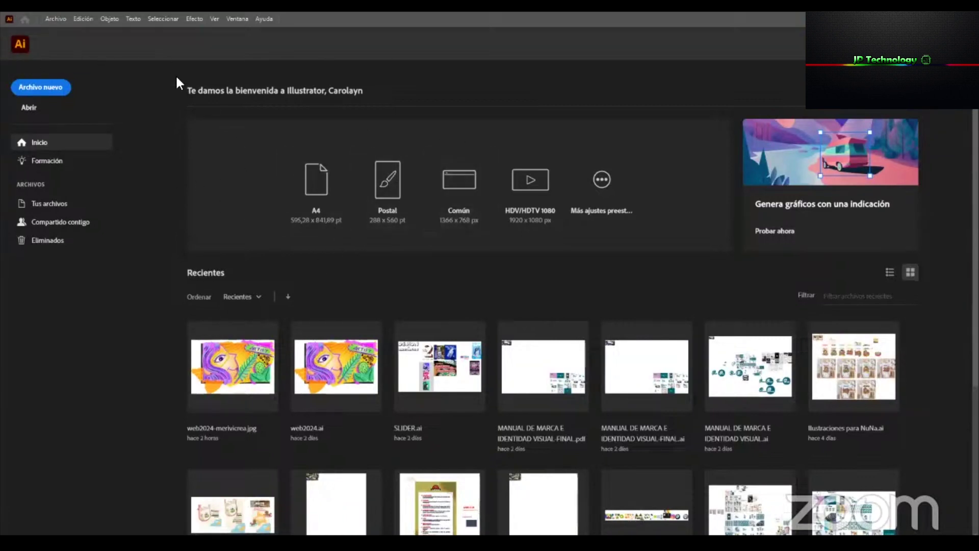
click(56, 19)
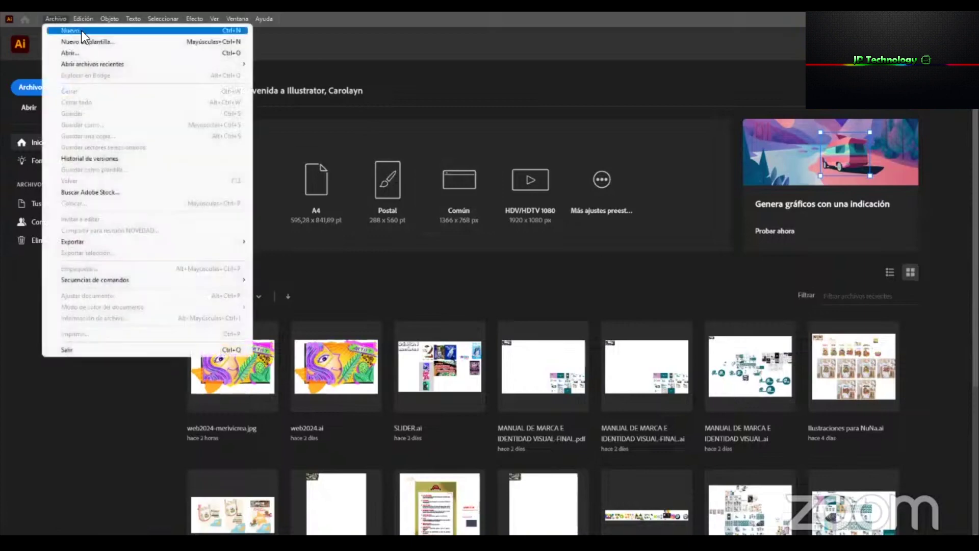
click(35, 87)
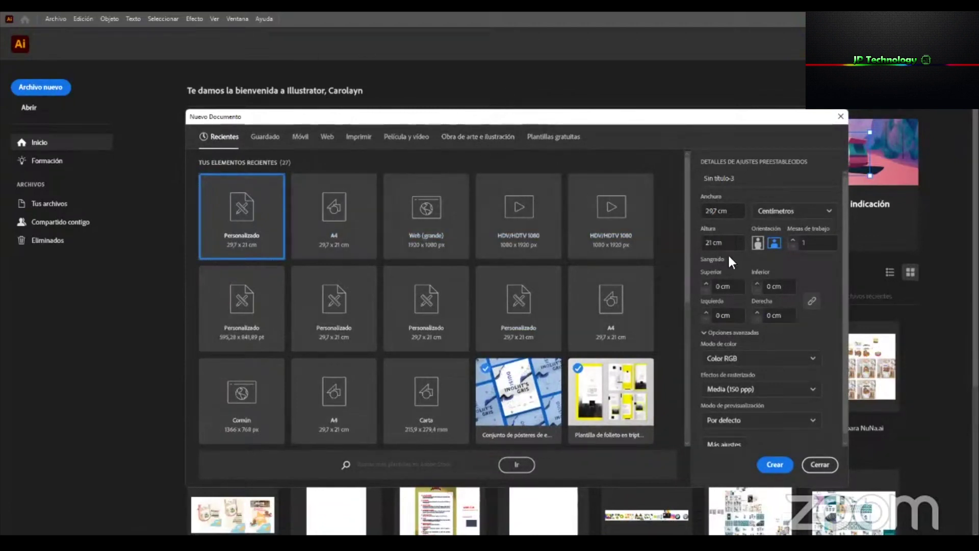
click(816, 465)
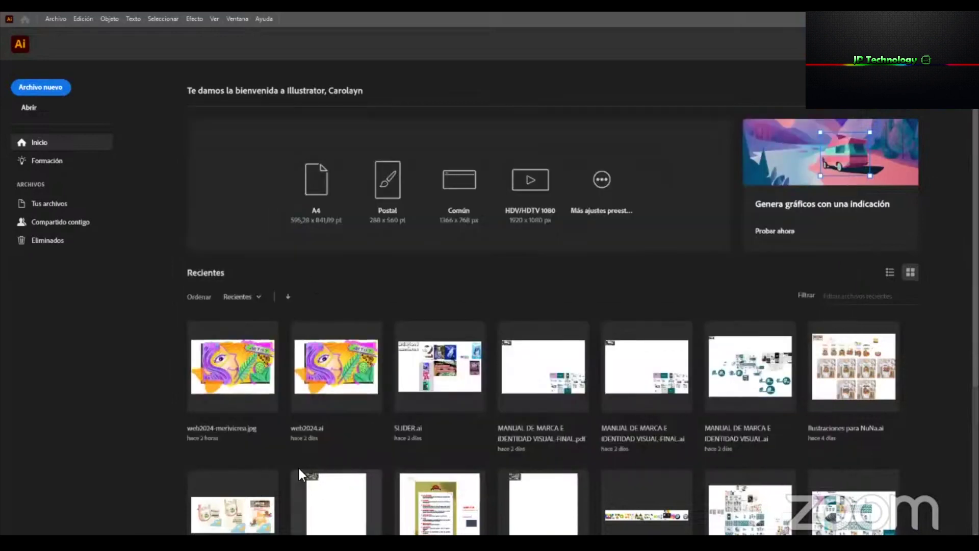
Open the recent file web2024.ai and examine the illustration's vector paths in outline view, ending back in the normal preview.
click(328, 369)
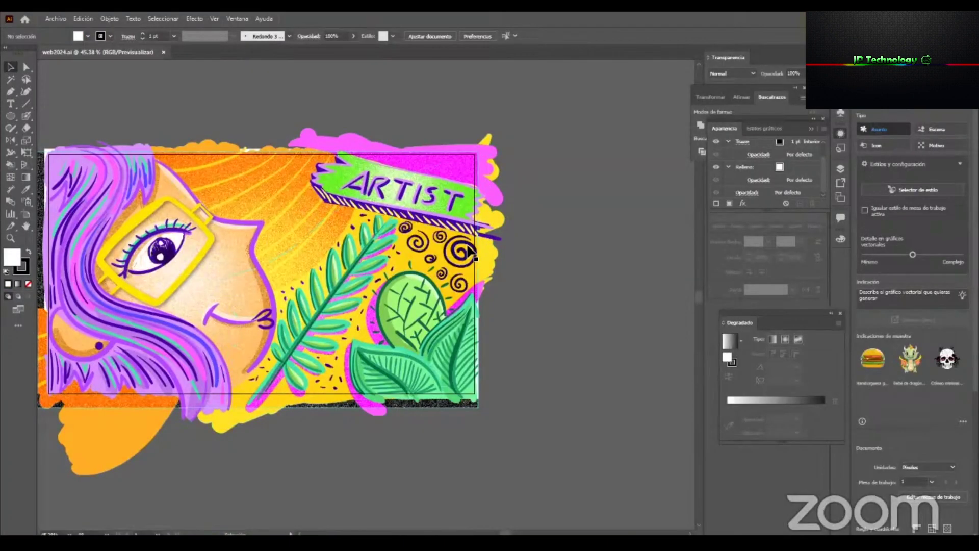
key(ctrl+y)
drag(333, 222, 627, 383)
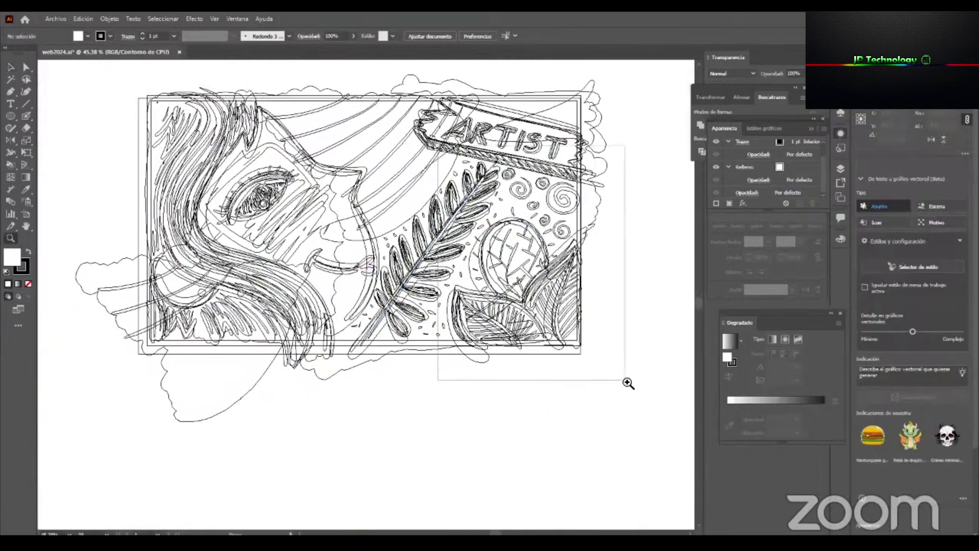
drag(565, 312, 611, 364)
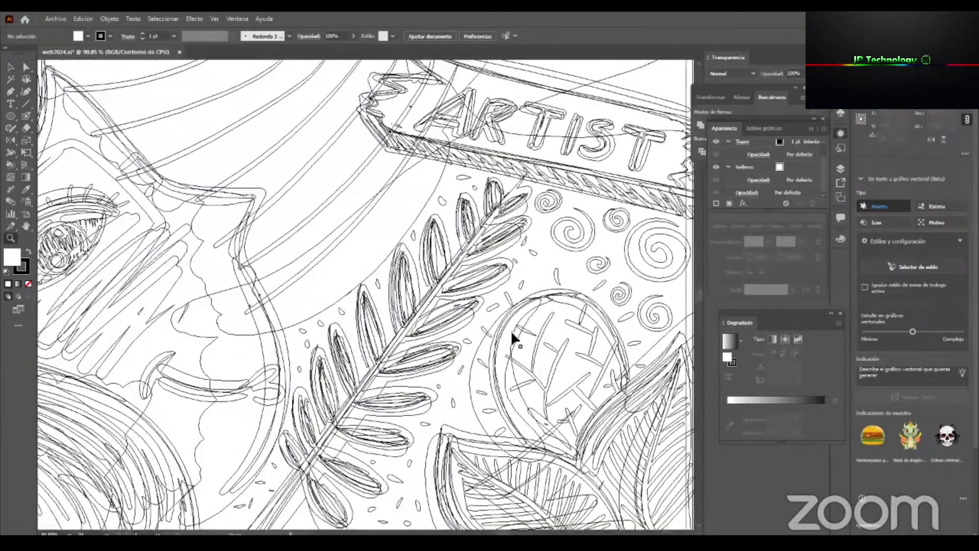
key(ctrl+y)
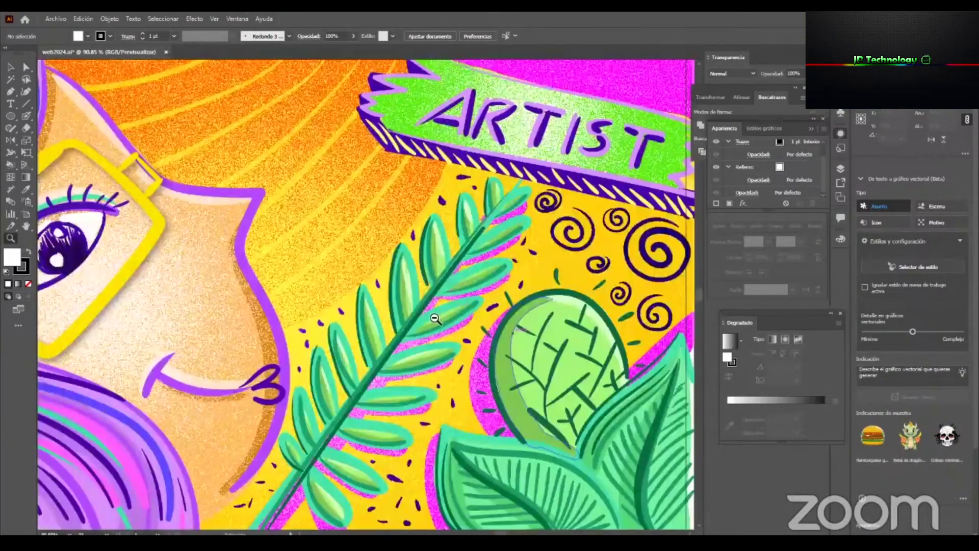
drag(405, 276, 465, 216)
key(ctrl+minus)
Select a blue hair strand above the glasses and display the full list of layers.
key(v)
click(207, 146)
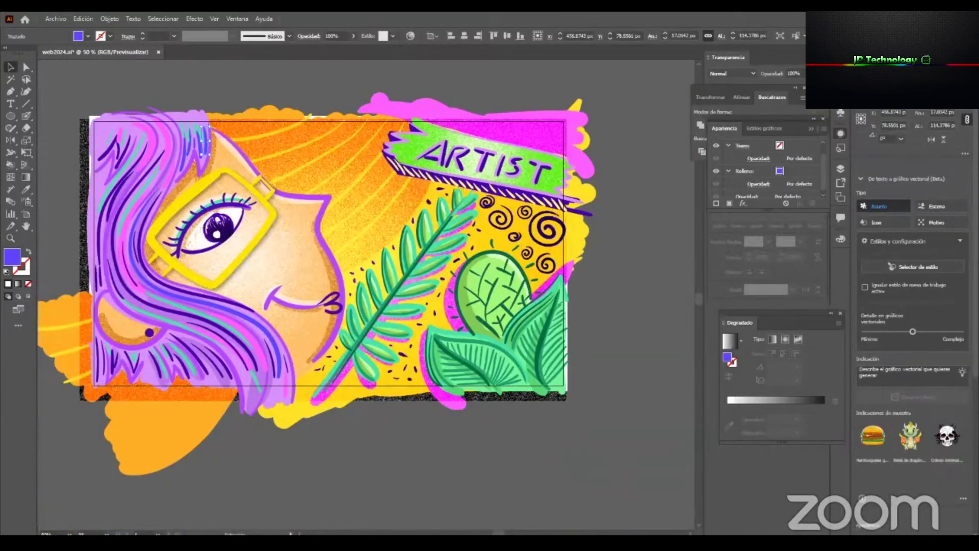
click(919, 19)
click(857, 138)
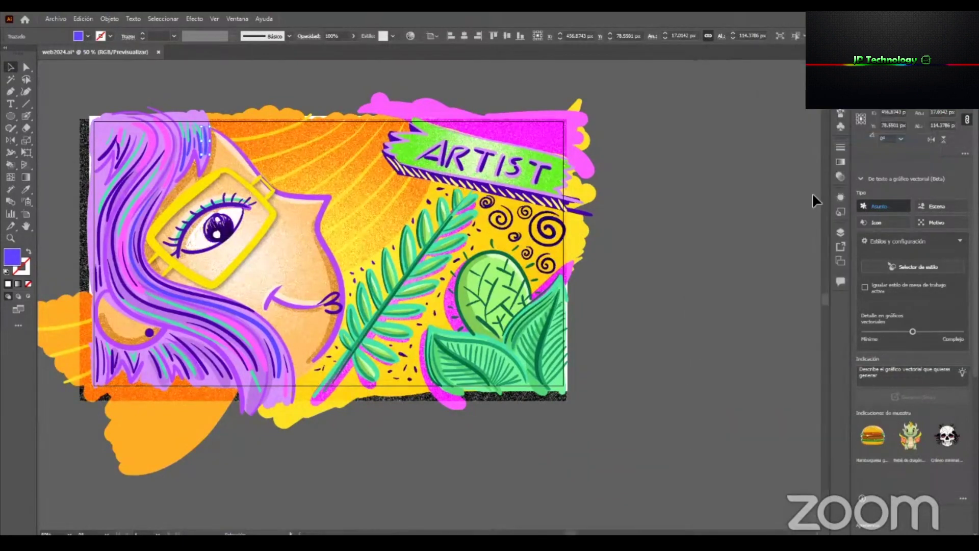
click(841, 233)
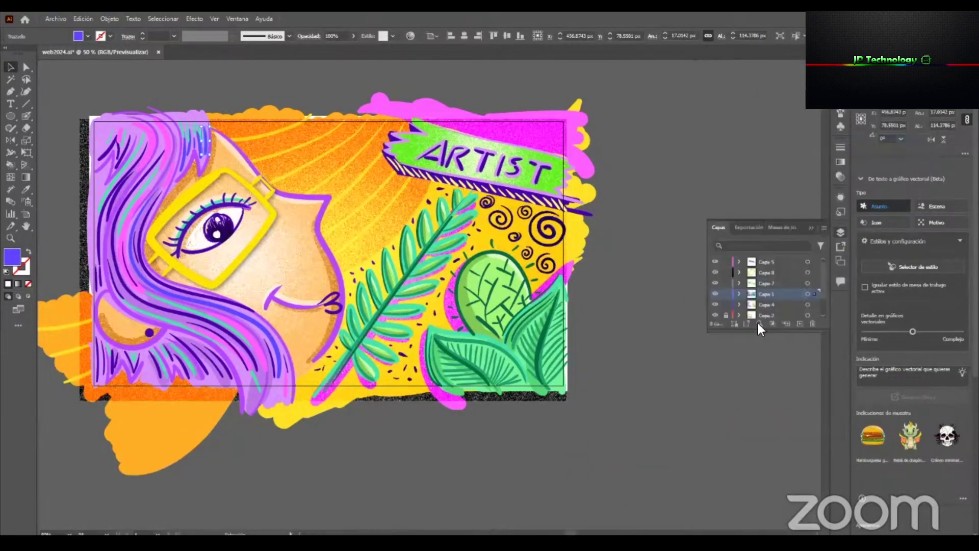
drag(759, 334, 761, 447)
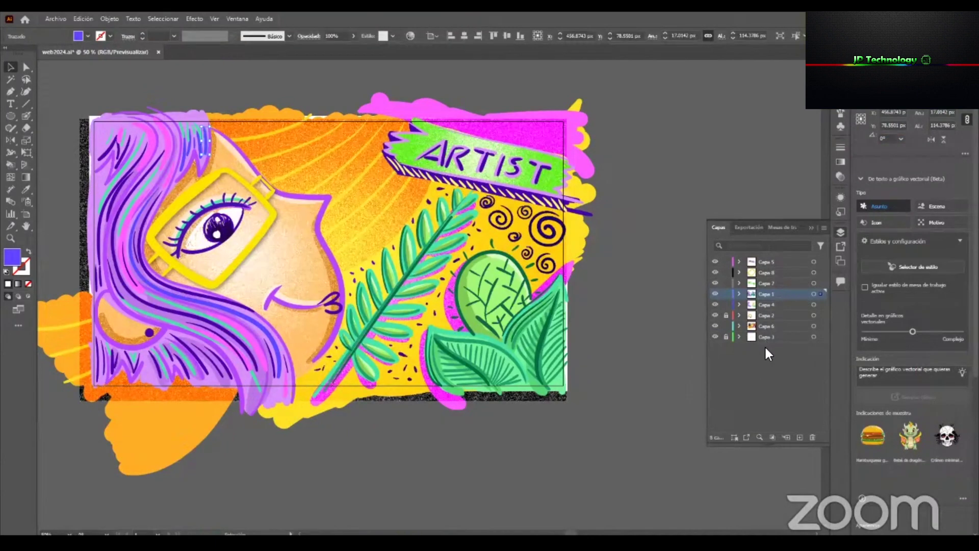
Hide and show layers Capa 2, Capa 6, Capa 5 and Capa 4 in turn to examine what each contains.
click(716, 316)
click(716, 316)
click(715, 326)
click(716, 326)
click(716, 263)
click(716, 262)
click(716, 305)
click(716, 305)
click(715, 305)
click(716, 305)
click(716, 305)
click(716, 305)
click(716, 305)
click(716, 305)
Close web2024.ai without saving and open the mario bros image from the SEMANA3 folder.
click(158, 51)
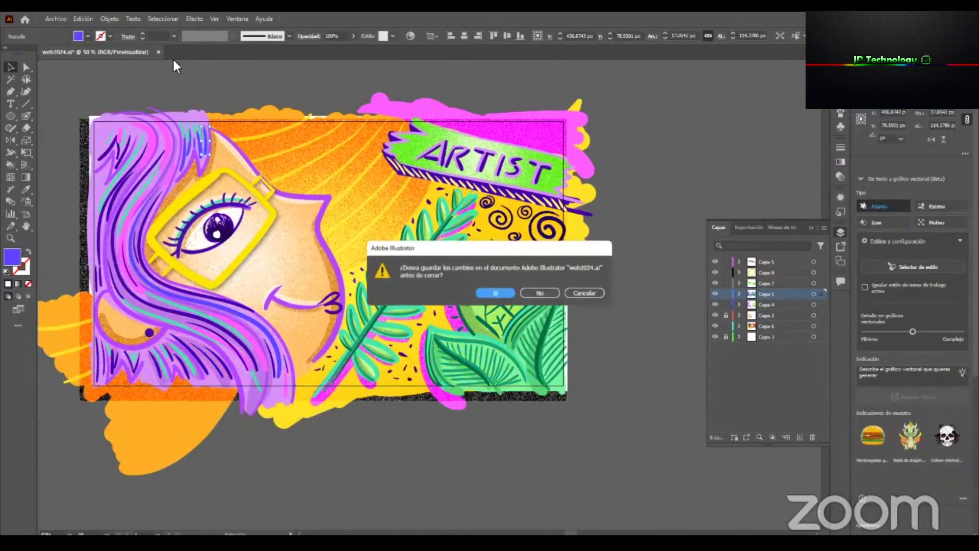
click(542, 294)
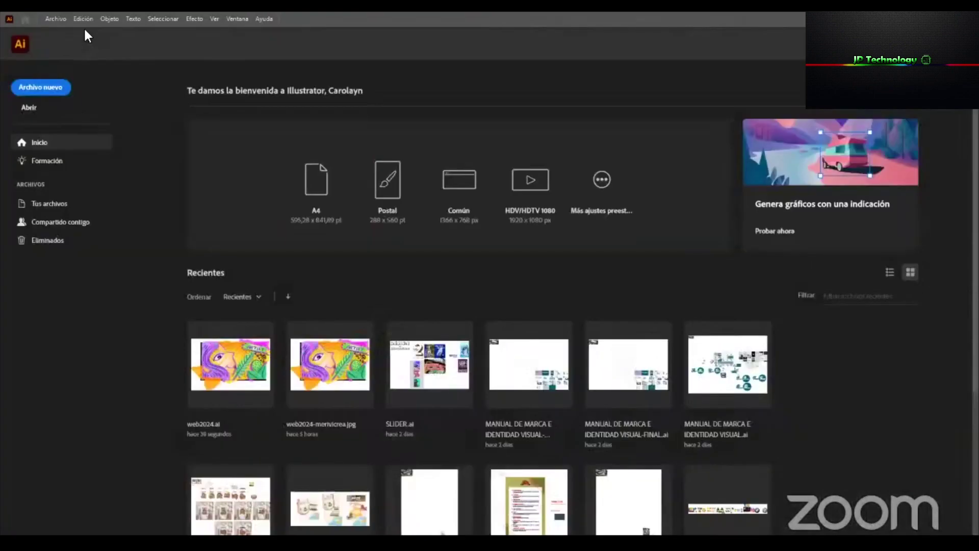
click(55, 19)
click(102, 54)
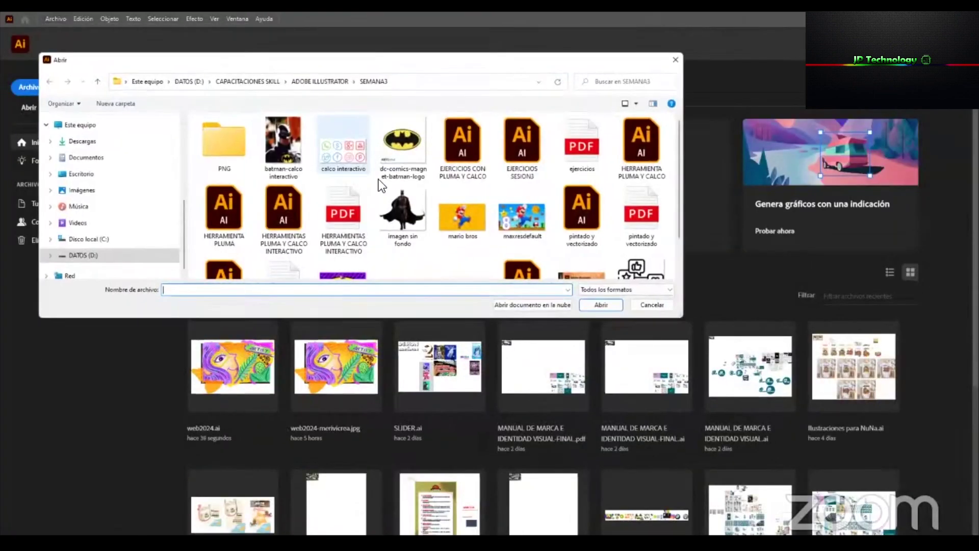
click(463, 217)
click(602, 305)
Select the Mario image and examine how it extends beyond the artboard, then clear the selection.
drag(524, 245, 383, 243)
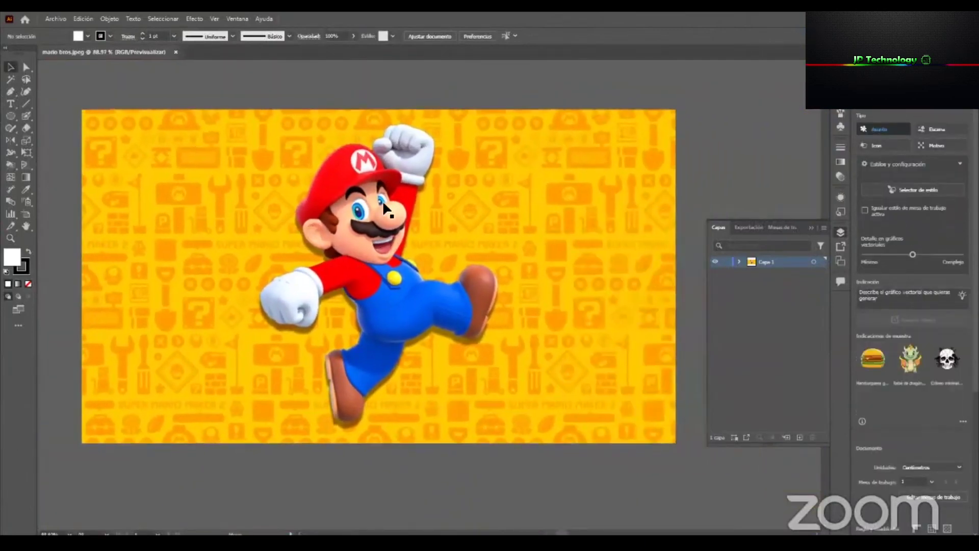
click(387, 207)
key(z)
drag(381, 206, 417, 214)
drag(485, 201, 282, 320)
key(v)
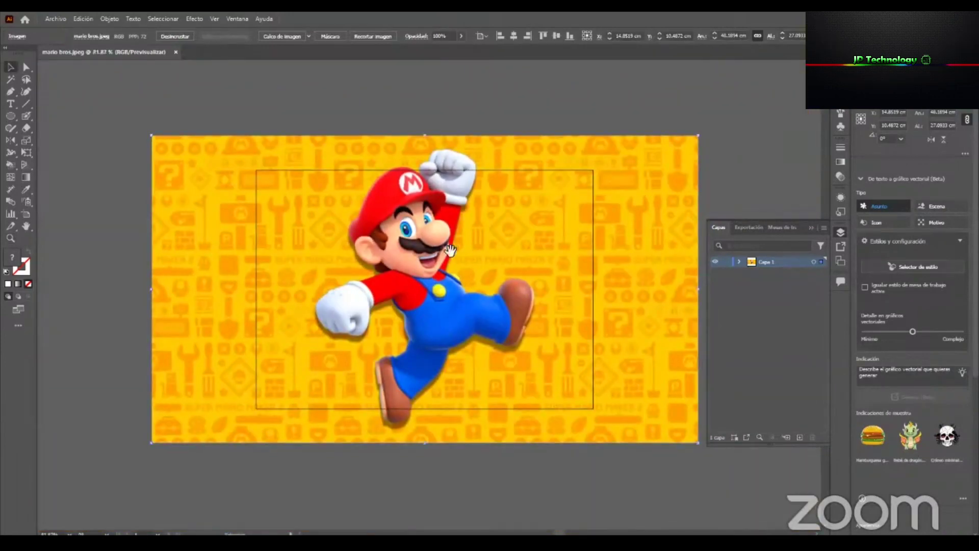
drag(451, 251, 403, 246)
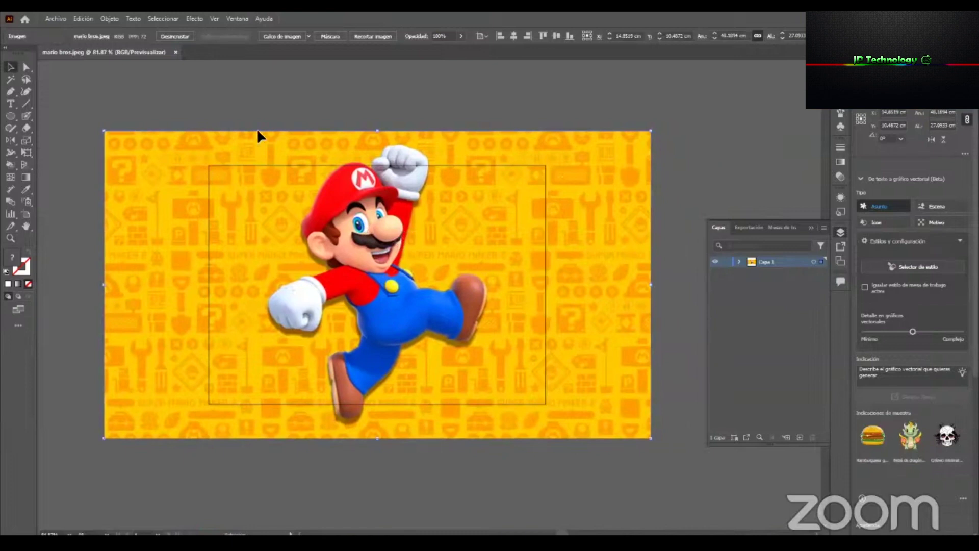
click(289, 114)
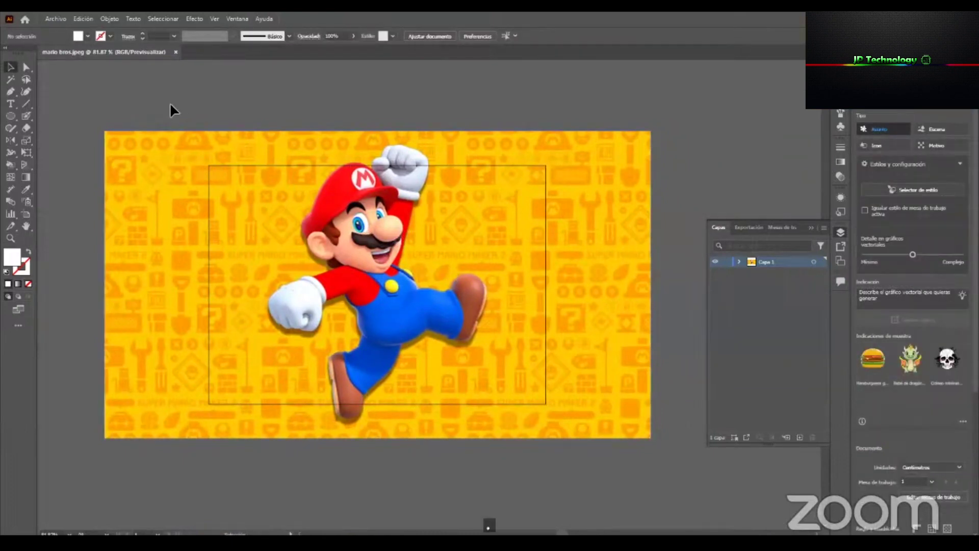
Review the artboard size presets for the Mario image and close its document.
click(27, 215)
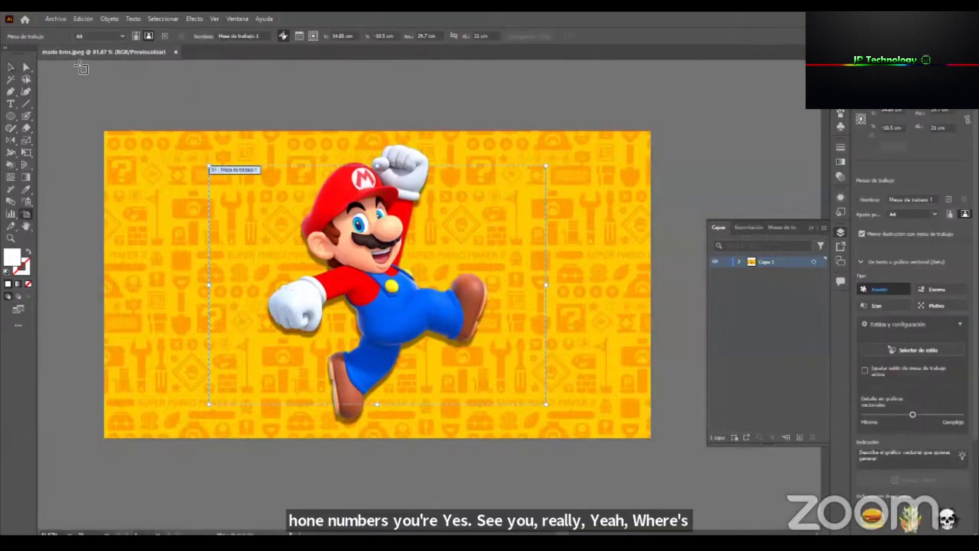
click(121, 36)
click(99, 99)
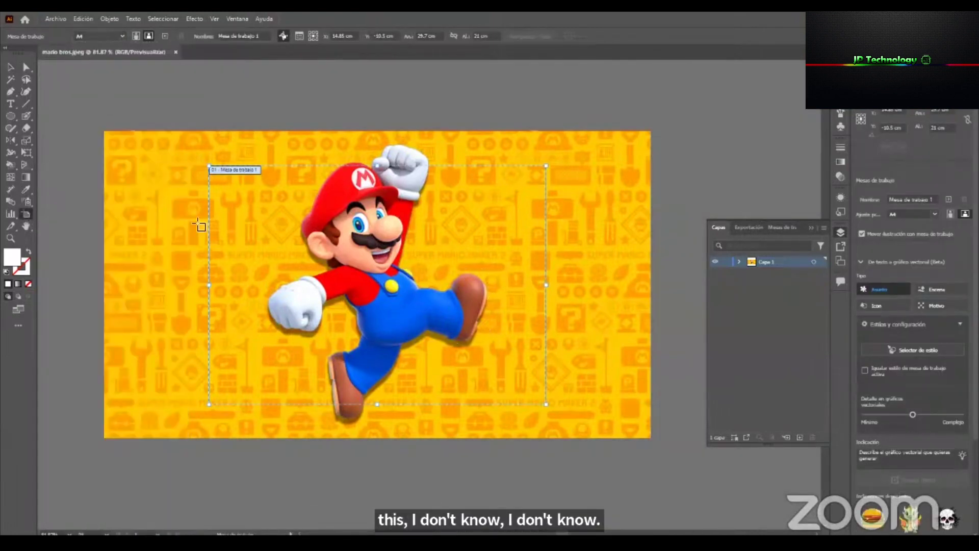
click(11, 67)
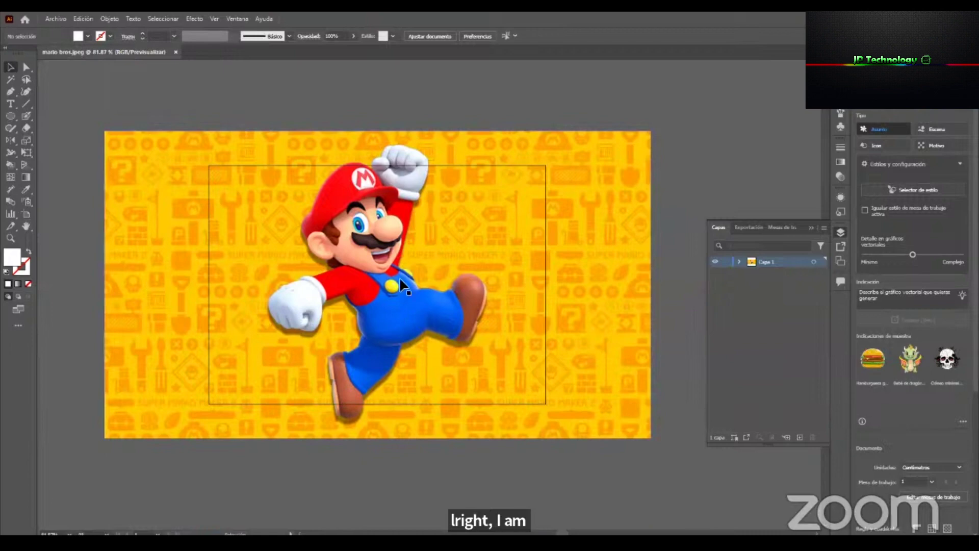
click(177, 52)
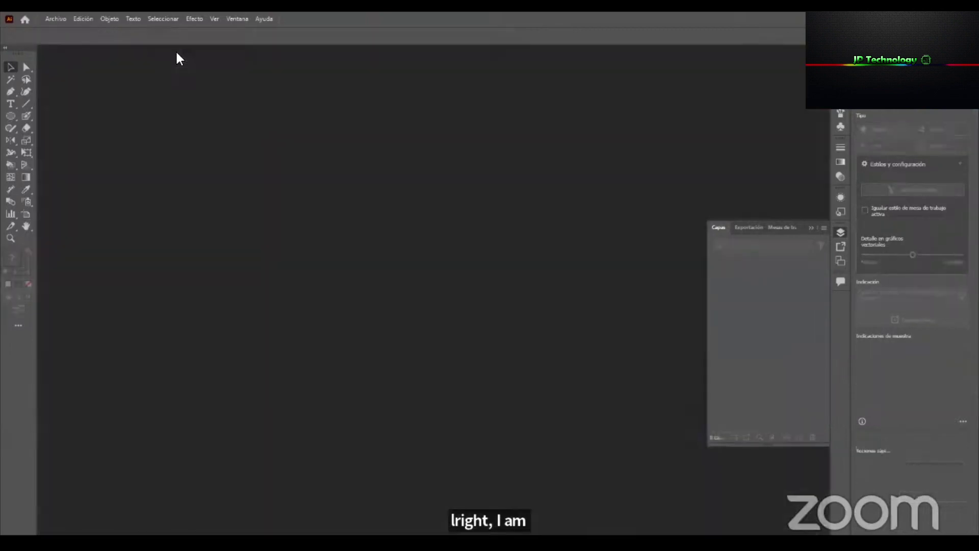
Start setting up a new document and consult the SESIÓN3.jpg slide for the session topics.
click(53, 18)
click(87, 30)
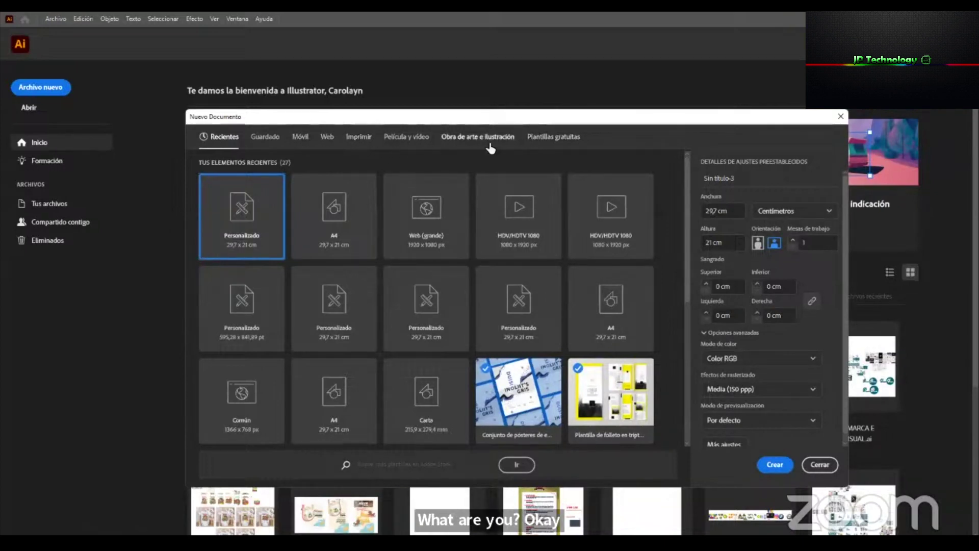
drag(405, 119, 372, 88)
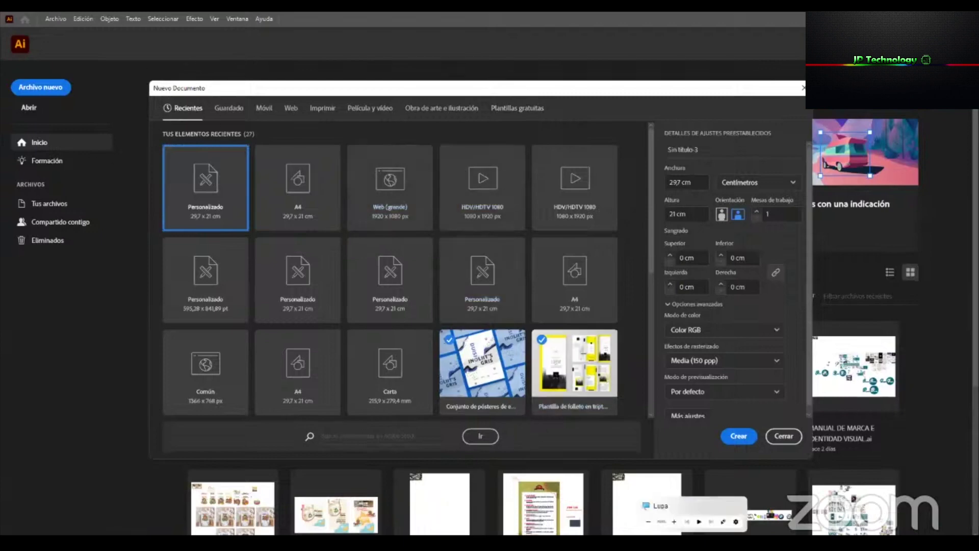
click(669, 541)
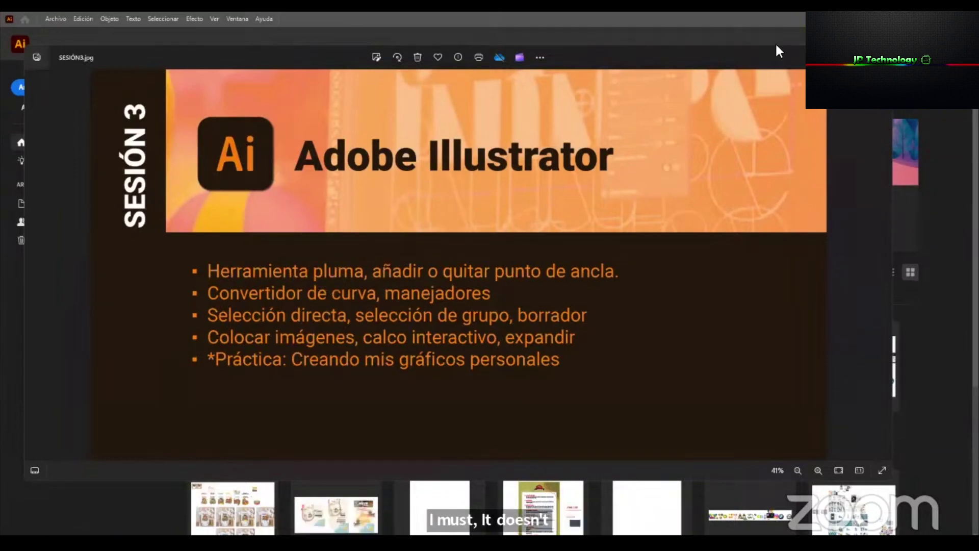
click(880, 57)
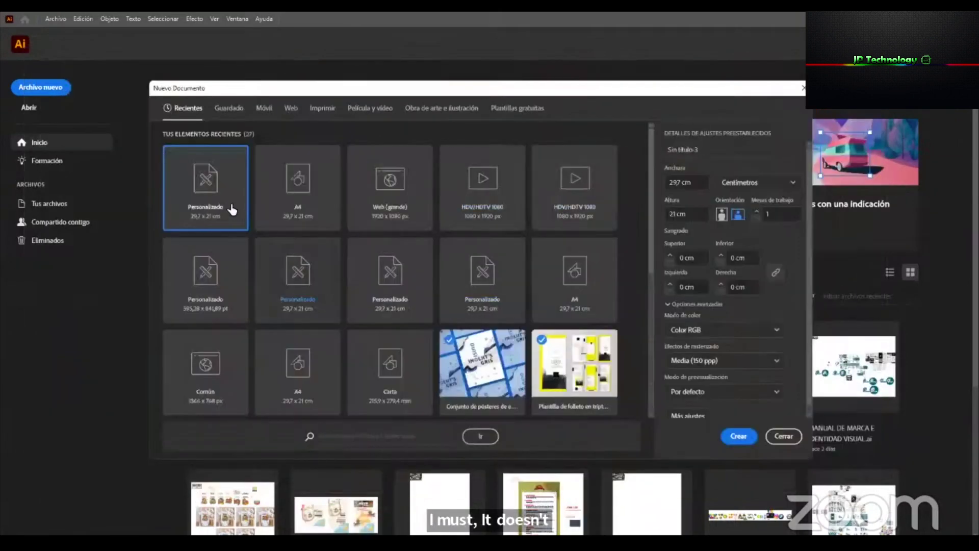
Create a new A4 print document, 210 x 297 mm, portrait, in CMYK at 300 ppi.
click(312, 188)
click(332, 112)
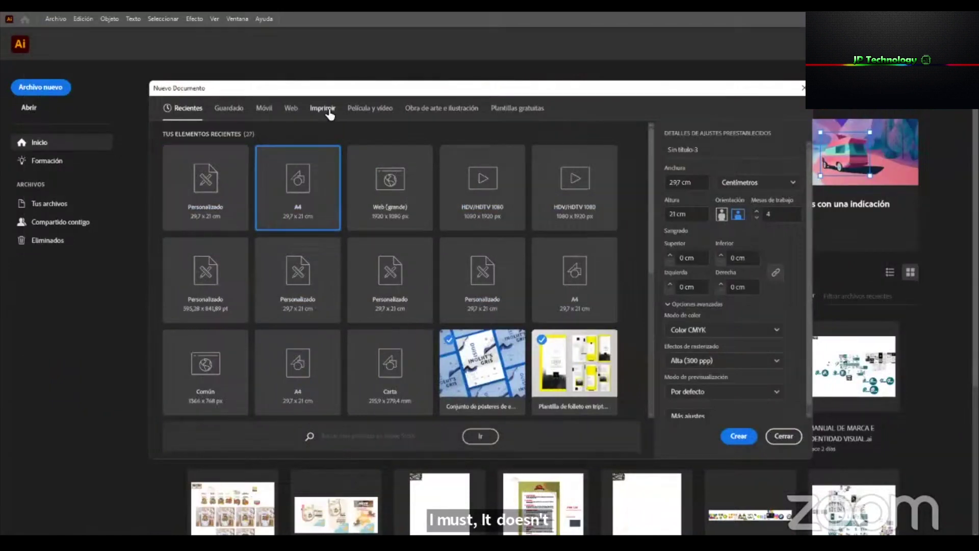
click(316, 155)
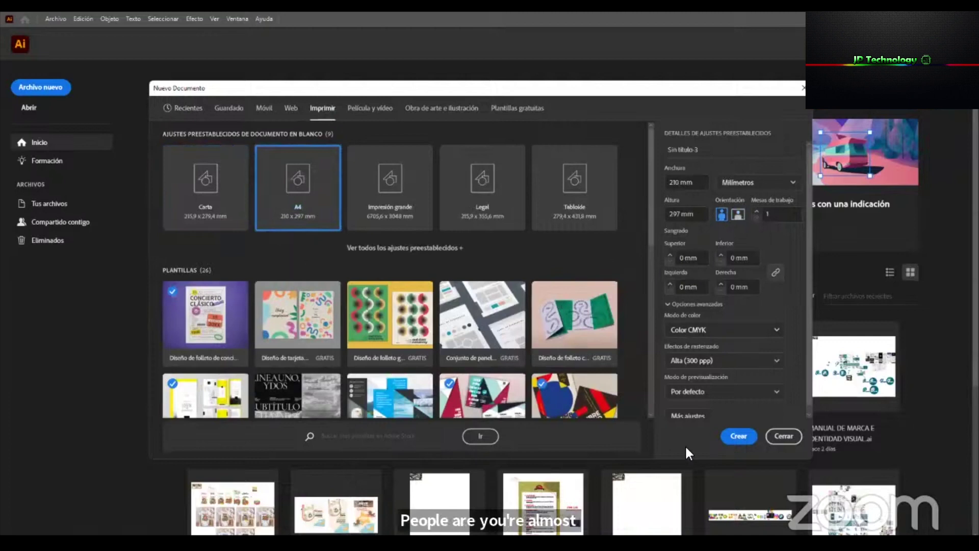
click(740, 437)
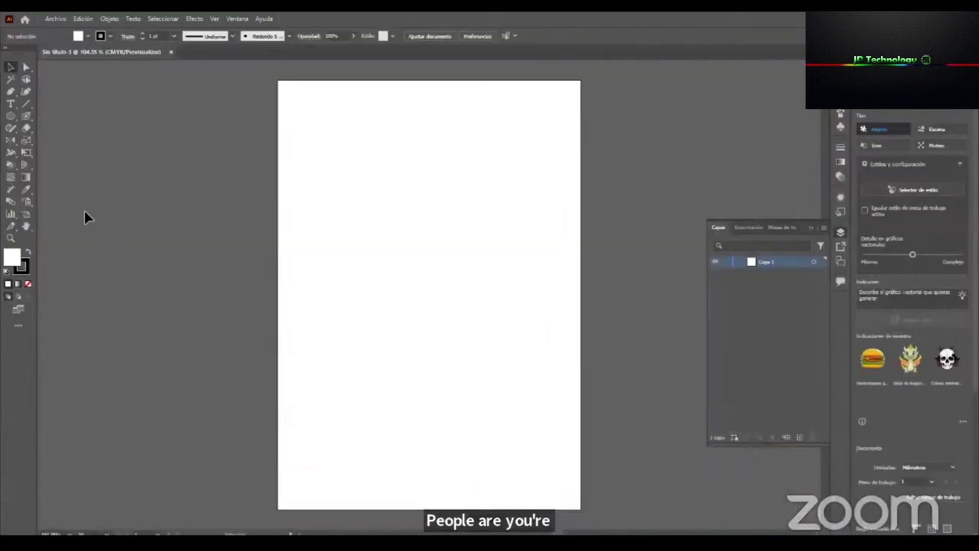
Switch the A4 artboard to landscape and add five more artboards of the same size.
click(26, 215)
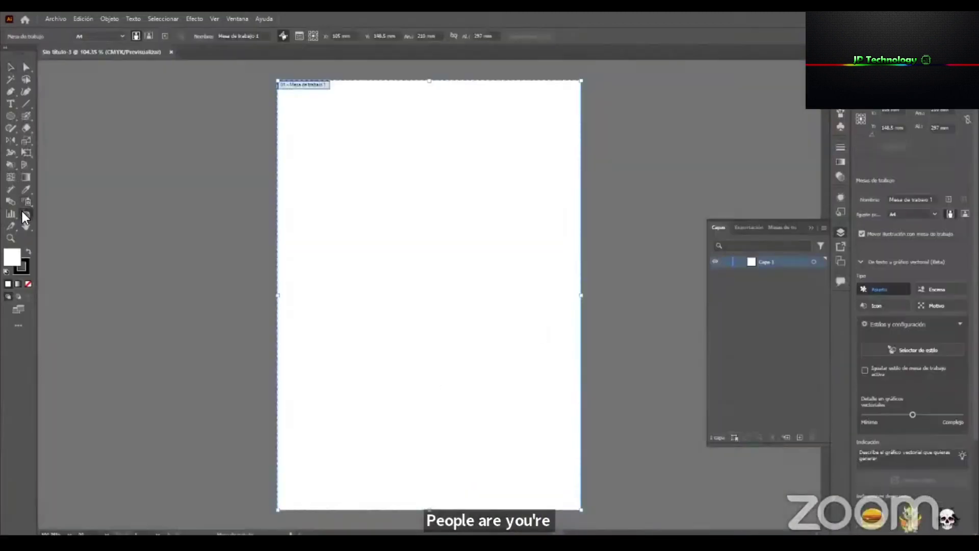
click(149, 36)
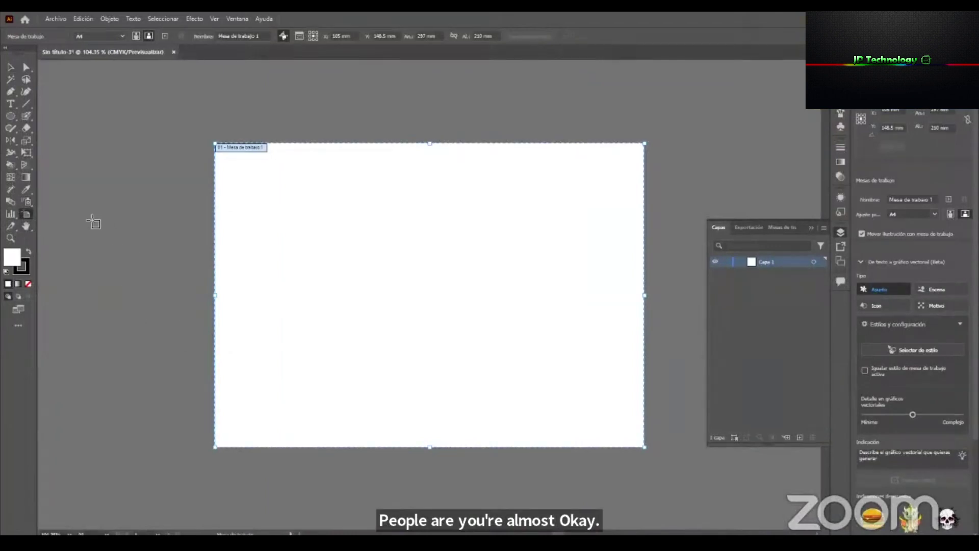
click(164, 37)
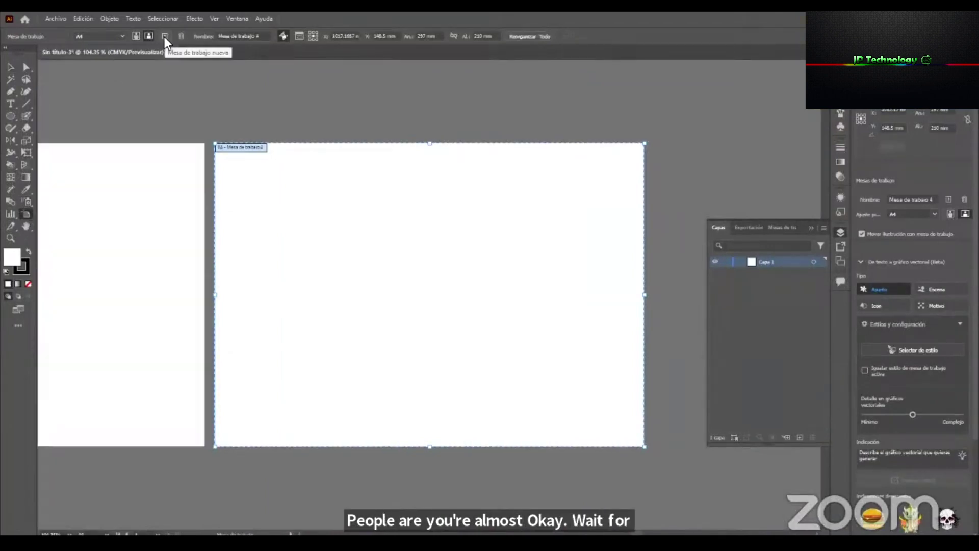
key(ctrl+minus)
key(ctrl+minus)
key(ctrl+minus)
key(ctrl+minus)
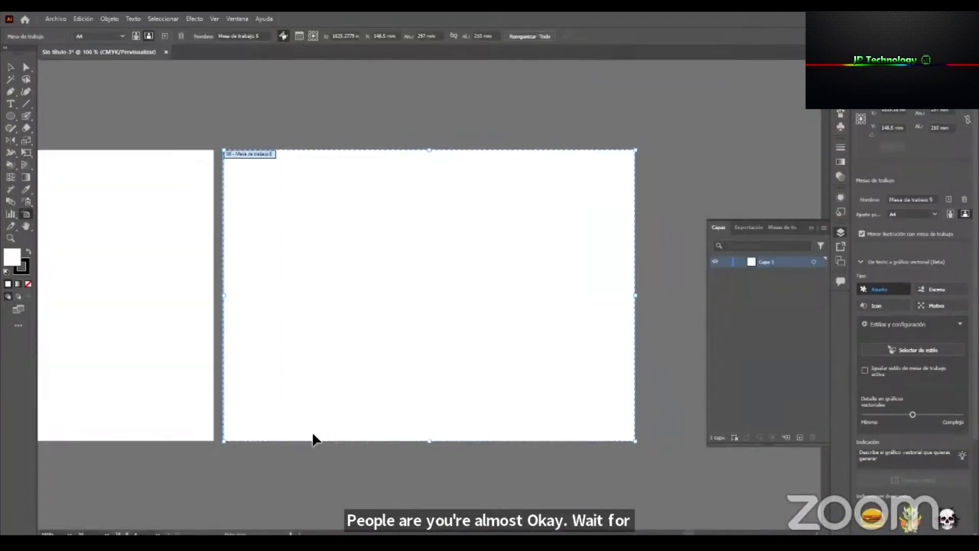
key(space)
drag(269, 381, 155, 299)
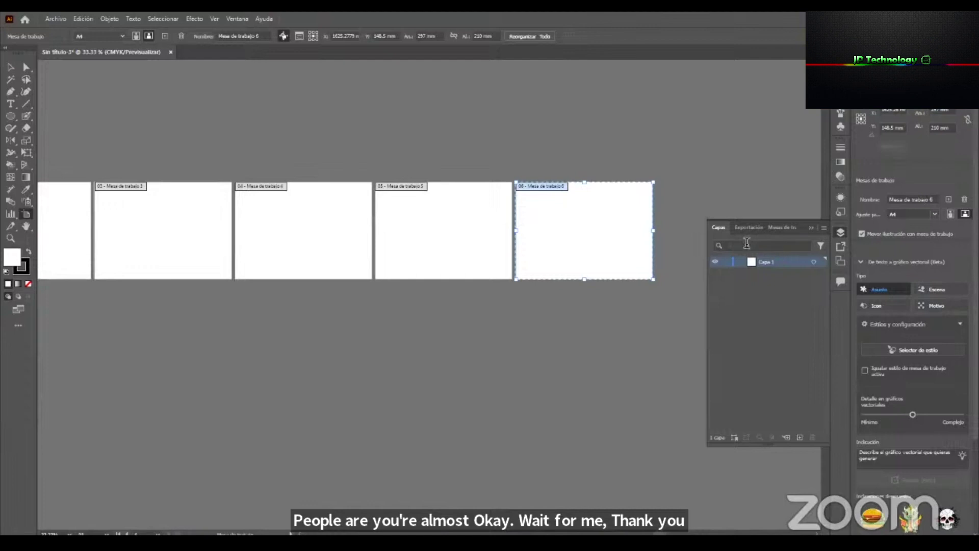
Show the list of artboards in its own floating window and delete the sixth artboard.
click(839, 260)
drag(773, 227, 626, 90)
click(720, 301)
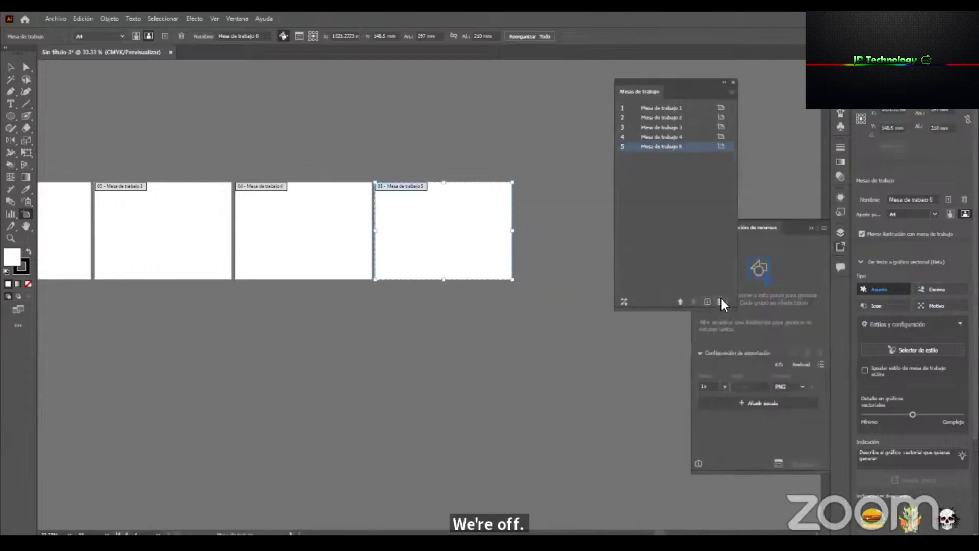
Delete the last two artboards of the row, keeping artboards 1 to 3.
click(721, 301)
click(720, 301)
click(12, 67)
scroll(571, 247, left, 10)
drag(627, 90, 635, 118)
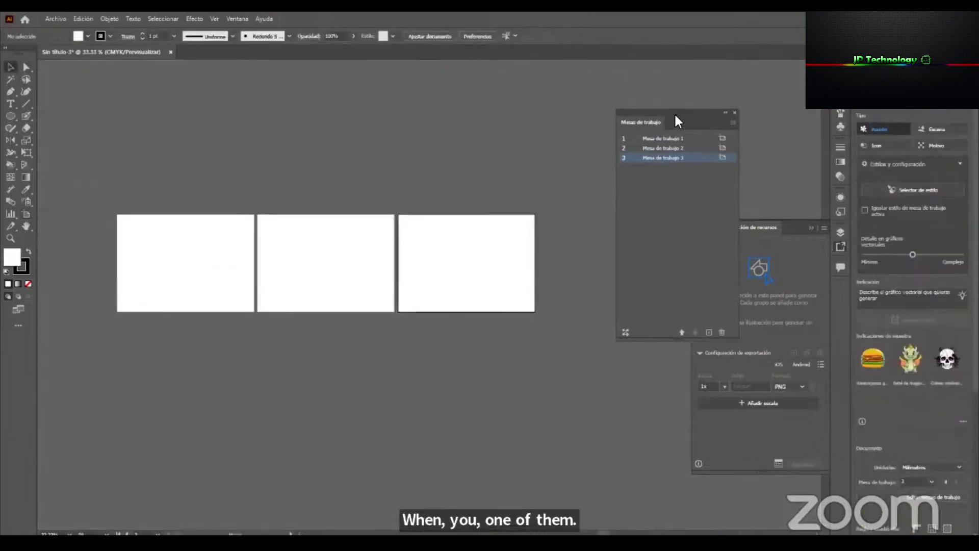
Add two artboards of the same size to the end of the row and delete the fifth one.
click(709, 332)
click(709, 332)
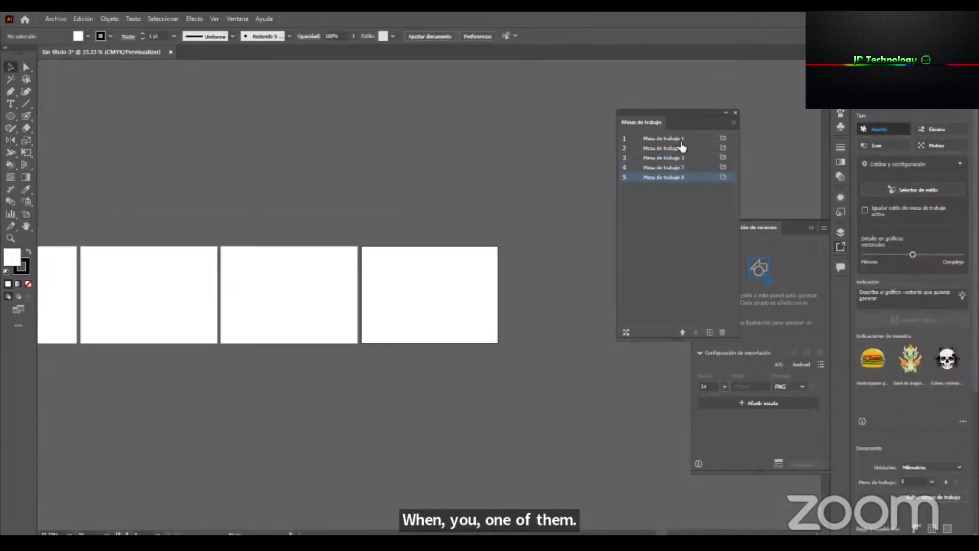
mouse_move(690, 126)
mouse_down()
mouse_move(699, 109)
mouse_move(711, 121)
mouse_move(698, 124)
mouse_up()
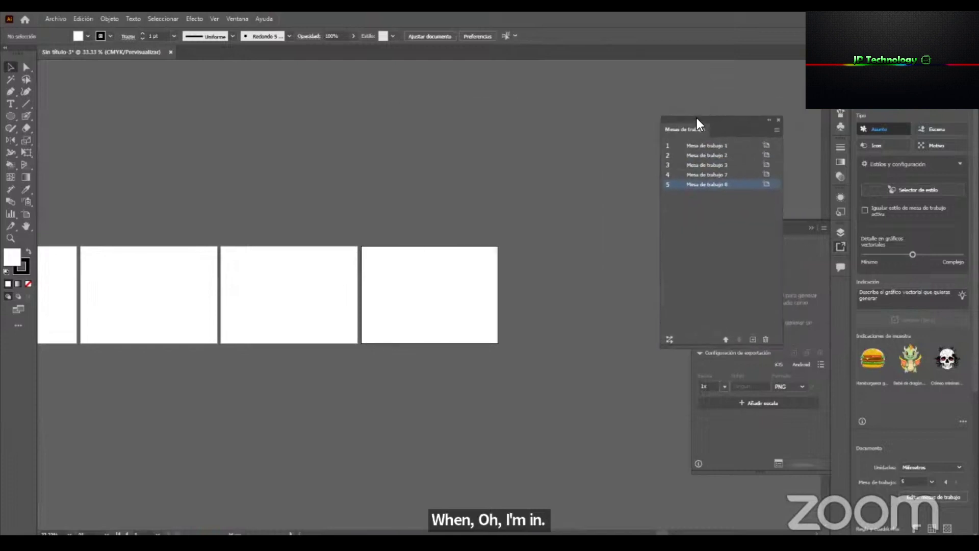
drag(743, 125, 717, 112)
key(space)
drag(211, 294, 461, 245)
drag(308, 265, 356, 249)
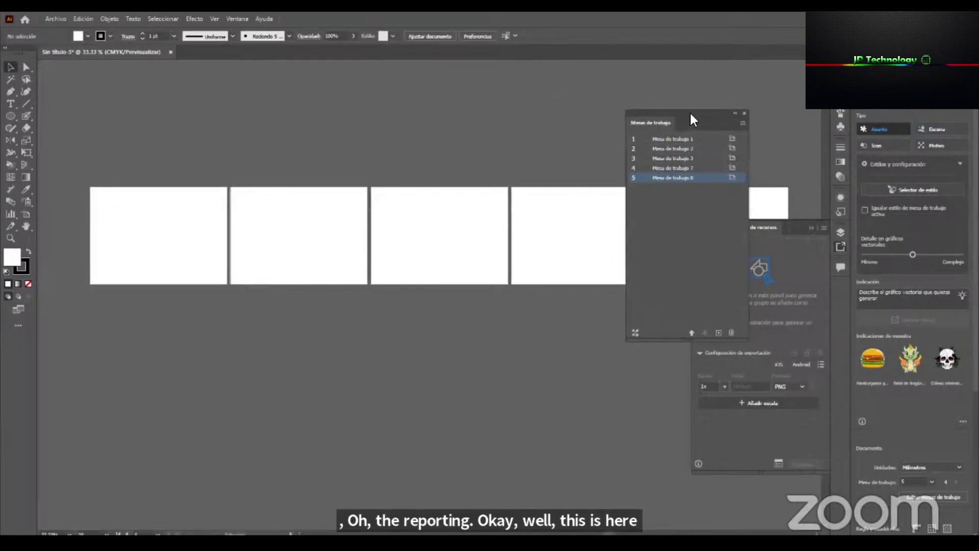
drag(694, 117, 735, 136)
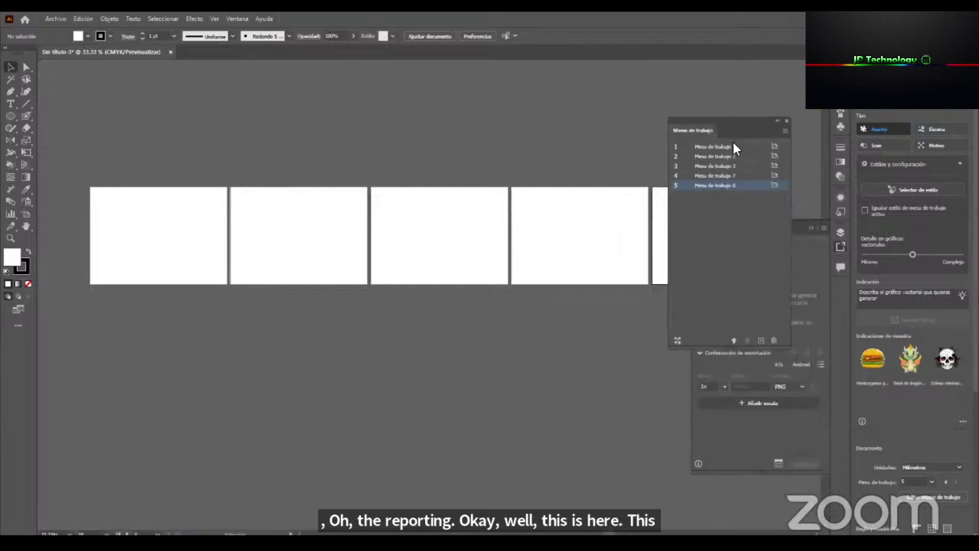
click(773, 341)
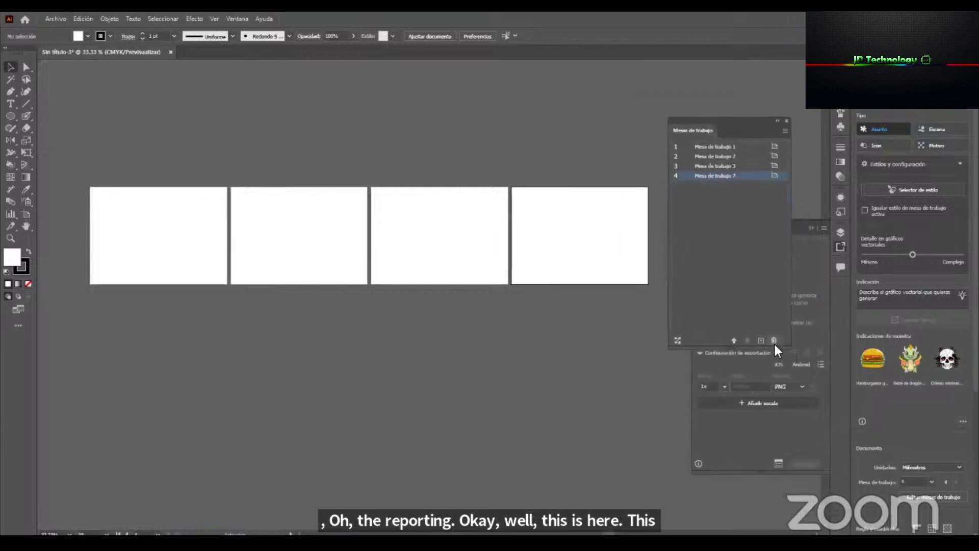
Try the A3 and B5 size presets on the fourth artboard and return it to A4.
click(26, 213)
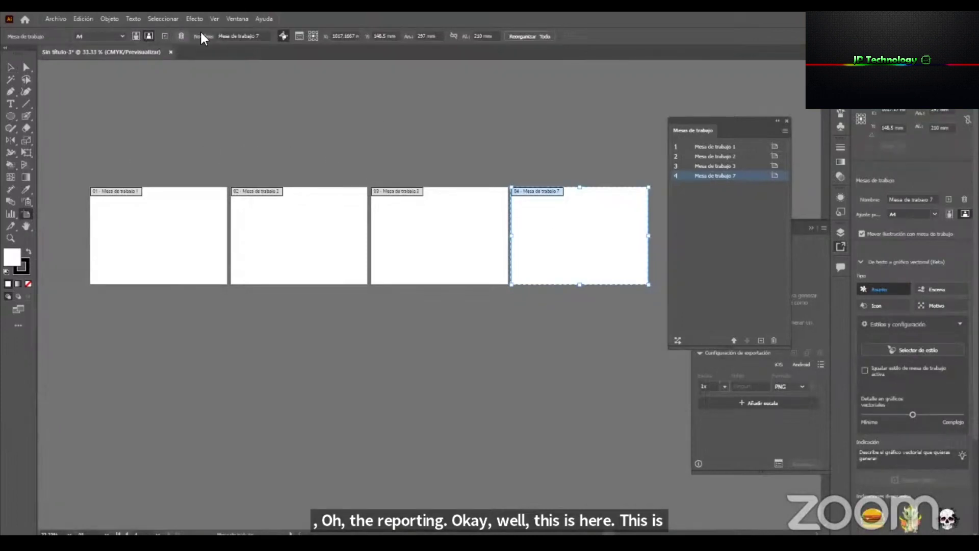
click(123, 36)
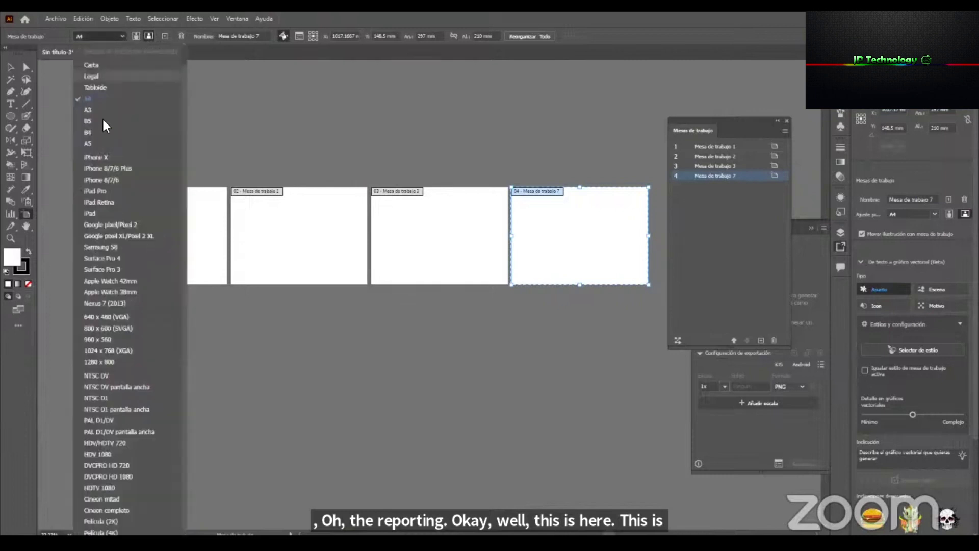
click(143, 109)
click(116, 37)
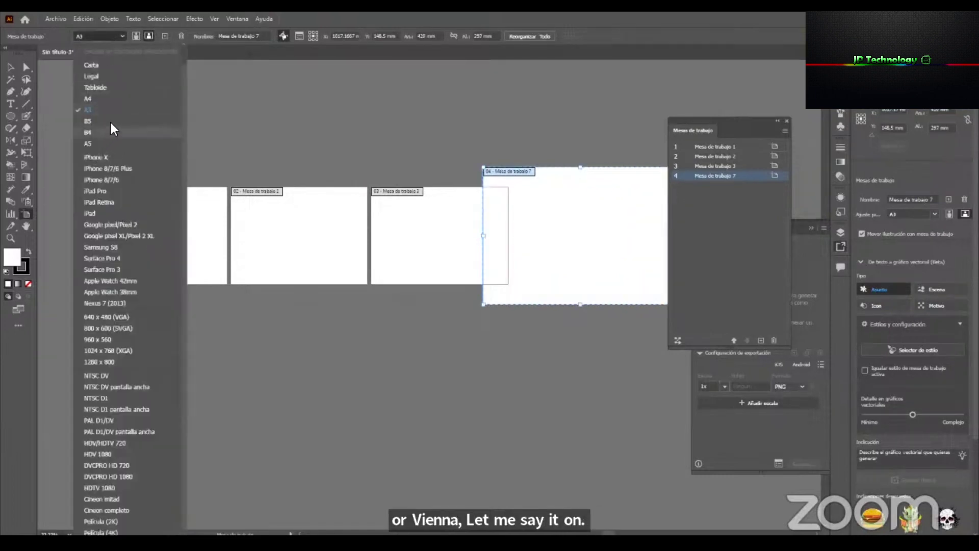
click(126, 121)
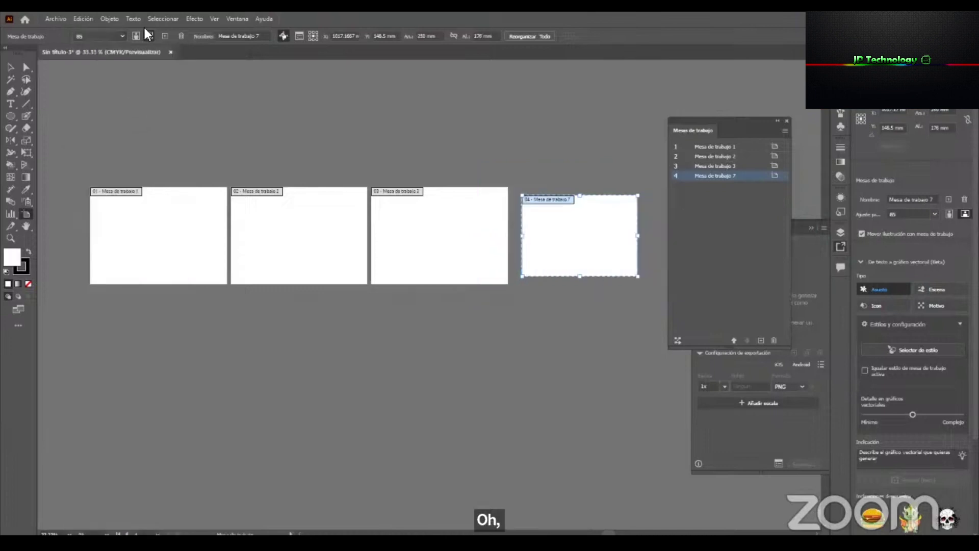
click(116, 36)
click(110, 99)
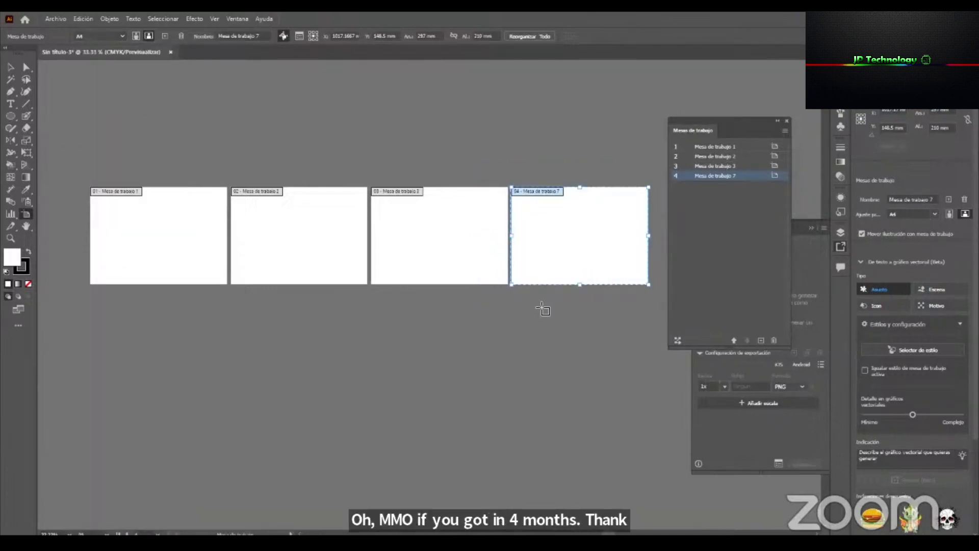
click(11, 67)
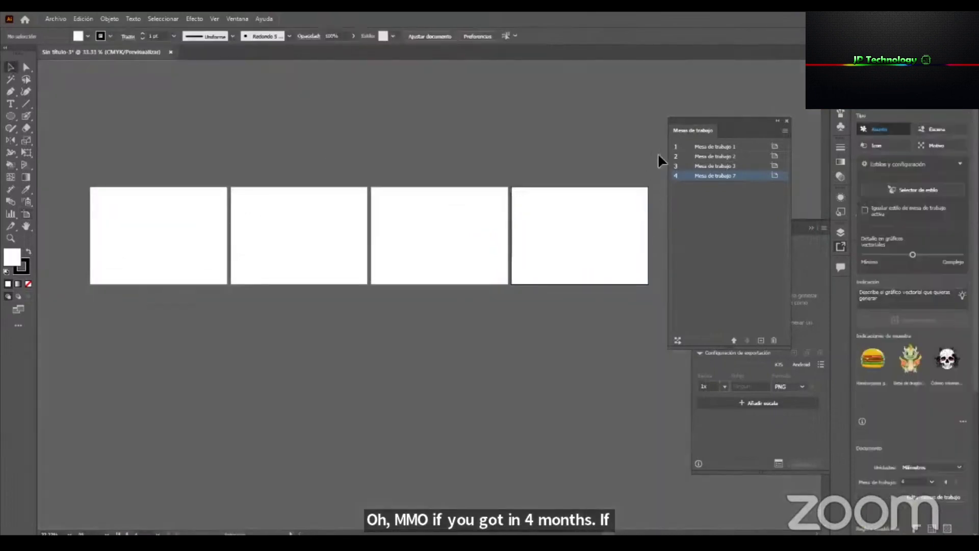
Dock the floating artboard list with the collapsed panels, zoom in on the first artboard and collapse the asset export settings.
drag(727, 128, 840, 283)
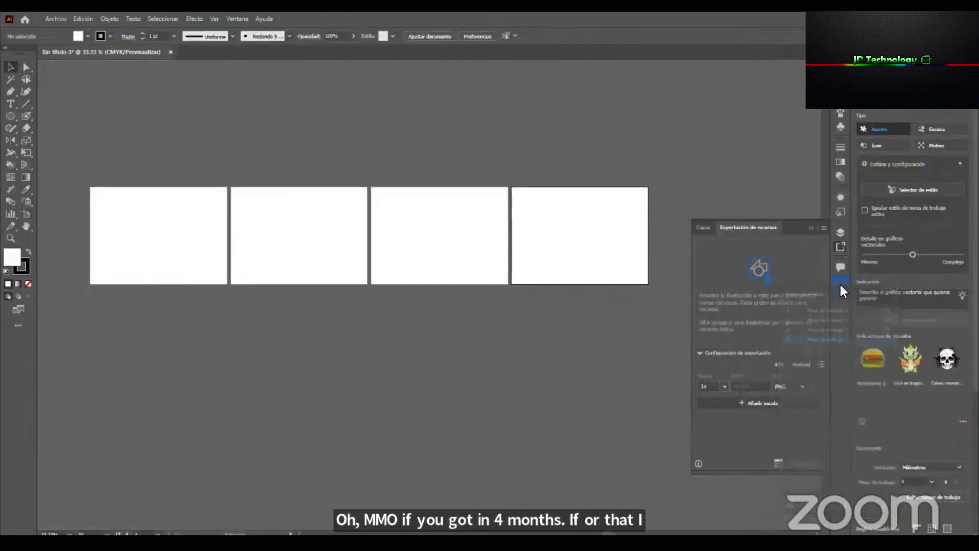
key(z)
drag(116, 222, 255, 266)
drag(223, 201, 411, 221)
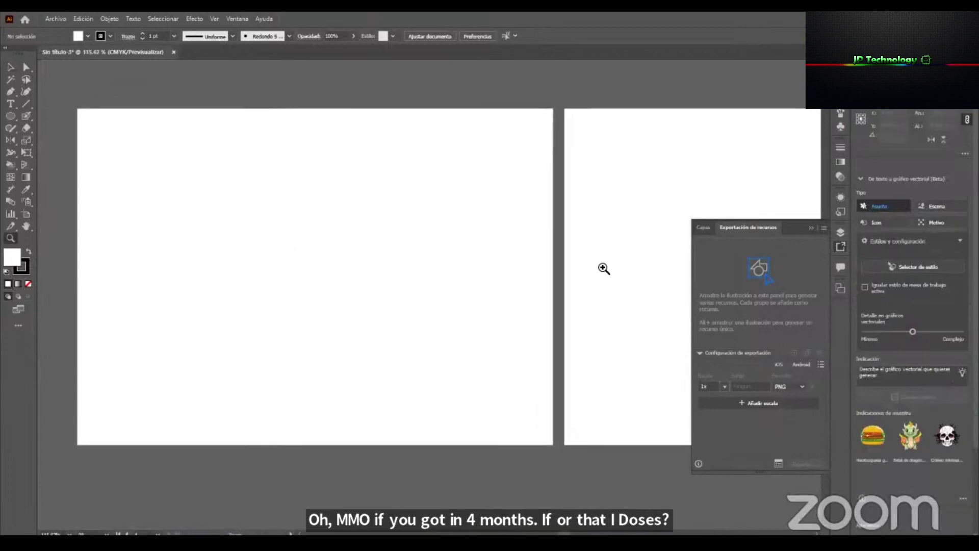
click(811, 227)
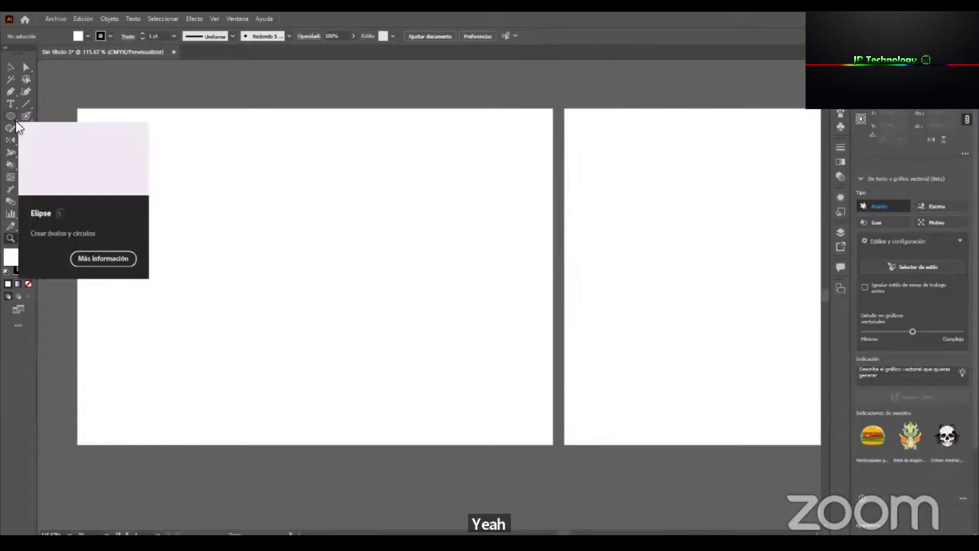
Examine the Rectangle, Pen and other shape tools and the fill, stroke colour, stroke weight, width profile and brush options.
drag(14, 117, 74, 115)
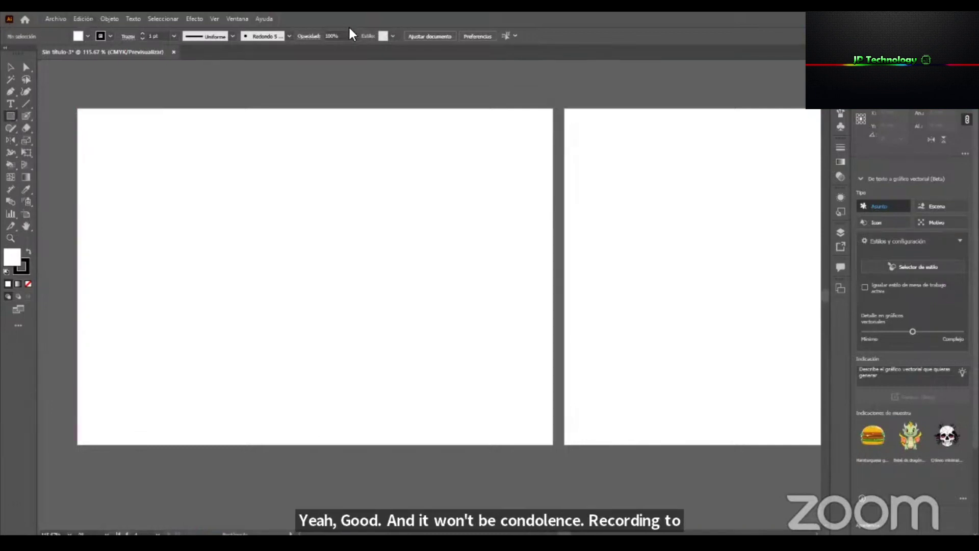
click(88, 35)
click(111, 35)
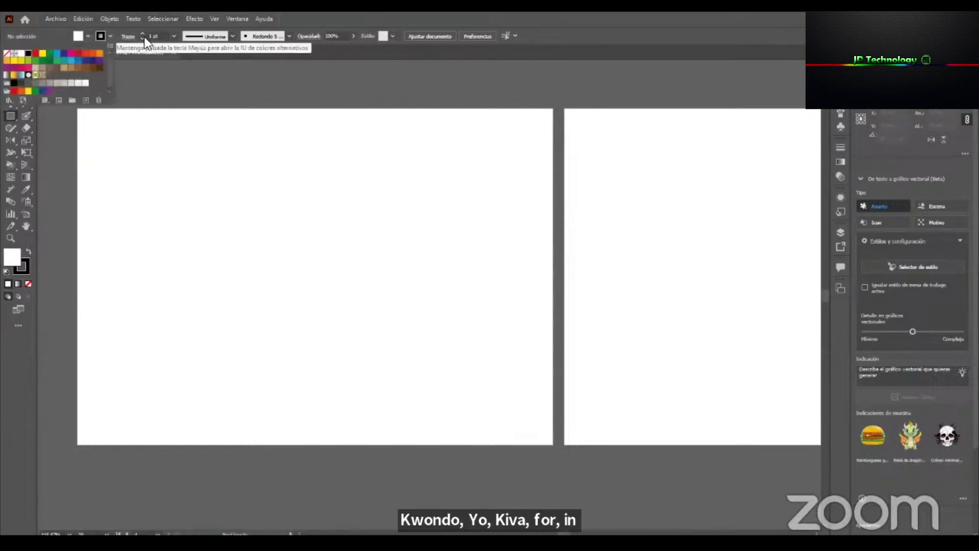
click(173, 36)
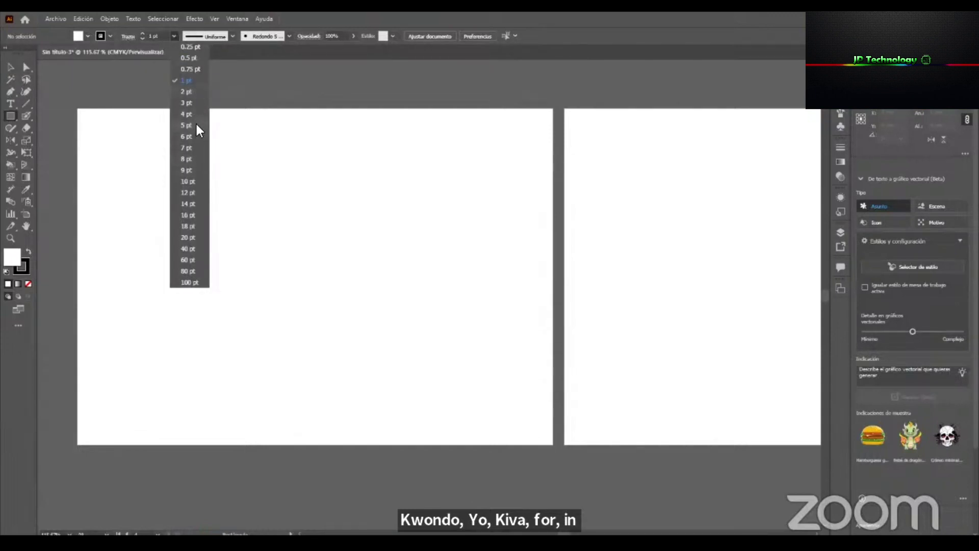
click(235, 36)
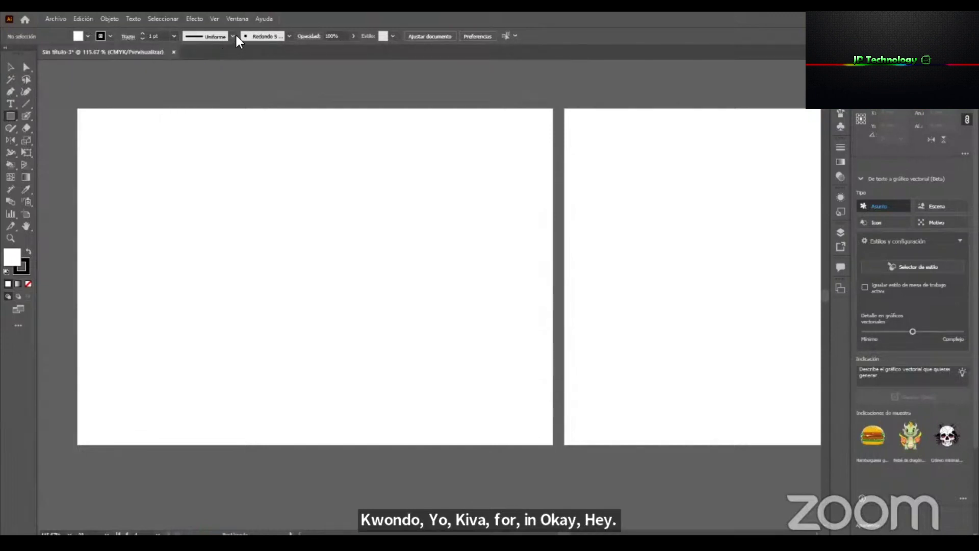
click(235, 35)
click(288, 36)
click(288, 35)
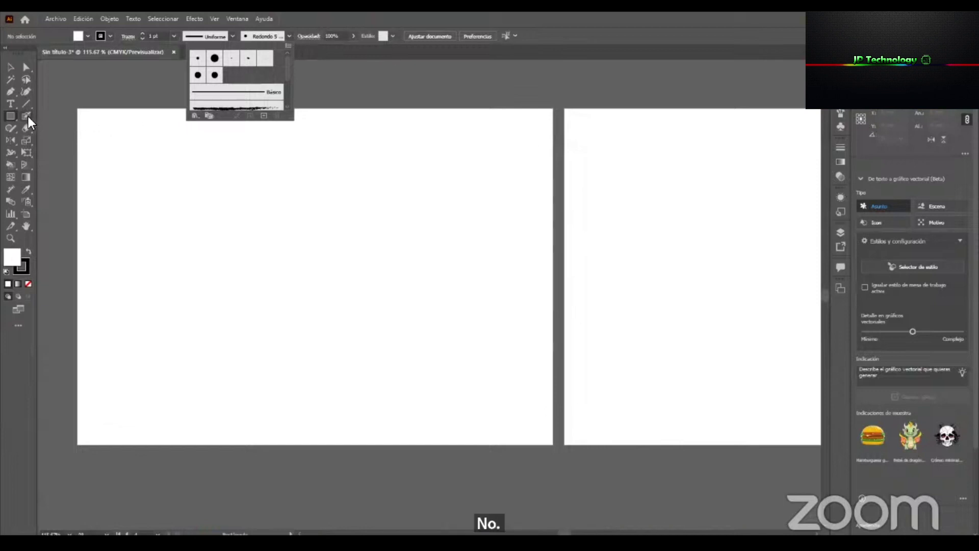
click(11, 90)
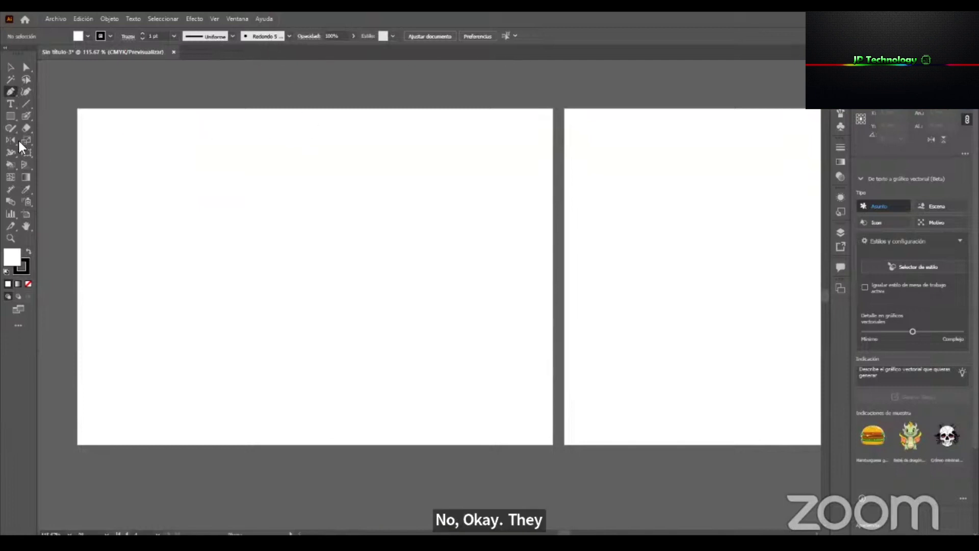
click(8, 116)
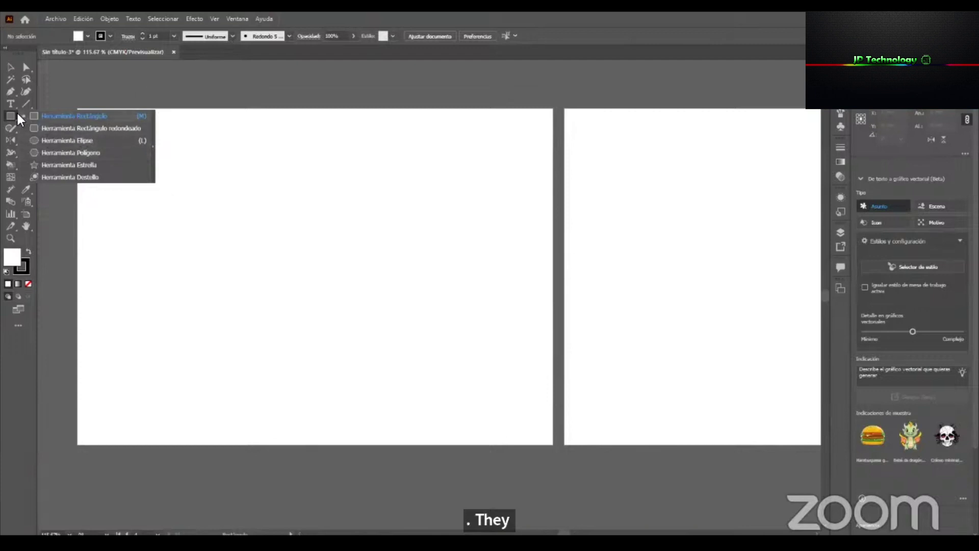
Draw a closed six-point shape with straight Pen tool segments, about 89 x 61 mm, in the upper left of the first artboard.
click(10, 90)
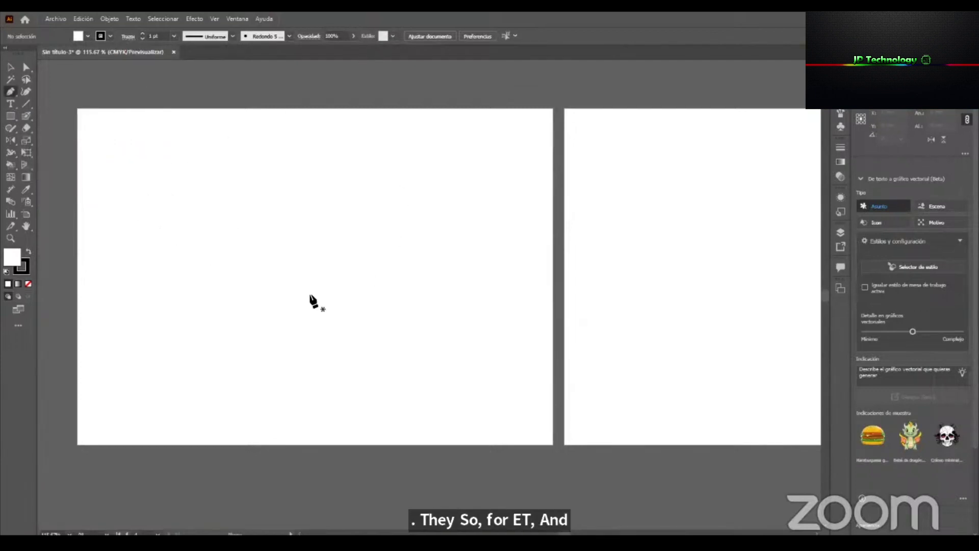
click(169, 137)
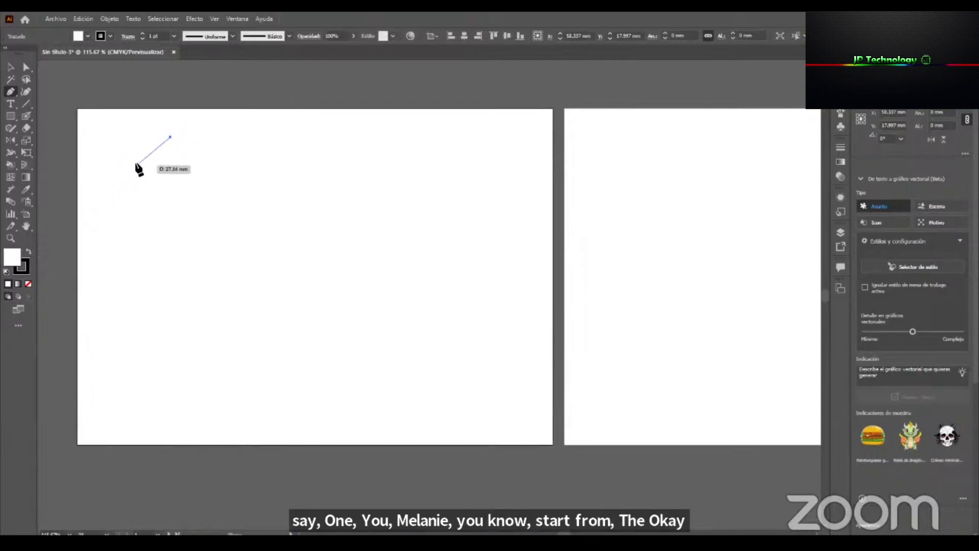
click(100, 199)
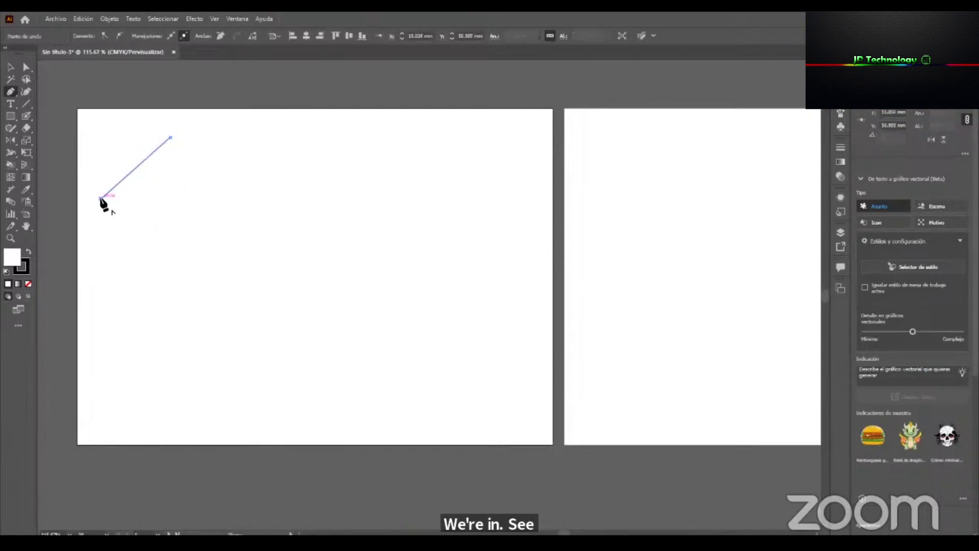
click(191, 235)
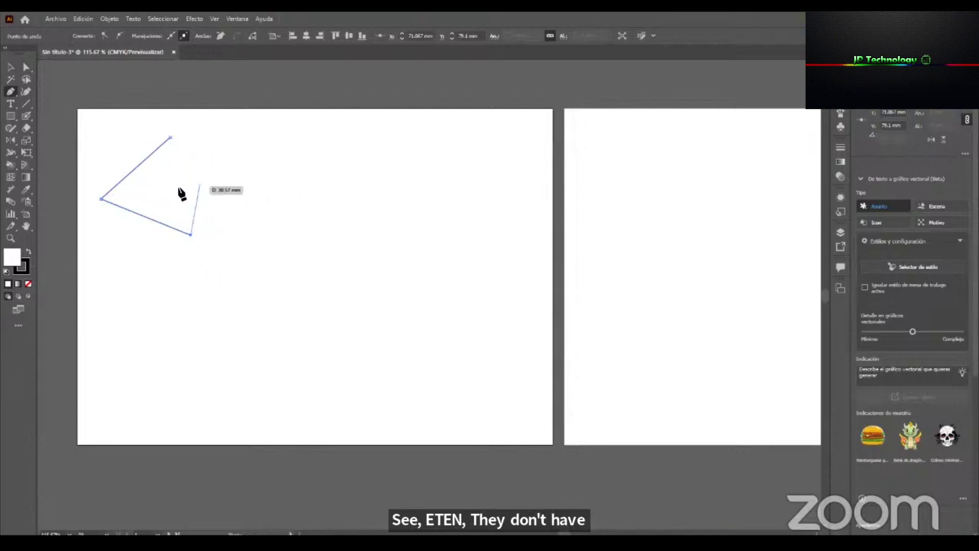
click(145, 193)
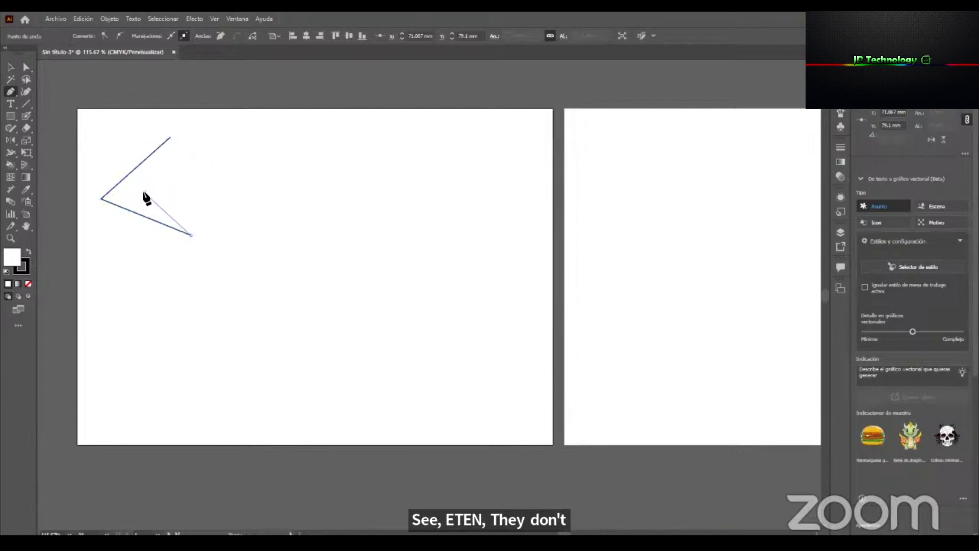
click(243, 146)
click(172, 162)
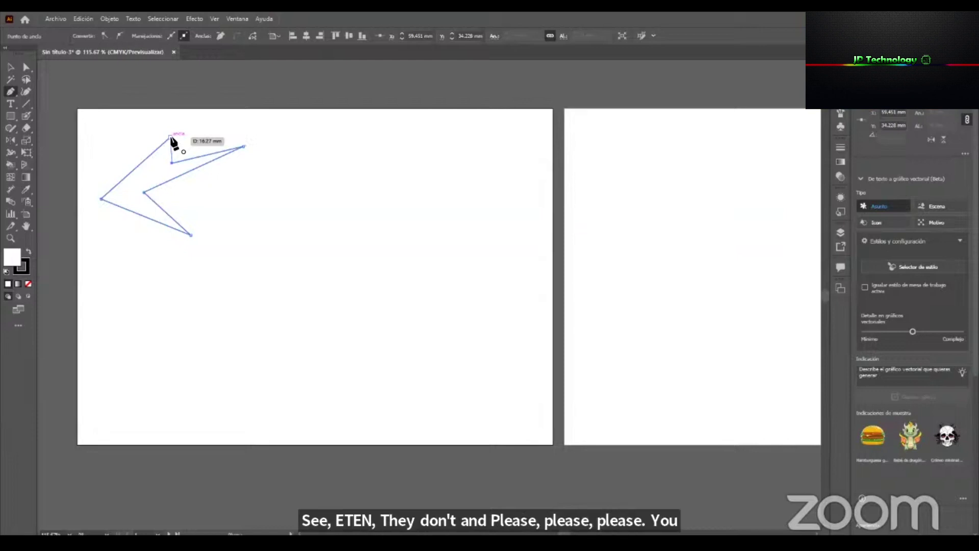
click(171, 137)
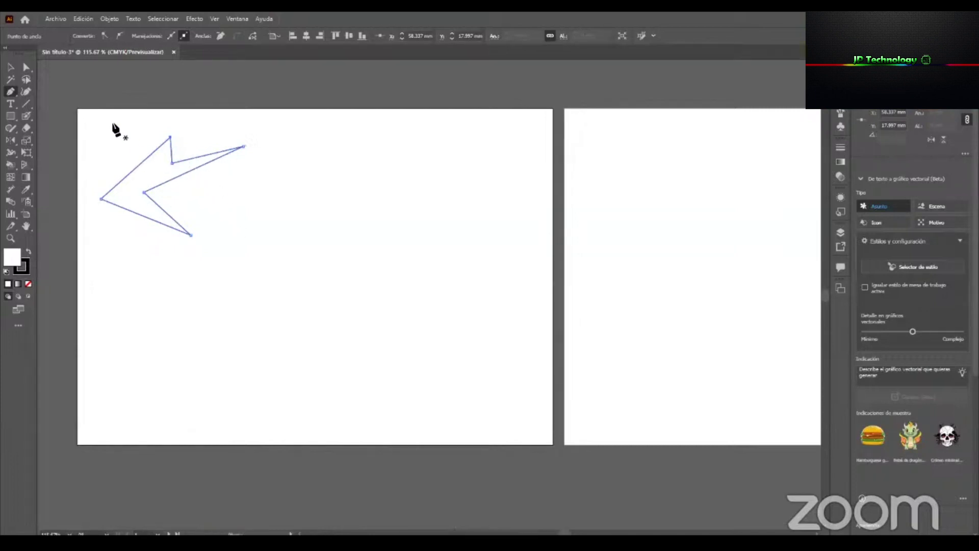
Select the Pen-drawn shape, set its stroke to green from the floating colour spectrum and make its fill active for editing.
click(12, 66)
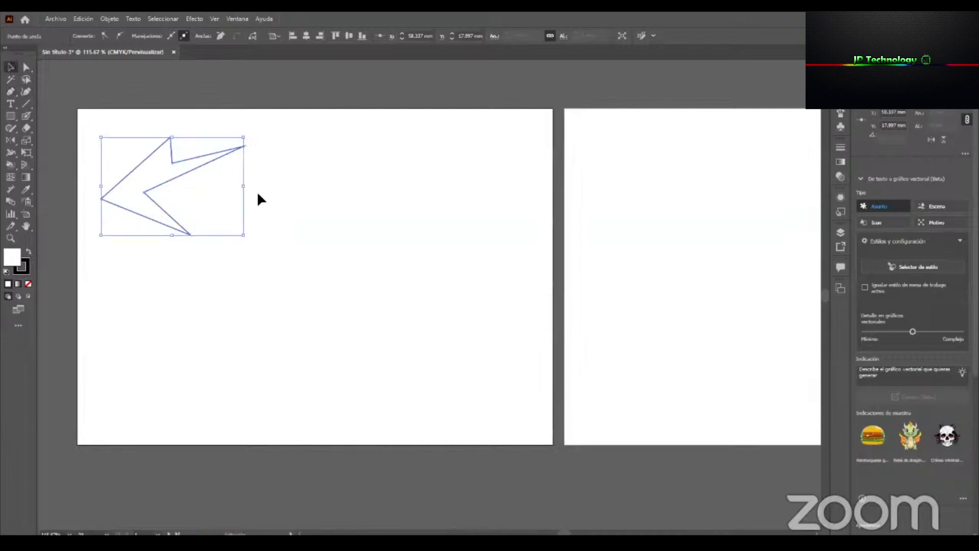
click(23, 265)
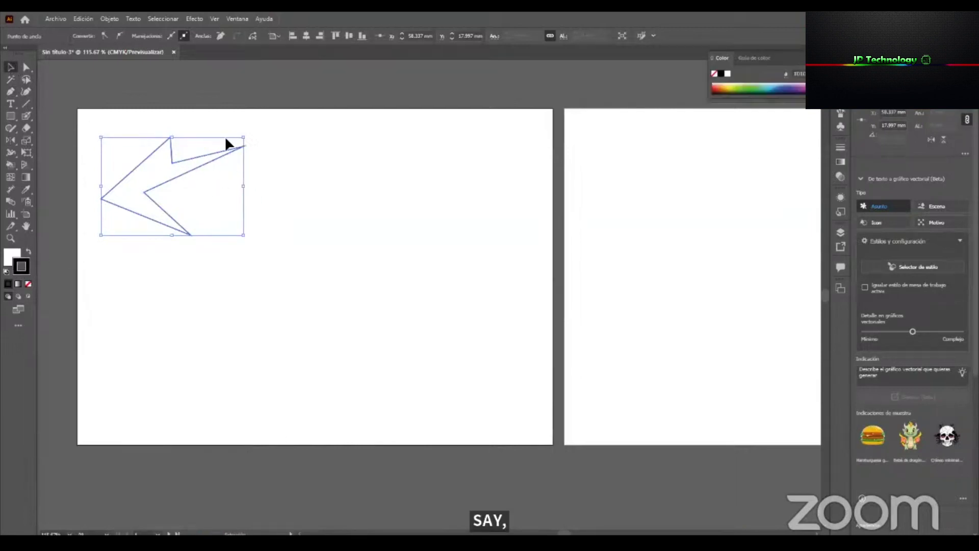
click(296, 166)
drag(117, 248, 87, 288)
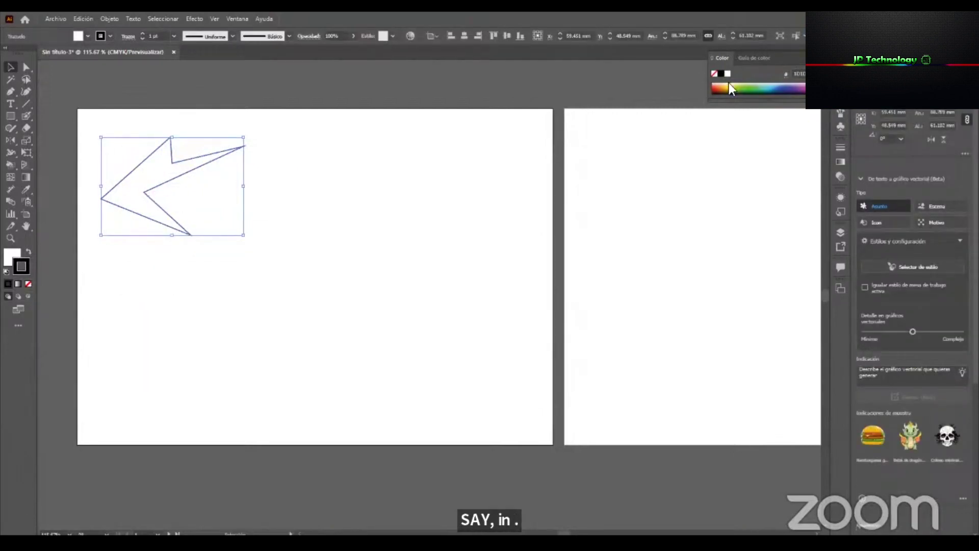
mouse_move(707, 60)
mouse_down()
mouse_move(598, 107)
mouse_move(600, 116)
mouse_move(566, 111)
mouse_move(576, 119)
mouse_up()
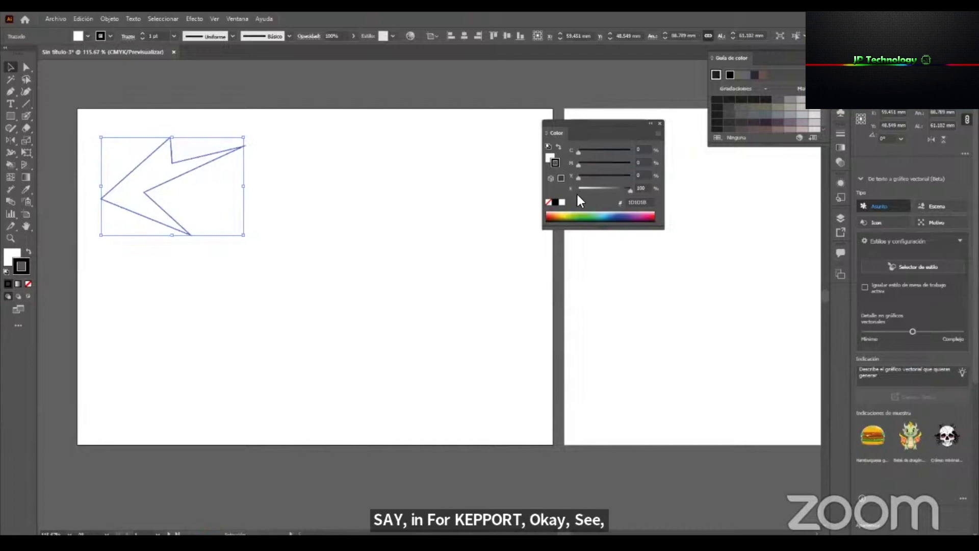
drag(567, 217, 583, 219)
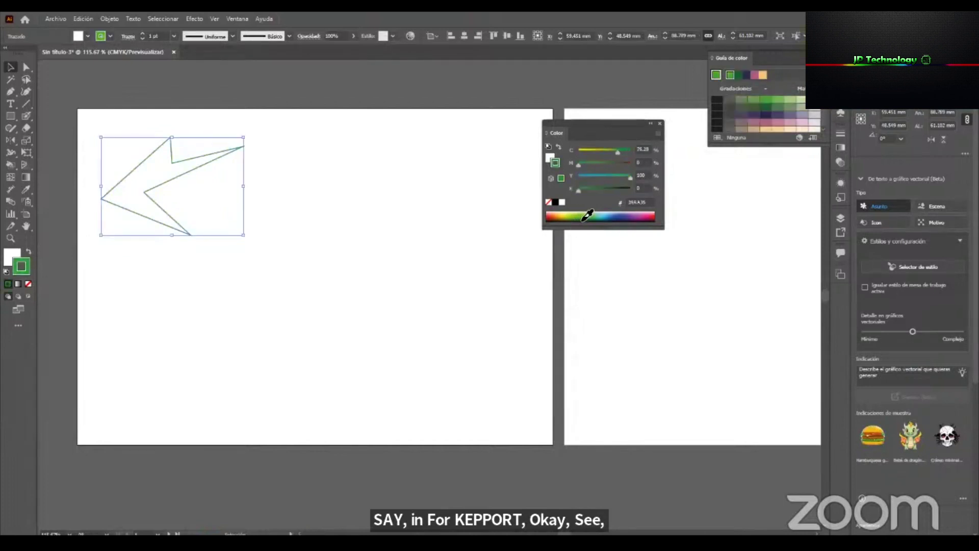
click(547, 156)
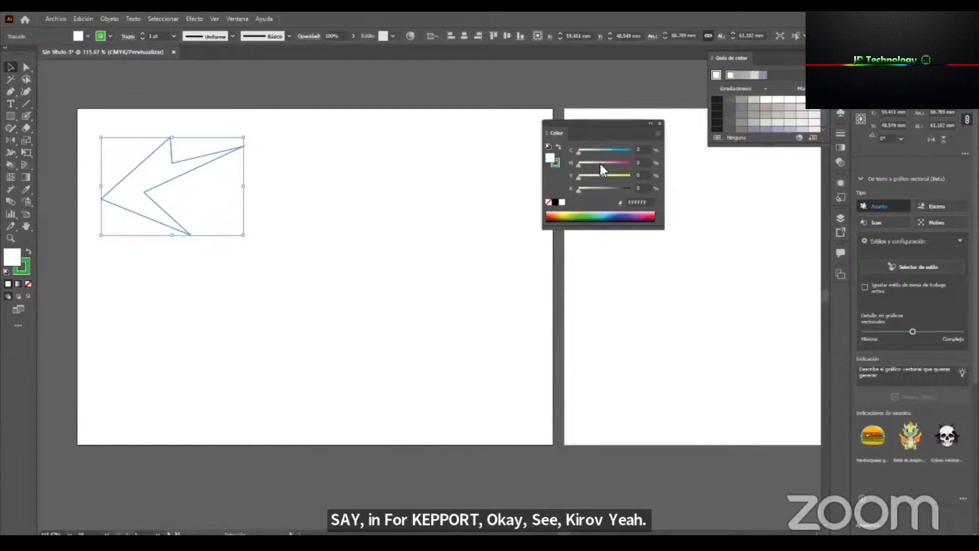
Set the shape's fill to yellow with Y at 100% and move the floating Color panel away towards the artboard's upper edge.
drag(629, 173, 632, 174)
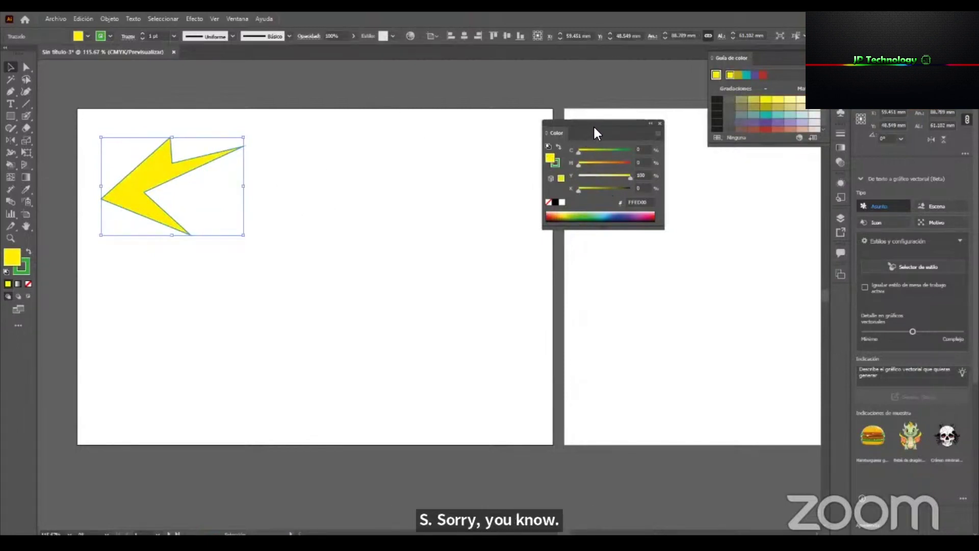
drag(597, 125, 630, 81)
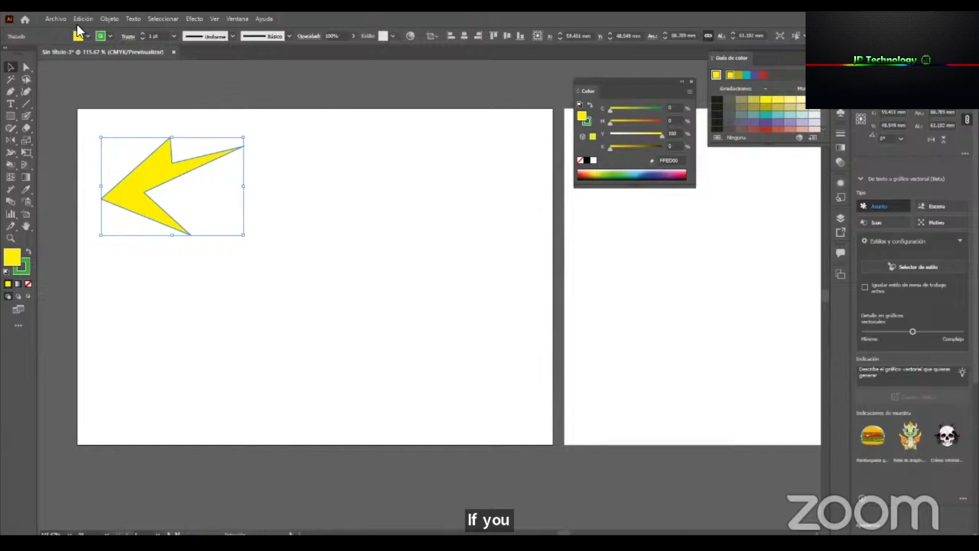
Enlarge the yellow shape in view and reduce it to a triangle by deleting its inner and upper-right anchor points with the Pen tool.
key(ctrl+plus)
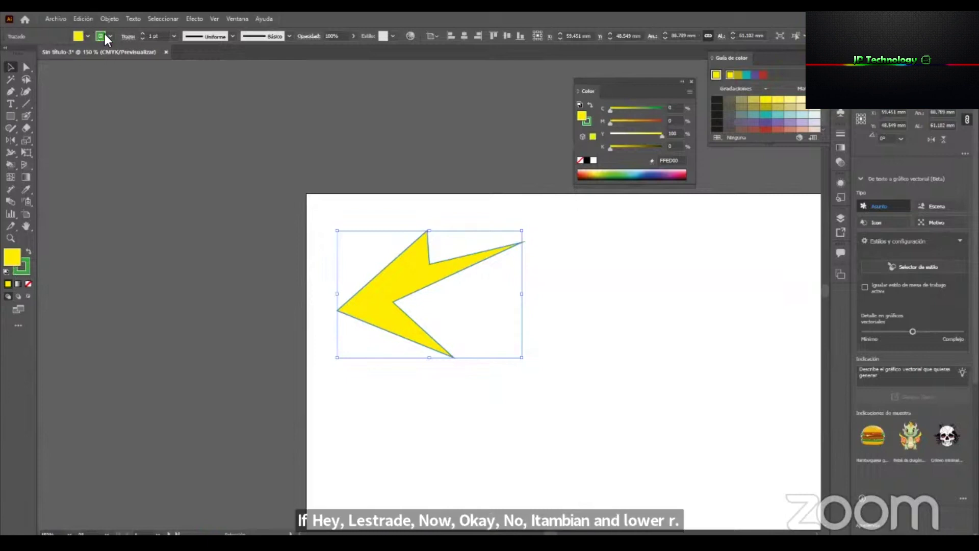
scroll(883, 130, down, 5)
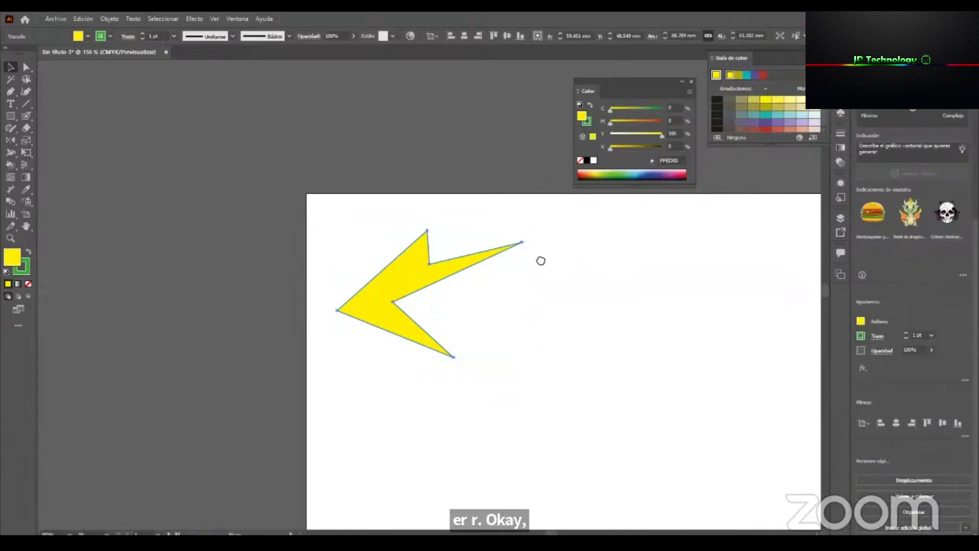
drag(541, 260, 393, 205)
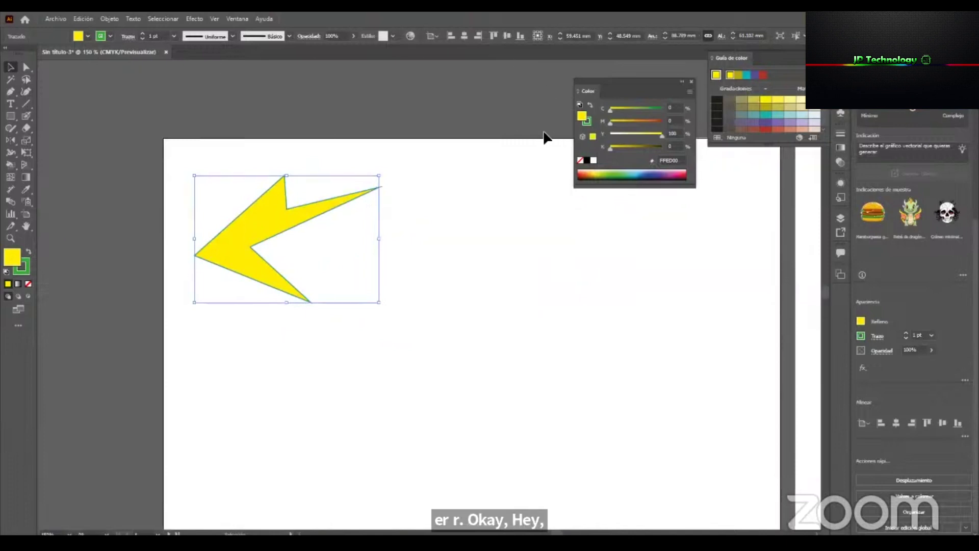
click(437, 210)
drag(344, 242, 413, 264)
drag(310, 248, 256, 207)
click(211, 161)
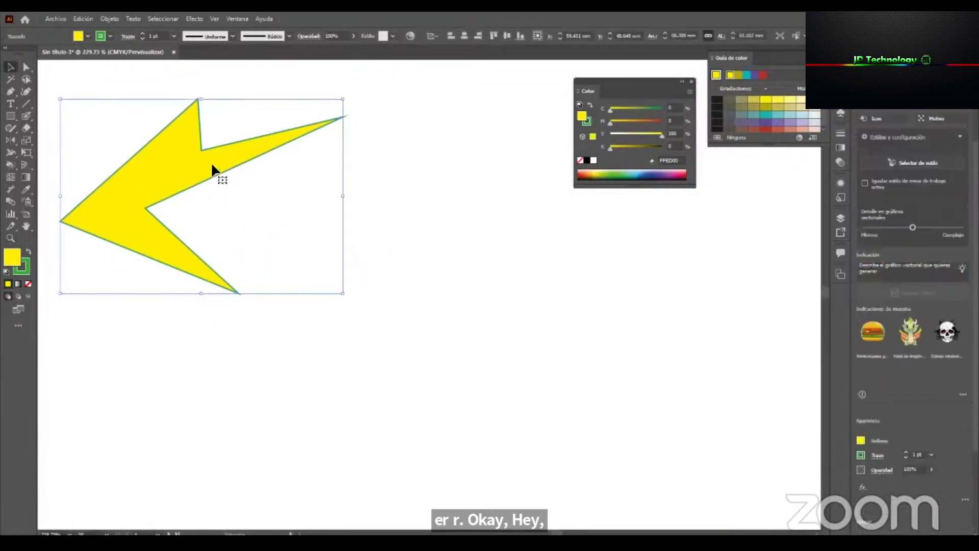
click(10, 92)
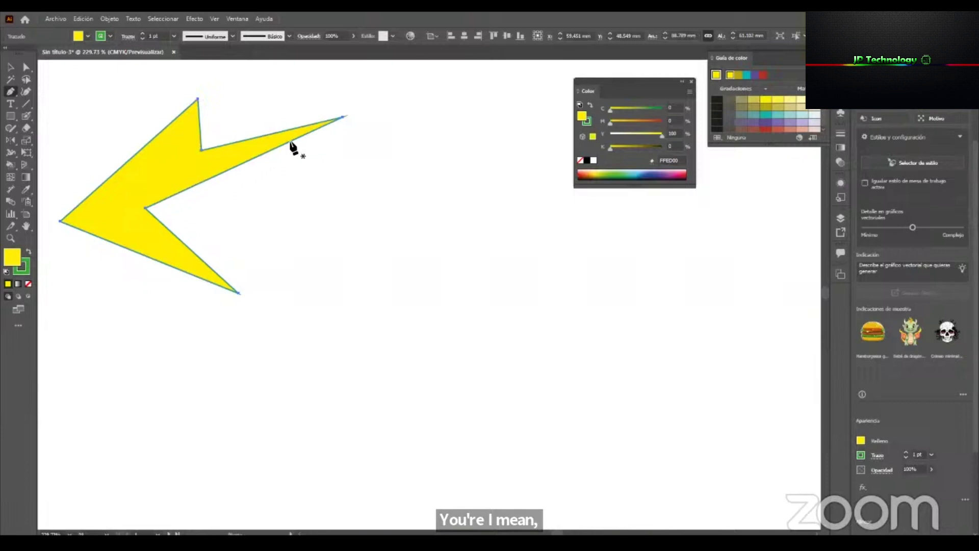
click(186, 190)
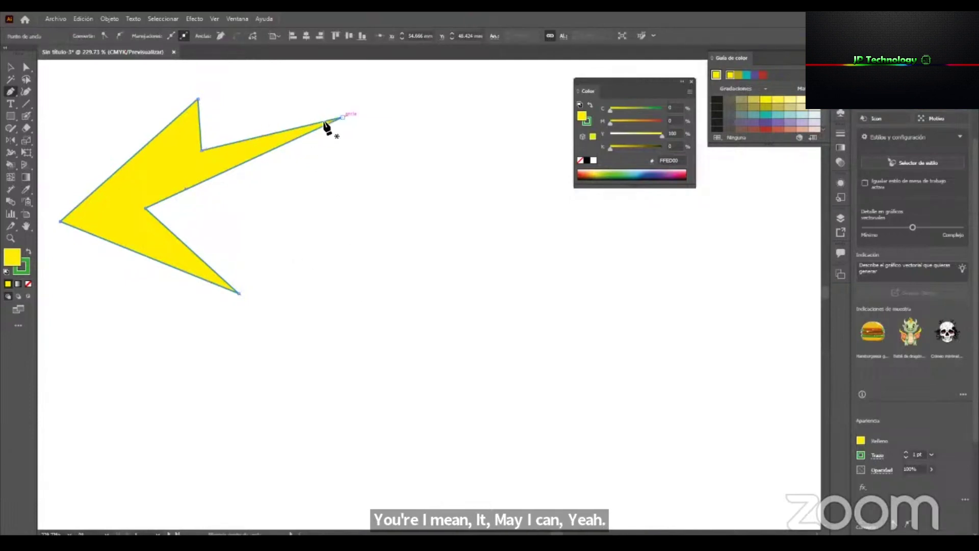
click(202, 151)
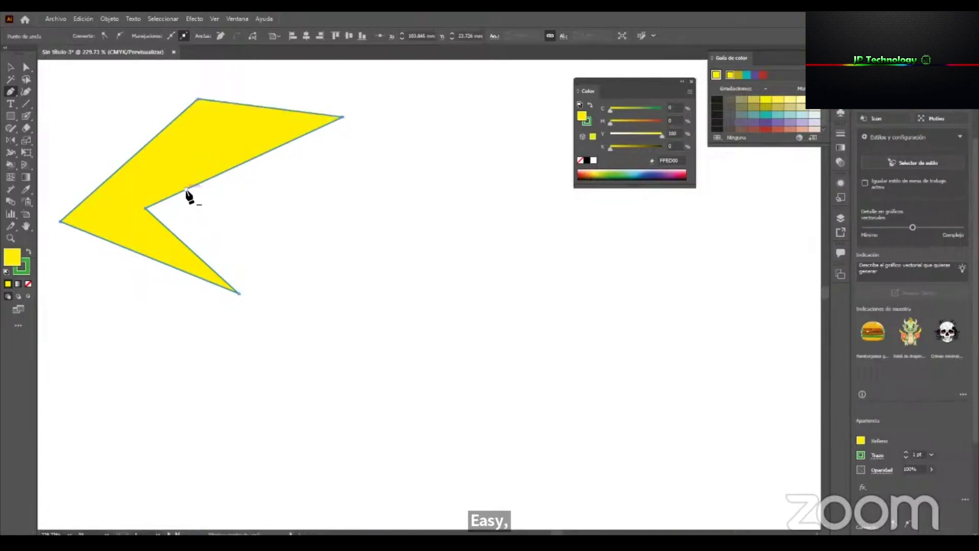
click(146, 208)
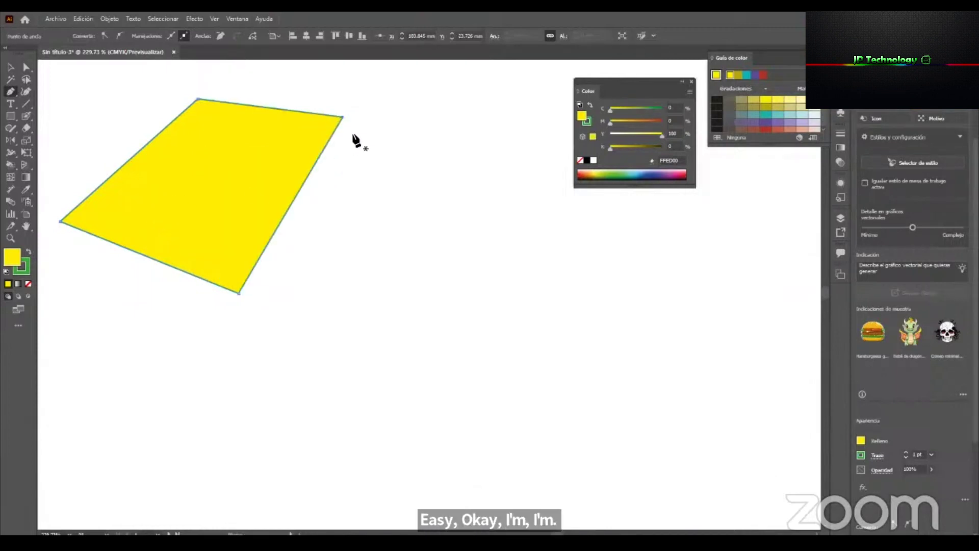
click(343, 118)
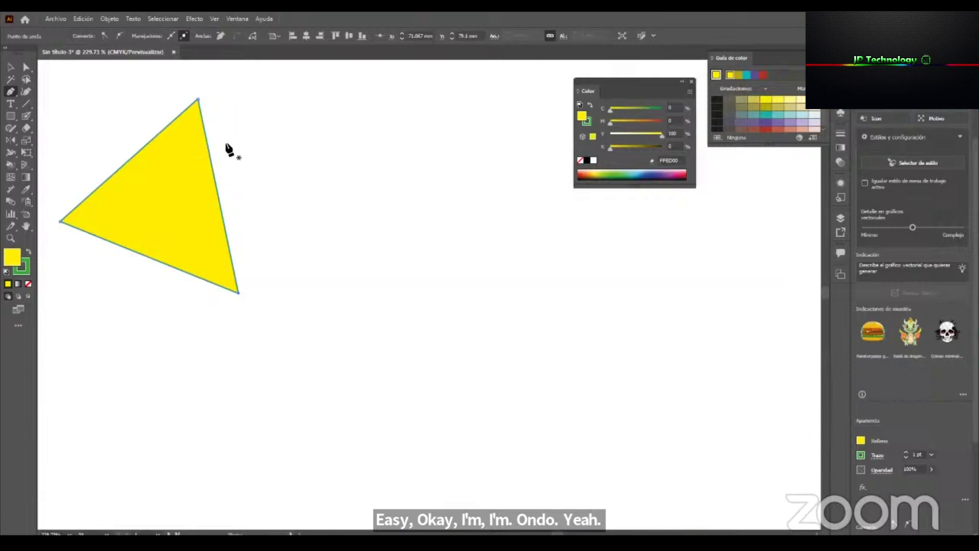
Add five anchor points to the triangle with the Add Anchor Point tool: two each on the upper-left and right edges, one on the lower edge.
click(11, 92)
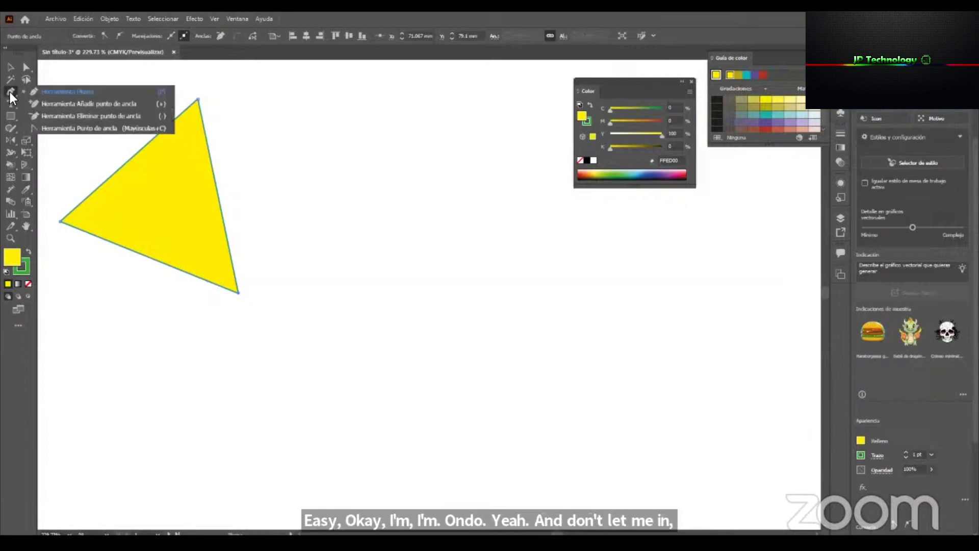
click(100, 104)
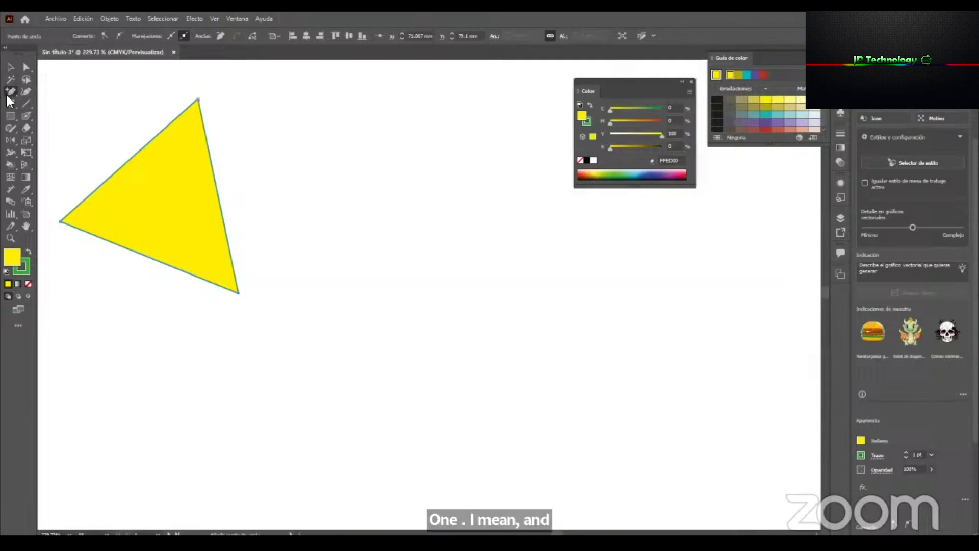
click(206, 135)
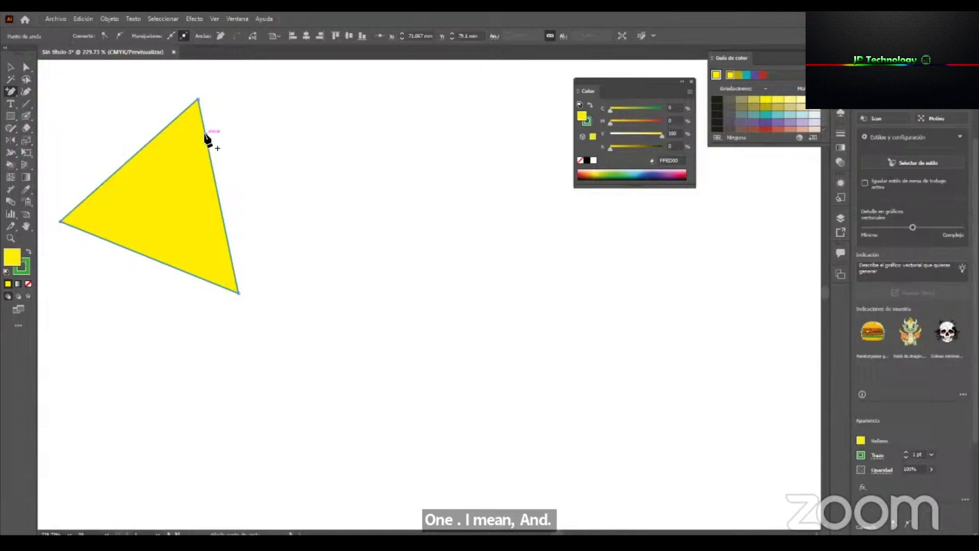
click(154, 138)
click(97, 188)
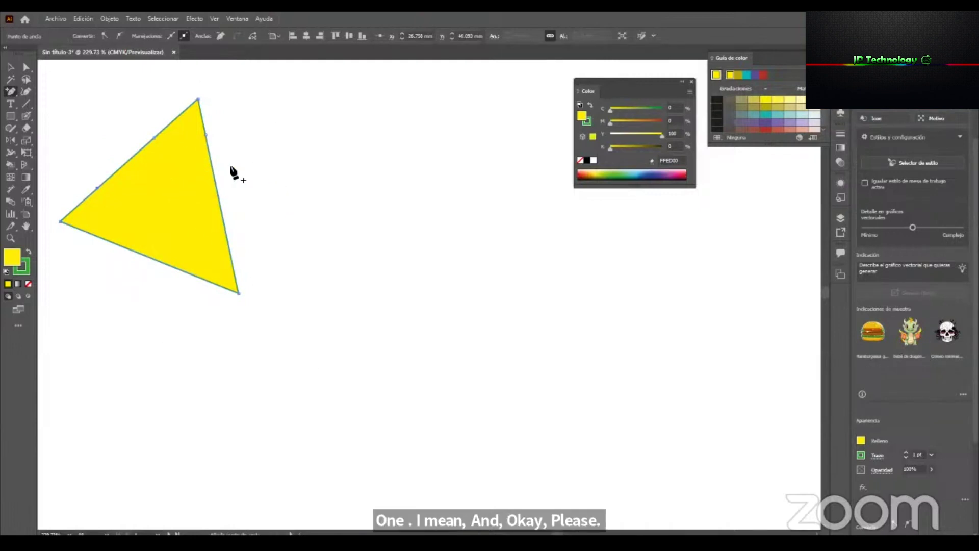
click(129, 249)
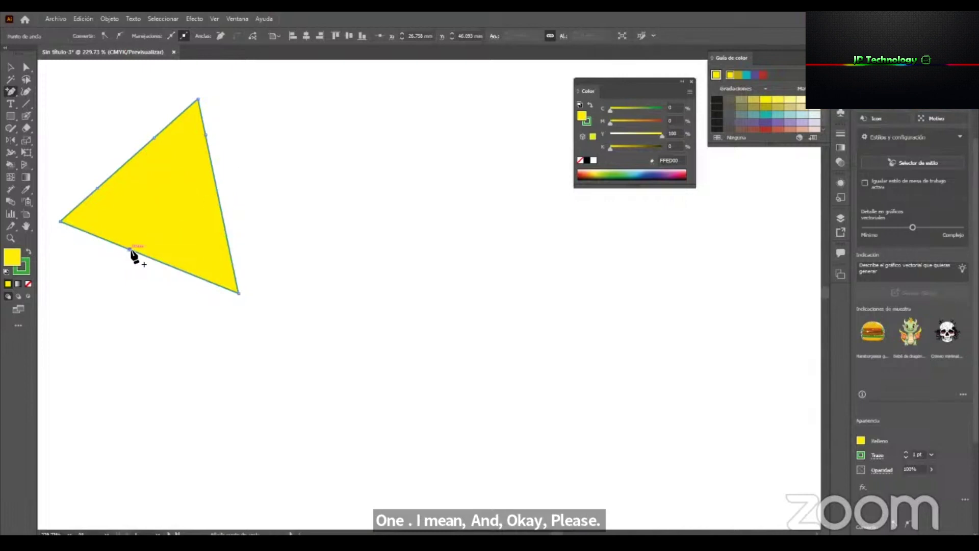
click(224, 223)
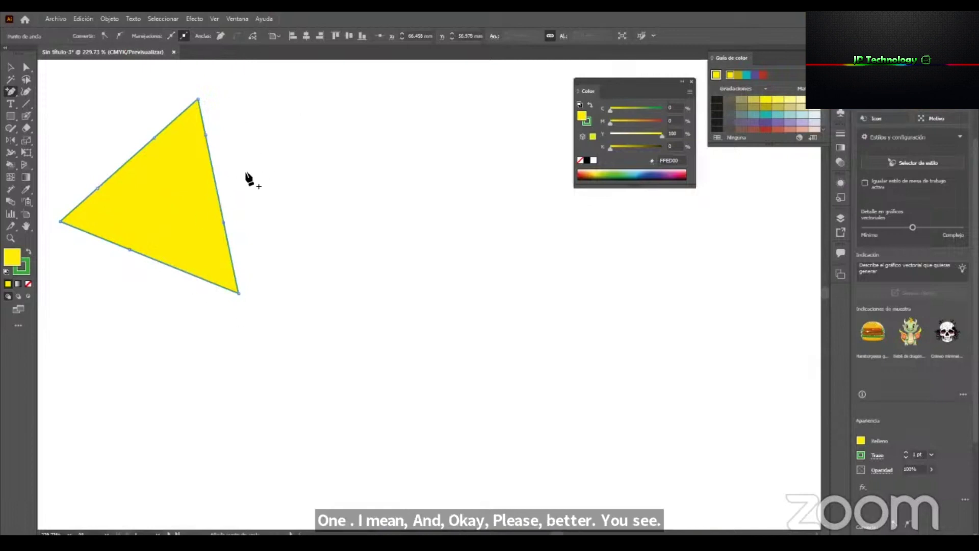
Turn off smart guides and try to add another anchor point on the triangle's lower edge.
click(214, 19)
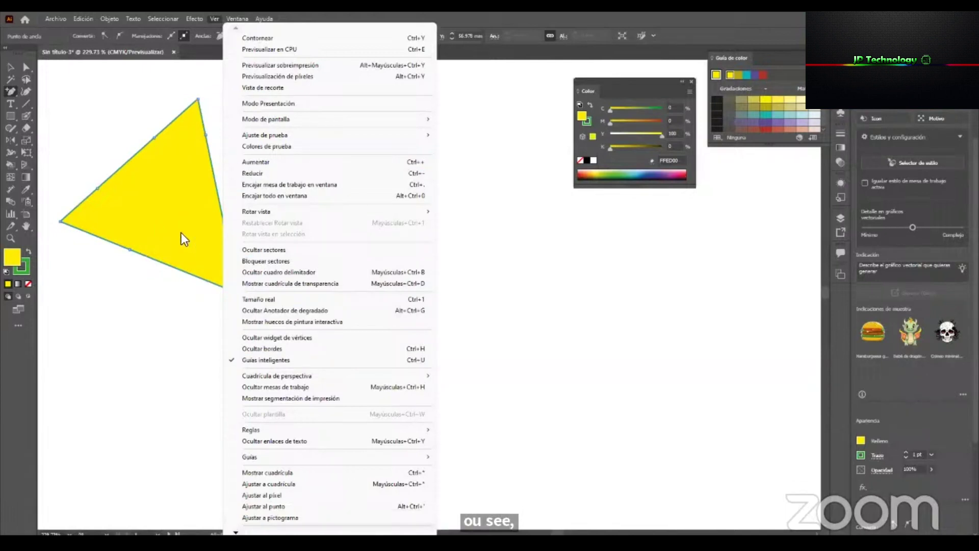
click(397, 361)
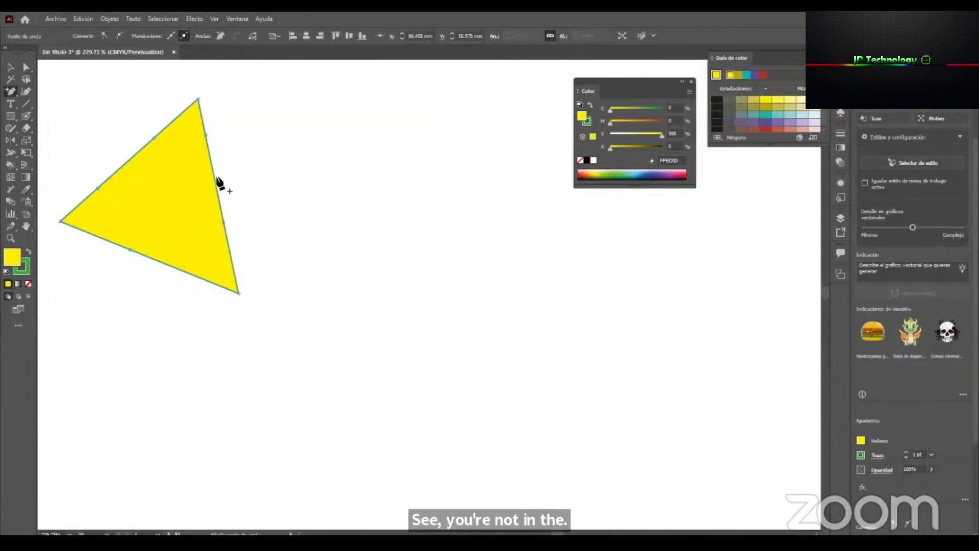
click(186, 272)
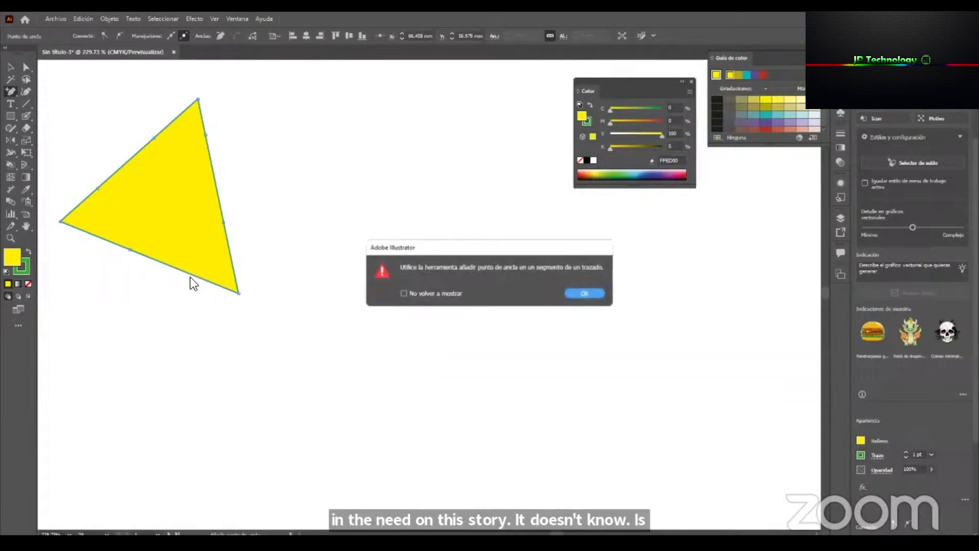
click(586, 295)
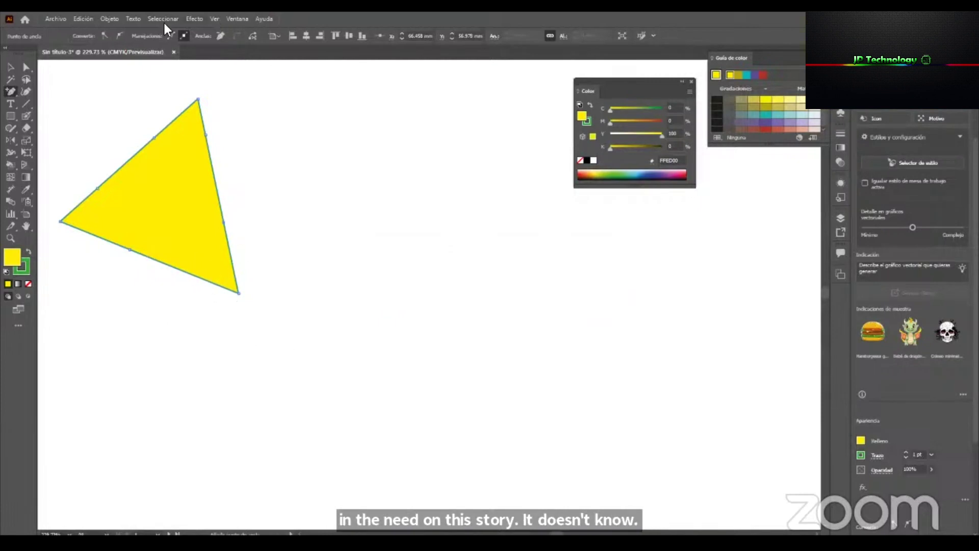
Turn smart guides back on and add a second anchor point on the triangle's lower edge.
click(215, 18)
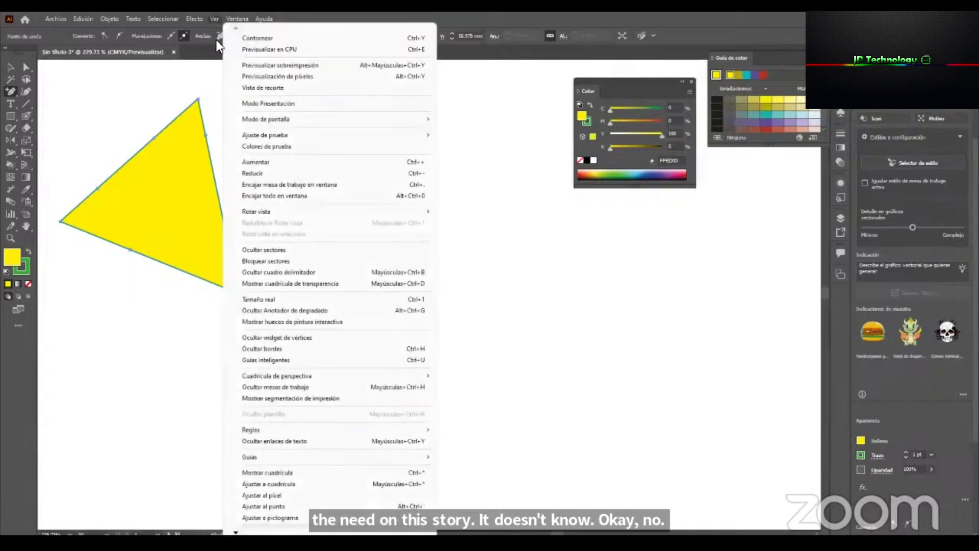
click(364, 360)
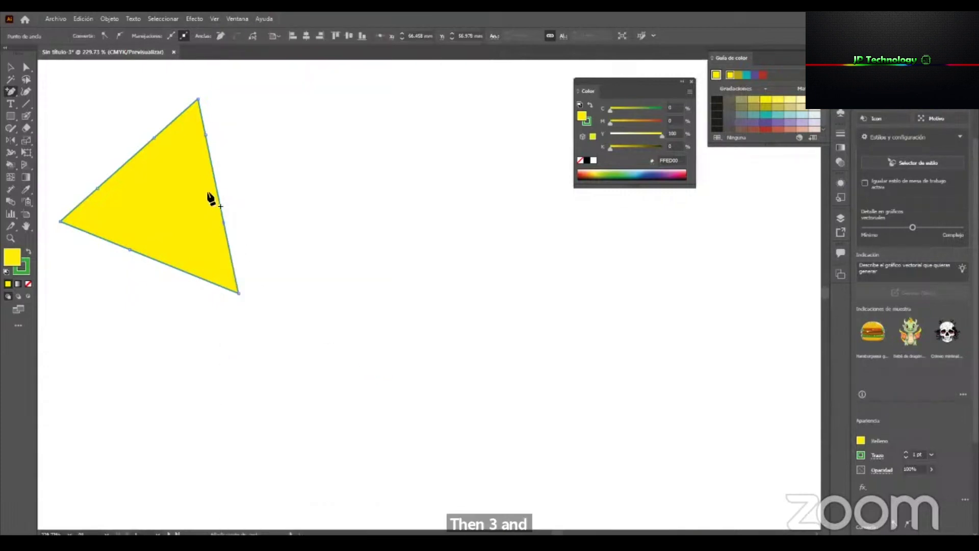
click(174, 266)
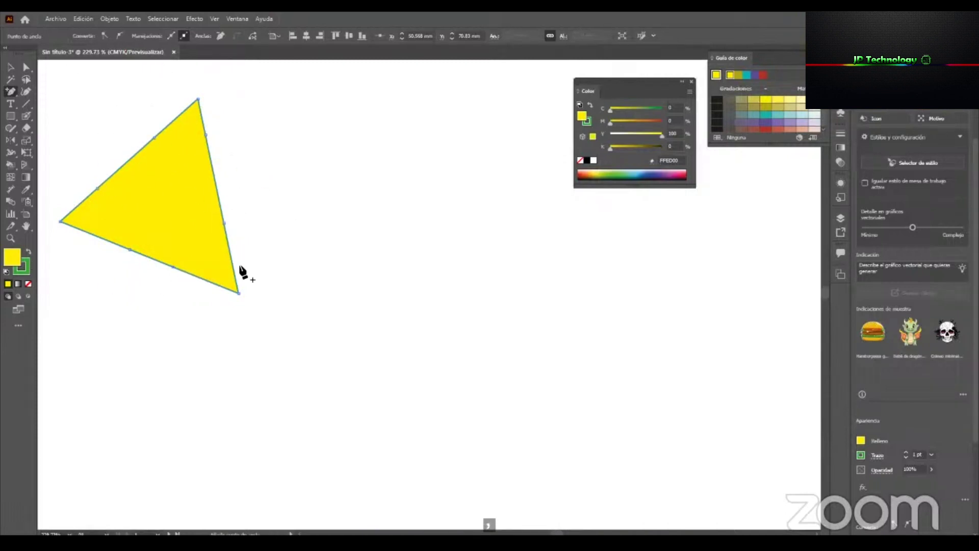
Deselect the anchor points, select the triangle as a whole object and move it slightly to the right.
drag(14, 92, 59, 93)
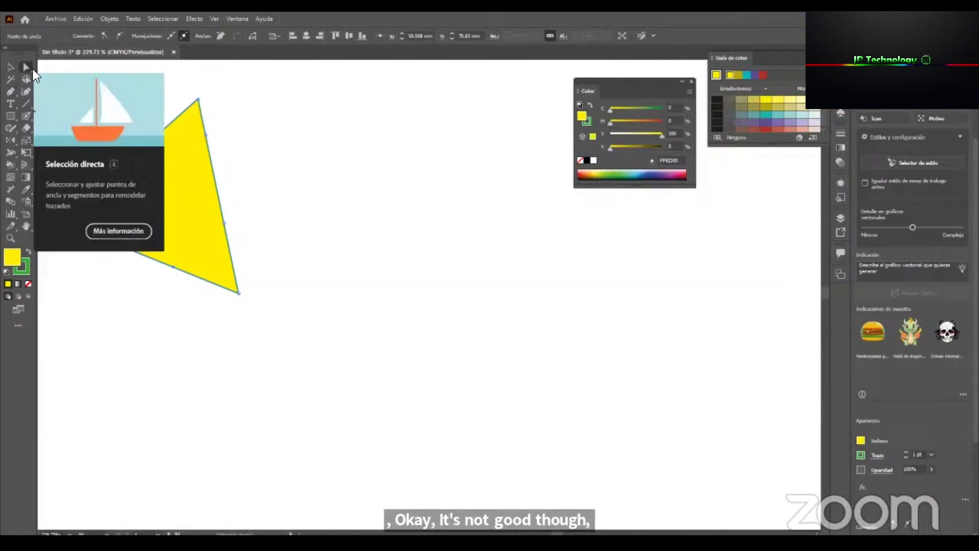
click(26, 67)
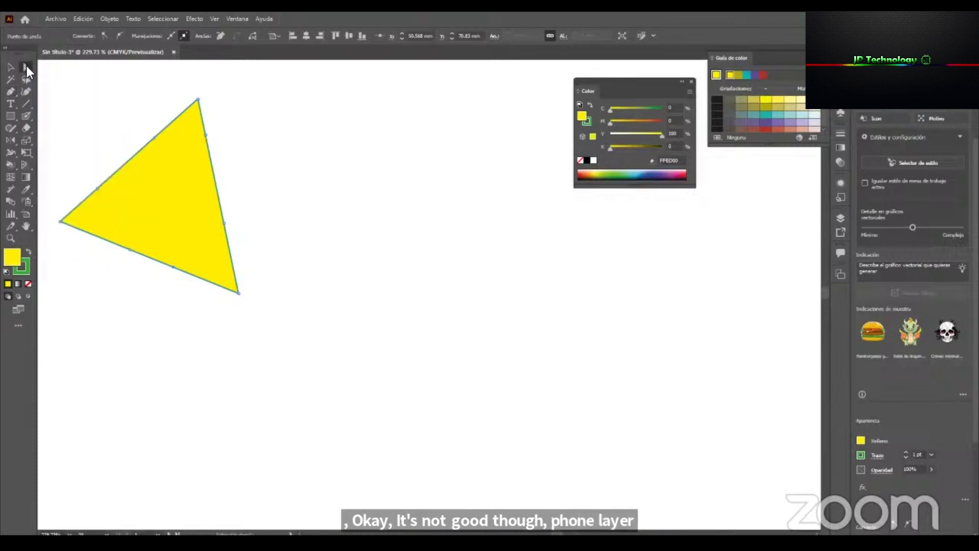
click(318, 142)
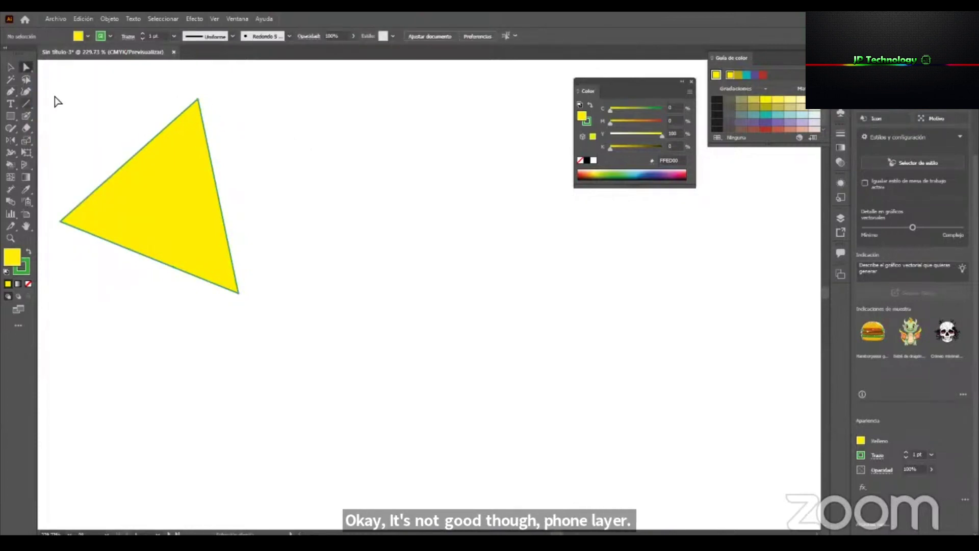
click(10, 67)
click(143, 167)
drag(163, 160, 244, 137)
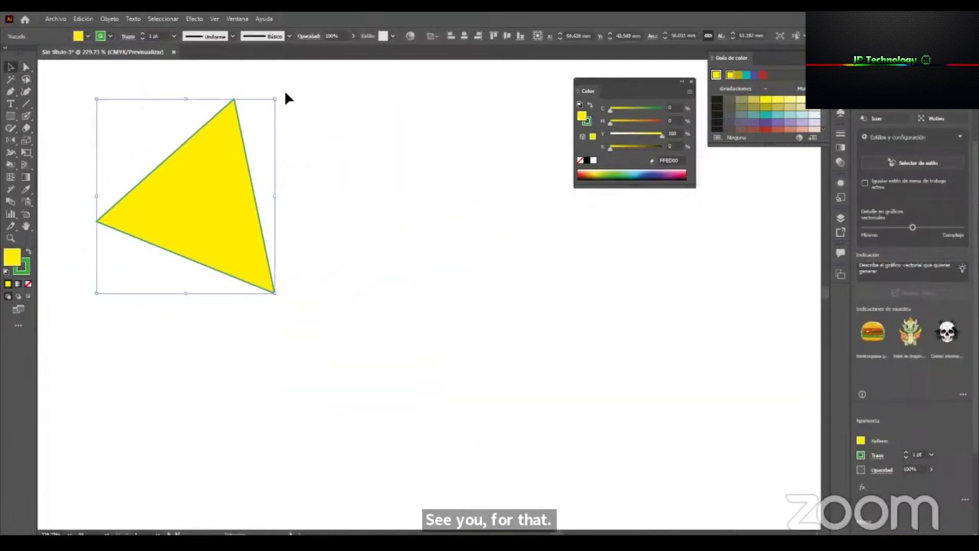
Rotate the triangle 90° counterclockwise and scale it down to about 58 x 54 mm.
drag(280, 94, 148, 155)
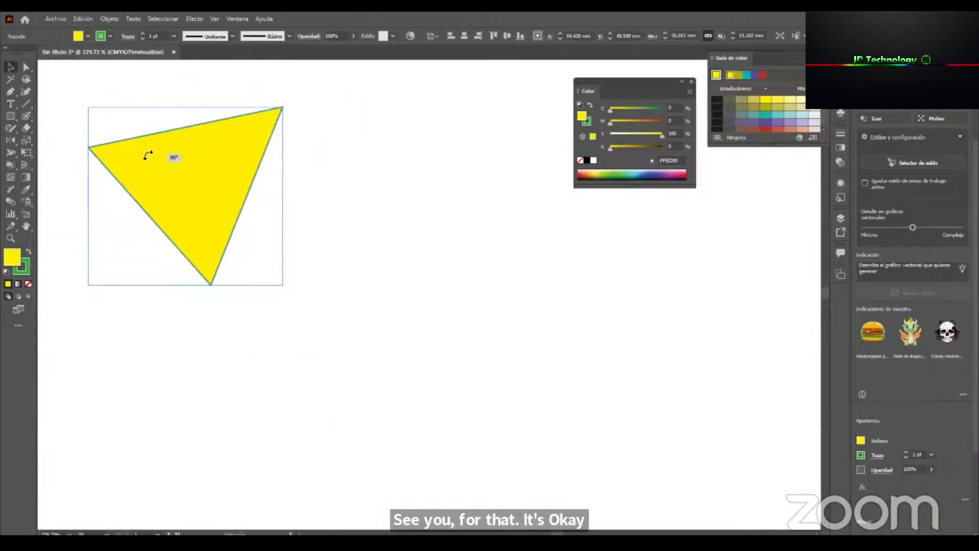
drag(282, 197, 262, 204)
key(ctrl+z)
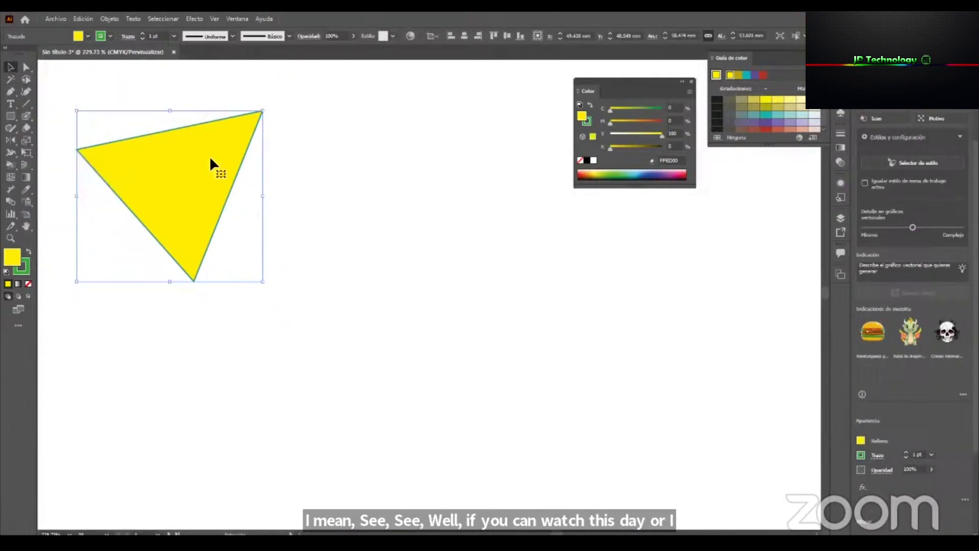
Move the triangle slightly down and to the right, and look at its Transform options such as Rotate, Reflect and Scale.
mouse_move(189, 191)
mouse_down()
mouse_move(199, 316)
mouse_move(179, 207)
mouse_move(212, 210)
mouse_move(204, 197)
mouse_up()
right_click(203, 180)
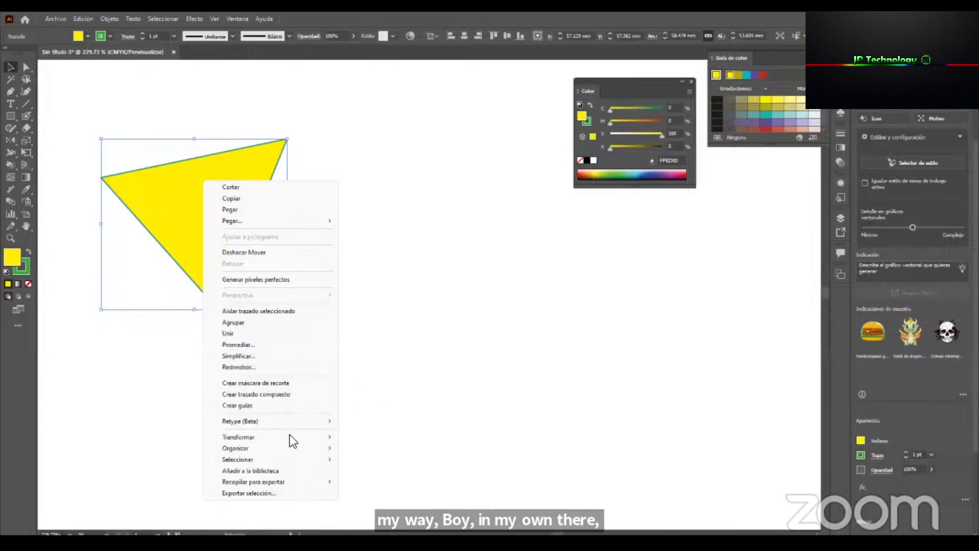
mouse_move(306, 437)
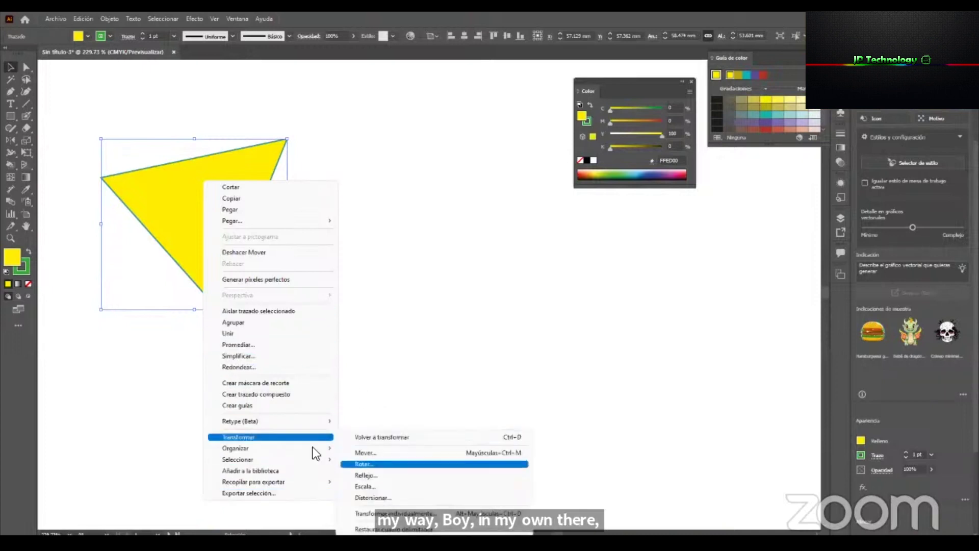
click(397, 123)
click(224, 167)
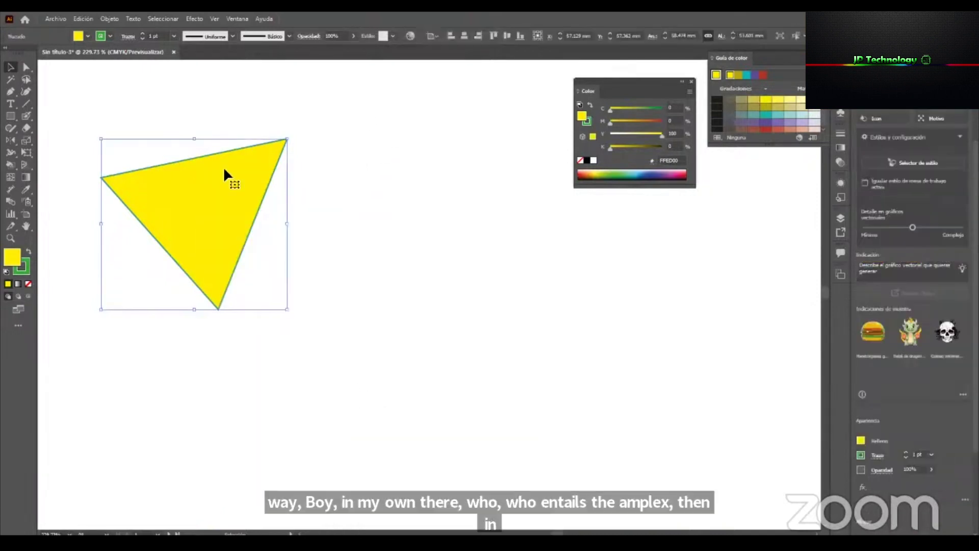
Pull the triangle's upper-right corner anchor point slightly outward with the Direct Selection tool.
click(26, 69)
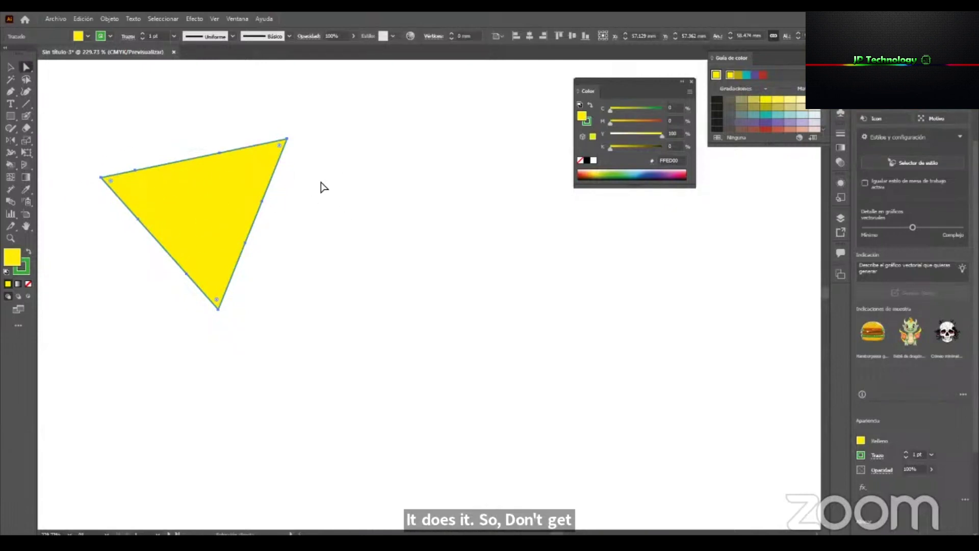
click(287, 139)
mouse_move(290, 143)
mouse_down()
mouse_move(399, 307)
mouse_move(144, 208)
mouse_move(419, 104)
mouse_move(388, 86)
mouse_move(211, 196)
mouse_move(175, 197)
mouse_move(286, 135)
mouse_move(306, 137)
mouse_up()
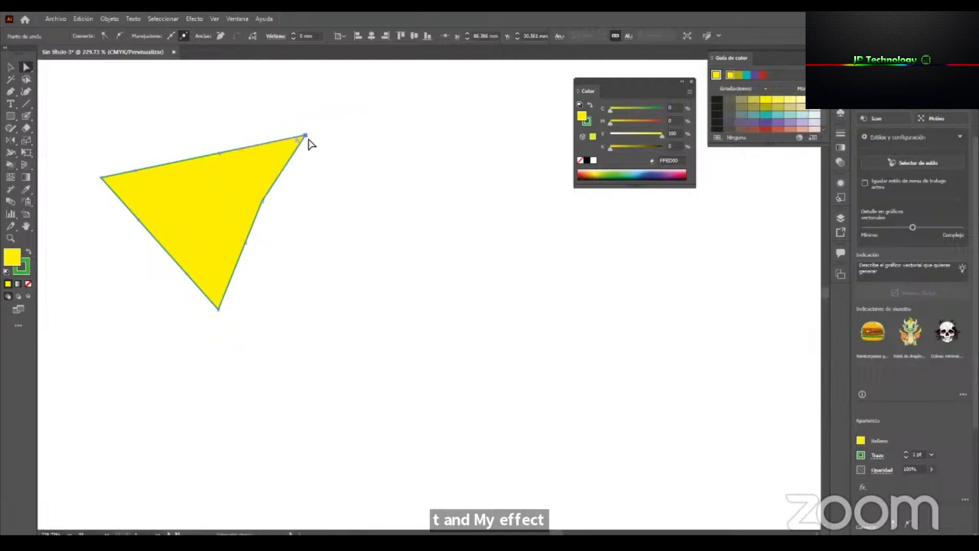
Select the anchor points along the triangle's right side and shift them together inward, up and to the left.
drag(386, 121, 228, 291)
drag(243, 250, 261, 228)
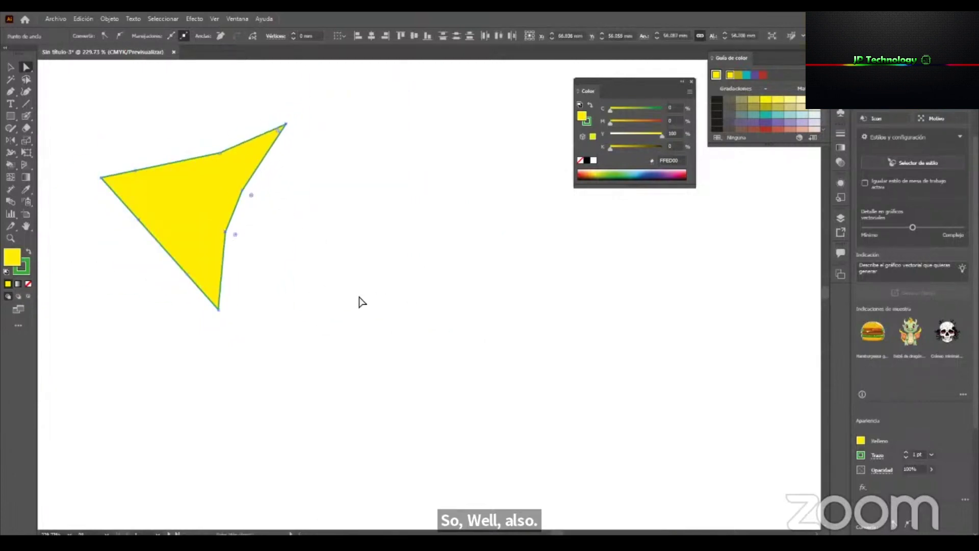
click(139, 180)
drag(109, 182, 85, 185)
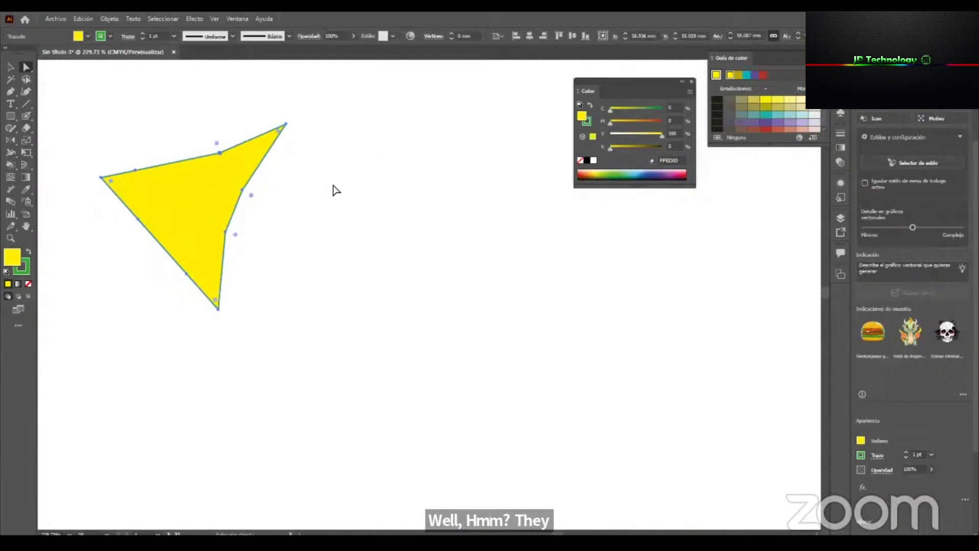
Delete the upper intermediate anchor point on the triangle's right side, and undo the deletion.
click(243, 192)
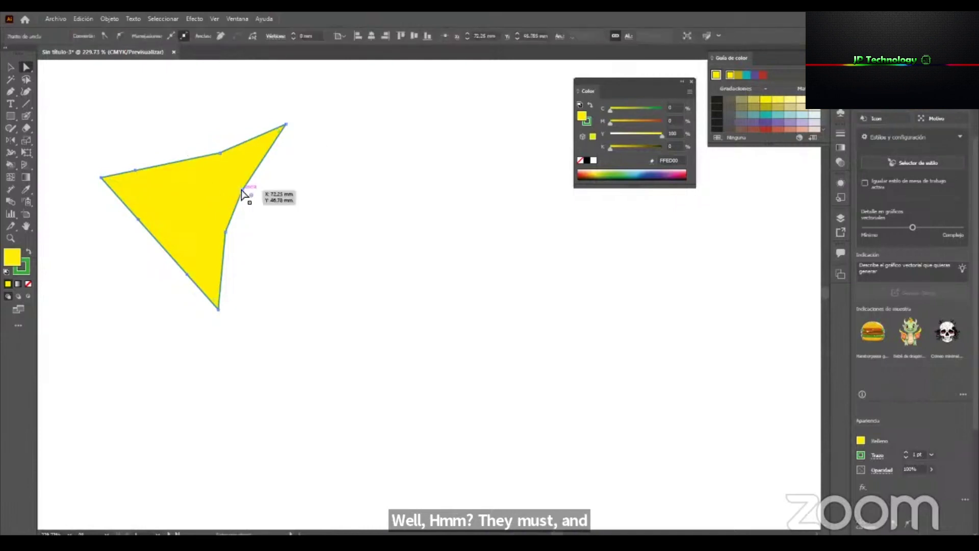
key(Delete)
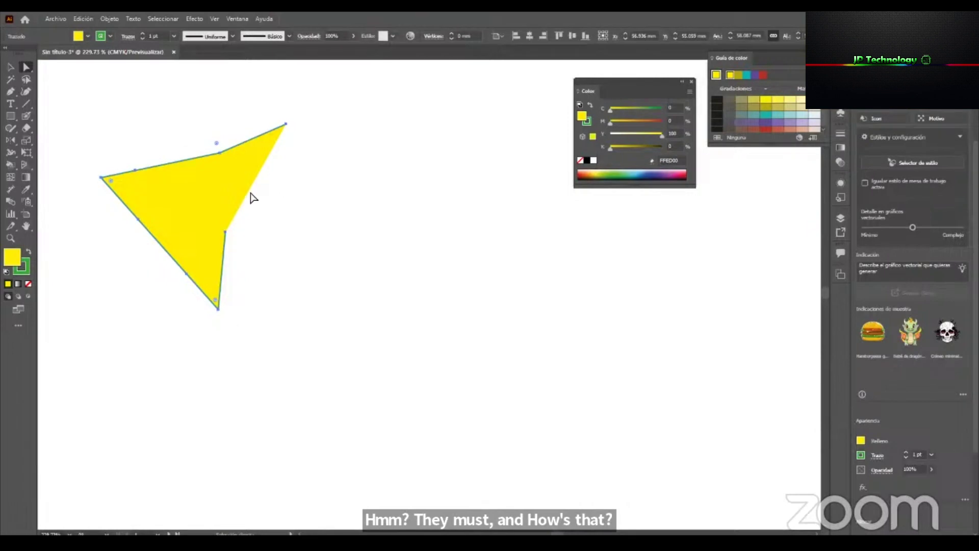
key(ctrl+z)
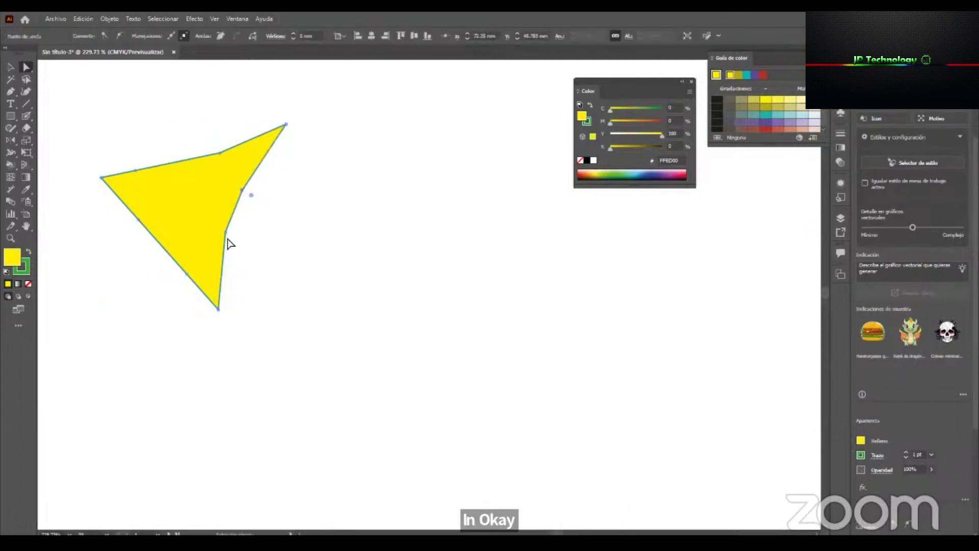
Remove all intermediate anchor points from the triangle's sides with the Delete Anchor Point tool, keeping only the three corners.
click(11, 94)
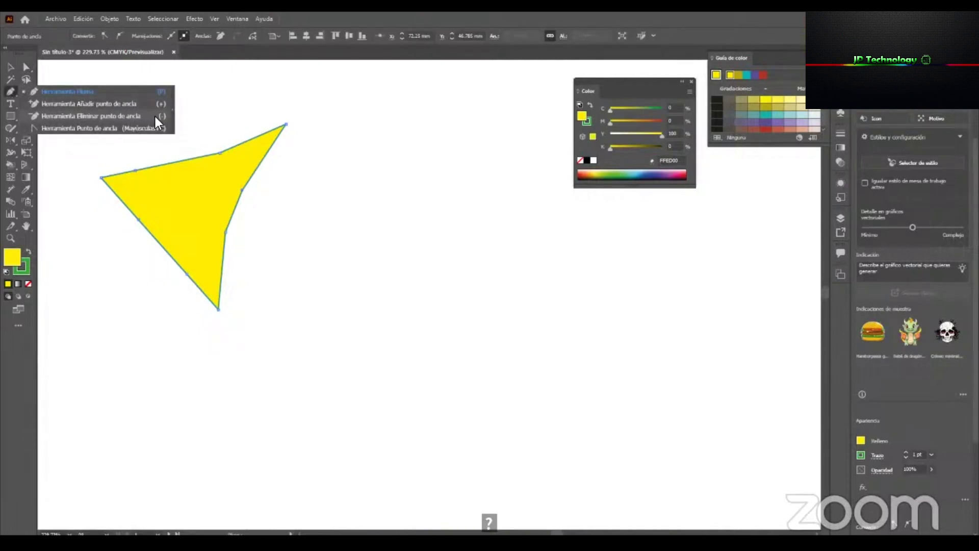
click(161, 116)
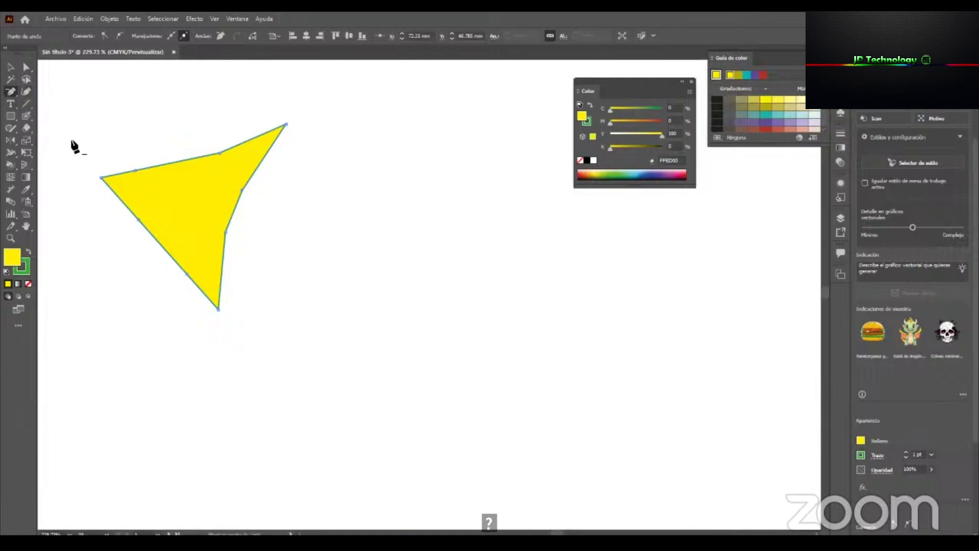
click(220, 153)
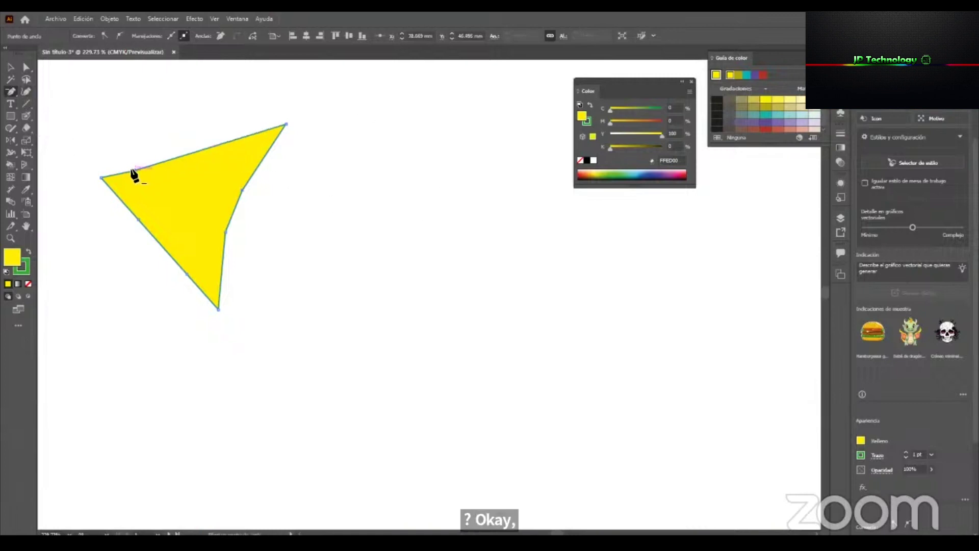
click(243, 192)
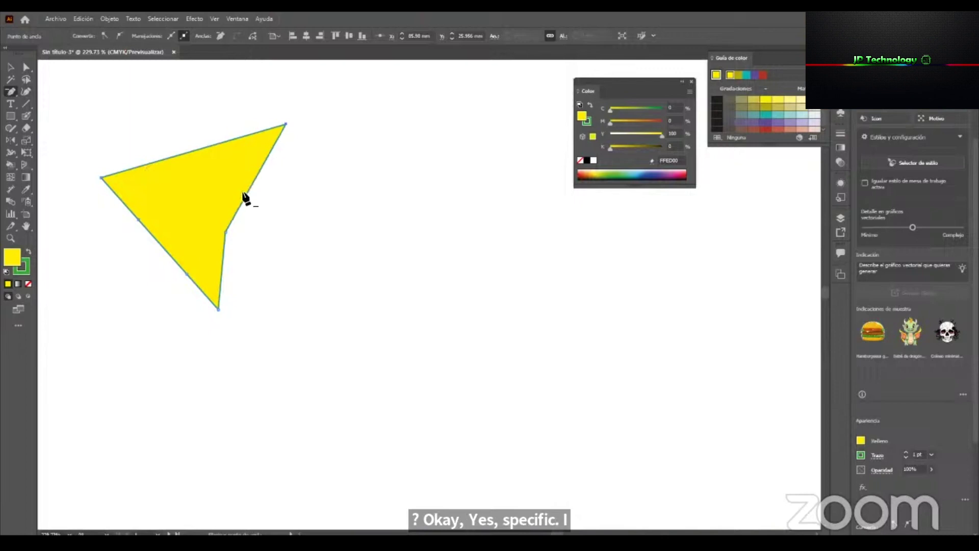
click(225, 232)
click(186, 274)
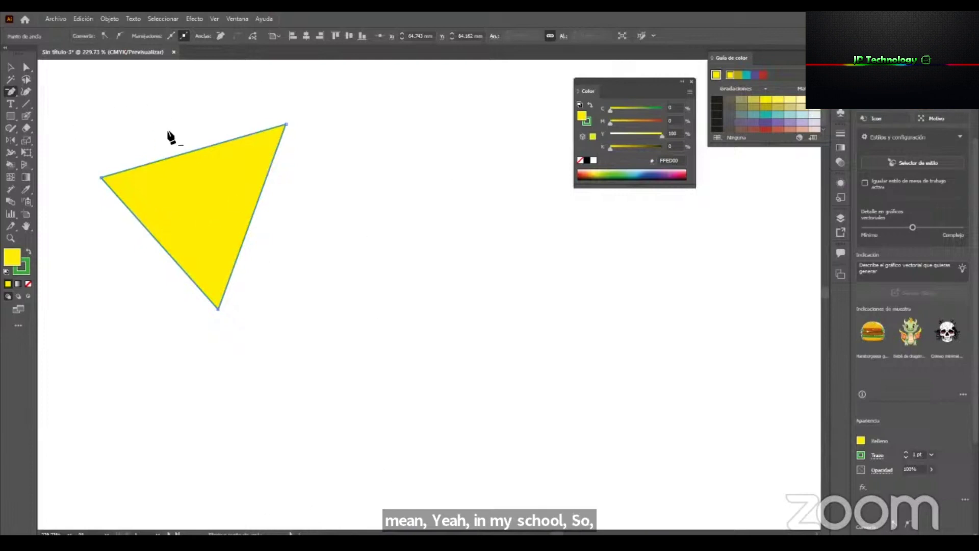
Select the cleaned triangle as a whole object and place a duplicate of it to its right.
click(14, 92)
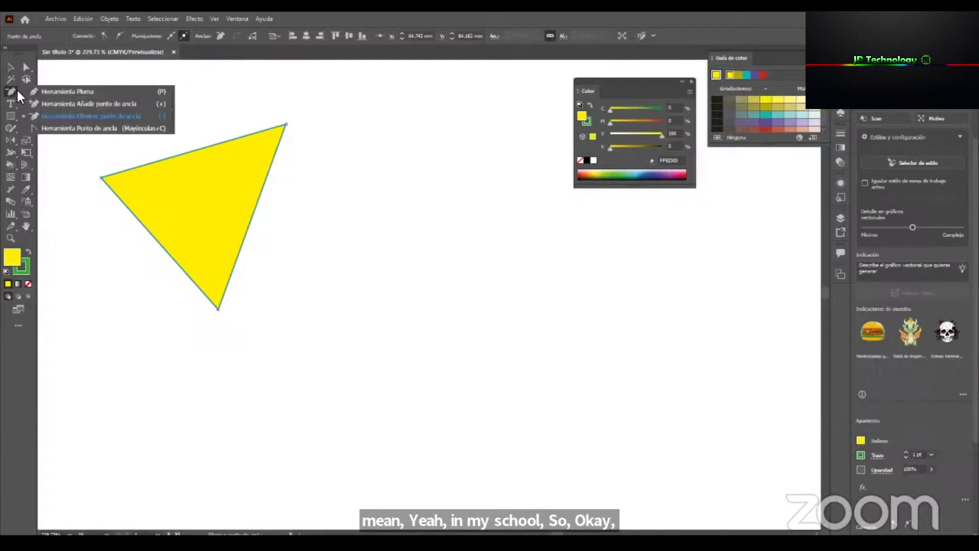
click(79, 92)
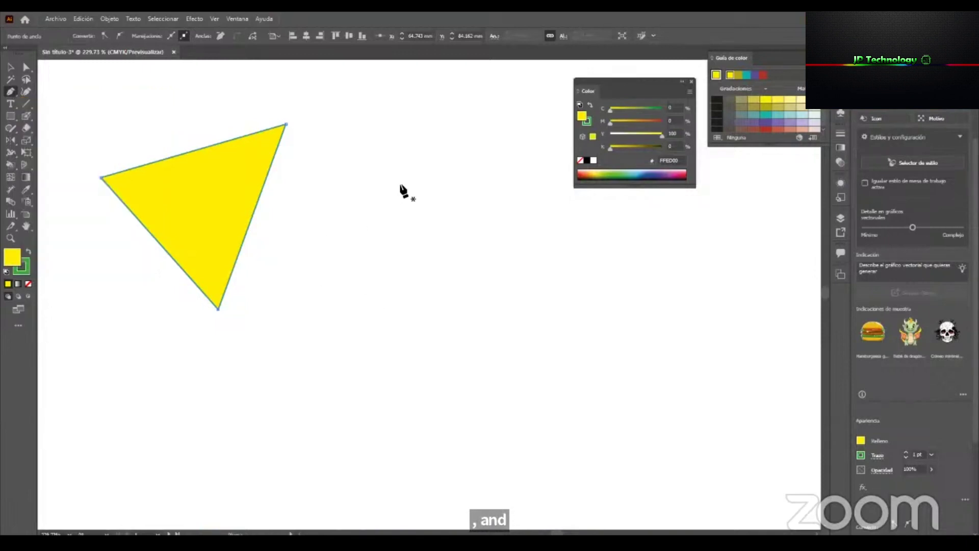
click(10, 68)
click(350, 210)
click(231, 206)
alt+drag(226, 208, 447, 206)
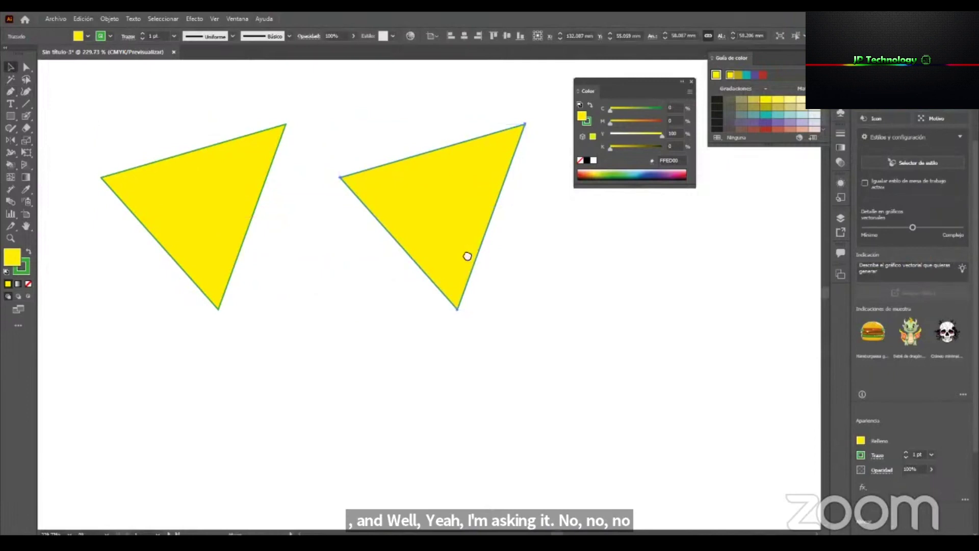
drag(466, 254, 408, 265)
Select the duplicate triangle's upper-right corner anchor point and convert it to a smooth point.
click(26, 67)
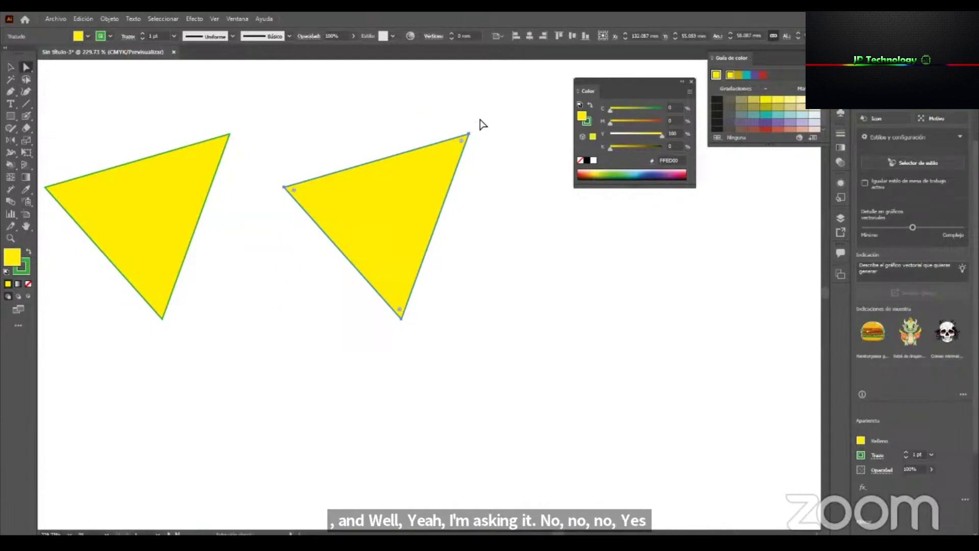
click(469, 135)
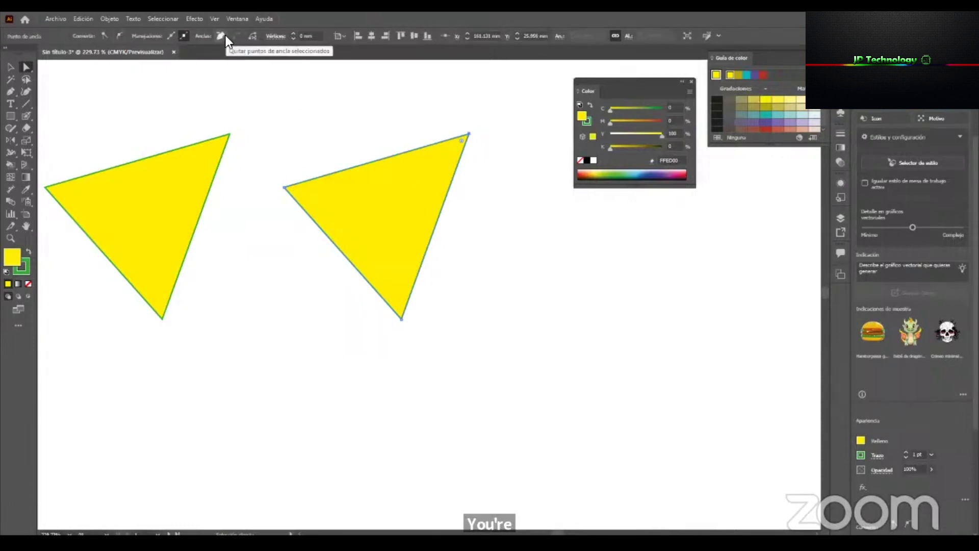
click(421, 208)
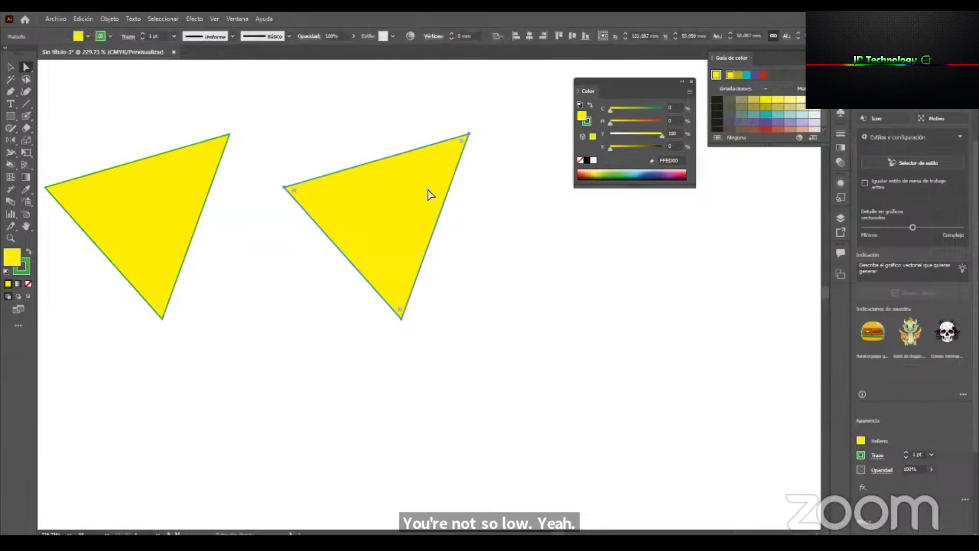
click(468, 135)
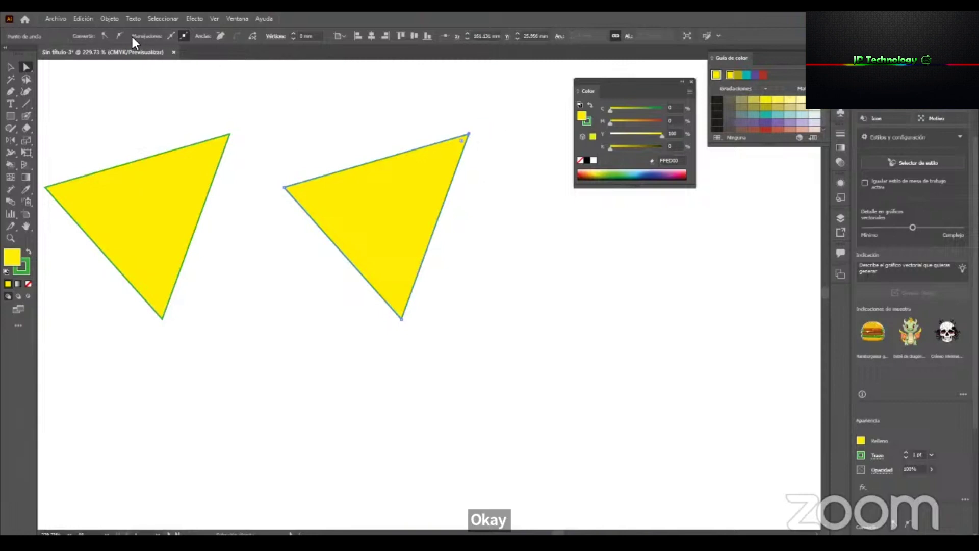
click(118, 36)
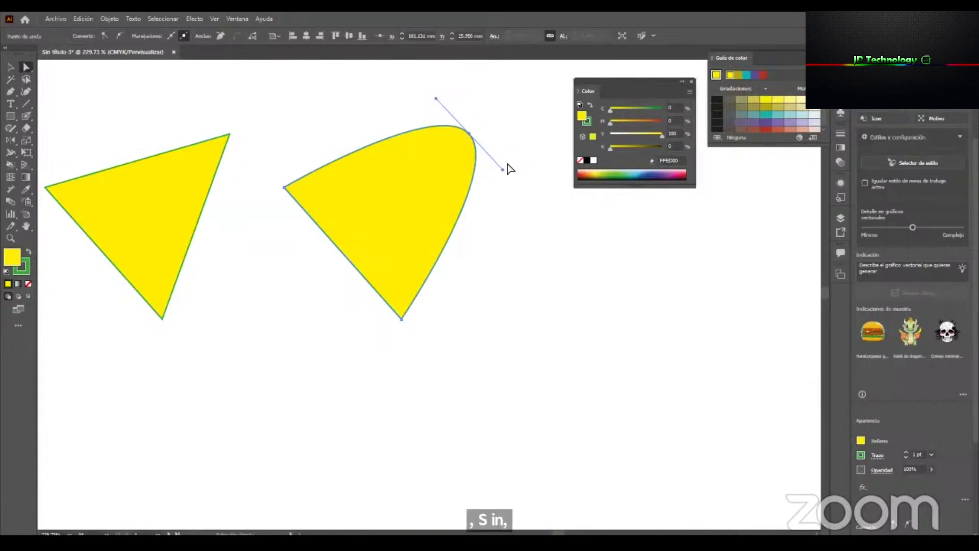
Lengthen the smooth point's lower direction handle slightly, move the anchor point a little down, and deselect the shape.
mouse_move(502, 171)
mouse_down()
mouse_move(490, 175)
mouse_move(516, 137)
mouse_move(512, 182)
mouse_move(495, 158)
mouse_move(531, 203)
mouse_move(488, 137)
mouse_move(524, 249)
mouse_move(437, 206)
mouse_move(491, 133)
mouse_move(519, 118)
mouse_move(466, 211)
mouse_move(496, 188)
mouse_move(509, 151)
mouse_move(511, 181)
mouse_move(509, 169)
mouse_up()
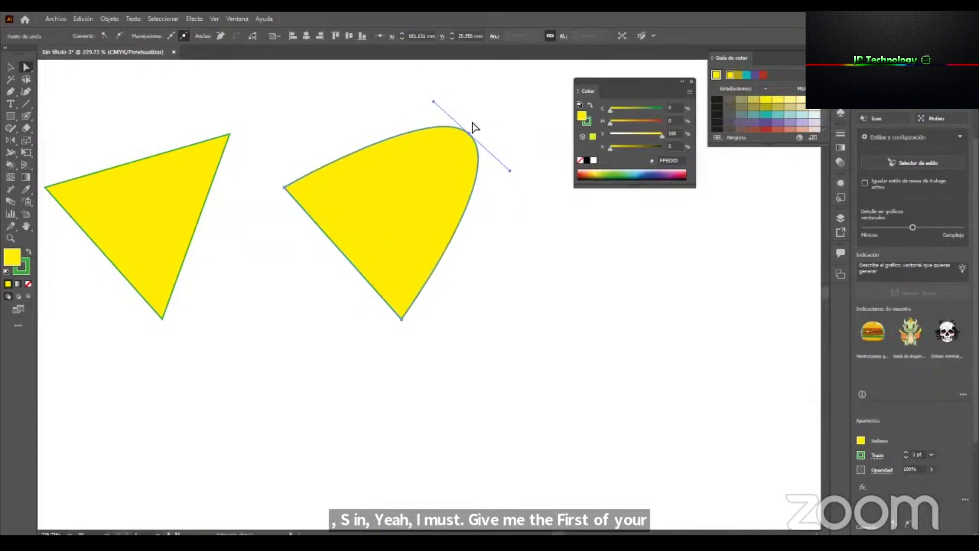
mouse_move(465, 136)
mouse_down()
mouse_move(420, 97)
mouse_move(464, 147)
mouse_up()
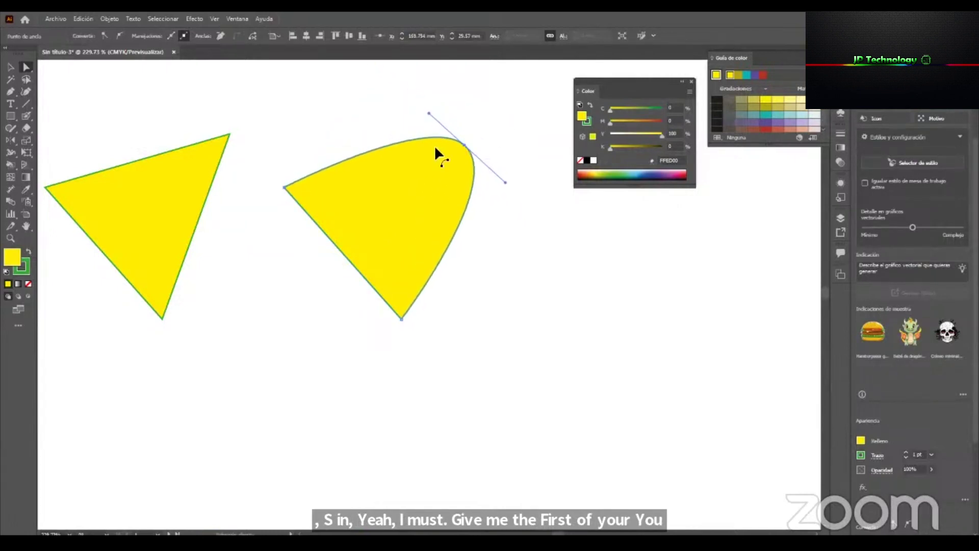
click(483, 225)
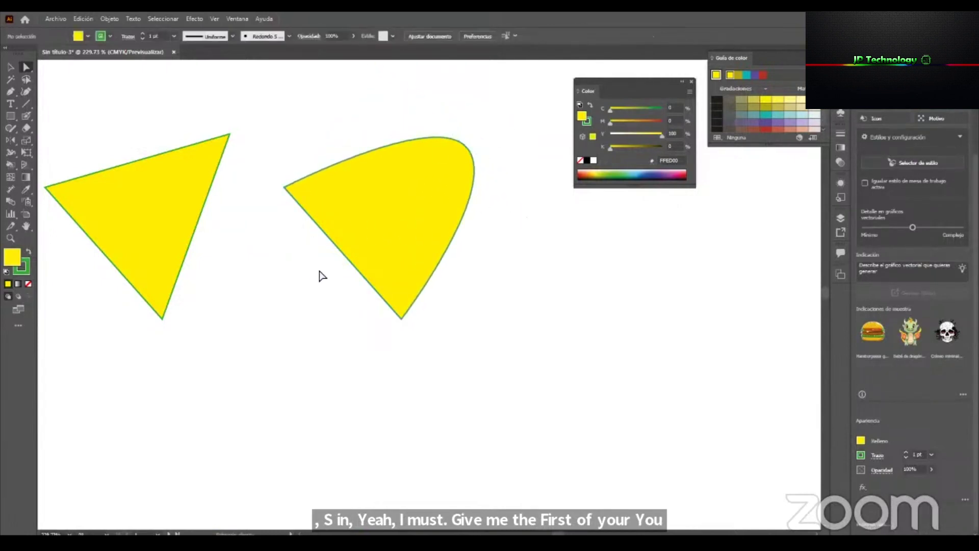
Select the duplicate's two remaining corner anchor points and convert them to smooth points.
click(379, 174)
click(284, 186)
drag(410, 401, 258, 184)
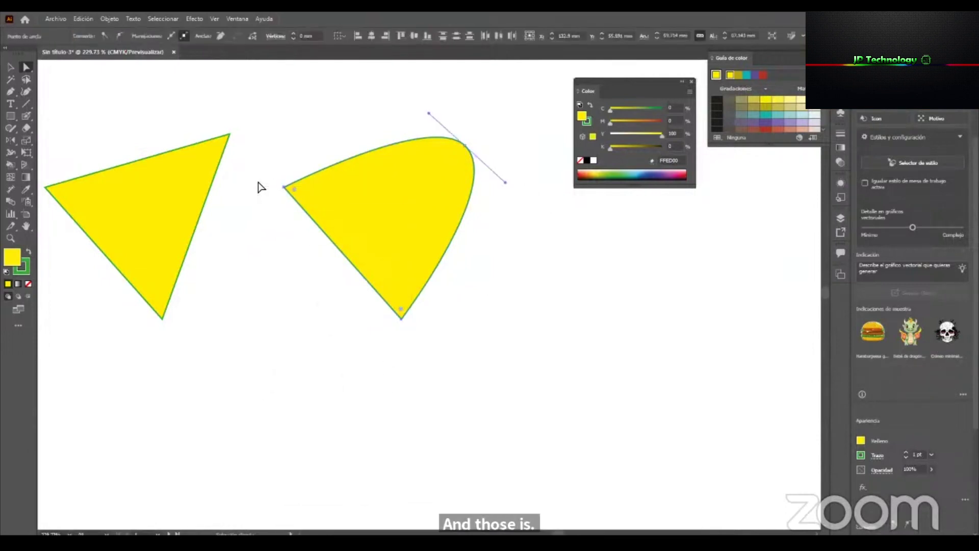
click(121, 32)
click(530, 341)
Select the curved shape's bottom and left anchor points individually and examine their direction handles.
click(399, 319)
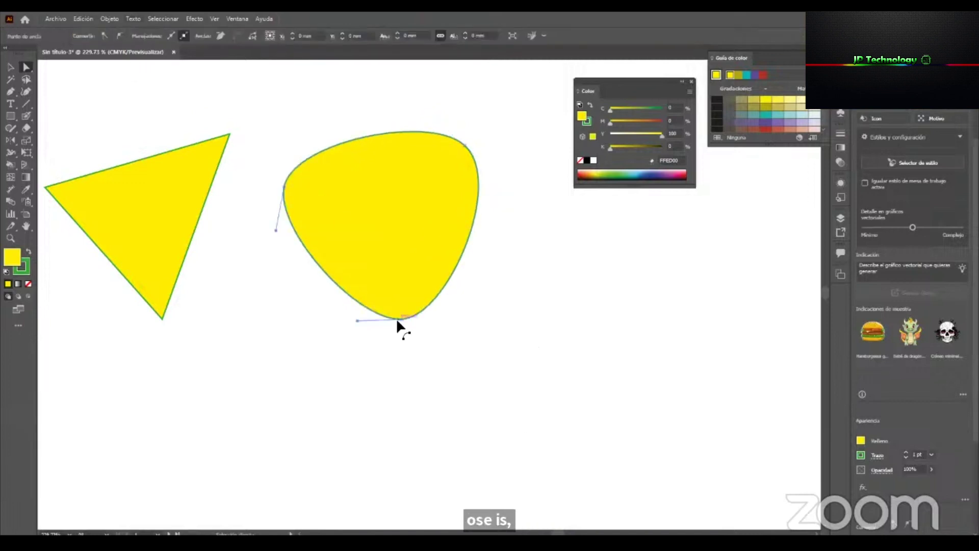
click(284, 189)
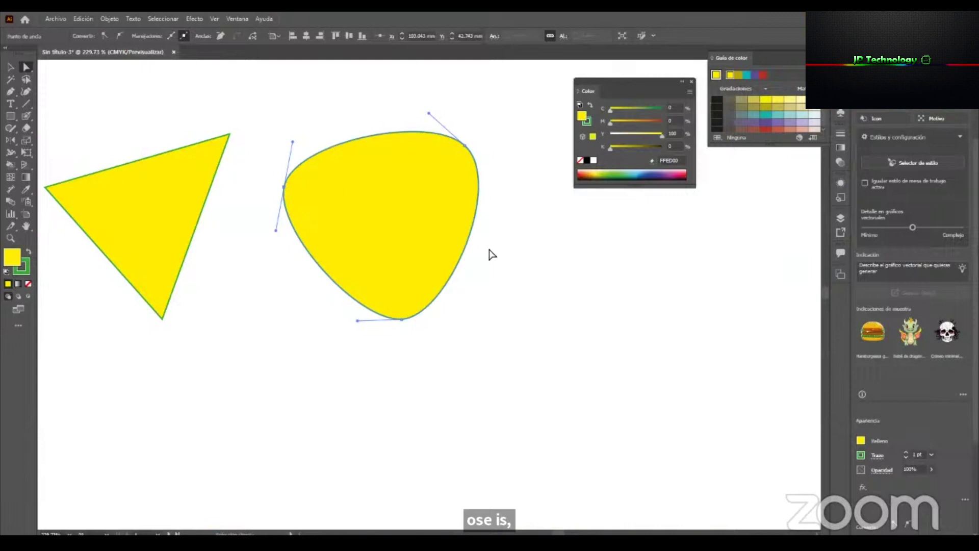
click(413, 218)
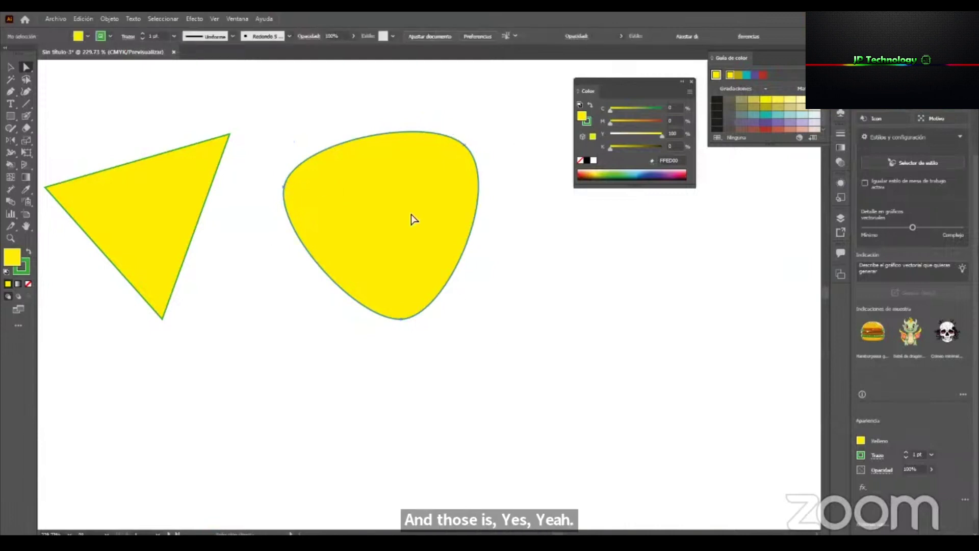
click(284, 188)
click(328, 199)
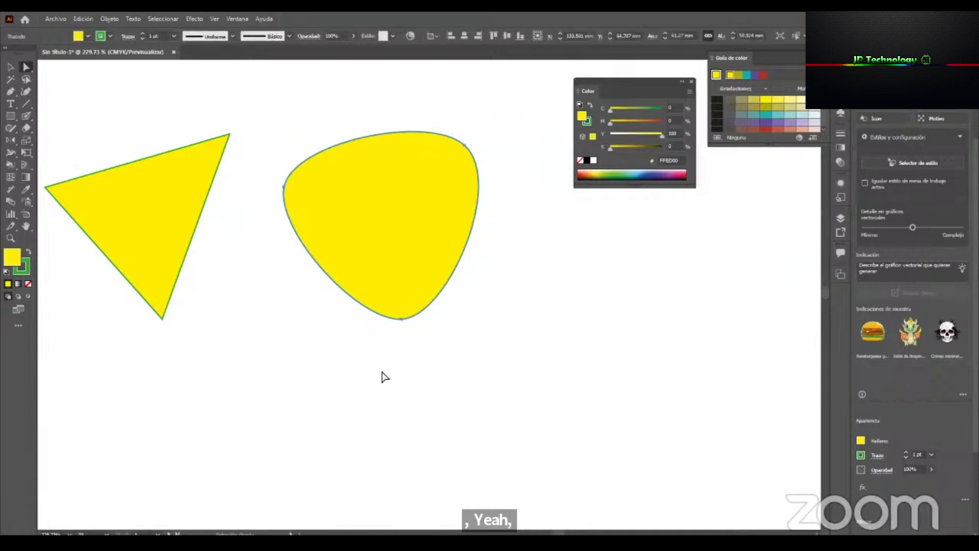
Round all corners of the original triangle to a radius of about 5.6 mm using its live corner widgets.
click(153, 201)
mouse_move(220, 148)
mouse_down()
mouse_move(177, 222)
mouse_move(216, 153)
mouse_move(247, 144)
mouse_move(217, 163)
mouse_move(240, 148)
mouse_move(225, 149)
mouse_up()
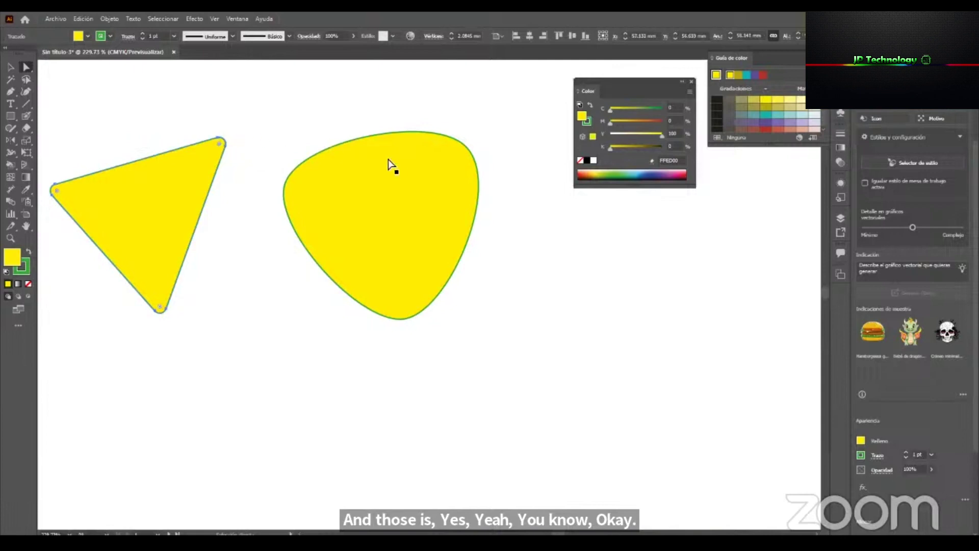
click(465, 145)
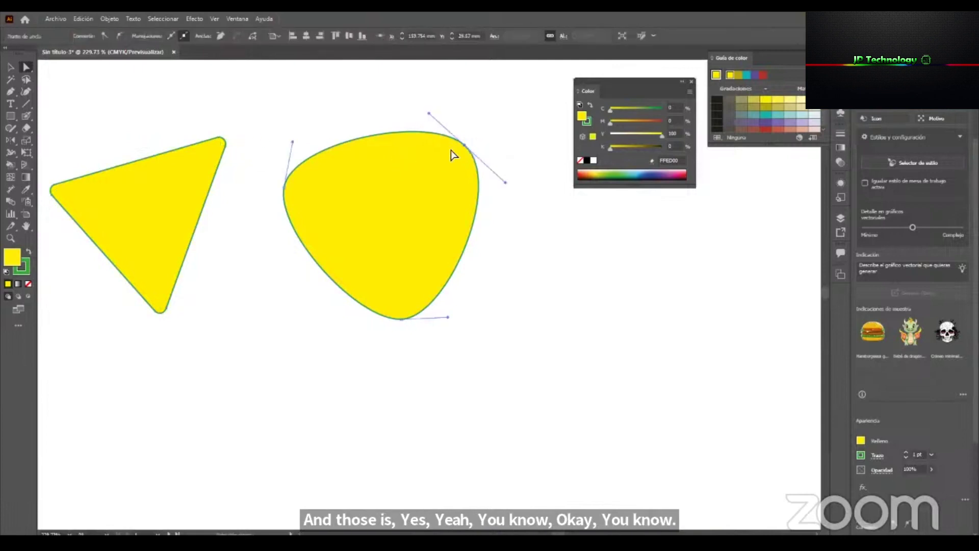
click(222, 143)
drag(217, 152, 204, 167)
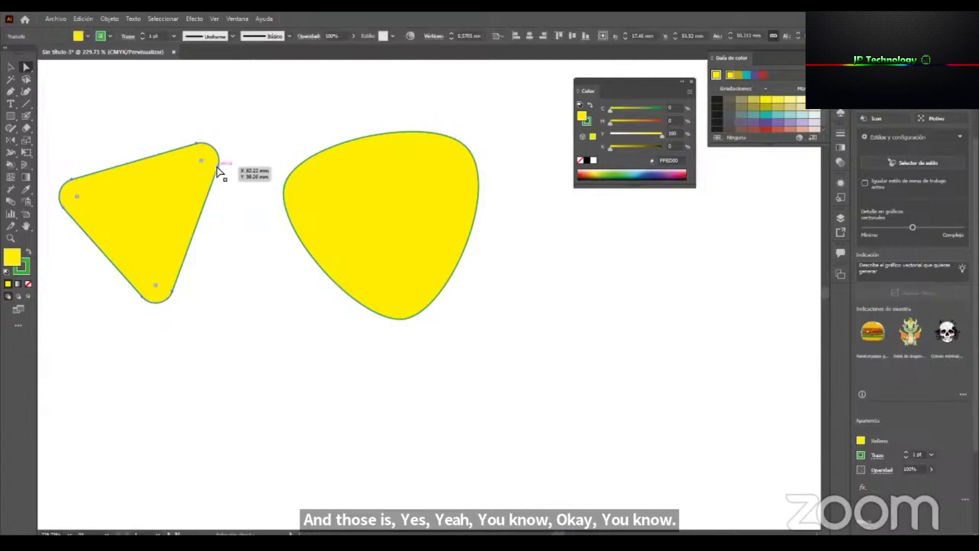
Compare the anchor points and handles at the rounded triangle's upper corner with the curved shape's smooth point.
click(198, 144)
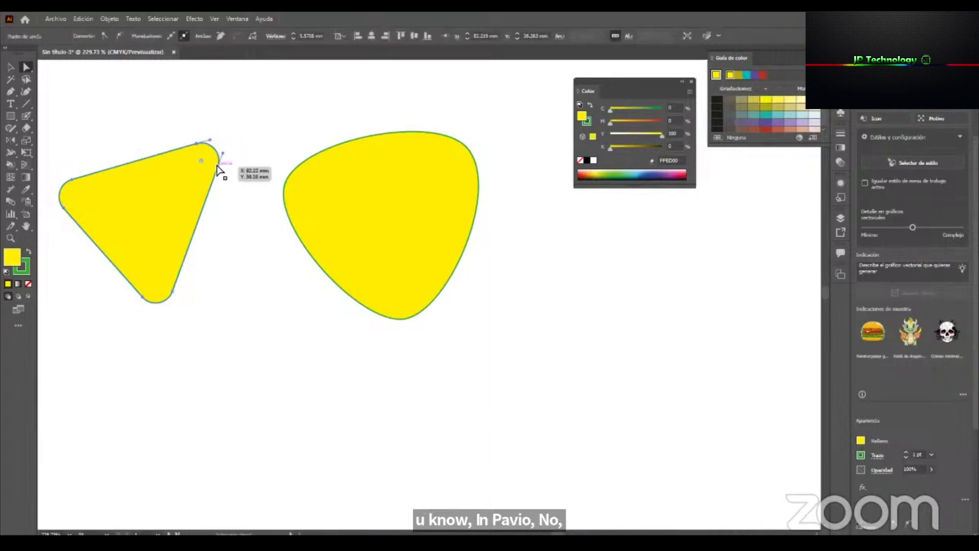
click(462, 150)
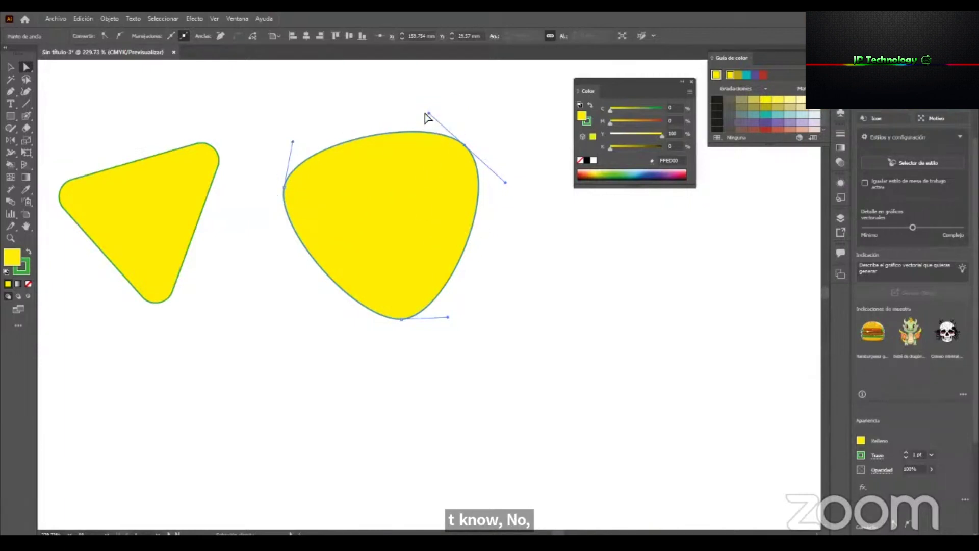
click(509, 273)
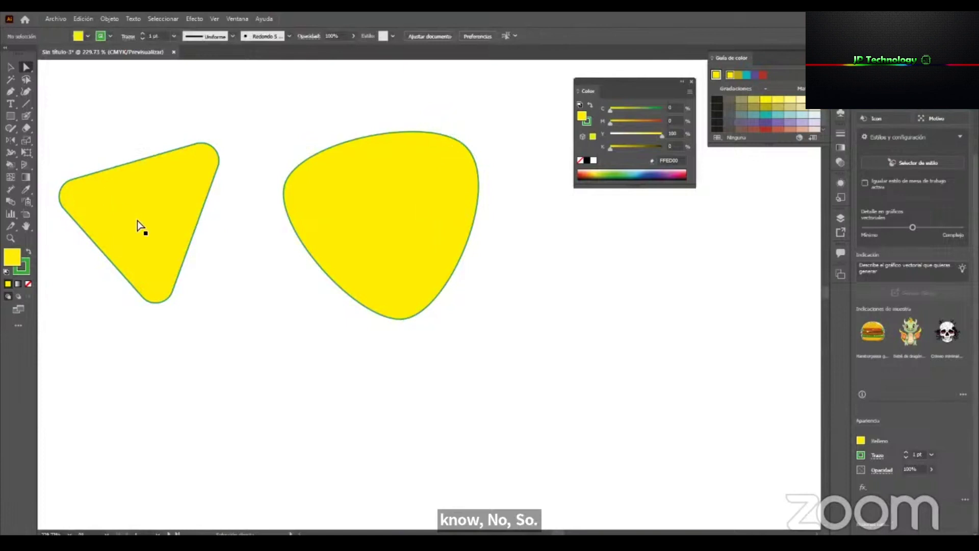
Draw a yellow rectangle with a green stroke, about 54 x 31 mm, in the empty area below the rounded triangle.
key(z)
drag(209, 184, 148, 206)
drag(336, 227, 369, 181)
key(v)
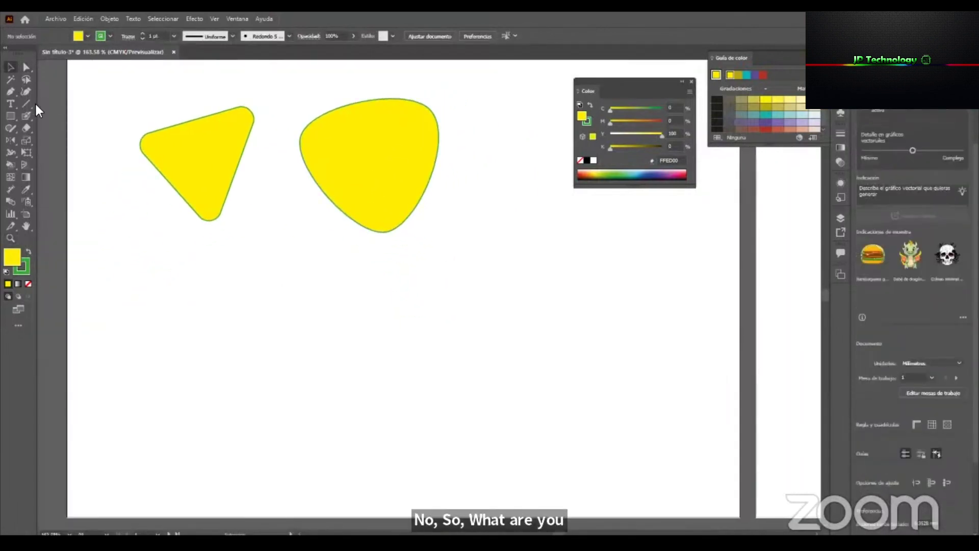
click(12, 91)
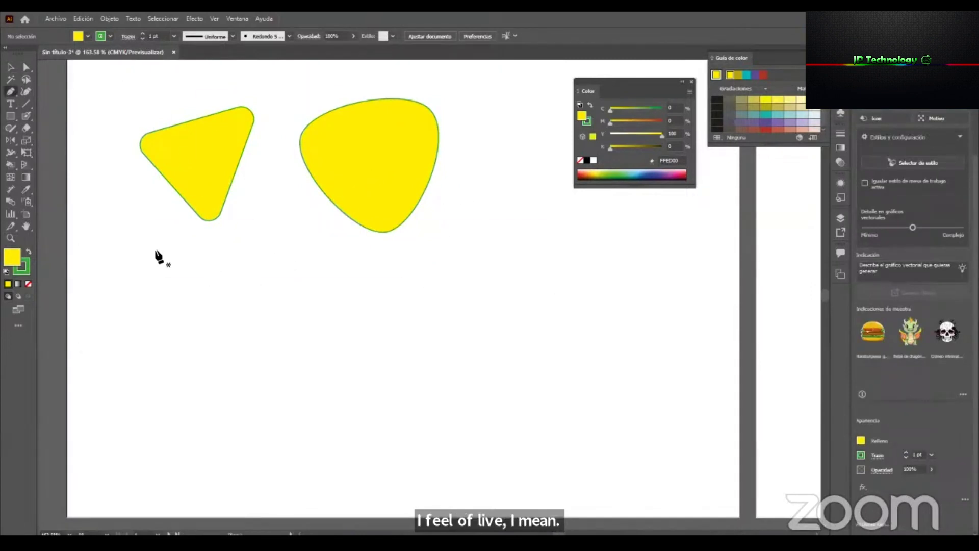
mouse_move(113, 276)
mouse_down()
mouse_move(168, 300)
mouse_move(236, 365)
mouse_move(238, 347)
mouse_up()
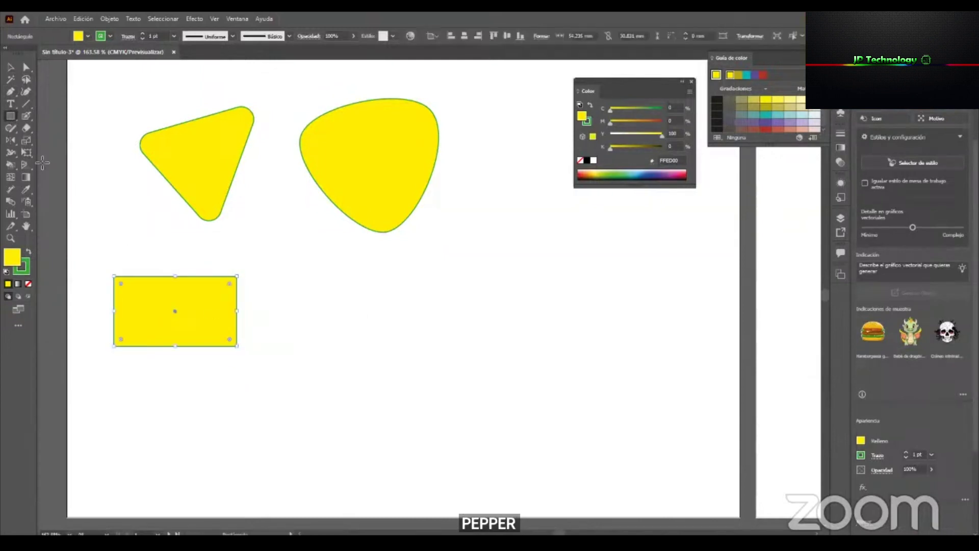
Add two anchor points to the rectangle's top edge, then reposition them and the upper-right corner to form an L-shape with a 15 mm step.
click(9, 93)
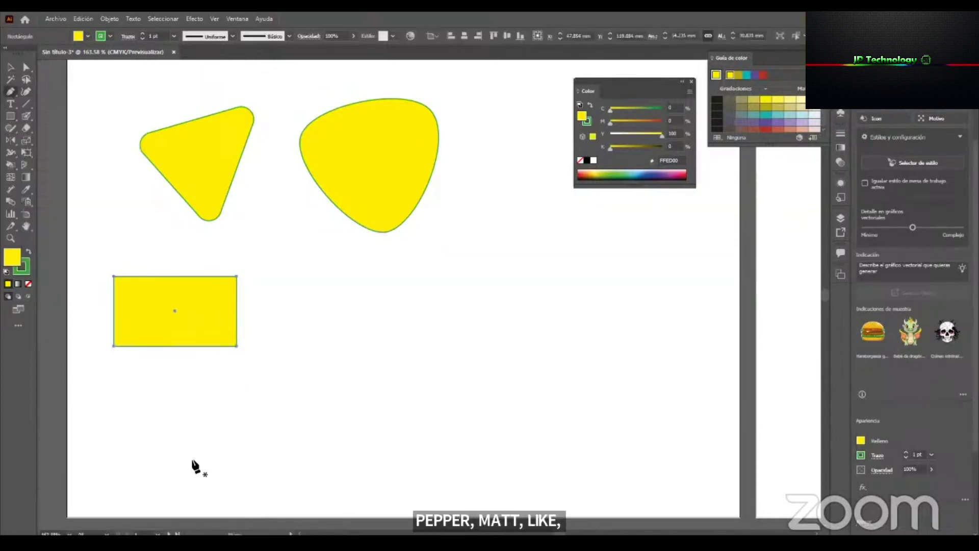
click(132, 276)
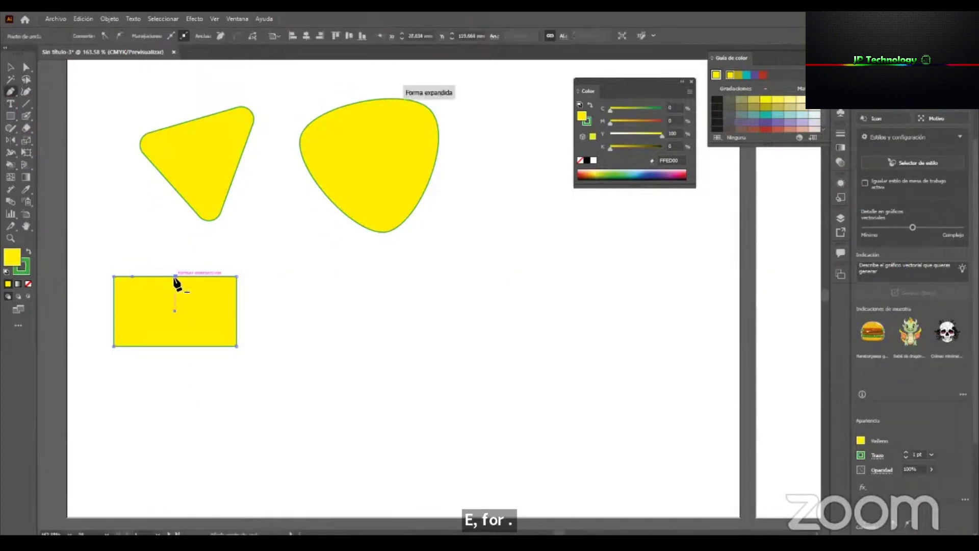
click(27, 67)
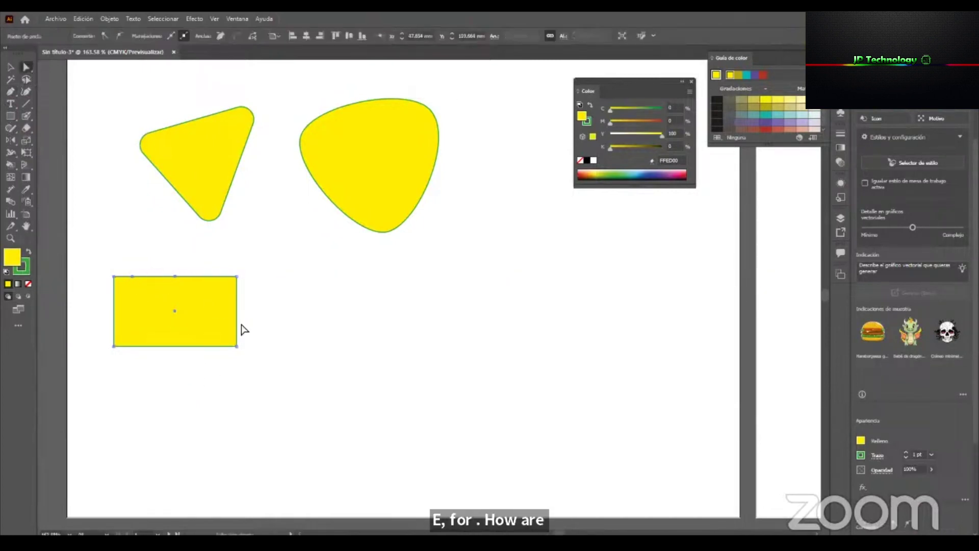
click(237, 277)
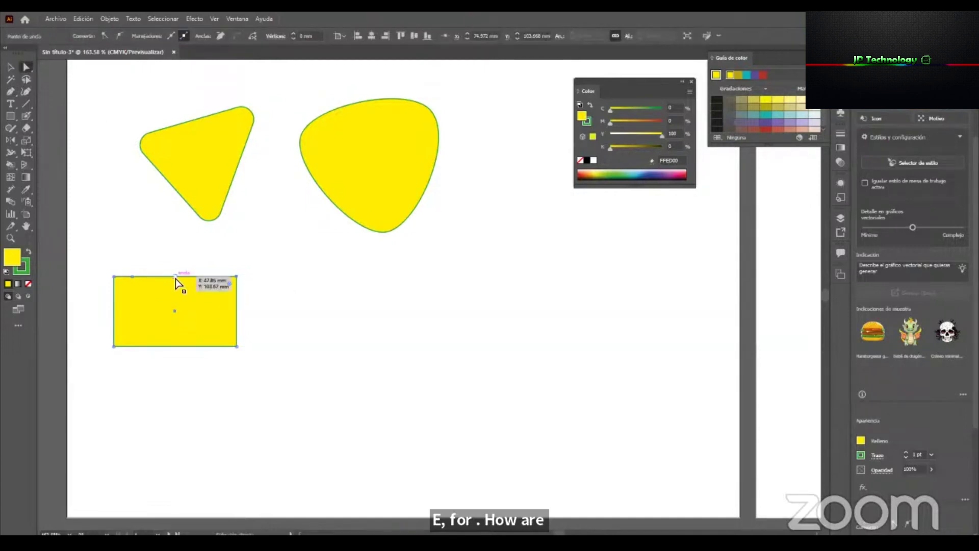
drag(175, 277, 176, 310)
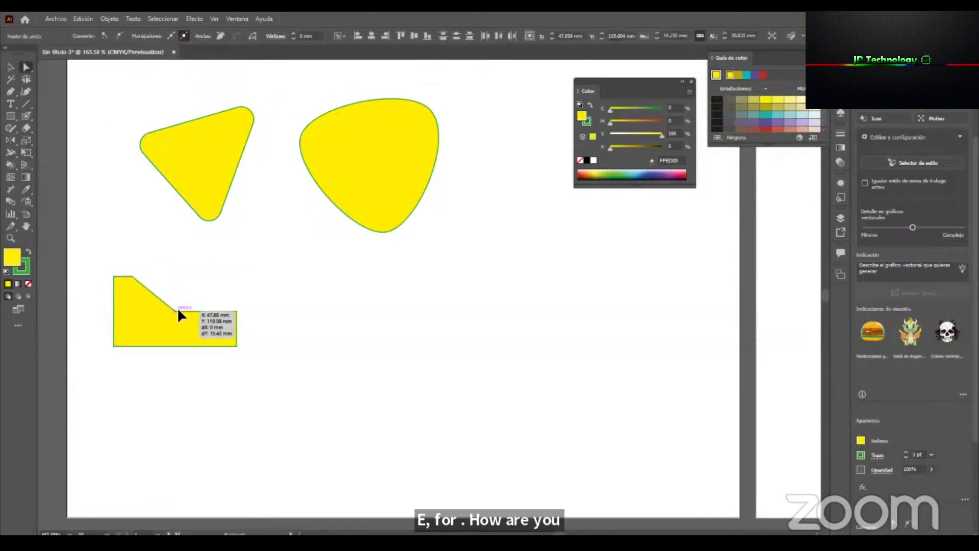
drag(133, 277, 175, 277)
click(248, 329)
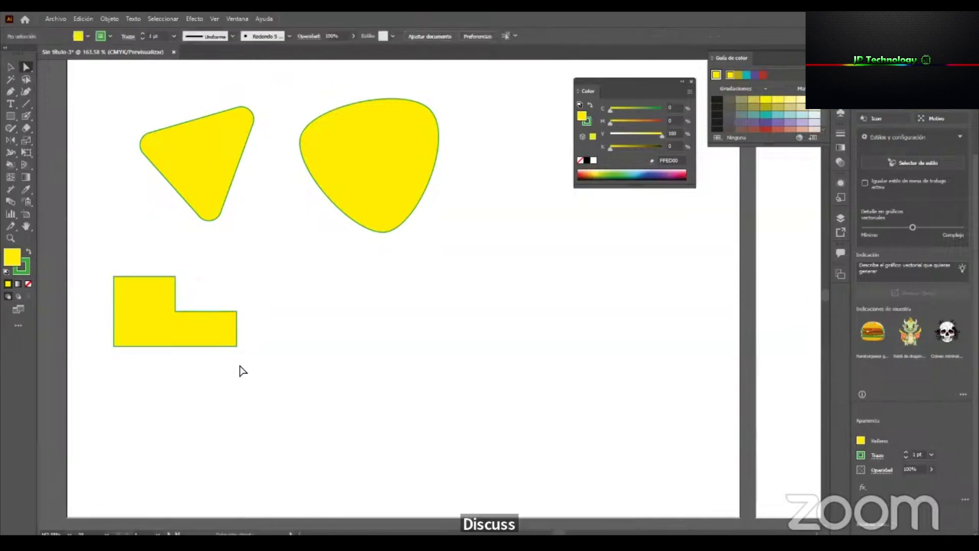
click(160, 291)
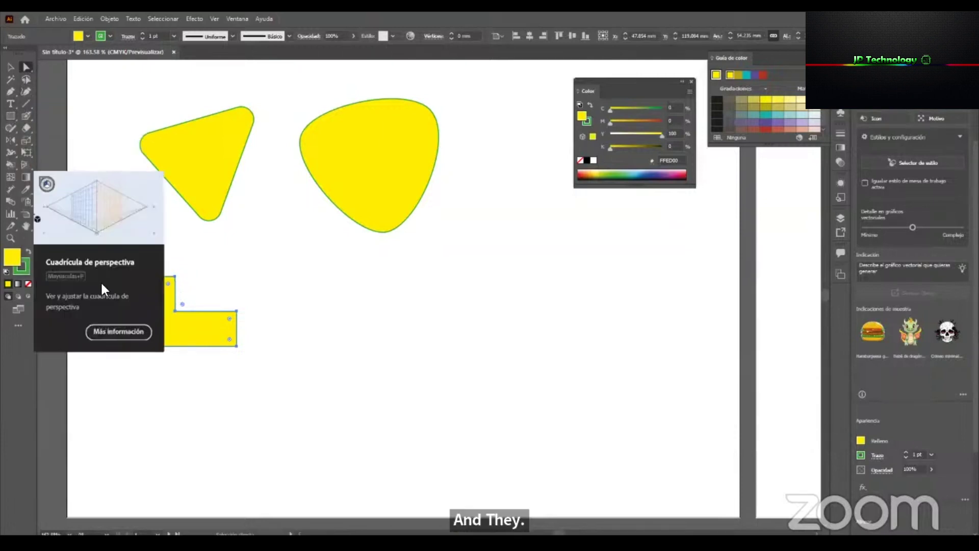
click(298, 335)
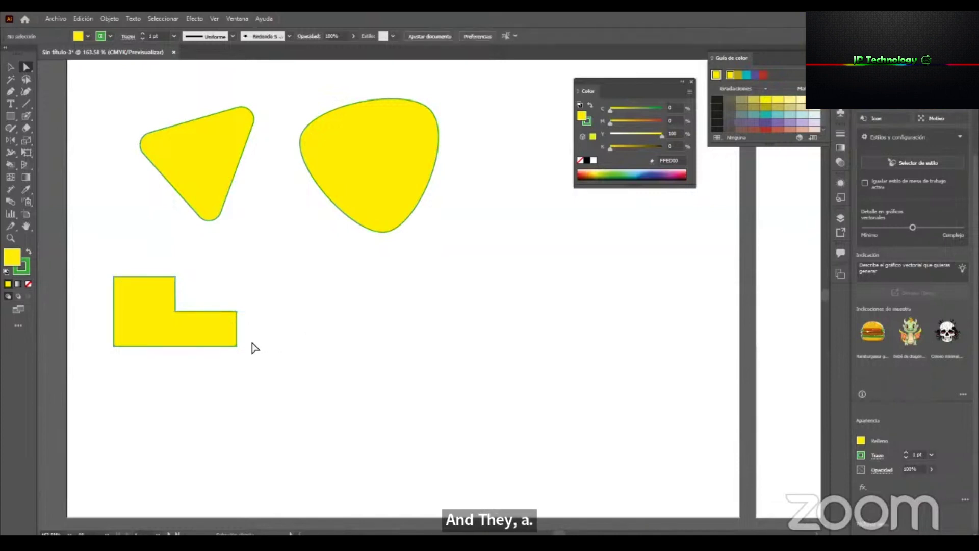
Scale the curved shape down proportionally to about 52 x 50 mm.
click(168, 328)
key(v)
click(370, 166)
drag(439, 232, 419, 211)
click(598, 306)
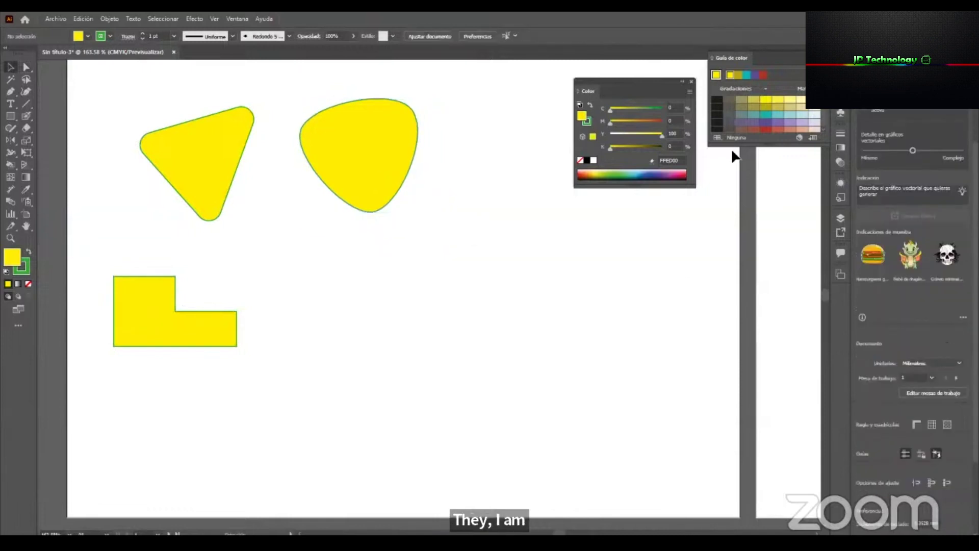
Show the Align options and place them in the empty area beside the shapes.
click(246, 17)
click(359, 171)
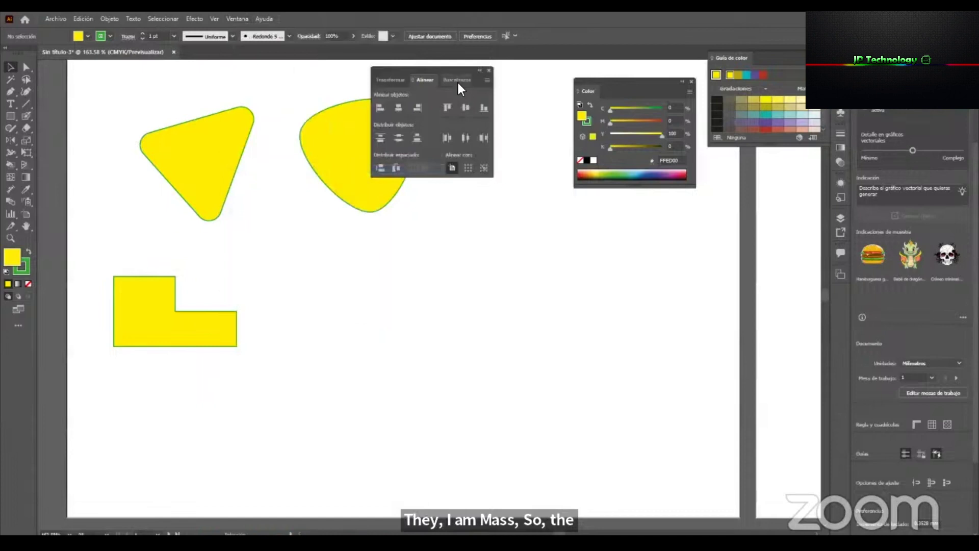
drag(454, 76, 632, 253)
Shrink the curved shape to about 39 x 38 mm and reposition it and the rounded triangle at different heights.
click(363, 163)
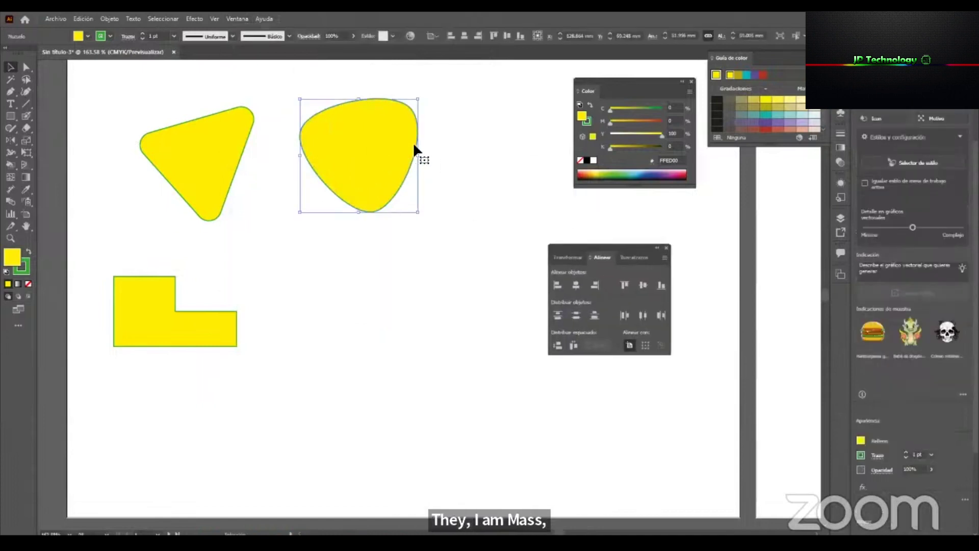
drag(423, 158, 326, 175)
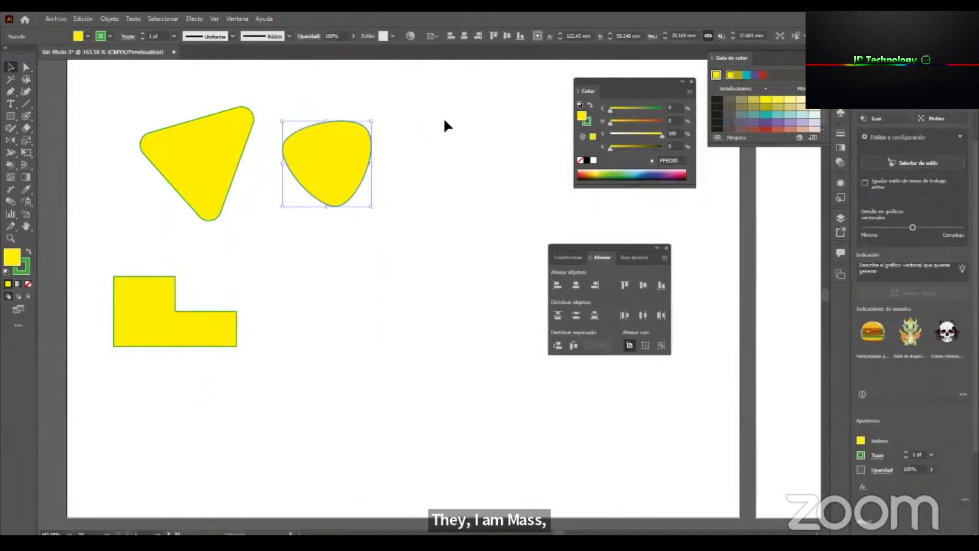
click(264, 153)
drag(217, 144, 171, 132)
drag(332, 173, 299, 189)
Fill the small curved shape with orange.
drag(416, 116, 139, 191)
click(387, 172)
click(331, 179)
click(626, 123)
Align the rounded triangle and the orange shape along their vertical centres.
drag(399, 127, 132, 193)
drag(590, 243, 462, 82)
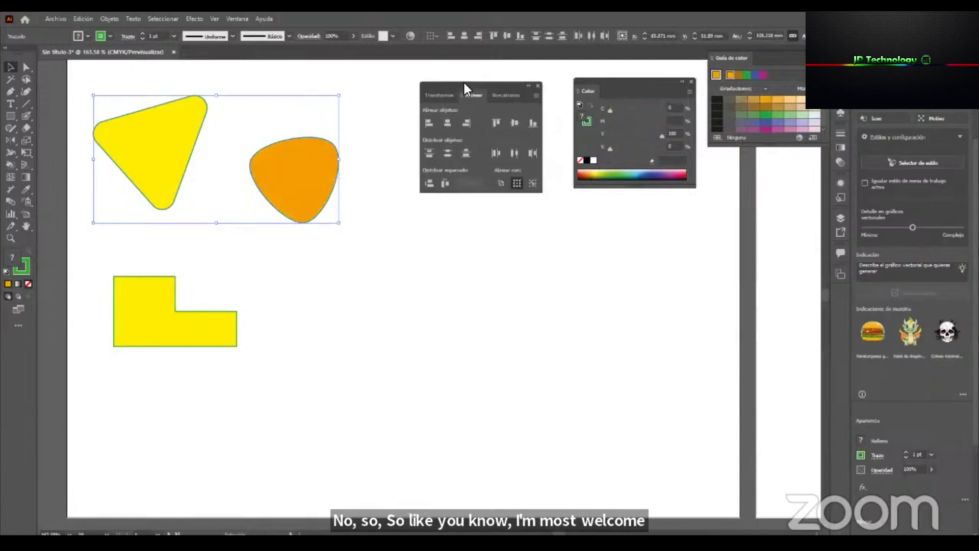
click(516, 120)
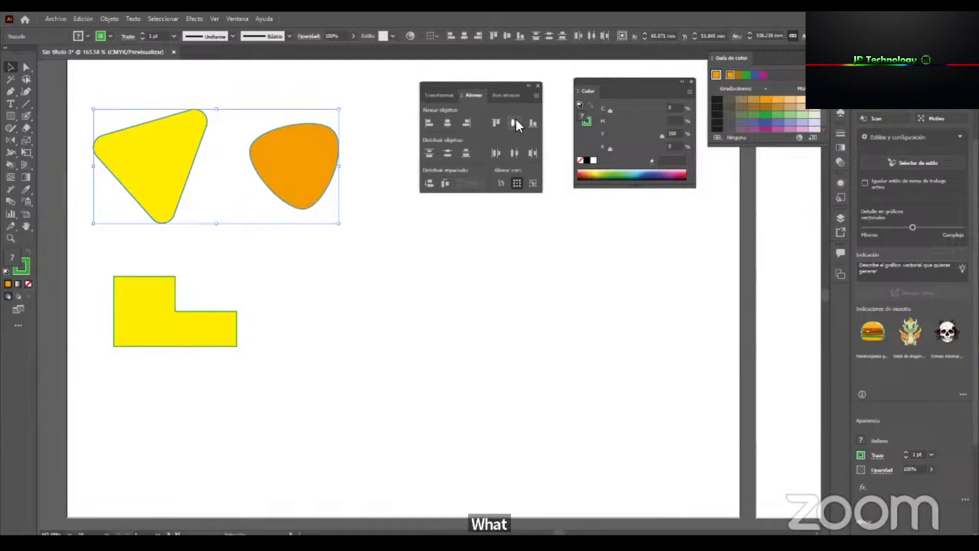
click(288, 383)
Shift the L-shape's upper step corner slightly left and its inner corner slightly right so the edge between them slants.
key(a)
drag(174, 278, 172, 277)
key(z)
click(117, 323)
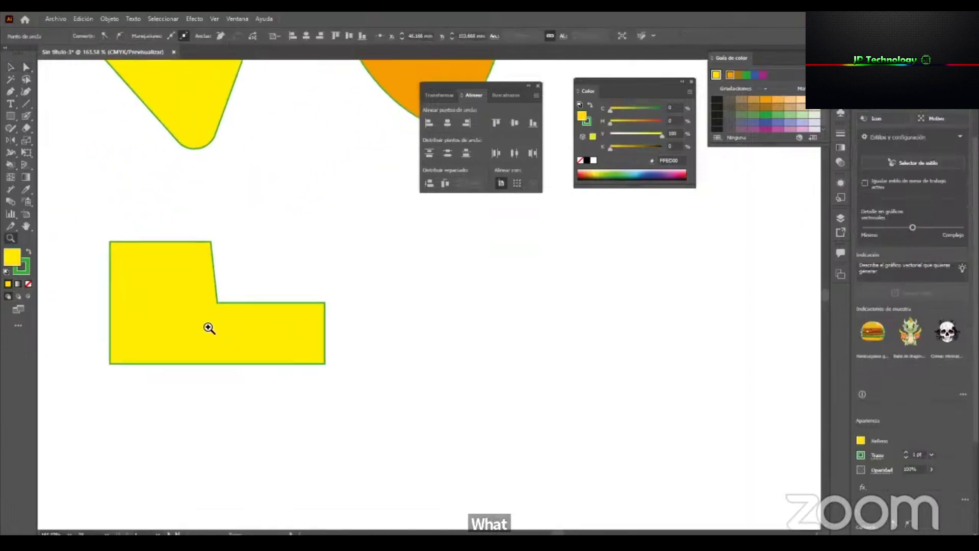
key(a)
drag(222, 302, 230, 301)
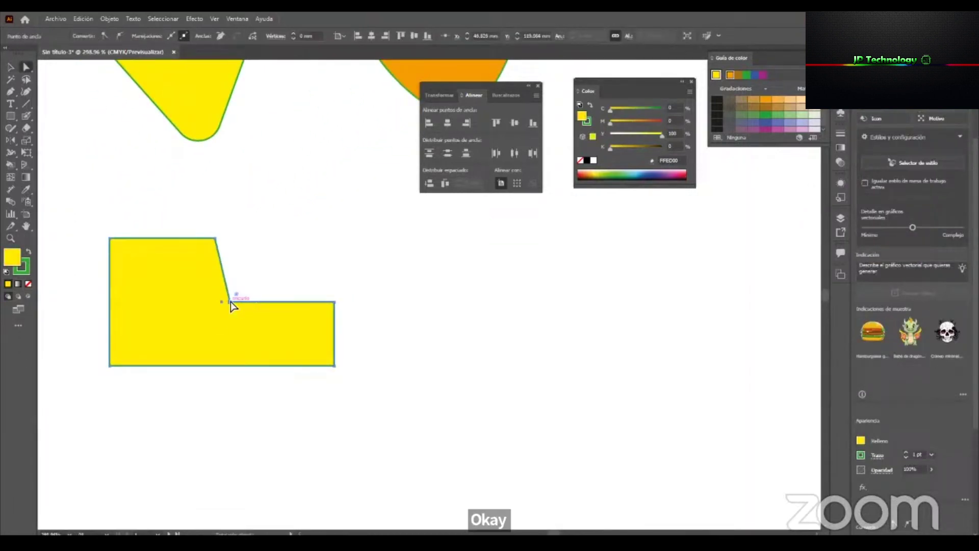
Straighten the slanted edge by aligning its two anchor points to their horizontal centre.
drag(273, 177, 205, 321)
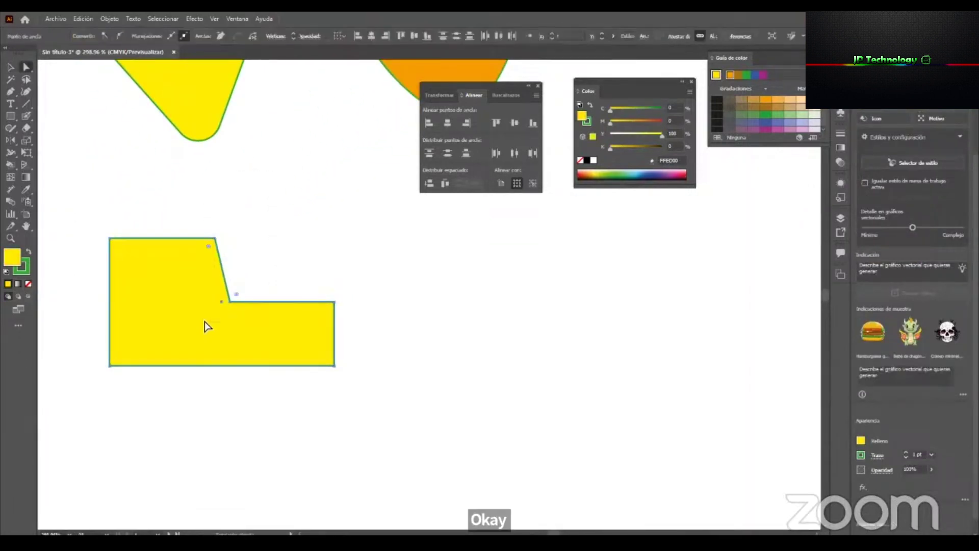
click(267, 263)
drag(276, 202, 206, 312)
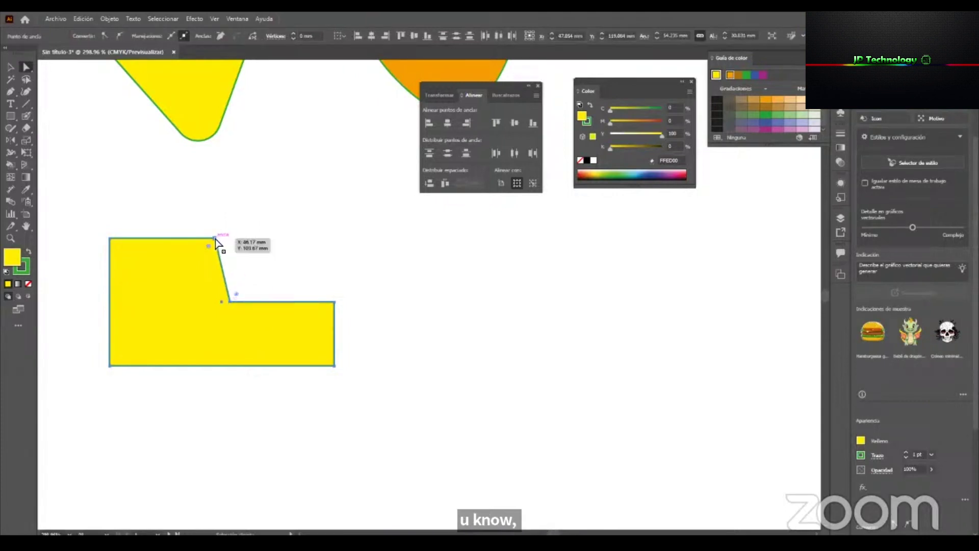
click(445, 125)
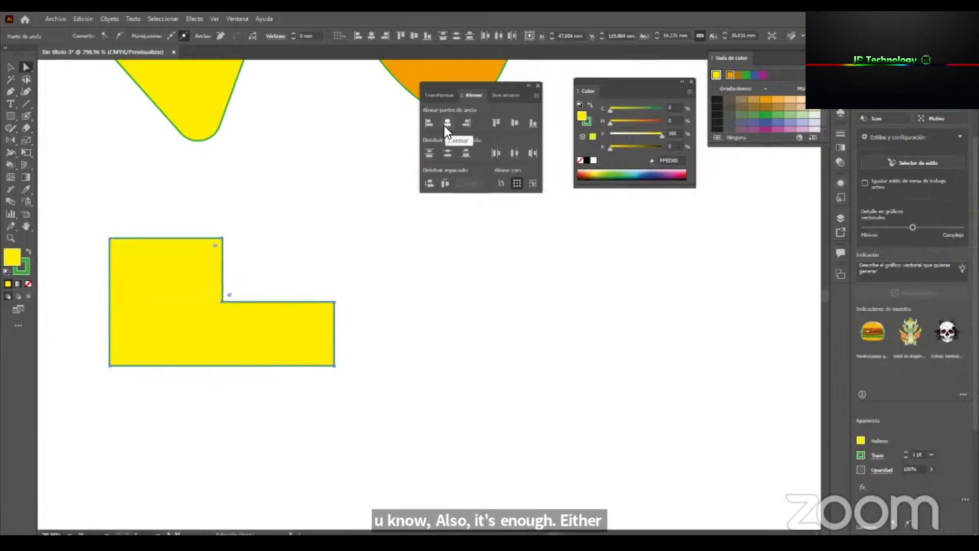
click(321, 185)
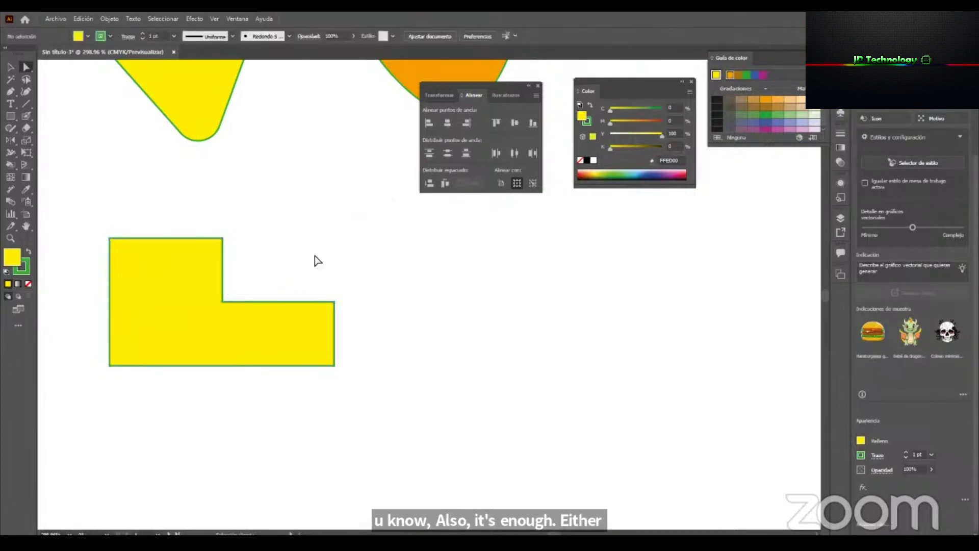
Duplicate the L-shape about 69 mm to the right of the original.
key(z)
drag(254, 248, 140, 339)
key(space)
drag(303, 283, 206, 326)
key(v)
drag(126, 334, 286, 335)
click(394, 308)
Select the copy's inner corner anchor point alone, and then the three anchor points around its notch together.
key(z)
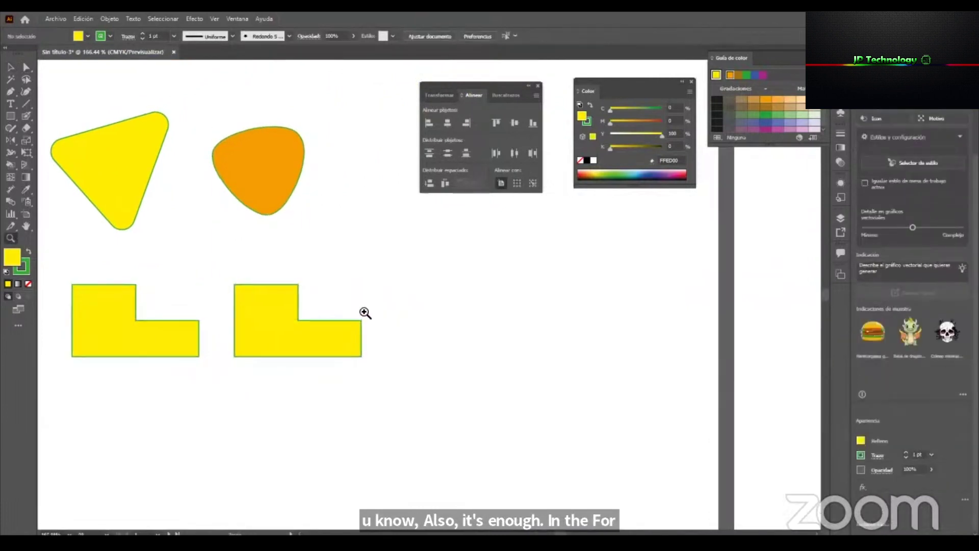
drag(361, 310, 385, 319)
key(a)
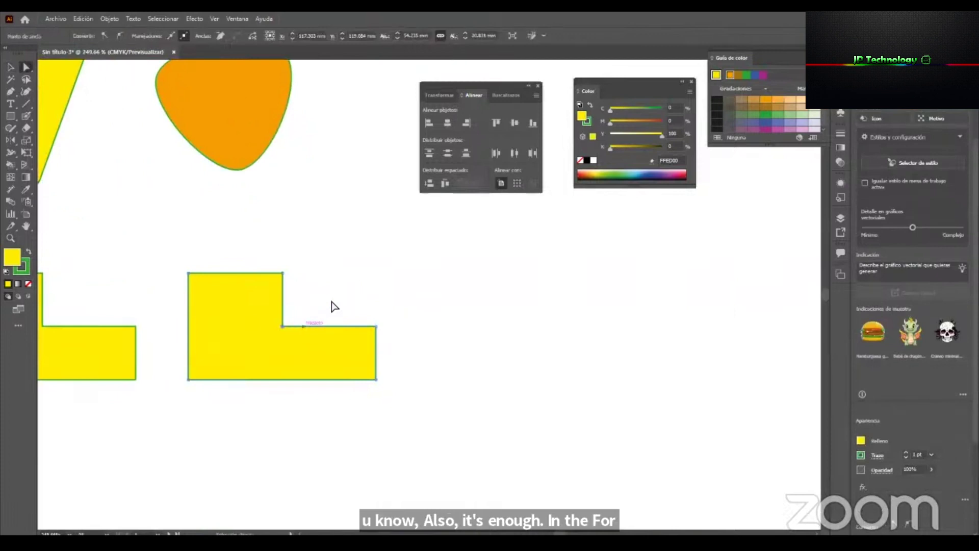
click(283, 326)
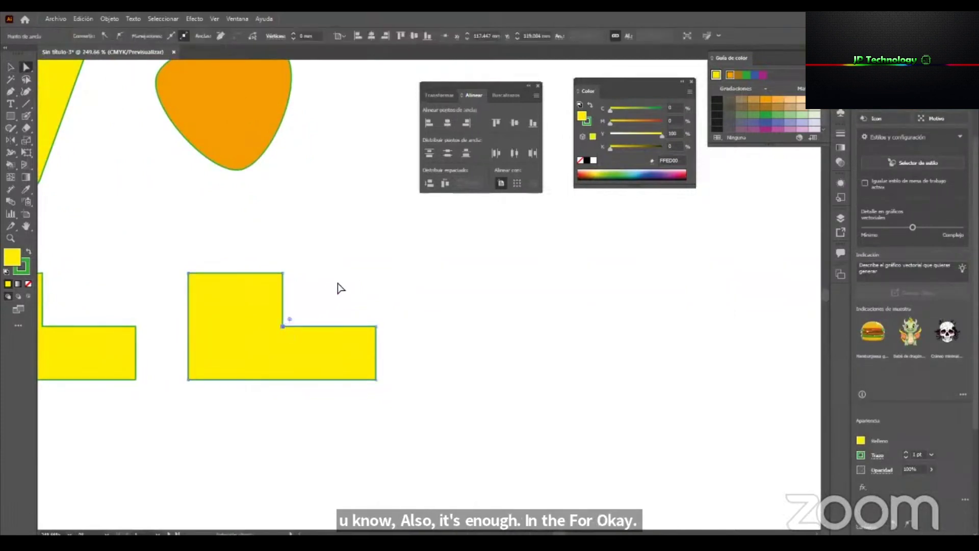
click(349, 284)
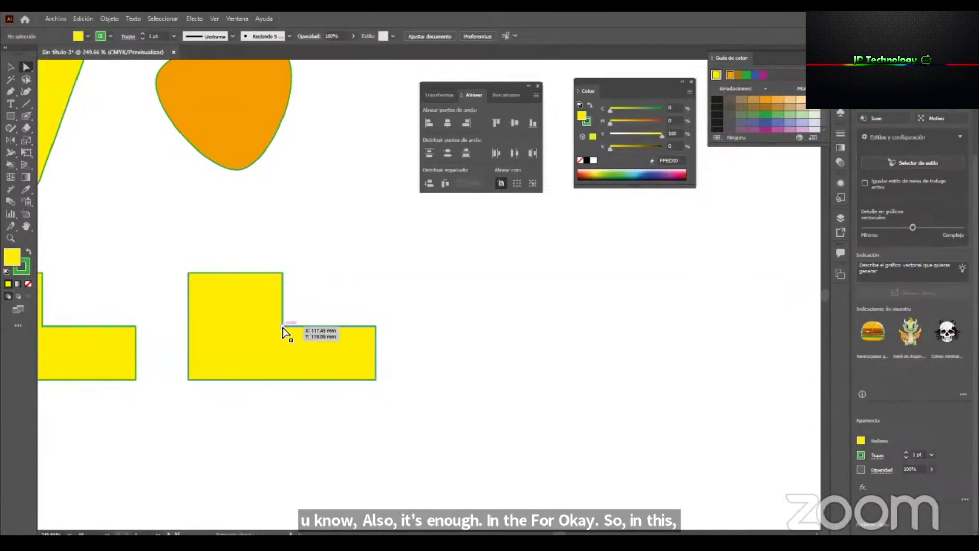
drag(446, 242, 267, 335)
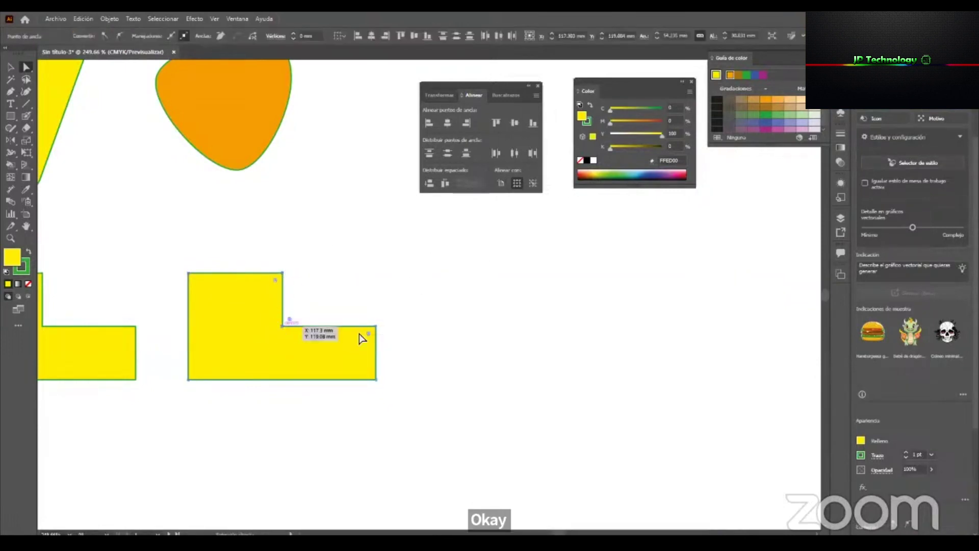
Examine the copied L-shape's selected anchor points and connecting edges at close range, then deselect them.
key(z)
drag(247, 331, 346, 345)
key(space)
drag(462, 344, 499, 352)
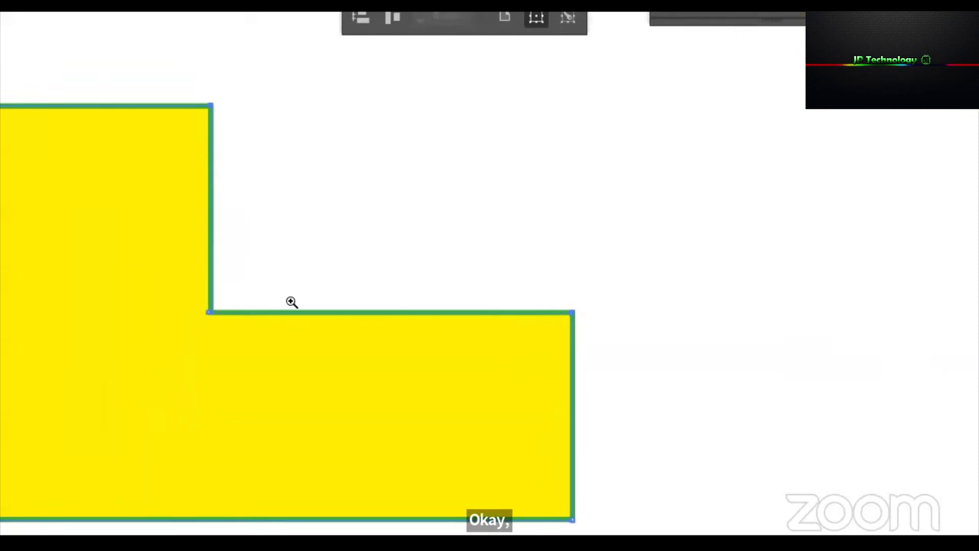
key(space)
drag(255, 380, 537, 363)
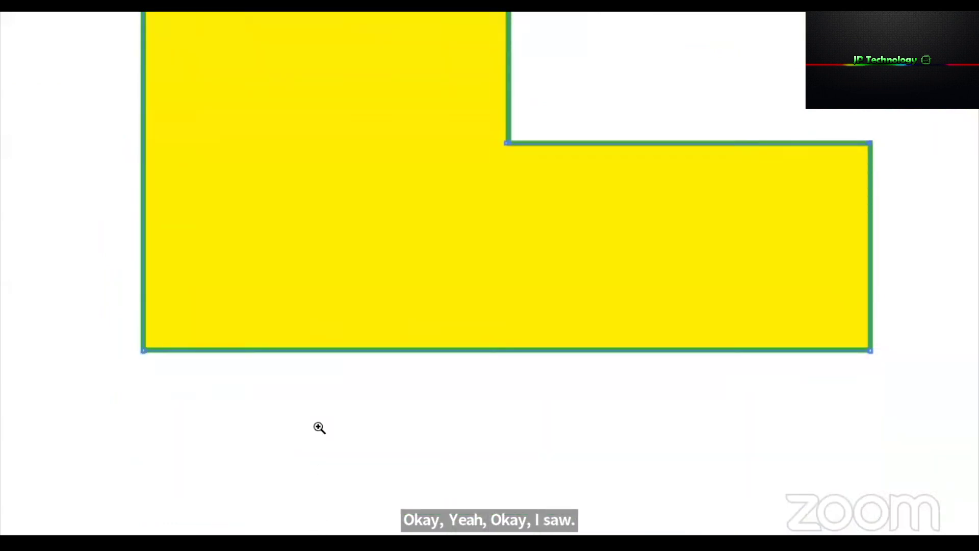
drag(453, 393, 284, 487)
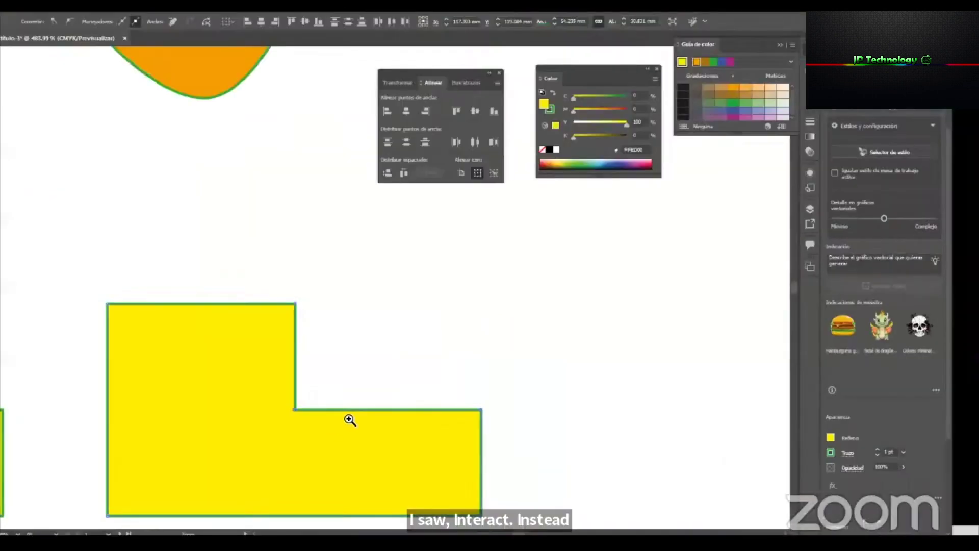
click(541, 372)
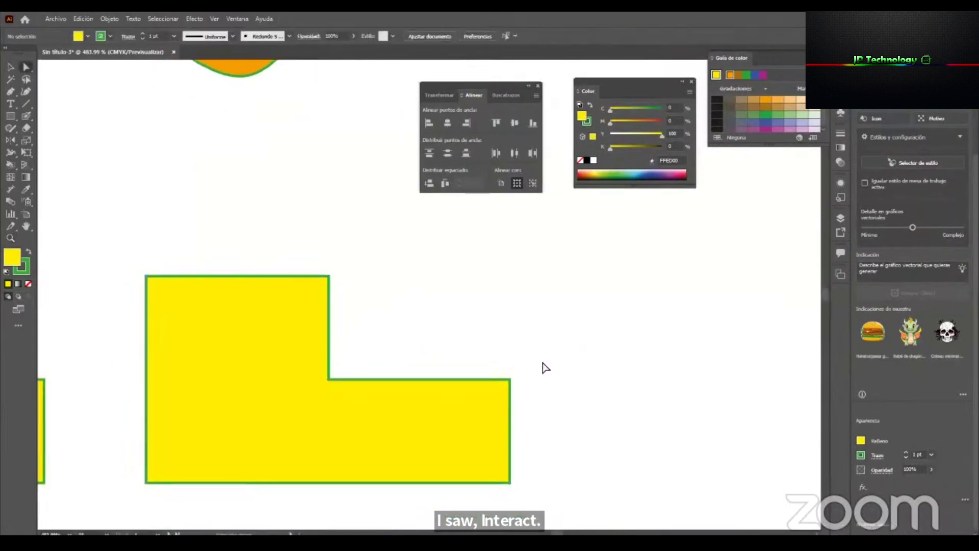
Select the three anchor points around the copy's notch, try deleting them, and undo the deletion.
click(503, 391)
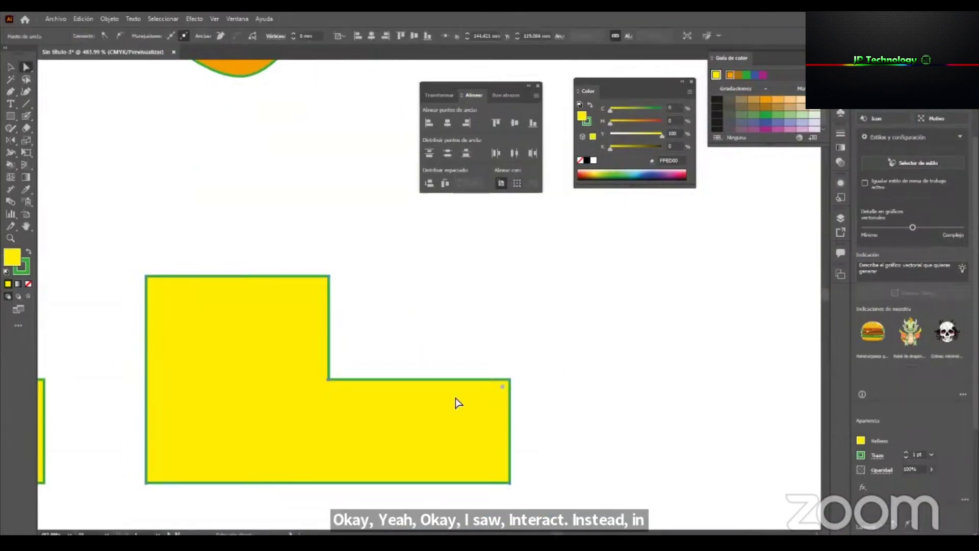
click(311, 394)
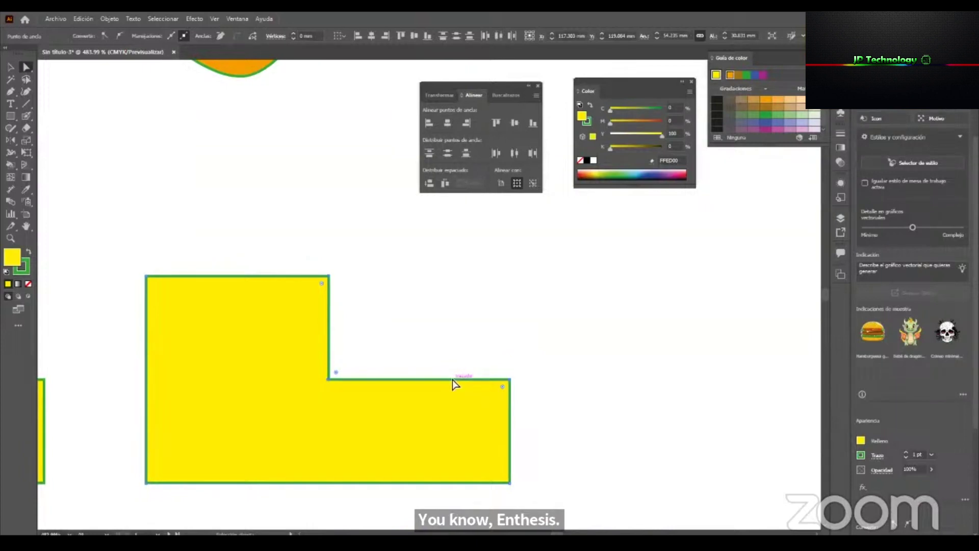
key(Delete)
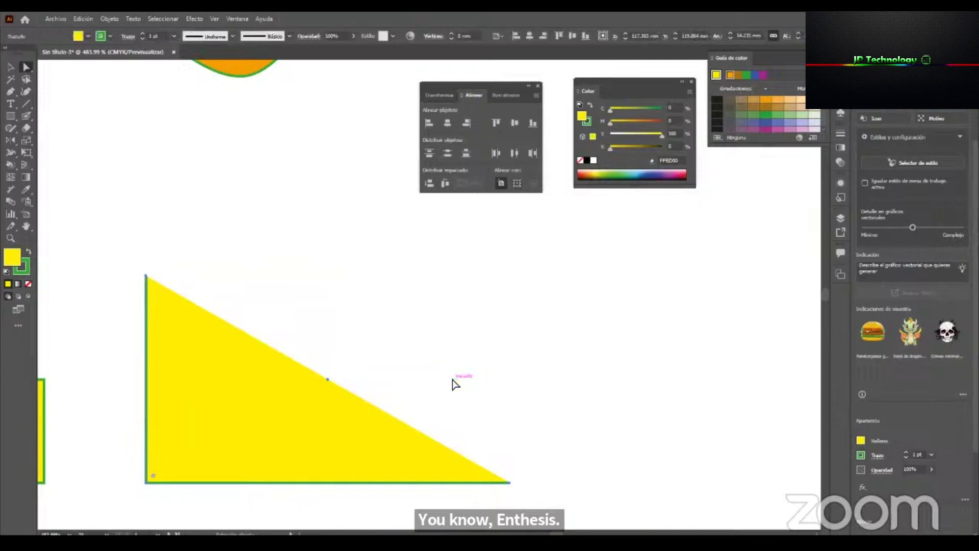
key(ctrl+z)
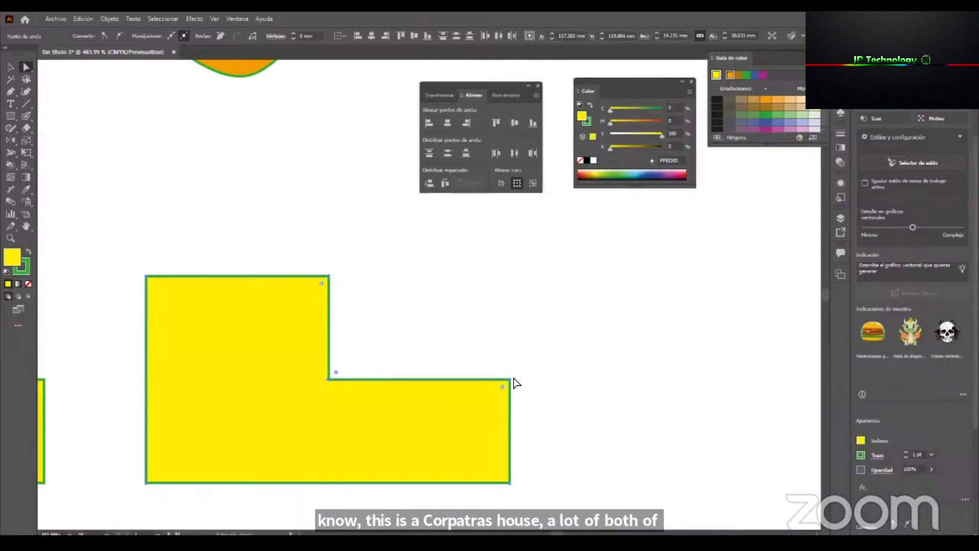
Cut the copied L-shape's path at the three selected anchor points around its notch.
click(254, 36)
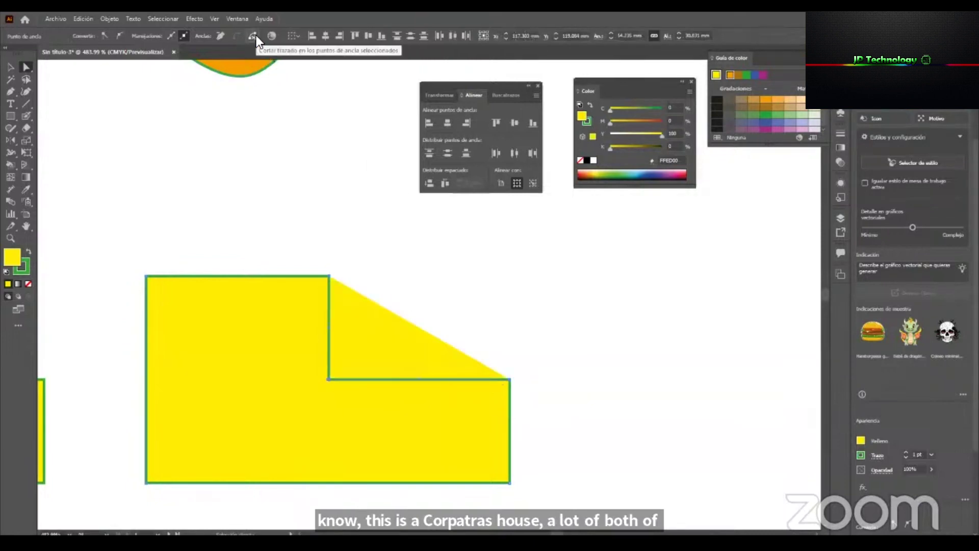
click(11, 67)
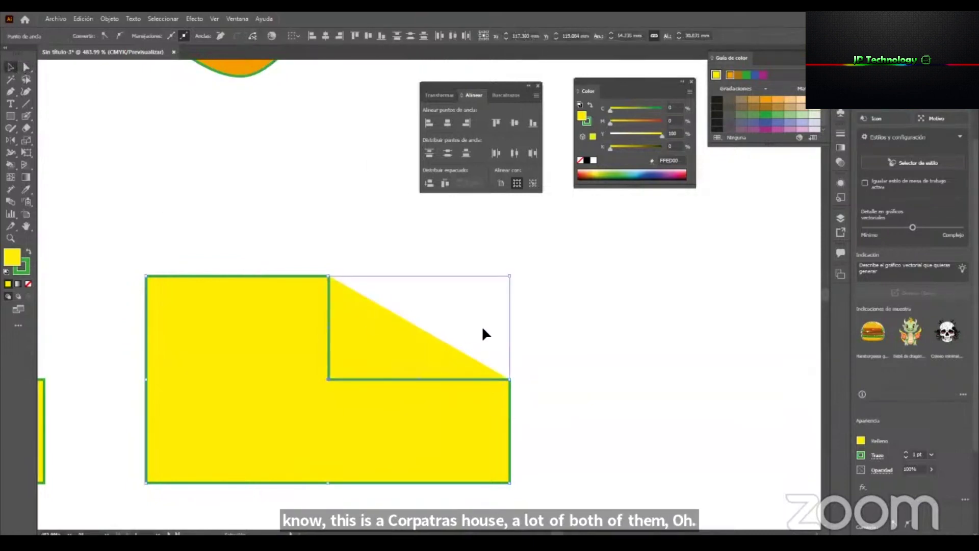
Pull the cut pieces of the copied L-shape apart, then undo the moves and the cuts.
drag(356, 377, 280, 354)
drag(330, 302, 344, 228)
drag(454, 380, 529, 306)
key(ctrl+z)
key(ctrl+z)
key(ctrl+z)
key(ctrl+z)
key(z)
key(ctrl+z)
Duplicate the orange rounded triangle horizontally into the empty area beside the original.
drag(472, 348, 316, 377)
drag(530, 353, 357, 357)
key(v)
drag(278, 196, 287, 261)
click(210, 235)
drag(214, 266, 389, 257)
drag(422, 266, 374, 279)
Select only the upper-right anchor point of the orange rounded triangle's copy.
key(z)
drag(369, 219, 457, 258)
drag(387, 246, 365, 255)
key(a)
click(361, 213)
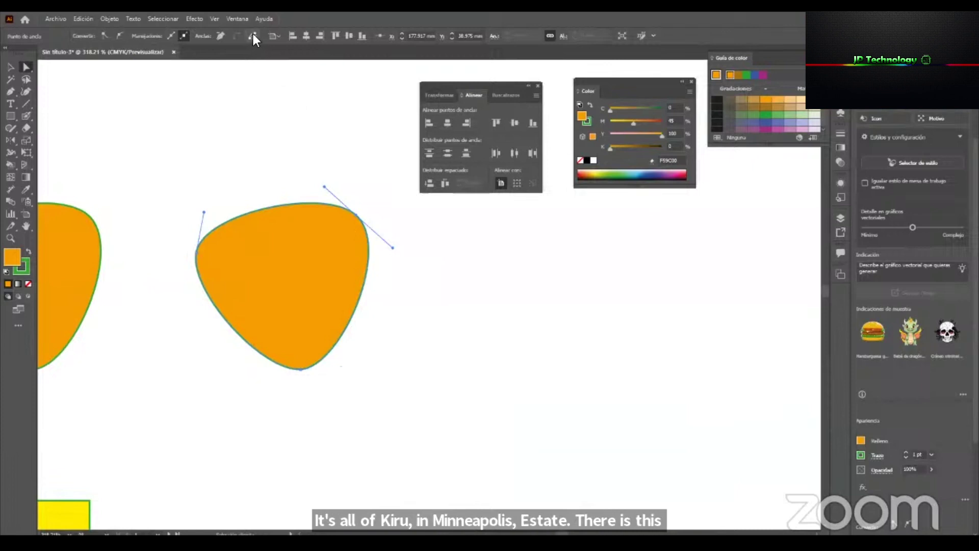
Move the whole orange copy slightly down and closer to the original rounded triangle.
key(v)
click(411, 256)
drag(358, 216, 376, 193)
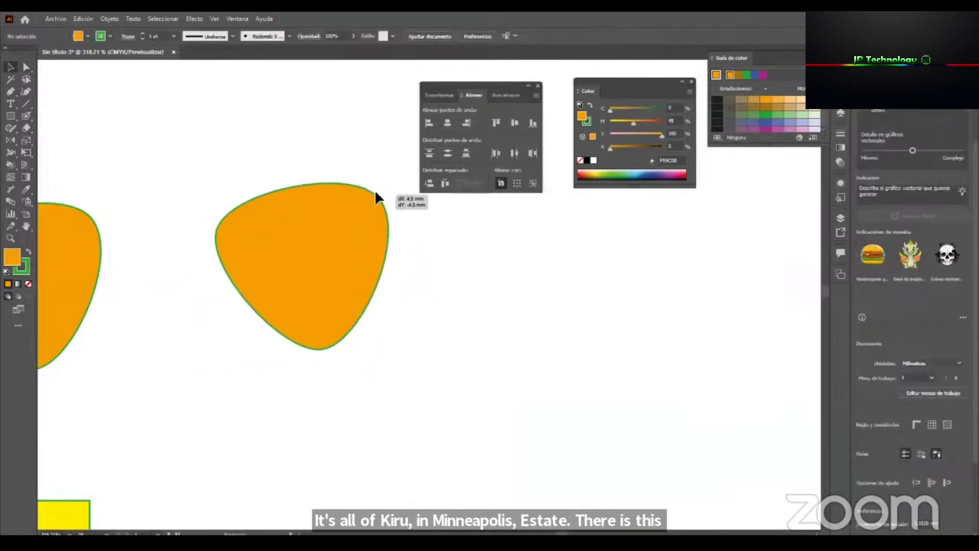
right_click(376, 193)
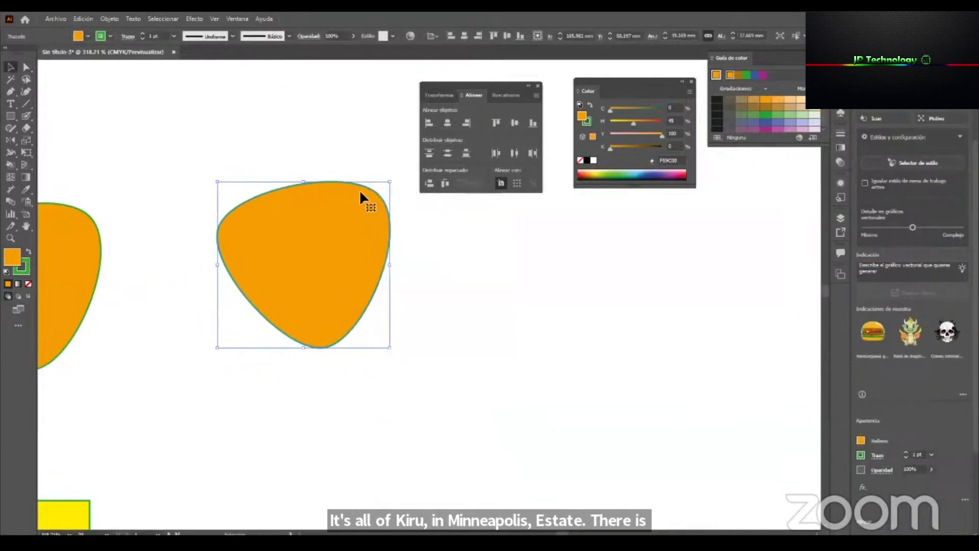
drag(363, 185, 302, 229)
click(339, 302)
Draw a closed ten-point lightning-bolt shape about 35.5 × 22.6 mm beside the orange copy with the Pen tool.
key(p)
click(433, 230)
click(357, 289)
click(401, 277)
click(398, 330)
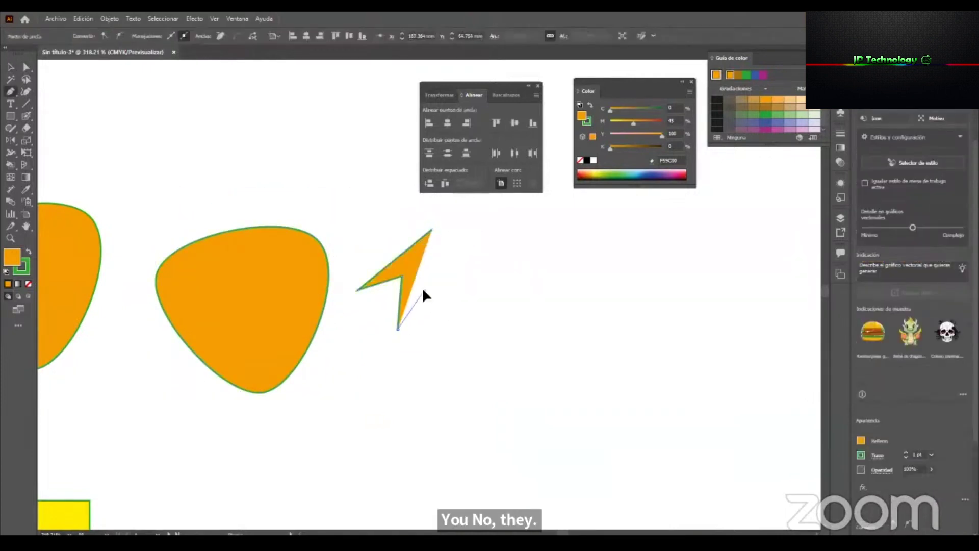
click(424, 291)
click(443, 320)
click(517, 264)
click(458, 282)
click(453, 260)
click(435, 263)
click(432, 232)
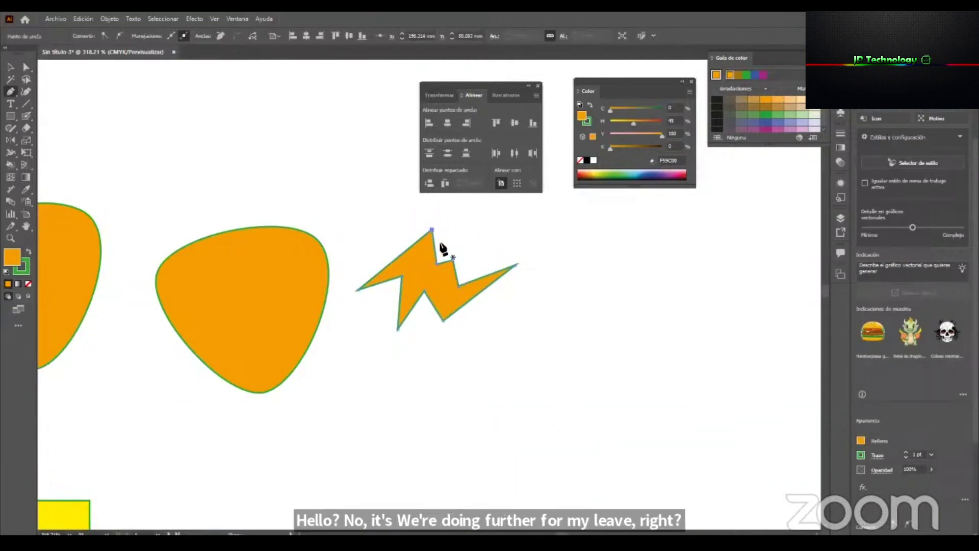
ctrl+click(473, 227)
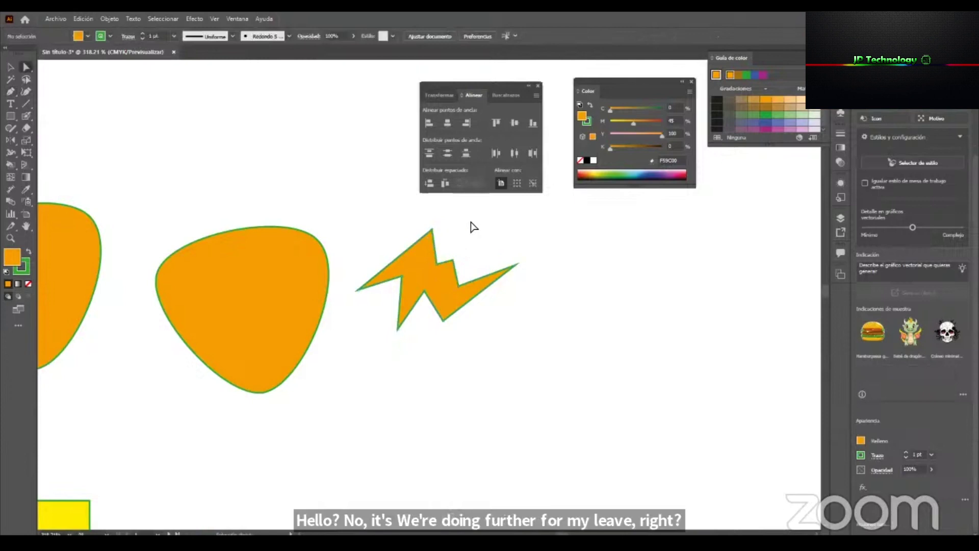
Try cutting the lightning bolt at the three anchor points of its upper notch and pulling the pieces apart, then undo it all.
click(430, 271)
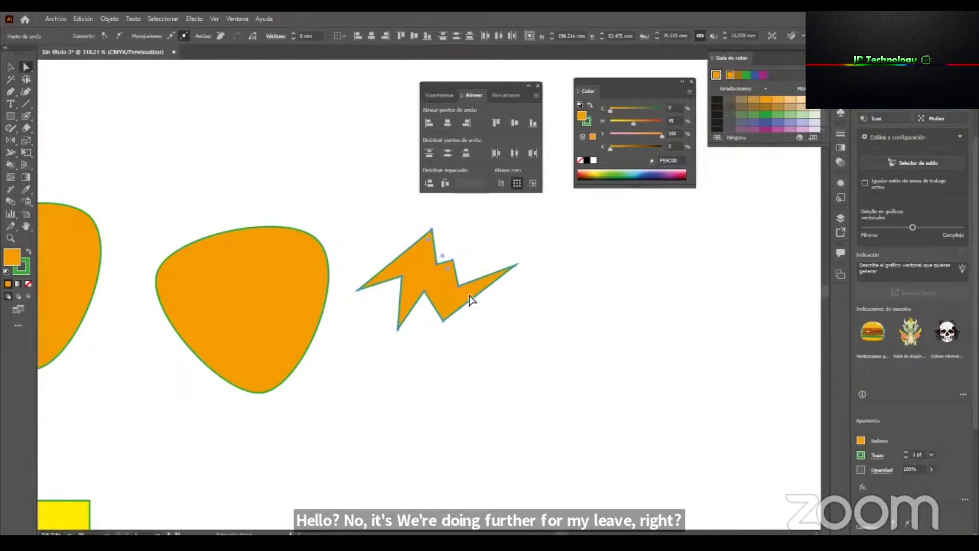
click(254, 37)
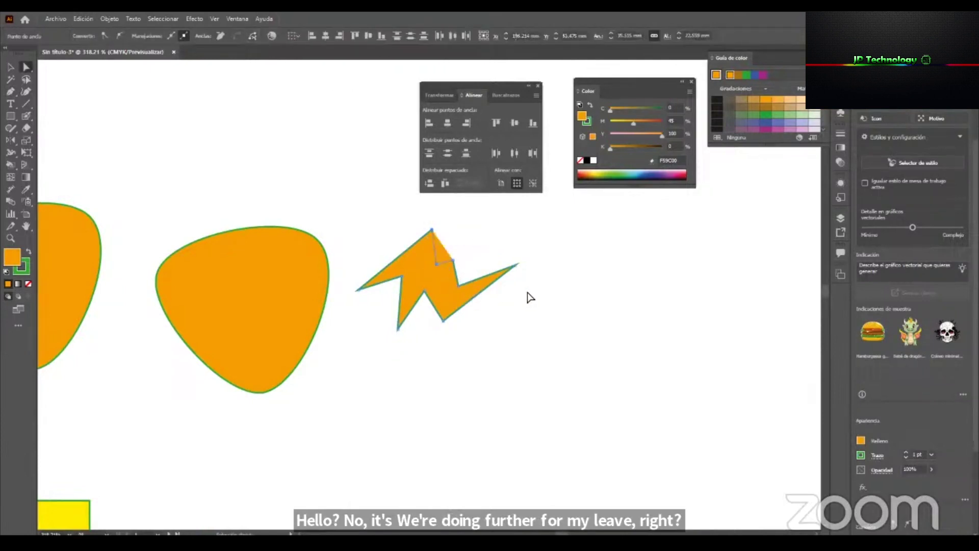
key(v)
click(517, 290)
drag(462, 281, 433, 323)
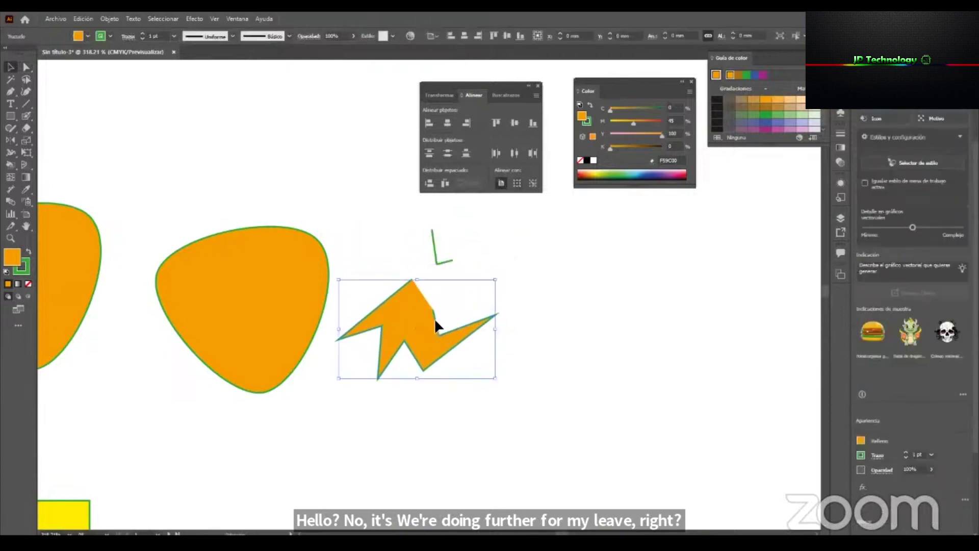
drag(439, 262, 451, 262)
key(ctrl+z)
key(ctrl+z)
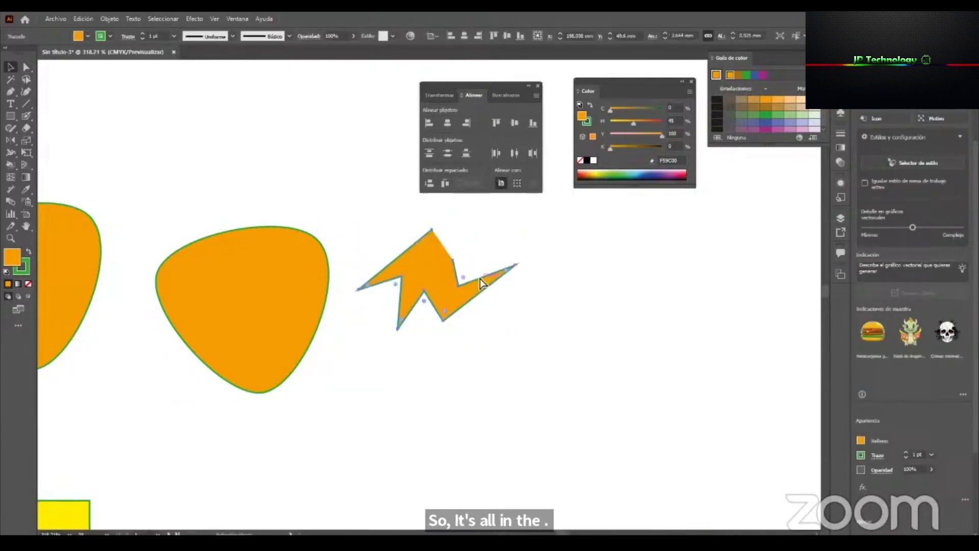
key(ctrl+z)
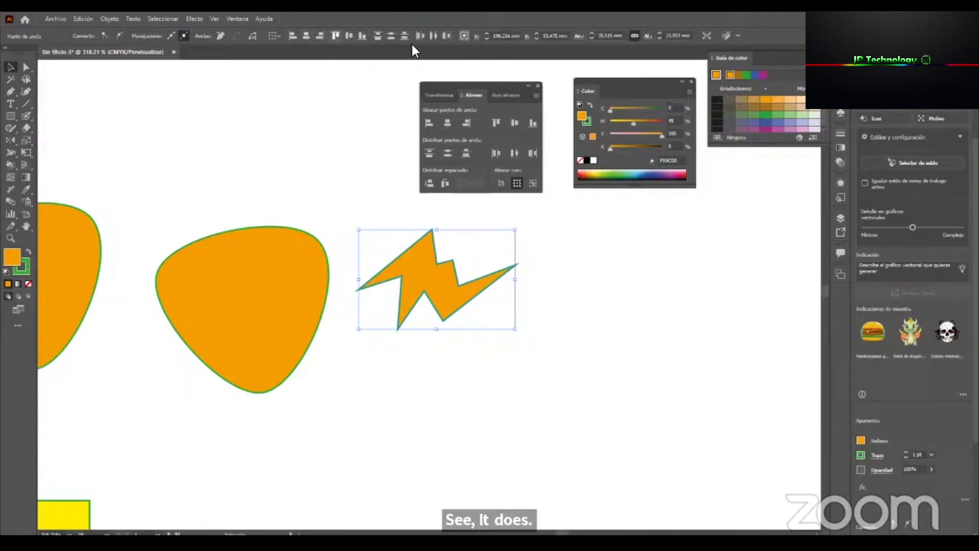
click(562, 244)
Examine the two orange rounded triangles together with the lightning bolt and the L-shape below them.
key(z)
drag(341, 308, 267, 353)
drag(343, 342, 396, 317)
key(v)
drag(155, 214, 363, 309)
drag(404, 389, 466, 296)
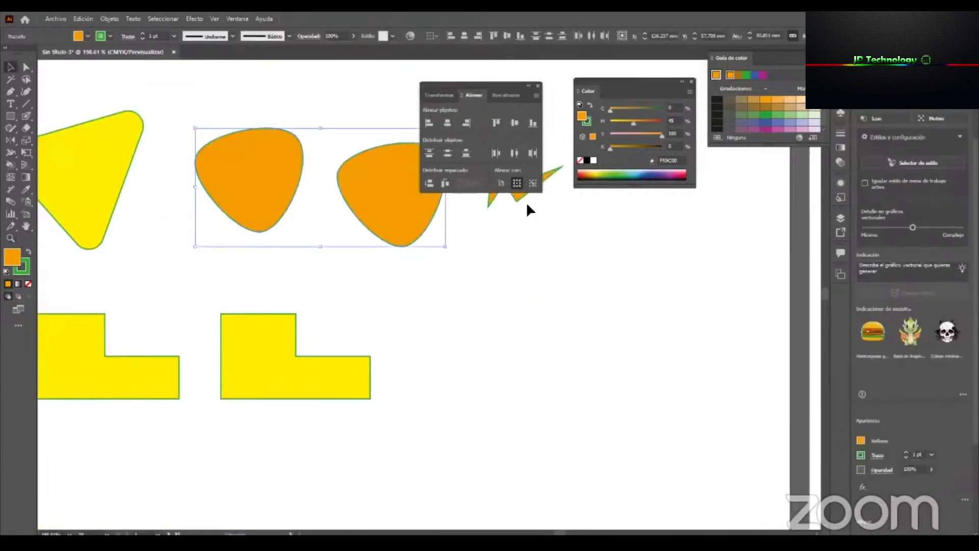
drag(448, 292, 330, 317)
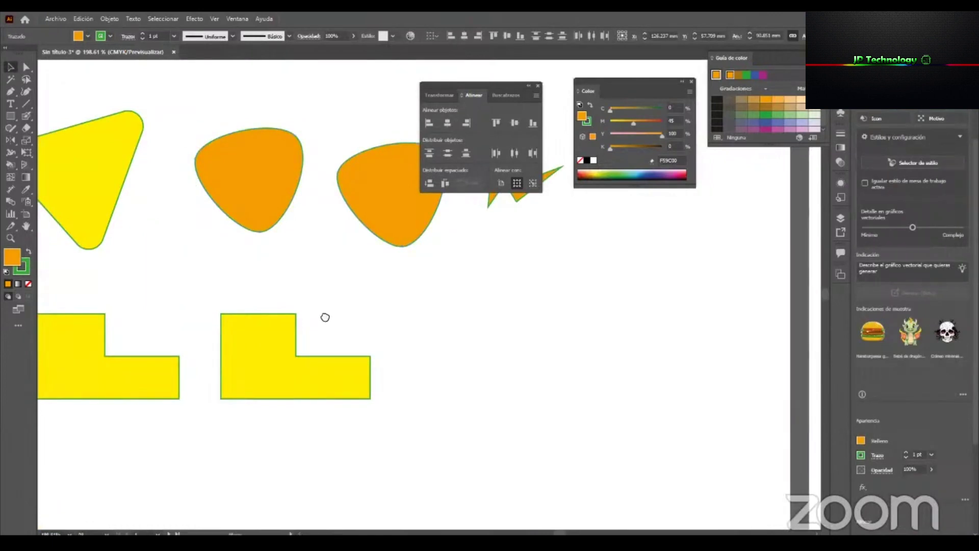
key(z)
drag(539, 331, 559, 335)
key(v)
click(441, 312)
drag(440, 297, 465, 284)
drag(260, 364, 284, 362)
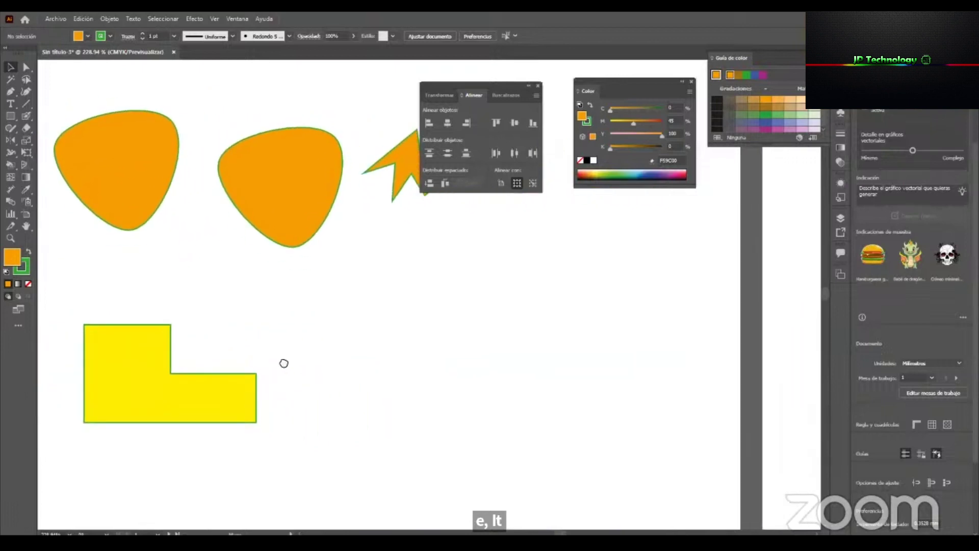
click(295, 153)
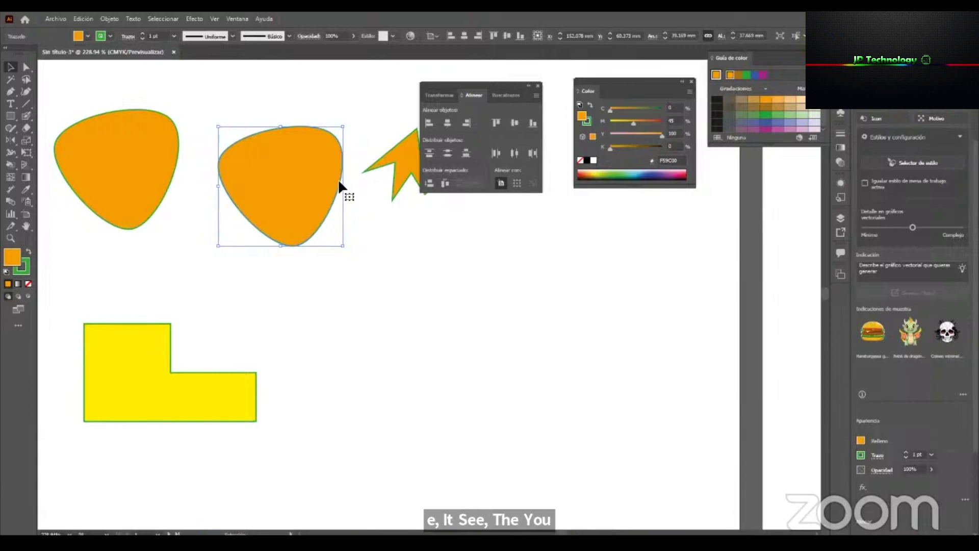
Draw an open half-heart path below the lightning bolt with the Pen tool, using a curved middle point and an end point straight below the start.
click(10, 91)
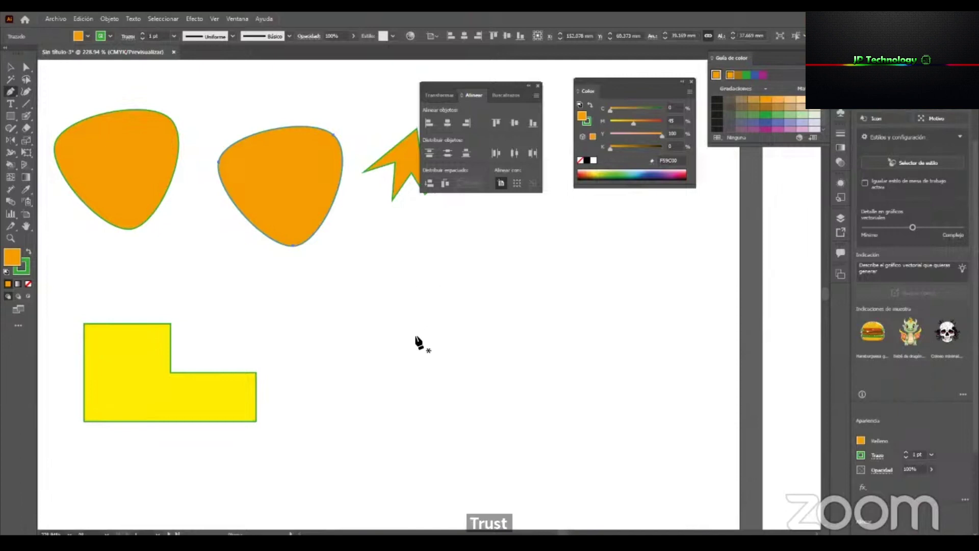
click(422, 267)
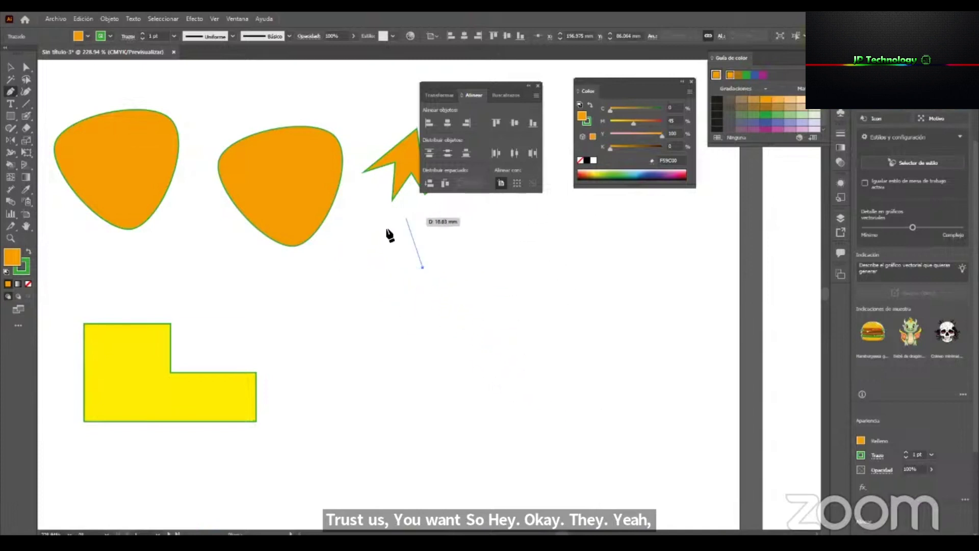
click(364, 243)
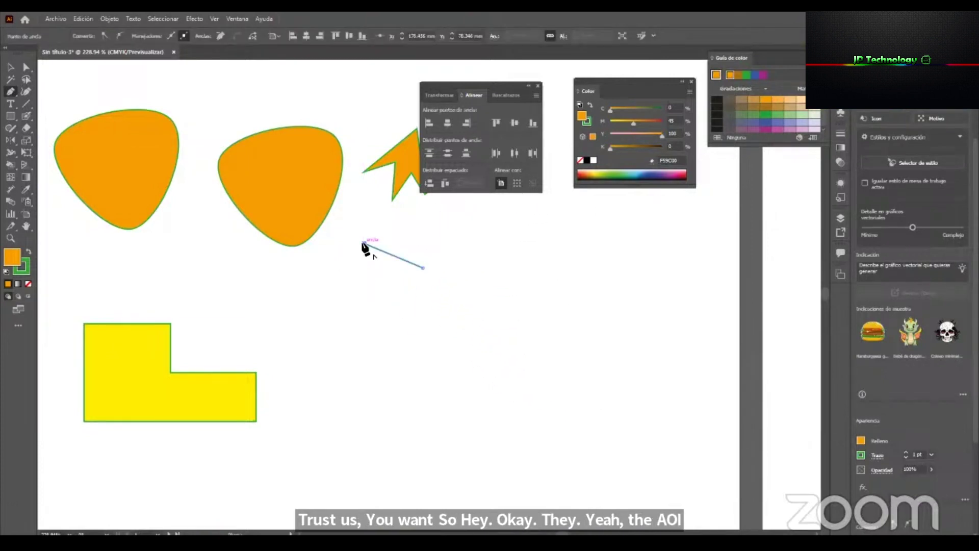
key(ctrl+z)
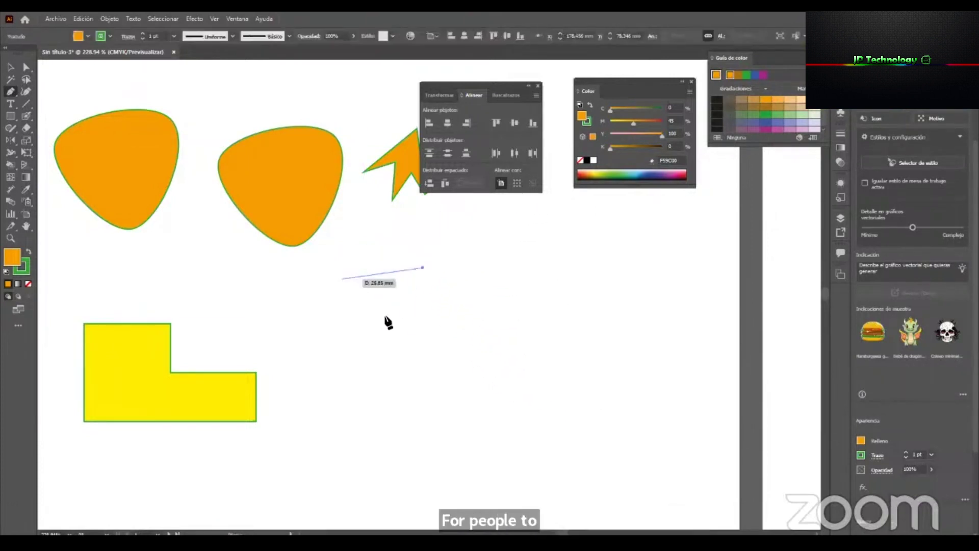
drag(366, 250, 329, 270)
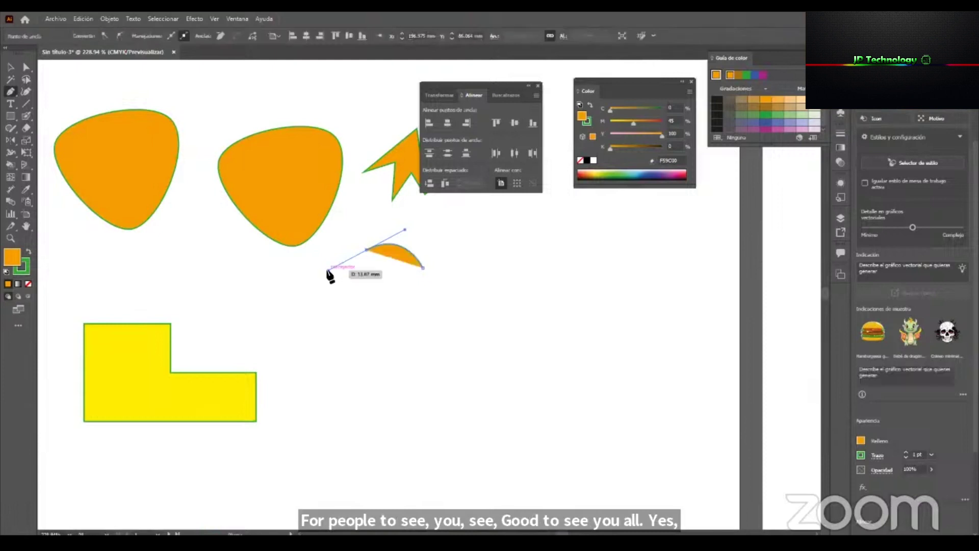
click(422, 339)
key(v)
click(484, 305)
Steepen the direction handles of the half-heart's curved anchor point to round its upper lobe, then deselect the path.
key(z)
drag(441, 275, 542, 276)
key(a)
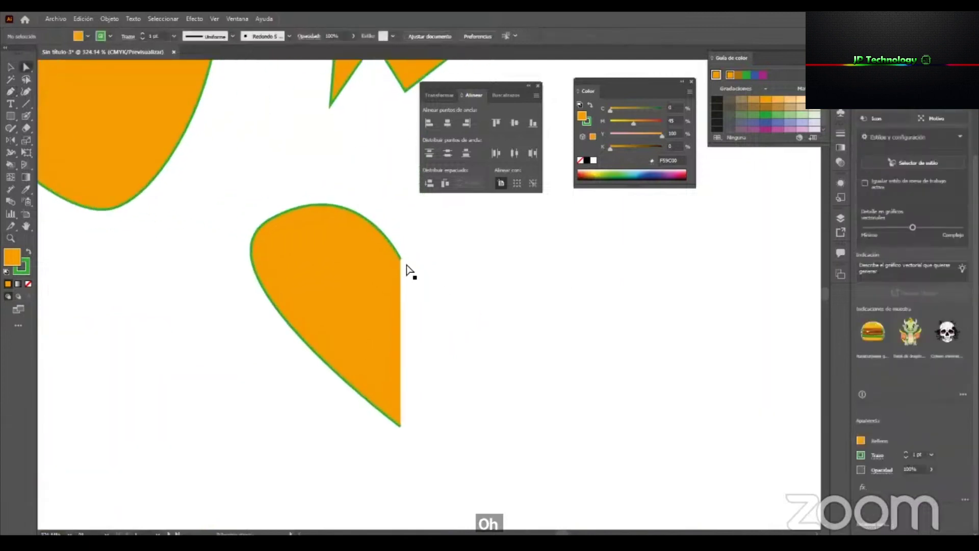
click(269, 220)
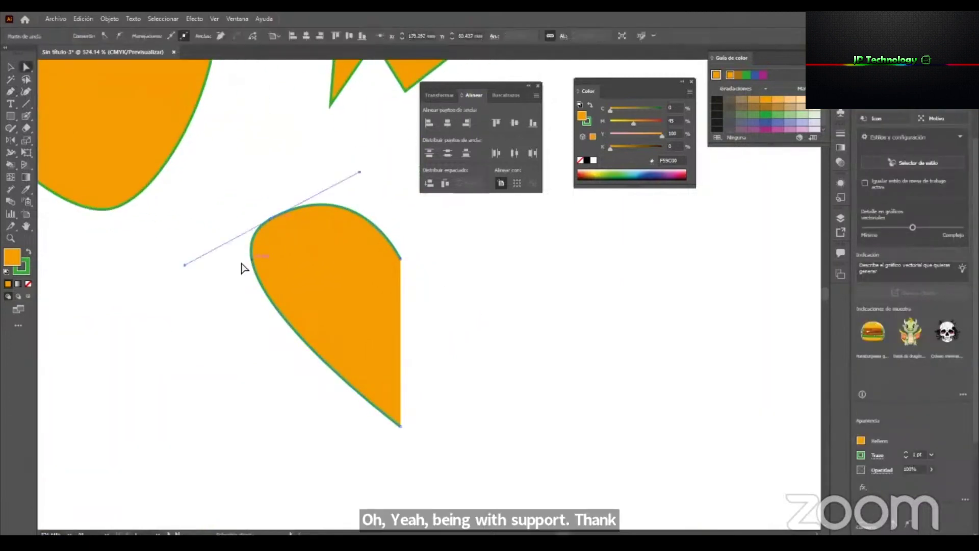
drag(185, 264, 209, 307)
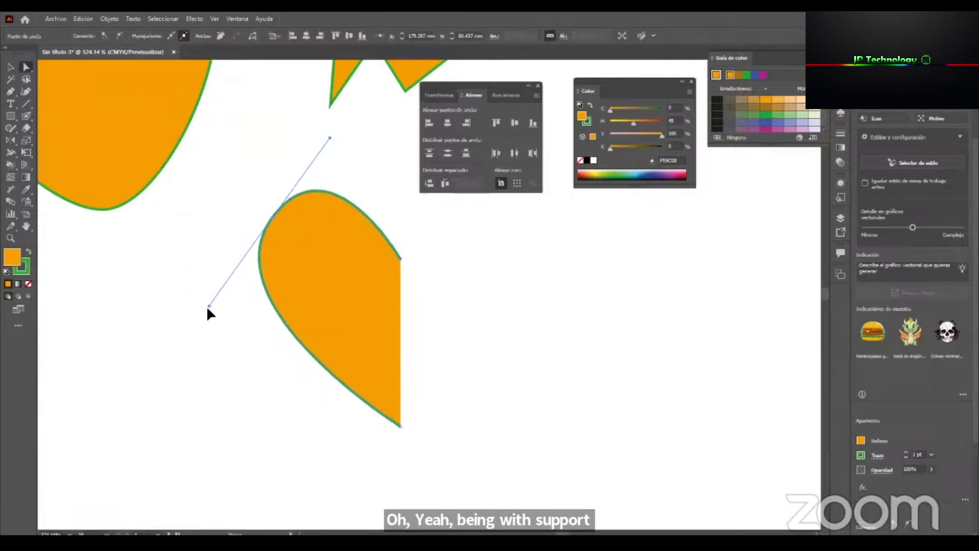
click(476, 301)
Remove the fill from the half-heart path so that it has only its green stroke.
key(z)
drag(371, 298, 321, 315)
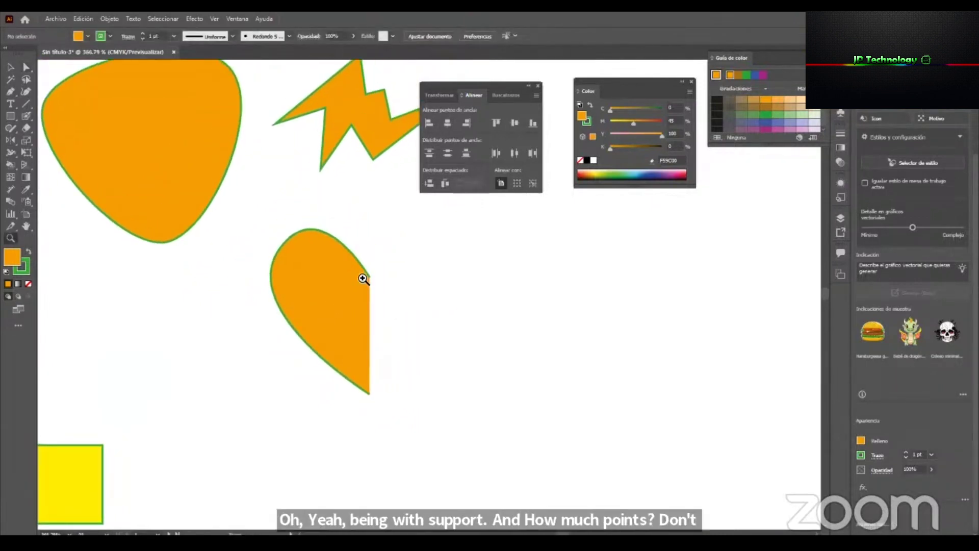
click(363, 278)
key(v)
click(360, 292)
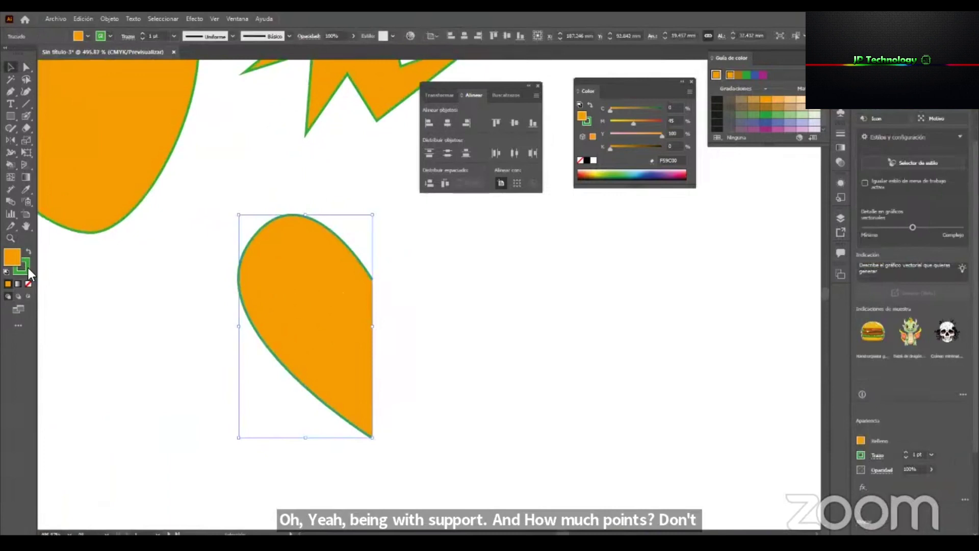
click(29, 284)
click(457, 310)
drag(400, 317, 418, 305)
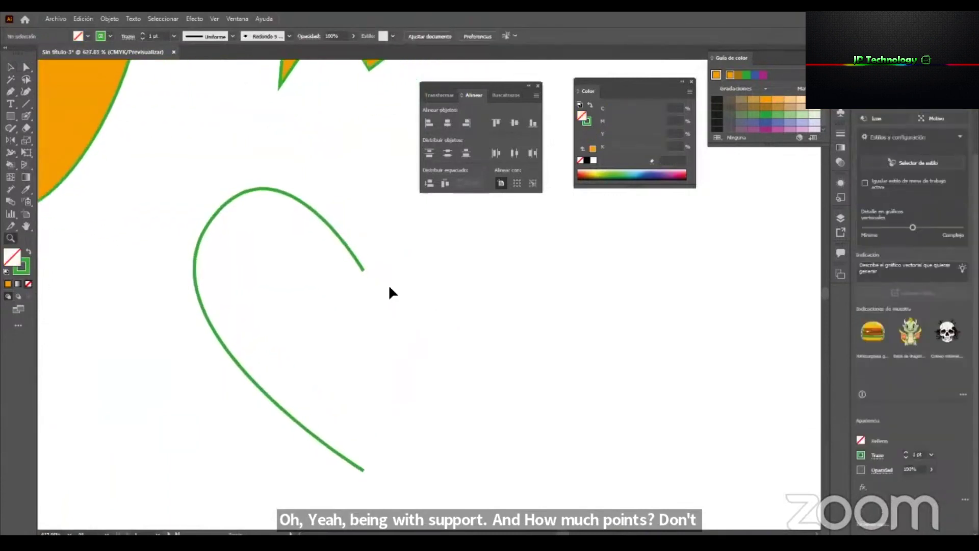
Duplicate the half-heart path beside the original and reflect the copy across the vertical axis.
click(363, 269)
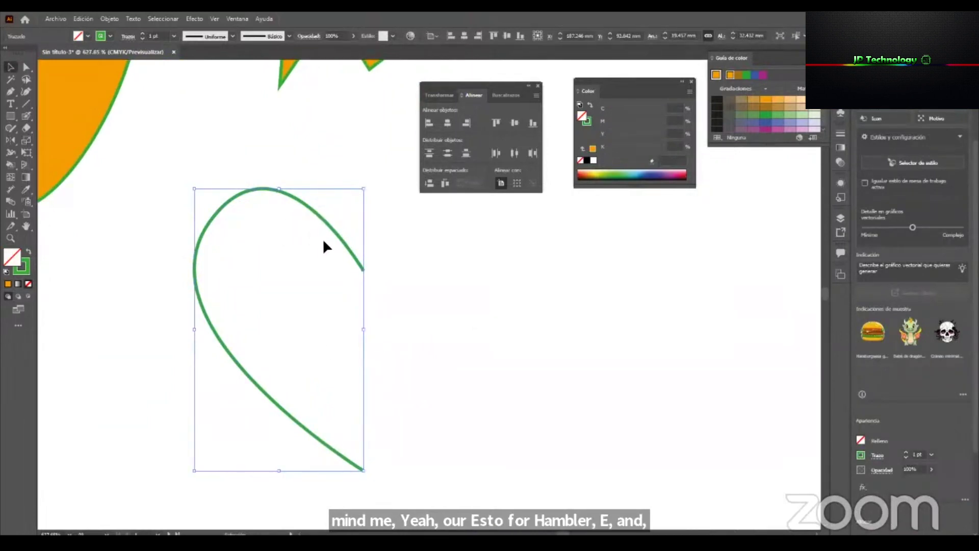
drag(356, 262, 499, 259)
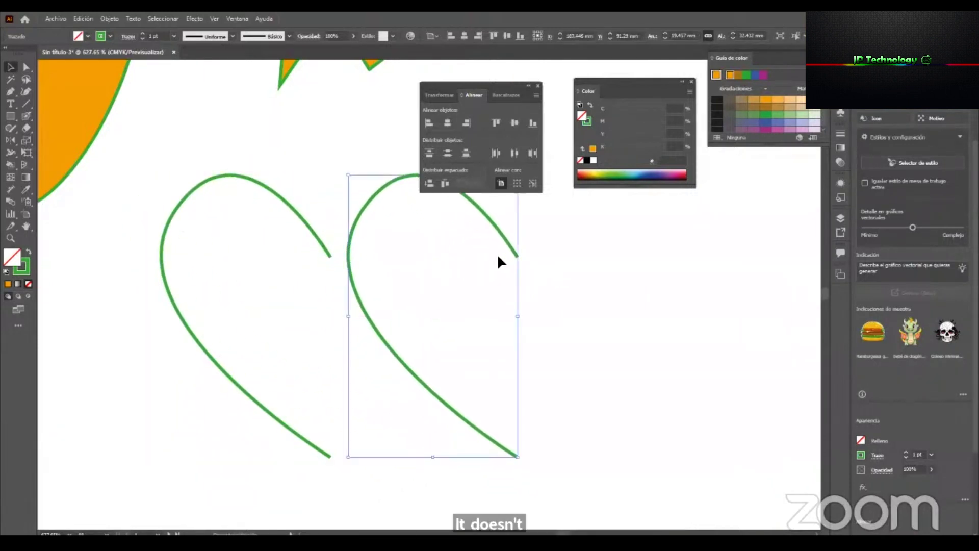
double_click(12, 141)
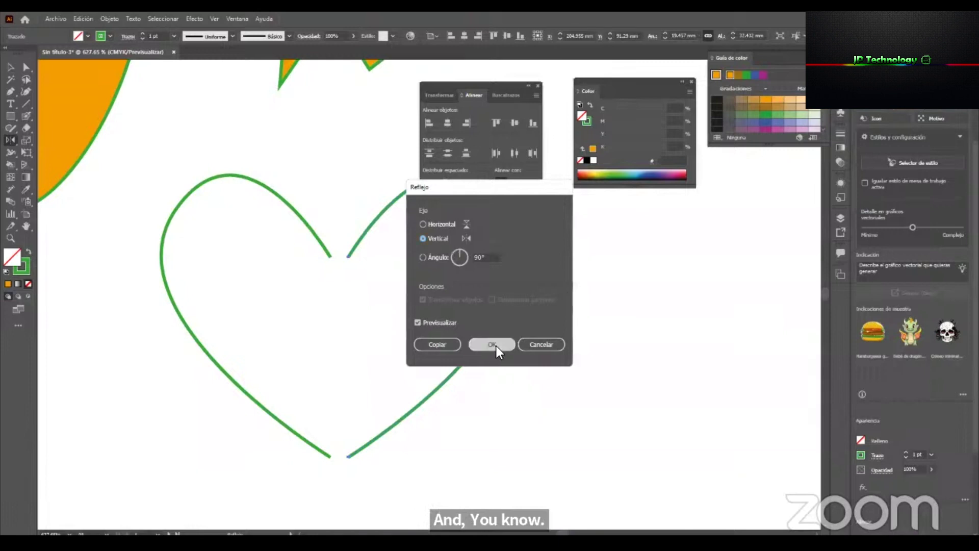
click(496, 346)
Snap the reflected half against the original's end points to form a heart, then move both halves together up and to the left.
key(v)
drag(351, 251, 332, 251)
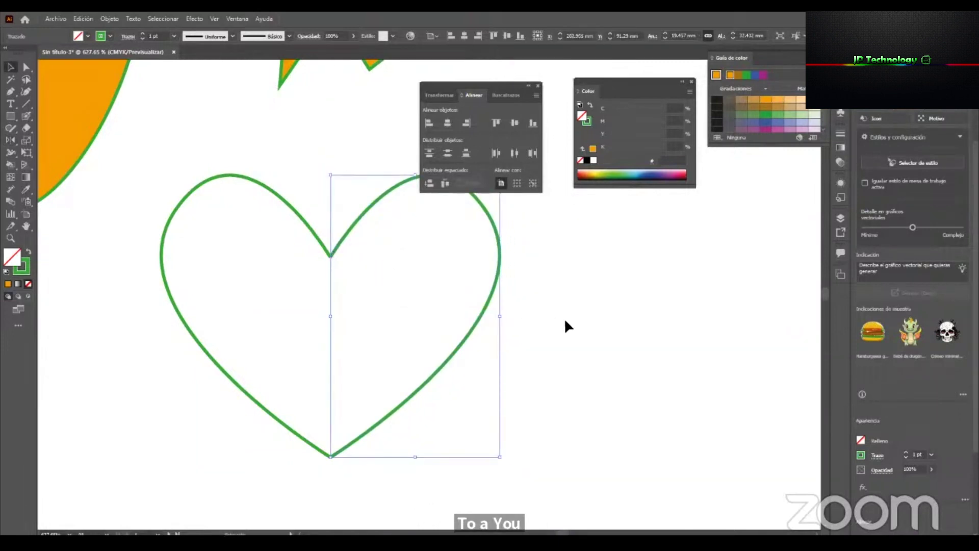
click(565, 321)
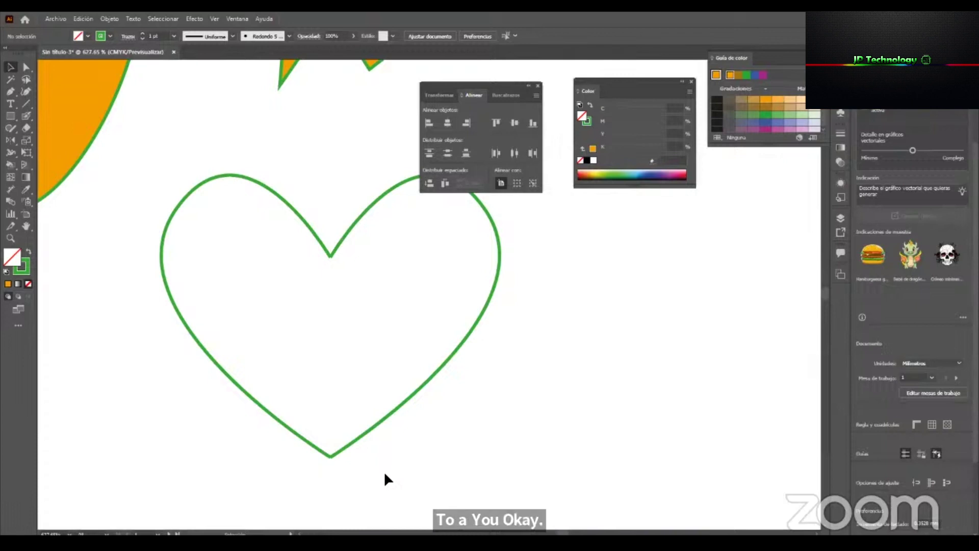
click(257, 189)
drag(344, 244, 307, 216)
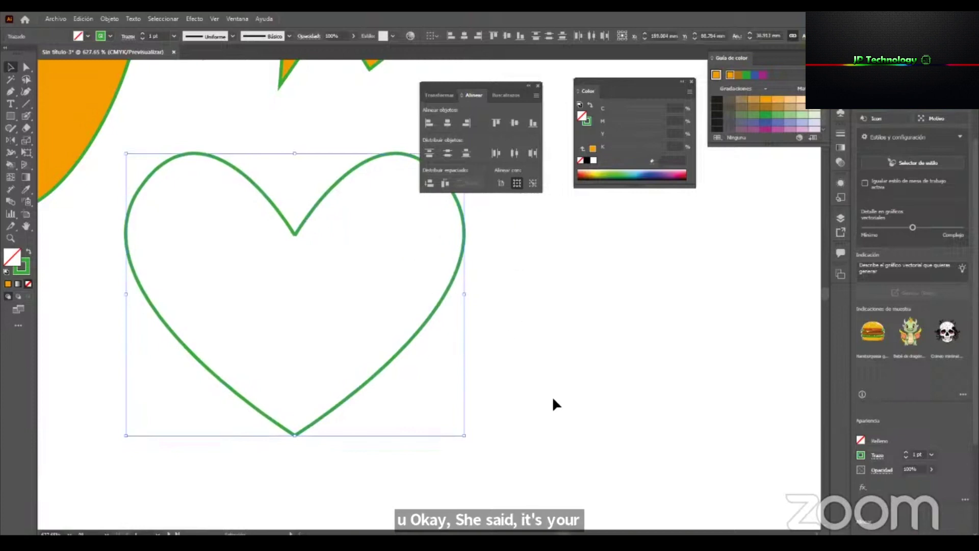
click(518, 327)
Fill the heart's left half with pink and its right half with purple, then deselect them.
click(252, 180)
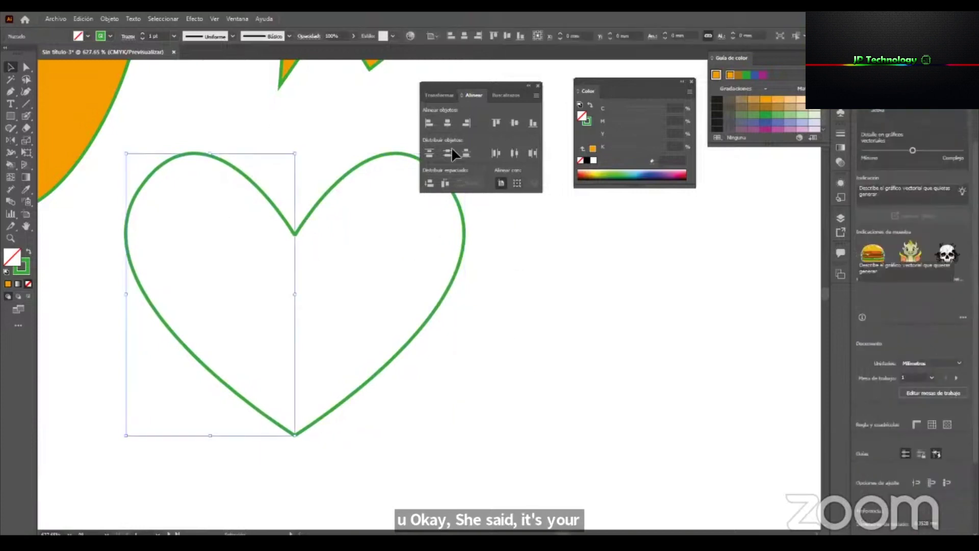
click(755, 115)
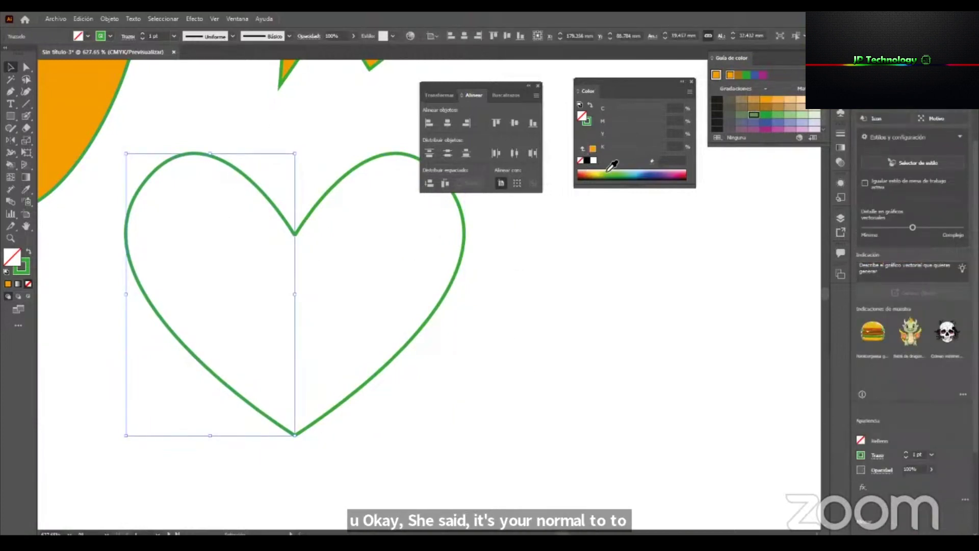
drag(613, 176, 665, 179)
click(381, 155)
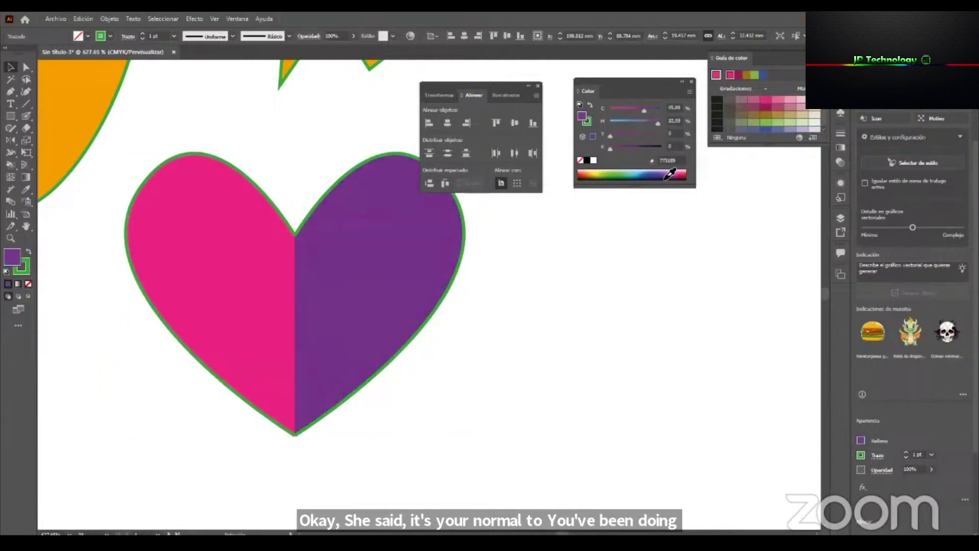
click(529, 407)
Try pulling the purple half away from the pink half, then undo the move.
key(z)
drag(412, 354, 407, 378)
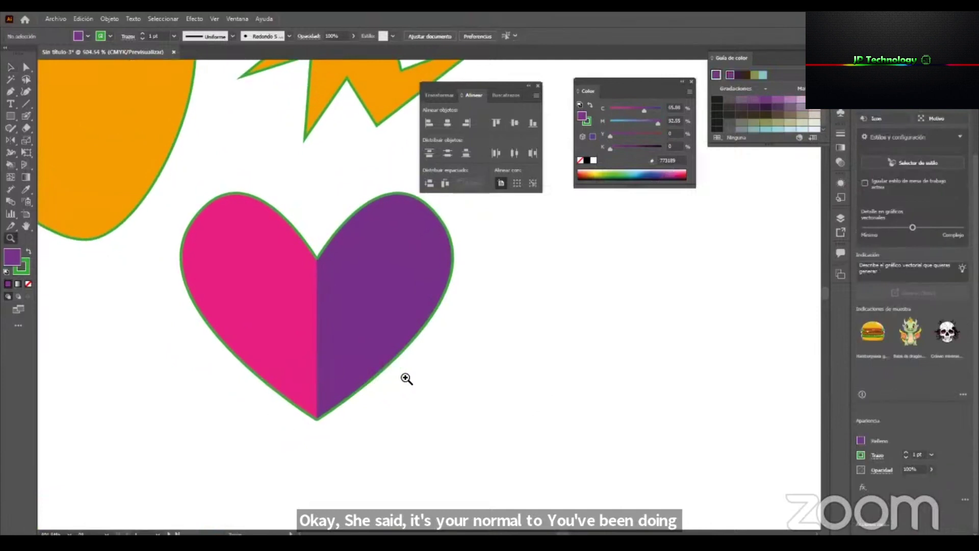
key(v)
drag(353, 300, 507, 312)
key(ctrl+z)
click(497, 359)
Join the end points of the pink and purple halves at the heart's upper notch.
key(z)
key(a)
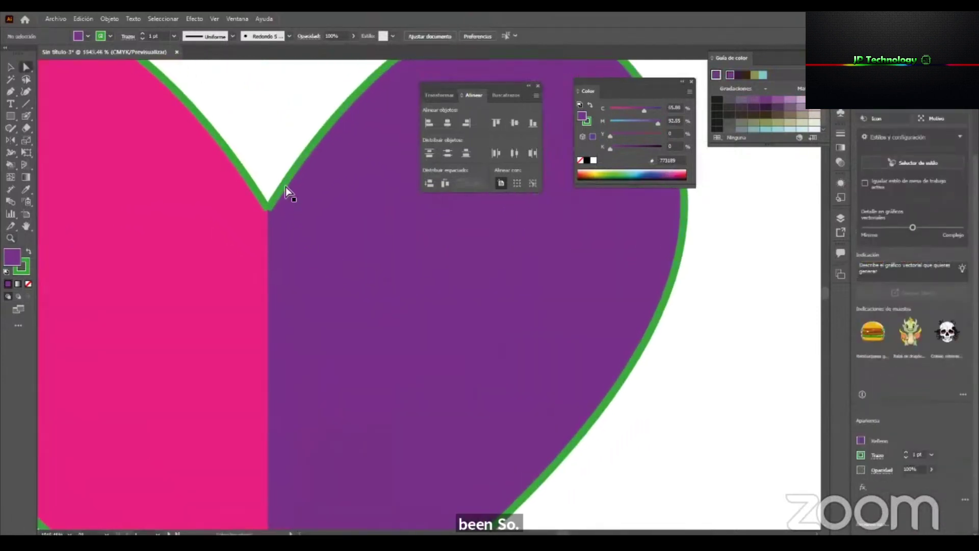
click(255, 225)
right_click(256, 224)
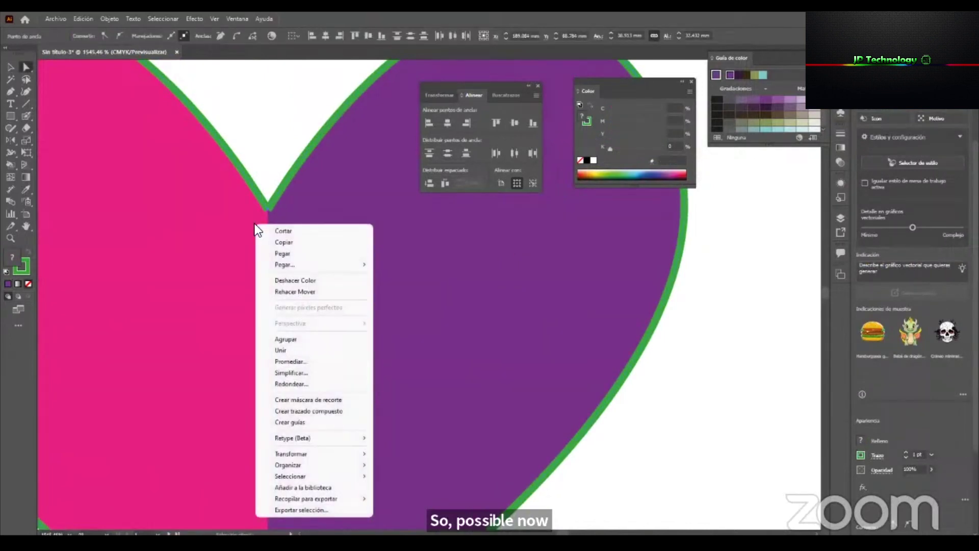
click(324, 352)
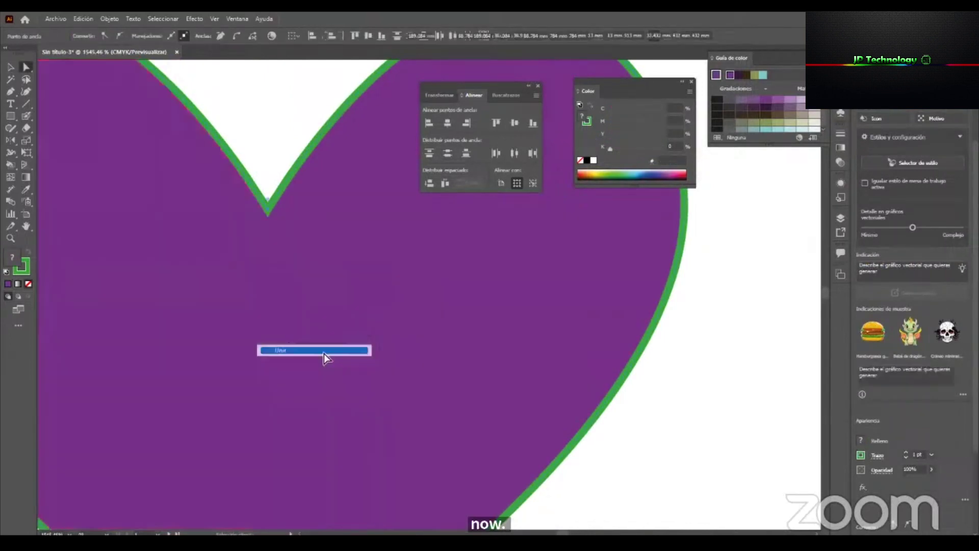
key(z)
drag(262, 213, 503, 286)
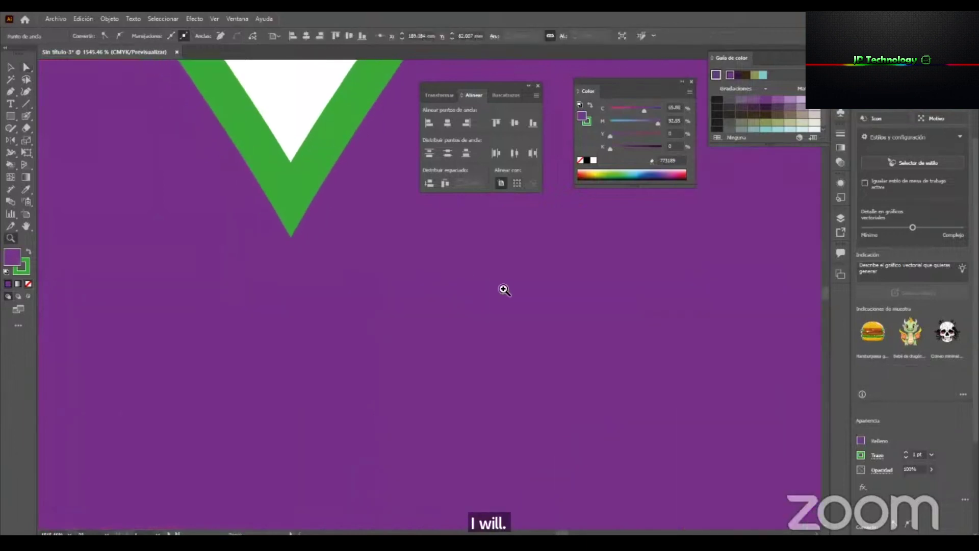
Inspect the joined corner at the heart's upper notch up close, then undo the join.
key(a)
mouse_move(289, 195)
mouse_down()
mouse_move(293, 203)
mouse_move(223, 212)
mouse_move(318, 219)
mouse_move(301, 199)
mouse_move(322, 207)
mouse_move(302, 200)
mouse_up()
key(z)
drag(349, 250, 155, 335)
drag(368, 280, 176, 330)
key(space)
drag(416, 304, 358, 296)
drag(305, 261, 385, 256)
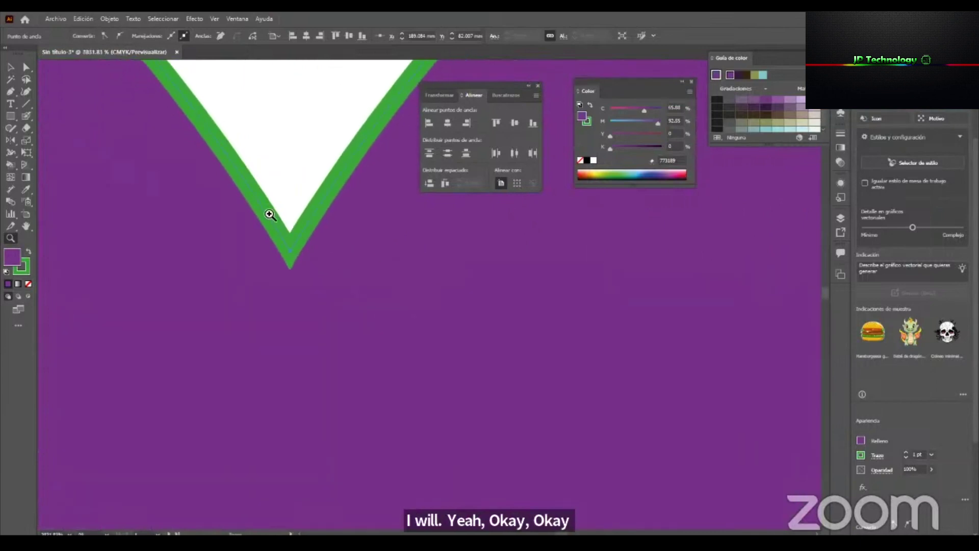
key(a)
key(ctrl+z)
Try joining only the overlapping end points at the heart's notch once more, then undo the join.
drag(334, 290, 181, 379)
alt+click(330, 353)
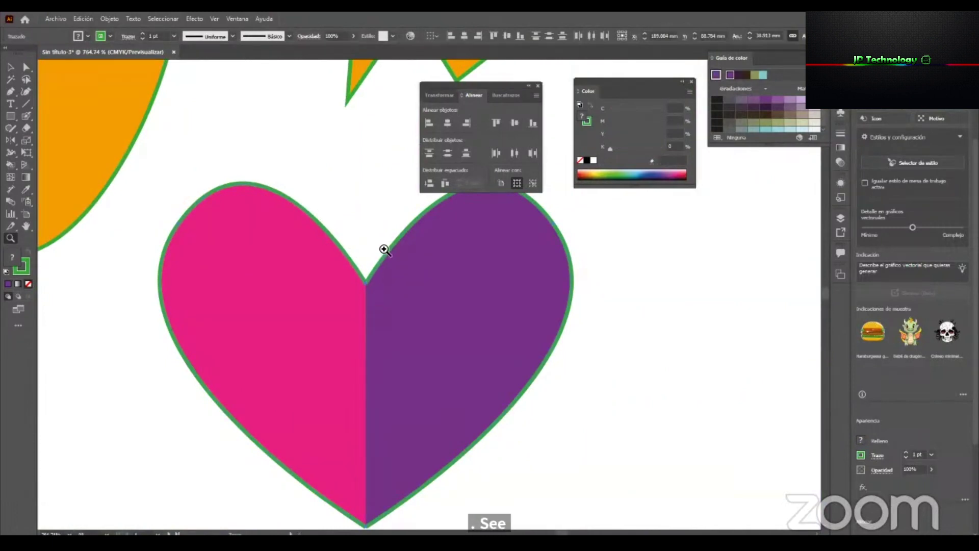
drag(371, 286, 696, 352)
key(a)
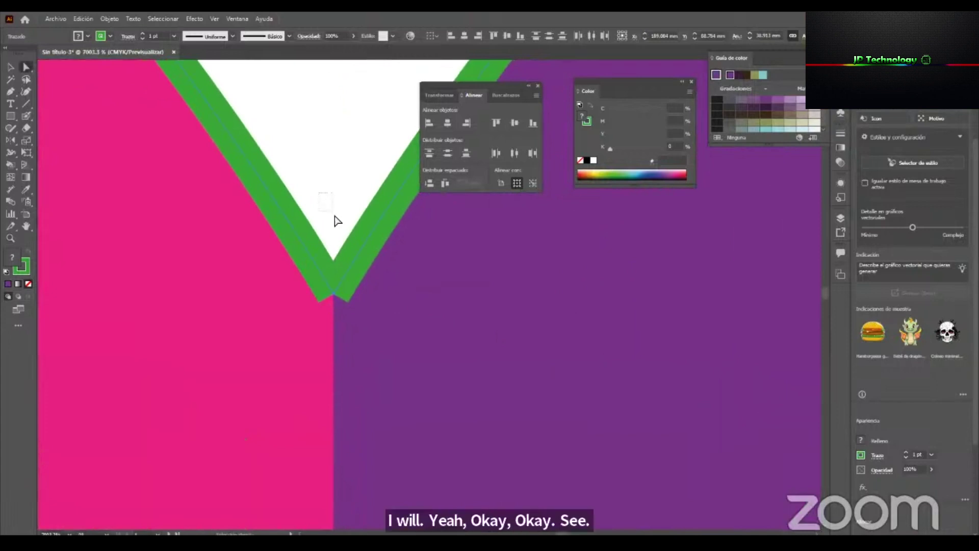
drag(318, 193, 350, 326)
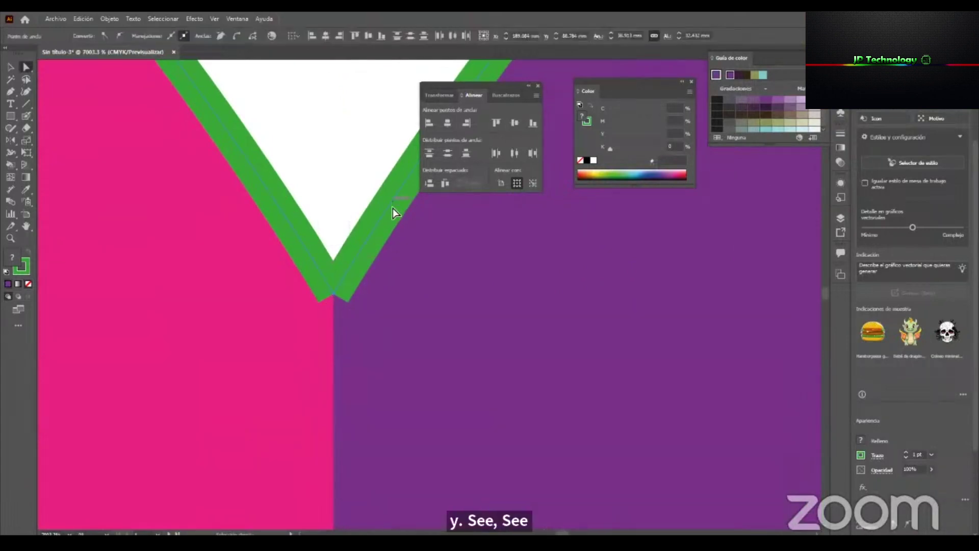
right_click(341, 274)
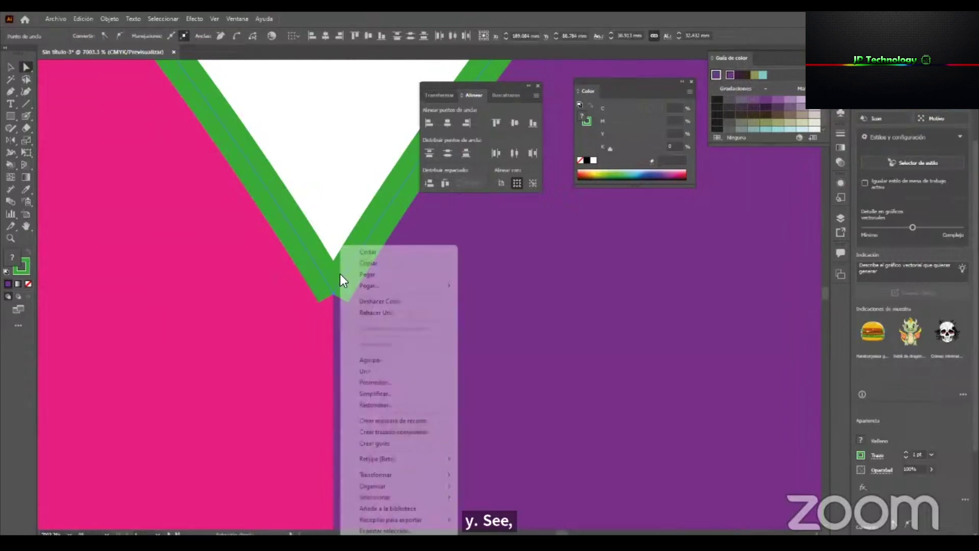
click(408, 371)
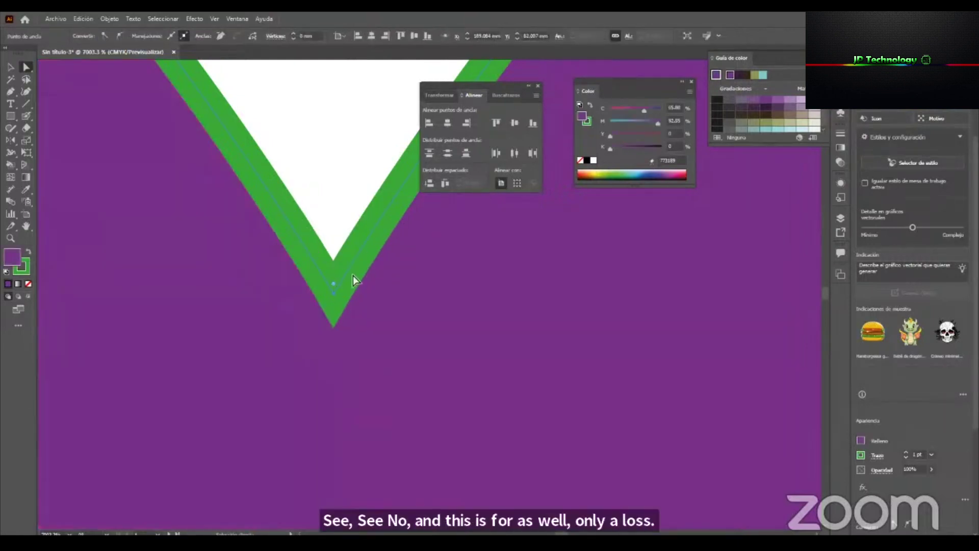
key(ctrl+z)
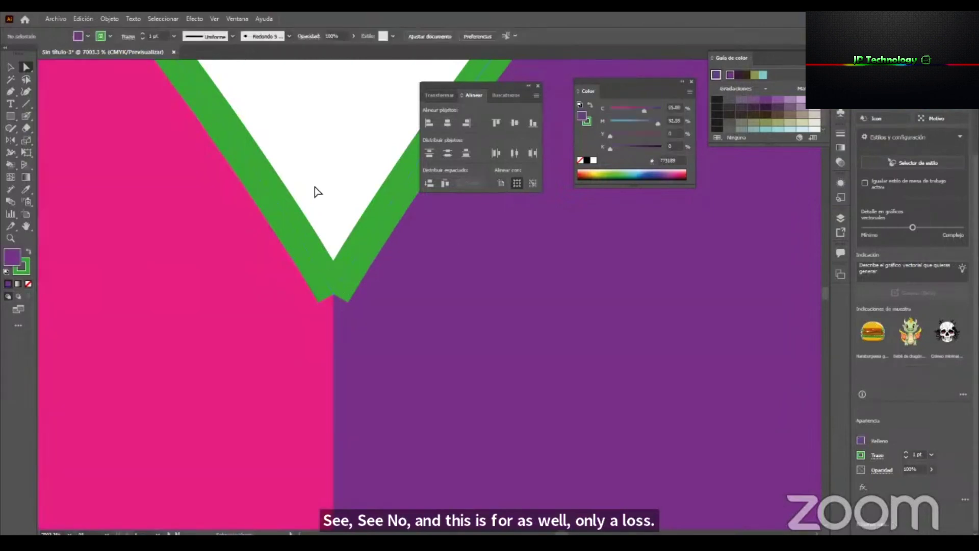
Select both end points at the heart's upper notch and connect them with the path Join command.
drag(318, 178, 360, 326)
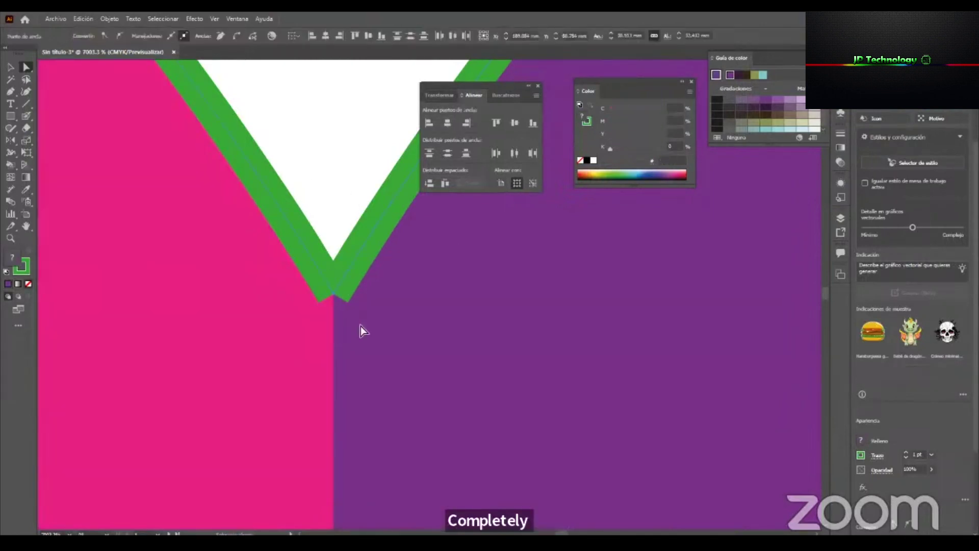
click(110, 18)
mouse_move(209, 281)
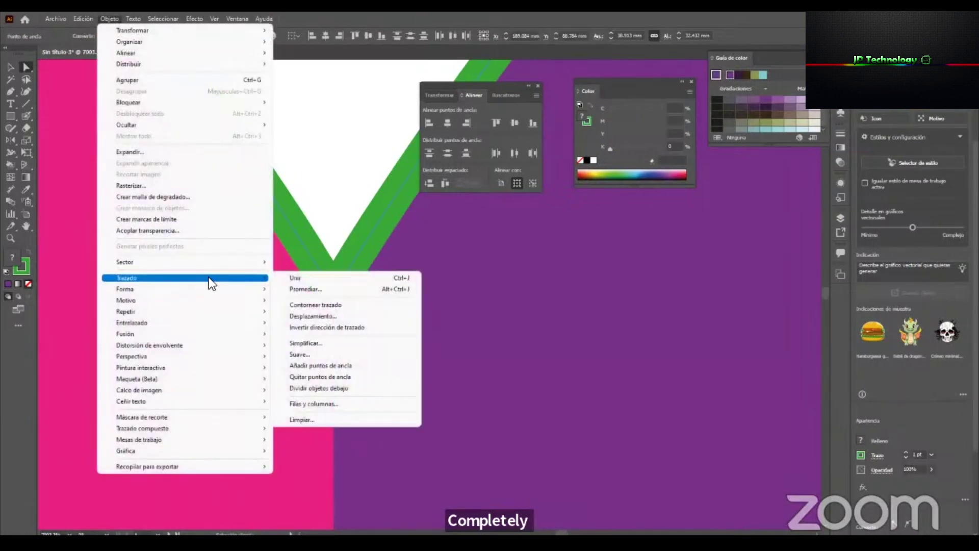
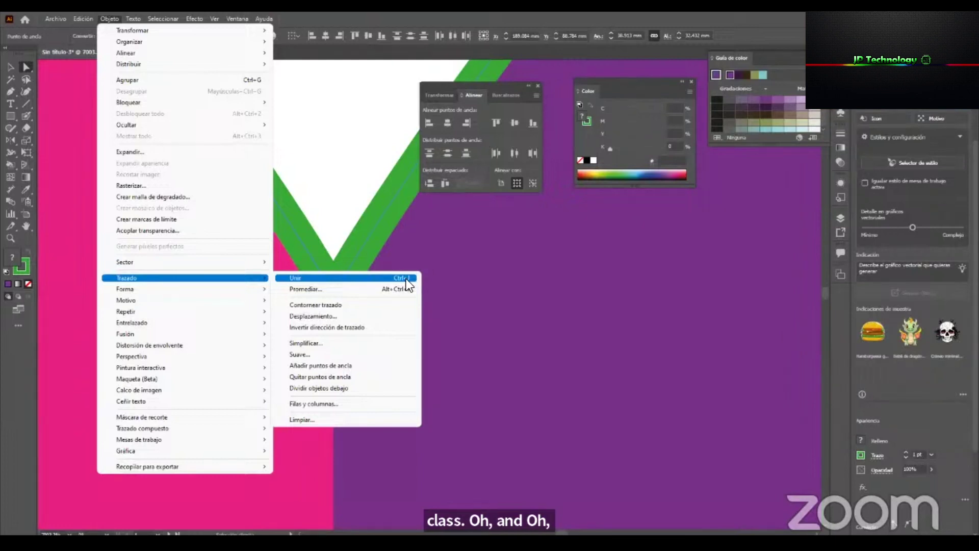
click(405, 280)
Join the two open end points at the heart's lower tip to close the outline.
scroll(332, 343, down, 3)
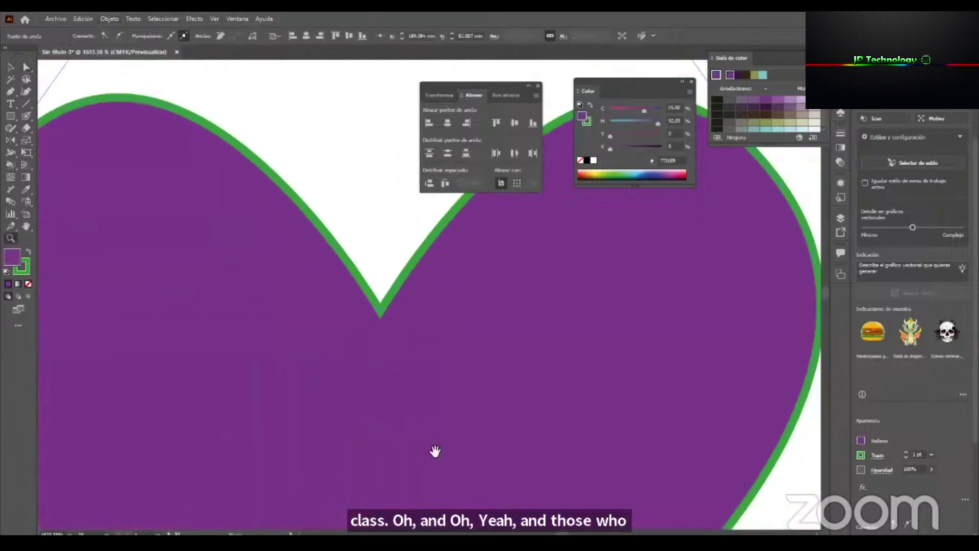
drag(435, 452, 355, 171)
drag(374, 343, 381, 162)
drag(247, 390, 448, 348)
drag(480, 268, 398, 418)
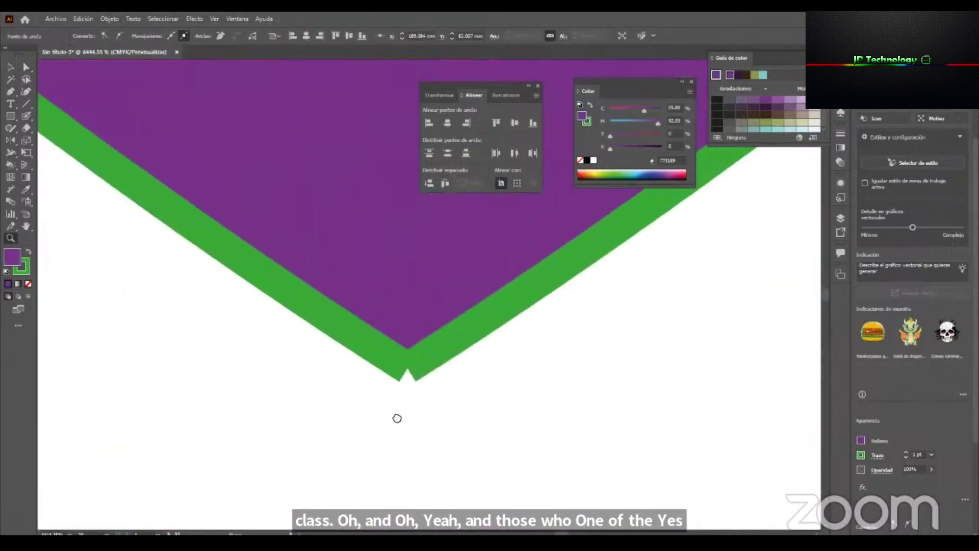
click(397, 418)
key(a)
drag(467, 388, 366, 236)
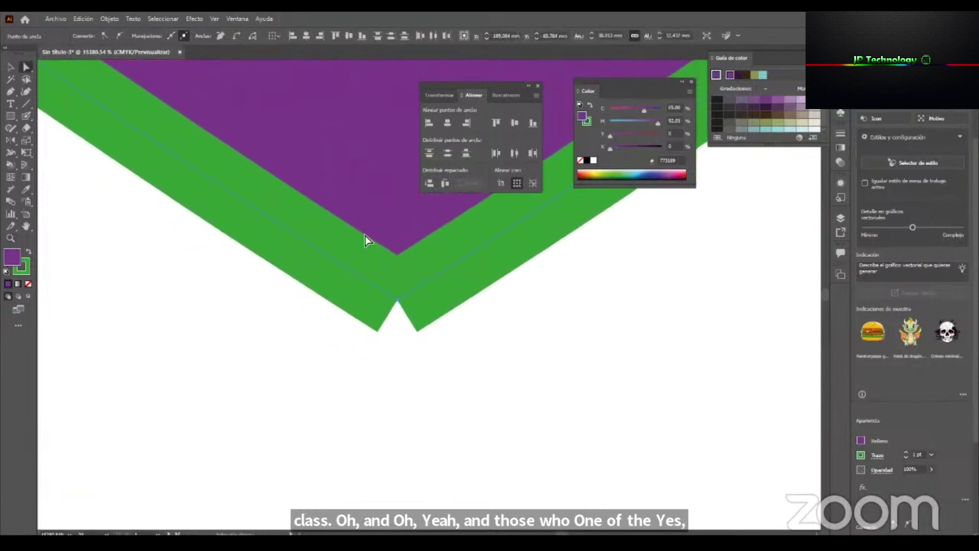
click(109, 18)
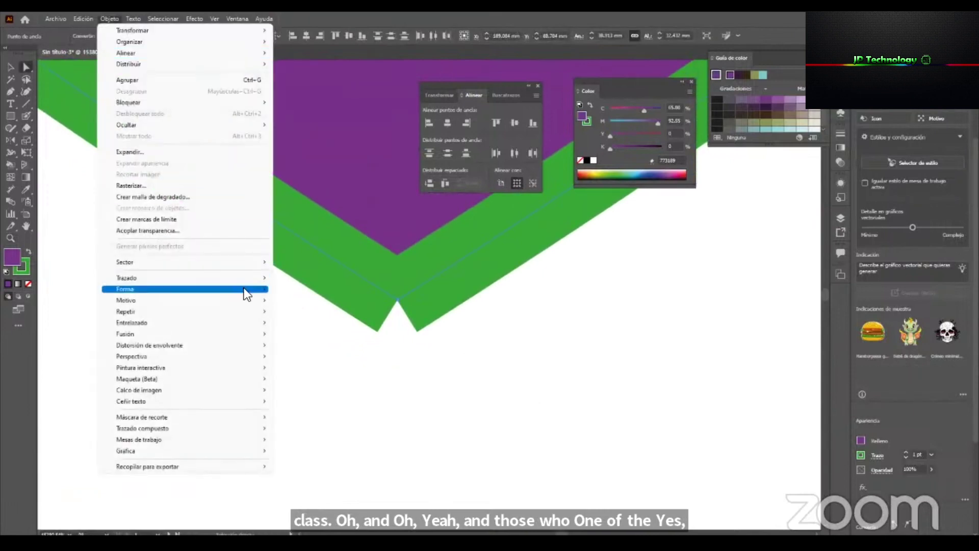
mouse_move(256, 280)
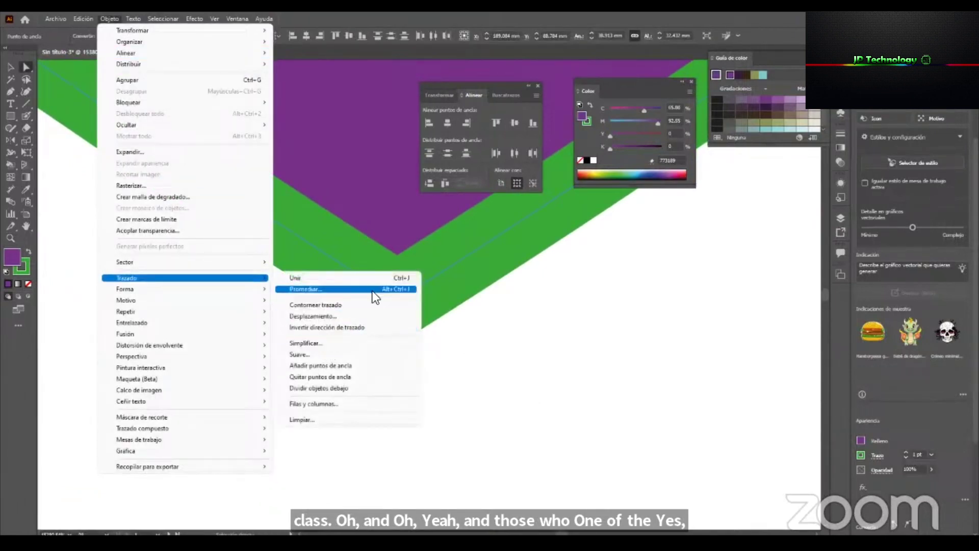
click(406, 289)
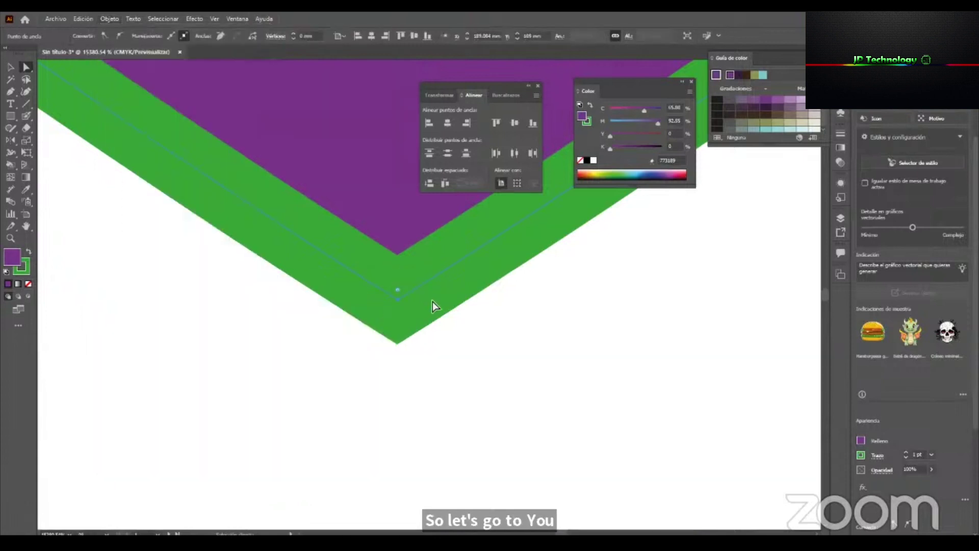
Move the closed purple heart slightly up and to the right, then deselect it.
scroll(432, 302, down, 5)
scroll(433, 301, down, 5)
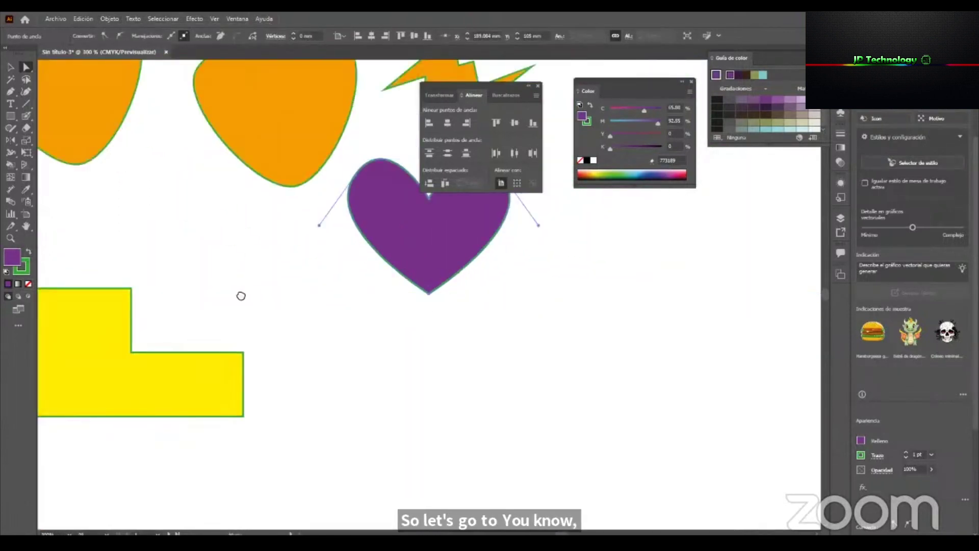
drag(400, 275, 241, 296)
key(z)
drag(310, 185, 386, 225)
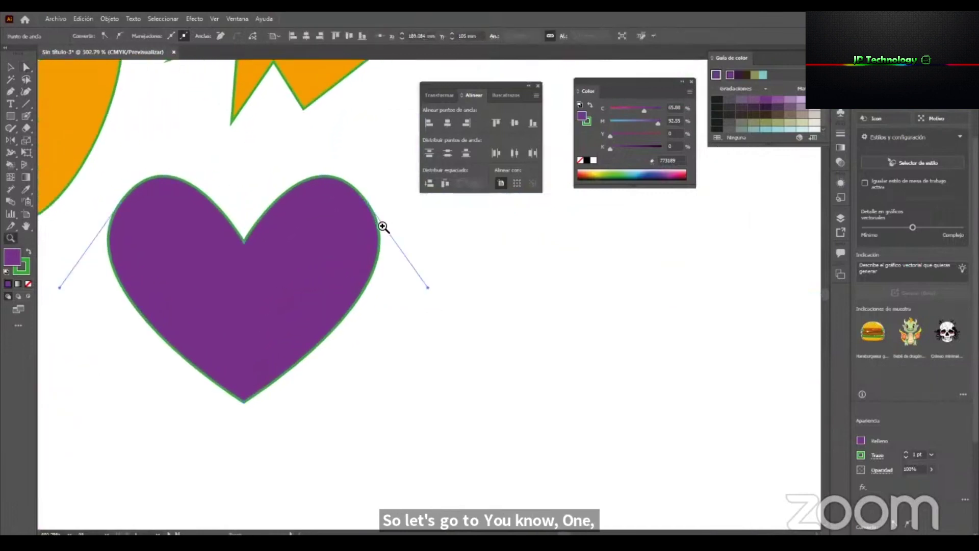
key(v)
click(299, 253)
drag(298, 246, 314, 225)
click(464, 264)
Draw an open three-point curve about 19 by 22 mm beside the heart with the Pen tool and shift it closer to the heart.
click(10, 93)
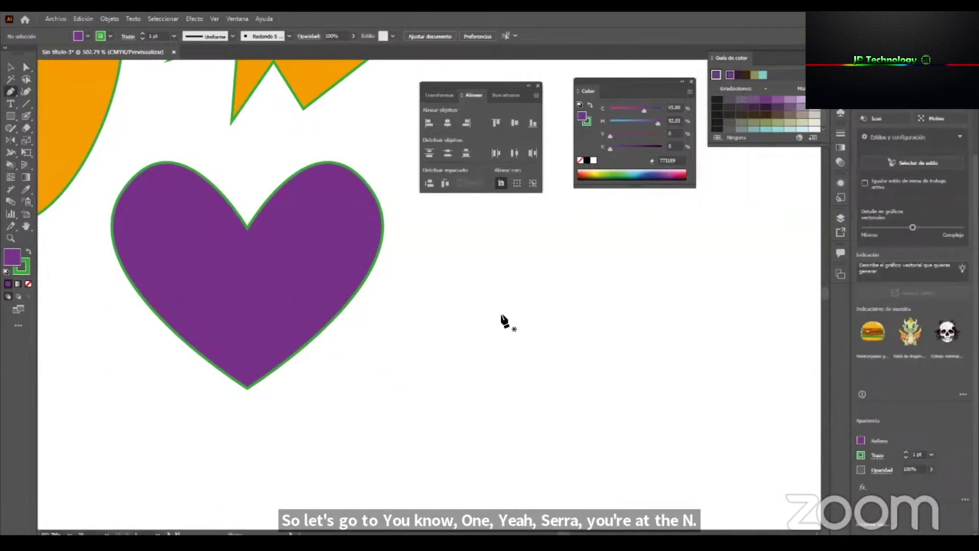
click(557, 279)
drag(434, 308, 393, 380)
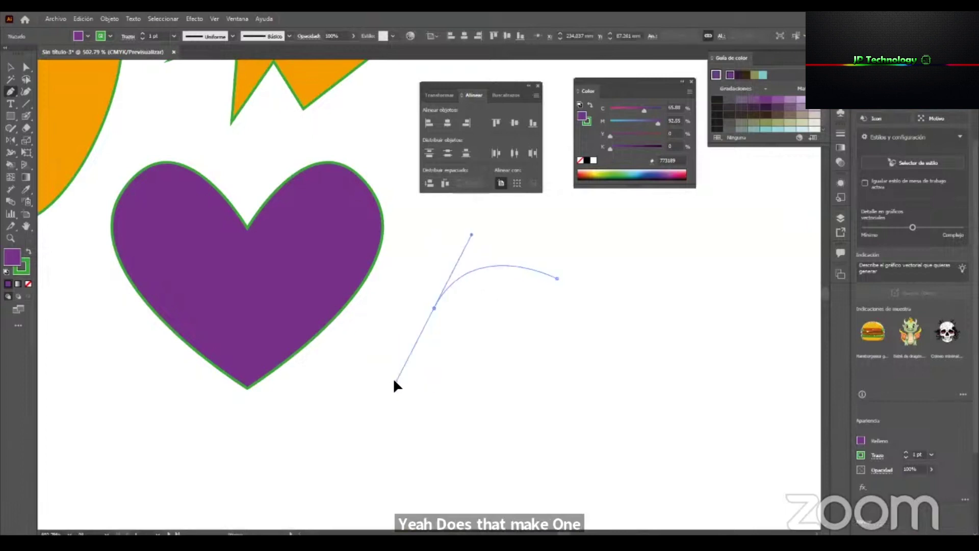
click(498, 420)
key(v)
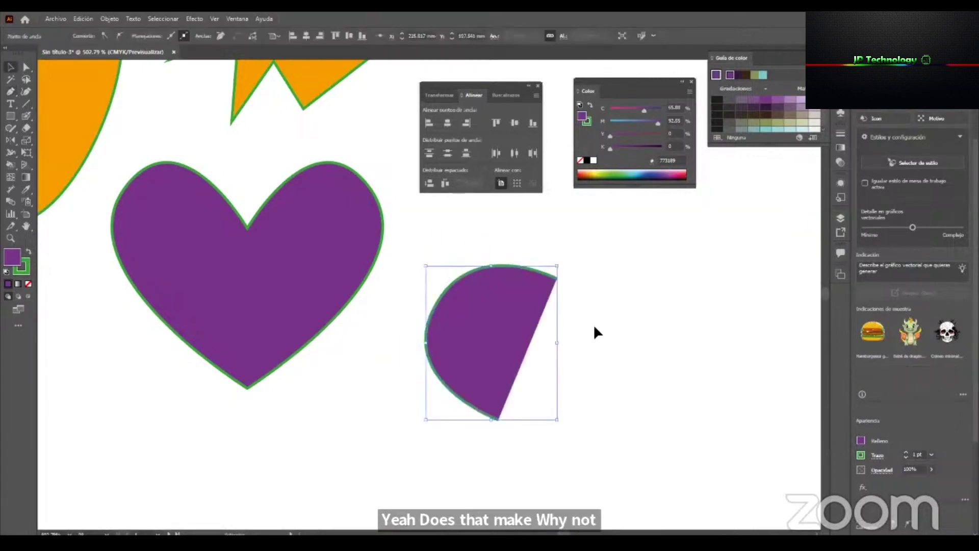
drag(489, 343, 459, 348)
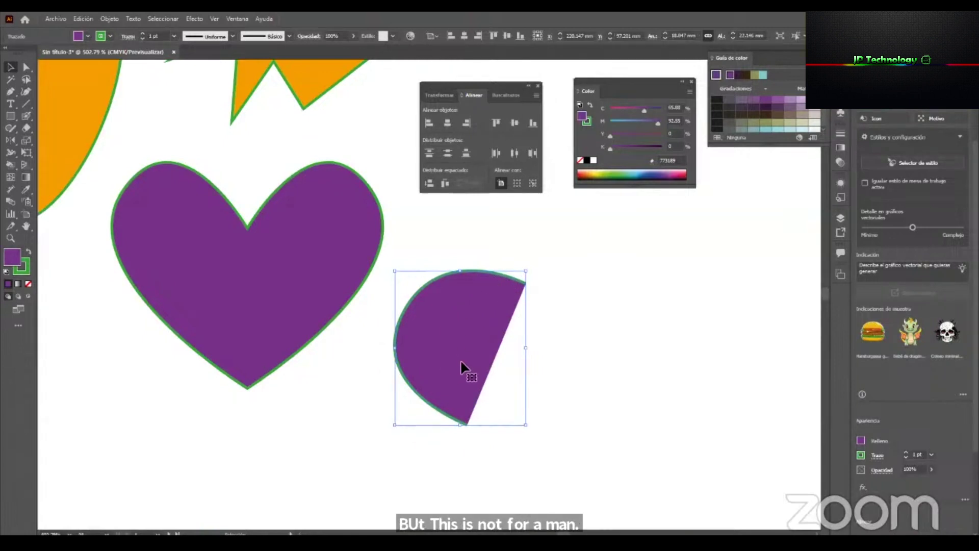
mouse_move(492, 317)
mouse_down()
mouse_move(498, 296)
mouse_move(497, 306)
mouse_up()
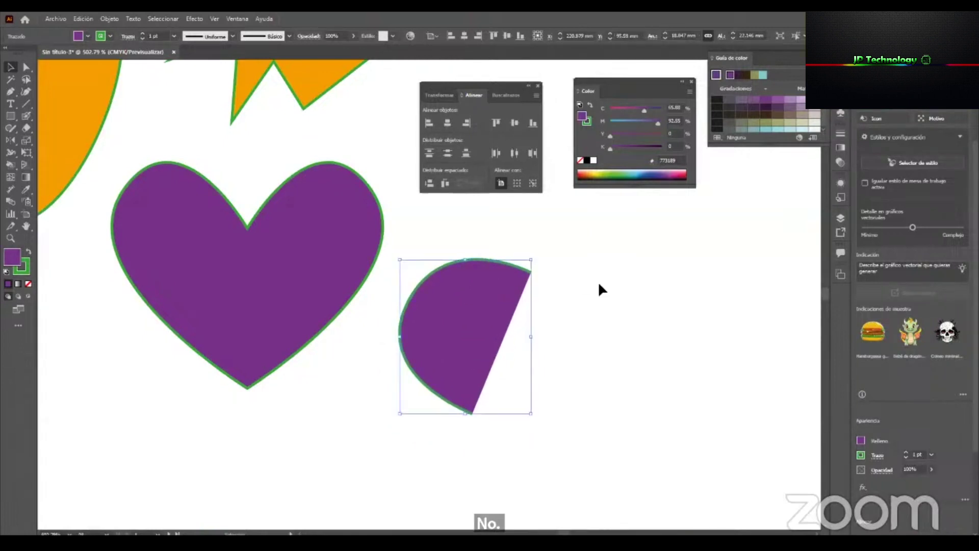
Draw a straight vertical Pen line about 26 mm long to the right of the curved shape and select it.
key(p)
click(607, 234)
click(607, 416)
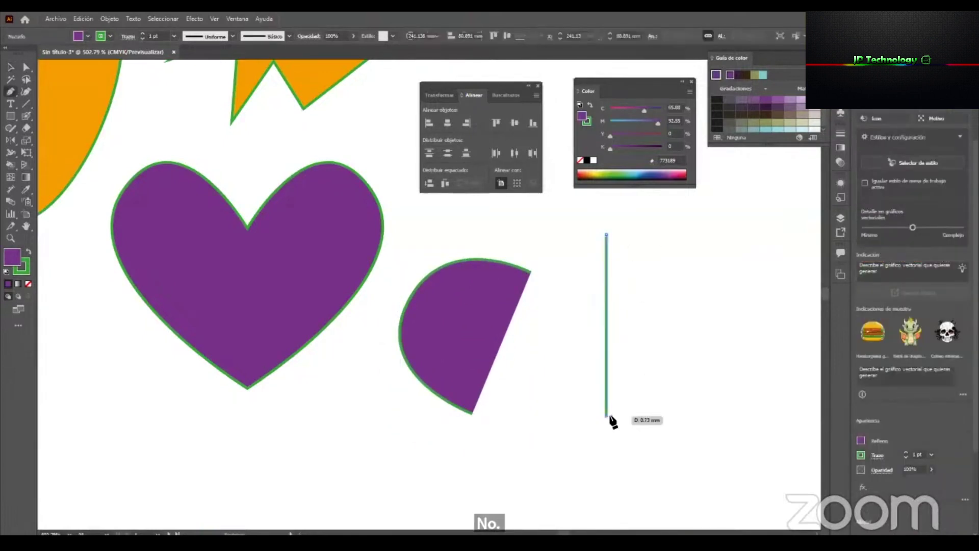
key(v)
click(646, 274)
click(598, 288)
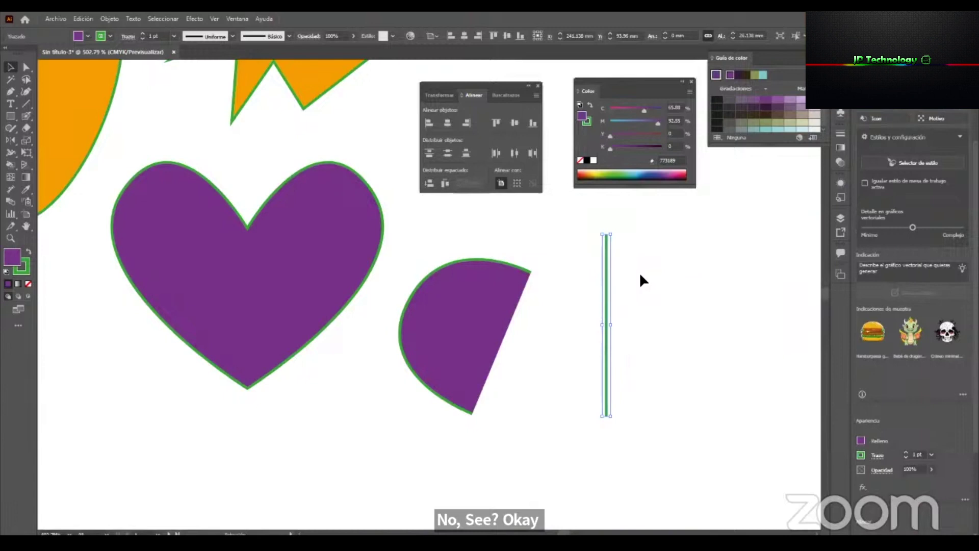
Reposition the floating Color panel above the vertical line, keeping the line selected.
click(601, 73)
drag(597, 80, 601, 102)
drag(664, 259, 602, 306)
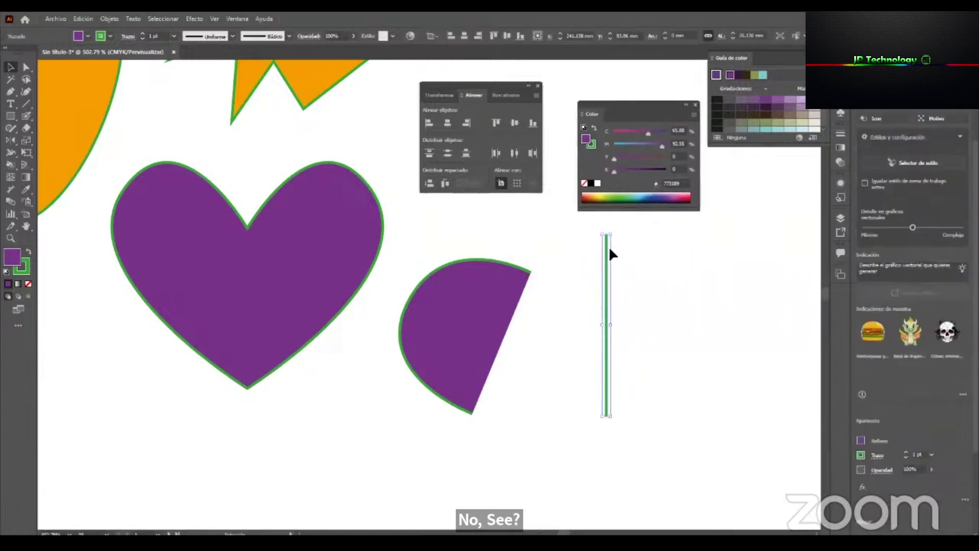
drag(597, 113, 588, 102)
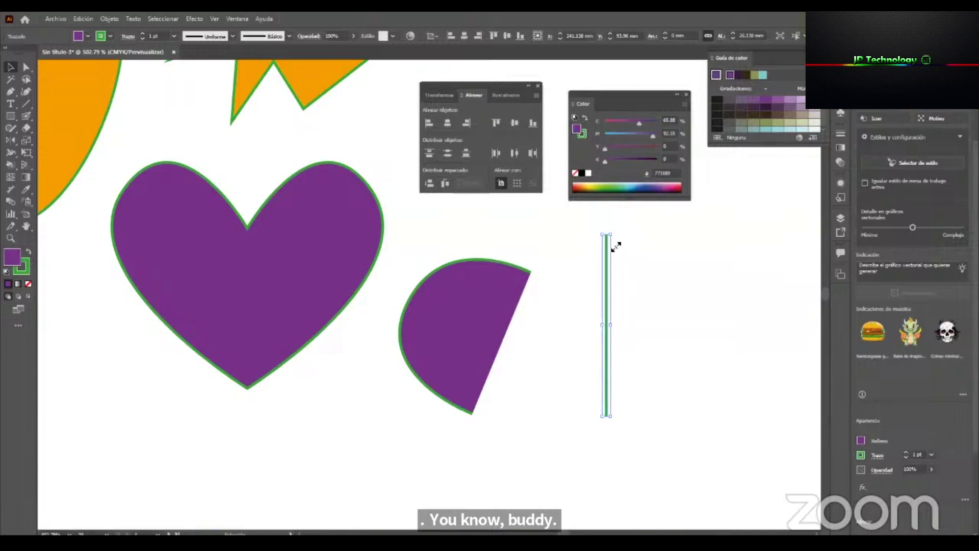
Remove the vertical line's fill and set the cyan value of its green stroke to 81%.
click(576, 173)
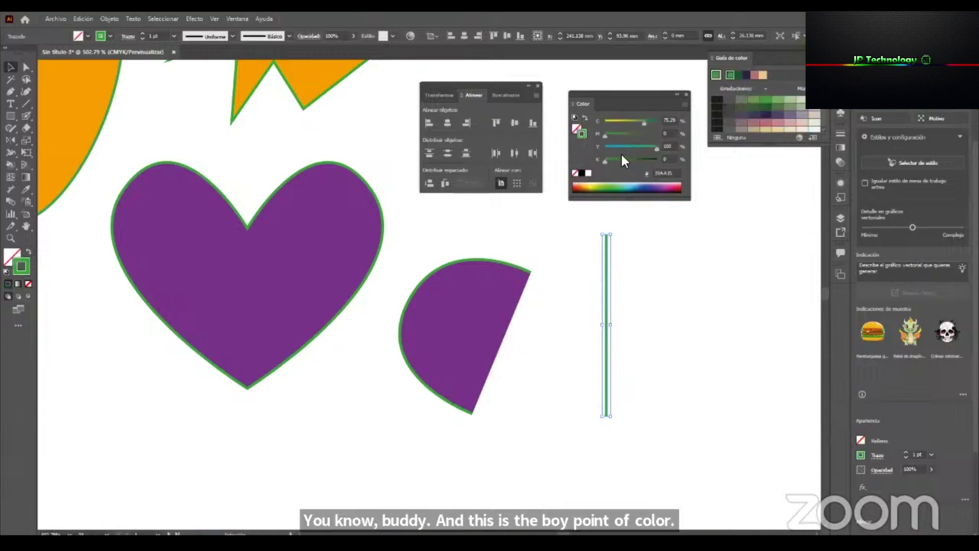
mouse_move(644, 120)
mouse_down()
mouse_move(656, 118)
mouse_move(645, 120)
mouse_up()
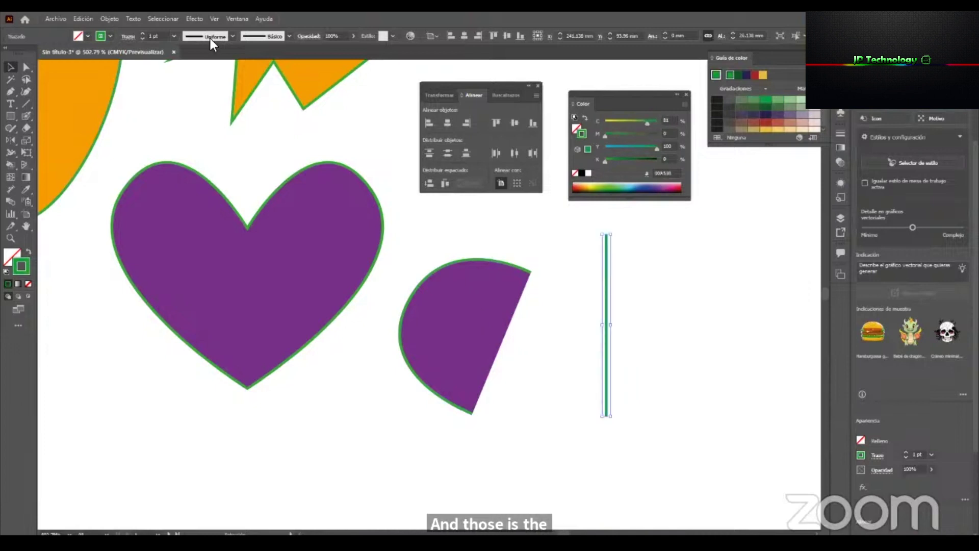
Detach the Stroke panel from the dock and float it beside the vertical line.
click(834, 131)
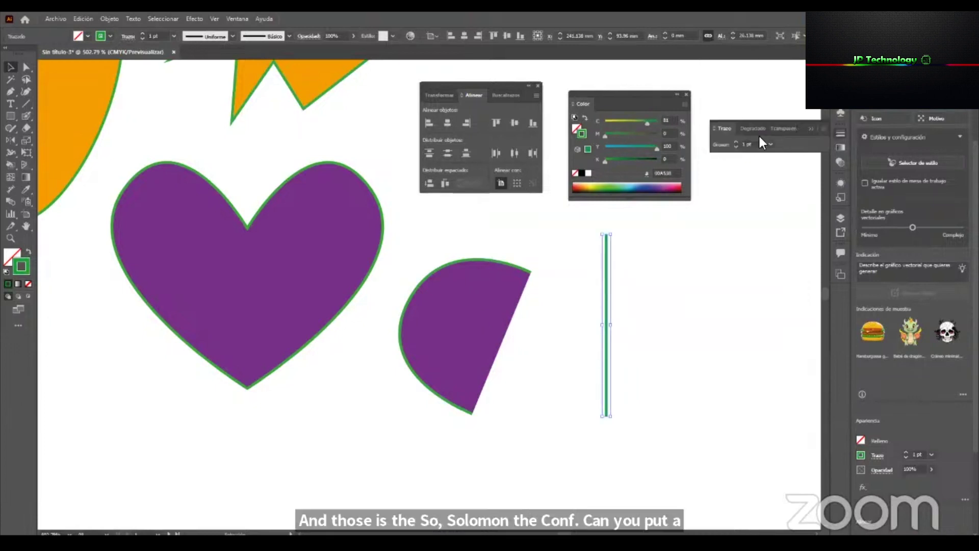
click(724, 128)
drag(724, 126, 690, 214)
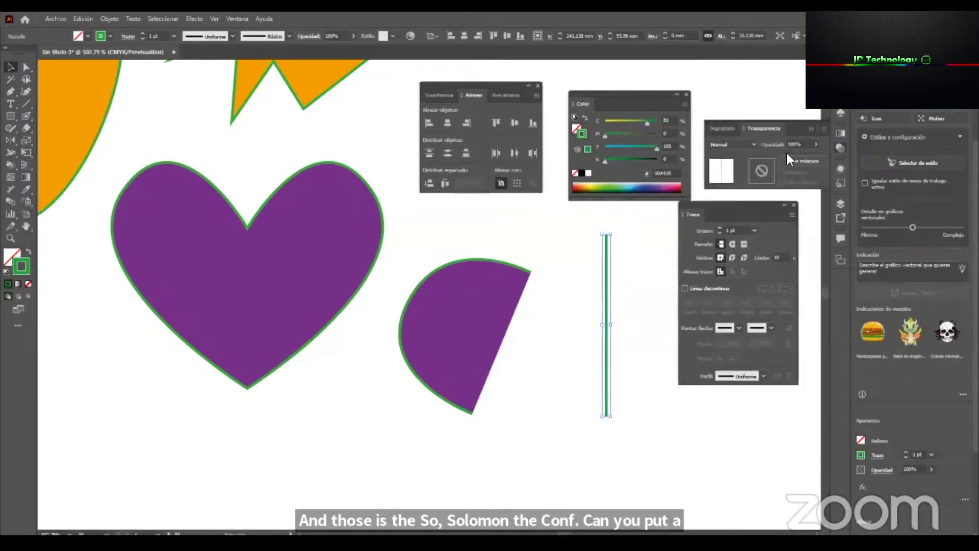
click(810, 129)
mouse_move(782, 207)
mouse_down()
mouse_move(785, 222)
mouse_move(732, 234)
mouse_up()
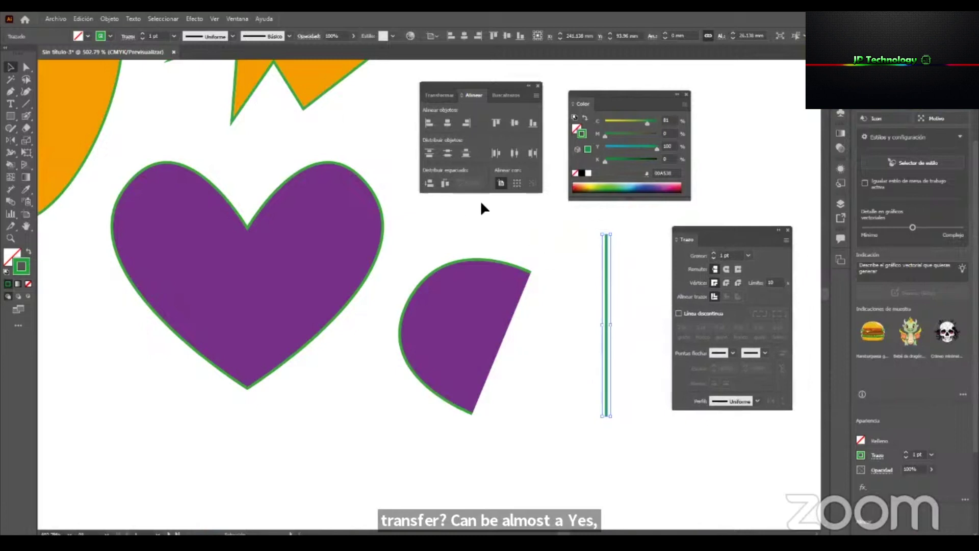
click(128, 38)
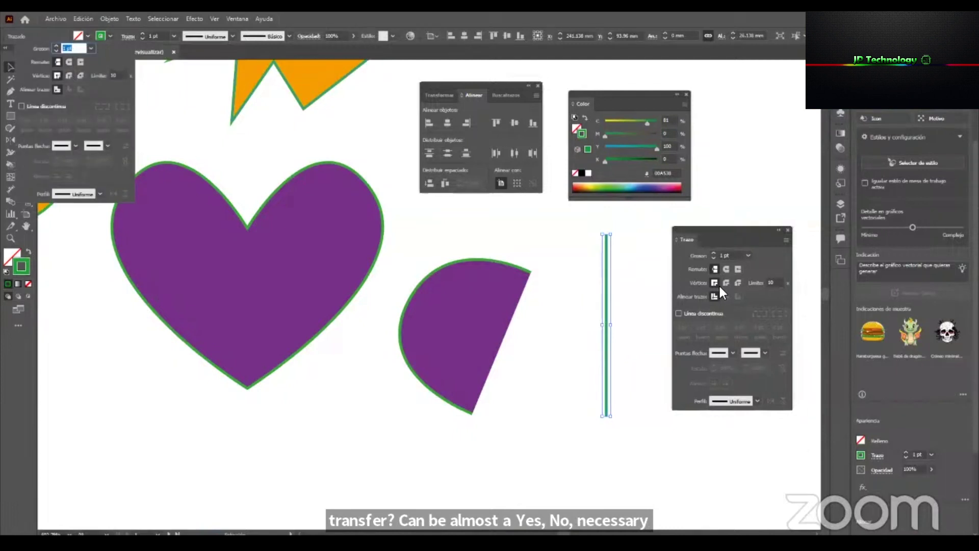
click(638, 219)
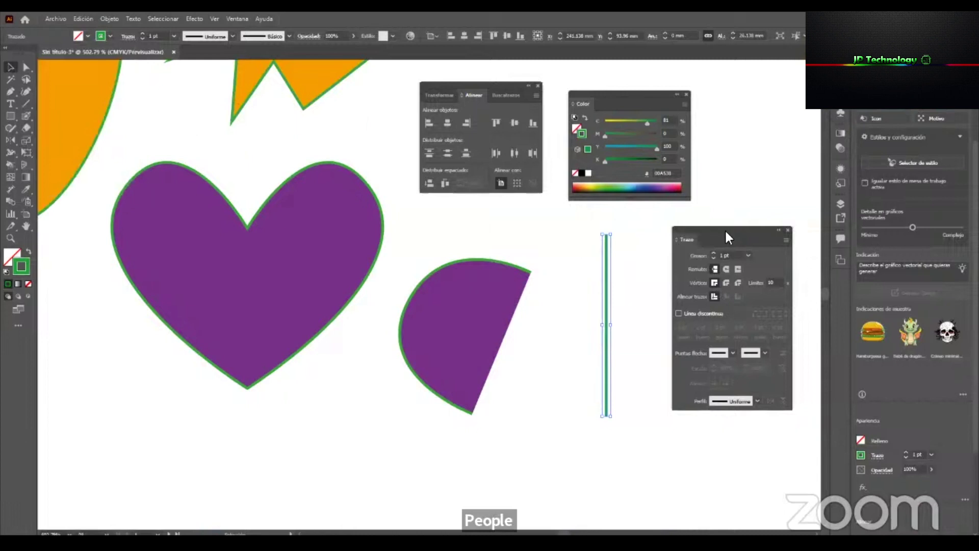
mouse_move(746, 228)
mouse_down()
mouse_move(712, 237)
mouse_move(715, 225)
mouse_move(726, 234)
mouse_move(757, 232)
mouse_up()
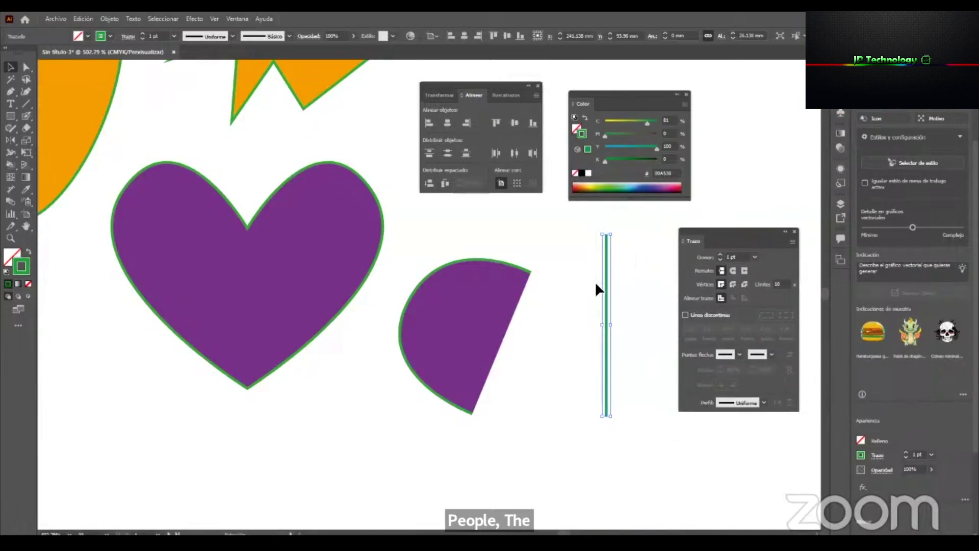
Set the vertical line's stroke weight to 3 pt.
click(755, 257)
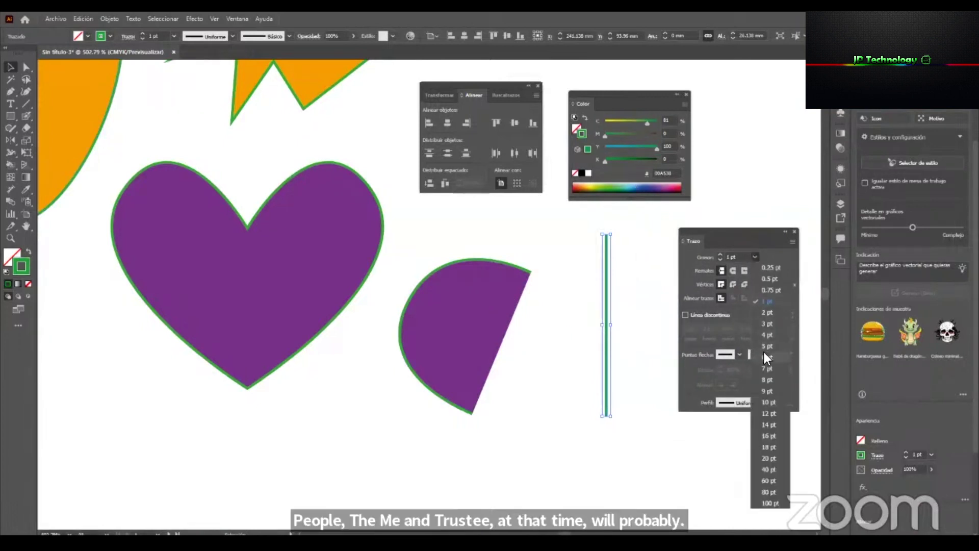
click(764, 352)
click(755, 256)
click(768, 314)
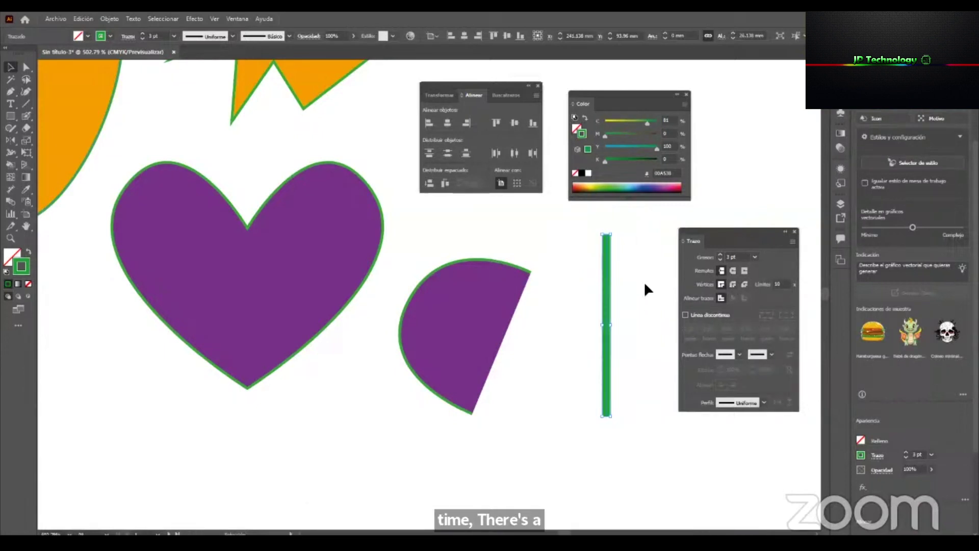
Try the round and projecting caps on the vertical line's ends, finishing with the butt cap.
ctrl+drag(630, 301, 689, 367)
drag(568, 321, 443, 398)
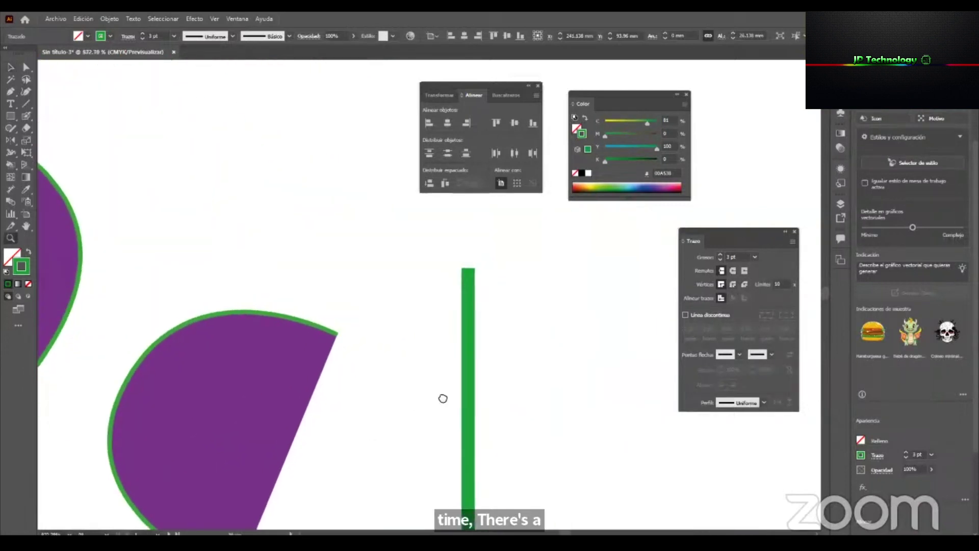
drag(483, 276, 474, 227)
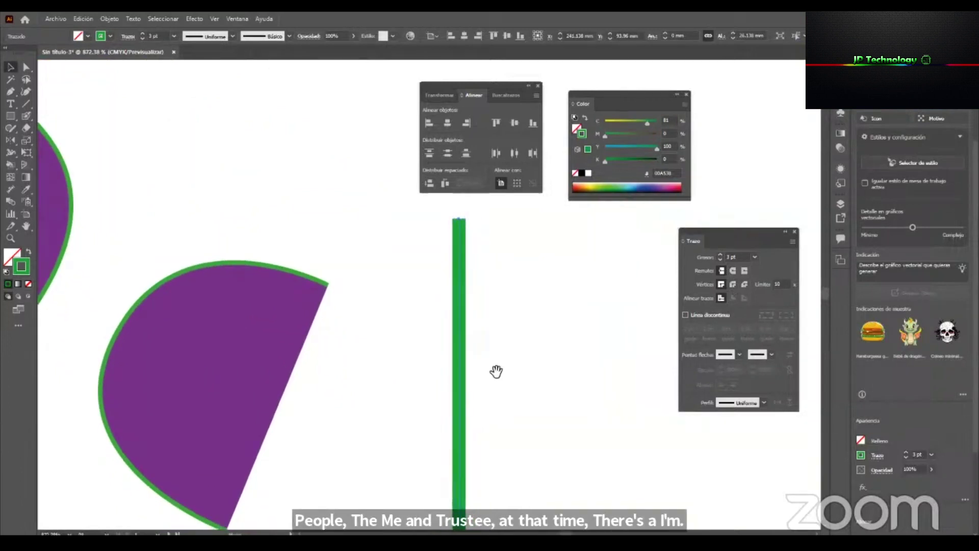
drag(496, 372, 496, 290)
scroll(505, 433, up, 3)
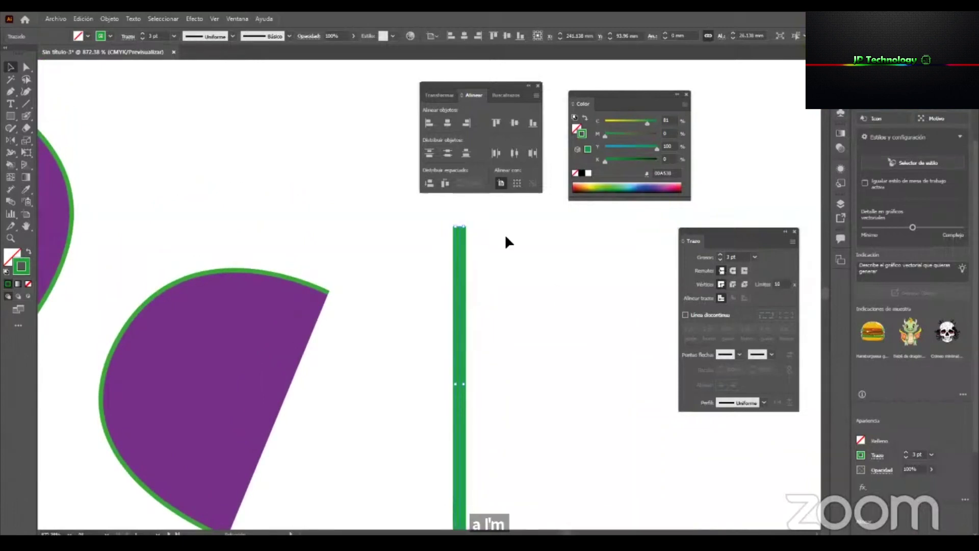
click(728, 271)
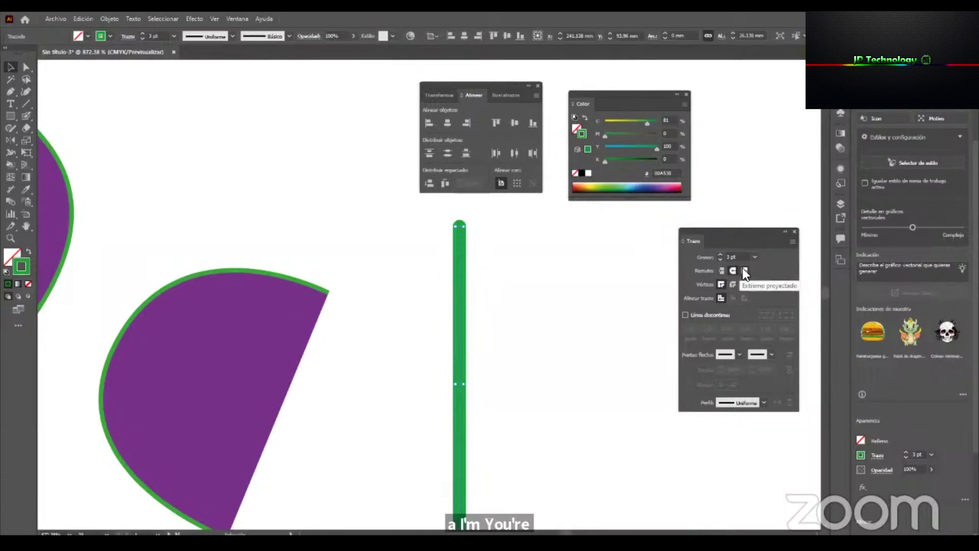
click(745, 271)
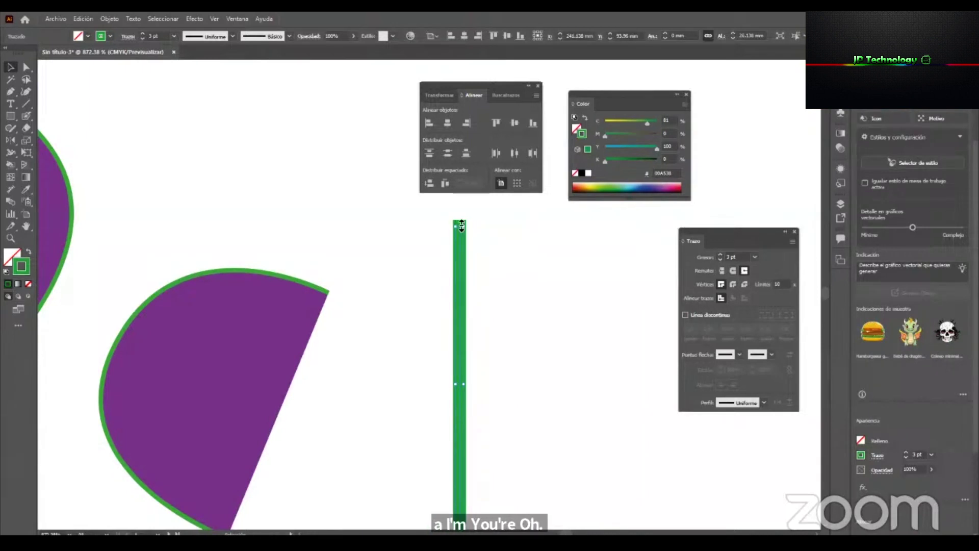
click(721, 271)
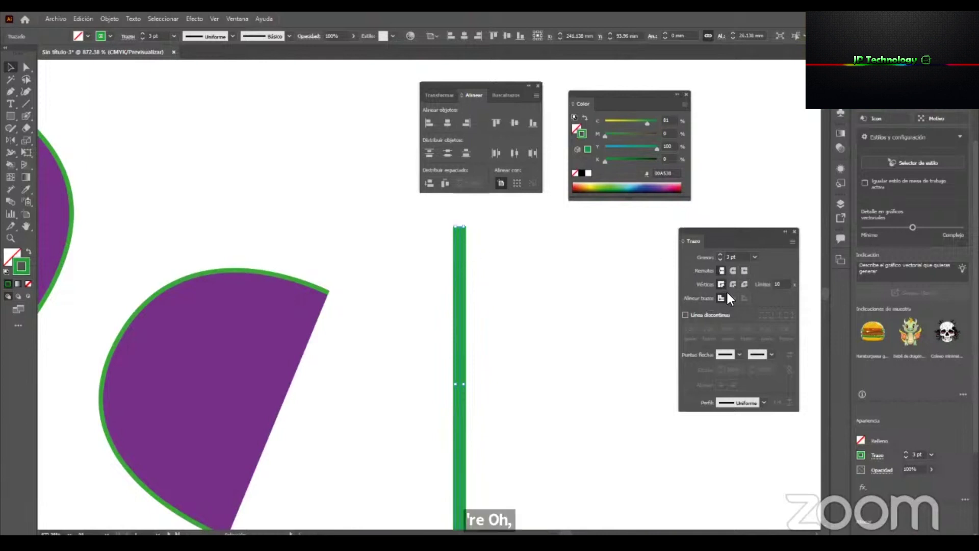
click(733, 271)
click(722, 271)
Select the purple heart and apply a round join to its stroke corners.
key(z)
drag(397, 306, 439, 337)
drag(346, 303, 418, 304)
key(v)
click(239, 257)
key(z)
click(214, 243)
key(v)
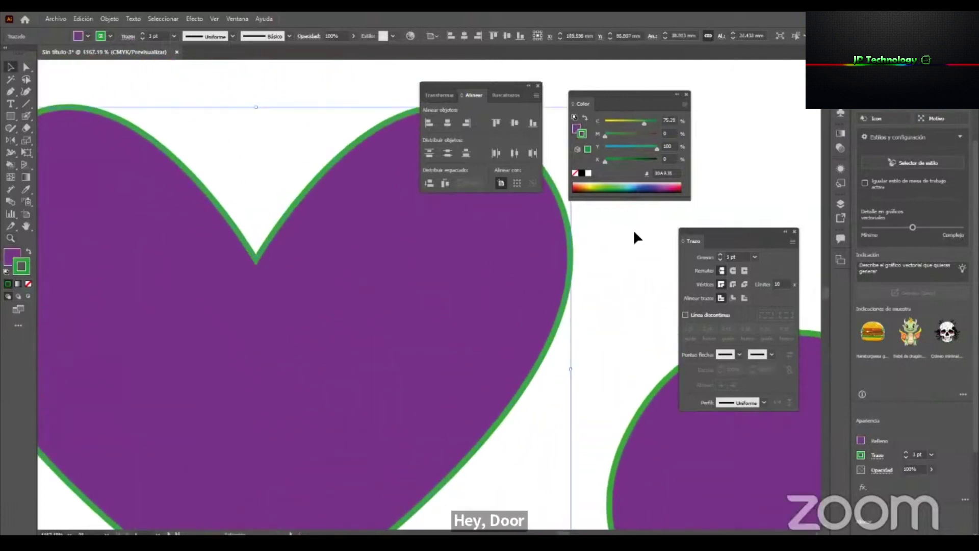
click(734, 282)
Compare the miter and round joins at the heart's upper notch, finishing with the bevel join.
key(z)
drag(280, 265, 492, 311)
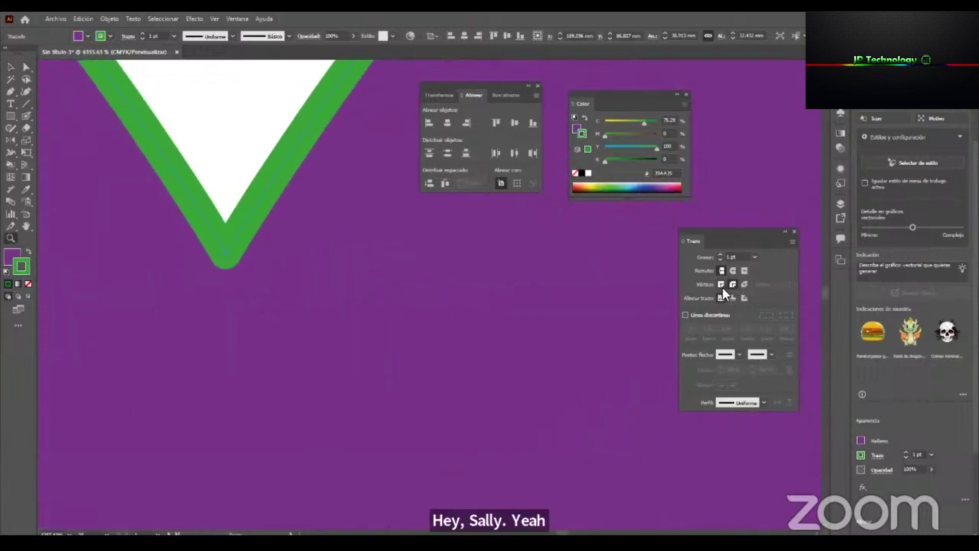
click(723, 288)
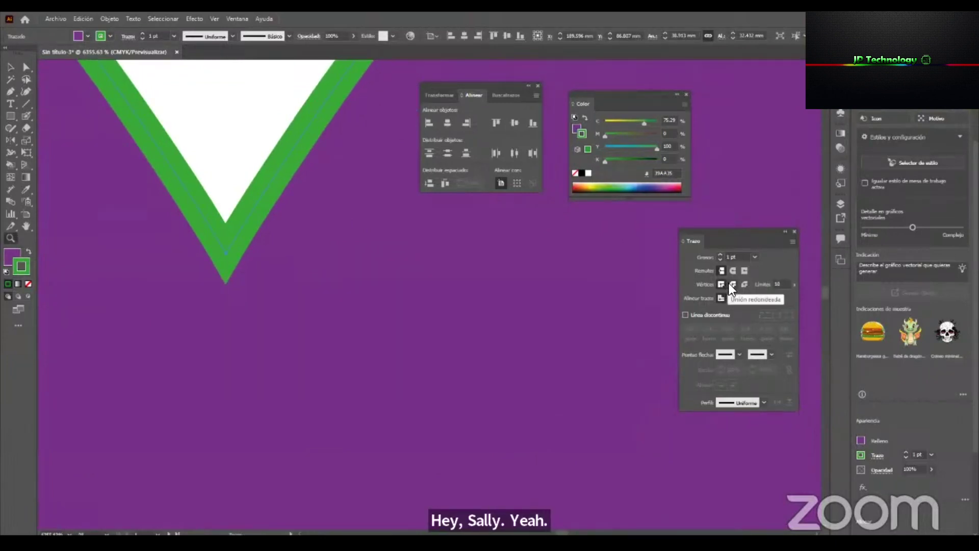
click(732, 284)
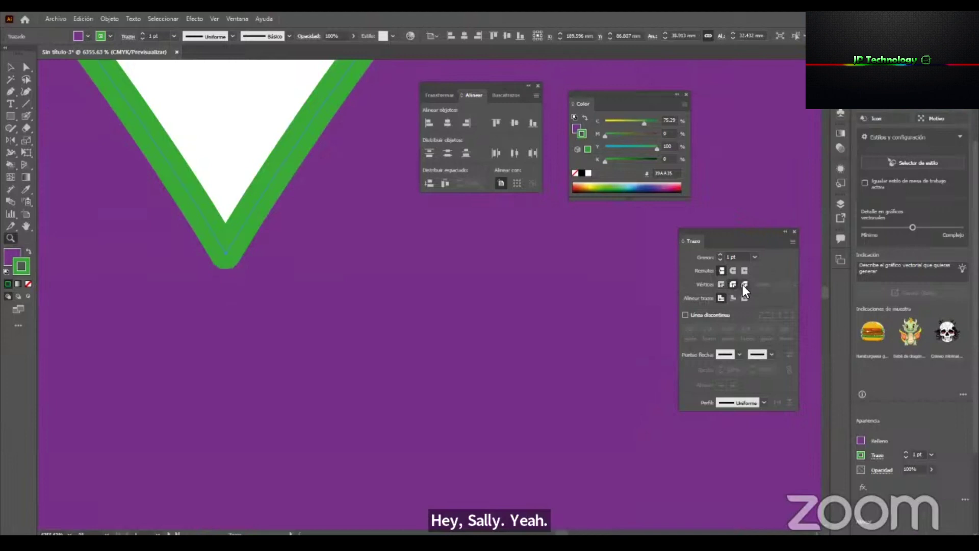
click(744, 285)
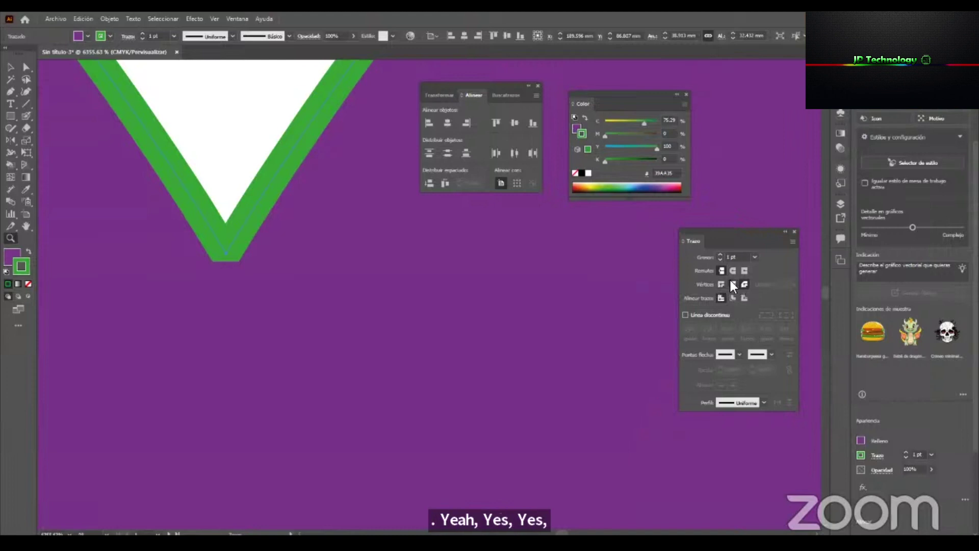
Select the orange lightning bolt and apply a round join to its stroke corners.
drag(508, 284, 182, 445)
scroll(401, 409, down, 3)
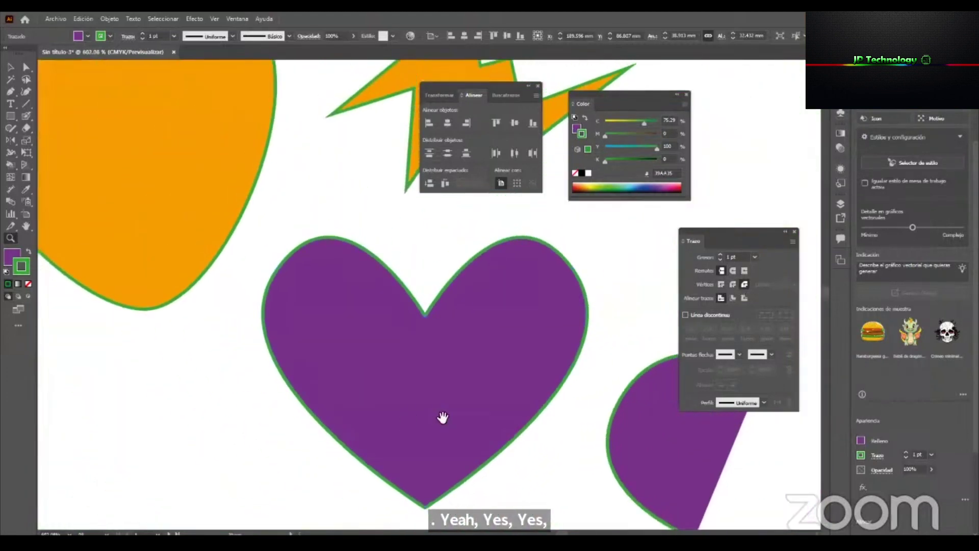
drag(442, 418, 385, 423)
scroll(428, 352, down, 1)
drag(433, 299, 405, 504)
drag(431, 343, 592, 352)
key(v)
click(473, 333)
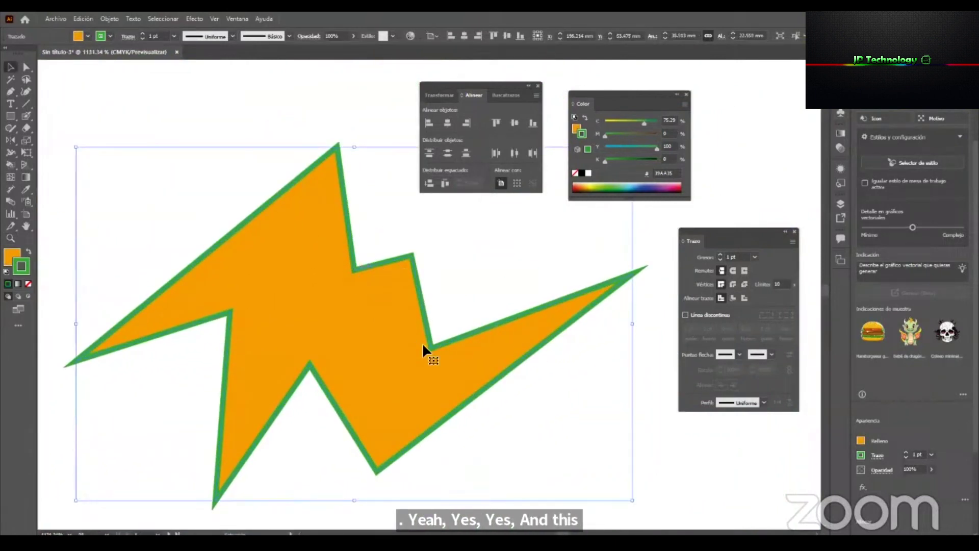
click(736, 284)
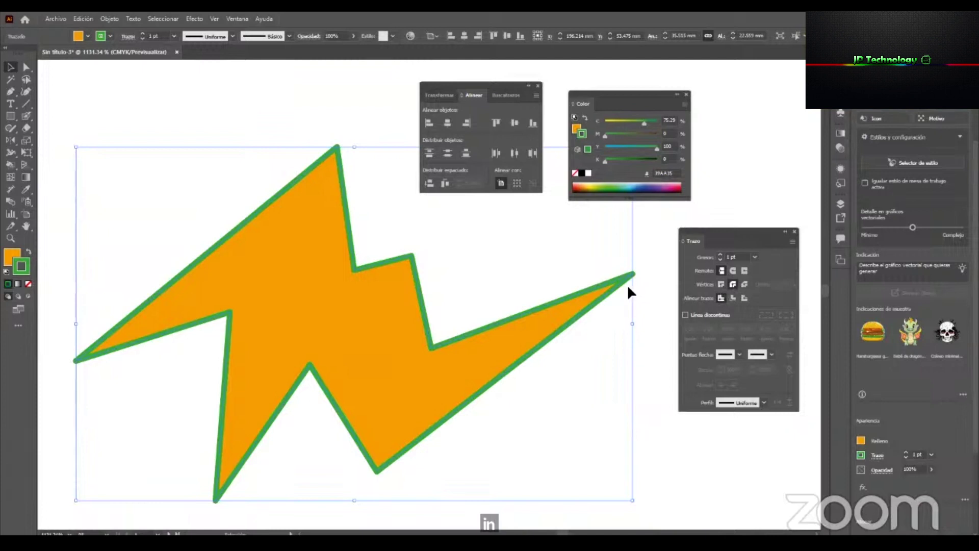
key(space)
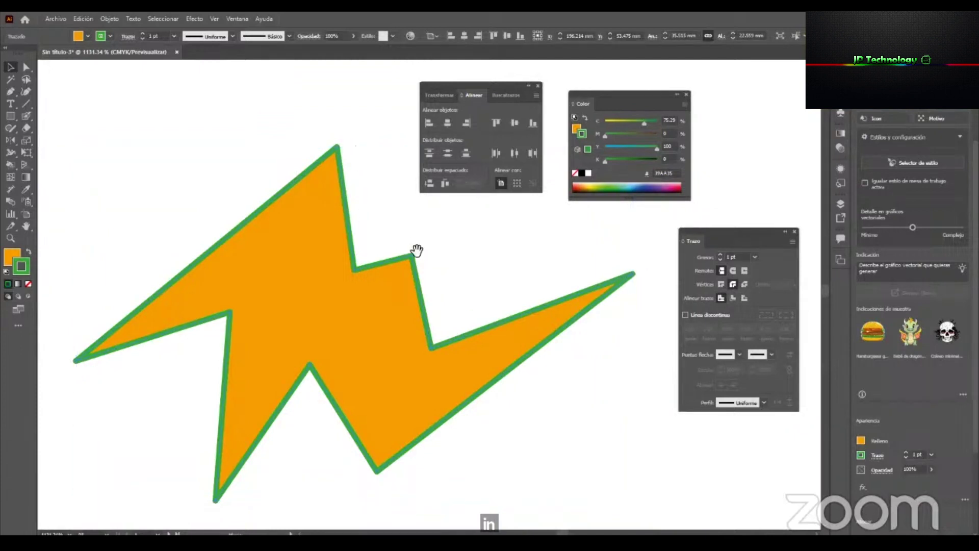
drag(429, 248, 460, 242)
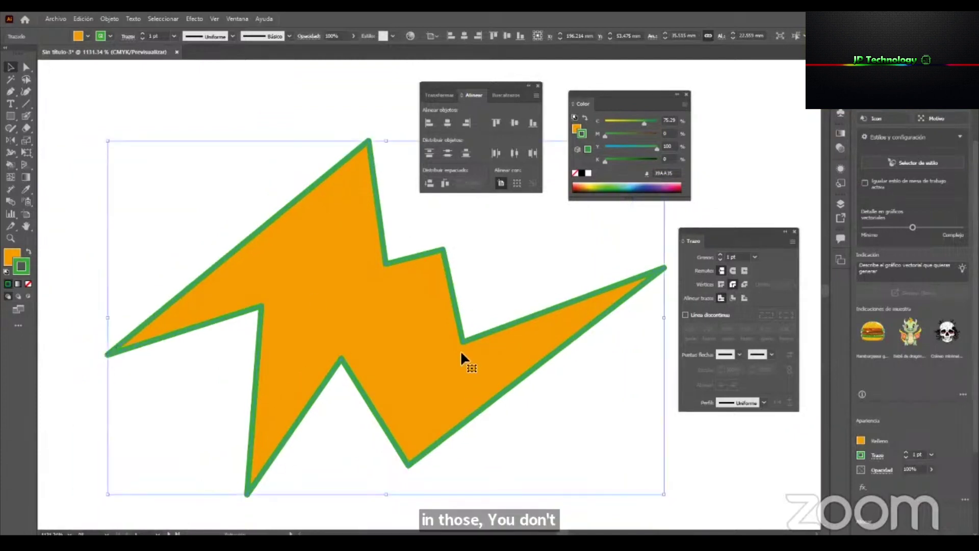
key(space)
drag(422, 319, 402, 366)
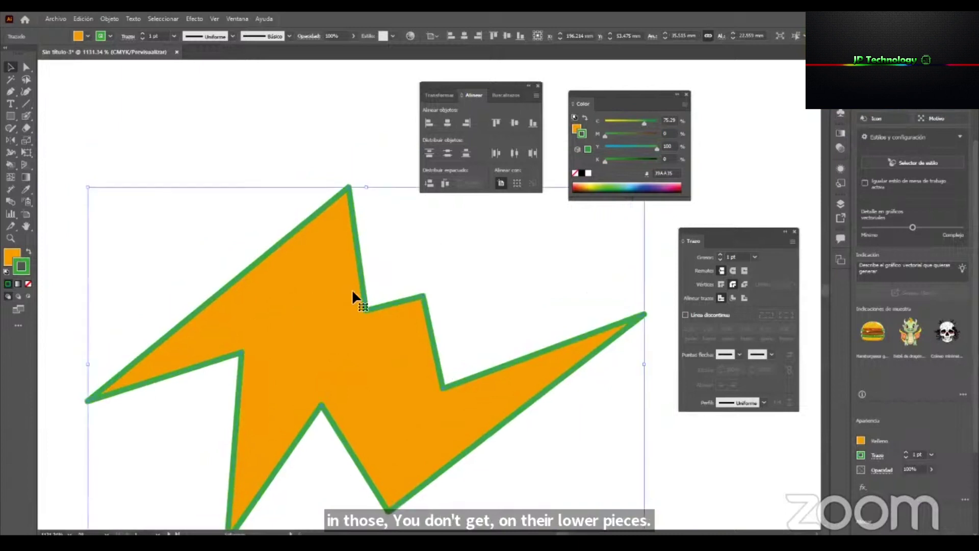
Select the vertical green line and give its ends a round cap.
key(ctrl+space)
drag(434, 344, 278, 411)
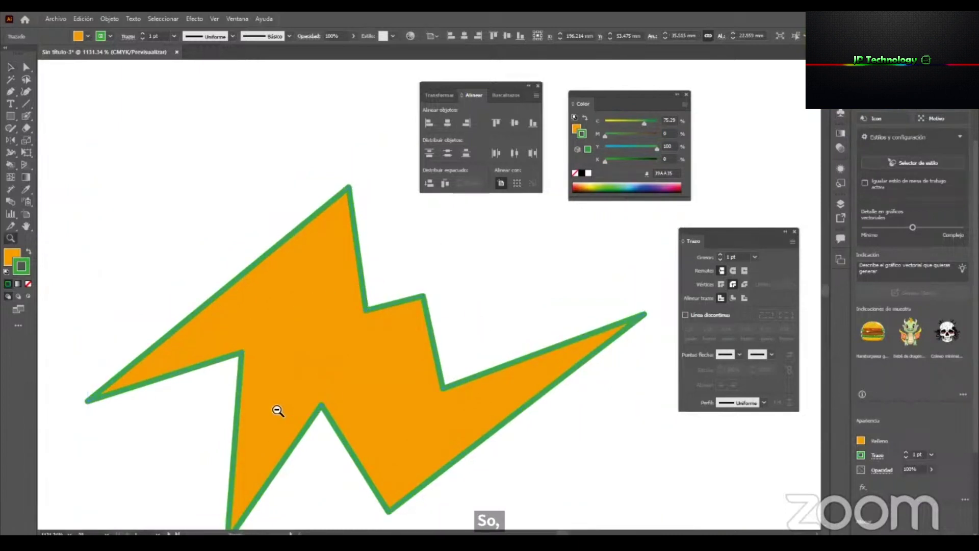
key(space)
drag(515, 459, 342, 289)
drag(459, 314, 490, 375)
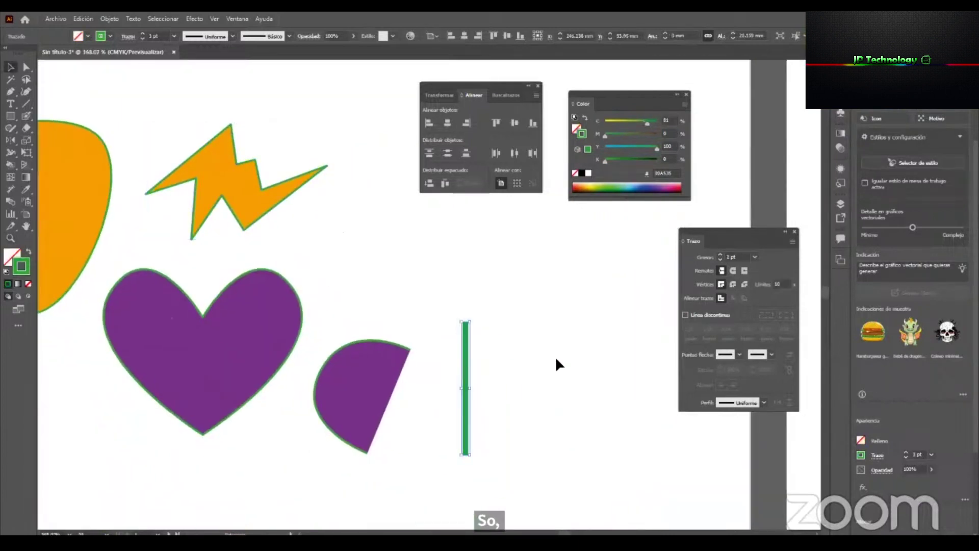
click(730, 271)
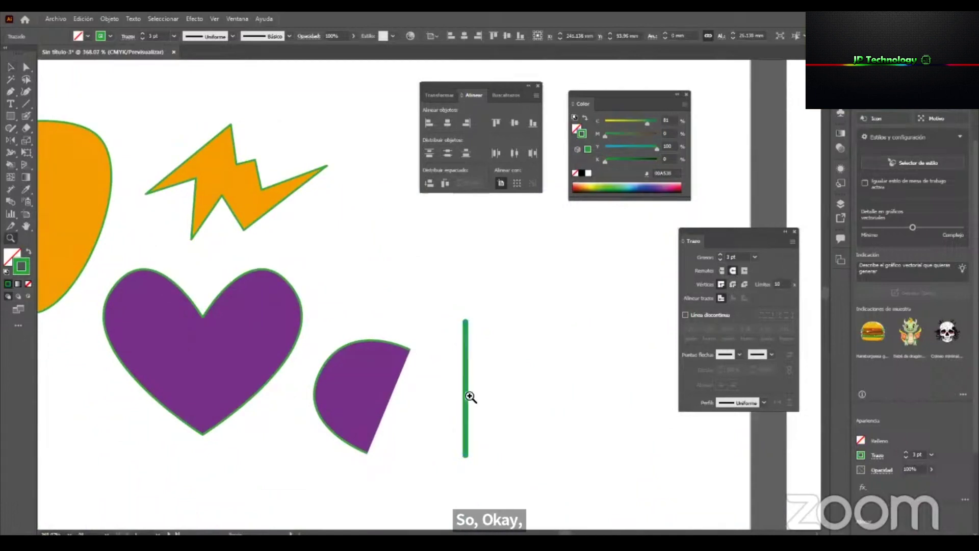
key(ctrl+space)
drag(482, 398, 560, 414)
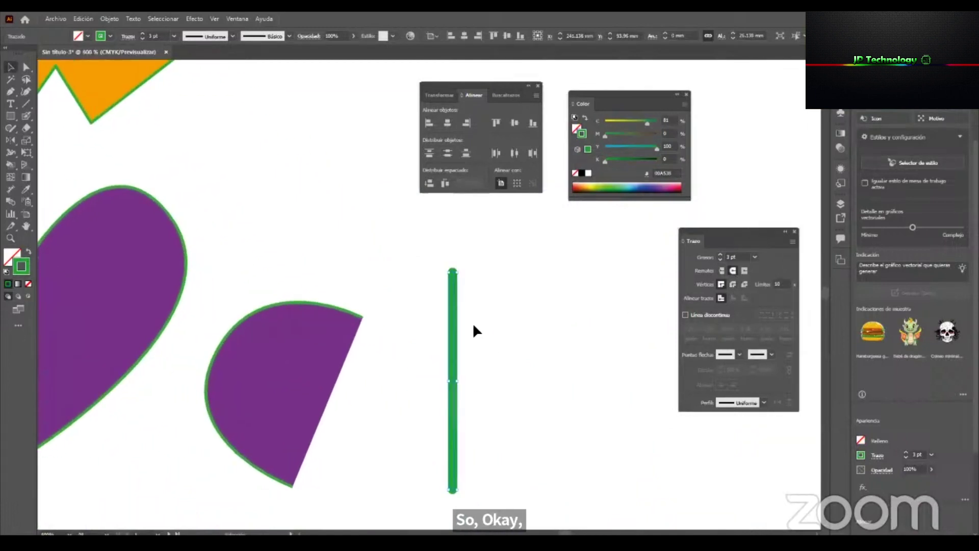
click(733, 270)
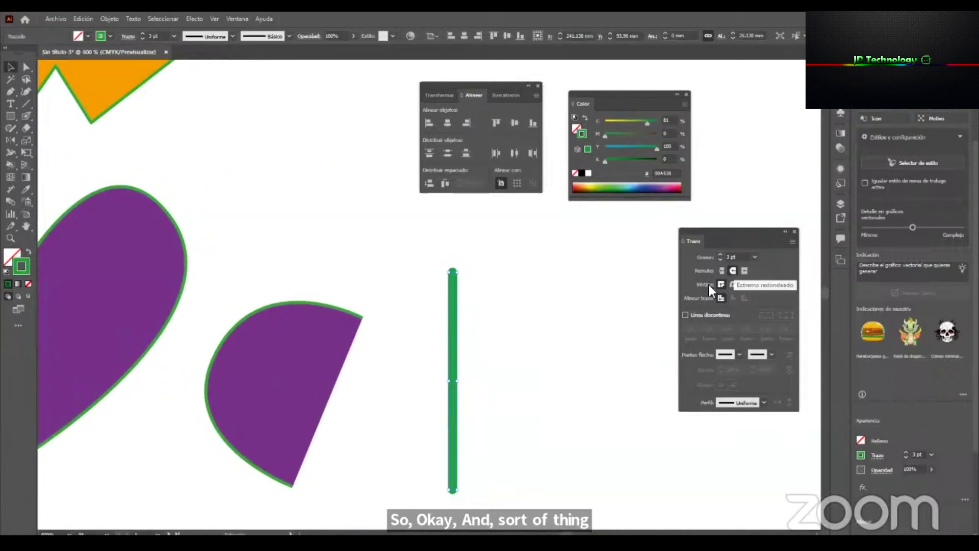
Rearrange the shapes: the purple half shape above the orange shapes, the vertical line over the yellow L-shape, and the heart slightly down and left.
click(474, 324)
drag(325, 295, 145, 408)
drag(358, 300, 171, 354)
drag(422, 347, 165, 150)
drag(366, 314, 322, 356)
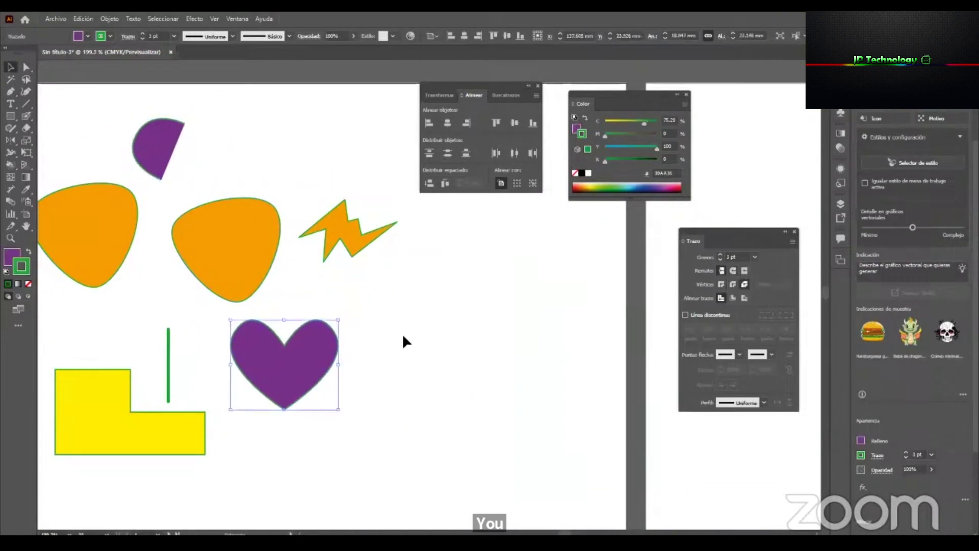
click(439, 346)
Activate the Pen tool and move the floating Color and Align panels next to the Stroke panel, clearing the artboard's empty area.
key(z)
drag(481, 349, 435, 320)
key(p)
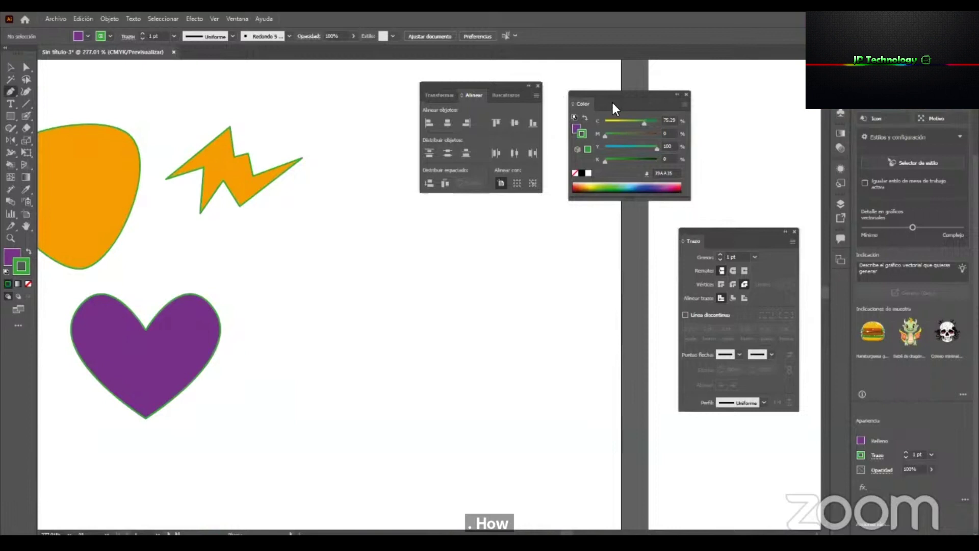
drag(622, 98, 720, 81)
mouse_move(492, 86)
mouse_down()
mouse_move(623, 90)
mouse_move(764, 177)
mouse_move(758, 198)
mouse_up()
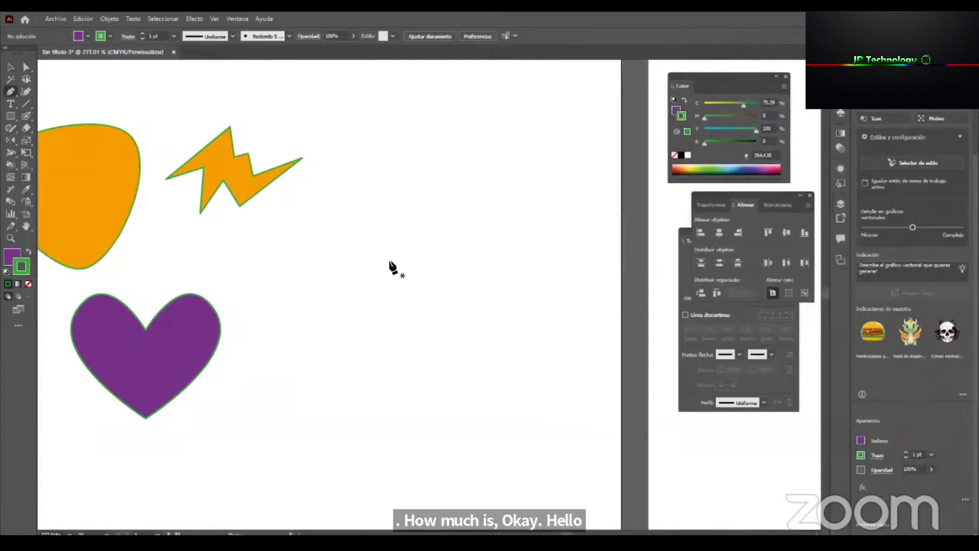
Draw an open half-butterfly outline of straight segments with the Pen tool on the empty area beside the lightning bolt.
click(380, 223)
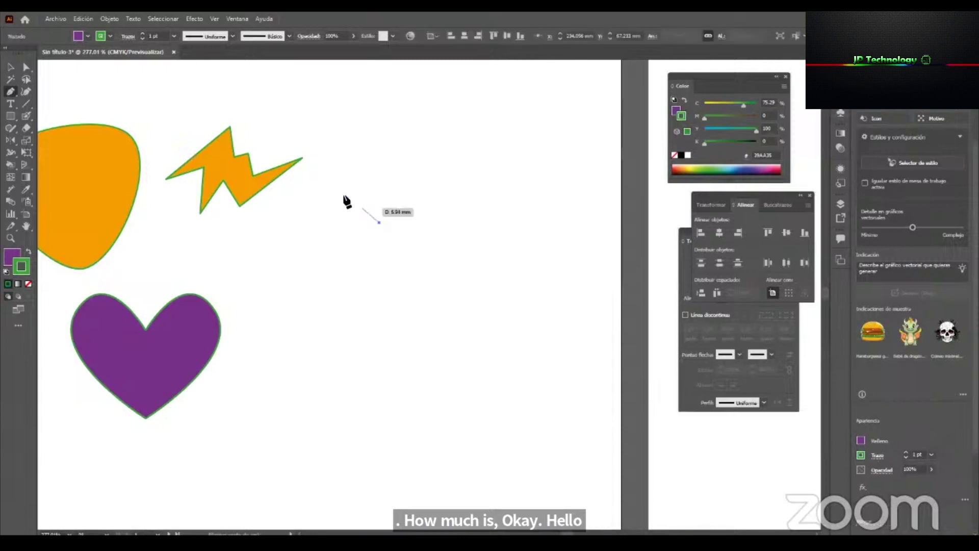
key(ctrl+z)
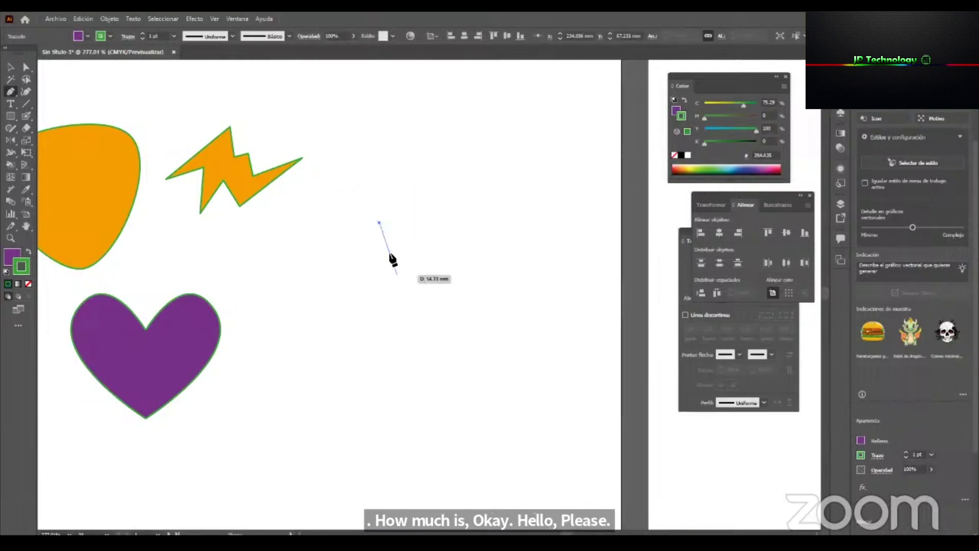
click(348, 184)
click(302, 204)
click(315, 237)
click(358, 257)
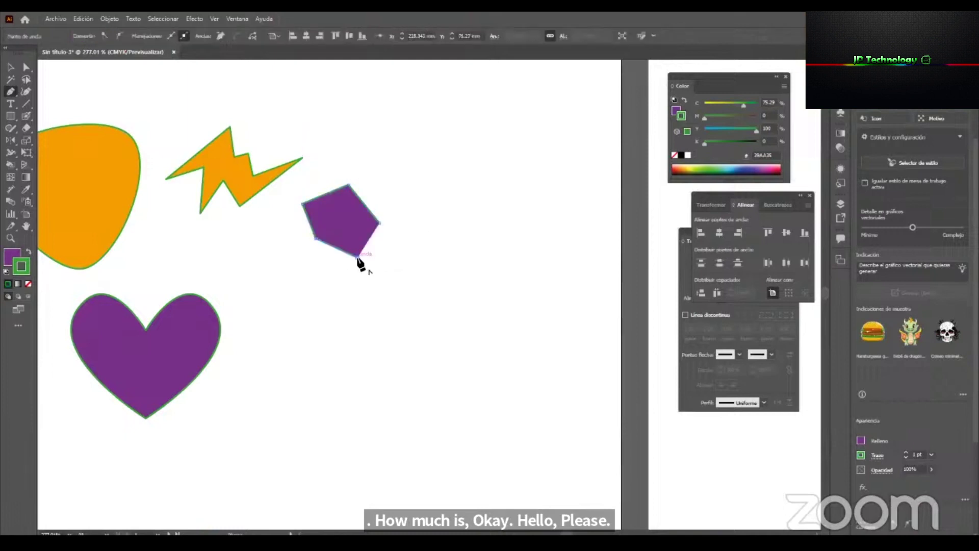
click(317, 280)
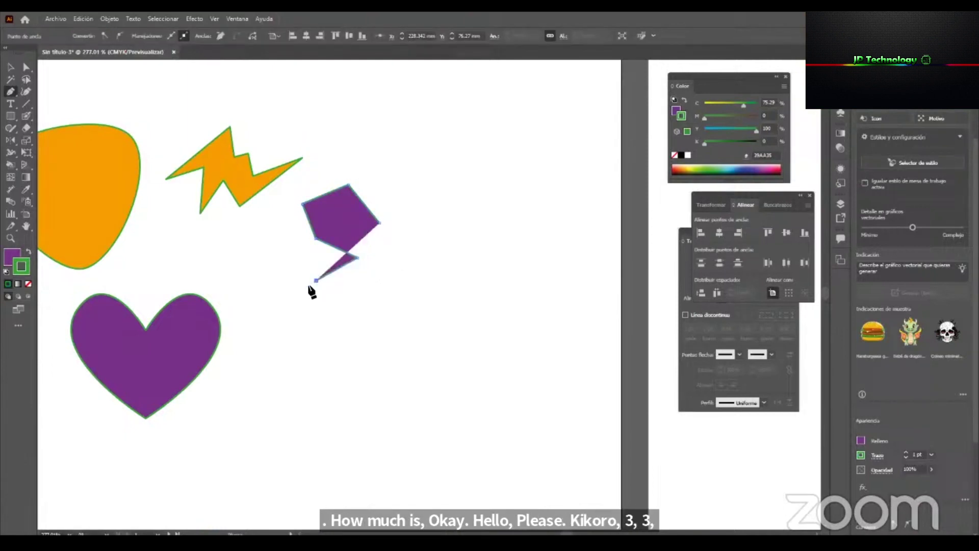
click(309, 313)
click(357, 324)
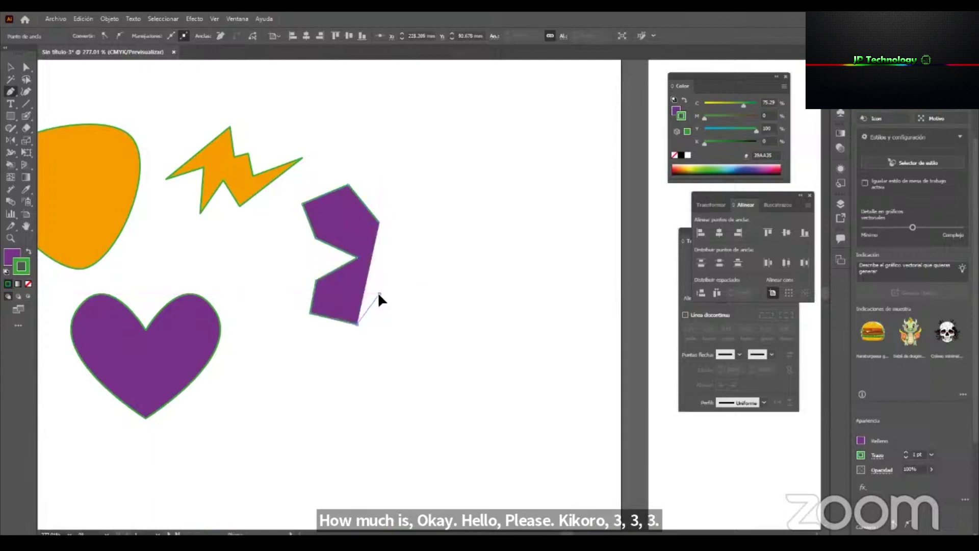
click(380, 294)
ctrl+click(394, 236)
Move the half-butterfly's lower end anchor and align both end anchors to their right edge, moving the Align panel nearby.
key(a)
drag(406, 189, 375, 316)
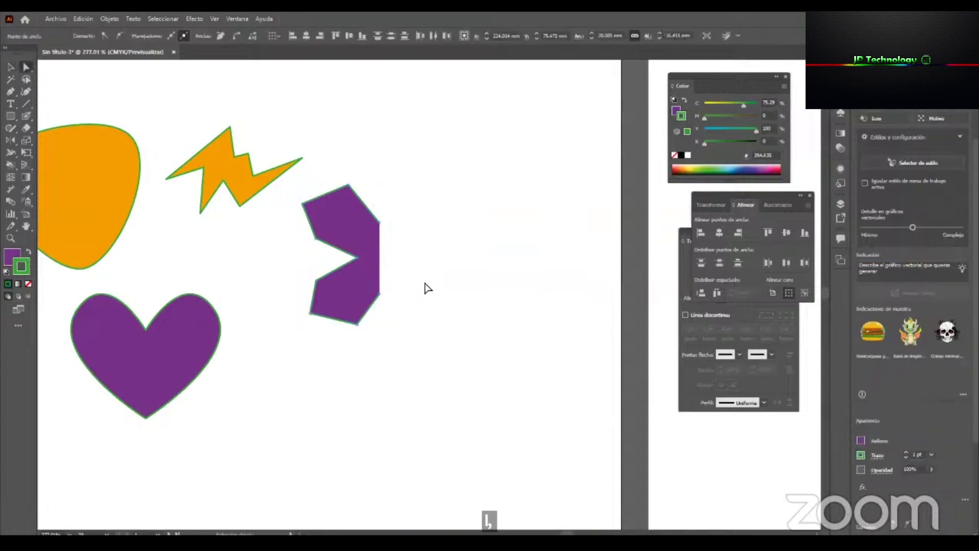
drag(720, 195, 522, 141)
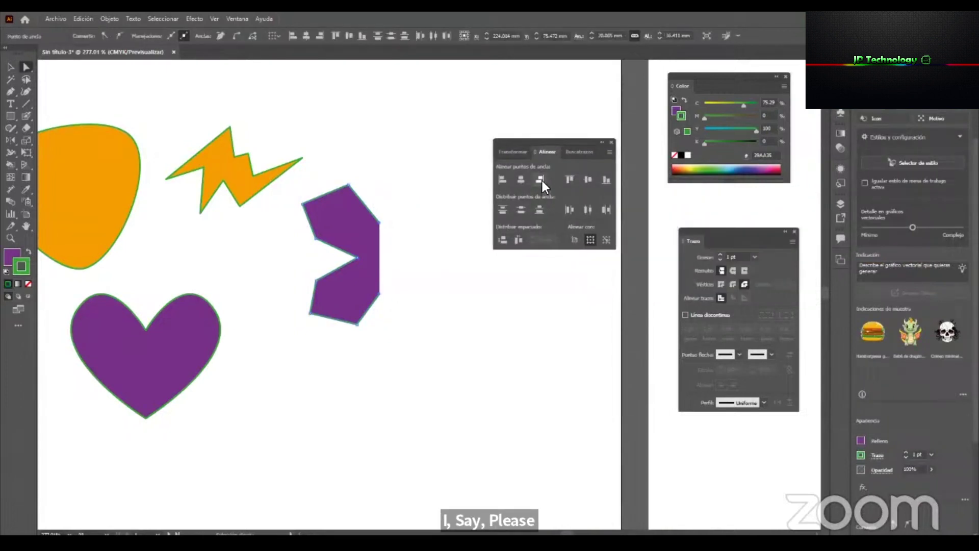
drag(380, 294, 360, 301)
shift+click(380, 223)
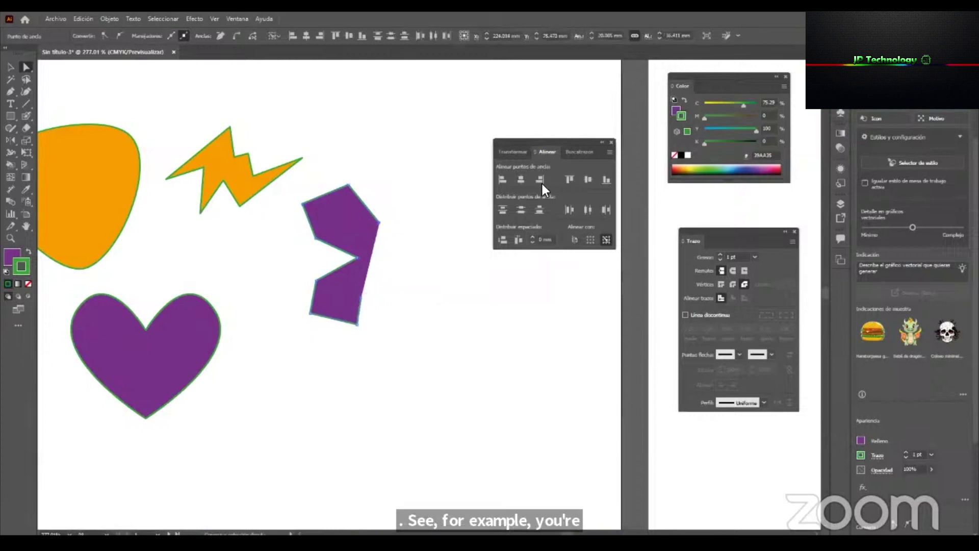
click(541, 180)
click(431, 278)
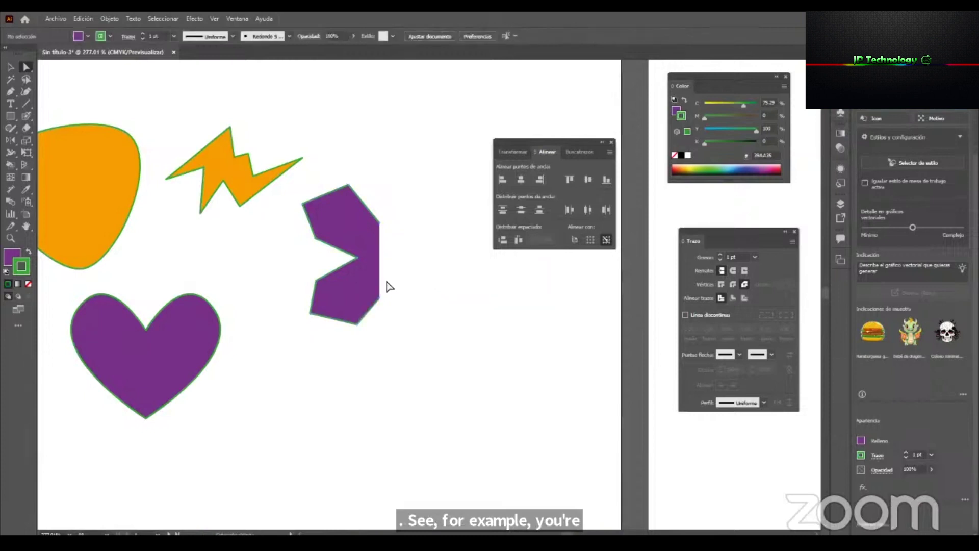
Convert the half-butterfly's outer corner anchors to smooth points while keeping the central notch and the two open ends sharp.
key(v)
click(354, 207)
key(a)
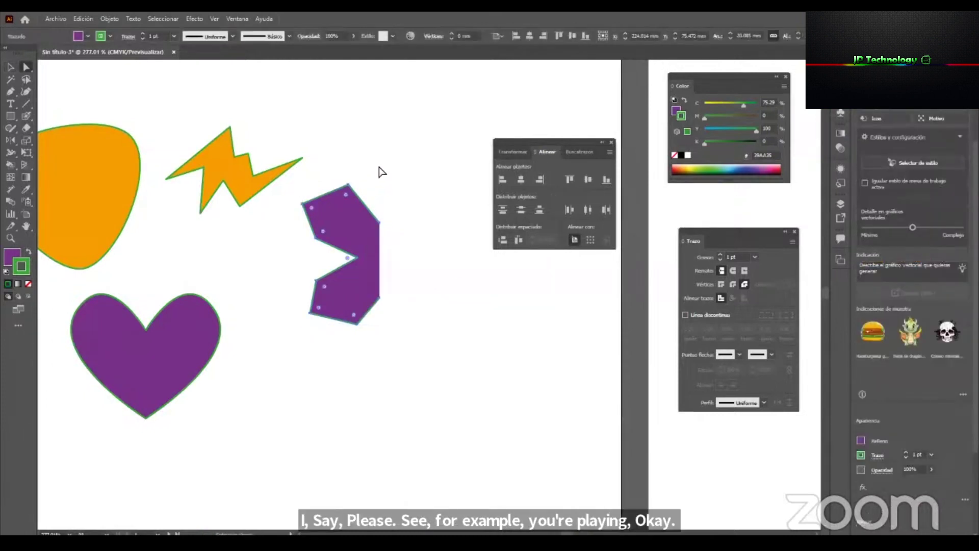
drag(324, 255, 306, 271)
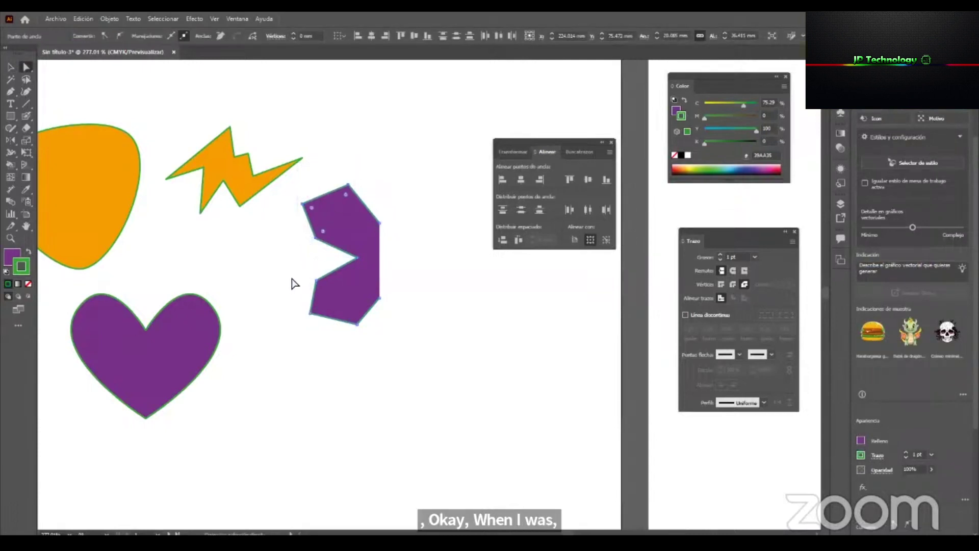
drag(322, 325, 360, 332)
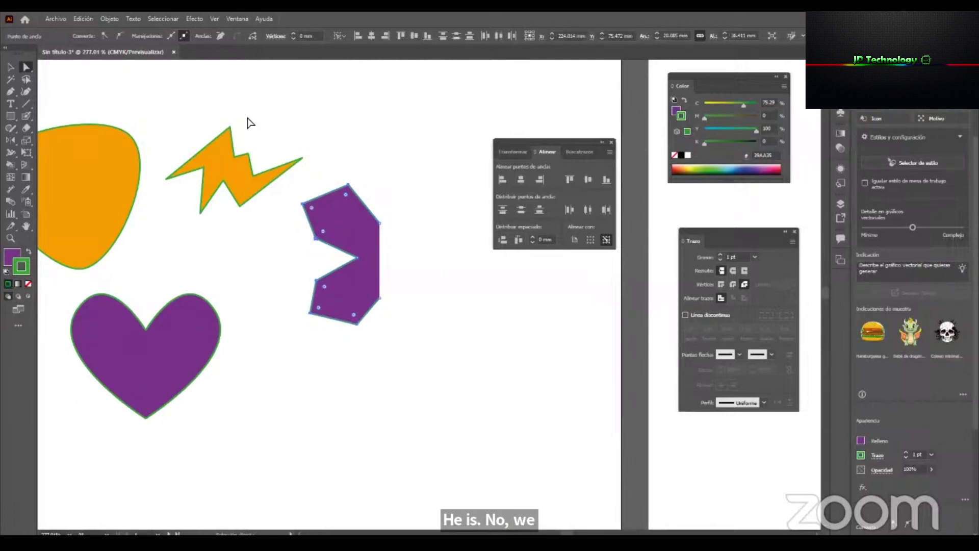
click(122, 36)
click(406, 332)
Reshape the upper wing into a rounder lobe by lengthening the top anchor's handles and adjusting the outer side's handles.
key(ctrl+space)
drag(369, 210, 466, 239)
click(314, 162)
click(332, 165)
click(326, 162)
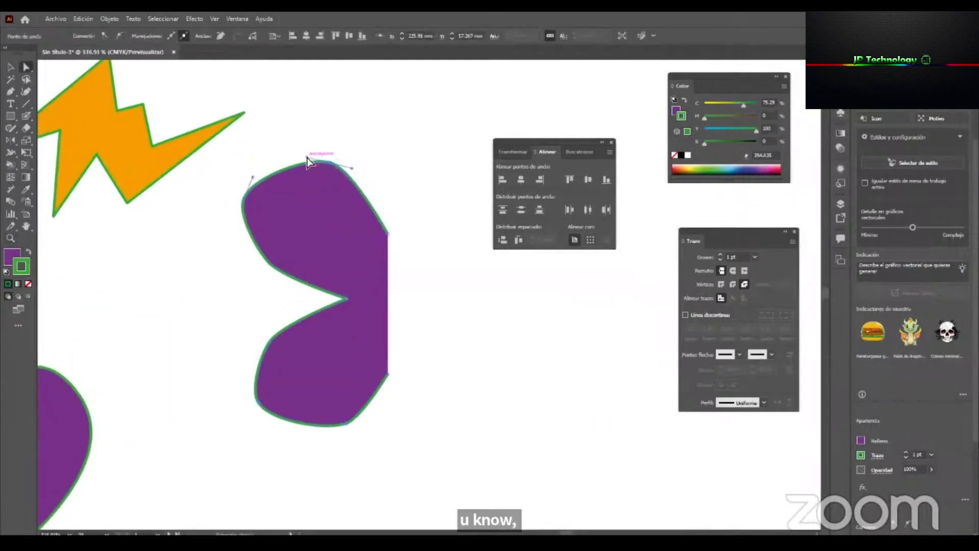
drag(307, 158, 285, 149)
drag(351, 168, 372, 176)
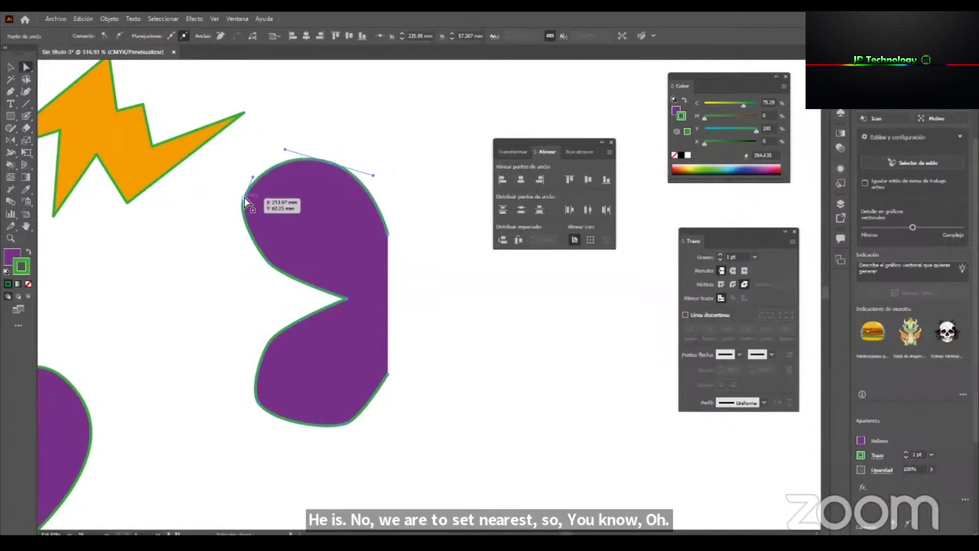
drag(243, 197, 257, 254)
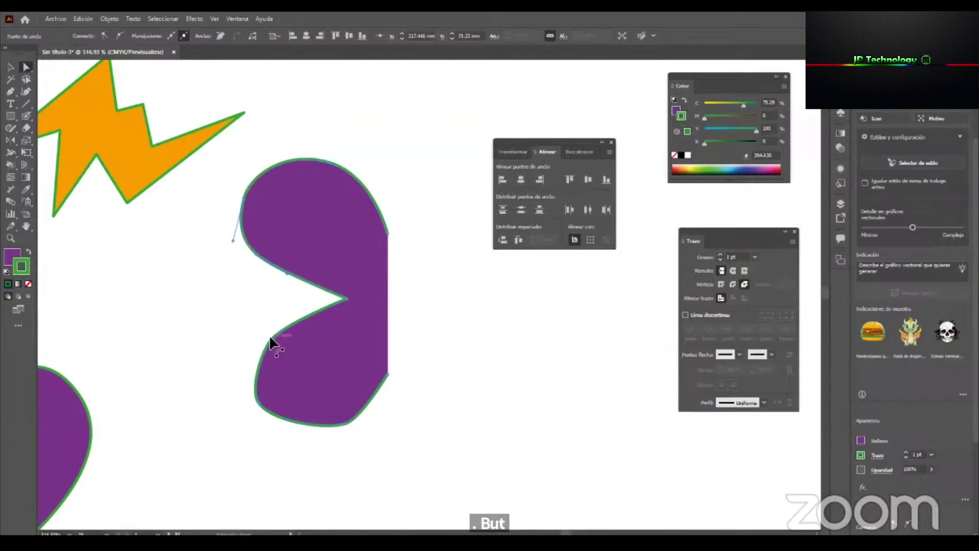
Round the lower wing by adjusting the direction handles of its inner, outer and bottom anchors.
click(259, 352)
drag(259, 355, 252, 361)
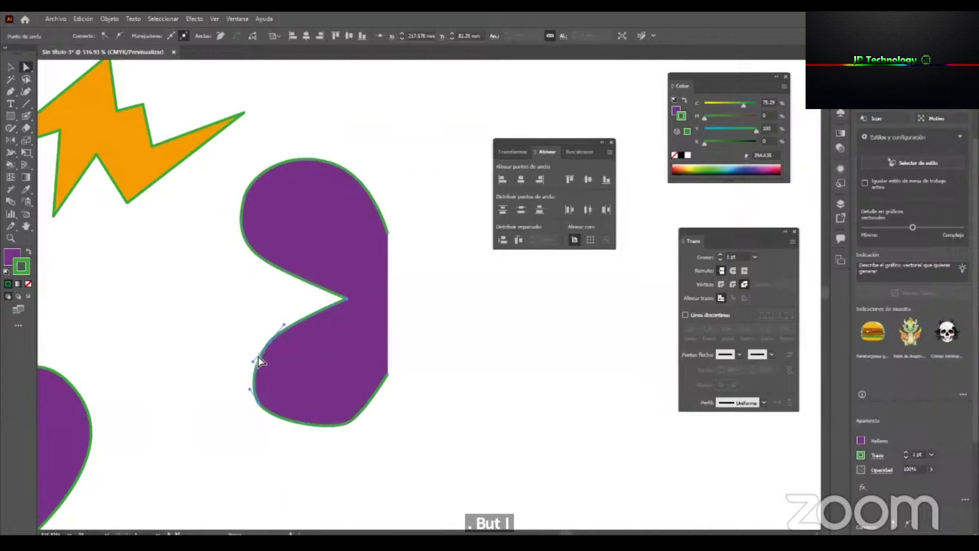
drag(283, 324, 292, 316)
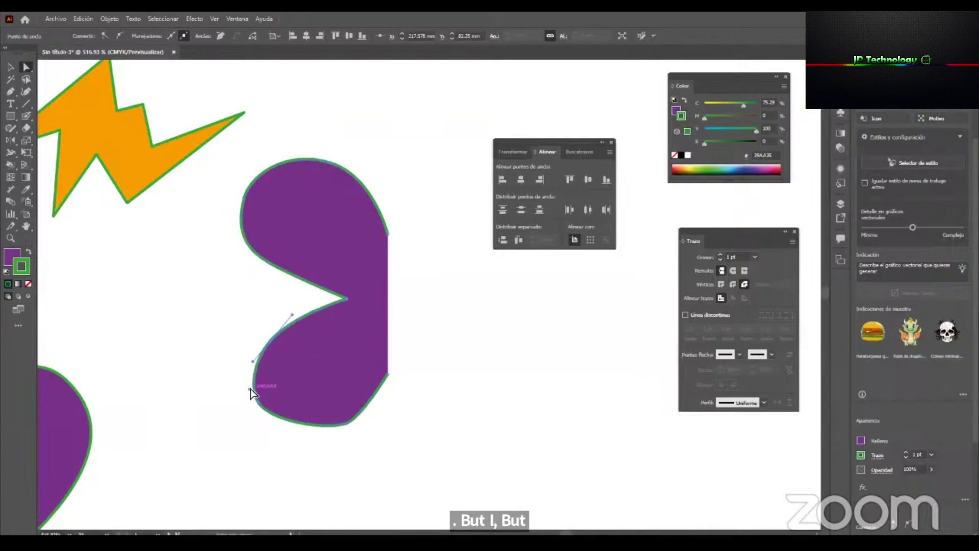
click(259, 403)
drag(269, 419, 323, 440)
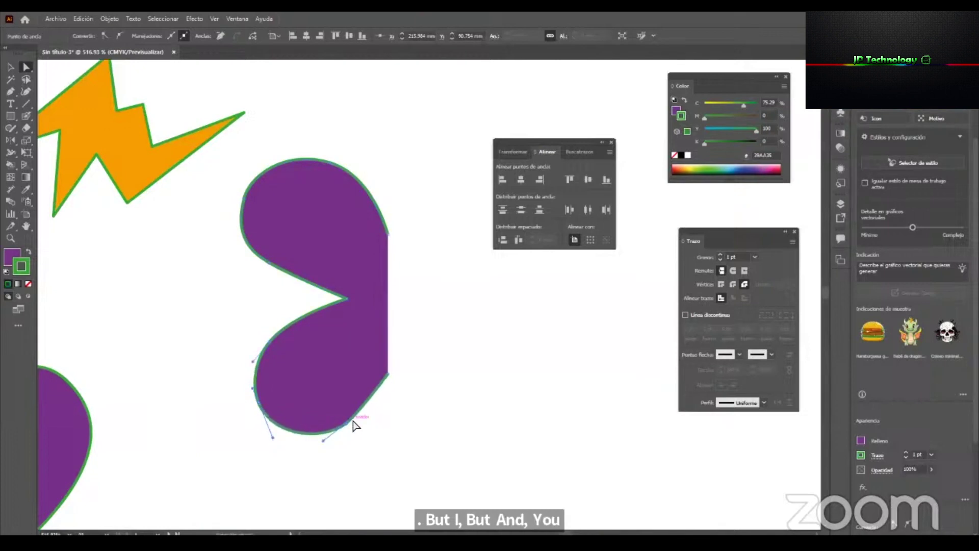
click(349, 426)
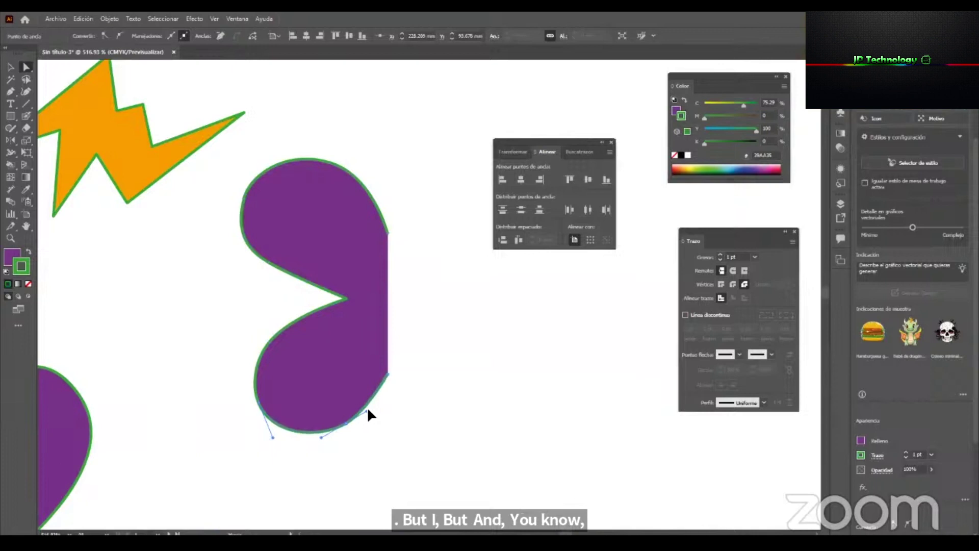
drag(370, 406, 373, 405)
Draw a second, smaller open half-butterfly with many closely spaced straight-segment anchors beside the first one using the Pen tool.
key(z)
drag(382, 354, 352, 357)
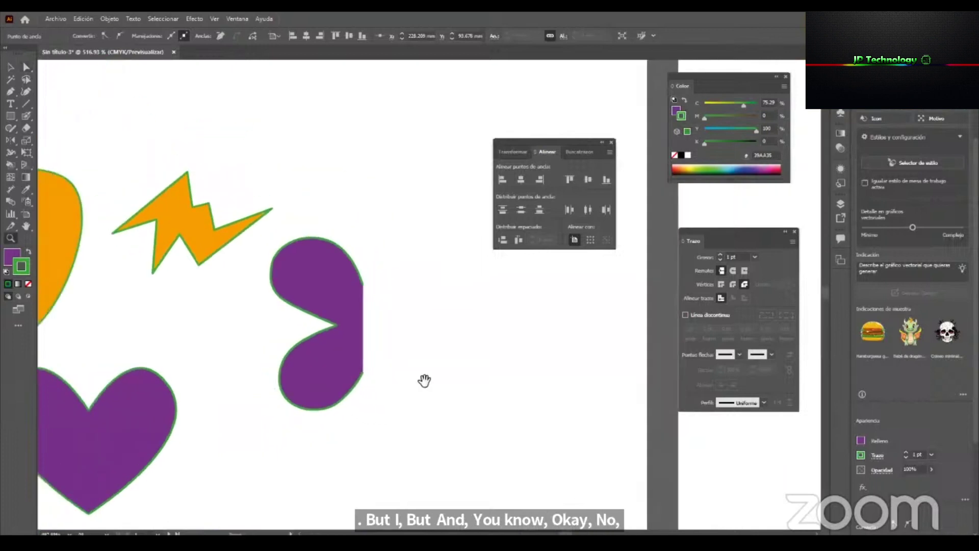
drag(424, 380, 336, 347)
key(a)
click(413, 300)
key(p)
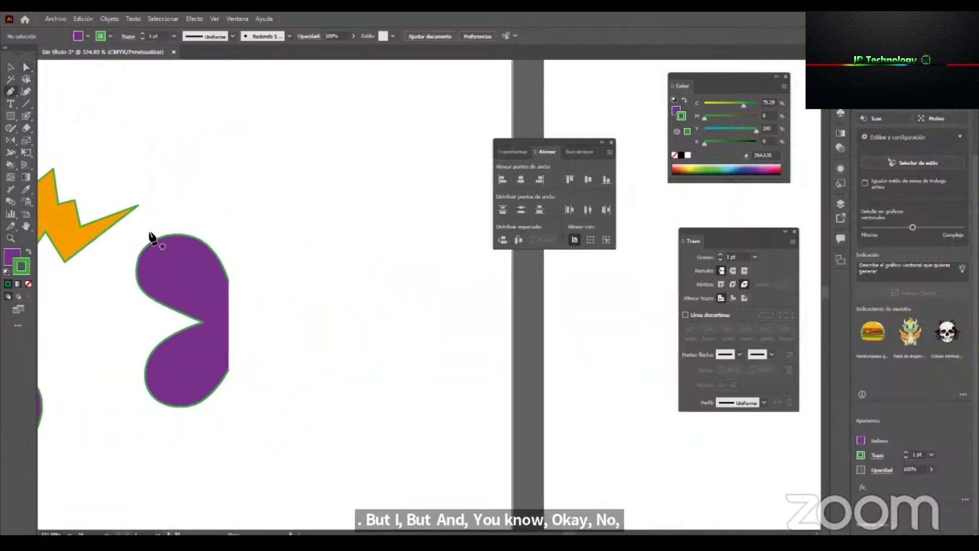
drag(368, 238, 357, 237)
click(357, 234)
click(343, 237)
click(338, 248)
click(333, 262)
click(351, 271)
click(361, 281)
click(357, 298)
click(337, 305)
click(329, 313)
click(329, 333)
click(348, 346)
click(377, 351)
click(397, 334)
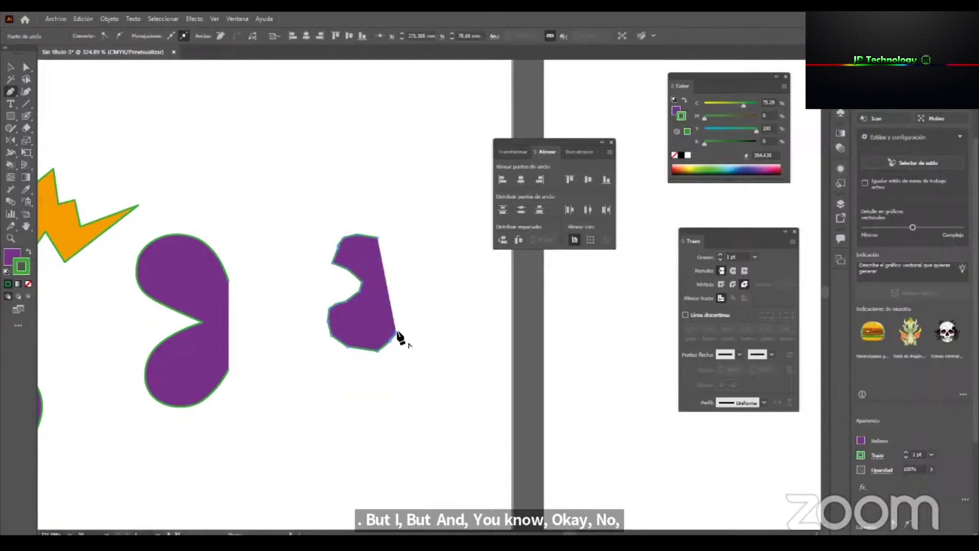
Select the small many-point half-butterfly and delete it.
key(v)
click(434, 276)
click(384, 310)
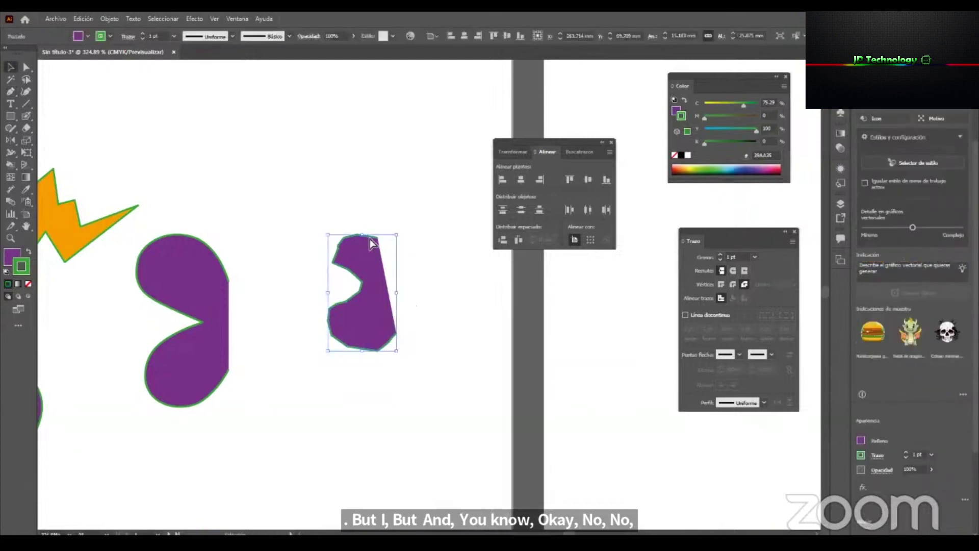
key(a)
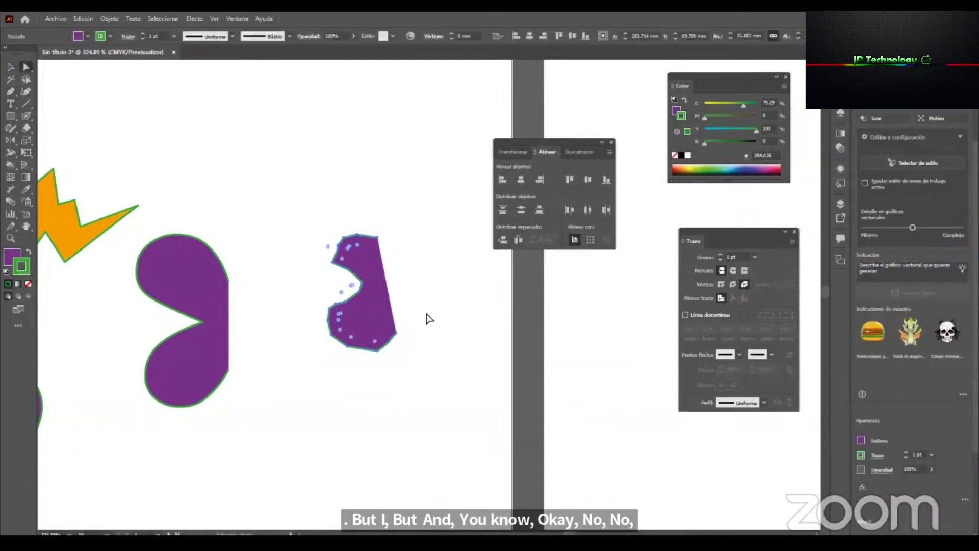
key(Delete)
Refine the handles of the outer anchor on the half-butterfly's upper lobe to smooth its curve.
scroll(286, 336, left, 3)
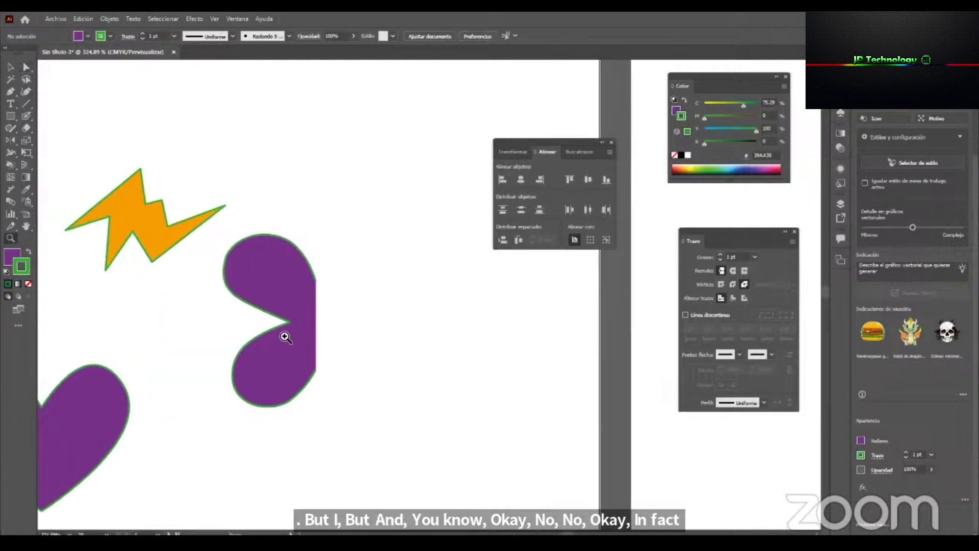
click(334, 329)
click(254, 293)
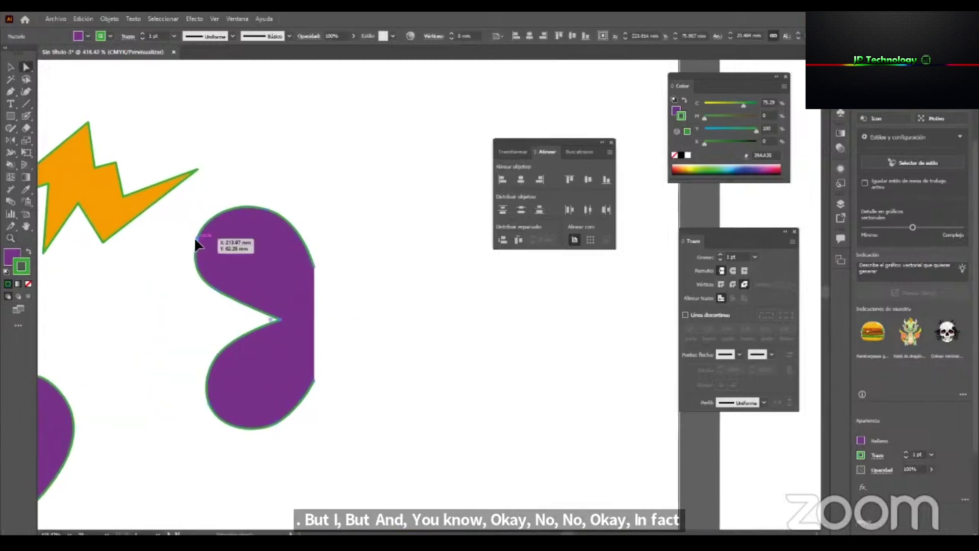
click(195, 237)
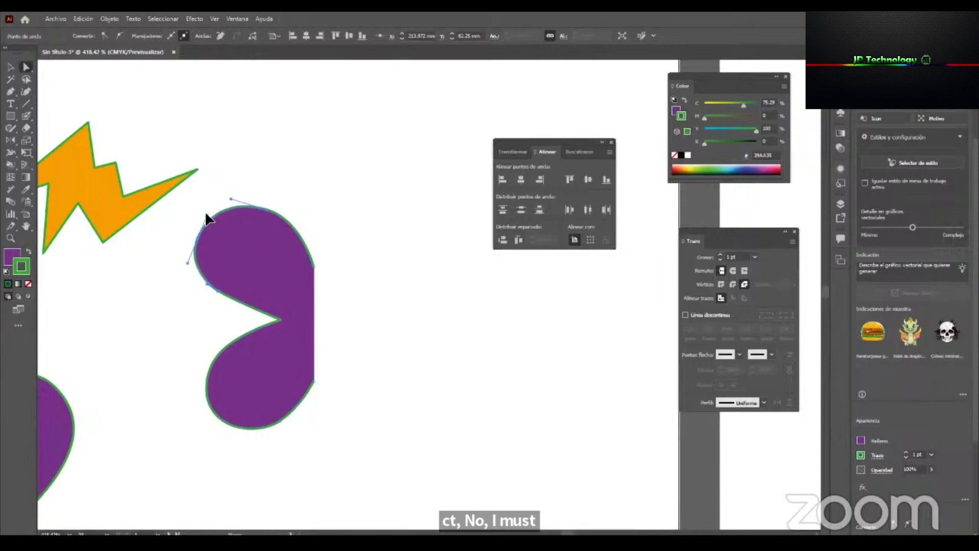
click(199, 282)
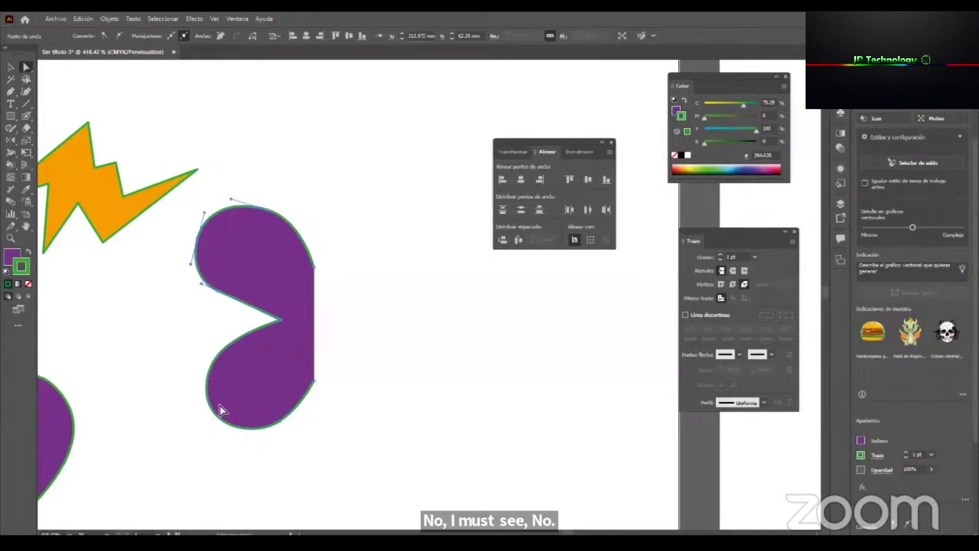
Remove the lower lobe's surplus outer anchor with the Pen tool and lengthen the neighbouring handles to restore its round curve.
click(234, 416)
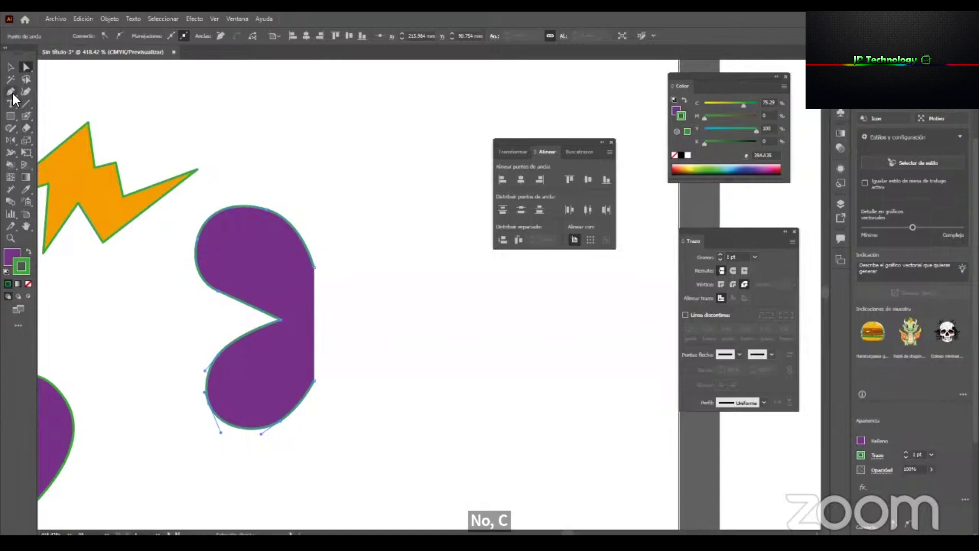
click(209, 403)
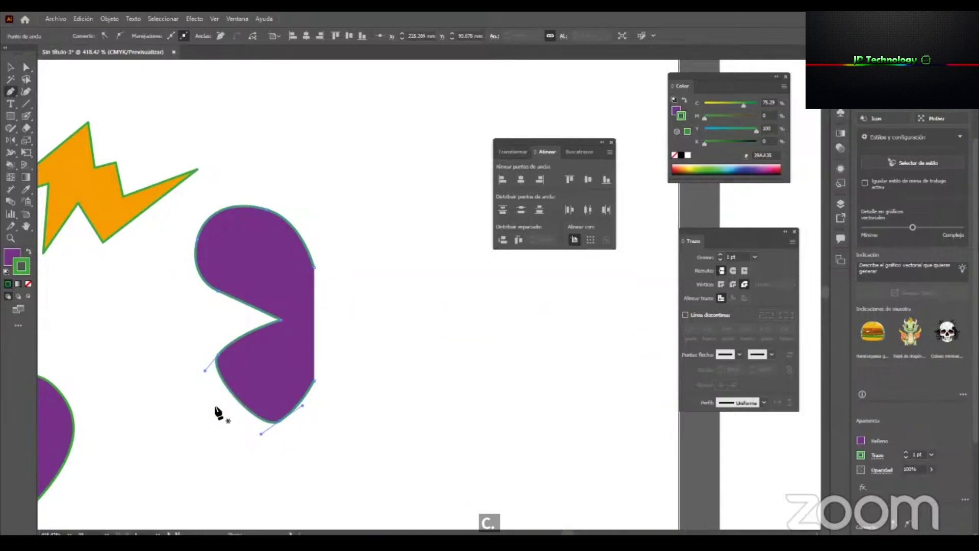
key(a)
drag(205, 371, 177, 396)
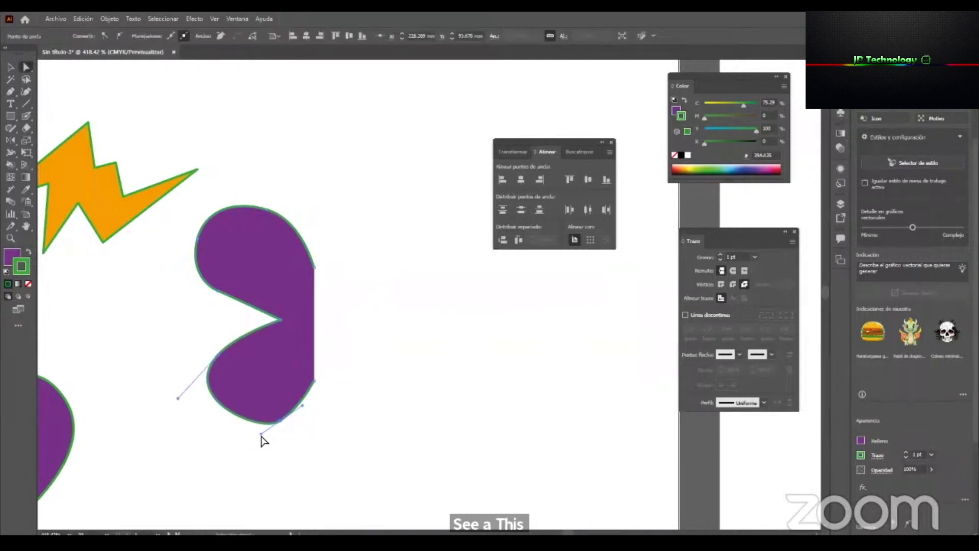
drag(260, 435, 237, 449)
Smooth the upper lobe's inner edge into one continuous curve running to the central notch, and deselect the shape.
click(217, 289)
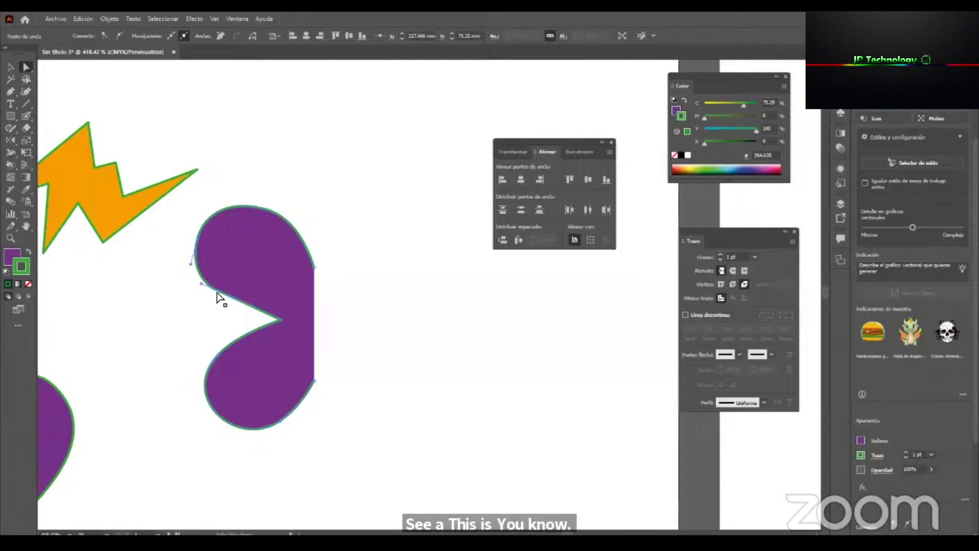
drag(216, 295, 198, 340)
click(393, 343)
Draw a small closed four-sided shape inside the half-butterfly's upper lobe with the Pen tool.
key(z)
drag(308, 341, 337, 335)
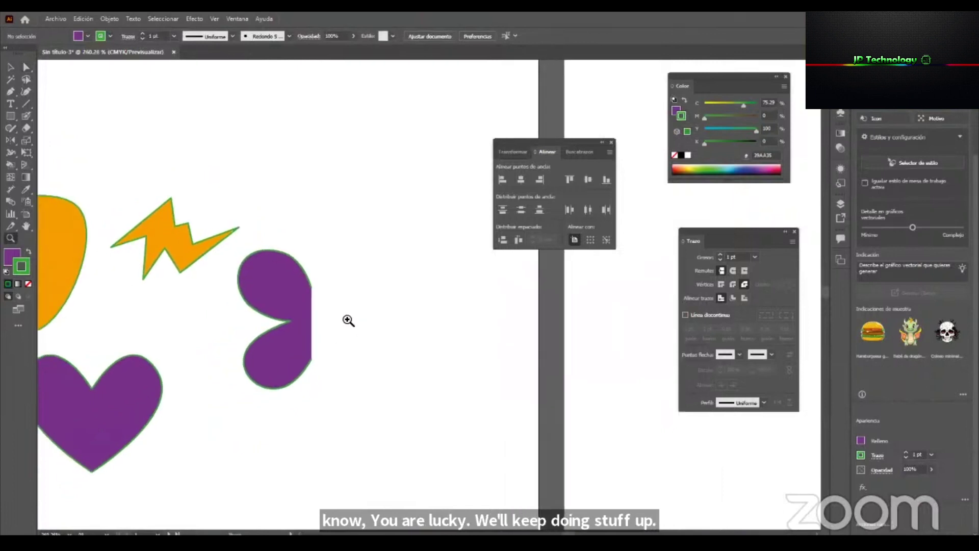
click(365, 316)
key(v)
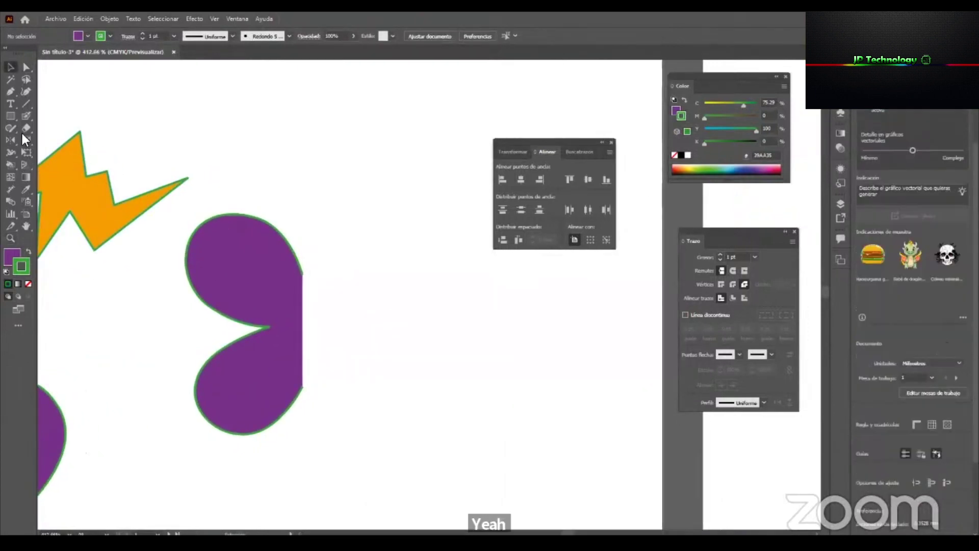
click(10, 92)
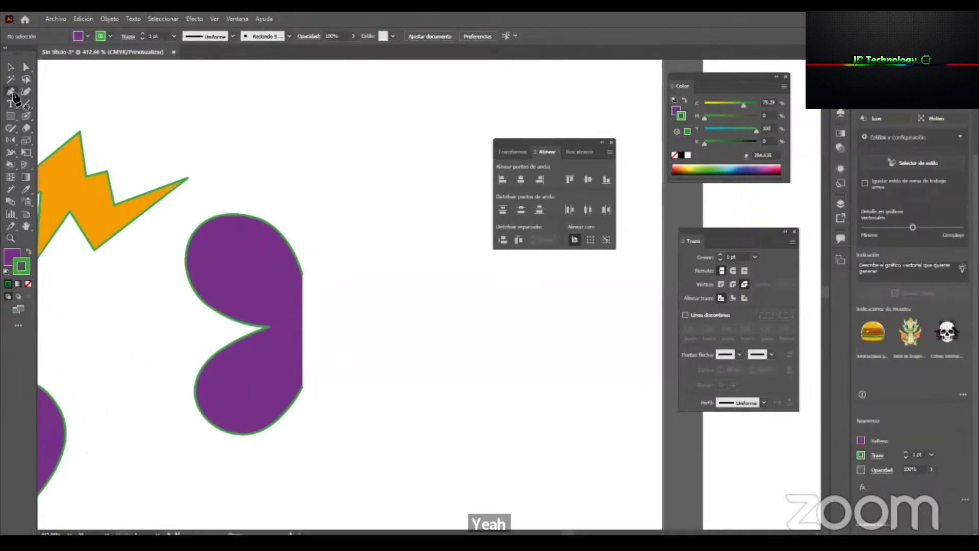
click(280, 278)
click(244, 240)
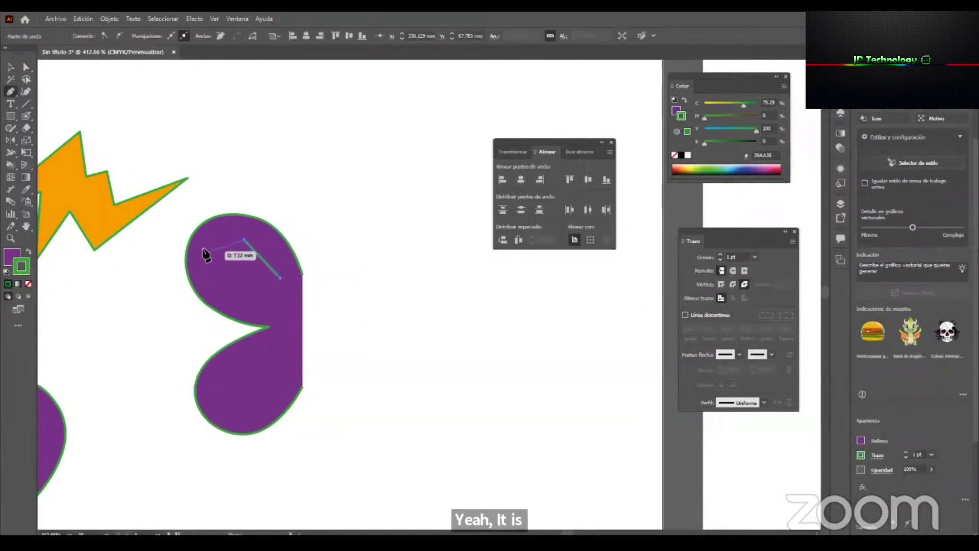
click(203, 246)
click(217, 278)
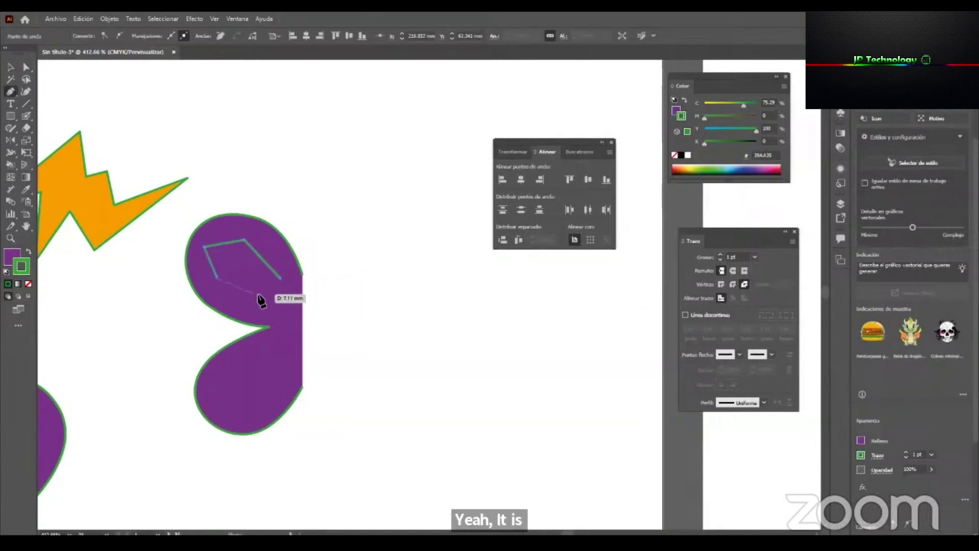
click(280, 277)
Lower the small shape's inner corner anchor and nudge its upper outer anchor inwards with Direct Selection.
key(a)
drag(280, 276, 280, 296)
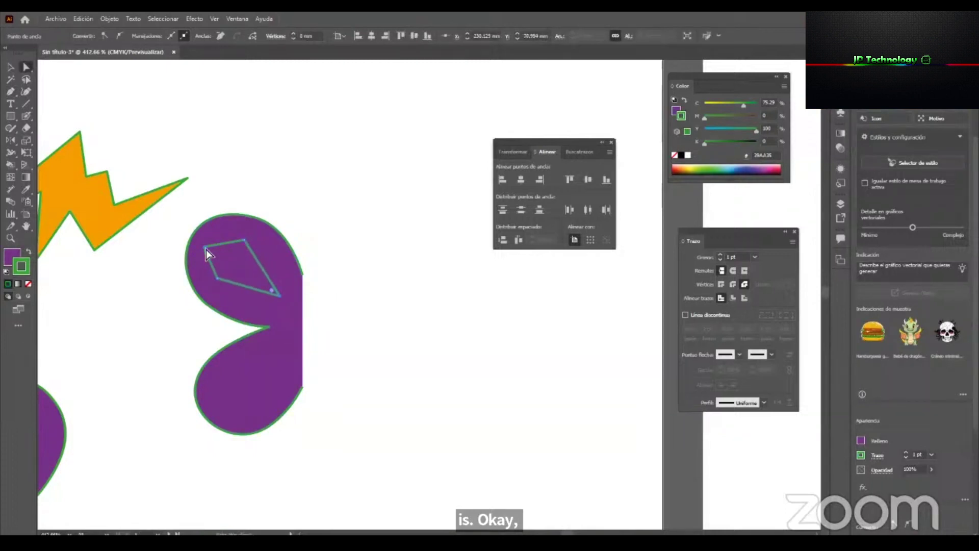
drag(205, 247, 208, 243)
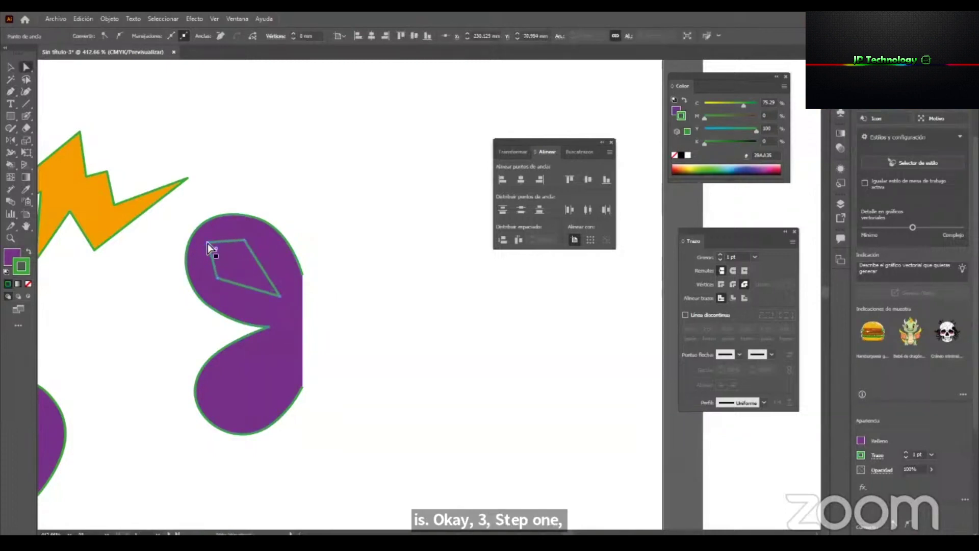
Convert the small shape's outer anchors to smooth points, adjust their handles to form a teardrop, and deselect it.
click(116, 35)
drag(191, 267, 191, 267)
drag(212, 236, 223, 222)
click(244, 239)
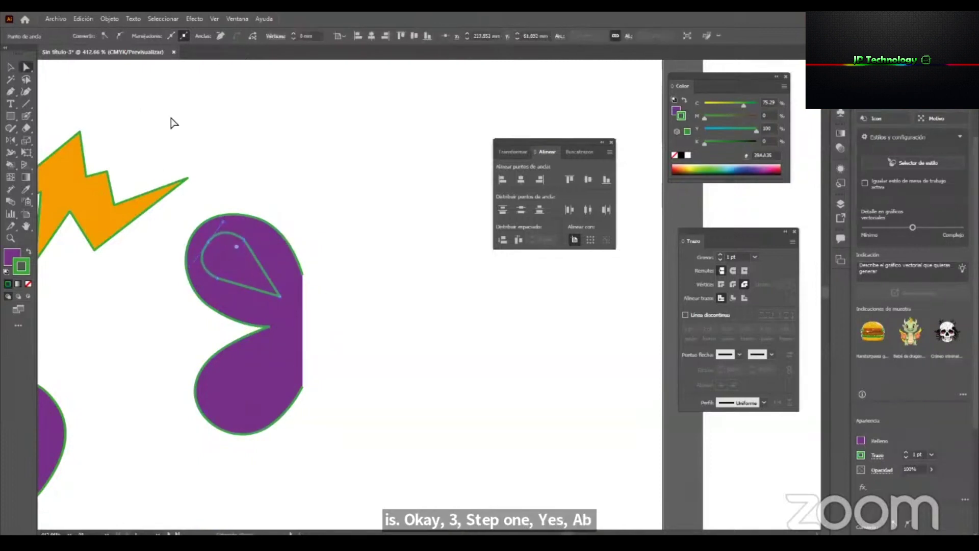
click(120, 35)
drag(247, 239, 232, 281)
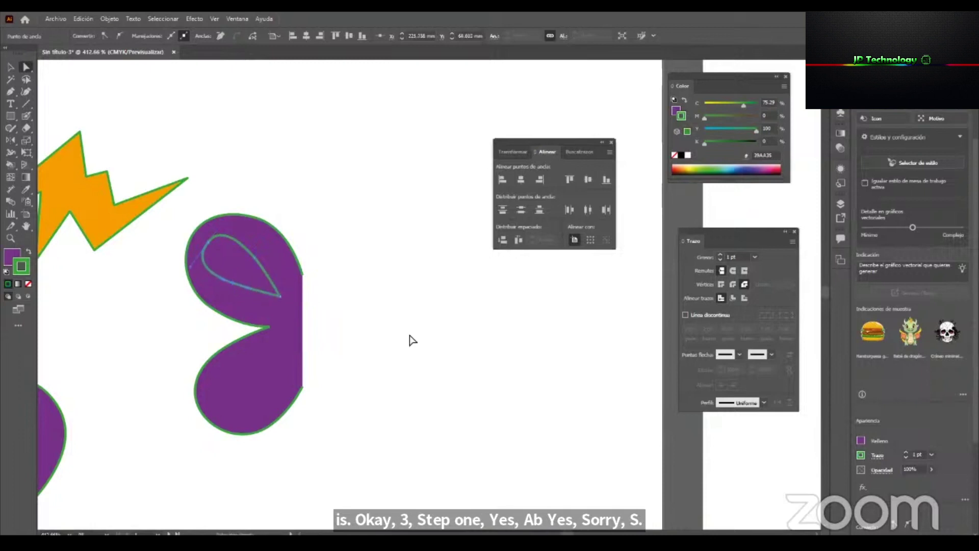
click(409, 334)
Give the teardrop a yellow-green fill with no stroke and deselect it.
key(v)
click(251, 251)
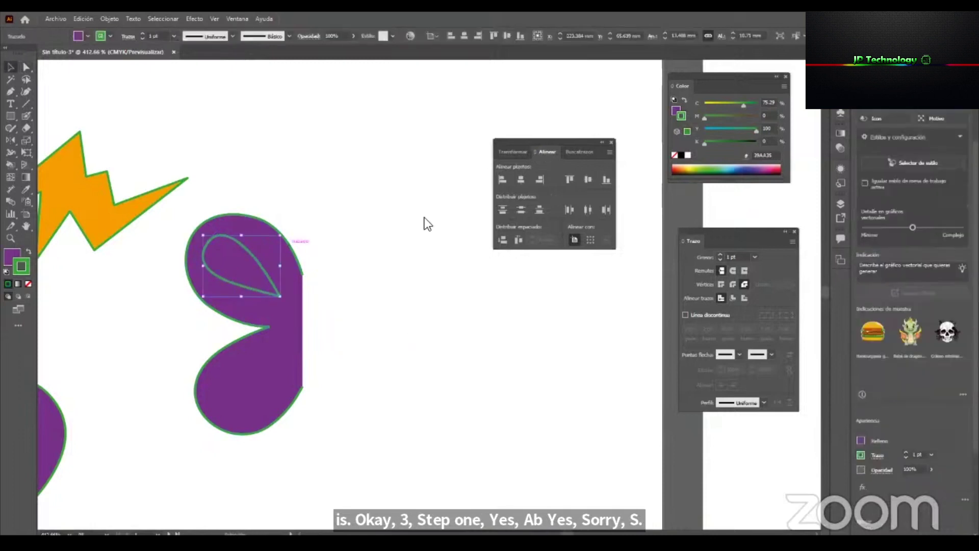
click(675, 107)
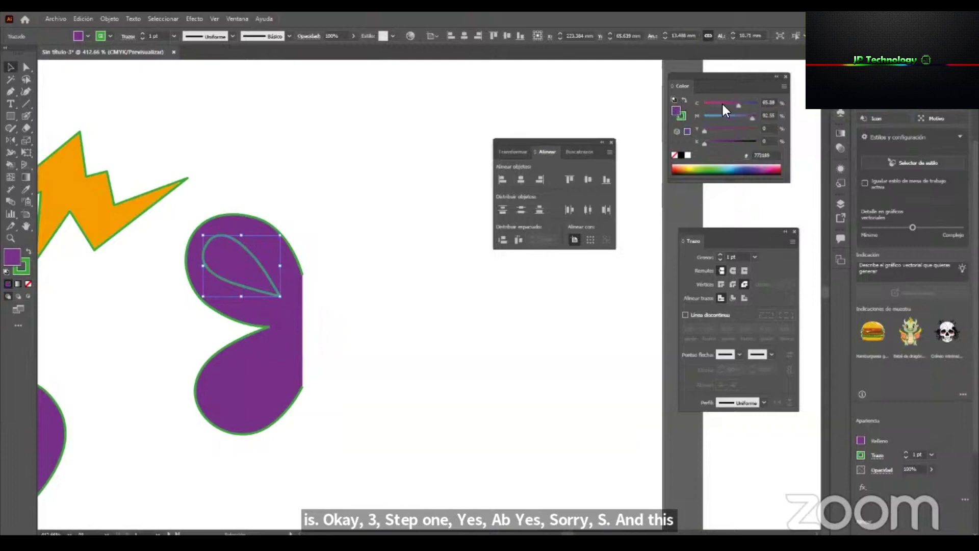
click(694, 168)
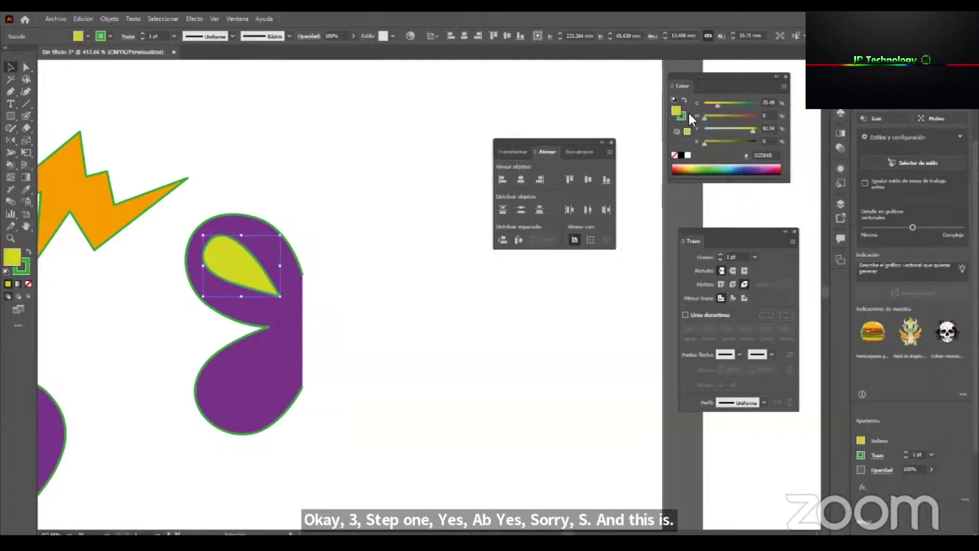
click(674, 154)
click(409, 295)
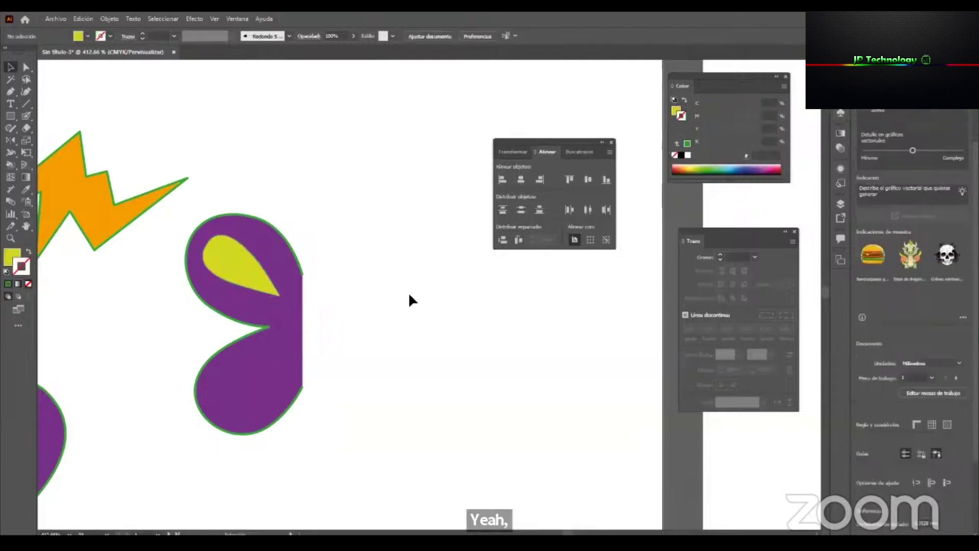
Examine the teardrop's inner-edge anchor up close and move the Color panel beside the half-butterfly.
click(253, 274)
key(ctrl+space)
drag(295, 291, 368, 298)
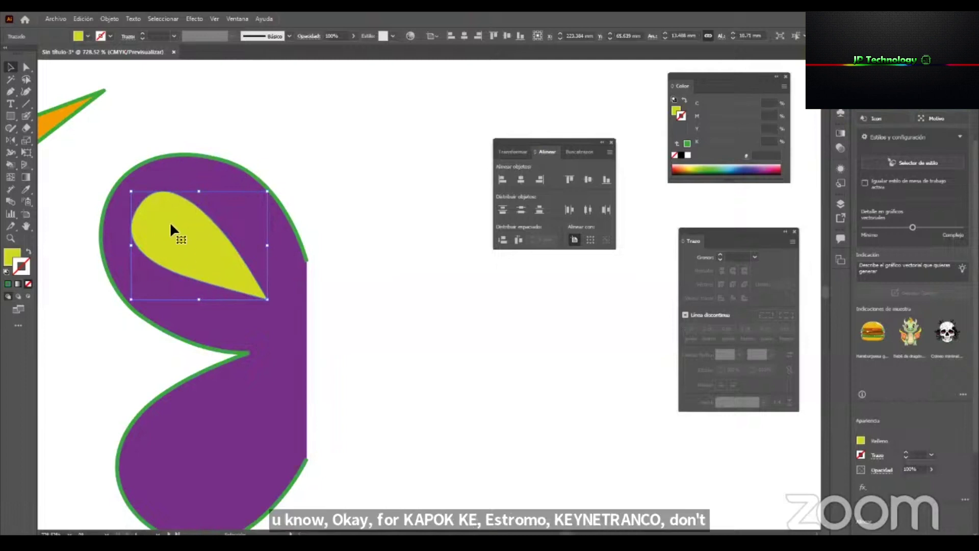
click(27, 68)
drag(225, 234, 241, 202)
key(v)
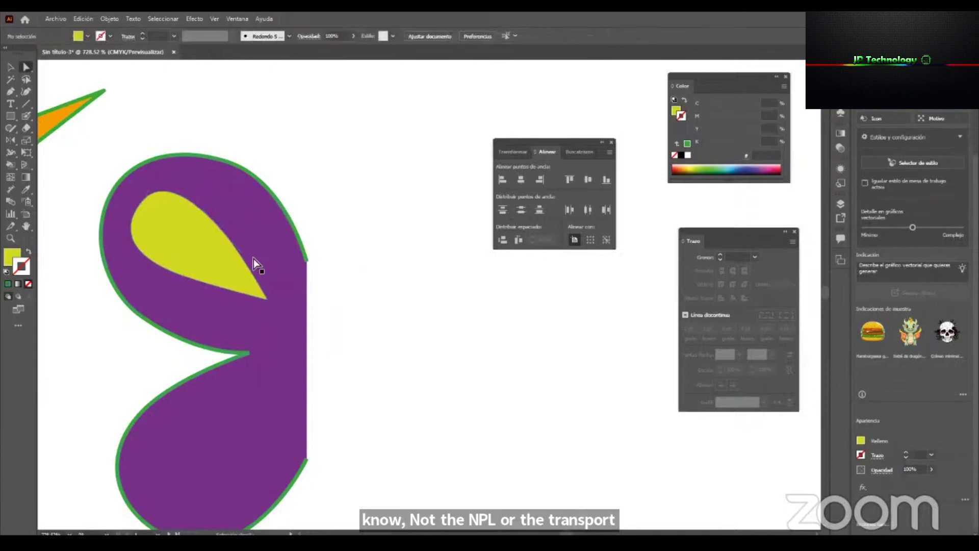
drag(701, 82, 385, 88)
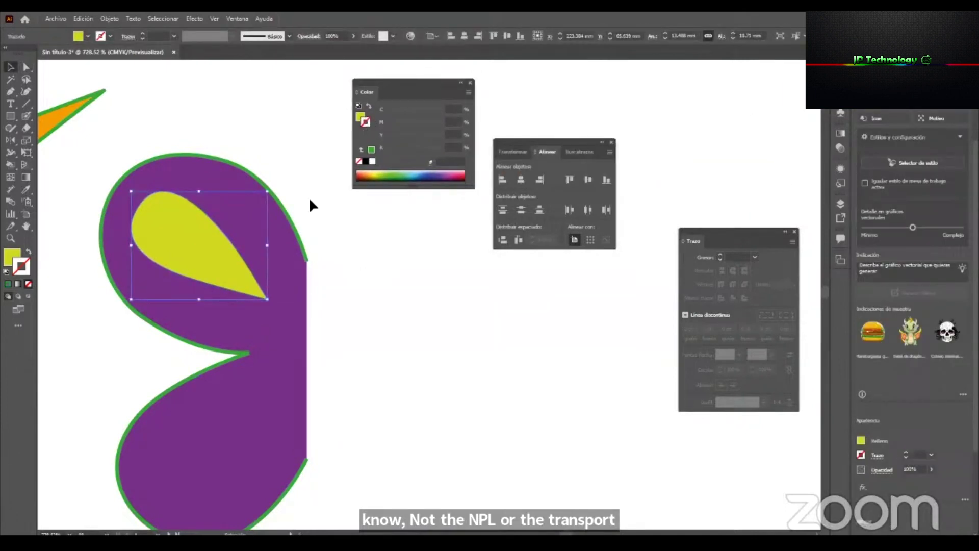
Fine-tune the handles of the purple upper lobe's top anchor, check the teardrop's inner-edge anchor, and deselect.
key(a)
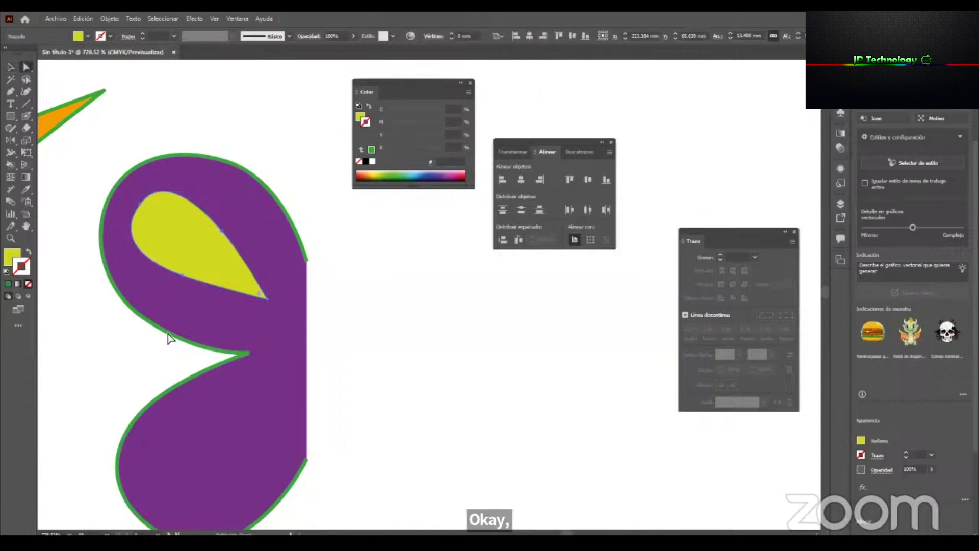
click(266, 240)
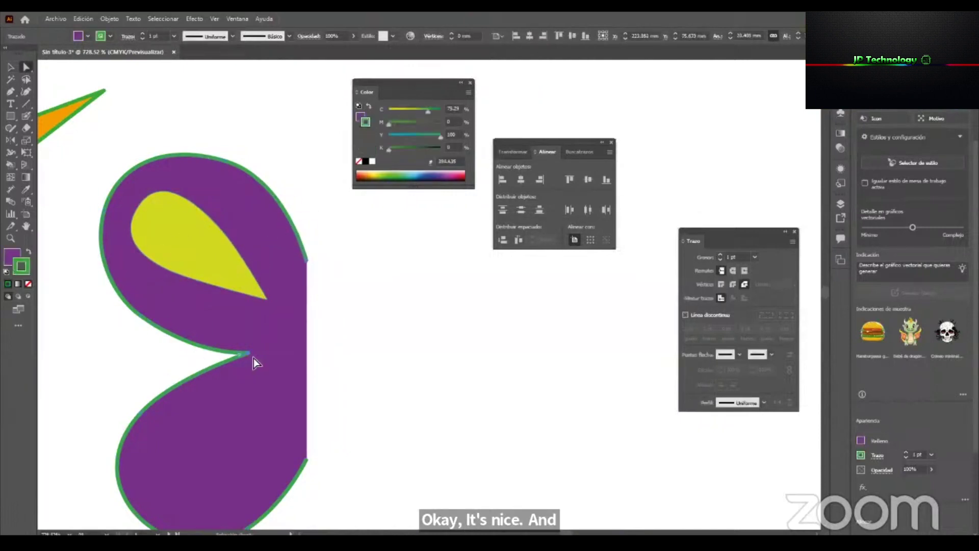
click(225, 161)
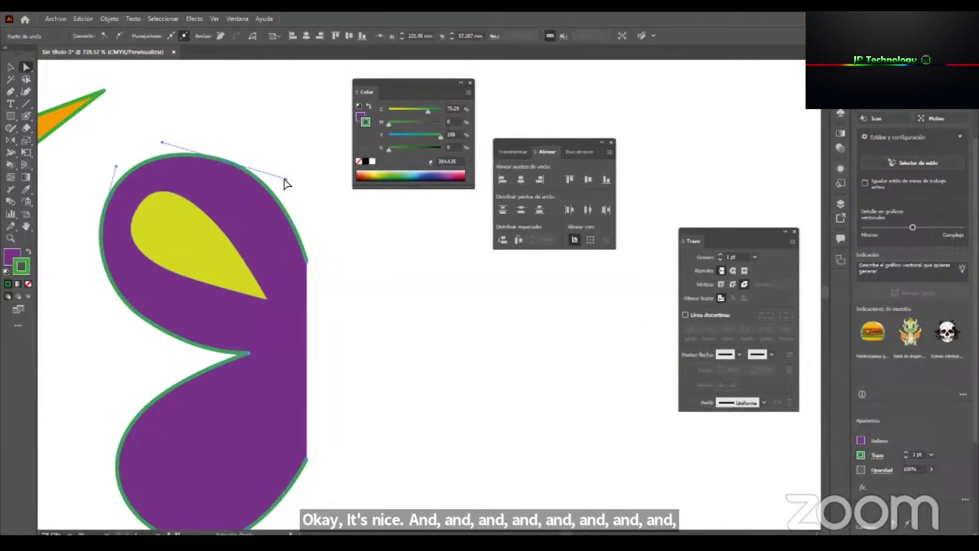
click(226, 235)
click(221, 230)
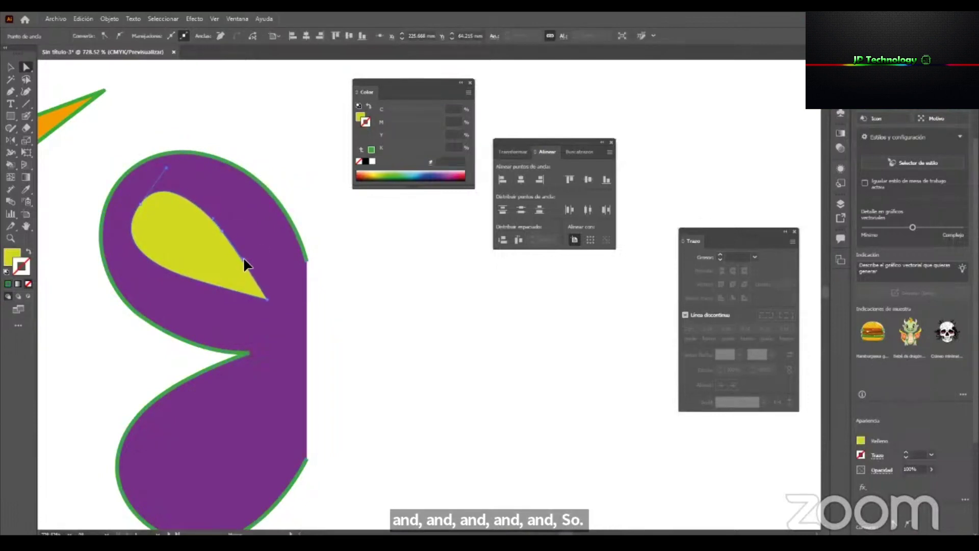
click(389, 323)
Place a rotated copy of the teardrop in the lower lobe and scale it down to fit.
scroll(212, 343, down, 1)
drag(245, 321, 254, 269)
key(v)
click(204, 210)
drag(220, 202, 249, 270)
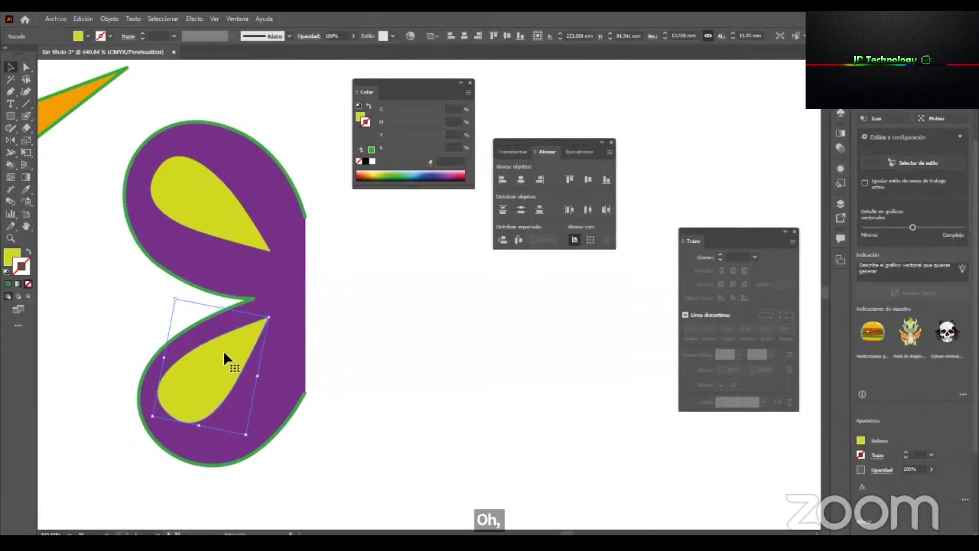
drag(247, 439, 233, 407)
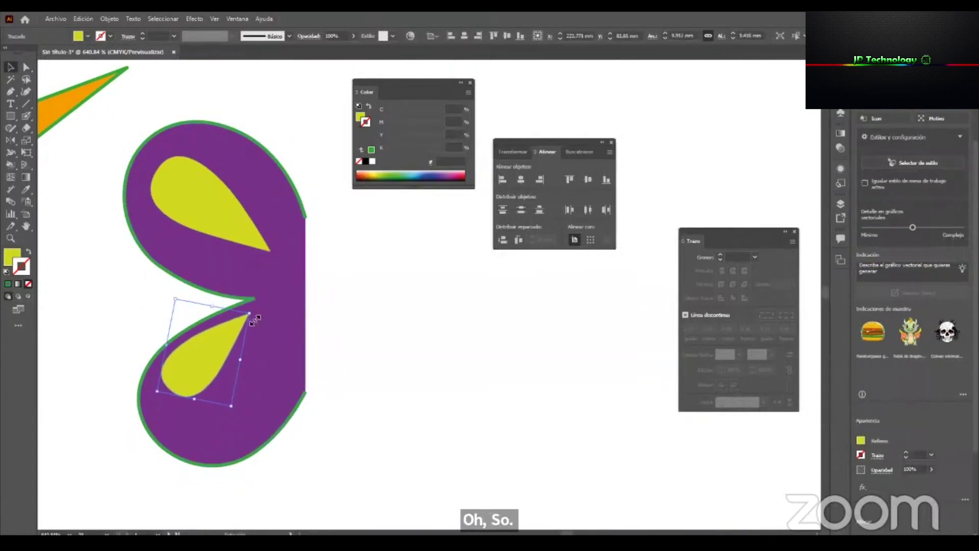
Duplicate the small teardrop within the lower lobe and rotate the two copies so they fan out from the wing's centre.
drag(253, 313, 272, 324)
drag(245, 385, 250, 389)
click(253, 337)
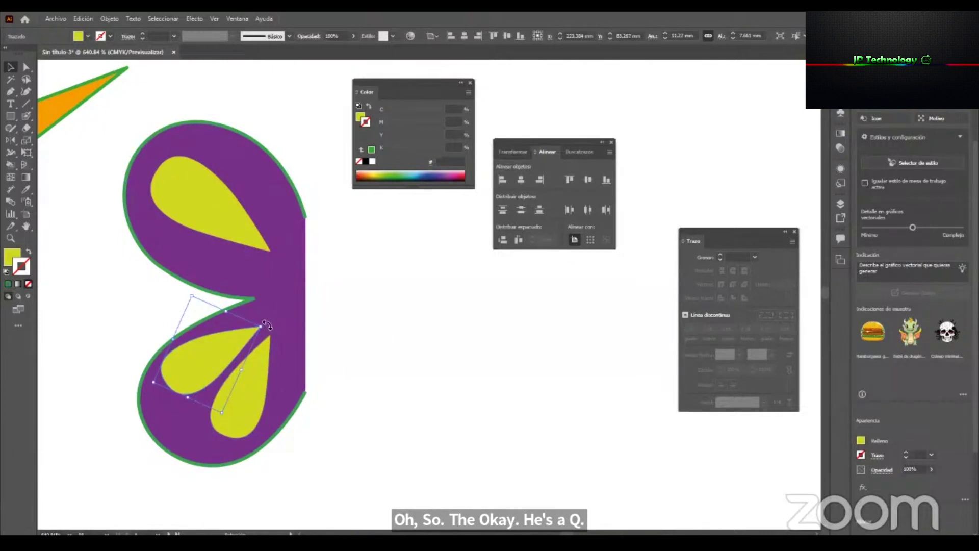
click(262, 376)
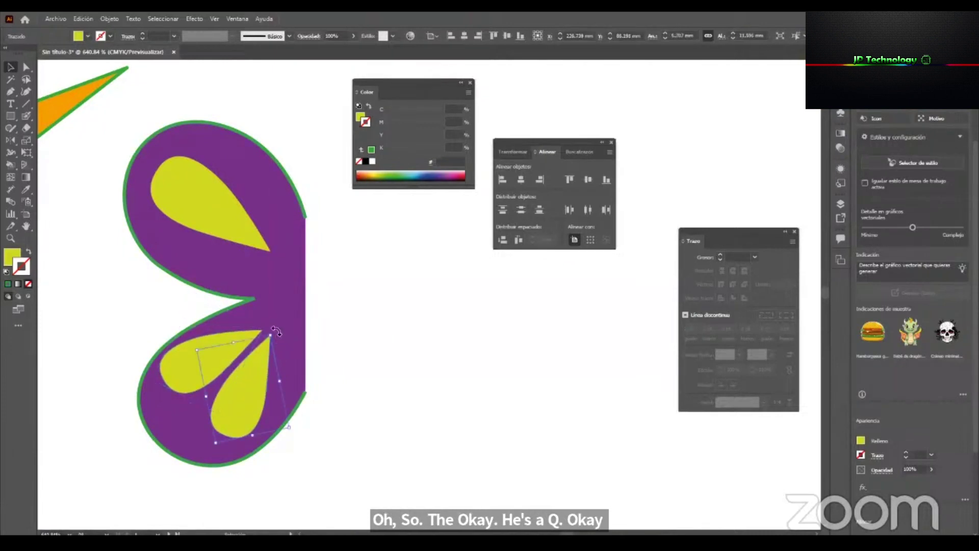
Group the two small teardrops and shift the group slightly towards the wing's straight edge.
shift+click(184, 377)
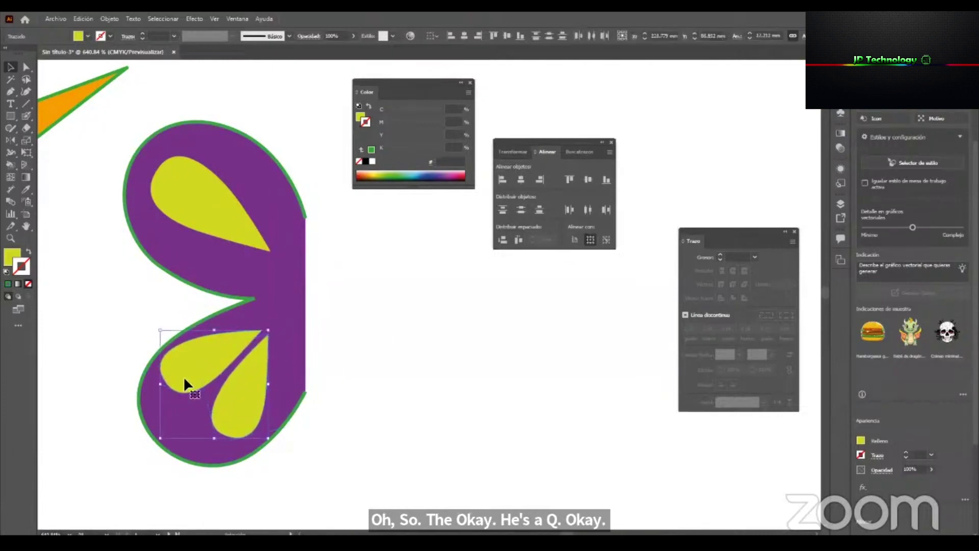
key(ctrl+g)
drag(241, 399, 248, 400)
Resize the upper lobe's teardrop slightly and reposition it within the lobe.
key(z)
drag(268, 339, 230, 339)
key(v)
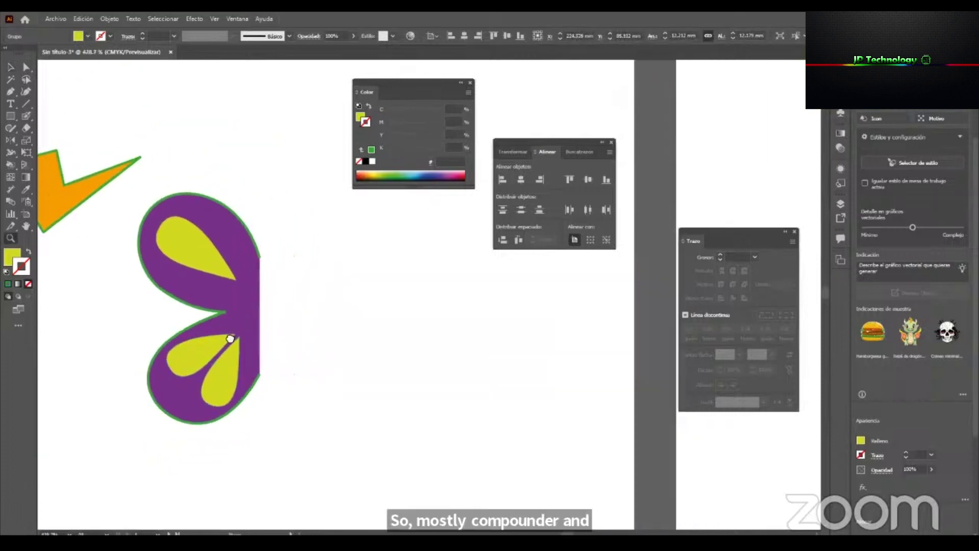
click(204, 266)
drag(237, 279, 250, 294)
drag(218, 265, 211, 260)
Duplicate the whole half-butterfly beside the original and reflect the copy across the vertical axis.
key(z)
drag(258, 295, 215, 346)
key(v)
drag(246, 417, 284, 259)
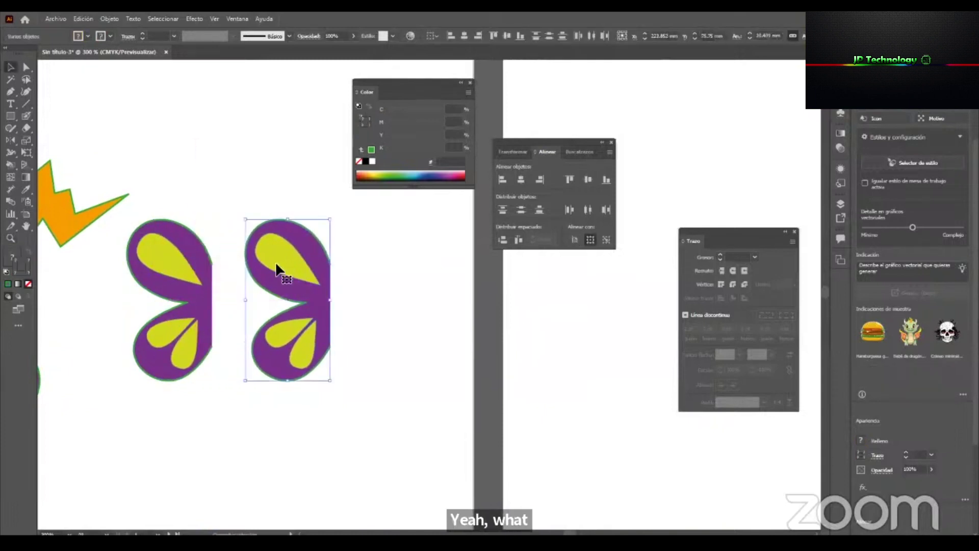
double_click(11, 141)
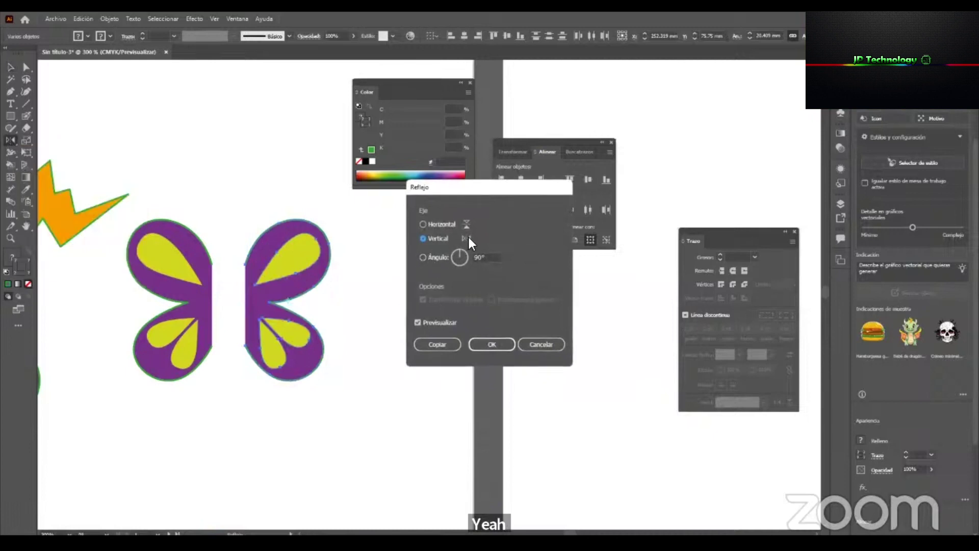
click(492, 344)
Move the mirrored half next to the original, leaving a narrow gap between the wings, and deselect it.
key(v)
drag(305, 285, 278, 284)
click(320, 306)
Draw a rounded rectangle about 2.5 mm wide and 24 mm tall over the gap between the wings.
key(z)
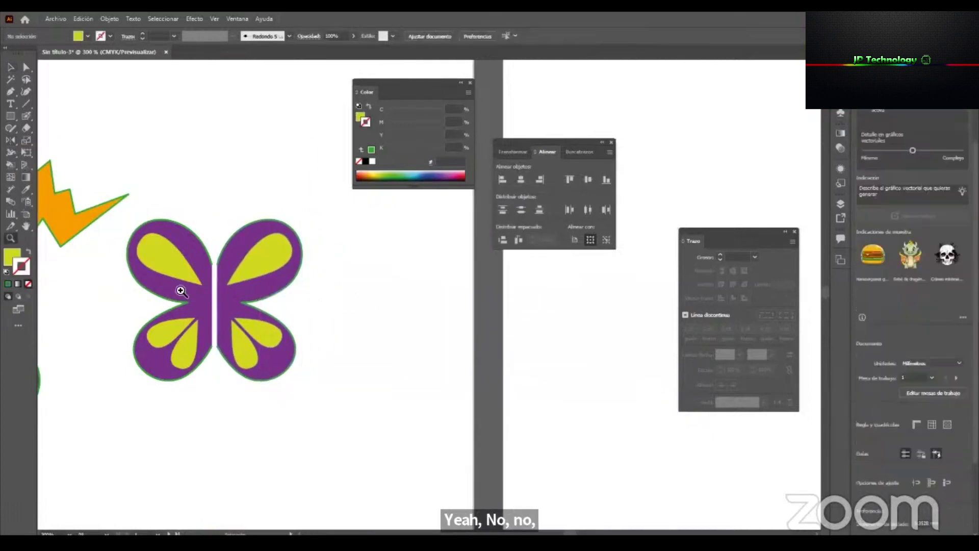
click(181, 291)
key(v)
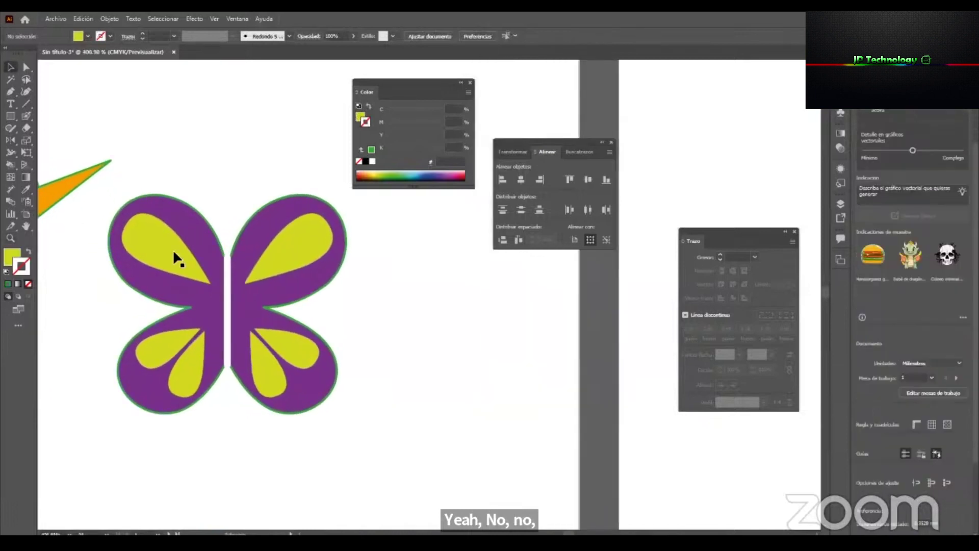
click(10, 118)
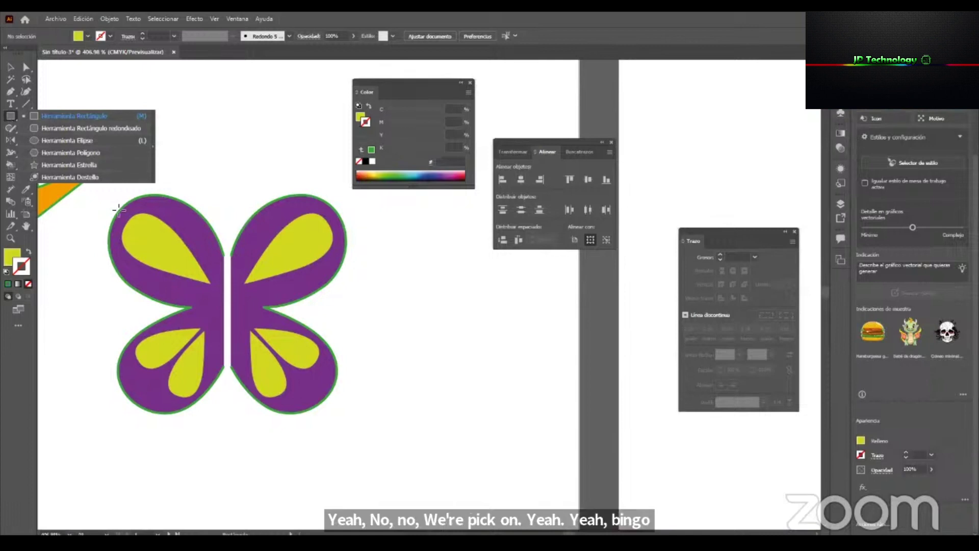
click(123, 129)
drag(220, 249, 235, 386)
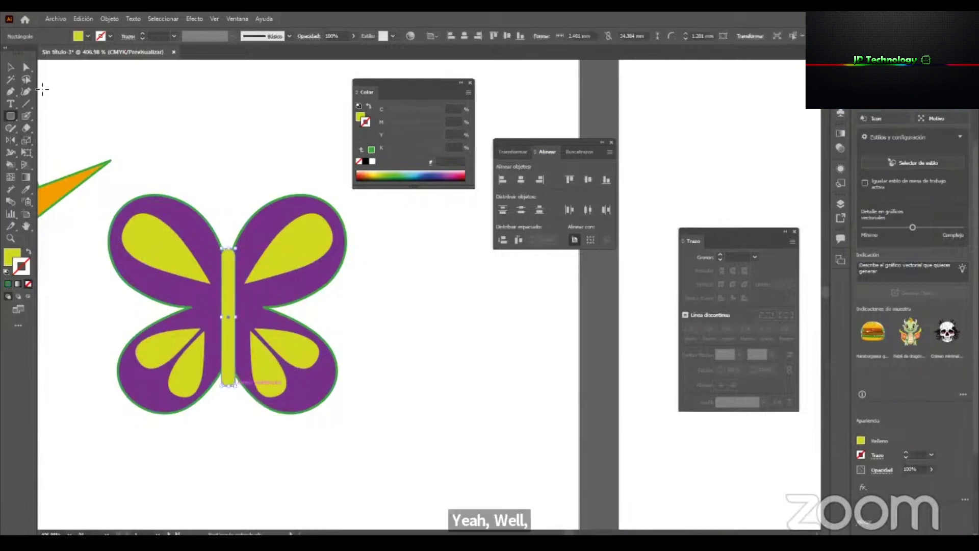
drag(11, 119, 102, 141)
drag(245, 246, 250, 410)
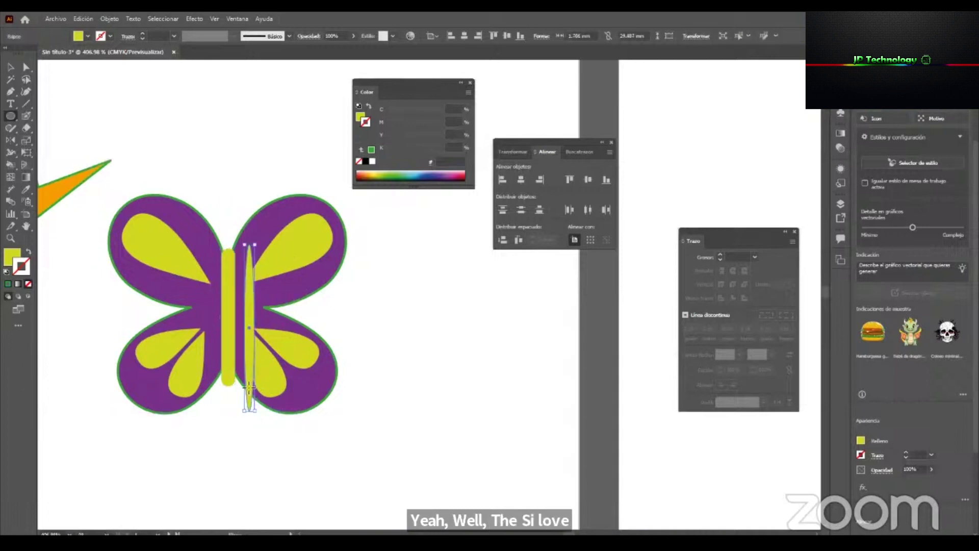
key(Delete)
Move the narrow rounded rectangle down so that most of it sits below the wings.
key(v)
drag(229, 295, 231, 398)
drag(323, 346, 430, 352)
drag(216, 284, 148, 284)
key(ctrl+z)
drag(372, 292, 297, 302)
key(ctrl+z)
Group both wings without the rounded bar and move the group up, away from the bar.
drag(463, 457, 266, 241)
key(ctrl+g)
drag(408, 423, 145, 172)
shift+drag(302, 481, 186, 434)
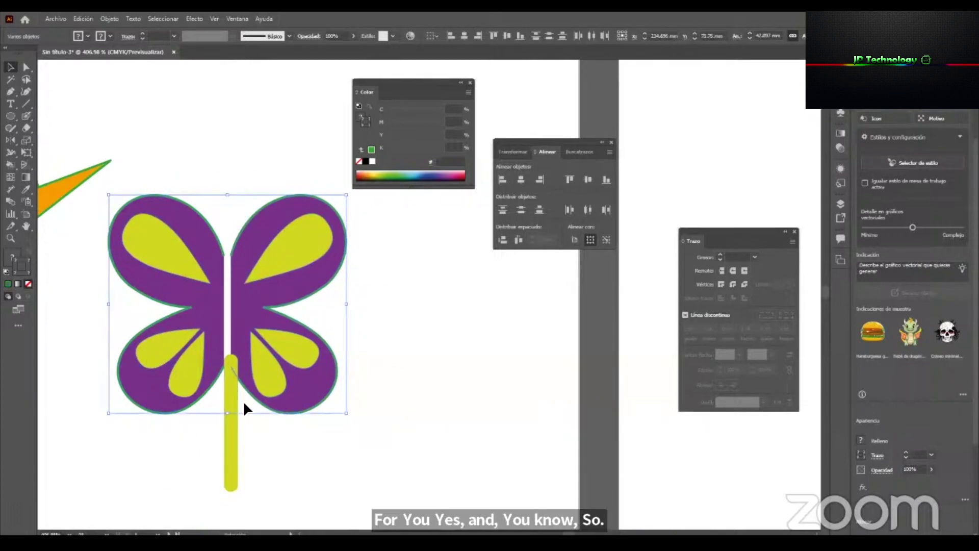
key(ctrl+g)
drag(316, 367, 320, 341)
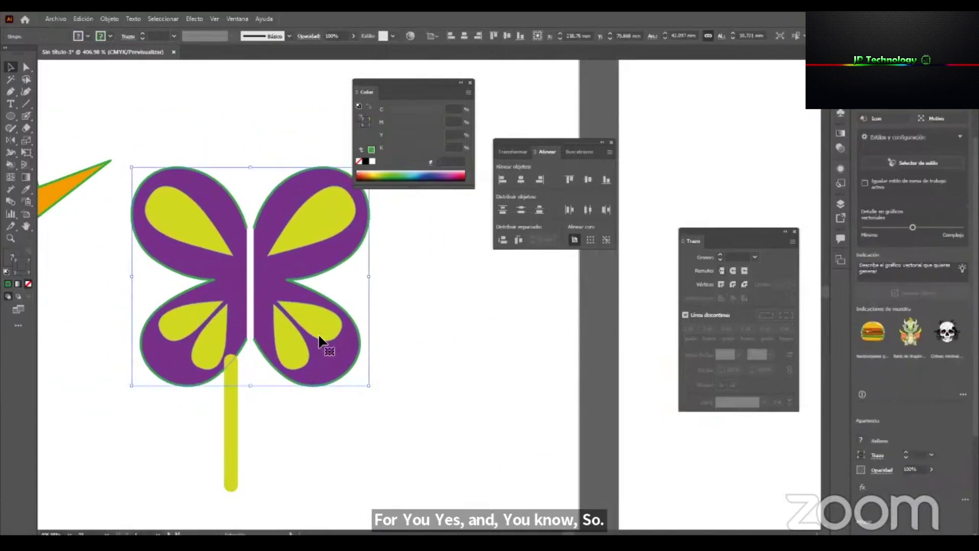
Move the wing group down and left, and place a duplicate of it to the right of the original.
drag(324, 237, 256, 266)
alt+drag(182, 306, 429, 285)
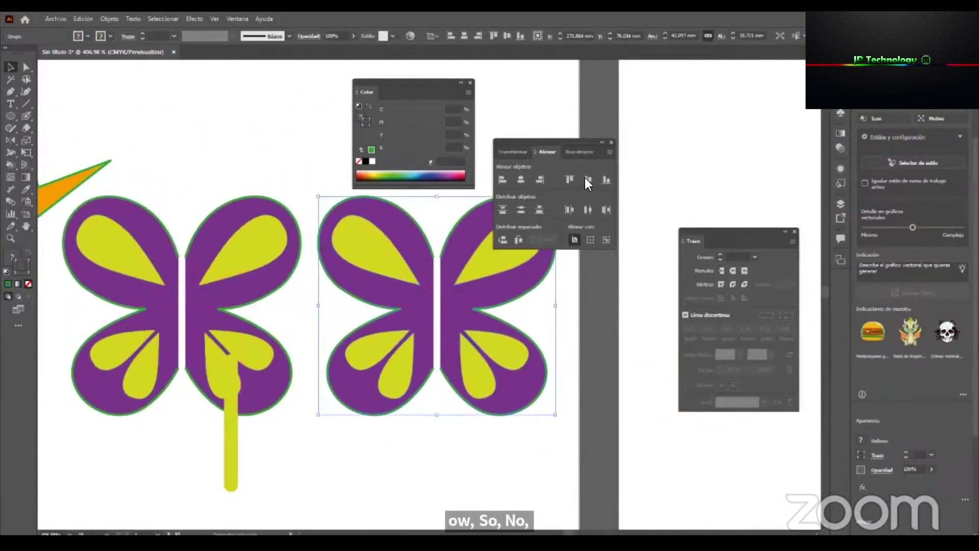
click(584, 151)
drag(589, 136, 723, 87)
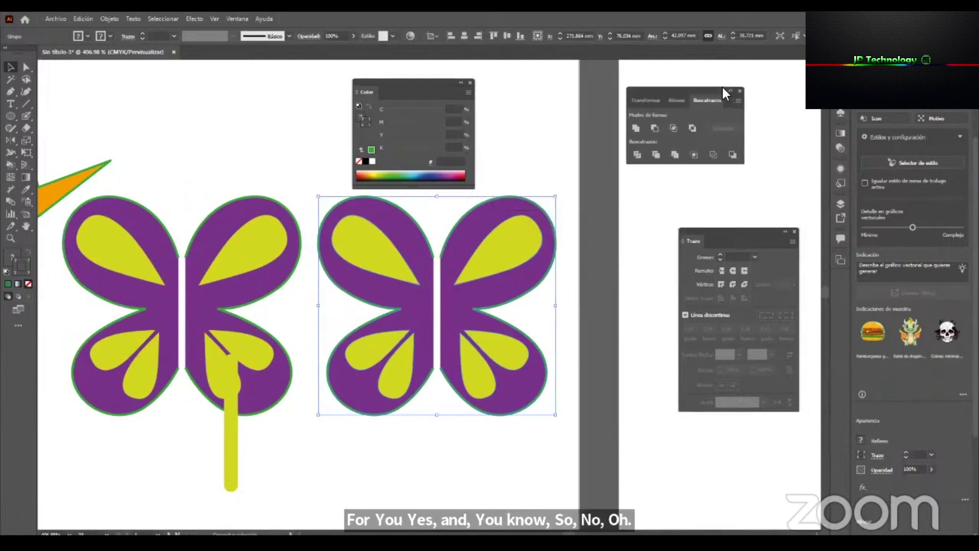
Merge the duplicated wings into plain yellow-green silhouettes with the Unite shape mode and deselect them.
click(636, 129)
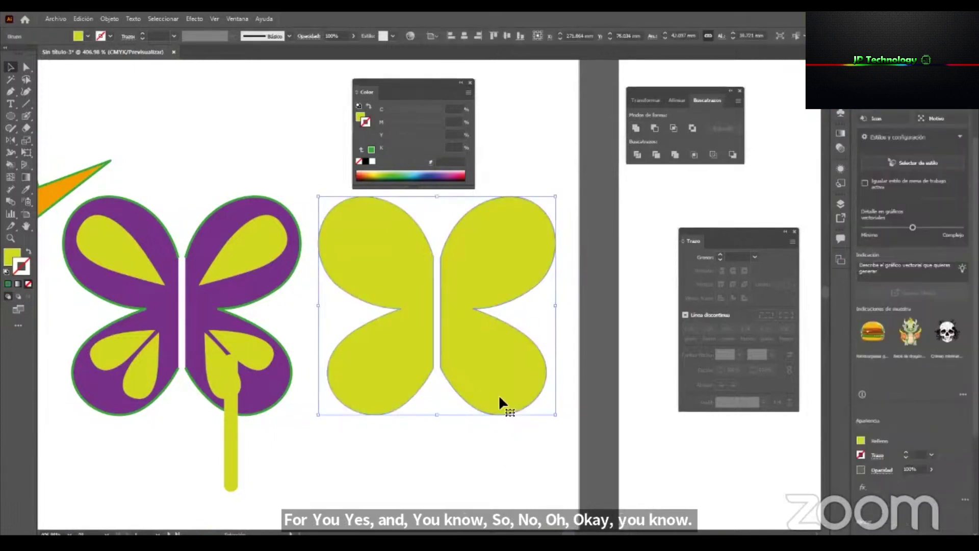
key(a)
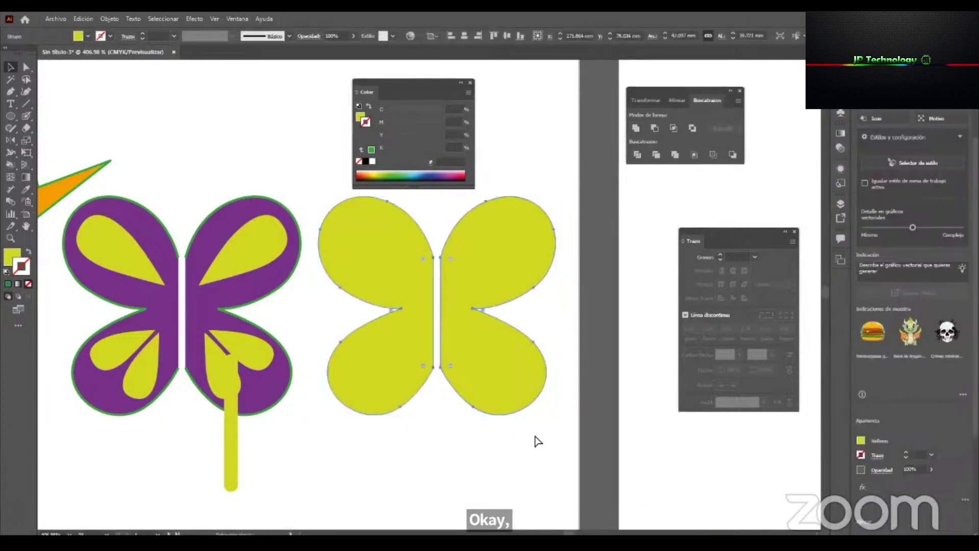
key(ctrl+z)
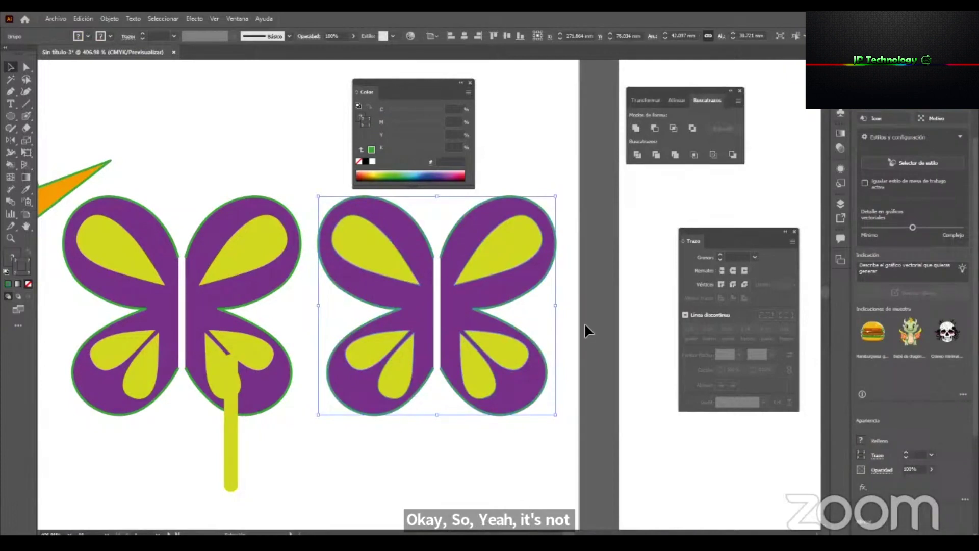
click(636, 127)
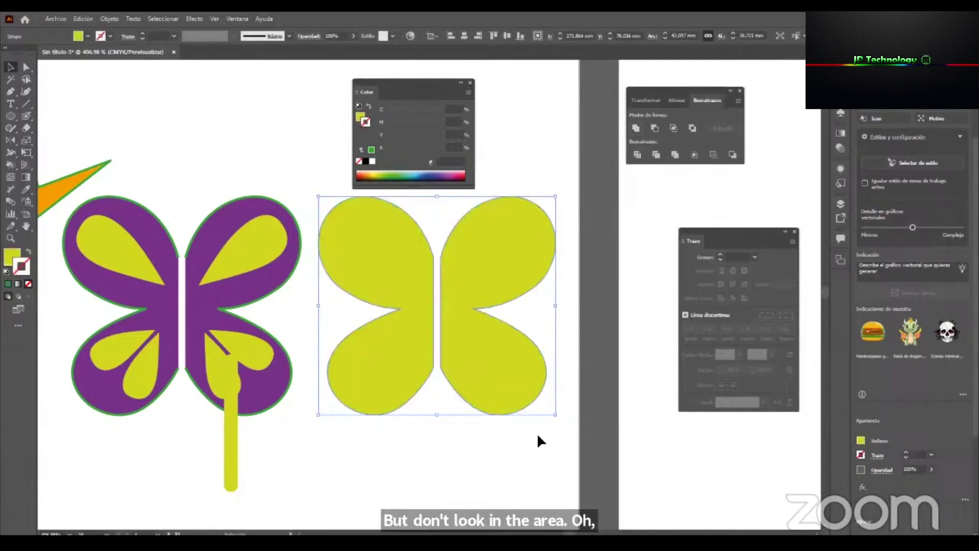
click(443, 510)
drag(334, 398, 400, 410)
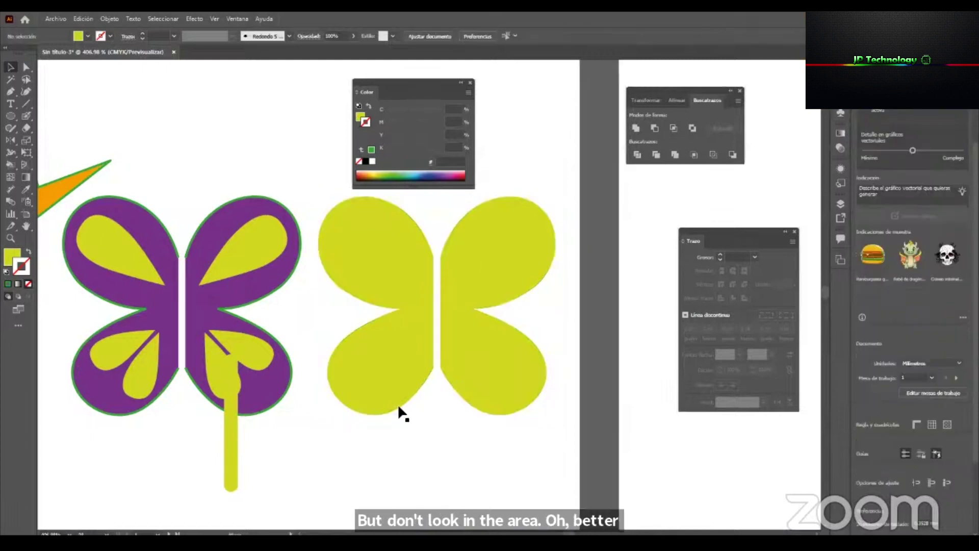
Ungroup the decorated purple wings.
click(319, 288)
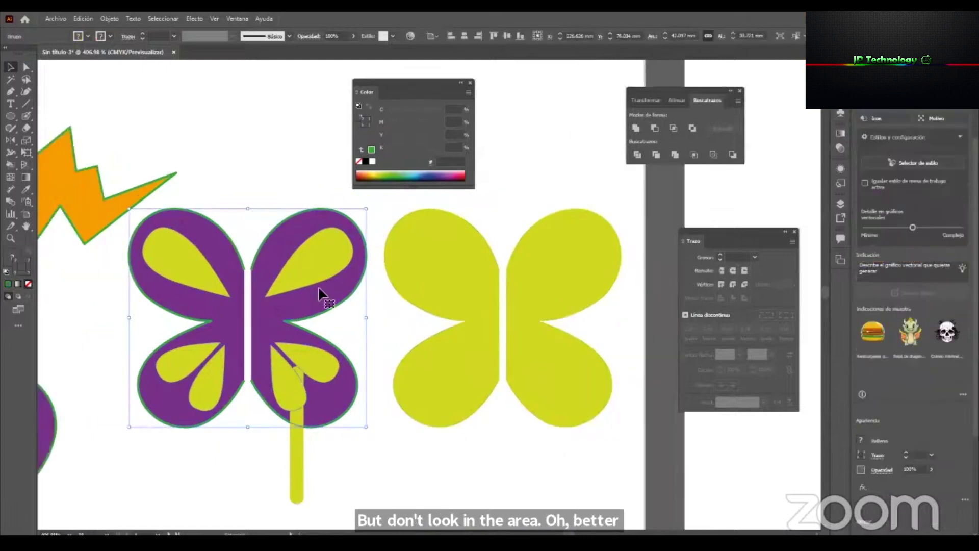
right_click(298, 246)
click(342, 381)
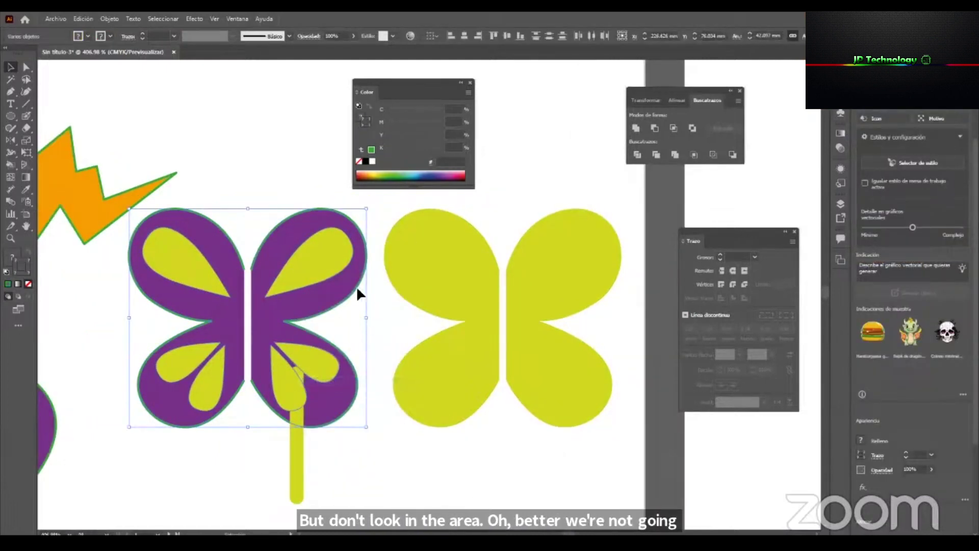
Try a pink fill on the right purple wing of the decorated pair, and undo it.
key(a)
click(327, 260)
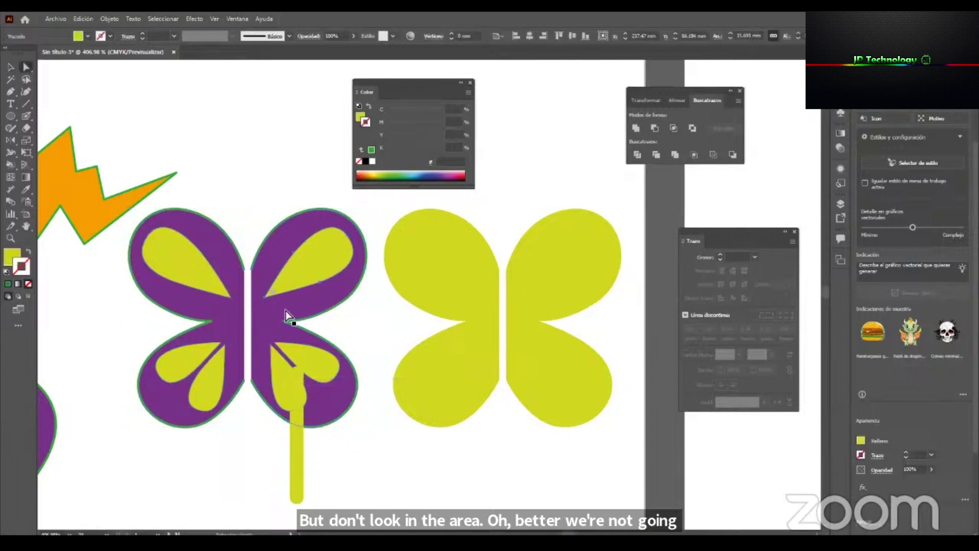
click(342, 277)
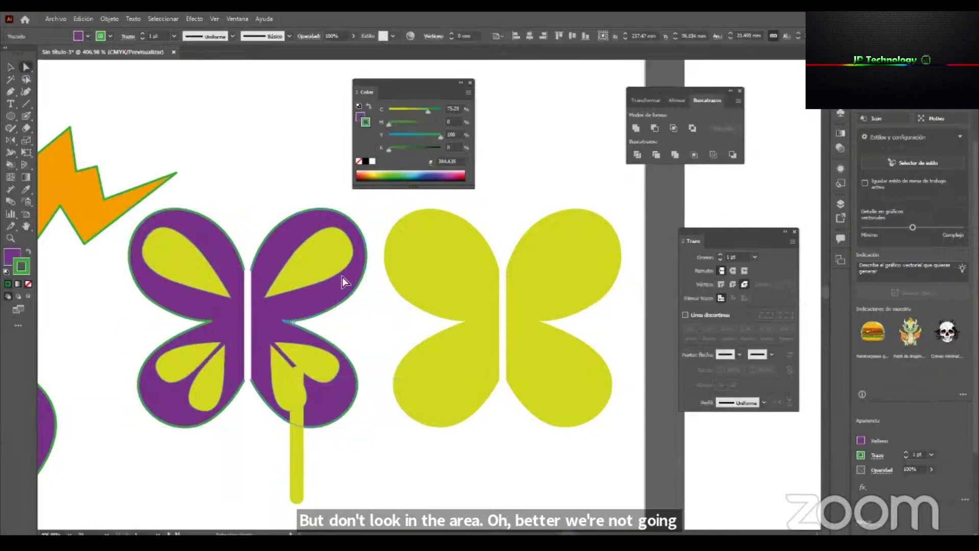
click(360, 116)
click(461, 175)
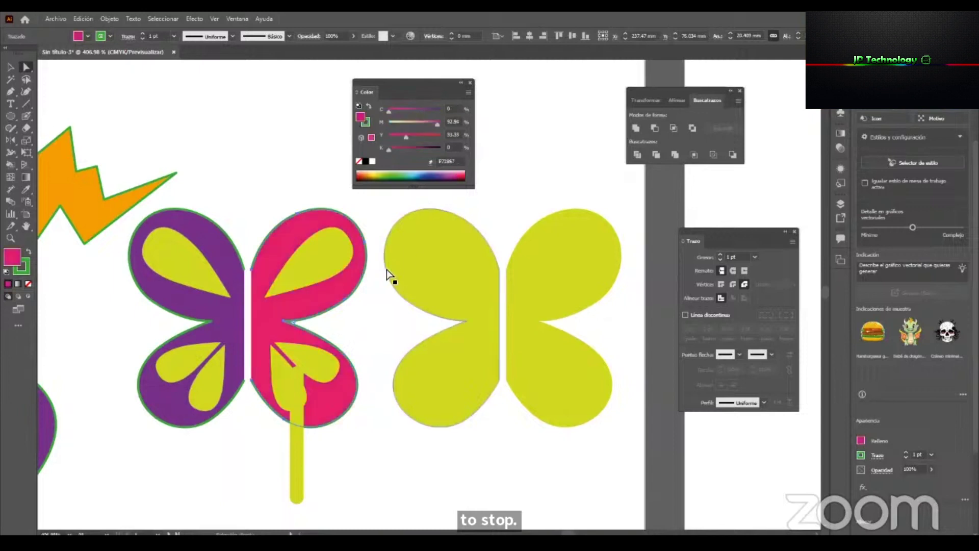
key(ctrl+z)
Move the rounded bar left toward the wing gap and regroup the two decorated wings without the bar.
key(v)
click(372, 341)
drag(297, 464, 238, 440)
click(280, 283)
drag(326, 395, 327, 397)
shift+click(240, 448)
right_click(314, 392)
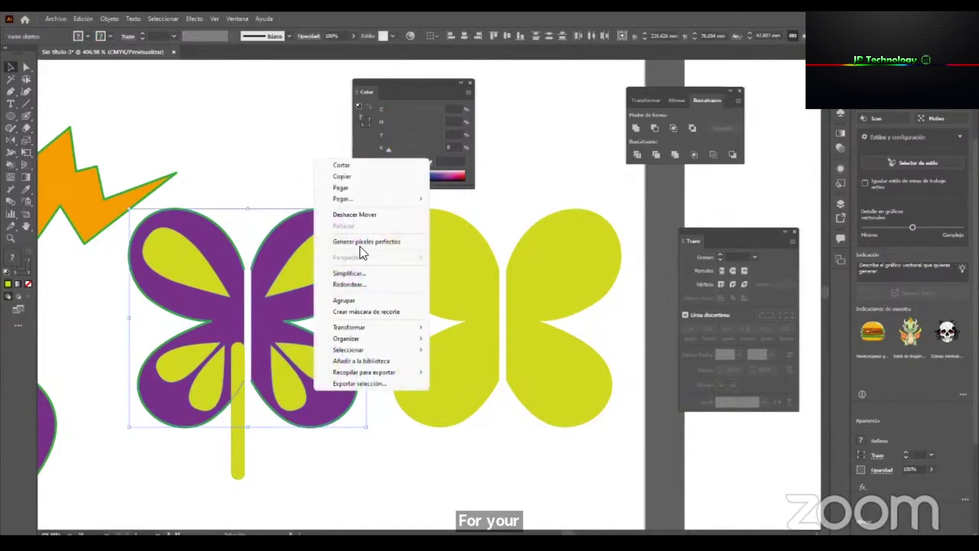
click(343, 301)
Move the rounded bar up between the decorated wings as the butterfly's body.
click(253, 460)
drag(252, 394, 240, 477)
click(250, 490)
drag(240, 443, 250, 356)
mouse_move(251, 257)
mouse_down()
mouse_move(251, 242)
mouse_move(252, 254)
mouse_up()
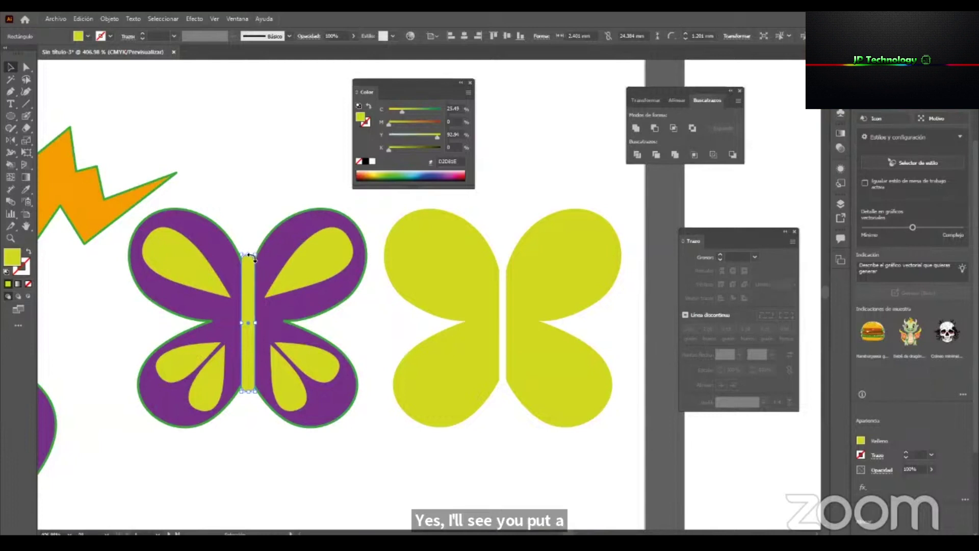
mouse_move(251, 259)
mouse_down()
mouse_move(251, 197)
mouse_move(258, 246)
mouse_up()
mouse_move(258, 245)
mouse_down()
mouse_move(255, 201)
mouse_move(253, 291)
mouse_move(248, 163)
mouse_move(255, 327)
mouse_move(258, 230)
mouse_move(252, 327)
mouse_move(258, 210)
mouse_move(252, 339)
mouse_move(255, 237)
mouse_move(254, 260)
mouse_up()
mouse_move(255, 323)
mouse_down()
mouse_move(267, 325)
mouse_move(253, 336)
mouse_move(301, 329)
mouse_move(280, 347)
mouse_move(257, 346)
mouse_move(247, 326)
mouse_move(244, 343)
mouse_move(246, 326)
mouse_move(246, 347)
mouse_move(239, 334)
mouse_move(286, 361)
mouse_move(250, 354)
mouse_move(247, 326)
mouse_move(249, 382)
mouse_move(255, 341)
mouse_up()
click(259, 193)
Align the decorated wings and the rounded body to each other's horizontal and vertical centres, and deselect them.
drag(264, 477, 213, 208)
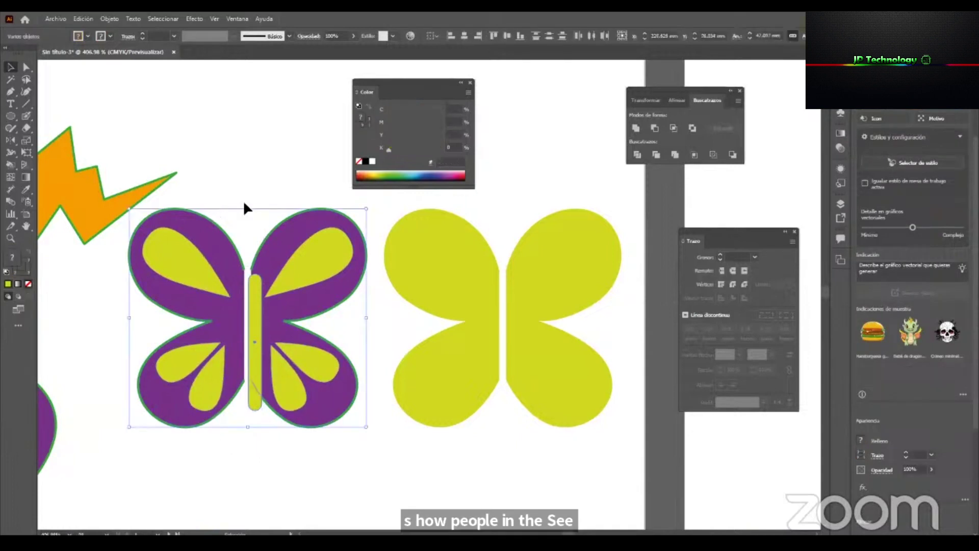
drag(648, 91, 519, 87)
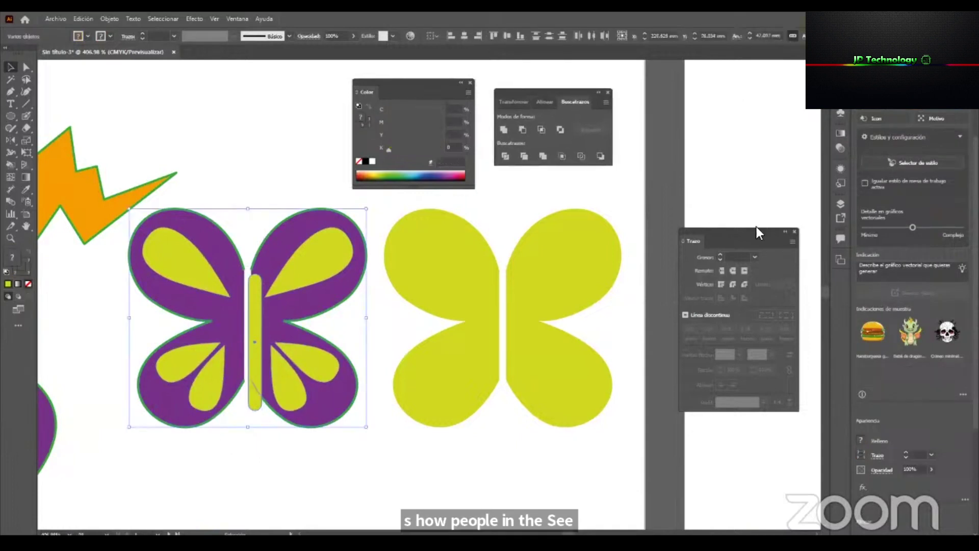
click(546, 101)
click(524, 130)
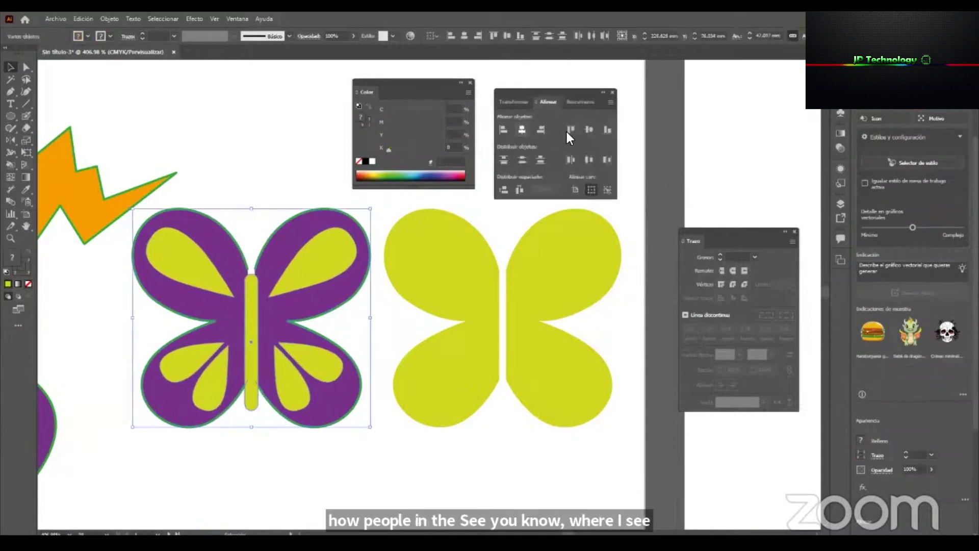
click(587, 129)
click(276, 221)
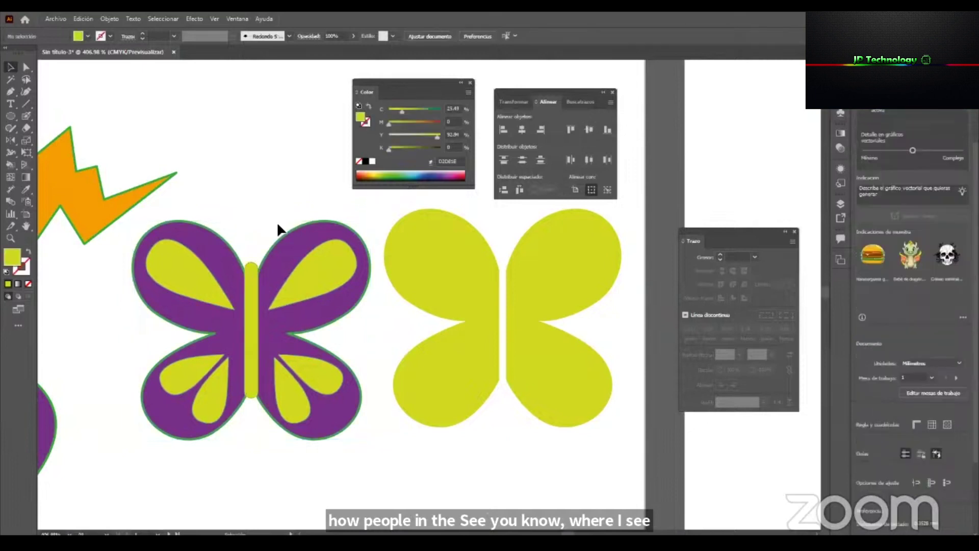
click(295, 325)
Group the decorated wings and the body into one butterfly.
key(z)
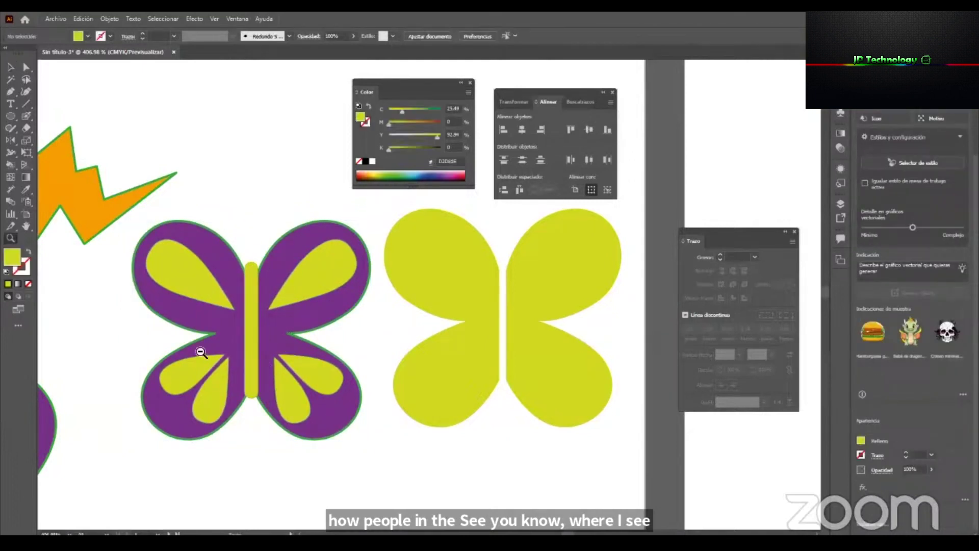
alt+click(220, 348)
key(v)
click(295, 288)
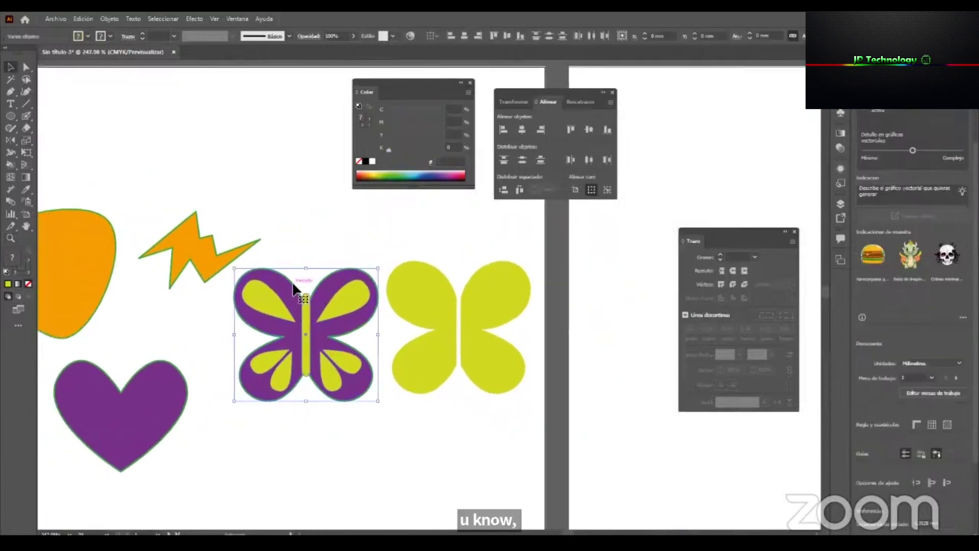
click(362, 456)
mouse_move(338, 365)
mouse_down()
mouse_move(437, 366)
mouse_move(327, 356)
mouse_up()
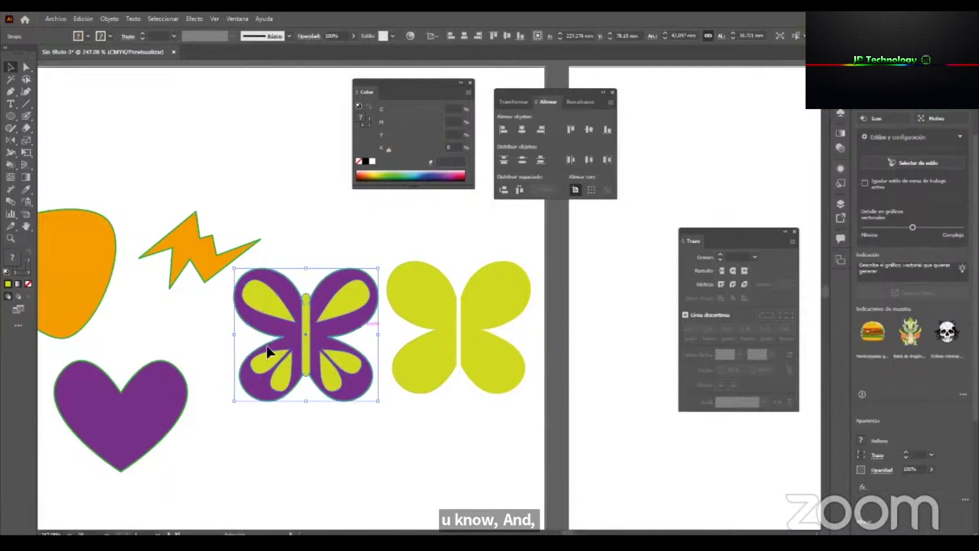
Duplicate the plain yellow-green wing silhouette into the empty area below the two butterflies.
click(473, 306)
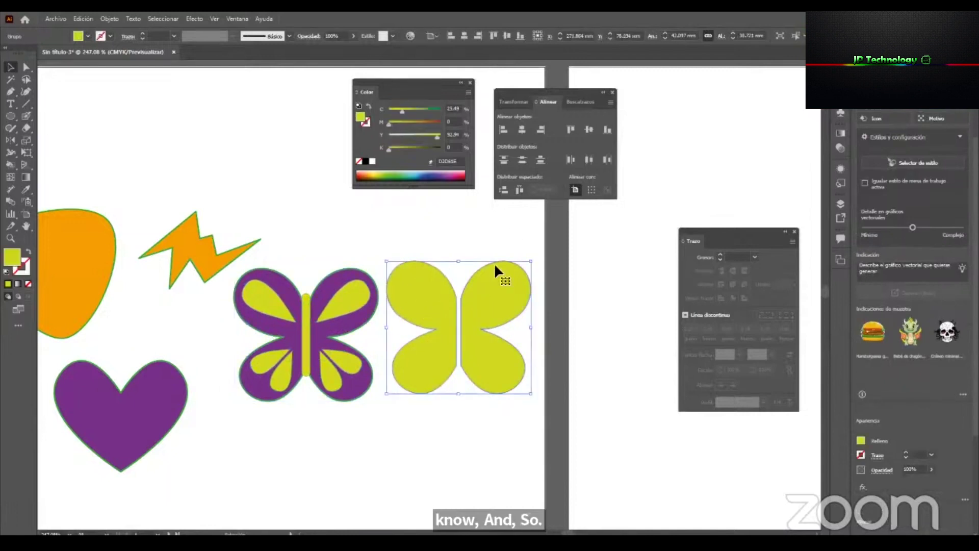
key(z)
drag(536, 307, 621, 327)
key(a)
click(548, 311)
key(z)
drag(436, 319, 412, 387)
key(v)
scroll(454, 328, up, 2)
key(v)
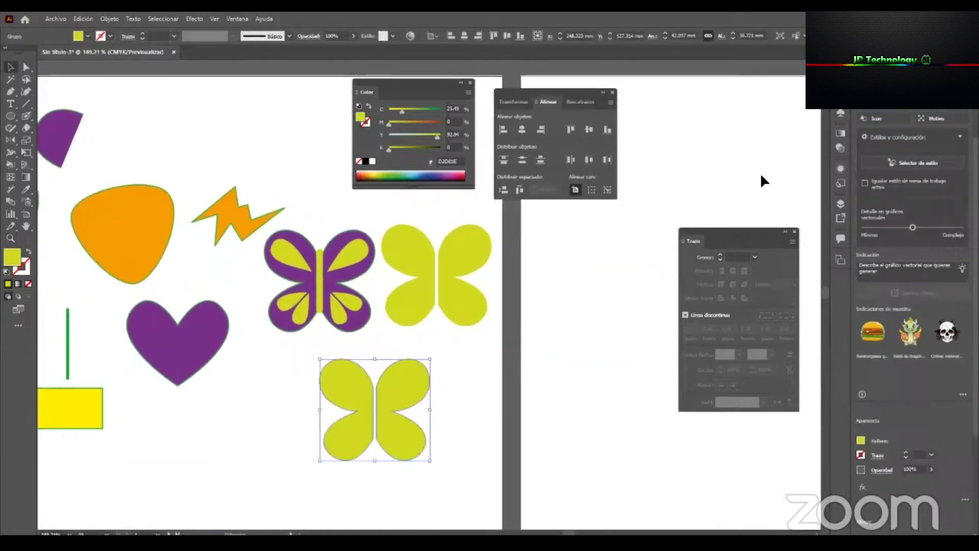
Fill the lower wing silhouette with the yellow-to-red linear gradient preset and float the gradient settings beside the artwork.
click(840, 135)
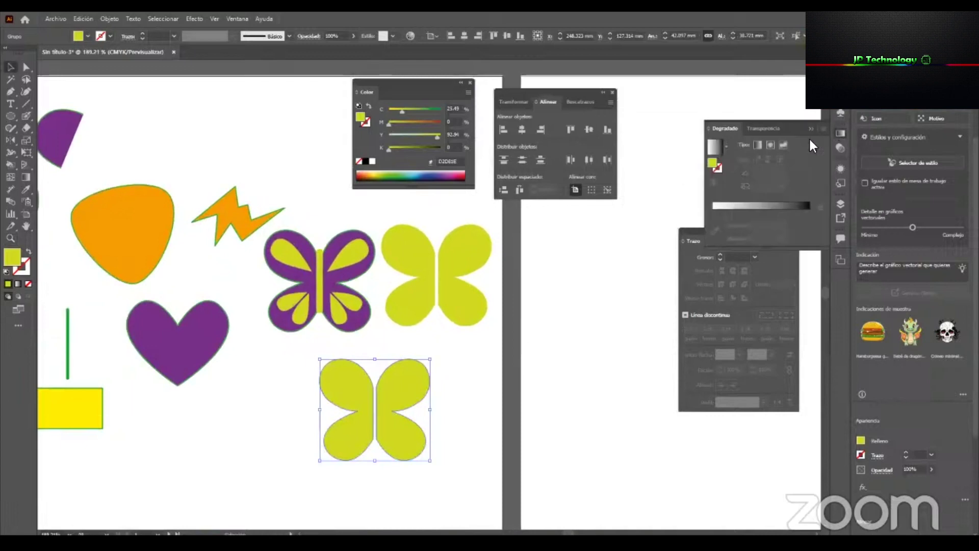
click(727, 148)
click(681, 184)
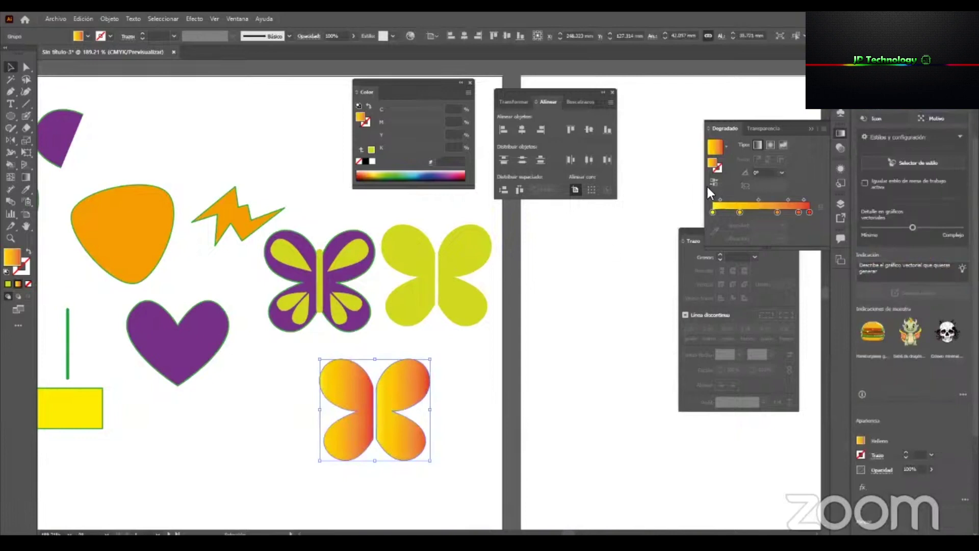
drag(724, 128, 558, 247)
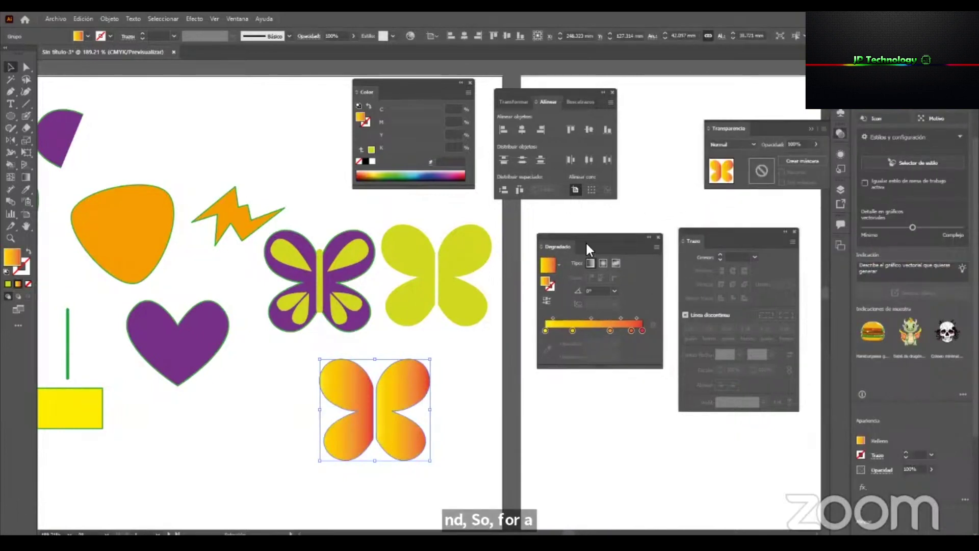
click(614, 230)
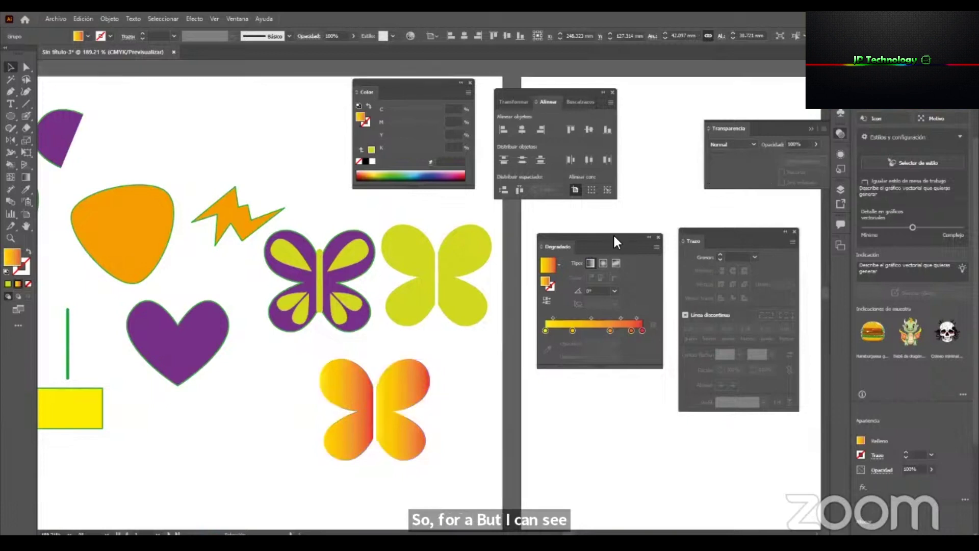
click(427, 374)
drag(569, 234, 578, 236)
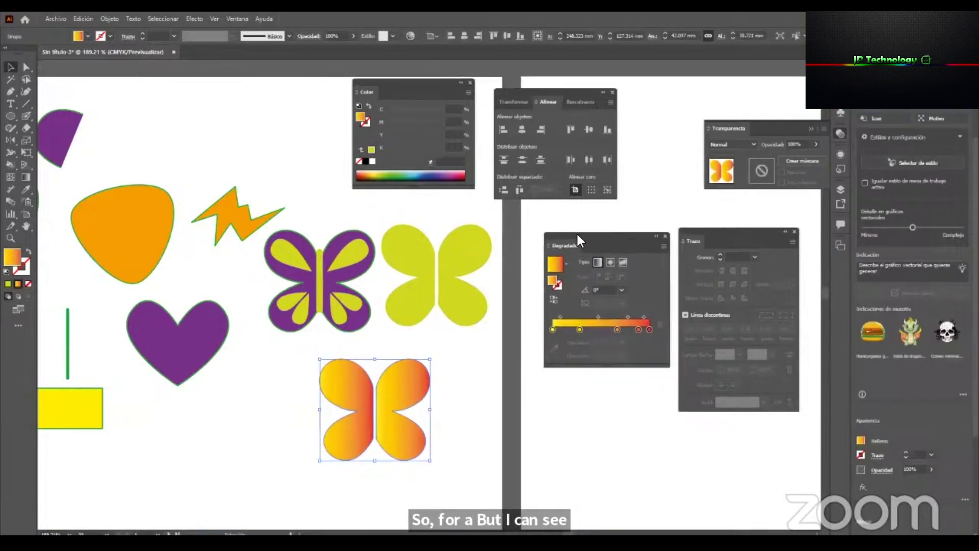
Redirect the lower silhouette's gradient with the Gradient tool so it runs diagonally from yellow at upper left to red at lower right.
click(24, 173)
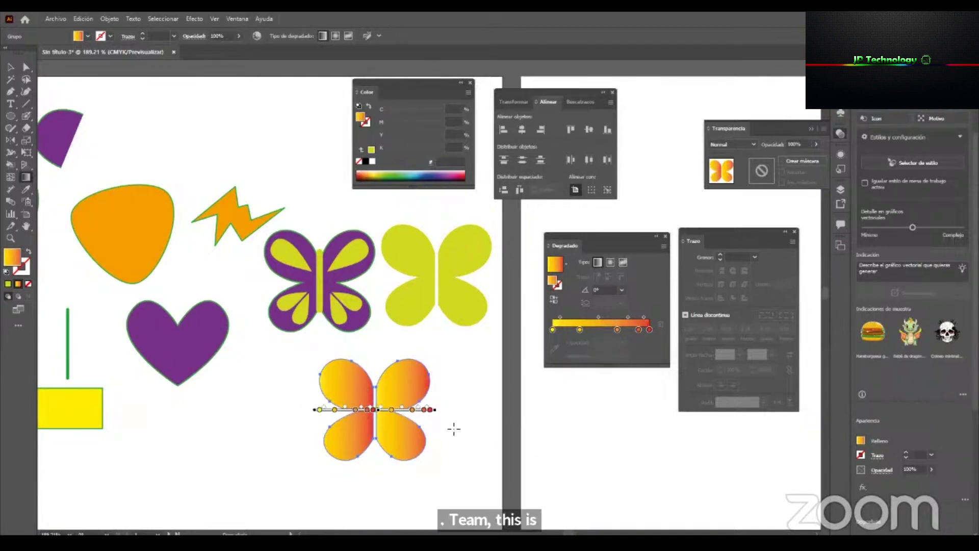
drag(344, 383, 414, 393)
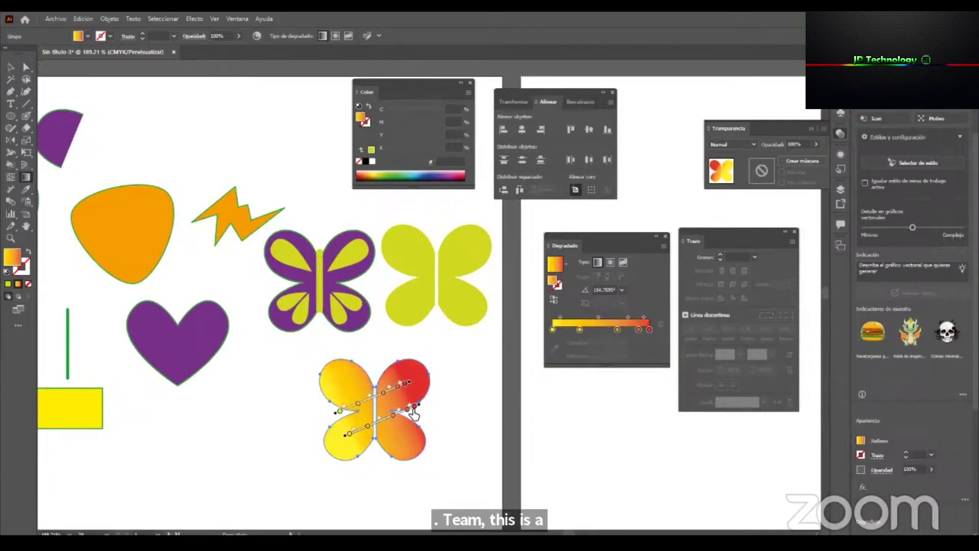
click(393, 390)
drag(405, 454, 360, 413)
drag(352, 400, 410, 449)
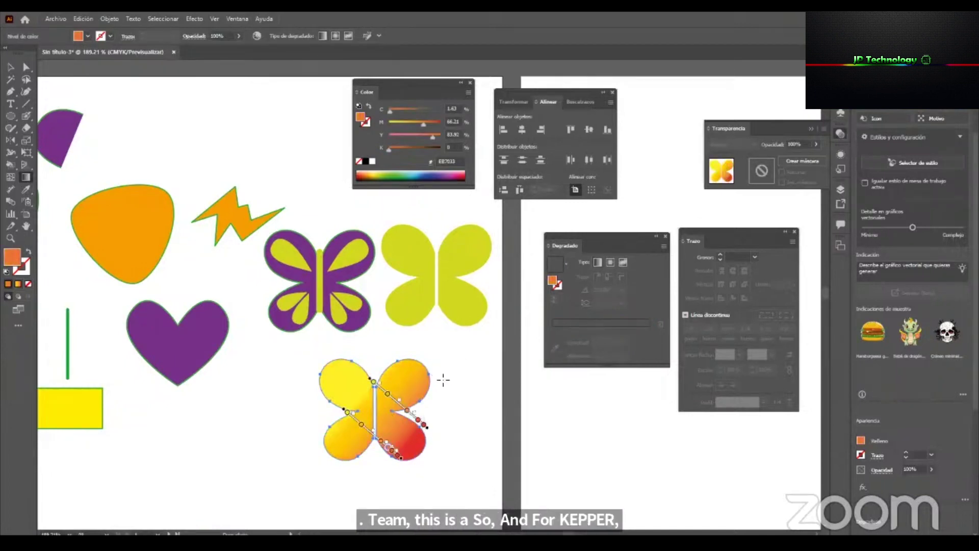
key(v)
click(381, 388)
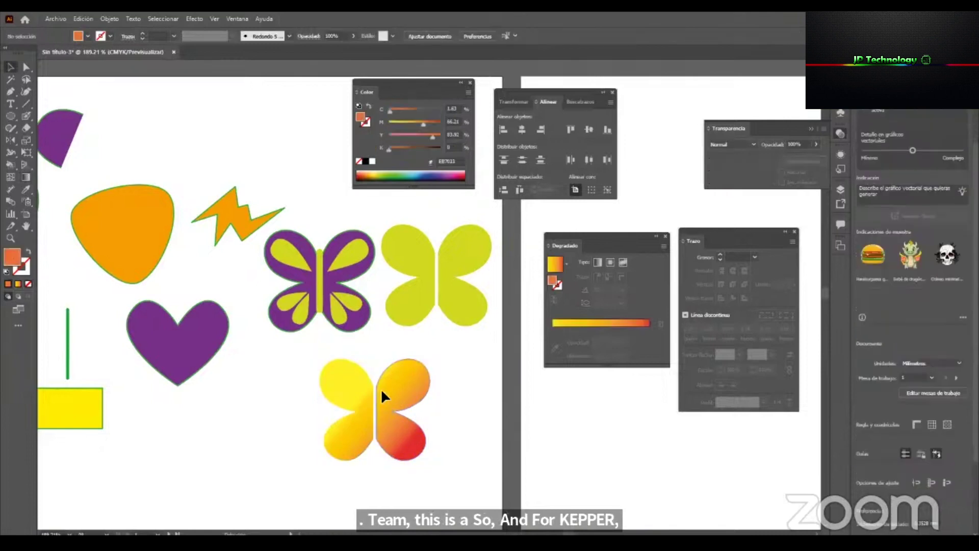
Separate the Pathfinder panel, then make the yellow-red gradient butterfly a compound shape and expand it.
click(431, 301)
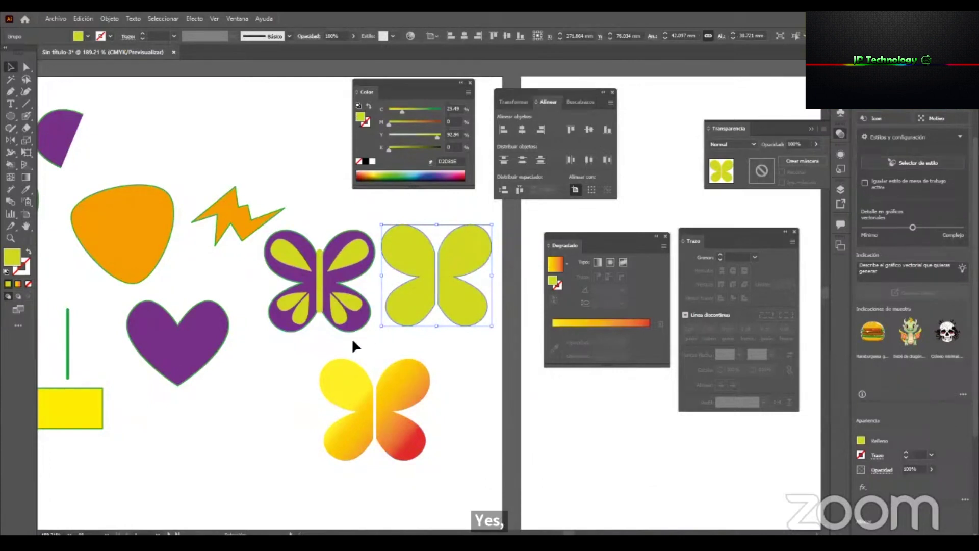
click(457, 333)
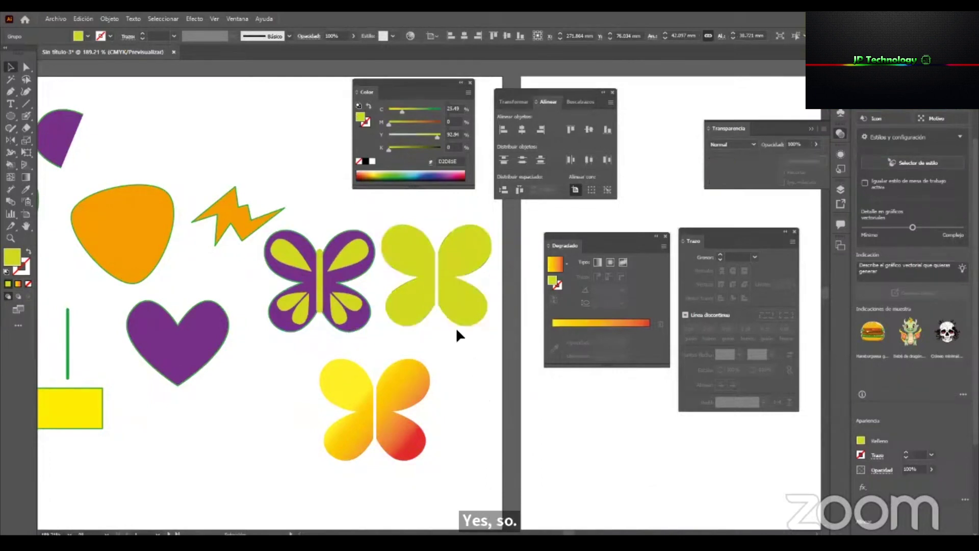
click(398, 384)
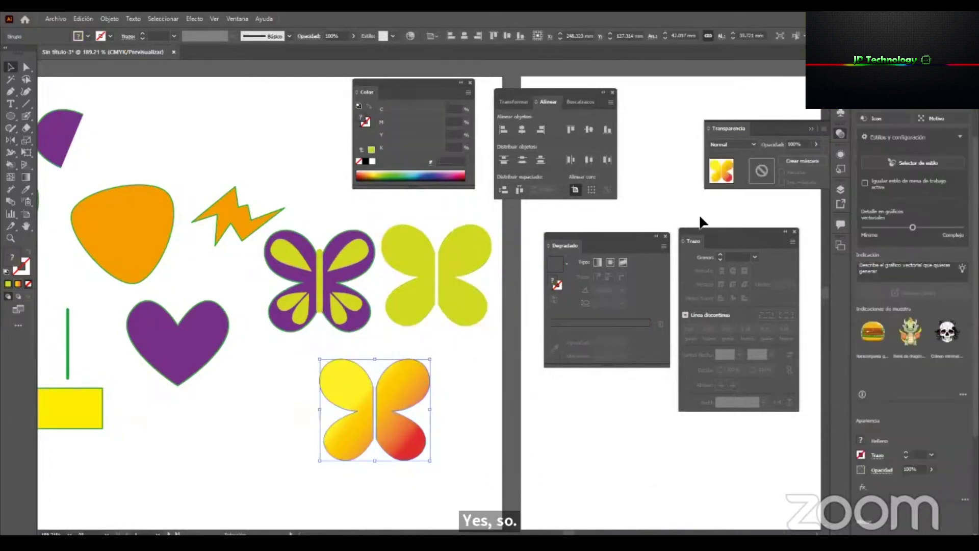
drag(577, 100, 483, 397)
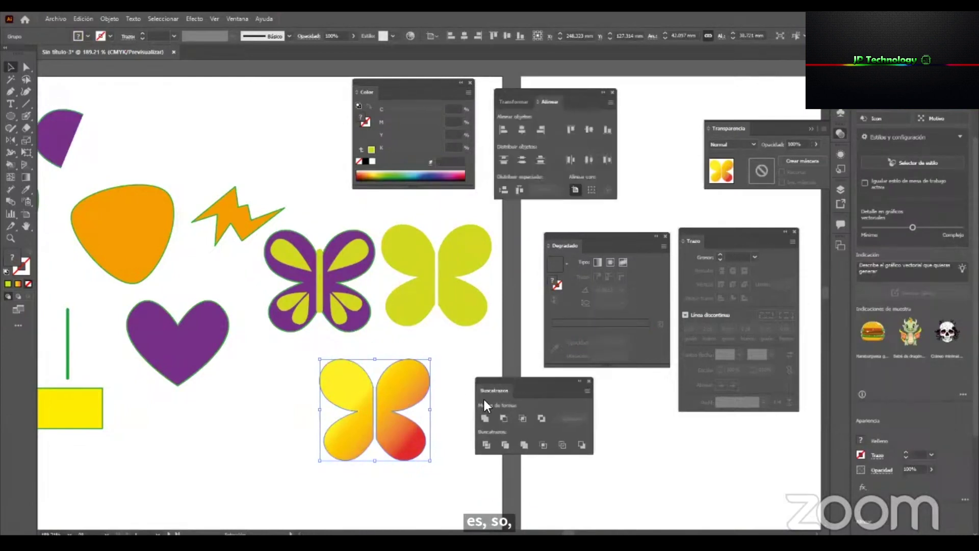
click(587, 391)
click(637, 438)
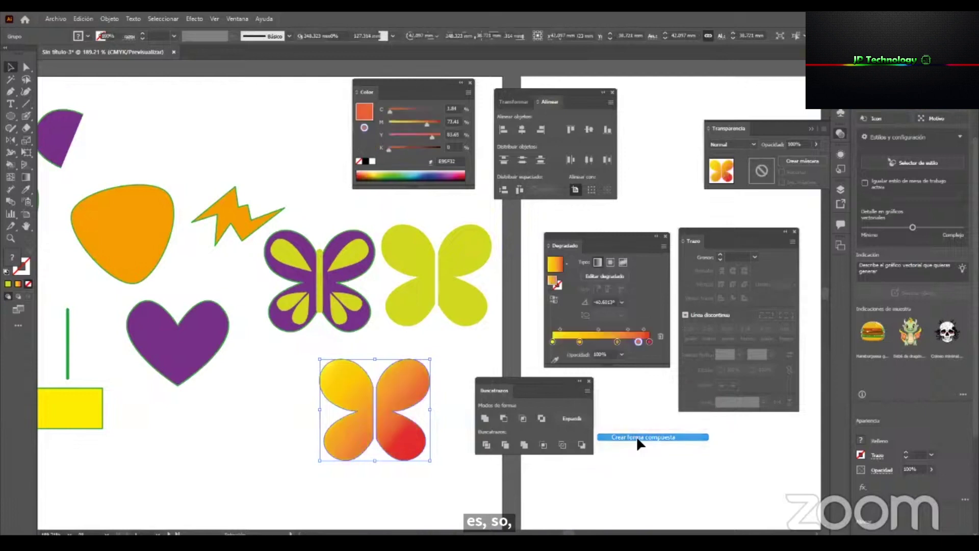
click(568, 418)
Redraw the butterfly's linear gradient toward its upper-left wing, then make the gradient radial and stretch it sideways.
key(g)
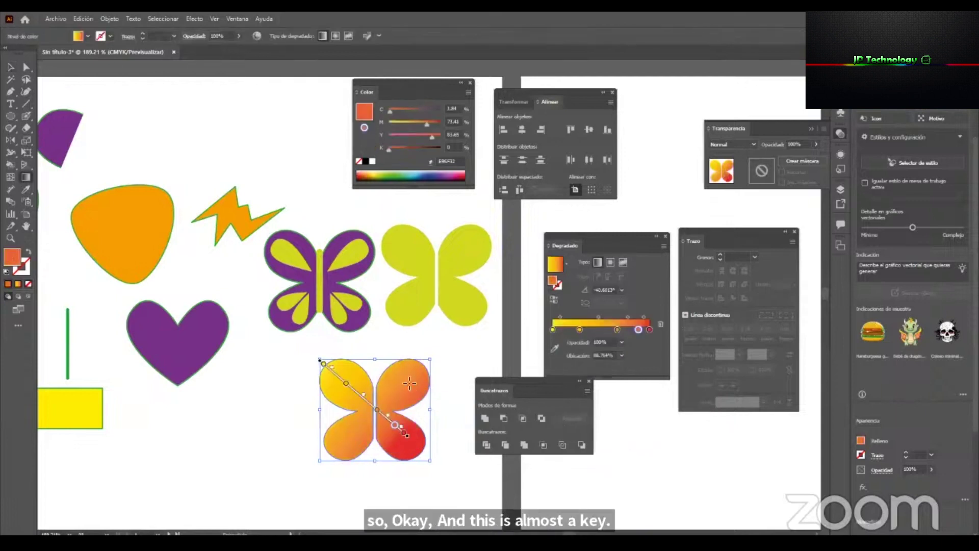
drag(375, 435, 334, 382)
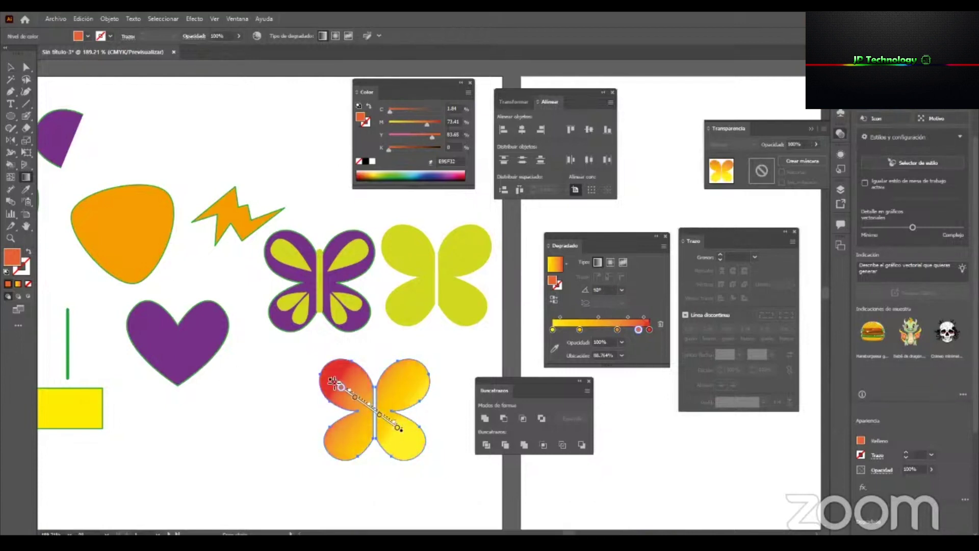
click(610, 262)
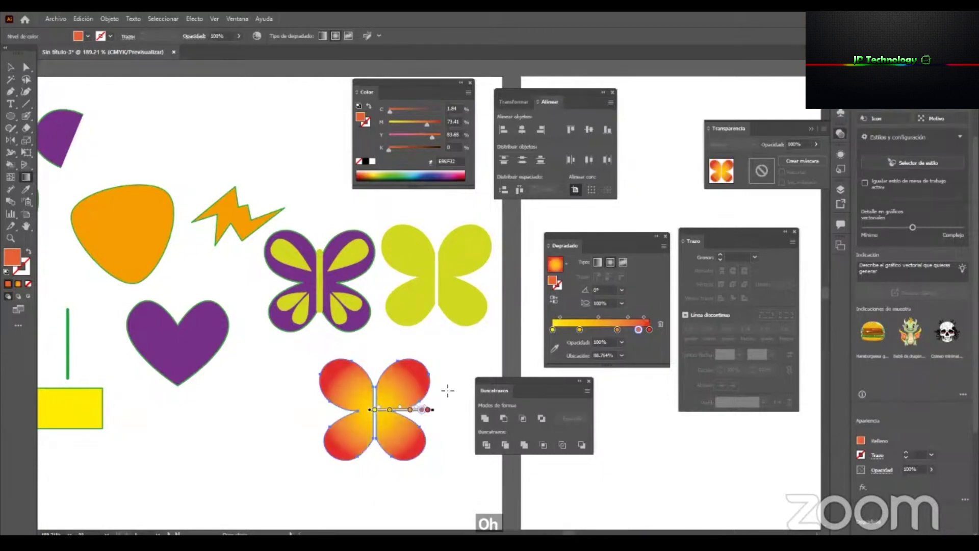
drag(378, 394, 461, 399)
Try a freeform gradient on the butterfly, then return it to a linear gradient running vertically from yellow to red.
click(624, 263)
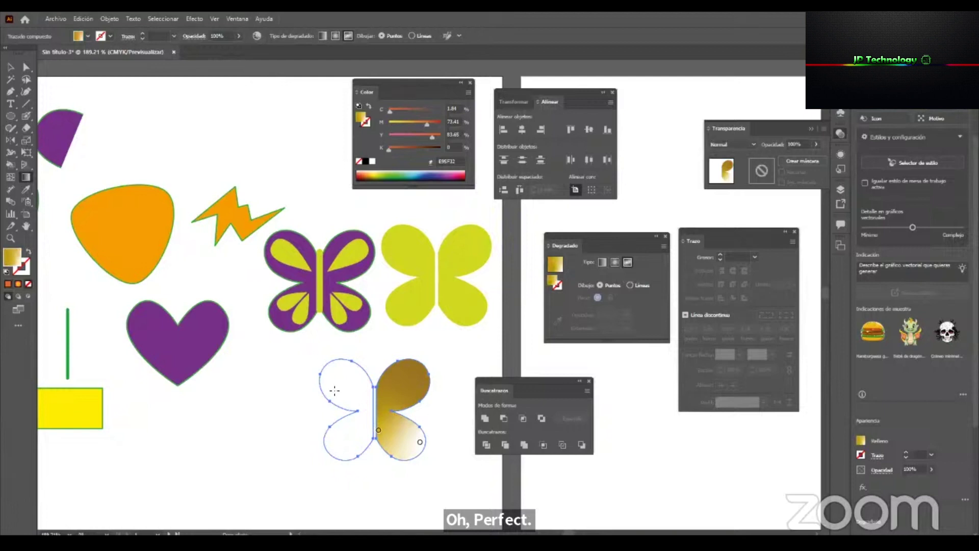
click(385, 394)
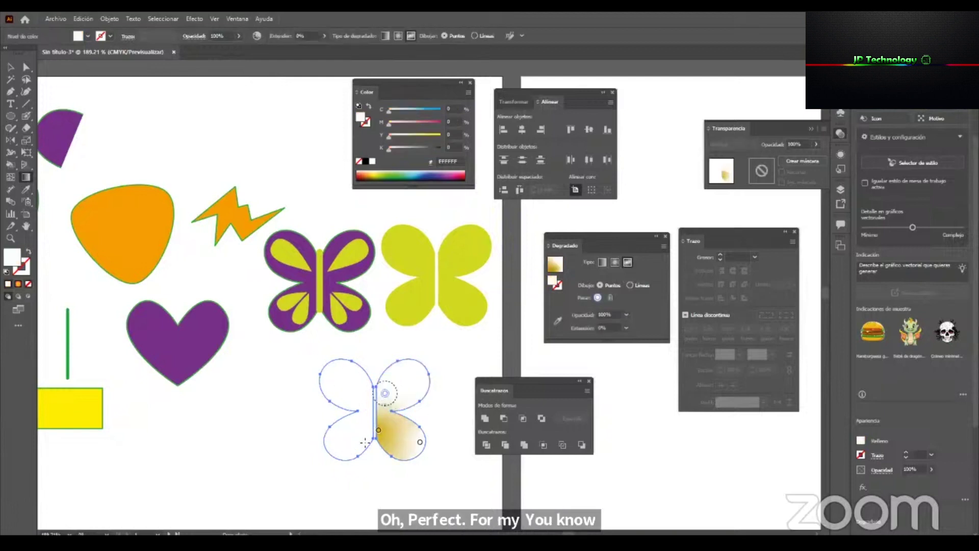
click(603, 262)
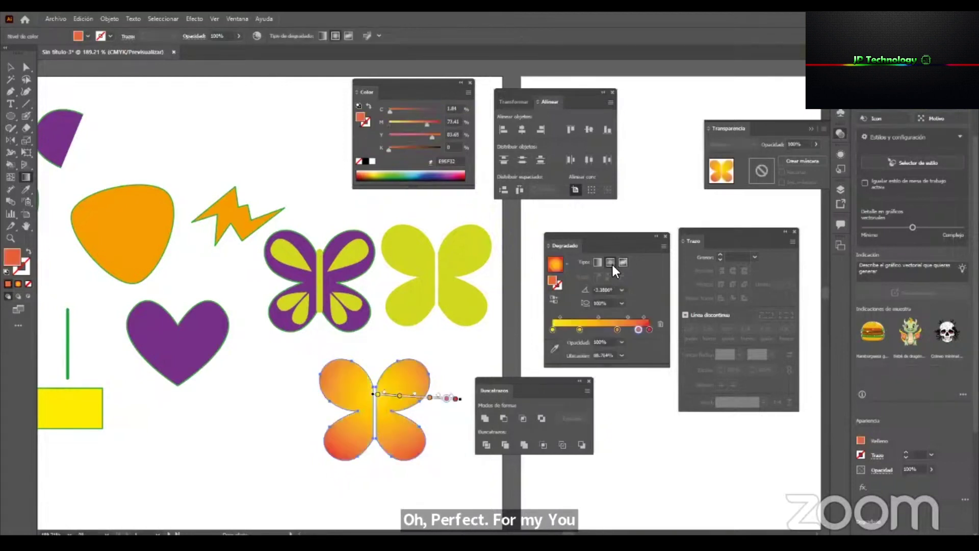
drag(375, 367, 375, 454)
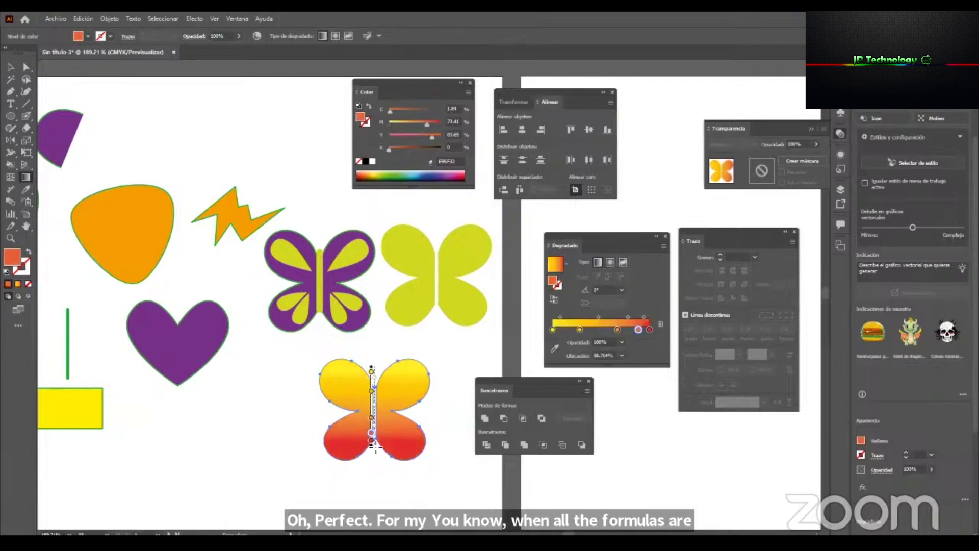
Move the gradient butterfly left below the purple one and try to create and expand a compound shape from it.
key(v)
drag(409, 444, 342, 443)
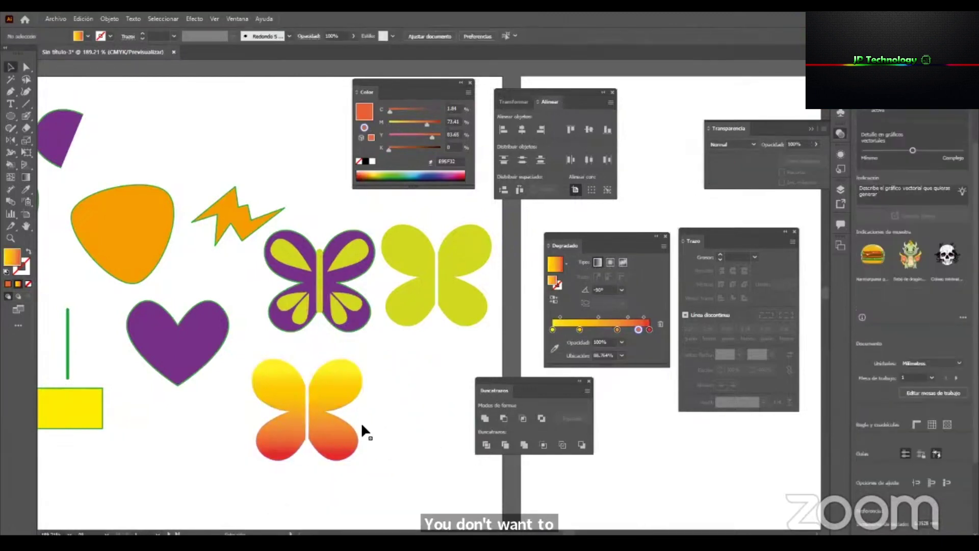
click(341, 435)
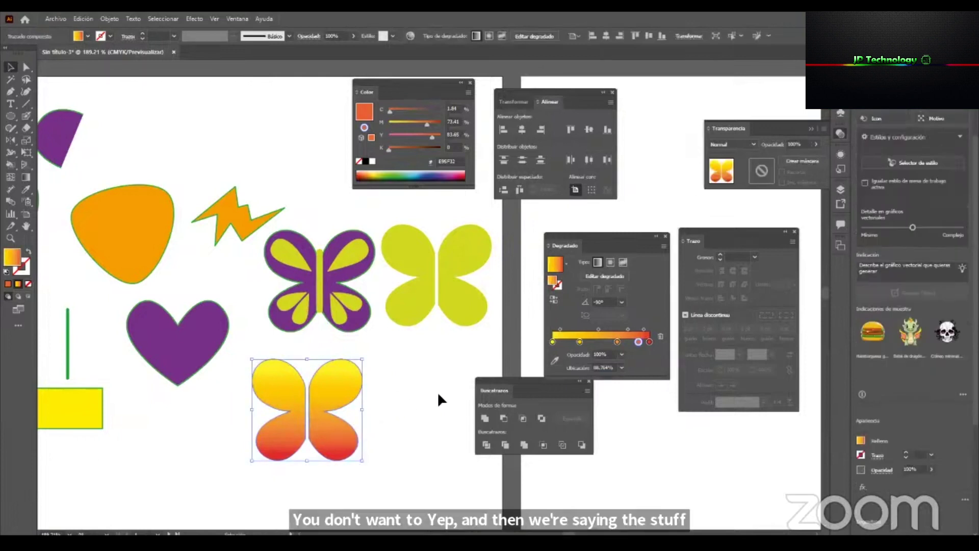
click(587, 391)
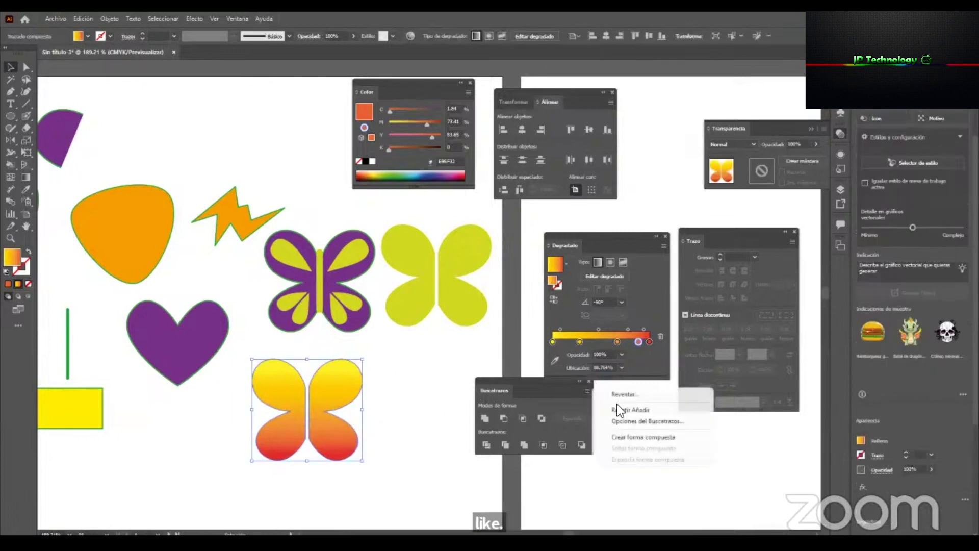
click(660, 439)
click(573, 419)
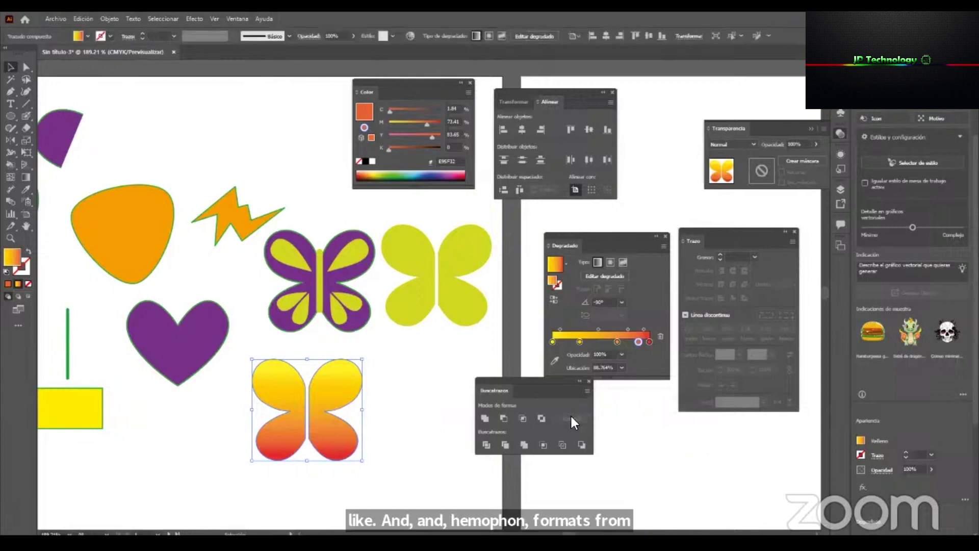
Change the gradient butterfly's fill to a radial gradient.
click(398, 374)
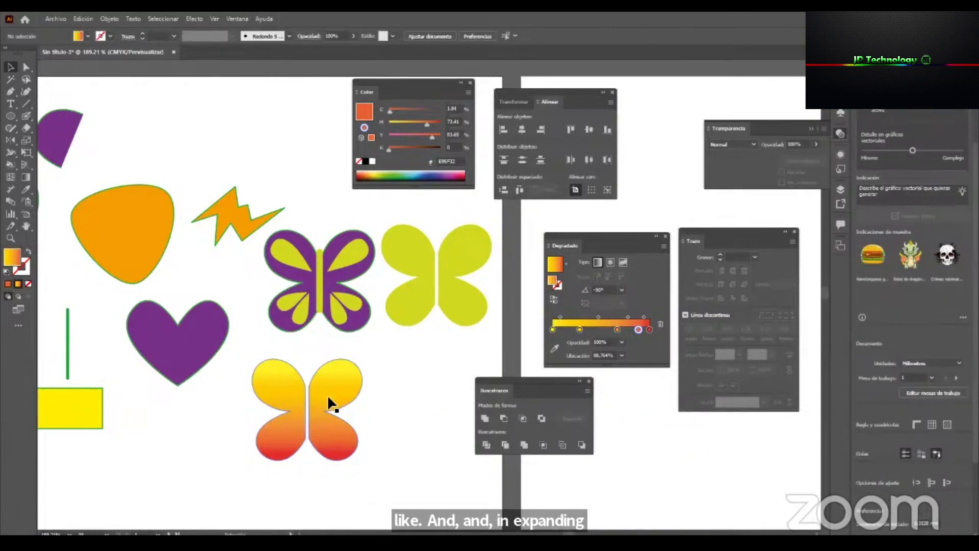
click(330, 405)
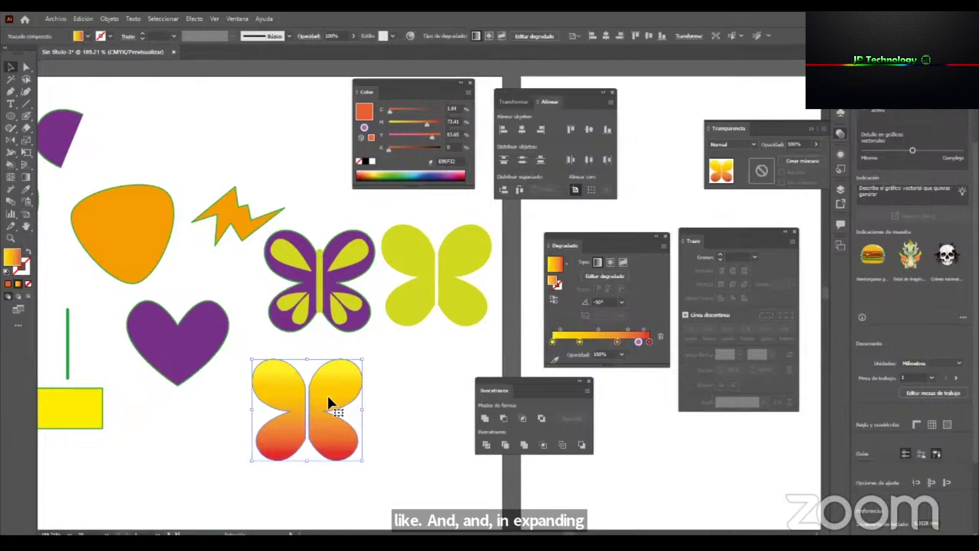
click(611, 264)
click(415, 284)
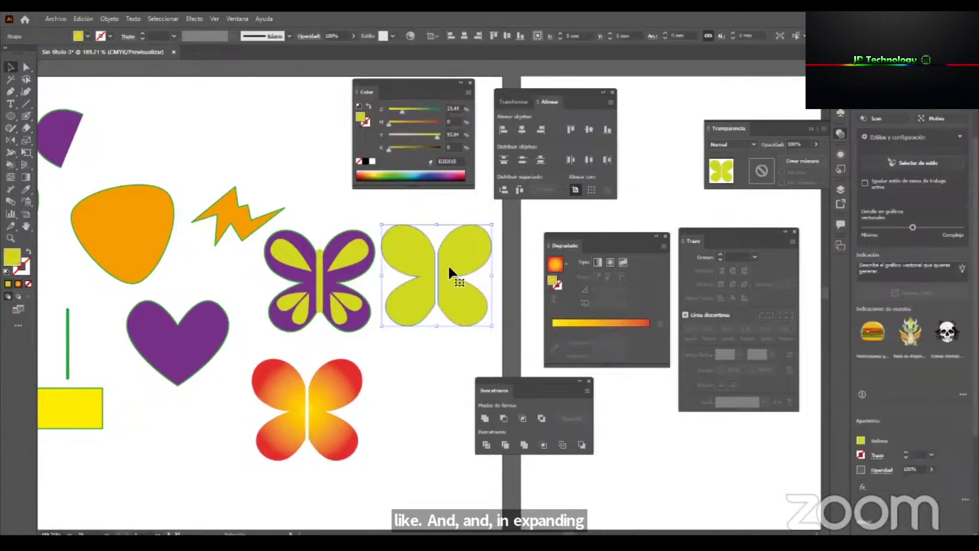
key(space)
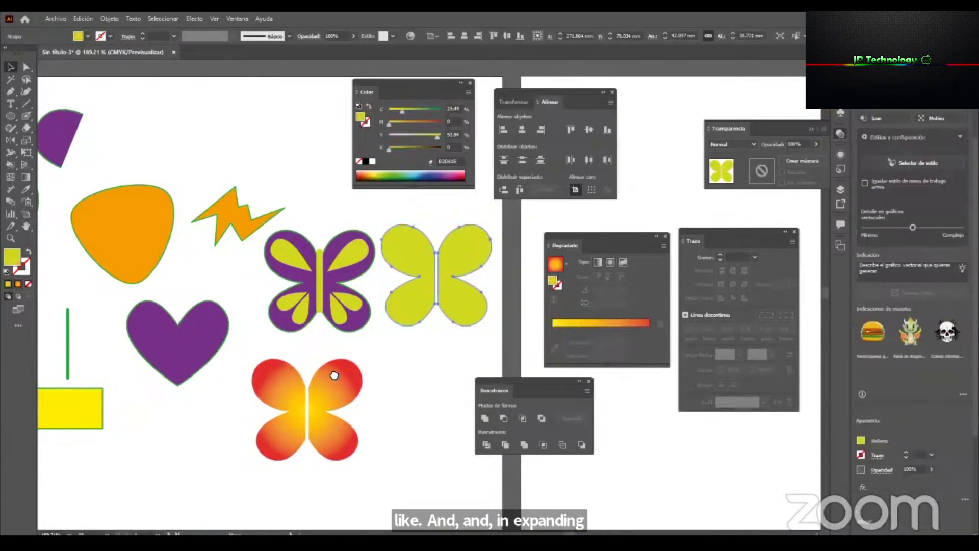
drag(334, 375, 196, 350)
drag(315, 267, 313, 402)
key(ctrl+z)
Duplicate the radial-gradient butterfly to its right, directly below the green butterfly.
drag(204, 369, 389, 401)
key(z)
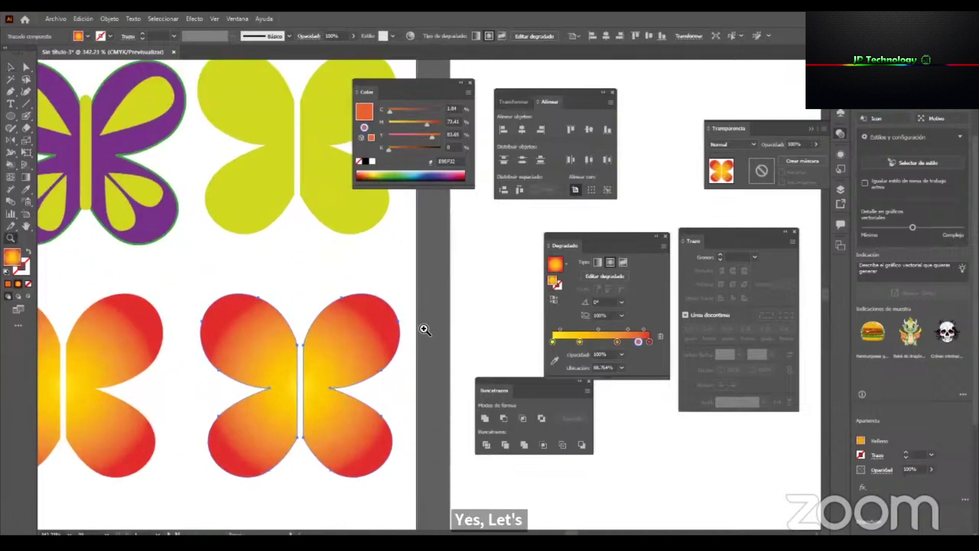
key(v)
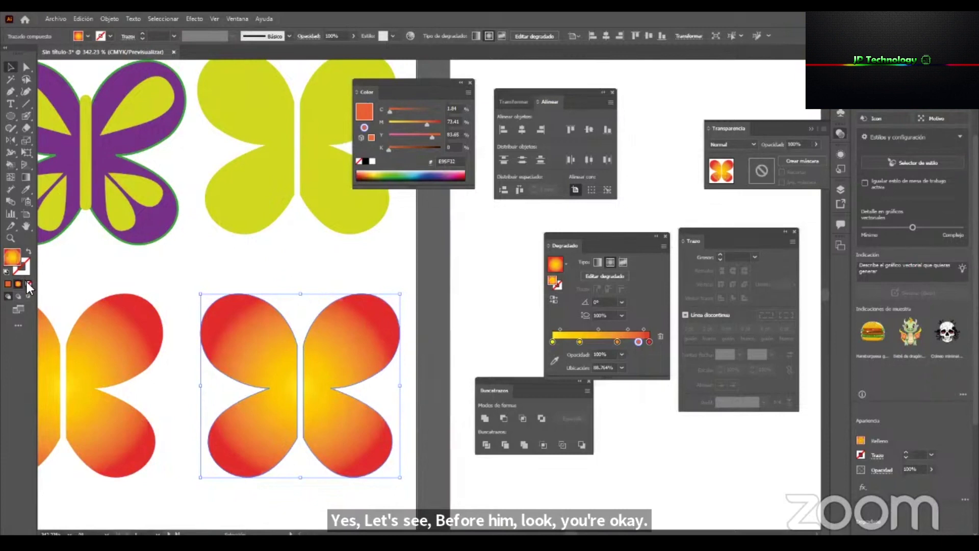
Swap the copied butterfly's fill and stroke so the gradient colours its outline, and set the stroke weight to 6 pt.
click(29, 252)
click(23, 266)
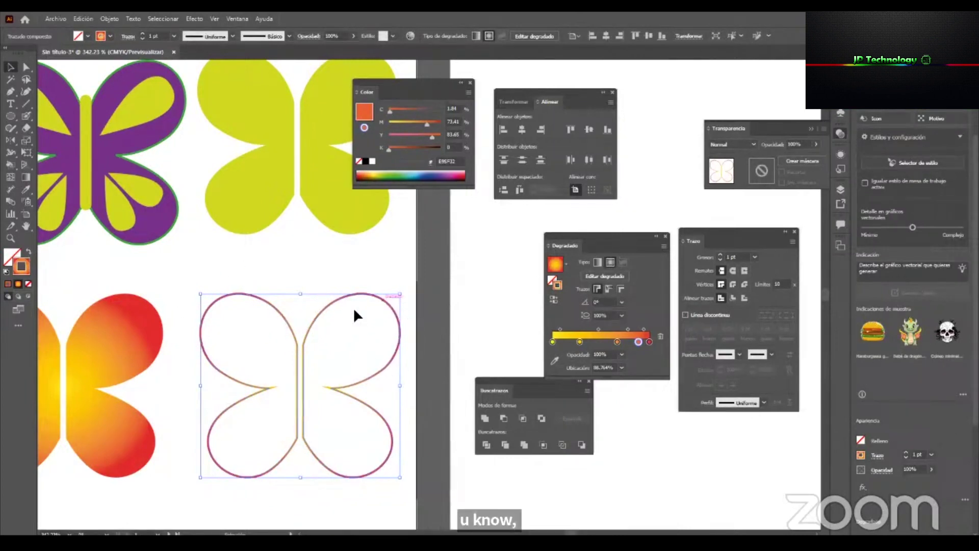
drag(544, 235, 428, 222)
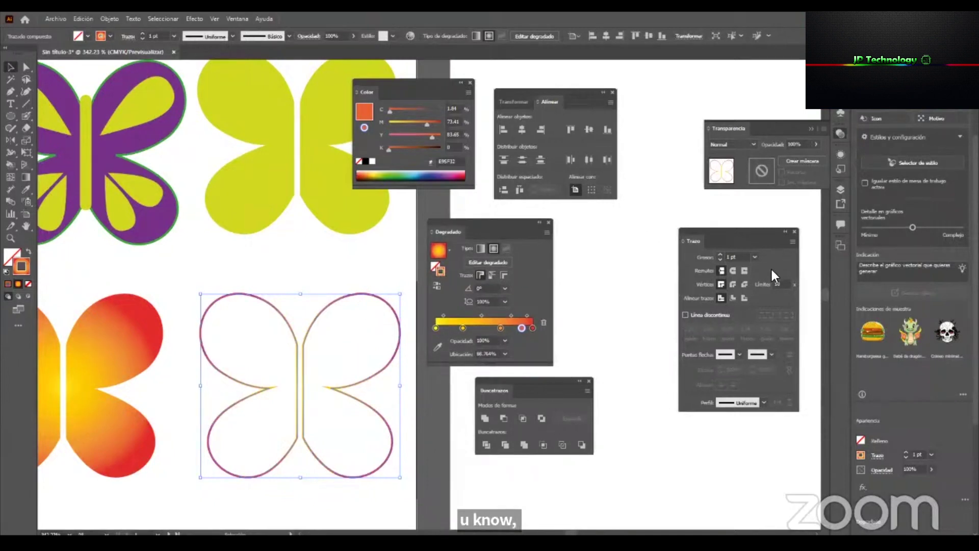
click(755, 257)
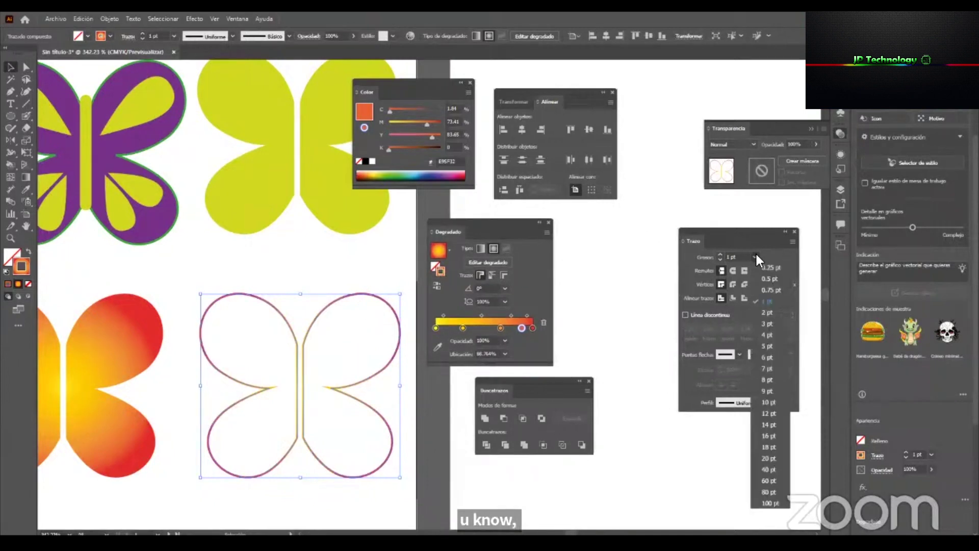
click(770, 357)
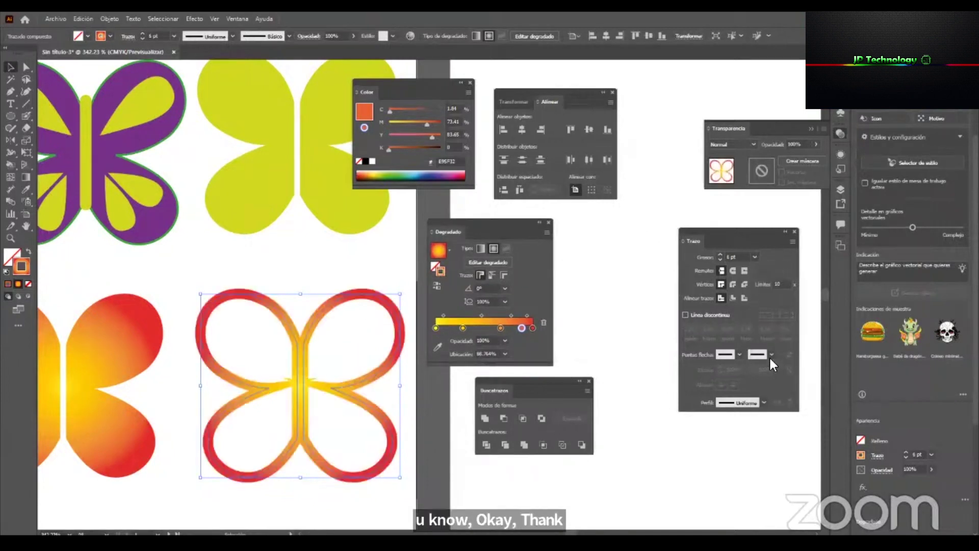
Bring the Stroke panel closer and apply the symmetric elliptical width profile to the butterfly's outline.
click(763, 403)
click(721, 235)
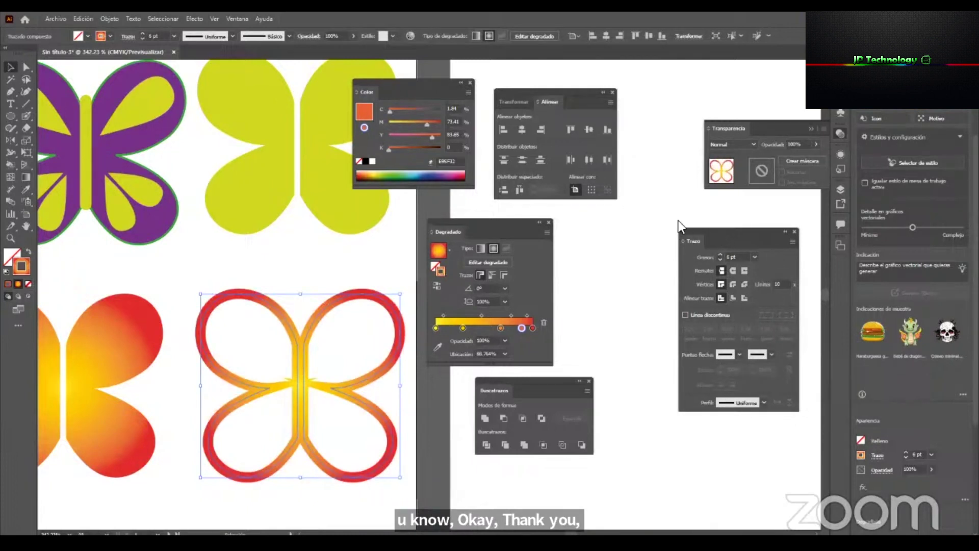
drag(710, 231, 653, 213)
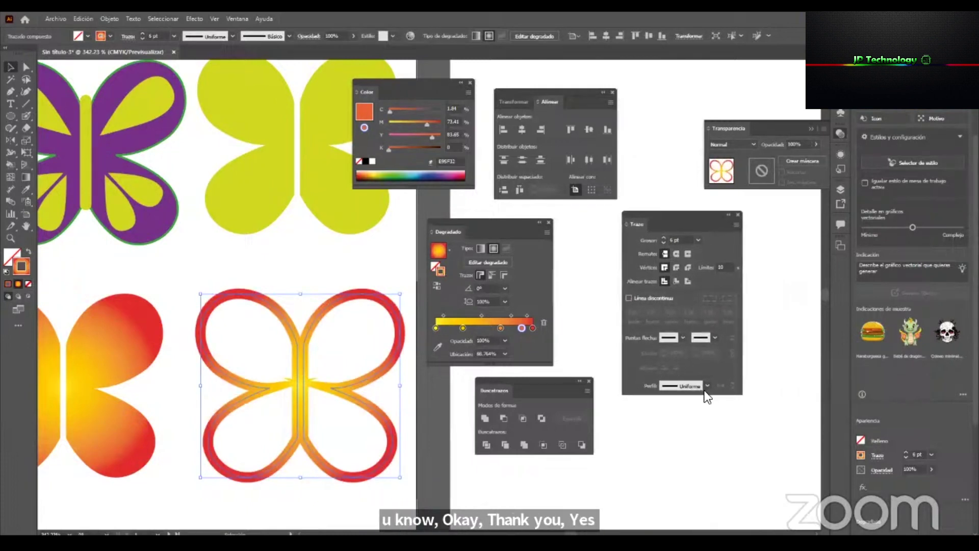
click(708, 387)
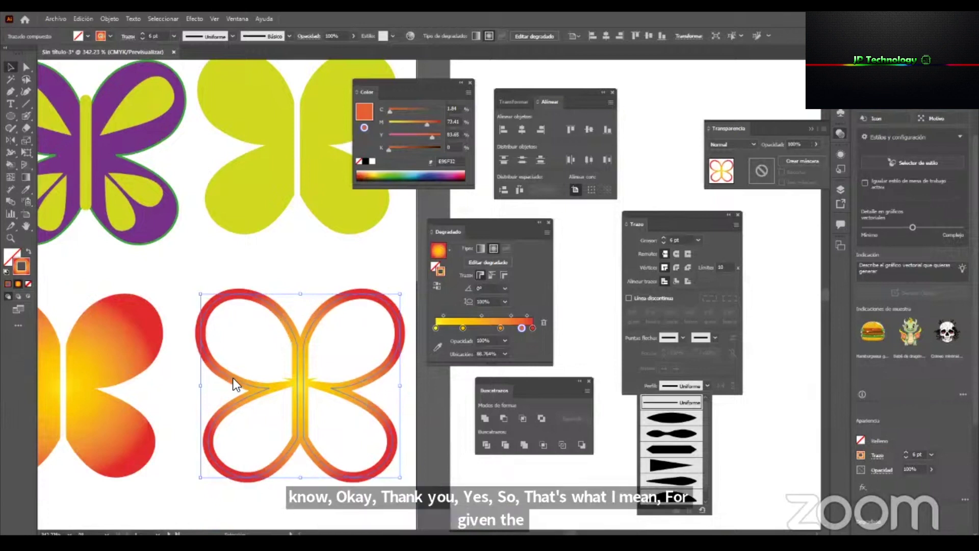
click(669, 419)
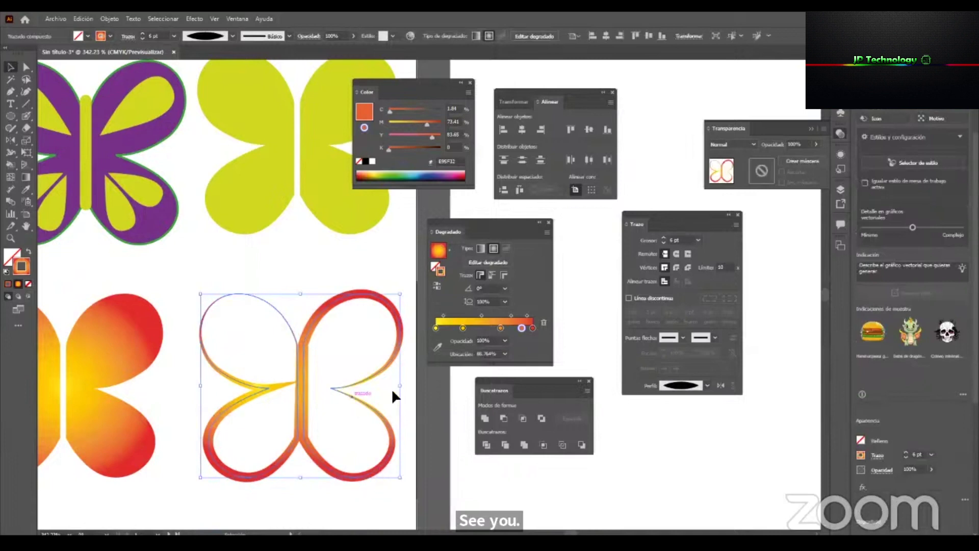
Try the double-bulge and blunt-ended width profiles on the outline, then apply the asymmetric leaf-shaped profile.
click(707, 386)
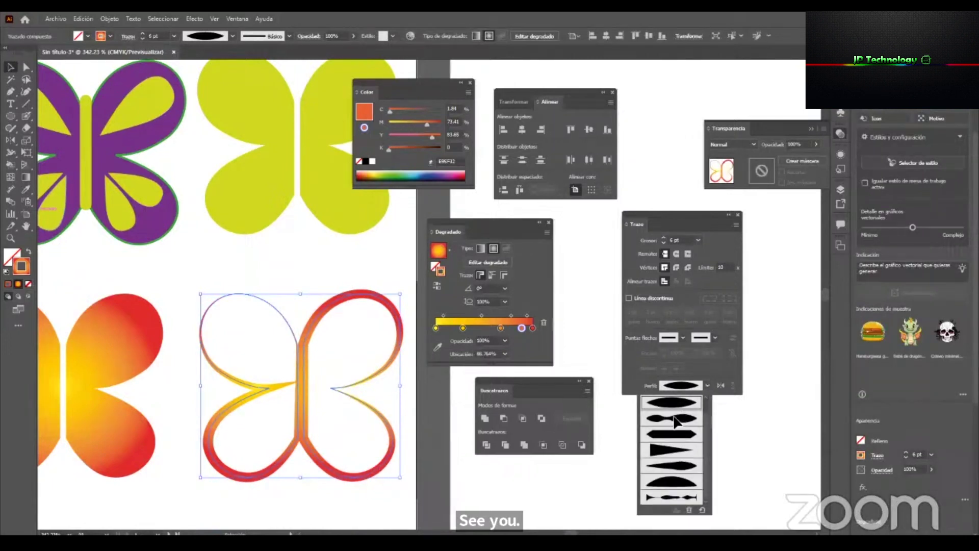
click(674, 418)
click(708, 386)
click(686, 434)
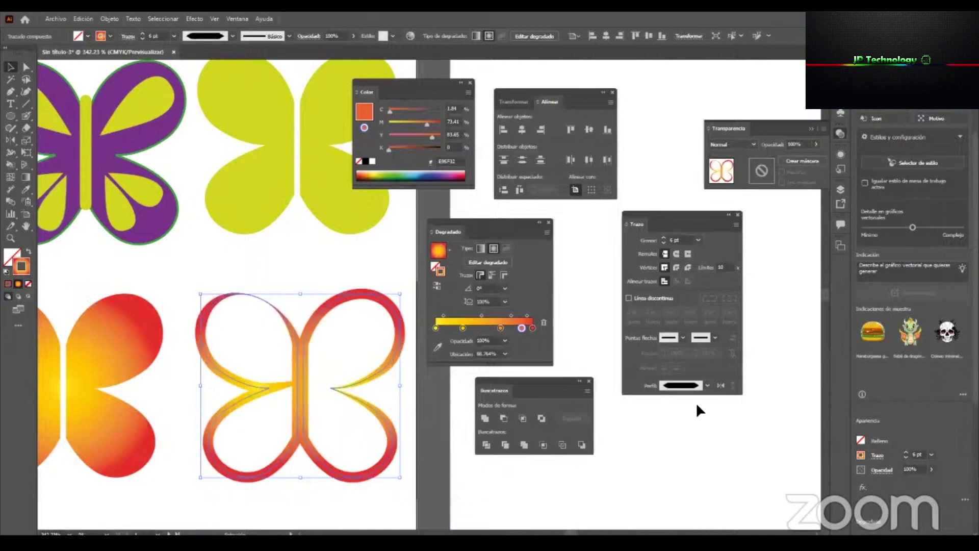
click(707, 386)
click(675, 463)
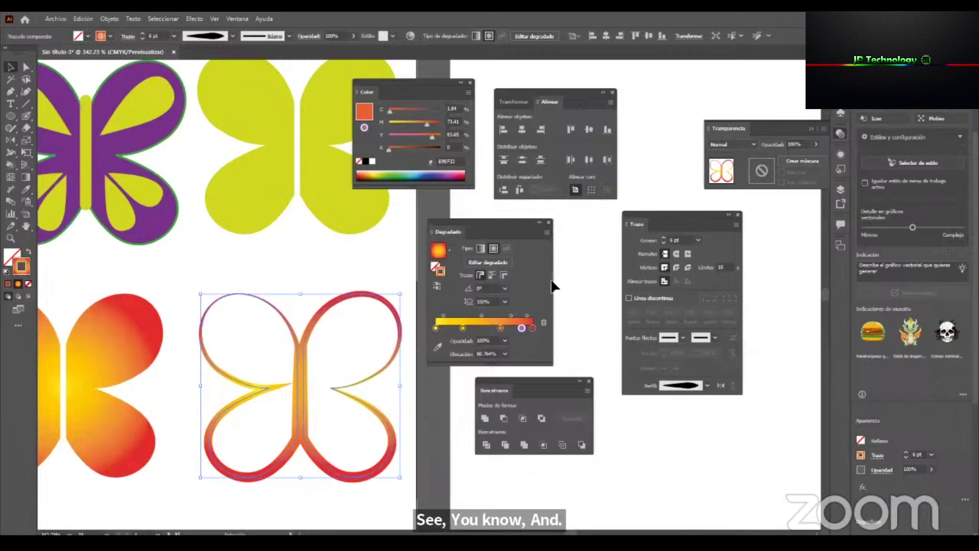
Move the Pathfinder panel out of the way and place the Stroke panel beside the outlined butterfly.
drag(546, 380, 658, 419)
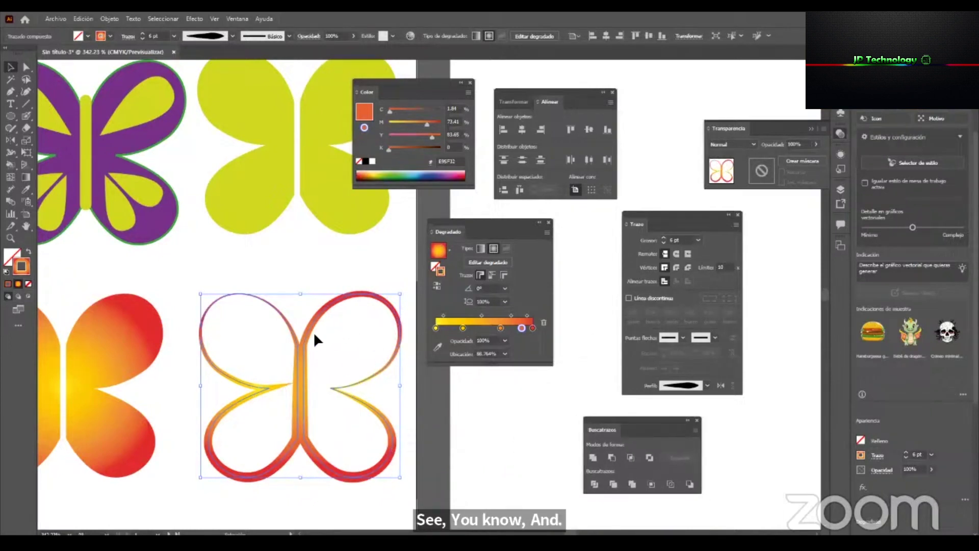
mouse_move(662, 212)
mouse_down()
mouse_move(466, 323)
mouse_move(467, 292)
mouse_up()
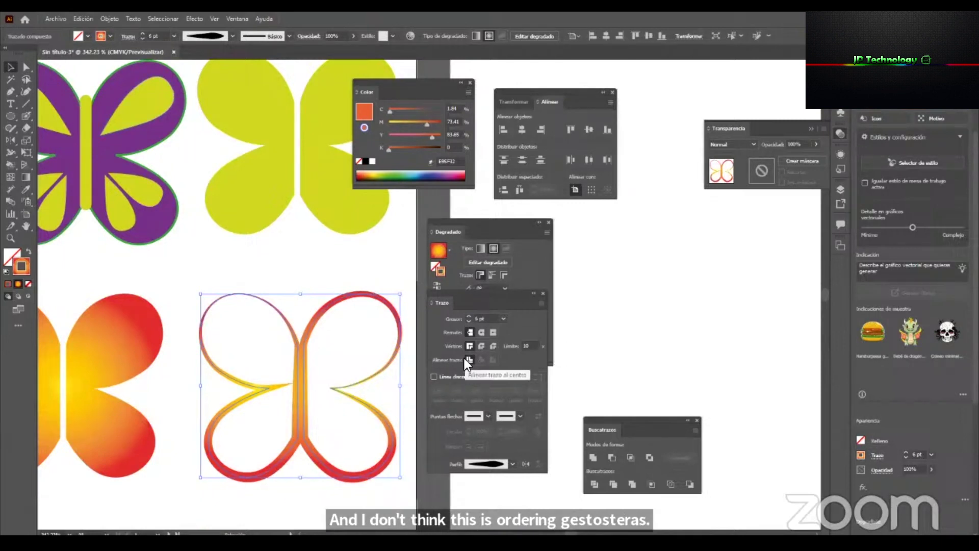
Move the Stroke panel away from the Gradient panel and align the purple heart's stroke to the outside.
drag(490, 293, 663, 247)
drag(323, 331, 469, 447)
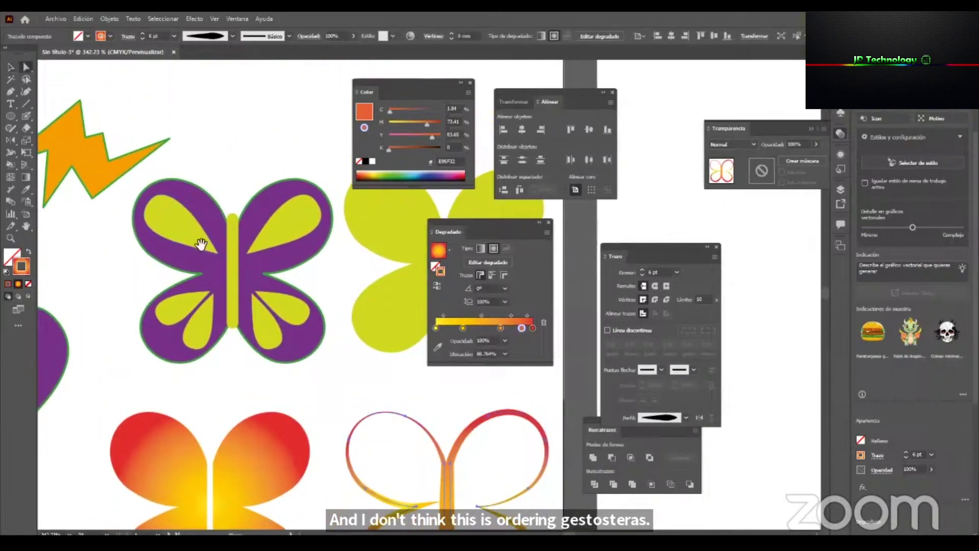
drag(190, 240, 324, 324)
drag(150, 448, 285, 311)
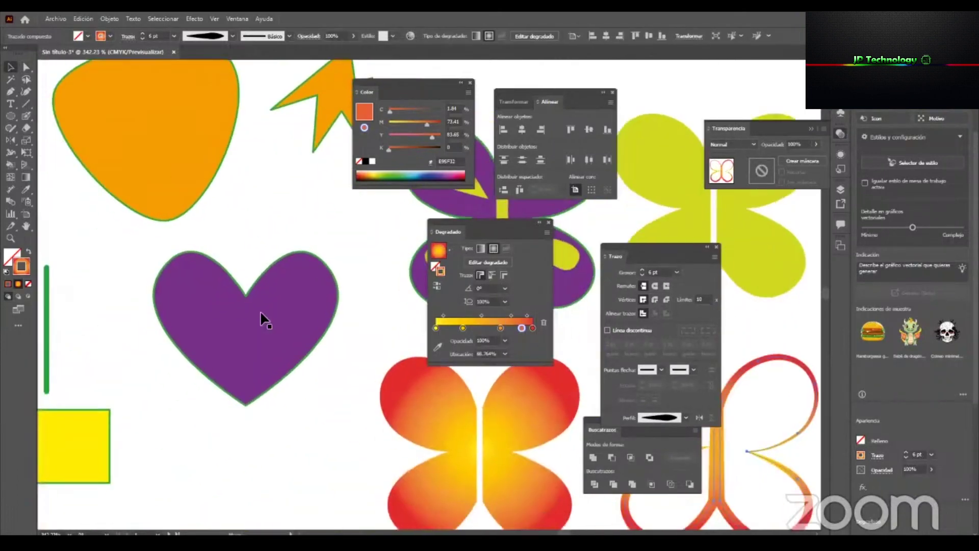
click(262, 322)
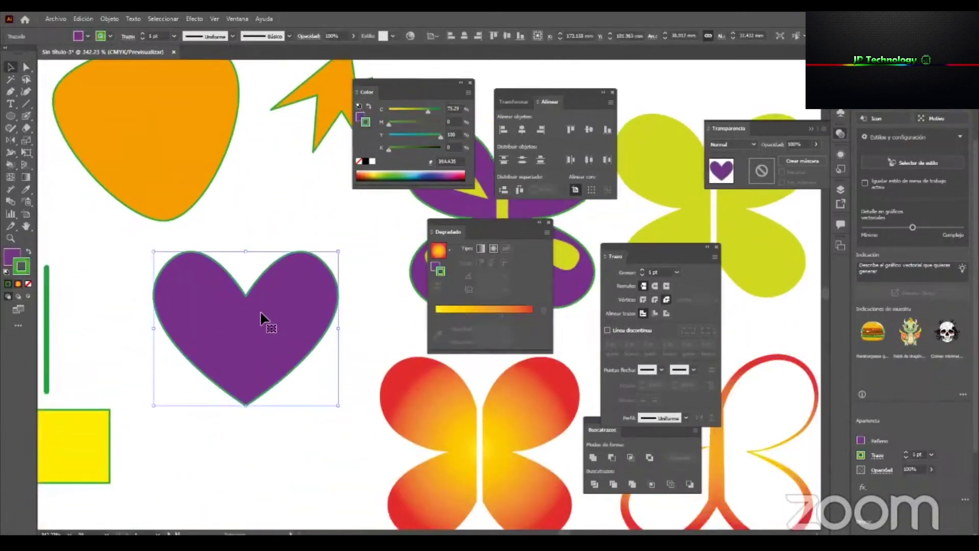
click(665, 313)
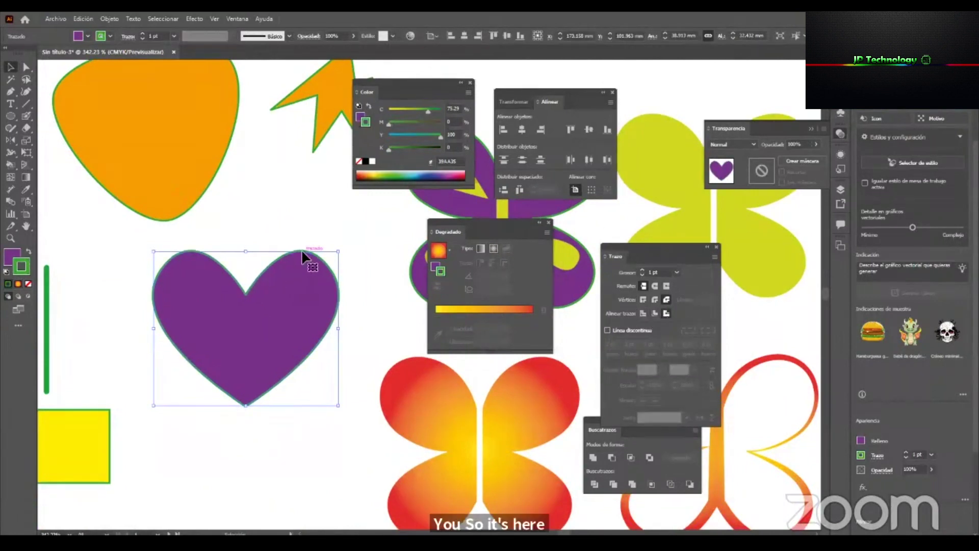
Undo the outside alignment of the heart's stroke and reapply it to compare the green outline's position along the edge.
key(z)
drag(199, 260, 372, 276)
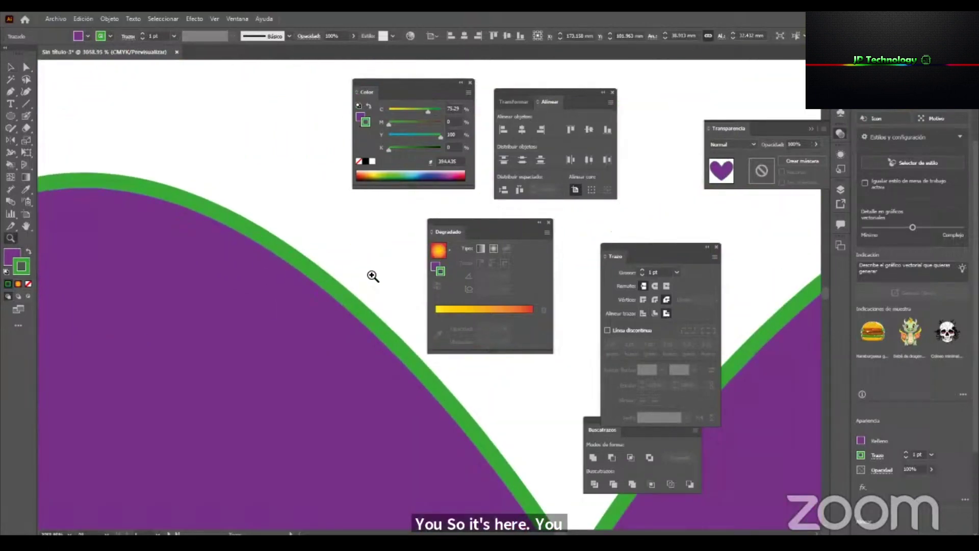
key(ctrl+z)
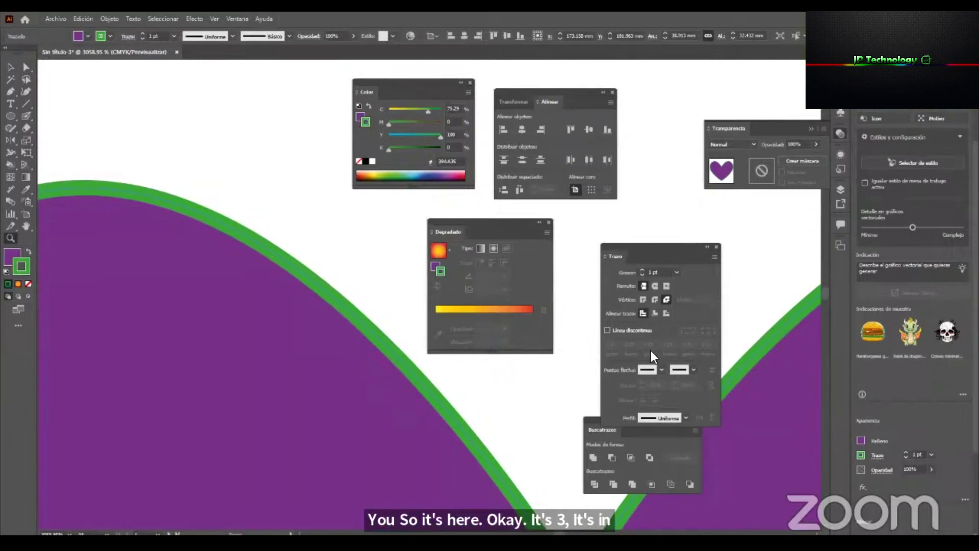
click(667, 314)
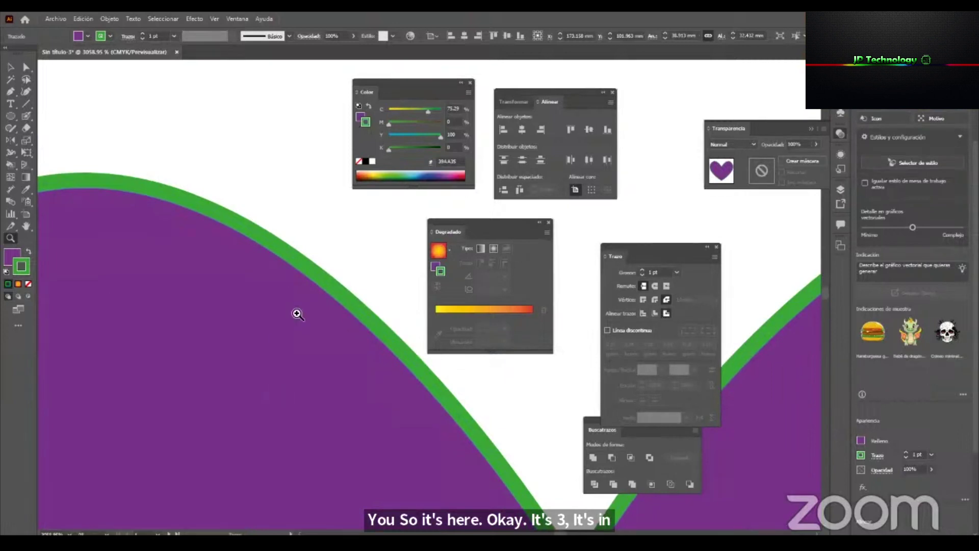
alt+click(258, 308)
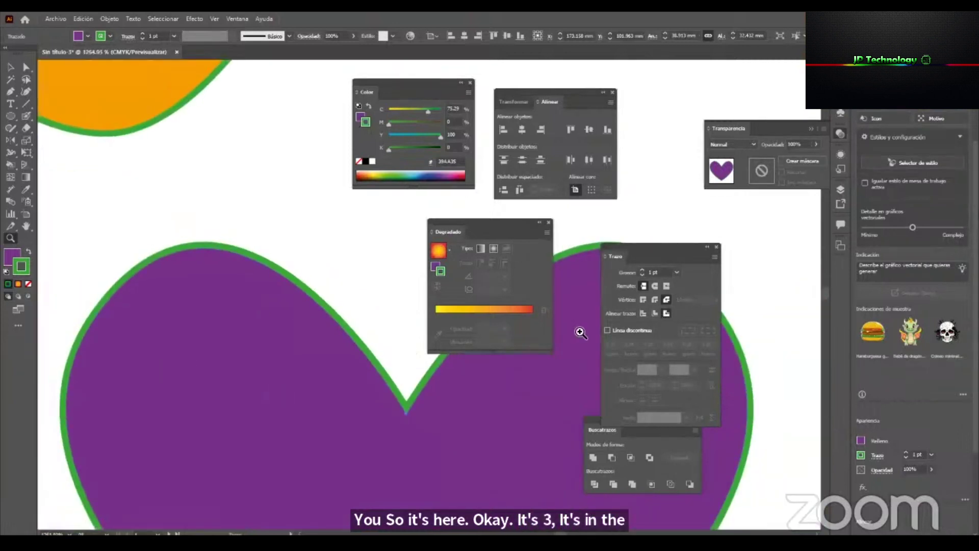
Try centre, inside and outside alignment on the heart's stroke, and finish with it aligned to the centre.
click(642, 313)
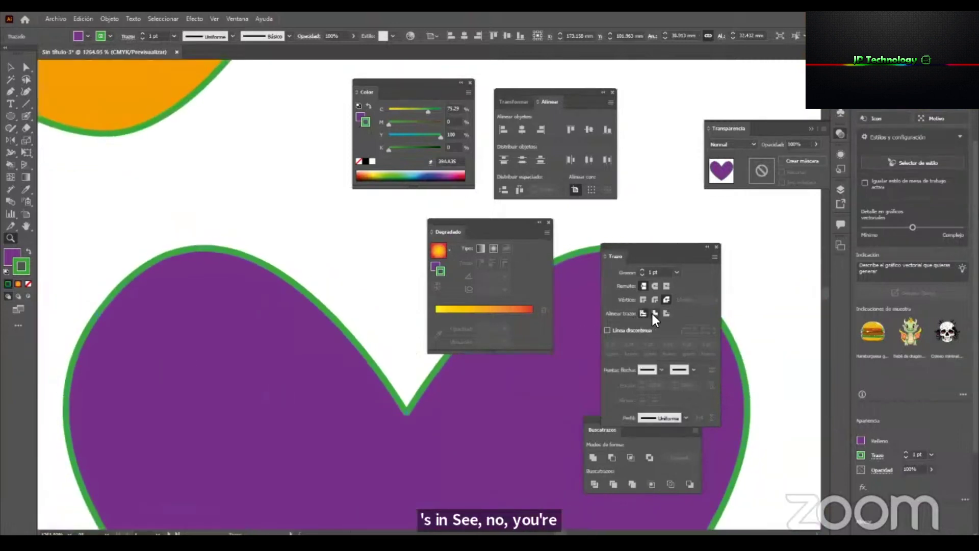
click(655, 313)
click(667, 314)
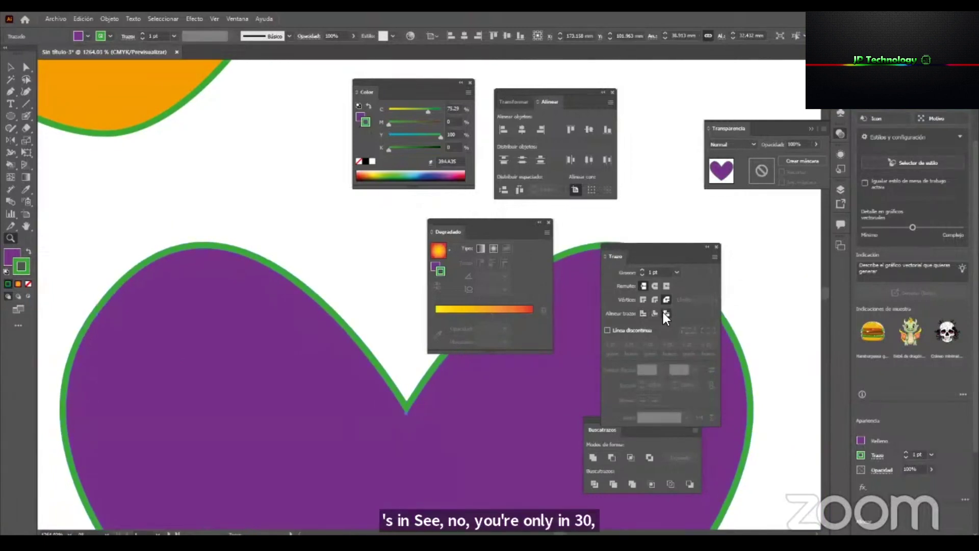
click(655, 314)
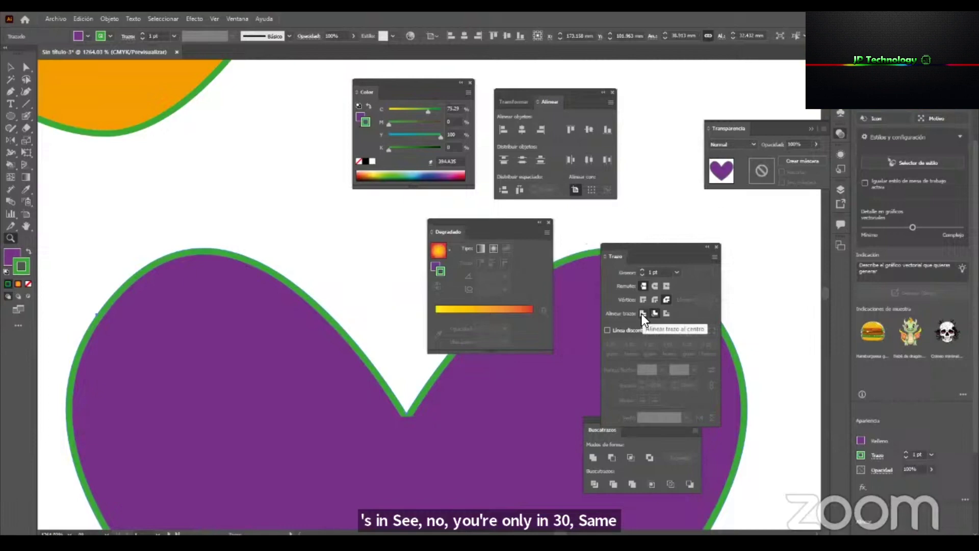
click(643, 314)
Return to the butterfly with the gradient outline and select the whole shape.
drag(472, 420, 219, 433)
drag(484, 446, 281, 377)
key(a)
click(334, 419)
drag(352, 438, 189, 395)
key(z)
drag(403, 462, 255, 468)
key(v)
click(299, 390)
drag(358, 400, 397, 388)
key(z)
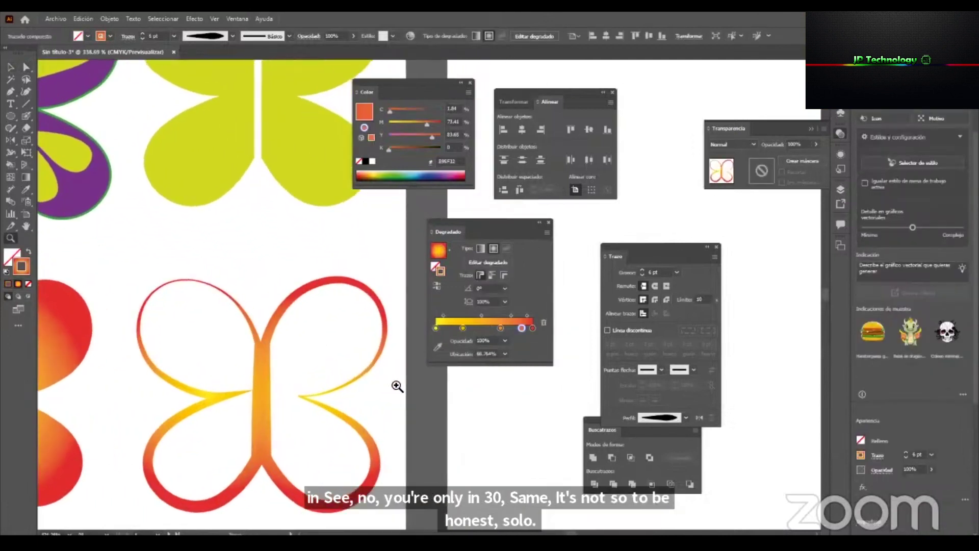
drag(466, 402, 469, 361)
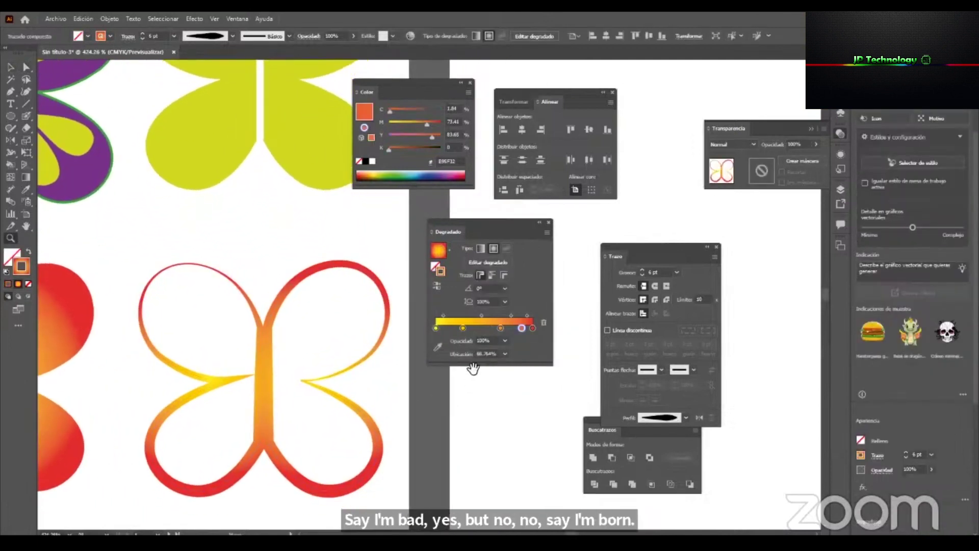
Examine the variable width profiles available for the butterfly's outline, and deselect the butterfly without changing its profile.
click(687, 418)
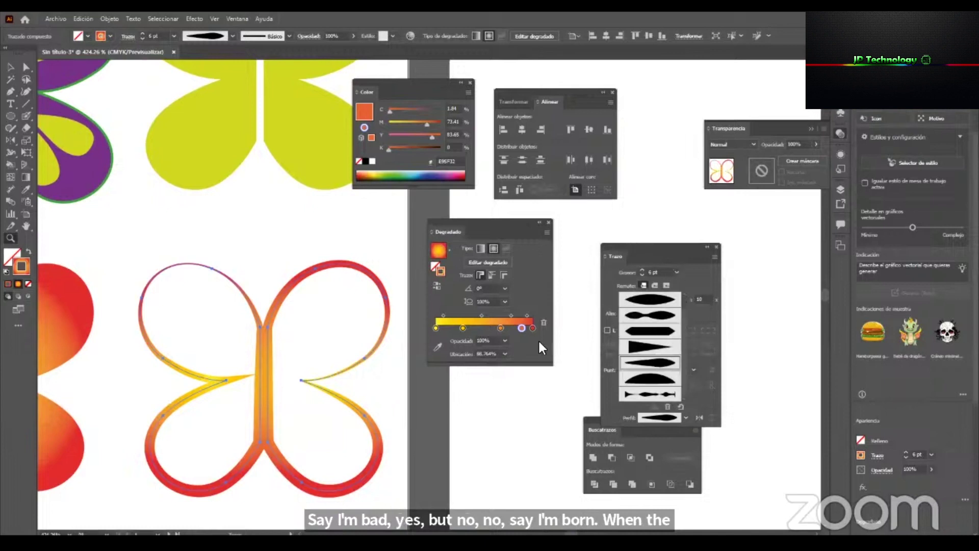
click(547, 407)
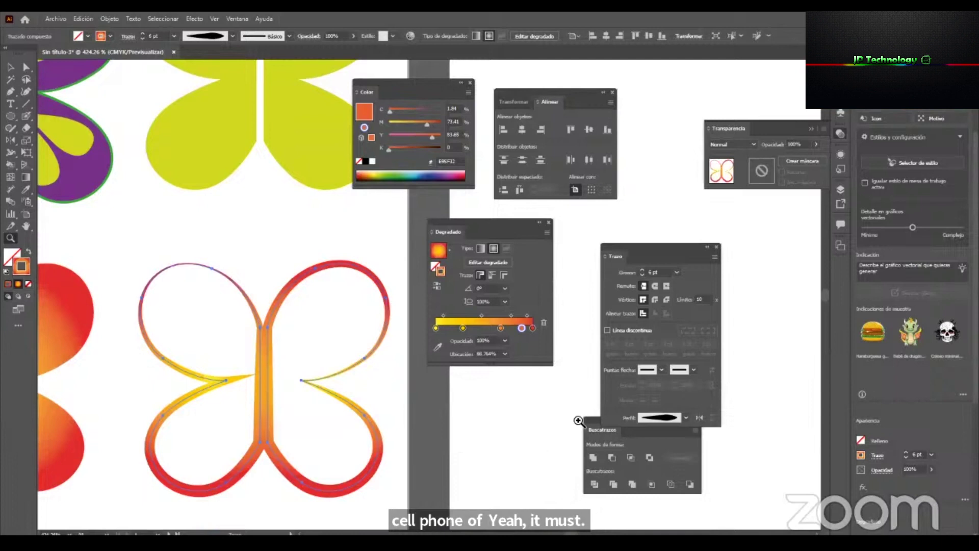
alt+click(339, 398)
drag(271, 407, 291, 375)
key(v)
click(685, 416)
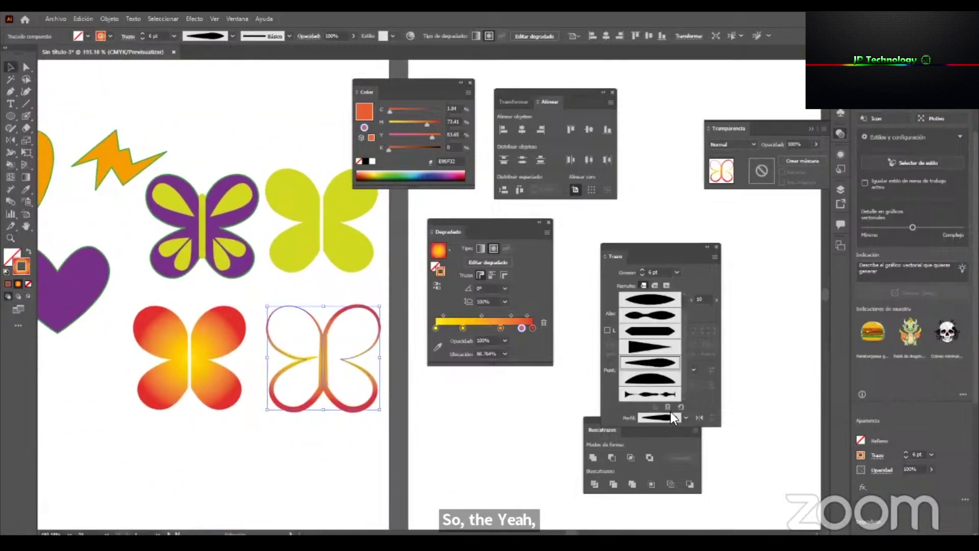
scroll(656, 360, up, 1)
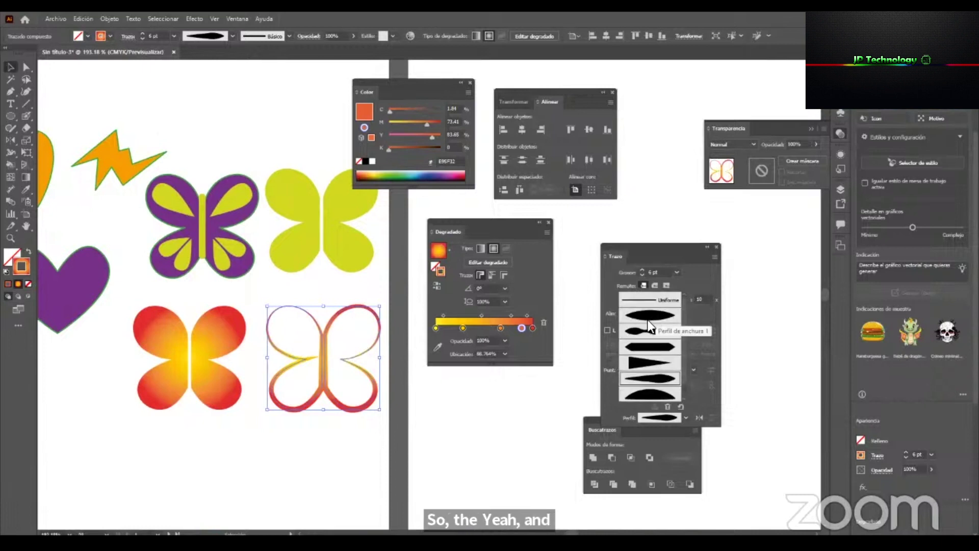
scroll(646, 361, down, 1)
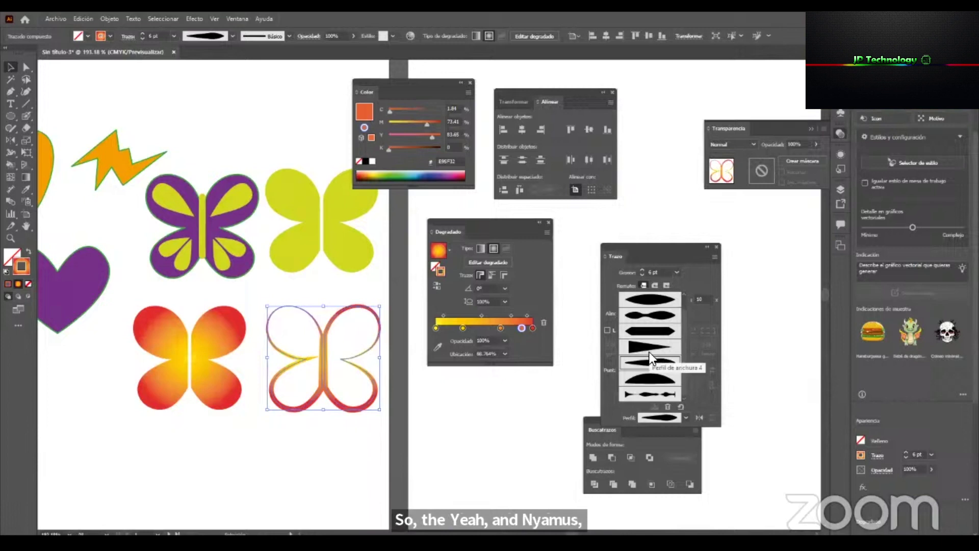
click(9, 93)
click(256, 462)
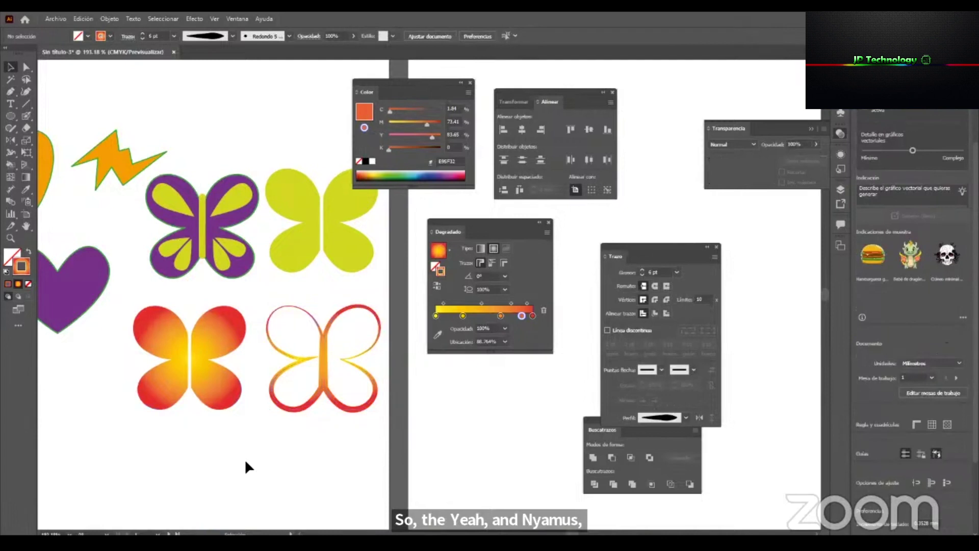
Draw a straight horizontal line about 47 mm long below the outlined butterfly with the Pen tool.
click(10, 92)
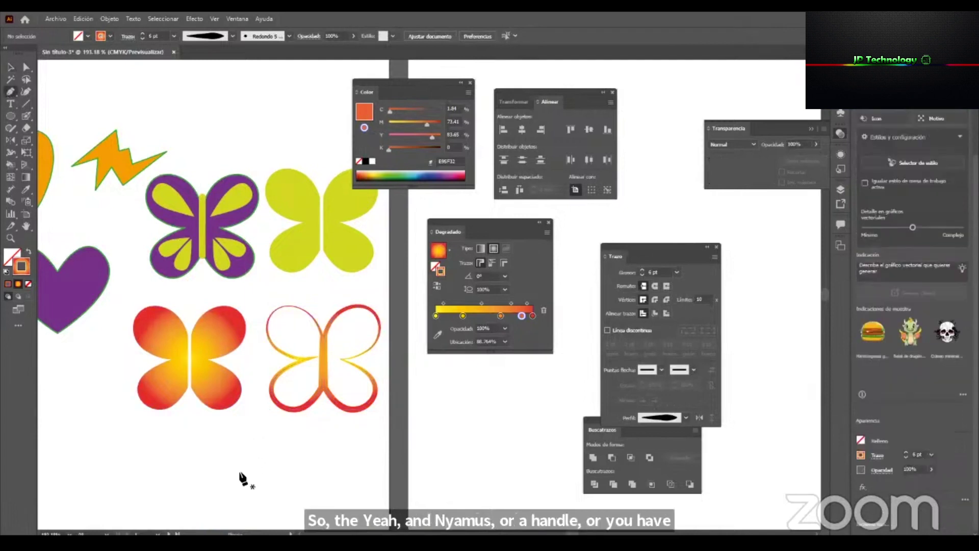
click(239, 473)
click(366, 473)
key(z)
drag(339, 494, 416, 476)
key(v)
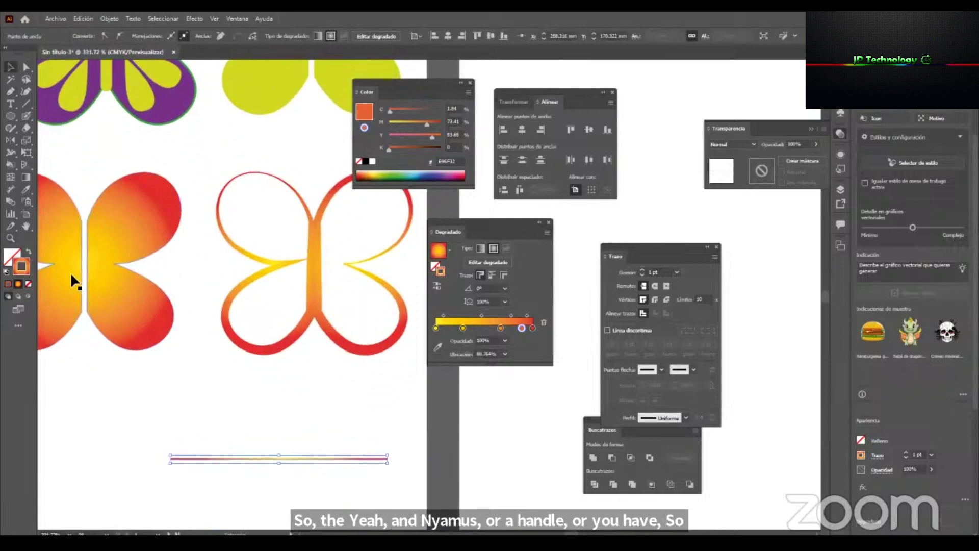
Reset the line to the default black stroke, remove its fill, and select the entire line.
click(6, 272)
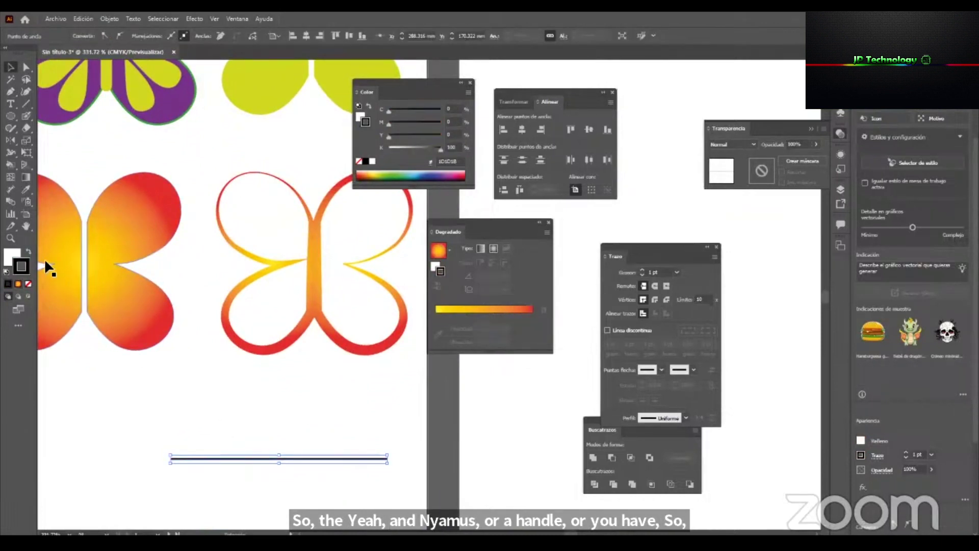
click(16, 255)
click(30, 284)
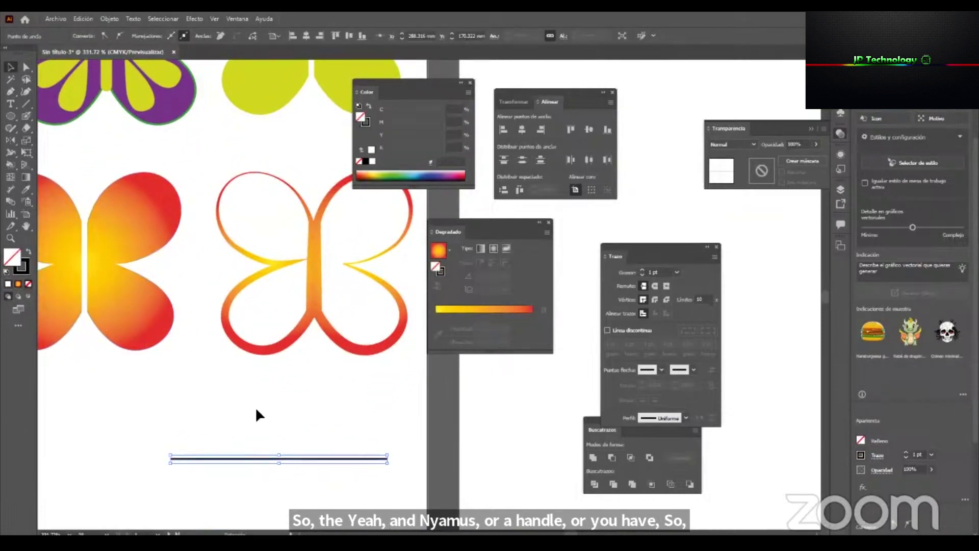
click(257, 405)
drag(258, 403, 323, 483)
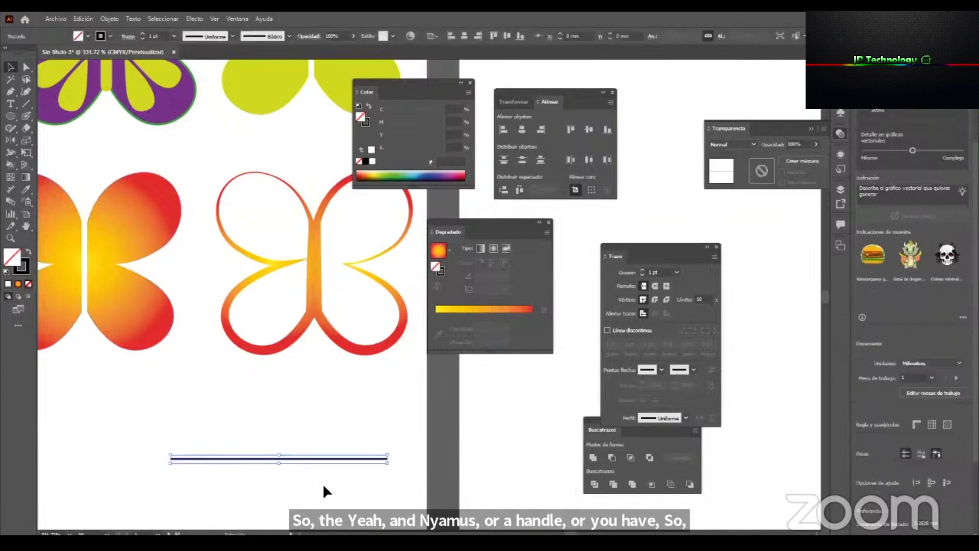
Shape the black line with the Width tool into a bulge near each end, about 13 pt at its widest, and move it nearer the butterfly.
click(14, 153)
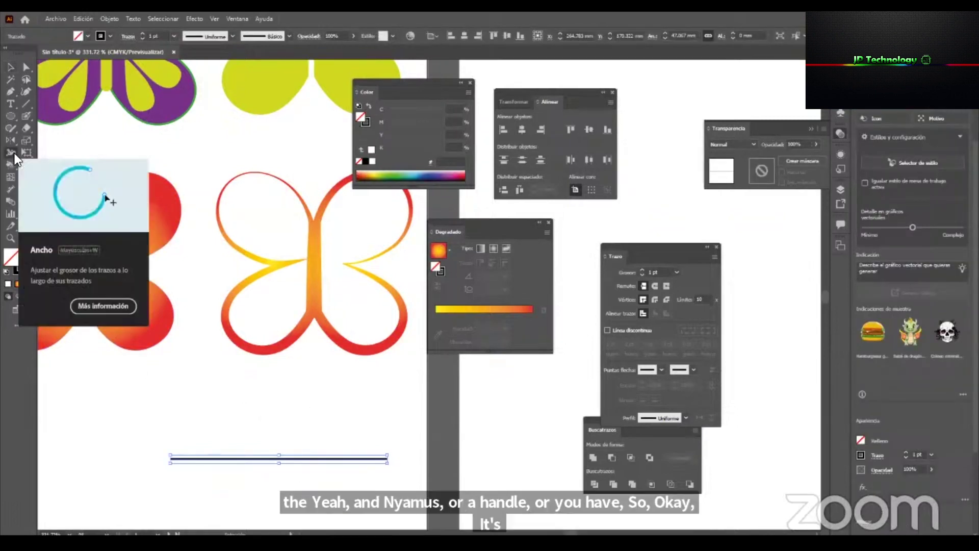
drag(186, 459, 190, 472)
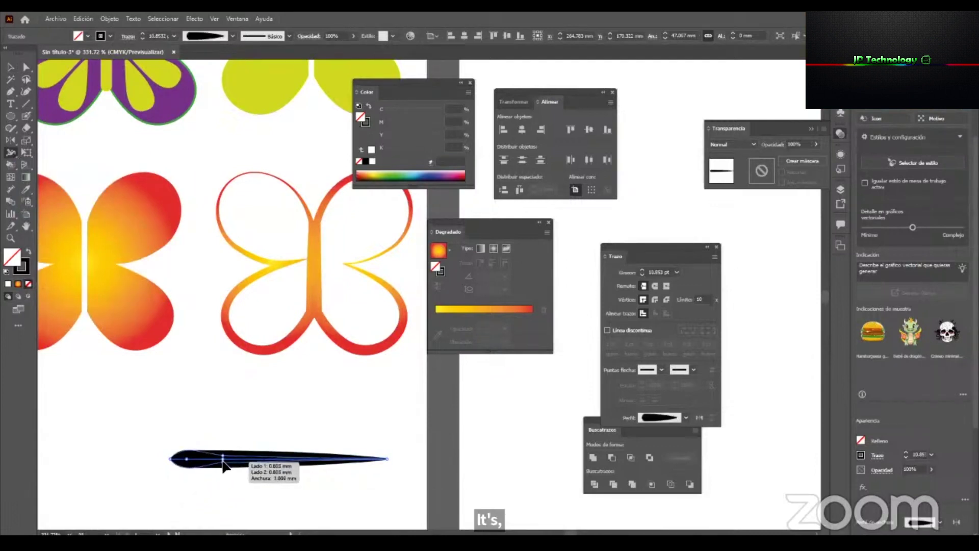
mouse_move(223, 462)
mouse_down()
mouse_move(262, 465)
mouse_move(270, 453)
mouse_move(316, 461)
mouse_move(297, 460)
mouse_up()
drag(365, 460, 384, 411)
key(v)
click(379, 491)
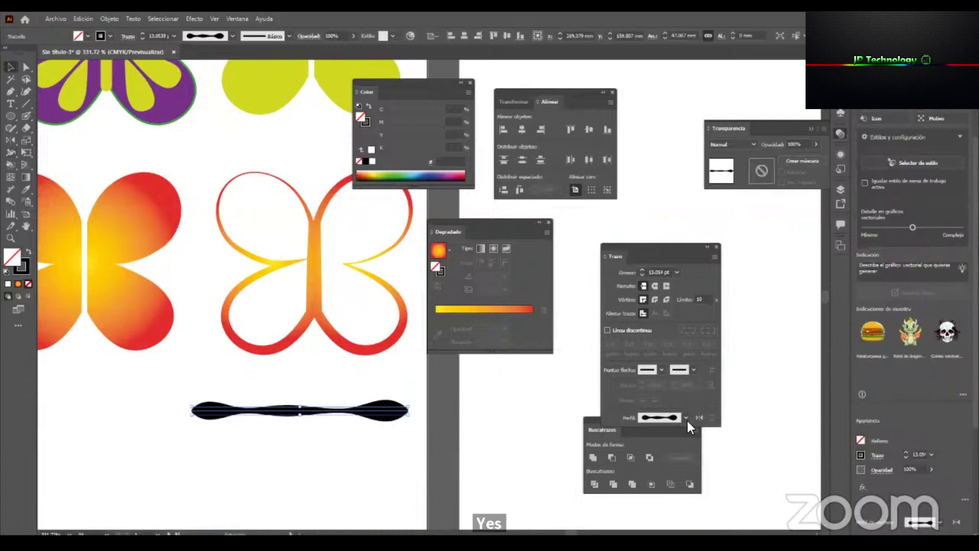
Move the Stroke panel clear of the Pathfinder panel and save the line's width profile as perfil2024.
drag(665, 245, 643, 210)
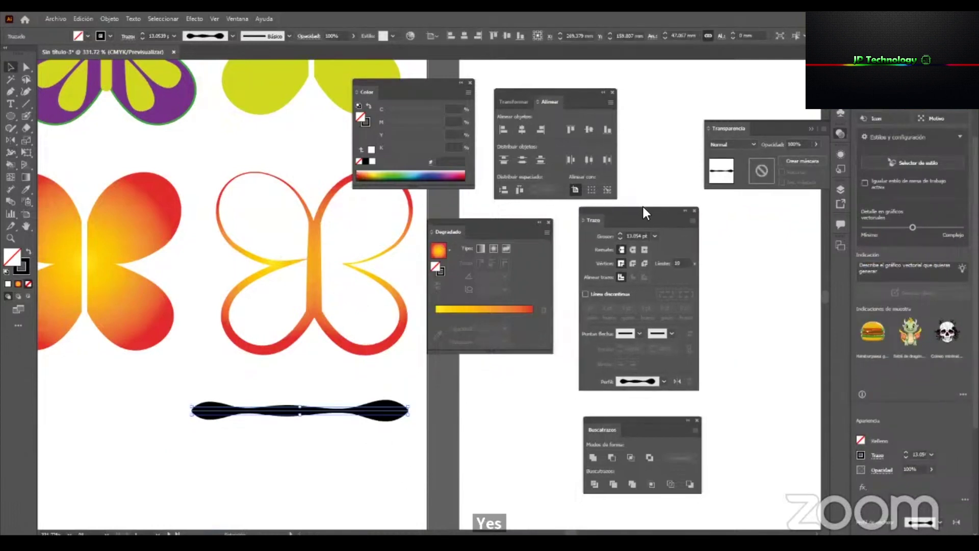
click(664, 381)
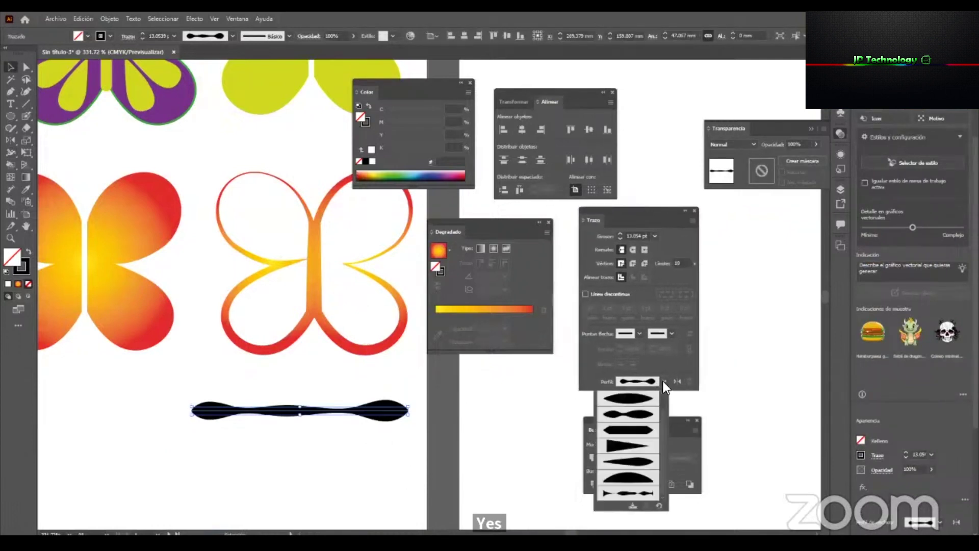
click(631, 506)
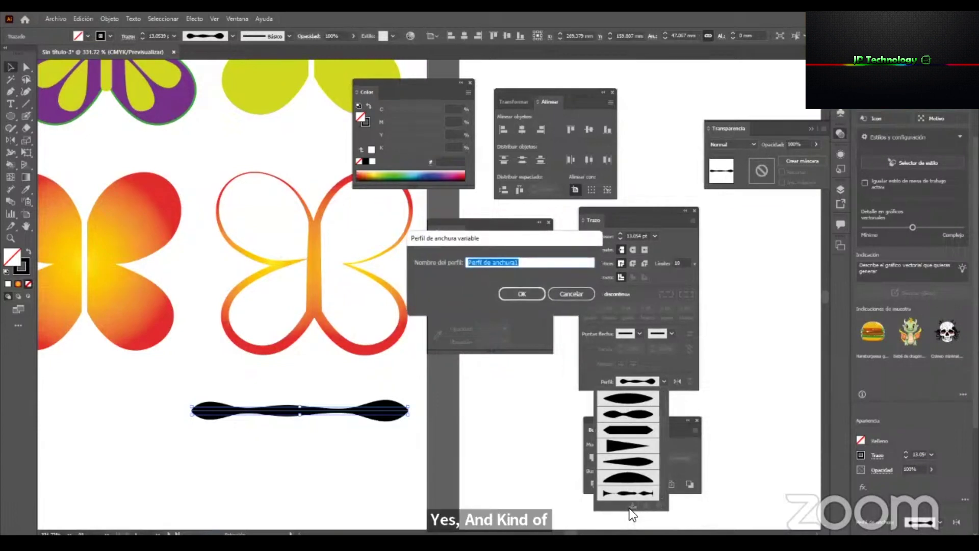
text(perfil2024)
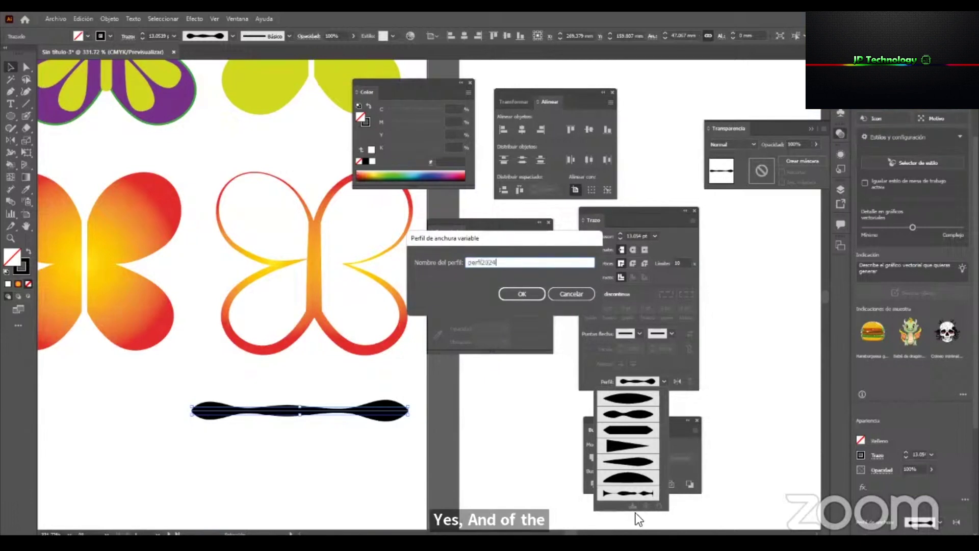
click(518, 297)
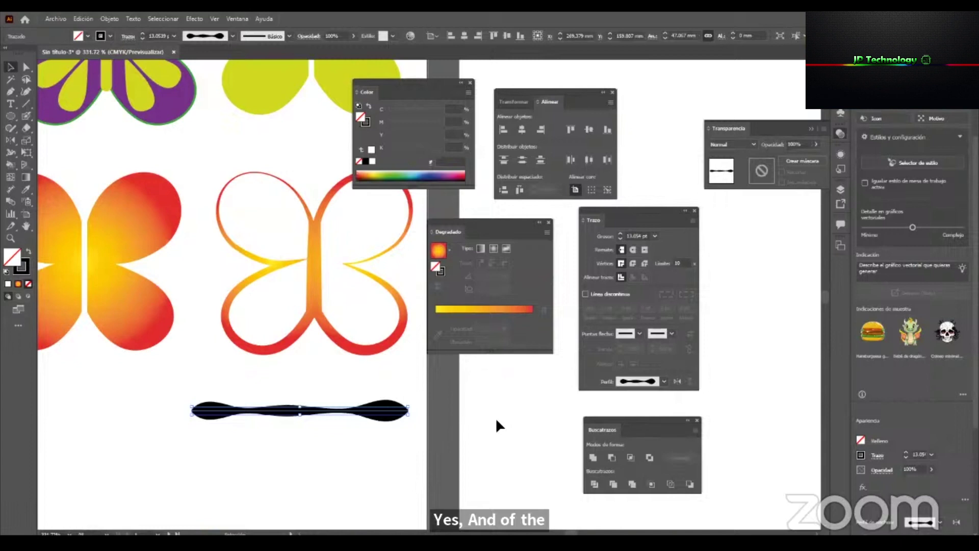
Apply the saved perfil2024 width profile to the outlined gradient butterfly's stroke.
click(464, 416)
click(658, 380)
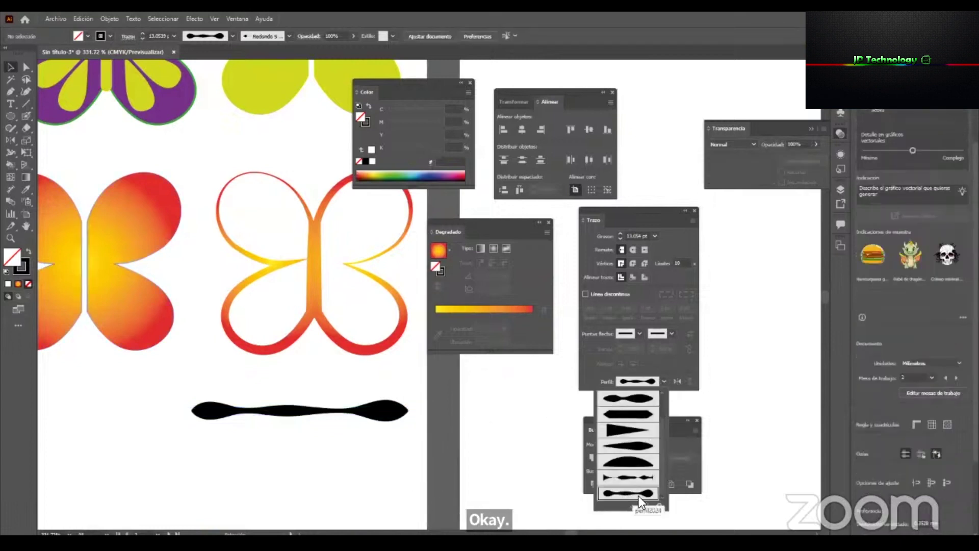
click(357, 375)
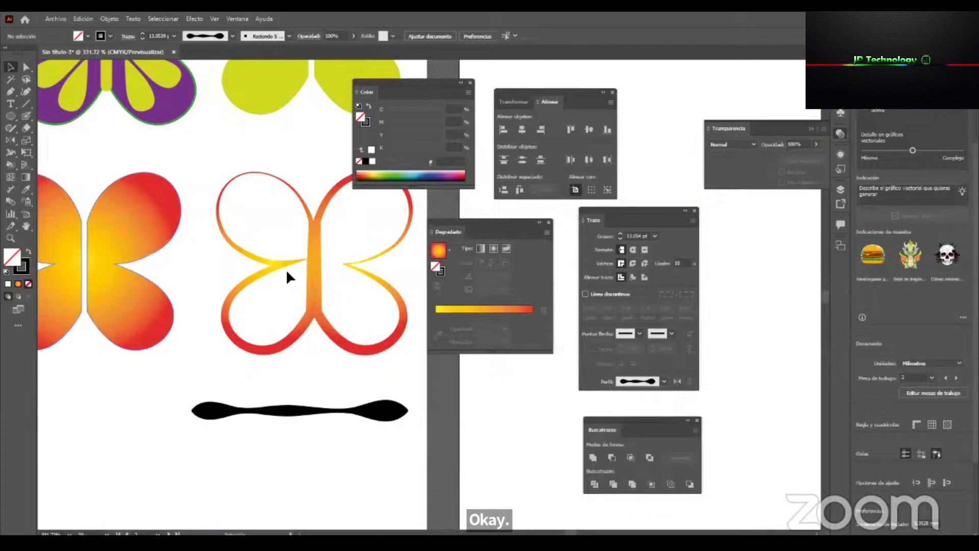
click(278, 180)
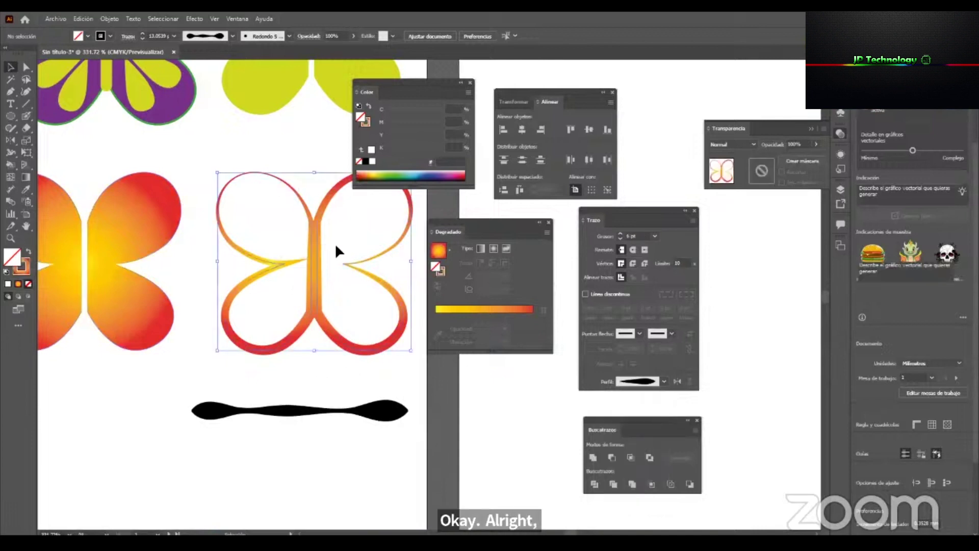
click(662, 382)
click(632, 491)
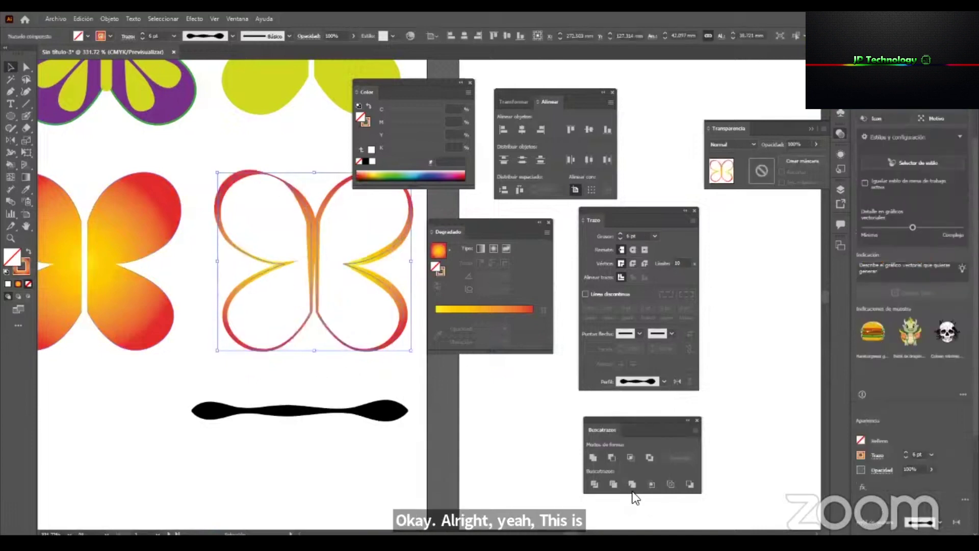
click(410, 383)
scroll(408, 383, up, 3)
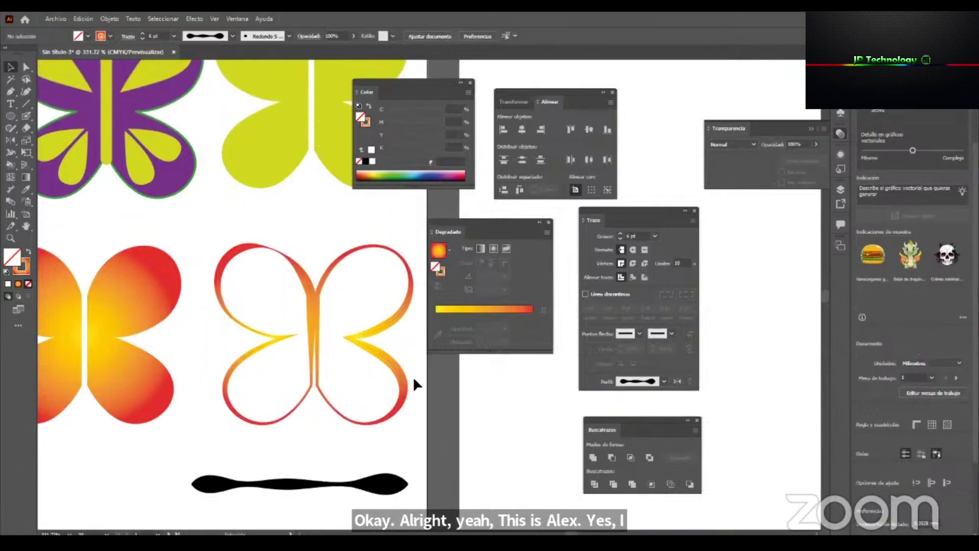
Change the outlined butterfly's stroke gradient from along the stroke to across the stroke's width.
click(405, 390)
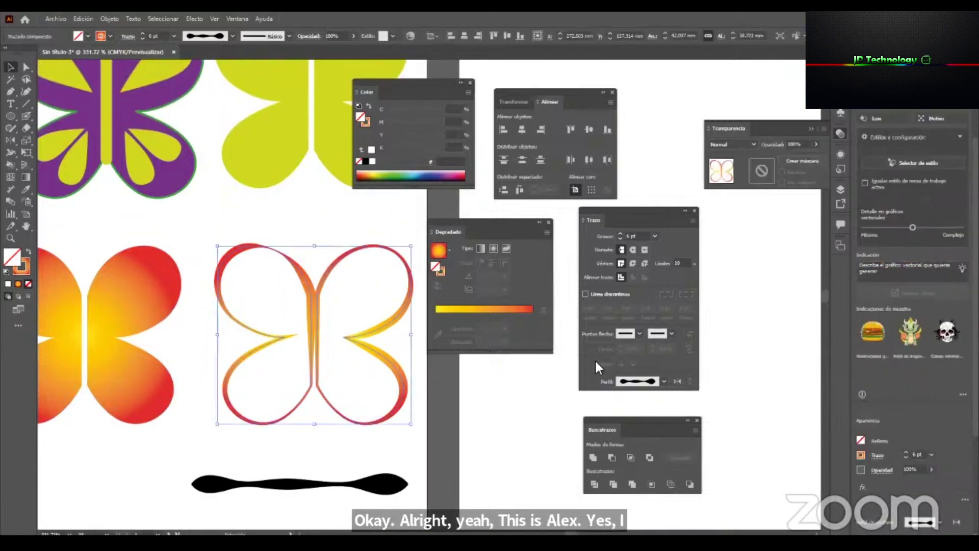
click(440, 273)
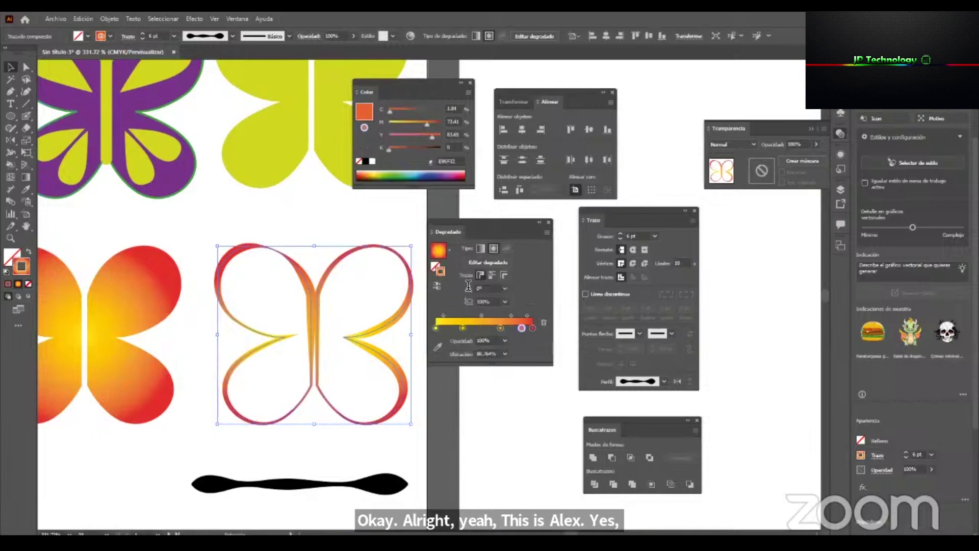
click(491, 274)
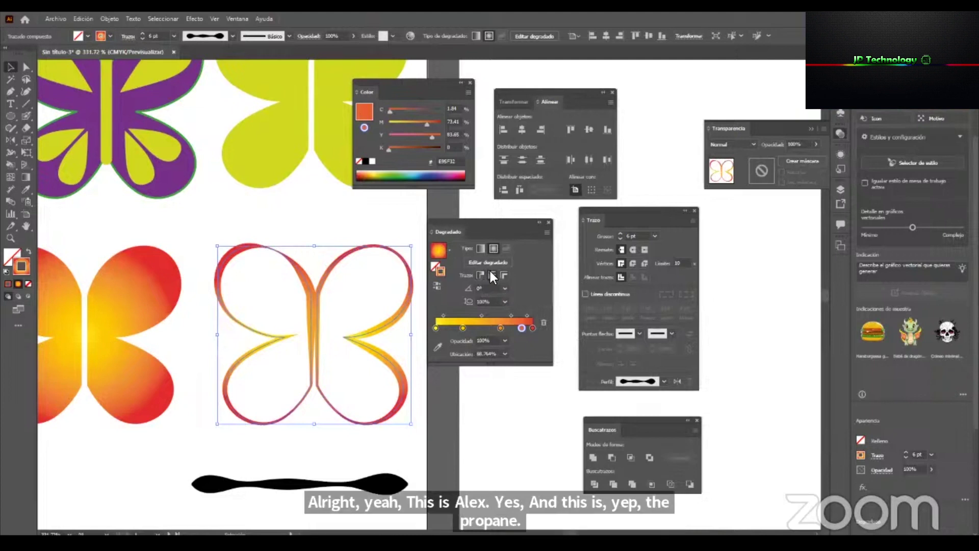
click(503, 275)
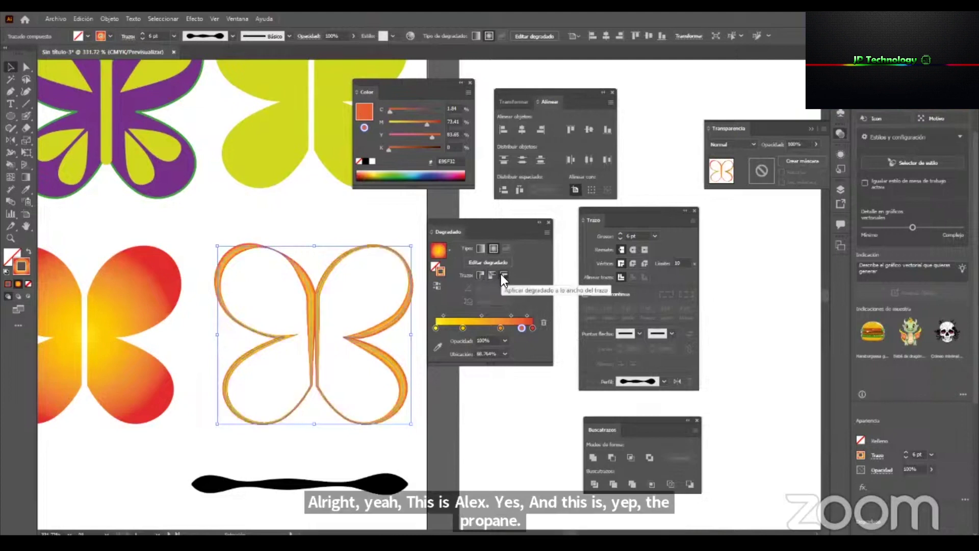
click(466, 432)
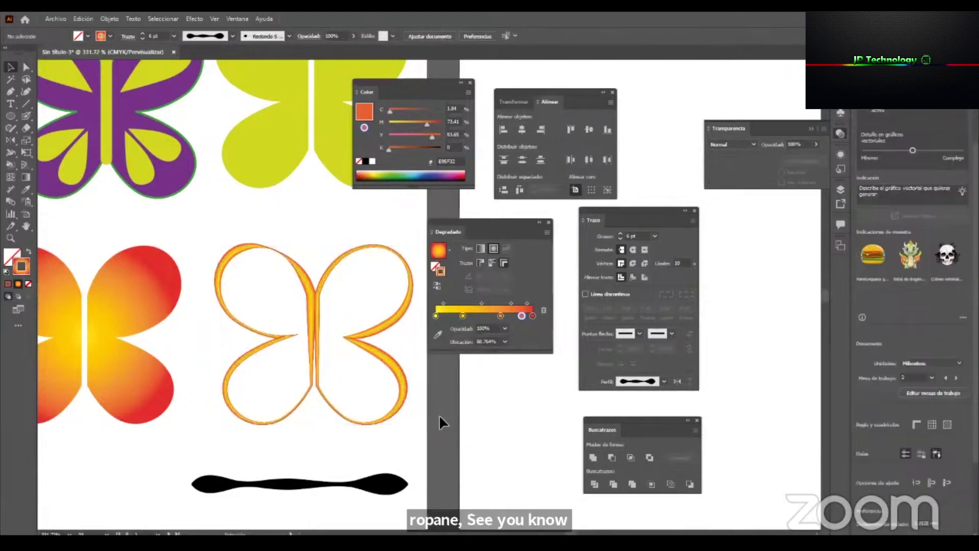
scroll(407, 376, up, 4)
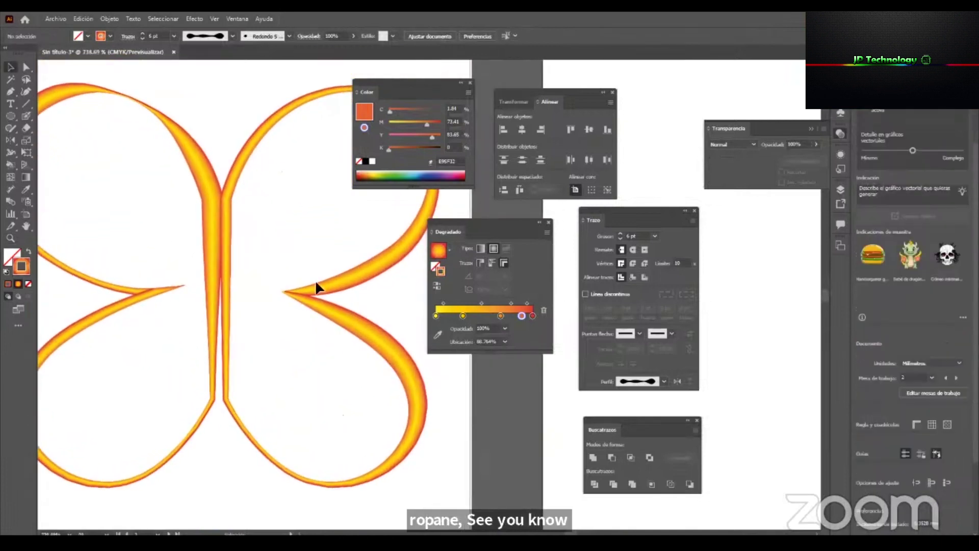
Remove the intermediate orange stops from the outlined butterfly's stroke gradient and move the yellow FDC800 stop to about 54%.
click(356, 313)
drag(521, 329, 520, 357)
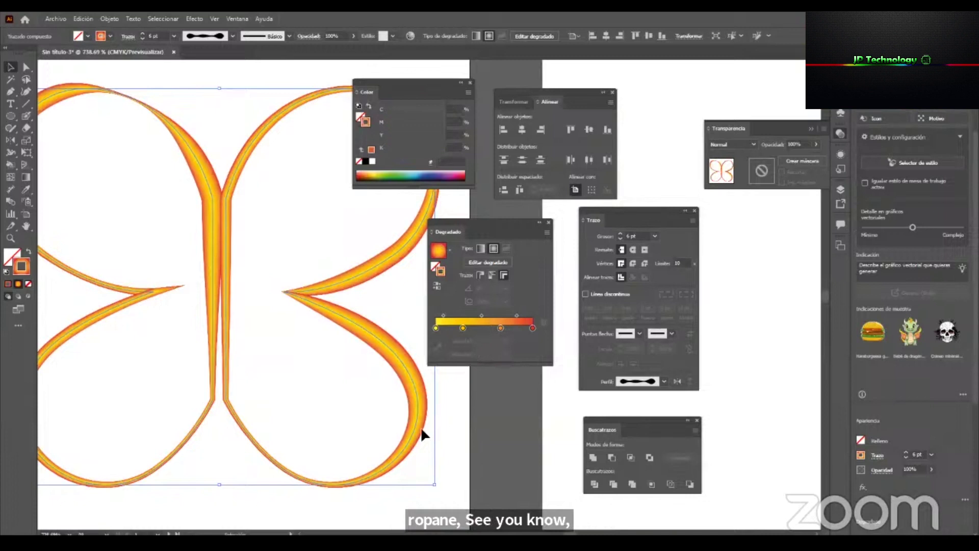
mouse_move(500, 329)
mouse_down()
mouse_move(494, 354)
mouse_move(489, 332)
mouse_up()
click(494, 438)
key(z)
drag(330, 334, 542, 414)
drag(219, 141, 234, 418)
drag(356, 381, 321, 380)
key(v)
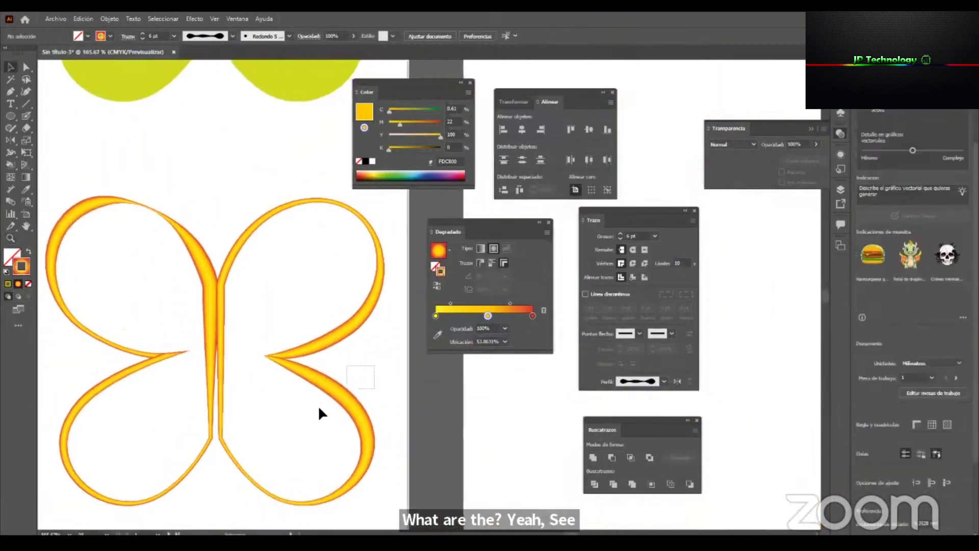
Try a 9 pt stroke weight on the outlined butterfly, and raise it to 12 pt.
click(320, 409)
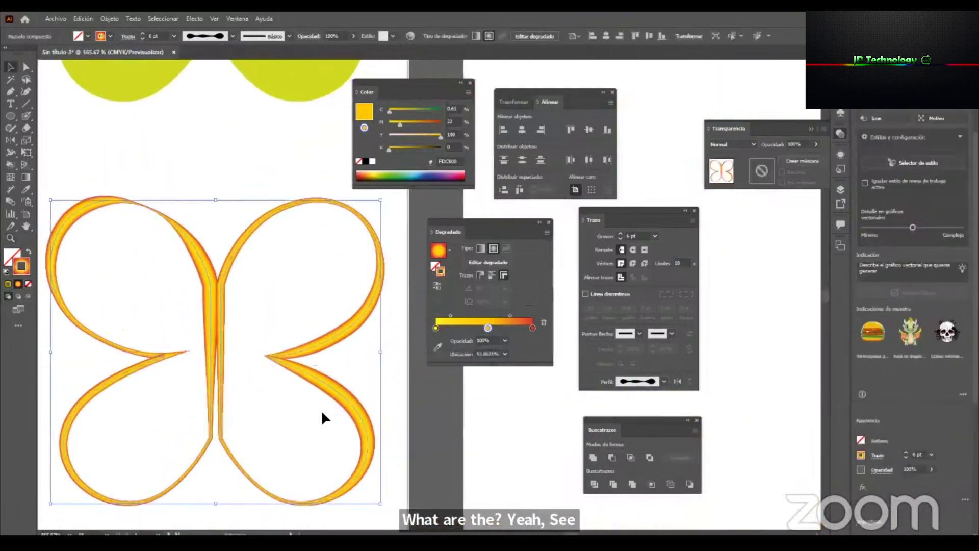
click(656, 236)
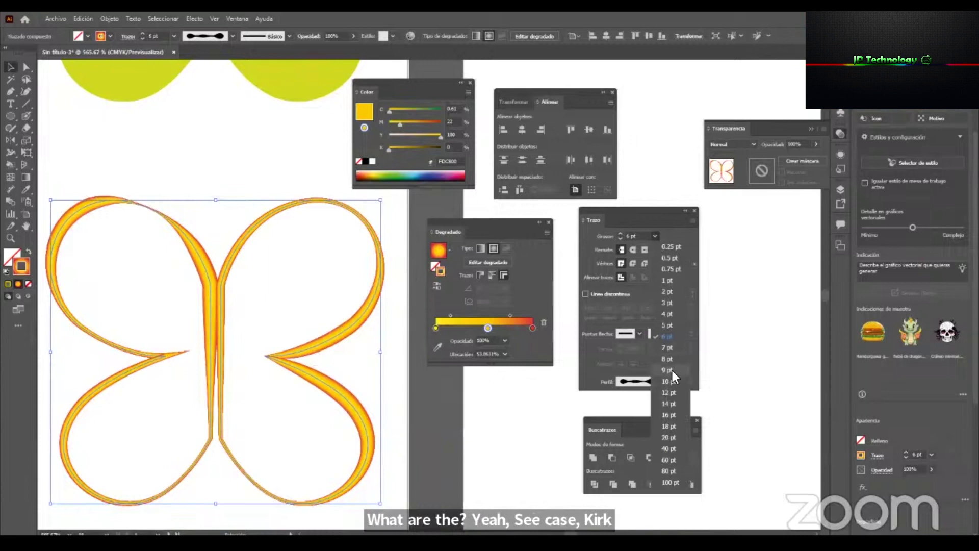
click(673, 370)
click(655, 236)
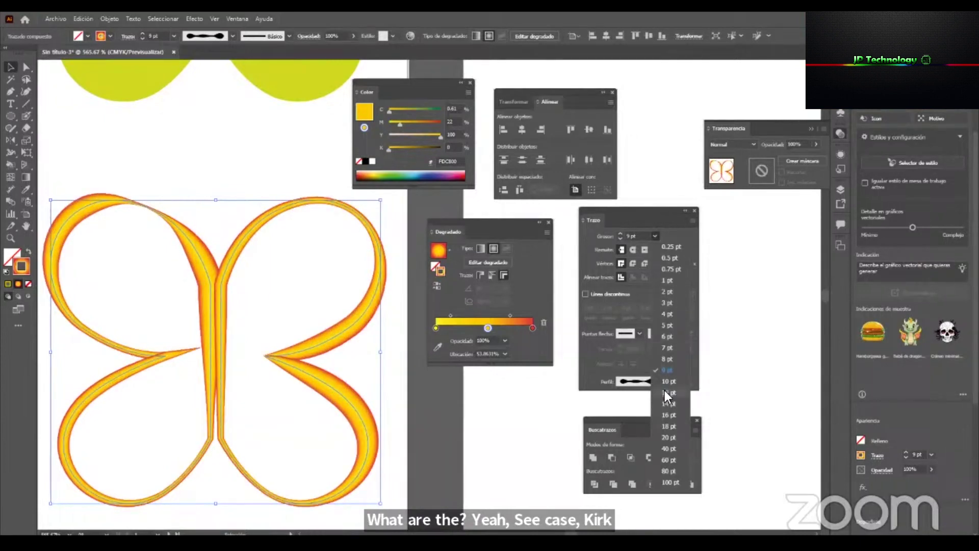
click(669, 393)
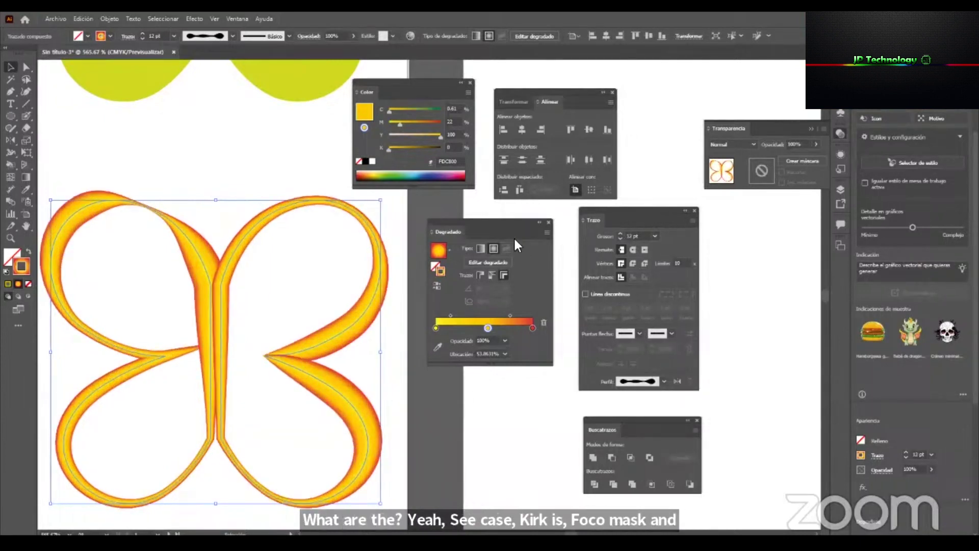
click(406, 400)
click(341, 413)
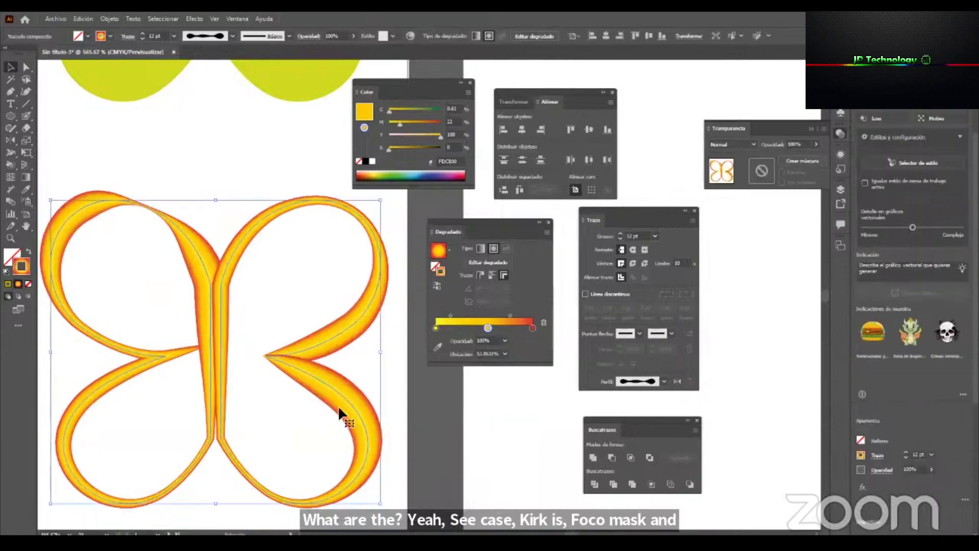
Duplicate the outlined butterfly and place the copy directly below the gradient-filled butterfly.
key(z)
drag(302, 363, 247, 464)
key(v)
key(z)
drag(316, 368, 258, 405)
key(v)
click(141, 331)
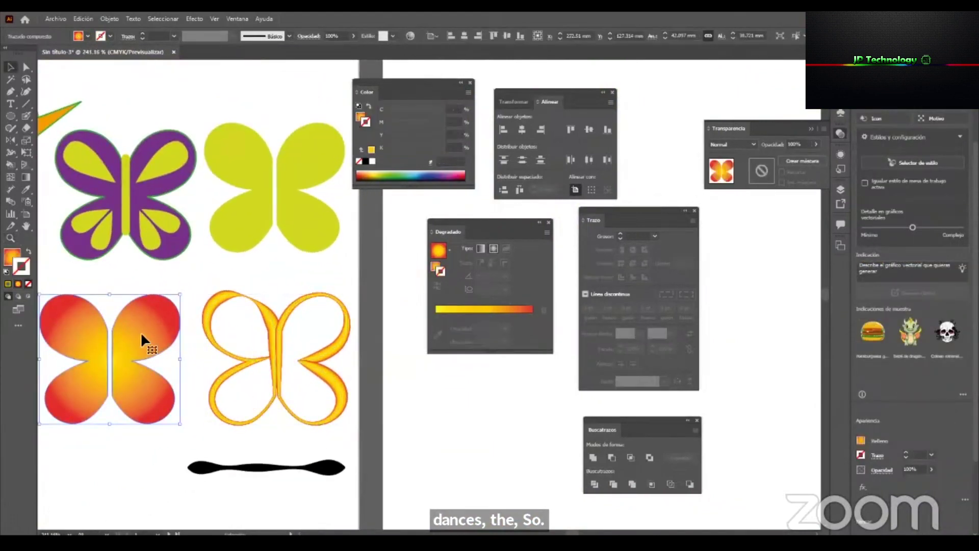
click(270, 307)
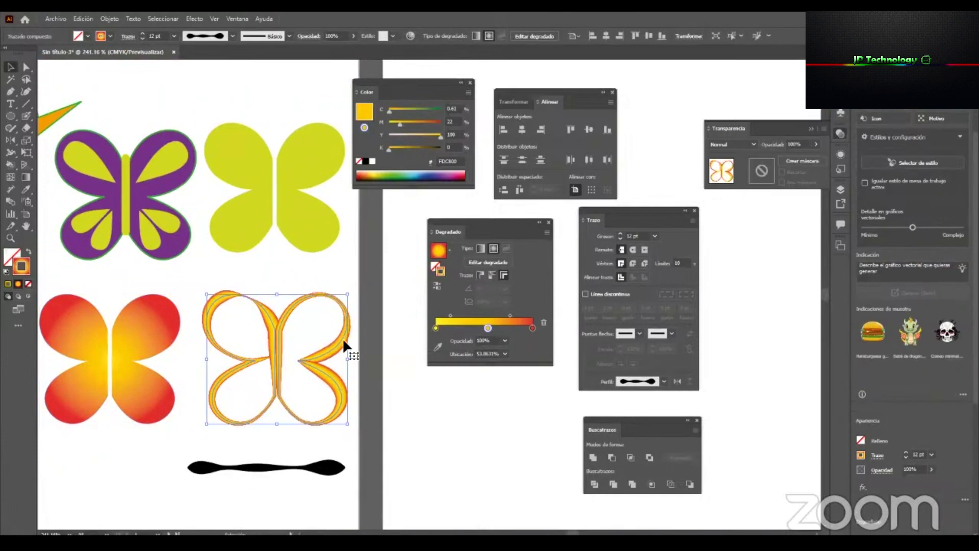
key(z)
drag(365, 364, 332, 421)
drag(266, 425, 339, 350)
key(v)
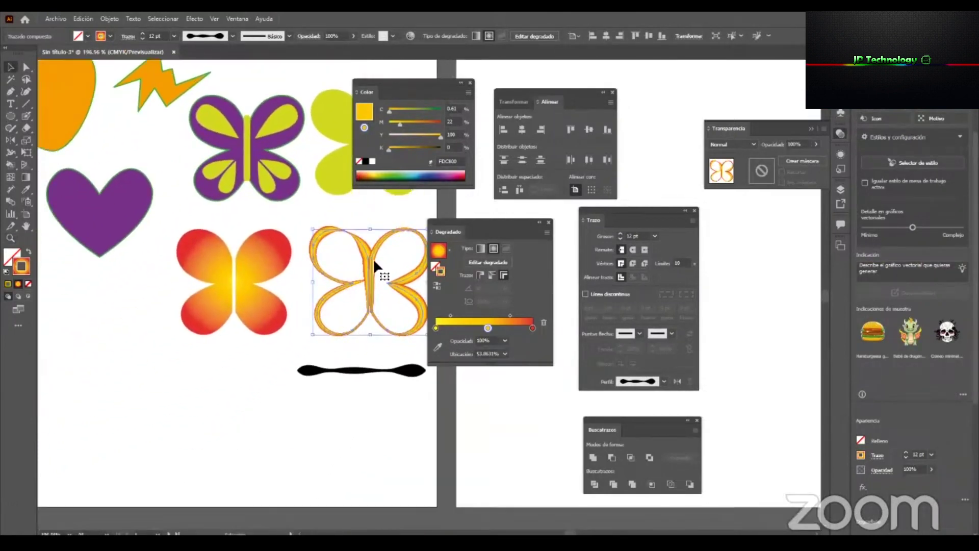
alt+drag(368, 259, 234, 400)
Expand the appearance of the duplicated butterfly to convert its stroke into filled shapes.
key(z)
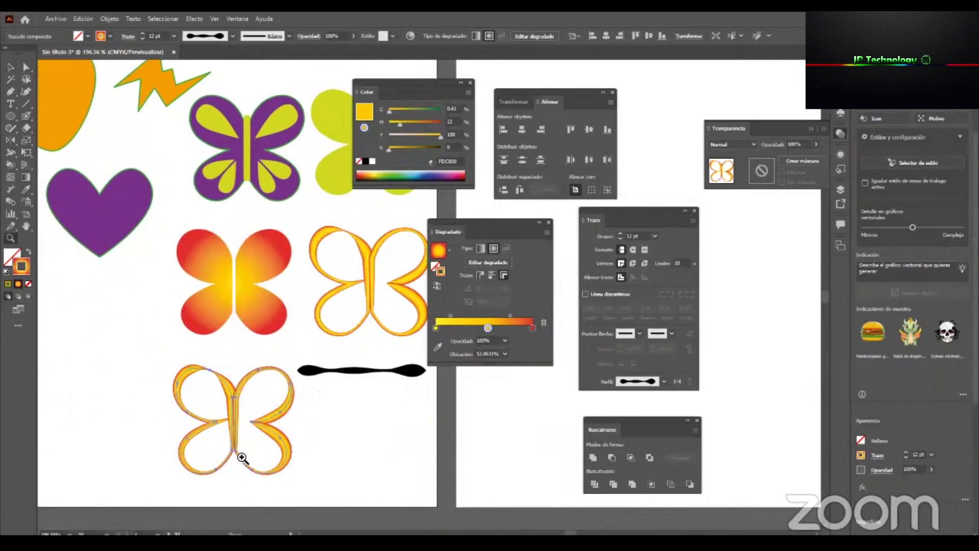
drag(263, 450, 309, 454)
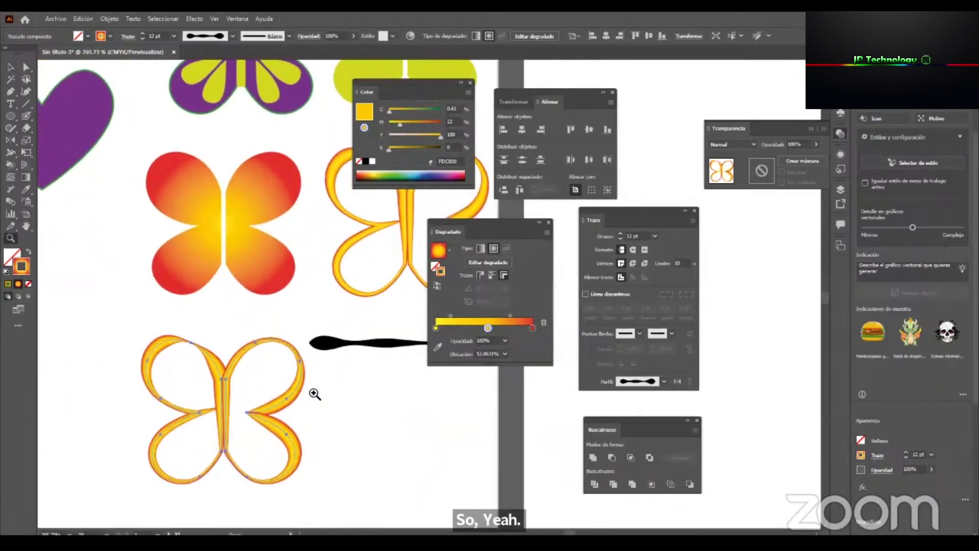
key(v)
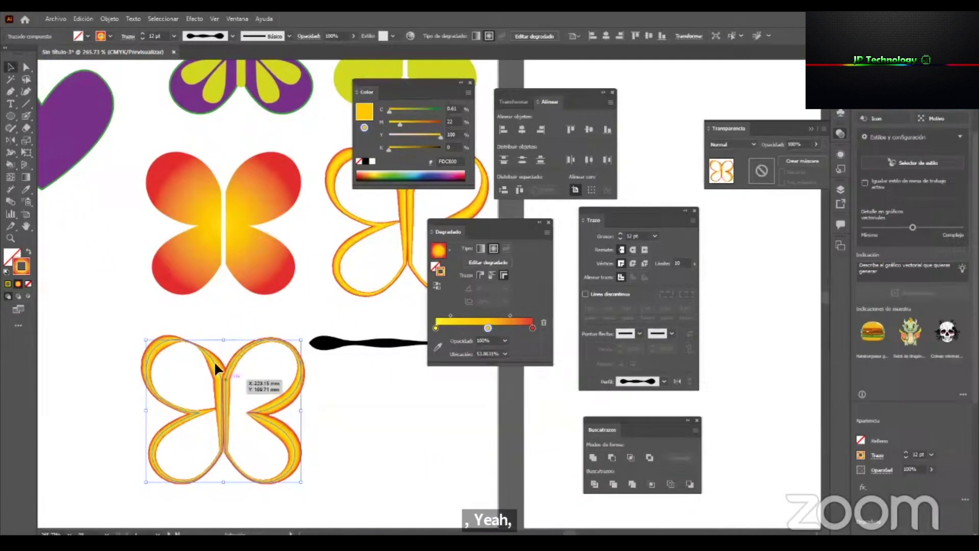
click(106, 21)
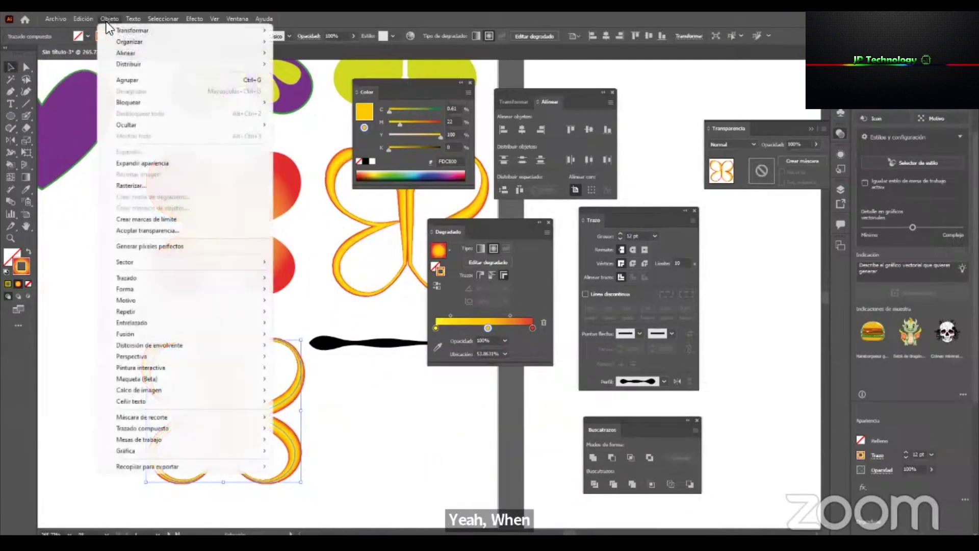
click(250, 164)
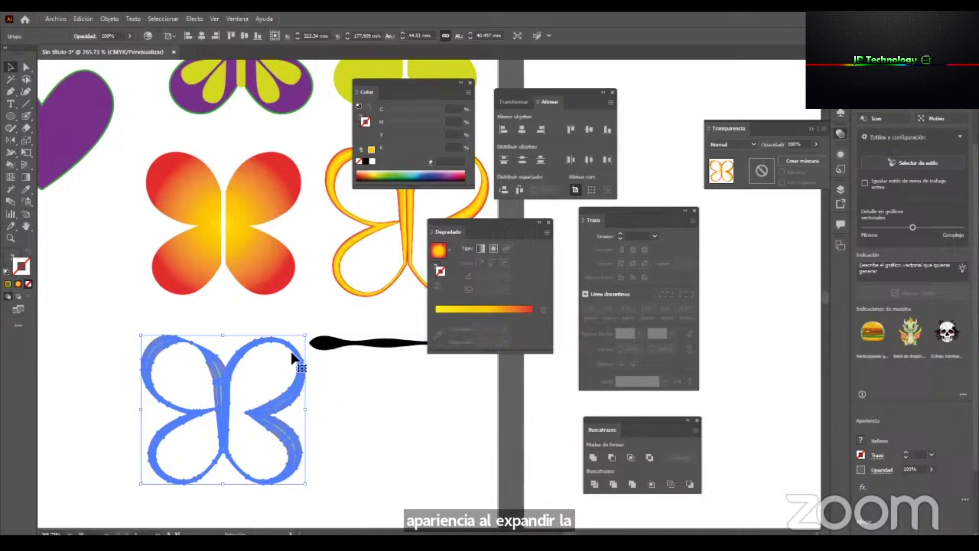
key(z)
drag(299, 409, 592, 399)
drag(353, 396, 183, 409)
key(v)
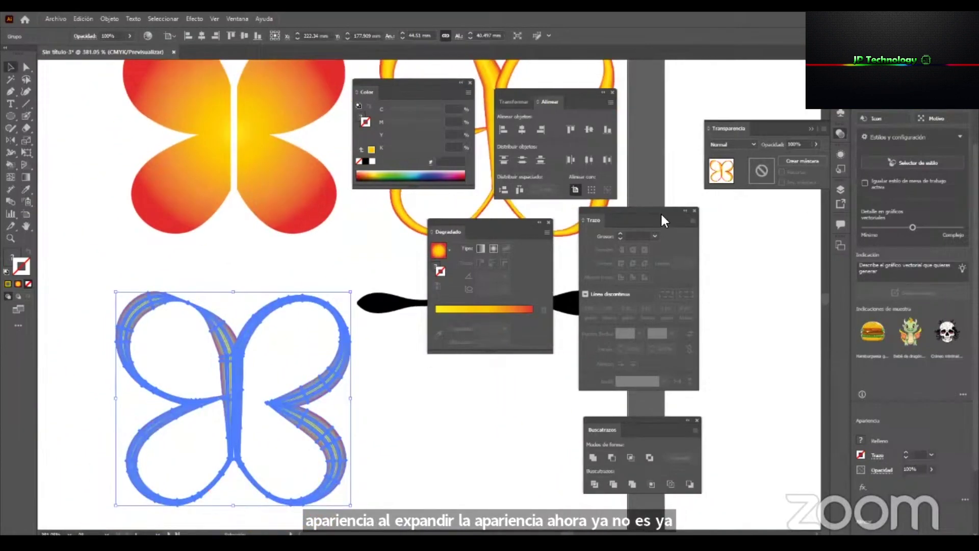
Try to unite the expanded butterfly's shapes with Pathfinder, and undo the appearance expansion.
click(590, 458)
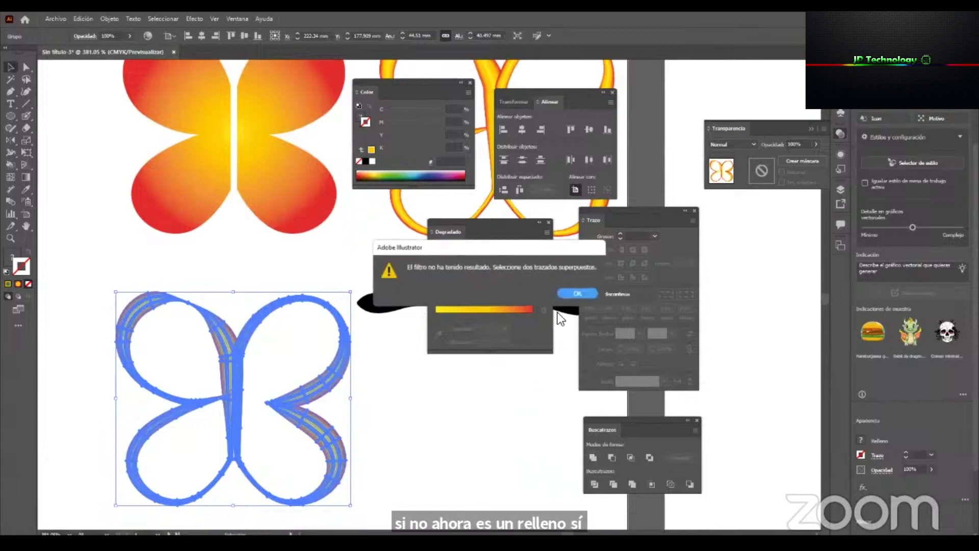
click(572, 293)
click(570, 294)
click(344, 437)
click(317, 397)
key(z)
drag(376, 375, 248, 414)
key(v)
click(369, 410)
click(279, 387)
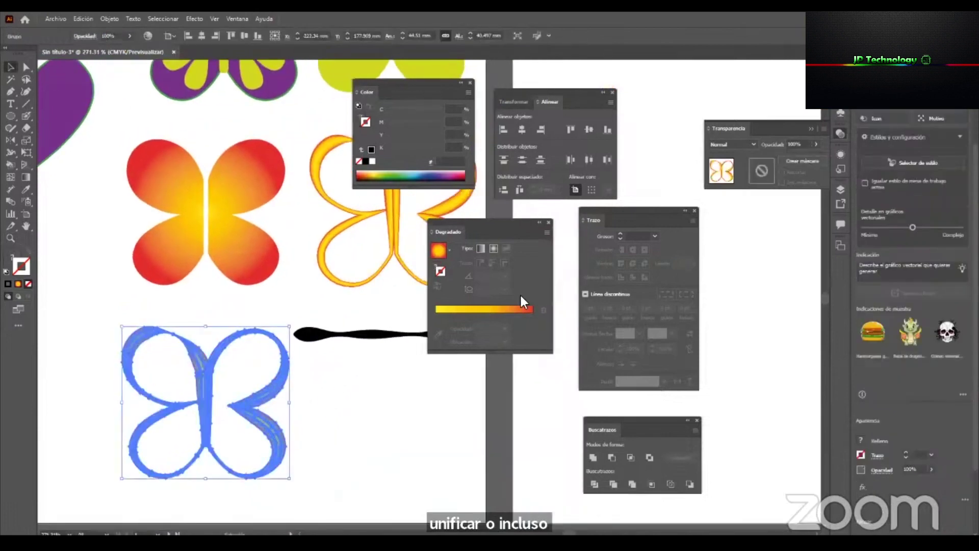
key(ctrl+z)
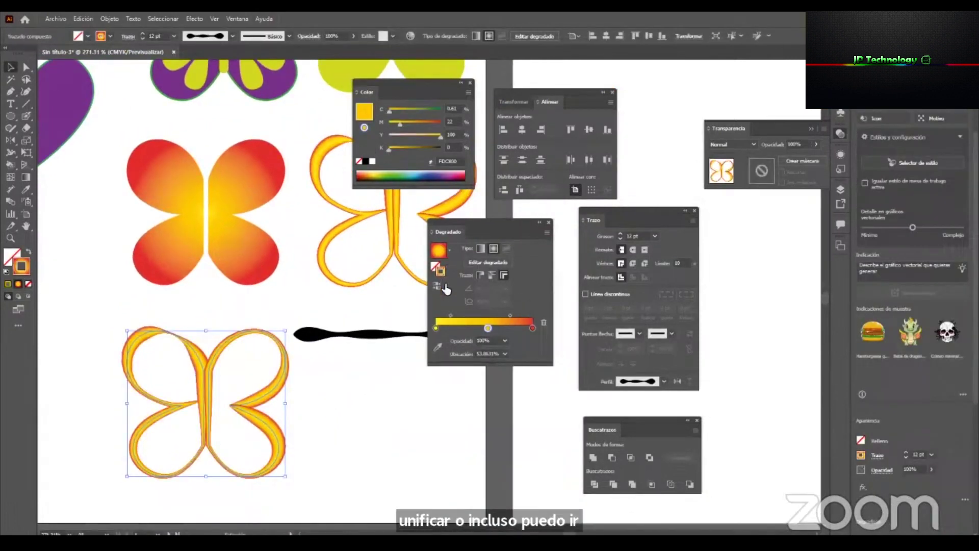
Reset the duplicated butterfly to the default 1 pt black stroke and remove its fill.
click(365, 161)
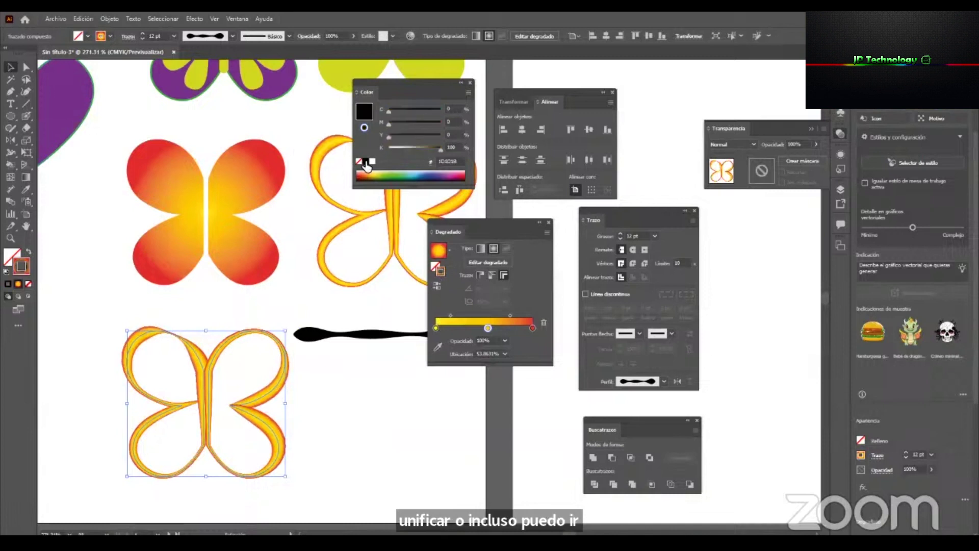
click(6, 271)
click(27, 284)
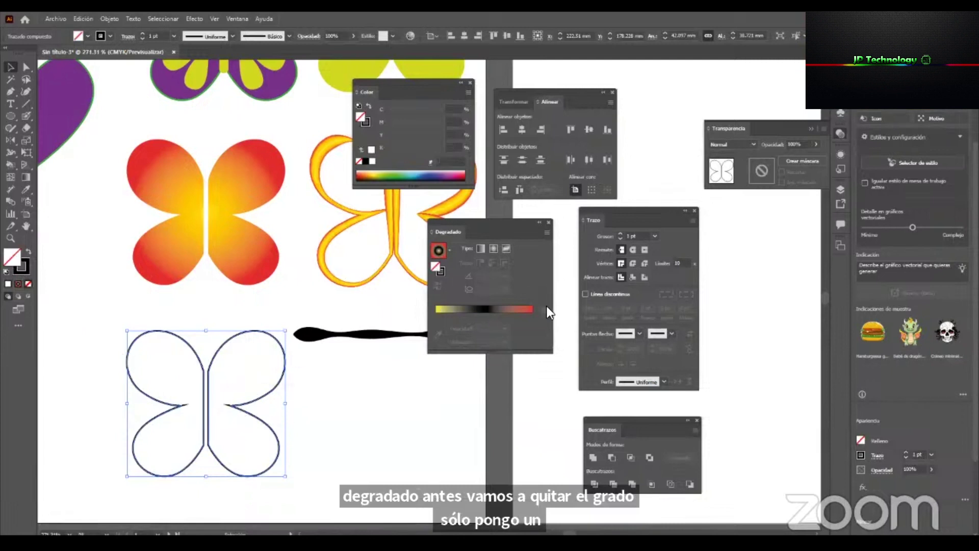
Apply the perfil2024 width profile to the duplicated butterfly's black stroke and set its weight to 16 pt.
click(659, 380)
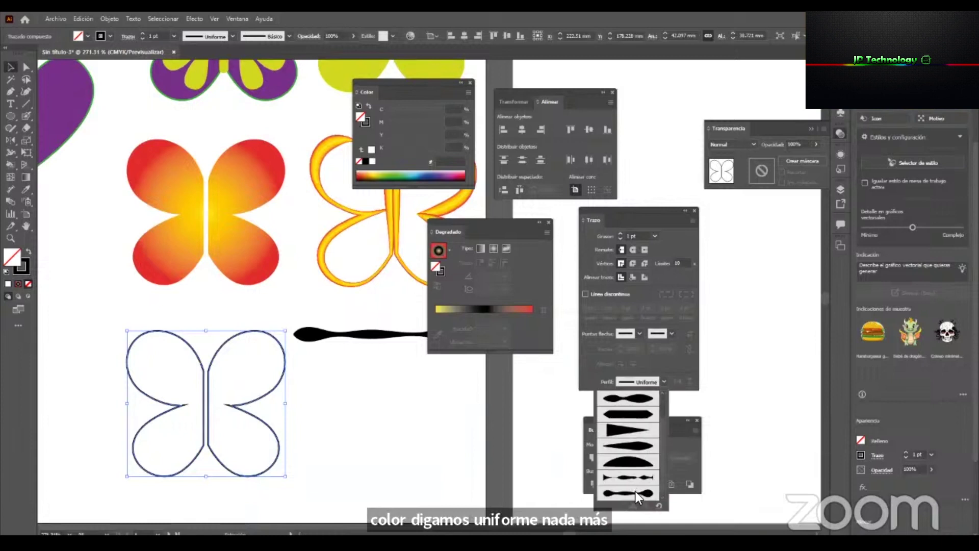
click(635, 491)
click(654, 237)
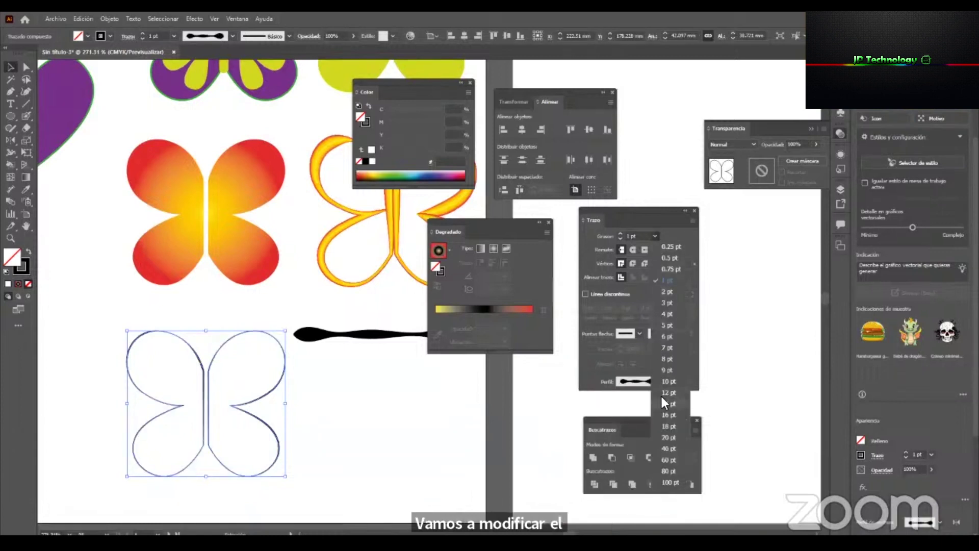
click(669, 417)
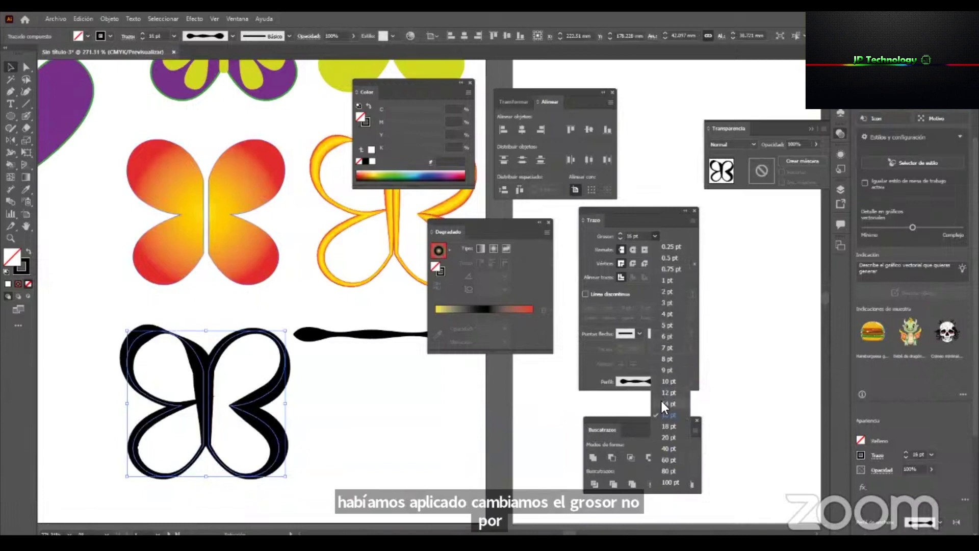
Set the black butterfly's stroke to 14 pt with round joins, and give the gradient-outlined butterfly round joins too.
click(661, 401)
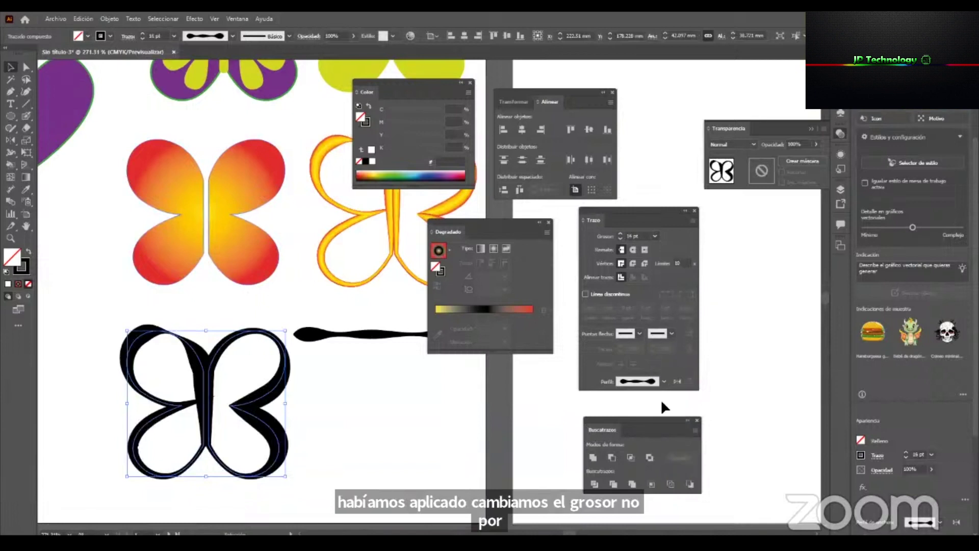
click(633, 263)
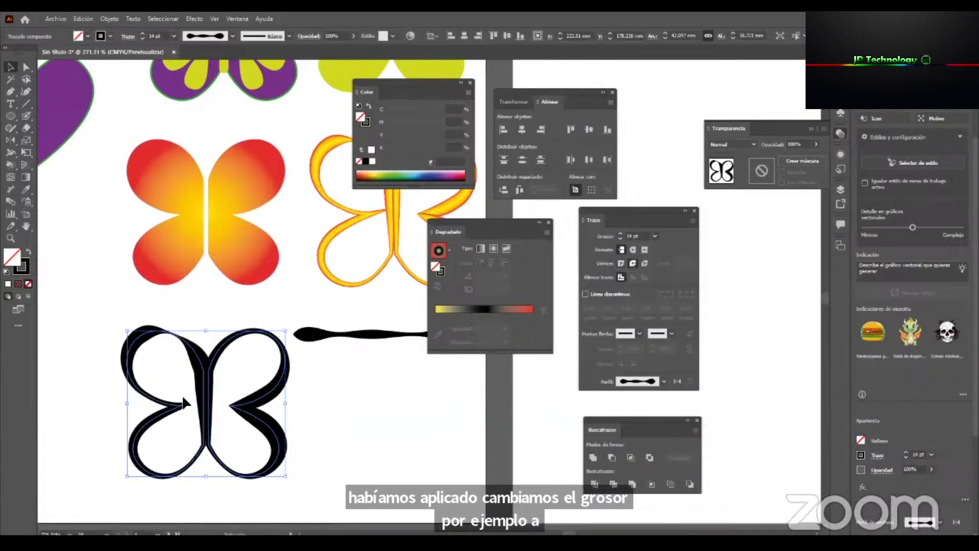
scroll(321, 411, up, 3)
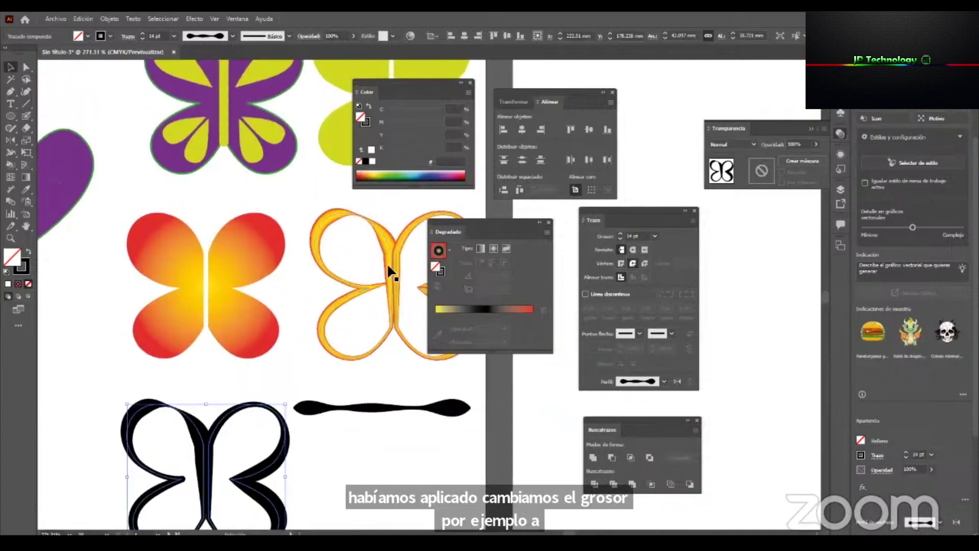
scroll(357, 294, up, 1)
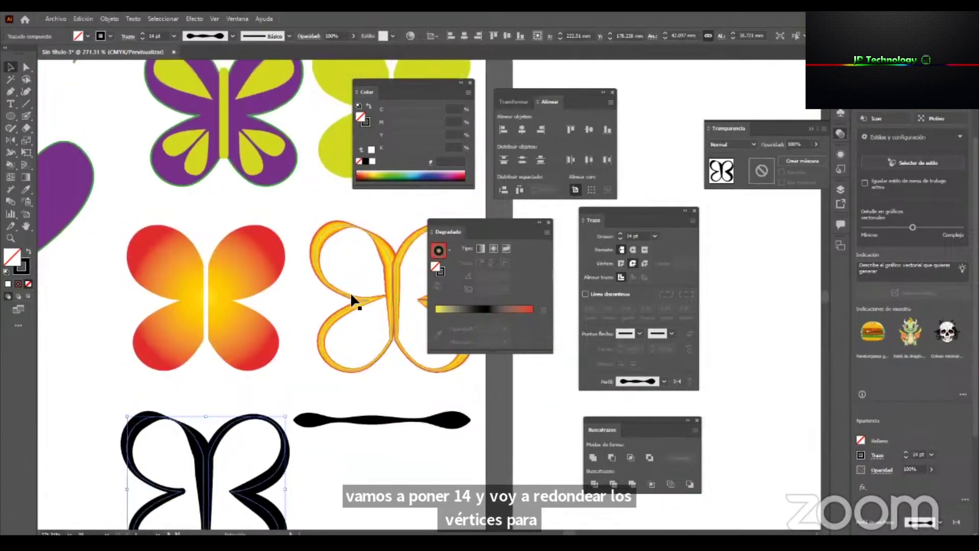
click(350, 293)
click(632, 263)
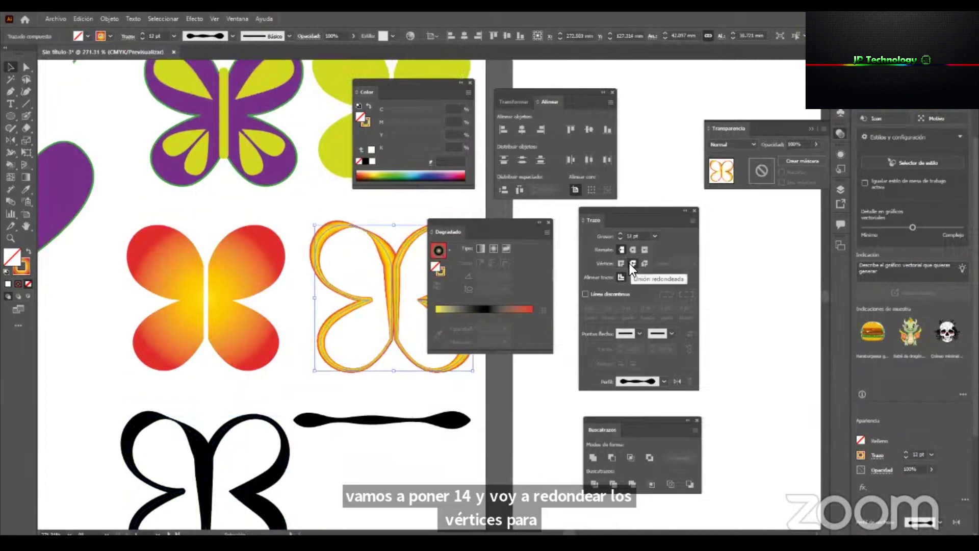
Compare the round corner joins on the black butterfly with those on the gradient-outlined butterfly.
scroll(278, 383, down, 3)
click(278, 382)
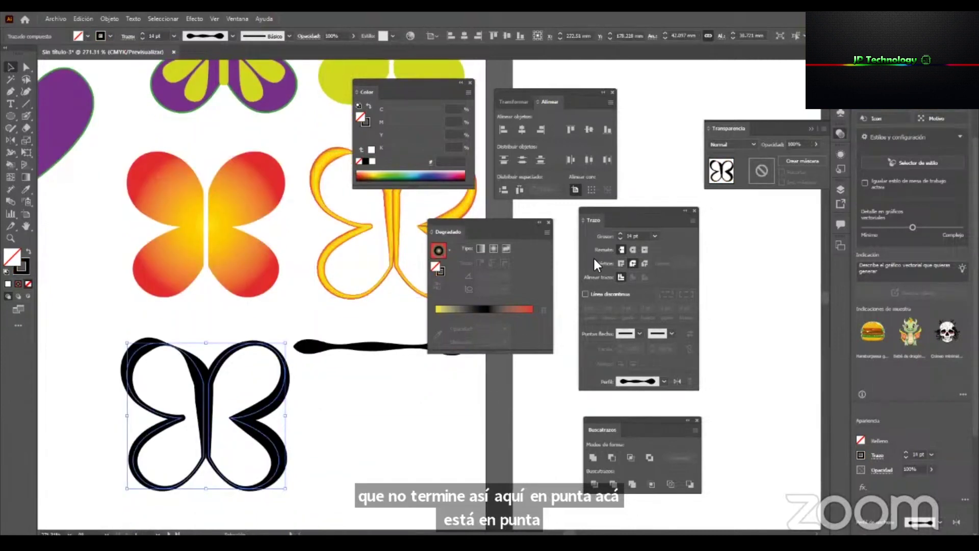
click(634, 263)
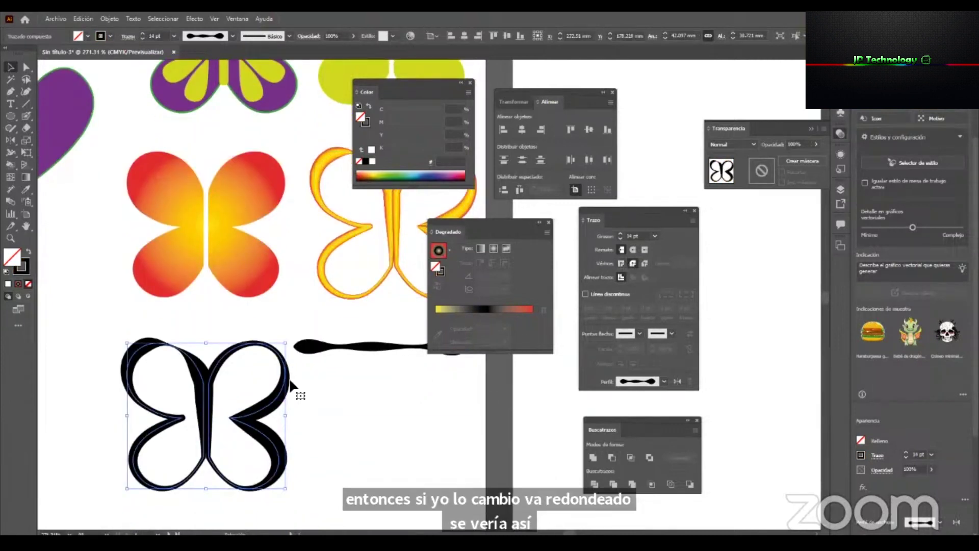
scroll(364, 232, up, 3)
click(384, 224)
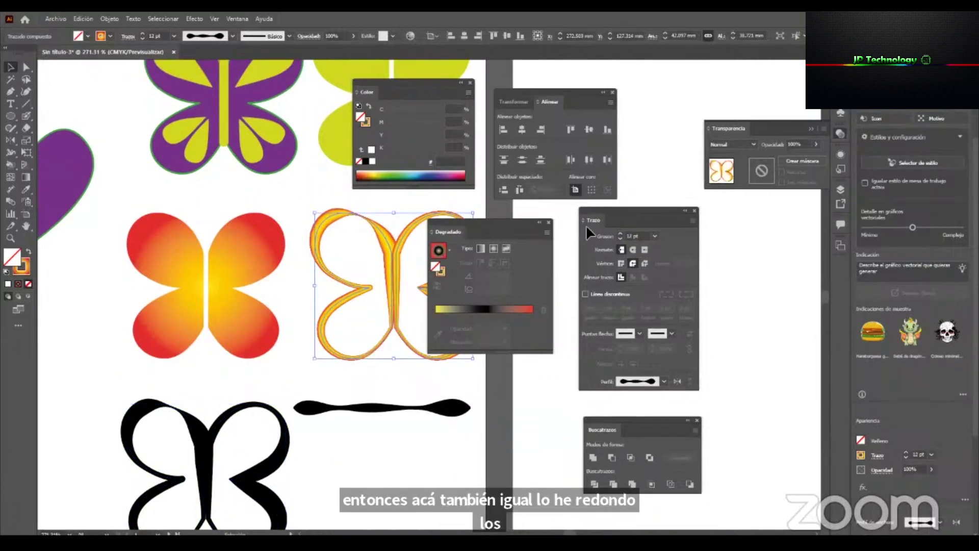
Expand the appearance of the black butterfly outline to convert its variable-width stroke into filled shapes.
scroll(276, 396, down, 5)
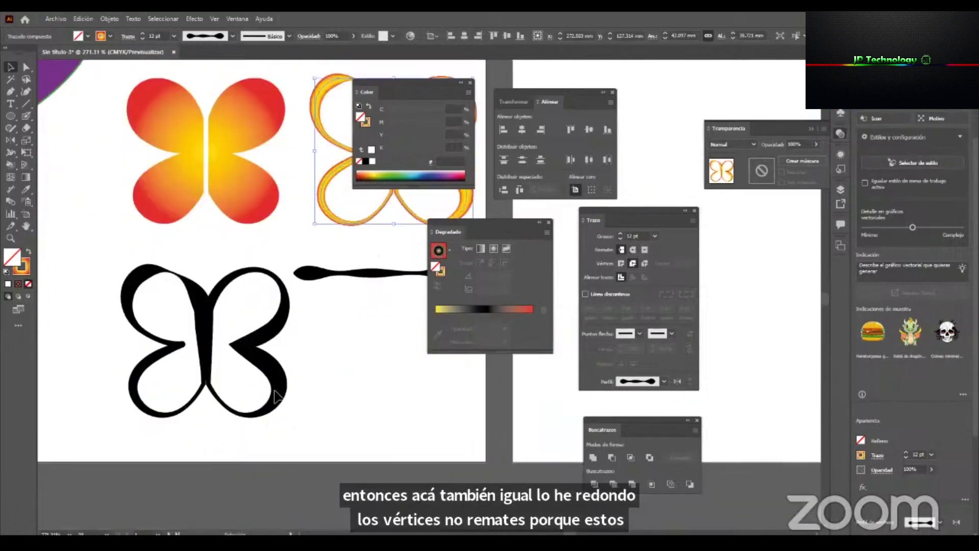
click(229, 416)
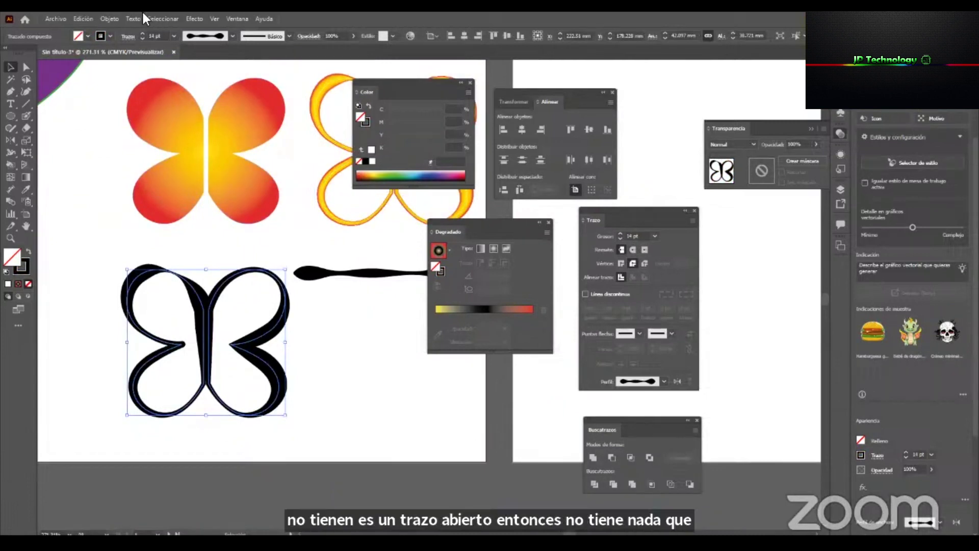
click(110, 18)
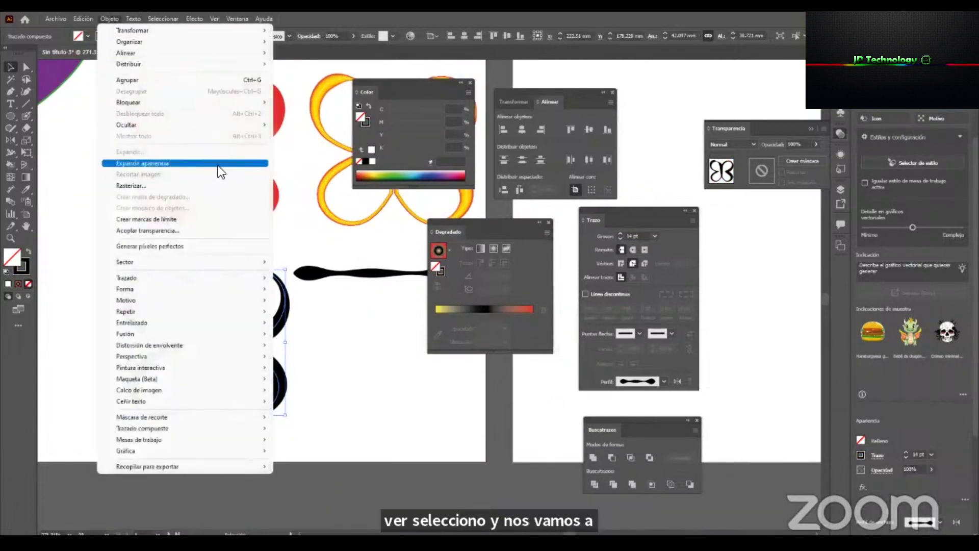
click(235, 165)
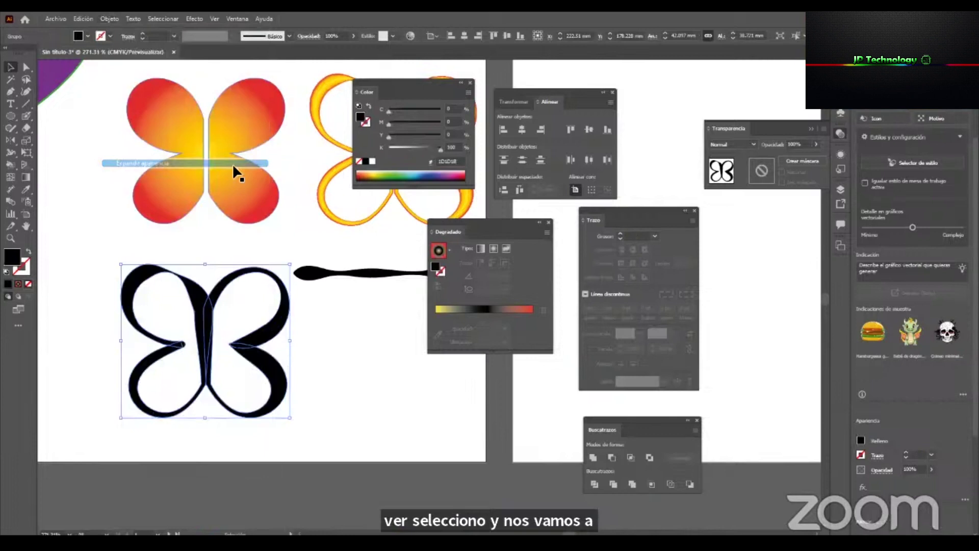
click(332, 369)
click(267, 329)
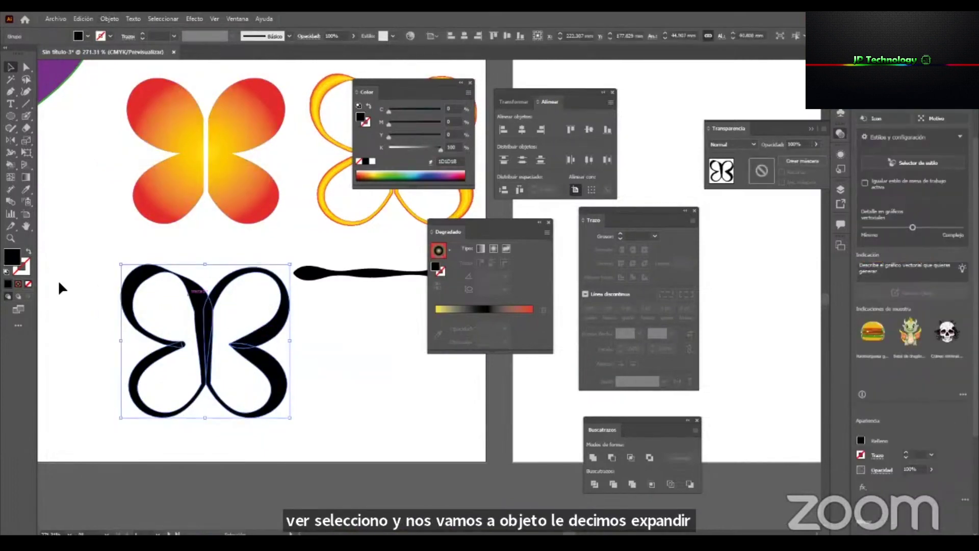
Place the Color panel beside the black butterfly and compare its fill and stroke before and after expansion.
drag(360, 83, 312, 320)
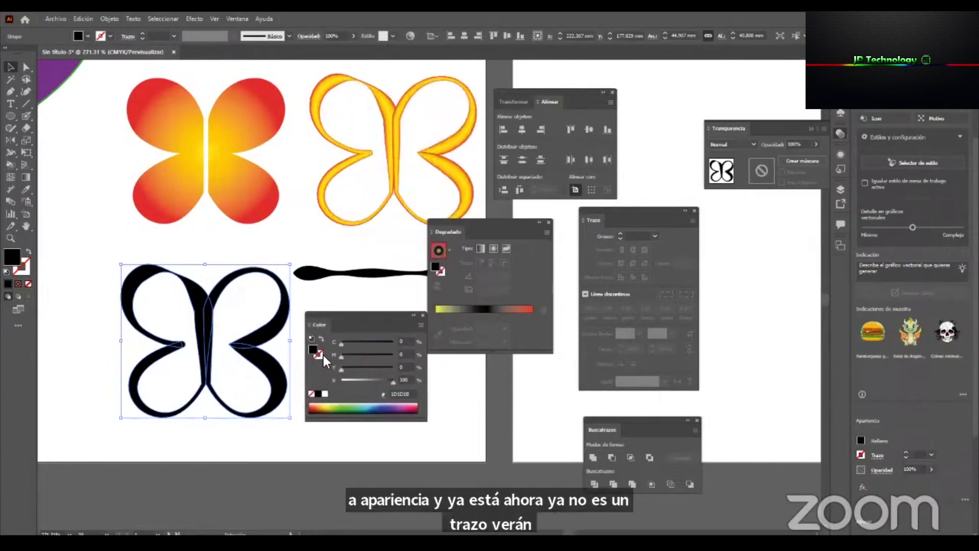
key(shift+x)
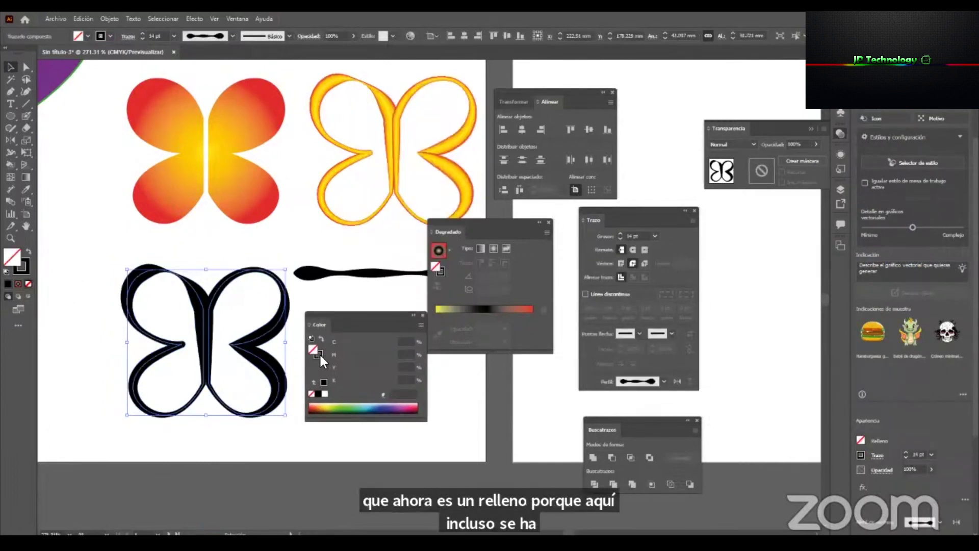
key(ctrl+z)
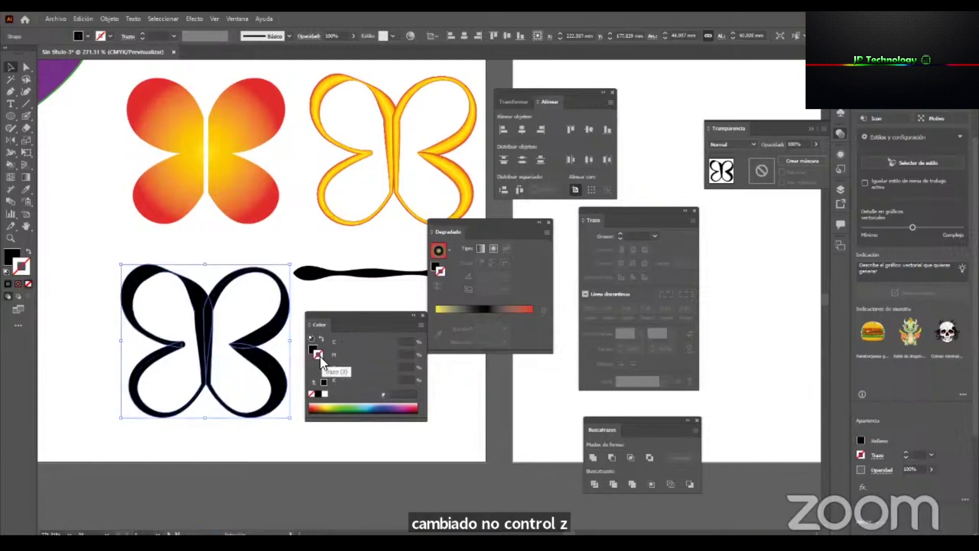
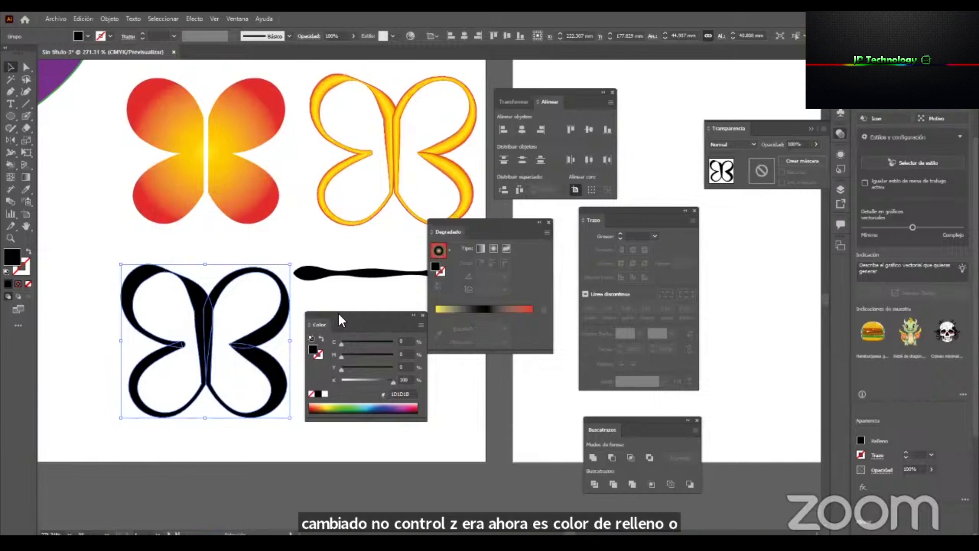
Bring the Pathfinder panel near the expanded black butterfly and unite its overlapping shapes into one.
drag(341, 320, 350, 322)
drag(588, 433, 461, 376)
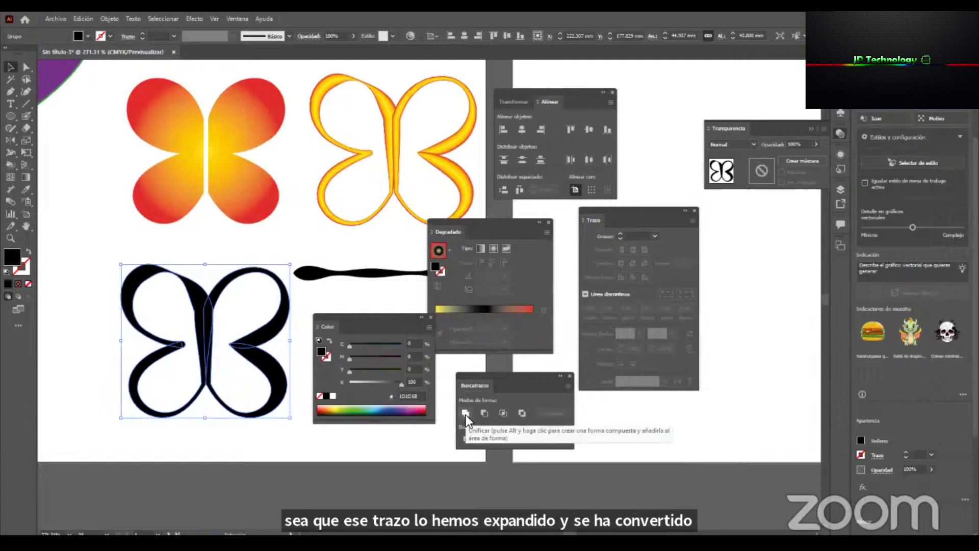
click(466, 415)
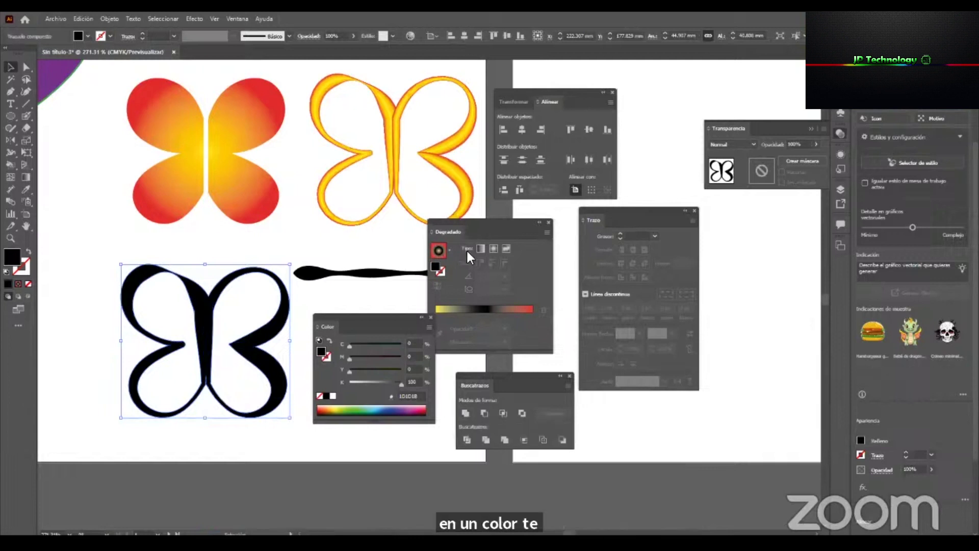
Sample the gradient-filled butterfly's radial gradient onto the united butterfly with the Eyedropper, and move the Color panel off the artwork.
key(i)
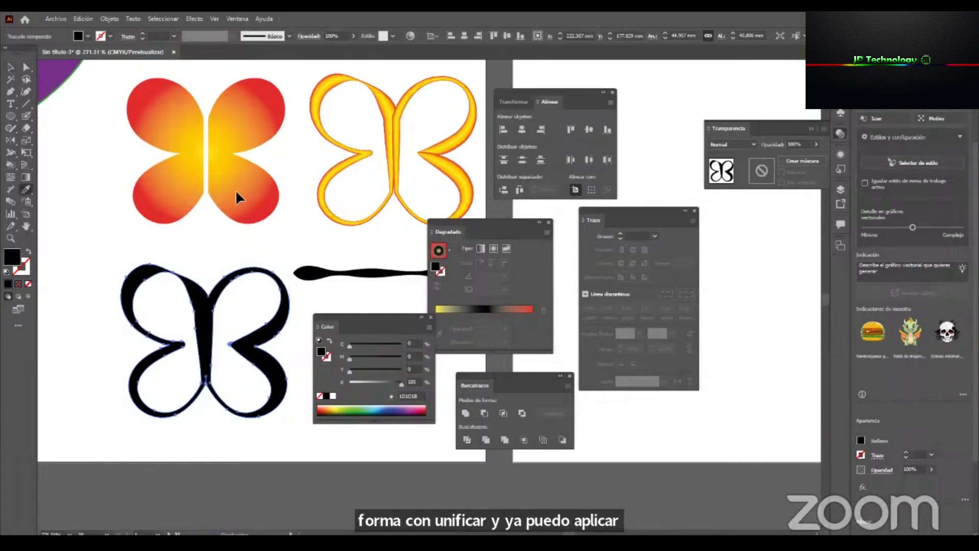
click(239, 196)
key(v)
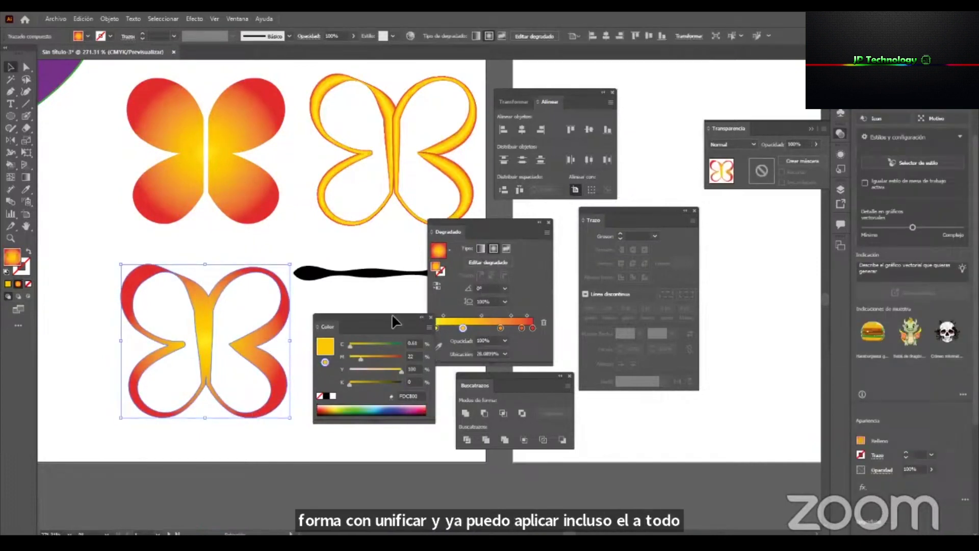
drag(398, 322, 713, 99)
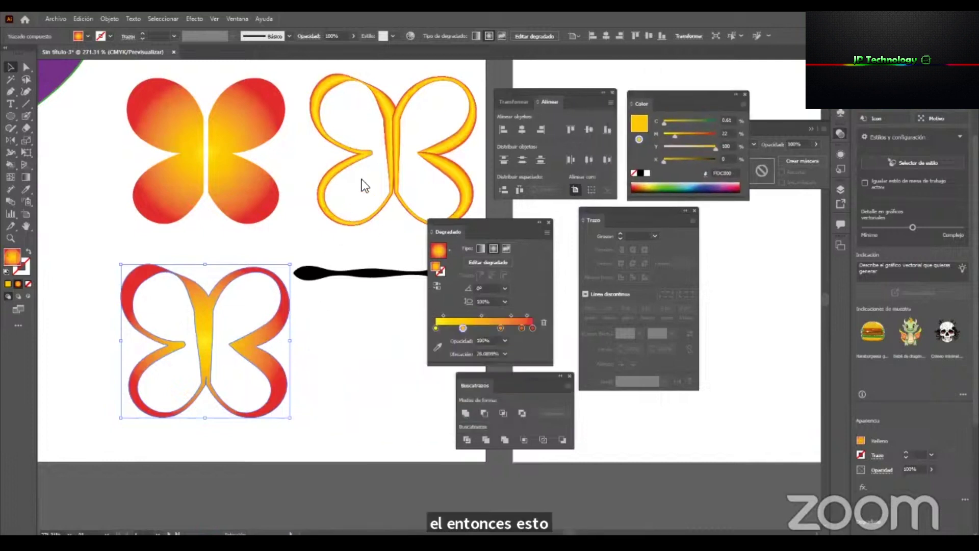
Compare the fill and stroke gradient settings of the stroke-outlined butterfly with those of the expanded one.
click(359, 156)
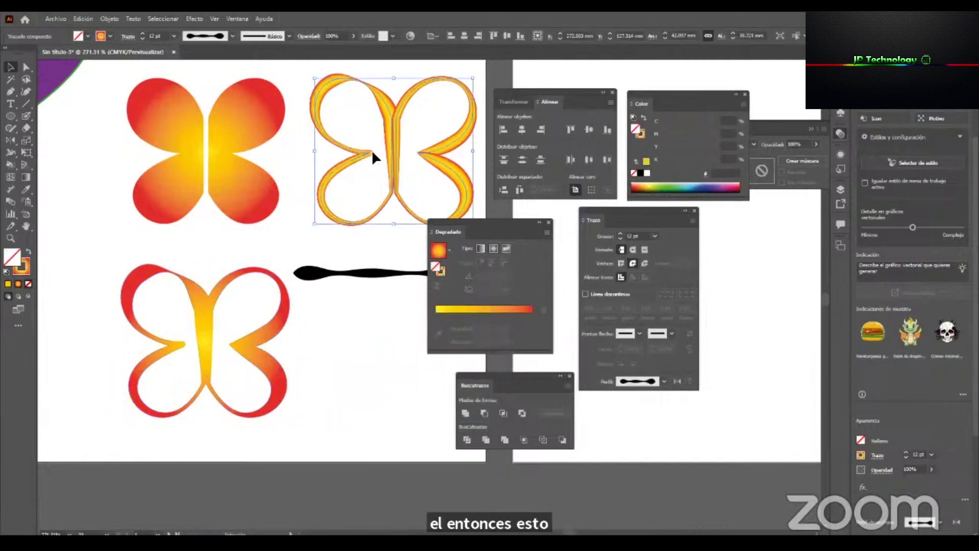
click(440, 275)
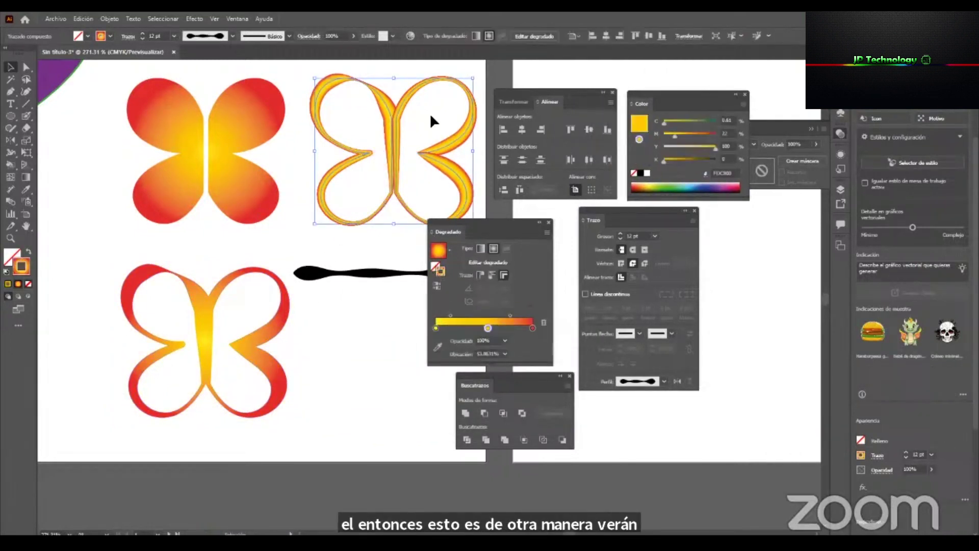
click(275, 331)
click(433, 266)
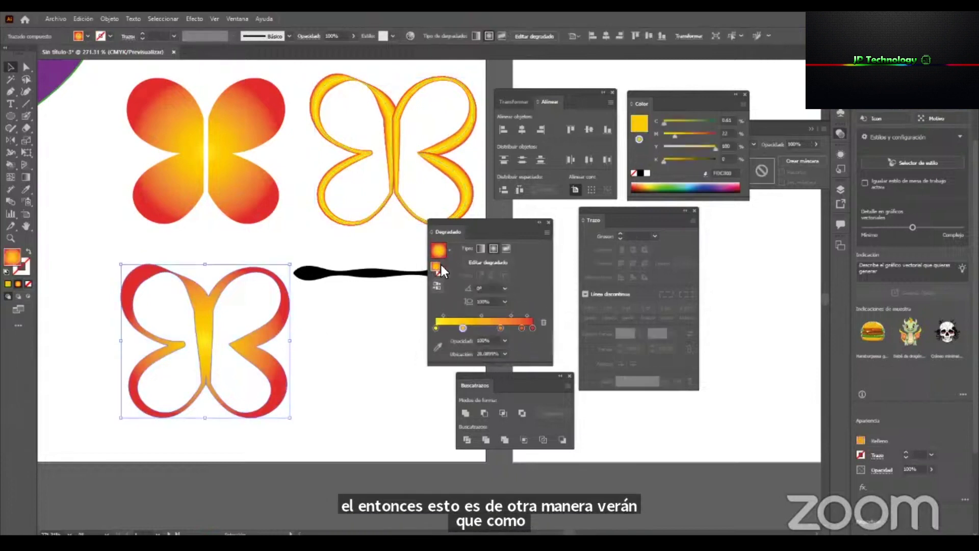
click(355, 328)
click(394, 191)
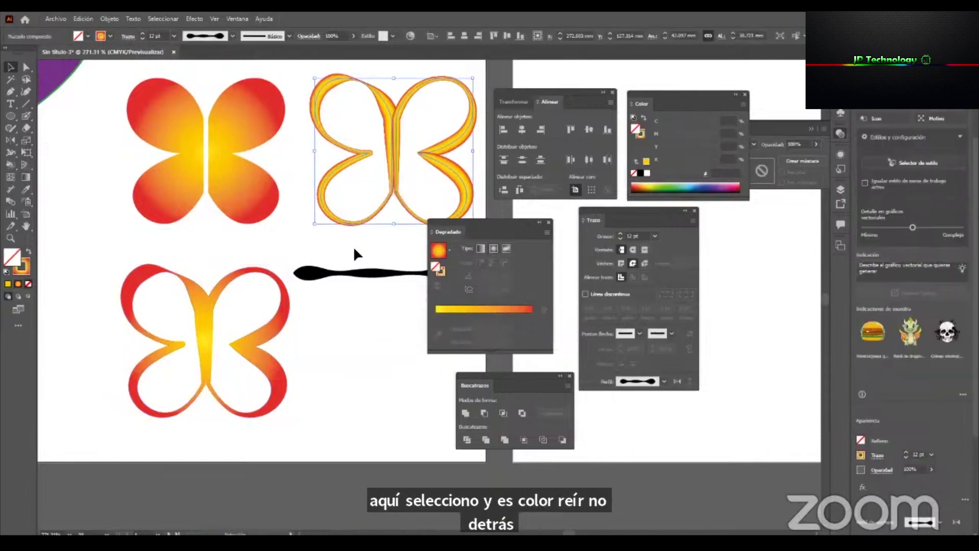
click(270, 337)
click(368, 375)
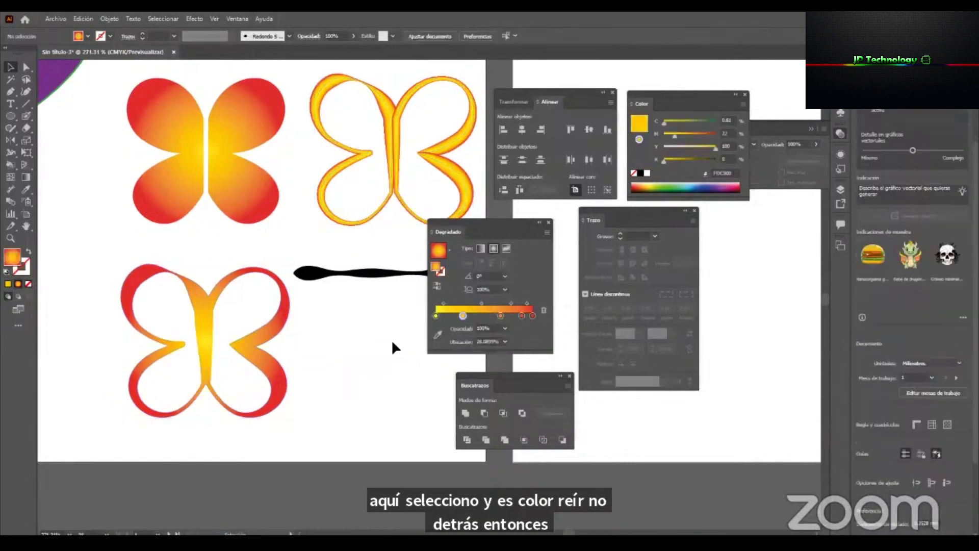
Draw an open number 1 with the Pen tool on the empty artboard, using a diagonal, a vertical and a short horizontal base segment.
key(z)
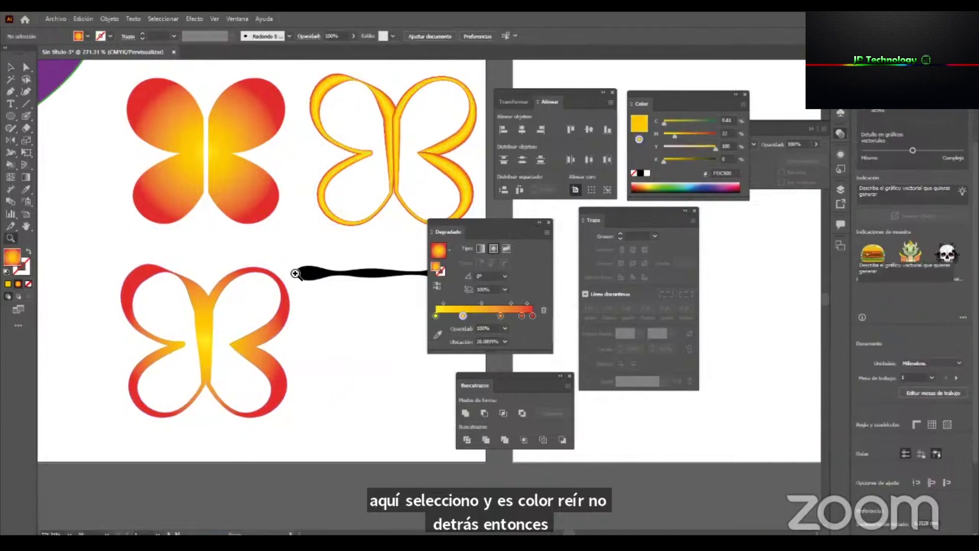
drag(220, 324, 96, 415)
drag(319, 312, 263, 362)
drag(317, 280, 85, 363)
key(v)
key(z)
drag(328, 248, 368, 266)
drag(262, 289, 196, 248)
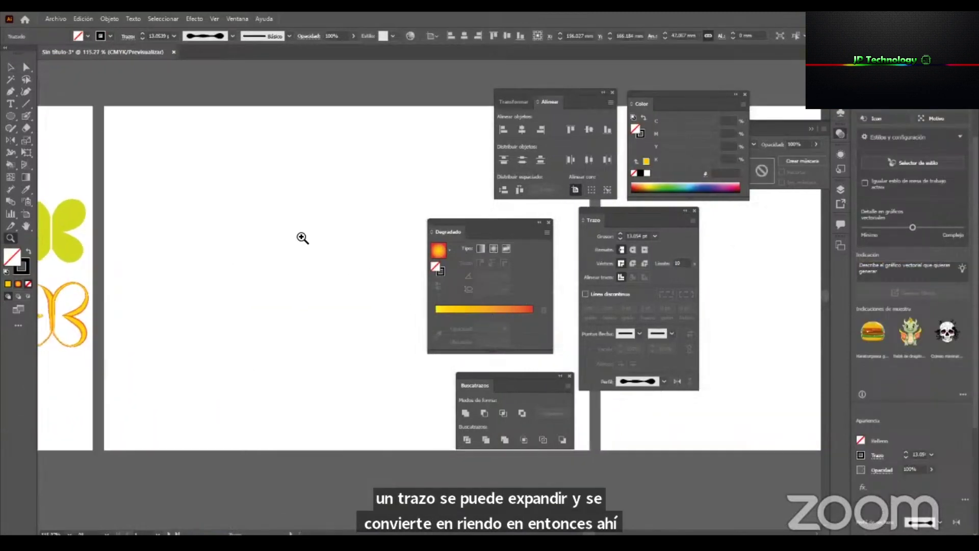
drag(302, 236, 327, 237)
key(p)
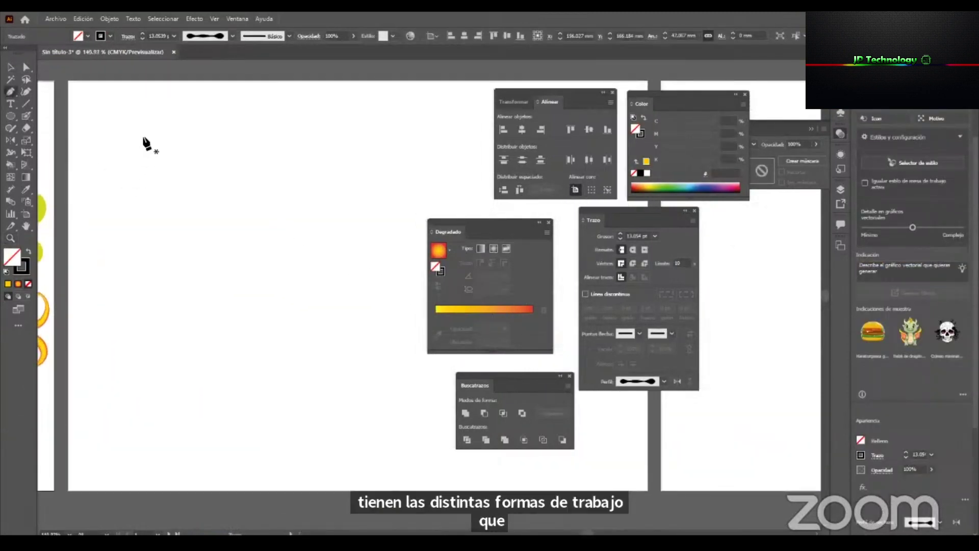
drag(105, 148, 133, 139)
click(151, 103)
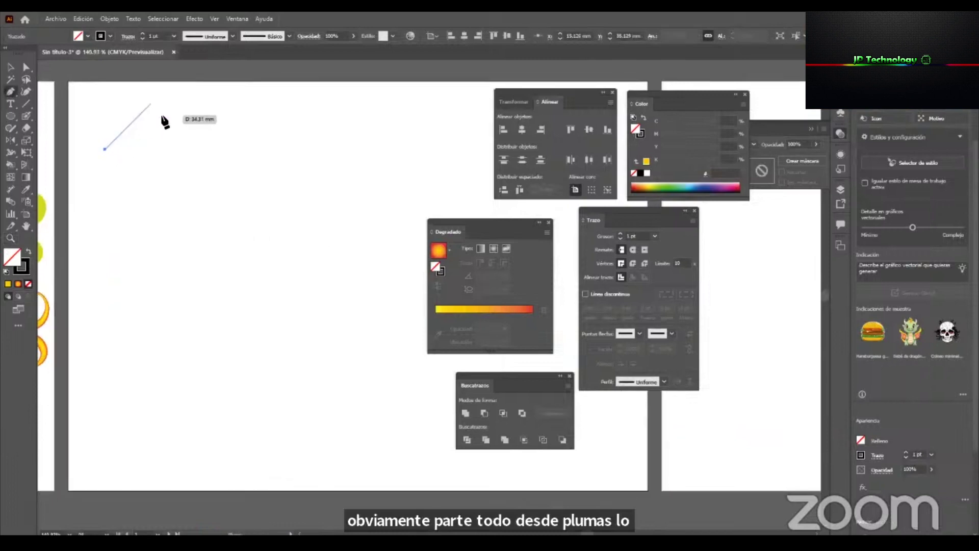
click(151, 245)
click(97, 245)
key(v)
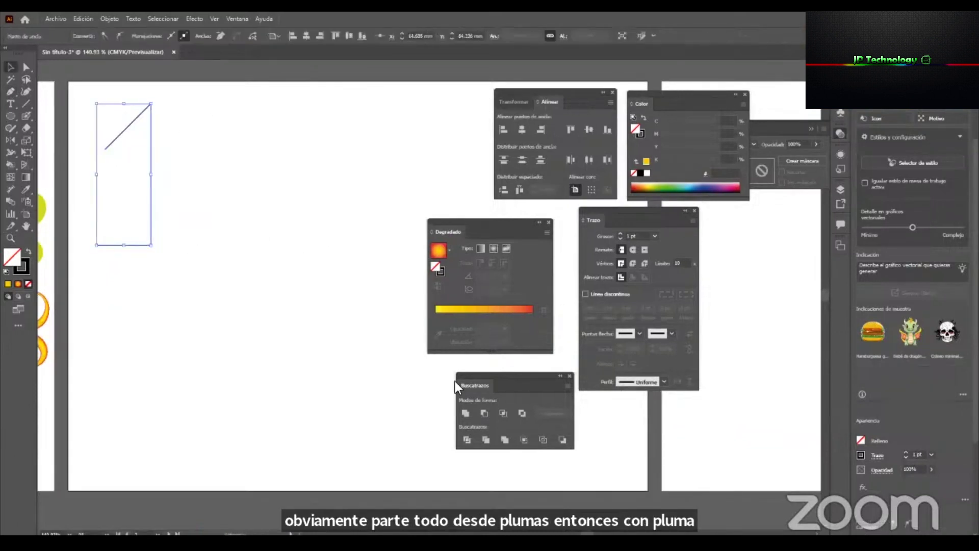
Apply the custom perfil2024 width profile to the number 1 path and set its stroke weight to 20 pt.
click(664, 381)
click(632, 494)
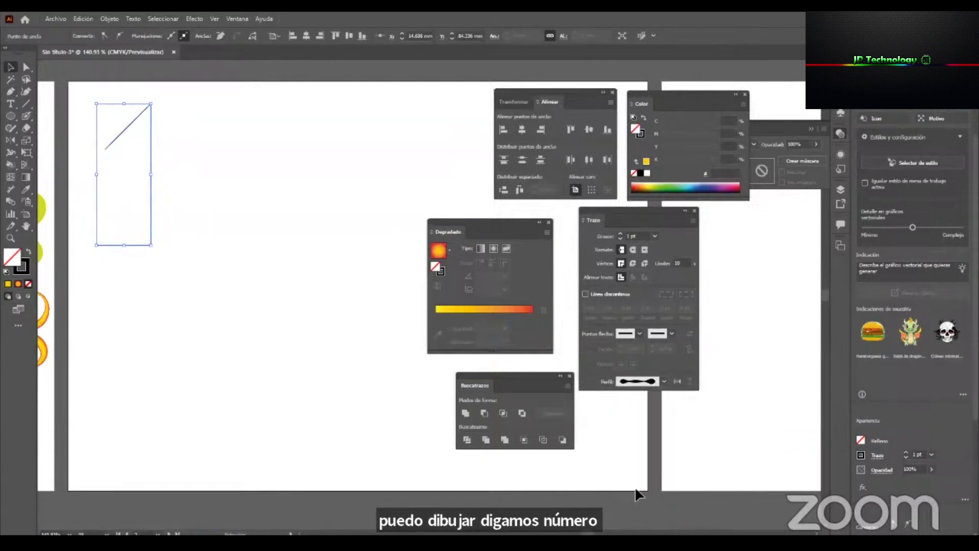
click(656, 236)
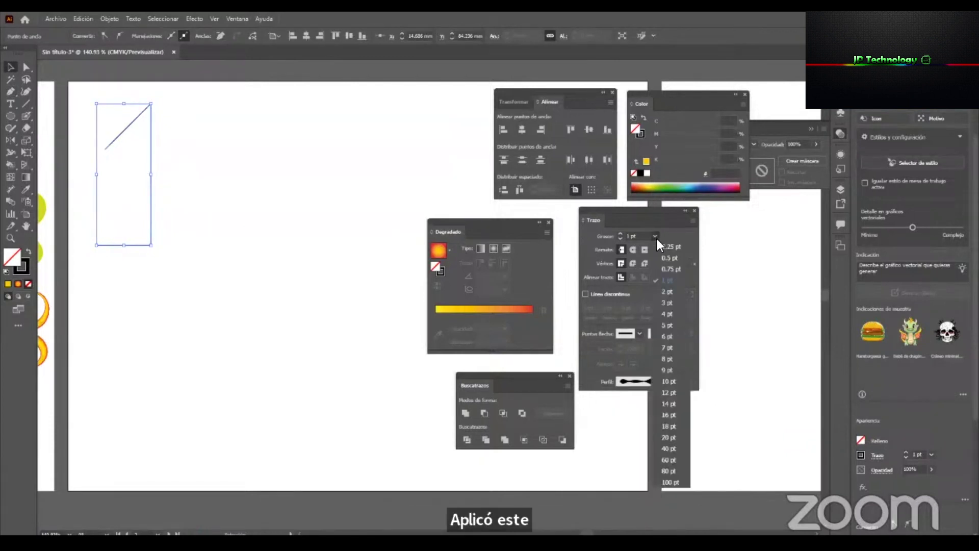
click(677, 433)
click(245, 277)
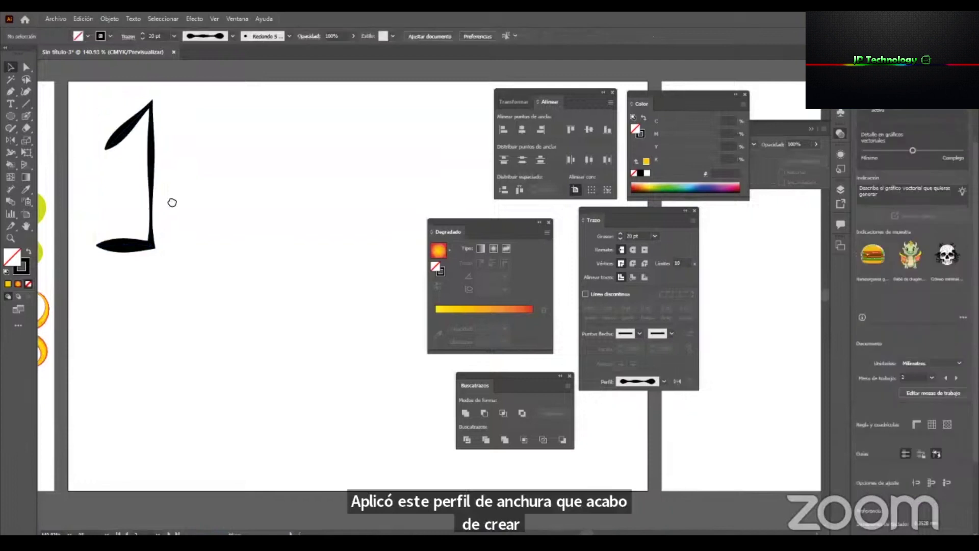
Convert the number 1 path's top corner and starting point into smooth curves with the Anchor Point tool.
drag(172, 202, 294, 224)
click(268, 180)
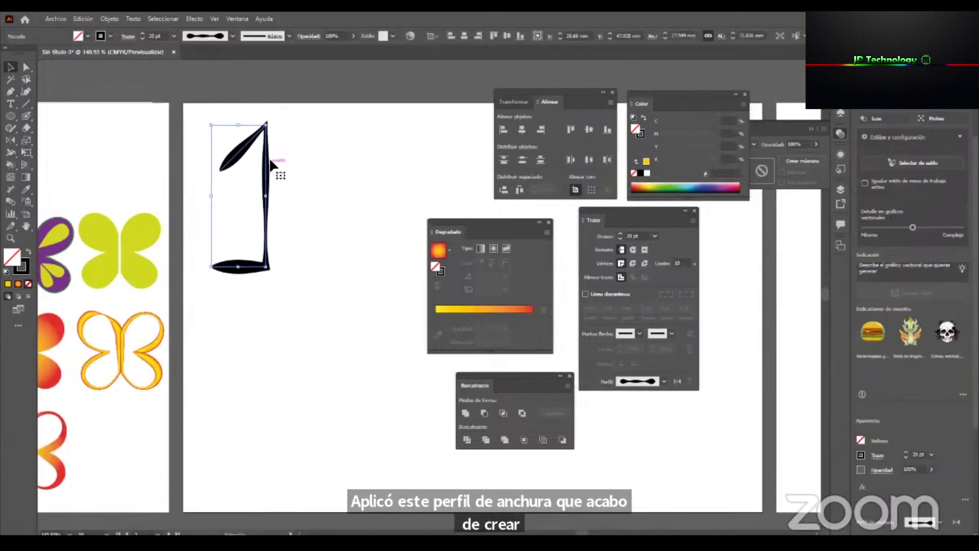
key(p)
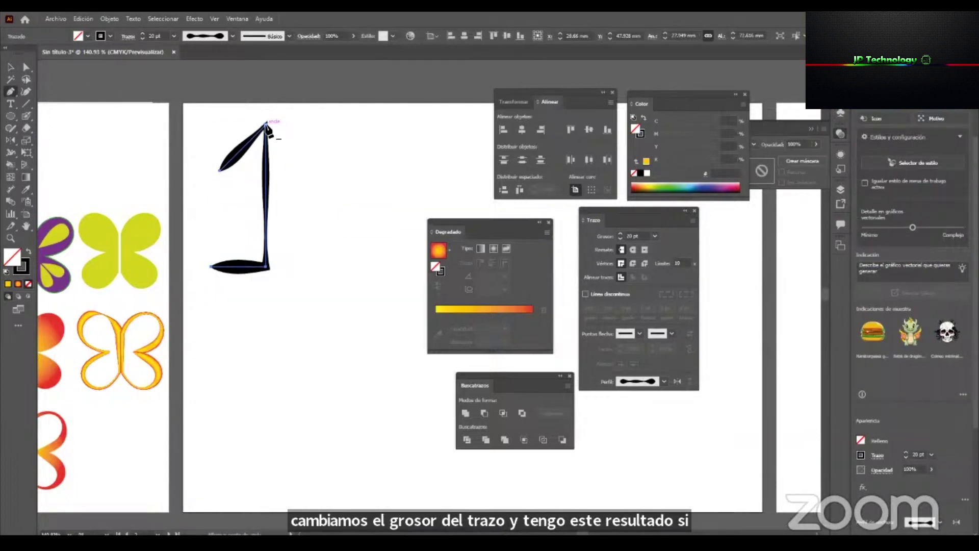
right_click(10, 92)
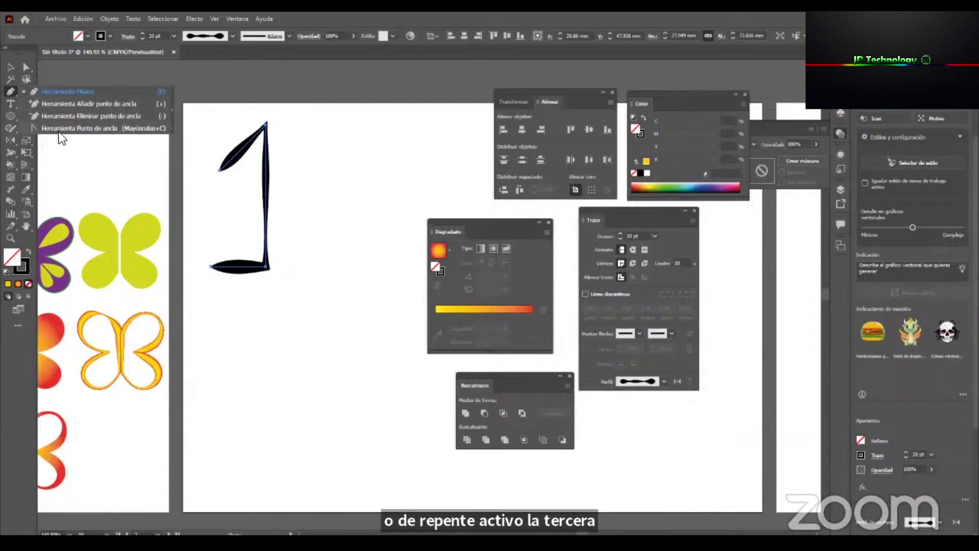
click(112, 129)
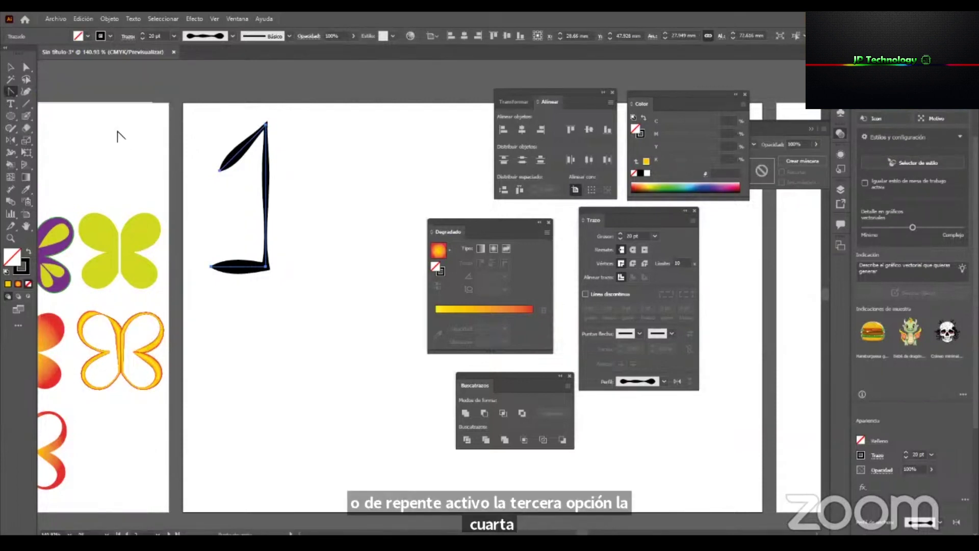
drag(267, 124, 307, 138)
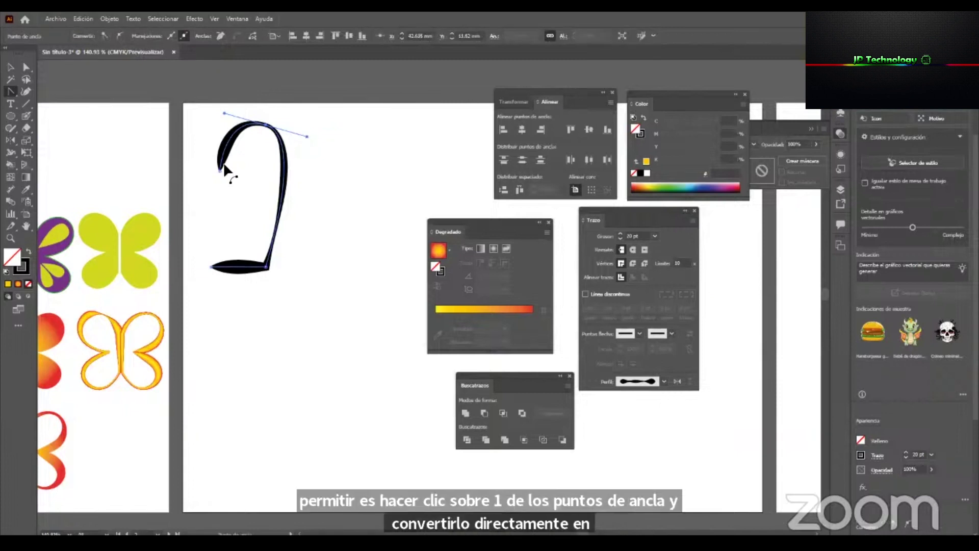
drag(220, 171, 200, 152)
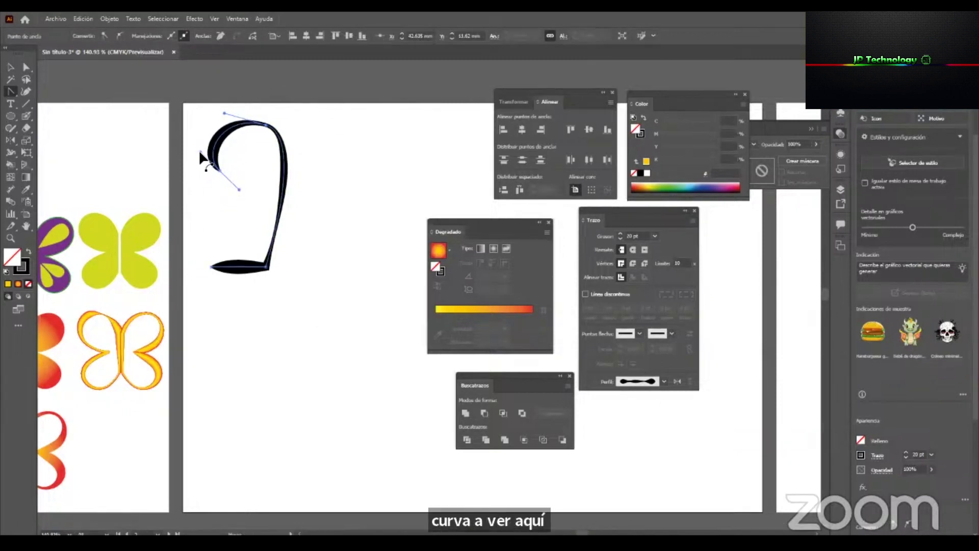
Move the path's lower-right corner anchor up and inward so the stem runs diagonally to the lower-left endpoint.
key(a)
click(268, 268)
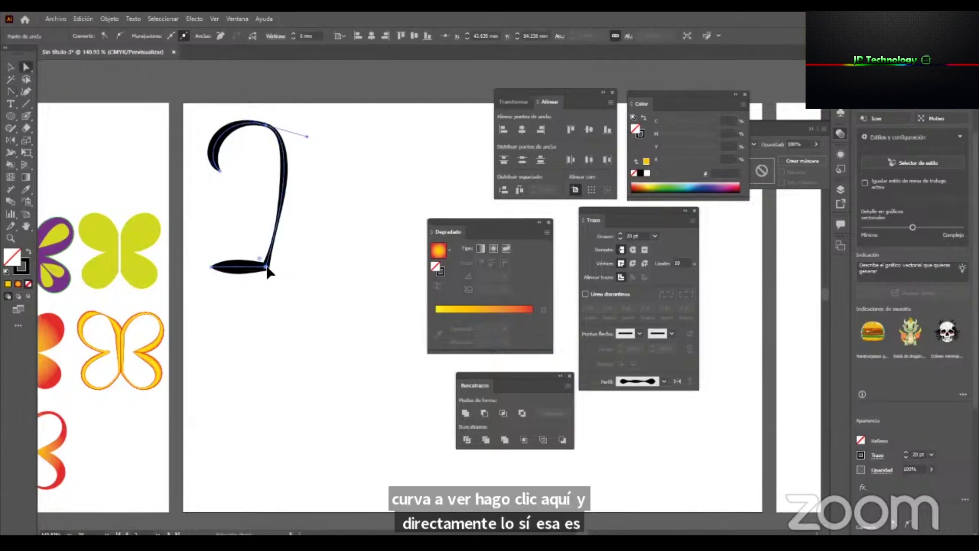
key(p)
drag(265, 271, 247, 225)
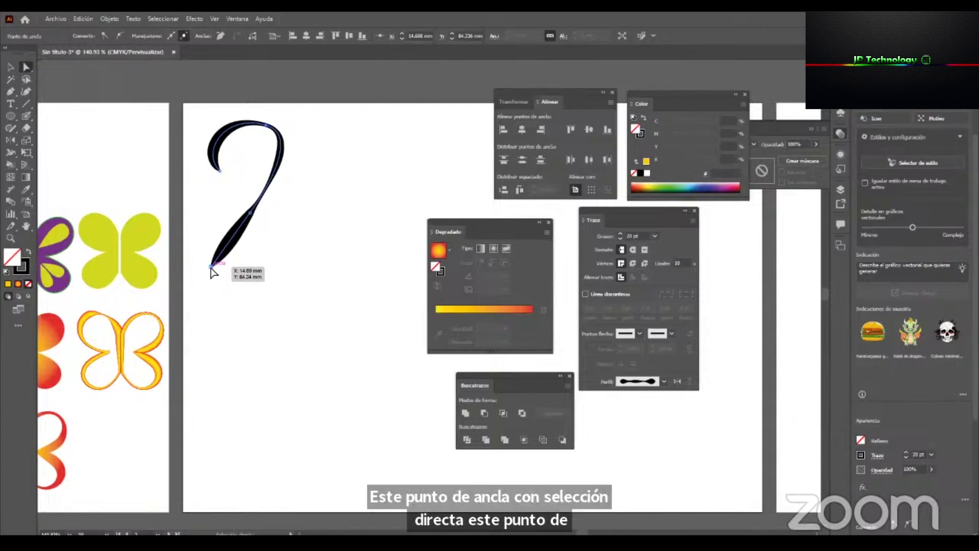
Extend the path from its lower-left endpoint with a horizontal base and a short upward tick to complete a number 2.
key(p)
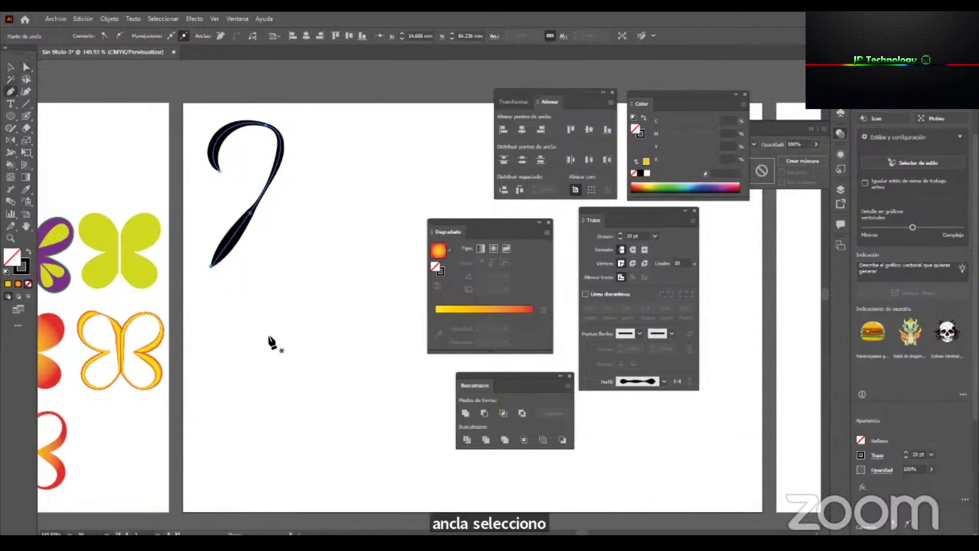
click(214, 267)
drag(283, 266, 287, 254)
click(286, 249)
key(v)
click(320, 250)
Set the number 2 path's stroke weight to 40 pt, keeping its custom width profile.
key(space)
drag(299, 313, 271, 321)
drag(269, 315, 209, 223)
click(665, 381)
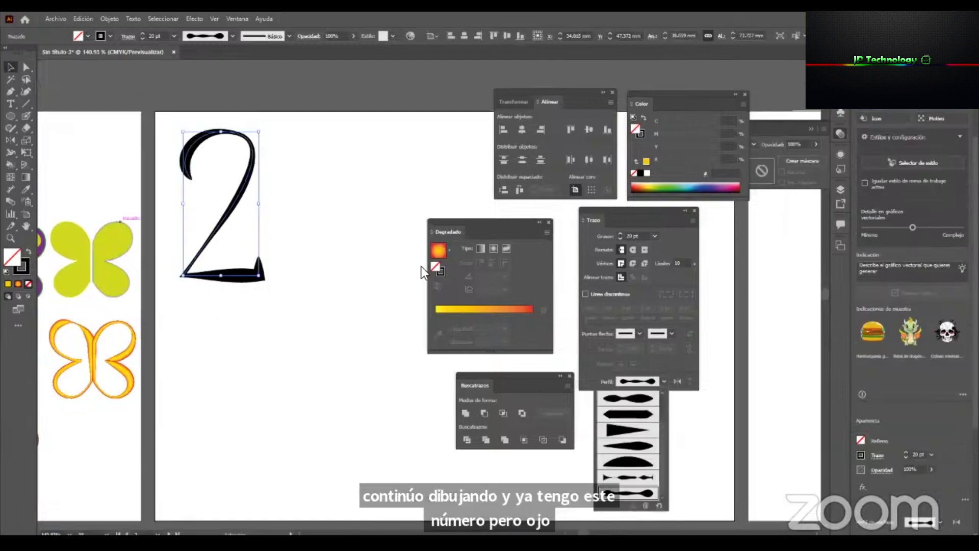
click(653, 235)
click(654, 236)
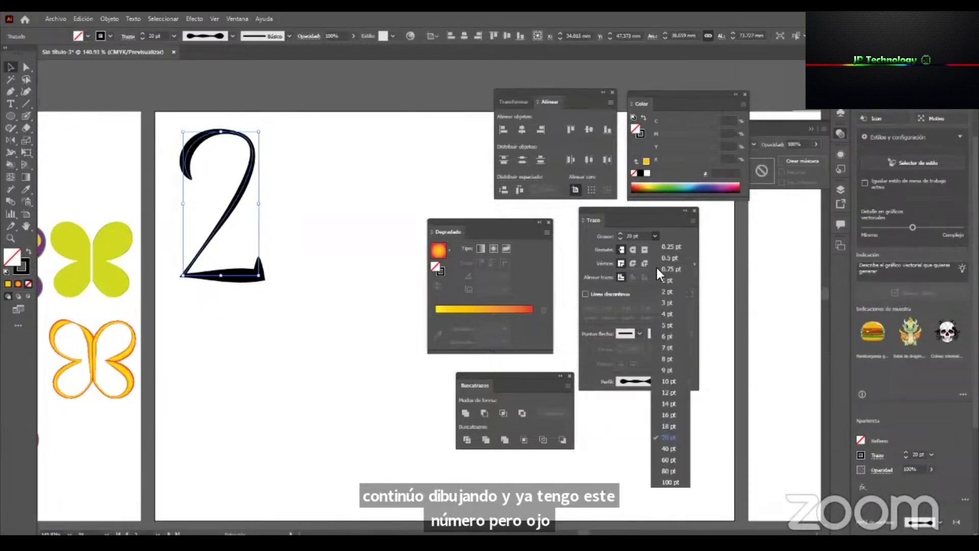
click(674, 447)
click(342, 311)
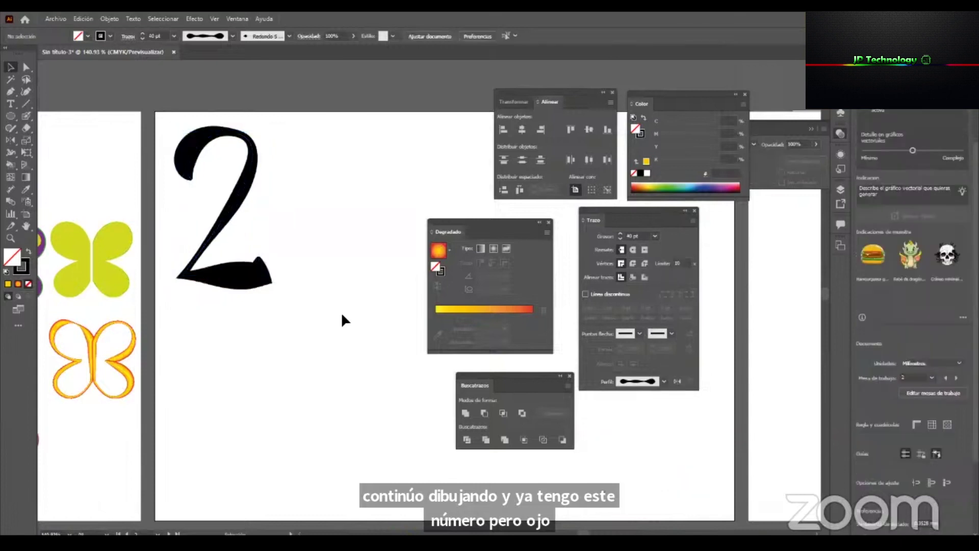
Move the Color panel beside the Align panel and recolor the number 2's stroke violet from the color spectrum.
click(225, 177)
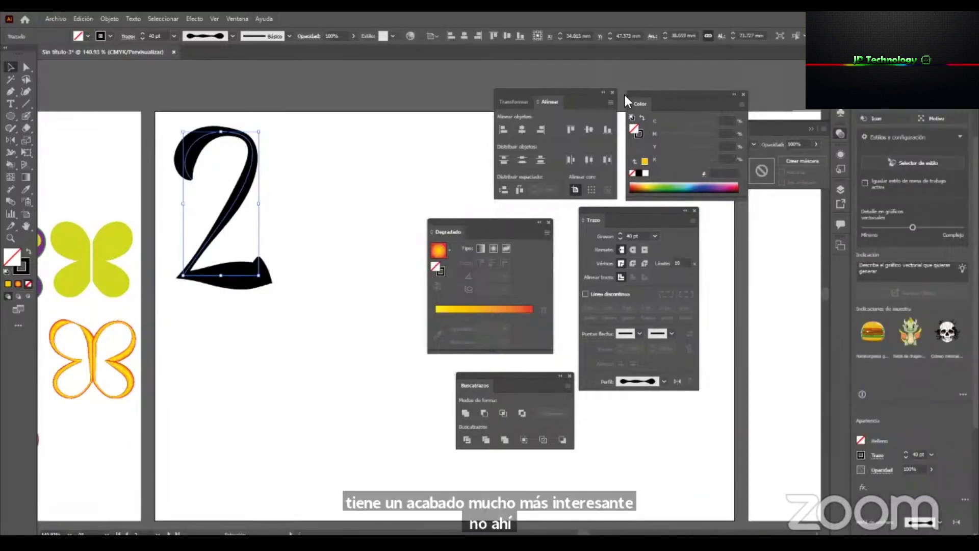
drag(644, 102, 384, 114)
click(378, 134)
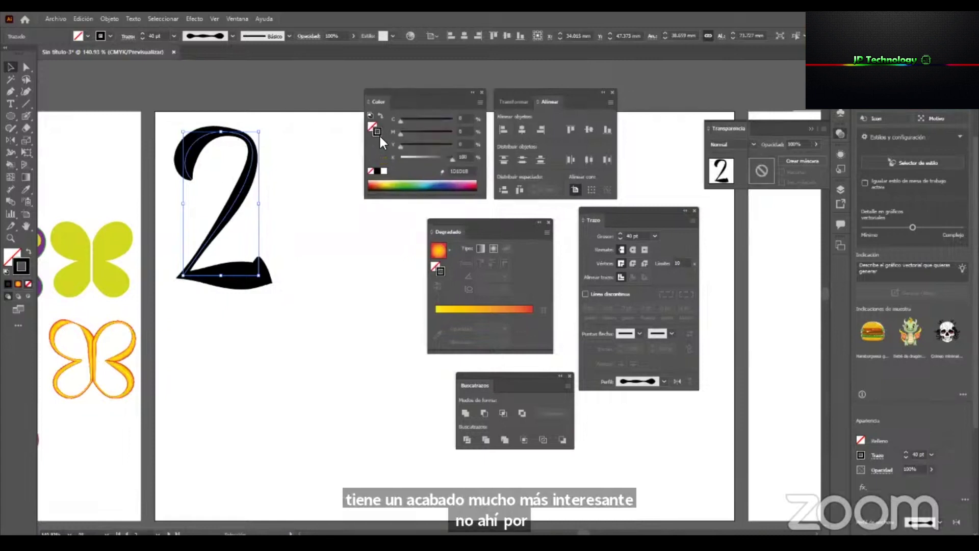
click(425, 187)
click(455, 184)
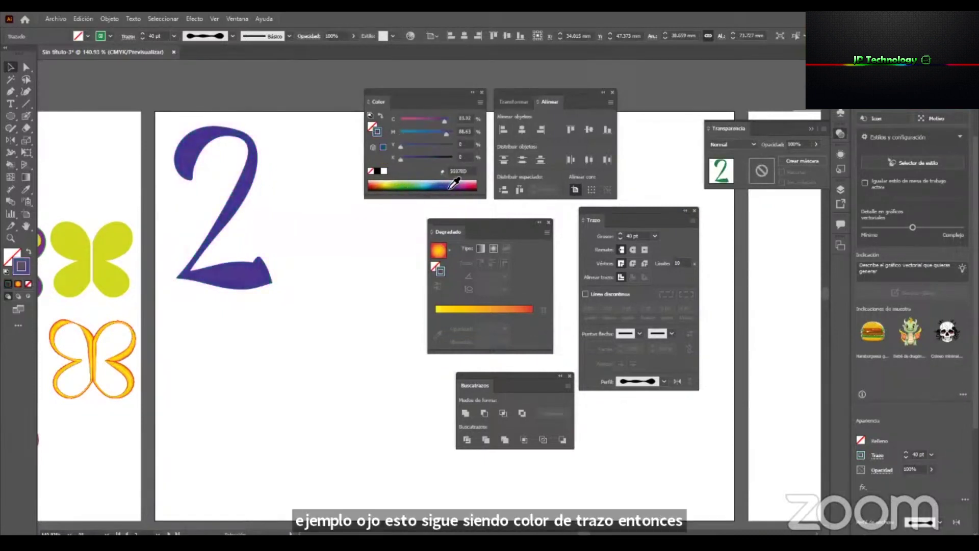
click(282, 122)
Duplicate the violet number 2 directly below the original and expand the copy's appearance into a filled shape.
drag(250, 142, 255, 337)
click(112, 18)
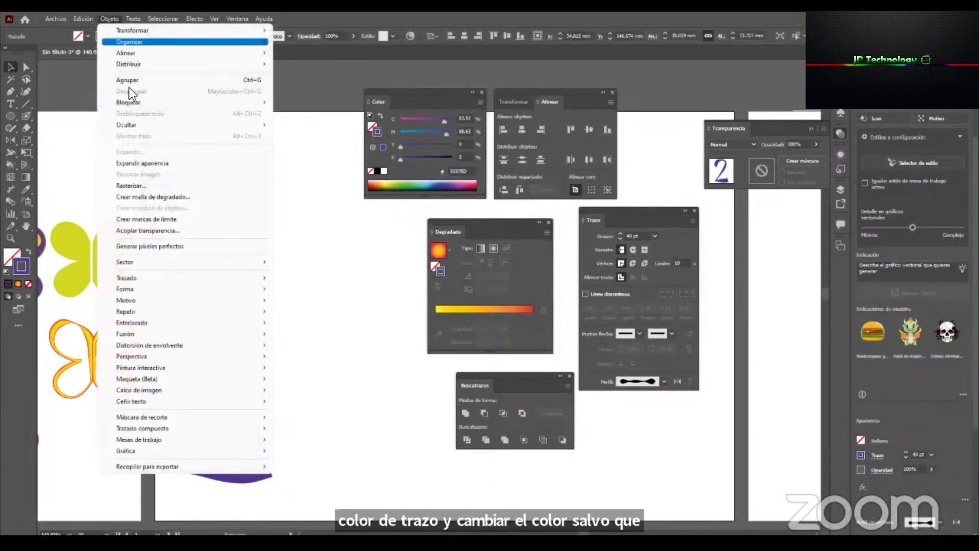
click(197, 164)
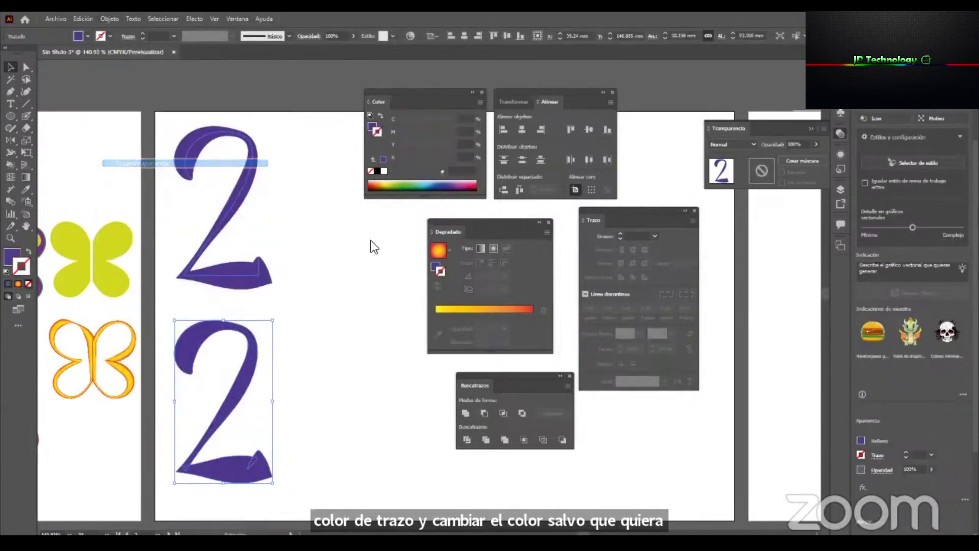
click(366, 348)
Change the expanded number 2's fill color to green.
click(252, 352)
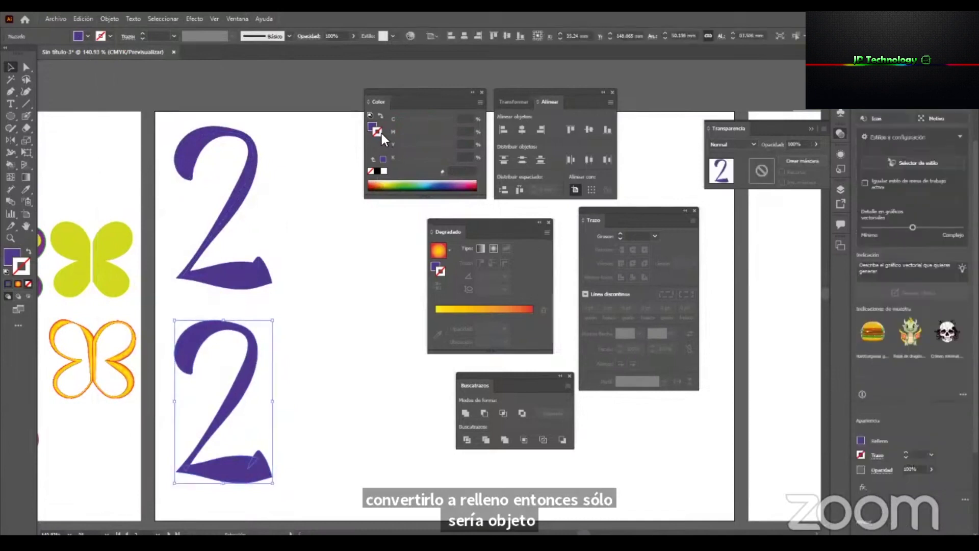
click(368, 127)
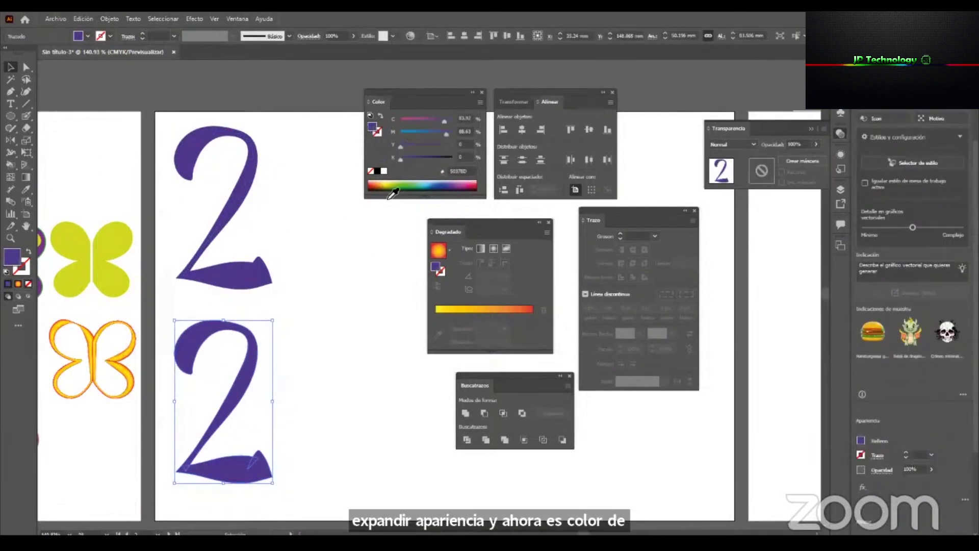
mouse_move(401, 183)
mouse_down()
mouse_move(463, 184)
mouse_move(408, 182)
mouse_up()
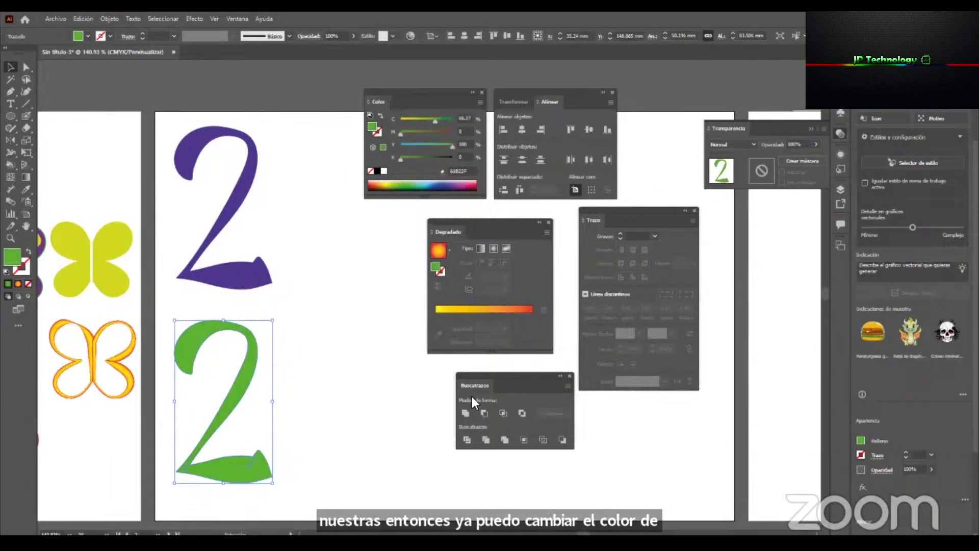
click(324, 483)
Unite the overlapping pieces inside the green number 2 into a single shape with Pathfinder.
click(243, 455)
key(z)
drag(236, 478, 368, 422)
drag(266, 434, 343, 414)
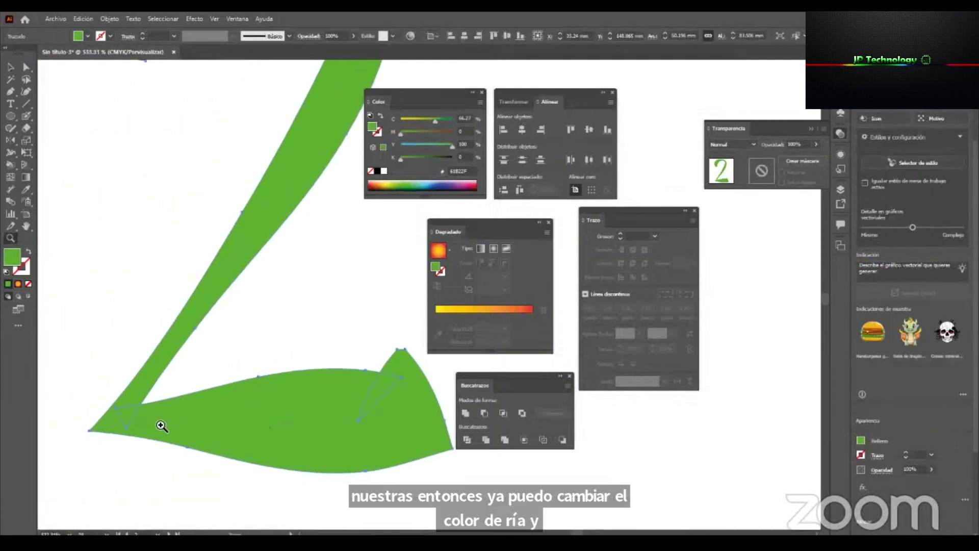
drag(137, 418, 149, 459)
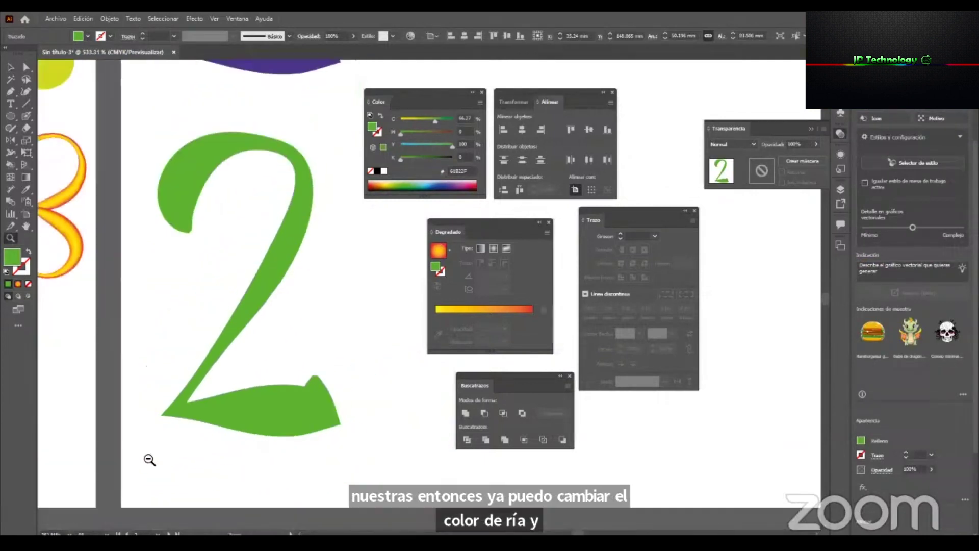
click(467, 413)
key(v)
drag(268, 411, 265, 411)
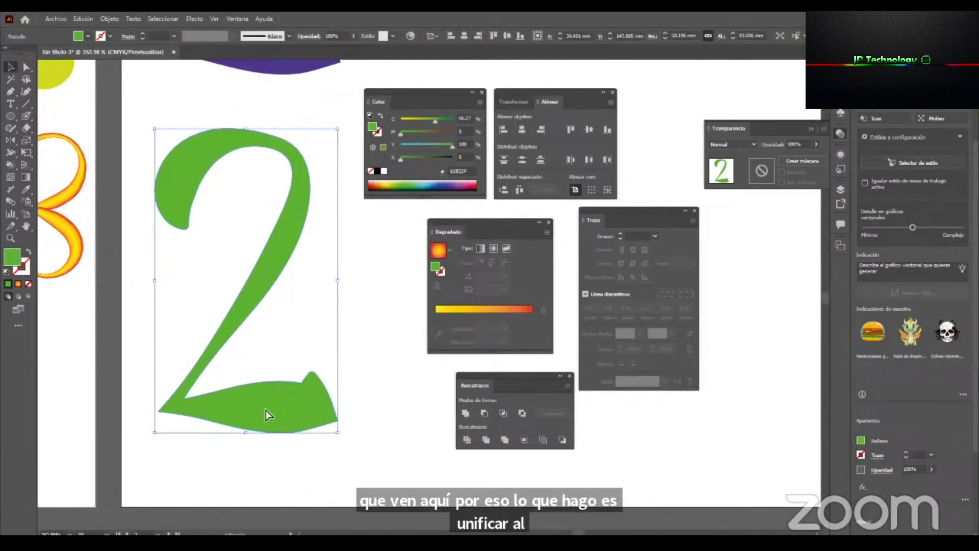
Inspect the united number 2's contour in Outline mode and return to the normal preview.
key(ctrl+y)
click(345, 411)
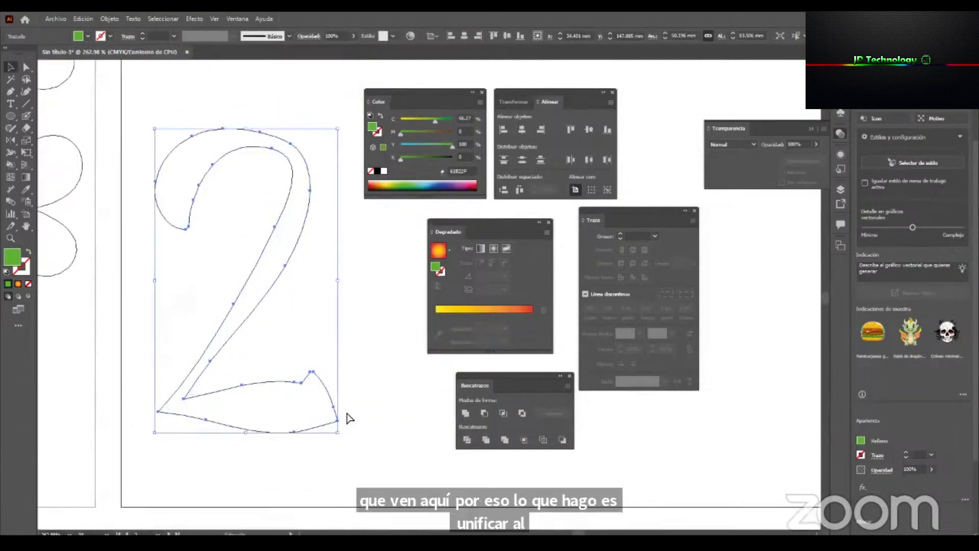
click(331, 404)
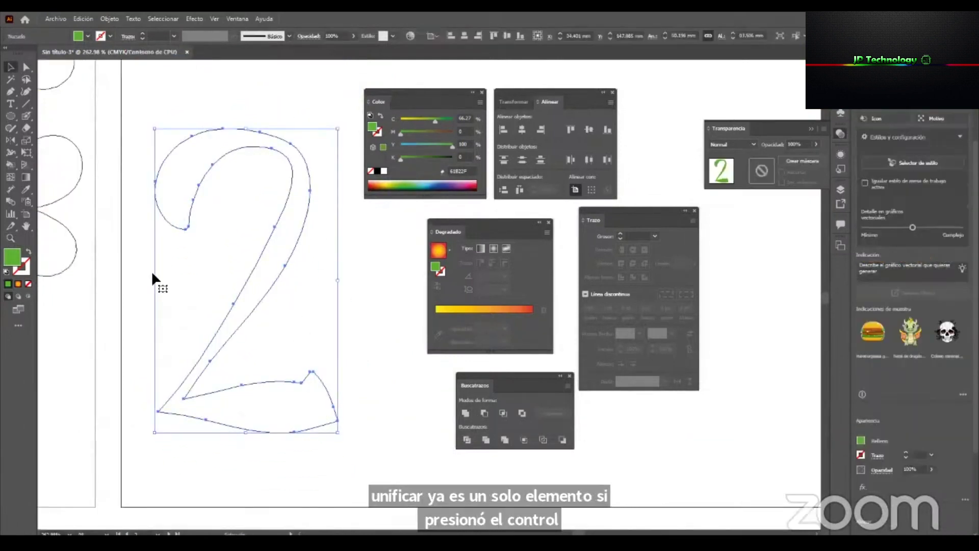
key(ctrl+y)
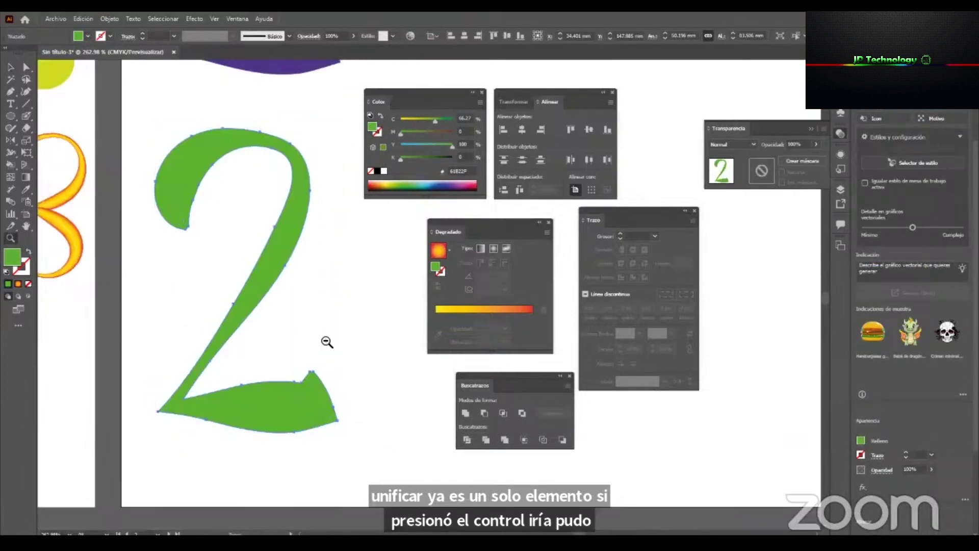
scroll(206, 415, down, 5)
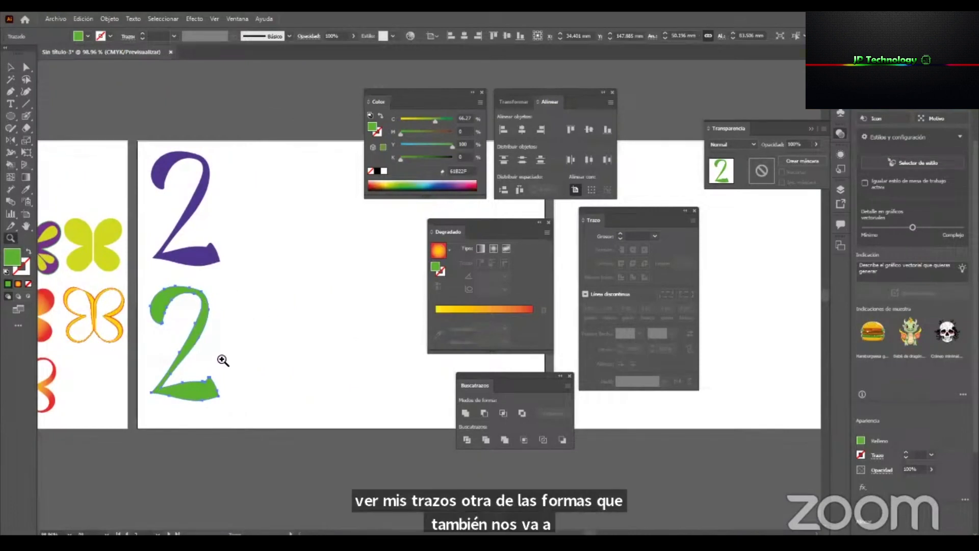
key(v)
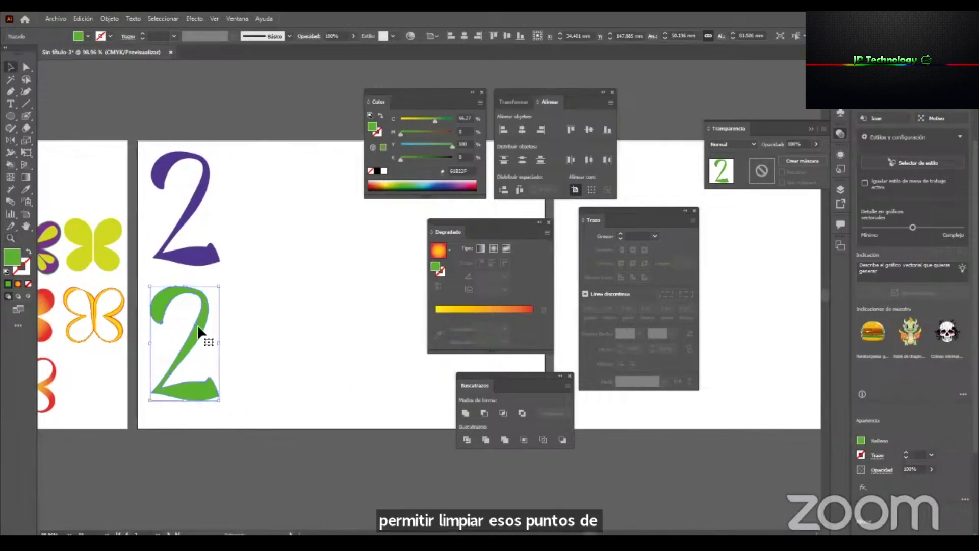
drag(200, 331, 377, 317)
key(a)
key(ctrl+z)
click(267, 290)
Draw a closed boat silhouette with the Pen tool in the empty area beside the numbers, with a rectangular cabin and a faceted hull.
key(z)
key(p)
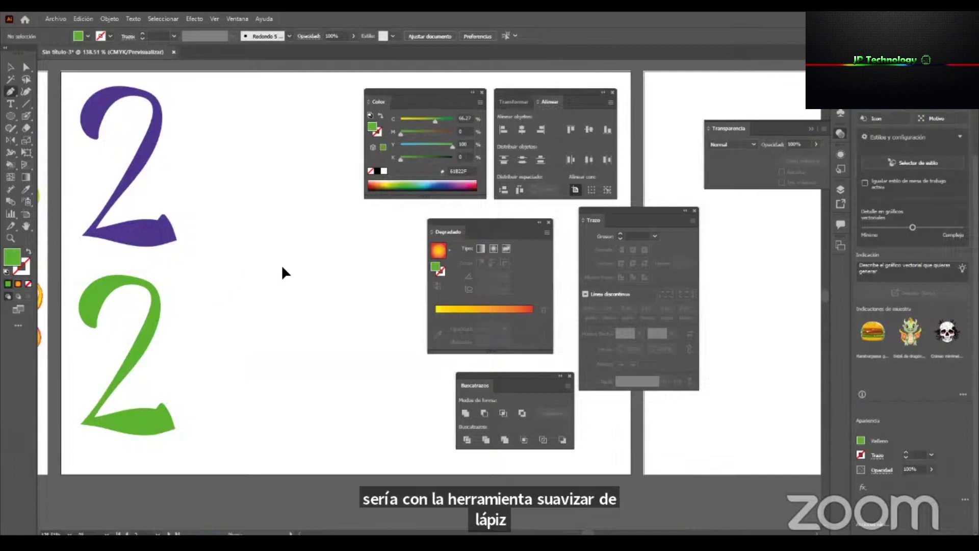
click(284, 250)
click(247, 250)
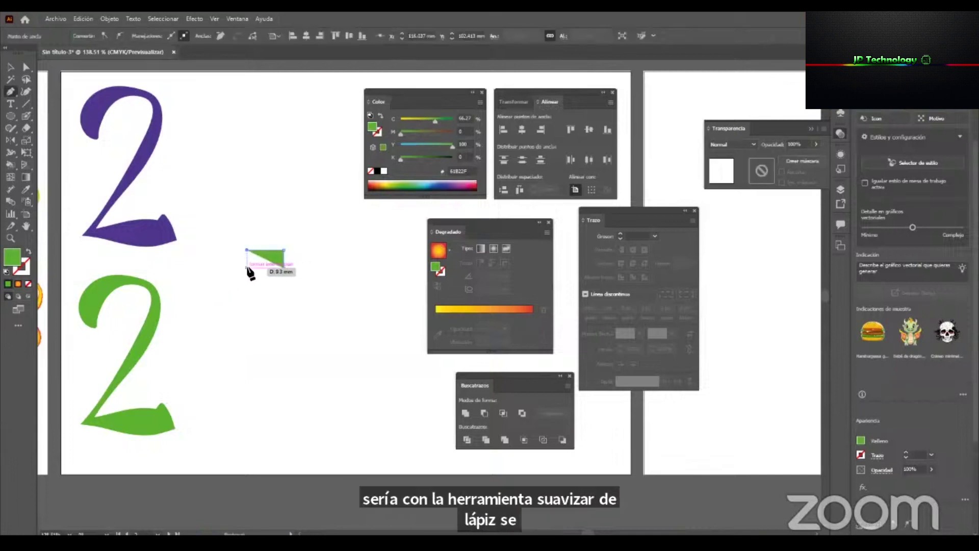
click(247, 268)
click(217, 267)
click(225, 283)
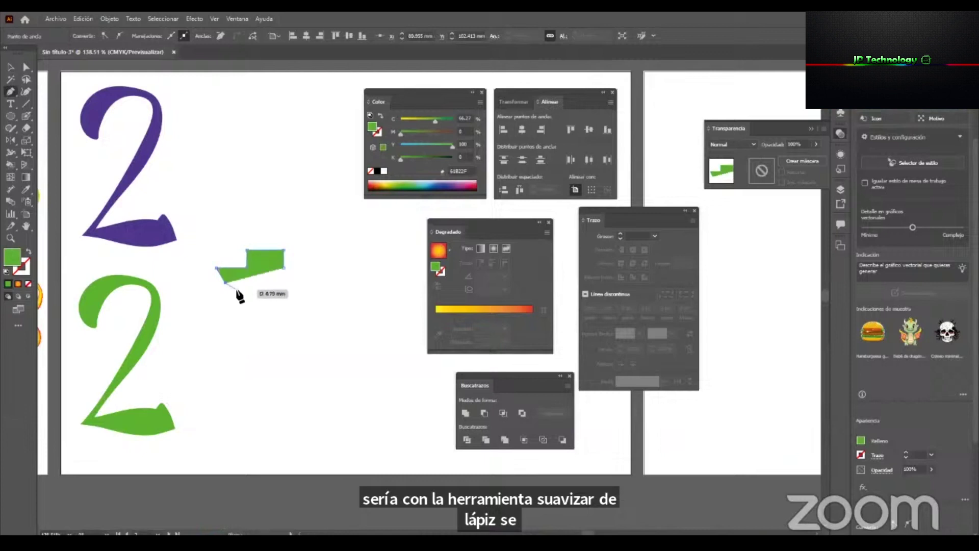
click(244, 292)
click(275, 294)
click(281, 291)
click(300, 288)
click(312, 275)
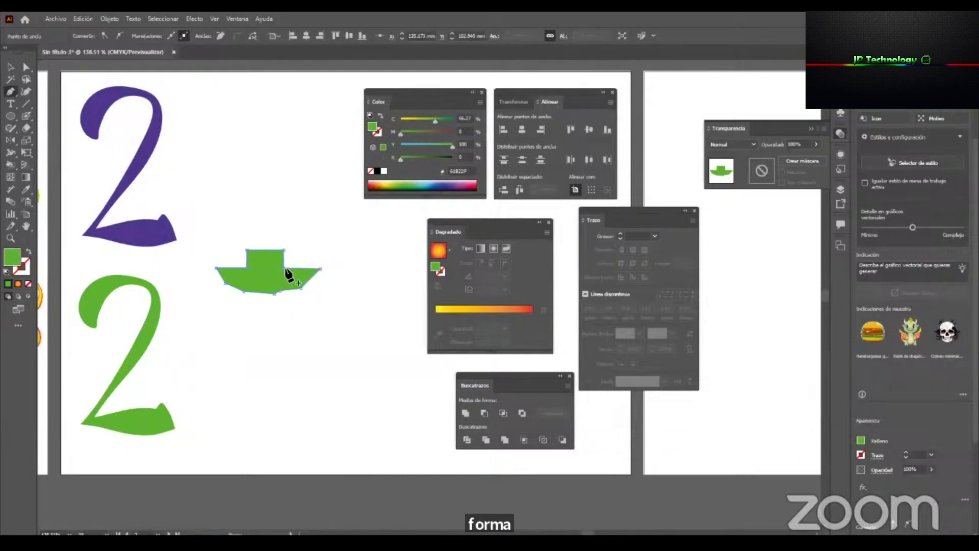
Swap the boat's fill and stroke to give it a green outline with no fill.
click(30, 252)
key(z)
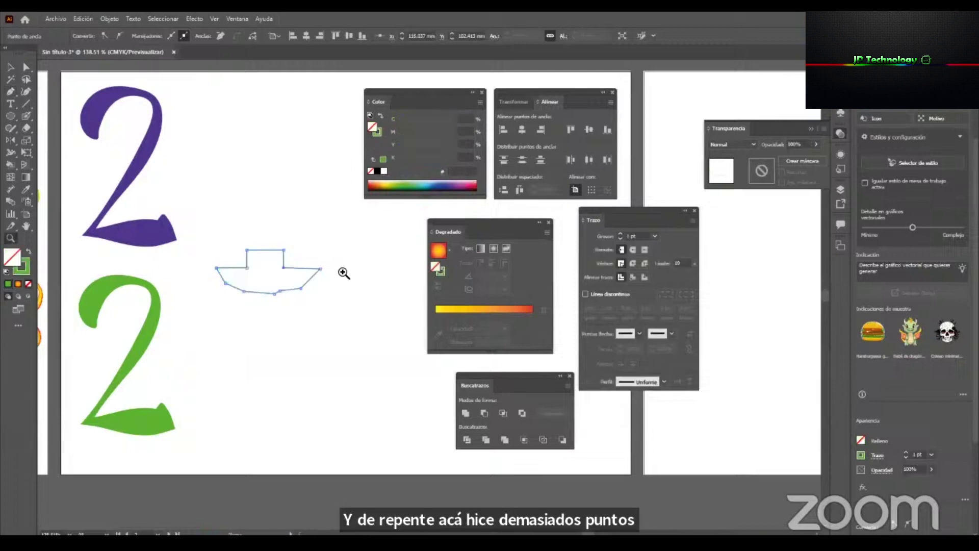
drag(271, 265, 383, 277)
key(v)
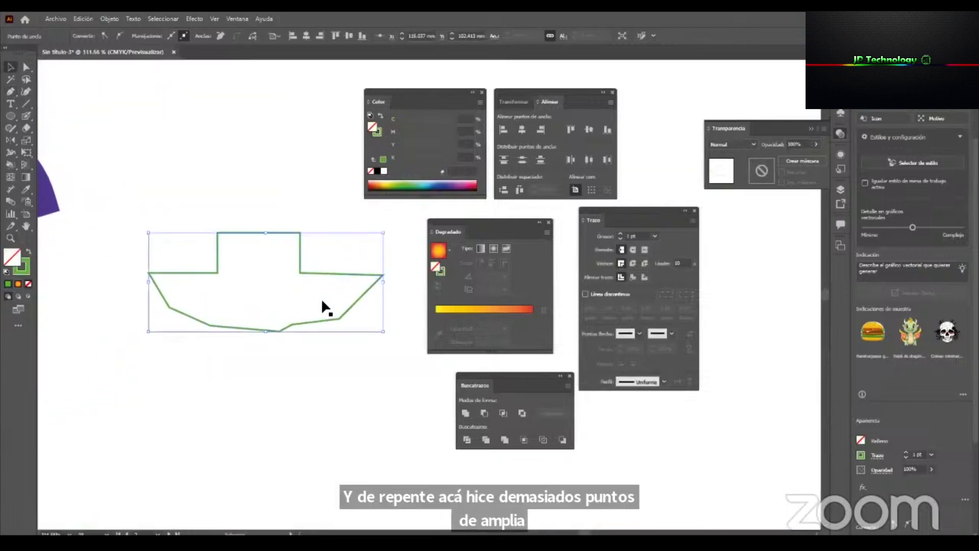
scroll(320, 298, up, 2)
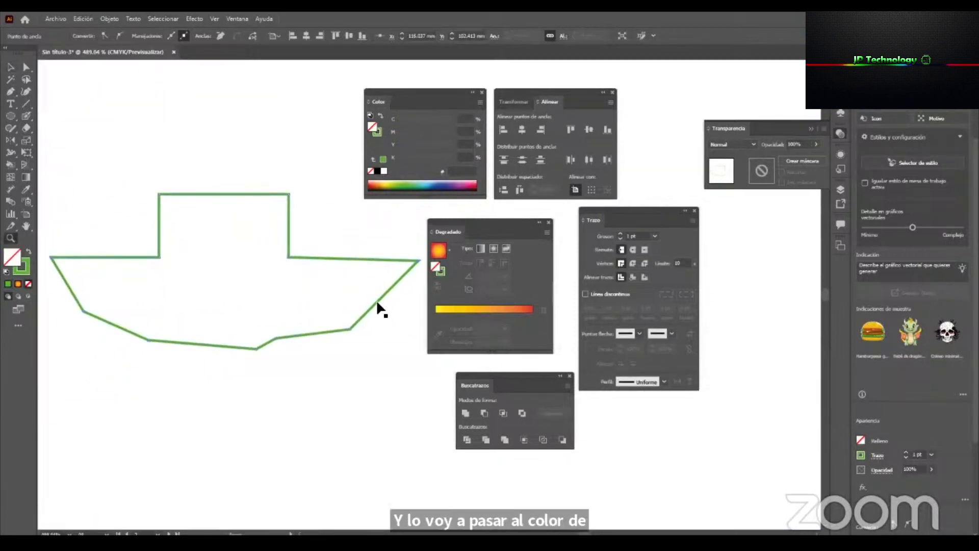
Try to simplify the boat's path with the Simplify command, slightly reducing its anchor points.
click(361, 320)
right_click(360, 320)
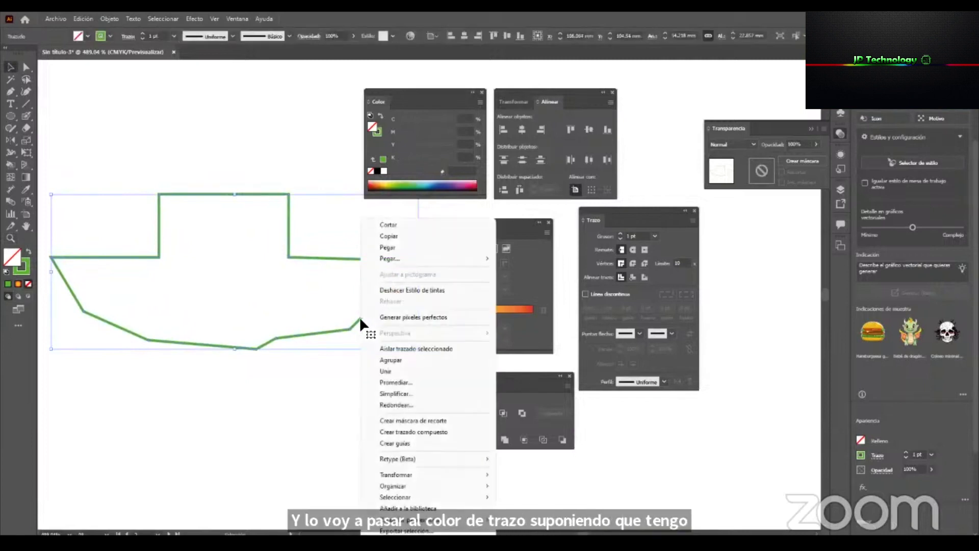
click(398, 393)
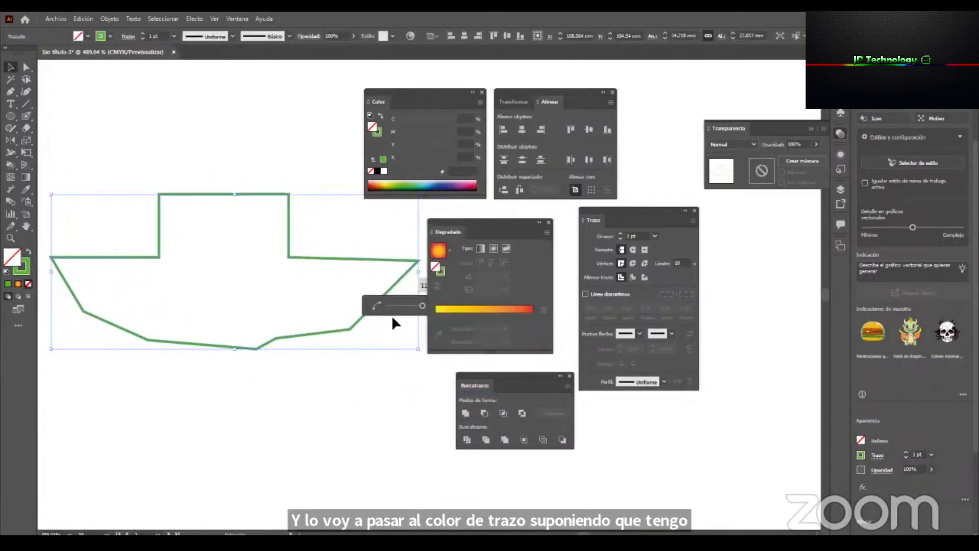
drag(479, 227, 598, 231)
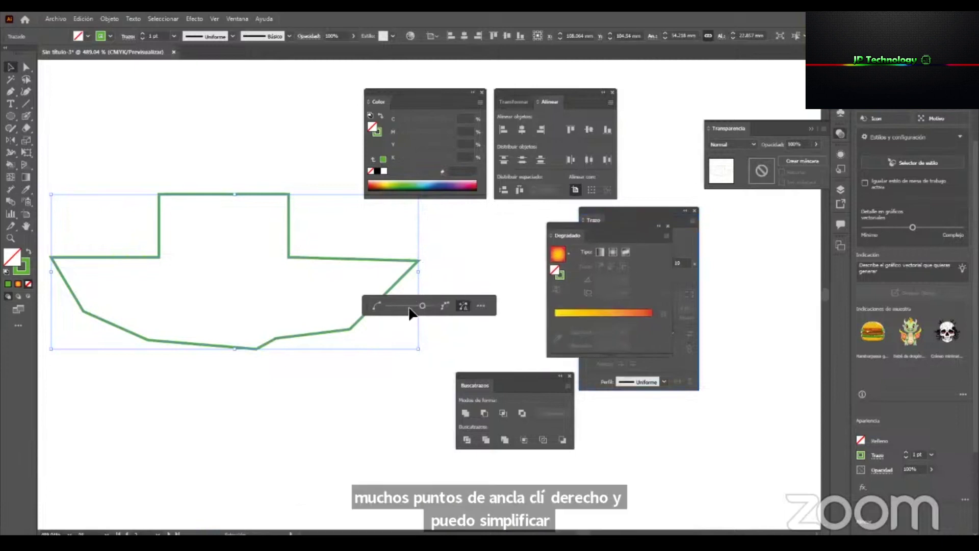
mouse_move(420, 309)
mouse_down()
mouse_move(388, 311)
mouse_move(419, 307)
mouse_up()
click(359, 355)
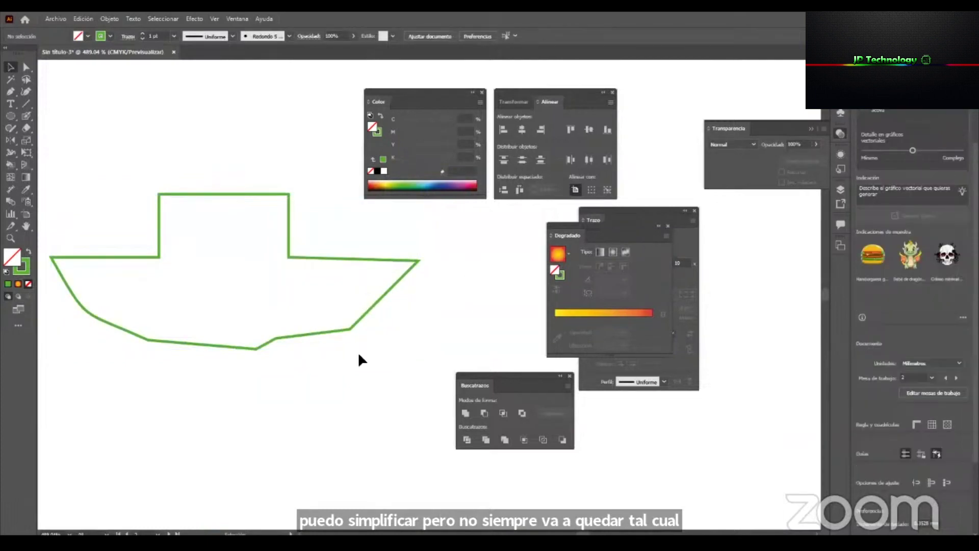
Undo the simplification of the boat and keep its green outline with no fill.
click(356, 327)
key(shift+x)
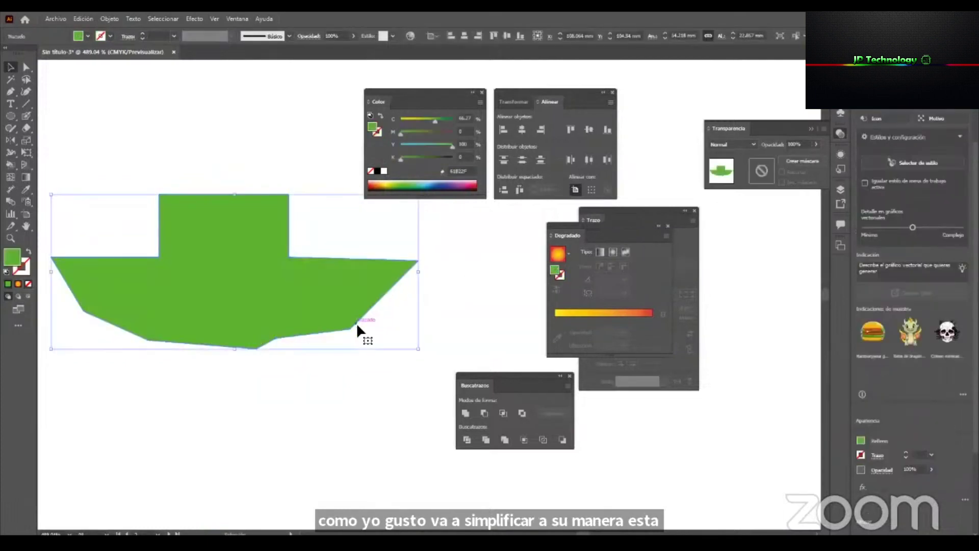
key(shift+x)
key(a)
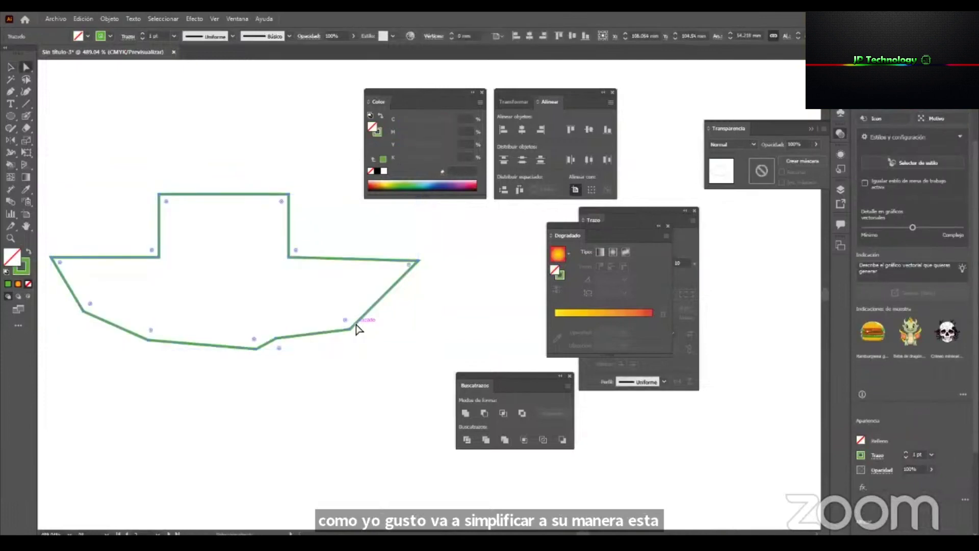
click(357, 328)
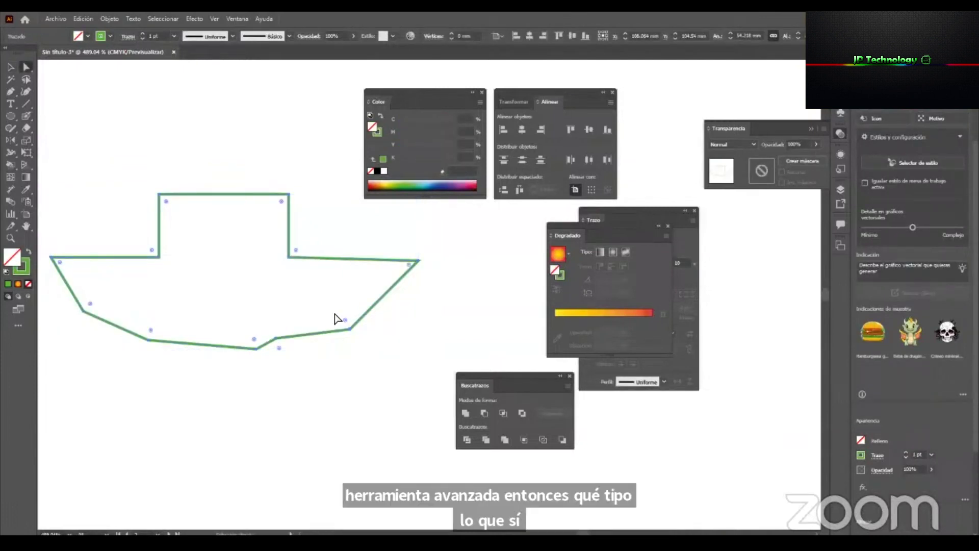
Round the faceted underside of the boat's hull by tracing over it with the Smooth tool.
key(n)
click(10, 131)
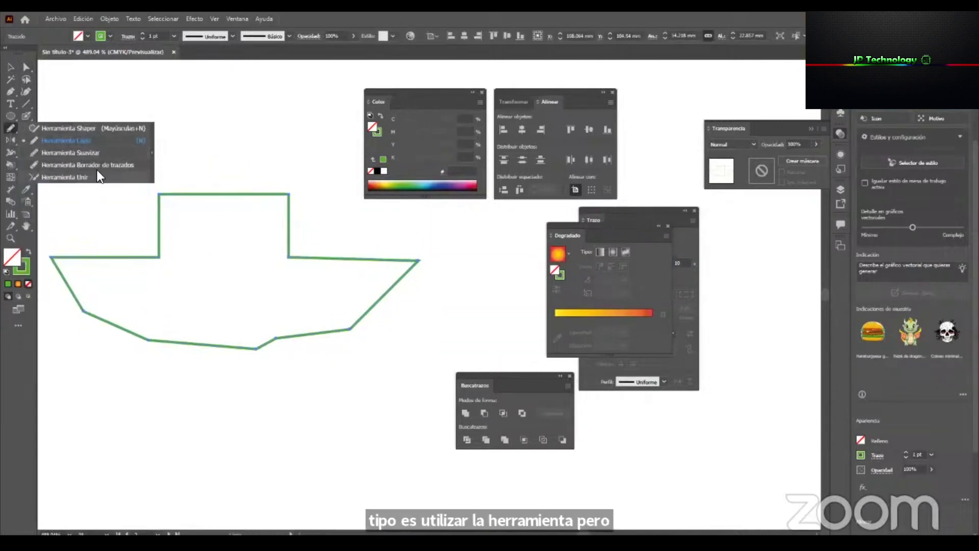
click(78, 152)
mouse_move(249, 348)
mouse_down()
mouse_move(329, 327)
mouse_move(201, 347)
mouse_move(333, 340)
mouse_move(123, 335)
mouse_move(239, 348)
mouse_move(343, 335)
mouse_move(173, 351)
mouse_move(241, 348)
mouse_move(144, 342)
mouse_move(315, 335)
mouse_move(357, 326)
mouse_move(373, 313)
mouse_up()
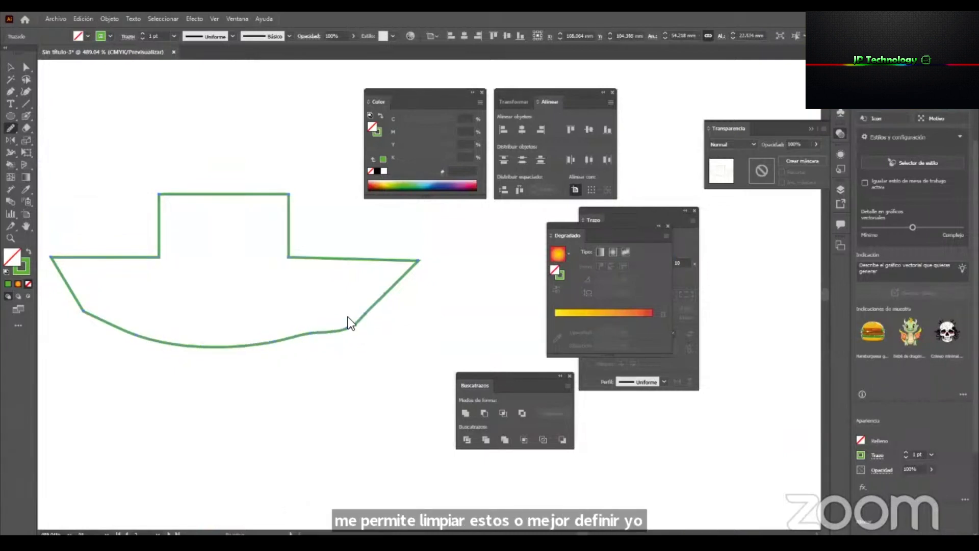
drag(291, 340, 369, 305)
drag(283, 349, 277, 353)
mouse_move(362, 321)
mouse_down()
mouse_move(192, 354)
mouse_move(97, 331)
mouse_move(71, 311)
mouse_up()
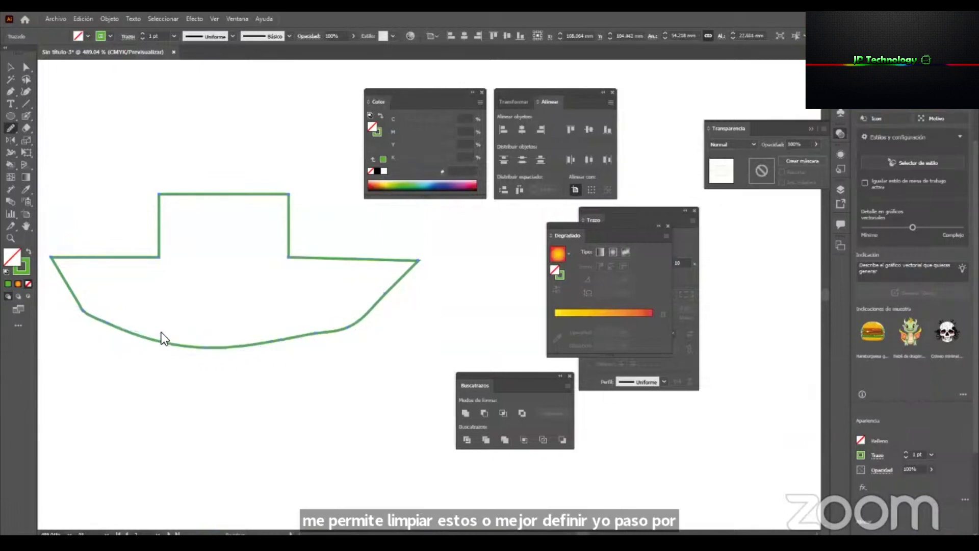
Try the Path Eraser tool on the hull's lower edge and undo its strokes.
click(11, 127)
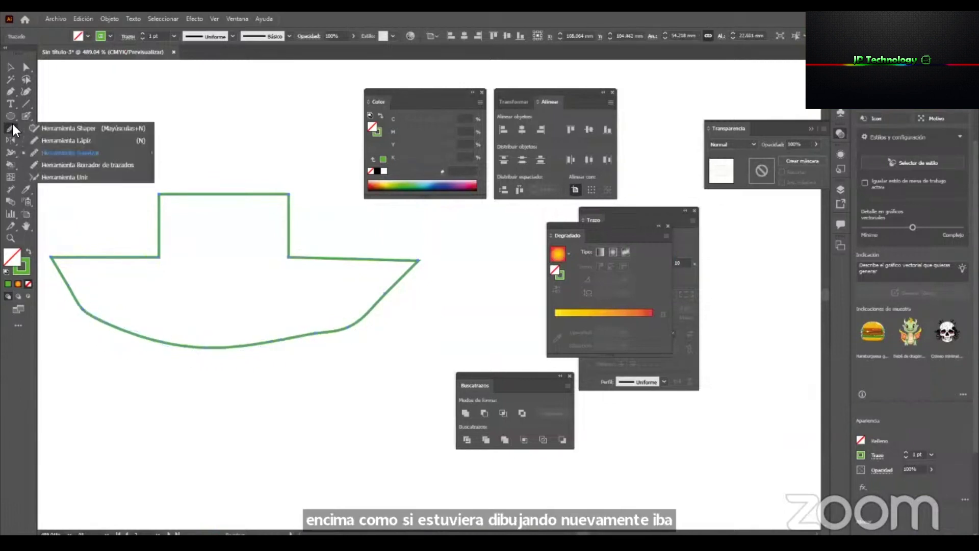
click(125, 161)
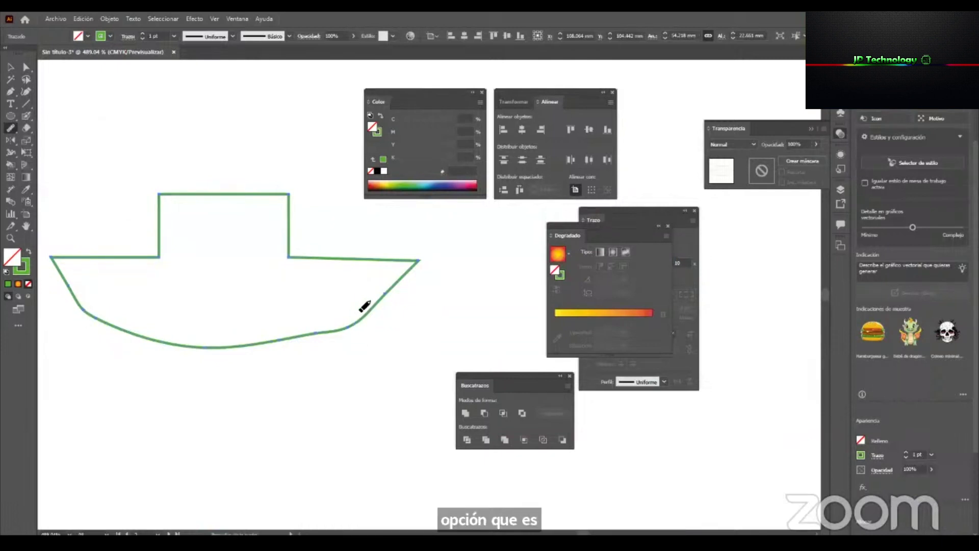
drag(386, 298, 396, 291)
drag(280, 345, 342, 330)
key(ctrl+z)
key(ctrl+z)
Refine the hull curve from the right tip through the bottom to the left side with repeated Smooth tool strokes.
click(10, 129)
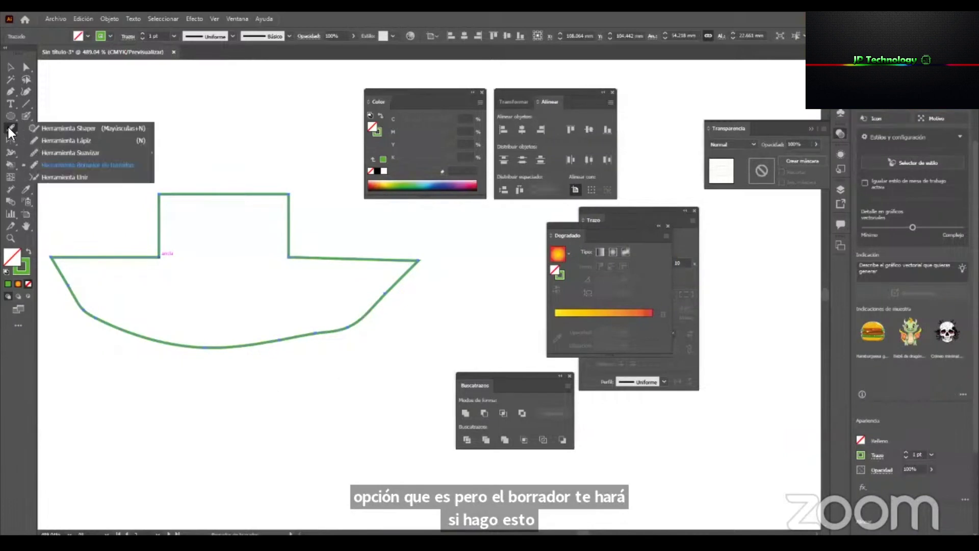
click(94, 153)
drag(393, 293, 304, 344)
drag(375, 305, 285, 345)
drag(396, 290, 283, 325)
drag(409, 269, 367, 318)
drag(397, 287, 312, 326)
mouse_move(242, 337)
mouse_down()
mouse_move(301, 329)
mouse_move(196, 365)
mouse_up()
drag(278, 338, 240, 340)
mouse_move(143, 337)
mouse_down()
mouse_move(75, 304)
mouse_move(120, 323)
mouse_move(103, 326)
mouse_move(77, 280)
mouse_up()
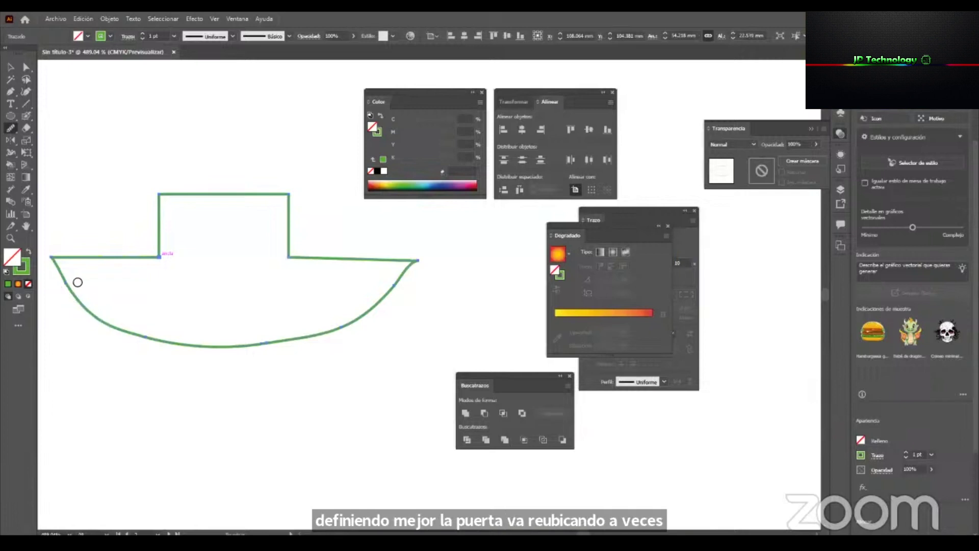
Set the Smooth tool's fidelity one notch closer to precision and retrace the entire hull curve with it.
double_click(8, 130)
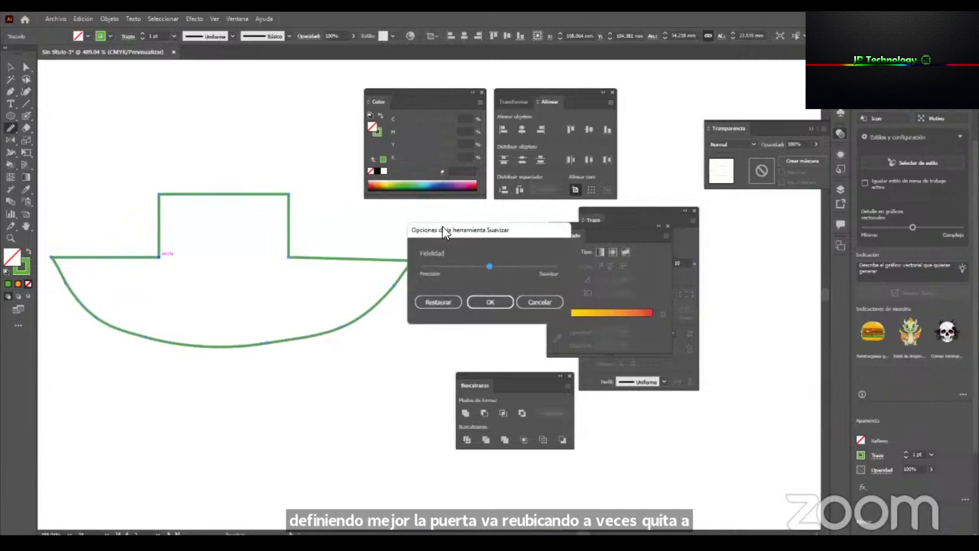
drag(444, 228, 351, 232)
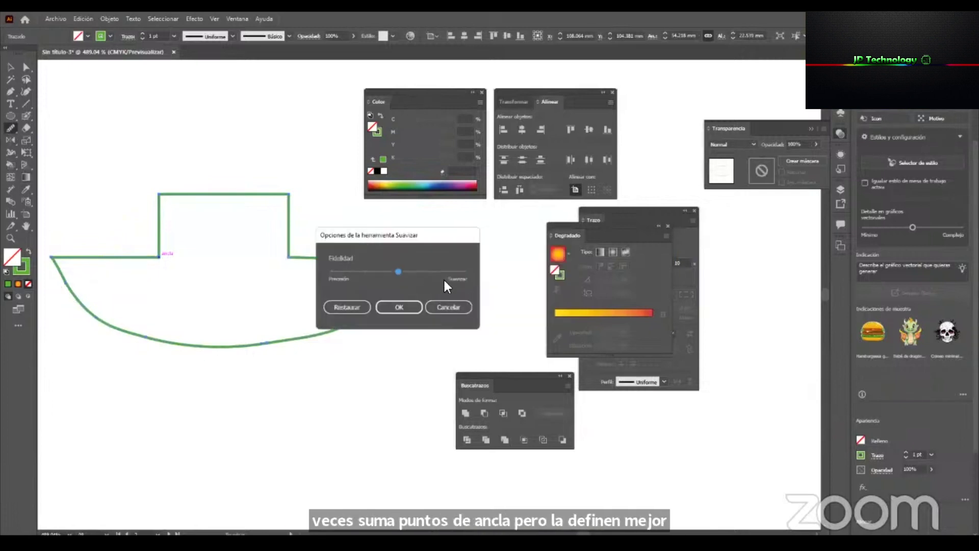
click(365, 271)
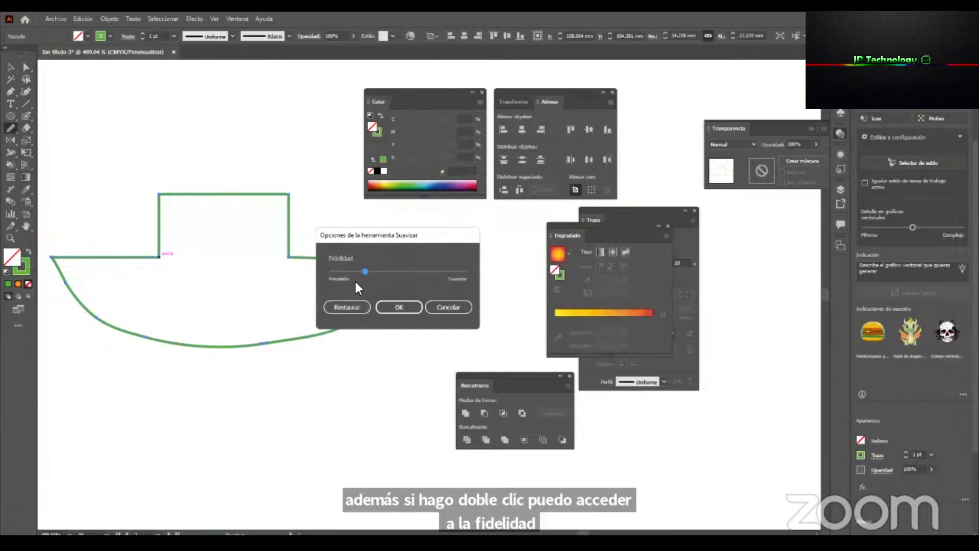
click(392, 312)
drag(269, 347, 315, 341)
mouse_move(247, 348)
mouse_down()
mouse_move(359, 324)
mouse_move(393, 305)
mouse_move(404, 275)
mouse_move(332, 339)
mouse_up()
mouse_move(406, 273)
mouse_down()
mouse_move(324, 332)
mouse_move(296, 341)
mouse_move(357, 329)
mouse_move(218, 351)
mouse_move(246, 343)
mouse_move(142, 336)
mouse_move(94, 311)
mouse_move(173, 350)
mouse_move(50, 293)
mouse_move(67, 302)
mouse_move(62, 285)
mouse_move(76, 285)
mouse_move(117, 313)
mouse_up()
drag(68, 283, 154, 336)
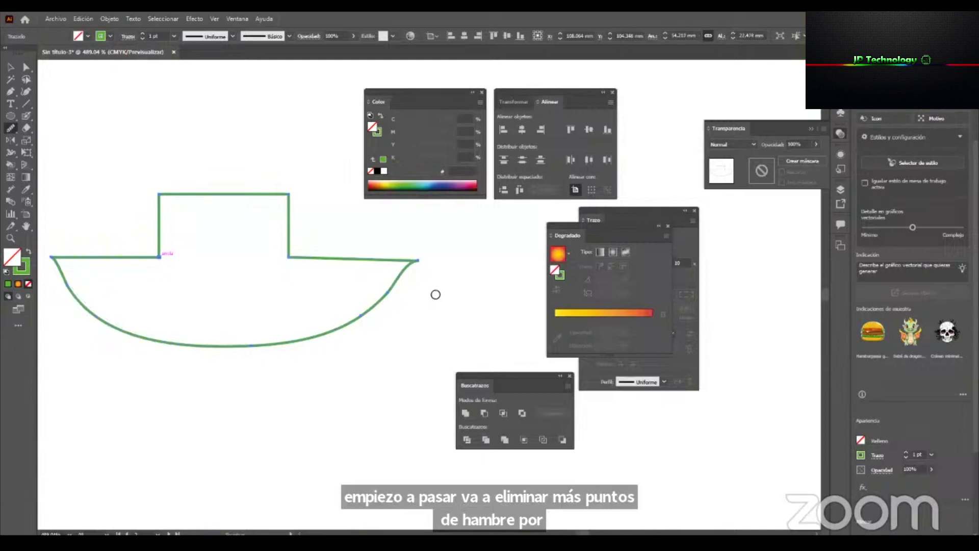
Remove the extra anchor points from the hull curve with the Pen tool, keeping only the tips and the lowest point.
key(z)
drag(371, 287, 332, 309)
drag(248, 264, 252, 252)
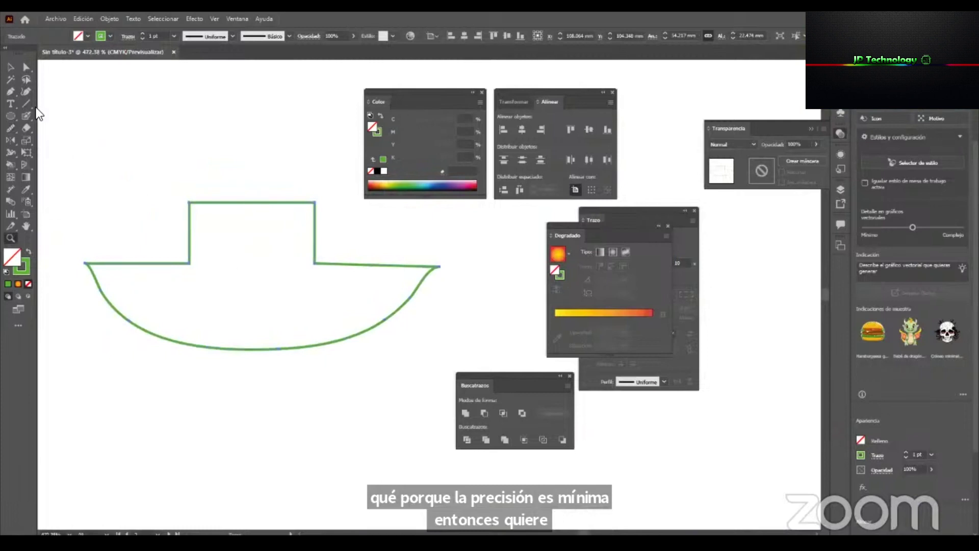
click(407, 302)
click(390, 314)
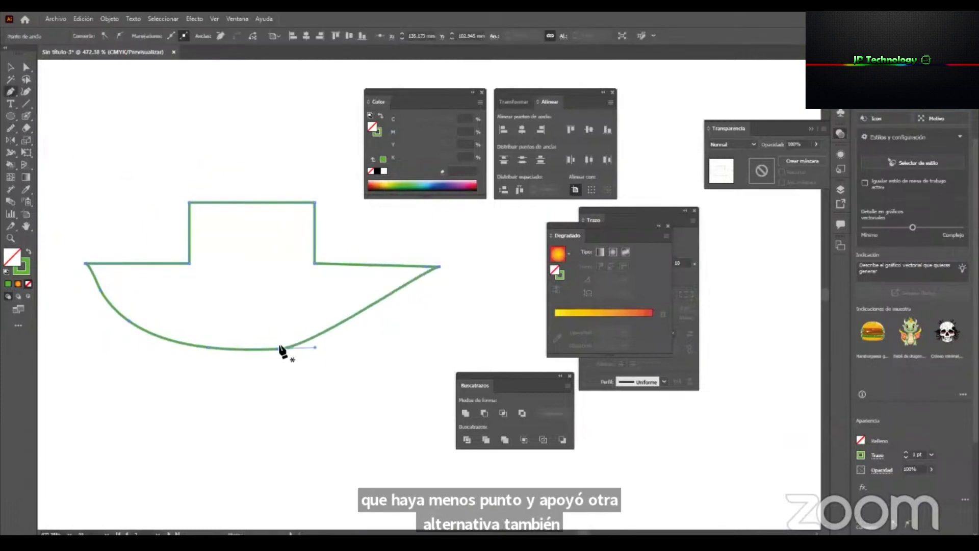
click(210, 349)
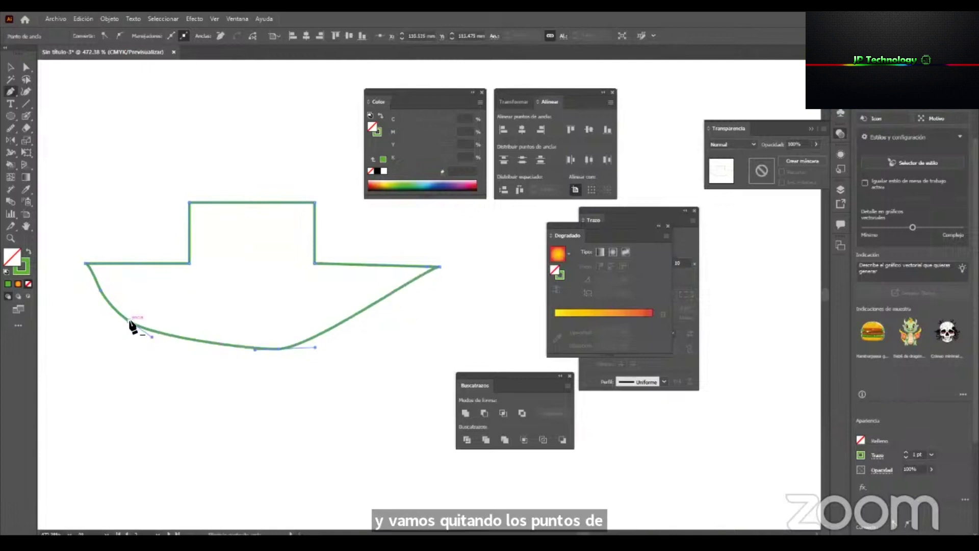
click(129, 322)
click(100, 292)
Lengthen both horizontal handles of the hull's bottom anchor point and shift that point left to centre the curve.
key(a)
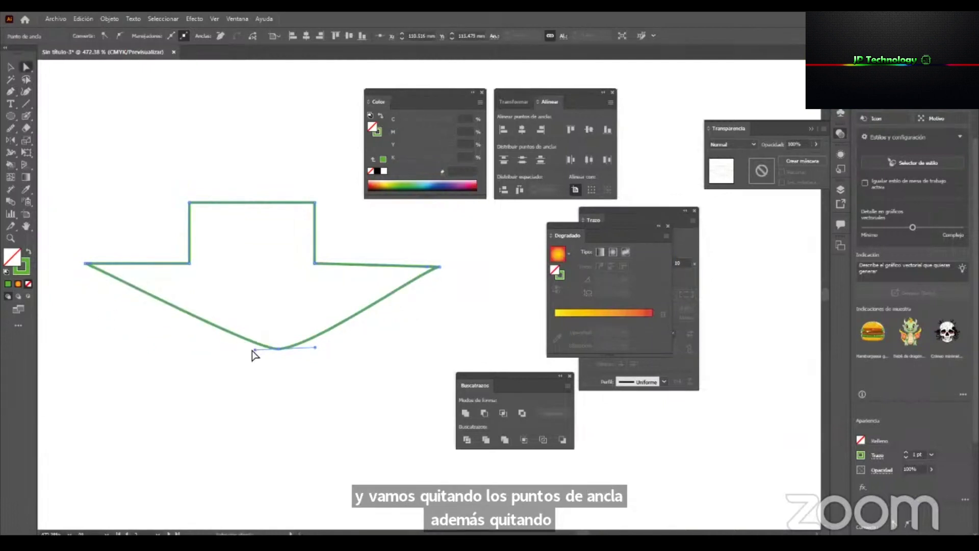
drag(255, 351, 127, 349)
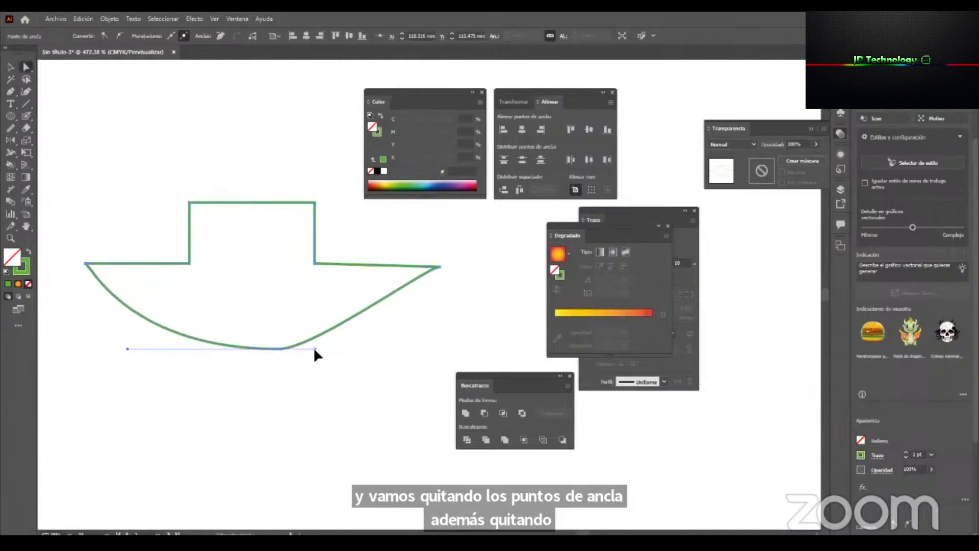
drag(315, 349, 433, 349)
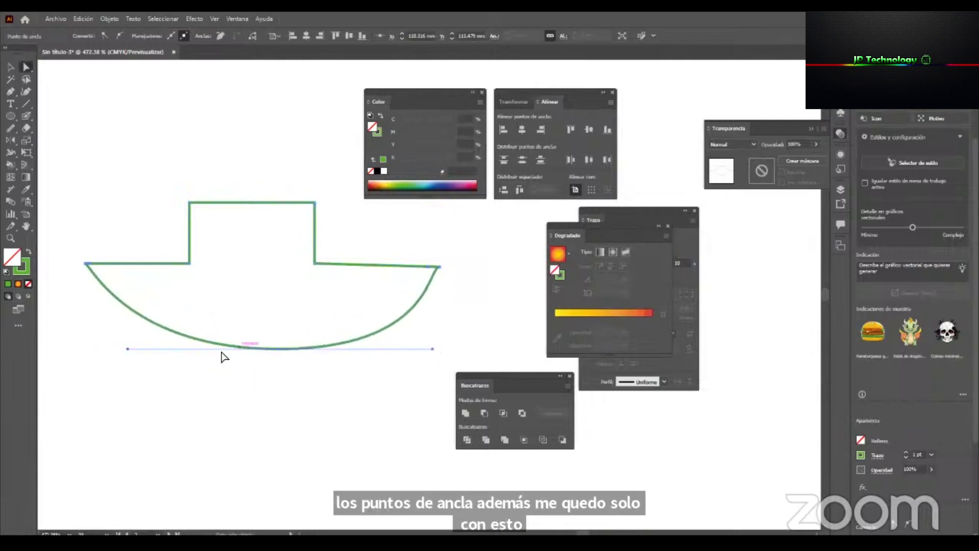
drag(280, 351, 265, 351)
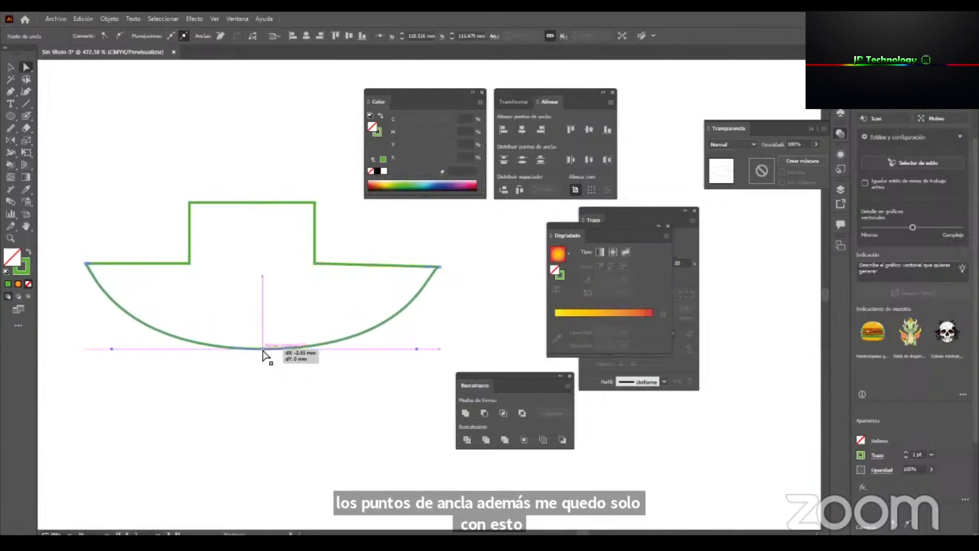
Adjust the handles of the hull's right and left tips so they point straight down and round both ends.
click(437, 266)
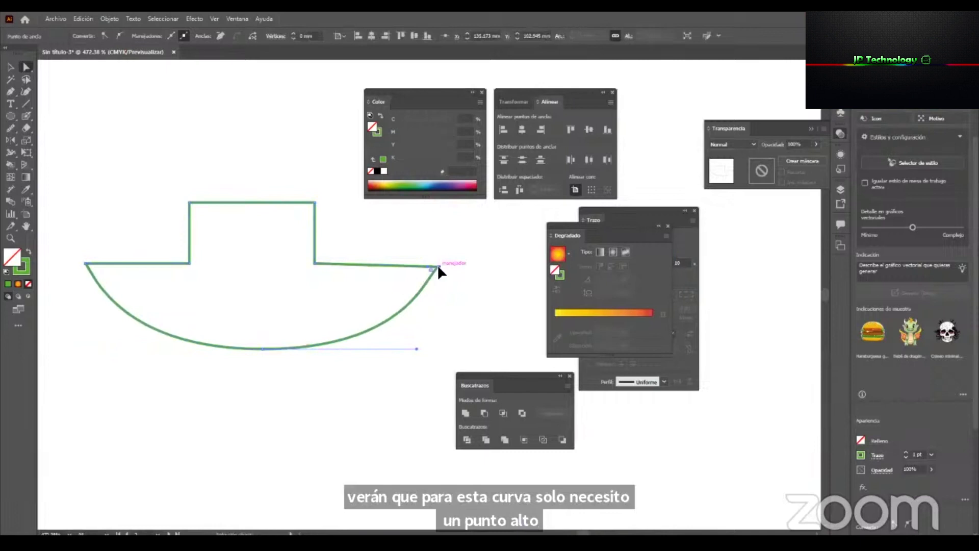
drag(427, 268, 445, 285)
key(ctrl+z)
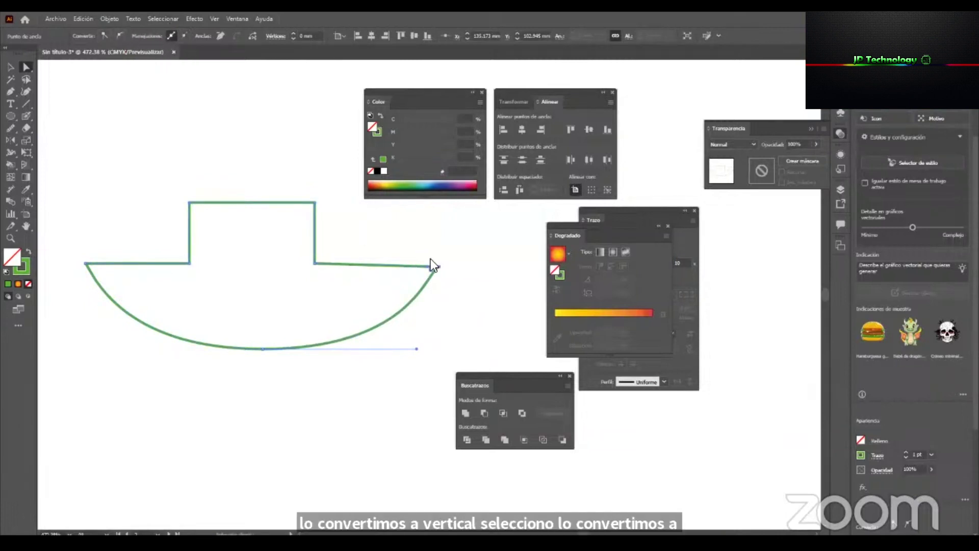
drag(440, 266, 462, 297)
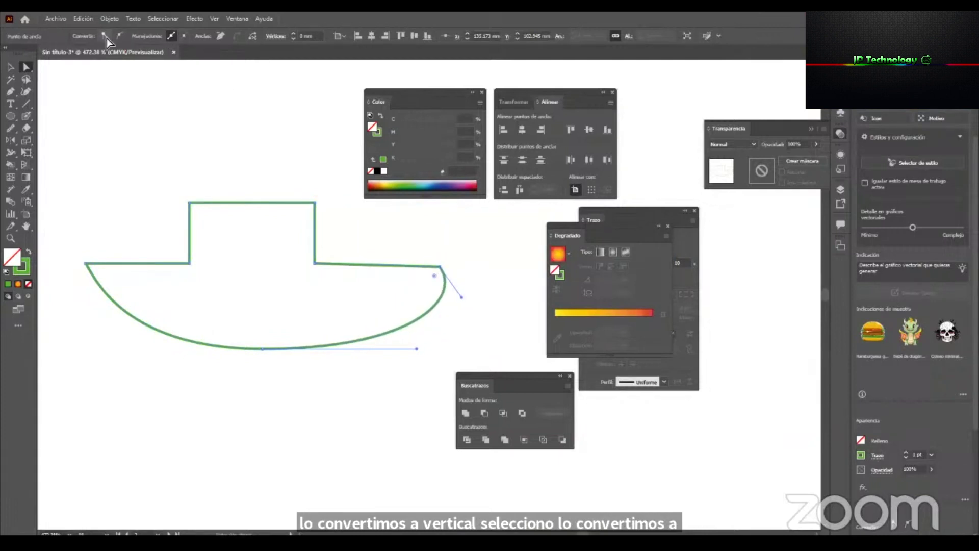
drag(461, 298, 439, 297)
click(85, 263)
drag(86, 265, 84, 291)
Shorten both horizontal handles of the hull's bottom anchor point to tighten the curve.
click(263, 350)
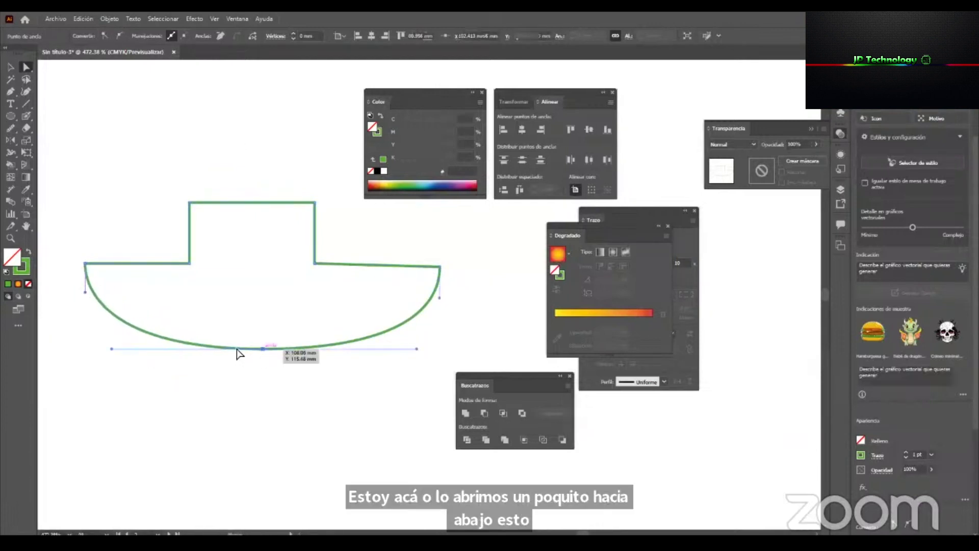
drag(113, 350, 126, 351)
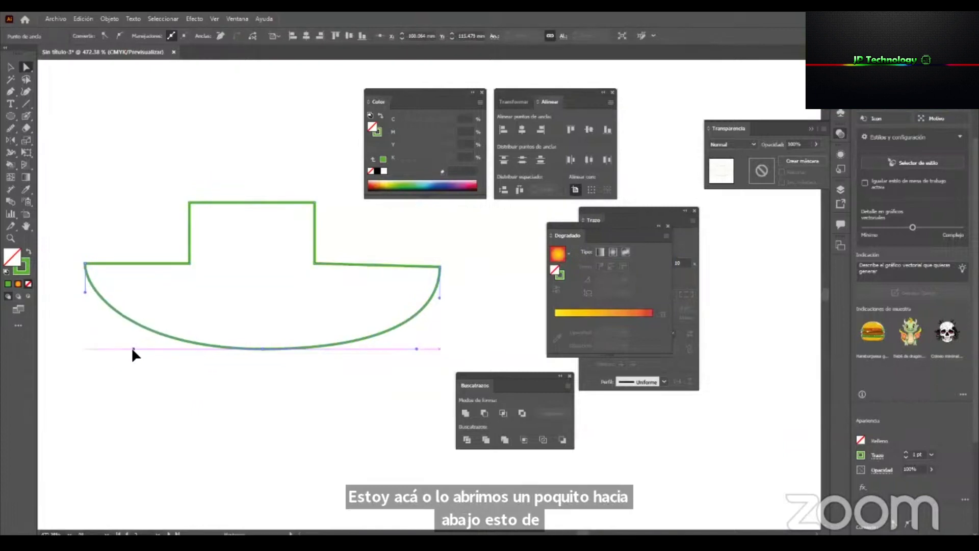
drag(413, 350, 388, 352)
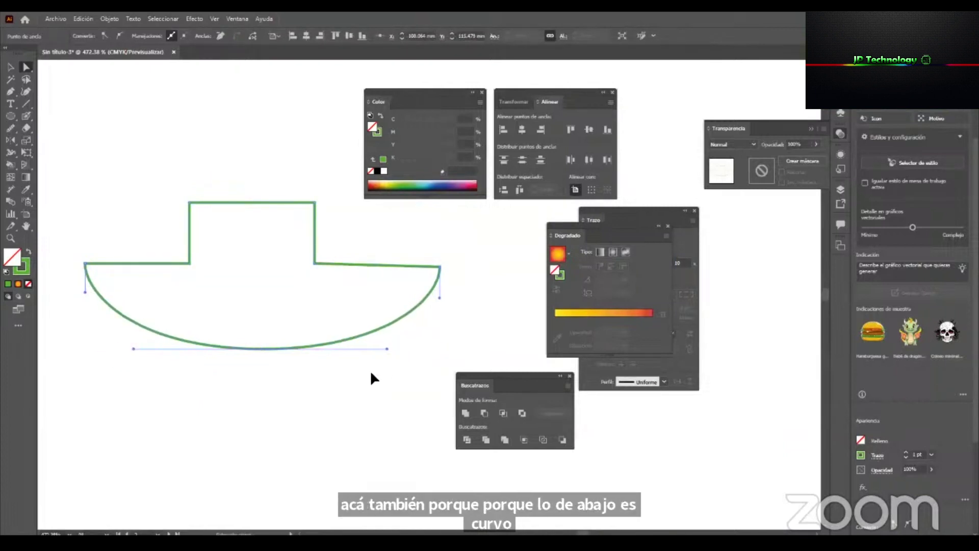
click(372, 371)
Delete the finished boat outline beside the two numbers.
key(z)
drag(341, 305, 256, 360)
key(v)
drag(358, 343, 289, 251)
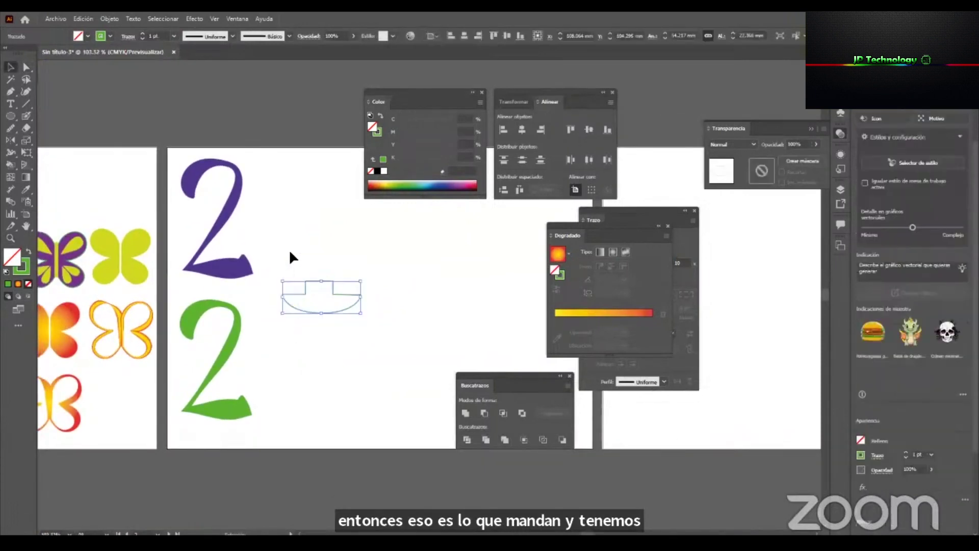
key(Delete)
Clear the artboard by docking the Gradient panel and moving the Stroke, Pathfinder, Align and Color panels to the right side.
drag(173, 295, 331, 334)
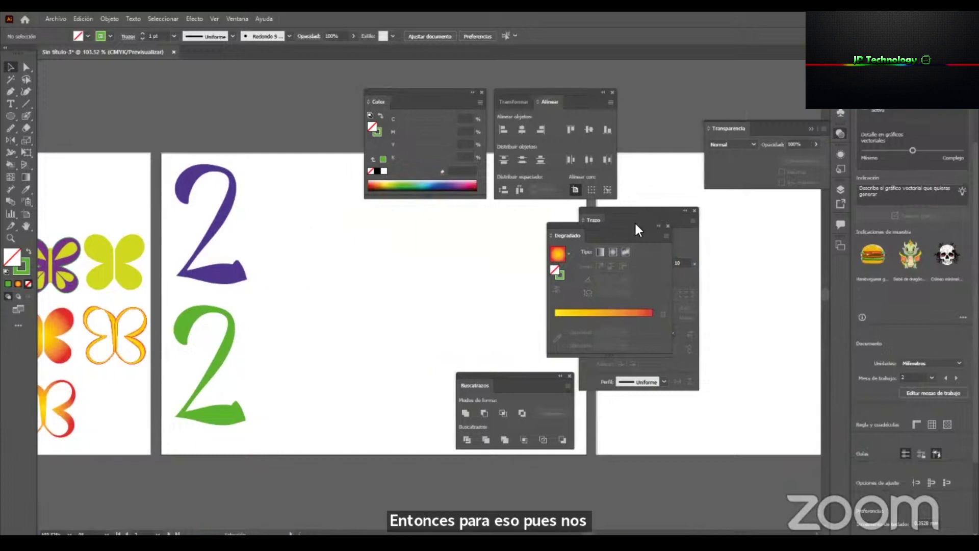
drag(637, 227, 839, 262)
drag(658, 211, 777, 212)
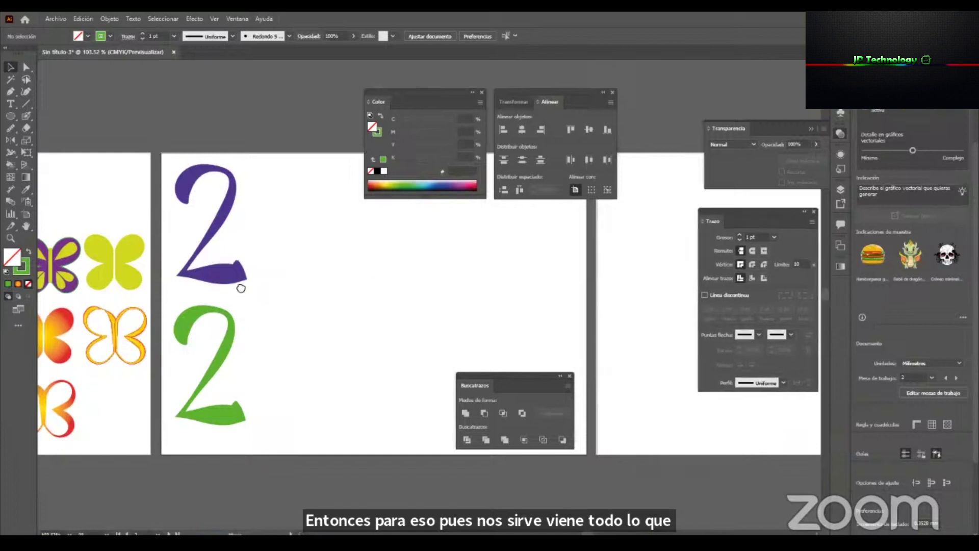
scroll(237, 301, left, 3)
drag(537, 375, 782, 390)
drag(619, 93, 765, 86)
drag(437, 92, 768, 72)
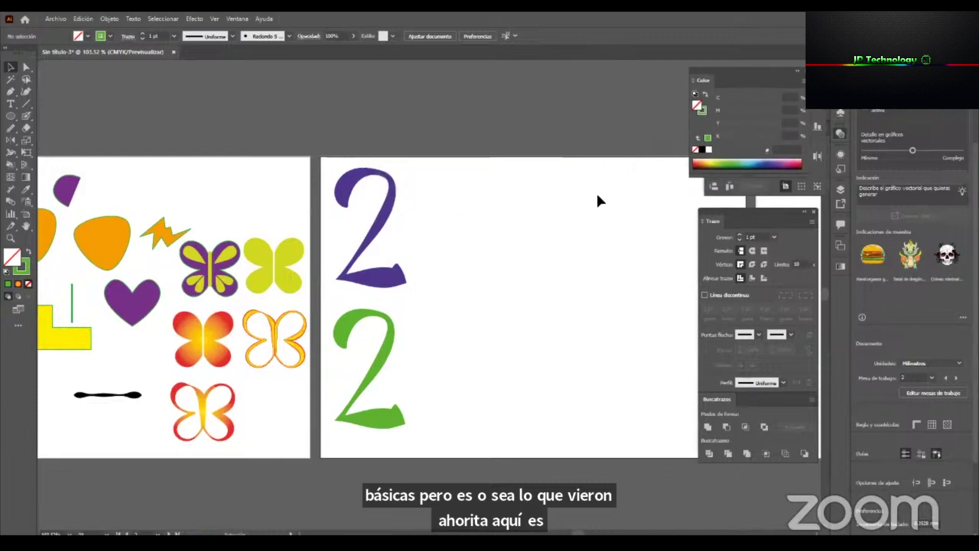
drag(422, 282, 247, 243)
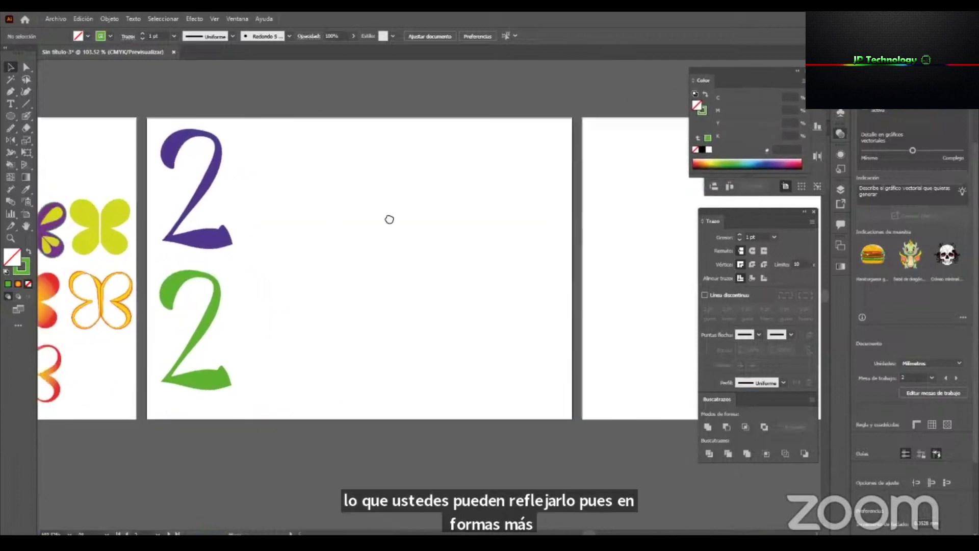
key(z)
click(408, 172)
drag(408, 172, 423, 172)
key(v)
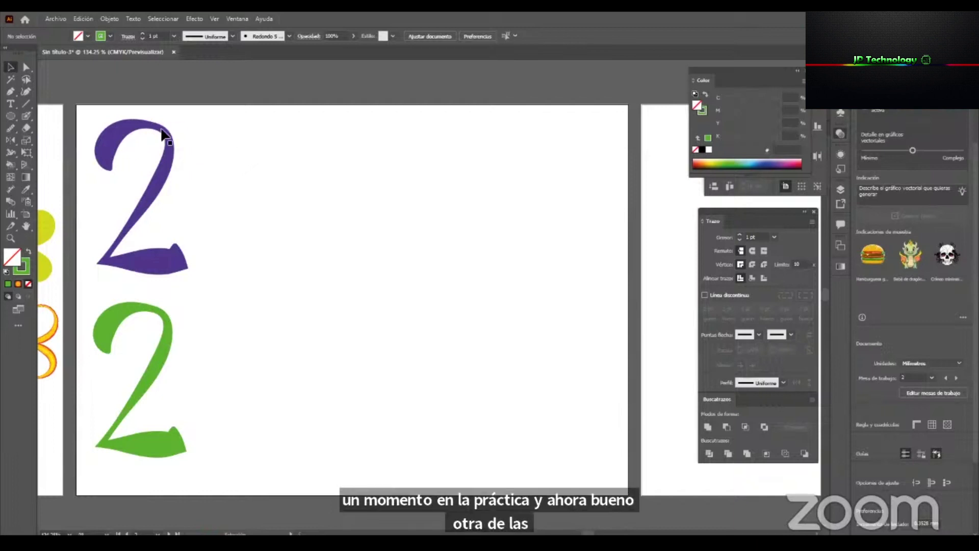
click(53, 18)
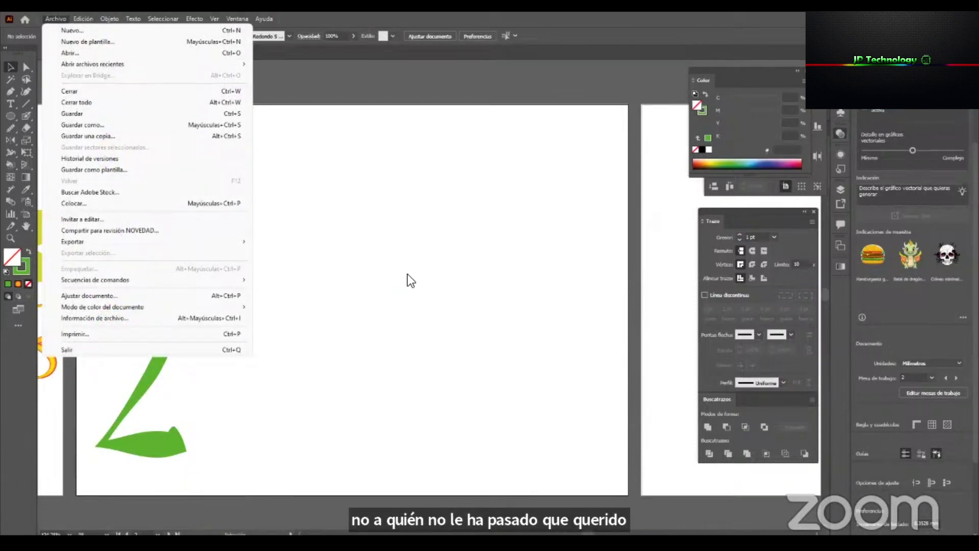
click(106, 204)
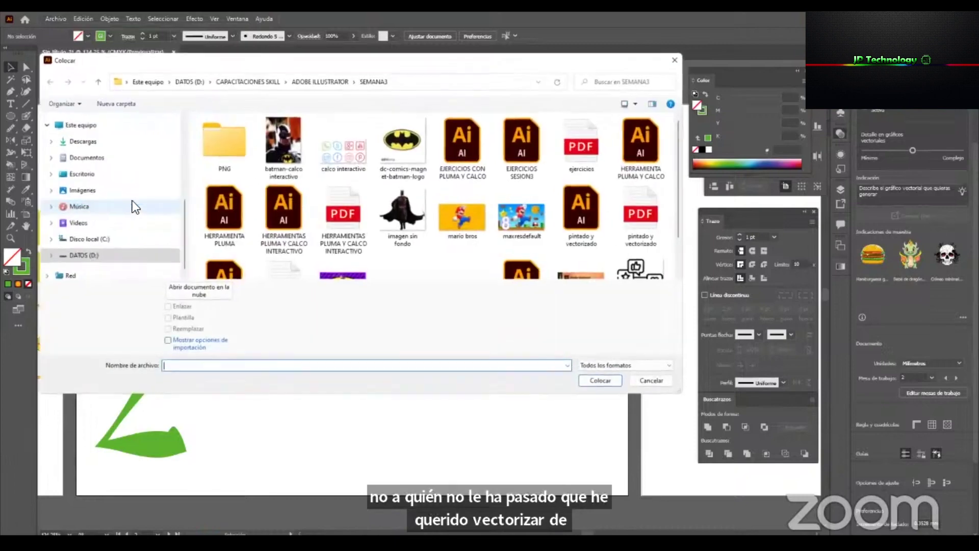
click(353, 151)
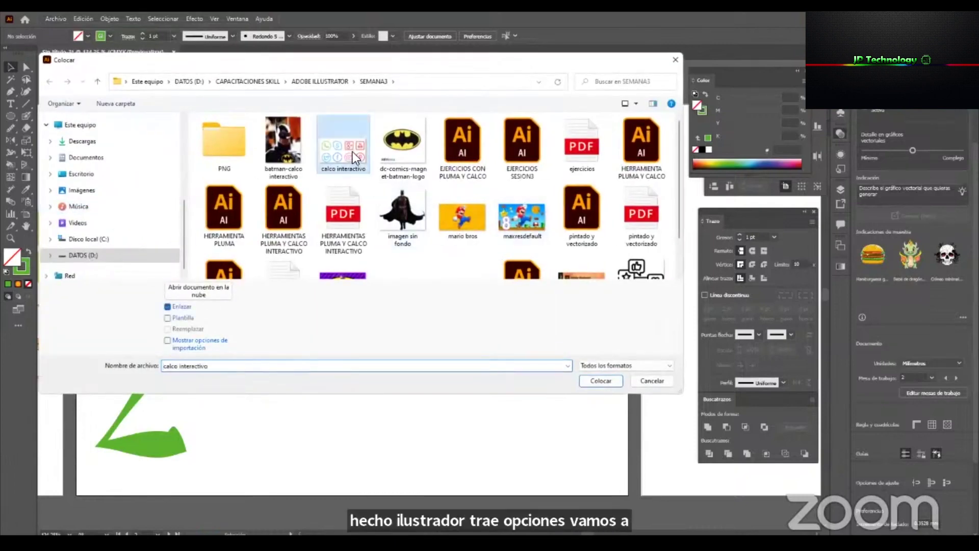
ctrl+click(382, 144)
ctrl+click(271, 163)
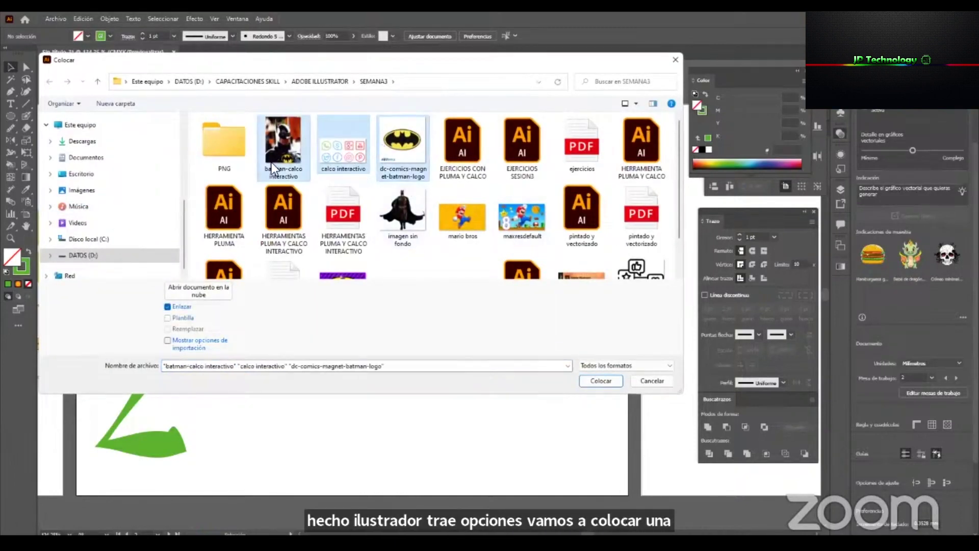
ctrl+click(629, 258)
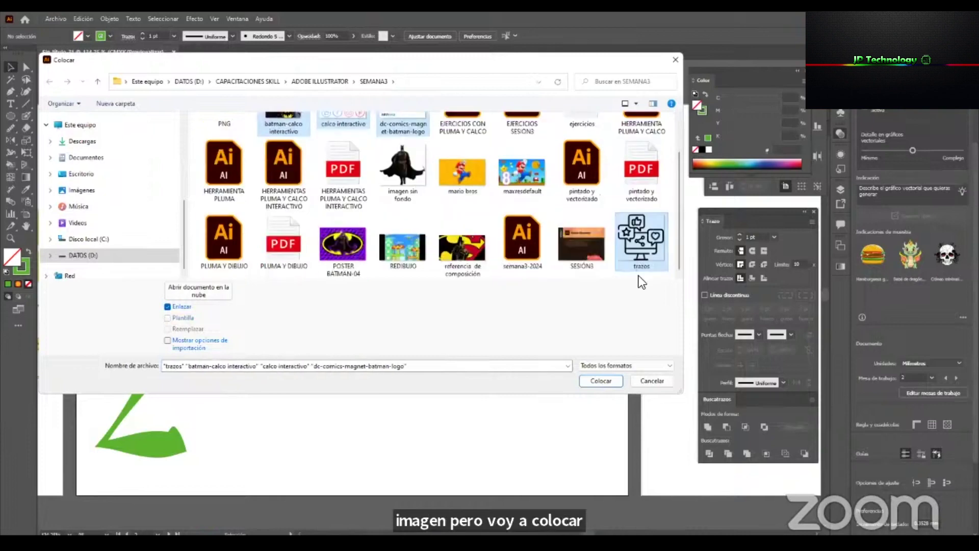
scroll(371, 195, up, 1)
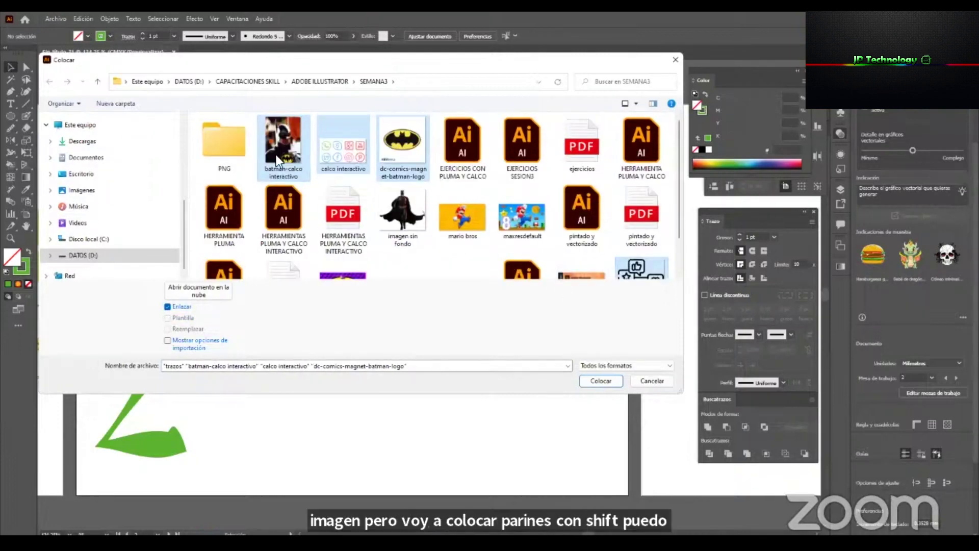
scroll(395, 173, down, 1)
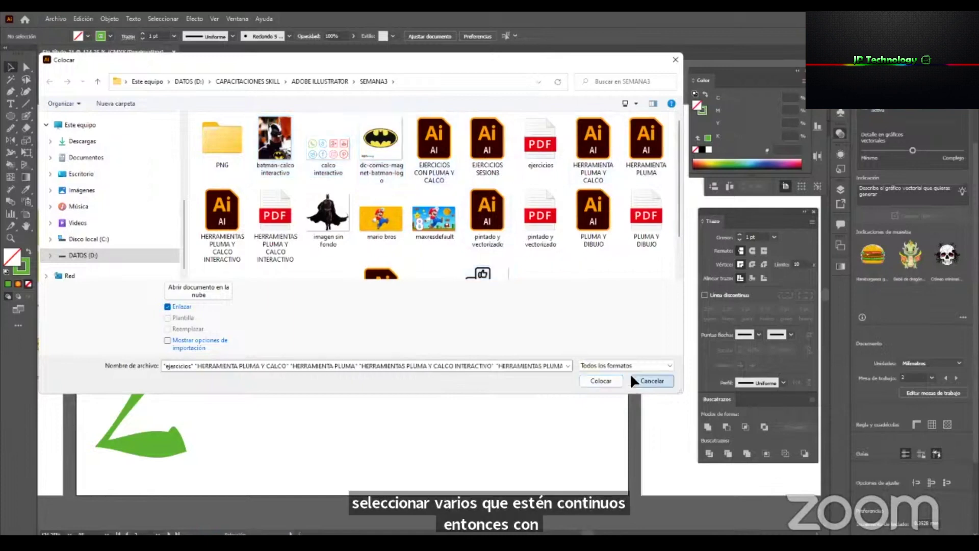
click(647, 381)
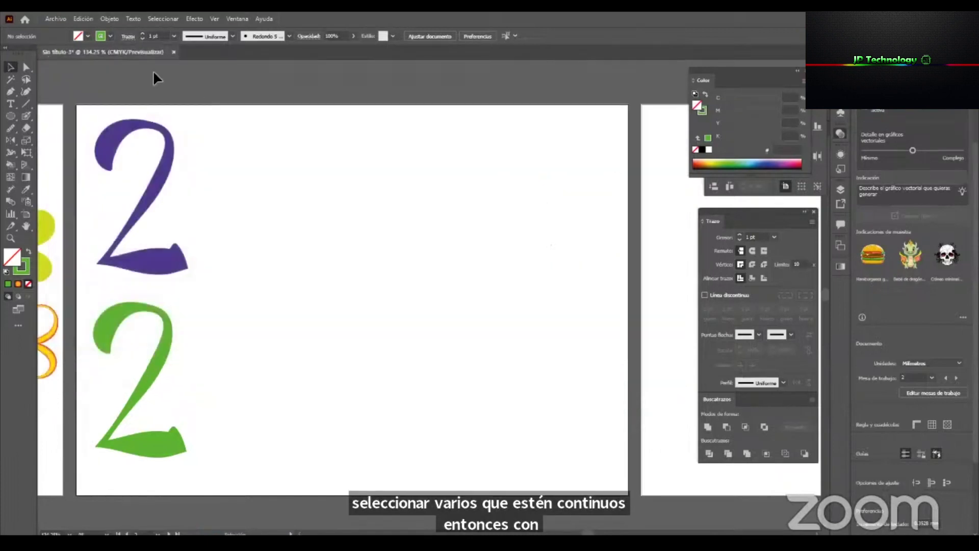
Place the batman-calco interactivo, calco interactivo, dc-comics-magnet-batman-logo and trazos images on the artboard beside the two numbers.
click(51, 19)
click(92, 200)
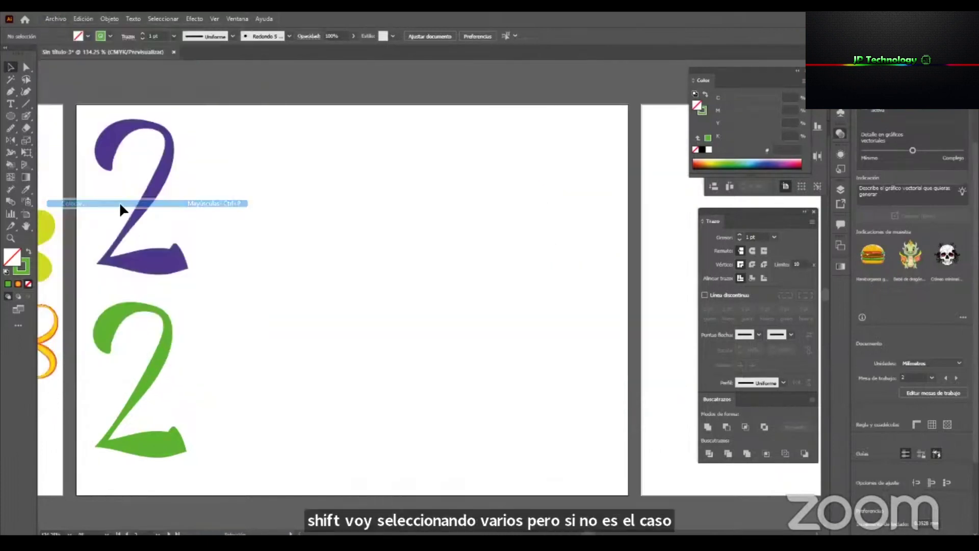
click(275, 145)
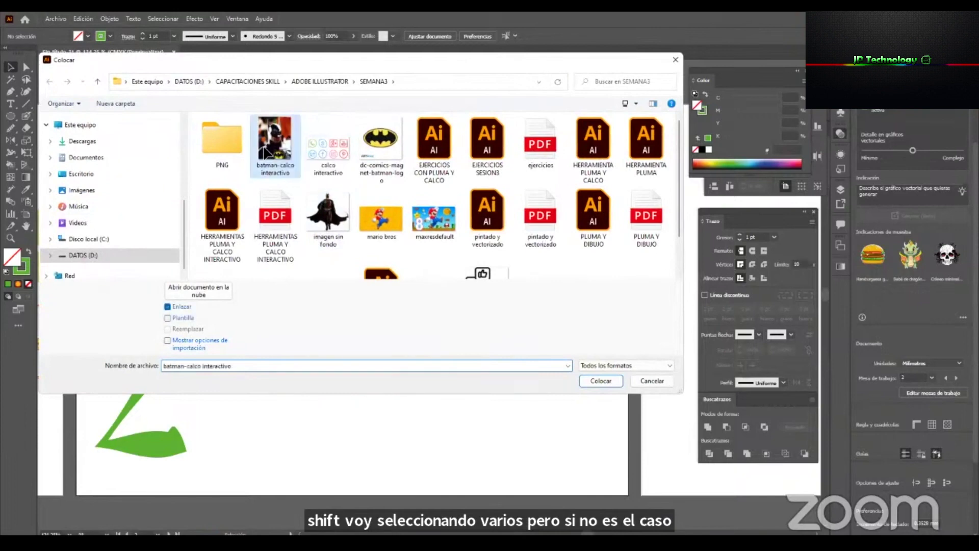
shift+click(316, 148)
shift+click(378, 144)
ctrl+click(499, 270)
click(601, 380)
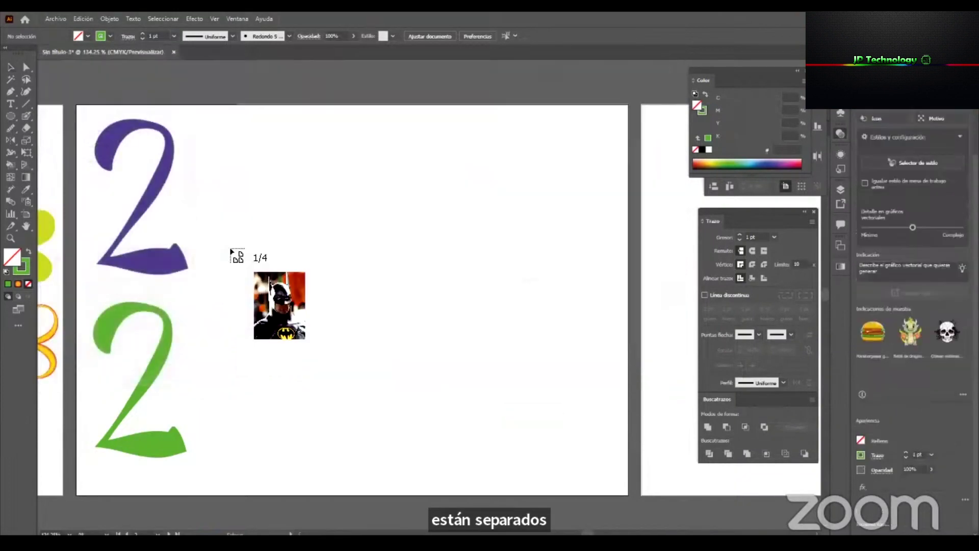
click(244, 157)
click(342, 161)
click(495, 243)
drag(490, 310, 530, 396)
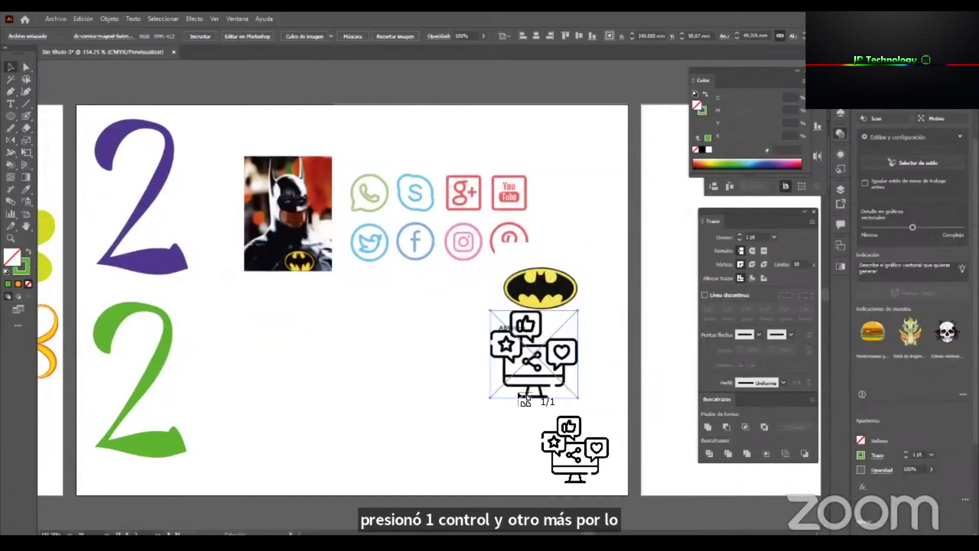
Spread out the placed images, with the Batman photo and logo toward the artboard's far side and the line drawing beside the social icons.
drag(289, 200, 626, 178)
drag(428, 194, 331, 169)
drag(541, 287, 638, 443)
drag(541, 381, 512, 219)
Examine the edges and pixels of the social media icons image up close.
scroll(317, 157, up, 10)
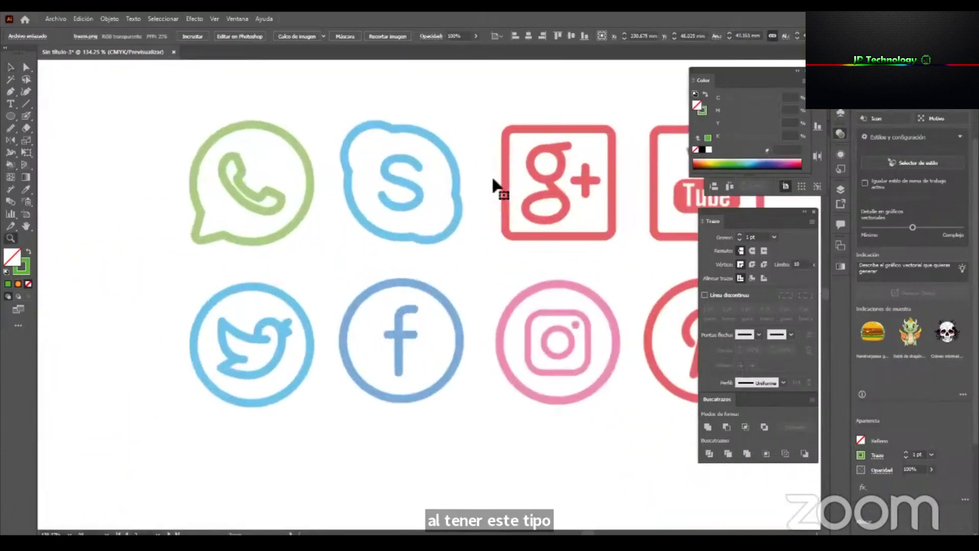
drag(350, 165, 343, 194)
key(z)
drag(326, 137, 669, 274)
drag(309, 259, 231, 270)
drag(293, 198, 551, 214)
drag(440, 211, 478, 345)
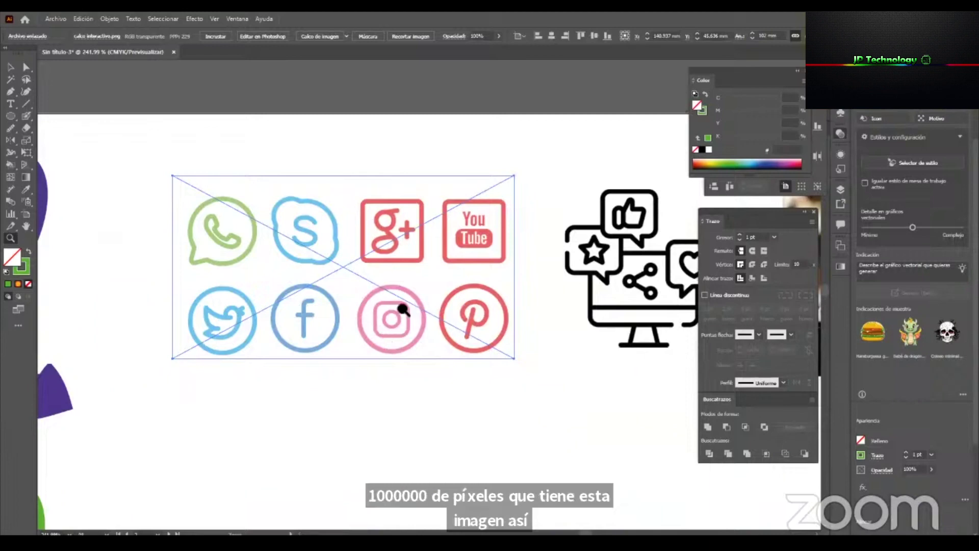
drag(504, 316, 335, 299)
Move the social media icons image slightly toward the artboard's upper edge and apply Image Trace with the 16 colores preset.
key(v)
drag(358, 242, 339, 217)
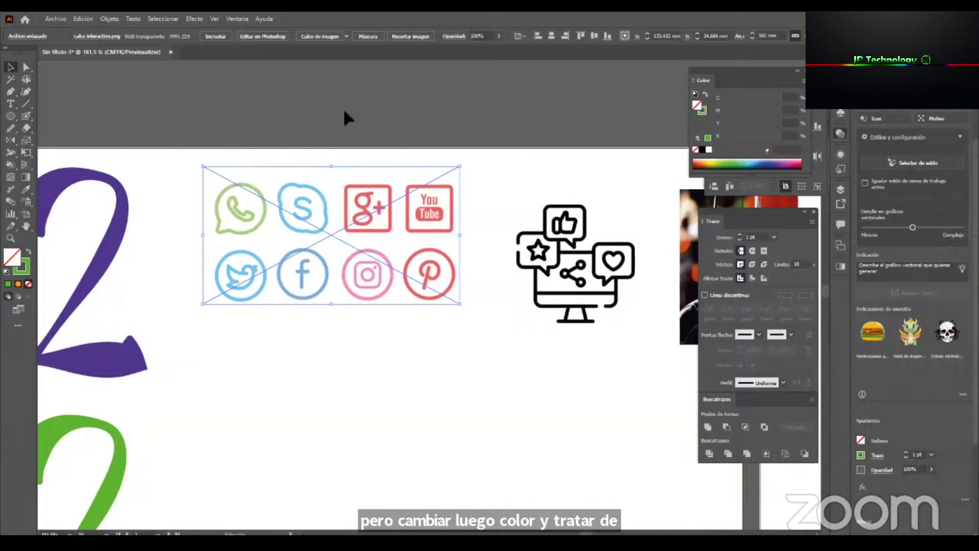
click(346, 36)
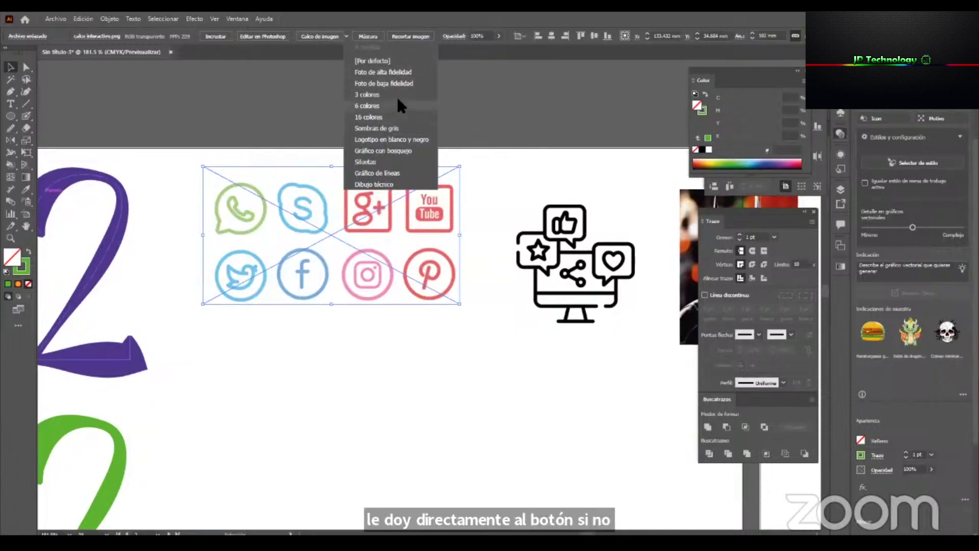
click(401, 116)
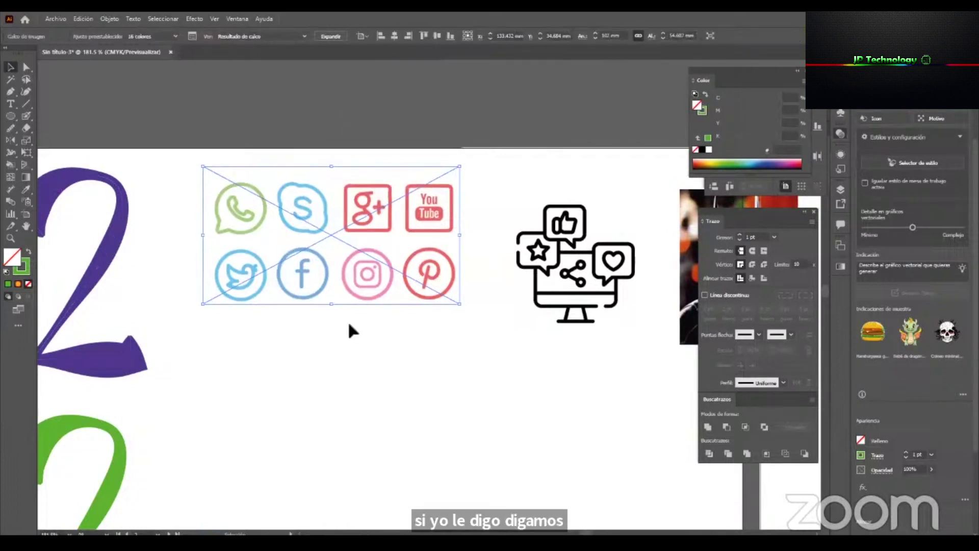
Inspect the traced icons up close, open their Image Trace settings and move these clear of the artwork.
key(z)
mouse_move(316, 200)
mouse_down()
mouse_move(579, 286)
mouse_move(313, 271)
mouse_move(609, 310)
mouse_move(385, 328)
mouse_move(553, 324)
mouse_move(418, 290)
mouse_move(527, 306)
mouse_move(442, 332)
mouse_move(543, 329)
mouse_move(579, 304)
mouse_move(597, 306)
mouse_move(389, 320)
mouse_move(388, 336)
mouse_move(365, 311)
mouse_move(343, 306)
mouse_up()
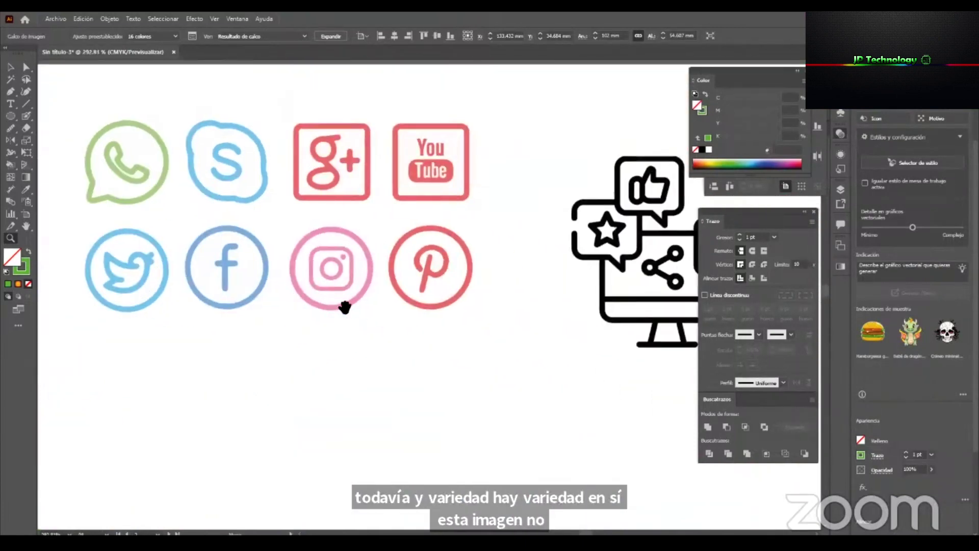
click(304, 36)
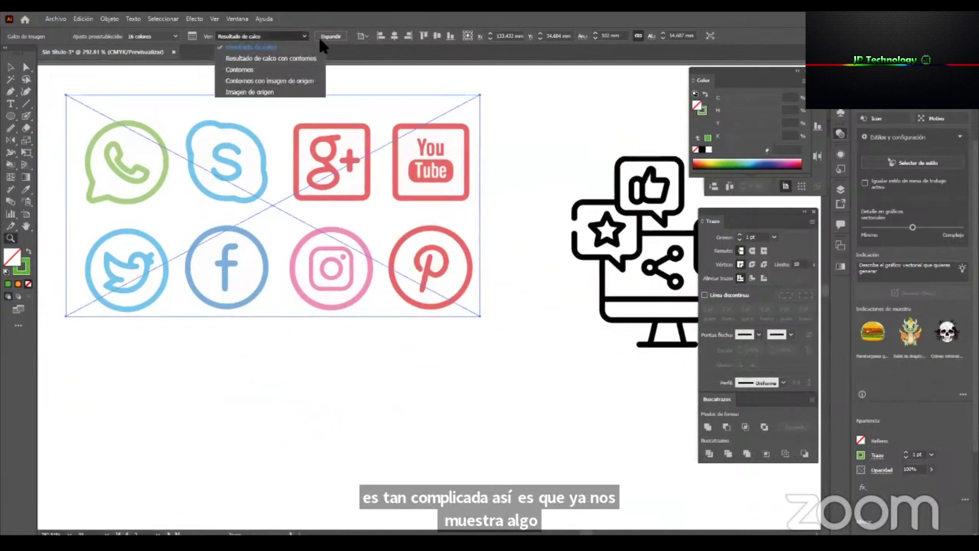
click(190, 36)
click(191, 36)
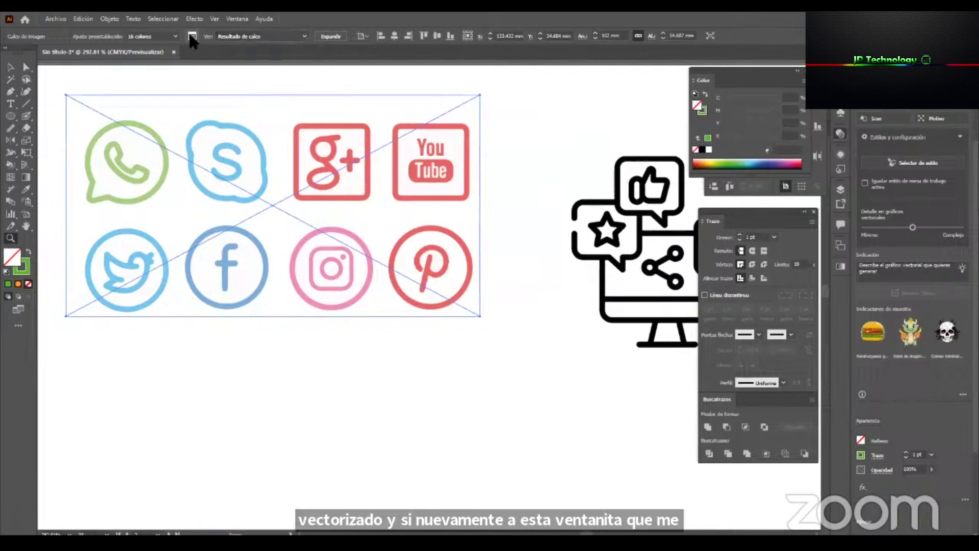
drag(486, 136, 657, 106)
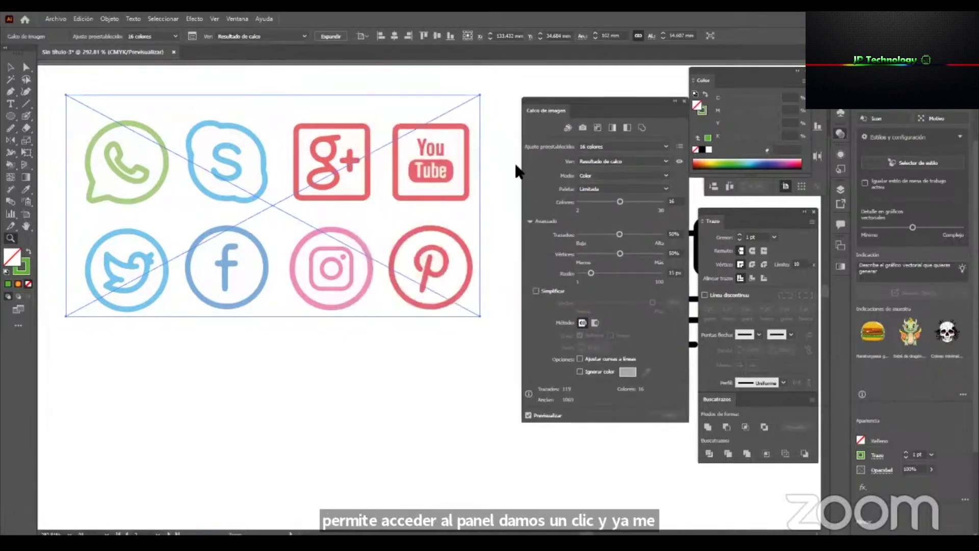
Try the 3 colores and Foto de alta fidelidad trace presets on the icons and inspect the high-fidelity detail up close.
click(663, 144)
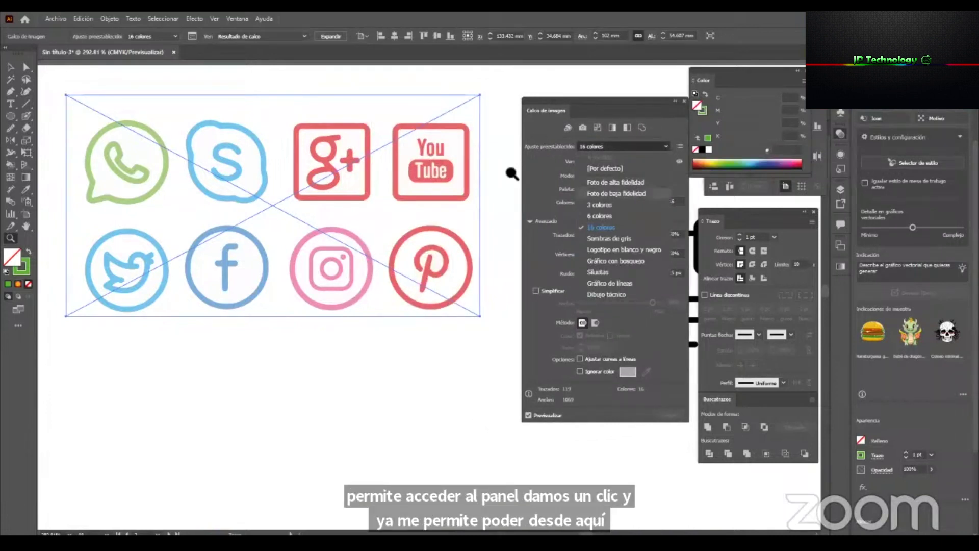
click(622, 203)
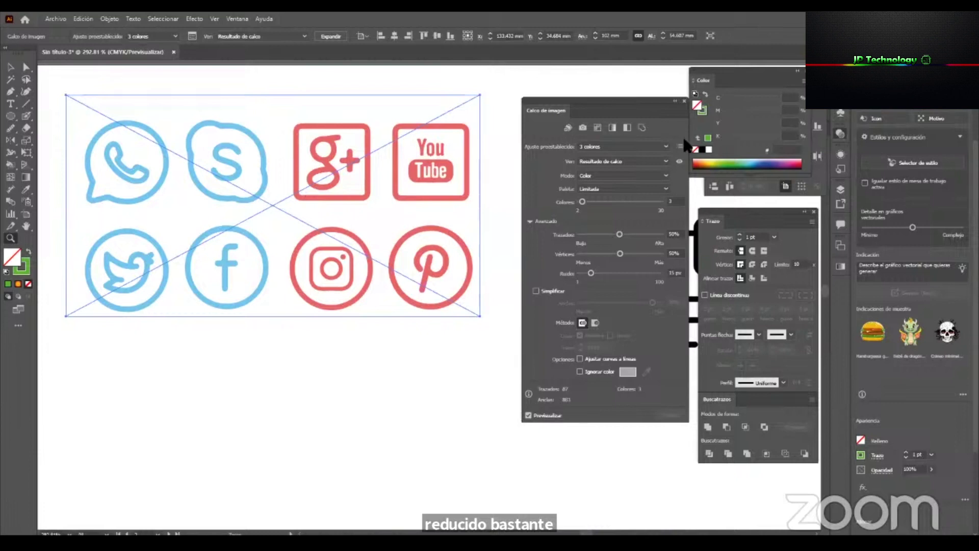
click(662, 146)
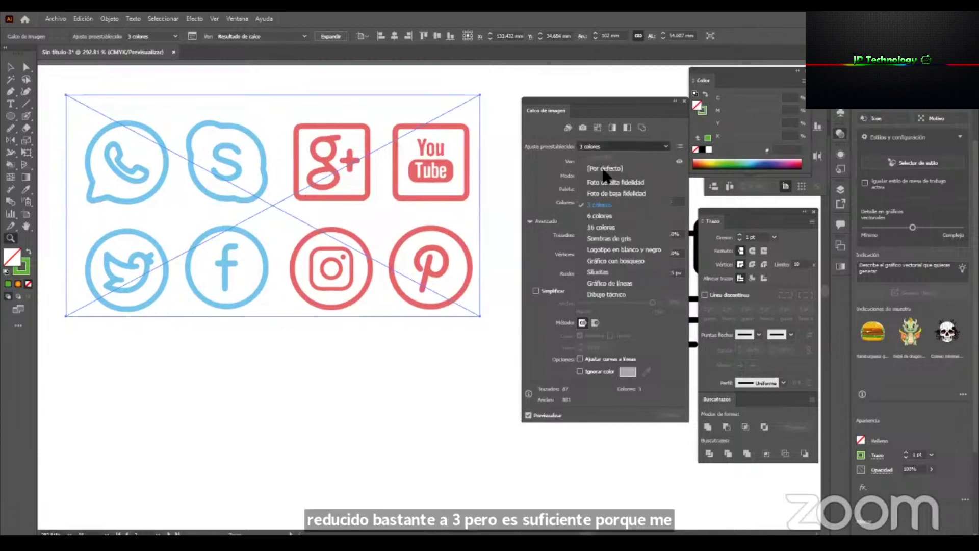
click(645, 182)
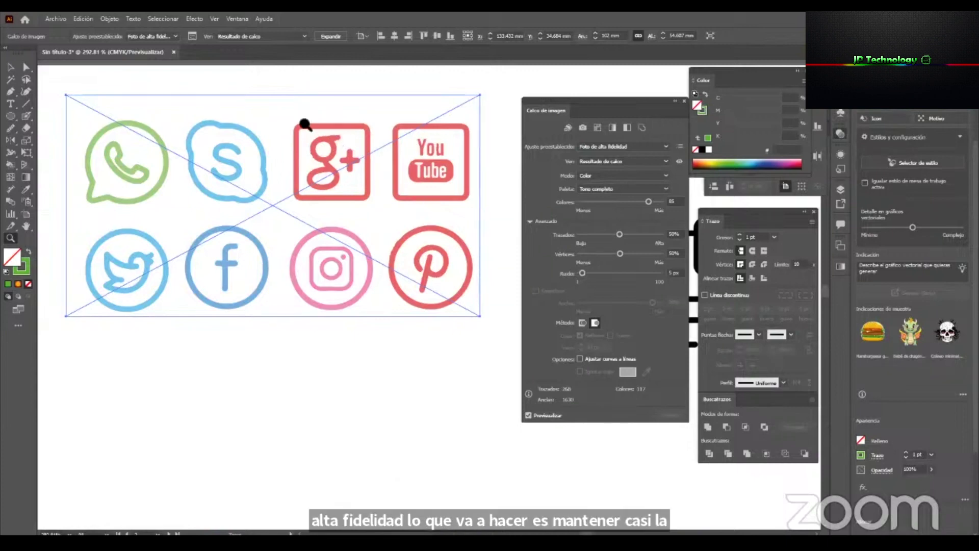
drag(295, 131, 497, 217)
drag(361, 202, 537, 266)
mouse_move(437, 274)
mouse_down()
mouse_move(551, 312)
mouse_move(306, 299)
mouse_move(447, 262)
mouse_up()
drag(482, 176, 388, 195)
drag(500, 259, 130, 236)
drag(375, 270, 294, 270)
Set the icons' trace preset to 3 colores and check the traced shapes up close.
click(663, 147)
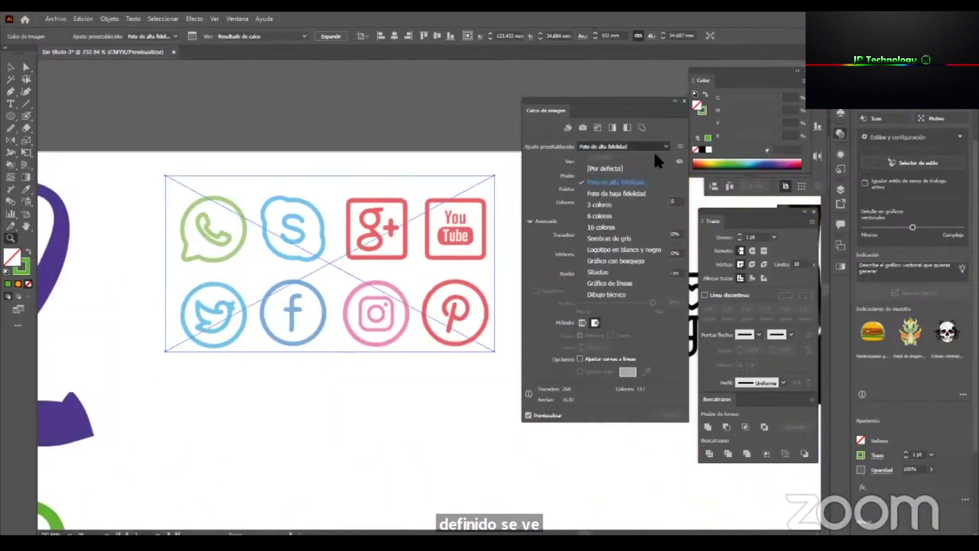
click(611, 199)
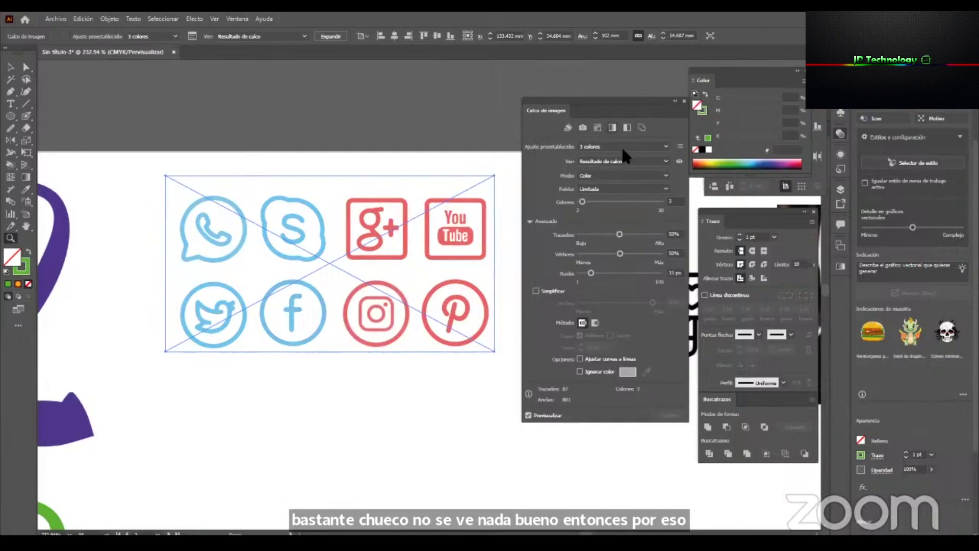
mouse_move(292, 254)
mouse_down()
mouse_move(485, 282)
mouse_move(466, 258)
mouse_move(498, 274)
mouse_move(203, 348)
mouse_move(396, 356)
mouse_move(321, 378)
mouse_move(415, 368)
mouse_move(333, 312)
mouse_up()
drag(373, 218, 461, 287)
drag(437, 217, 483, 224)
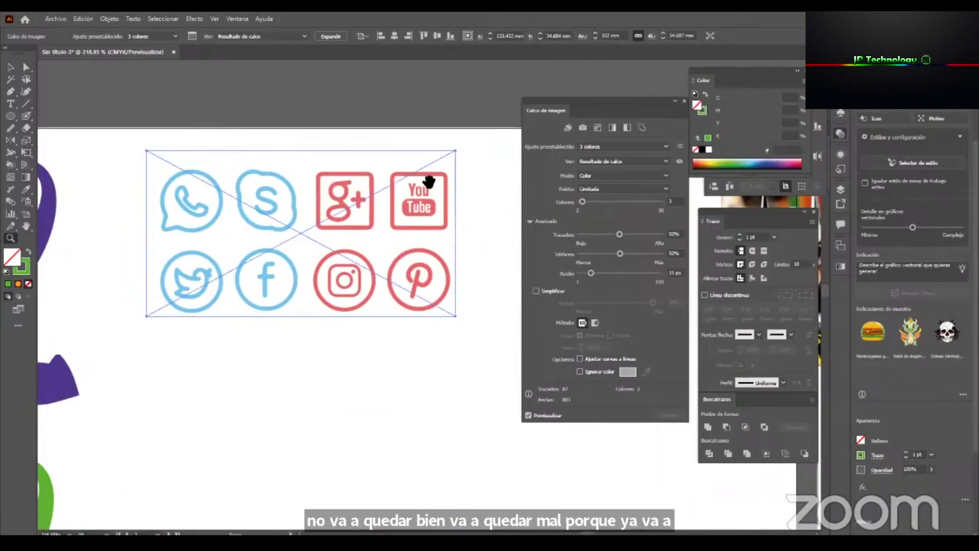
Expand the traced icons into editable paths and check their contours in outline view.
key(v)
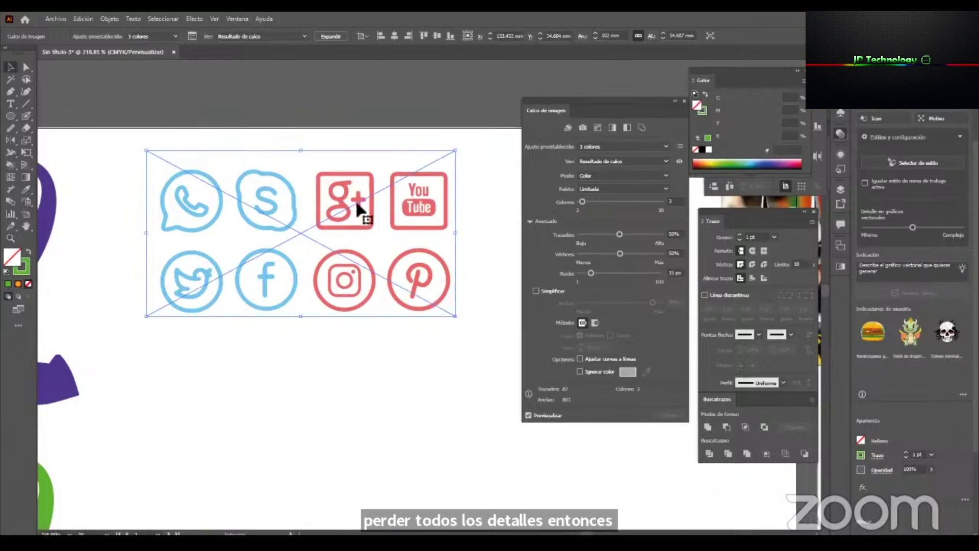
click(330, 36)
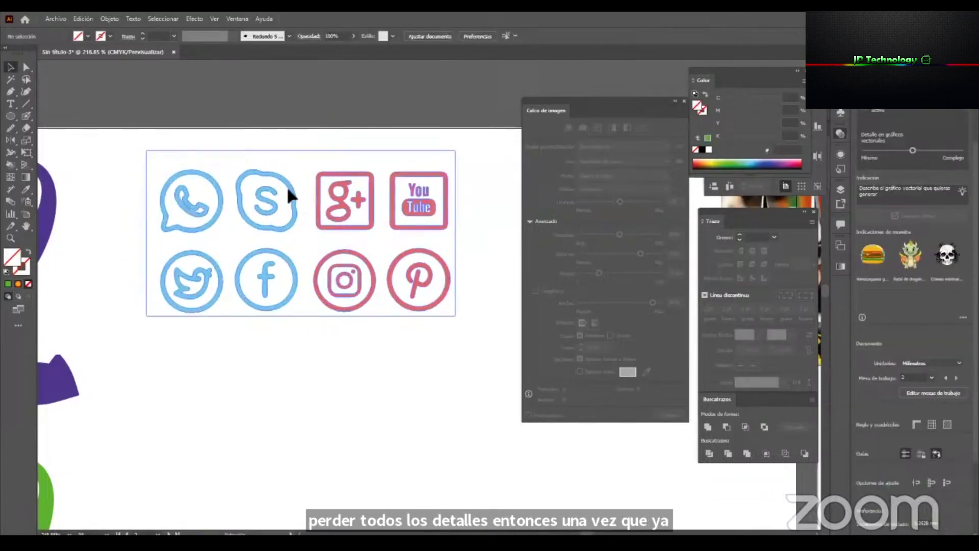
key(ctrl+y)
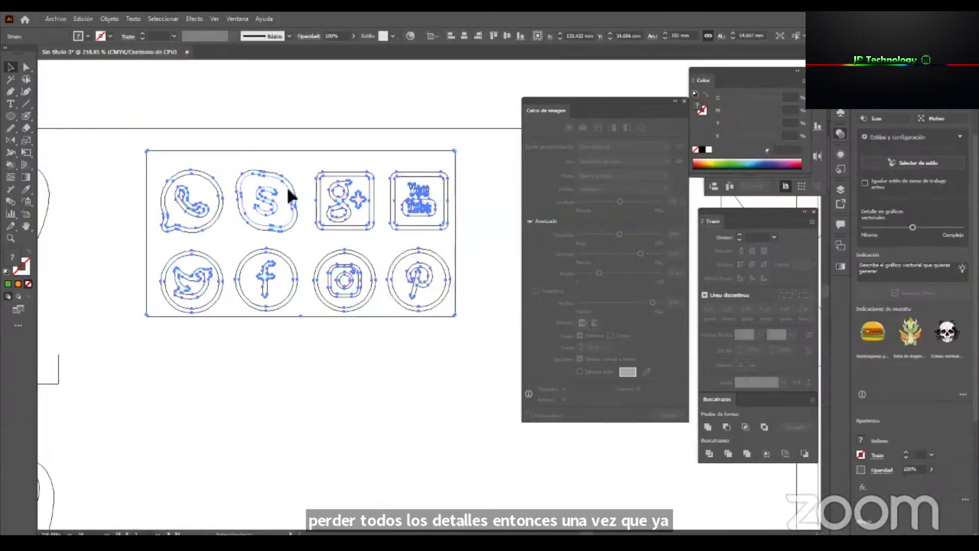
key(ctrl+y)
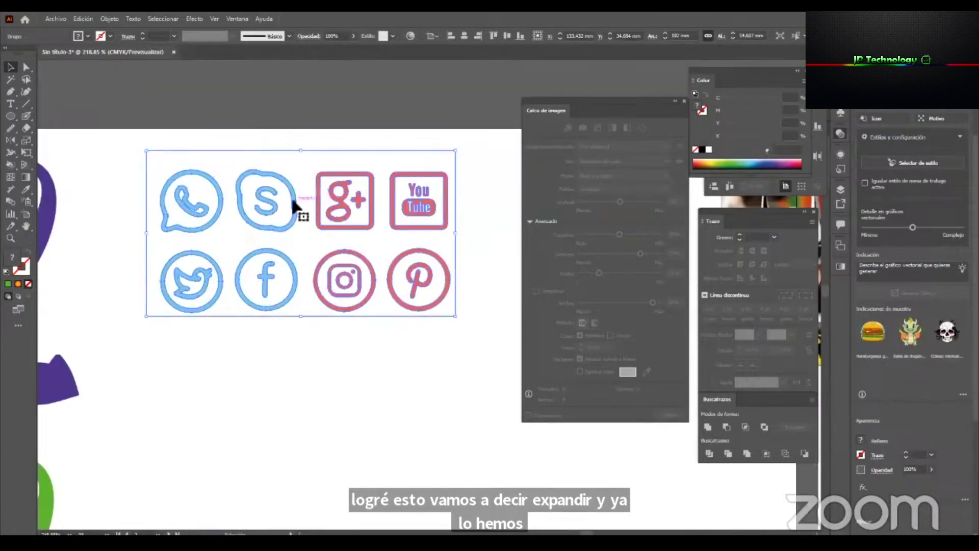
Ungroup the expanded social media icons and delete the white background shape behind them.
right_click(260, 175)
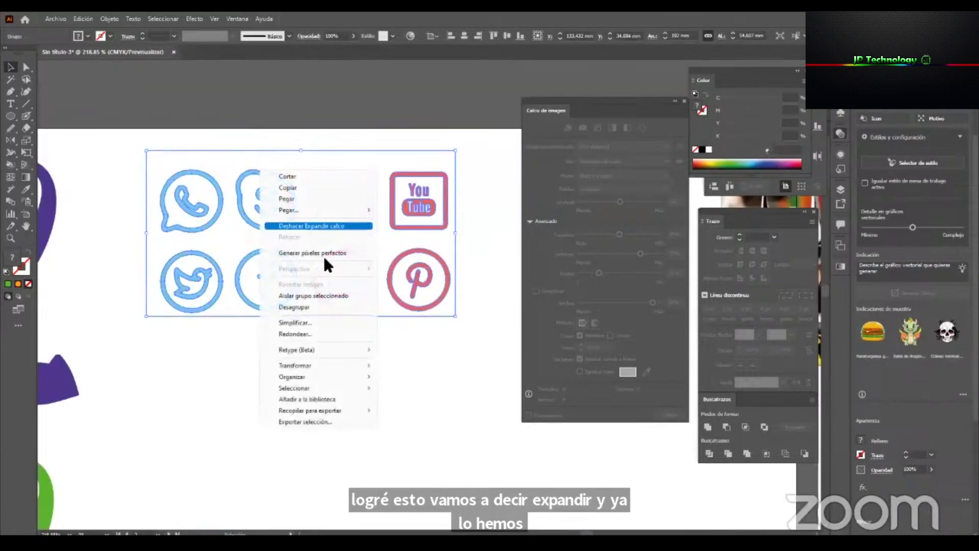
click(317, 306)
click(340, 349)
click(332, 162)
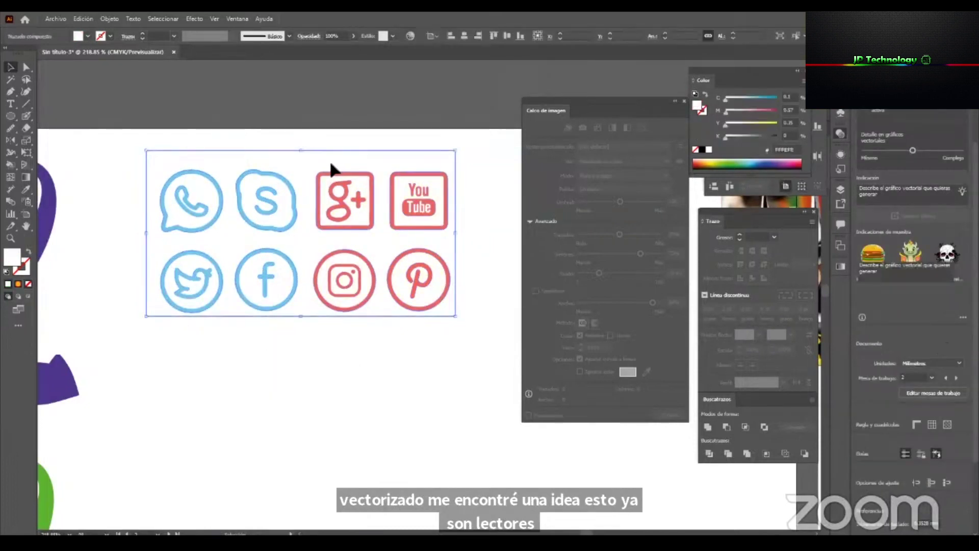
key(Delete)
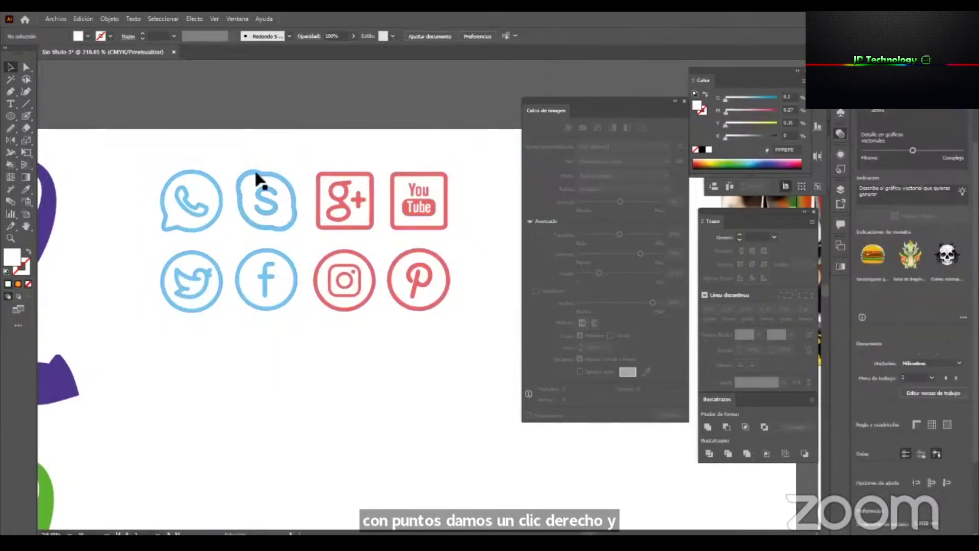
Try filling the four blue icons with green all at once, and undo the recolouring.
drag(116, 171, 305, 356)
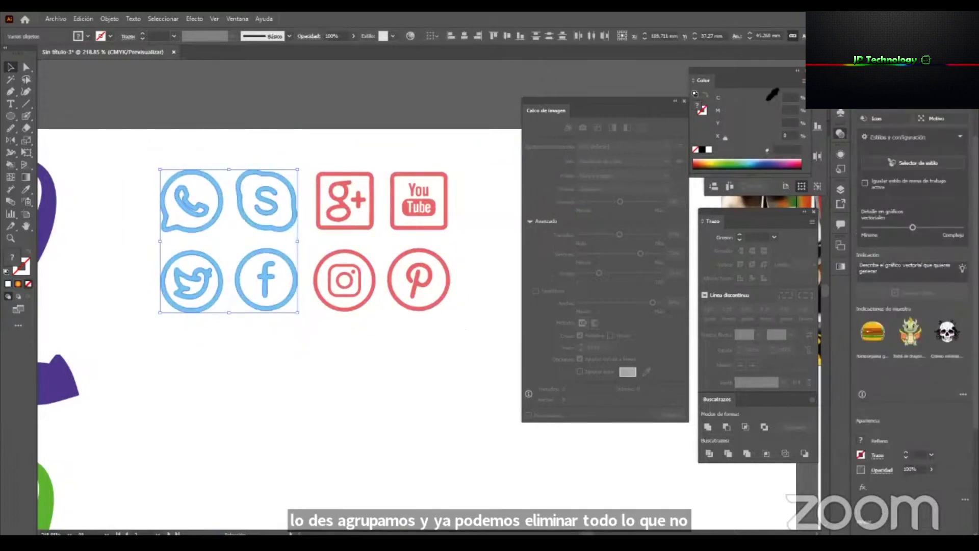
click(724, 161)
click(316, 388)
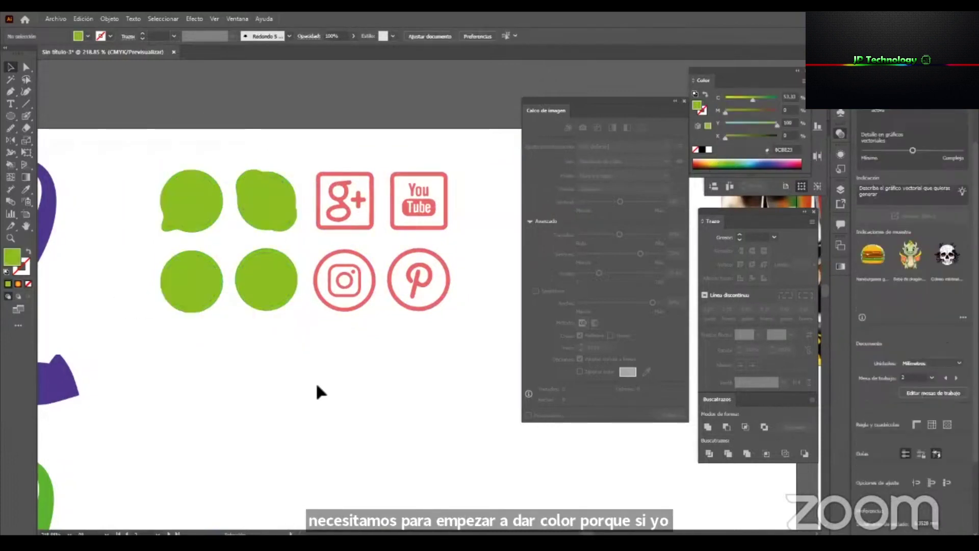
key(ctrl+z)
key(ctrl+z)
key(ctrl+z)
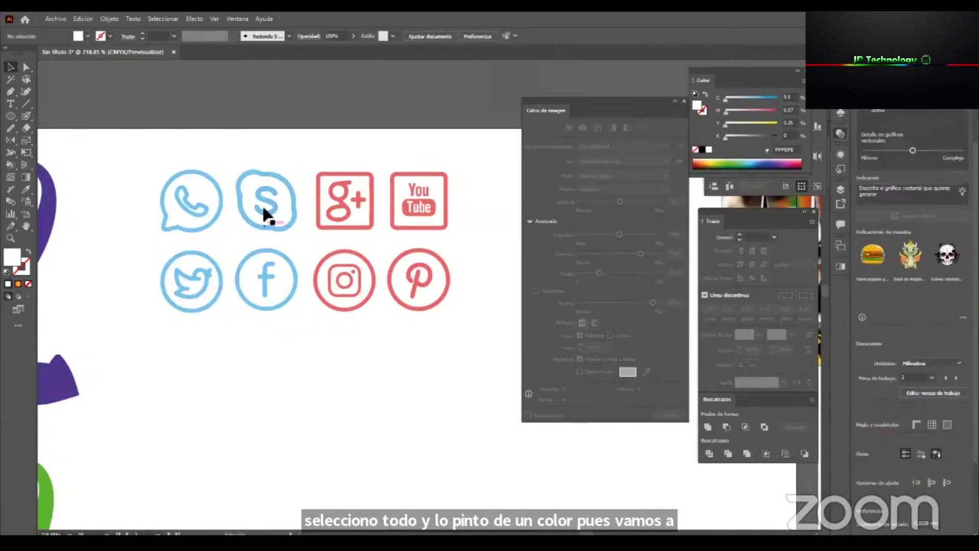
Select all the white shapes inside the social media icons with the Magic Wand and delete them.
click(198, 213)
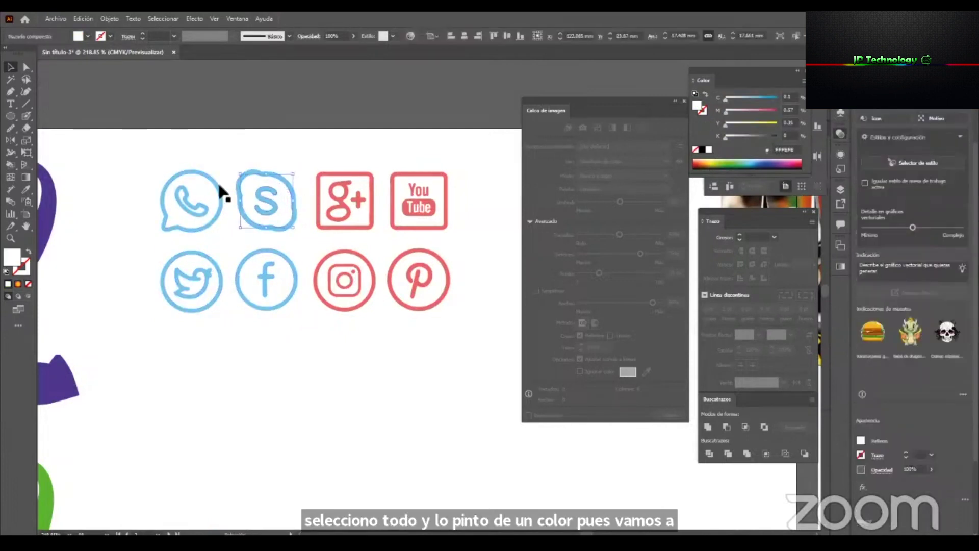
click(197, 212)
click(282, 342)
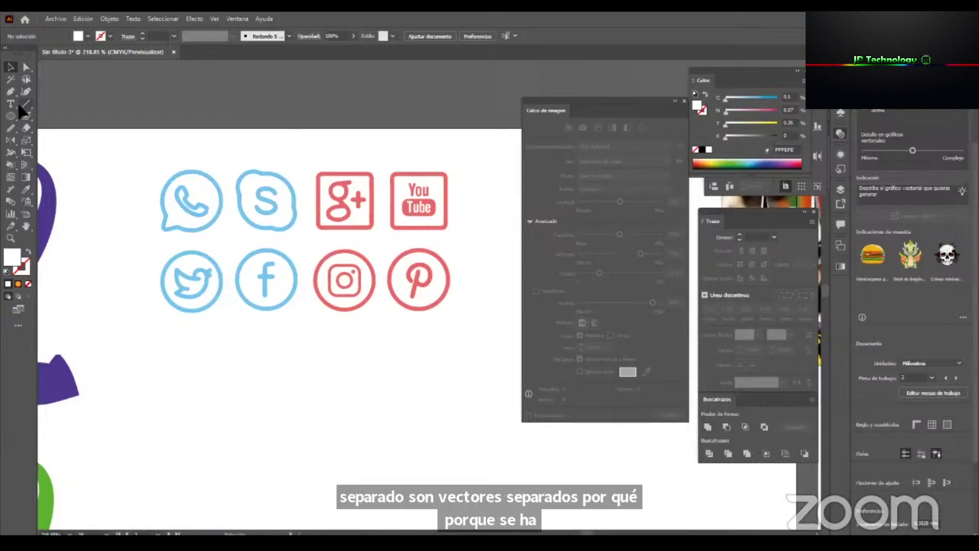
click(11, 79)
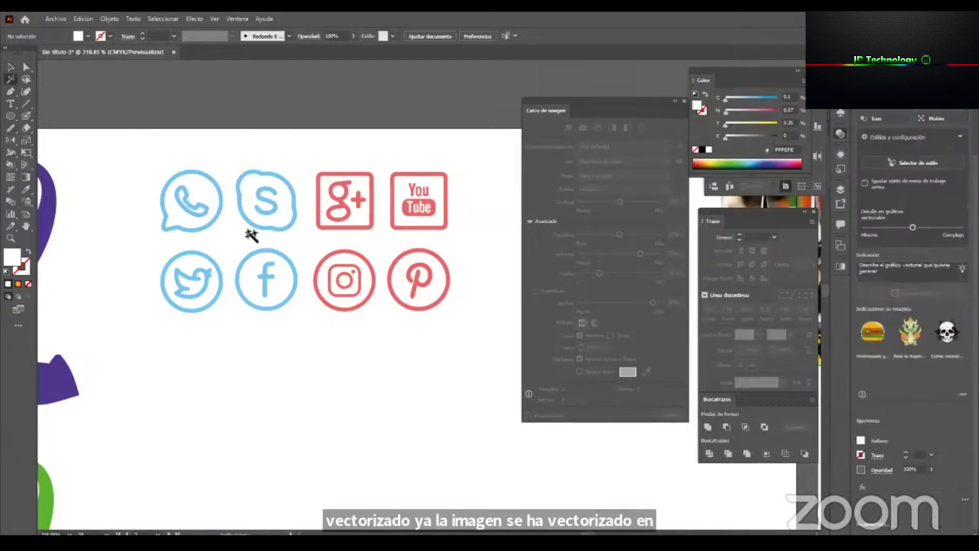
click(205, 198)
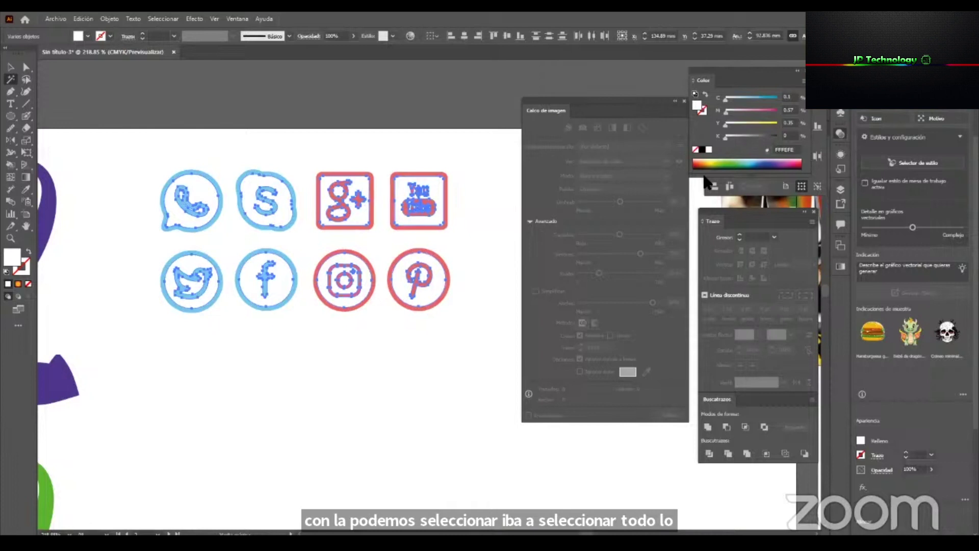
key(ctrl+shift+a)
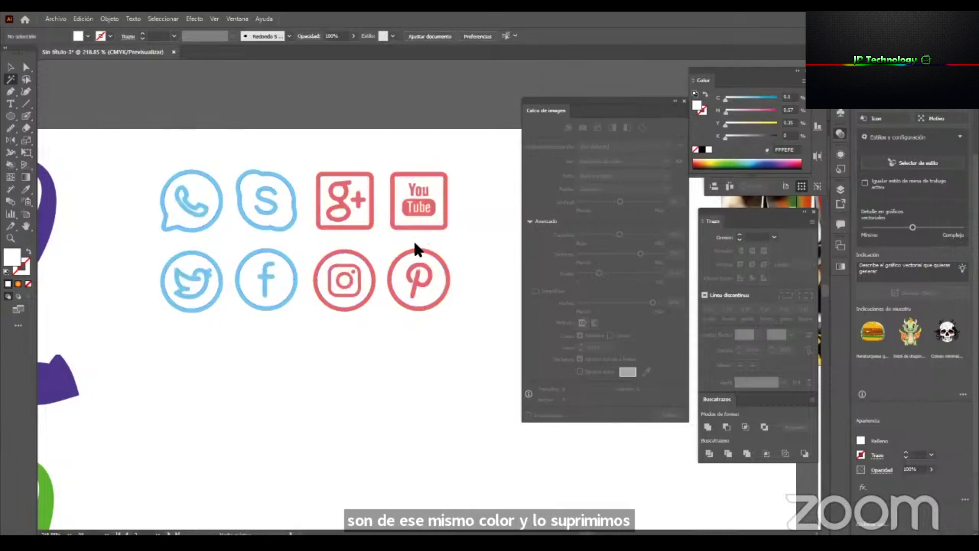
Recolour the WhatsApp icon green and the Facebook icon dark blue.
key(v)
click(208, 231)
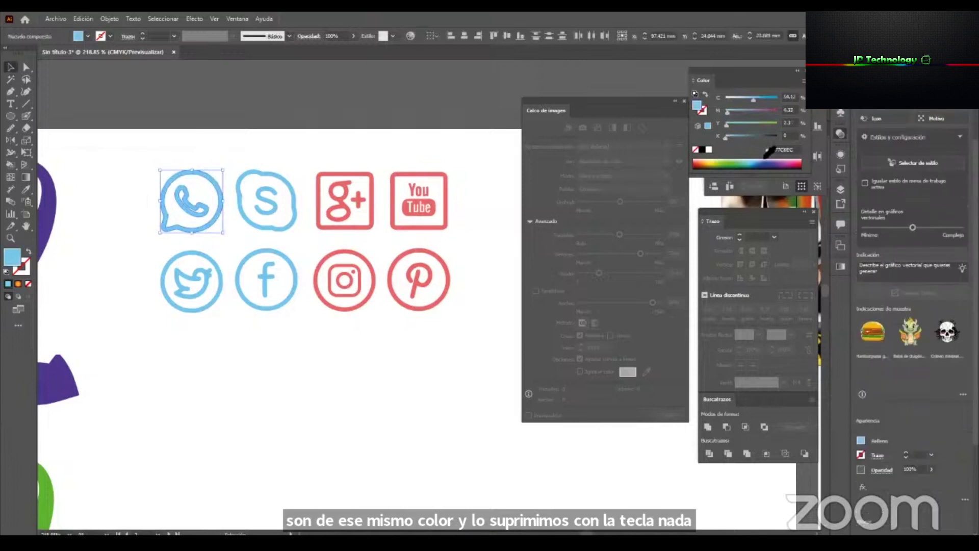
click(731, 165)
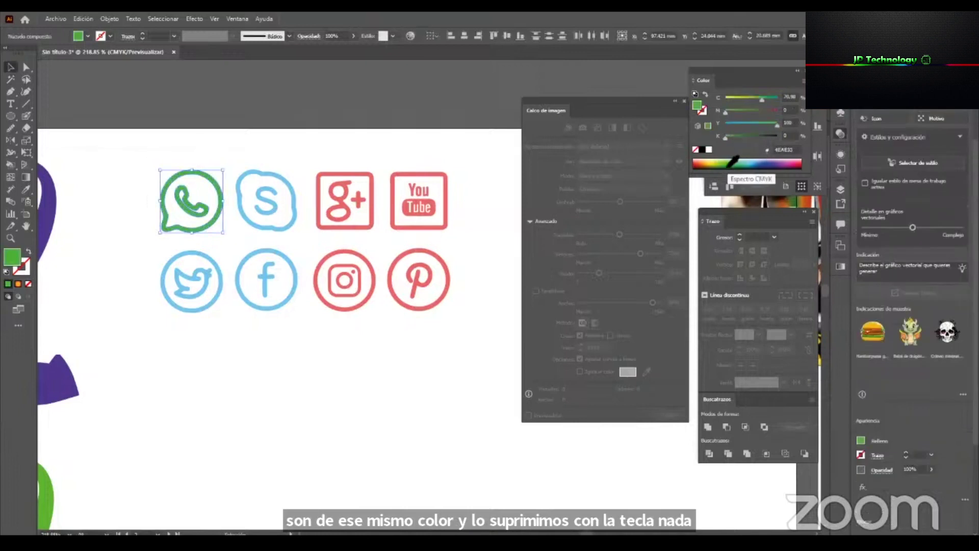
click(216, 338)
click(246, 258)
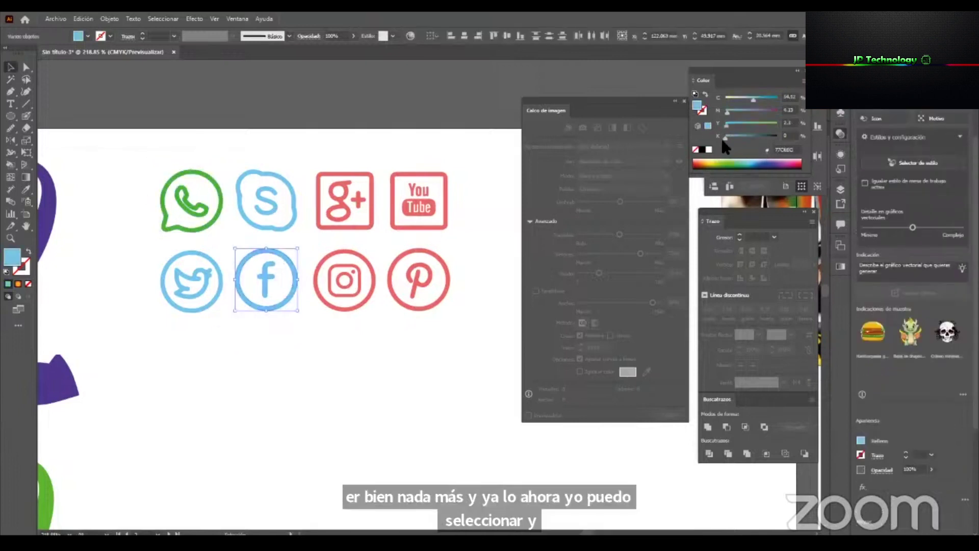
click(761, 166)
click(343, 381)
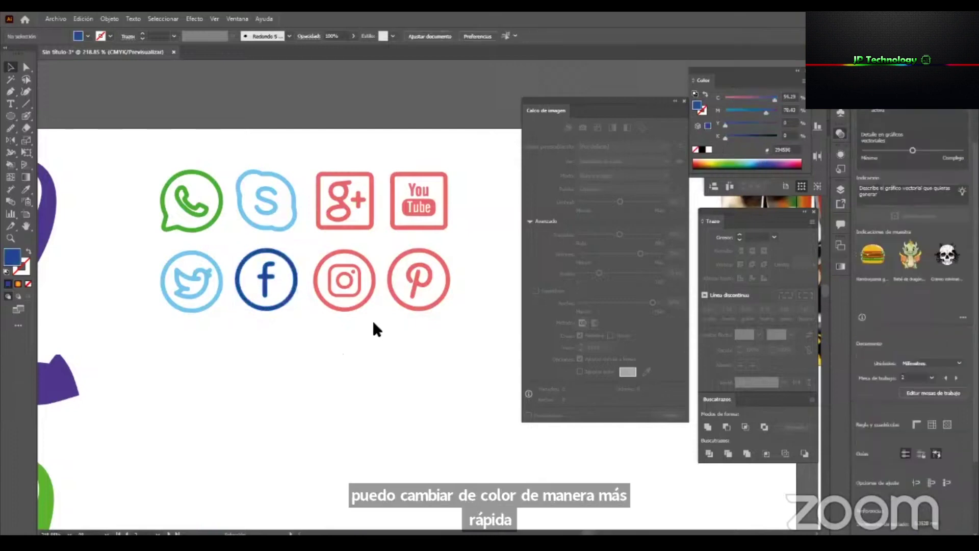
Inspect the recoloured icons up close and select the placed black monitor image with the speech bubbles.
key(z)
click(400, 197)
drag(531, 263, 223, 293)
drag(323, 265, 217, 315)
drag(352, 312, 246, 329)
drag(324, 302, 362, 184)
drag(334, 284, 188, 314)
drag(449, 286, 244, 288)
drag(278, 282, 405, 284)
key(v)
mouse_move(306, 251)
mouse_down()
mouse_move(324, 219)
mouse_move(313, 212)
mouse_up()
scroll(312, 210, up, 2)
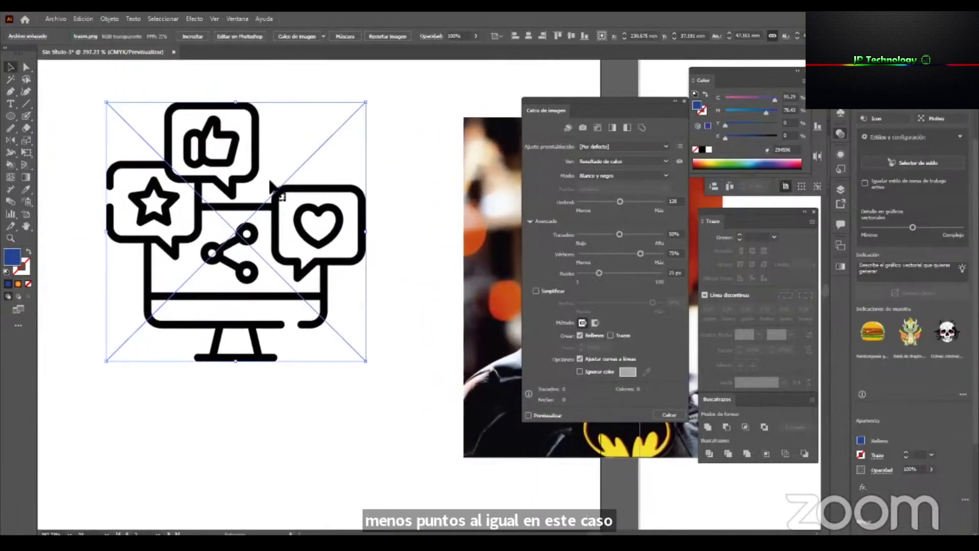
Check the monitor image's edges up close and trace it with the Logotipo en blanco y negro preset.
key(z)
drag(205, 182, 10, 338)
drag(349, 331, 294, 243)
key(v)
click(324, 35)
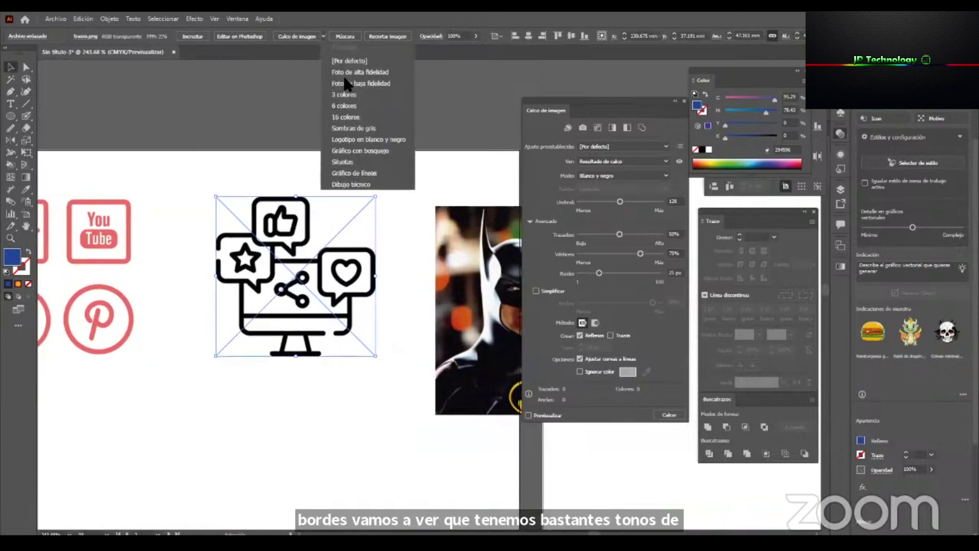
click(382, 138)
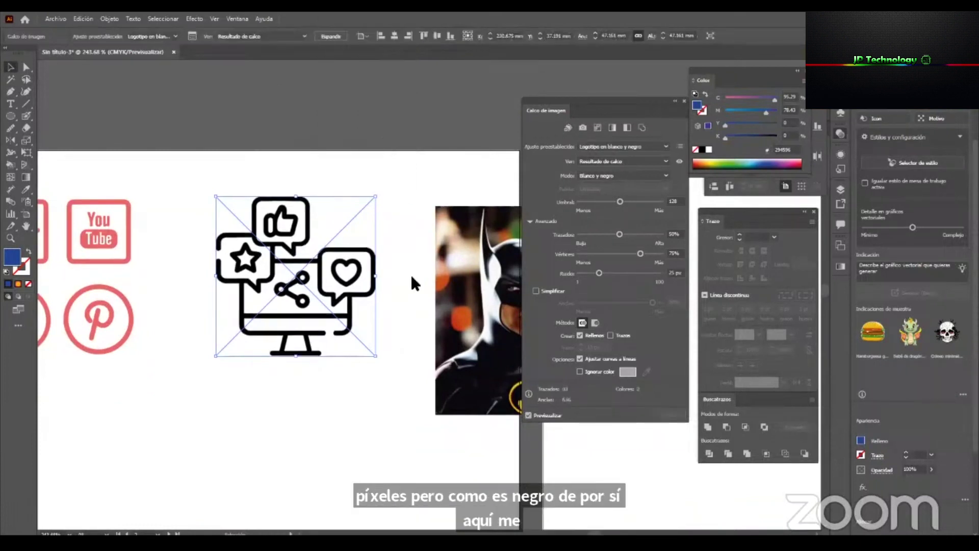
Examine the traced monitor image up close and check it in outline view.
click(375, 369)
key(z)
mouse_move(309, 288)
mouse_down()
mouse_move(514, 299)
mouse_move(524, 258)
mouse_move(176, 307)
mouse_up()
key(v)
click(338, 256)
key(space)
drag(352, 268, 355, 321)
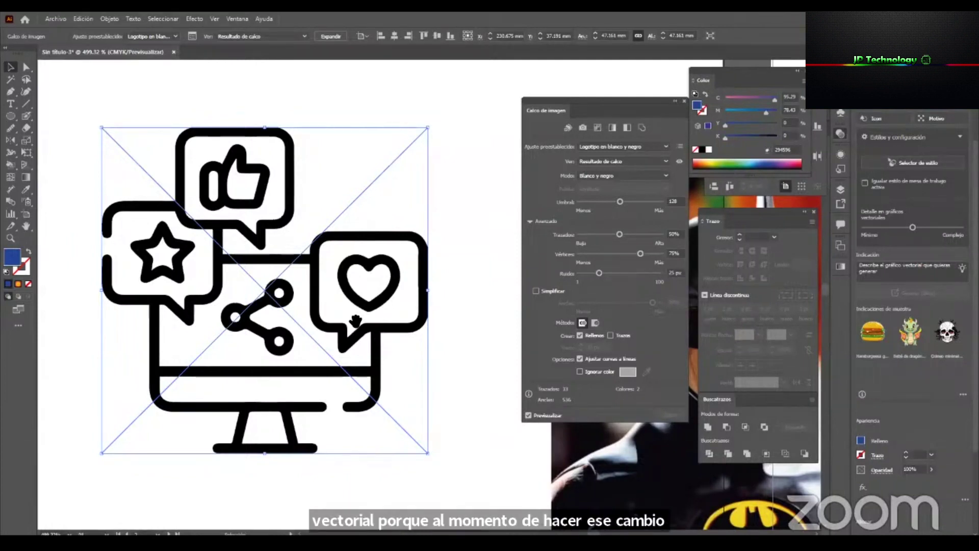
key(ctrl+y)
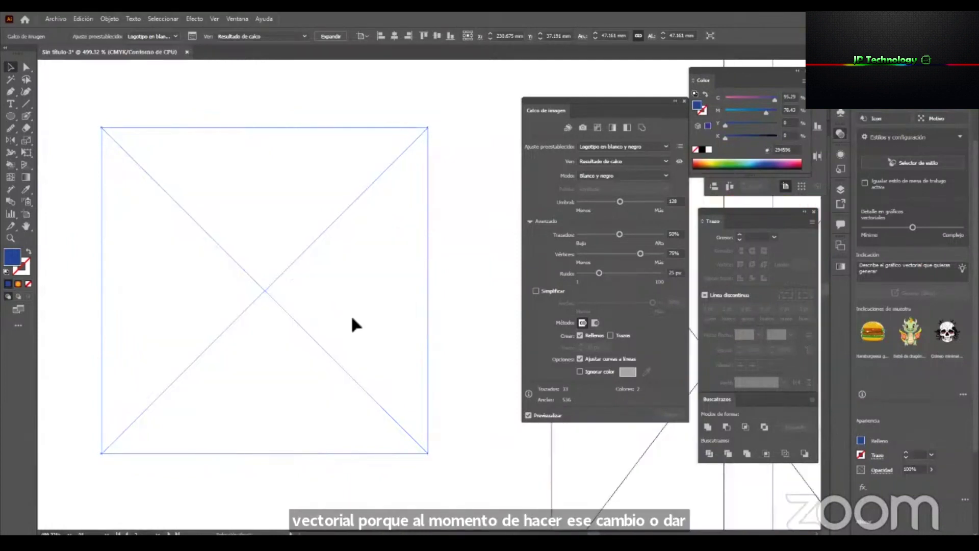
key(ctrl+y)
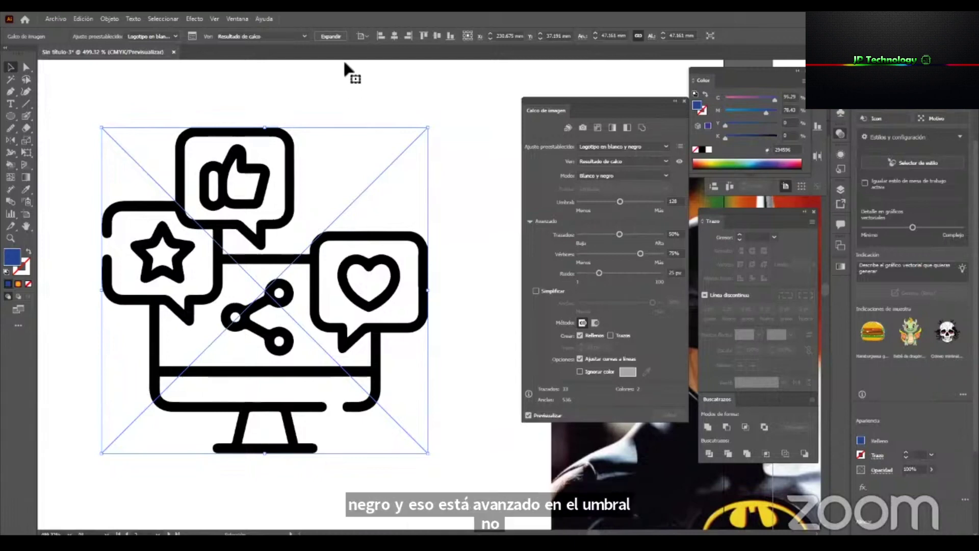
Expand the traced monitor image into editable paths, check its contours in outline view and ungroup it.
click(331, 37)
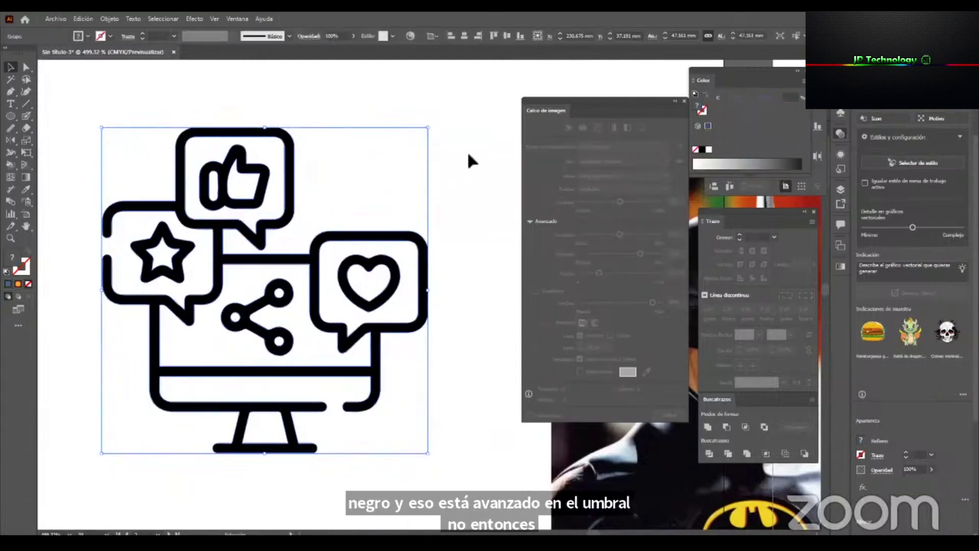
key(ctrl+y)
key(ctrl+y)
right_click(286, 155)
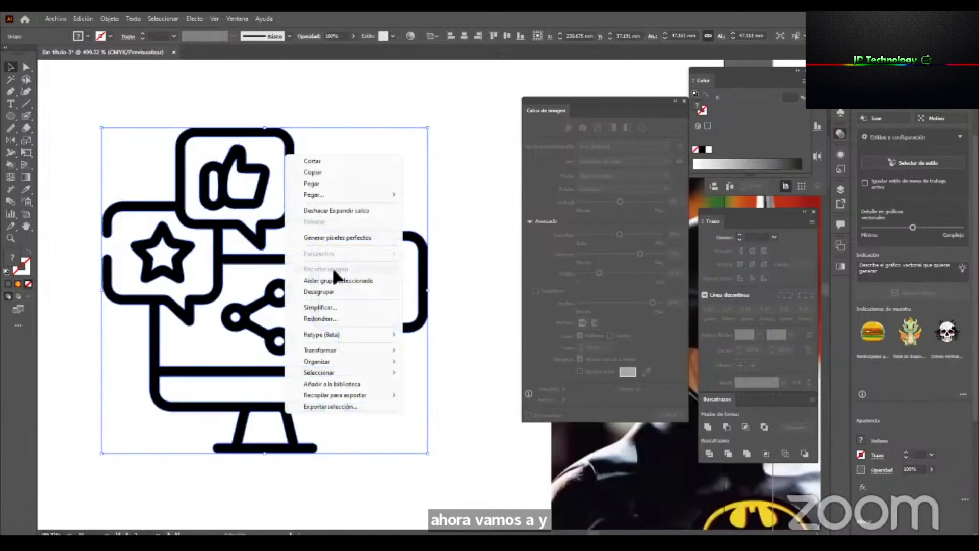
click(333, 292)
Select a white background shape, extend the selection to all objects with the same fill colour and delete them.
click(375, 164)
click(375, 170)
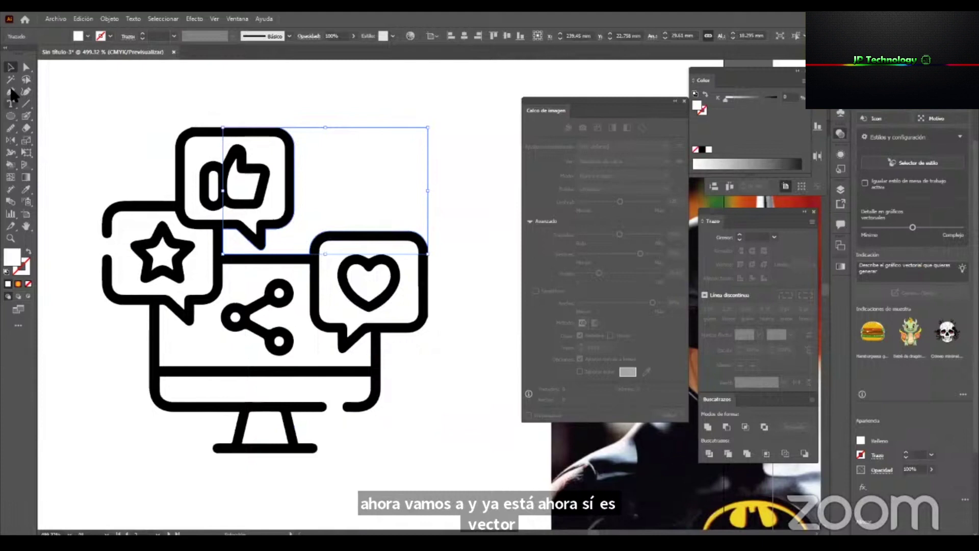
drag(472, 116, 392, 164)
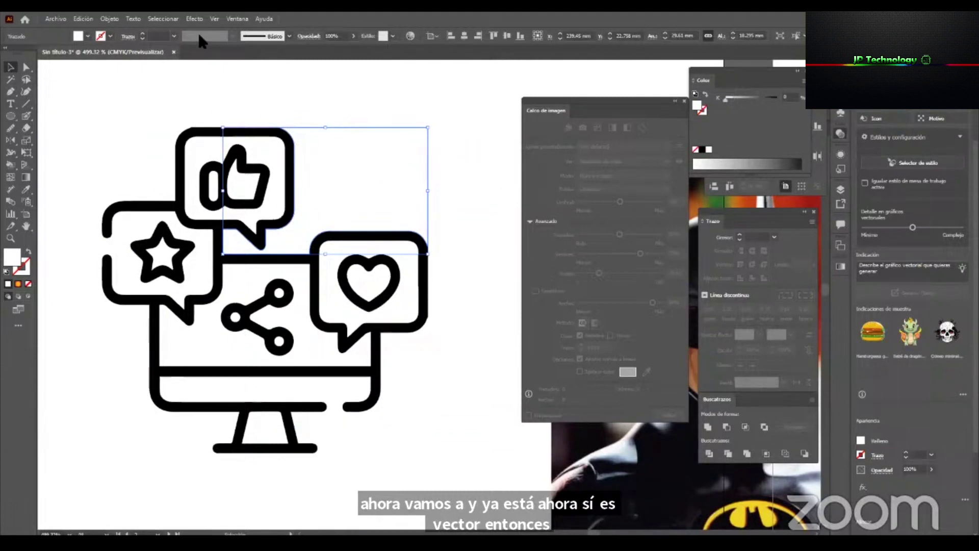
click(162, 17)
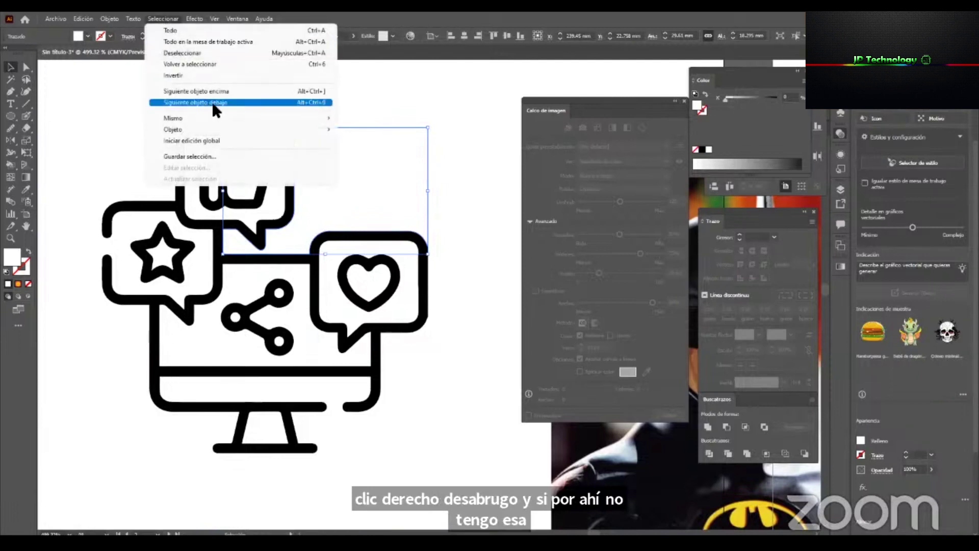
mouse_move(299, 122)
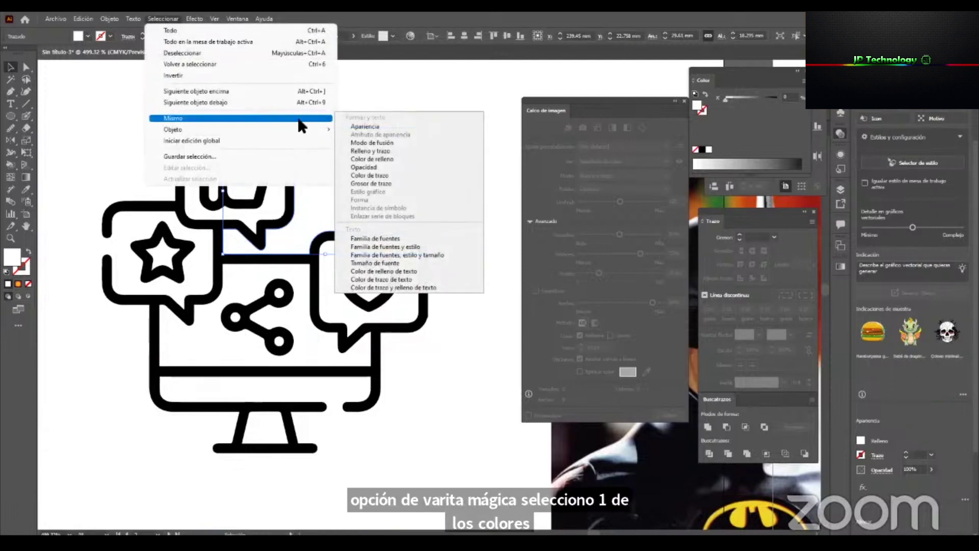
click(397, 158)
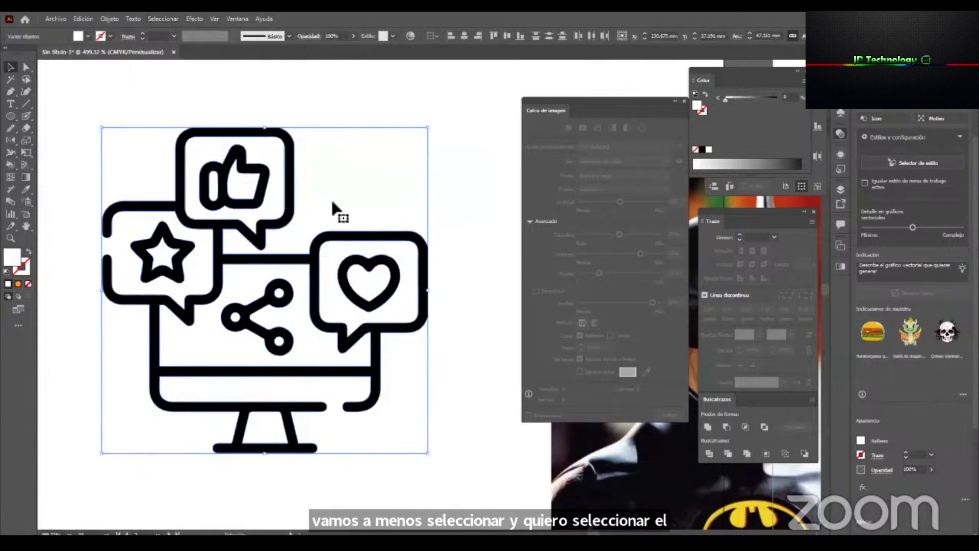
key(ctrl+shift+a)
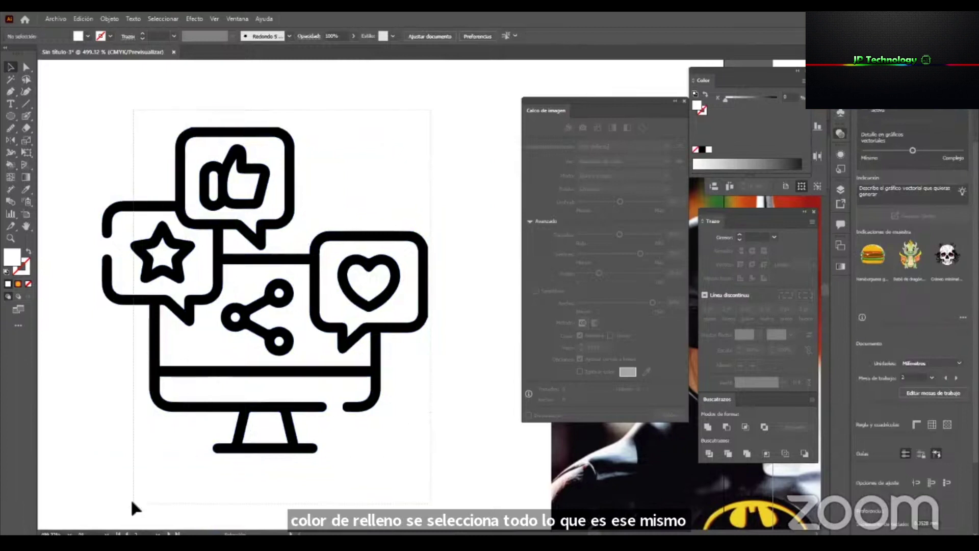
Switch the monitor artwork's colour sliders to CMYK and fill the artwork with green.
key(ctrl+a)
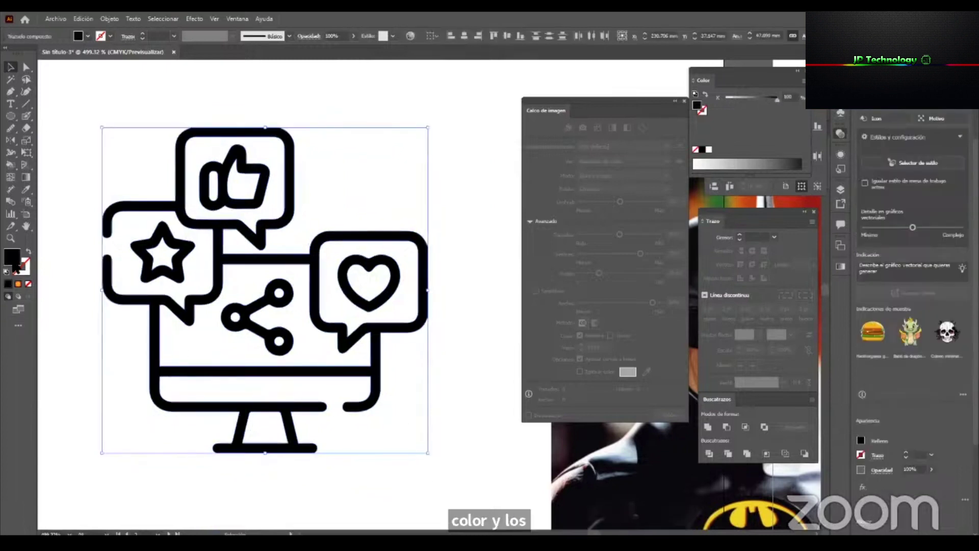
click(804, 81)
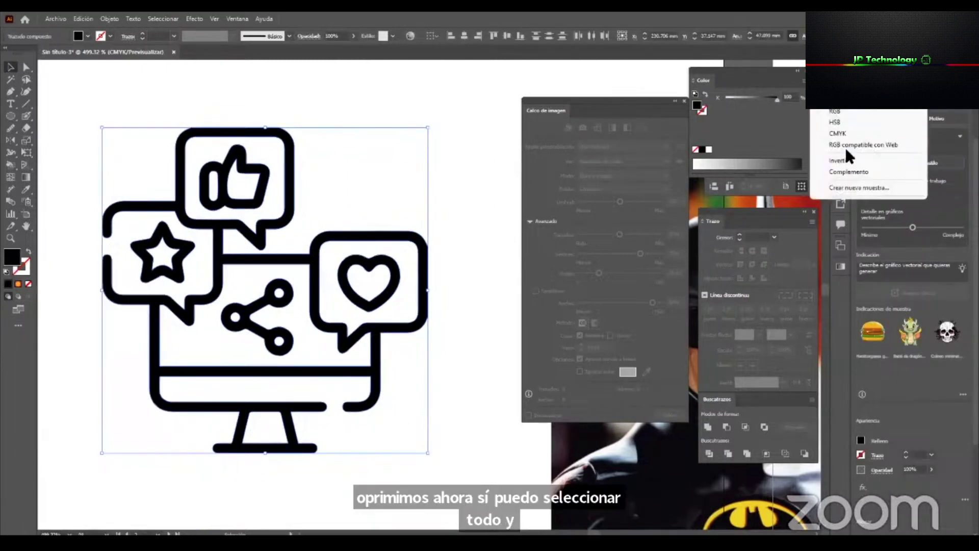
click(837, 133)
click(736, 162)
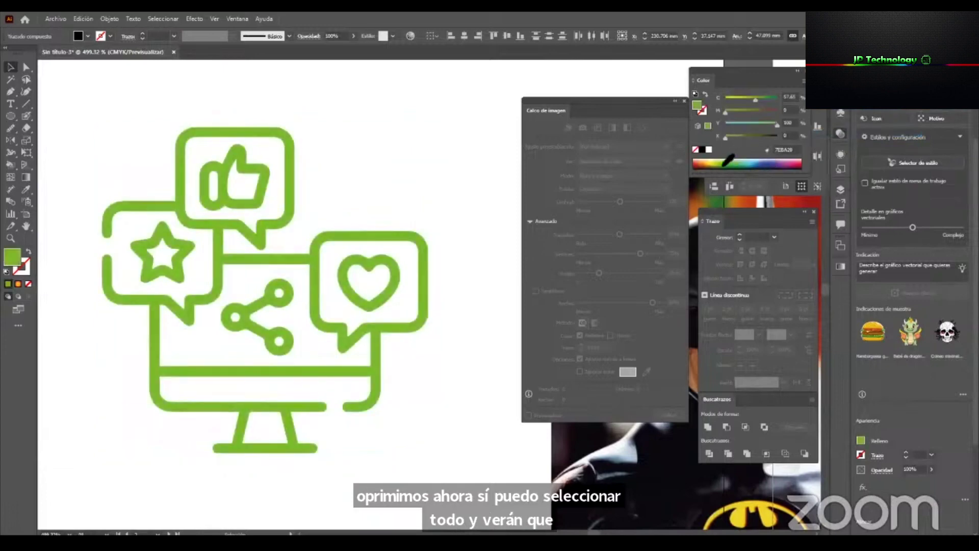
click(391, 186)
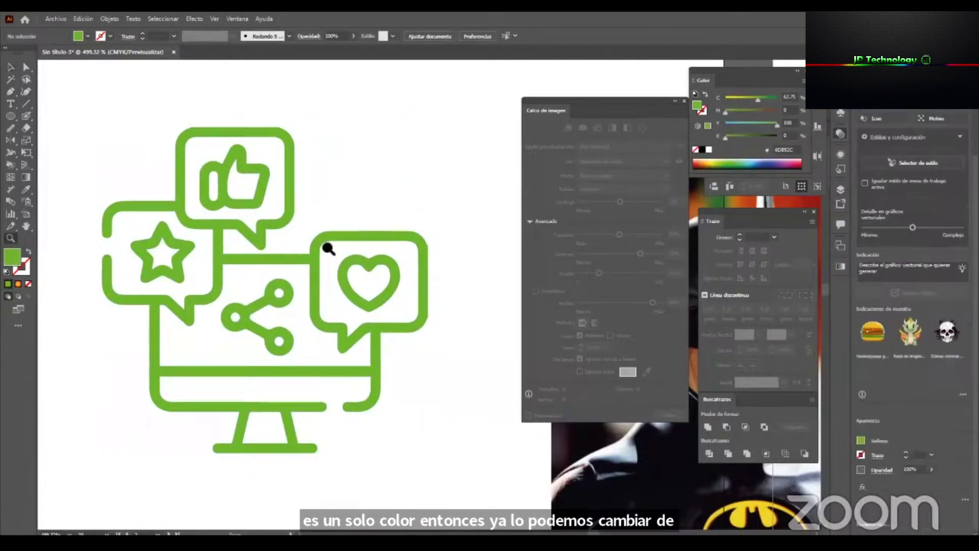
Select the placed Batman logo image and examine its scanned edges and colour detail up close.
scroll(388, 211, down, 6)
mouse_move(477, 204)
mouse_down()
mouse_move(482, 298)
mouse_move(483, 203)
mouse_up()
drag(484, 451, 205, 290)
key(z)
drag(172, 288, 251, 332)
key(v)
key(z)
drag(232, 304, 436, 319)
drag(353, 256, 504, 265)
drag(205, 113, 87, 226)
drag(295, 267, 249, 345)
drag(424, 297, 339, 289)
drag(395, 290, 513, 305)
drag(288, 239, 180, 277)
drag(178, 270, 385, 261)
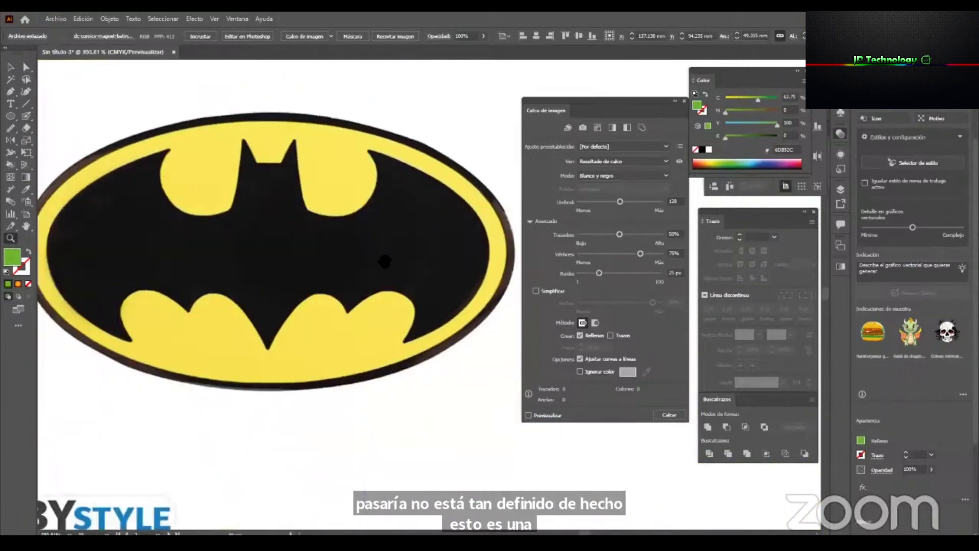
drag(305, 261, 242, 291)
drag(165, 199, 161, 242)
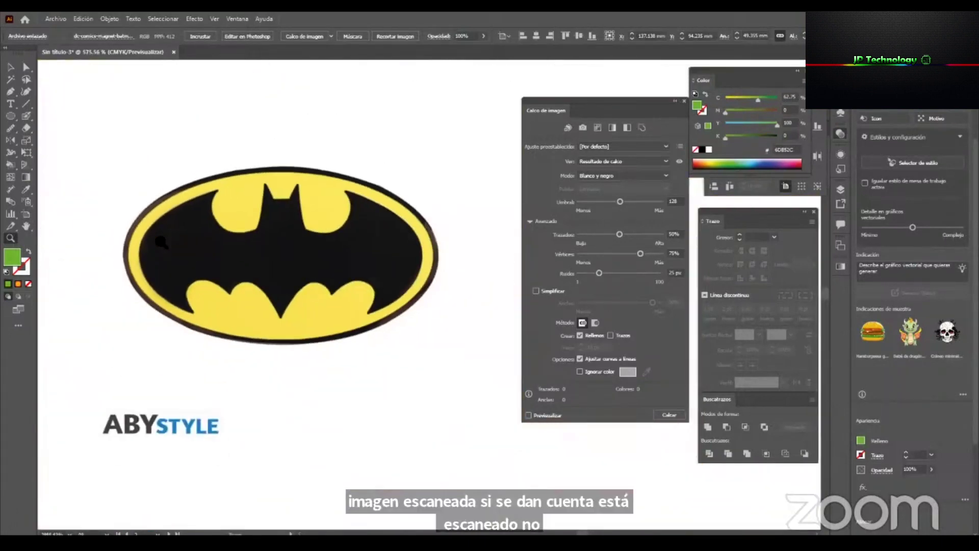
Trace the placed Batman logo with the high-fidelity photo preset (Foto de alta fidelidad) and inspect its edges up close.
drag(386, 265, 298, 245)
drag(281, 232, 218, 249)
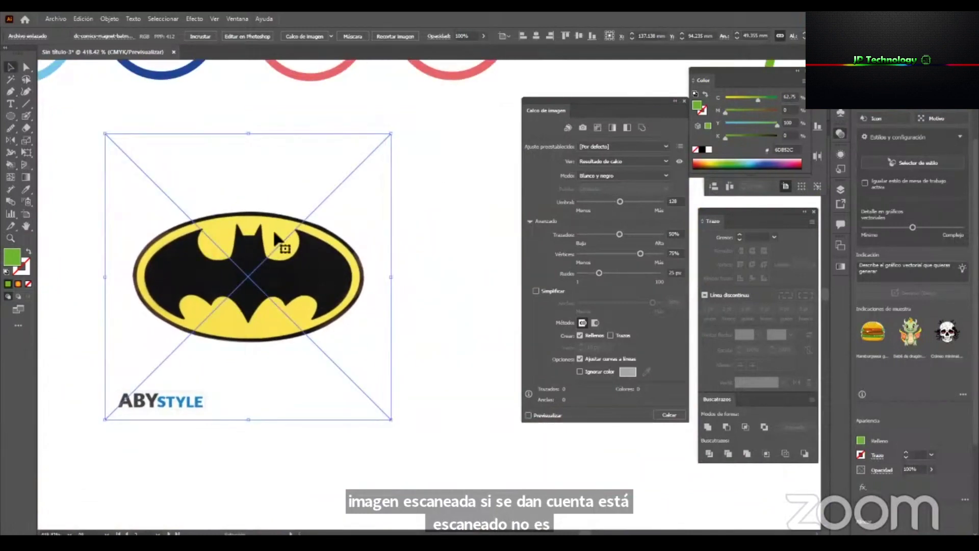
click(331, 37)
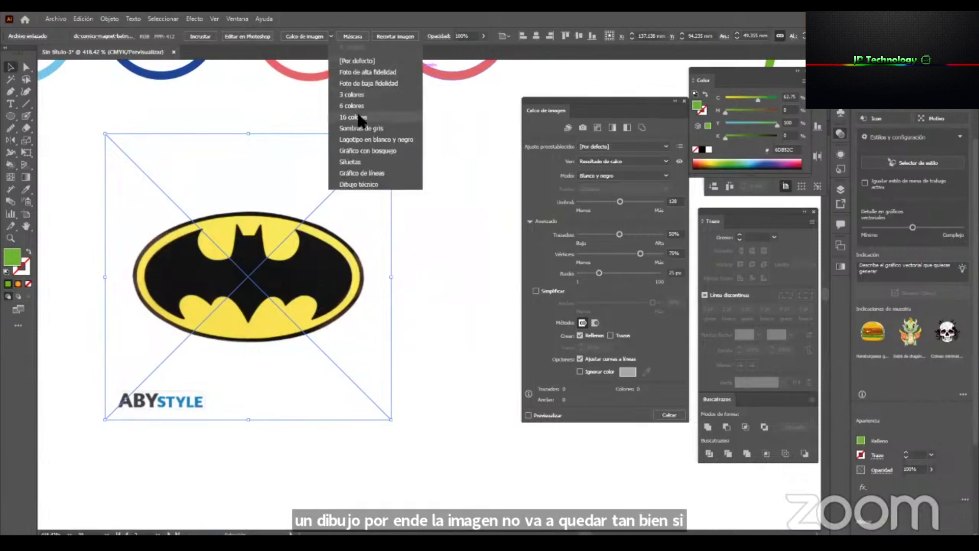
click(396, 72)
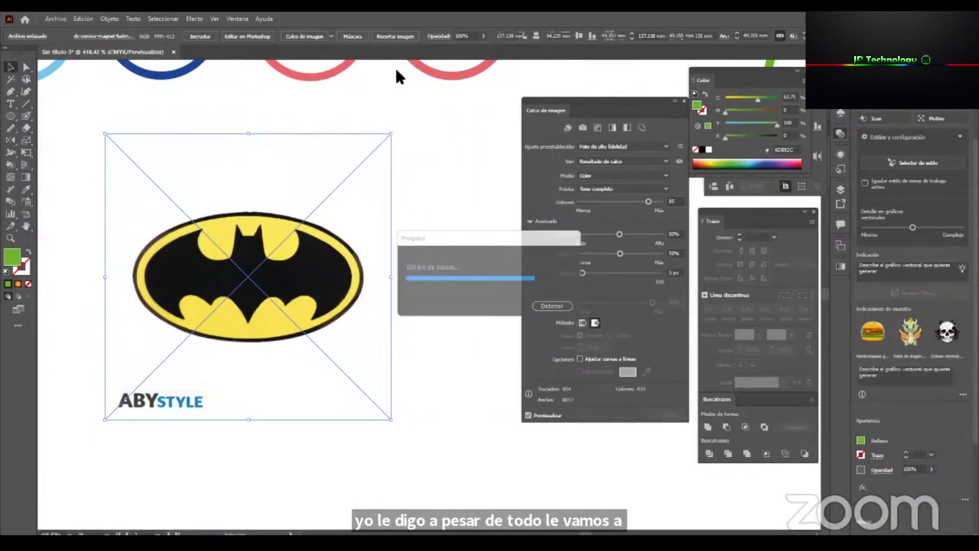
key(z)
click(192, 210)
drag(192, 210, 162, 269)
drag(309, 207, 219, 267)
drag(201, 320, 550, 222)
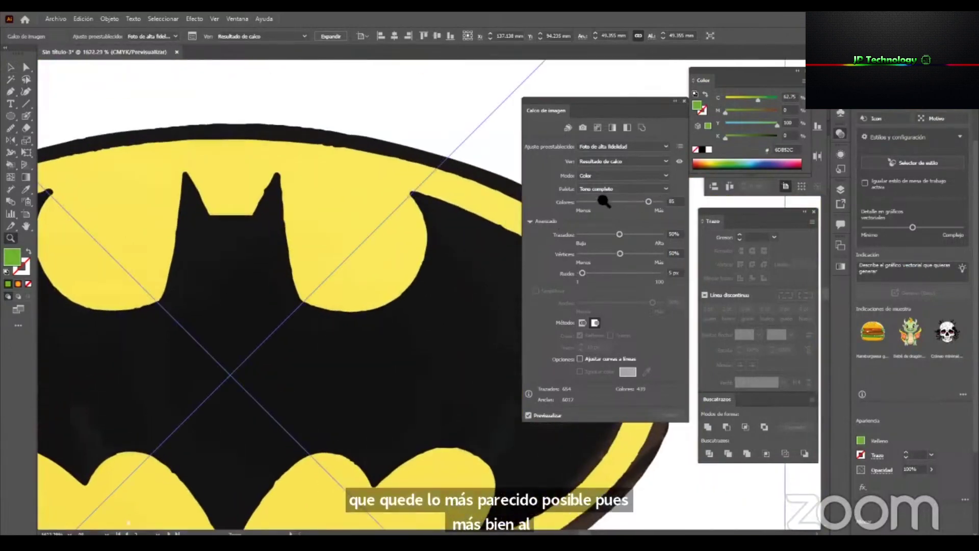
Lower the Batman trace's colour setting to 21 and further to about 4, and check the logo's curves and outer rim.
drag(604, 201, 600, 204)
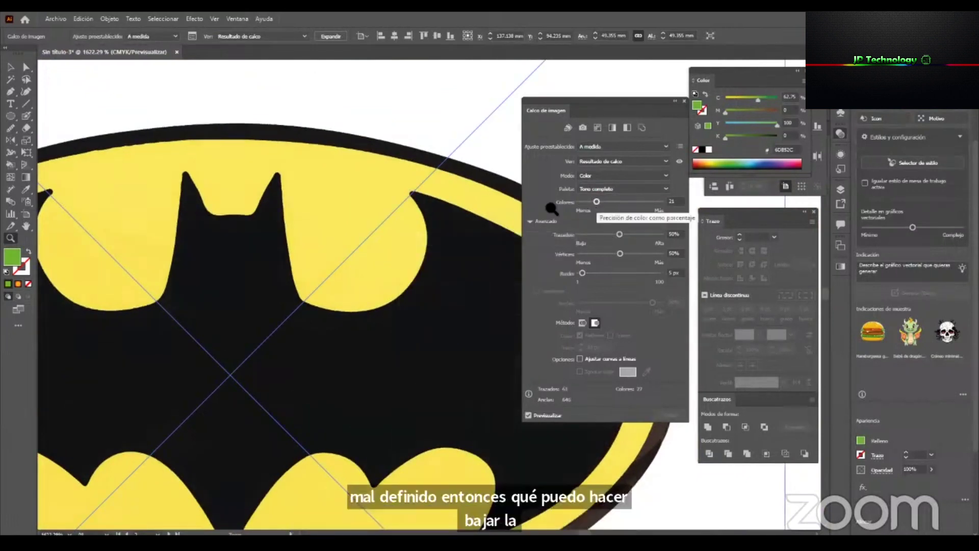
scroll(230, 196, down, 10)
scroll(230, 195, up, 5)
scroll(230, 195, up, 5)
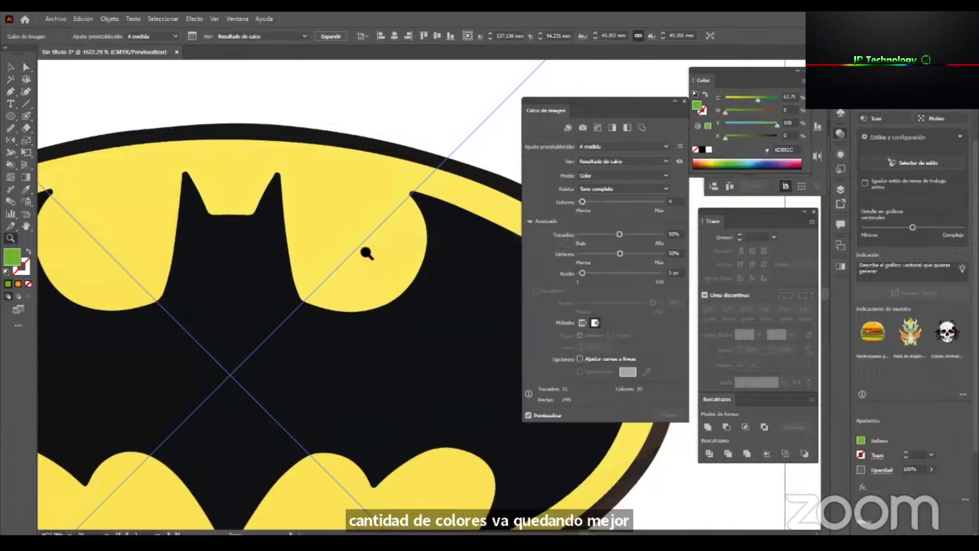
scroll(335, 247, down, 8)
scroll(363, 232, down, 6)
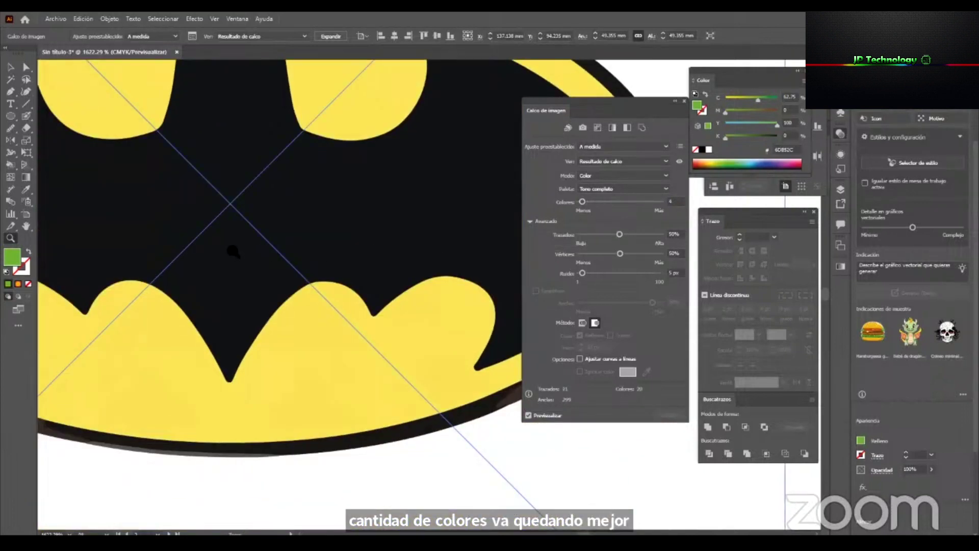
scroll(343, 298, up, 5)
drag(419, 316, 75, 332)
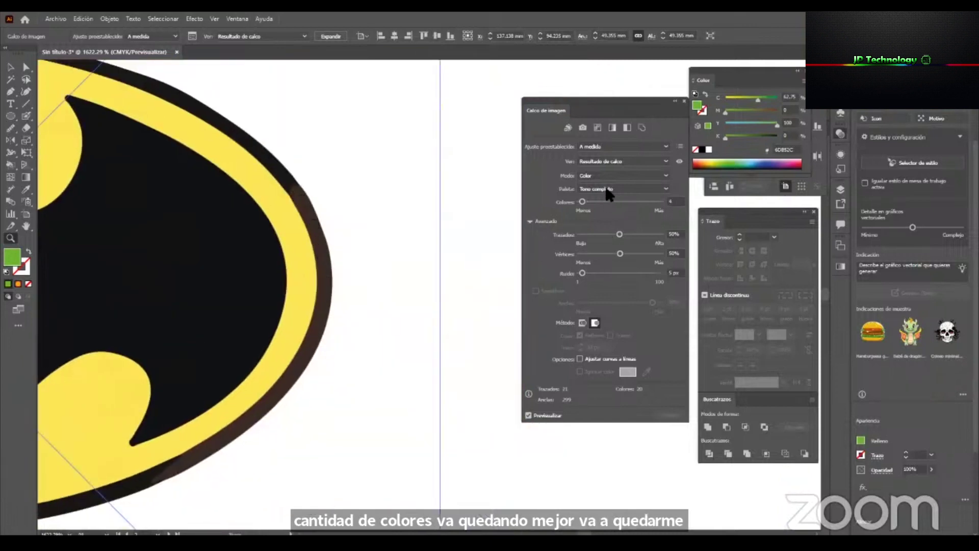
Expand the traced Batman logo into editable paths and examine the outer rim's contours and colour patches.
click(329, 36)
scroll(367, 250, down, 4)
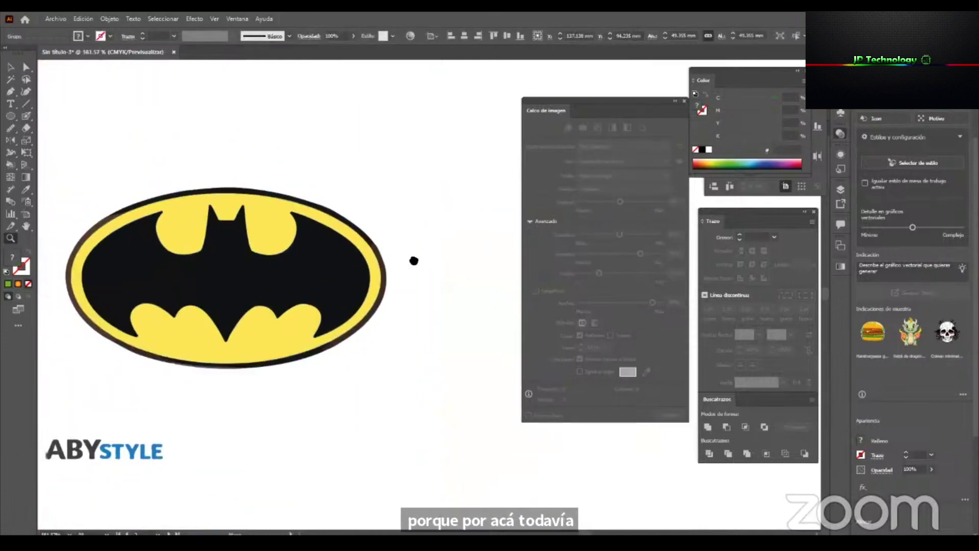
drag(414, 261, 442, 270)
drag(124, 256, 311, 197)
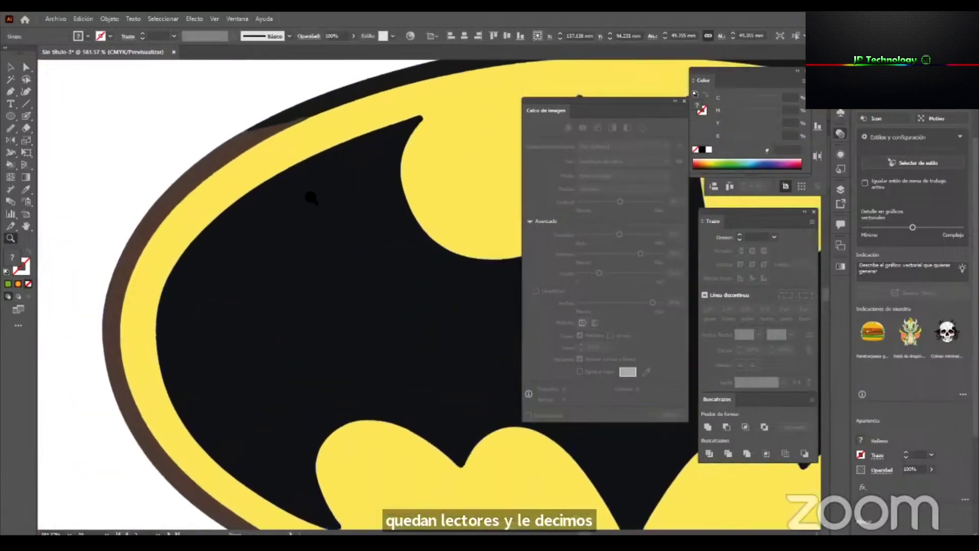
drag(316, 136, 324, 114)
drag(252, 195, 83, 314)
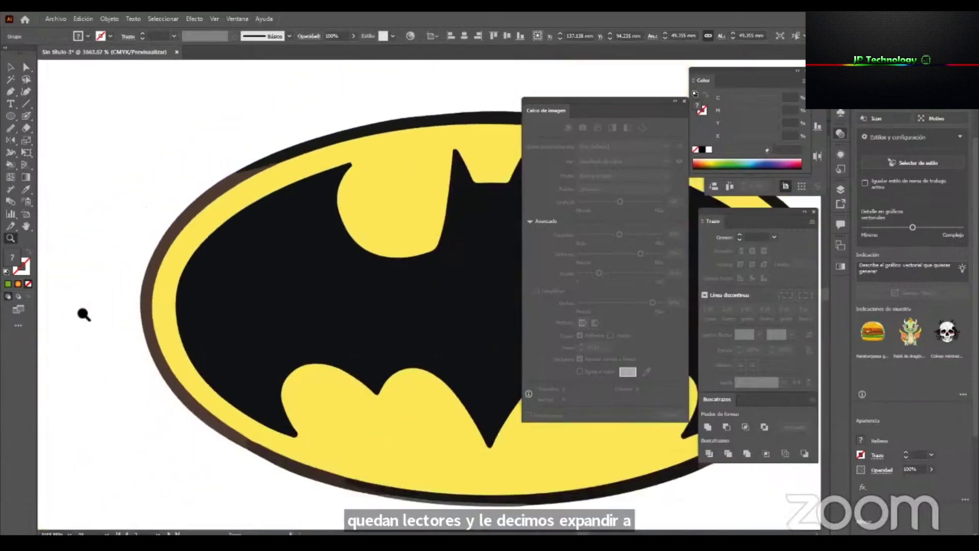
drag(407, 248, 214, 328)
drag(438, 327, 222, 309)
Move the expanded Batman logo slightly, check its anchor points up close and delete it.
click(413, 245)
click(278, 284)
drag(278, 283, 297, 304)
key(z)
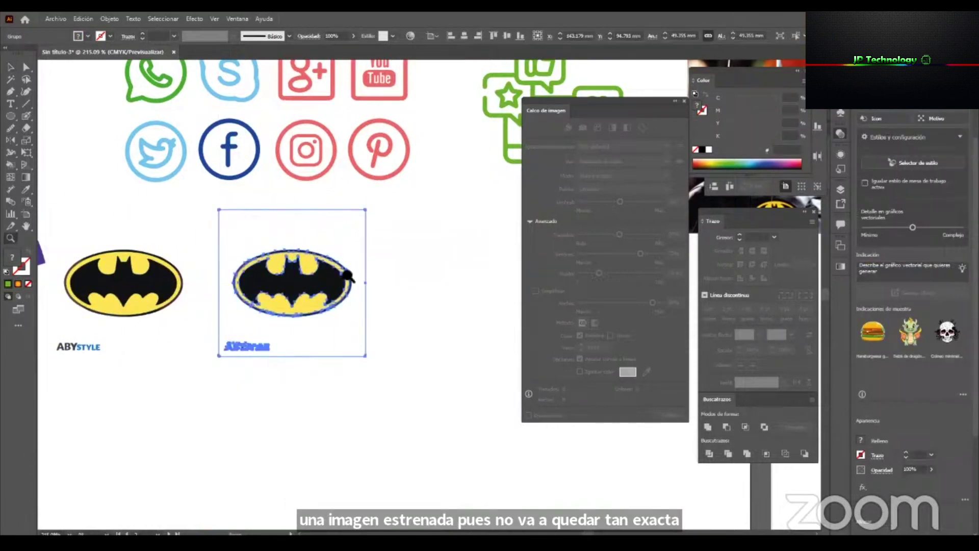
drag(340, 274, 531, 319)
drag(316, 290, 292, 269)
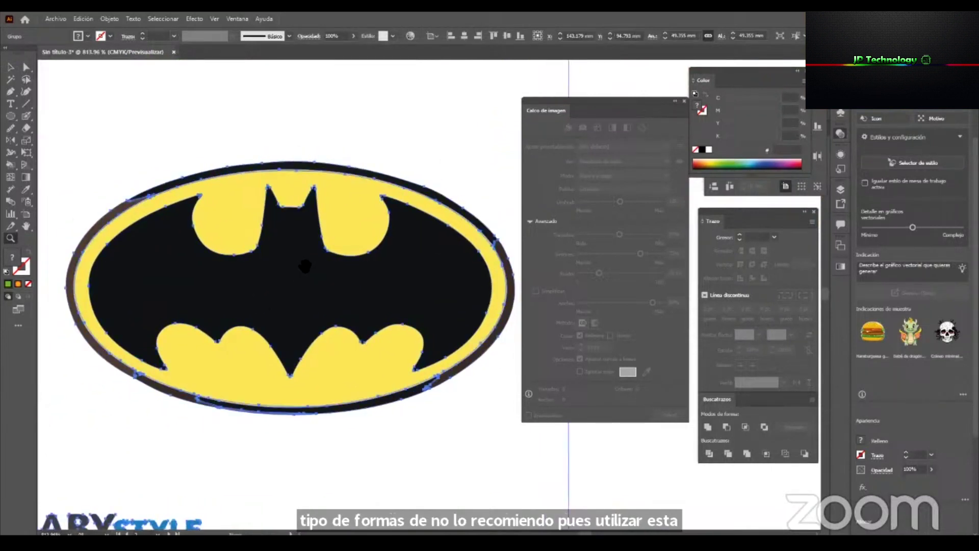
drag(326, 268, 148, 329)
key(v)
key(Delete)
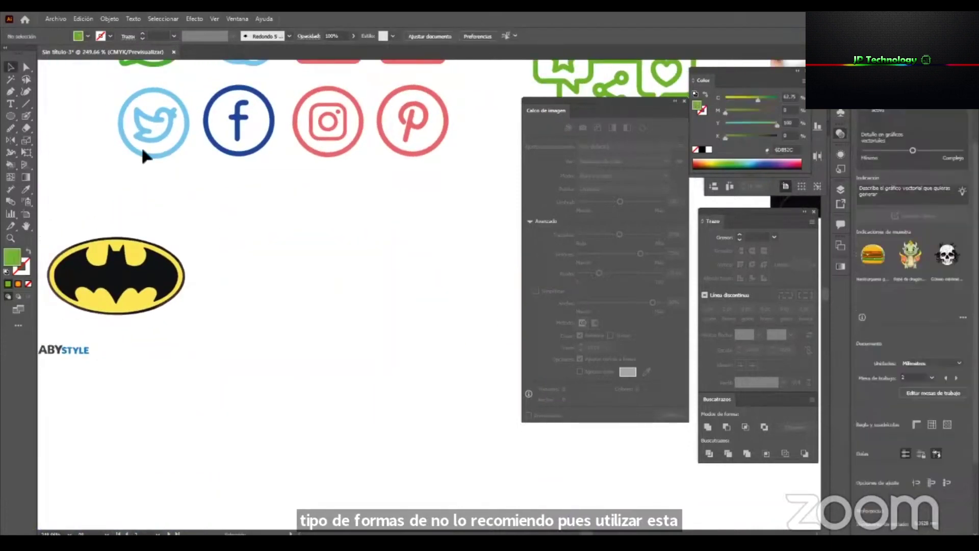
Place the Batman logo image again beside the existing one, drawn about 64 mm wide.
click(47, 18)
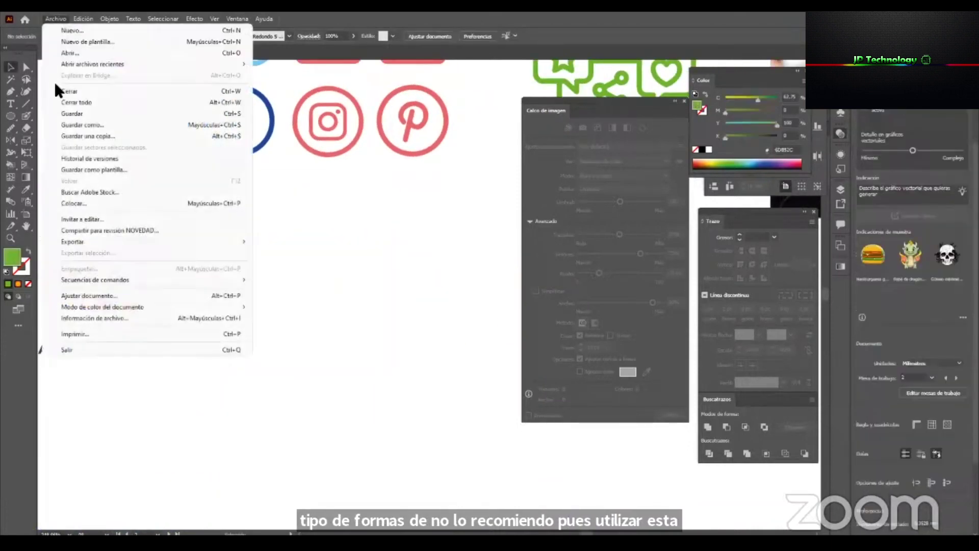
click(158, 203)
double_click(368, 143)
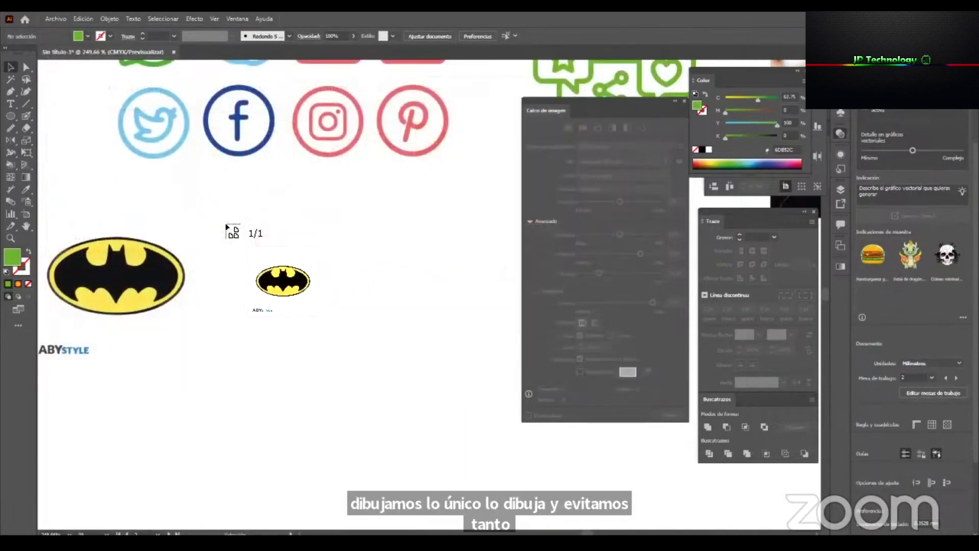
drag(513, 416, 512, 424)
key(z)
drag(377, 367, 502, 358)
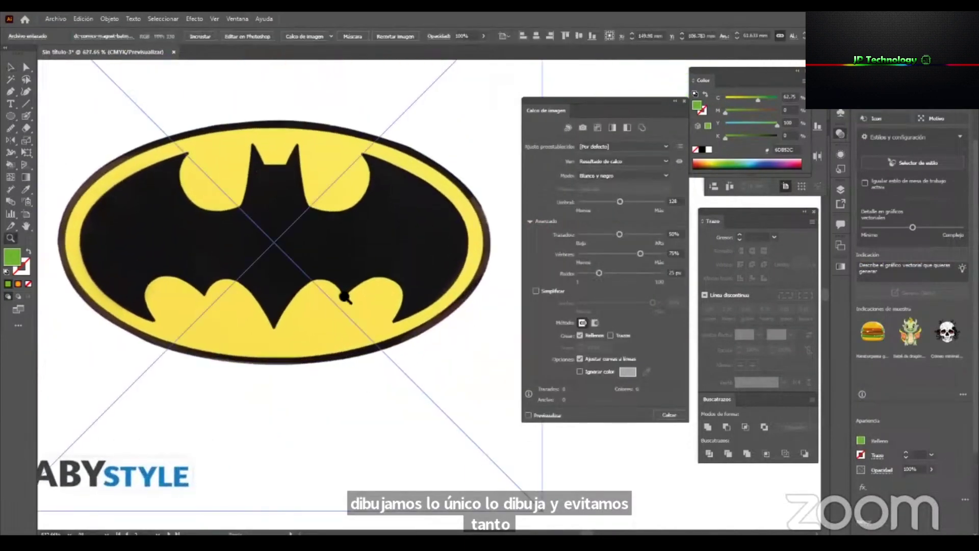
Lower the newly placed Batman image's opacity to 49% as a faded tracing template.
click(483, 36)
drag(482, 49, 462, 48)
drag(215, 193, 270, 198)
key(space)
drag(304, 199, 357, 201)
Start a Pen tool path at the middle of the bat's head and trace the left ear and upper side of the head.
key(p)
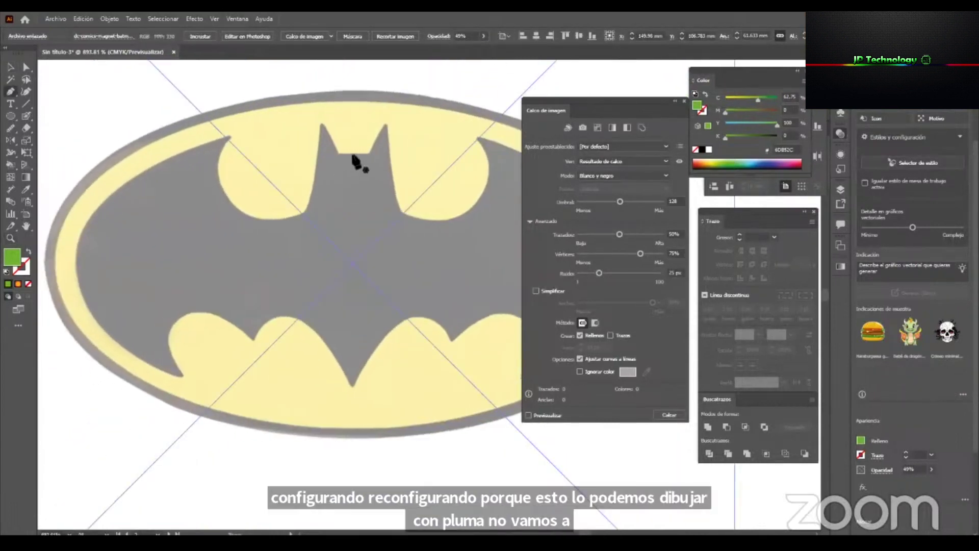
key(z)
click(350, 153)
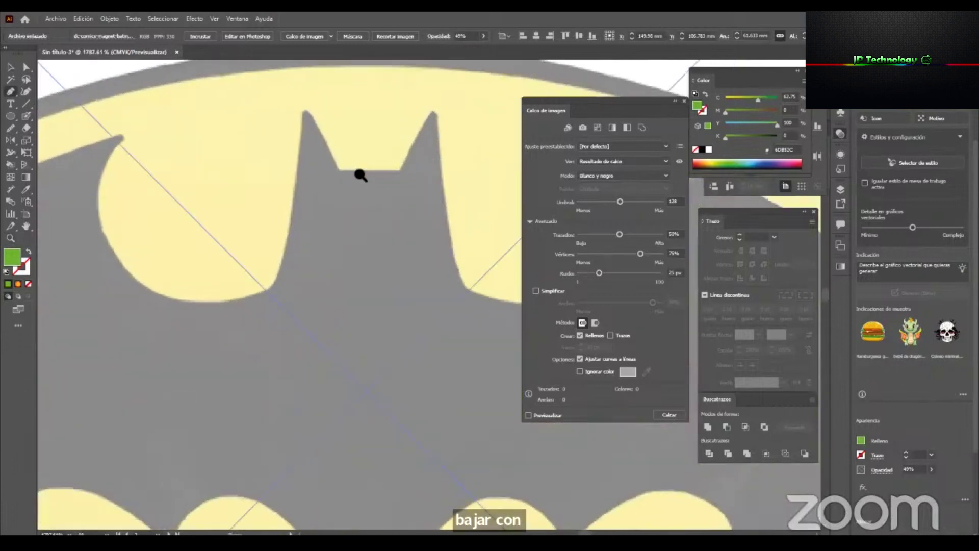
click(335, 168)
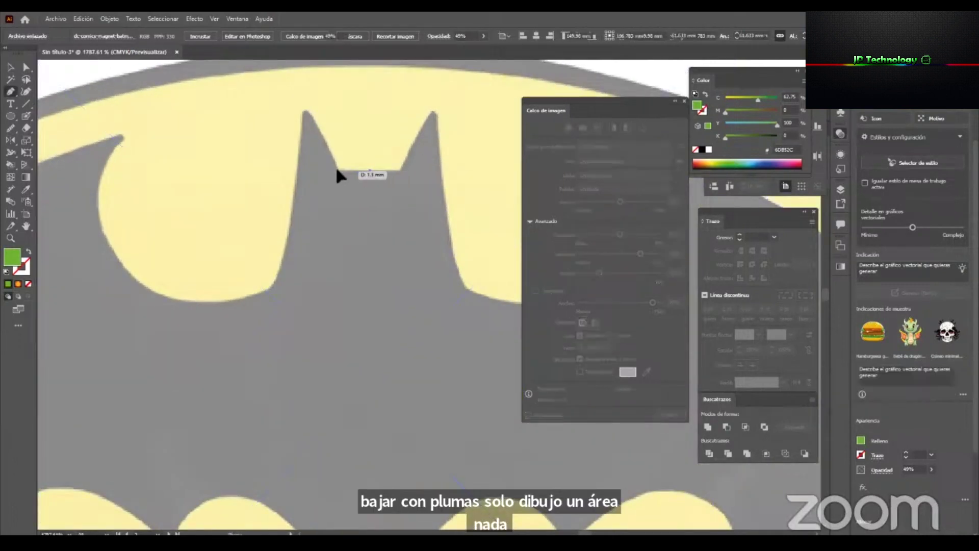
click(306, 112)
scroll(327, 123, left, 2)
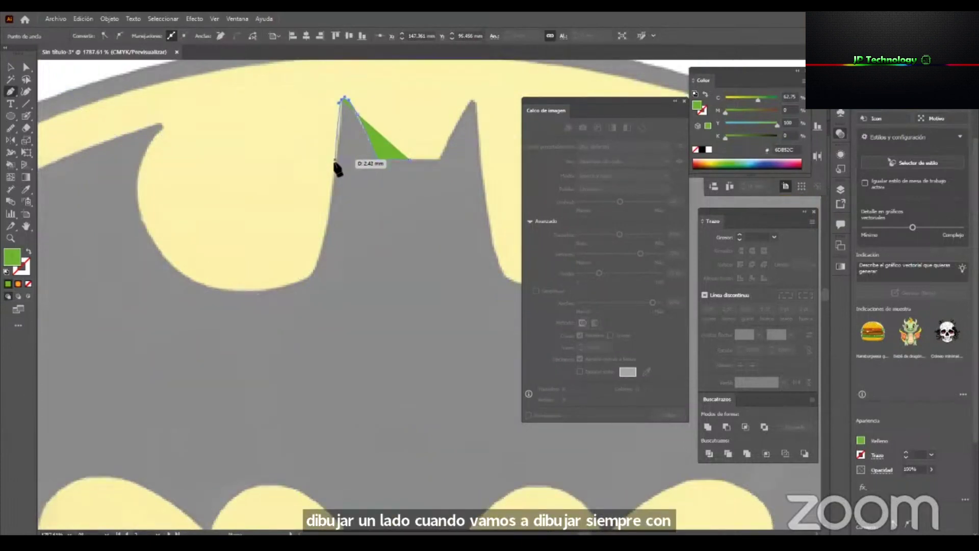
drag(334, 196, 328, 204)
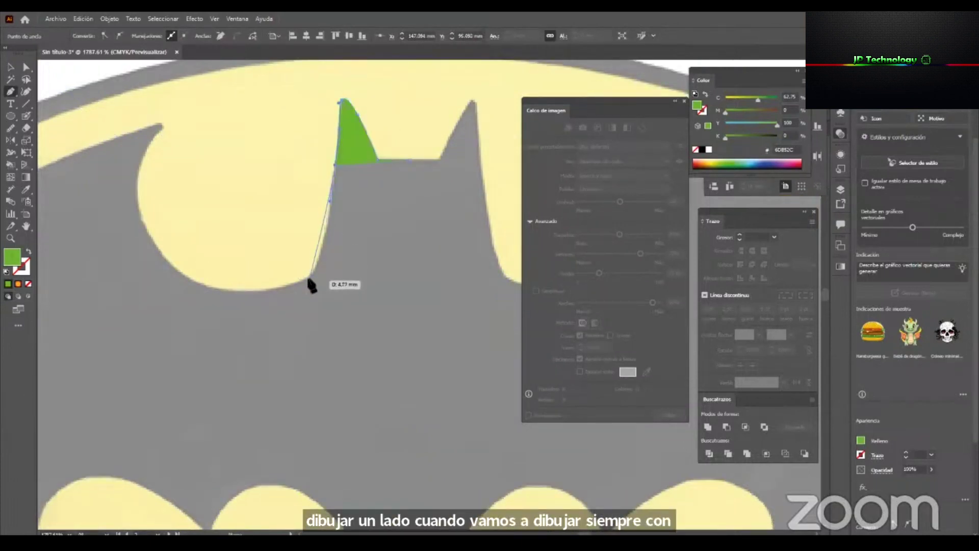
Continue the path around the upper-left scallop from the base of the head to the wing's upper tip.
drag(268, 289, 414, 294)
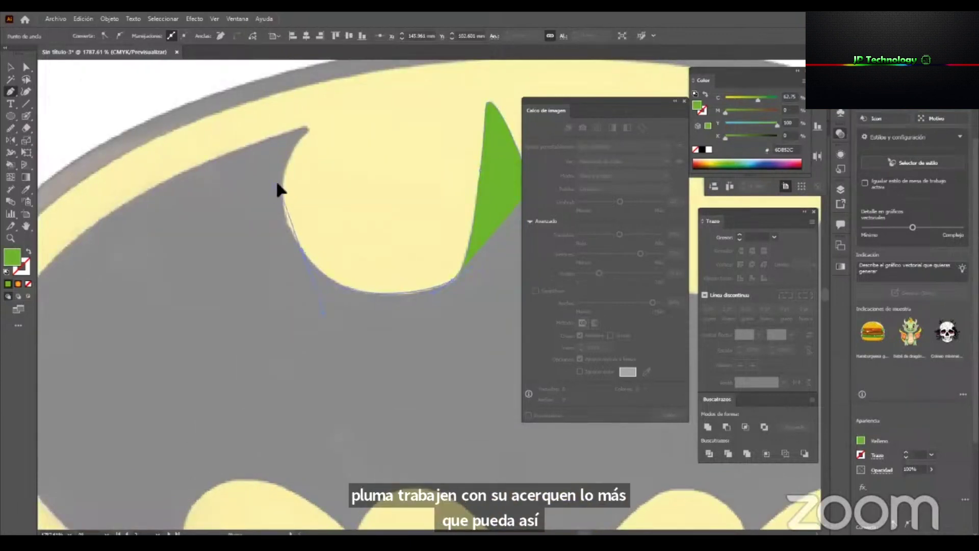
drag(271, 184, 274, 192)
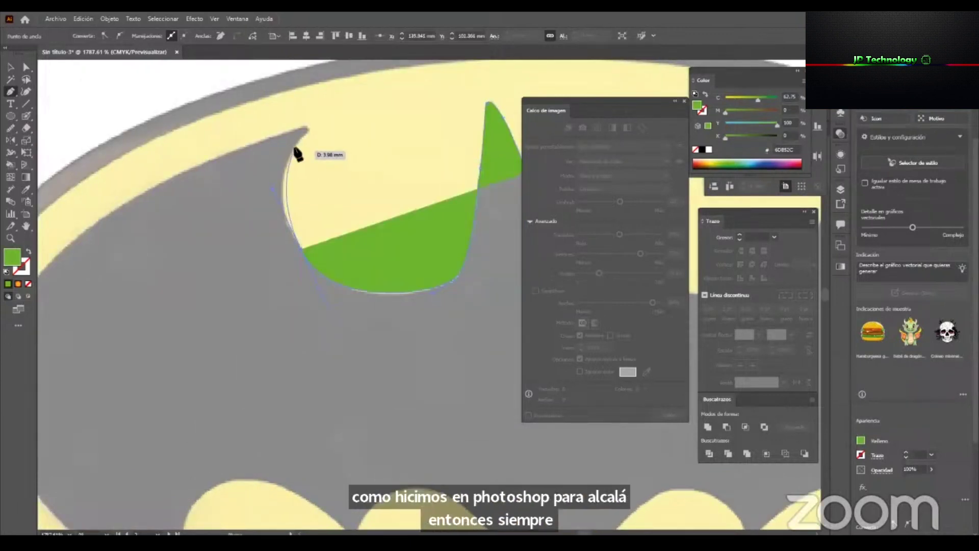
drag(306, 127, 248, 152)
Trace the left wing's outer curve from the upper tip down to the lower wing tip.
drag(164, 256, 418, 151)
drag(322, 138, 312, 150)
drag(227, 232, 226, 231)
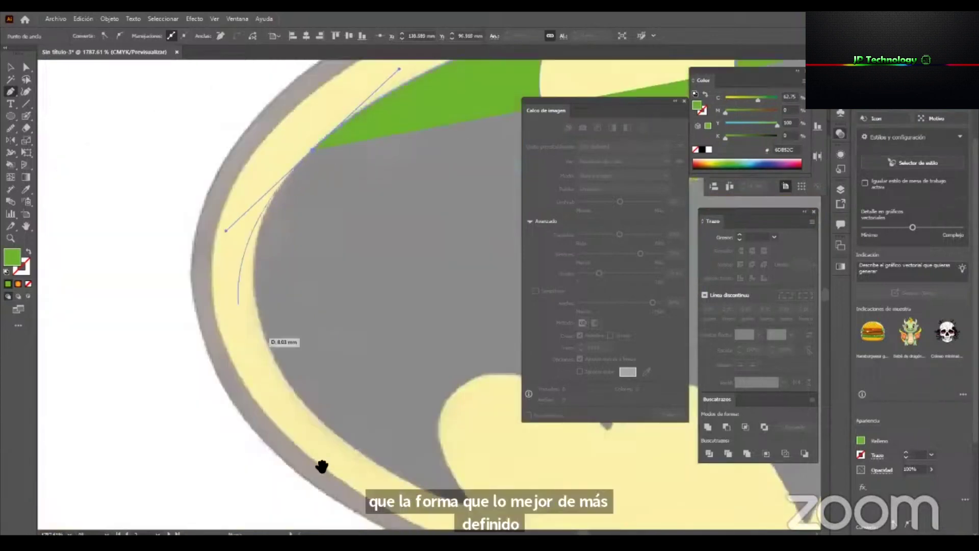
drag(364, 464, 376, 477)
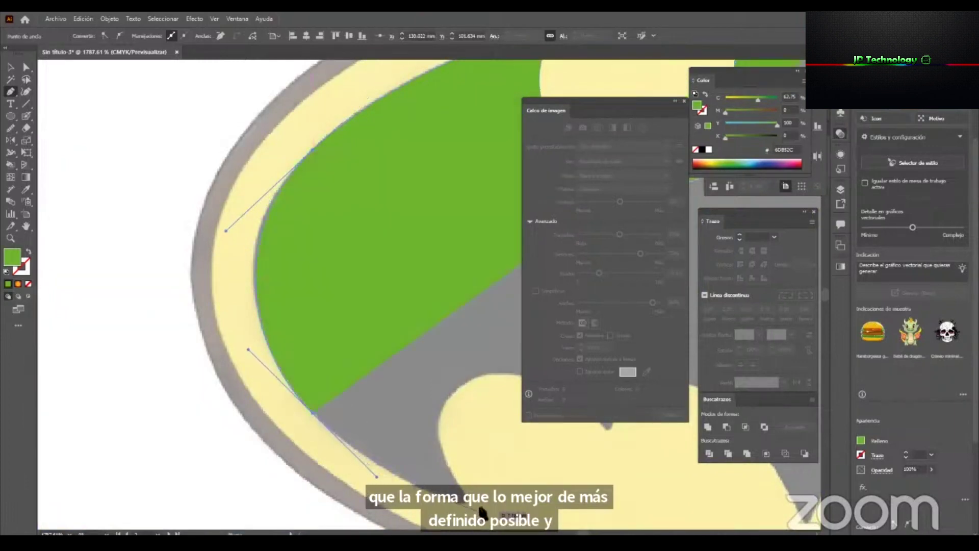
drag(464, 502, 472, 503)
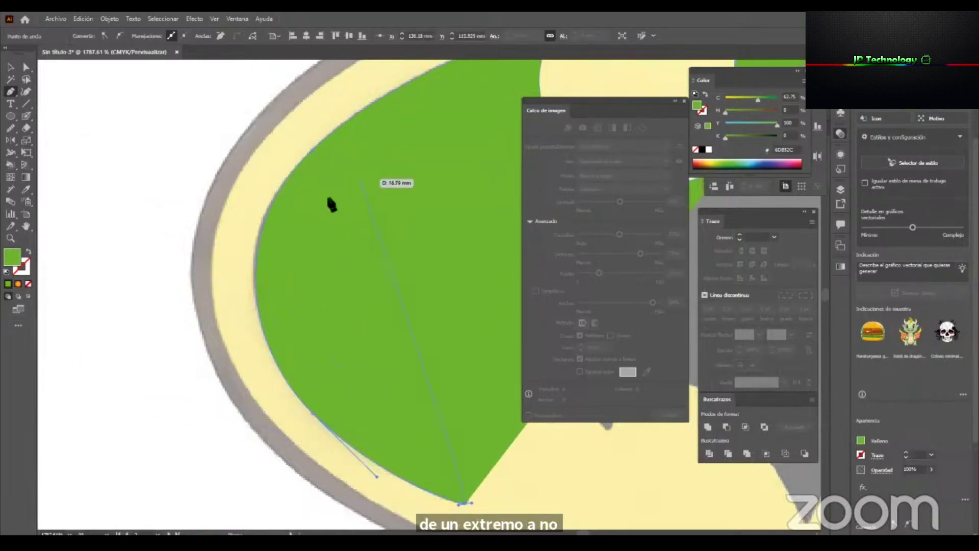
Remove the path's fill and trace the two lower-left scallops to the bat's central tail point.
drag(191, 230, 129, 239)
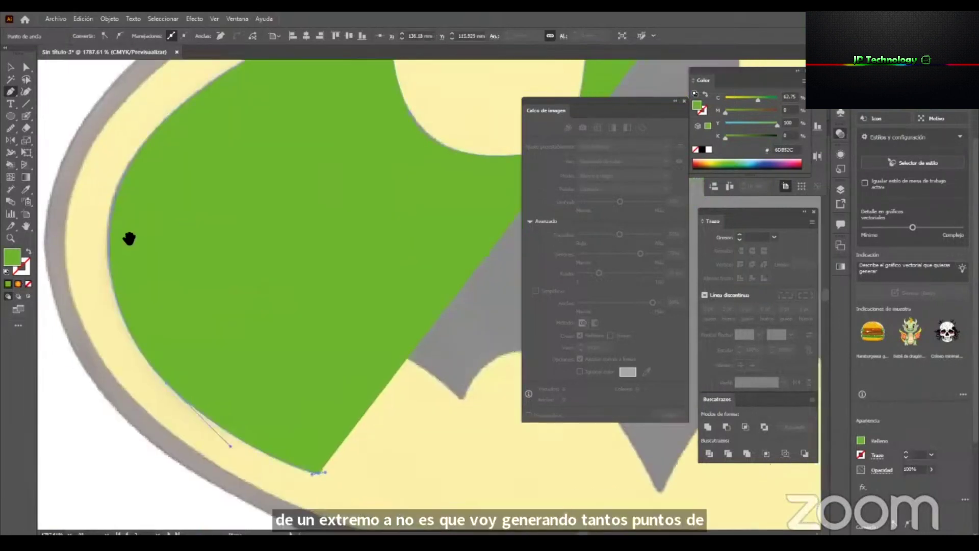
click(28, 284)
drag(293, 380, 305, 344)
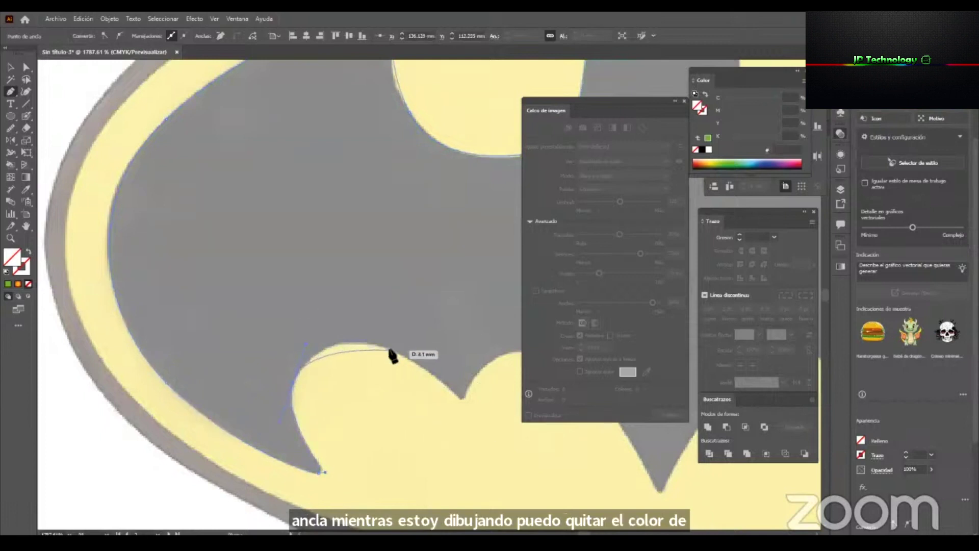
click(461, 398)
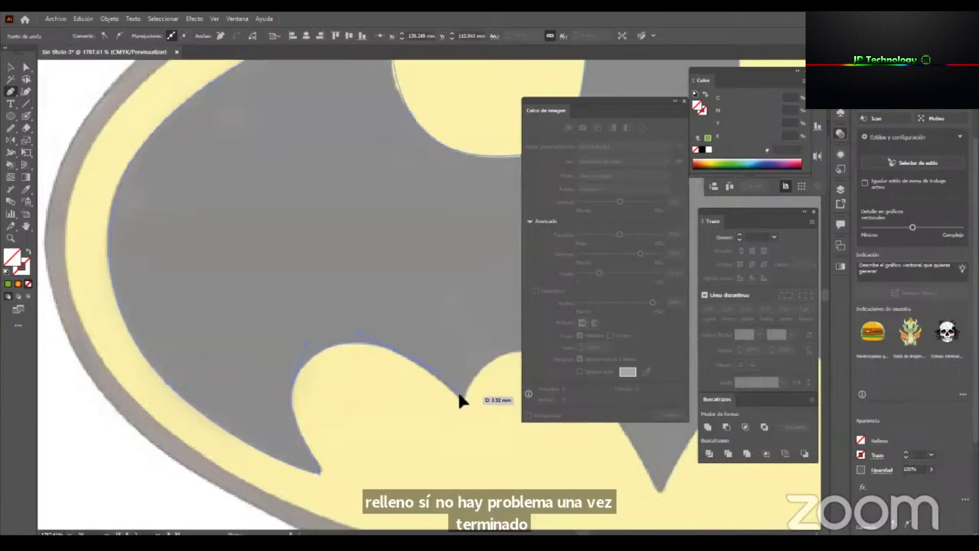
drag(475, 403, 204, 398)
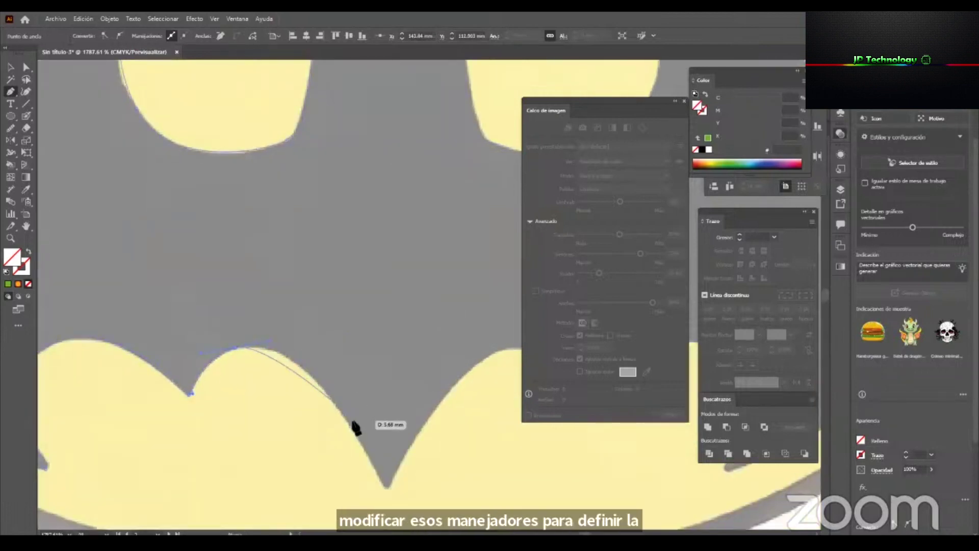
click(386, 485)
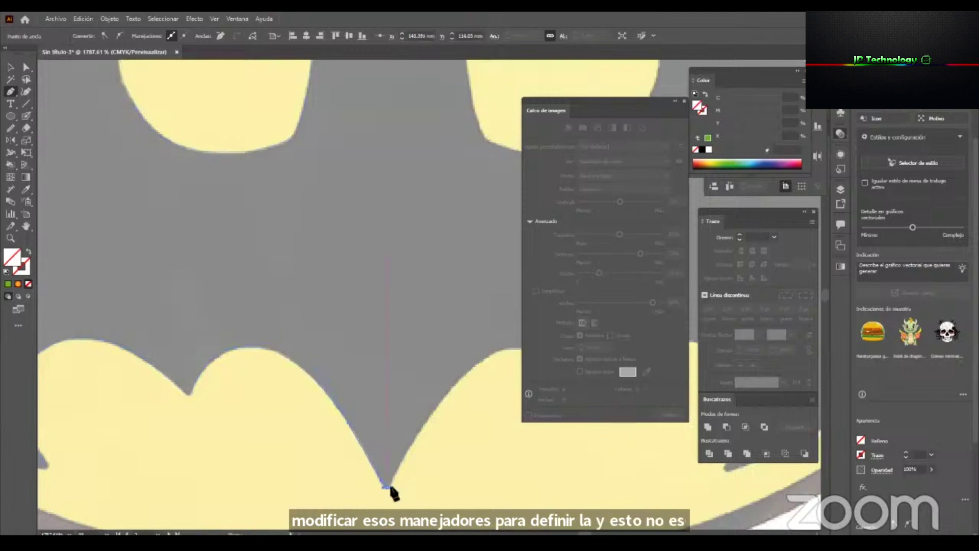
key(a)
drag(323, 461, 242, 479)
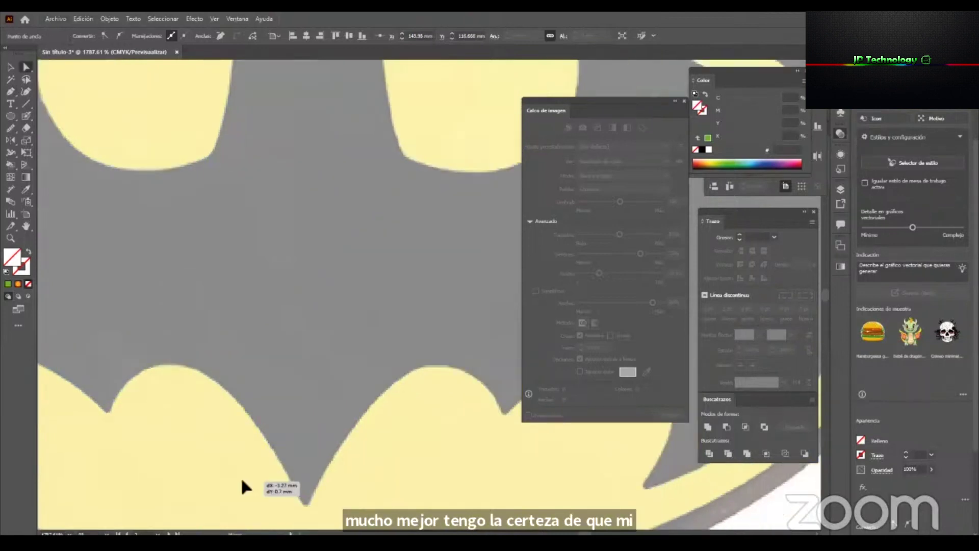
key(ctrl+z)
Show the whole logo in outline view to check the traced left half's contour.
key(z)
drag(301, 415, 269, 408)
drag(296, 387, 352, 382)
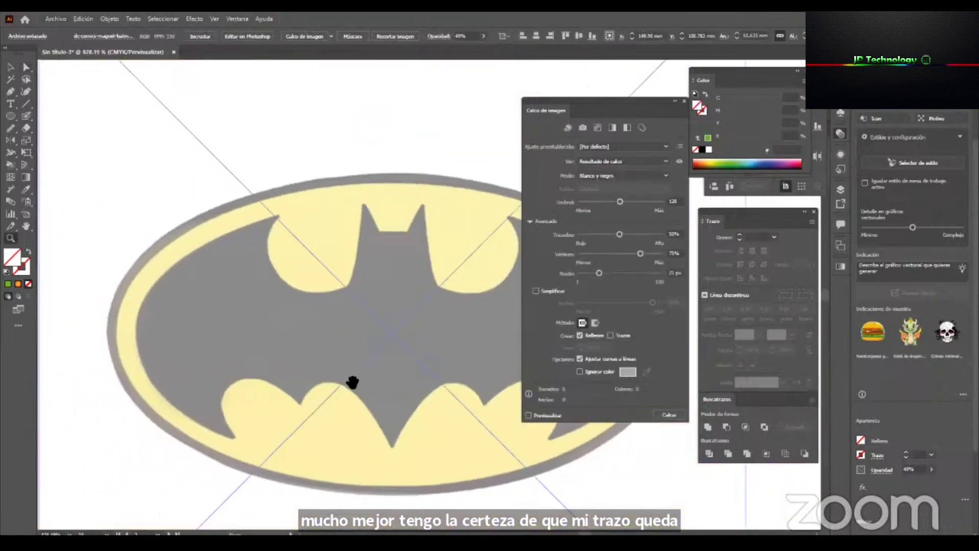
key(ctrl+y)
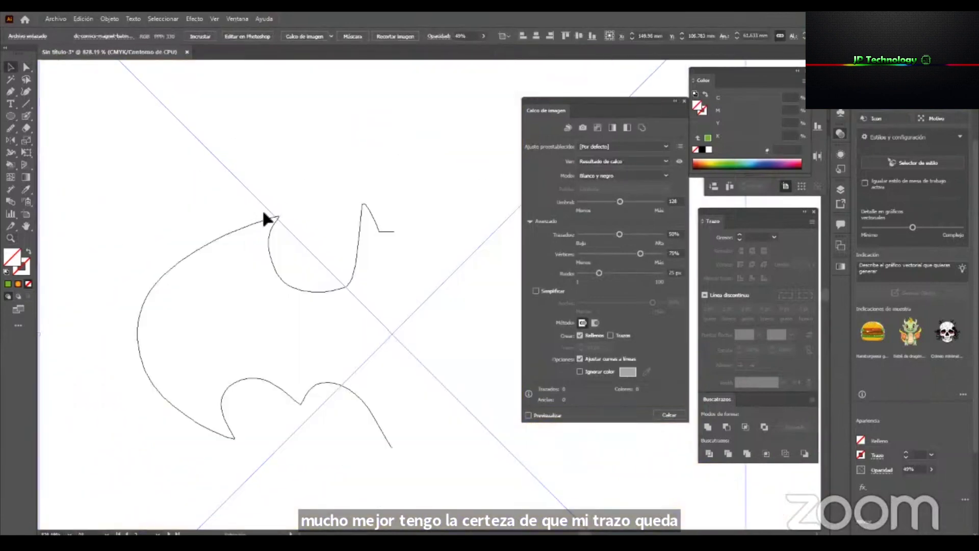
Return to the normal preview and give the traced half bat a black fill with no stroke.
click(251, 220)
key(ctrl+y)
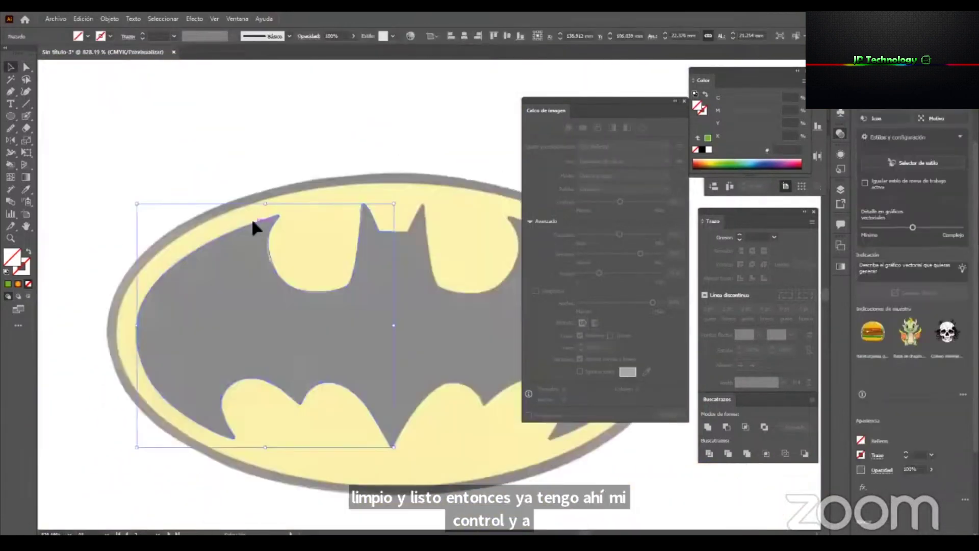
click(6, 271)
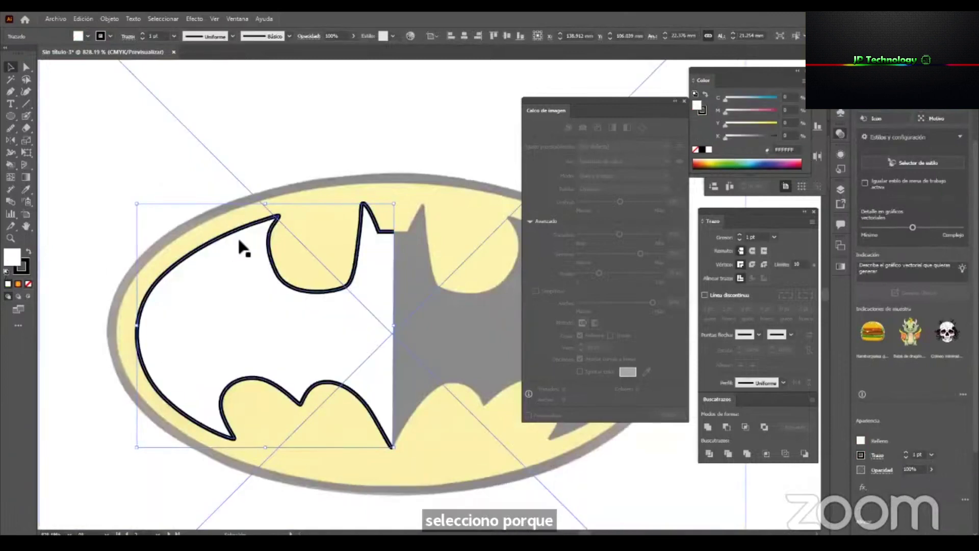
click(28, 252)
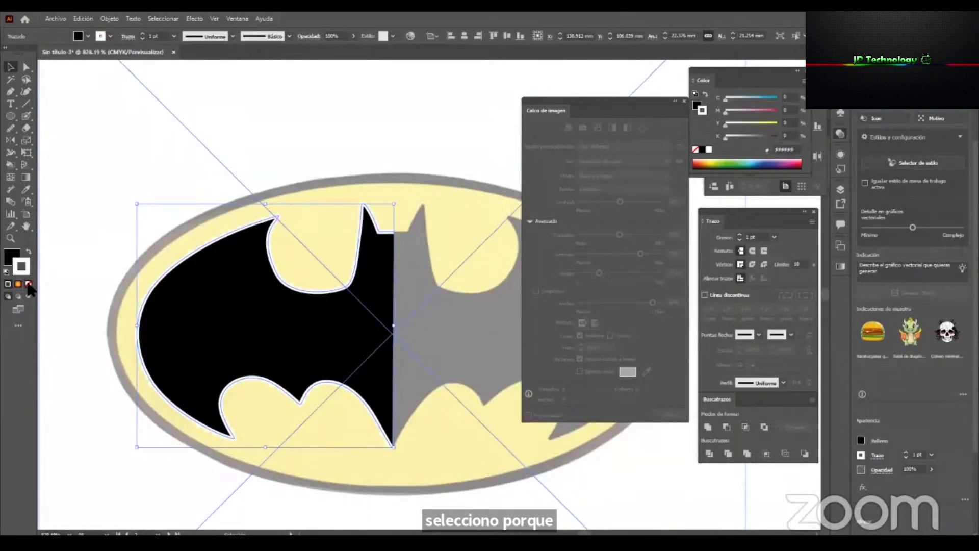
click(29, 284)
Adjust the anchor point on the upper part of the left wing's outer curve to match the logo's edge.
key(z)
drag(134, 312, 230, 312)
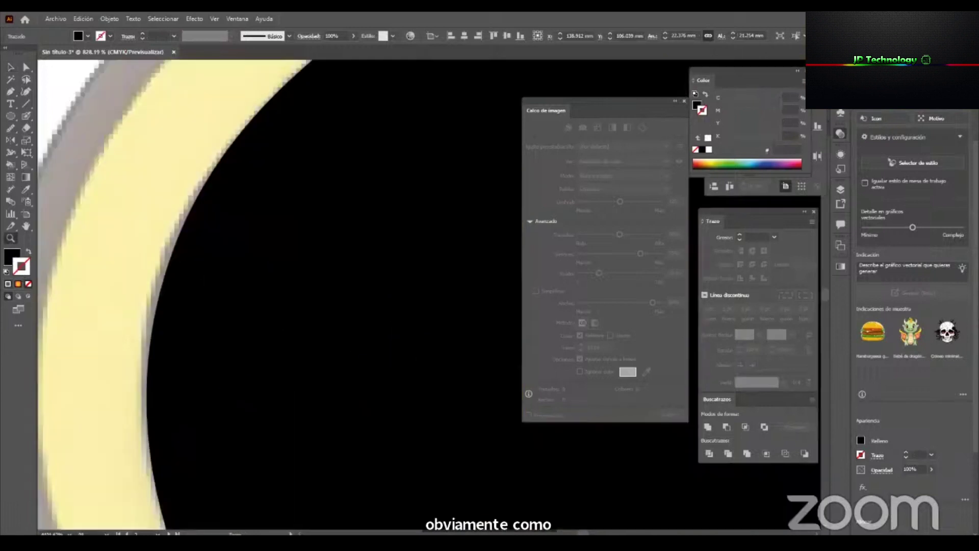
key(a)
mouse_move(71, 279)
mouse_down()
mouse_move(69, 260)
mouse_move(73, 282)
mouse_up()
key(z)
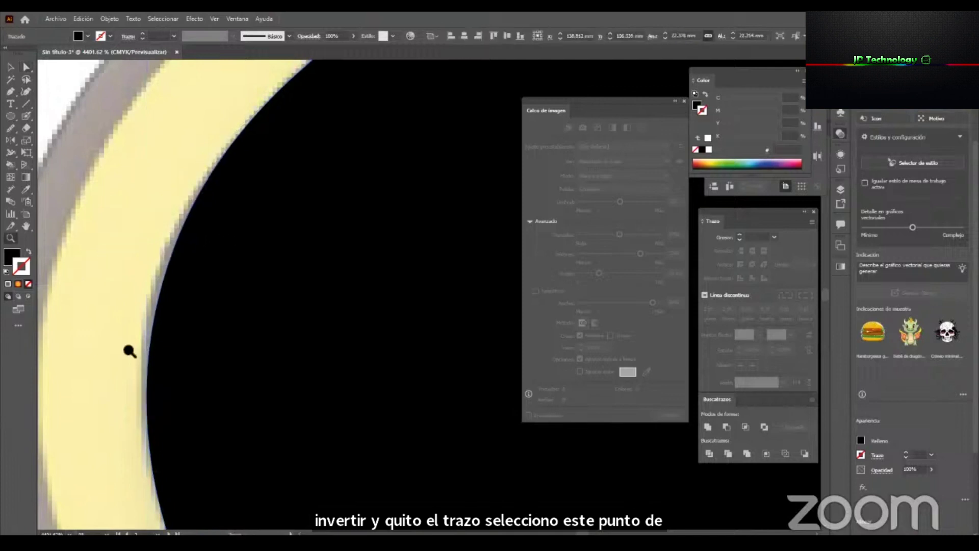
drag(205, 352, 130, 352)
key(a)
drag(245, 216, 250, 212)
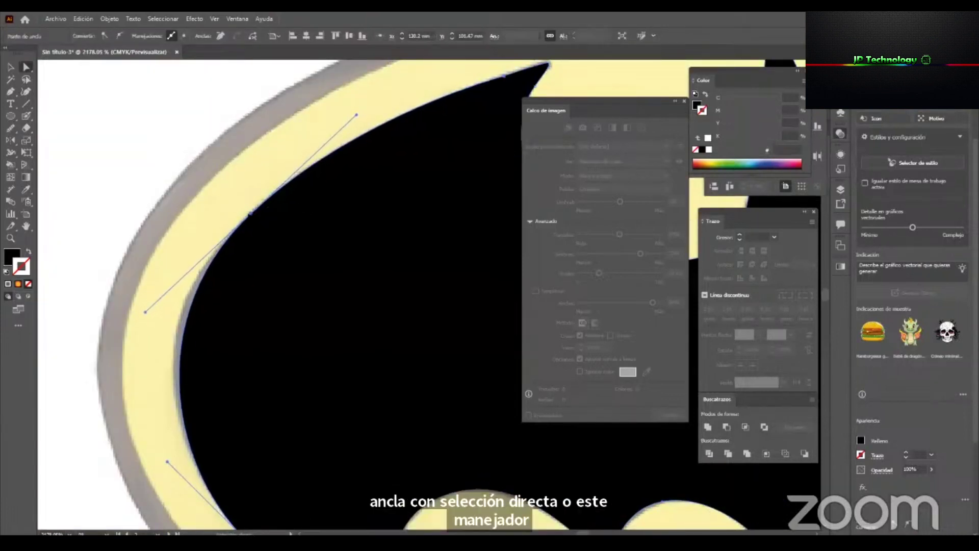
Reshape the left wing's outer curve by moving its side anchor outward, extending its handle and shifting the upper anchor toward the tip.
key(a)
drag(185, 311, 179, 313)
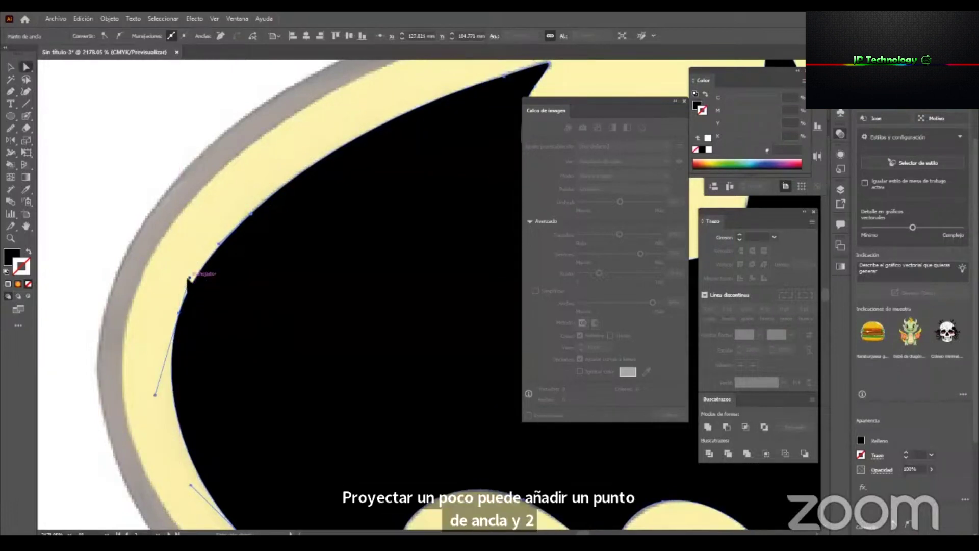
drag(155, 392, 153, 400)
drag(219, 245, 268, 194)
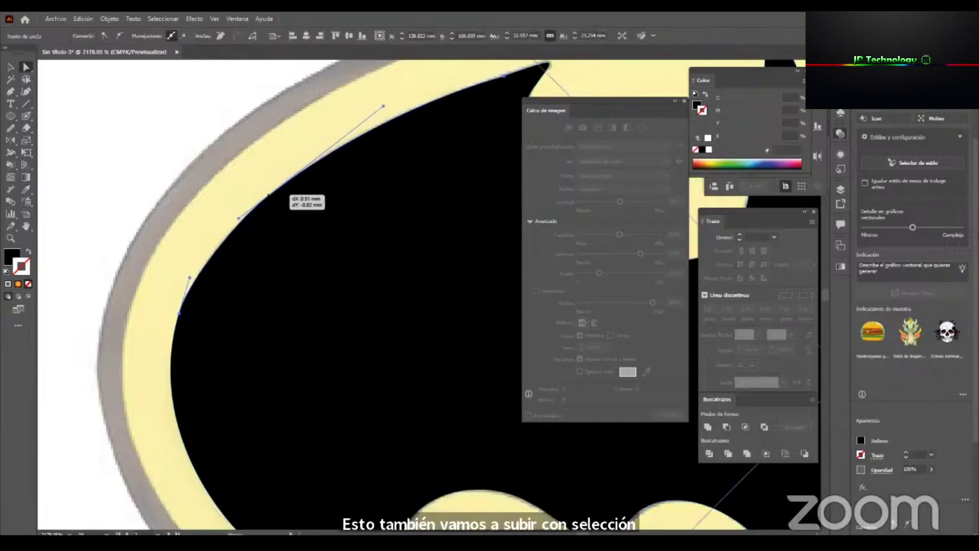
Duplicate the black half bat horizontally to its right and mirror the copy to form the other wing.
key(ctrl+space)
drag(293, 242, 111, 353)
key(v)
drag(152, 305, 358, 305)
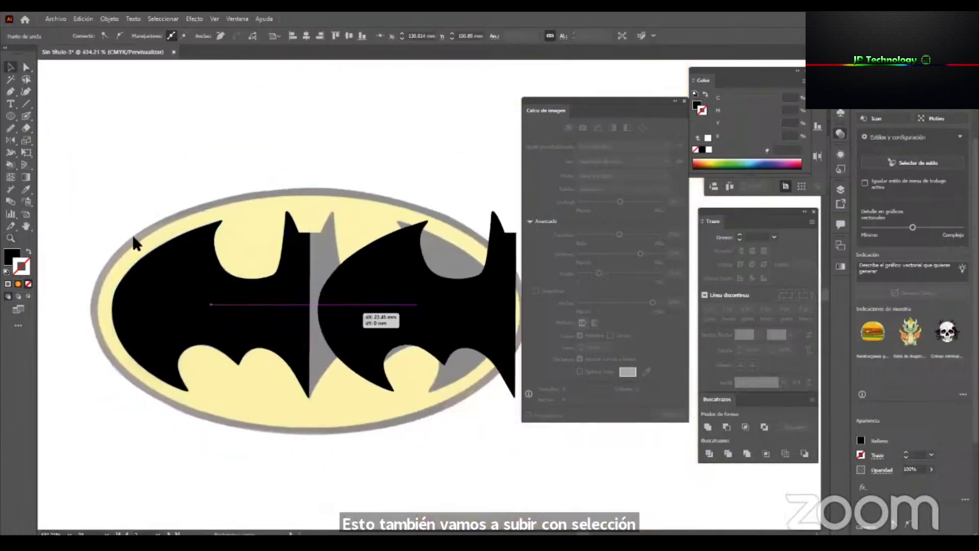
double_click(11, 142)
key(Return)
key(v)
Select the two halves' facing end anchors at the bat's tail point and join them.
key(ctrl+space)
drag(349, 242, 338, 140)
key(space)
key(ctrl+space)
drag(292, 498, 388, 406)
key(a)
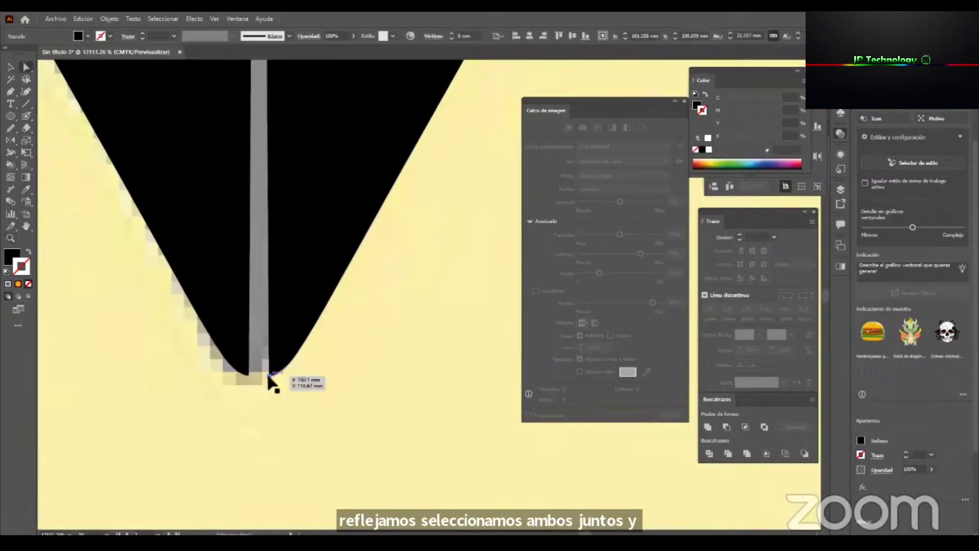
click(248, 377)
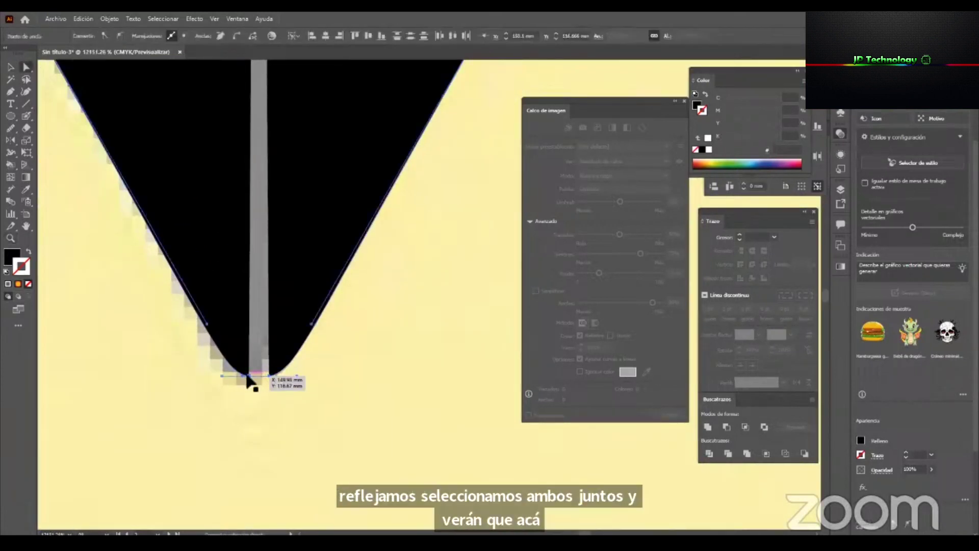
key(ctrl+j)
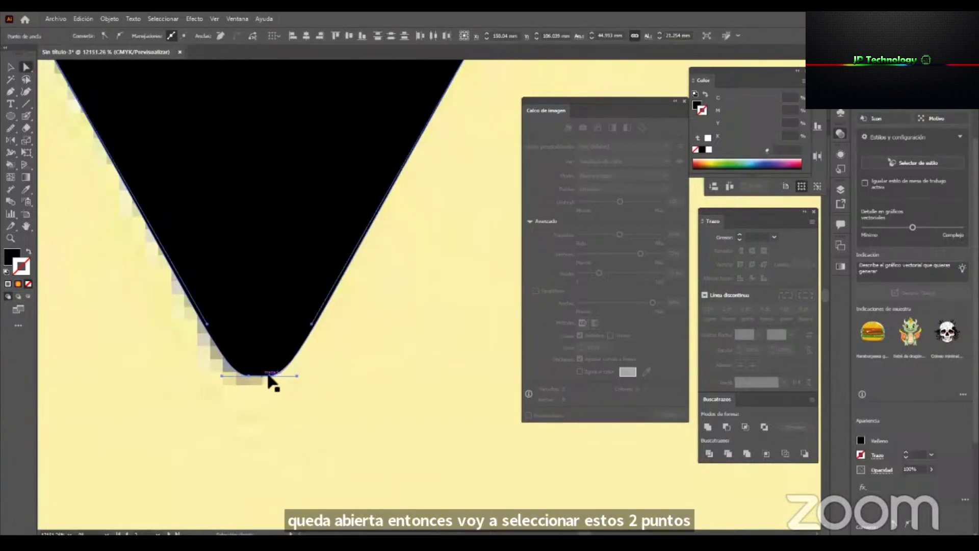
Draw an ellipse about 48 by 26 mm over the logo's yellow oval, without a stroke, and fill it with yellow.
drag(284, 349, 104, 424)
drag(388, 301, 266, 367)
key(v)
click(7, 120)
drag(254, 310, 418, 404)
key(v)
drag(258, 230, 257, 203)
drag(96, 303, 72, 303)
drag(427, 305, 439, 303)
click(696, 107)
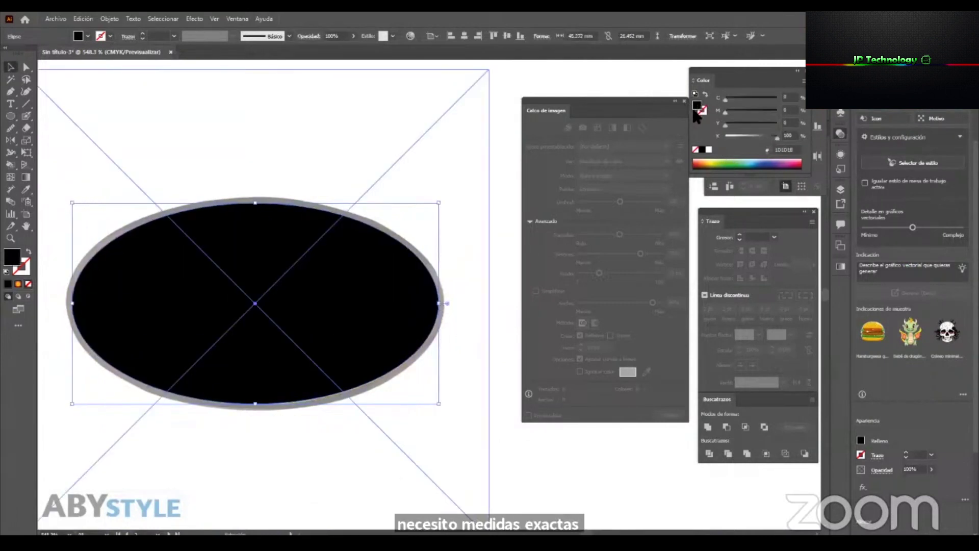
drag(712, 166, 713, 162)
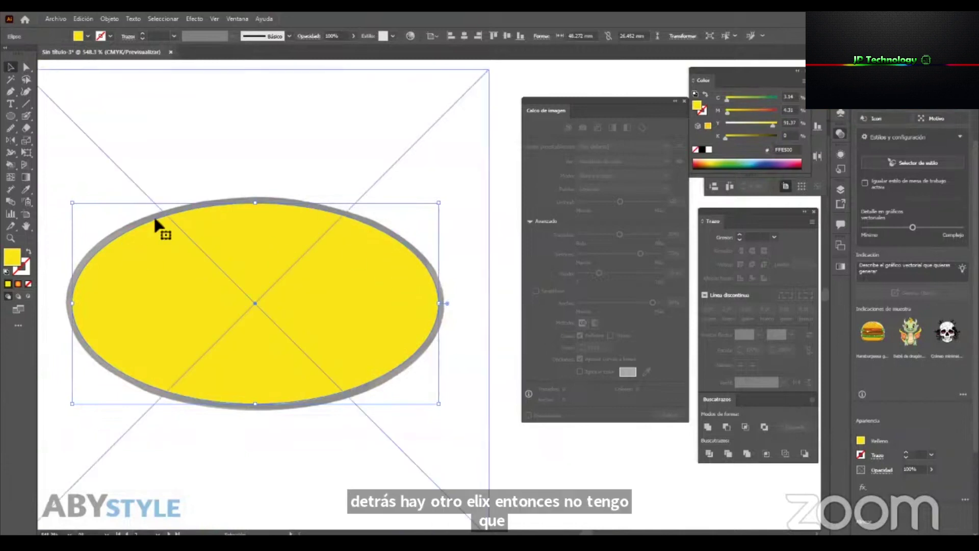
Open Offset Path for the yellow ellipse and preview an outward offset of 1 mm.
click(110, 19)
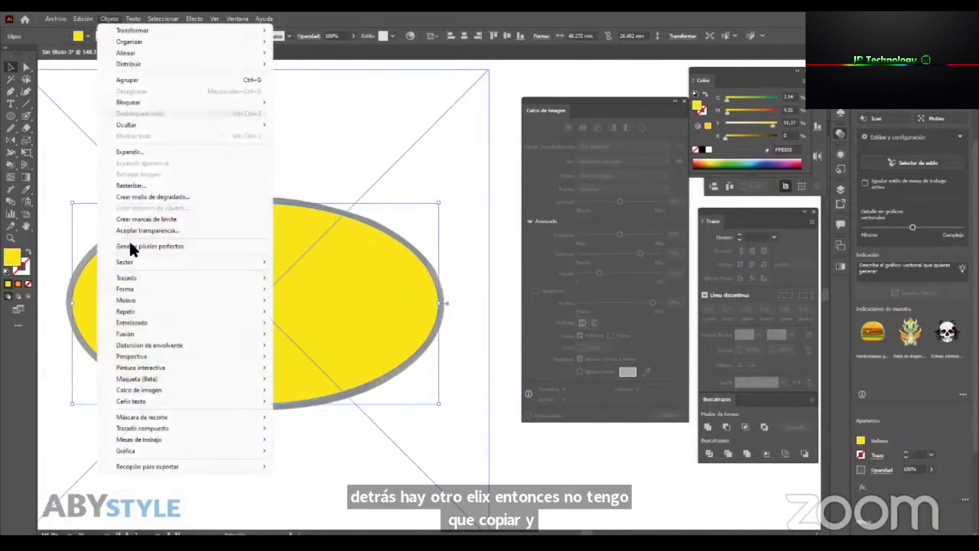
mouse_move(264, 282)
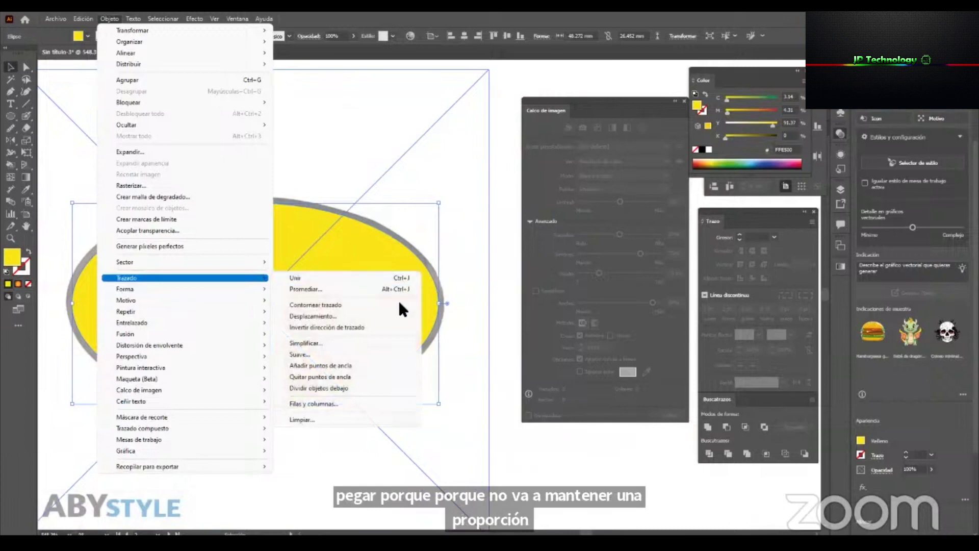
click(367, 316)
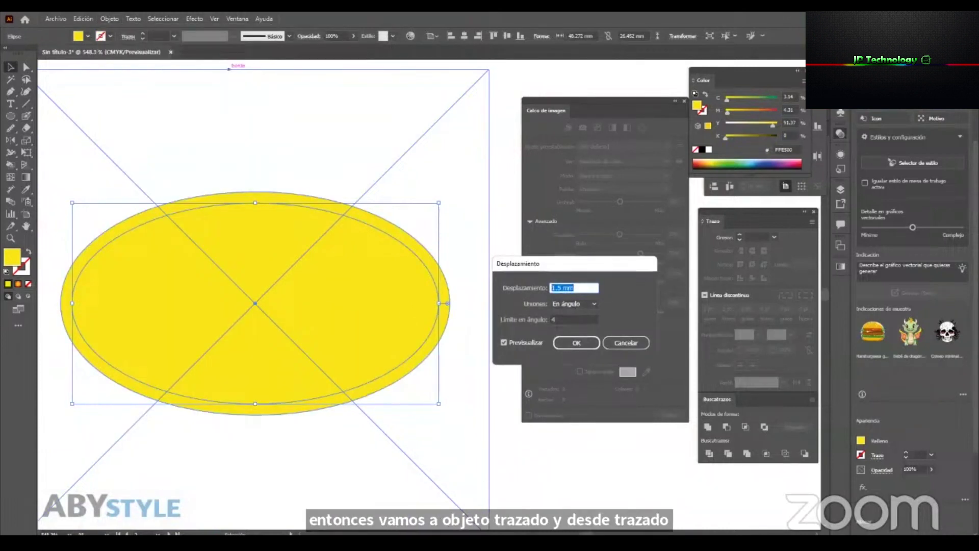
text(1)
click(578, 318)
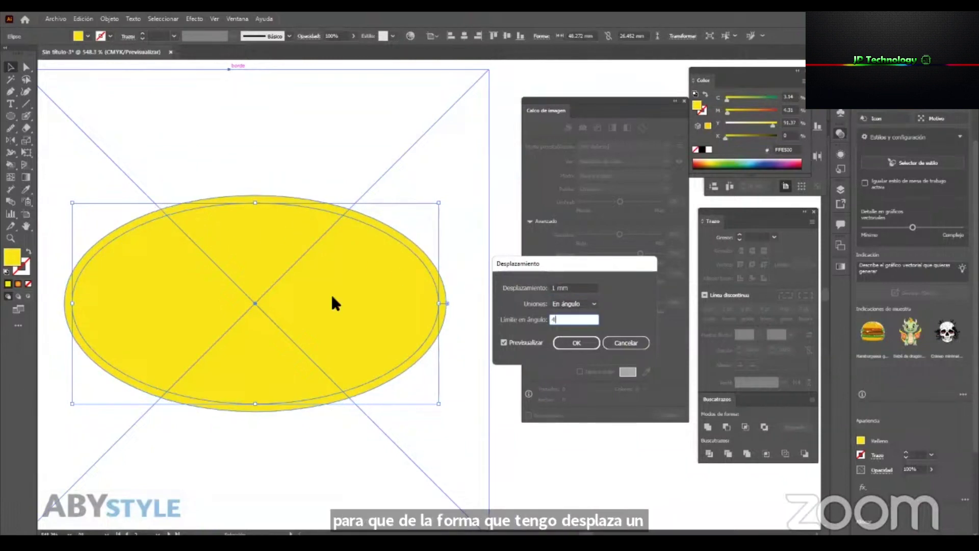
Preview an inward offset of -1 mm for the yellow ellipse.
click(583, 289)
text(-1)
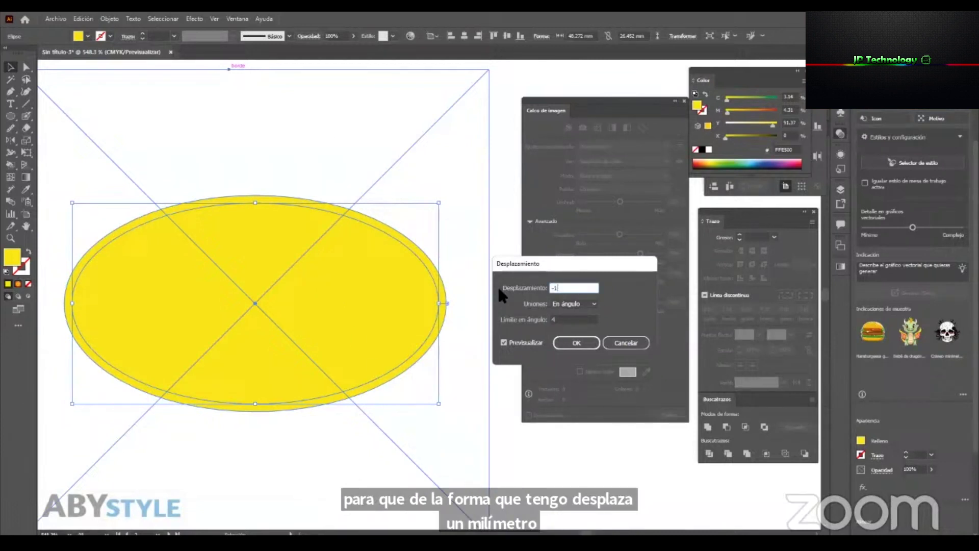
click(582, 321)
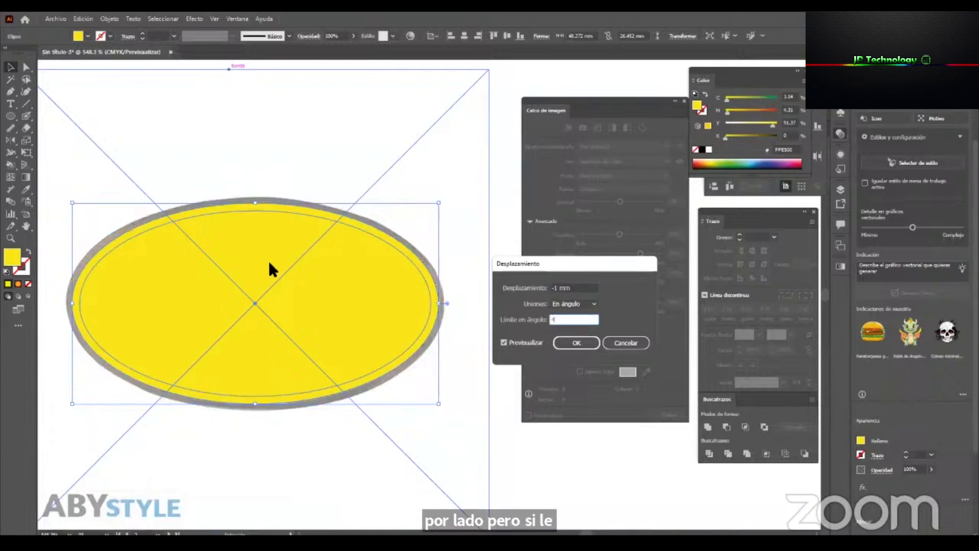
Set the ellipse's offset to 1 mm and apply it to create the larger outer ellipse.
click(576, 288)
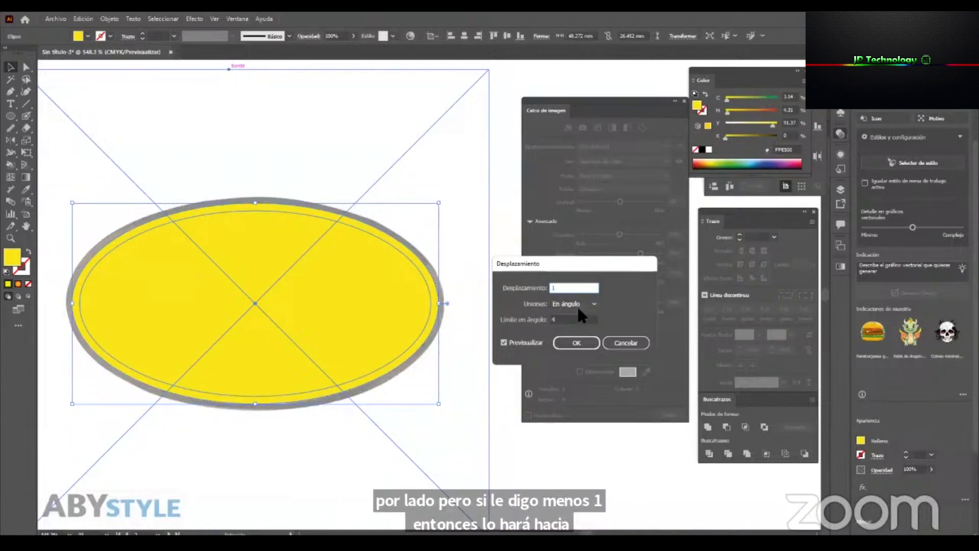
text(1)
click(566, 319)
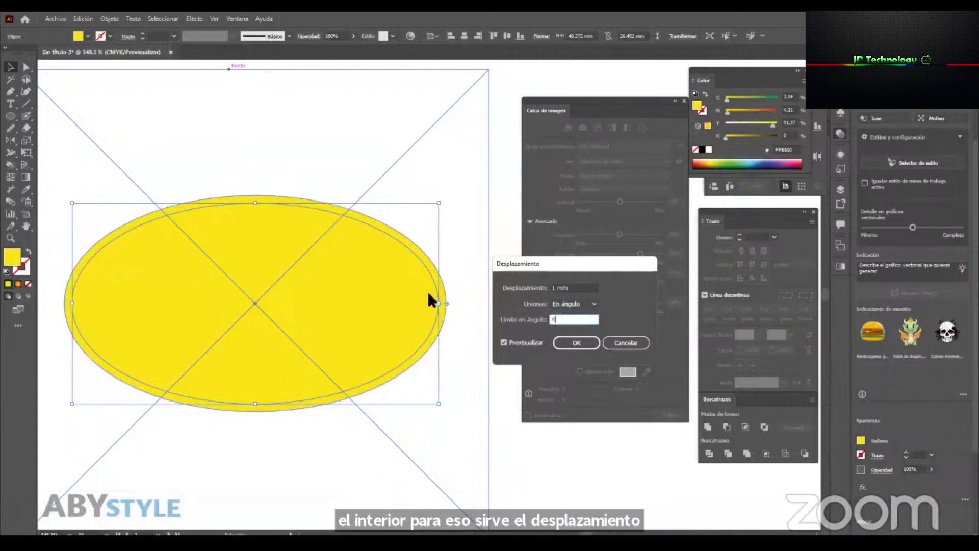
click(574, 289)
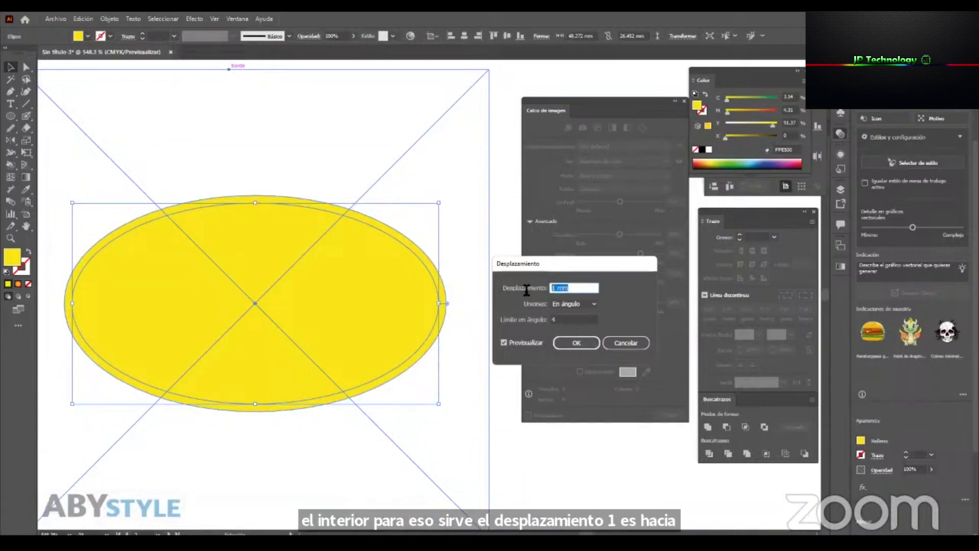
click(577, 343)
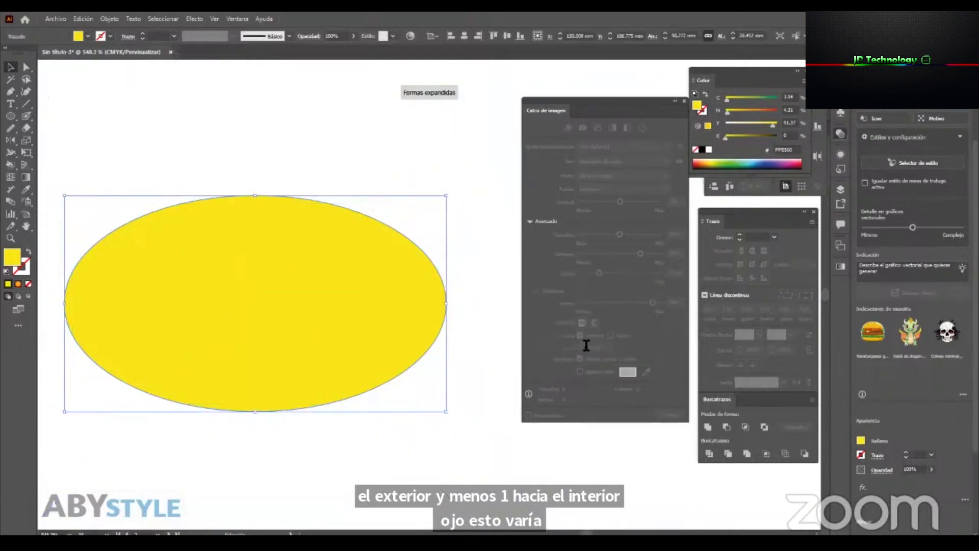
Delete the faded Batman reference image behind the drawn shapes.
key(z)
drag(365, 258, 189, 356)
key(v)
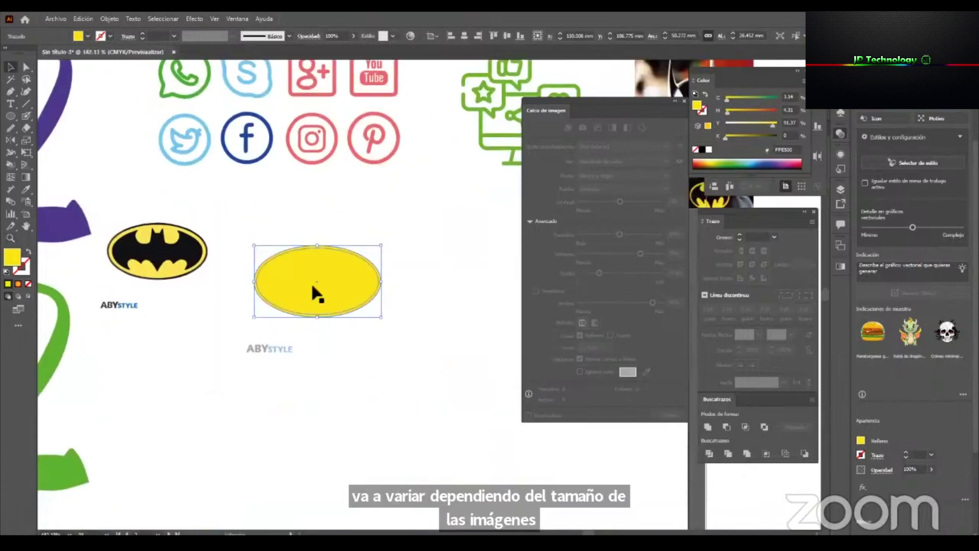
click(300, 324)
key(Delete)
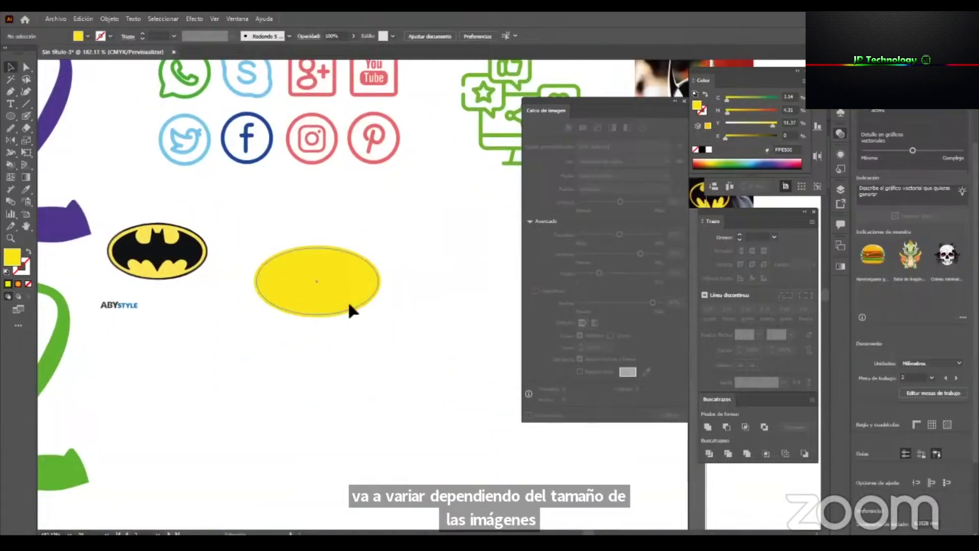
Send both yellow ellipses to the back, behind the black bat shape.
click(348, 255)
right_click(355, 249)
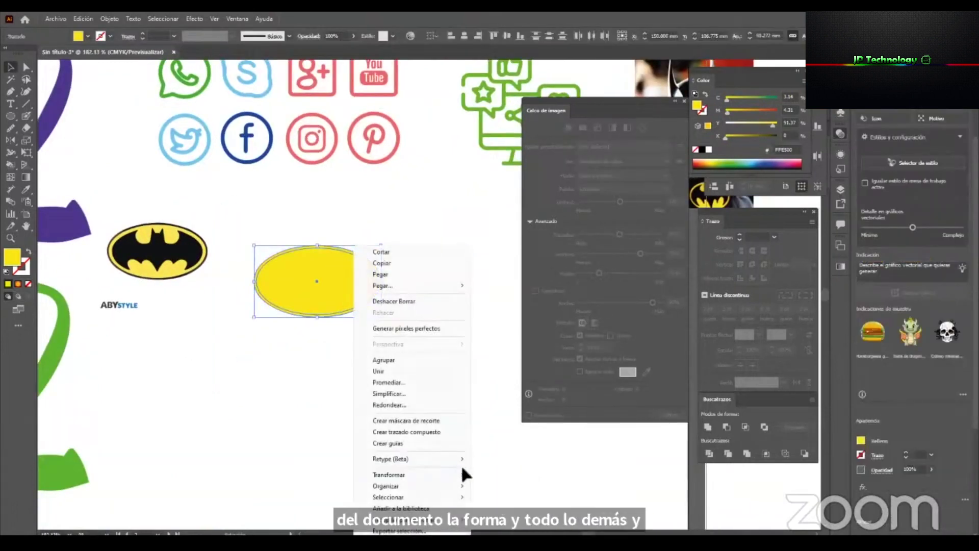
mouse_move(459, 486)
click(510, 519)
click(382, 293)
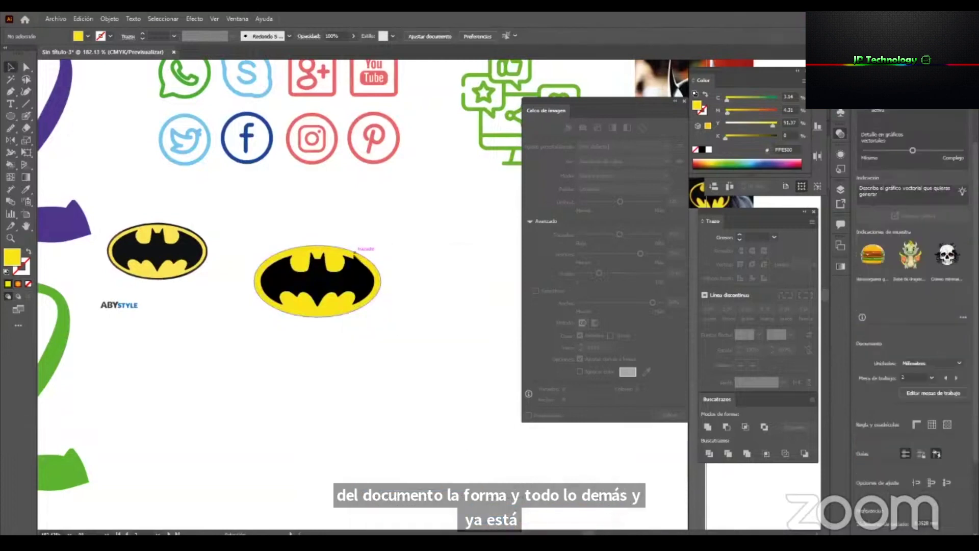
Color the outer ellipse black by sampling the bat shape with the Eyedropper.
click(354, 251)
key(i)
click(359, 266)
Group all the shapes of the redrawn Batman logo.
key(z)
drag(362, 268, 161, 269)
key(v)
key(ctrl+g)
Examine the redrawn logo's contours and anchor points beside the auto-traced version in outline view.
key(z)
drag(96, 285, 255, 309)
key(v)
key(ctrl+y)
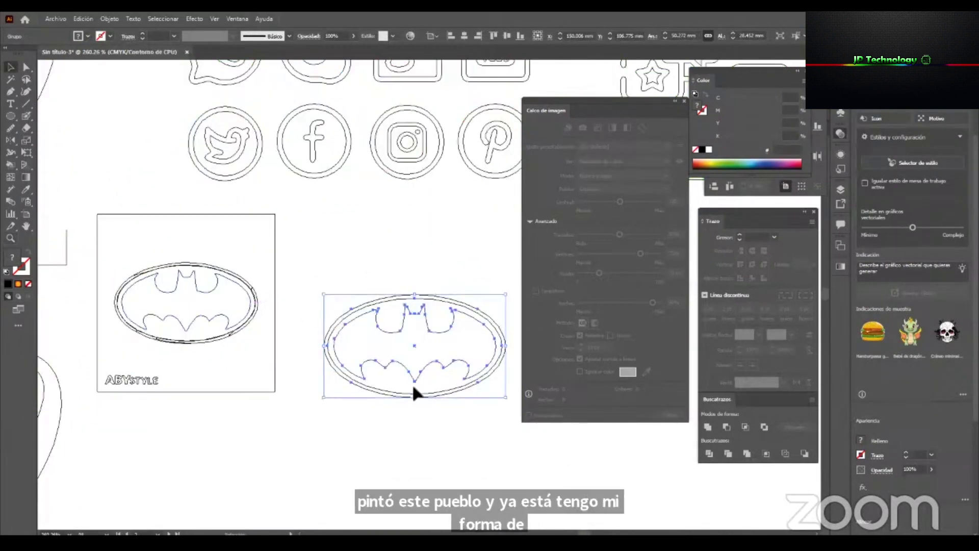
click(401, 367)
click(379, 326)
drag(405, 305, 375, 280)
Inspect the auto-traced logo's contours and anchor points up close in outline view, and return to the normal preview.
key(z)
drag(161, 296, 367, 384)
drag(327, 209, 412, 353)
key(v)
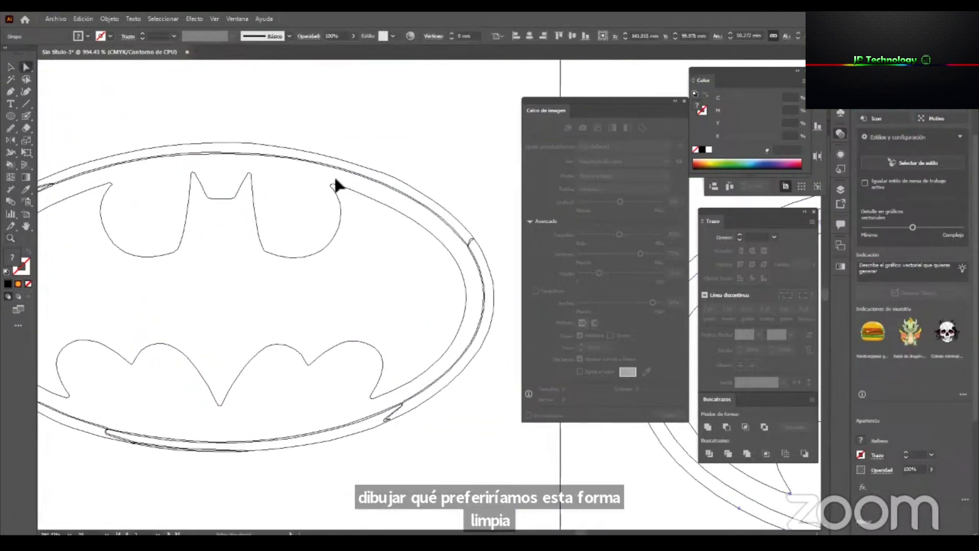
click(334, 185)
key(a)
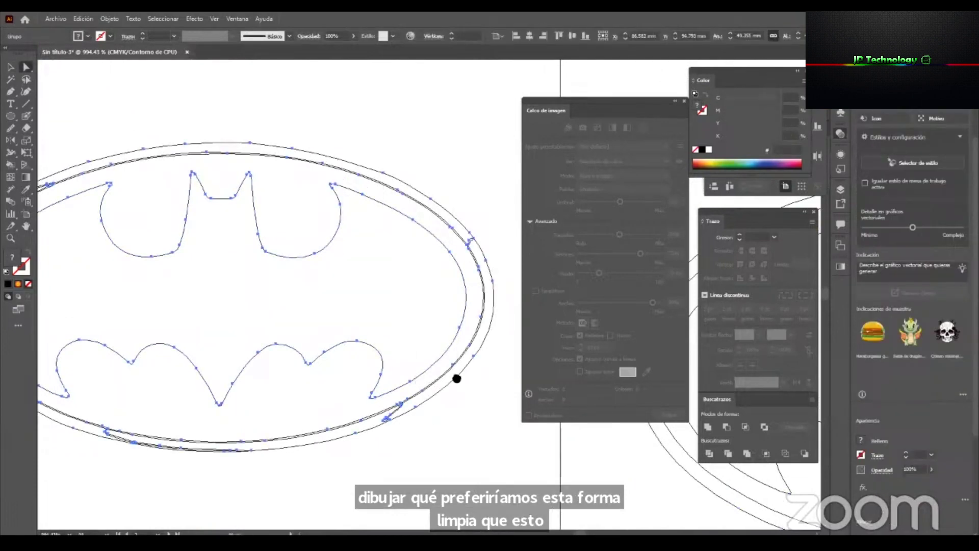
drag(457, 378, 451, 327)
key(ctrl+y)
Delete the auto-traced Batman logo and move the redrawn logo into its place.
key(z)
alt+click(437, 308)
alt+click(436, 308)
alt+click(437, 308)
alt+click(436, 308)
drag(404, 324, 168, 354)
key(v)
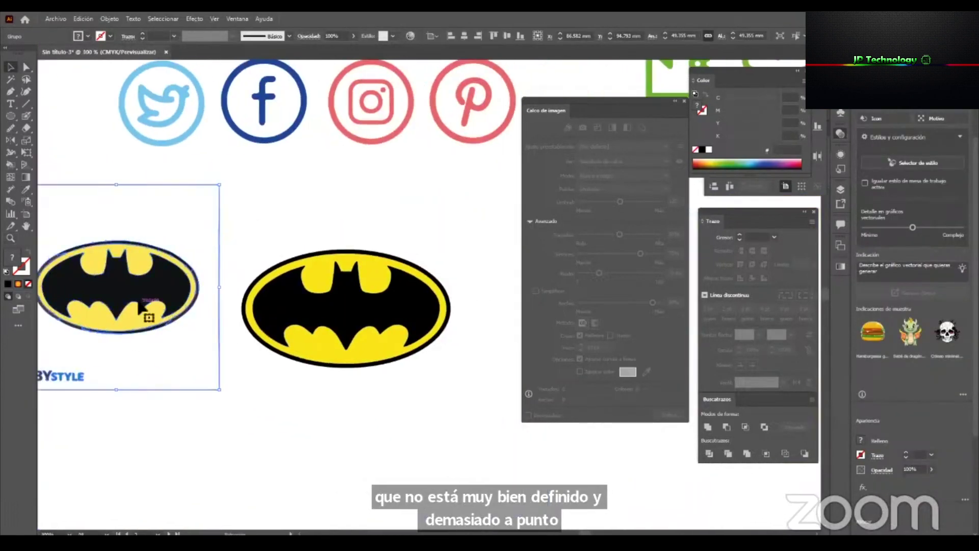
key(Delete)
drag(355, 310, 161, 259)
Move the Batman photo below the green monitor icon, next to the other copy of the photo.
key(z)
drag(369, 360, 158, 299)
key(v)
drag(308, 239, 256, 341)
key(z)
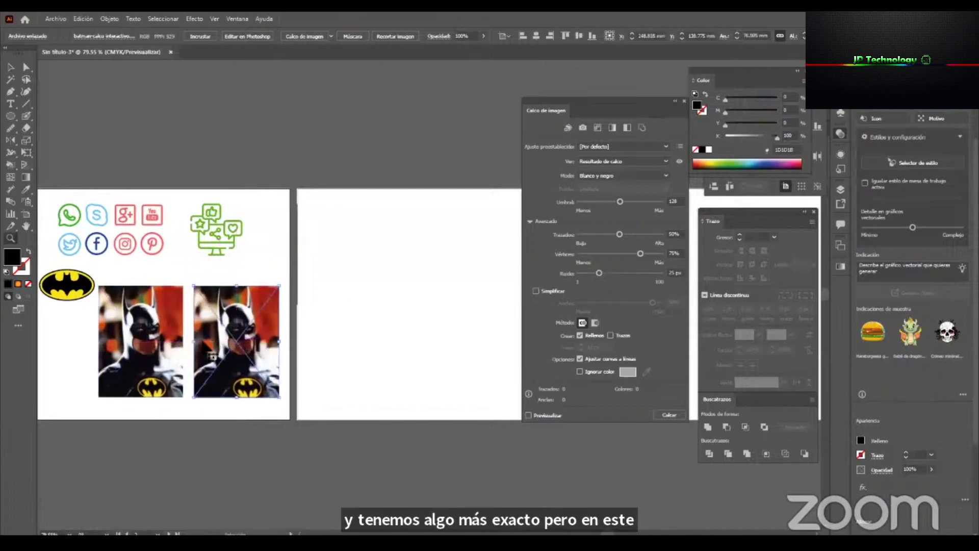
drag(99, 359, 242, 354)
key(v)
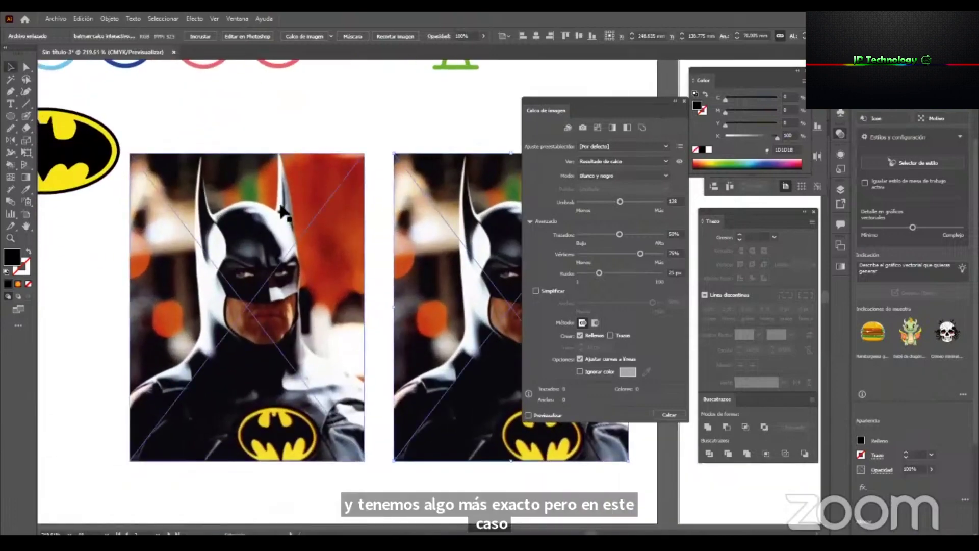
drag(259, 201, 315, 217)
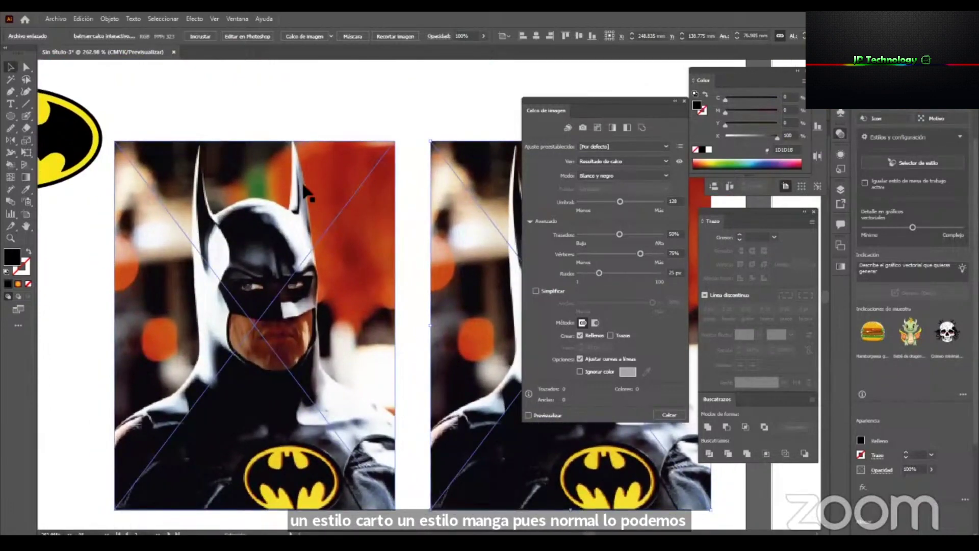
Trace the Batman photo copy nearest the Image Trace settings with the high-fidelity photo preset (Foto de alta fidelidad).
click(299, 123)
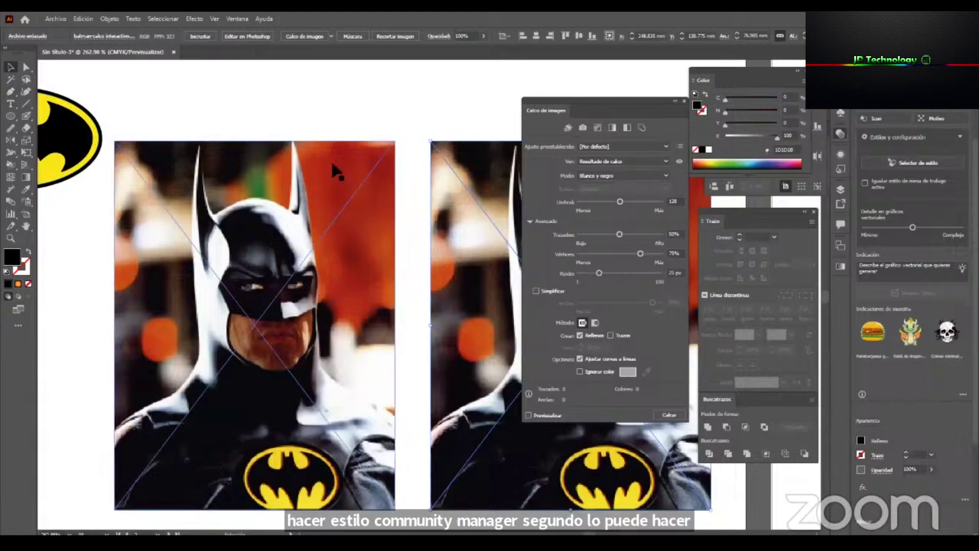
click(345, 250)
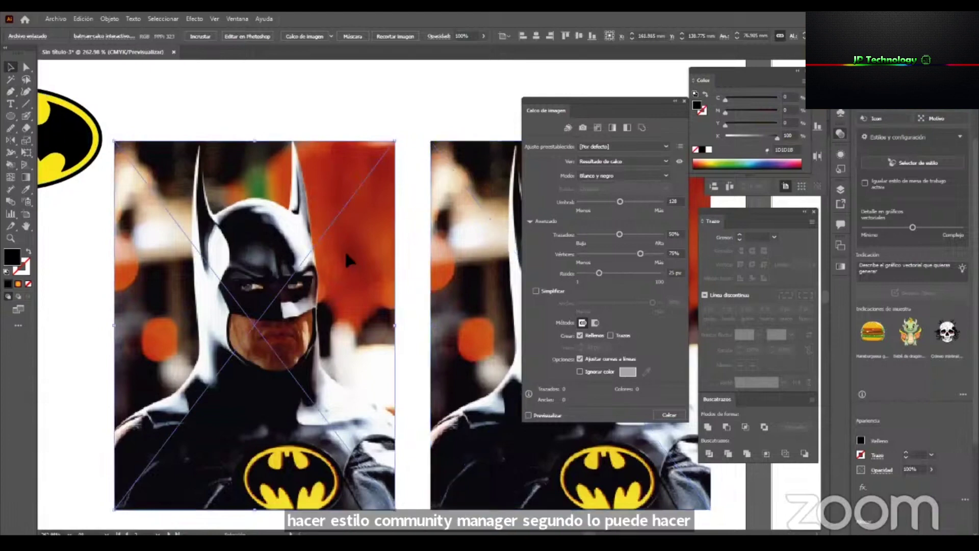
drag(384, 273, 273, 236)
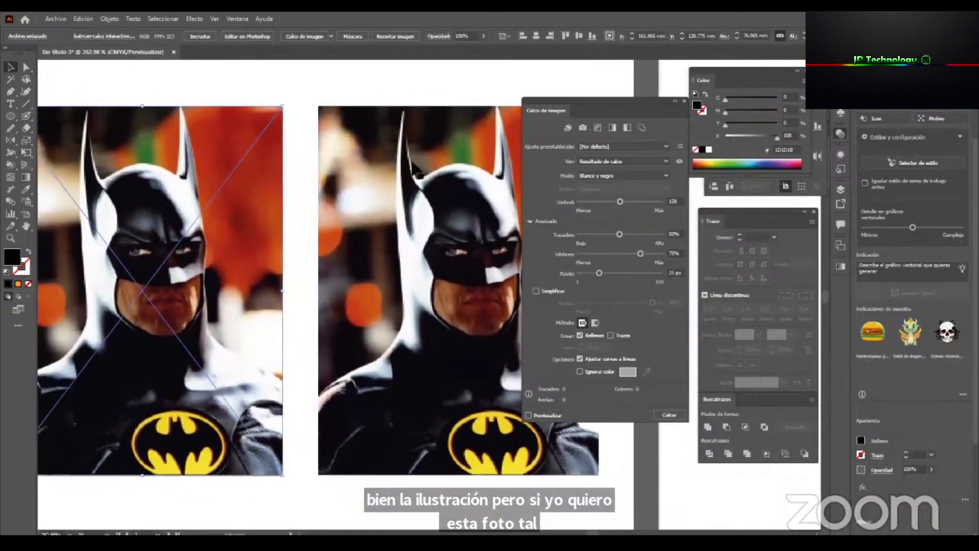
drag(558, 105, 656, 122)
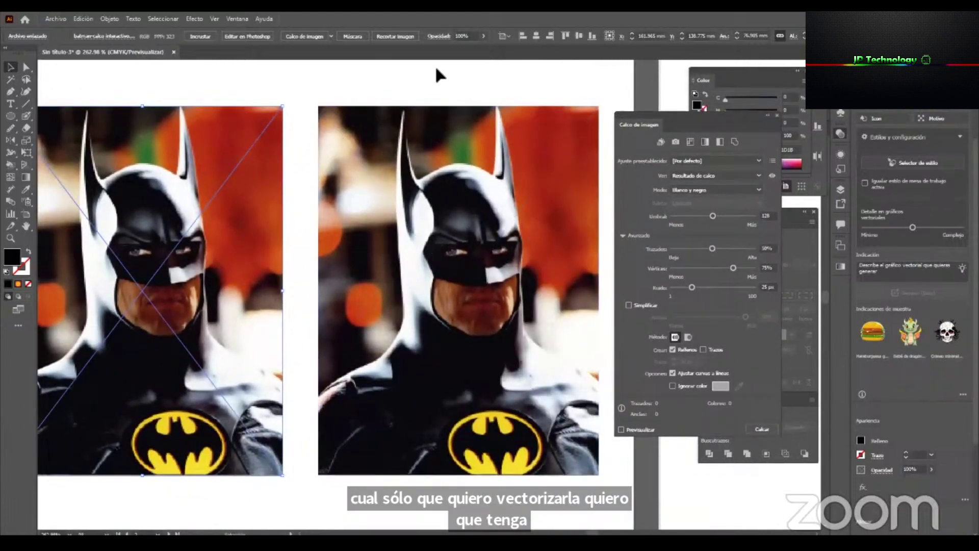
click(464, 216)
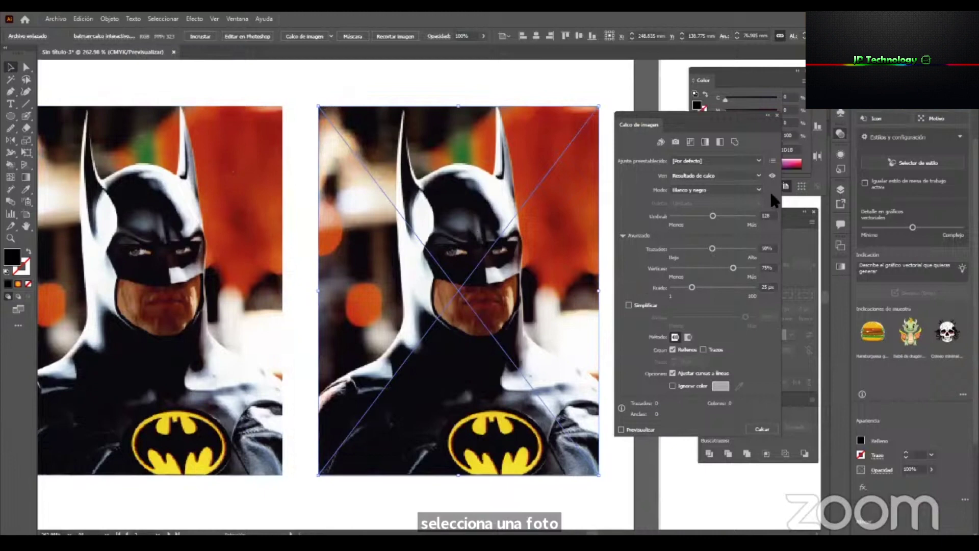
click(330, 32)
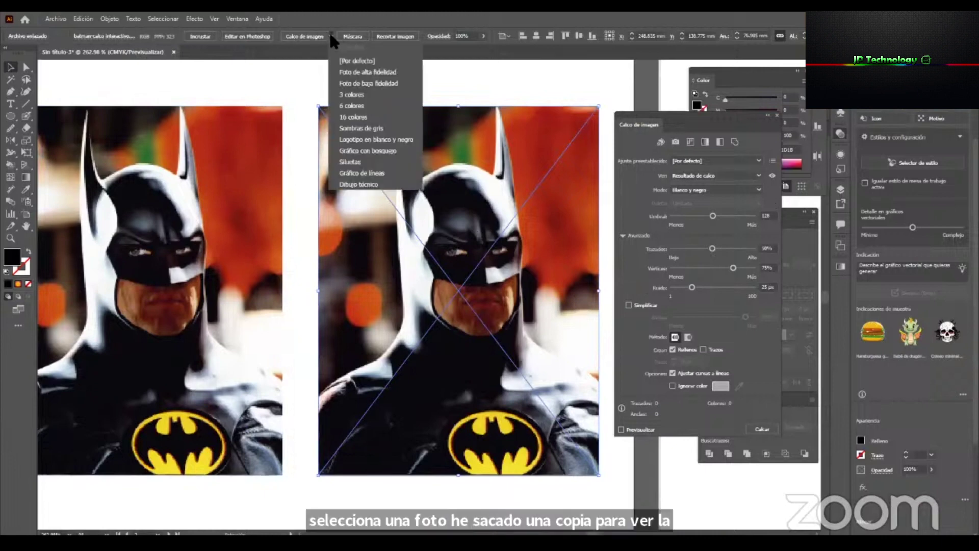
click(385, 74)
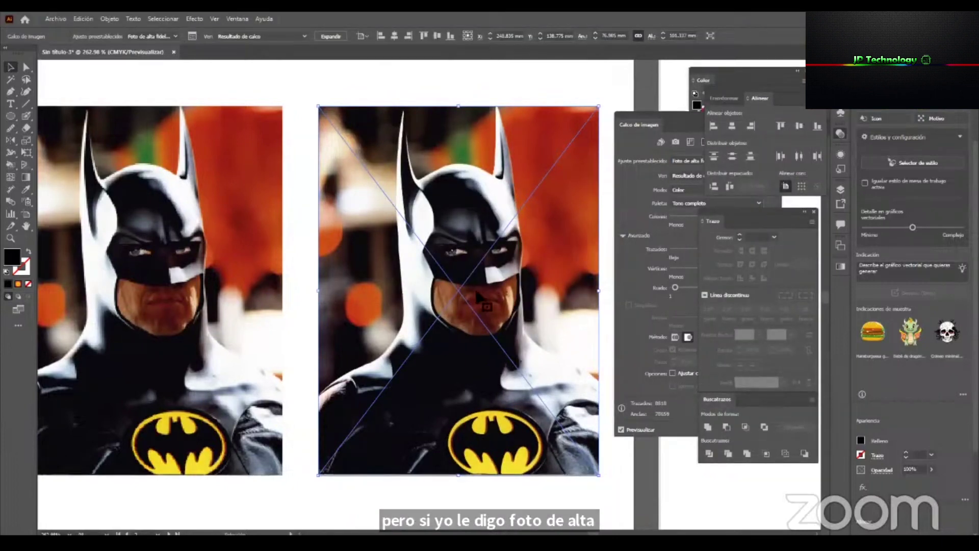
Examine the traced photo's detail around the eye up close and compare the whole trace with the original photo.
drag(454, 257, 674, 328)
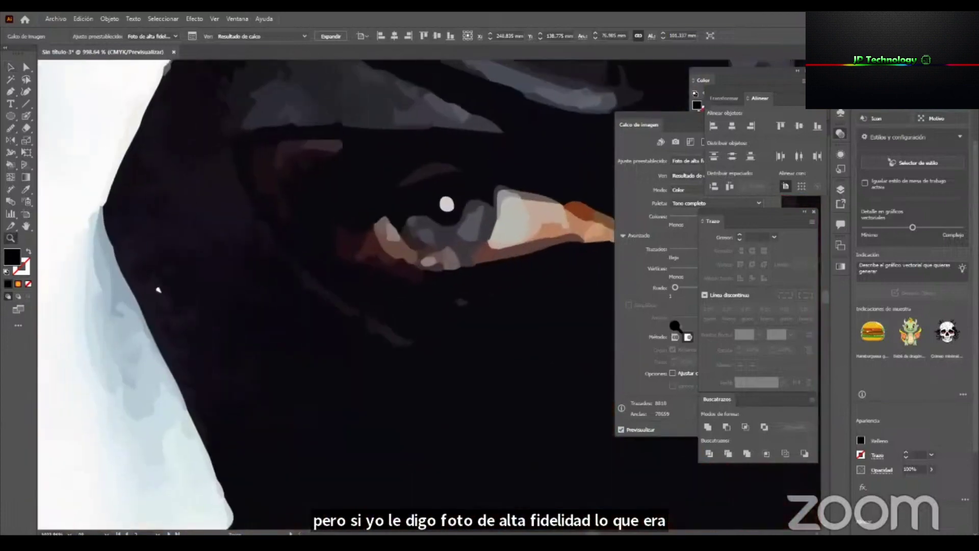
drag(502, 233, 217, 298)
drag(352, 299, 339, 353)
drag(479, 343, 338, 341)
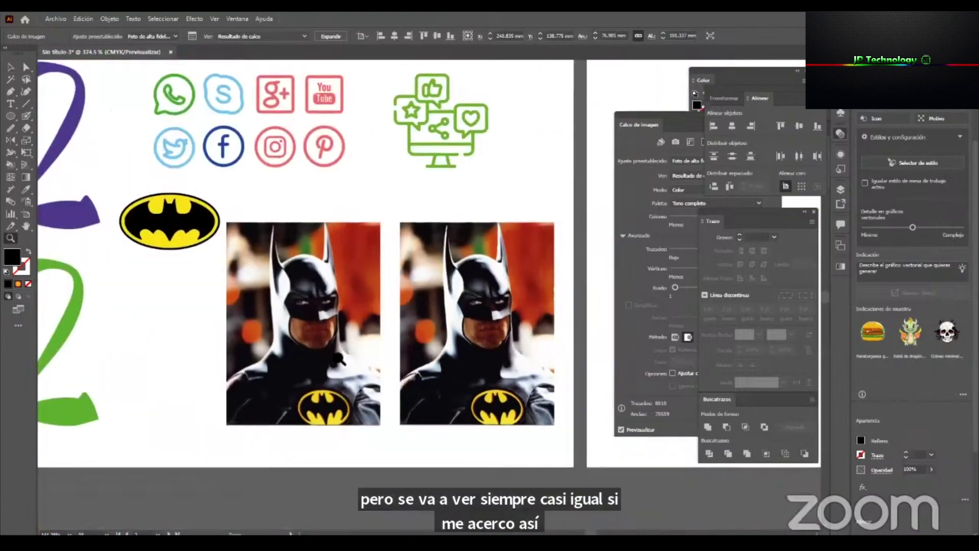
click(512, 379)
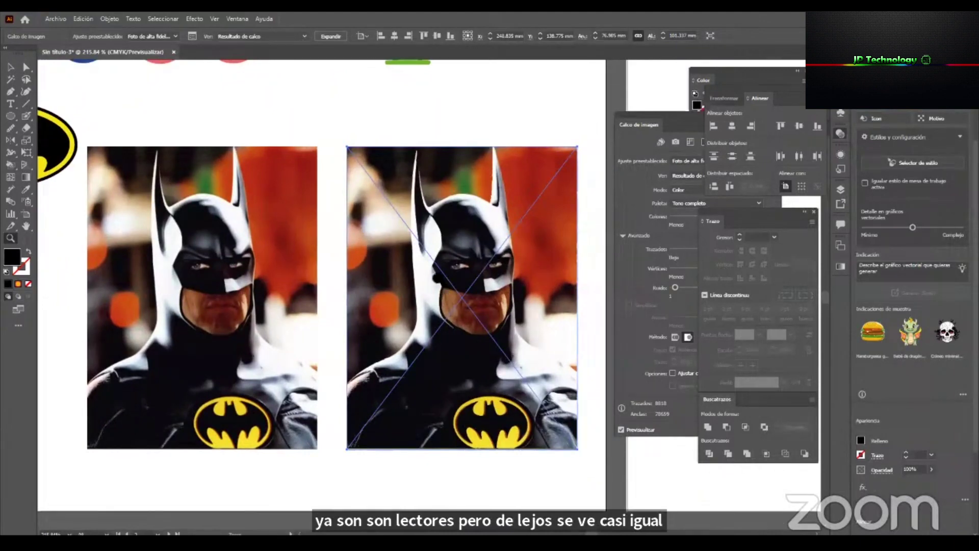
drag(439, 352, 366, 407)
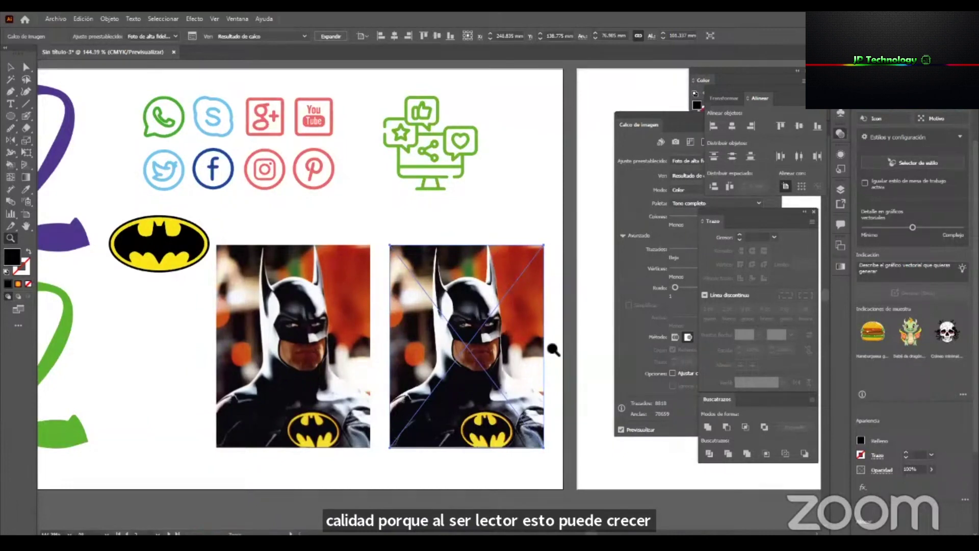
scroll(503, 327, up, 2)
scroll(502, 328, down, 1)
drag(457, 348, 438, 332)
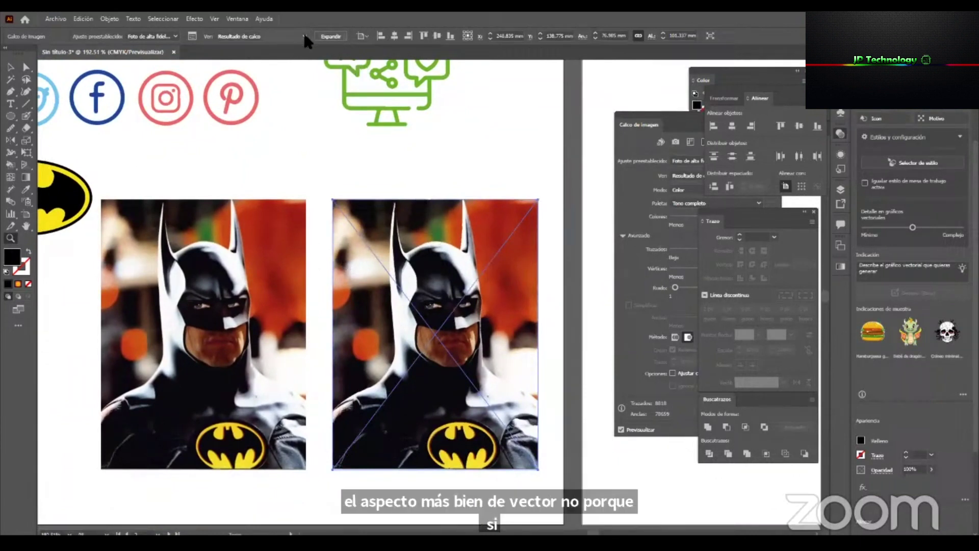
Reduce the Batman photo trace to 10 colours and inspect the simplified result beside the original.
click(678, 123)
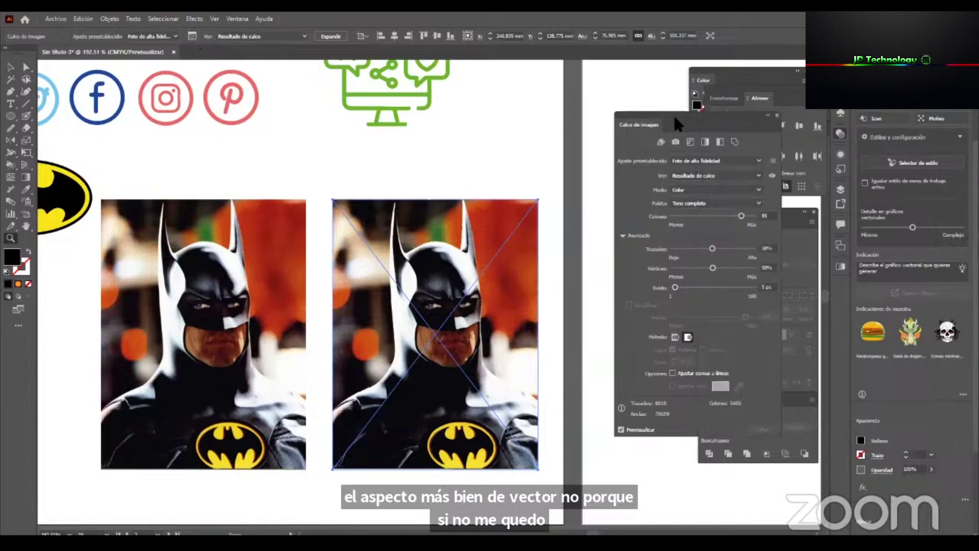
drag(676, 123, 636, 122)
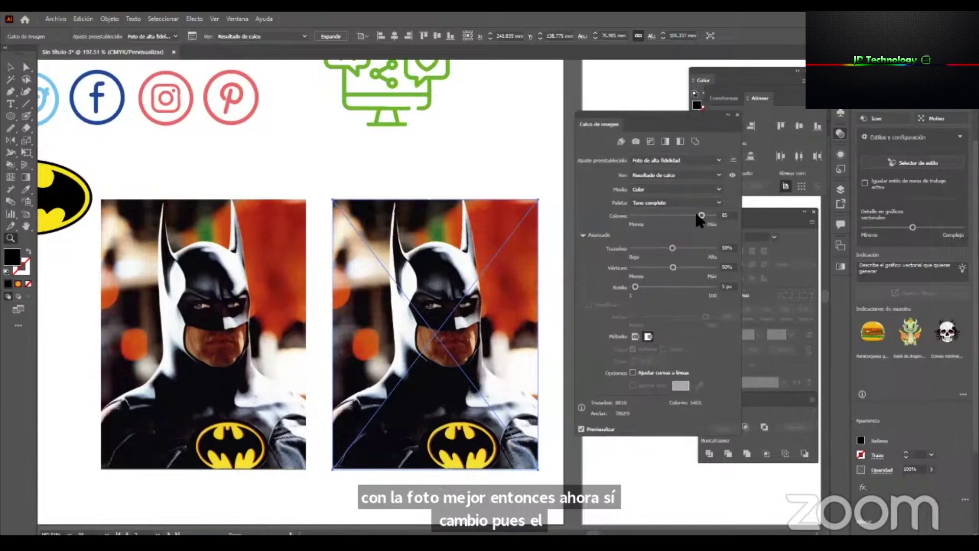
drag(633, 219, 637, 219)
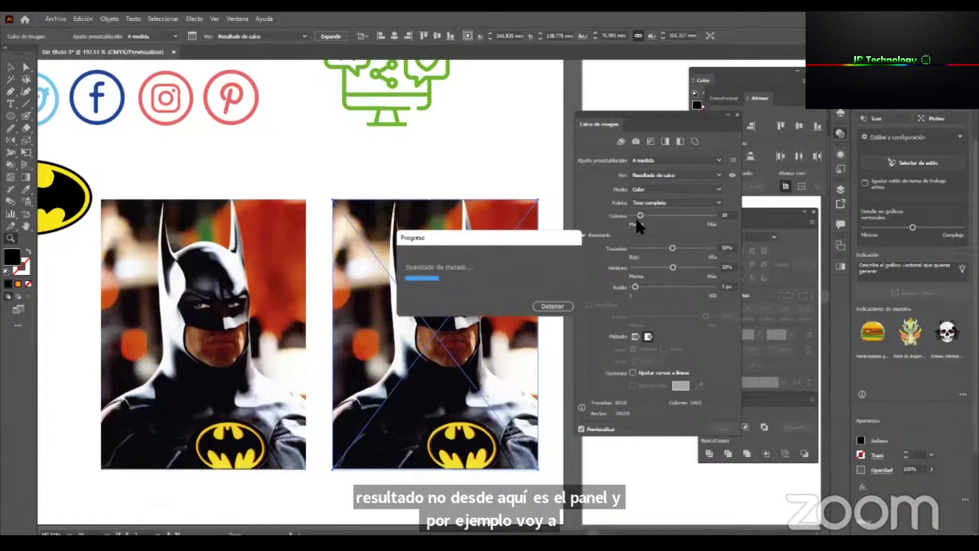
drag(493, 353, 752, 491)
drag(463, 320, 217, 288)
drag(395, 279, 214, 298)
mouse_move(325, 279)
mouse_down()
mouse_move(379, 279)
mouse_move(331, 285)
mouse_up()
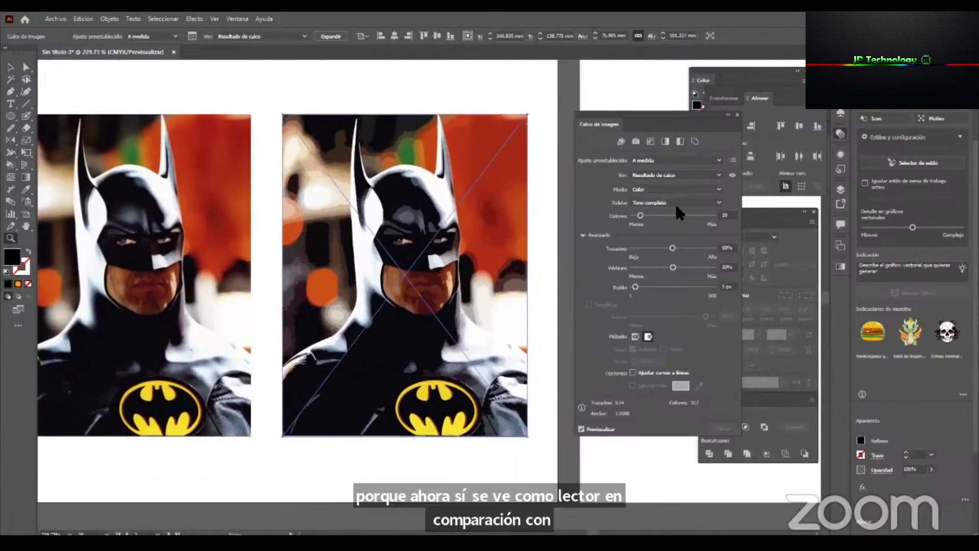
Lower the photo trace's colour setting to 6 and check the result around the cowl and face.
drag(641, 215, 638, 215)
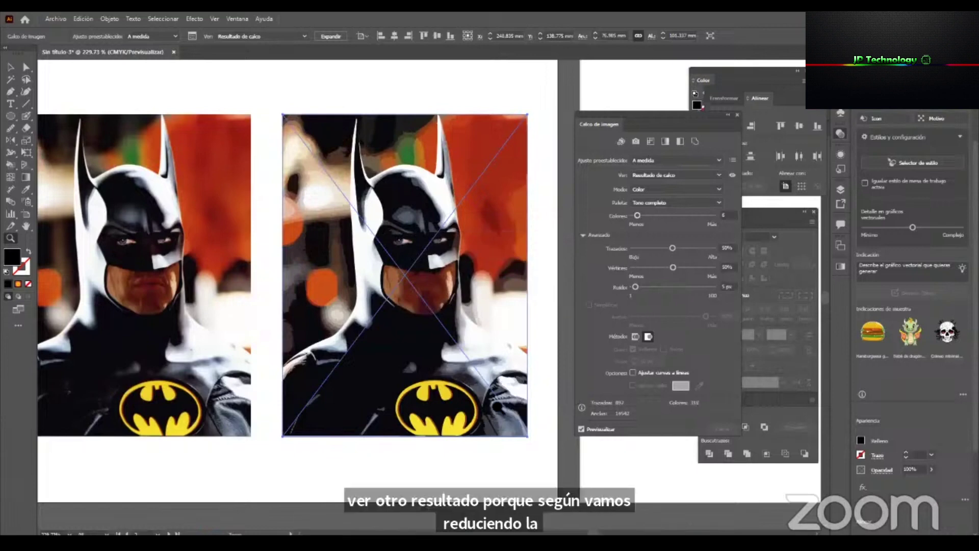
drag(427, 313, 415, 370)
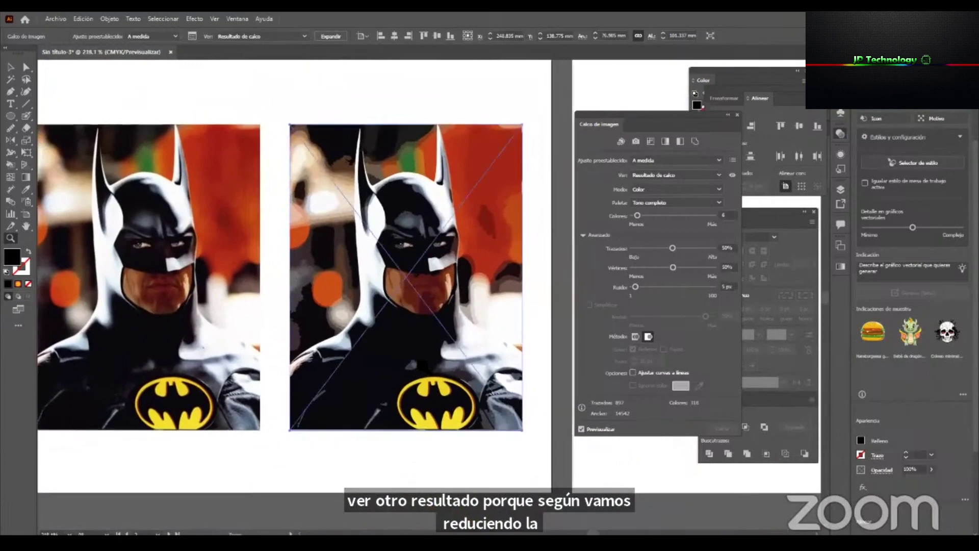
drag(414, 254, 488, 266)
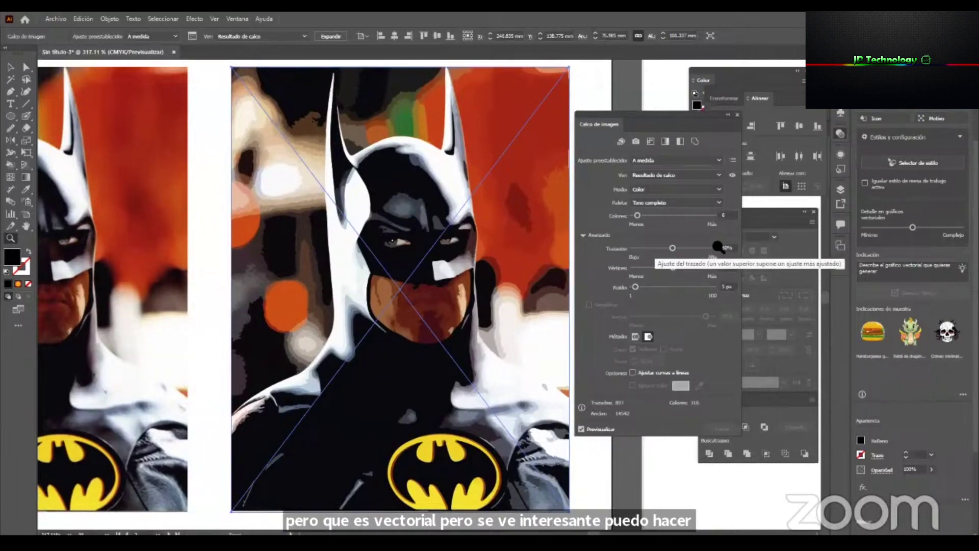
Set the photo trace's noise to 1 px, paths to 24% and corners to 23%.
drag(636, 287, 516, 291)
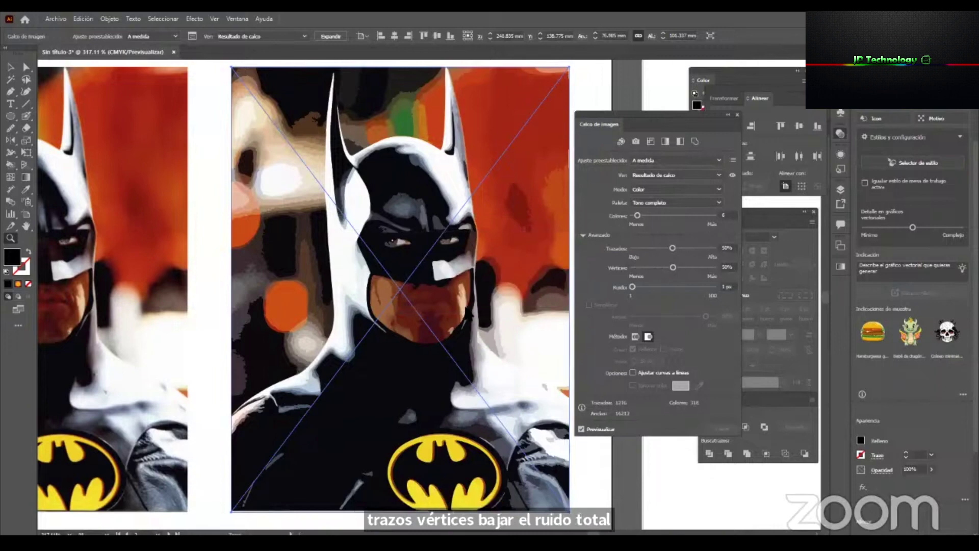
drag(672, 247, 651, 248)
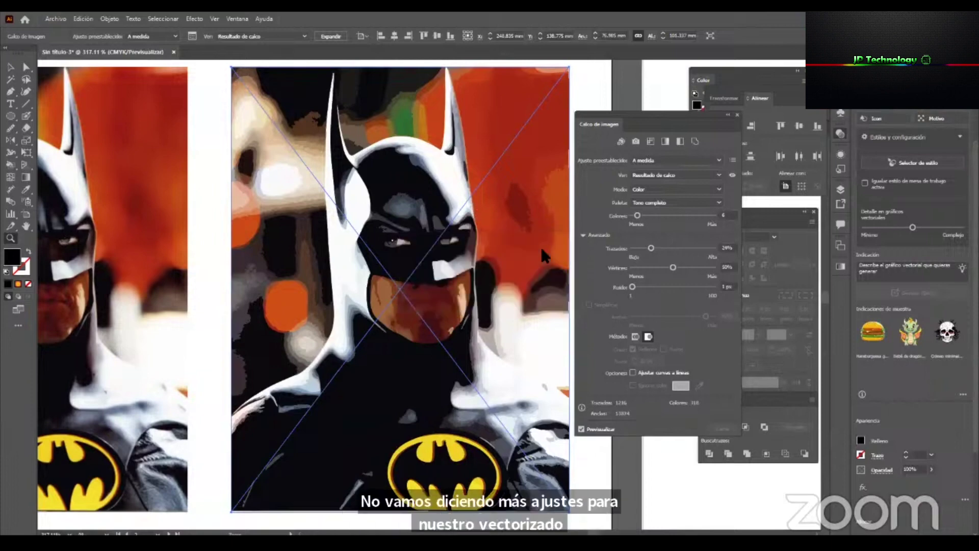
click(649, 268)
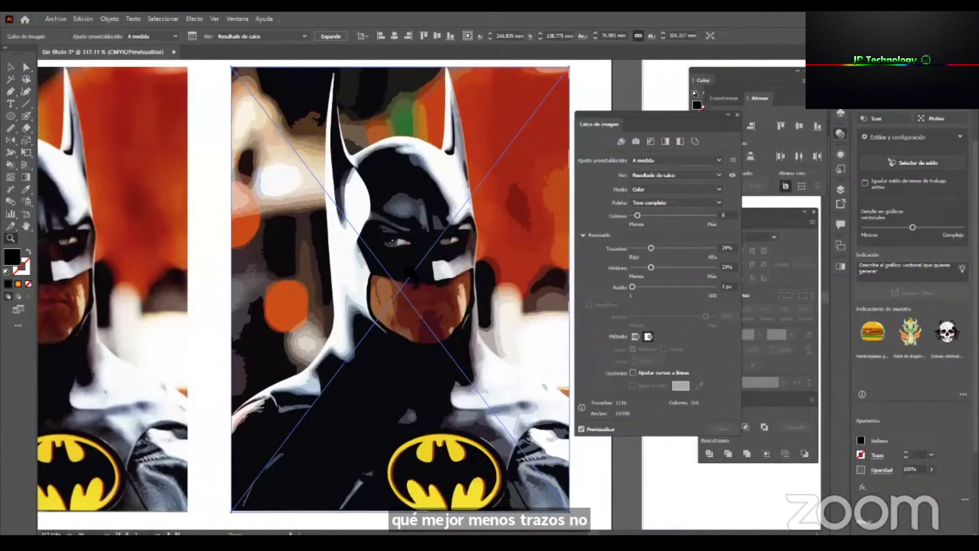
scroll(427, 263, down, 2)
scroll(426, 263, up, 1)
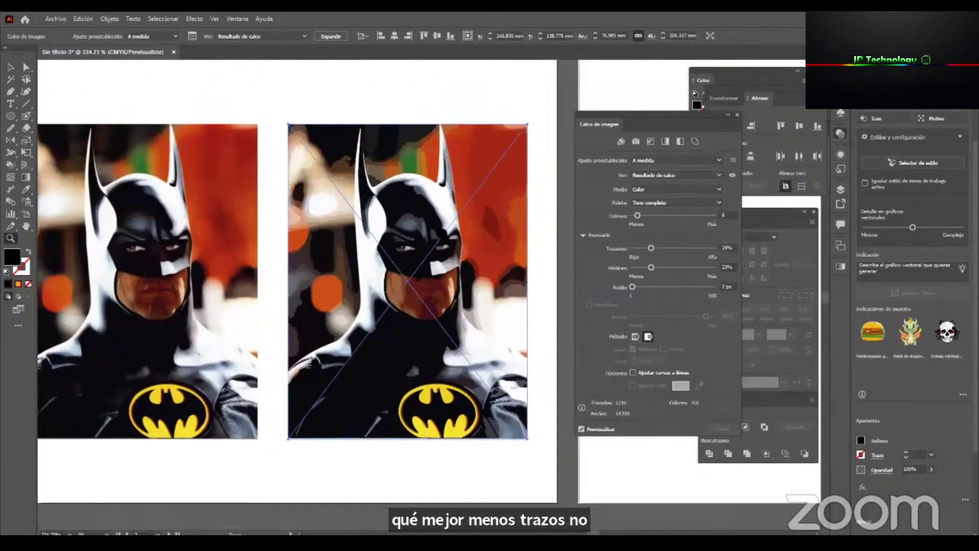
Reduce the photo trace to 4 colours and further to 3, comparing each version with the original.
click(633, 215)
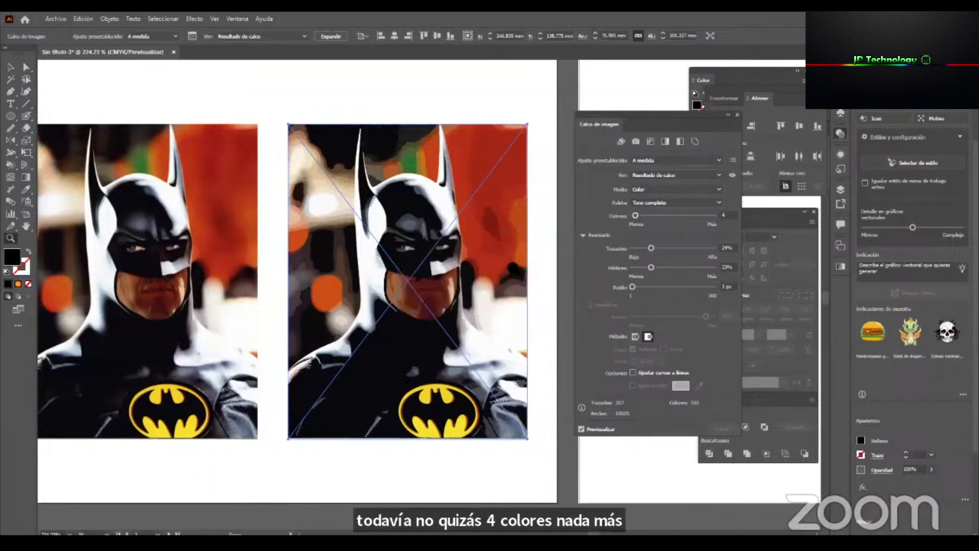
drag(499, 274, 486, 309)
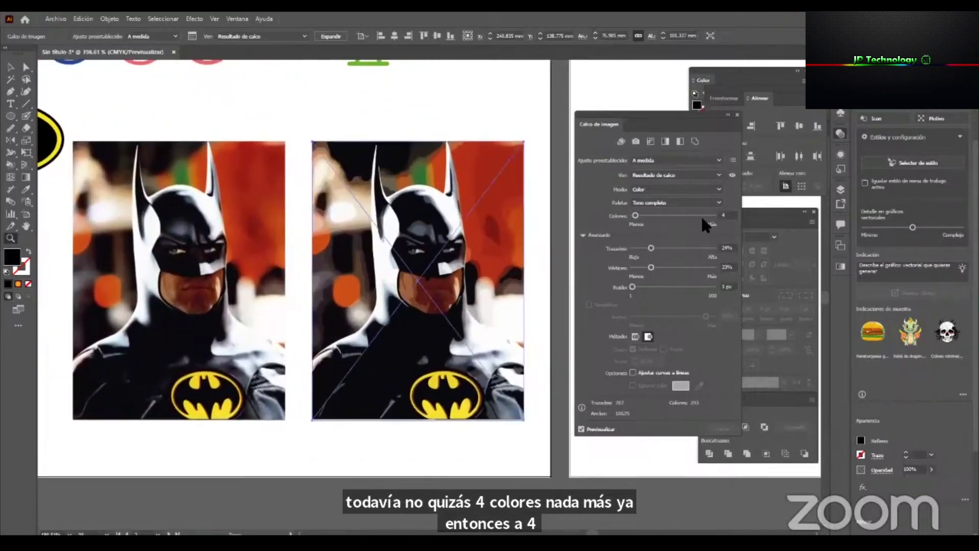
click(635, 216)
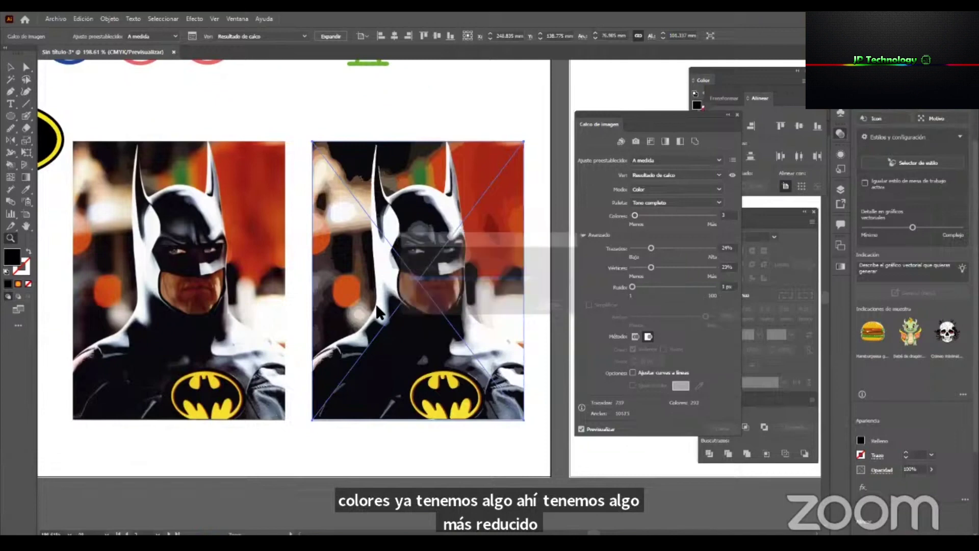
drag(383, 319, 420, 337)
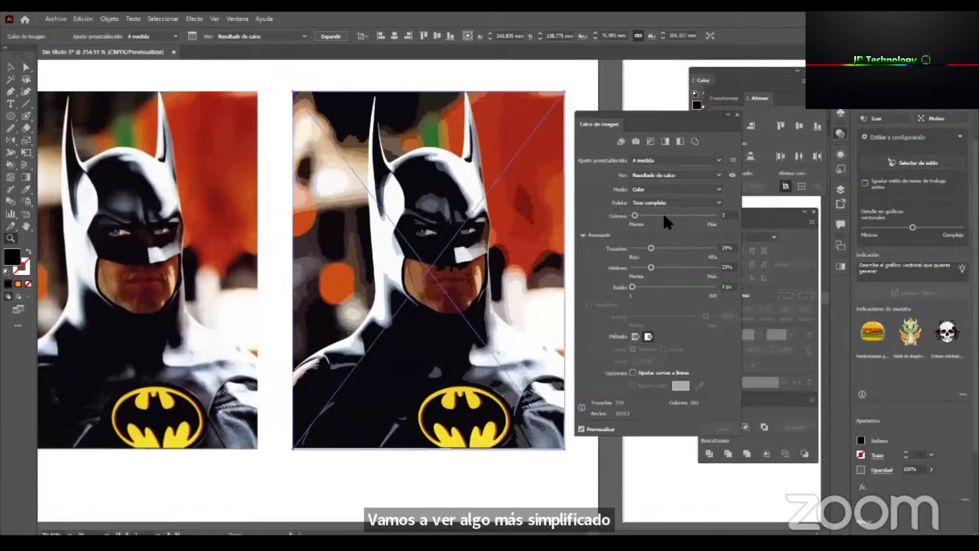
Switch the photo trace's mode to greyscale (Escala de grises) with 50 greys.
click(722, 188)
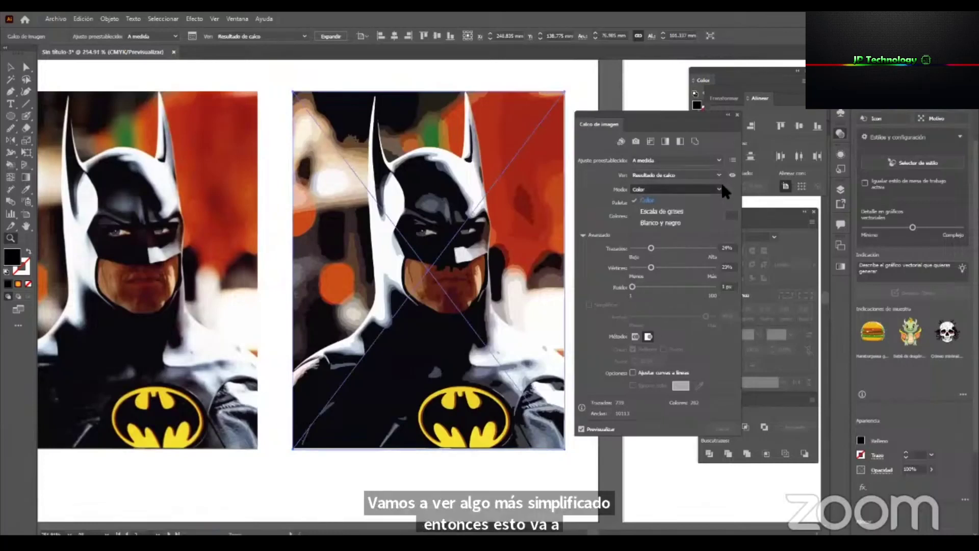
click(662, 211)
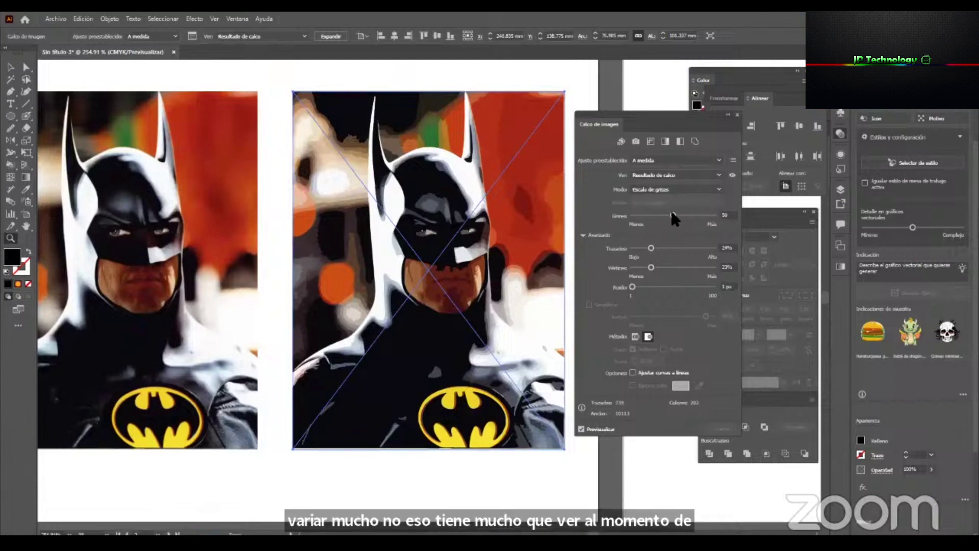
click(673, 213)
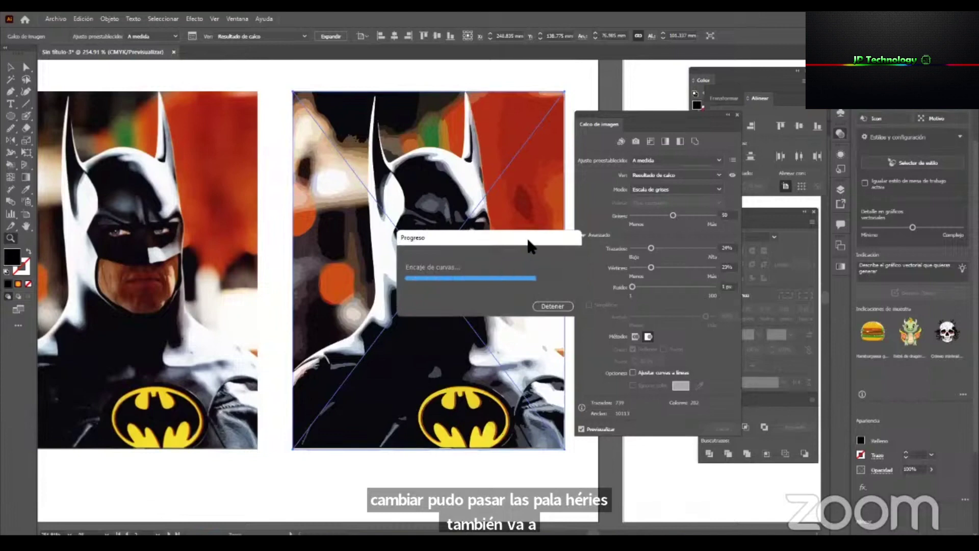
Try the Batman image trace in black-and-white mode with a threshold of 70.
click(683, 189)
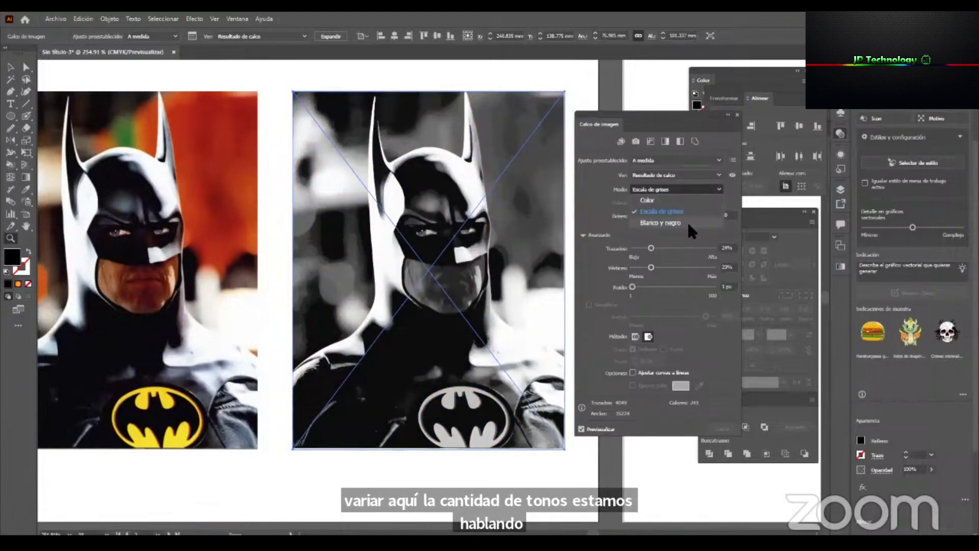
click(673, 222)
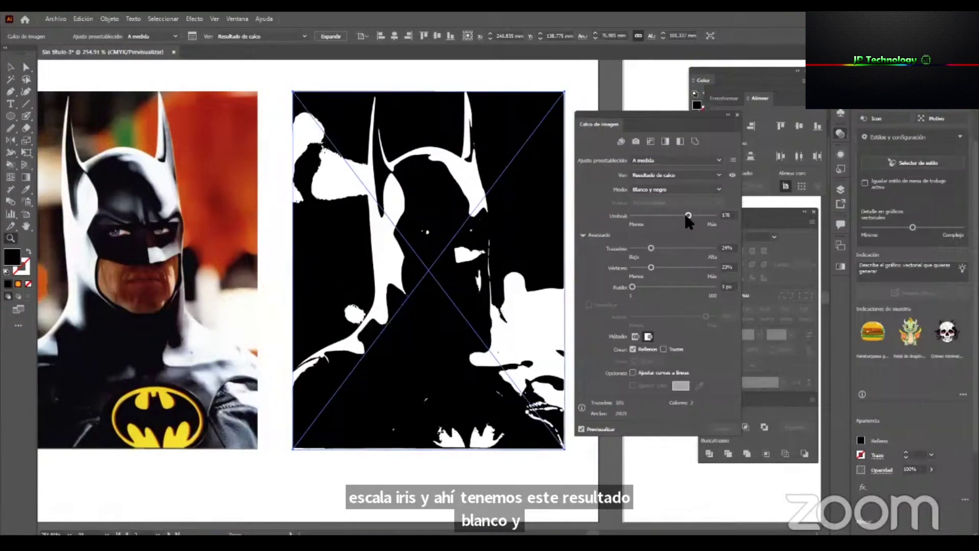
drag(688, 216, 661, 216)
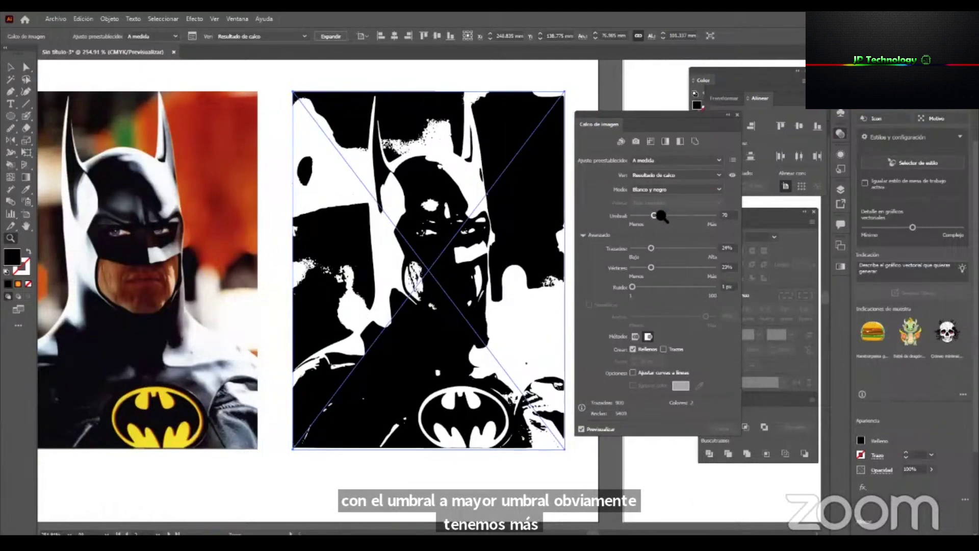
click(714, 175)
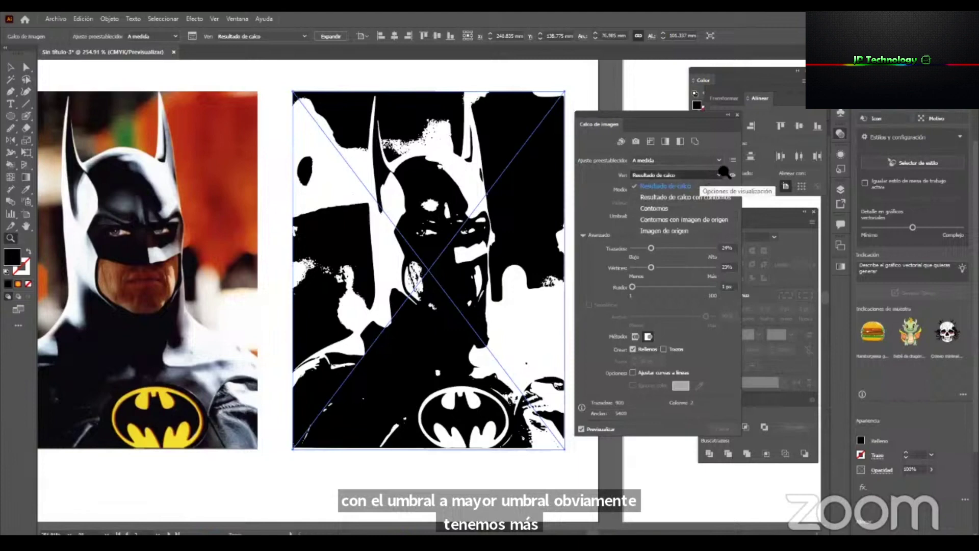
click(594, 189)
Set the Batman image trace to grayscale mode with 16 grays and expand it into vector shapes.
click(661, 189)
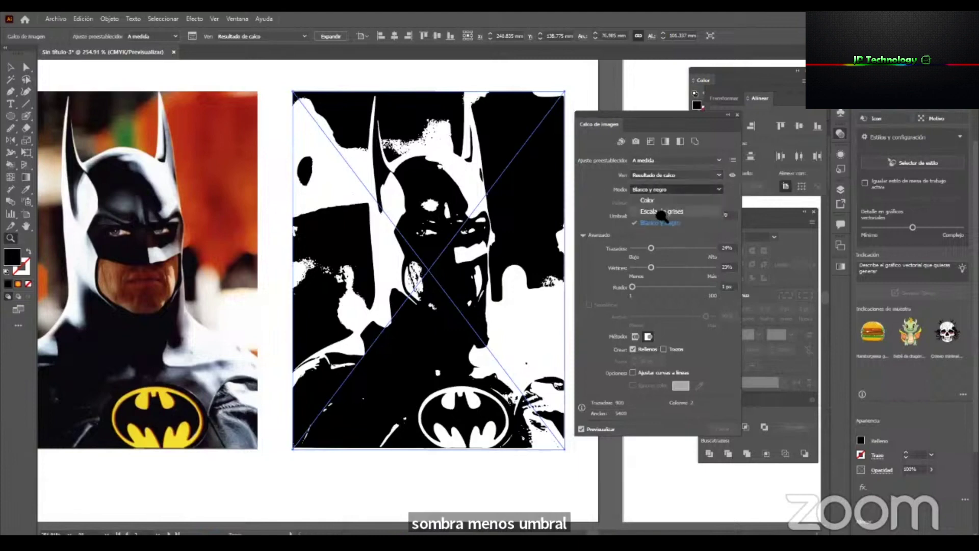
click(662, 211)
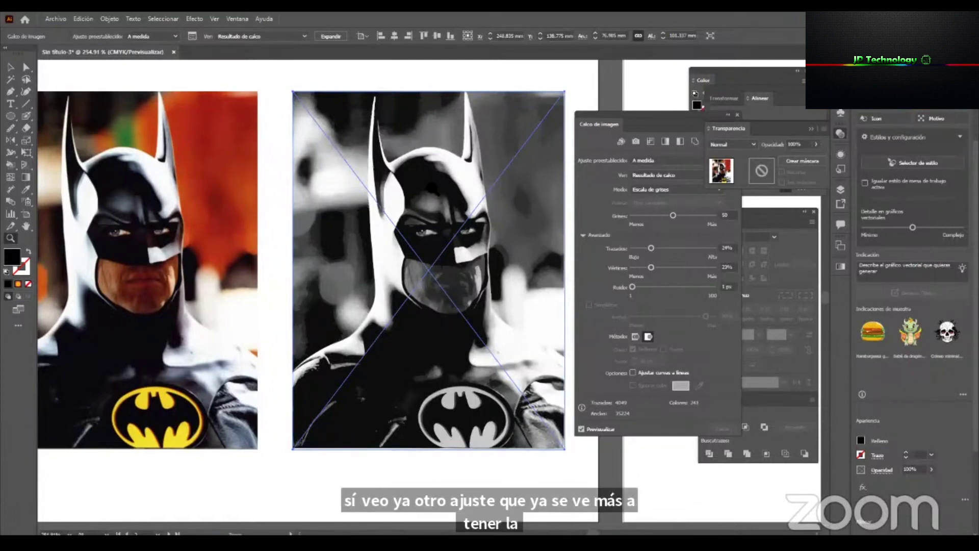
drag(668, 213, 635, 217)
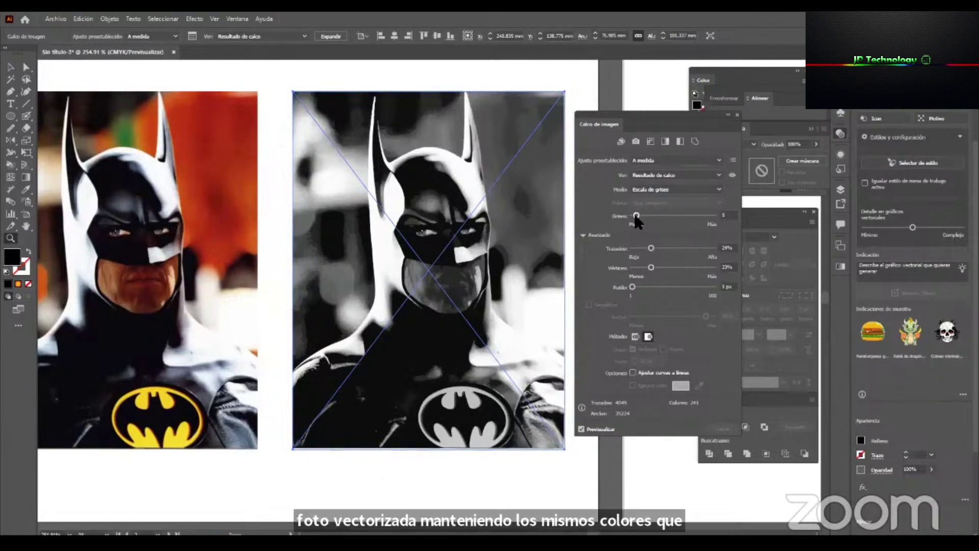
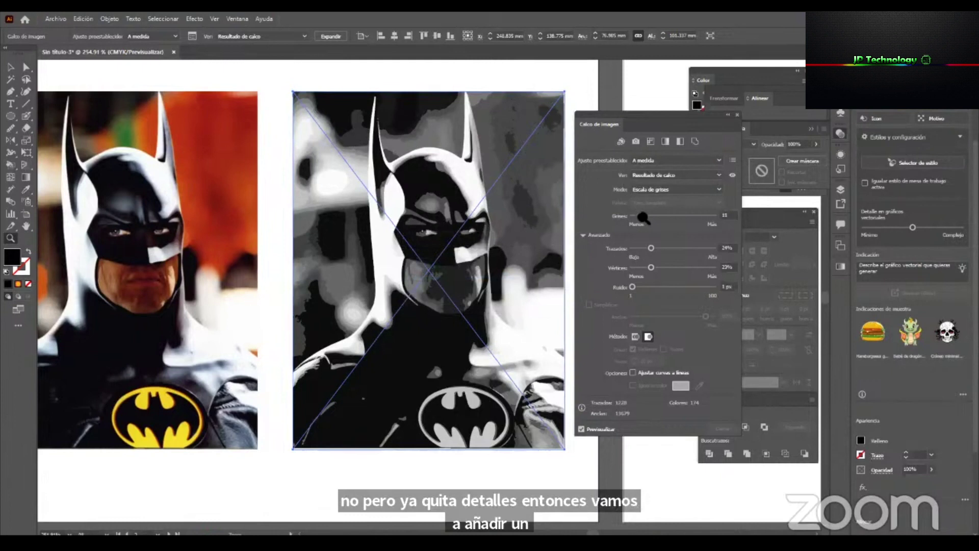
drag(643, 218, 645, 217)
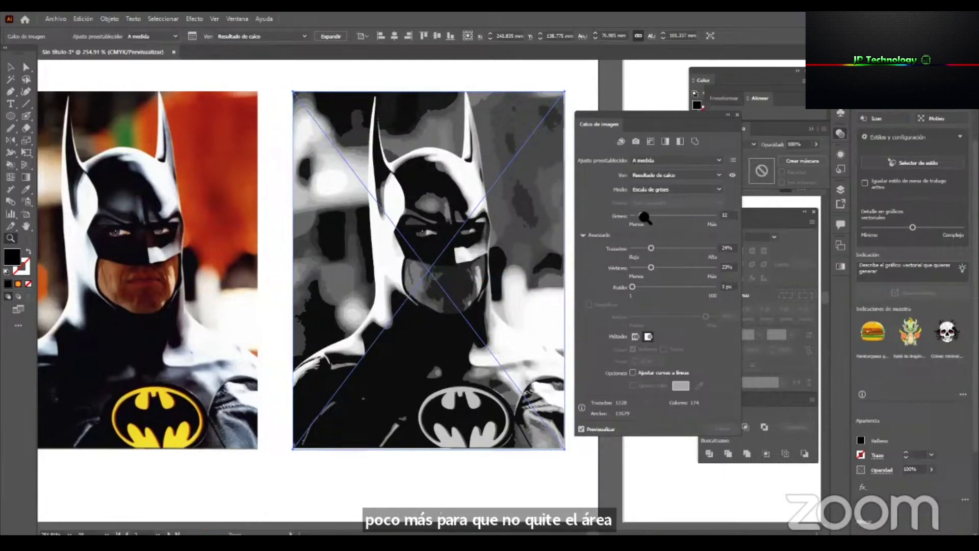
drag(644, 217, 645, 217)
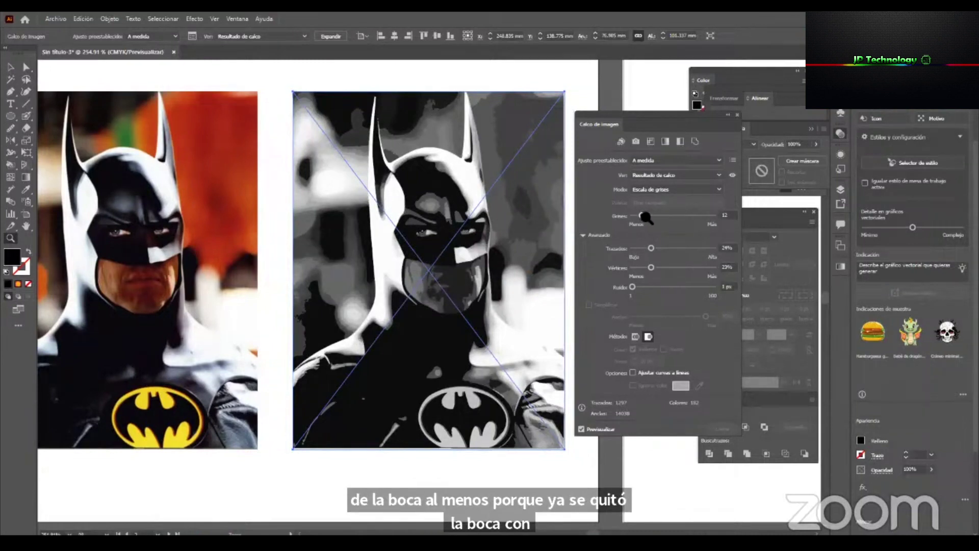
drag(644, 215, 646, 215)
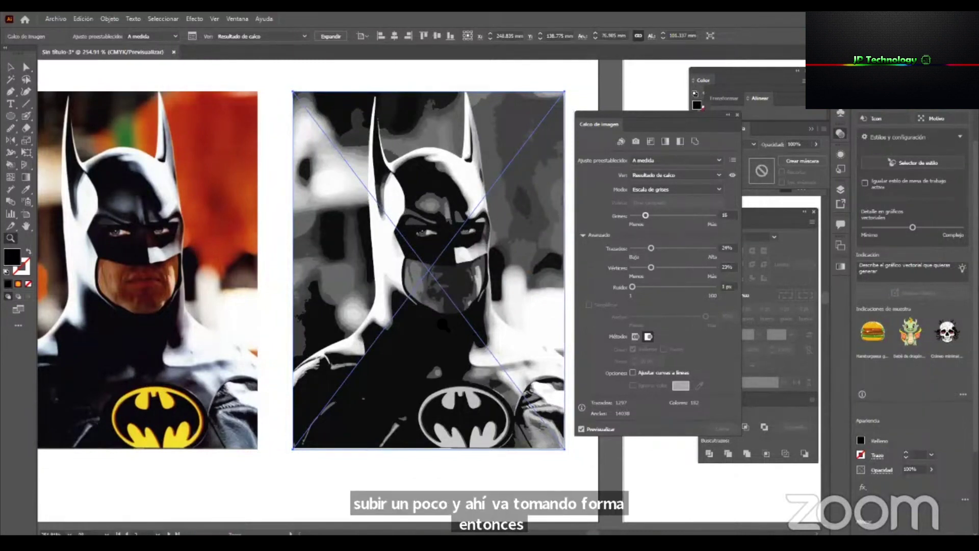
click(330, 36)
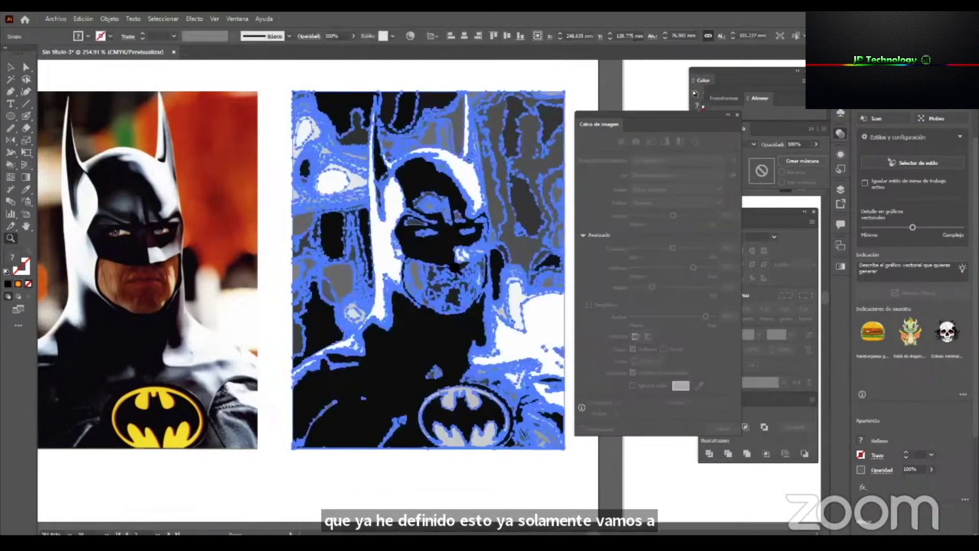
Inspect the expanded grayscale Batman tracing and pick out one dark background shape as an individual vector path.
drag(321, 305, 298, 305)
drag(458, 274, 520, 282)
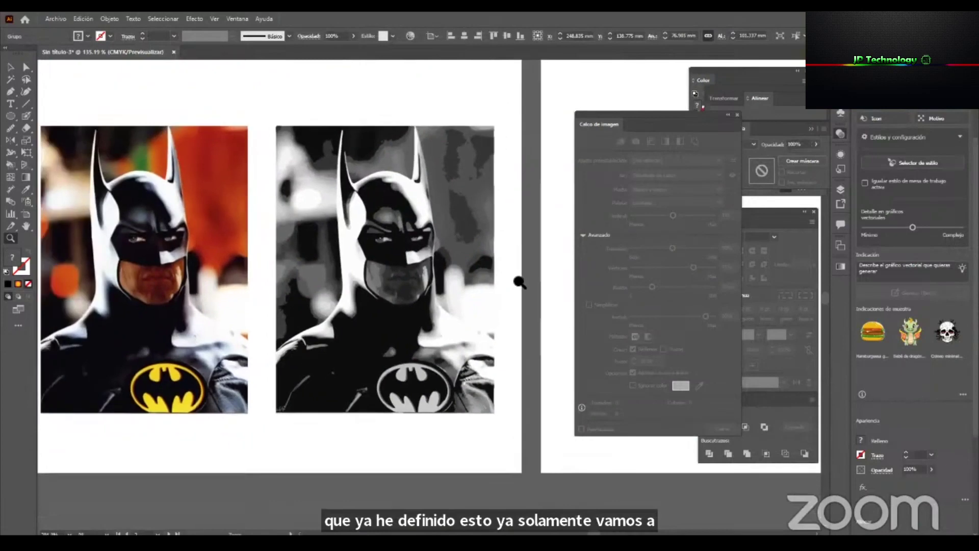
key(a)
click(518, 264)
key(z)
drag(466, 214, 576, 242)
drag(232, 241, 138, 306)
key(a)
click(166, 260)
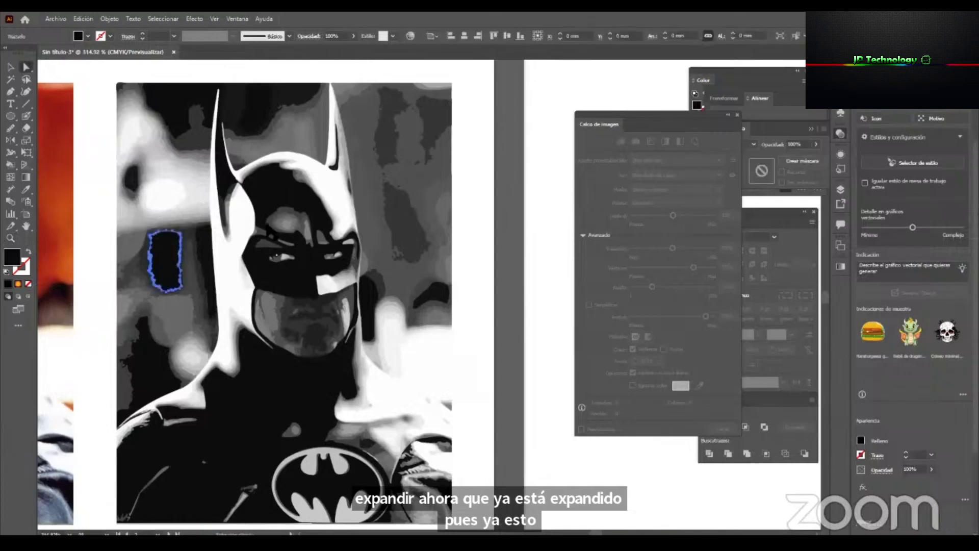
click(504, 200)
Check the grayscale tracing in outline view and compare it with the original colour photo.
key(z)
drag(380, 231, 437, 193)
key(ctrl+y)
key(ctrl+y)
drag(328, 349, 311, 324)
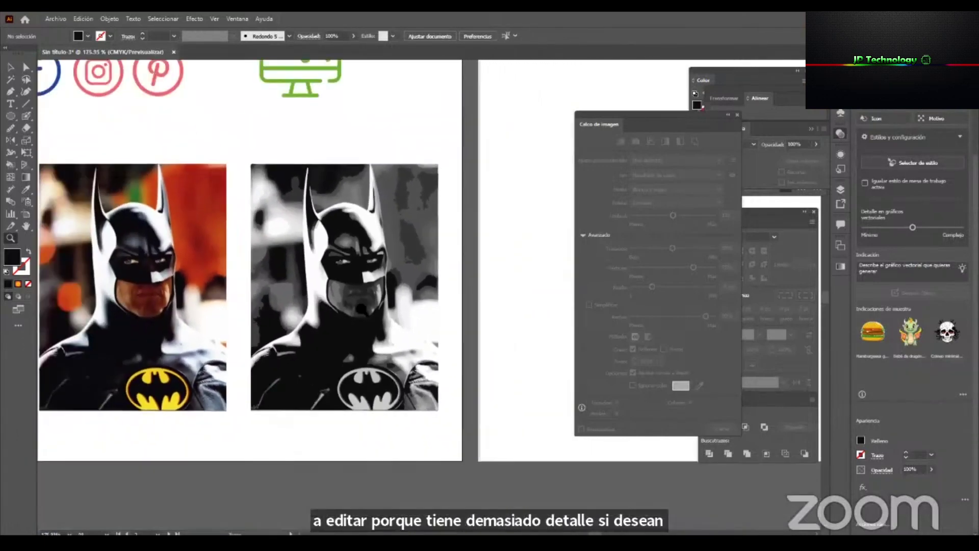
mouse_move(403, 303)
mouse_down()
mouse_move(553, 303)
mouse_move(504, 316)
mouse_up()
drag(278, 312, 637, 307)
drag(416, 306, 178, 308)
drag(492, 278, 247, 269)
mouse_move(311, 278)
mouse_down()
mouse_move(199, 317)
mouse_move(138, 321)
mouse_move(140, 302)
mouse_up()
drag(247, 268, 145, 279)
mouse_move(188, 254)
mouse_down()
mouse_move(317, 248)
mouse_move(352, 230)
mouse_up()
Review the Image Trace presets available for the original colour Batman photo without applying one.
key(v)
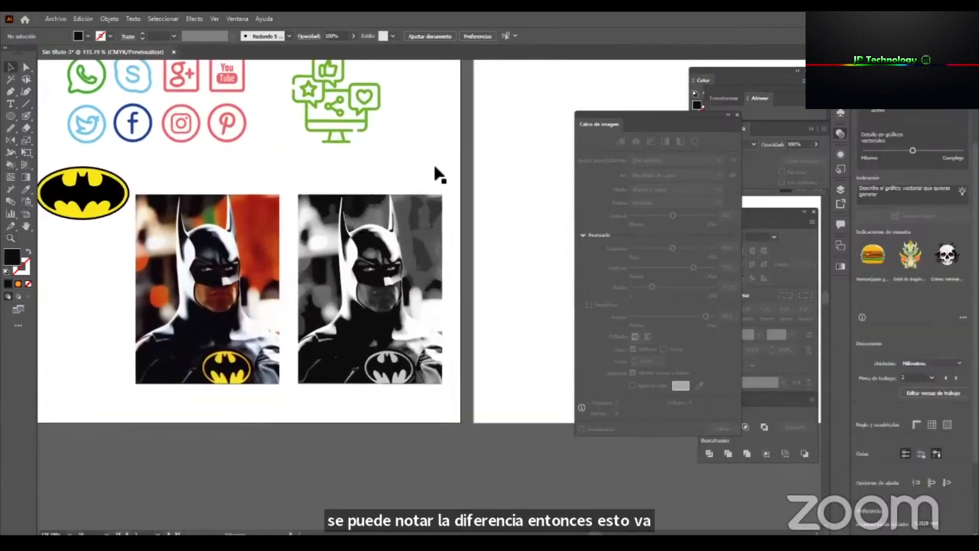
click(412, 257)
click(265, 289)
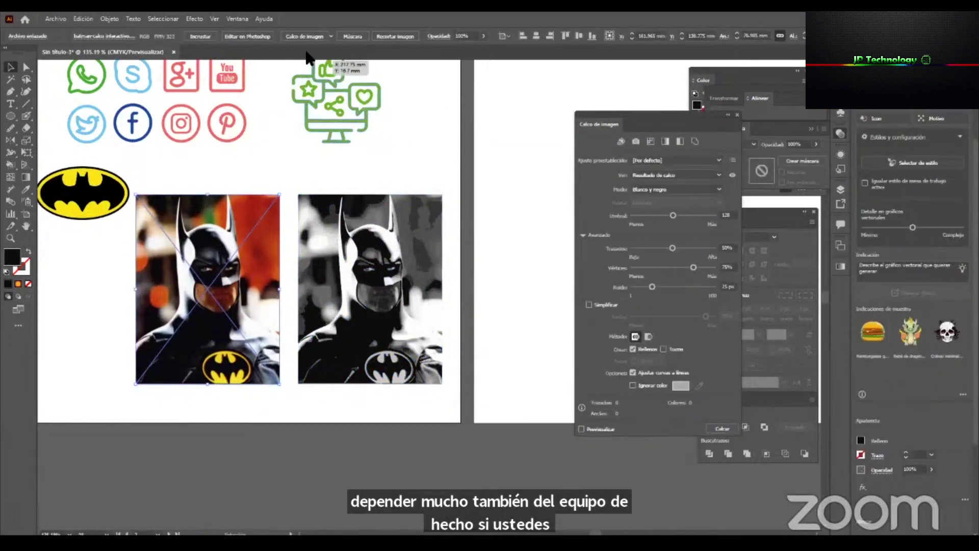
click(330, 36)
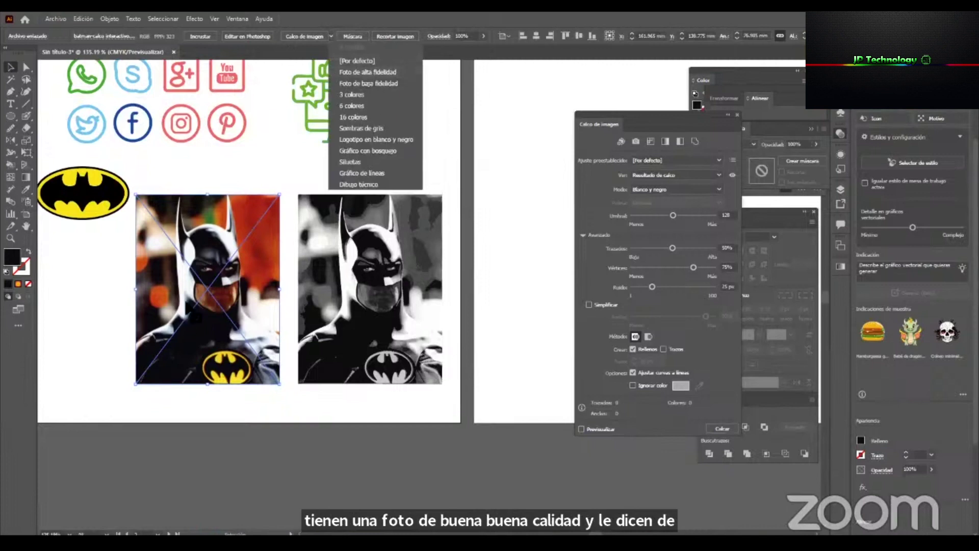
click(465, 175)
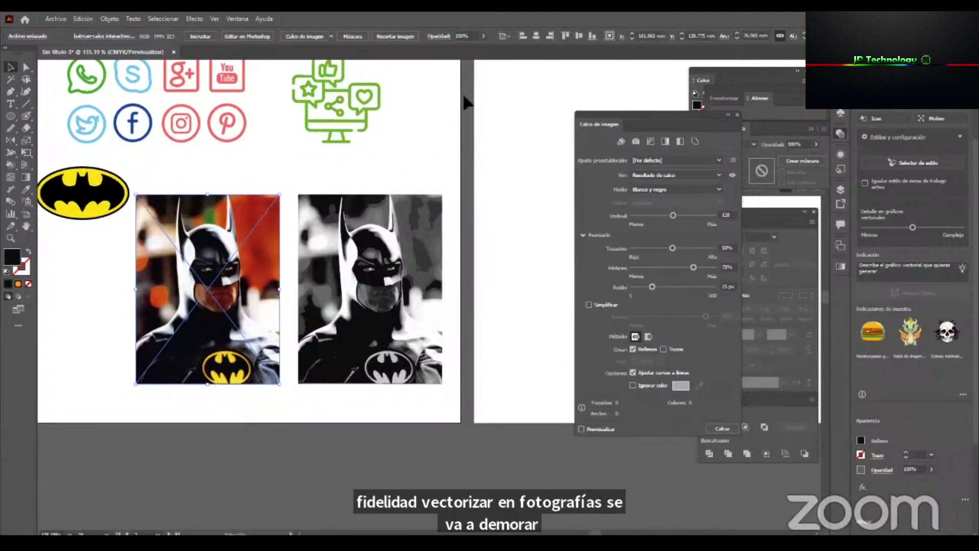
click(462, 142)
Draw a black circle about 65 mm in diameter in the upper left of the empty artboard beside the Batman images.
scroll(357, 153, up, 3)
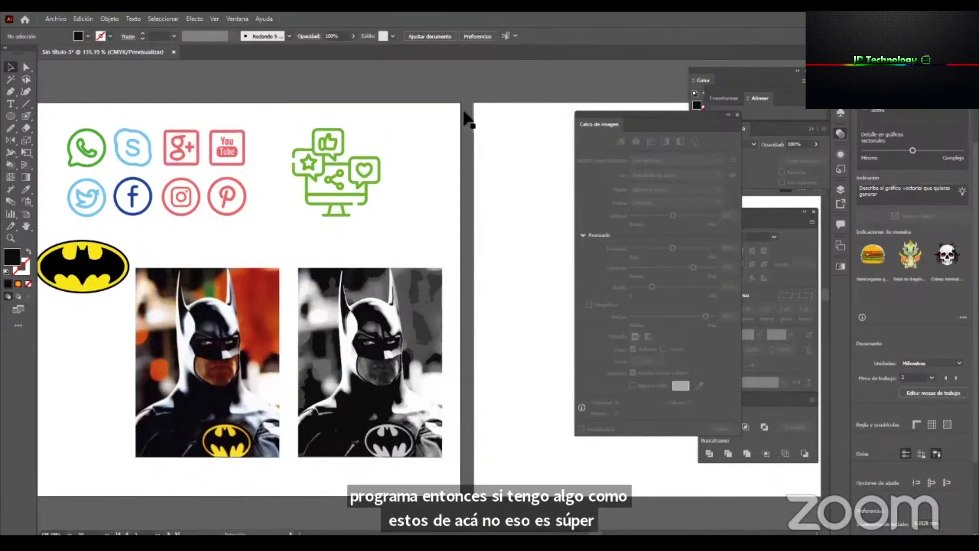
key(z)
drag(128, 366, 66, 337)
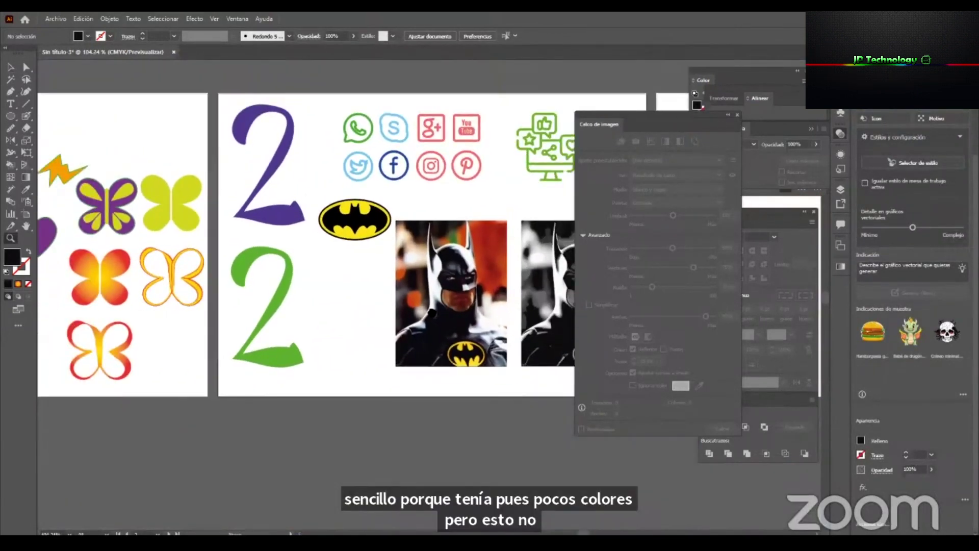
drag(436, 311, 141, 312)
drag(412, 269, 354, 271)
drag(435, 292, 278, 283)
drag(345, 234, 376, 214)
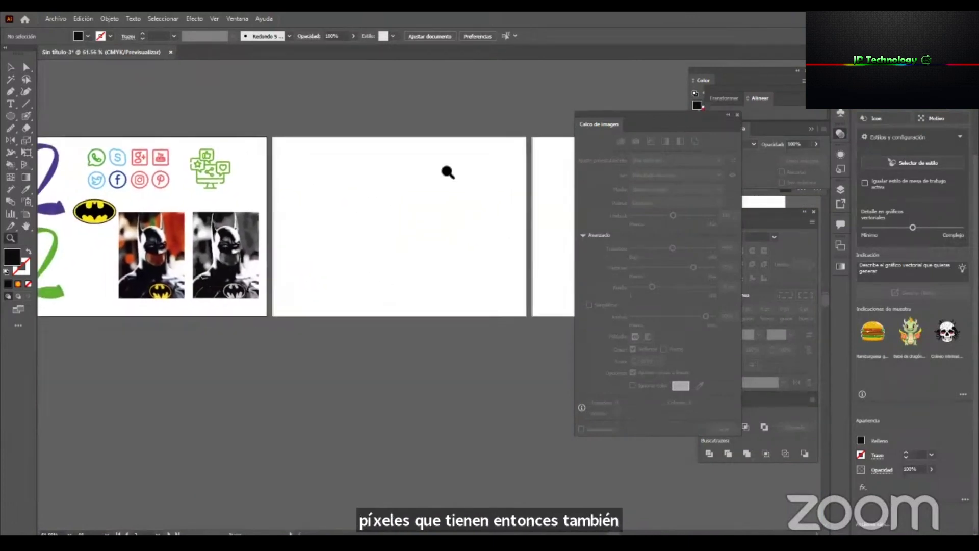
drag(447, 170, 480, 174)
drag(358, 198, 405, 205)
drag(371, 174, 329, 200)
click(11, 117)
drag(168, 152, 250, 262)
key(v)
Switch the colour sliders to CMYK, fill the circle with lime green and nudge it slightly up and right.
drag(774, 69, 561, 87)
click(595, 99)
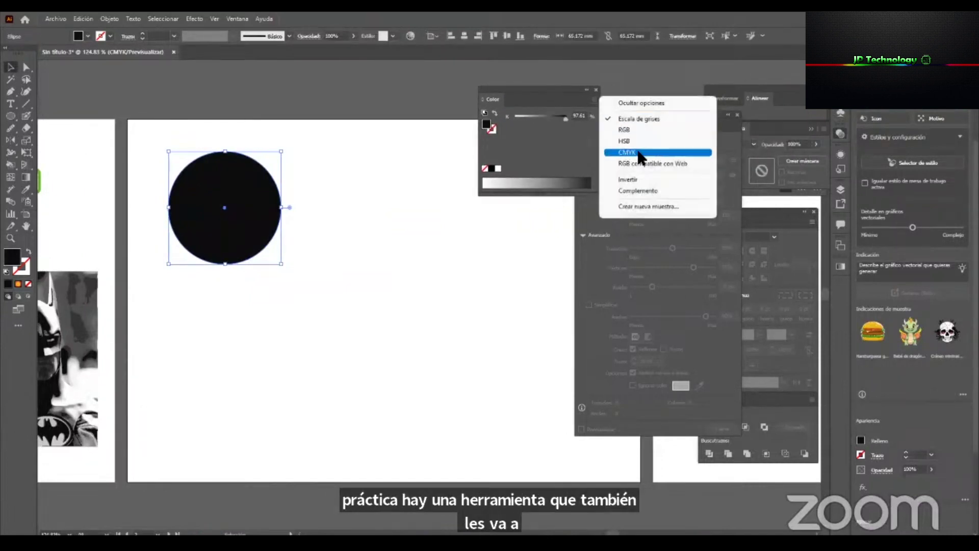
click(611, 151)
click(510, 182)
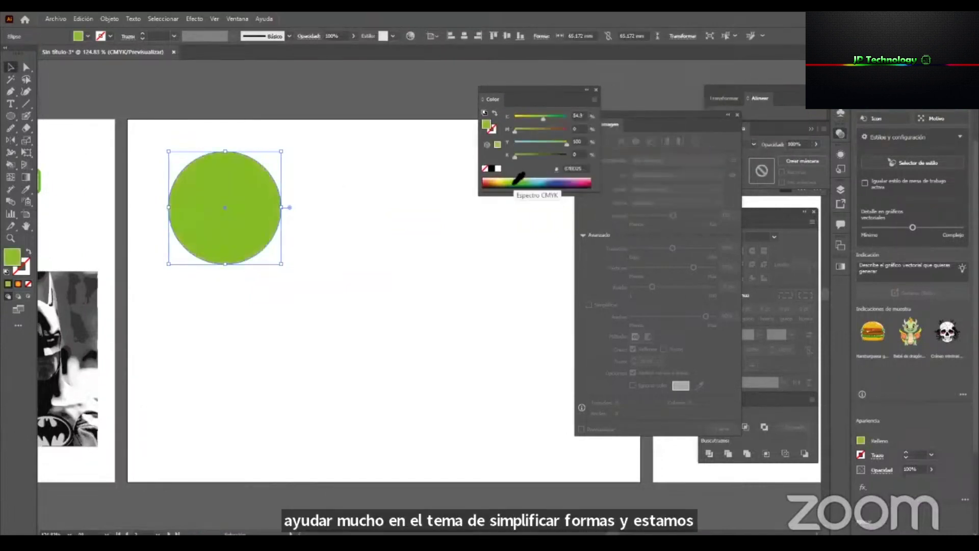
click(361, 200)
click(254, 207)
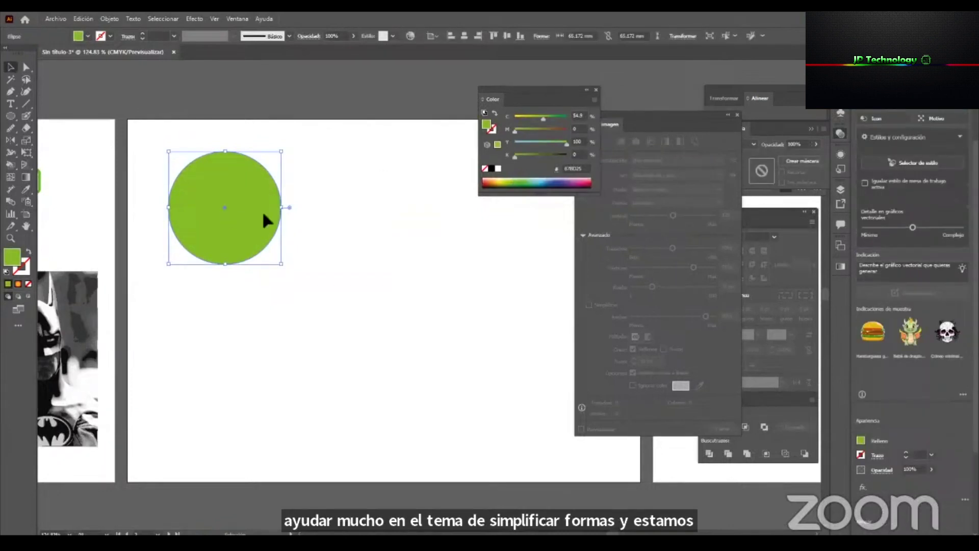
drag(264, 215, 268, 211)
Configure the Eraser tool with a 132° angle, 100% roundness and a 7 pt size.
click(28, 133)
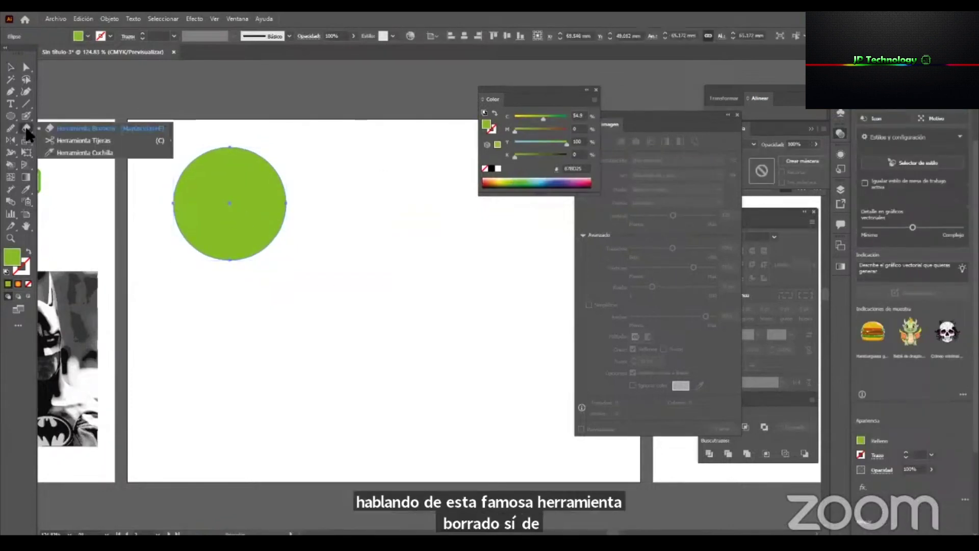
double_click(27, 130)
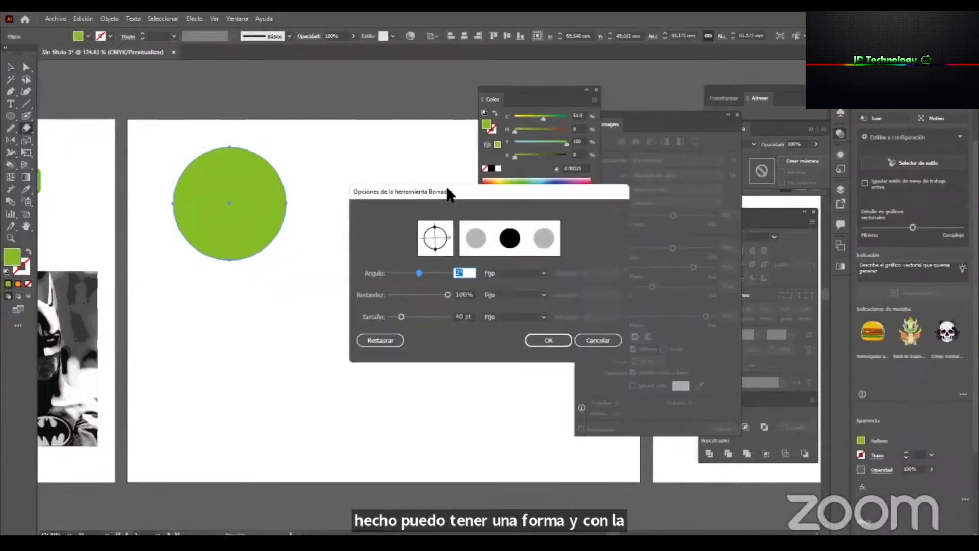
drag(447, 188, 391, 183)
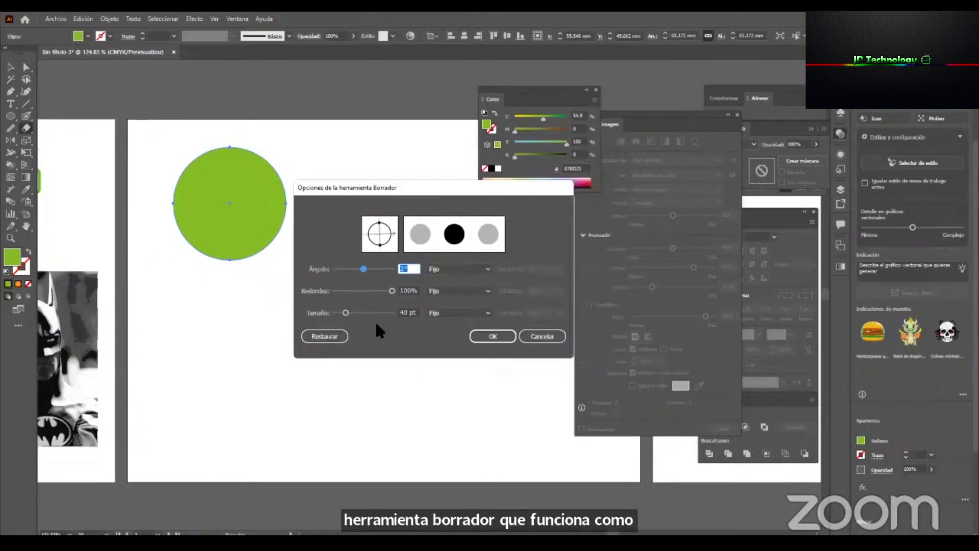
mouse_move(347, 313)
mouse_down()
mouse_move(372, 316)
mouse_move(348, 313)
mouse_up()
mouse_move(392, 291)
mouse_down()
mouse_move(337, 290)
mouse_move(354, 291)
mouse_move(378, 269)
mouse_move(371, 265)
mouse_move(360, 275)
mouse_move(423, 299)
mouse_up()
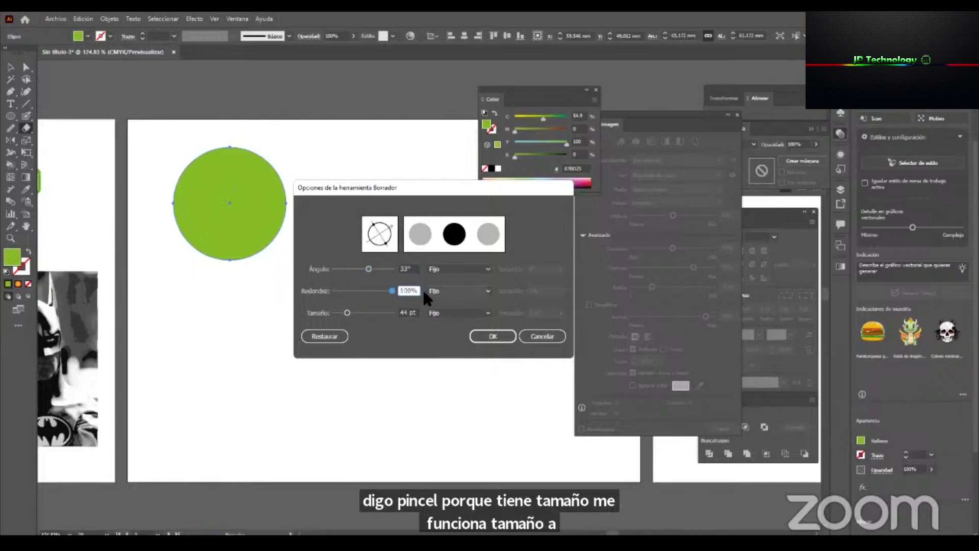
mouse_move(368, 269)
mouse_down()
mouse_move(346, 271)
mouse_move(387, 269)
mouse_up()
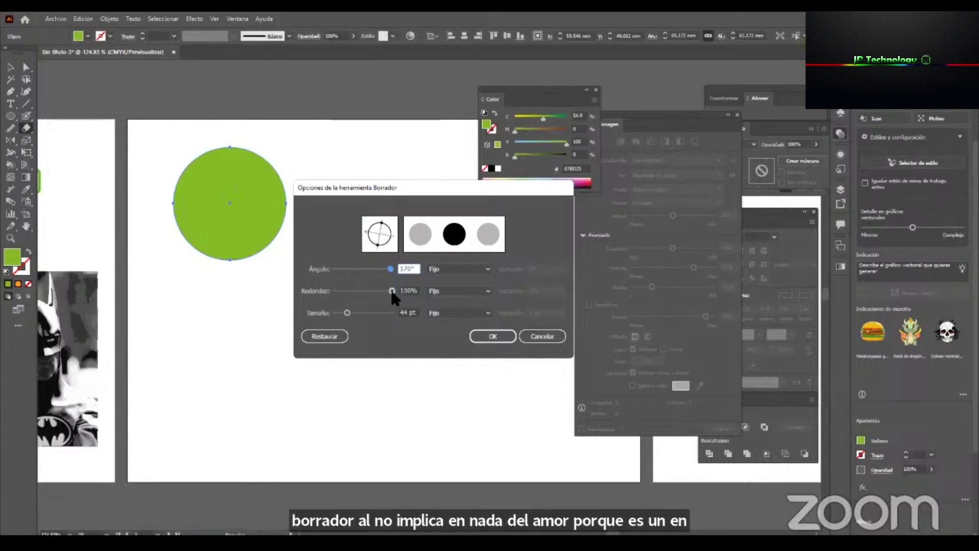
mouse_move(391, 291)
mouse_down()
mouse_move(348, 289)
mouse_move(361, 267)
mouse_move(397, 281)
mouse_move(384, 275)
mouse_up()
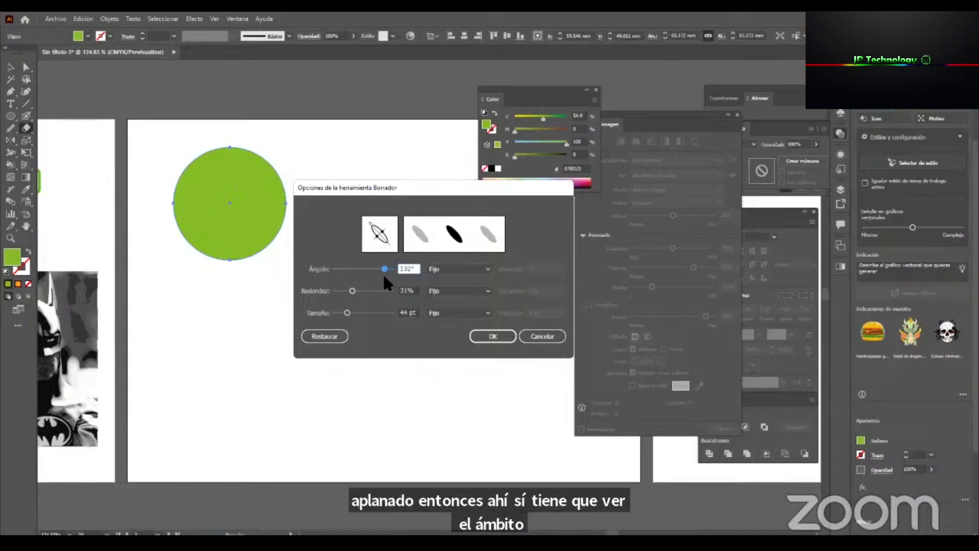
drag(352, 291, 458, 288)
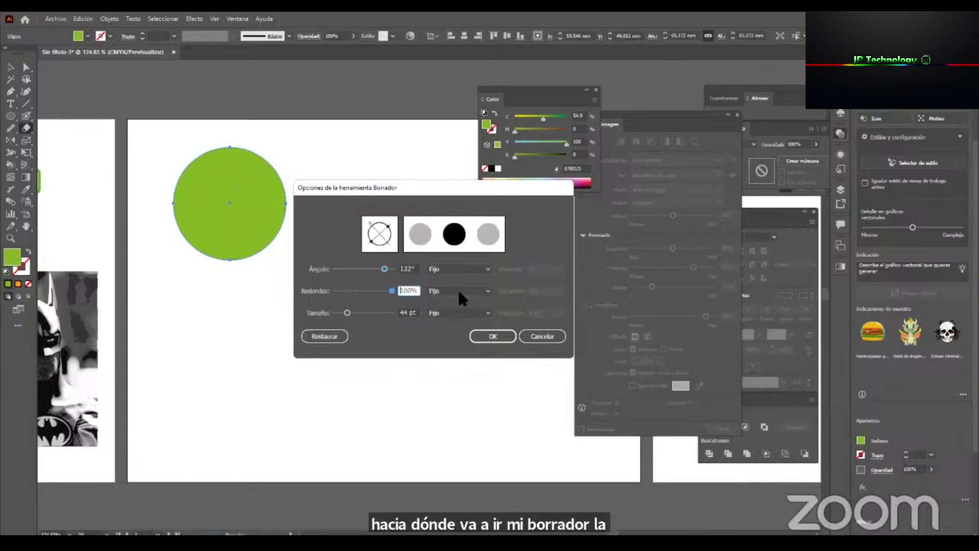
drag(339, 313, 336, 314)
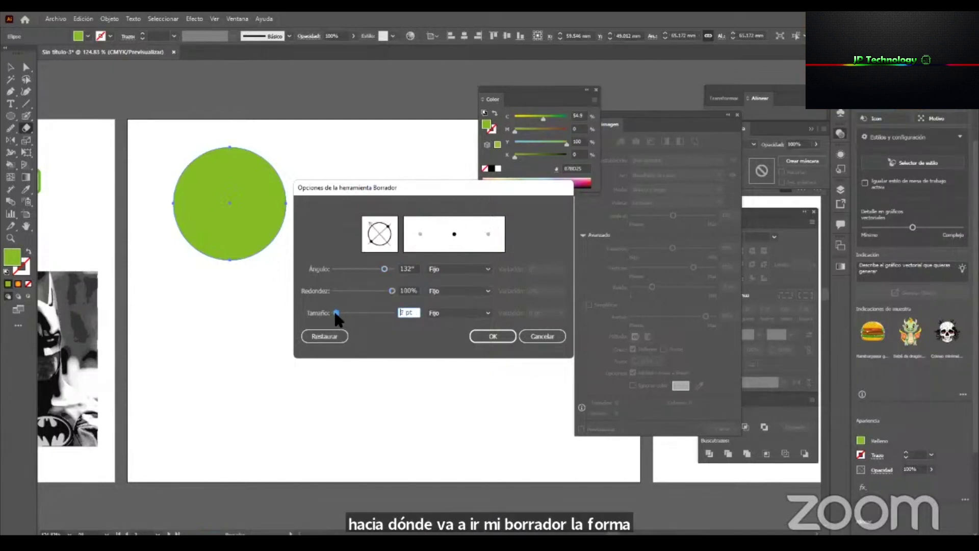
click(492, 337)
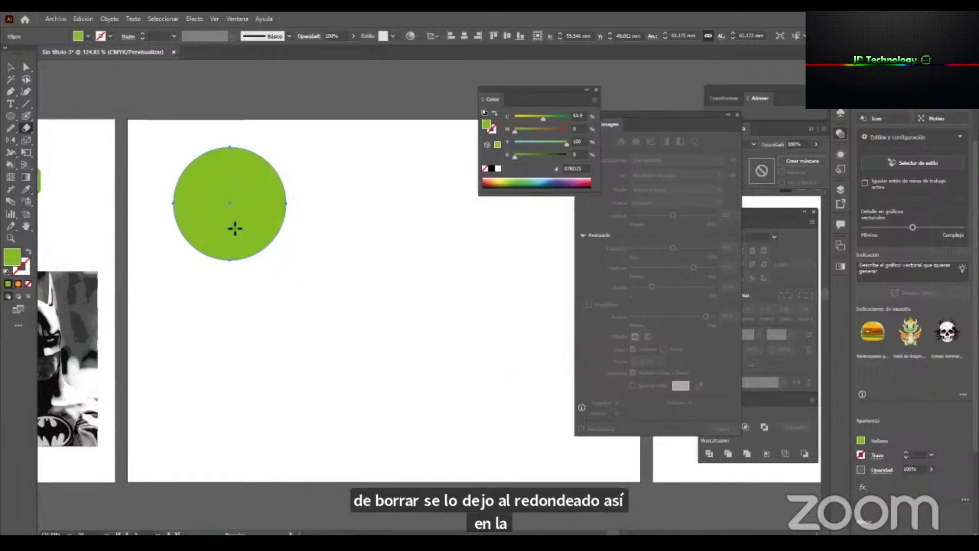
Set the Eraser tool's size to 40 pt.
double_click(26, 128)
drag(335, 313, 346, 308)
text(40)
key(Return)
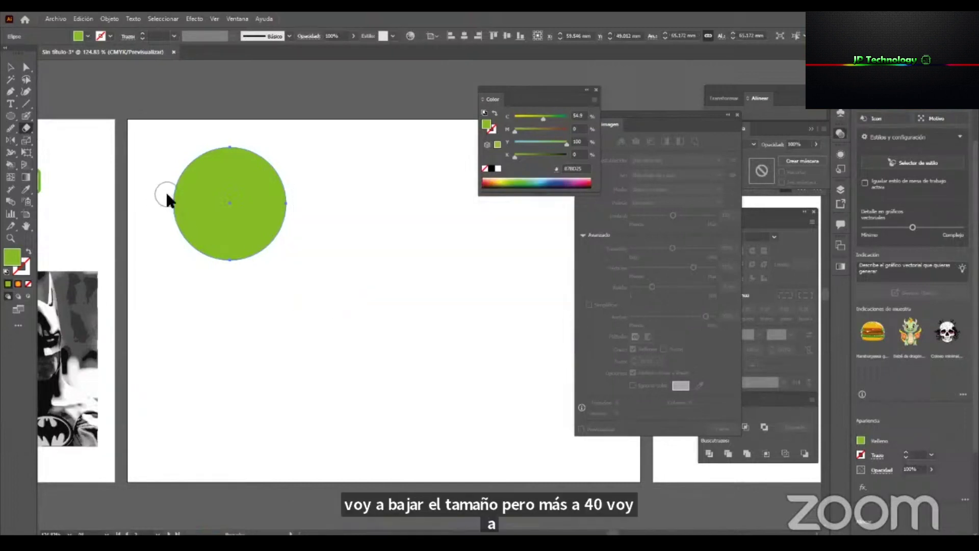
Erase a mouth-shaped notch from the green circle's right side and give the shape an 8 pt orange stroke.
mouse_move(271, 182)
mouse_down()
mouse_move(216, 203)
mouse_move(296, 217)
mouse_up()
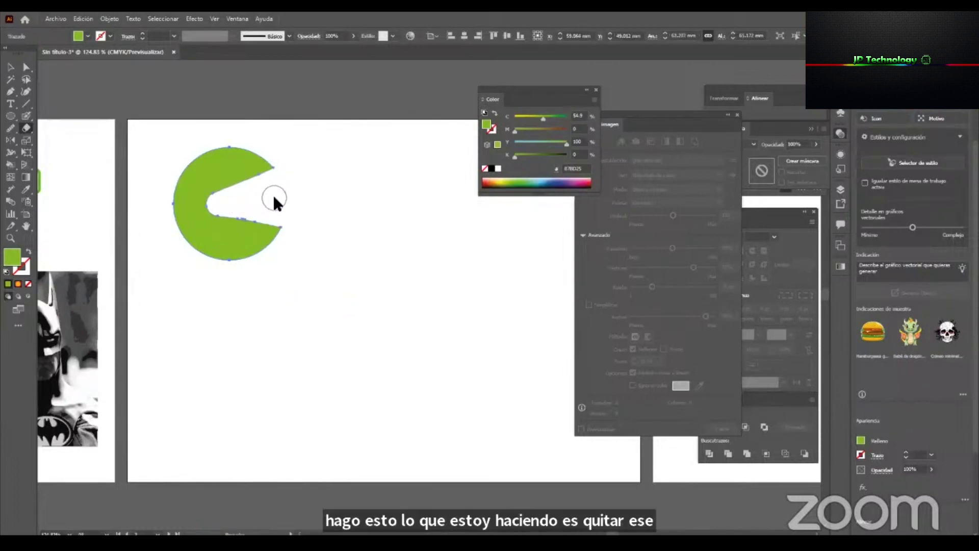
key(v)
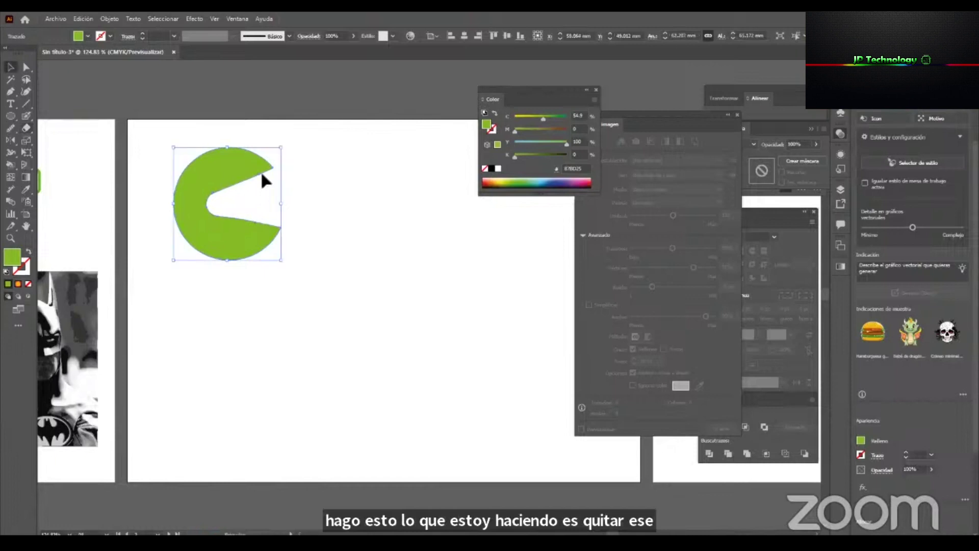
click(493, 132)
click(488, 185)
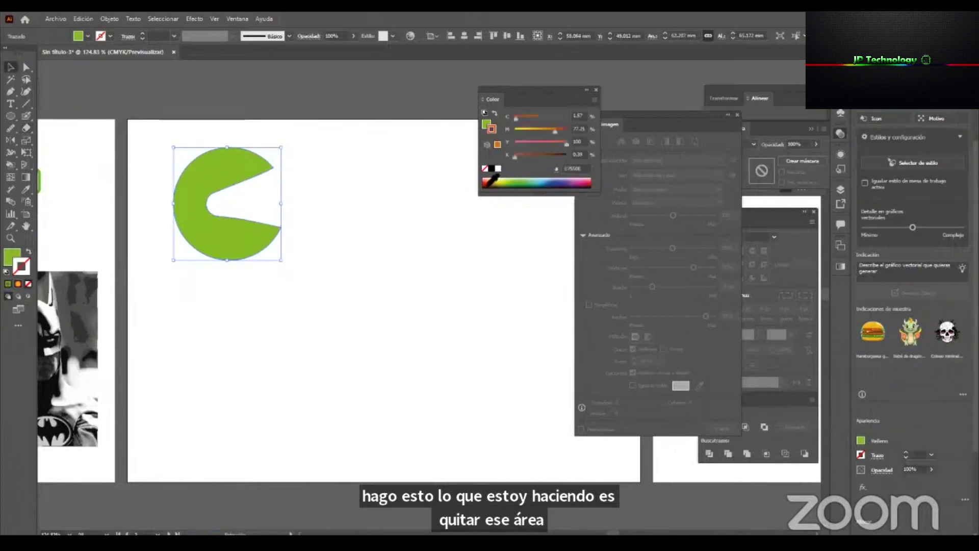
click(175, 38)
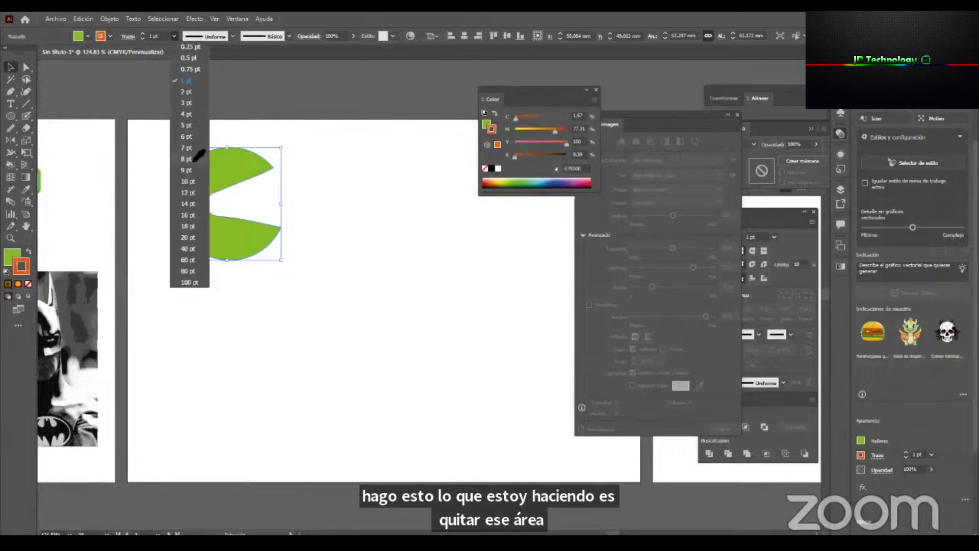
click(195, 160)
click(372, 192)
drag(248, 172, 232, 168)
Draw a circle about 69 mm in diameter below the notched shape and cut a wedge from its right side with the Knife tool.
click(11, 116)
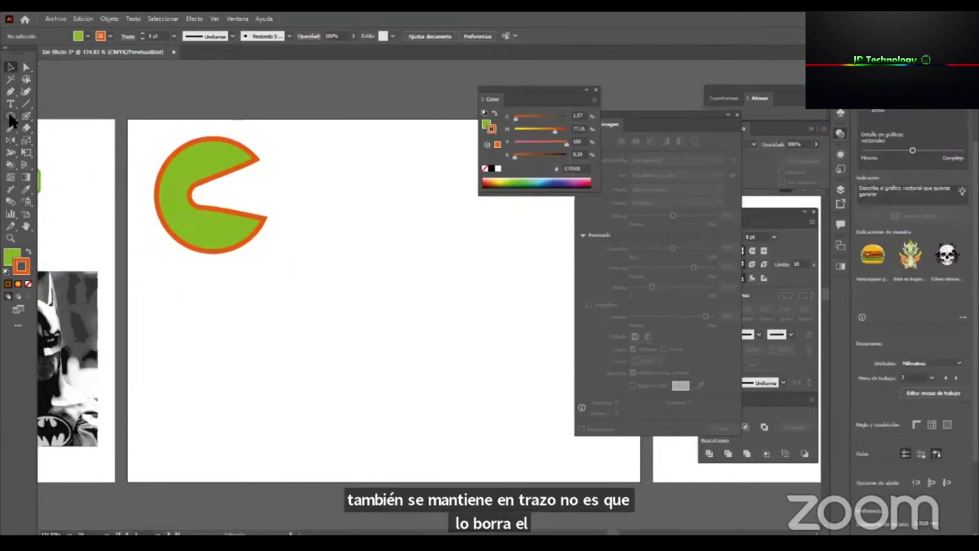
mouse_move(169, 303)
mouse_down()
mouse_move(290, 396)
mouse_move(289, 422)
mouse_up()
click(28, 128)
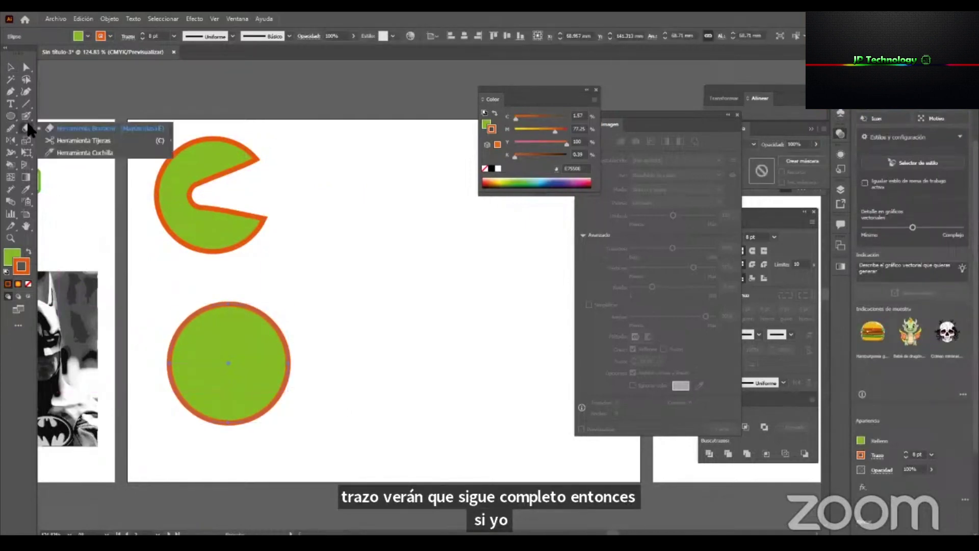
click(109, 154)
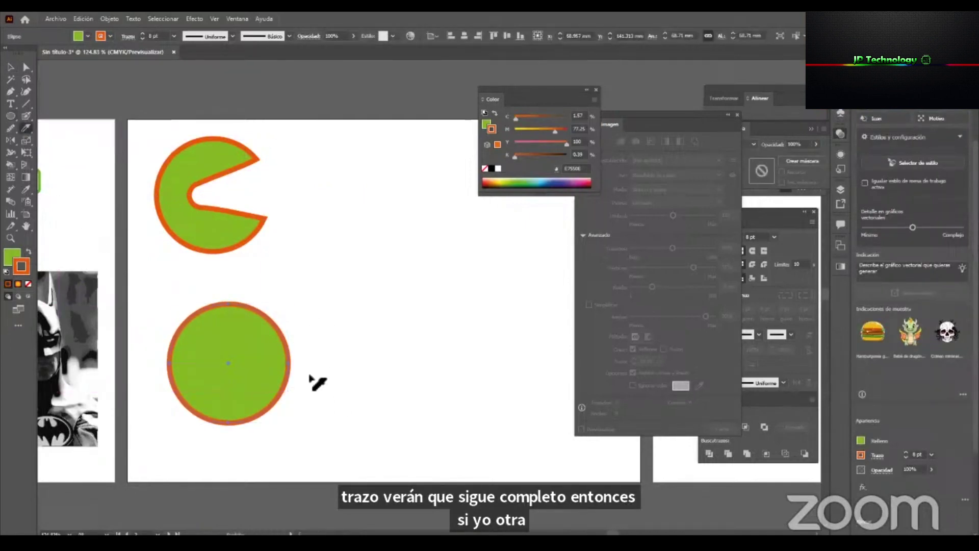
drag(287, 309, 272, 315)
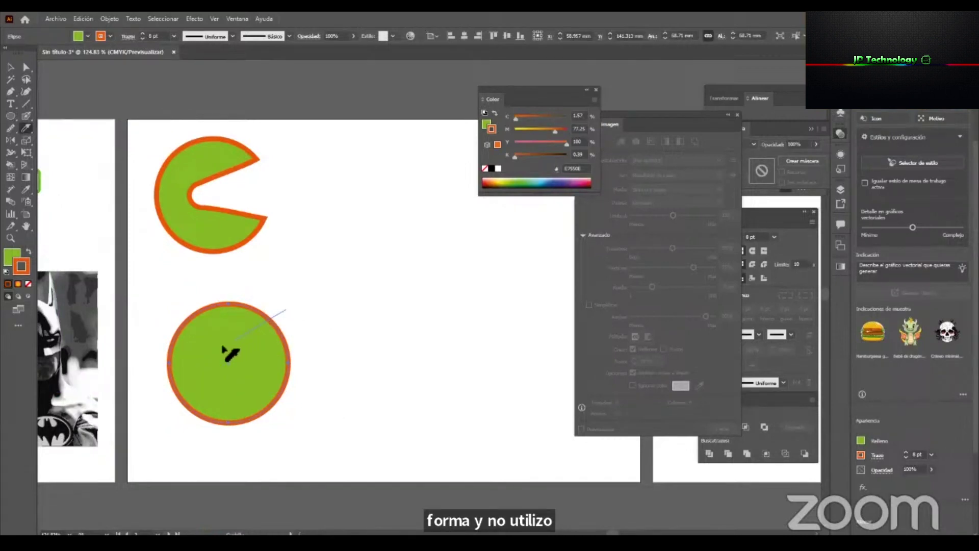
mouse_move(300, 382)
mouse_down()
mouse_move(313, 313)
mouse_move(321, 366)
mouse_up()
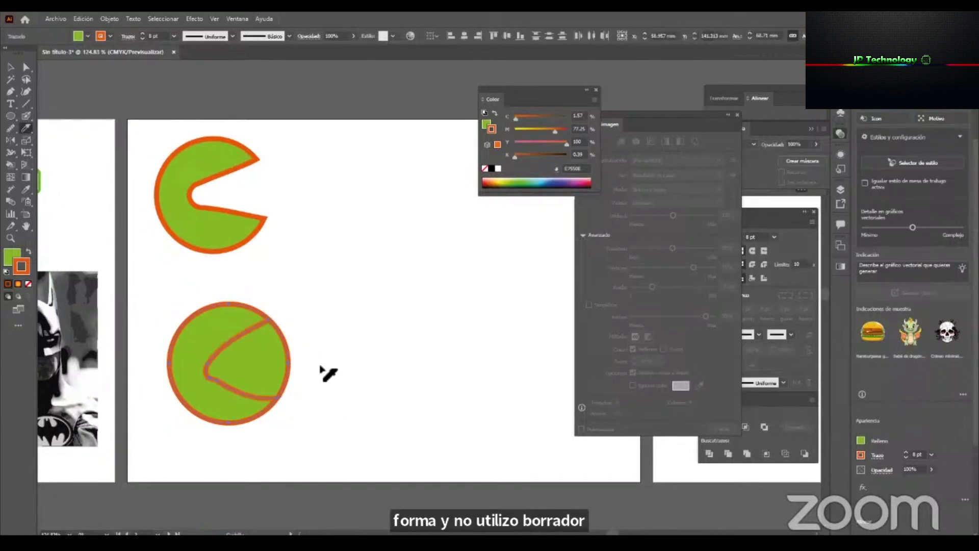
Pull the cut wedge out of the lower circle and delete both pieces.
key(v)
drag(261, 357, 296, 373)
key(ctrl+z)
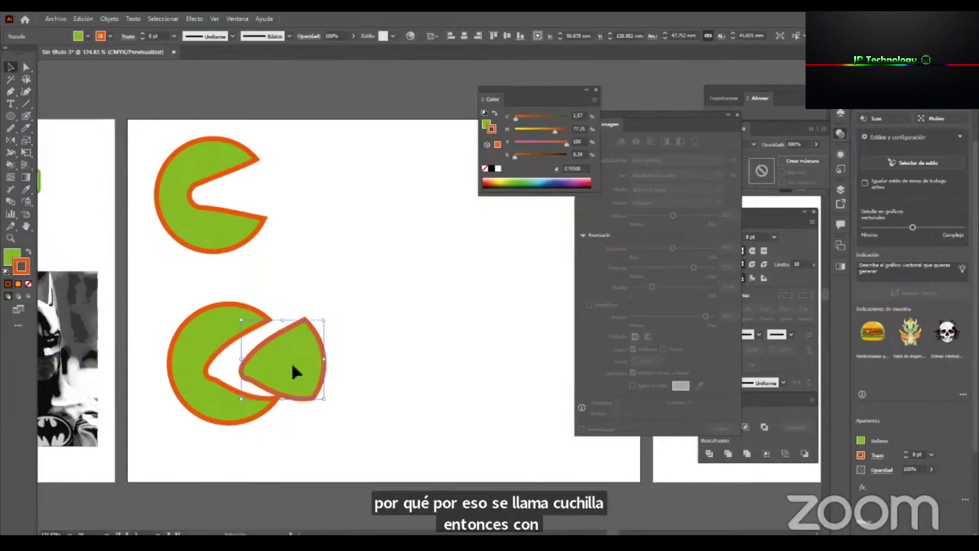
drag(370, 339, 222, 395)
key(Delete)
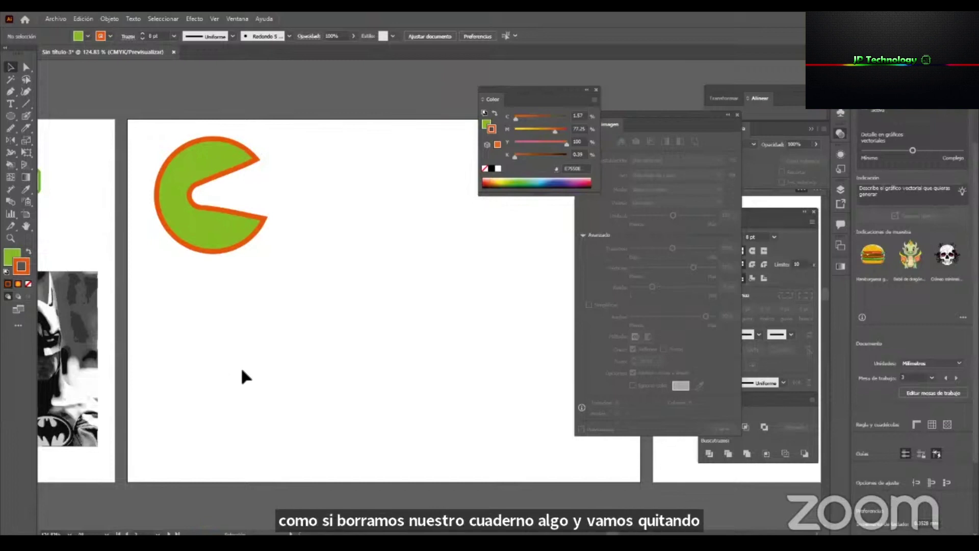
Draw a green circle about 75 mm in diameter to the right of the notched shape and activate the Eraser tool.
click(10, 116)
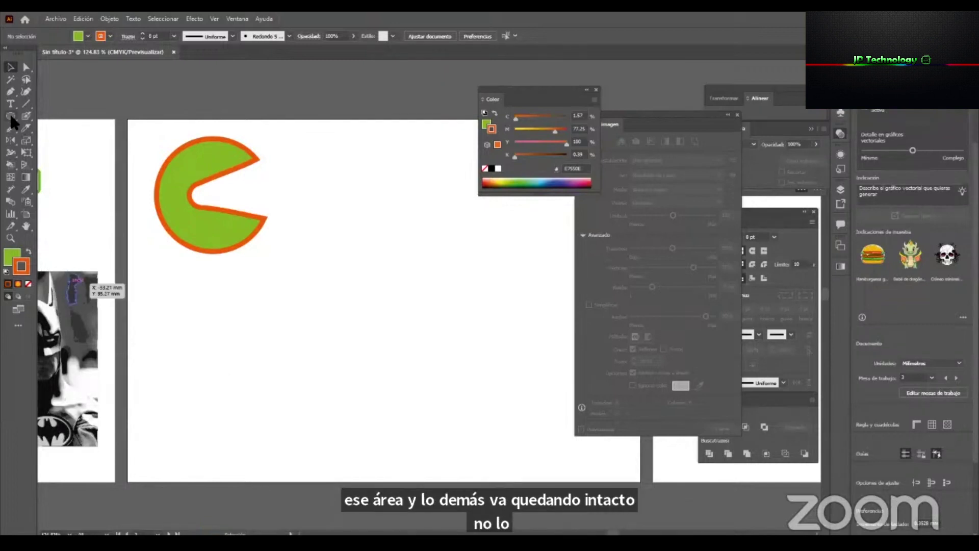
drag(323, 227, 454, 332)
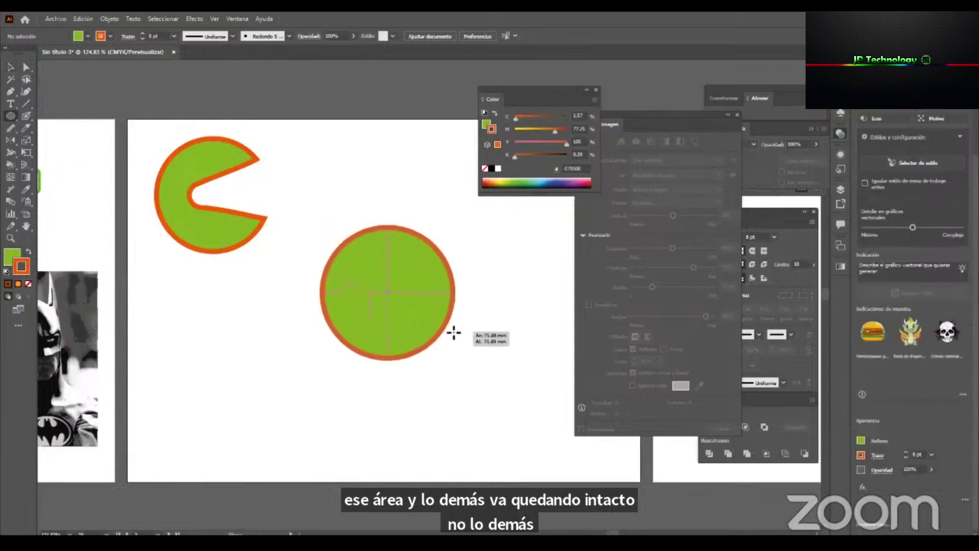
click(27, 126)
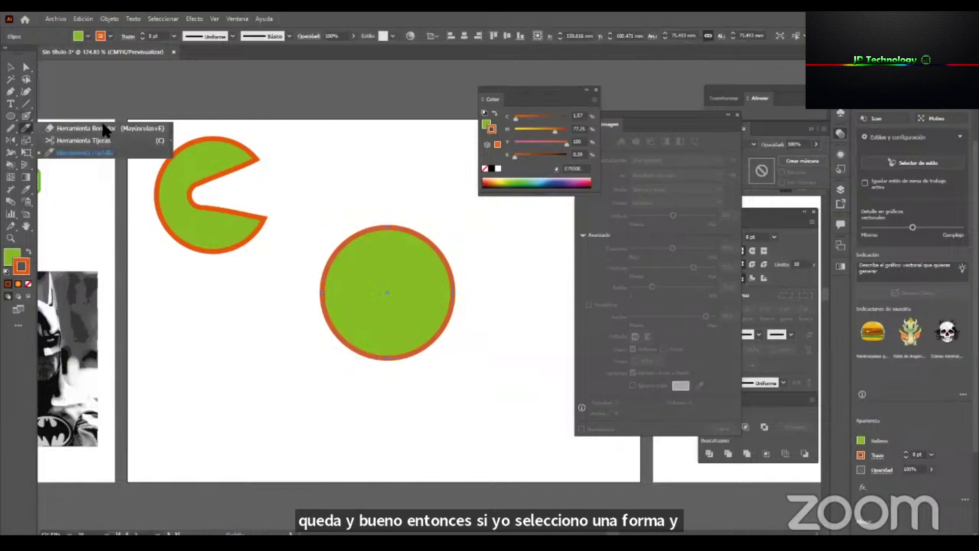
click(105, 128)
Try erasing wavy strokes through the new circle from its left edge, undoing each attempt.
mouse_move(313, 313)
mouse_down()
mouse_move(328, 298)
mouse_move(342, 296)
mouse_move(359, 309)
mouse_move(385, 291)
mouse_move(397, 307)
mouse_move(407, 290)
mouse_move(427, 290)
mouse_move(434, 301)
mouse_move(438, 284)
mouse_move(468, 299)
mouse_up()
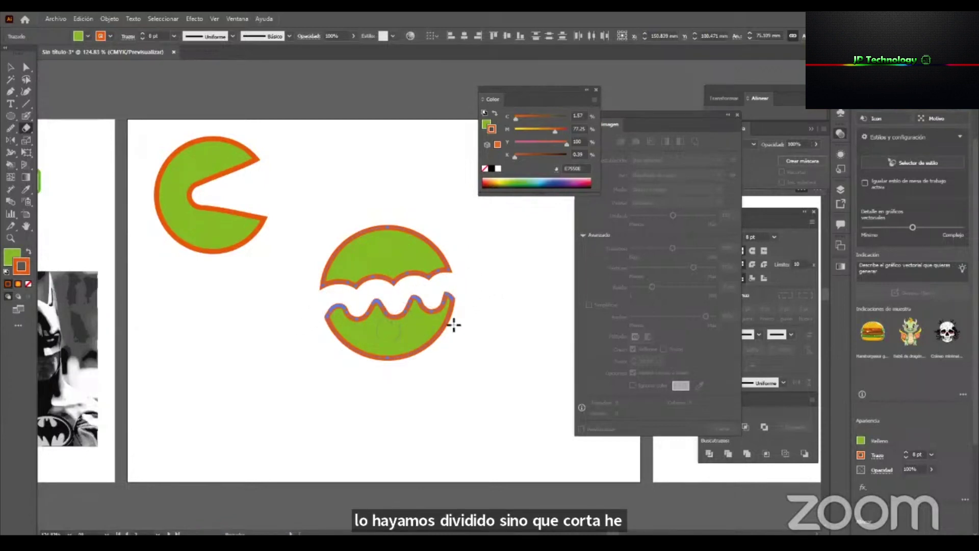
key(ctrl+z)
key(ctrl+z)
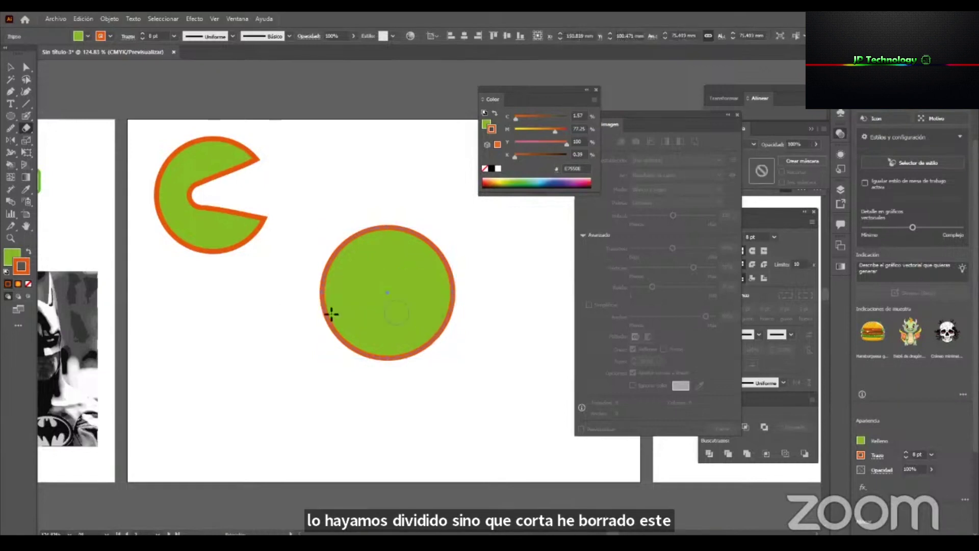
mouse_move(316, 313)
mouse_down()
mouse_move(383, 301)
mouse_move(401, 321)
mouse_up()
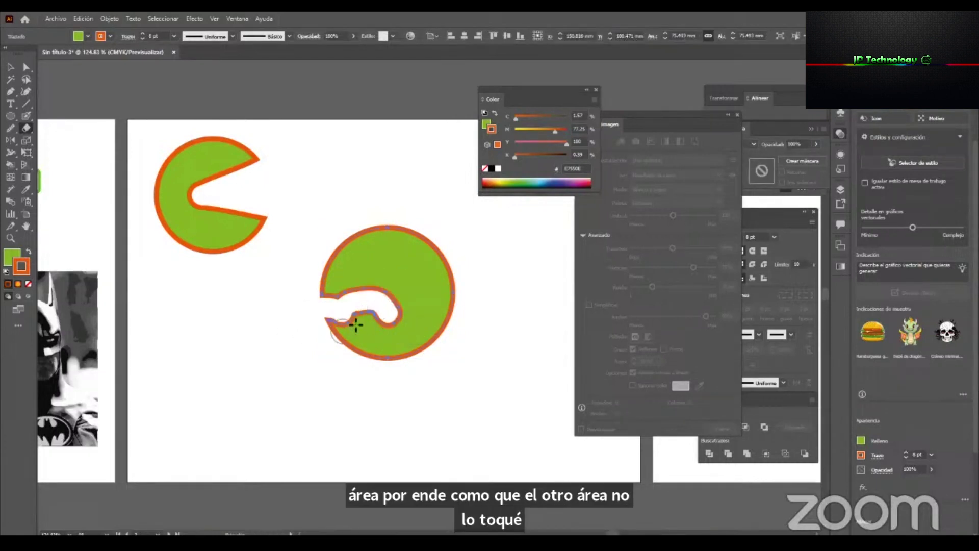
key(ctrl+z)
key(ctrl+z)
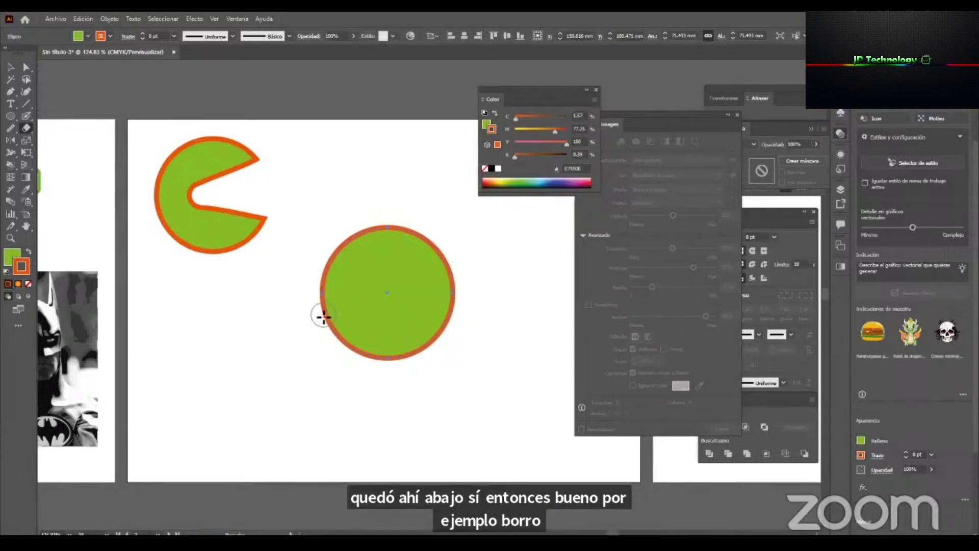
Erase a scalloped band across the circle's middle and delete the lower piece to leave an umbrella-shaped dome.
mouse_move(317, 311)
mouse_down()
mouse_move(377, 297)
mouse_move(392, 308)
mouse_move(408, 294)
mouse_move(427, 307)
mouse_move(448, 294)
mouse_move(474, 316)
mouse_move(456, 300)
mouse_move(435, 313)
mouse_move(417, 300)
mouse_move(408, 314)
mouse_move(389, 297)
mouse_move(375, 309)
mouse_move(336, 299)
mouse_move(319, 324)
mouse_up()
key(ctrl+z)
key(a)
click(400, 343)
key(Delete)
click(400, 253)
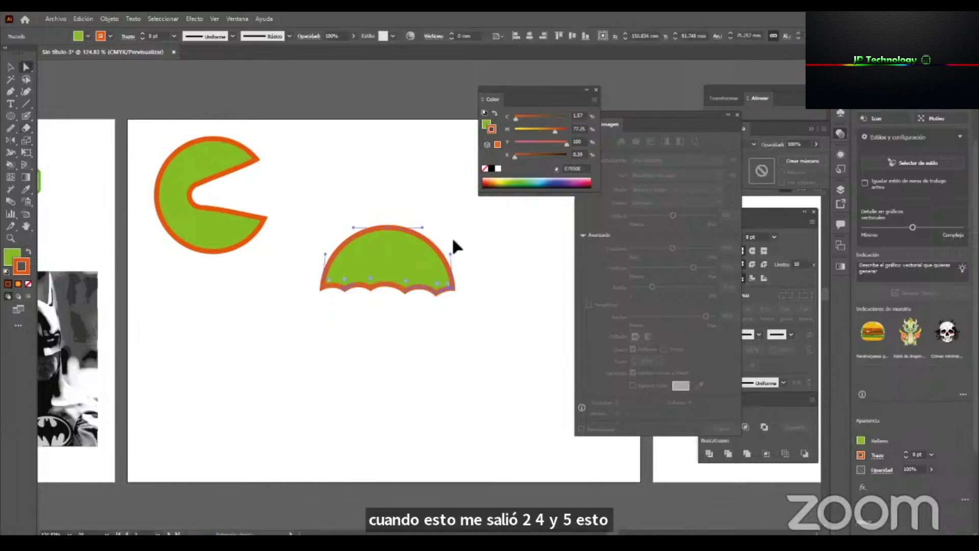
Remove the dome's orange stroke and reset it to the default white fill with a 1 pt black stroke.
scroll(481, 247, up, 3)
key(v)
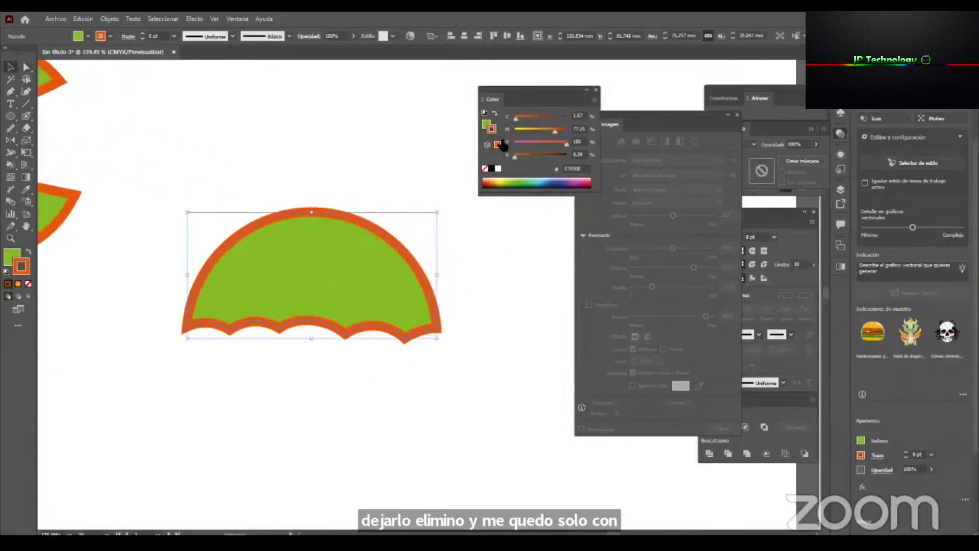
click(485, 169)
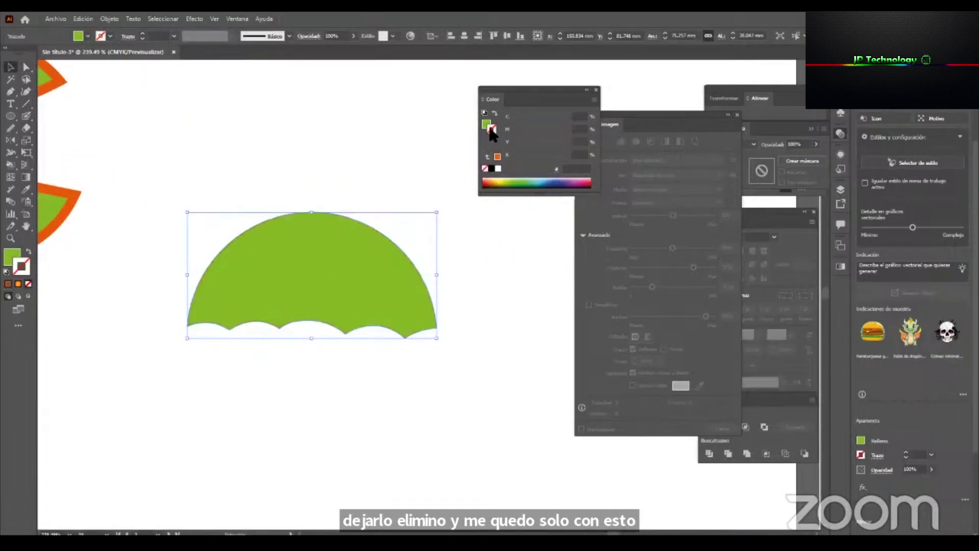
click(484, 124)
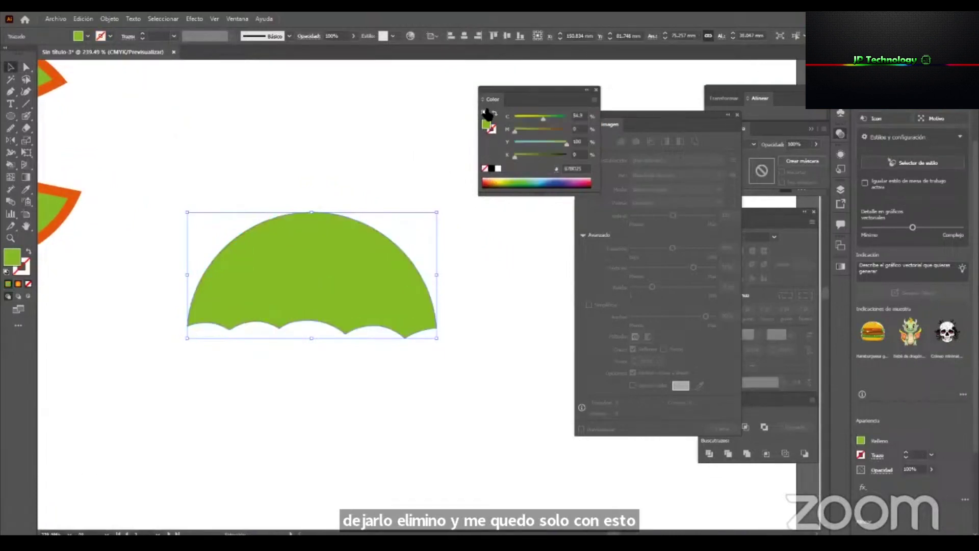
click(485, 112)
click(466, 288)
click(412, 278)
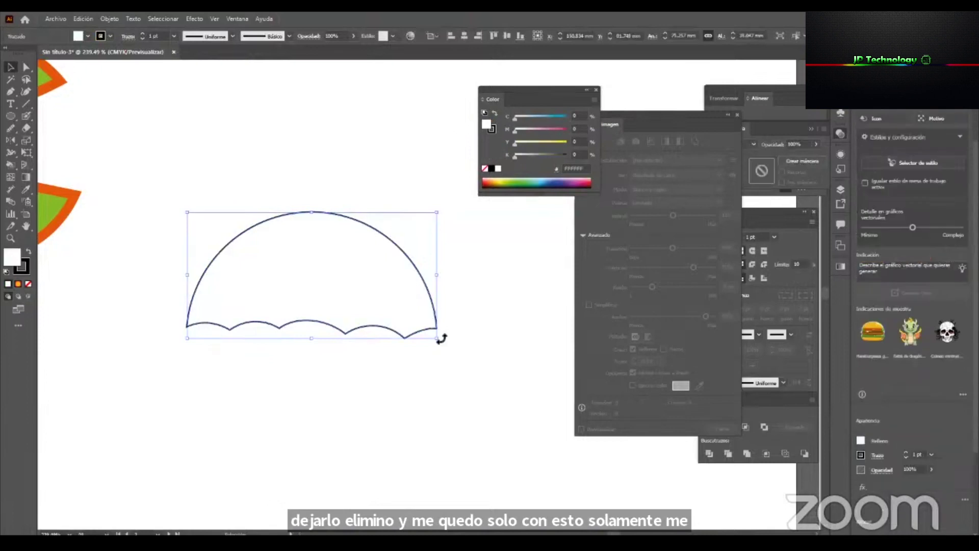
Rotate the dome slightly counterclockwise to level its scalloped edge.
click(457, 311)
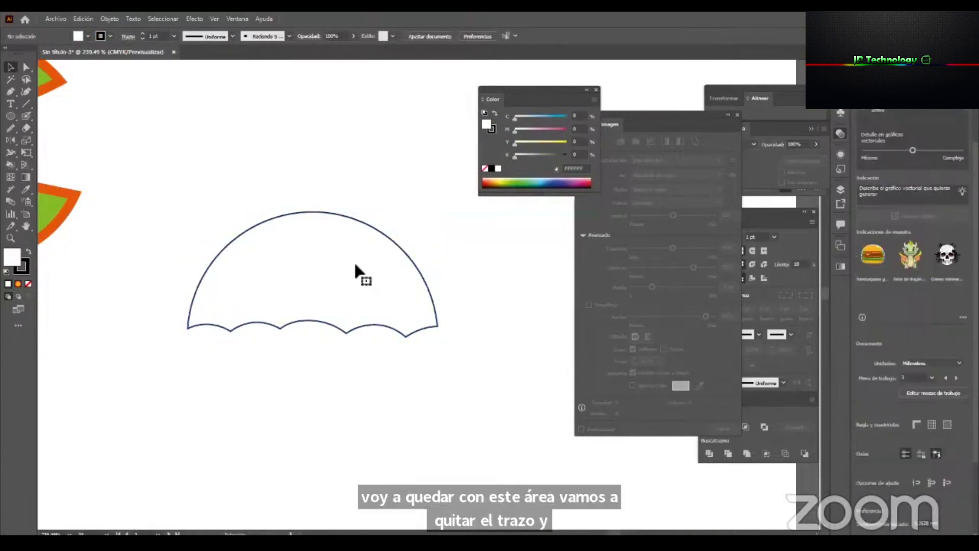
click(356, 265)
drag(441, 342, 449, 339)
click(439, 295)
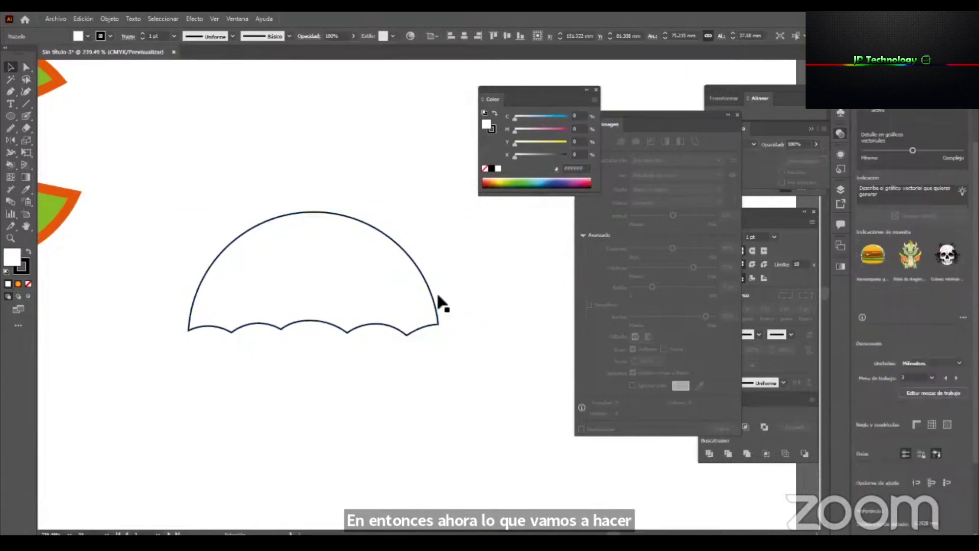
Draw a curved rib with the Pen tool from the first scallop joint to the dome's apex and remove its fill.
click(10, 92)
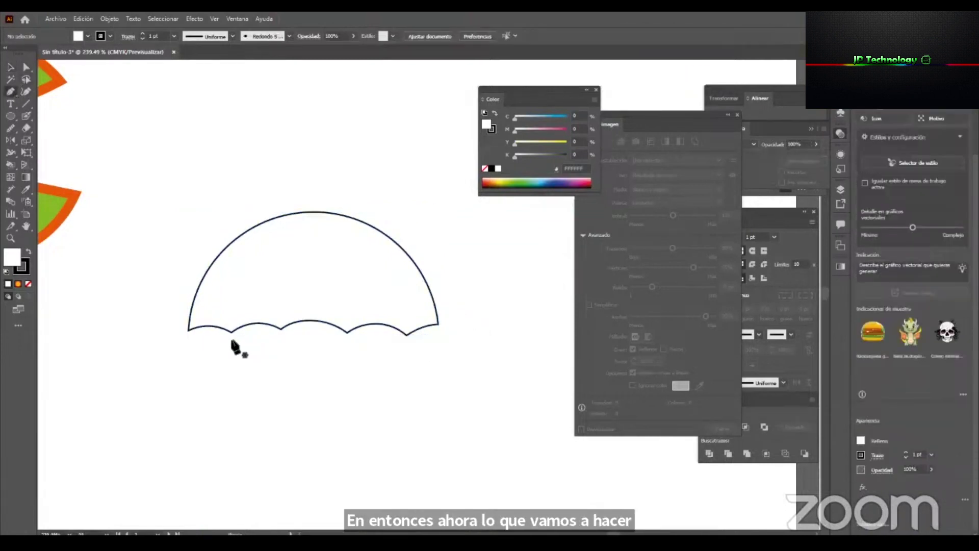
click(231, 340)
drag(313, 210, 390, 152)
key(v)
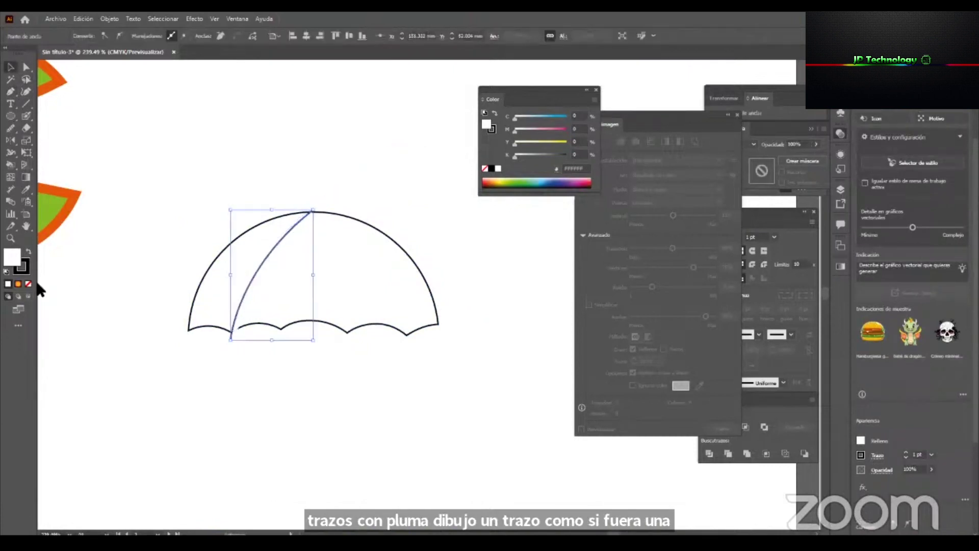
click(28, 283)
click(348, 135)
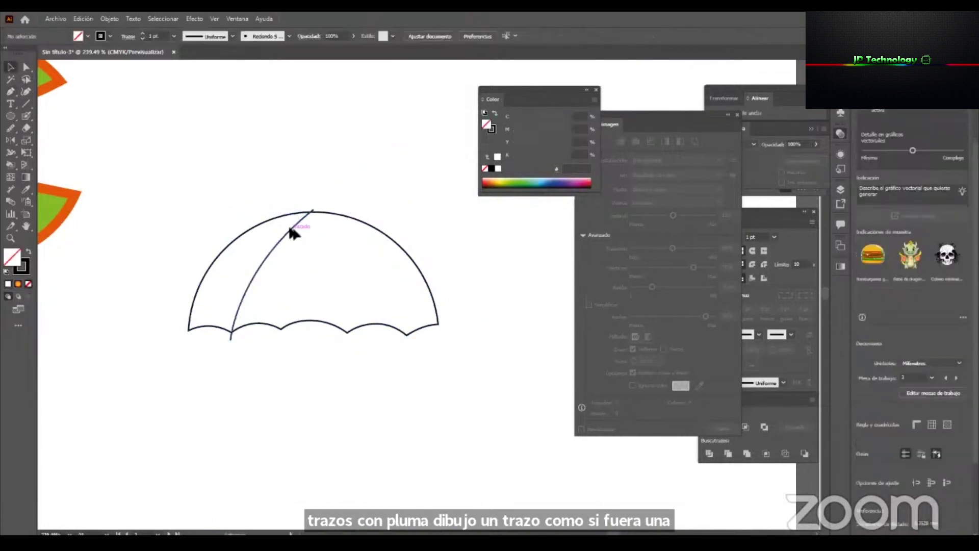
Duplicate the curved rib to the right, reflect the copy vertically and position it at the opposite scallop joint.
drag(290, 225, 363, 225)
double_click(10, 139)
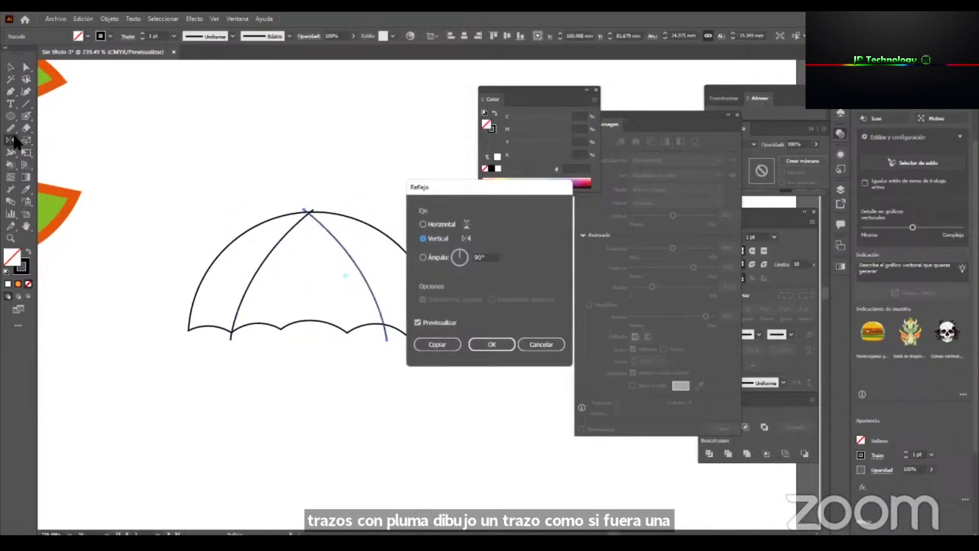
key(Return)
key(v)
drag(373, 296, 385, 264)
Reshape a copy of the curved rib into a steeper inner rib ending at an inner scallop joint.
key(ctrl+space)
key(a)
click(214, 179)
drag(214, 179, 297, 180)
drag(416, 274, 331, 268)
drag(344, 382, 342, 388)
key(v)
click(349, 386)
Duplicate the inner rib to the left, reflect the copy vertically and place it at the other inner scallop joint.
alt+drag(337, 342, 290, 342)
double_click(11, 141)
key(Return)
key(v)
drag(261, 318, 247, 318)
Select the top anchor points of all four ribs and align them so they meet at one point.
key(z)
drag(303, 171, 514, 239)
key(a)
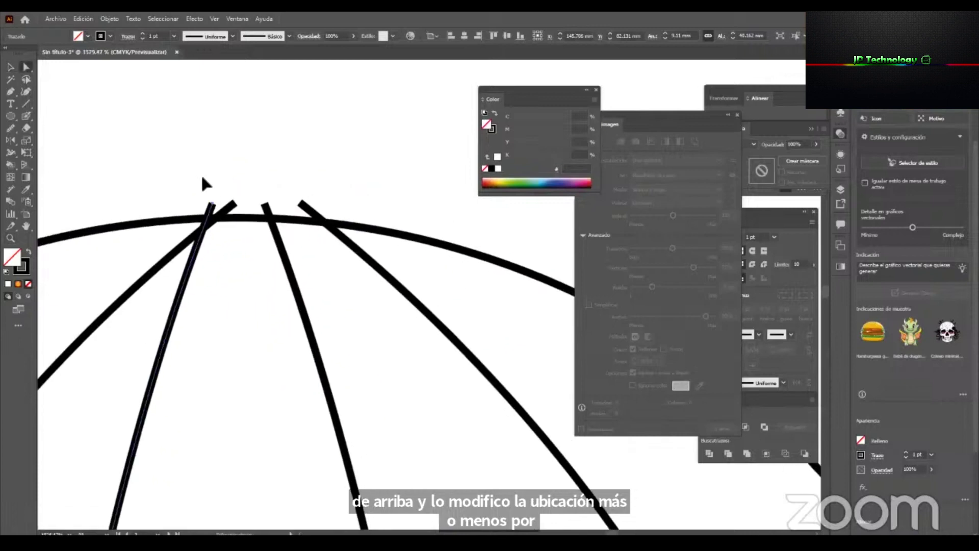
drag(294, 209, 313, 218)
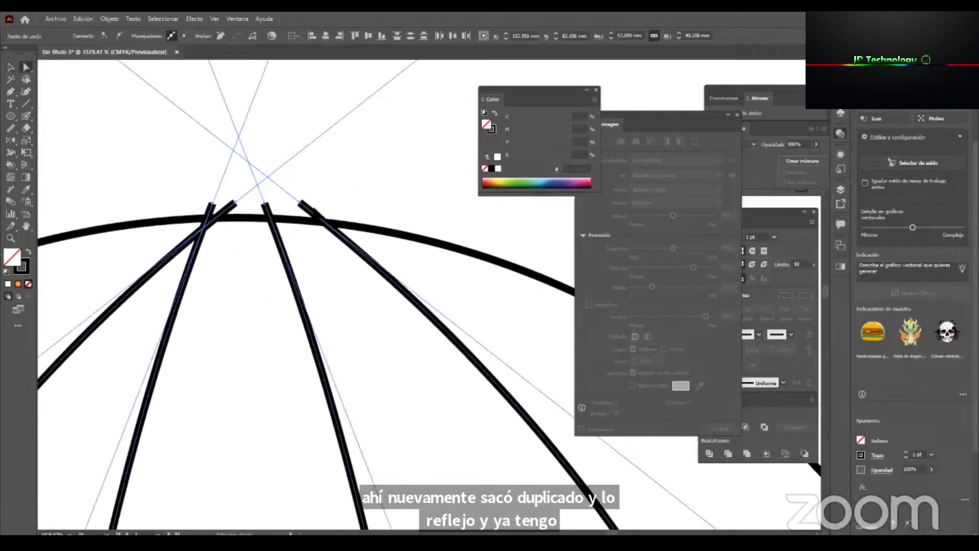
click(326, 36)
click(397, 36)
key(z)
drag(325, 223, 143, 325)
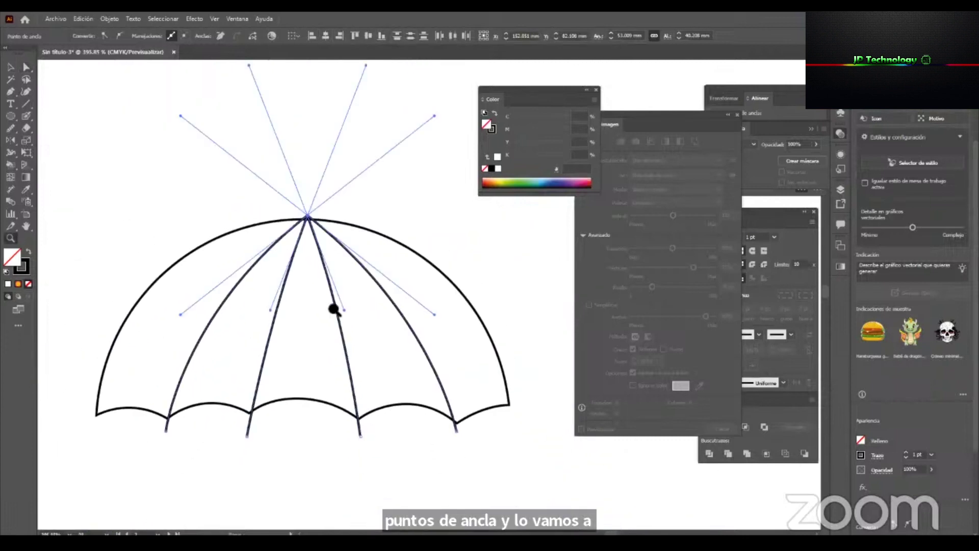
Move the ribs' joined top anchor points down onto the dome's apex.
drag(332, 308, 299, 320)
drag(320, 235, 509, 238)
key(v)
key(a)
drag(275, 191, 274, 204)
key(z)
drag(339, 256, 136, 309)
Adjust the anchor points at the ribs' lower ends so each rib crosses its scallop joint.
key(v)
drag(173, 146, 508, 465)
drag(250, 441, 486, 430)
key(a)
click(382, 367)
drag(364, 353, 334, 386)
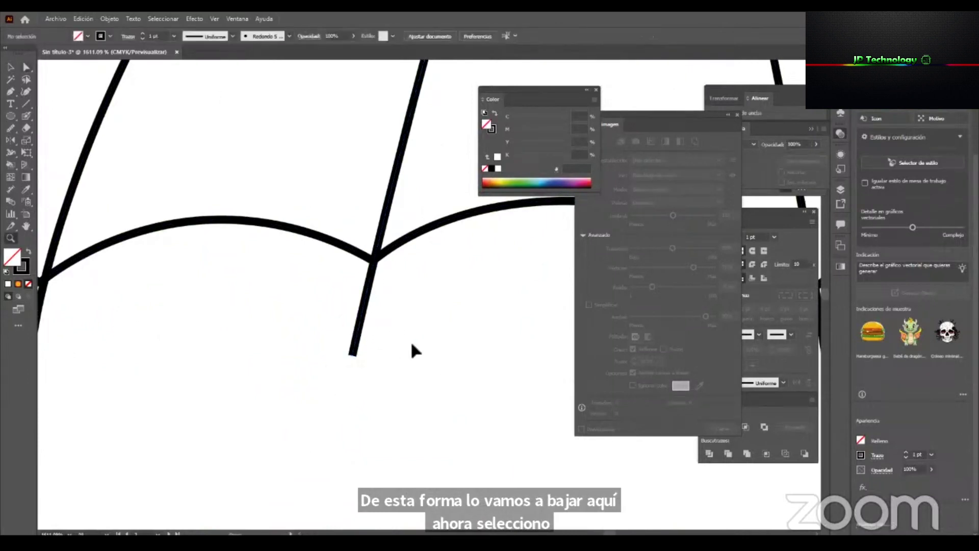
key(z)
alt+click(413, 341)
key(a)
drag(52, 288, 49, 286)
drag(422, 317, 160, 382)
drag(356, 378, 179, 378)
drag(365, 363, 185, 395)
Divide the whole umbrella, dome and ribs together, with Pathfinder Divide and ungroup the resulting pieces.
key(z)
key(v)
drag(488, 410, 170, 165)
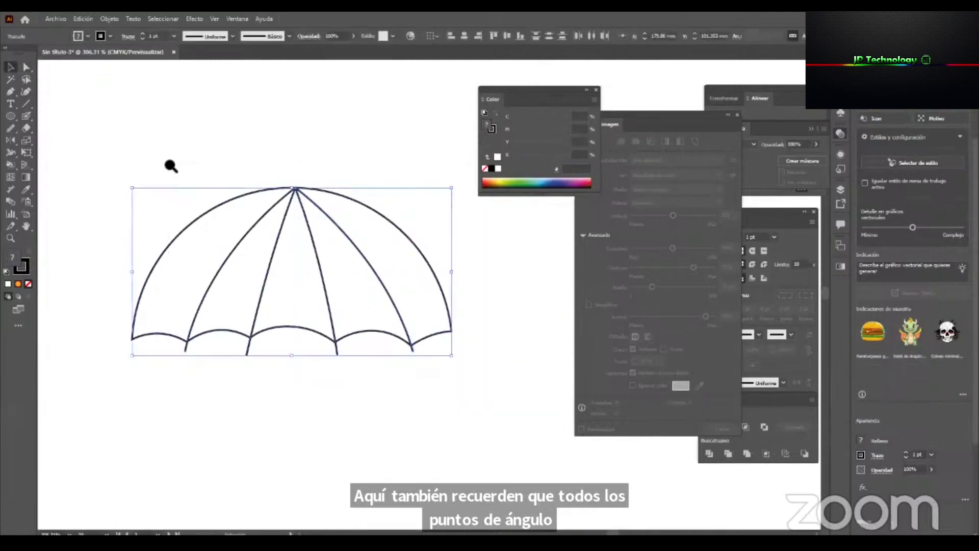
drag(790, 400, 343, 161)
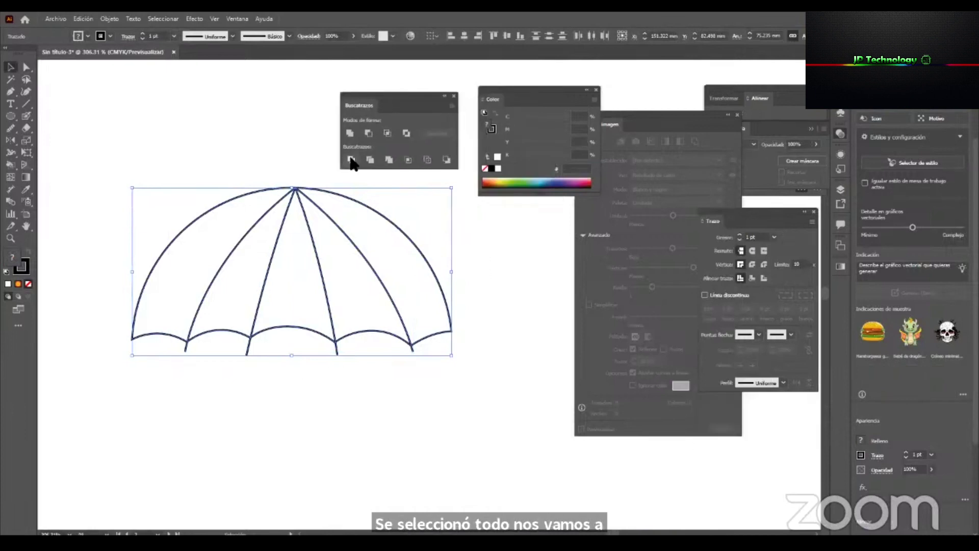
click(351, 161)
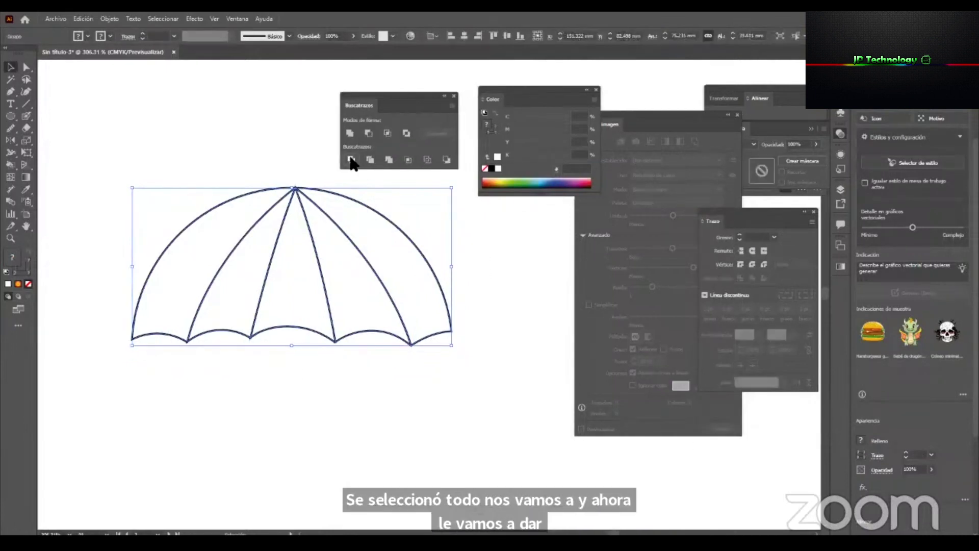
right_click(323, 232)
click(416, 378)
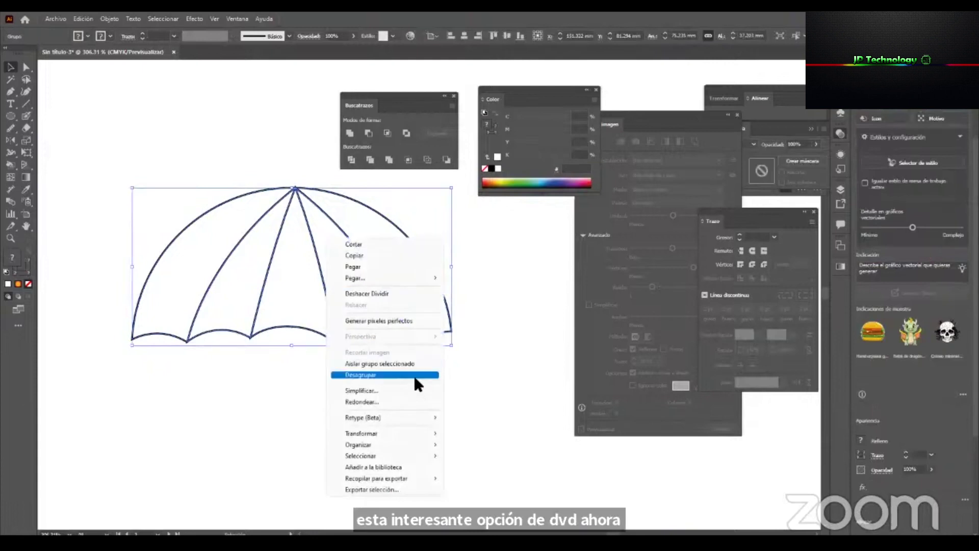
click(468, 247)
Using CMYK values, fill the umbrella's rightmost panel yellow and the two panels flanking the centre pink.
click(414, 249)
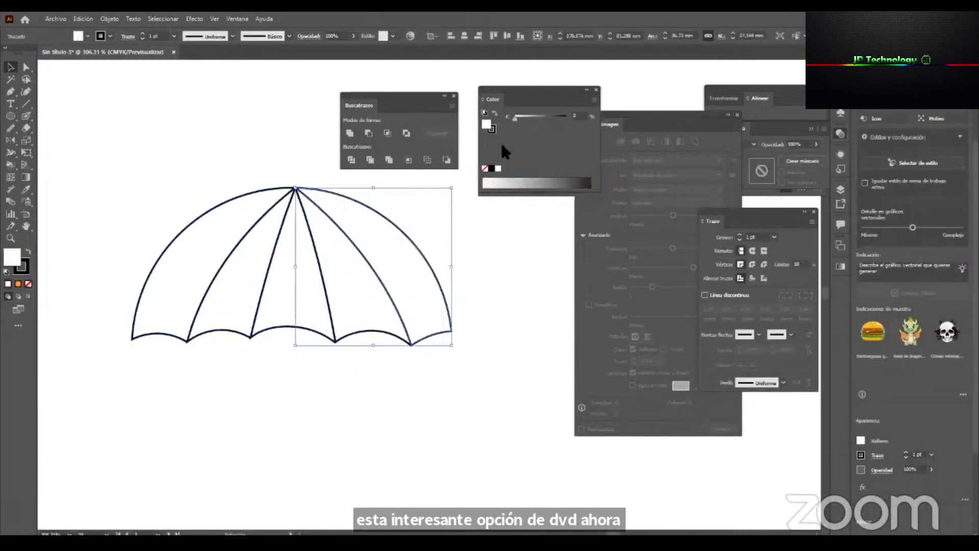
click(594, 100)
click(631, 153)
click(502, 180)
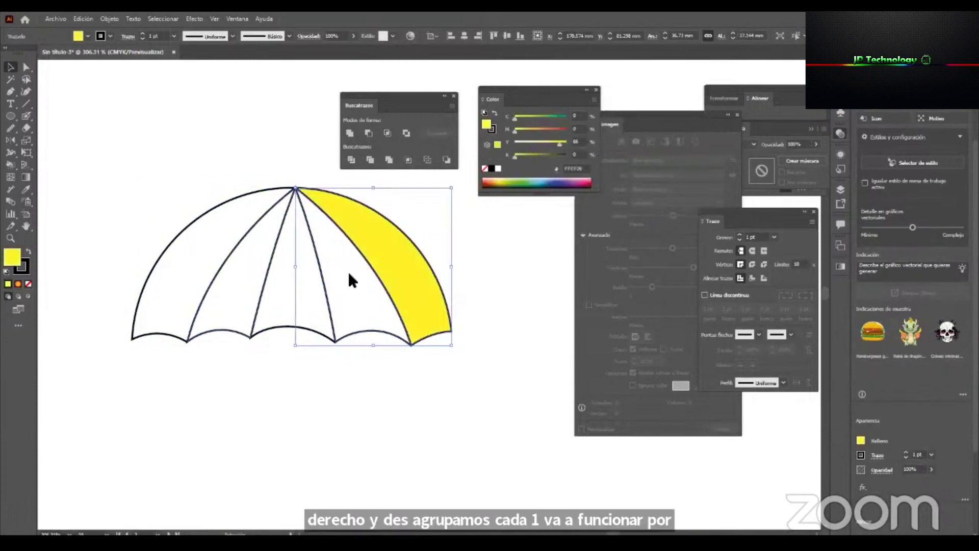
click(350, 268)
click(594, 100)
click(631, 153)
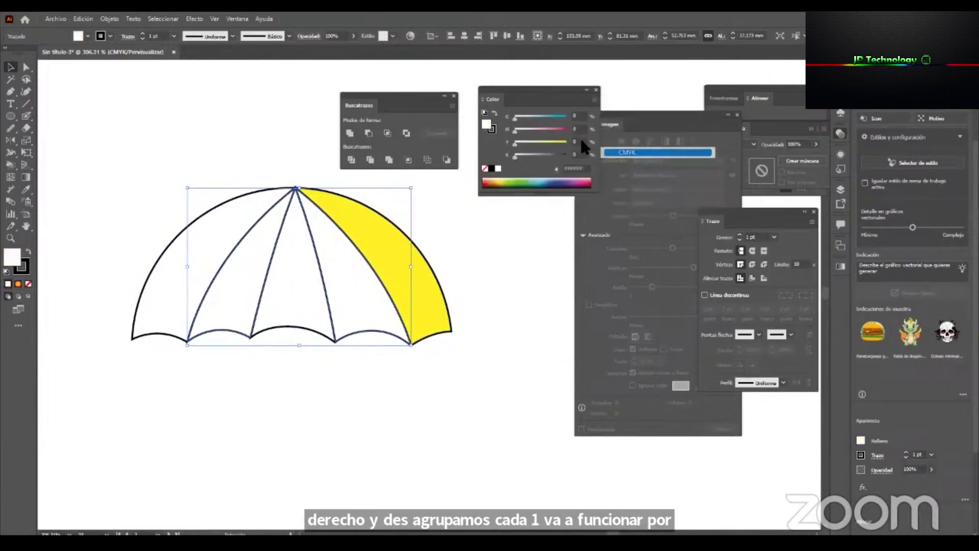
click(553, 130)
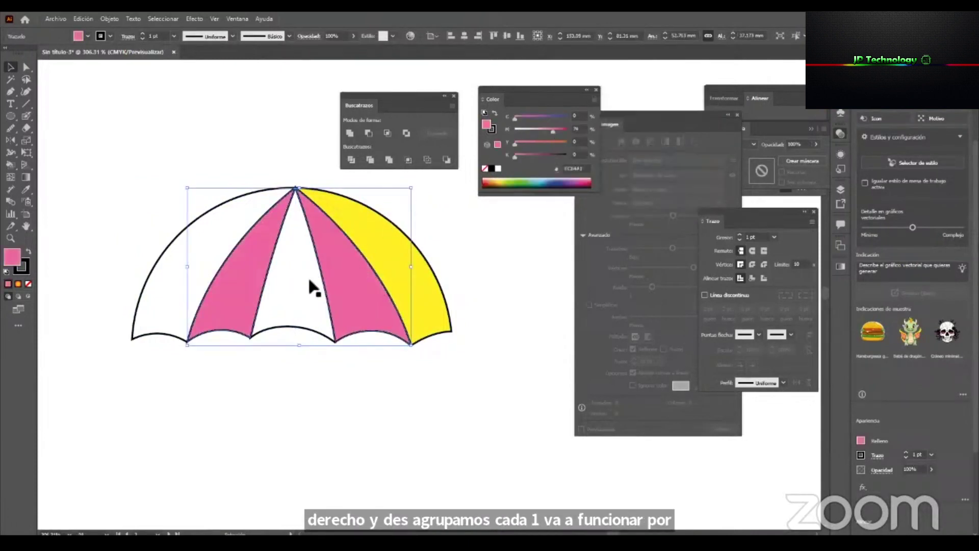
Using CMYK values, fill the umbrella's centre panel light blue with 70% cyan and the leftmost panel green.
click(301, 215)
click(593, 105)
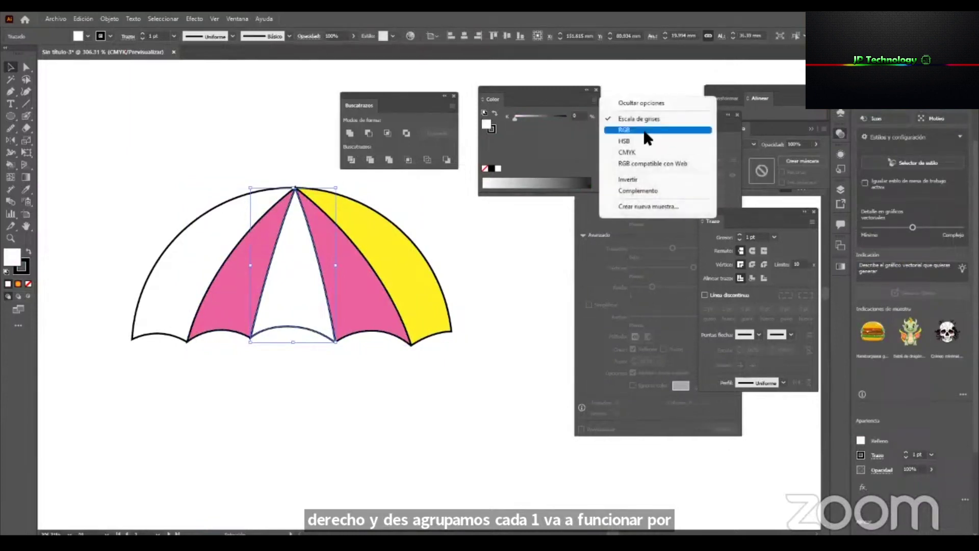
click(632, 152)
click(551, 116)
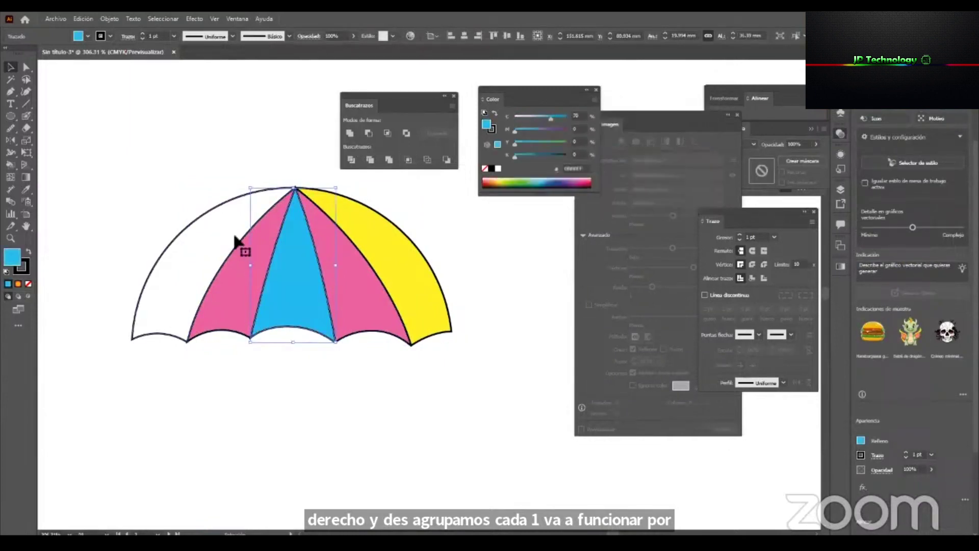
click(234, 244)
click(595, 101)
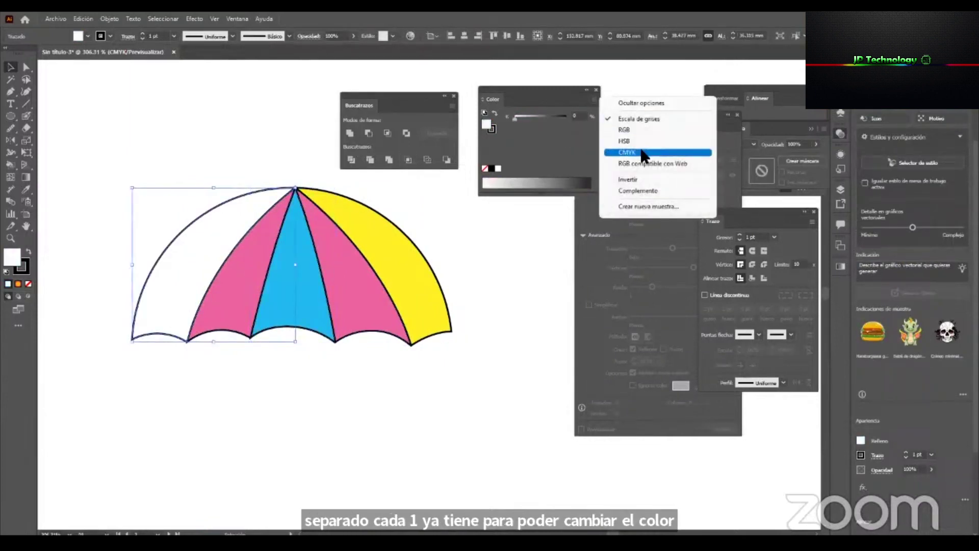
click(635, 147)
drag(541, 116, 555, 116)
click(442, 369)
Give all the umbrella panels round stroke joins and a stroke weight of 4 pt.
click(176, 294)
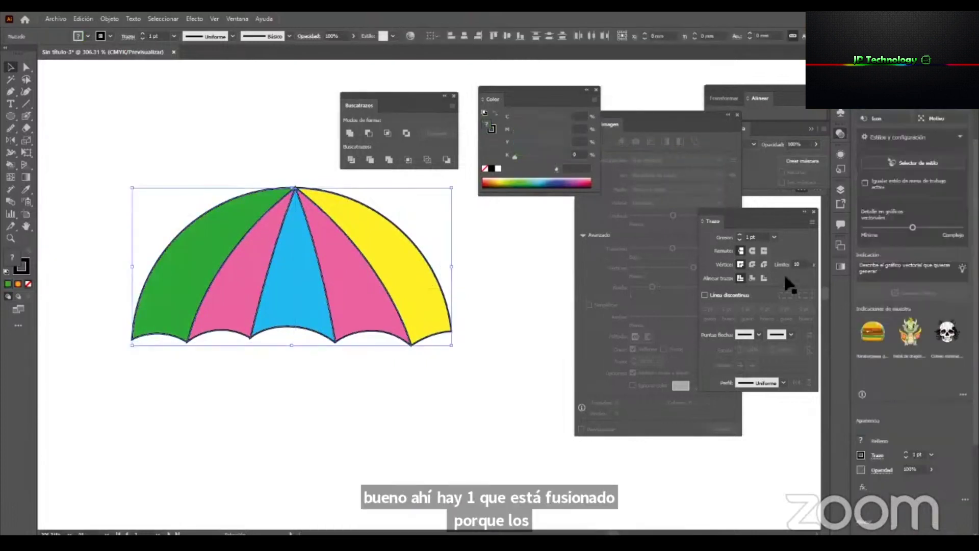
drag(753, 212, 492, 244)
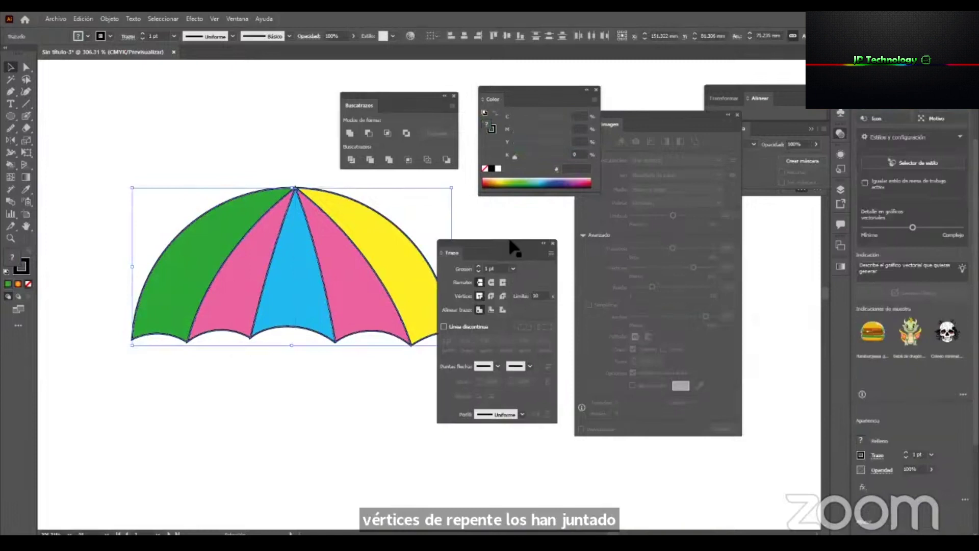
click(491, 297)
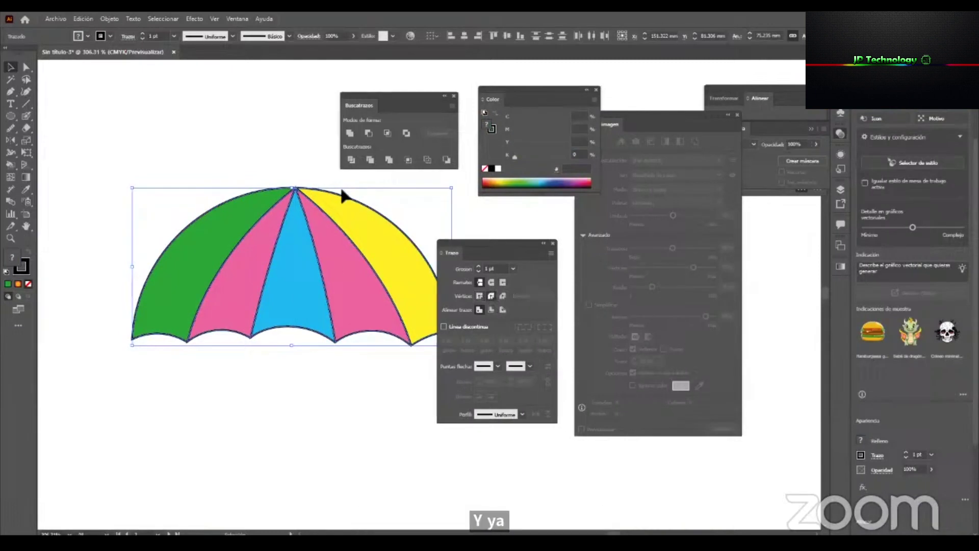
click(514, 268)
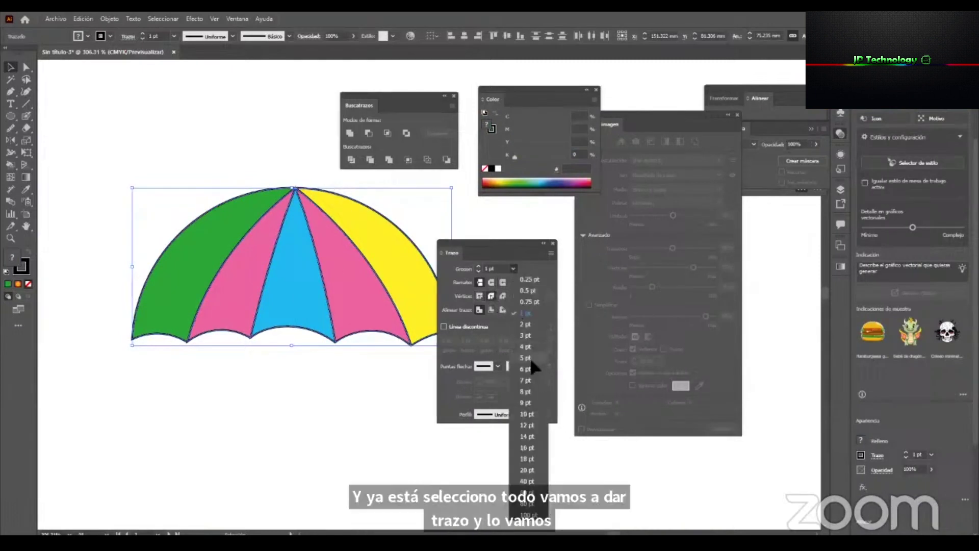
click(525, 346)
Color the strokes of all the umbrella panels dark blue and deselect them.
click(492, 129)
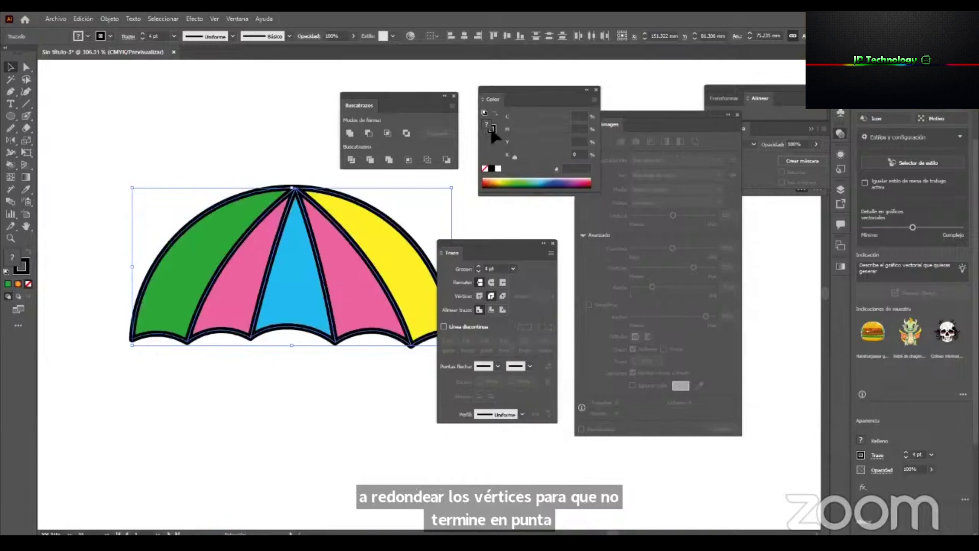
drag(522, 181, 547, 181)
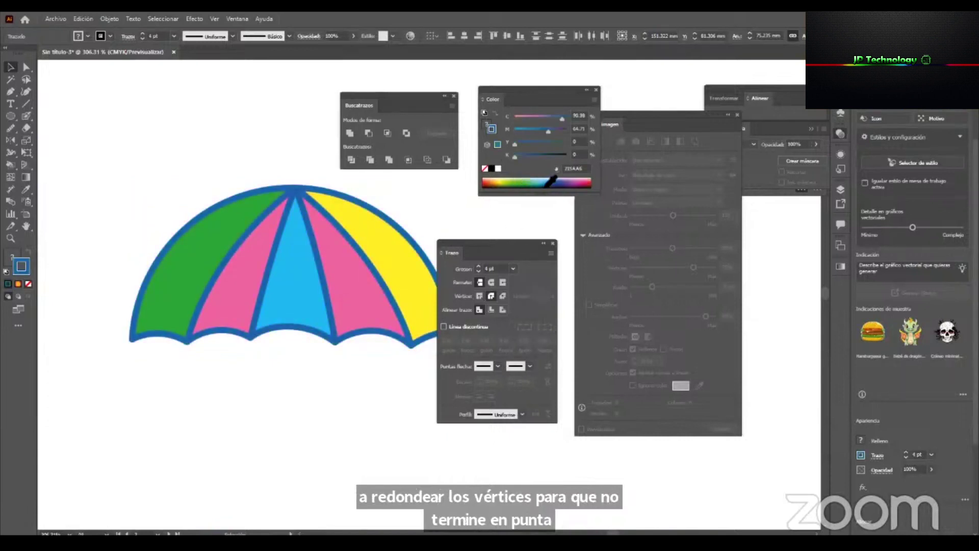
drag(477, 243, 545, 256)
drag(655, 257, 658, 256)
click(440, 347)
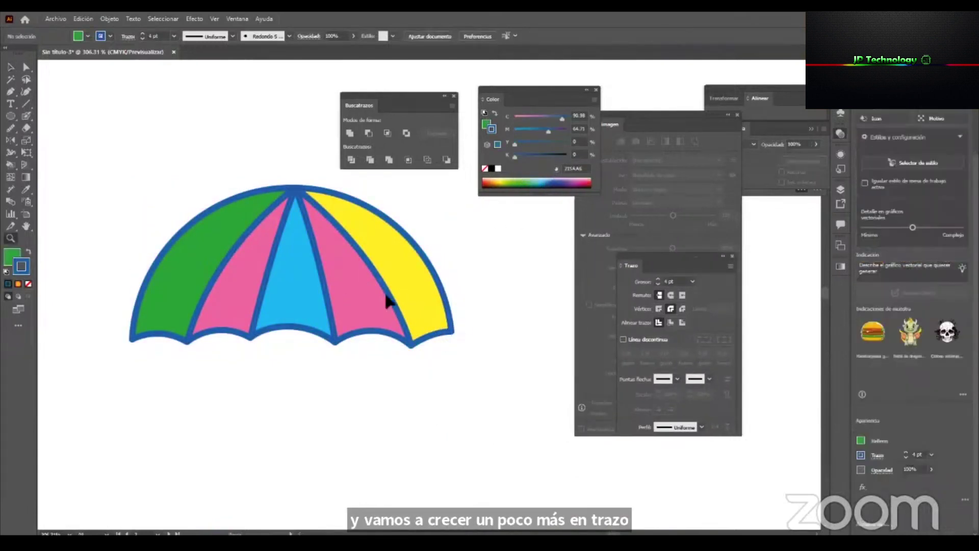
Start a Pen path for the handle just above the umbrella's apex.
key(z)
alt+click(429, 293)
alt+click(439, 294)
alt+click(471, 304)
click(478, 311)
drag(335, 309, 220, 347)
drag(356, 298, 411, 301)
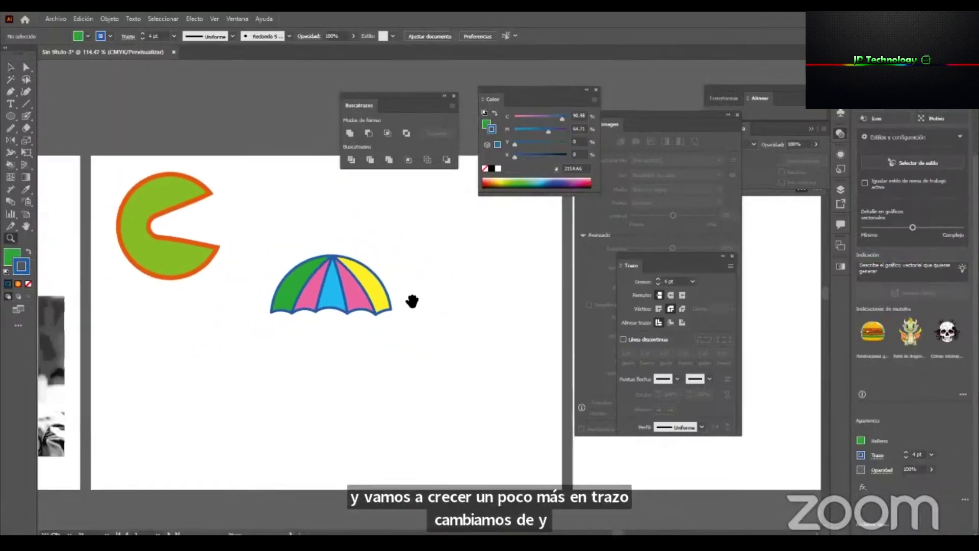
click(10, 92)
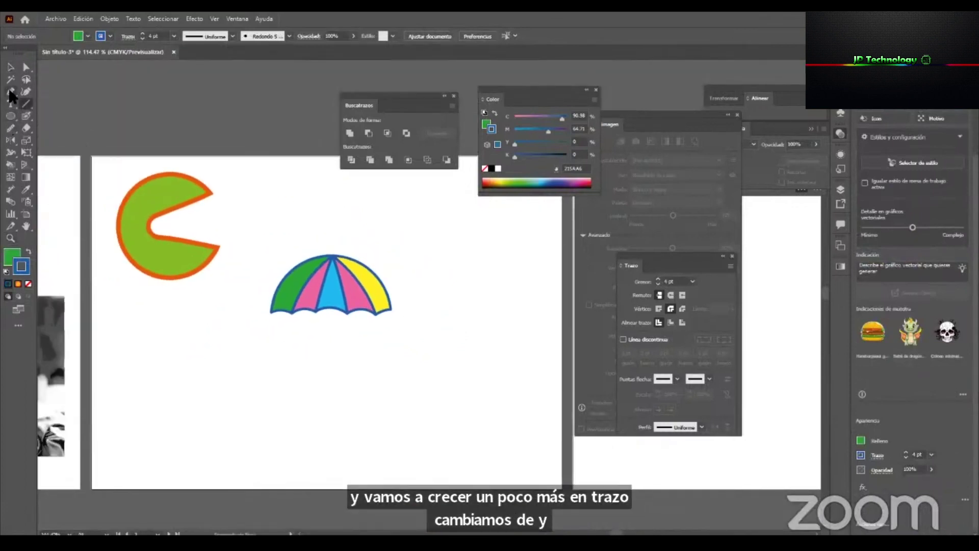
click(333, 243)
click(333, 369)
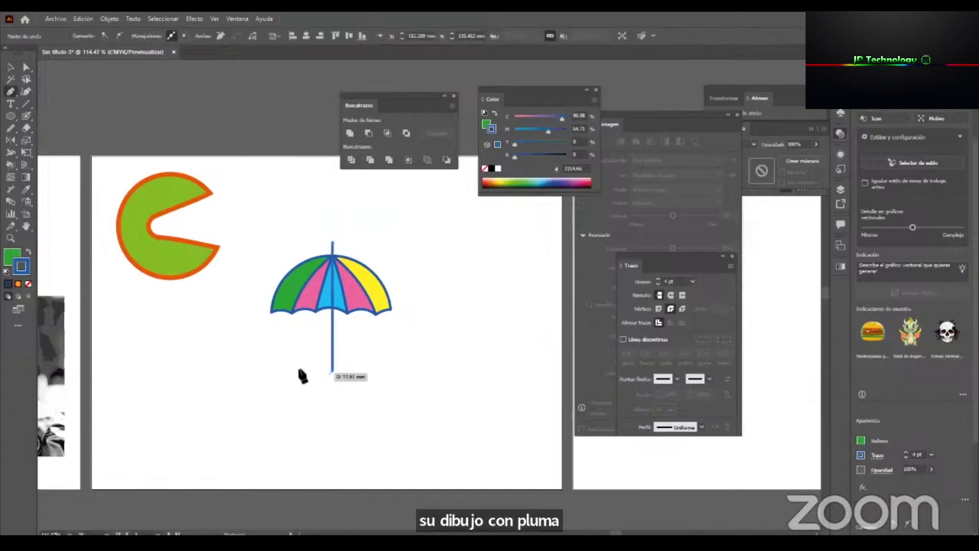
drag(308, 358, 307, 350)
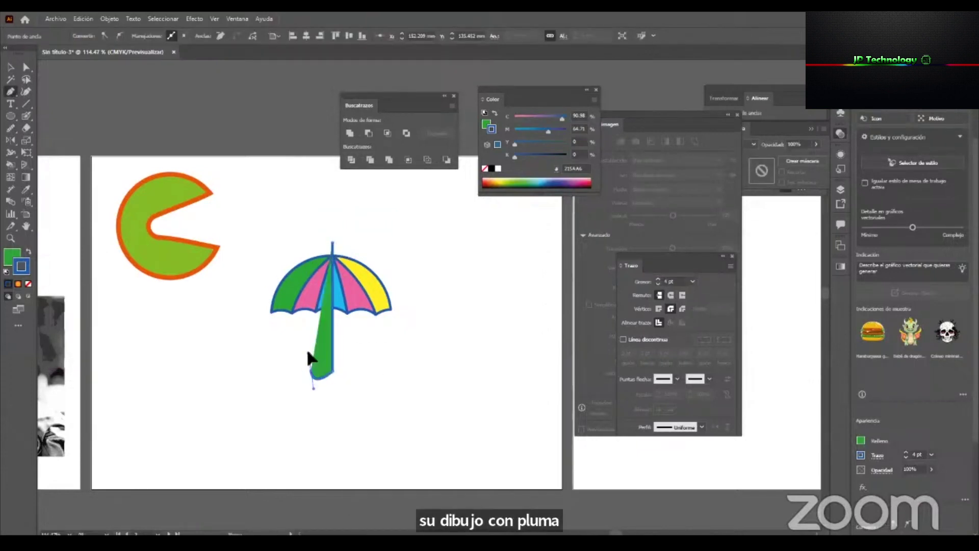
key(ctrl+z)
key(ctrl+z)
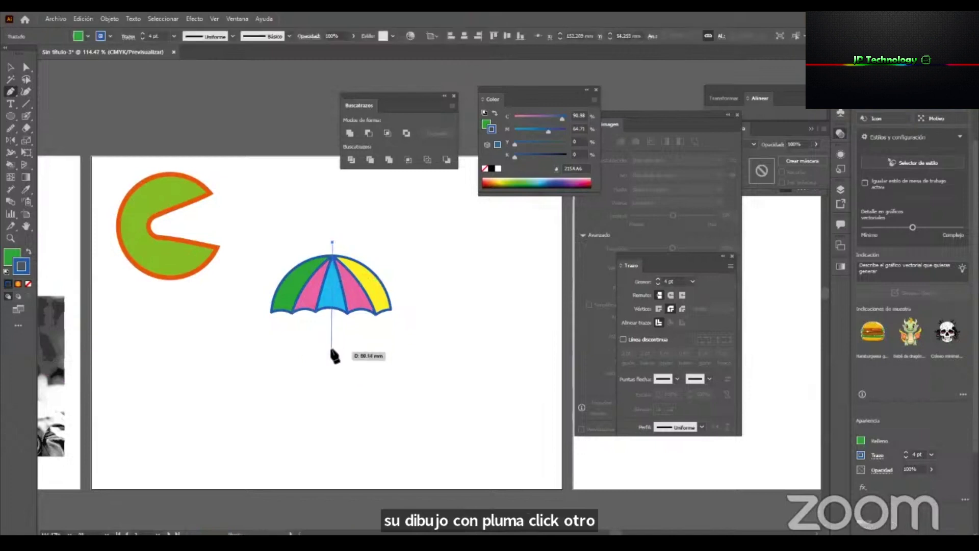
Draw the handle straight down below the canopy with a J-shaped hook to the left, and remove its fill.
mouse_move(333, 362)
mouse_down()
mouse_move(332, 392)
mouse_move(299, 335)
mouse_move(301, 344)
mouse_up()
key(a)
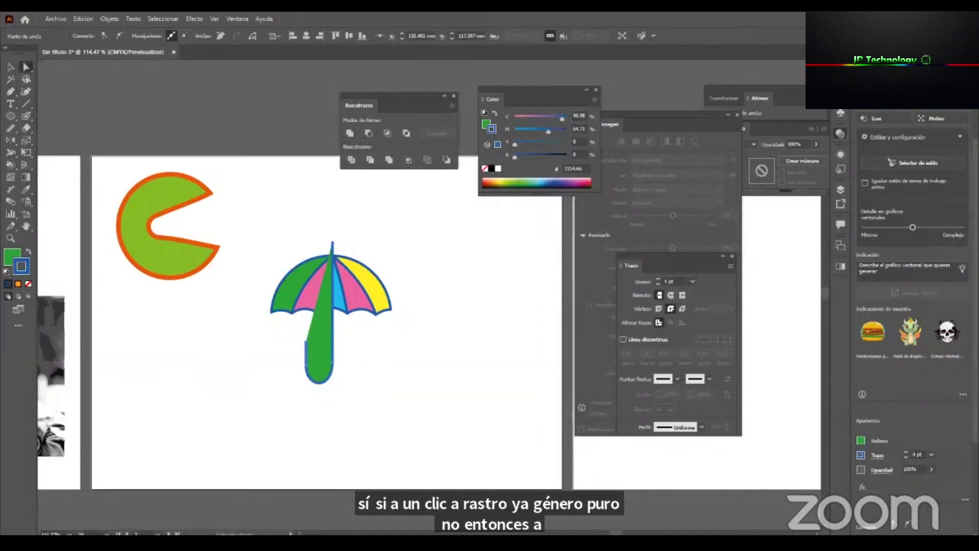
key(slash)
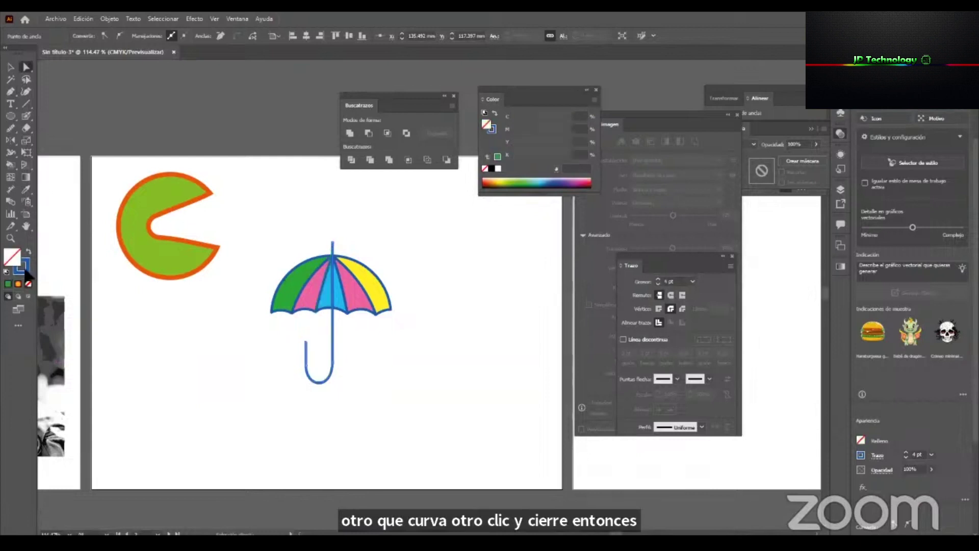
Select the handle path and send it behind the umbrella canopy.
key(v)
right_click(318, 361)
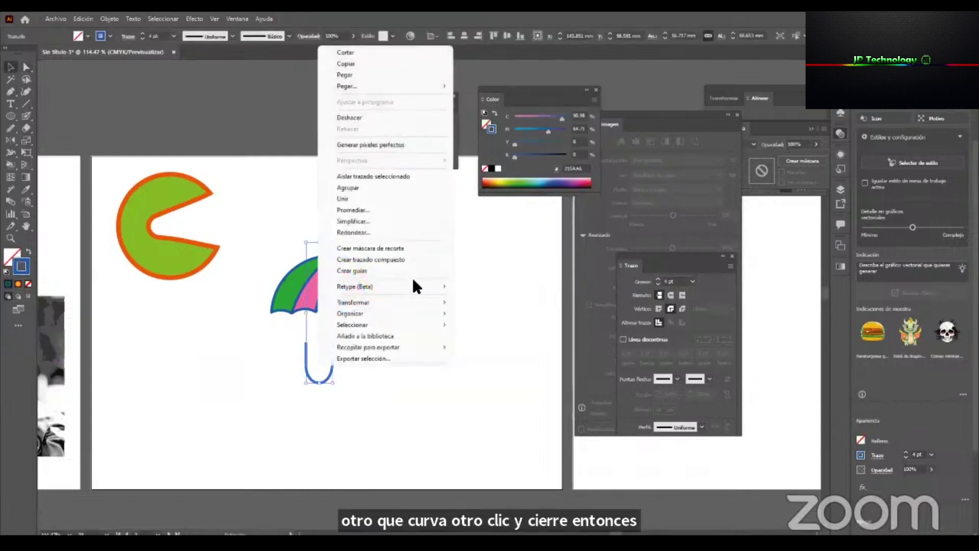
mouse_move(435, 313)
click(487, 348)
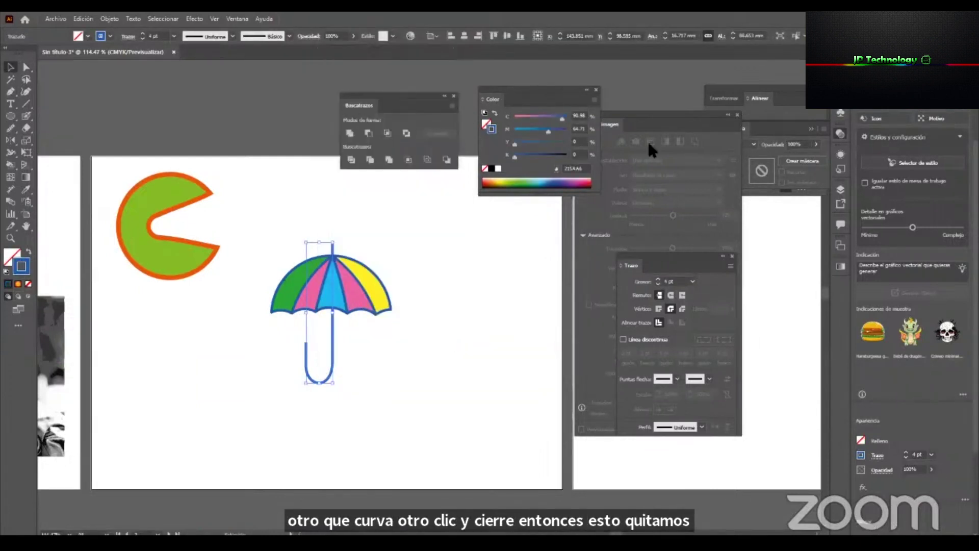
Set the handle's stroke weight to 18 pt and give it round caps.
click(692, 281)
click(706, 460)
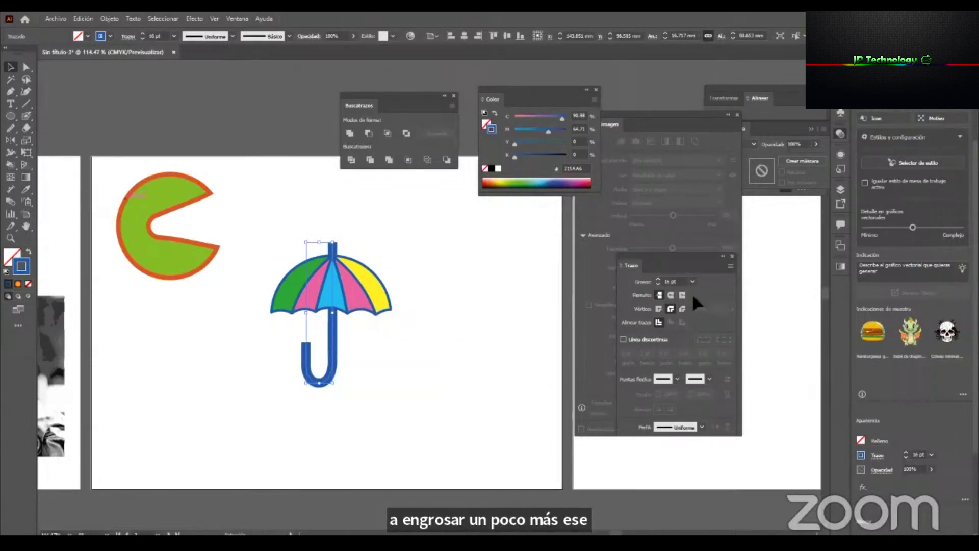
click(692, 282)
click(716, 470)
click(346, 364)
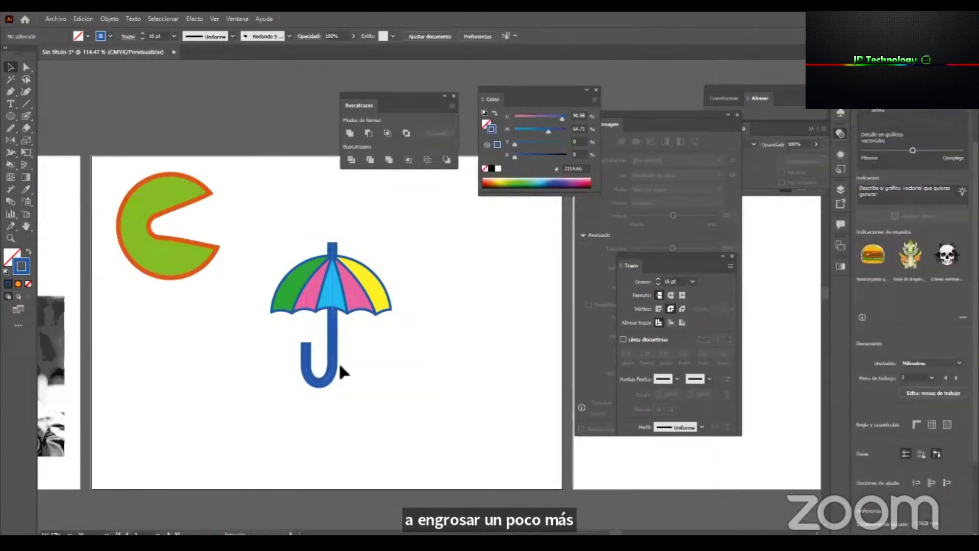
click(332, 371)
scroll(429, 275, up, 4)
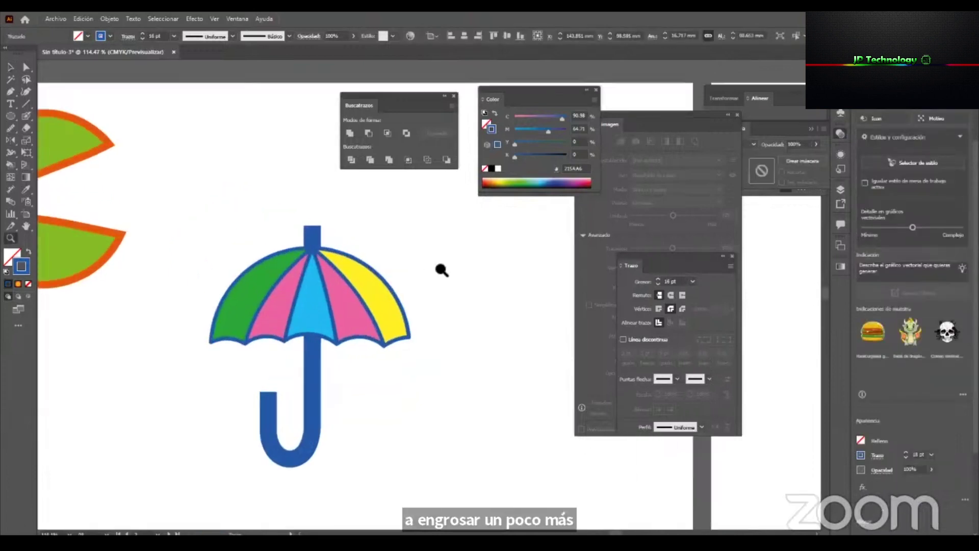
drag(706, 253, 501, 218)
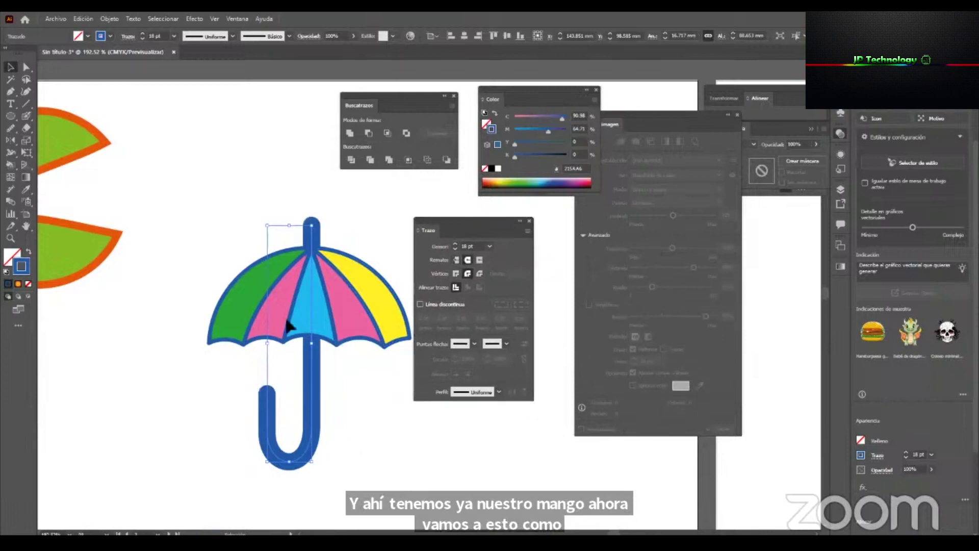
Expand the umbrella handle's stroke into a filled shape.
click(110, 19)
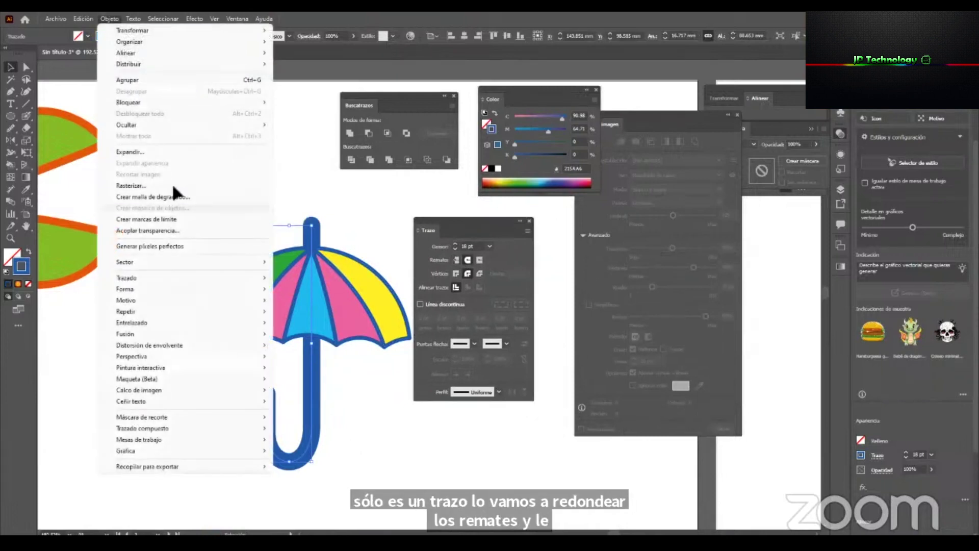
click(197, 153)
click(480, 343)
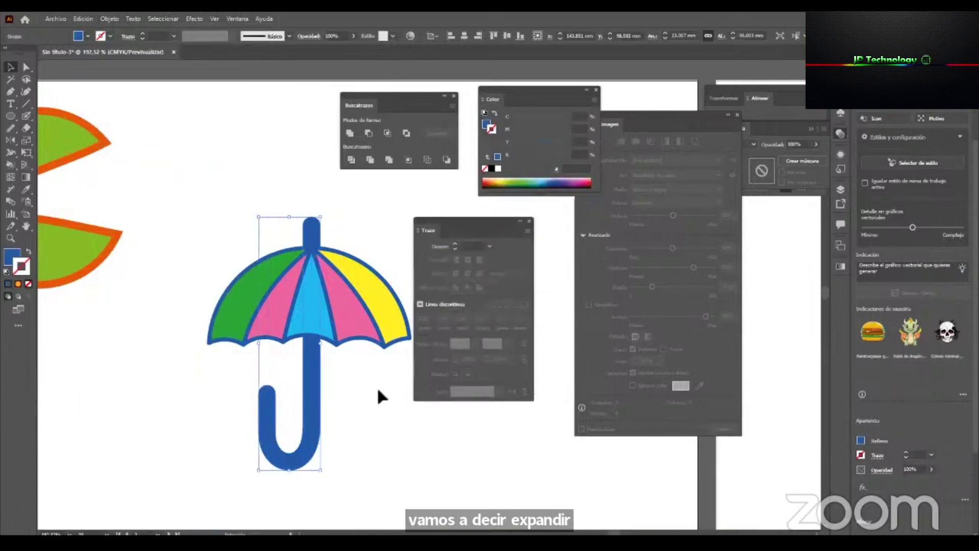
Give the expanded handle a dark blue stroke and lighten its blue fill by setting magenta to 32%.
click(486, 124)
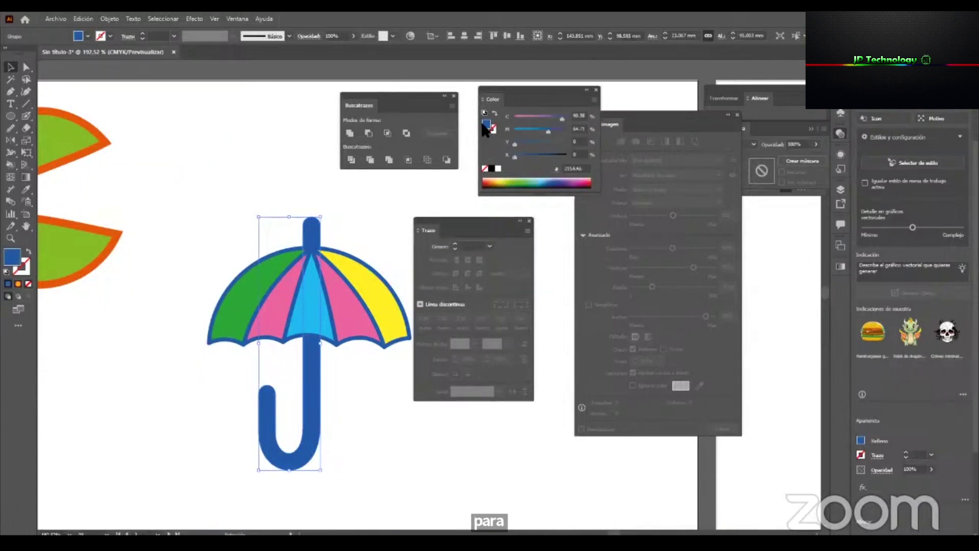
click(493, 131)
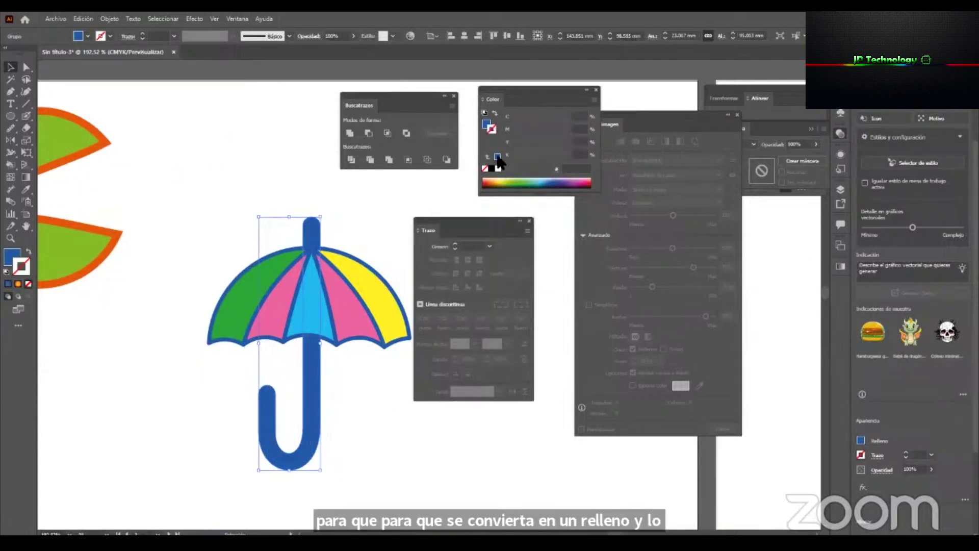
drag(500, 185, 552, 187)
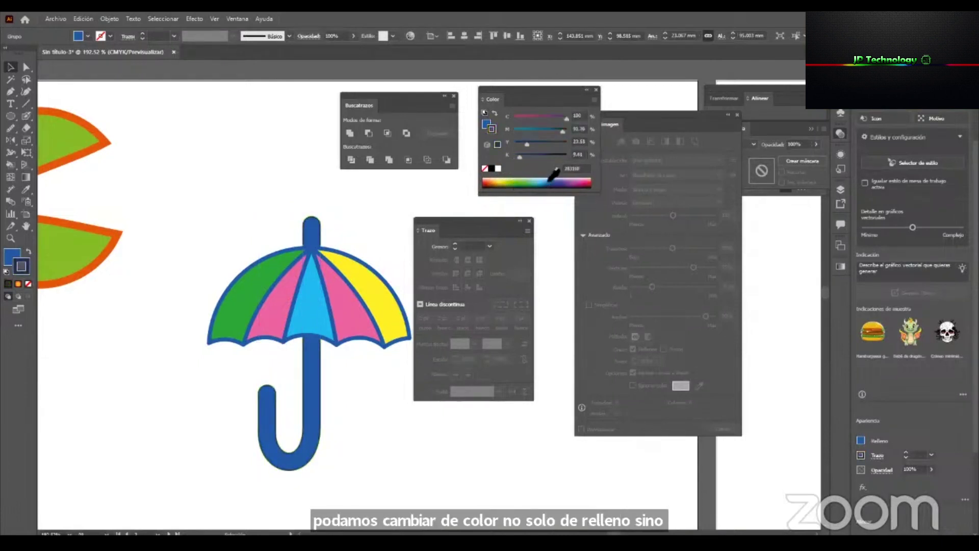
click(487, 124)
click(530, 130)
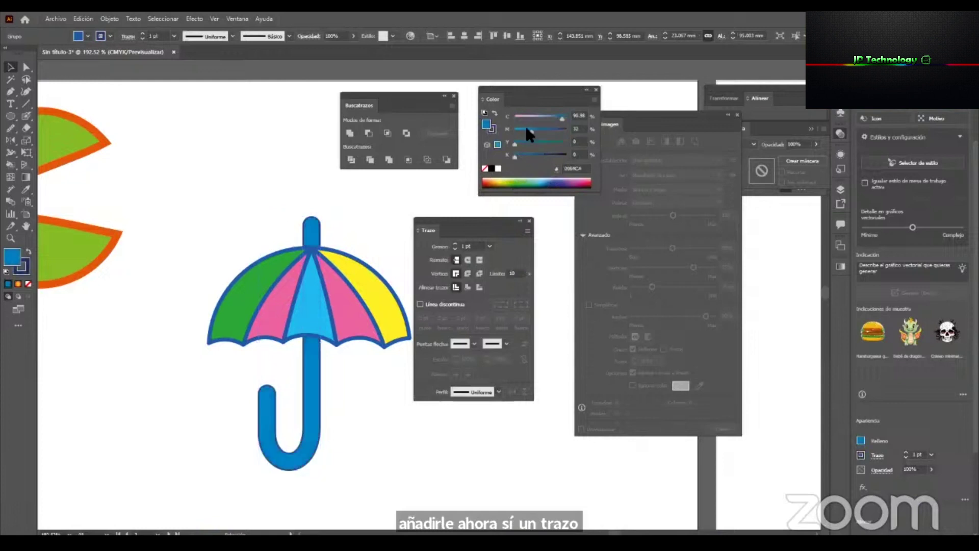
click(343, 225)
Set the expanded handle's stroke weight to 4 pt.
click(307, 228)
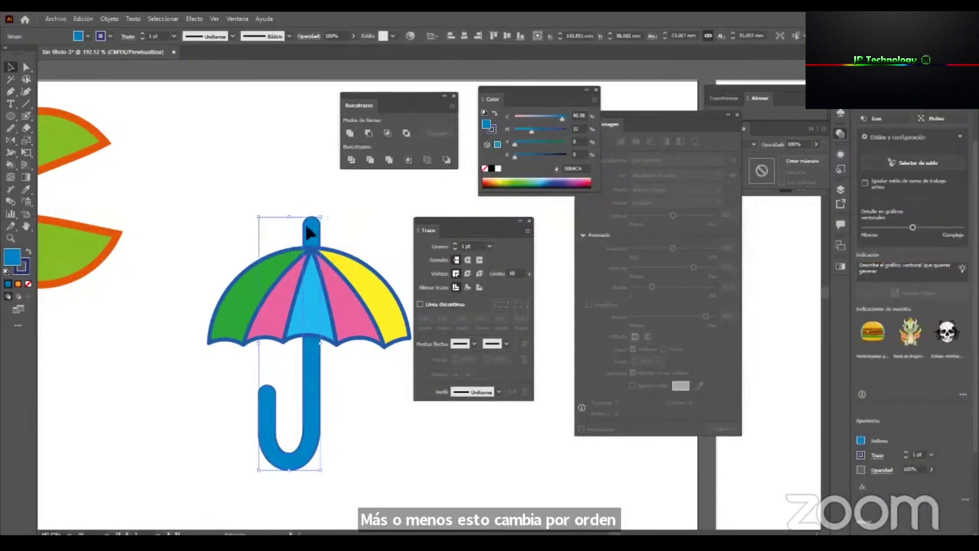
click(170, 34)
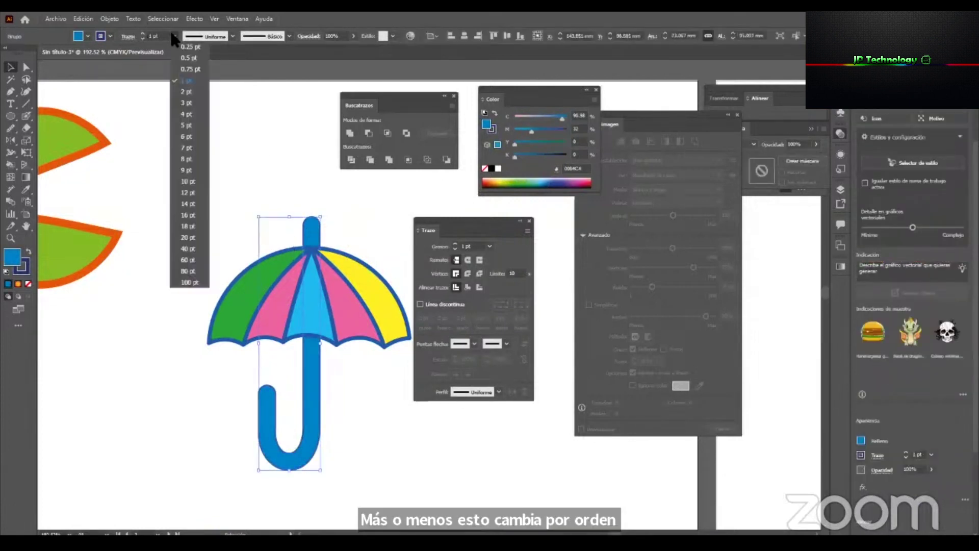
click(189, 109)
click(365, 459)
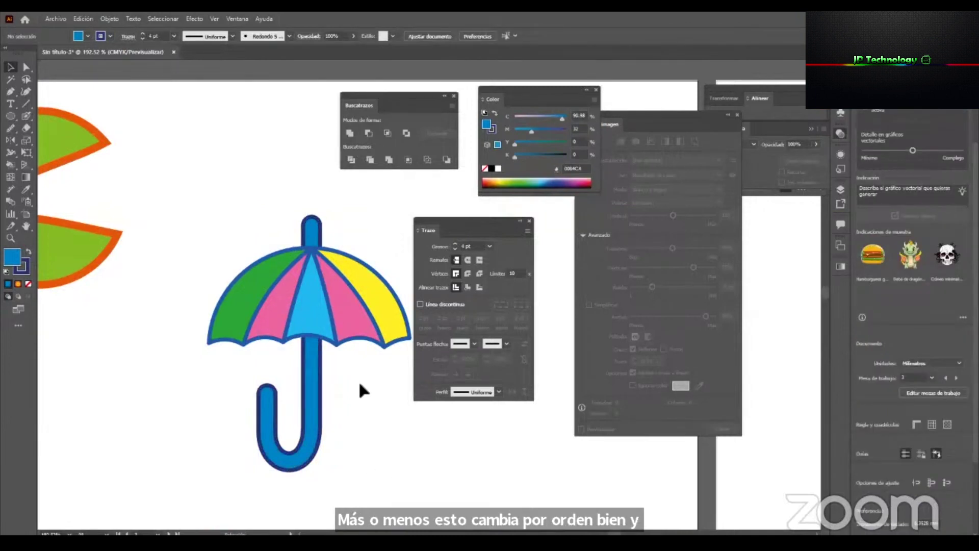
click(275, 423)
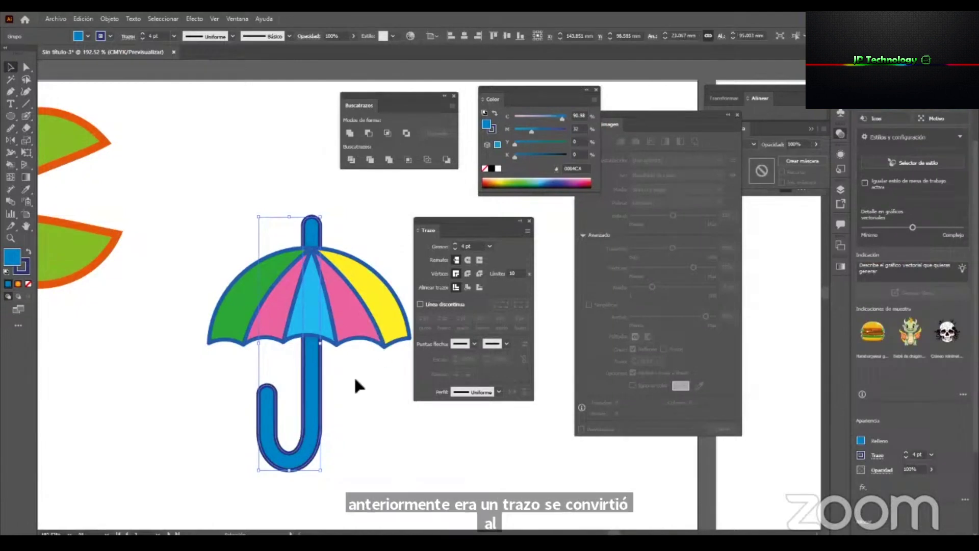
click(337, 432)
click(322, 395)
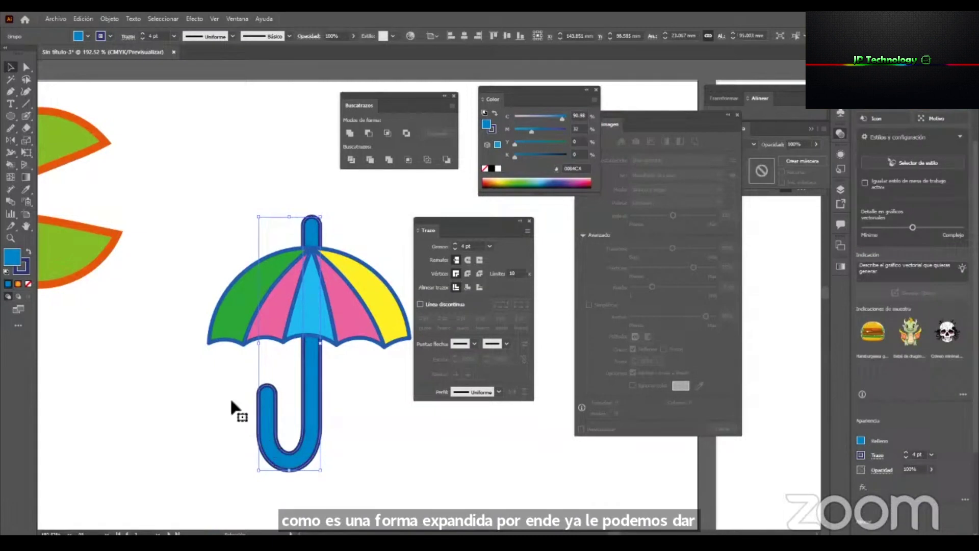
click(354, 437)
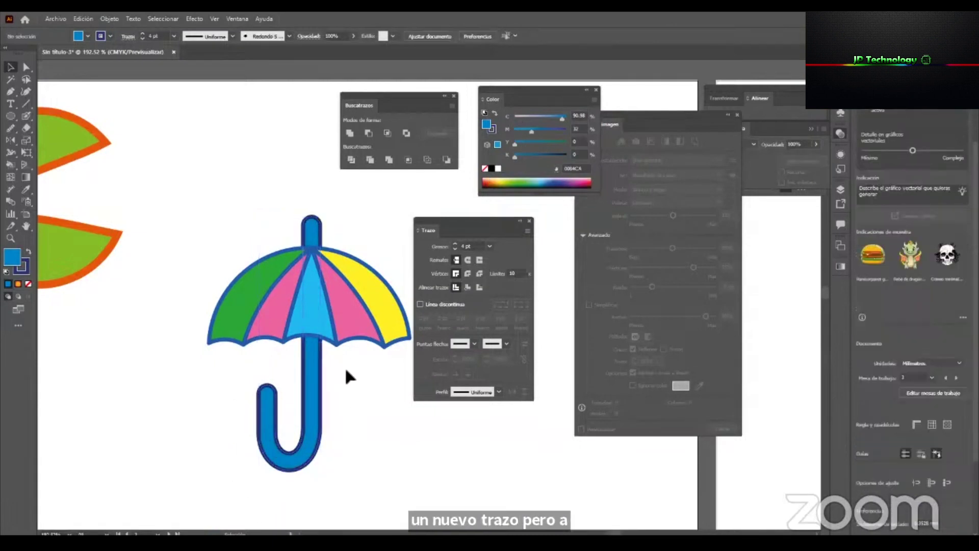
key(z)
drag(293, 382, 127, 443)
drag(370, 402, 412, 404)
key(v)
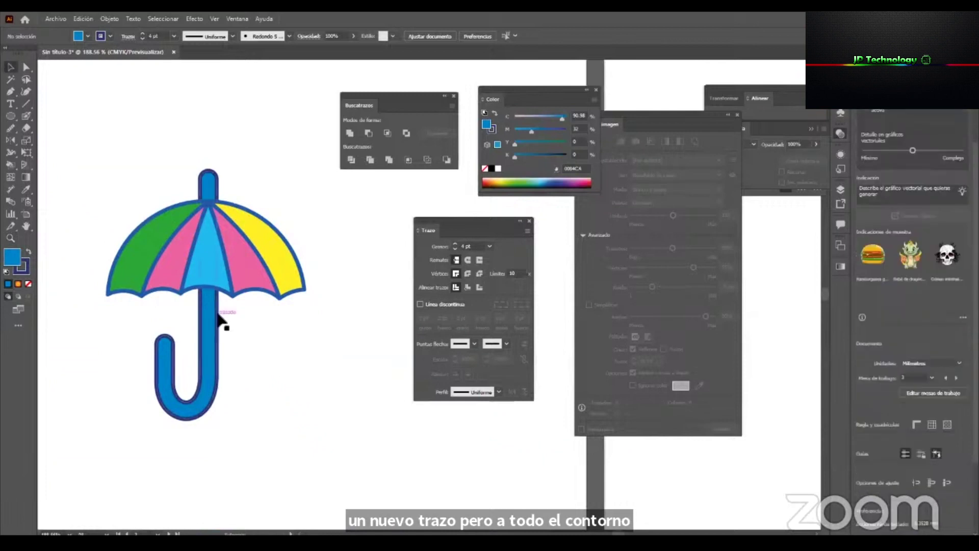
click(219, 320)
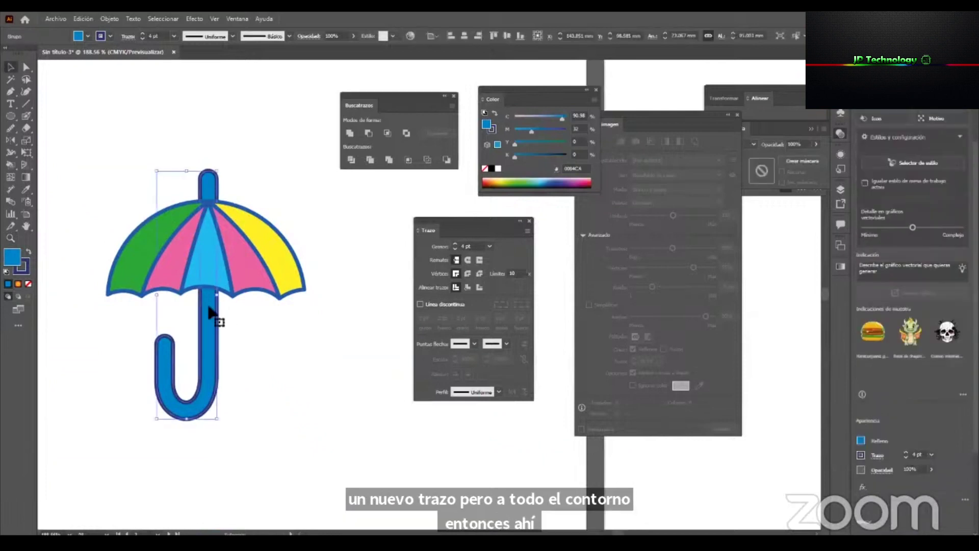
click(245, 216)
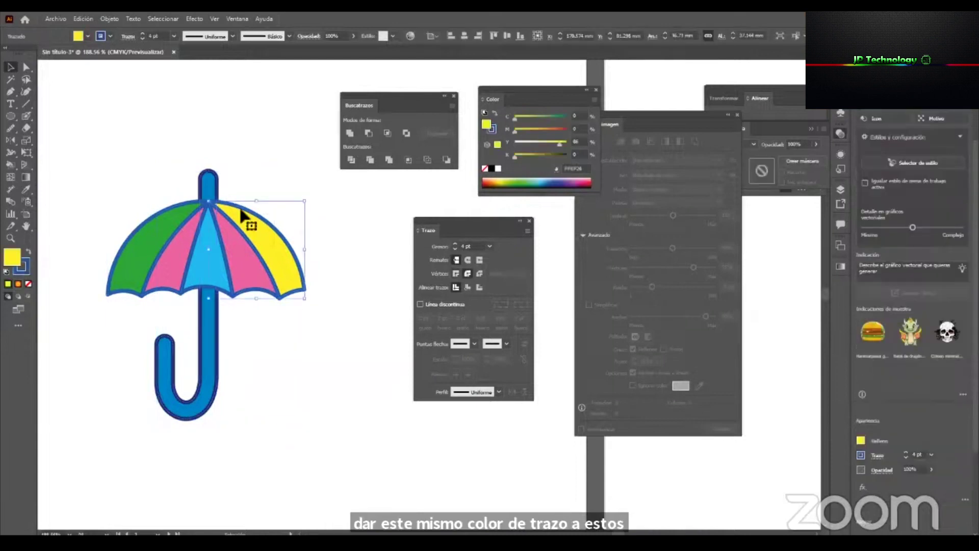
click(295, 211)
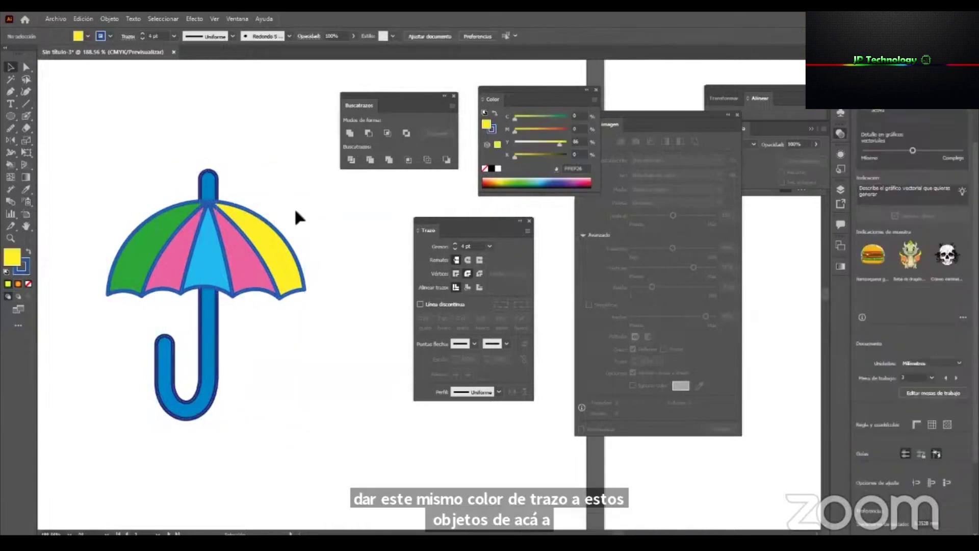
Try to sample the handle's appearance onto the yellow panel with the Eyedropper, and undo the attempts.
click(252, 222)
click(492, 128)
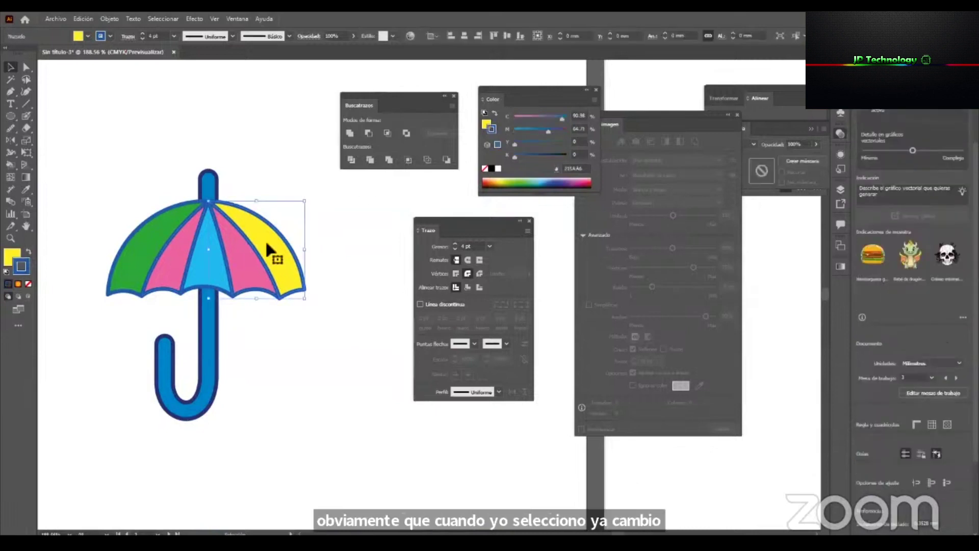
click(26, 189)
click(164, 365)
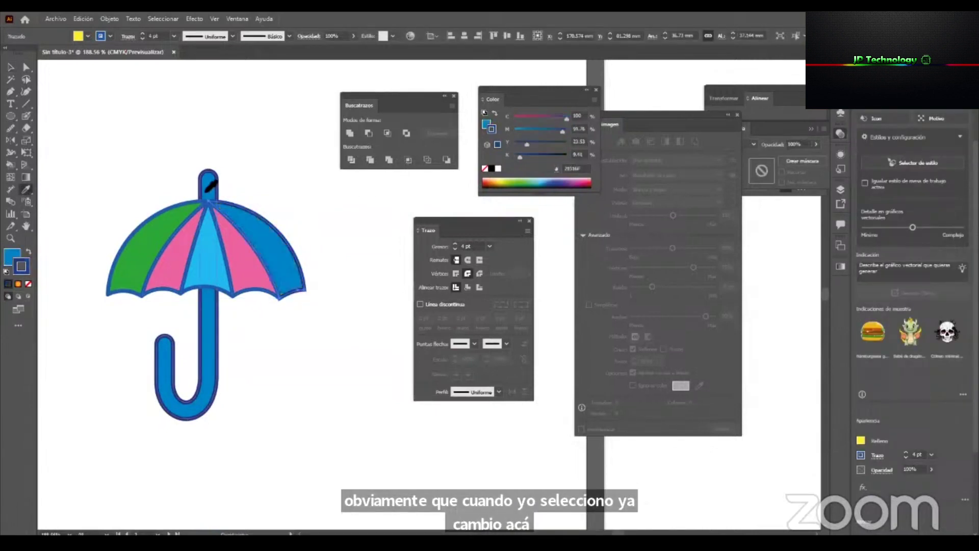
key(ctrl+z)
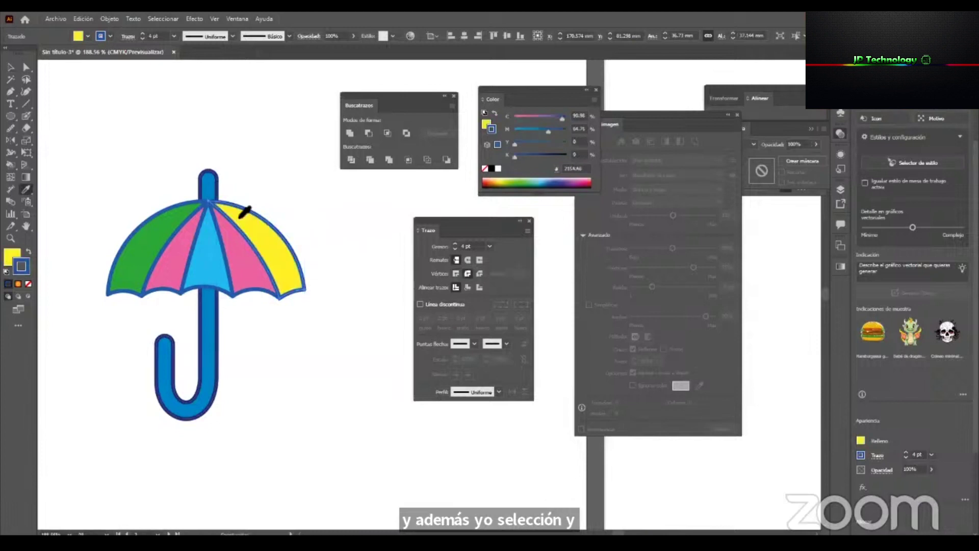
shift+click(217, 185)
key(ctrl+z)
key(v)
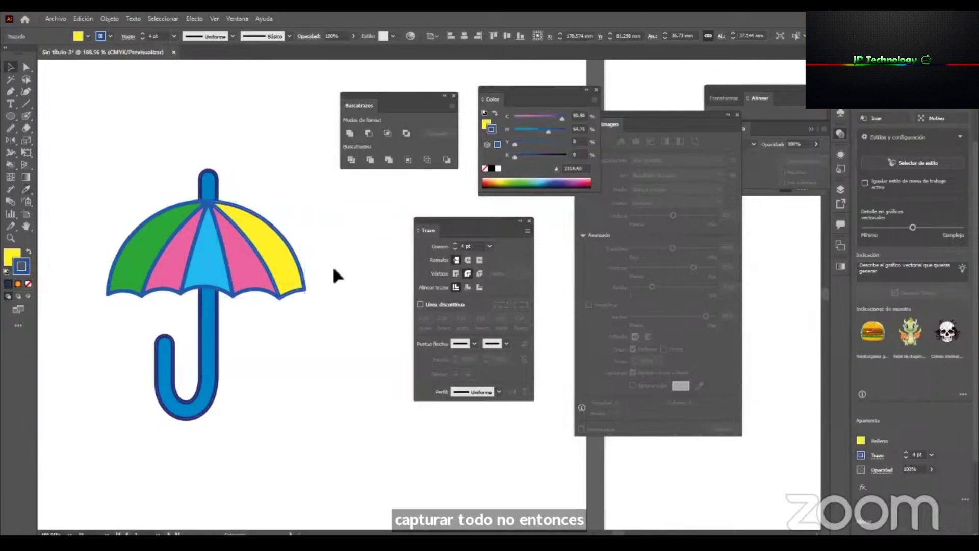
Try to sample the handle's full appearance onto all the canopy panels with the Eyedropper, and undo it.
click(130, 239)
click(234, 244)
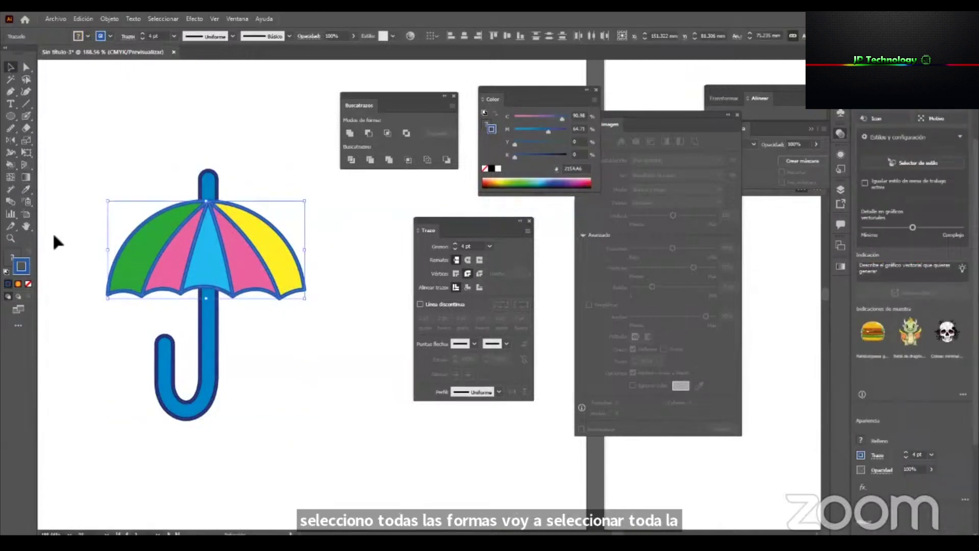
click(27, 191)
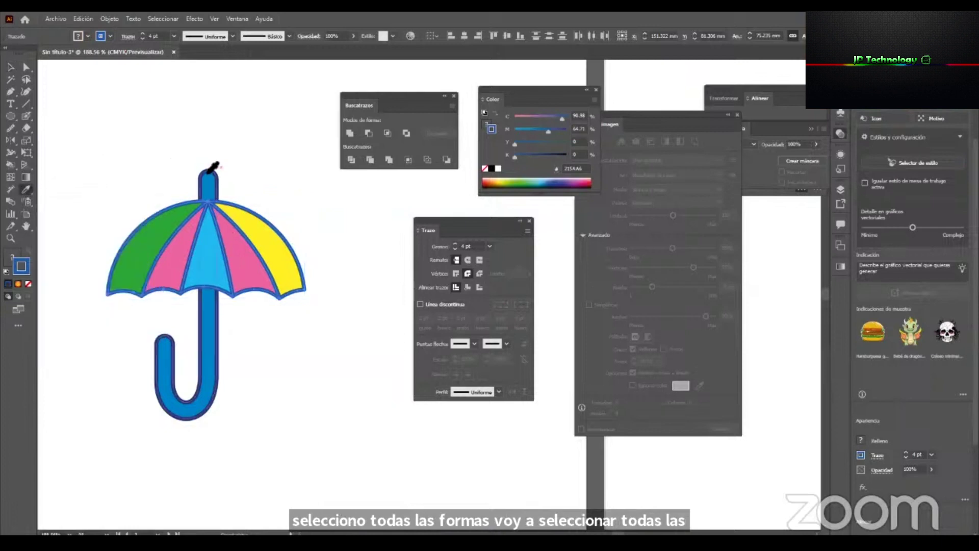
click(212, 173)
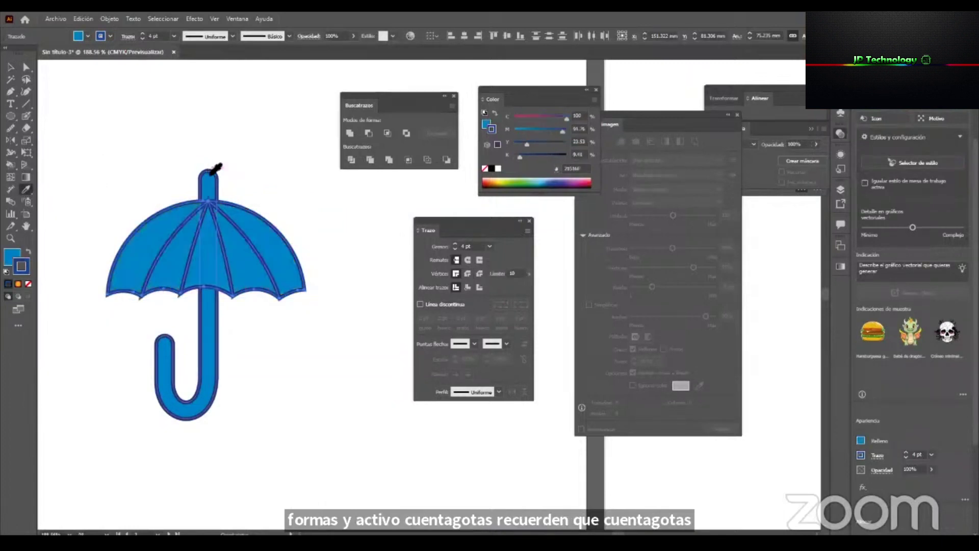
key(ctrl+z)
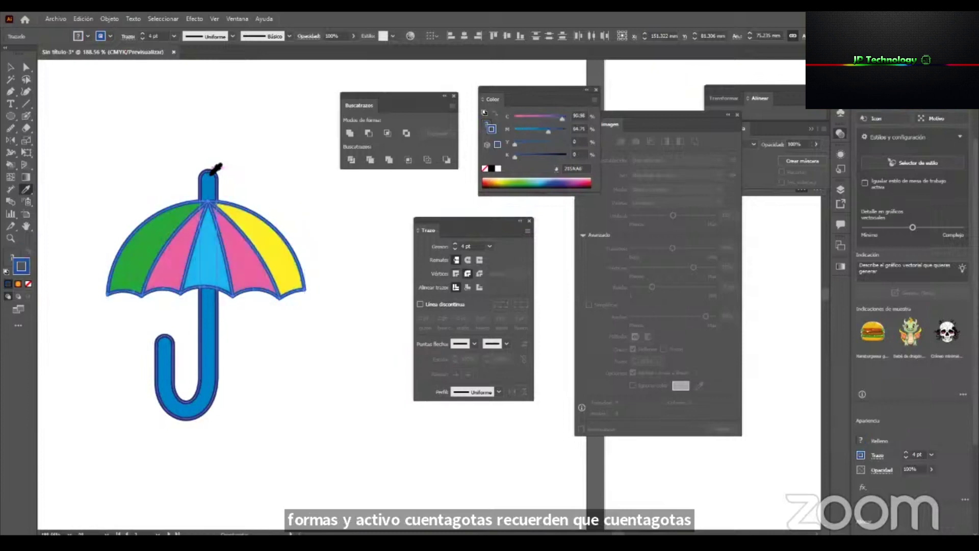
key(v)
Give the handle's stroke round caps and round joins.
click(217, 190)
click(468, 260)
click(468, 273)
click(390, 256)
Select all the canopy panels and sample only the handle's dark blue stroke color onto their outlines with the Eyedropper.
drag(277, 203, 162, 248)
shift+click(215, 191)
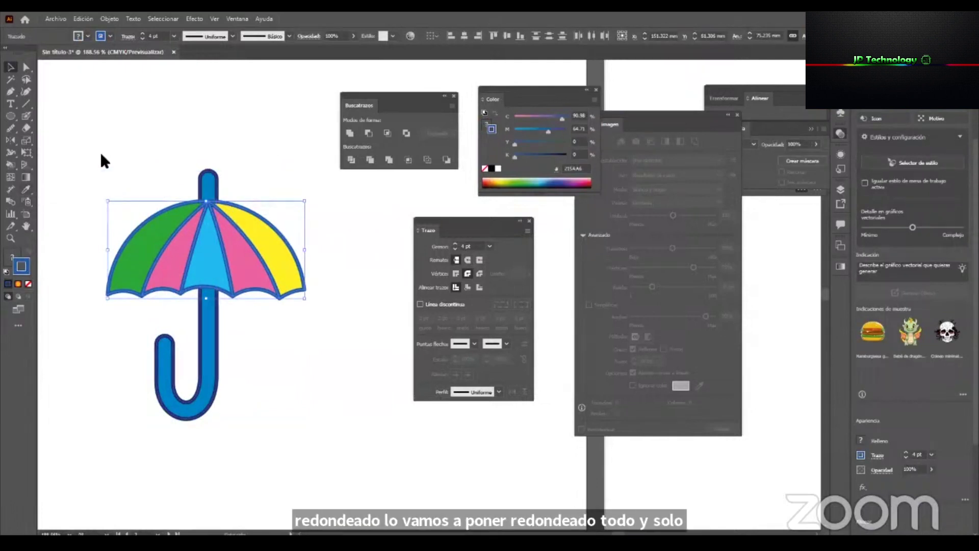
click(26, 190)
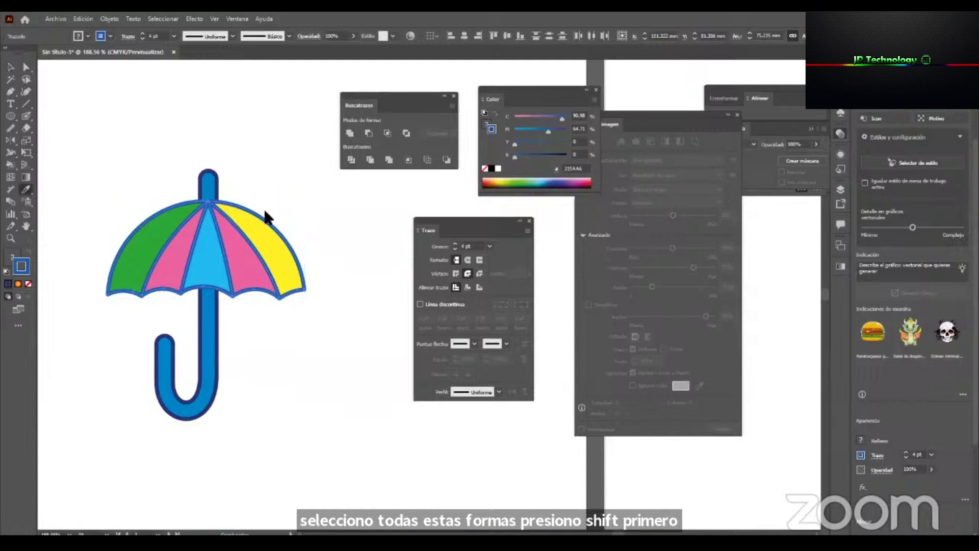
click(220, 187)
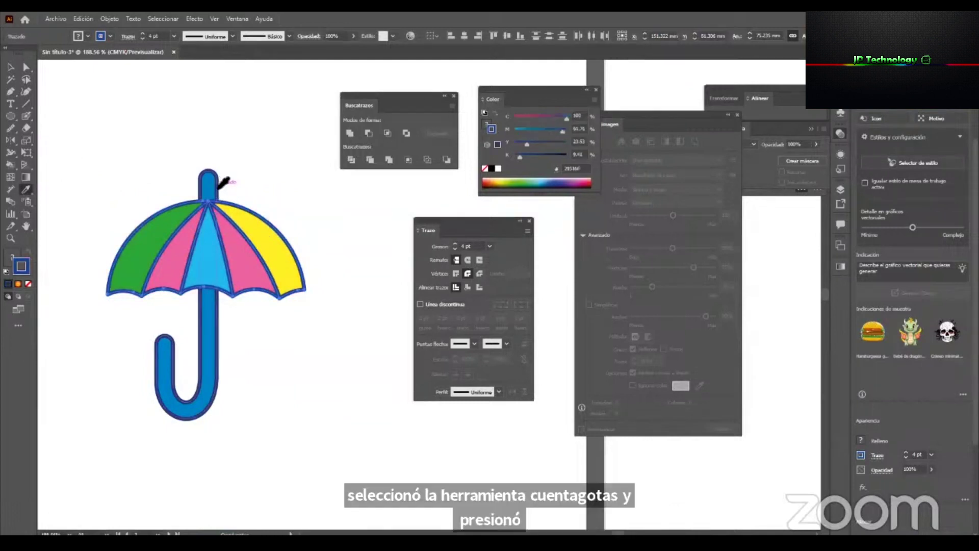
key(v)
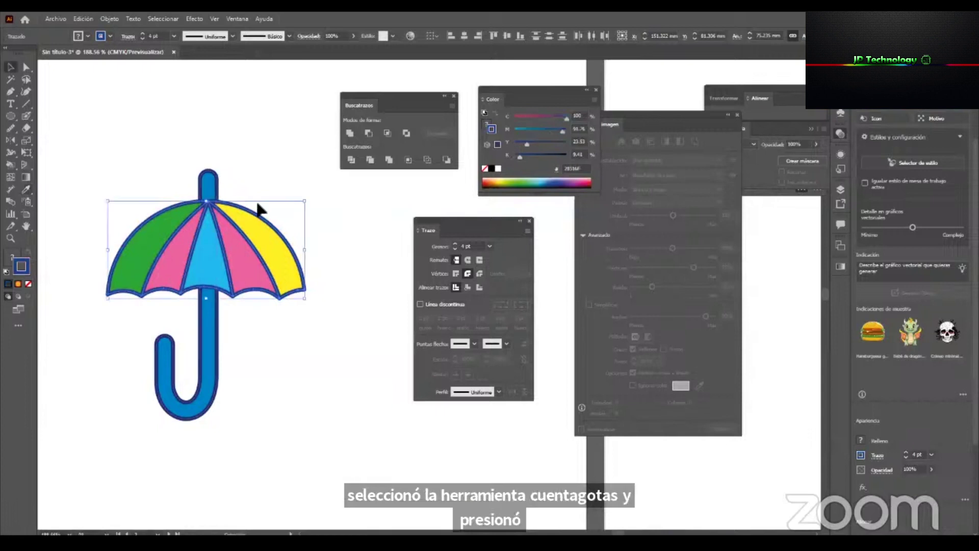
click(345, 255)
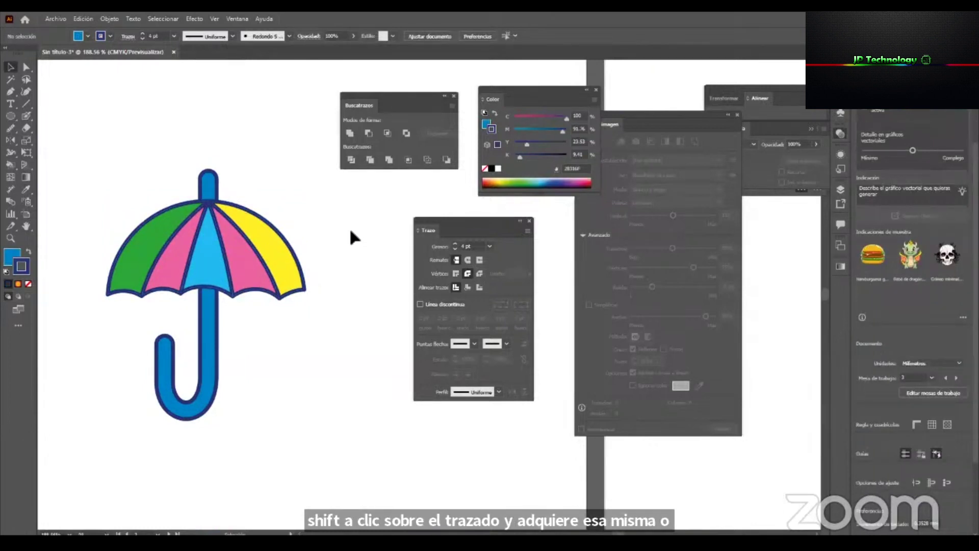
Sample the handle's fill and stroke together onto the yellow panel with the Eyedropper, and undo the recent color changes.
click(247, 223)
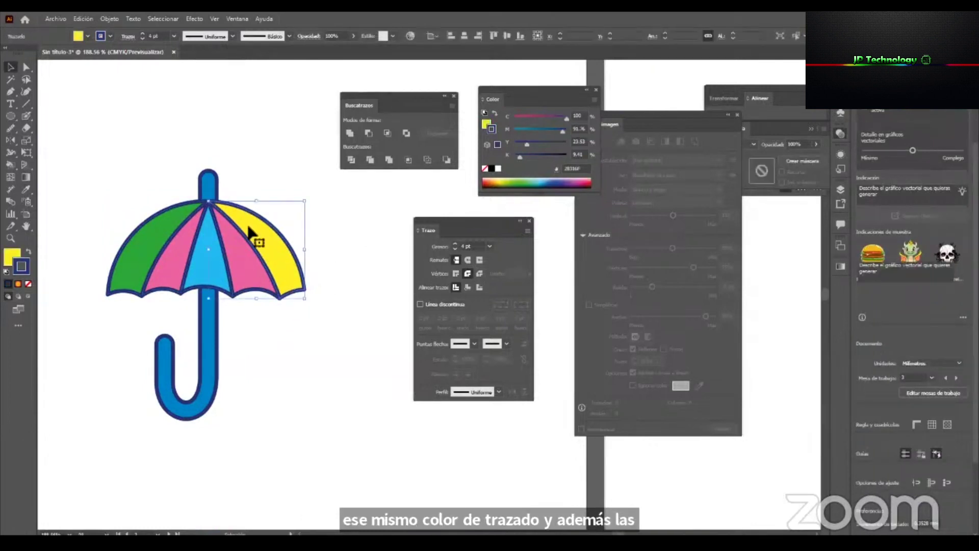
click(26, 190)
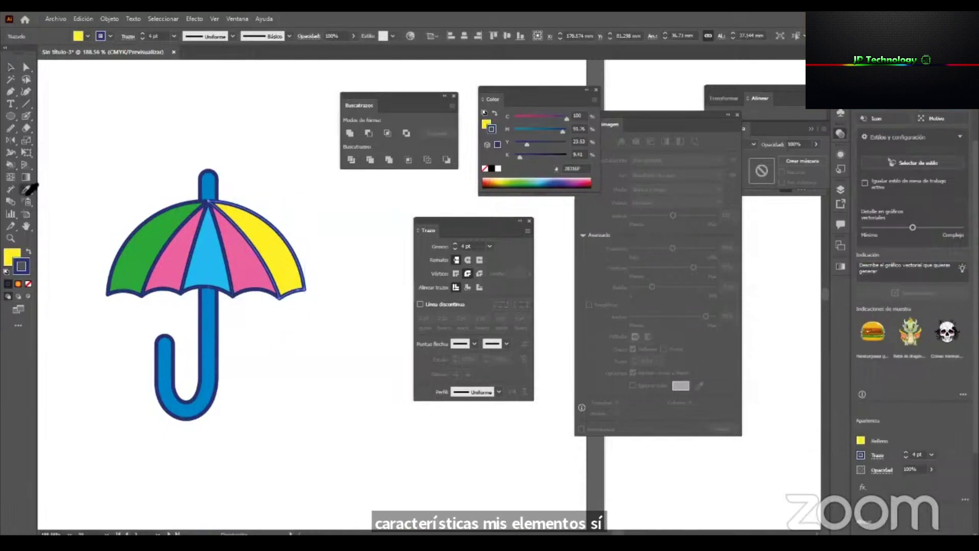
click(212, 189)
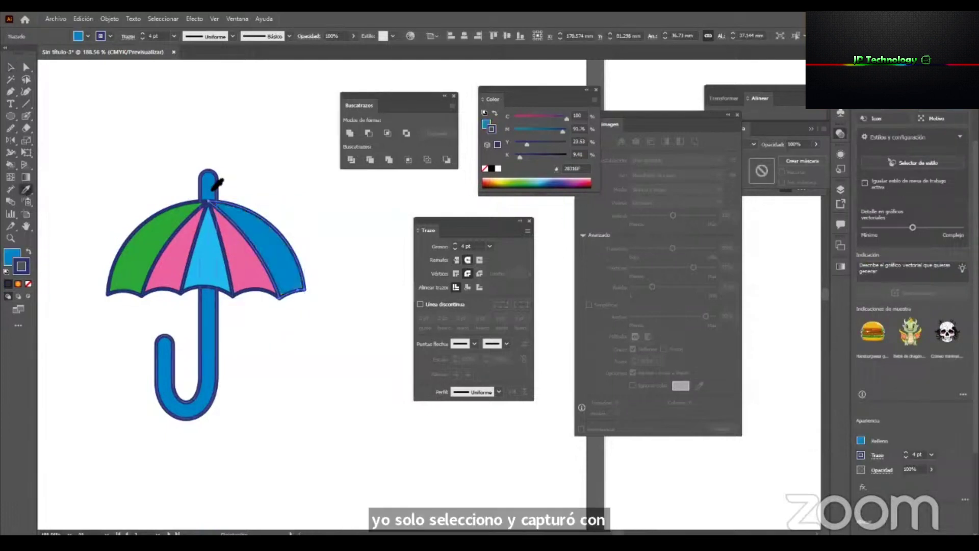
key(ctrl+z)
key(v)
click(264, 225)
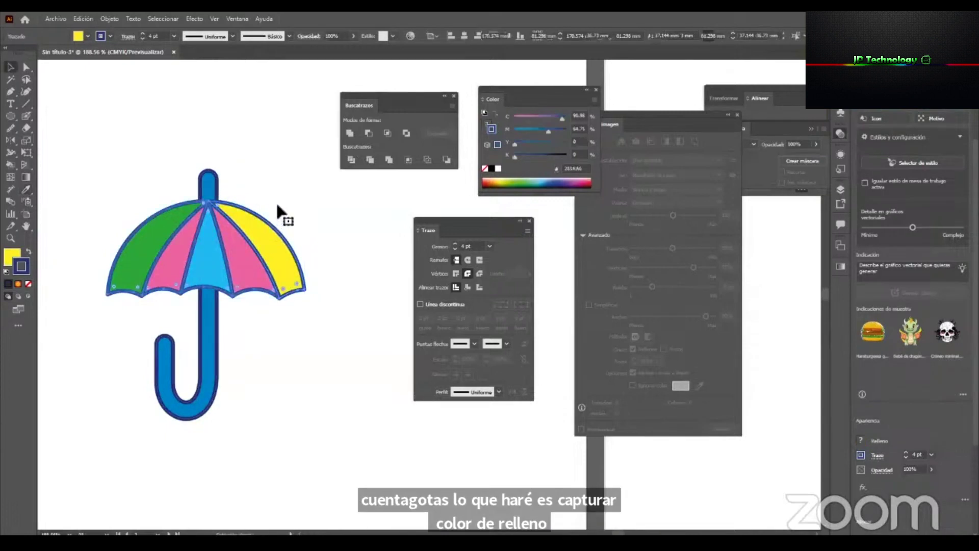
Select all the canopy panels without the handle and sample only the handle's dark blue stroke color onto their outlines with the Eyedropper.
click(285, 208)
key(ctrl+a)
shift+click(207, 177)
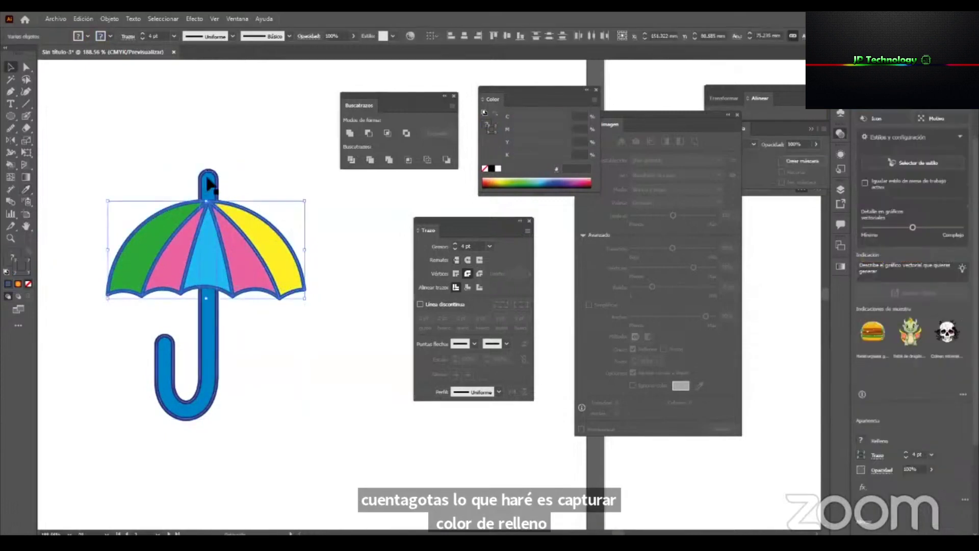
click(25, 192)
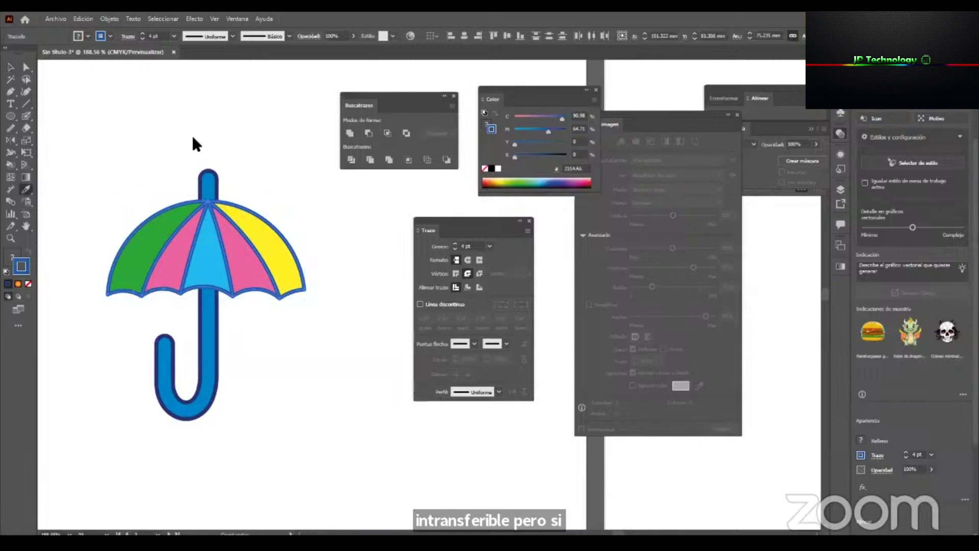
shift+click(216, 186)
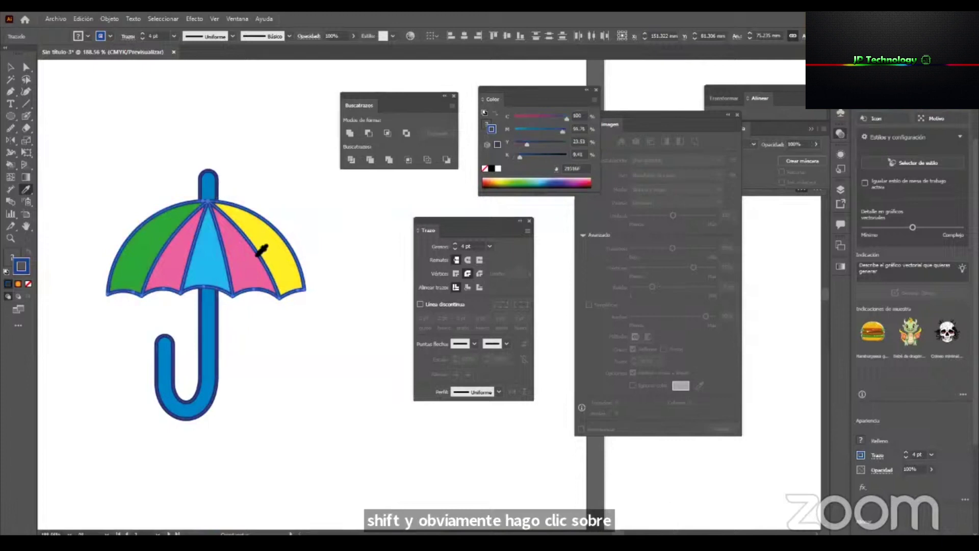
Try sampling only the handle's blue fill color onto the canopy outlines, undo it, and deselect the panels.
shift+click(211, 188)
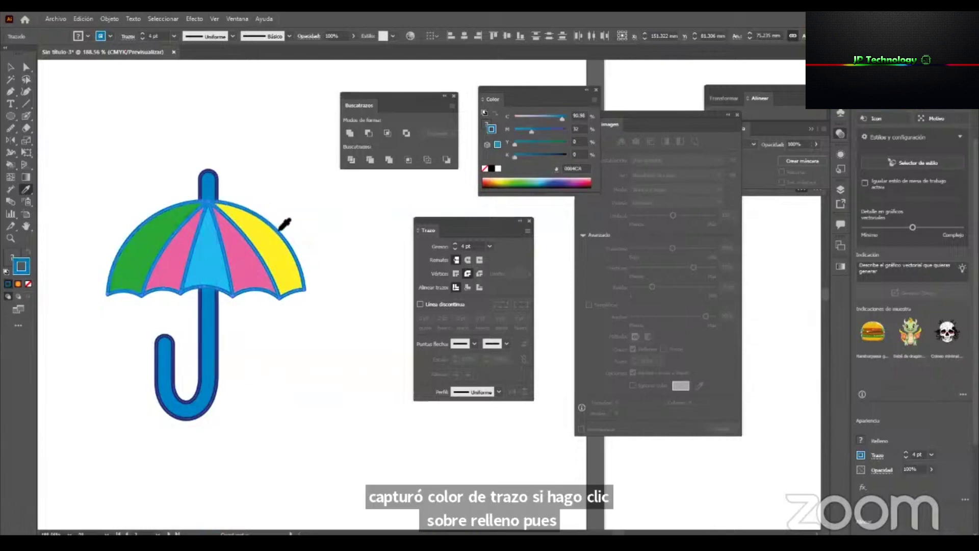
key(ctrl+z)
ctrl+click(228, 234)
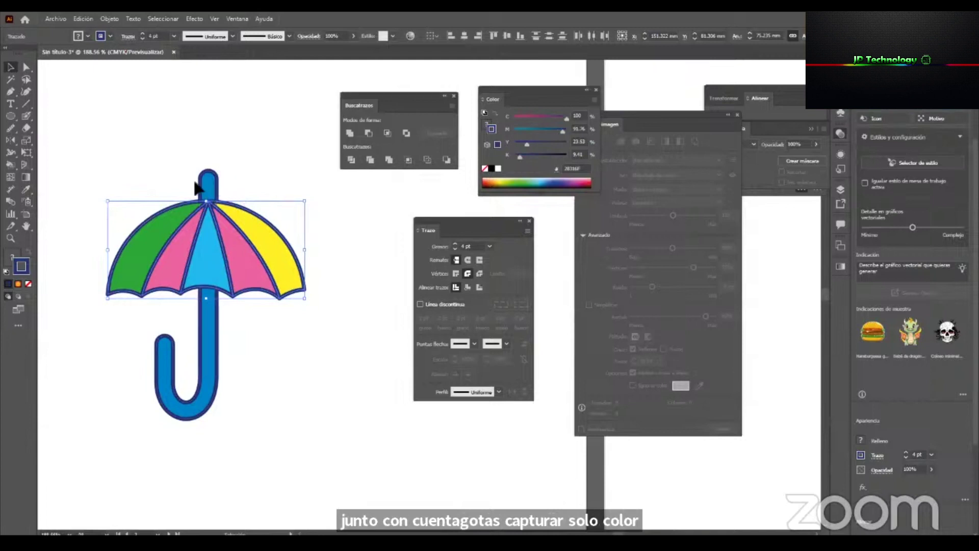
click(239, 163)
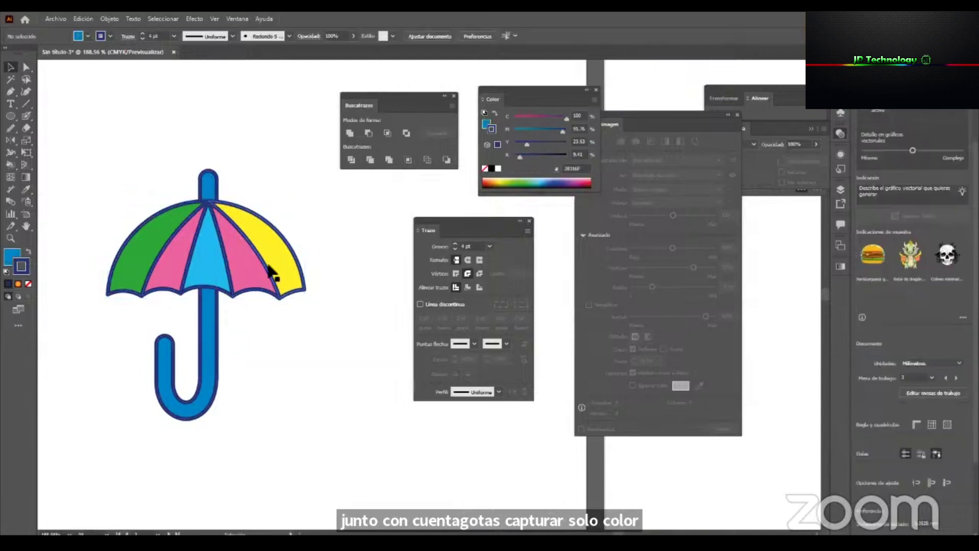
Draw a circle about 70 mm in diameter in the upper half of the empty artboard beside the Batman image.
key(i)
drag(266, 281, 75, 411)
drag(278, 269, 171, 264)
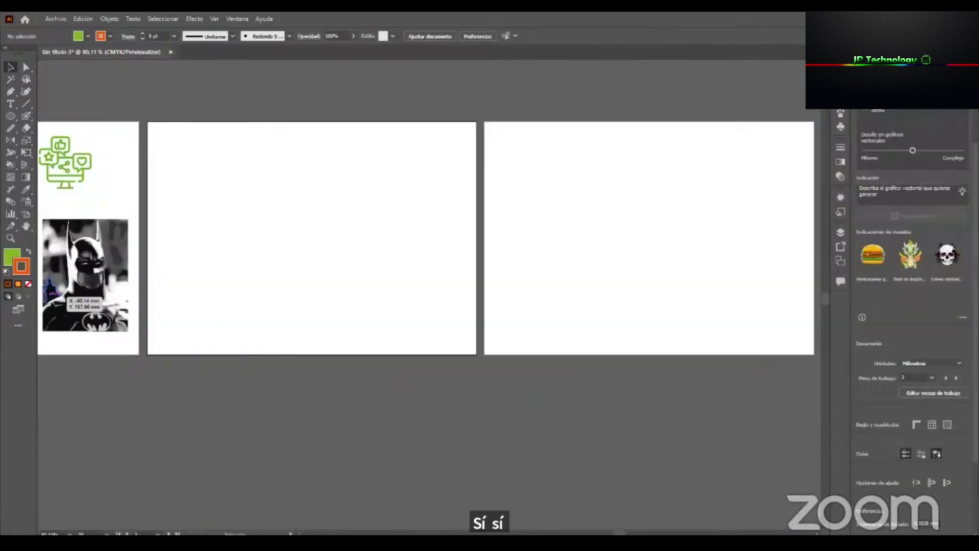
click(10, 116)
drag(224, 219, 264, 245)
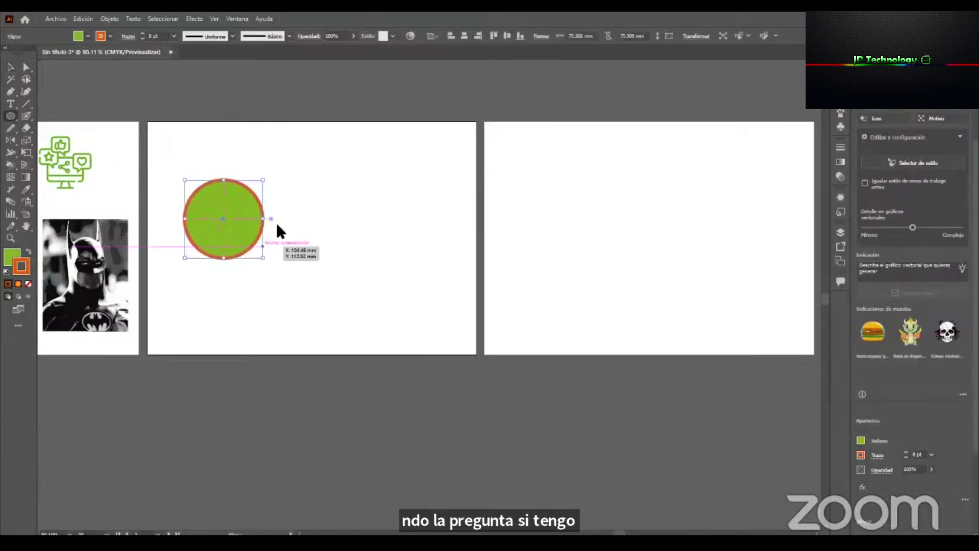
Duplicate the circle about 83 mm to its right and delete the copy.
key(v)
drag(242, 210, 332, 211)
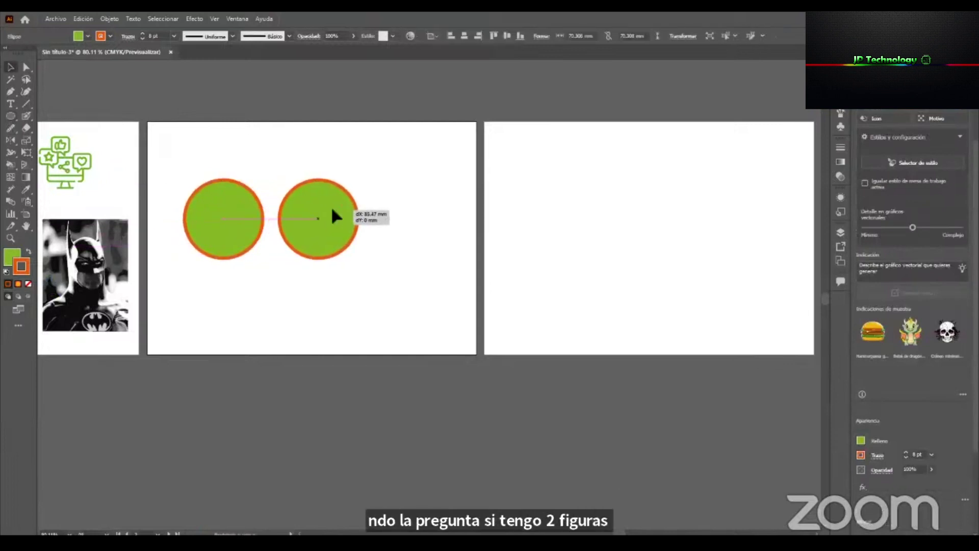
key(Delete)
Draw a square to the right of the circle and shift the circle slightly away from it.
drag(9, 123, 66, 116)
drag(281, 181, 329, 228)
key(v)
drag(252, 229, 248, 229)
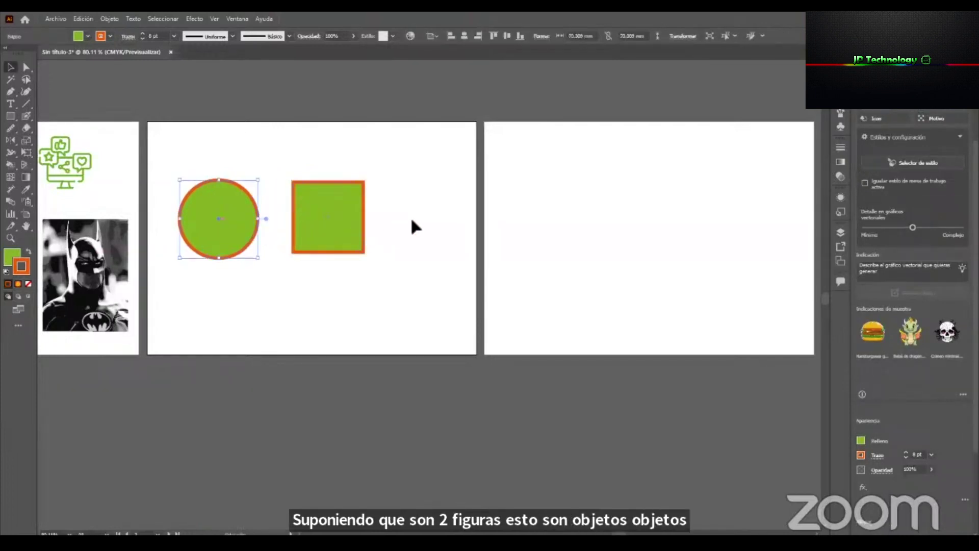
click(317, 168)
Delete the circle and draw a closed triangle with the Pen tool in its place, pointing toward the square.
key(a)
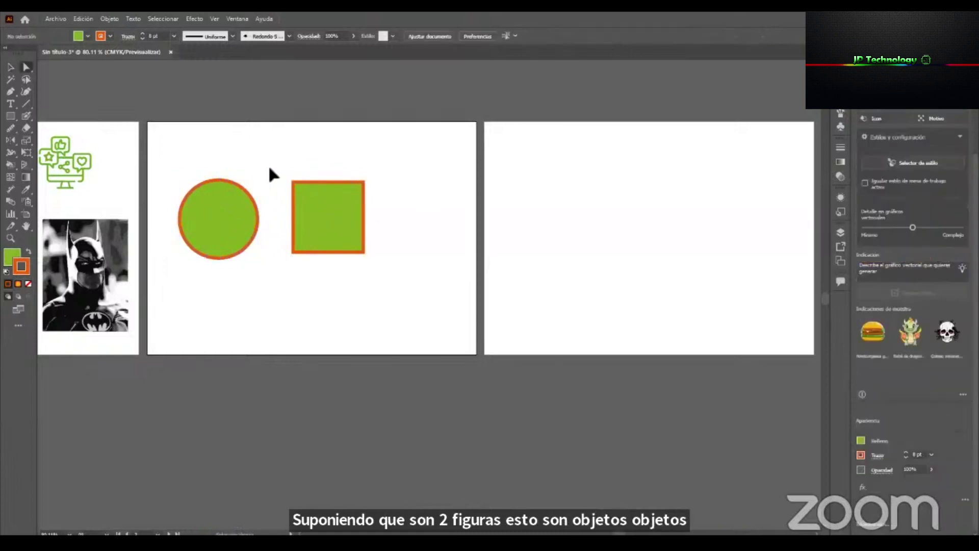
key(v)
click(244, 209)
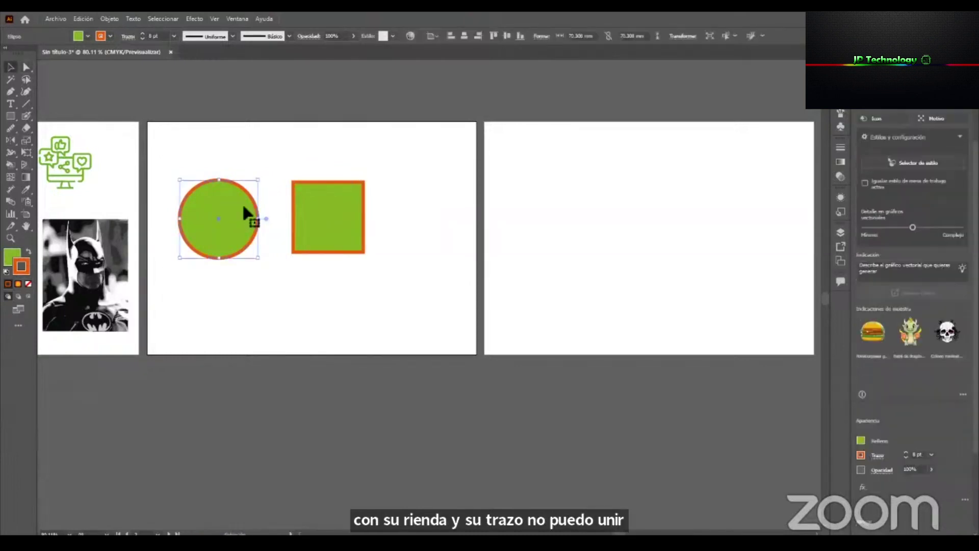
key(Delete)
key(p)
click(205, 175)
click(205, 264)
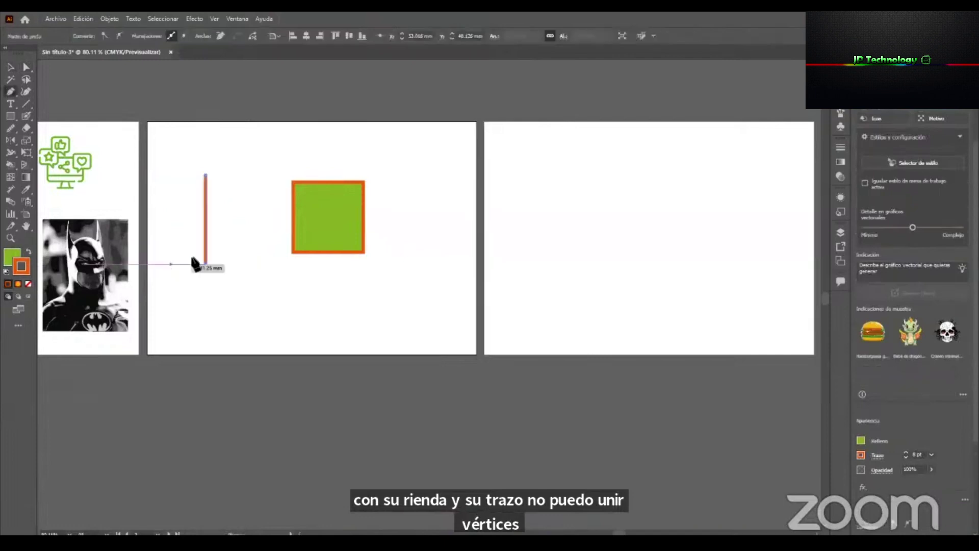
click(278, 232)
click(206, 175)
key(v)
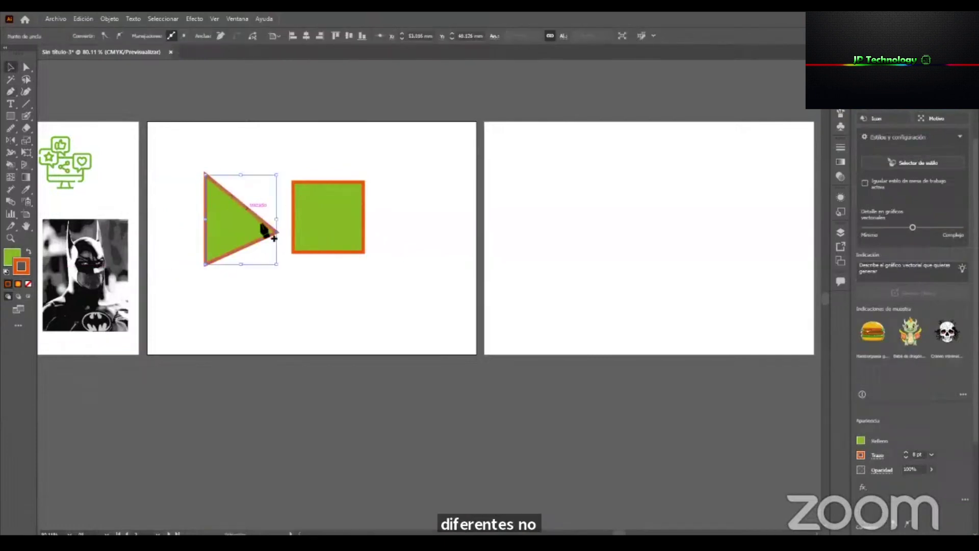
Select the square's upper-left vertex and the triangle's right vertex, and align them to their horizontal and vertical centers.
key(a)
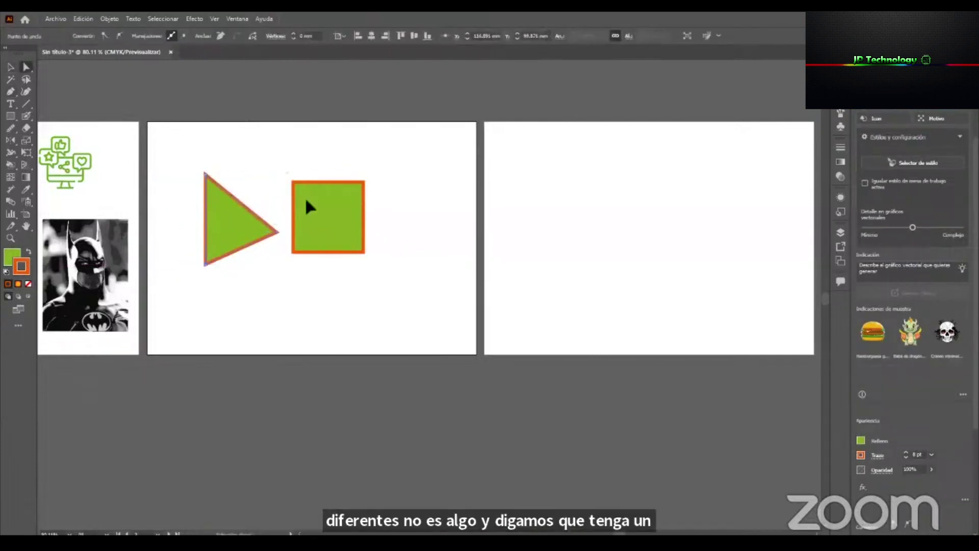
click(302, 199)
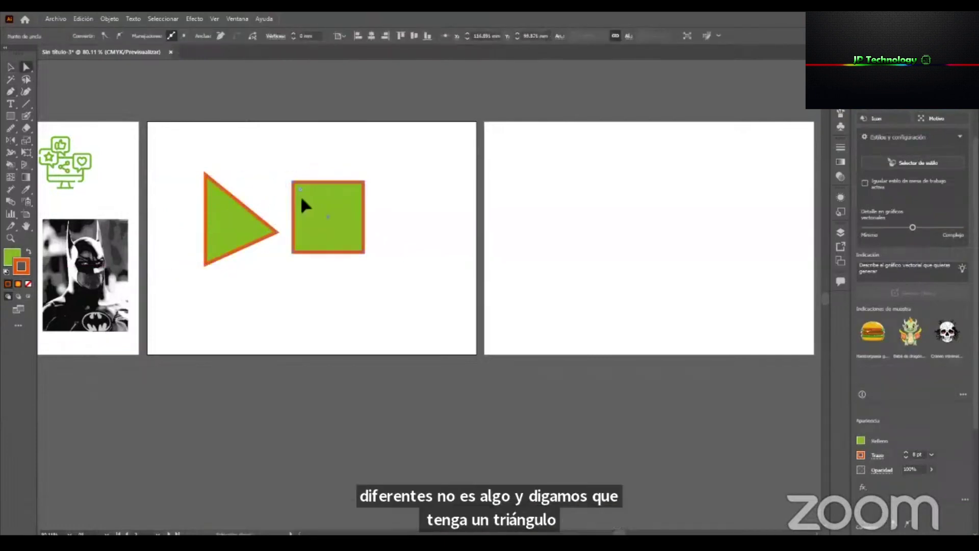
shift+click(274, 227)
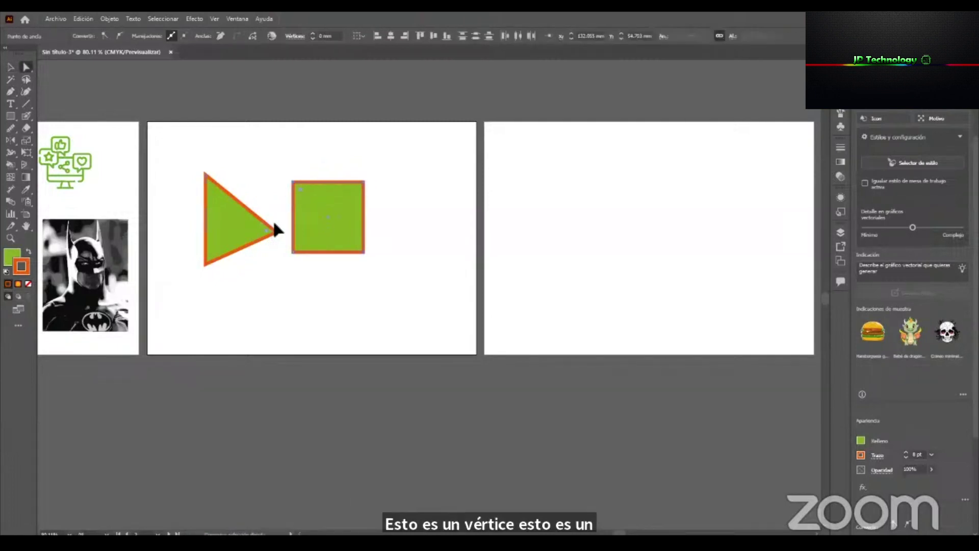
click(391, 37)
click(432, 36)
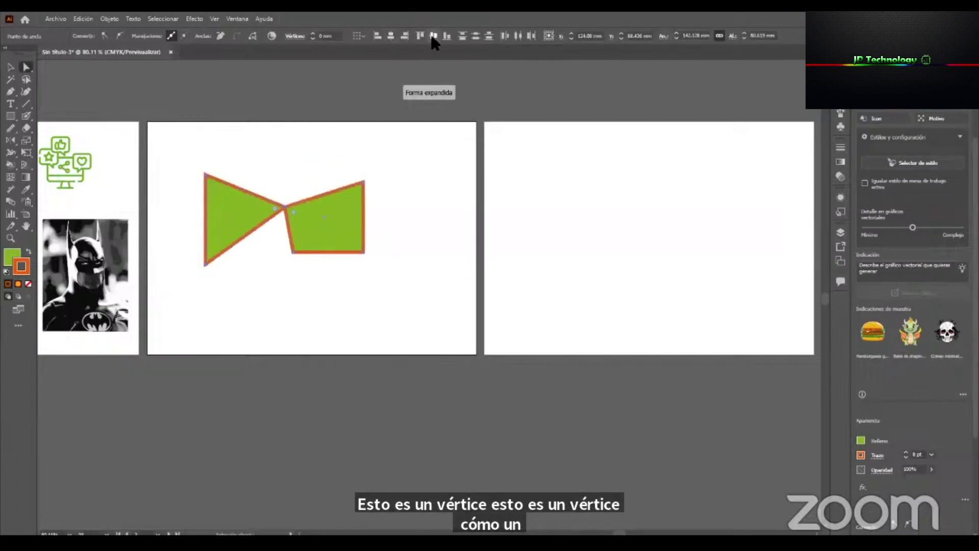
Delete the triangle and the square from the artboard.
click(443, 287)
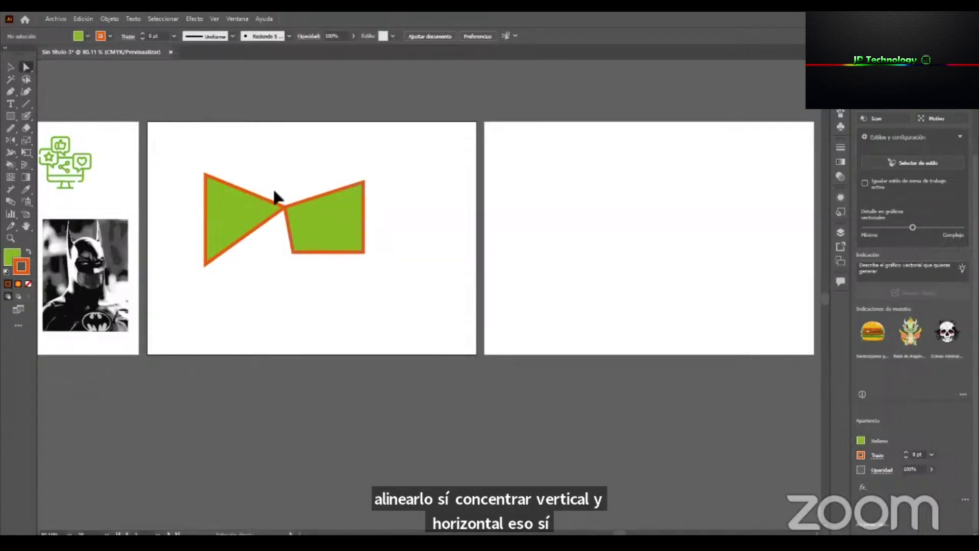
click(295, 215)
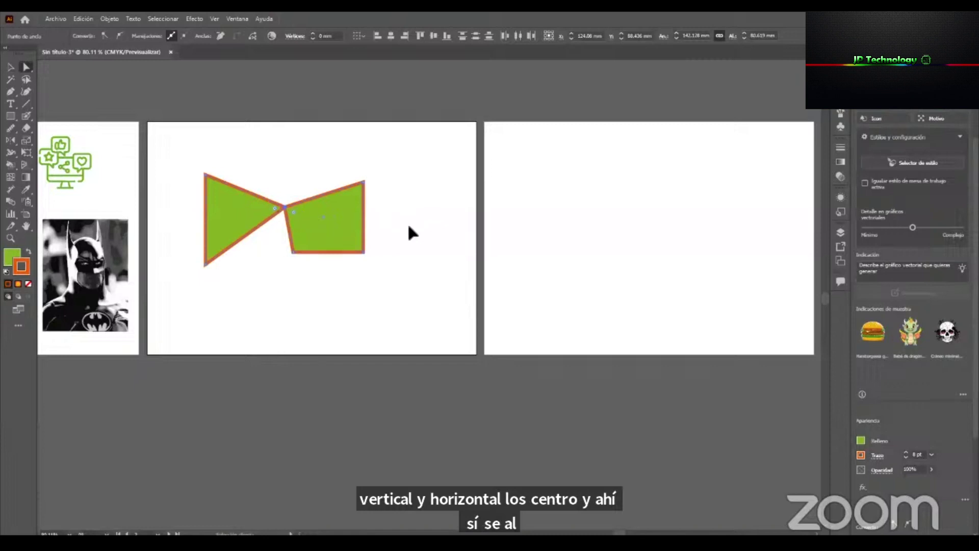
key(v)
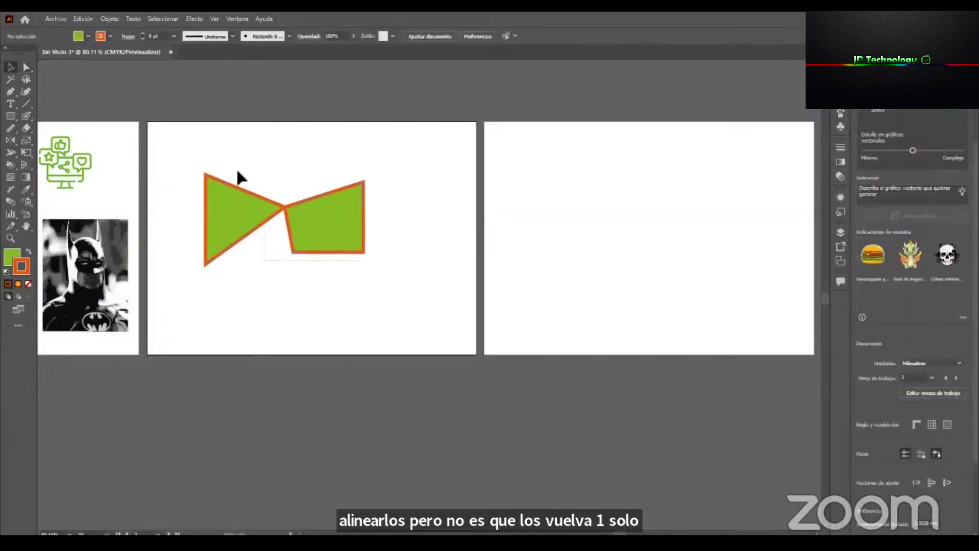
key(Delete)
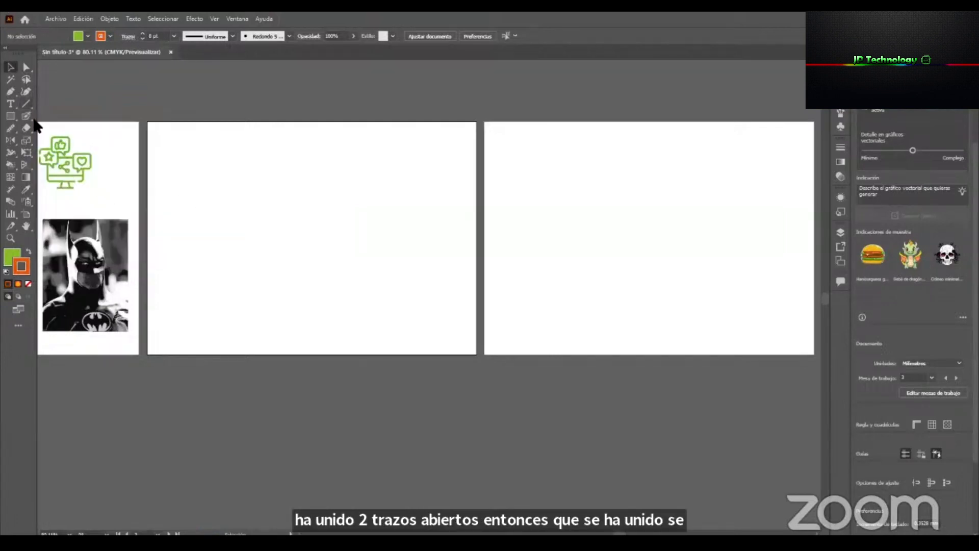
Draw an open three-point path with the Pen tool, with its middle point facing left and its ends unconnected.
key(p)
click(217, 179)
click(182, 188)
key(v)
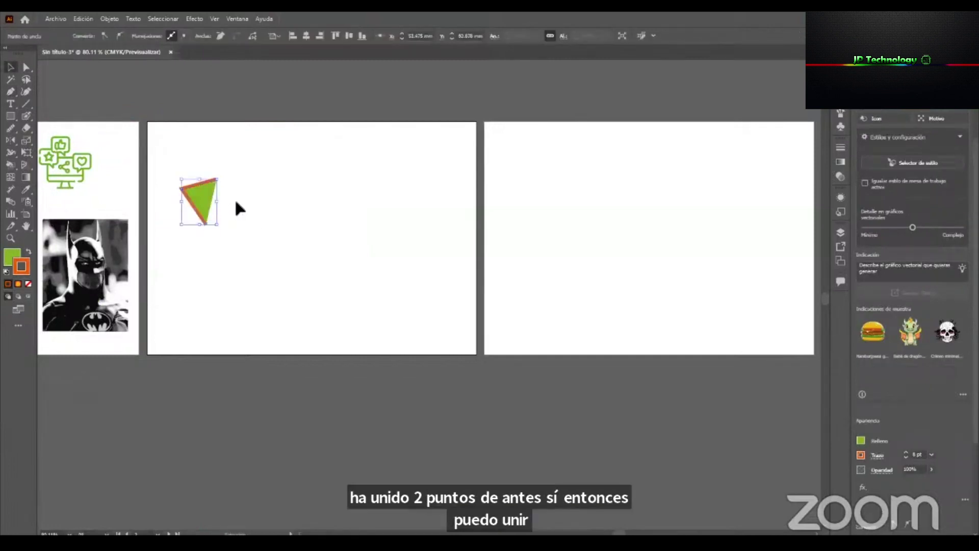
Select the open path's two end anchor points and align them vertically on the rightmost one.
click(236, 199)
key(a)
click(202, 216)
drag(222, 156, 203, 234)
click(320, 36)
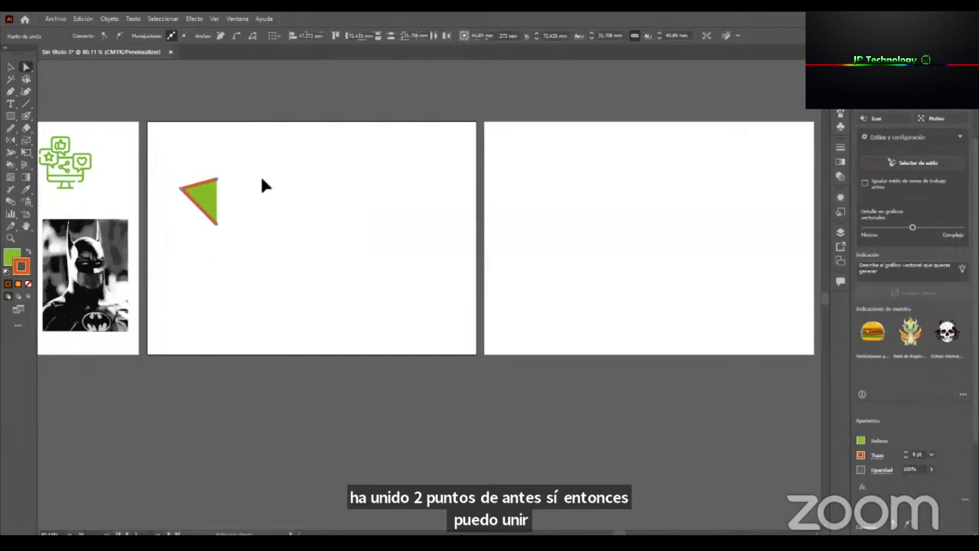
Duplicate the open path to its right and reflect the copy across the vertical axis.
key(v)
drag(206, 194, 258, 195)
double_click(22, 143)
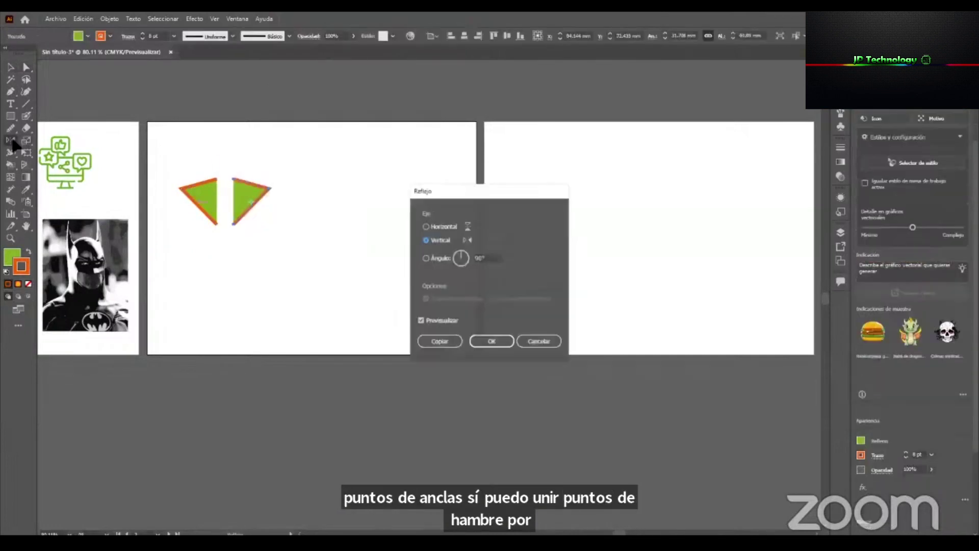
key(Return)
Move the mirrored path left until its open side almost touches the original path's open side.
key(z)
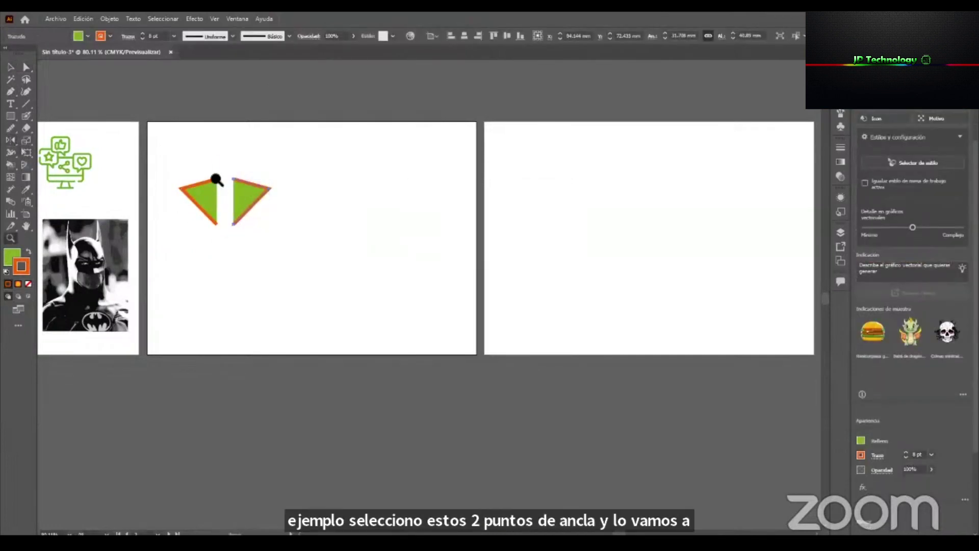
drag(217, 179, 278, 202)
key(v)
drag(301, 234, 252, 234)
Join the two paths' lower end anchor points and then their upper ones into a single closed shape.
key(a)
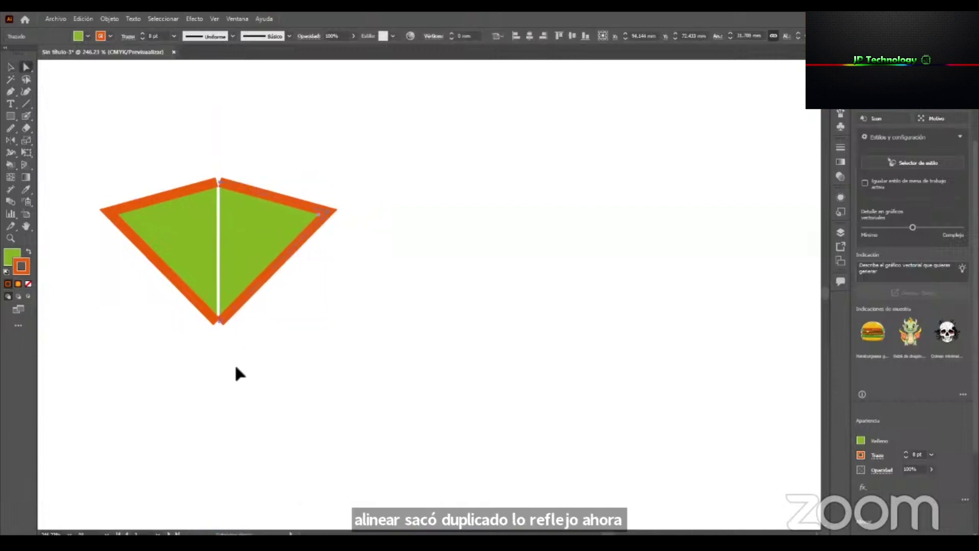
drag(194, 312, 194, 312)
key(ctrl+j)
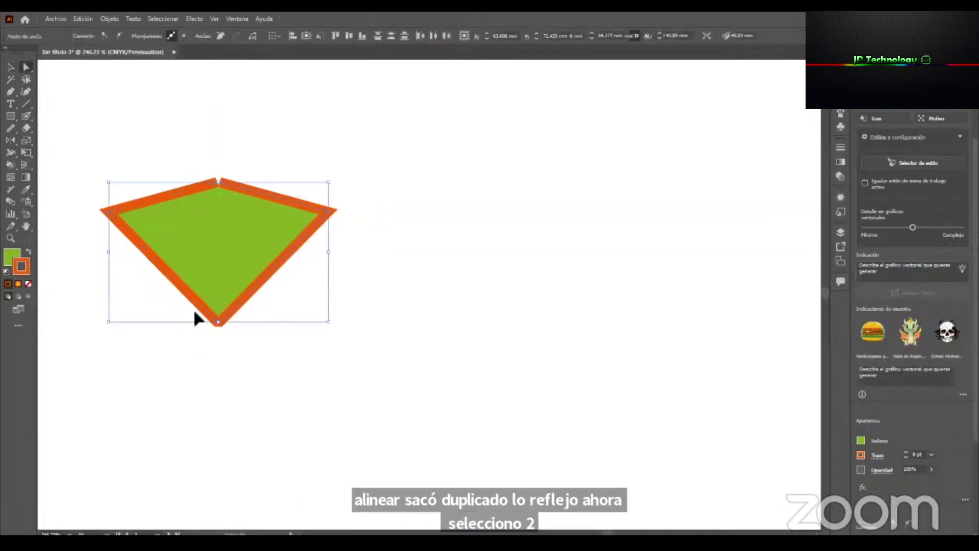
drag(225, 188, 225, 187)
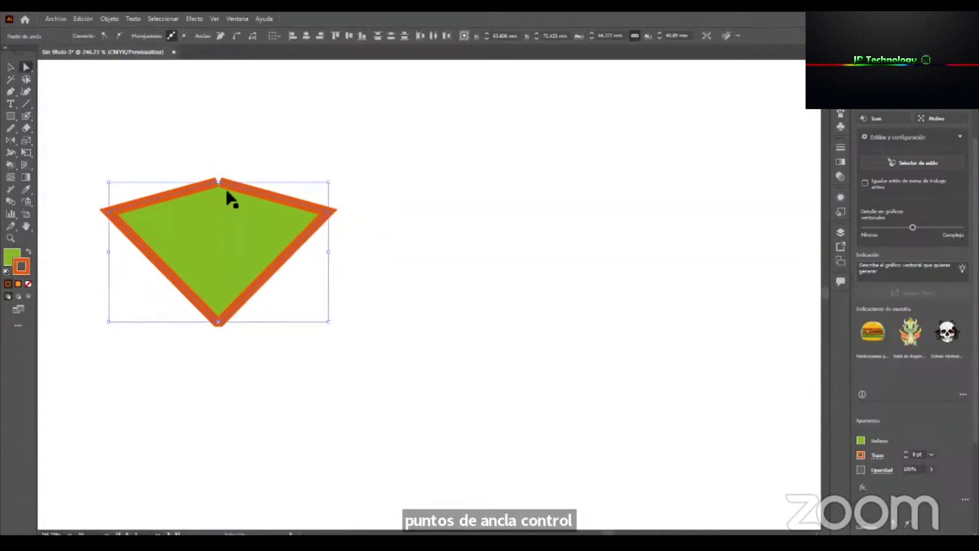
key(ctrl+j)
drag(283, 247, 289, 211)
click(299, 223)
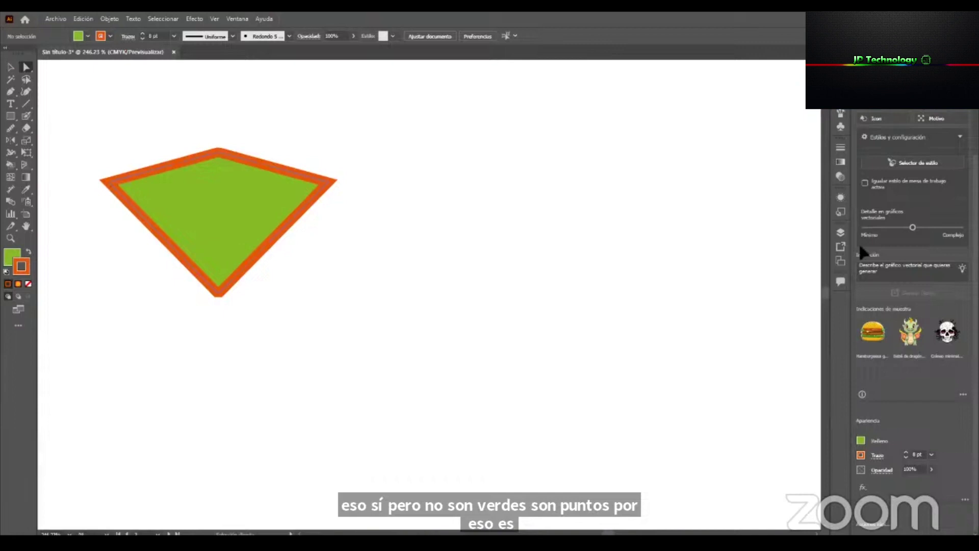
Open the Reflect options for review, cancel them, and switch to the Rotate tool.
double_click(11, 141)
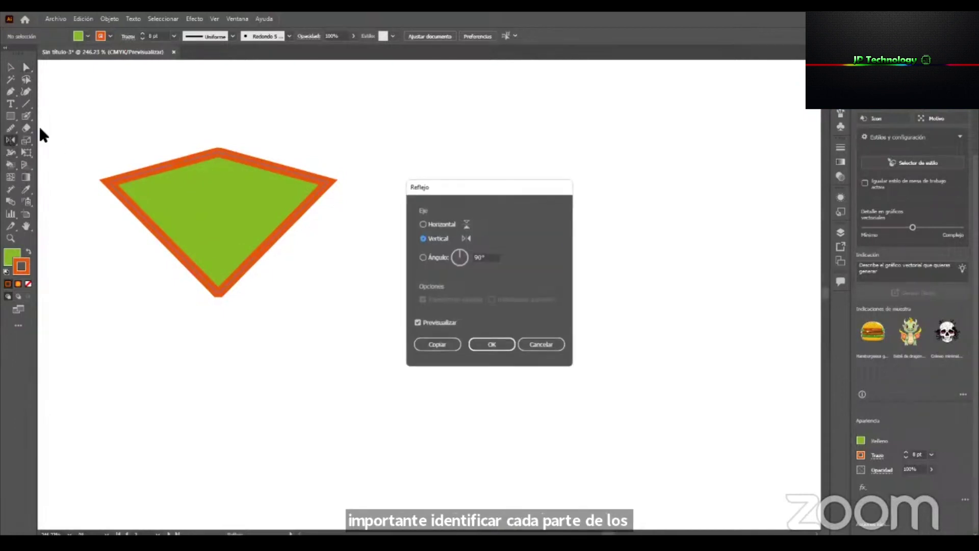
drag(473, 193, 401, 177)
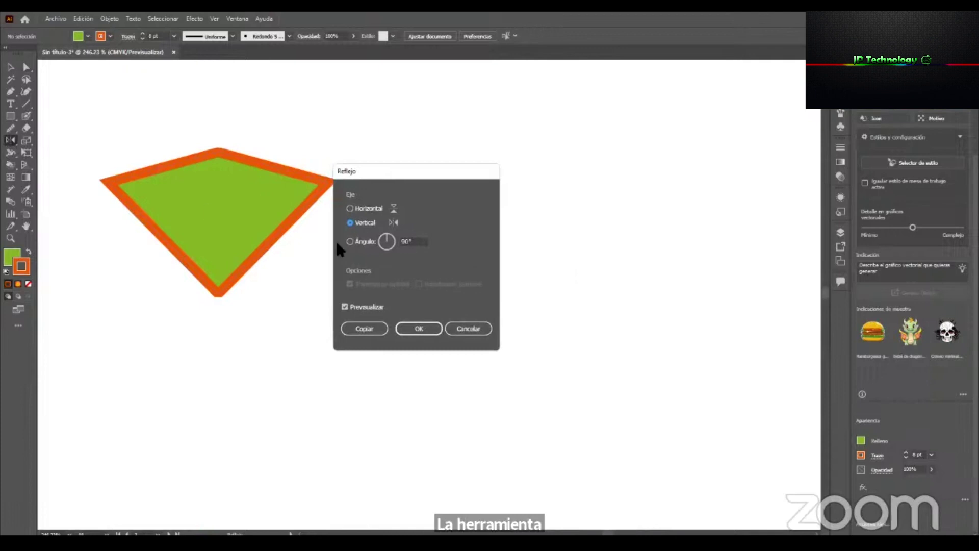
click(472, 330)
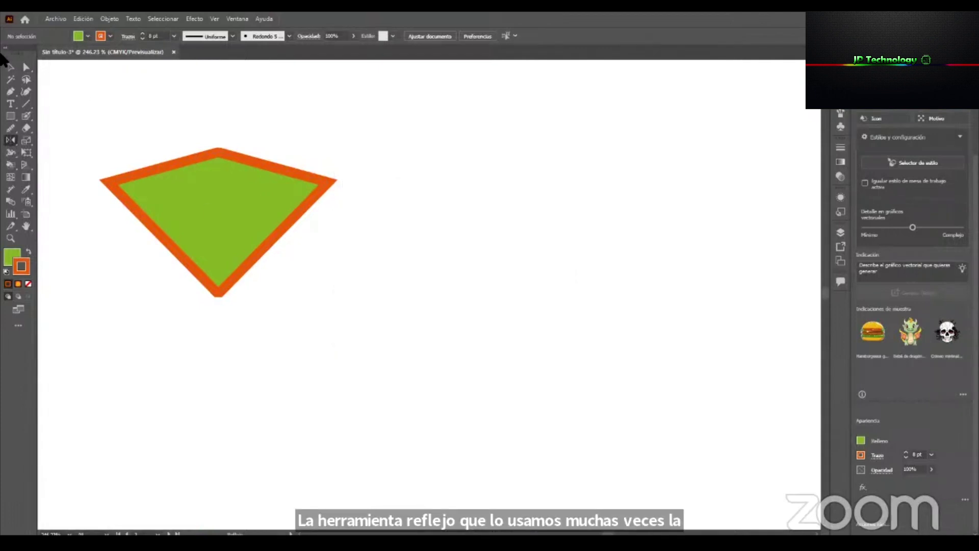
click(10, 140)
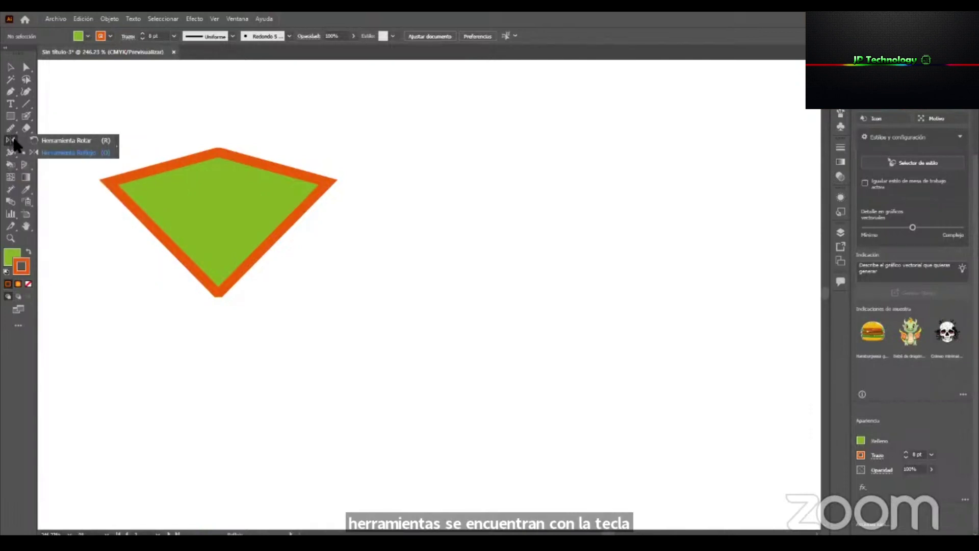
click(68, 142)
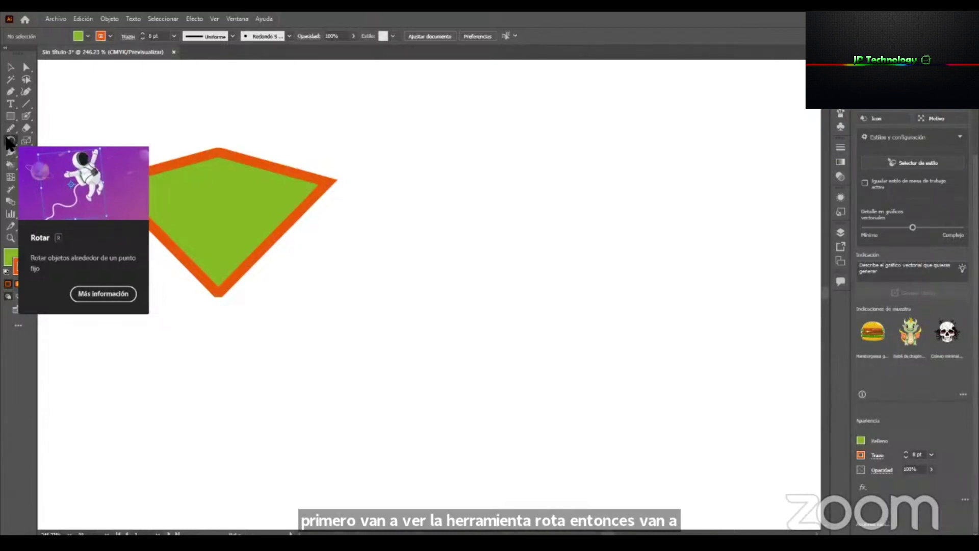
Show the Reflect tool grouped with Rotate, review its axis options with Vertical chosen, and cancel the dialog.
click(9, 142)
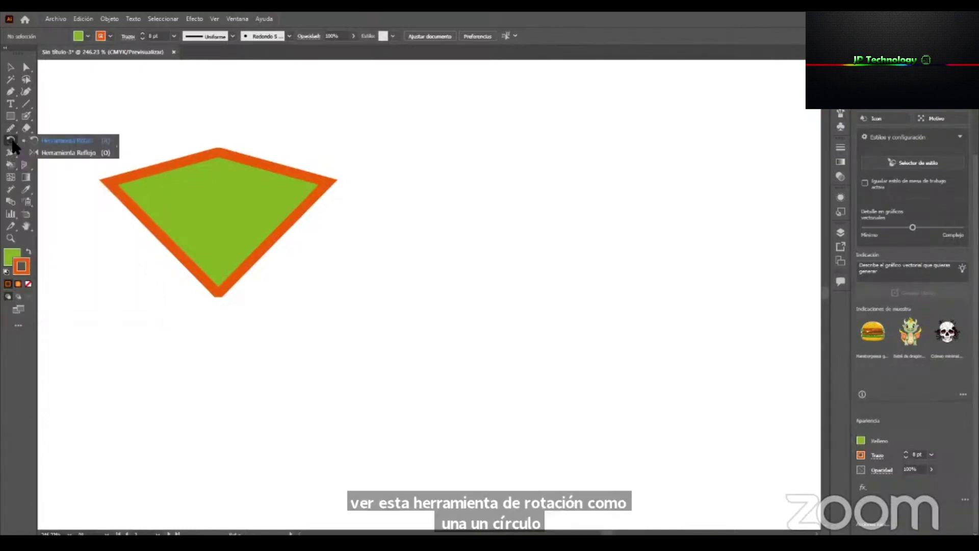
click(103, 153)
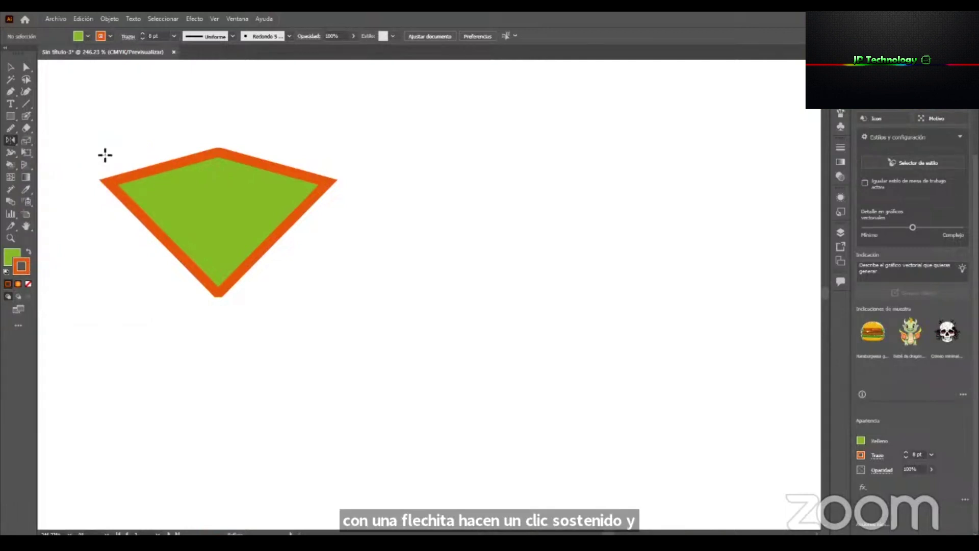
double_click(10, 140)
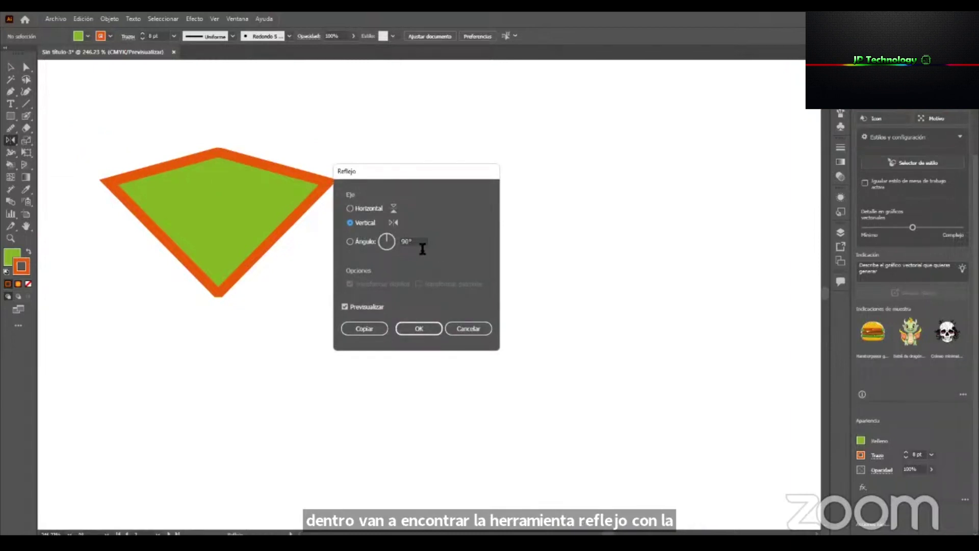
click(364, 222)
click(470, 329)
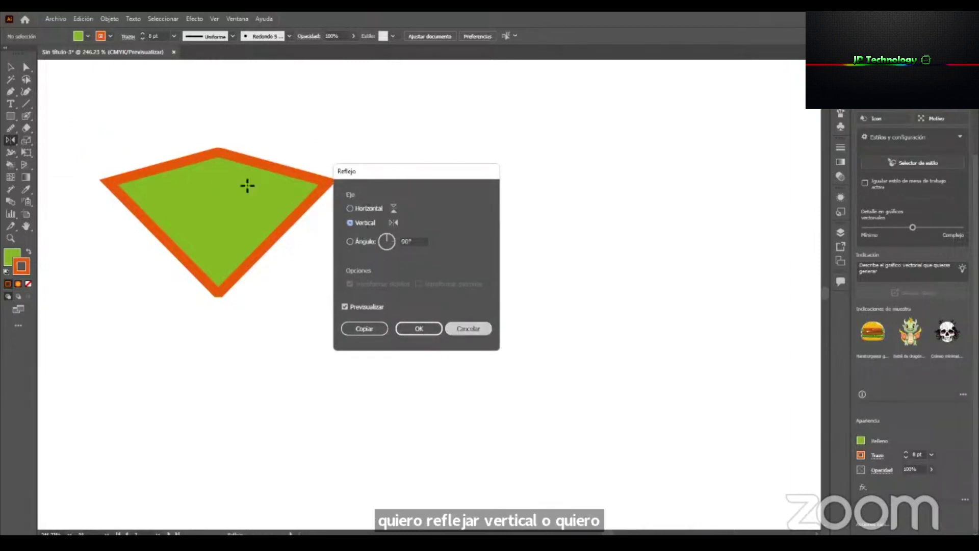
click(10, 66)
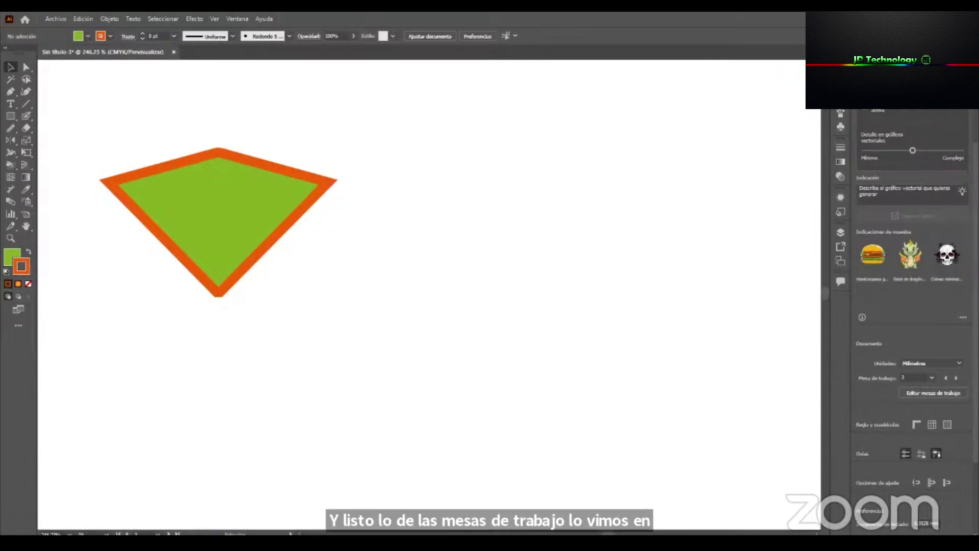
Shrink the green shape with the orange outline and place it just above the grayscale Batman picture.
click(228, 190)
drag(481, 273, 224, 365)
drag(452, 334, 513, 342)
drag(431, 240, 366, 240)
click(433, 228)
Inspect the Batman logo's vector shapes up close, toggling outline view on and back to preview.
key(z)
drag(646, 278, 732, 280)
drag(614, 300, 696, 298)
drag(335, 268, 656, 315)
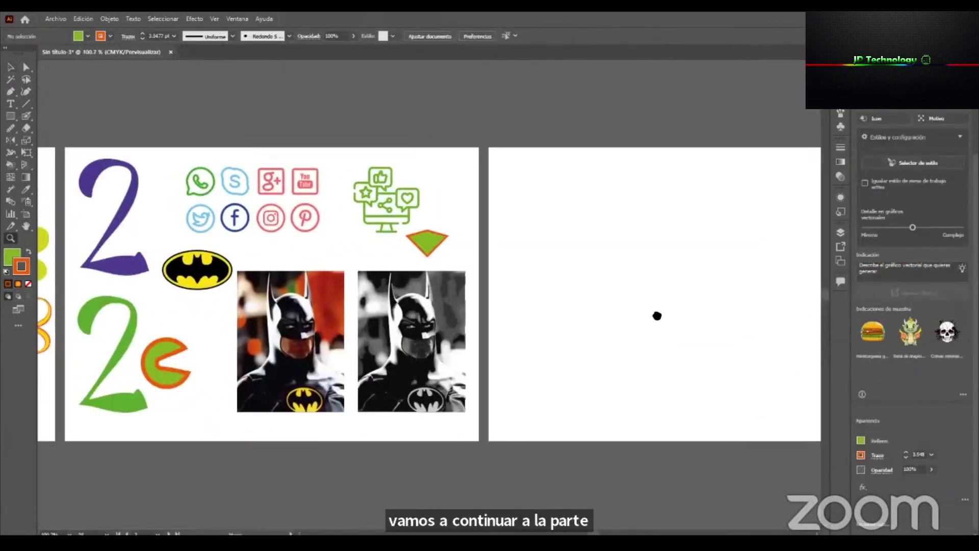
drag(283, 314, 510, 294)
drag(452, 233, 630, 234)
drag(387, 350, 438, 353)
key(v)
click(433, 339)
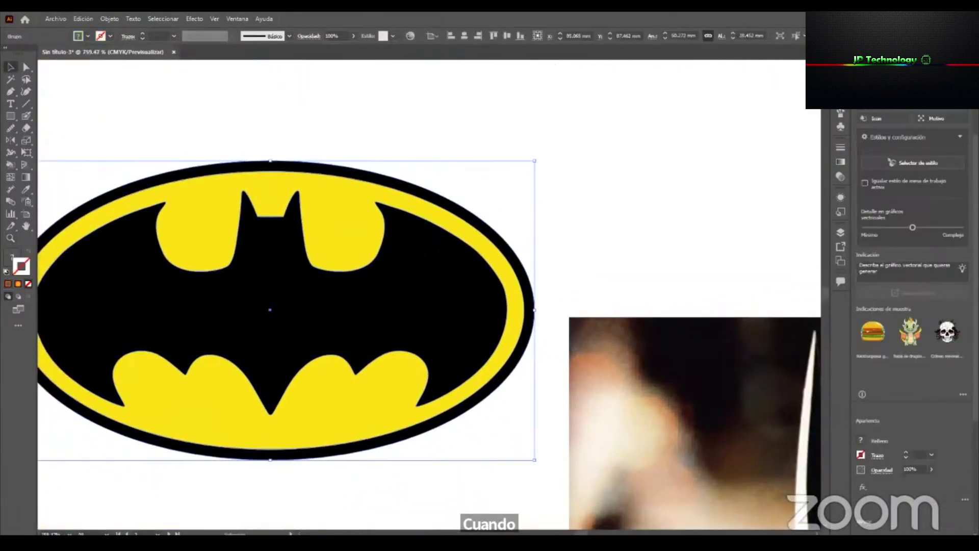
key(ctrl+y)
key(ctrl+y)
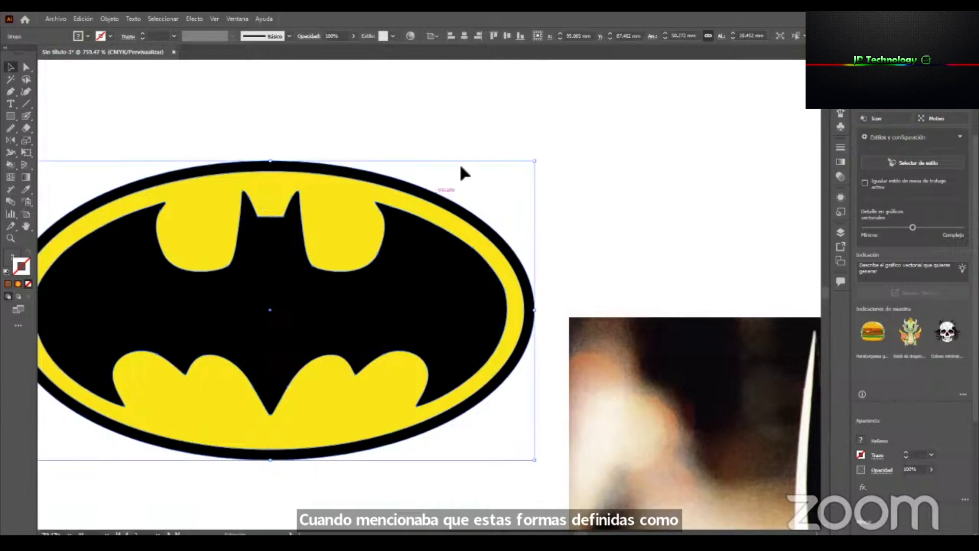
click(462, 167)
Compare the artwork on the artboards and examine the traced edges of the grayscale Batman image up close.
key(z)
drag(385, 273, 240, 343)
drag(338, 254, 658, 246)
drag(423, 227, 266, 256)
drag(343, 251, 87, 347)
drag(372, 324, 314, 330)
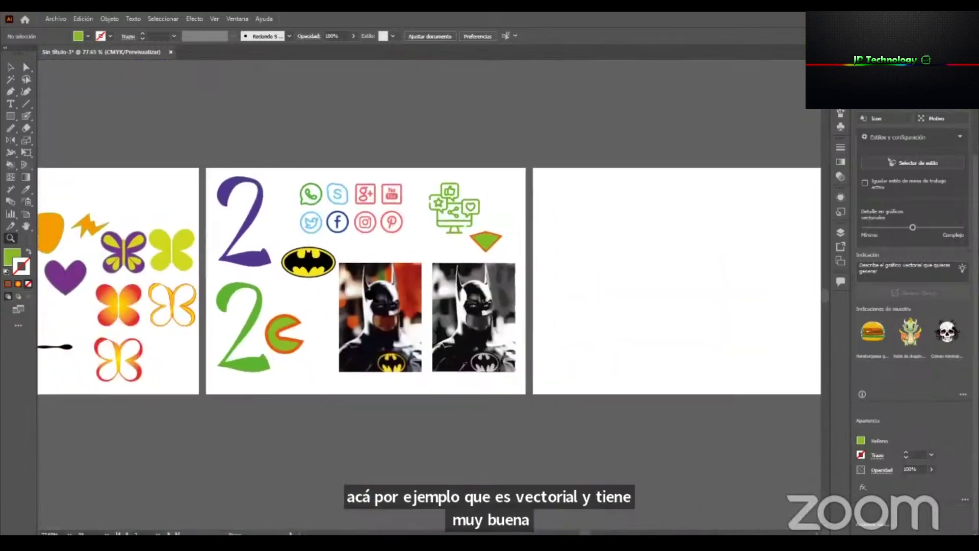
key(v)
key(z)
drag(342, 293, 376, 295)
key(v)
key(space)
drag(632, 359, 509, 317)
key(z)
drag(399, 309, 551, 332)
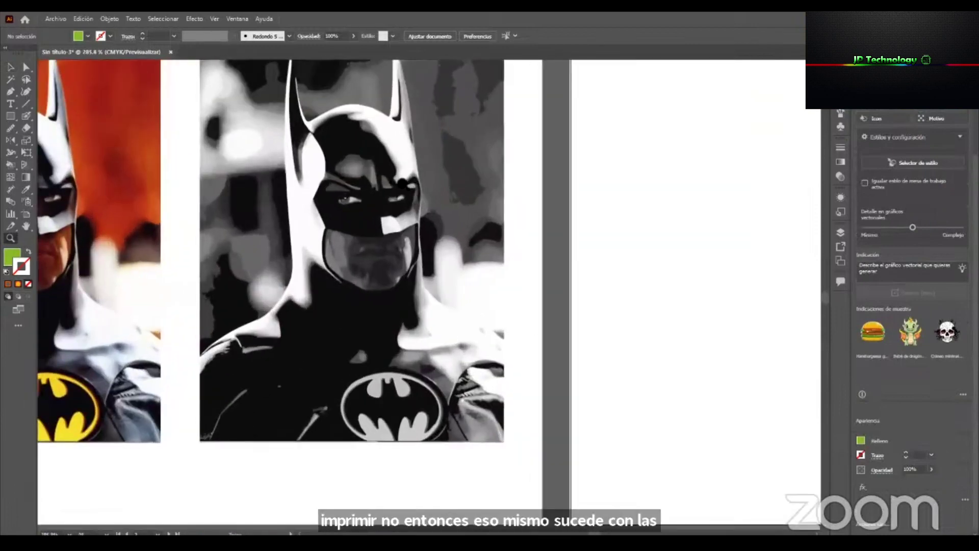
drag(400, 156, 528, 253)
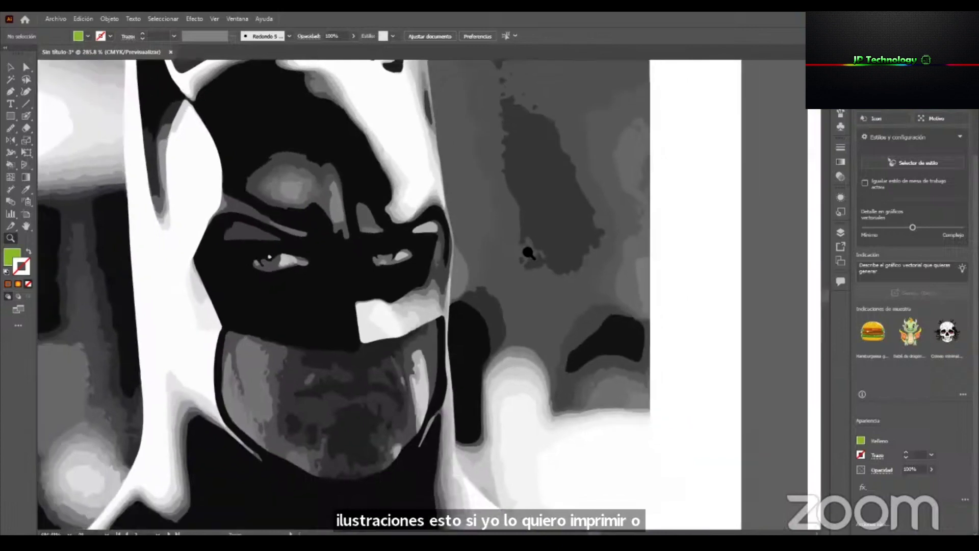
drag(379, 326, 325, 397)
drag(352, 442, 307, 334)
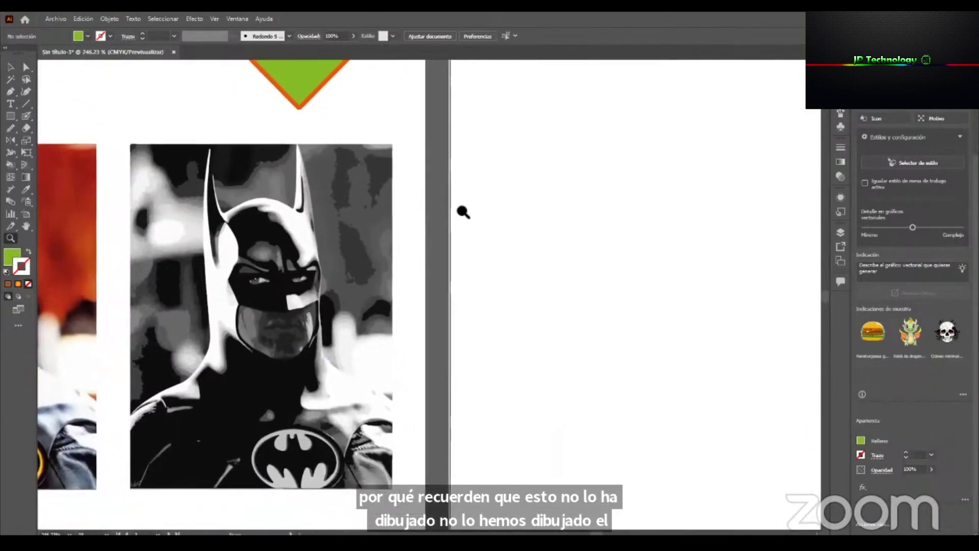
drag(338, 284, 461, 312)
drag(276, 253, 306, 313)
Add a new layer above Capa 1 and lock Capa 1, ready to work on the empty artboard.
drag(650, 326, 385, 319)
drag(502, 197, 553, 230)
key(v)
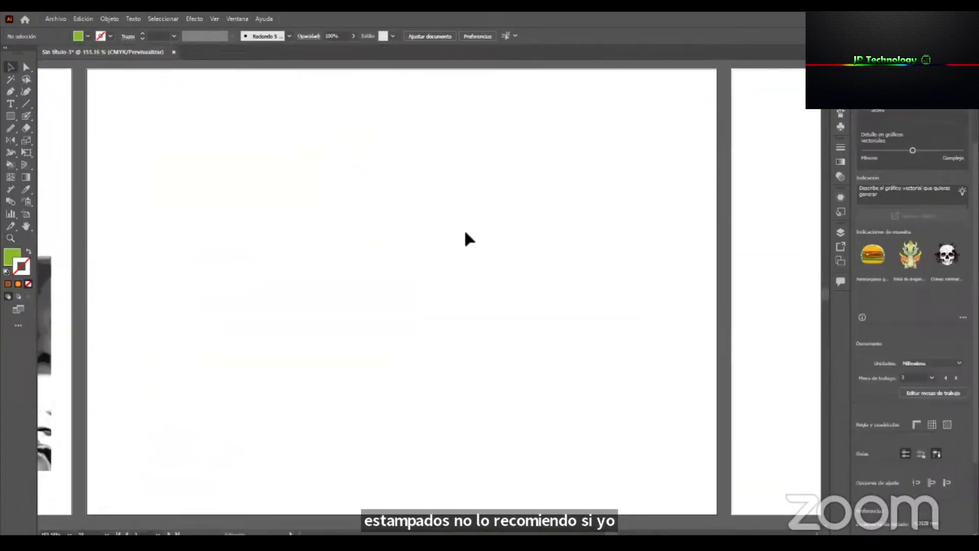
click(841, 233)
click(799, 323)
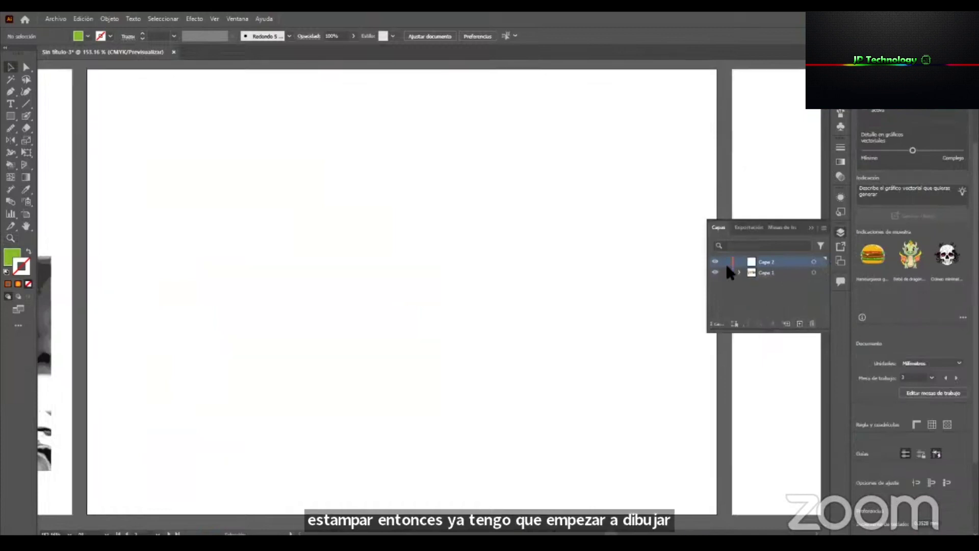
Place the "mario bros" image from the SEMANA3 folder across the empty artboard.
click(56, 18)
click(161, 204)
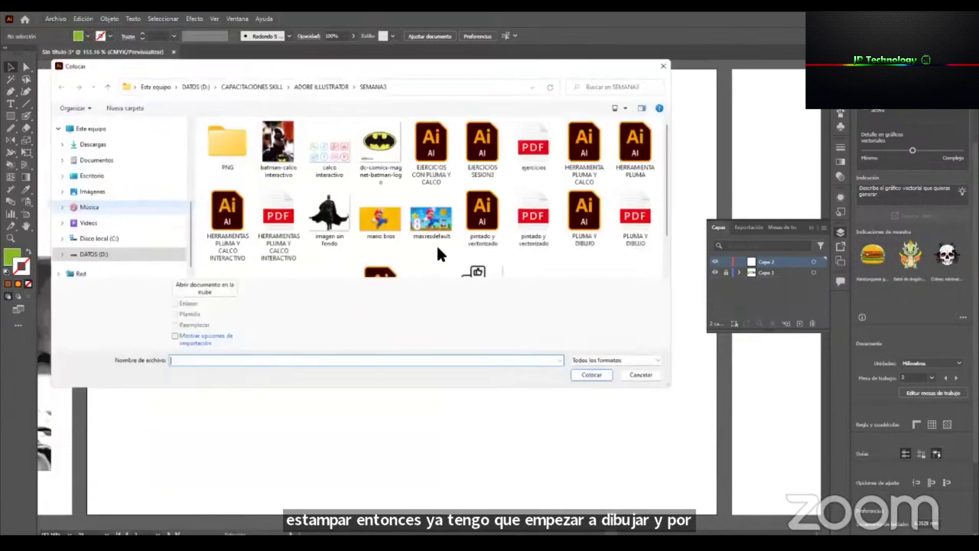
scroll(422, 221, down, 2)
double_click(385, 168)
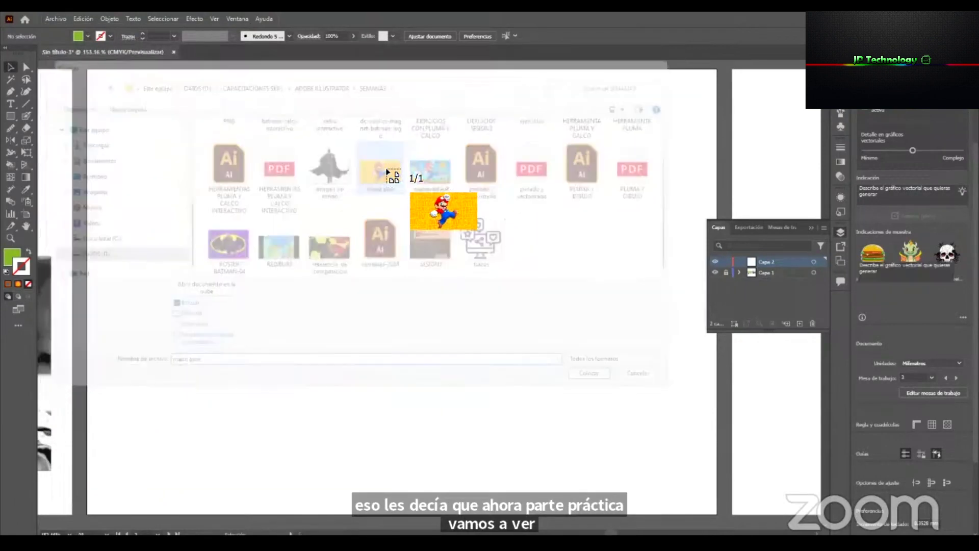
drag(191, 173, 607, 441)
click(608, 441)
Draw a circle about 52 mm in diameter over Mario's head with the Ellipse tool.
key(z)
drag(446, 224, 573, 293)
click(8, 116)
click(118, 141)
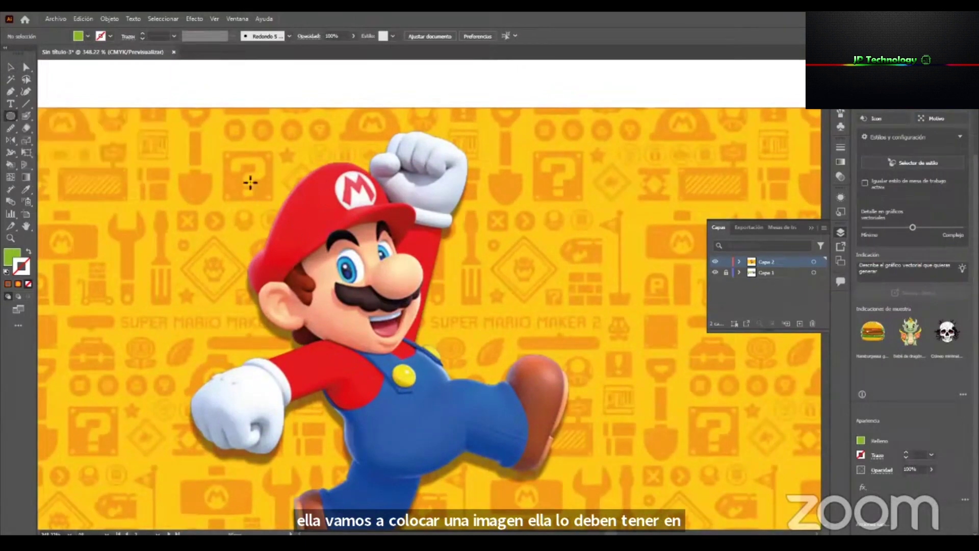
mouse_move(201, 130)
mouse_down()
mouse_move(404, 319)
mouse_move(454, 385)
mouse_up()
key(v)
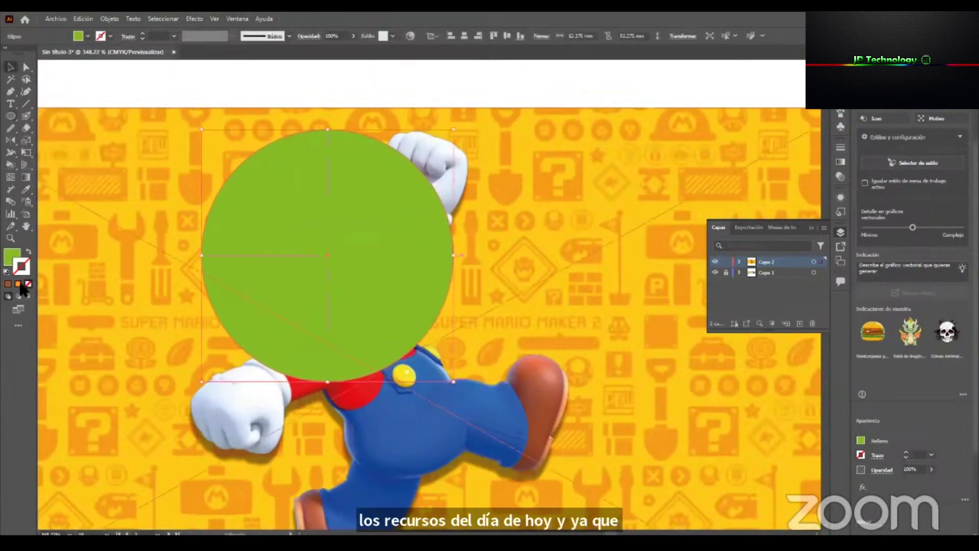
Swap the circle's fill and stroke, and shrink it to about 44 mm around Mario's head.
click(29, 251)
drag(202, 256, 239, 271)
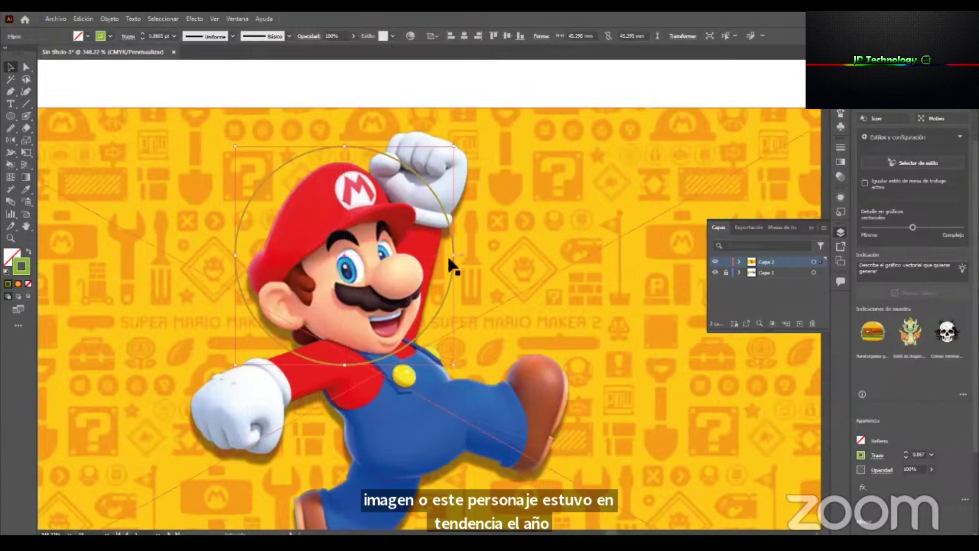
drag(345, 145, 352, 155)
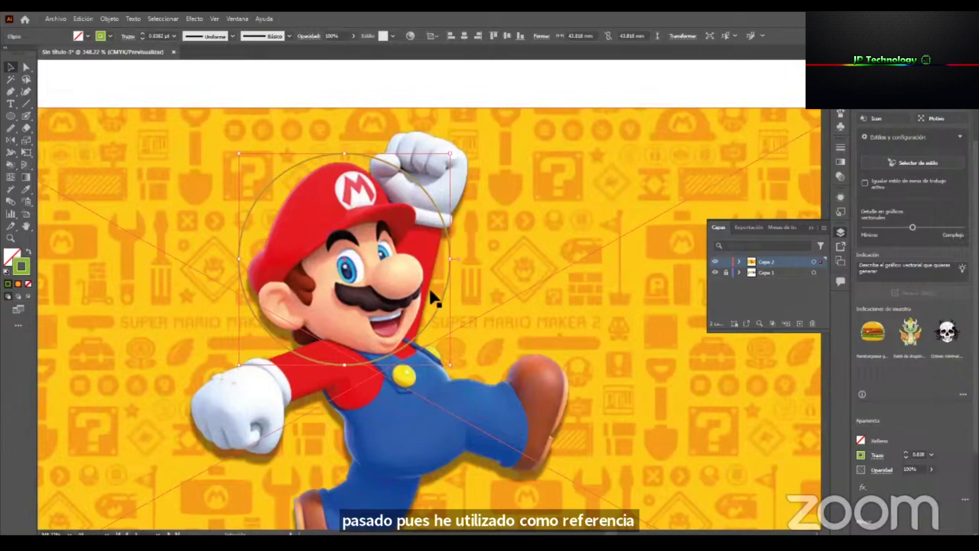
Select the circle together with the Mario image and make a clipping mask from them.
scroll(230, 258, down, 3)
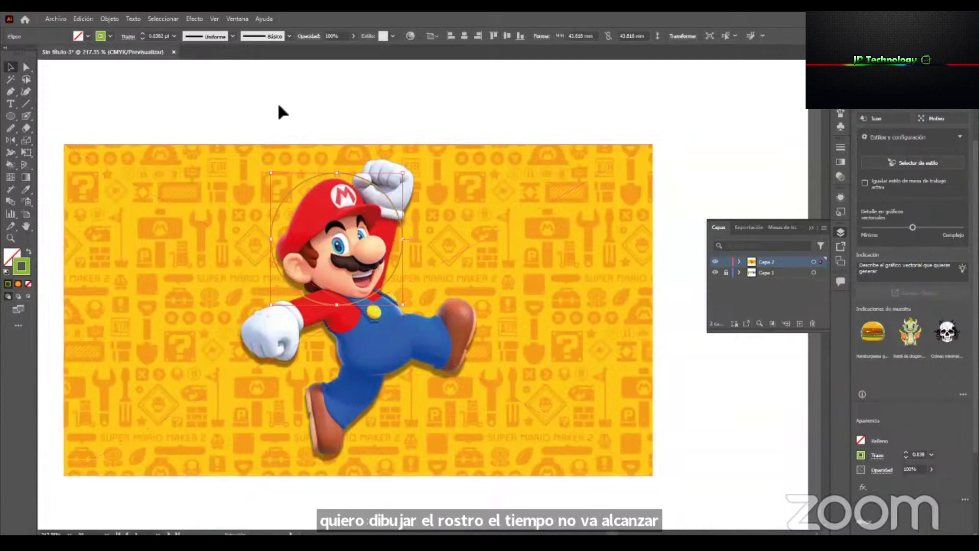
drag(462, 366, 464, 367)
drag(298, 82, 406, 235)
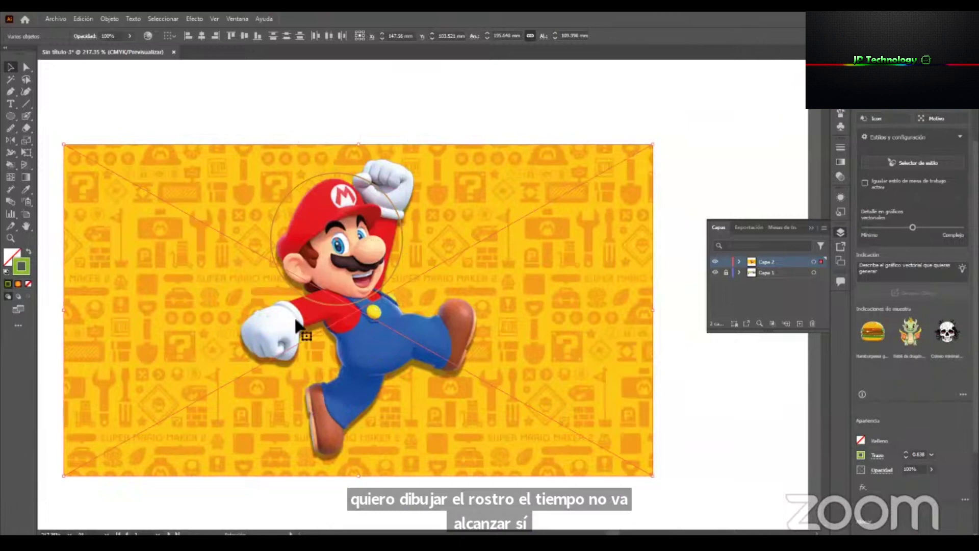
key(ctrl+7)
Enlarge the circular Mario crop to about 106 mm wide and position it in the artboard's left half.
drag(410, 284, 178, 367)
click(428, 300)
click(396, 286)
drag(395, 285, 369, 297)
key(z)
drag(451, 314, 577, 311)
key(v)
drag(305, 259, 308, 265)
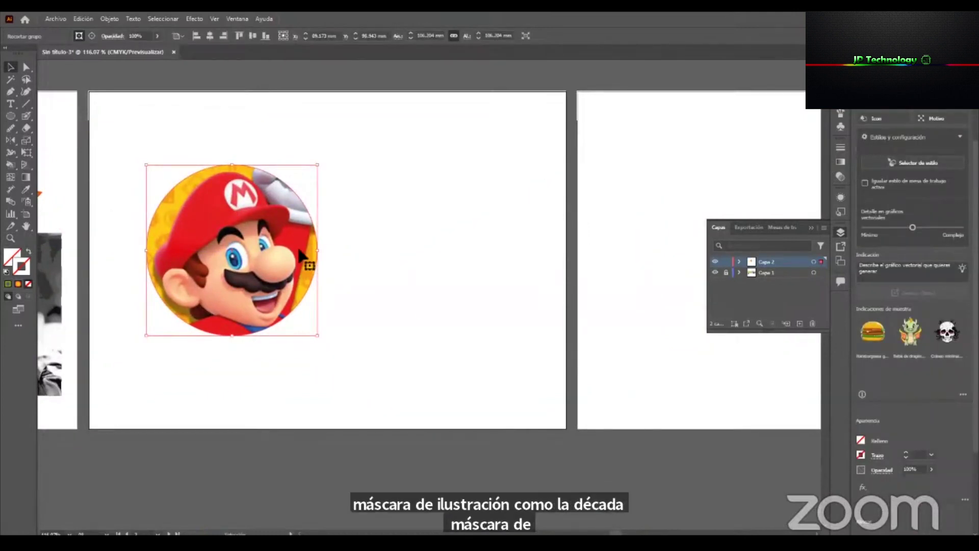
click(442, 224)
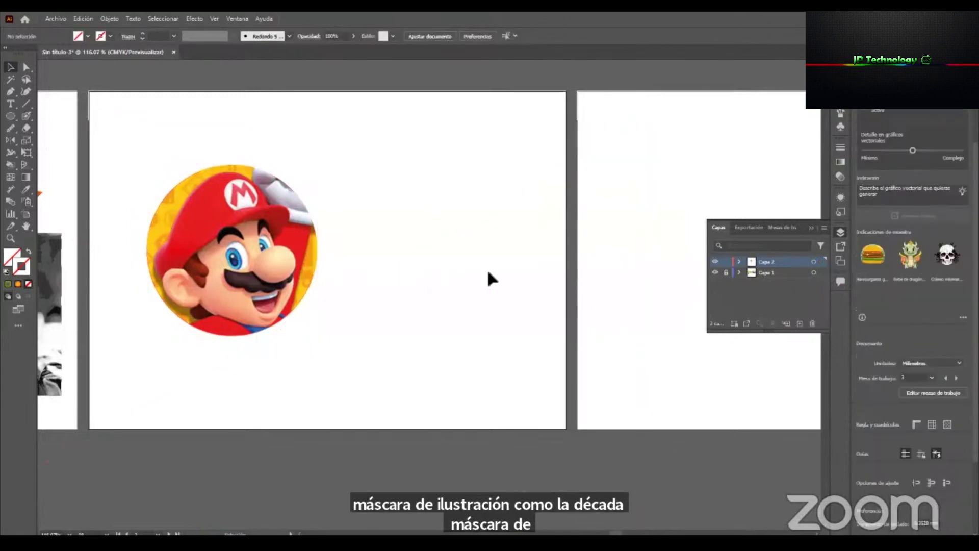
click(238, 276)
key(z)
drag(205, 257, 285, 252)
click(464, 225)
Start opening an existing file and browse to the ILUSTRACIÓN2023 folder on the DATOS (D:) drive.
click(56, 19)
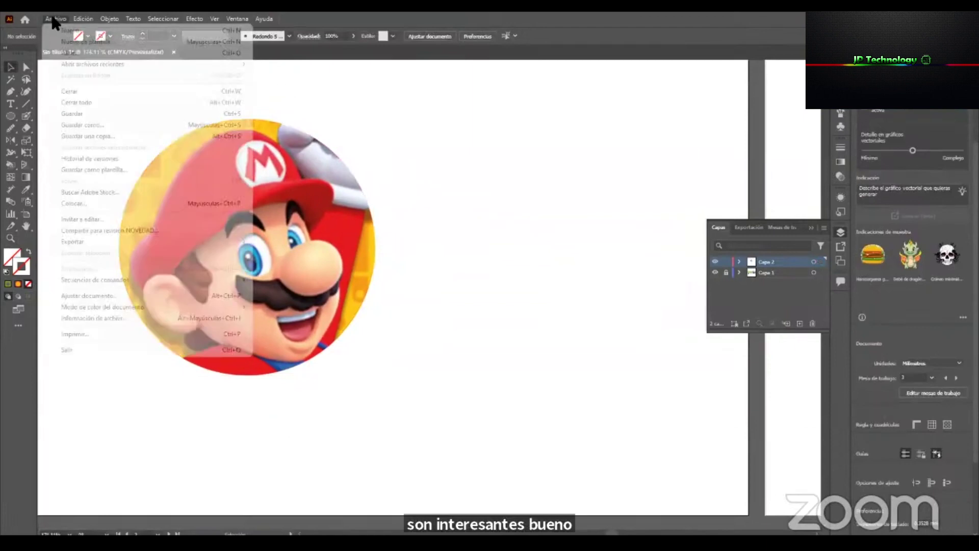
click(74, 53)
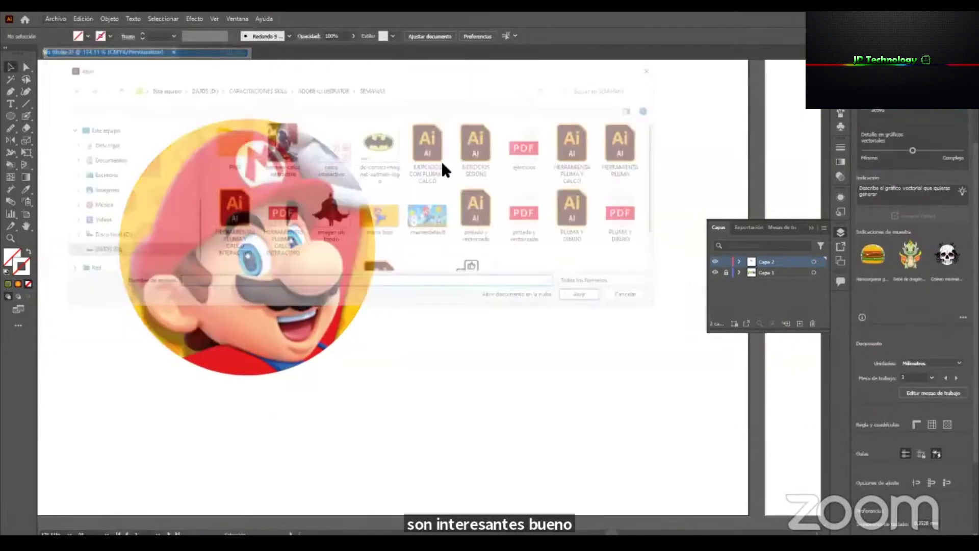
click(198, 83)
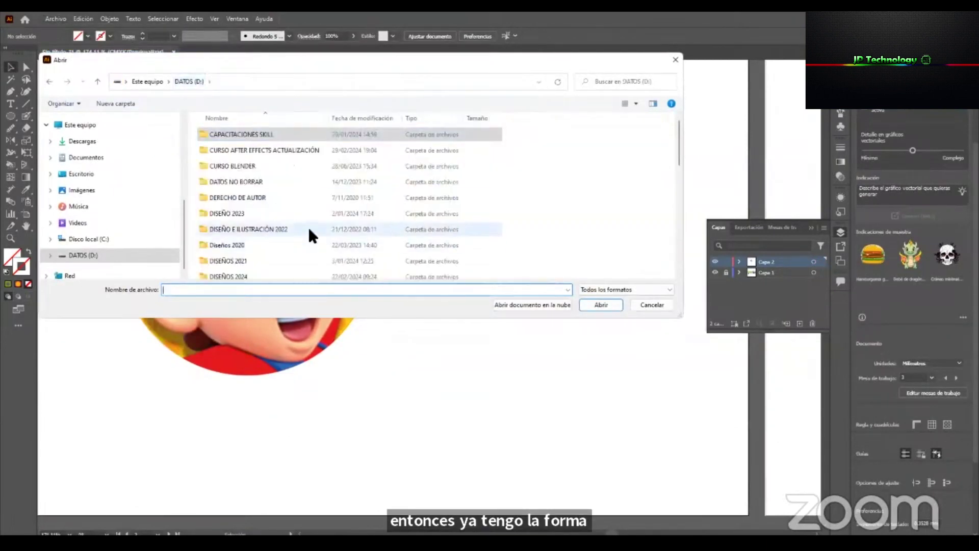
scroll(260, 232, down, 1)
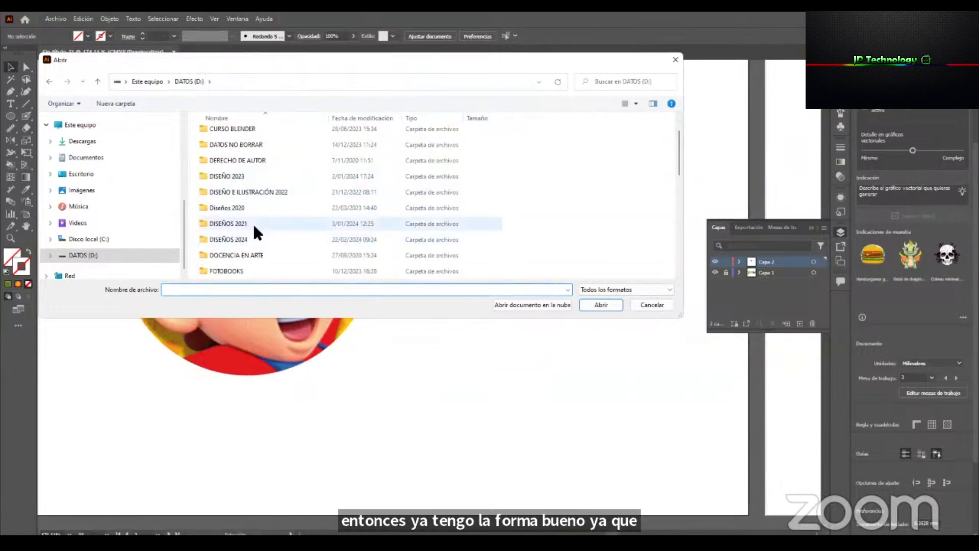
scroll(250, 213, up, 1)
scroll(239, 265, down, 1)
scroll(245, 256, down, 3)
scroll(245, 256, up, 3)
scroll(244, 256, down, 3)
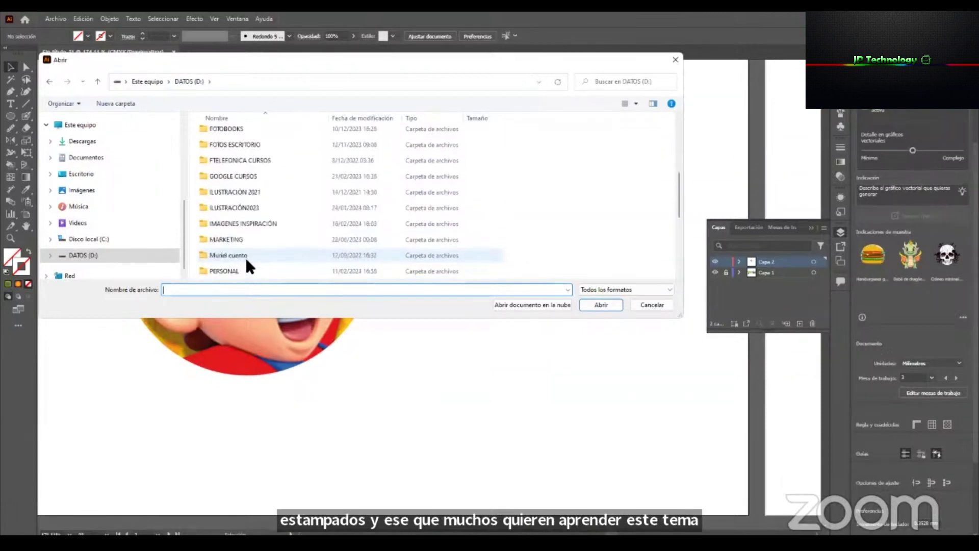
double_click(265, 207)
Find and open the ROMPECABEZA MARIO BROS Illustrator file.
scroll(515, 208, down, 3)
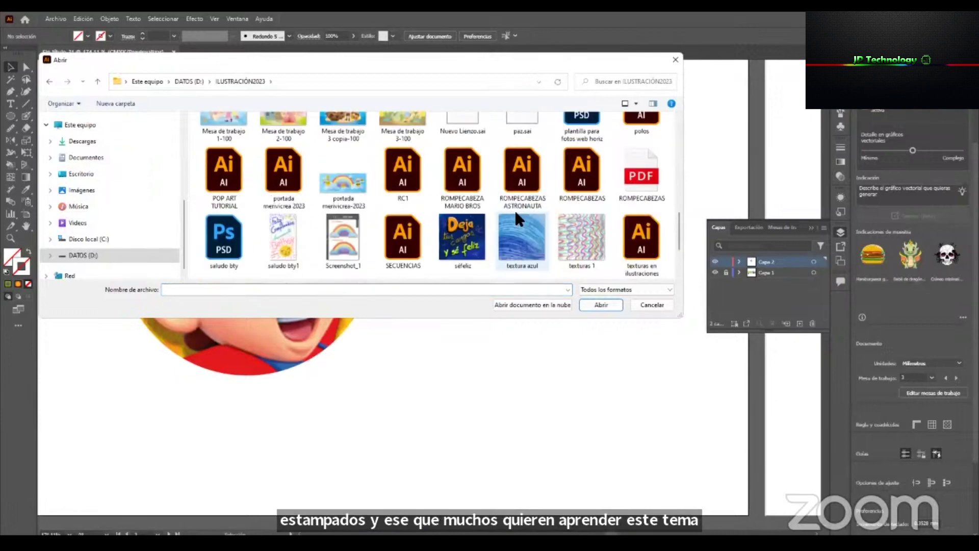
click(467, 183)
click(602, 305)
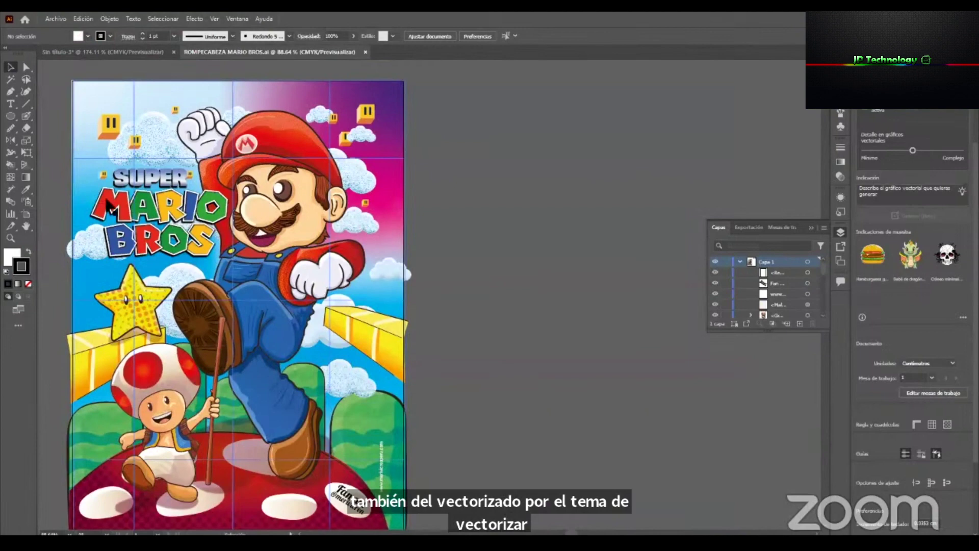
Switch the Mario Bros puzzle illustration to outline view and examine its vector paths throughout the poster.
click(10, 237)
drag(72, 92, 142, 175)
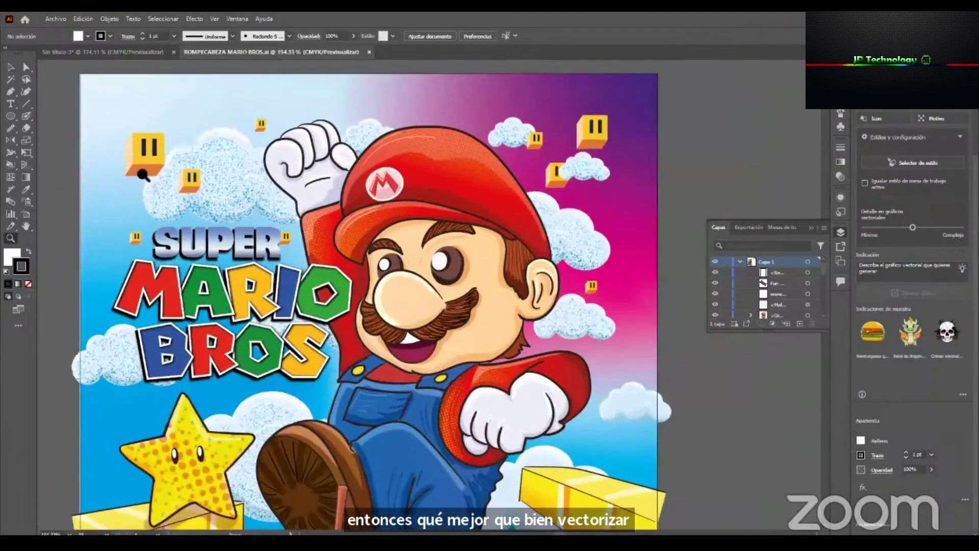
key(ctrl+y)
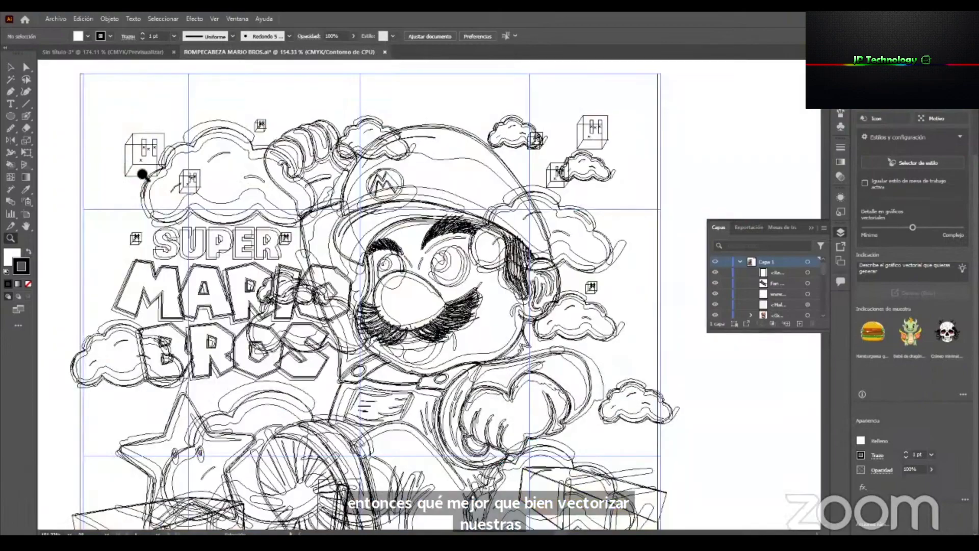
scroll(393, 391, down, 6)
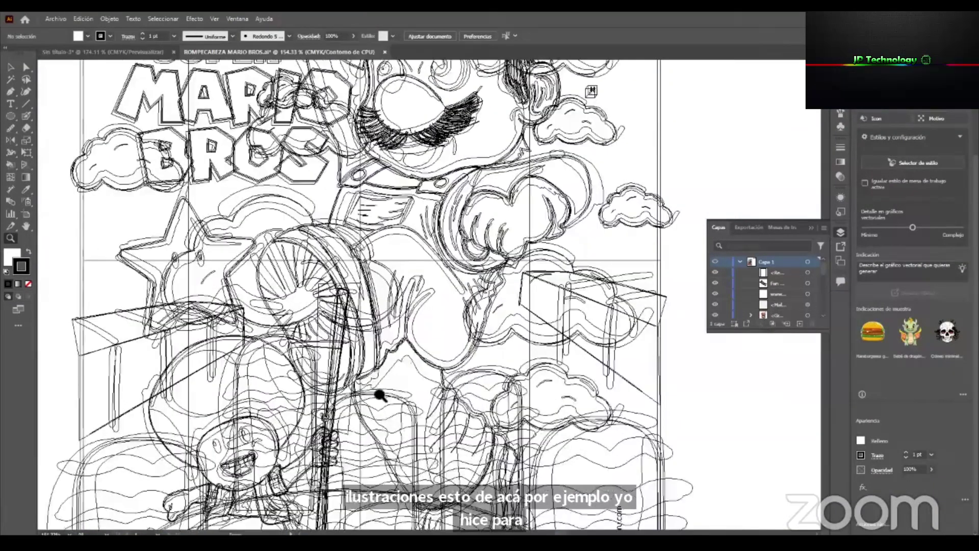
scroll(380, 395, down, 4)
scroll(380, 395, up, 7)
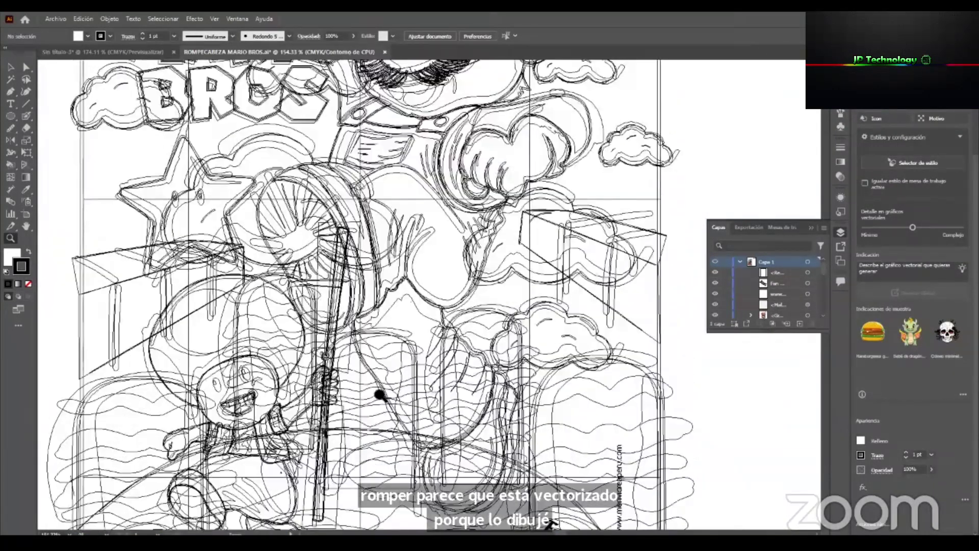
Return the Mario Bros poster to full-colour preview and examine its characters, lettering and background details, comparing briefly with outline view.
scroll(380, 395, up, 3)
key(ctrl+y)
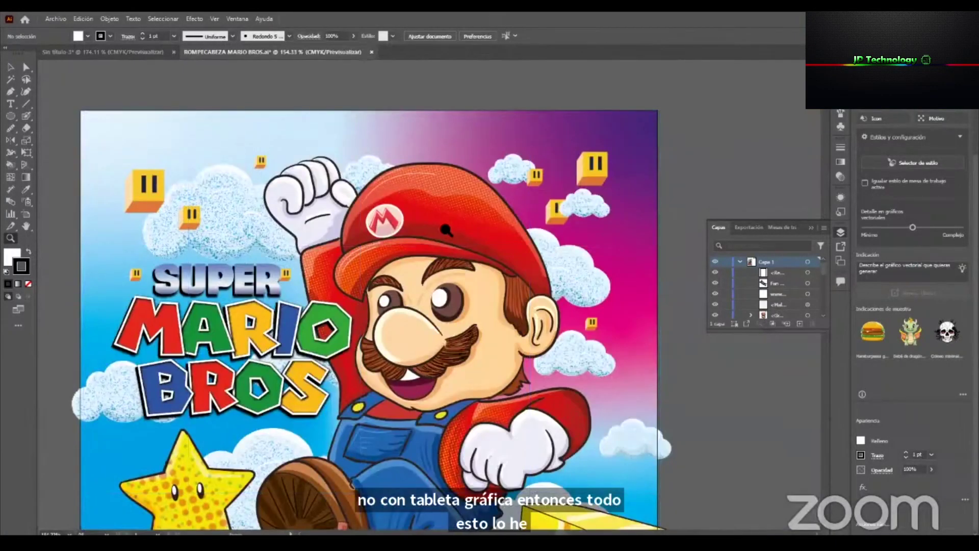
drag(431, 265, 772, 397)
drag(197, 228, 169, 152)
drag(198, 217, 488, 179)
drag(270, 283, 457, 171)
drag(431, 463, 394, 160)
drag(435, 245, 431, 82)
drag(467, 503, 463, 352)
drag(223, 324, 314, 394)
drag(463, 270, 391, 432)
drag(265, 94, 338, 136)
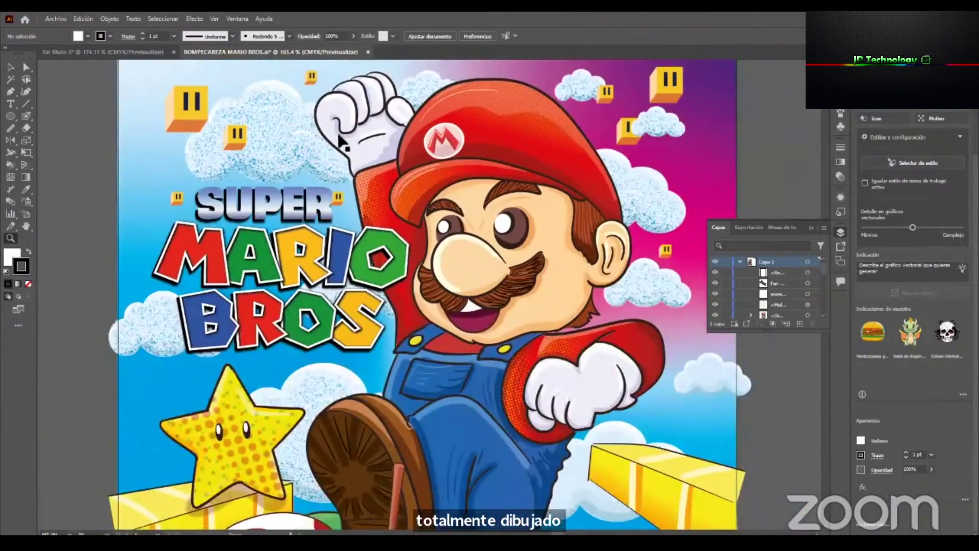
key(ctrl+y)
key(ctrl+y)
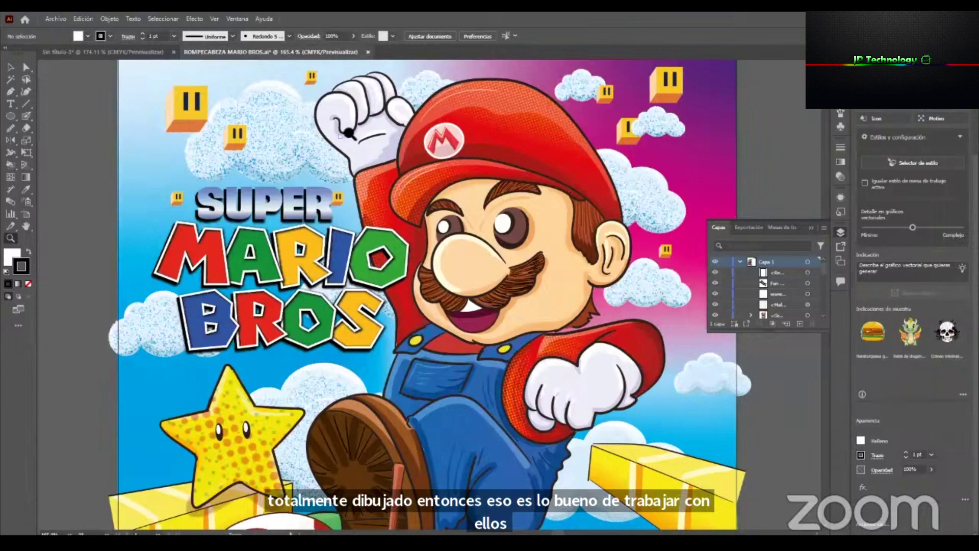
mouse_move(525, 134)
mouse_down()
mouse_move(559, 148)
mouse_move(537, 142)
mouse_up()
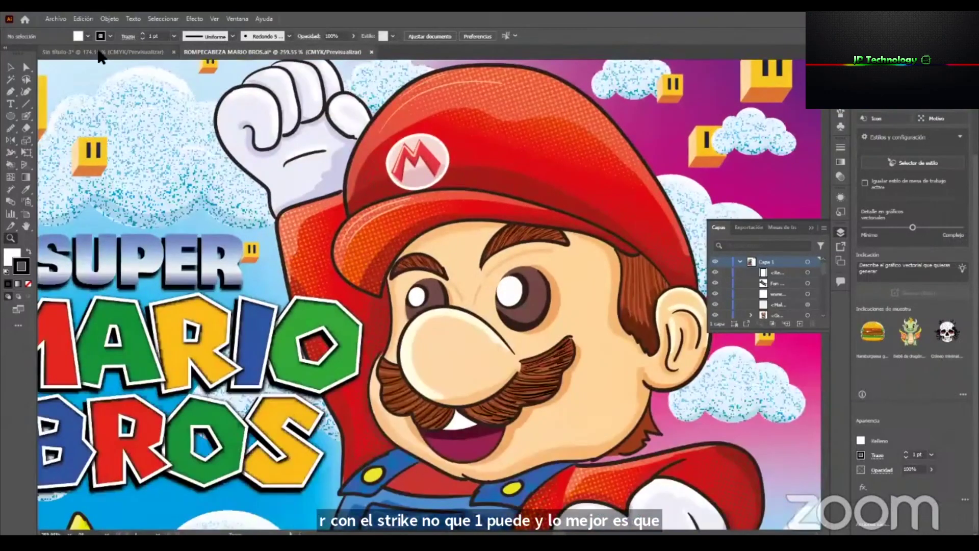
Compare the circular Mario reference image with the hand-drawn Mario Bros poster by alternating between the two open documents.
key(ctrl+Tab)
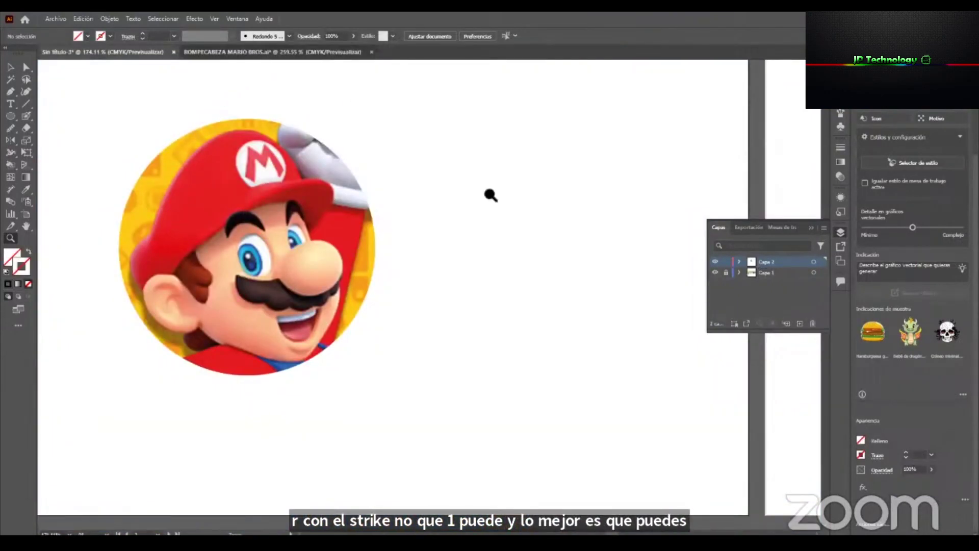
key(ctrl+Tab)
drag(500, 289, 423, 308)
drag(502, 232, 250, 153)
click(86, 53)
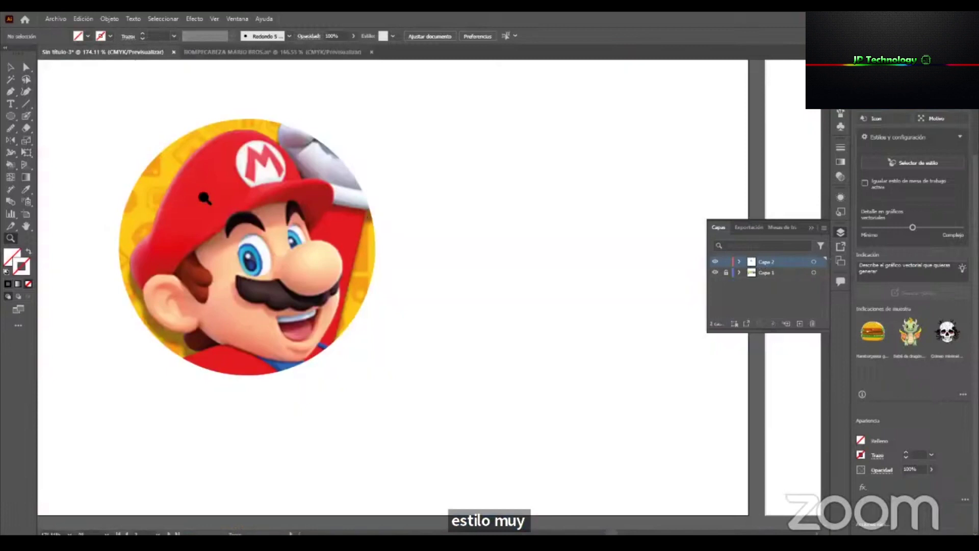
drag(313, 228, 376, 232)
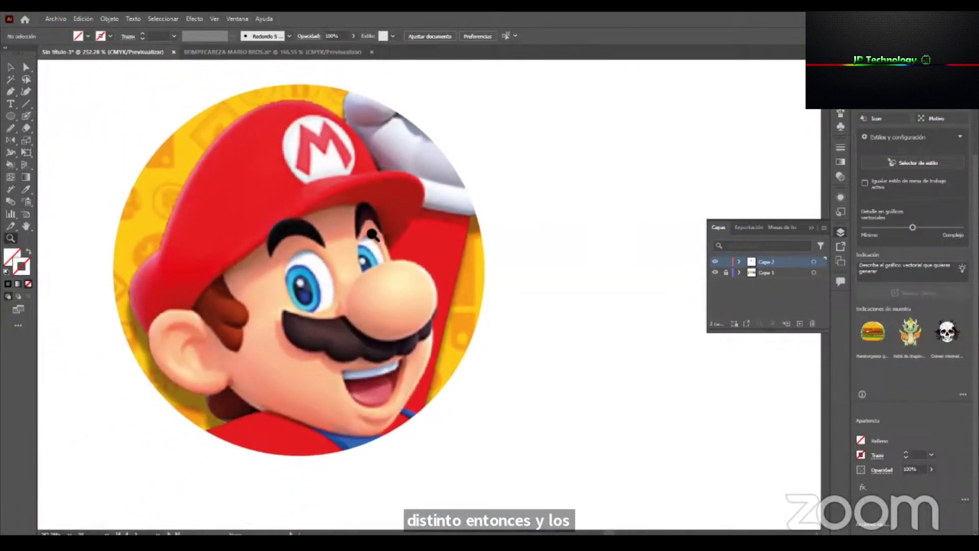
click(9, 92)
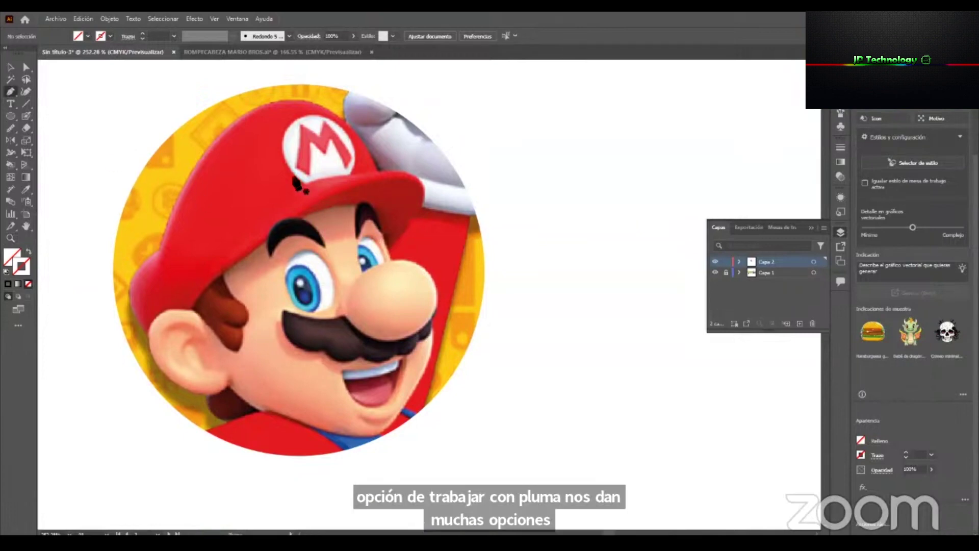
click(266, 53)
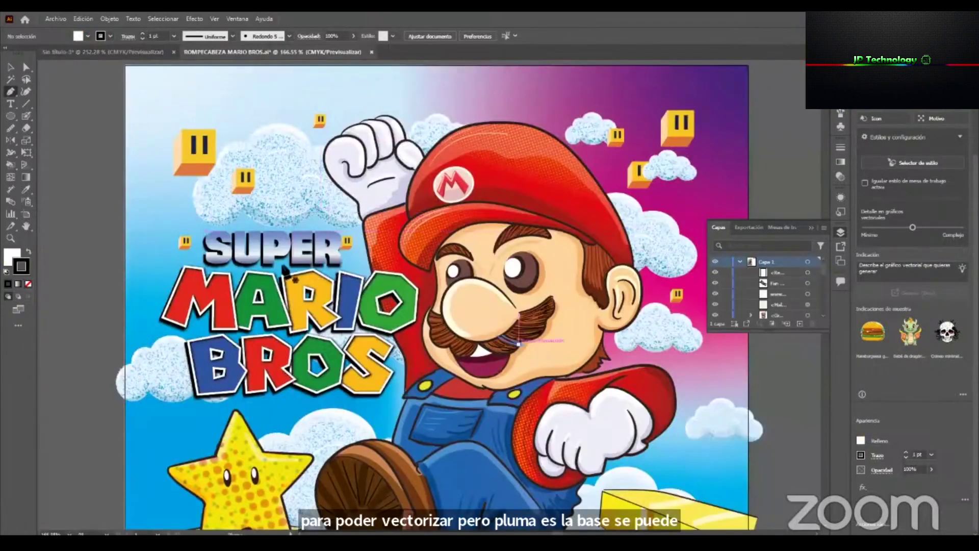
click(90, 58)
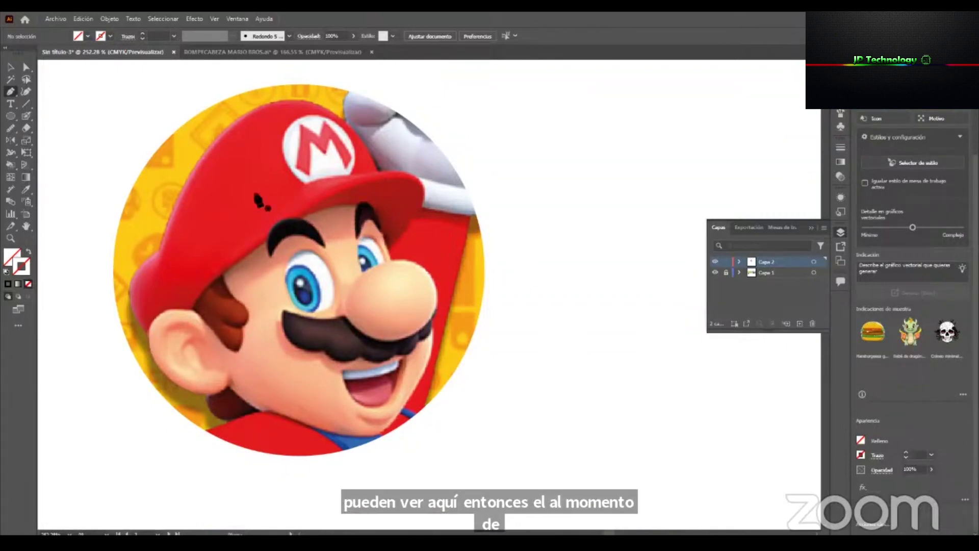
click(206, 53)
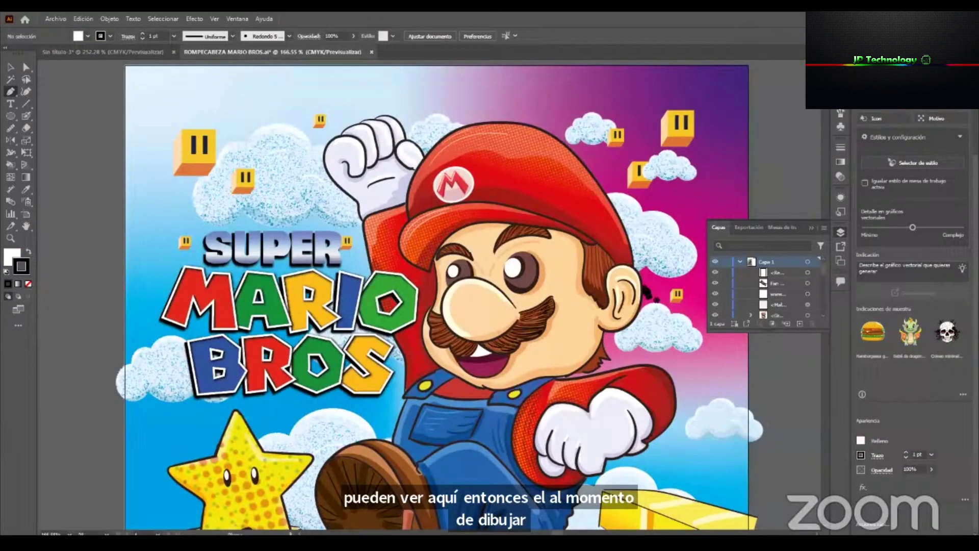
Paint a curved stroke about 67 mm tall beside the circular Mario image using the Blob Brush with black fill and no stroke.
click(29, 116)
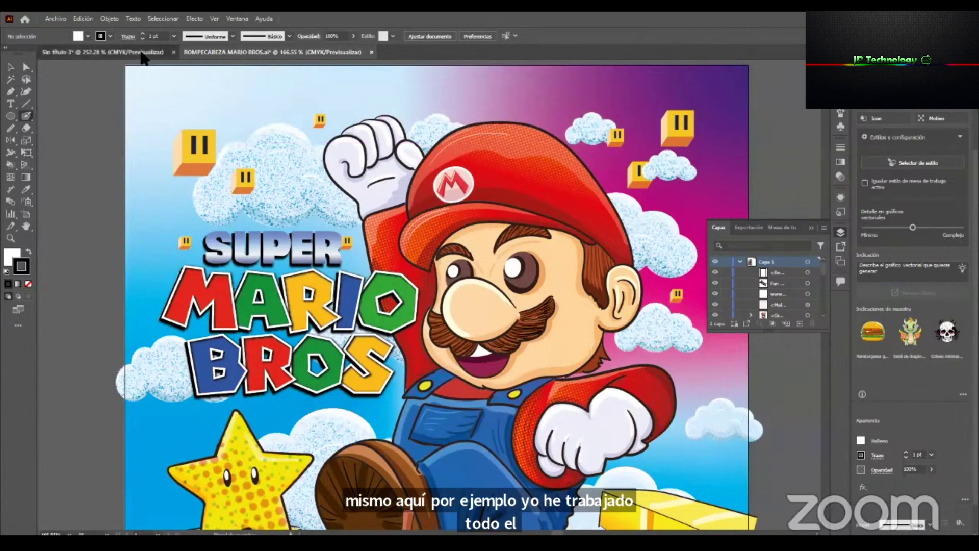
click(142, 53)
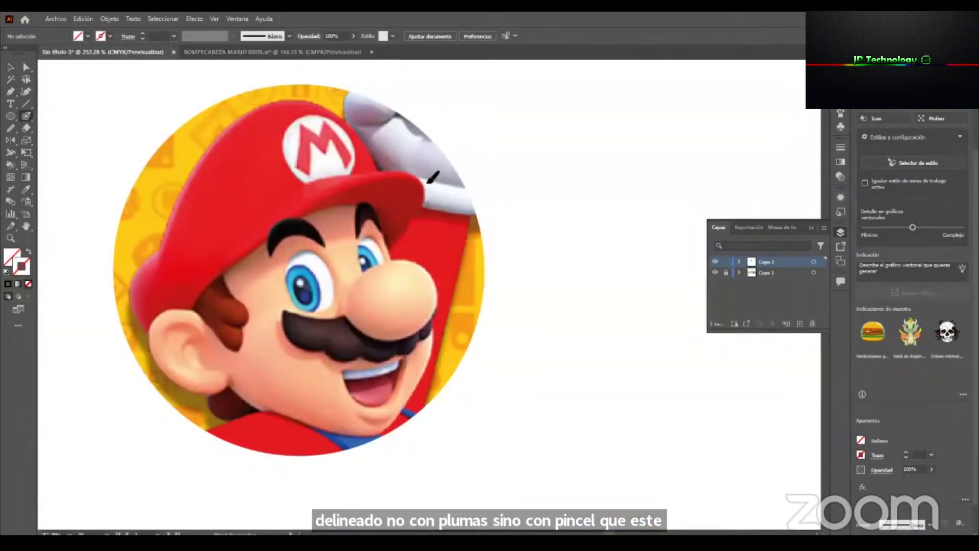
click(7, 273)
drag(21, 266, 13, 256)
click(28, 284)
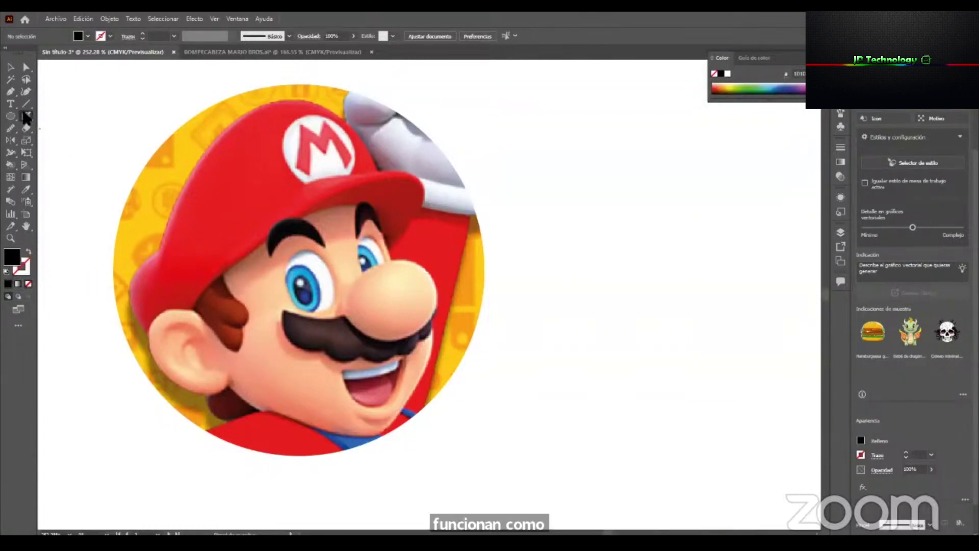
mouse_move(524, 113)
mouse_down()
mouse_move(551, 151)
mouse_move(560, 207)
mouse_move(551, 275)
mouse_move(519, 349)
mouse_up()
Select the curved Blob Brush mark, inspect its fill and stroke colours, and delete it.
key(v)
click(561, 184)
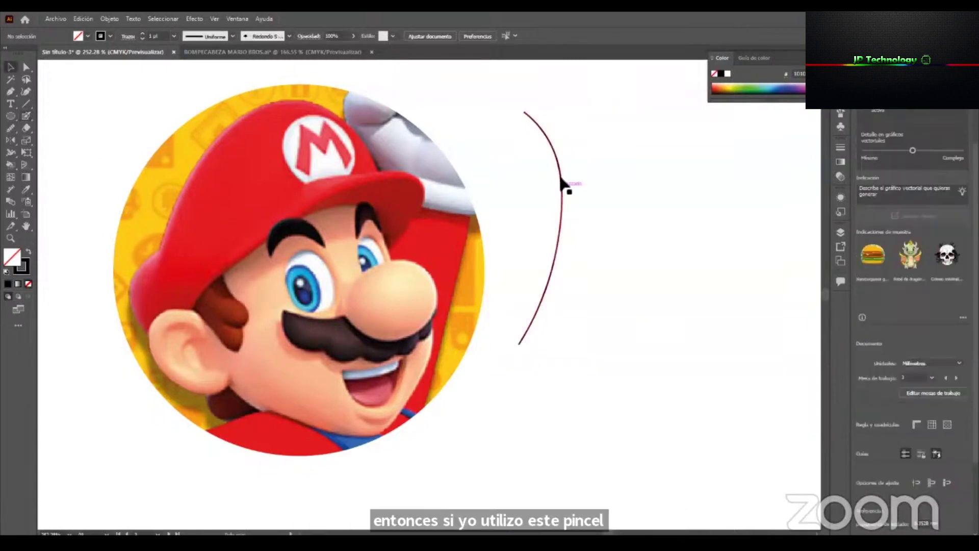
click(713, 58)
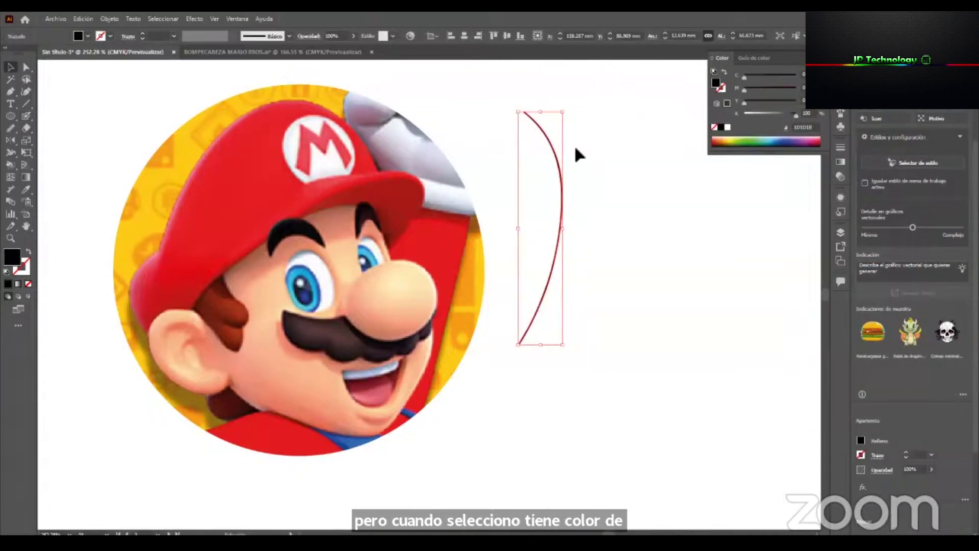
key(Delete)
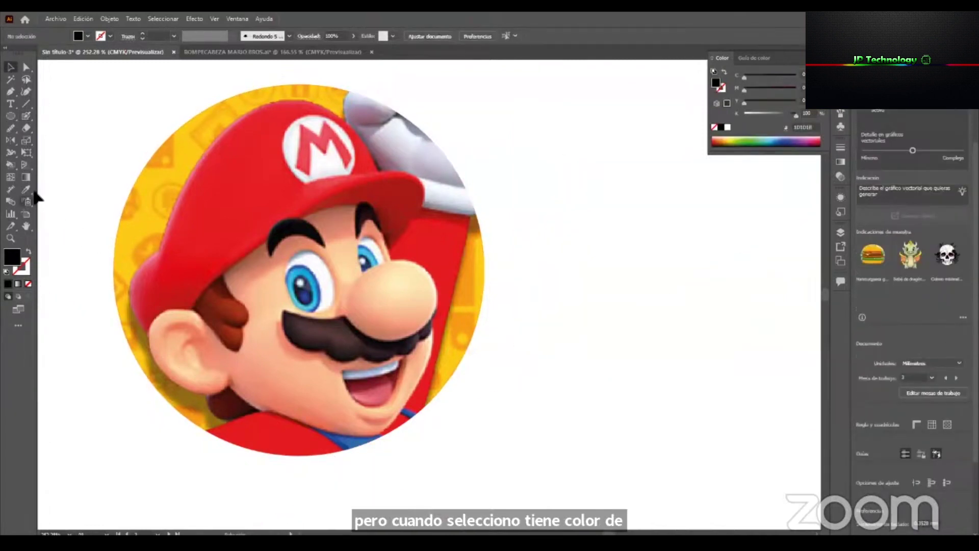
Examine the Mario Bros poster's lettering in outline and preview, look over its lower artwork, and return to the circular Mario document.
click(27, 116)
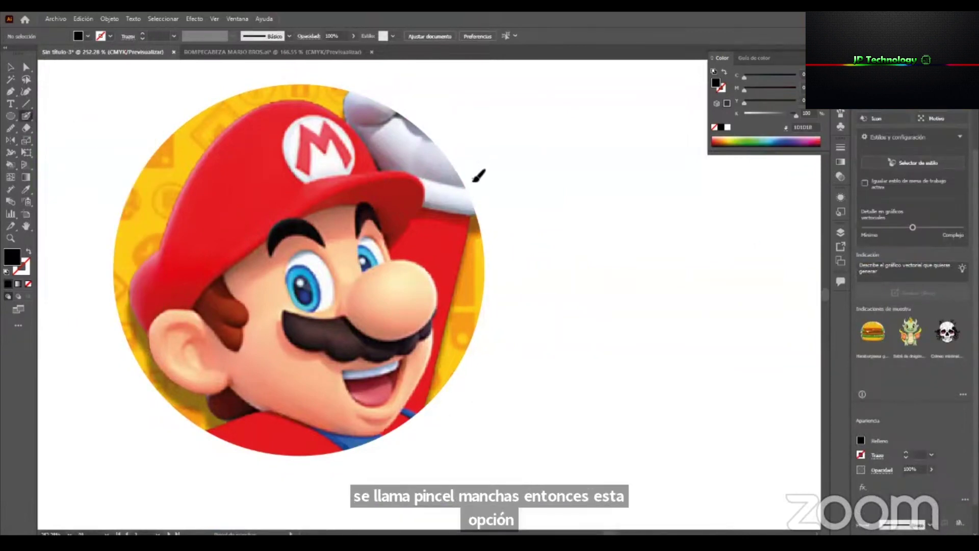
click(11, 67)
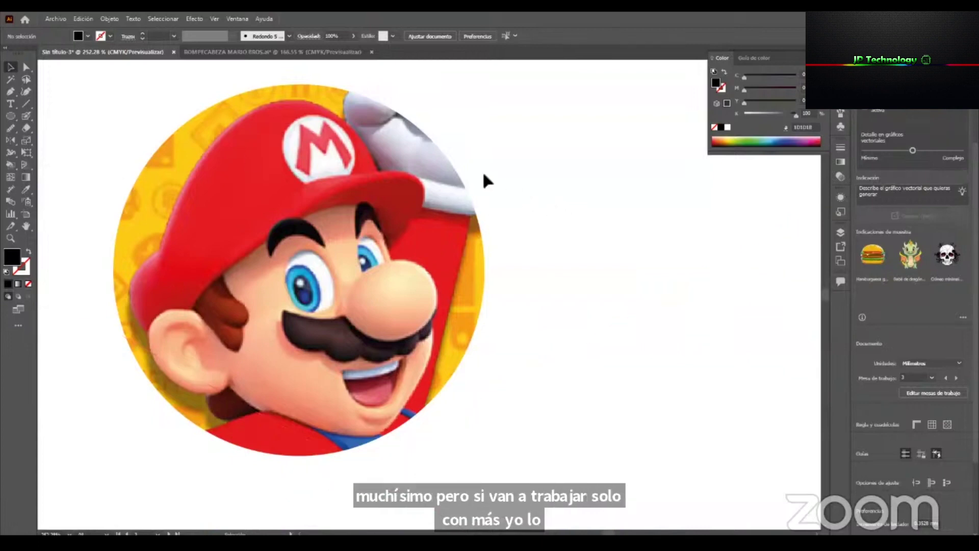
click(306, 52)
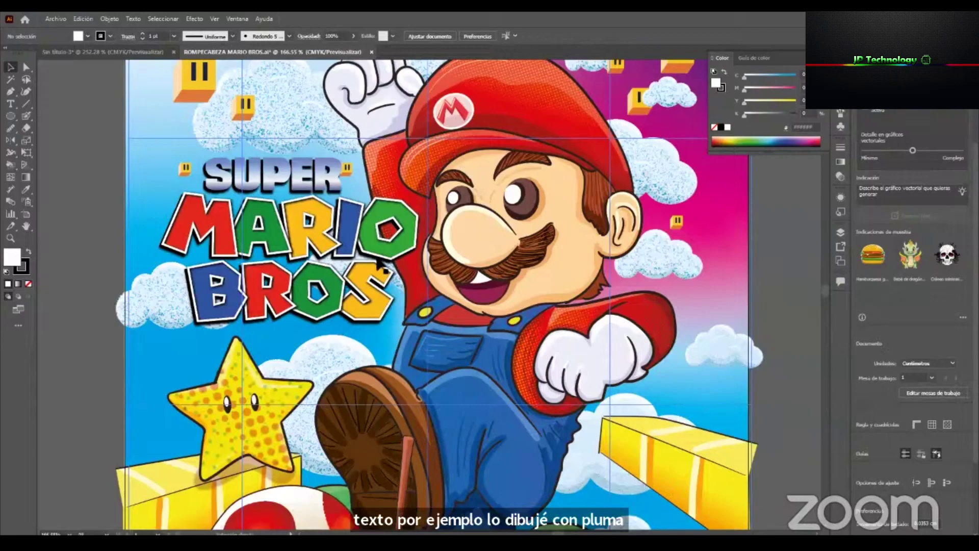
key(ctrl+y)
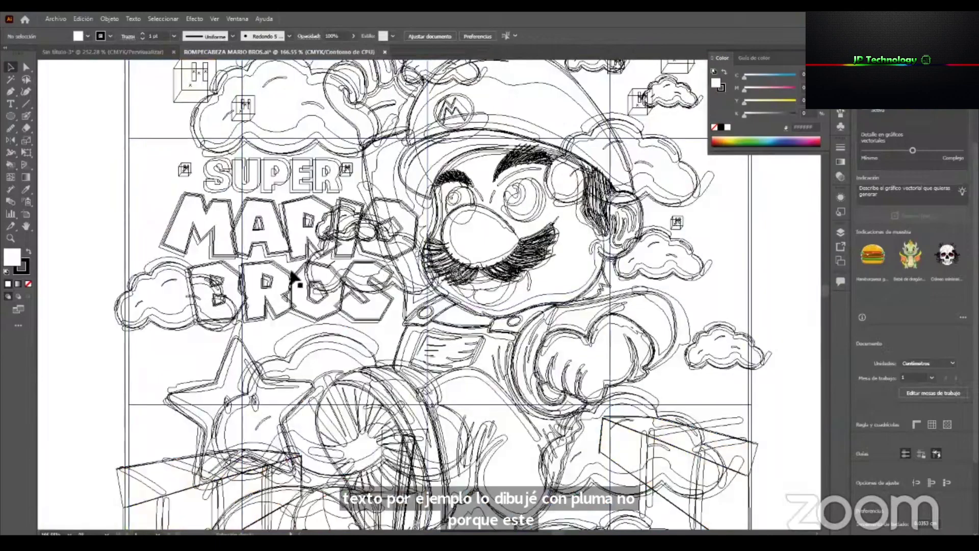
key(ctrl+y)
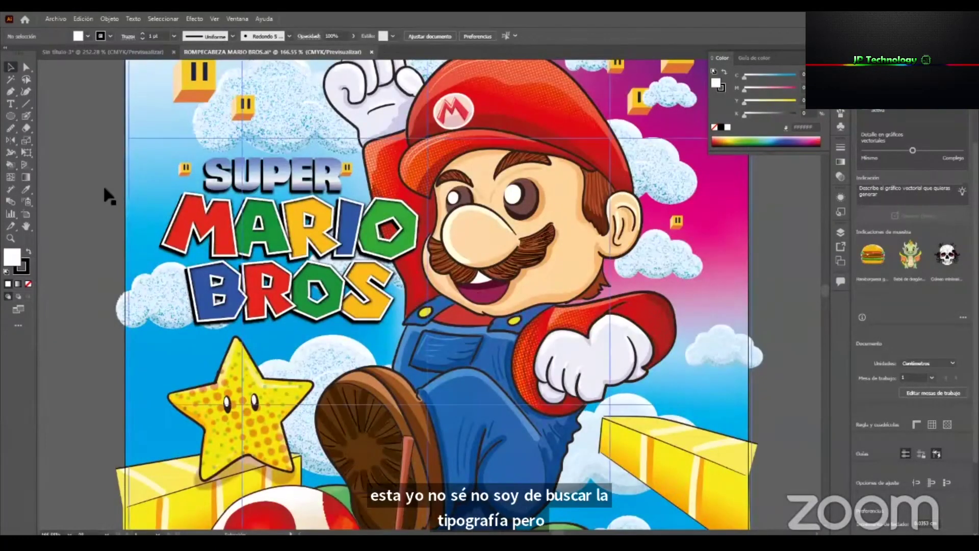
scroll(464, 396, down, 5)
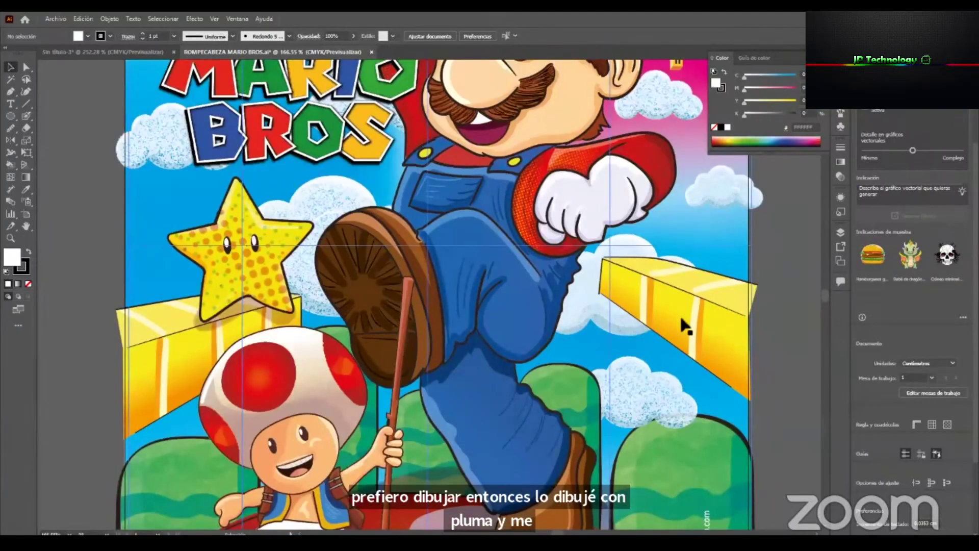
scroll(495, 386, down, 3)
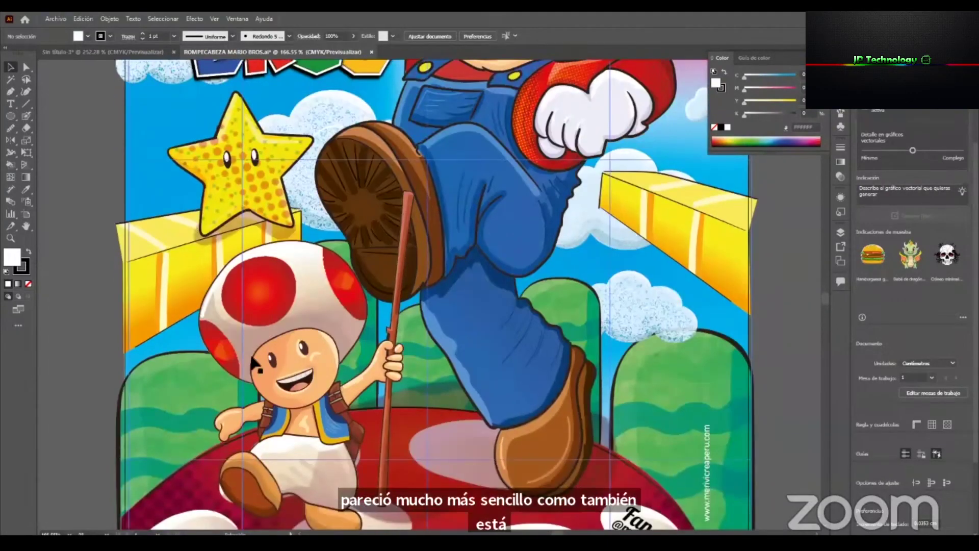
click(10, 92)
click(102, 51)
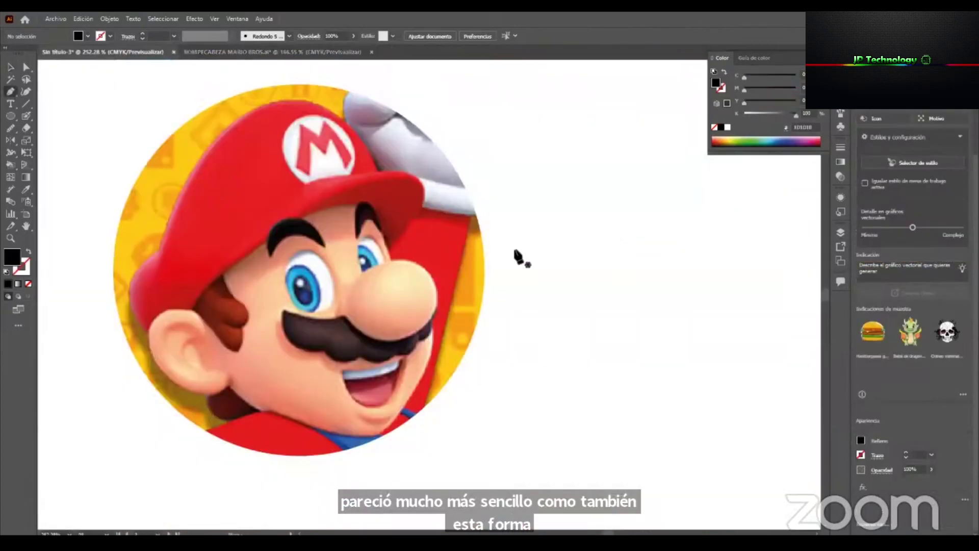
Rename the layer holding the circular Mario image to "referencia".
click(839, 232)
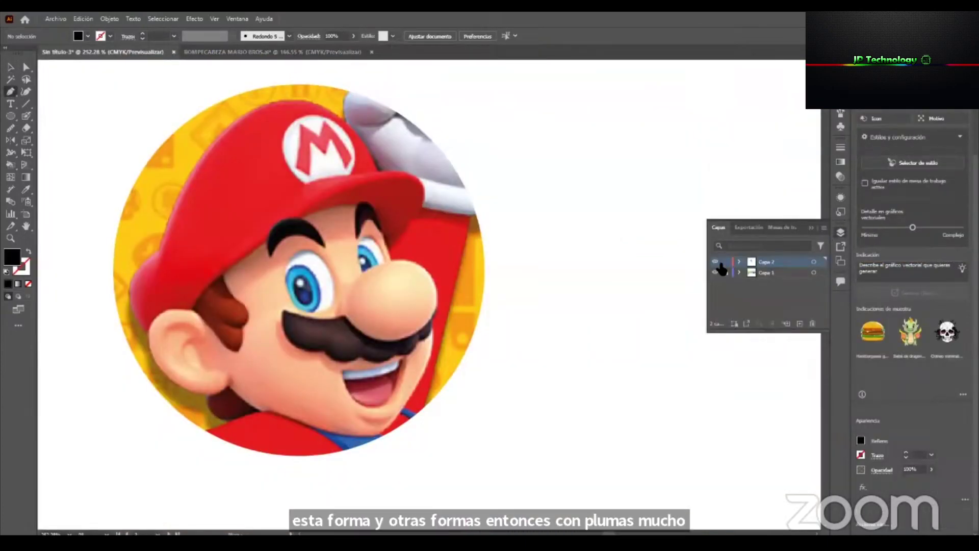
double_click(764, 262)
text(referencia)
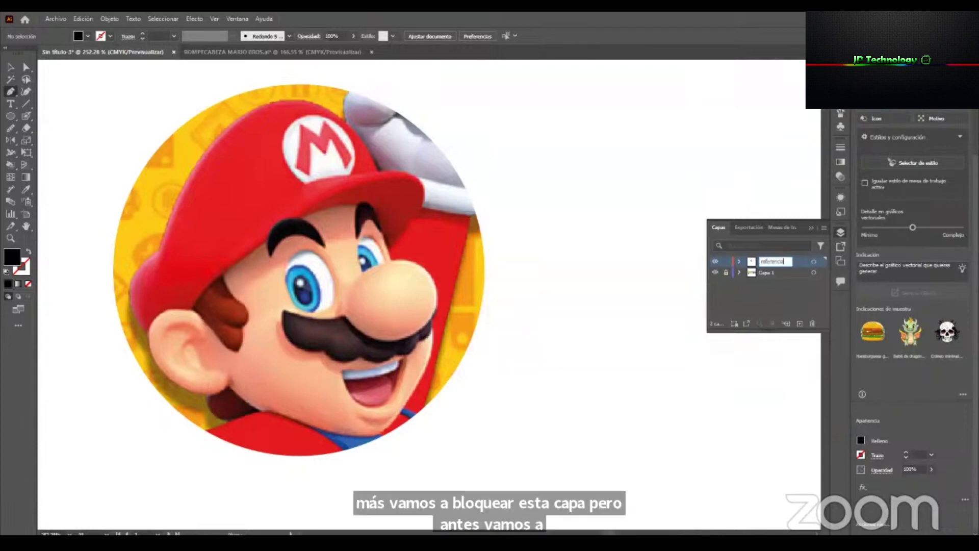
key(Return)
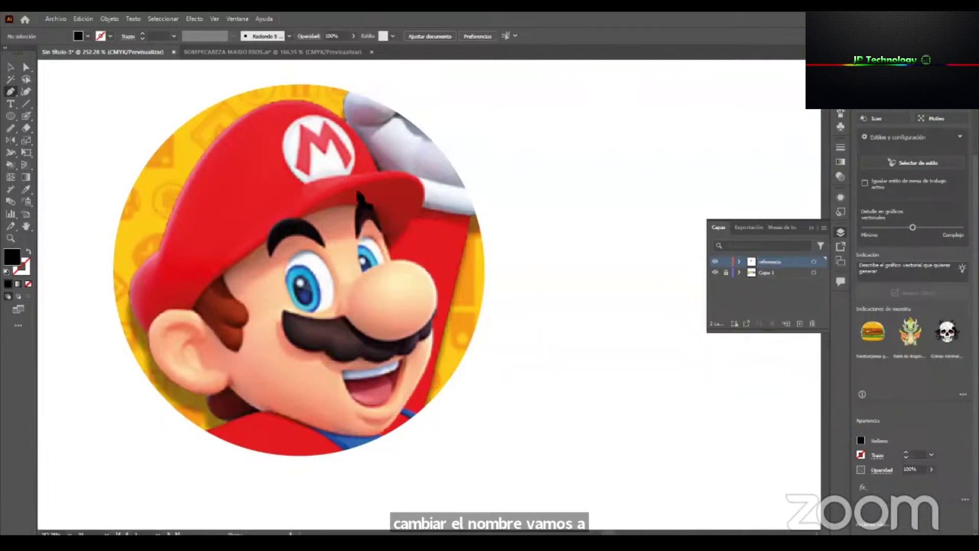
Reduce the circular Mario image's opacity to 57% and lock the "referencia" layer.
key(v)
click(260, 185)
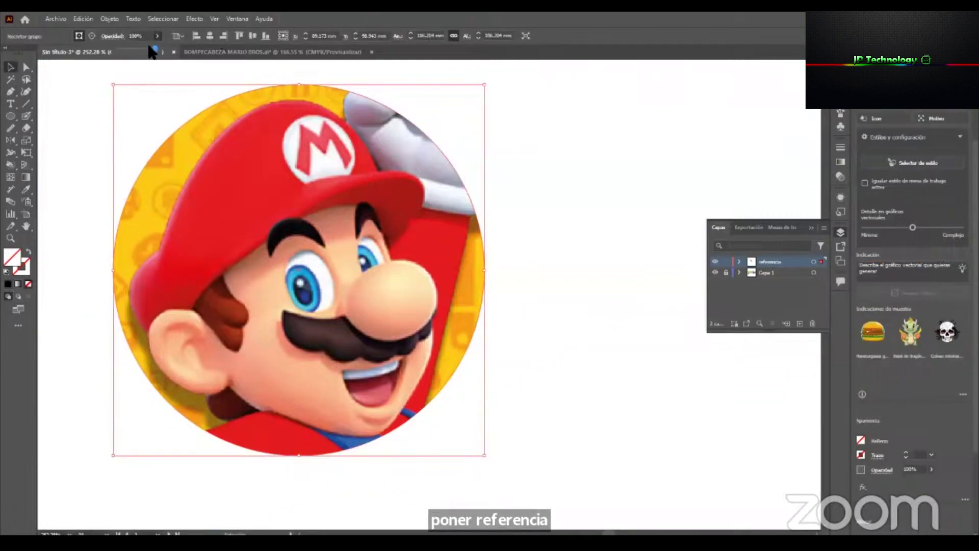
drag(154, 49, 140, 49)
click(726, 262)
Create a new layer above the reference layer and name it "dibujo".
click(799, 324)
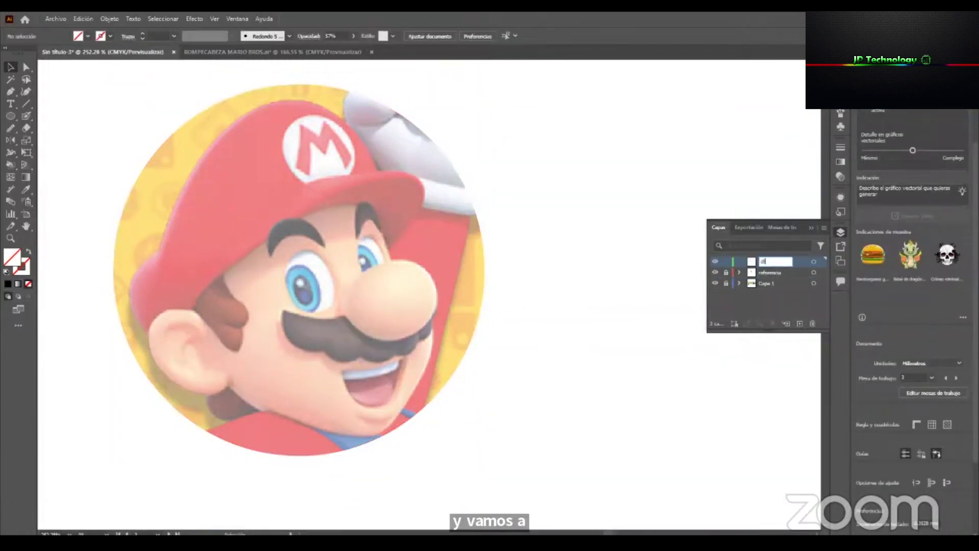
text(jo)
key(Return)
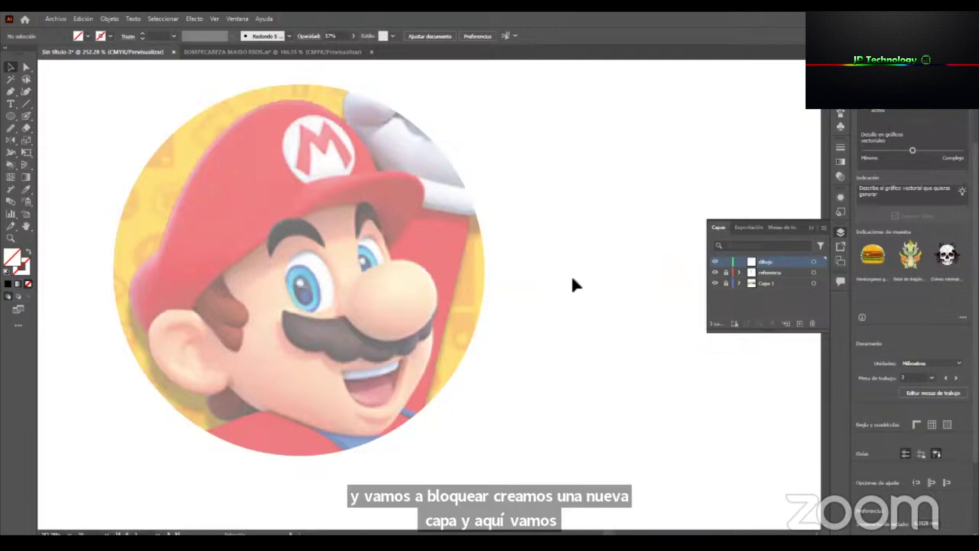
Frame the faded Mario closely, activate the Pen tool and restore the default white fill and 1 pt black stroke.
key(z)
drag(232, 195, 233, 206)
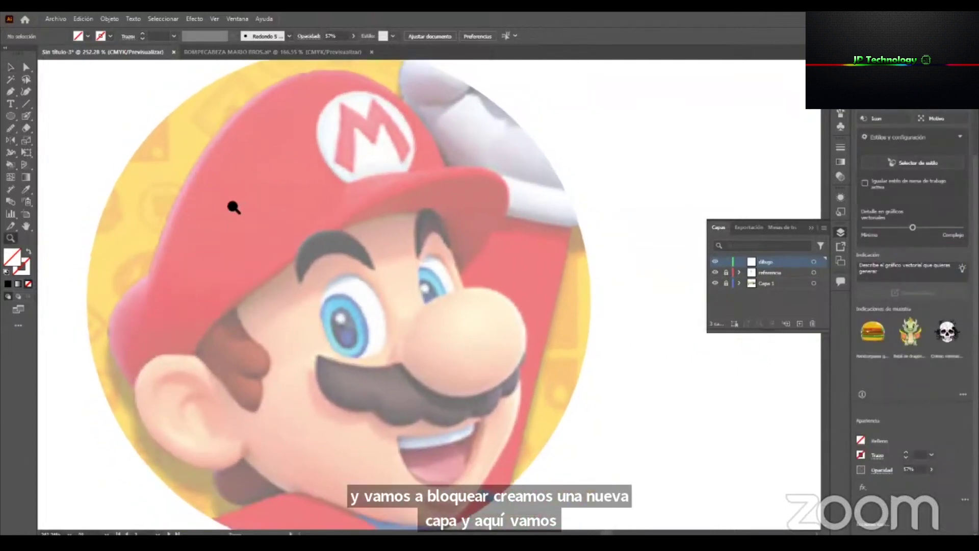
drag(443, 265, 435, 276)
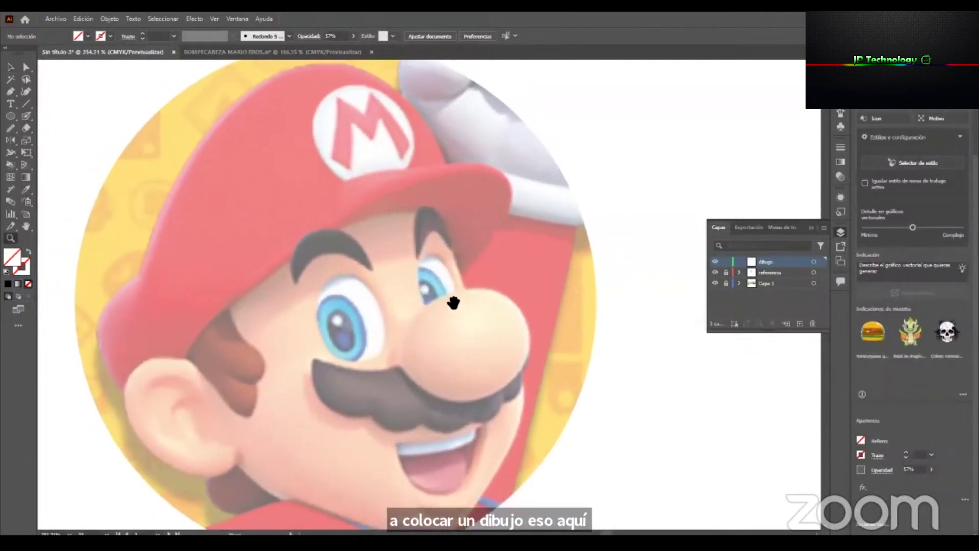
drag(456, 313, 453, 305)
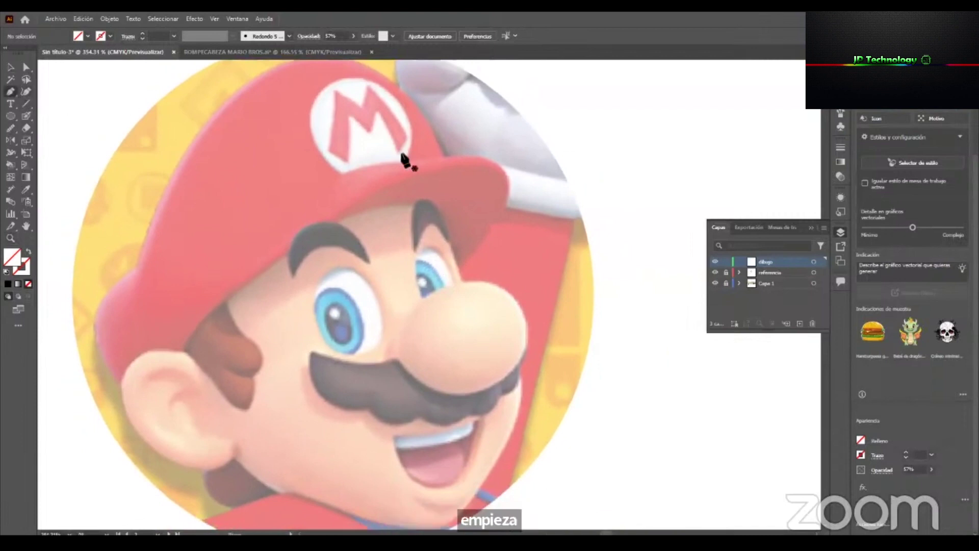
click(7, 272)
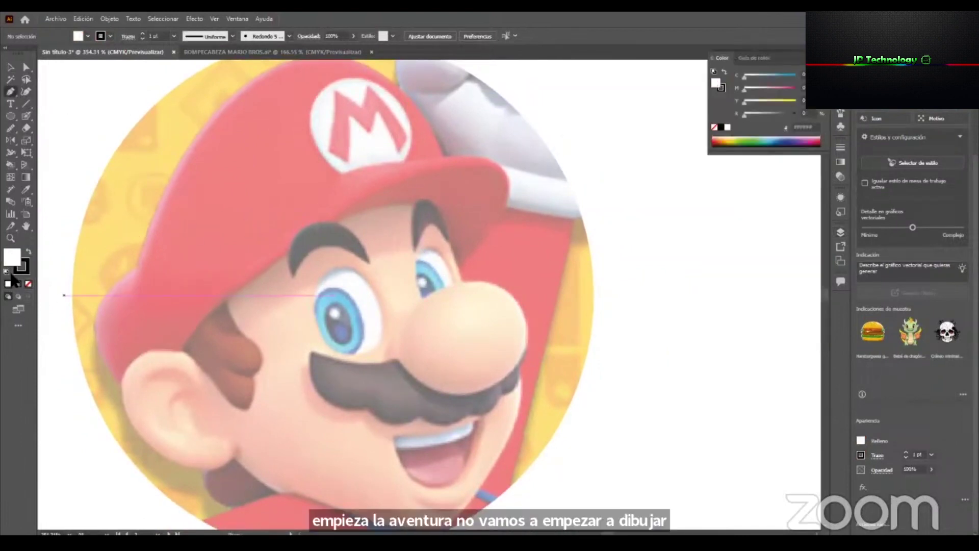
Set the fill to none, keep the black stroke, and ready the Pen tool over the whole Mario face.
click(28, 284)
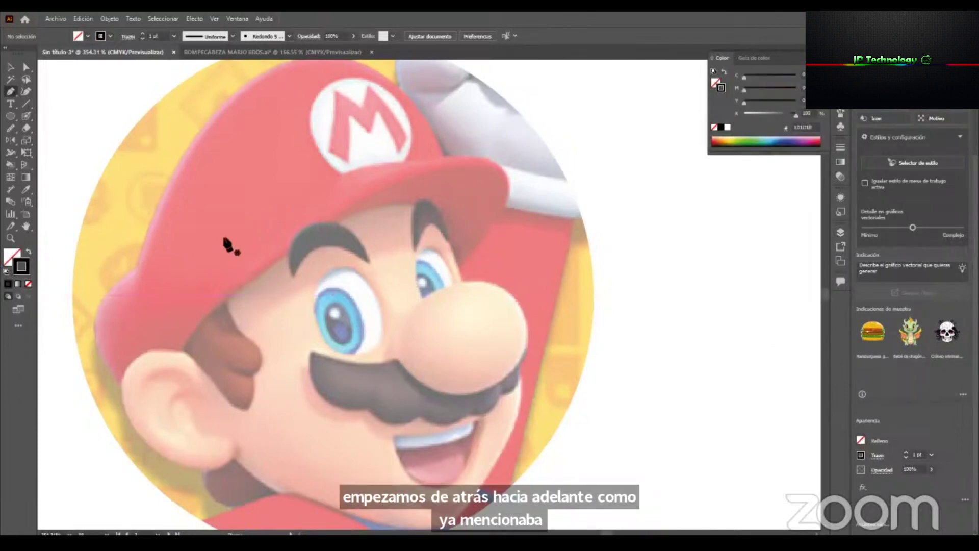
key(z)
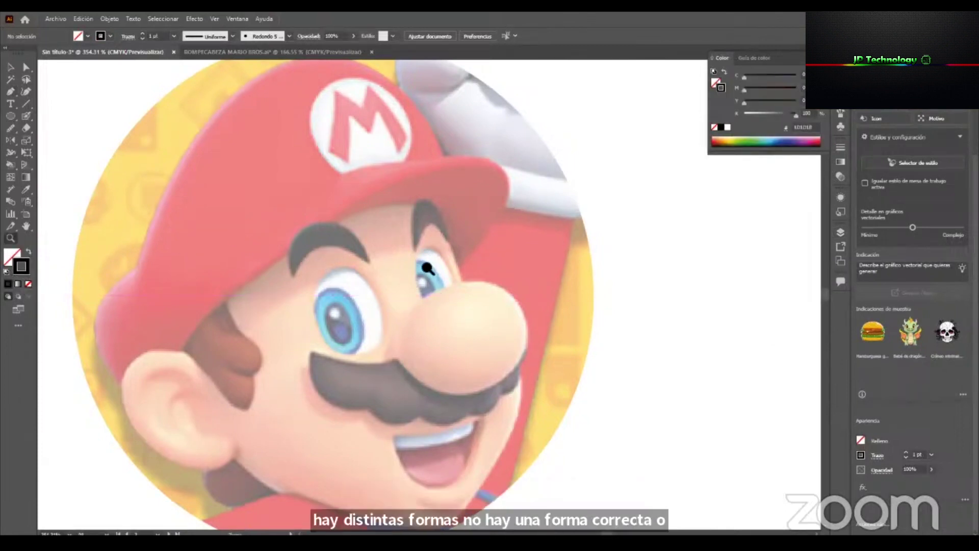
drag(429, 269, 416, 269)
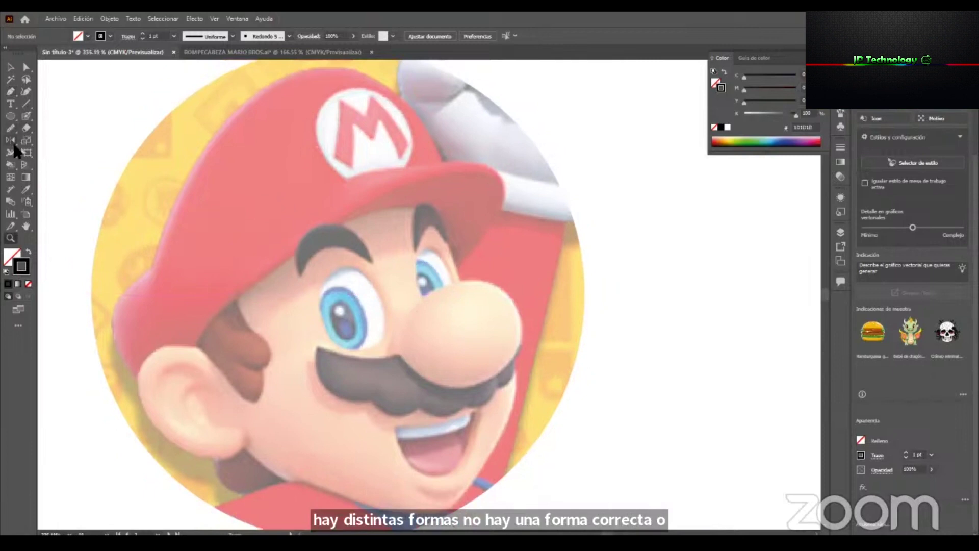
click(11, 91)
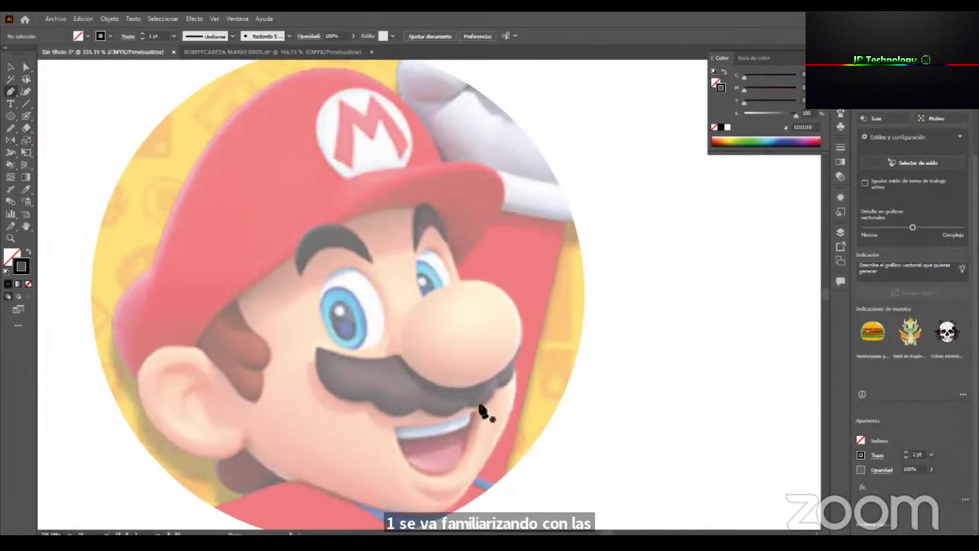
Draw separate loose Pen strokes along Mario's far temple, the forehead under the cap brim, and the cap edge above the sideburn.
click(447, 239)
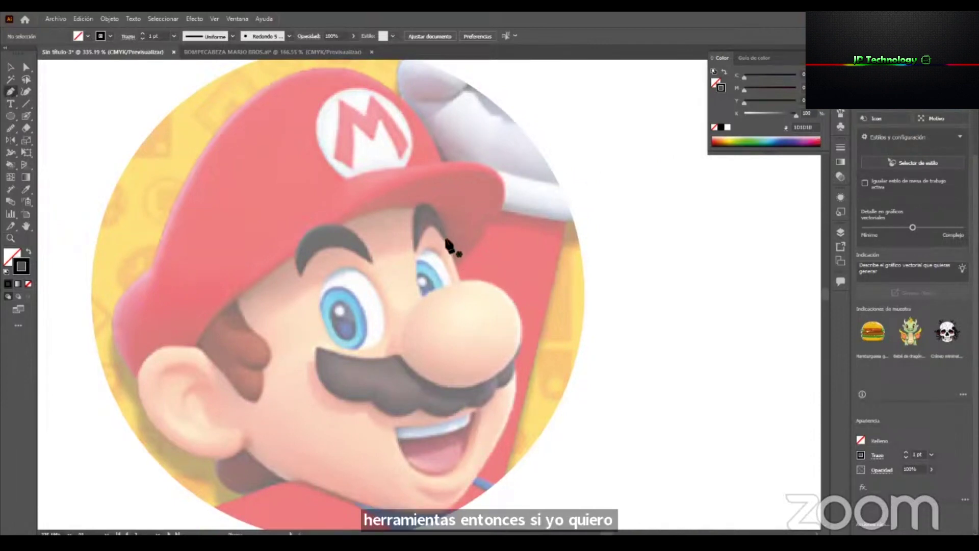
click(458, 281)
drag(458, 290, 458, 291)
key(Escape)
click(416, 209)
click(341, 225)
drag(303, 250, 293, 261)
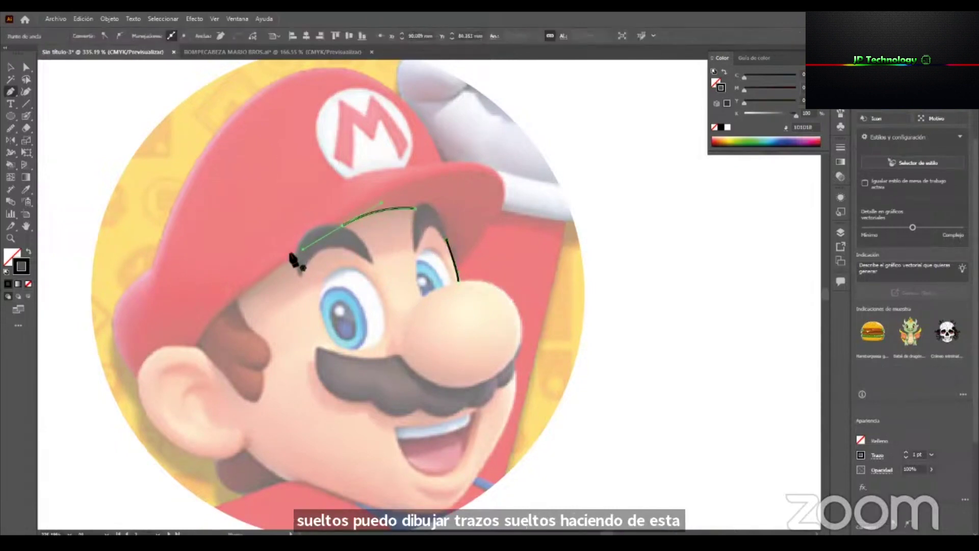
click(295, 257)
drag(235, 300, 226, 307)
key(Escape)
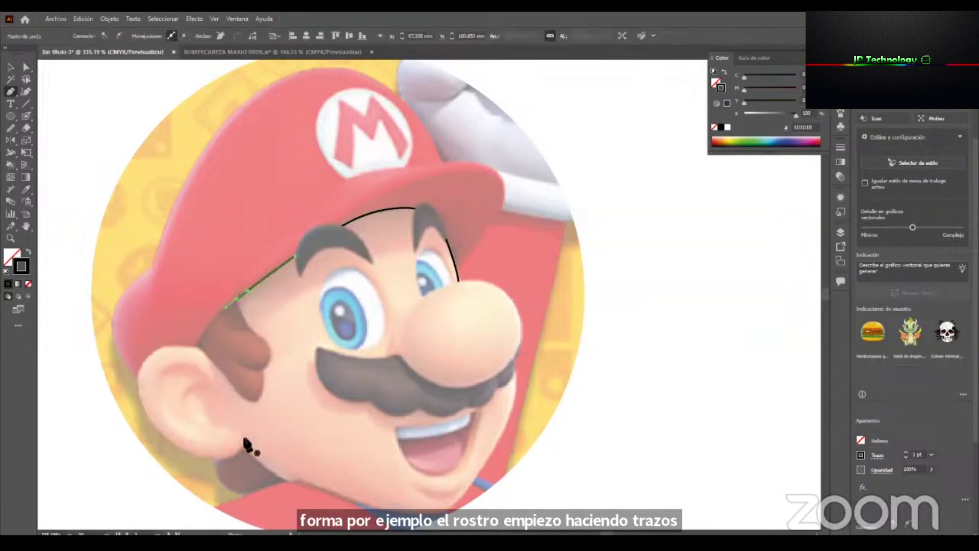
Start a loose stroke along the jaw below the ear, and delete it together with all the other loose strokes.
click(246, 446)
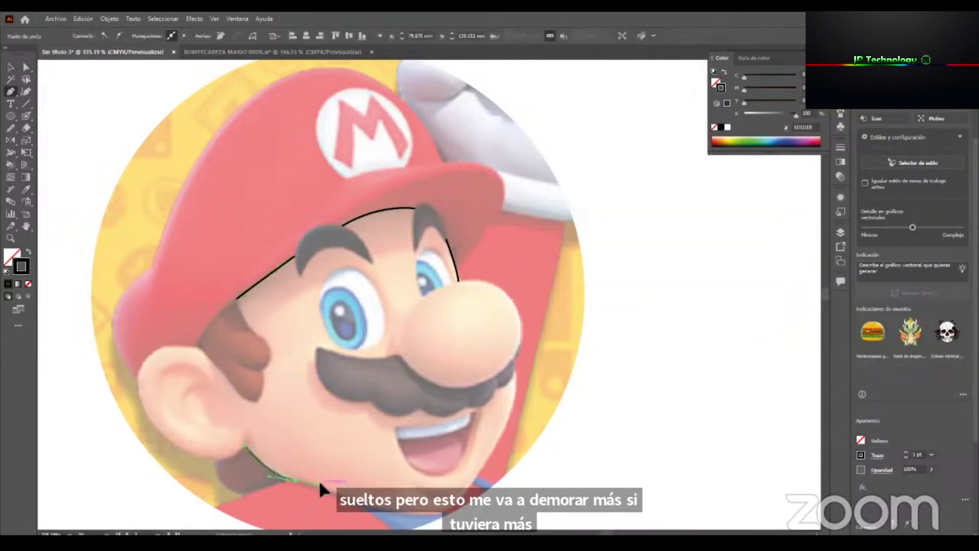
key(v)
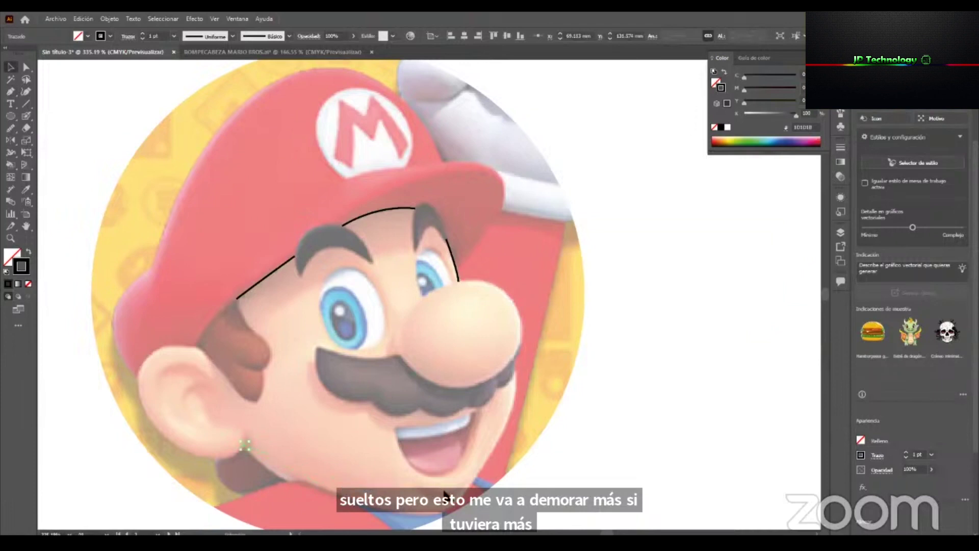
key(Delete)
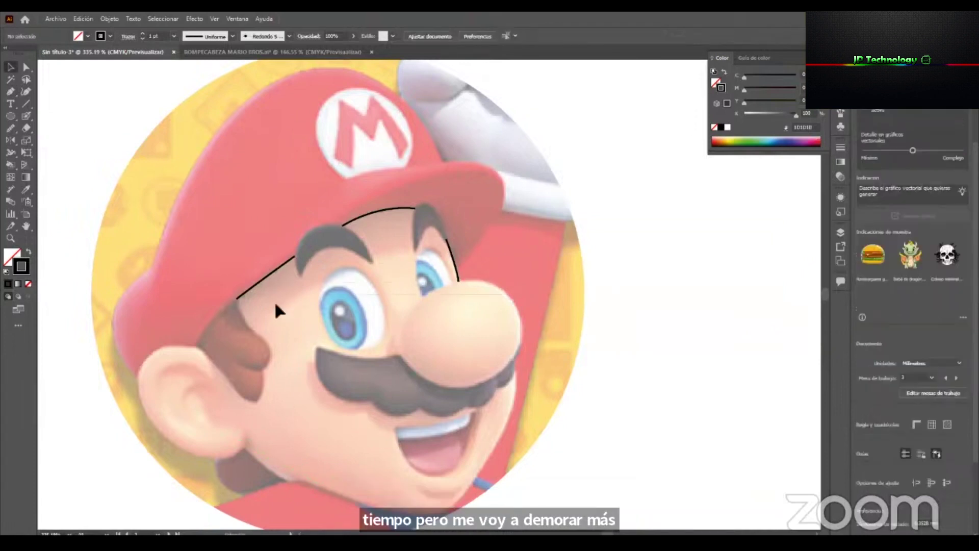
key(ctrl+a)
key(Delete)
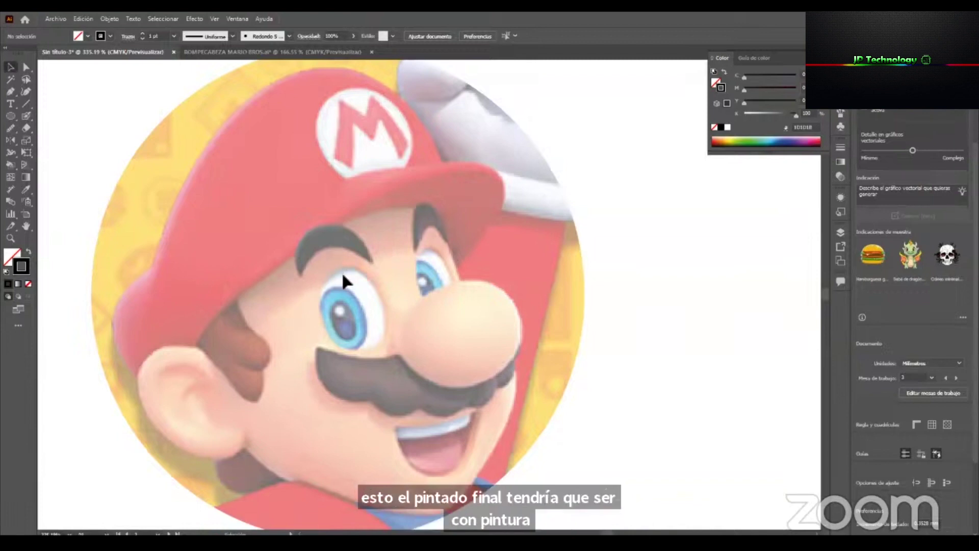
Trace the upper face contour as one continuous path from the nose bridge, under the cap brim, and down beside the ear.
key(p)
drag(458, 280, 278, 267)
click(279, 267)
click(233, 299)
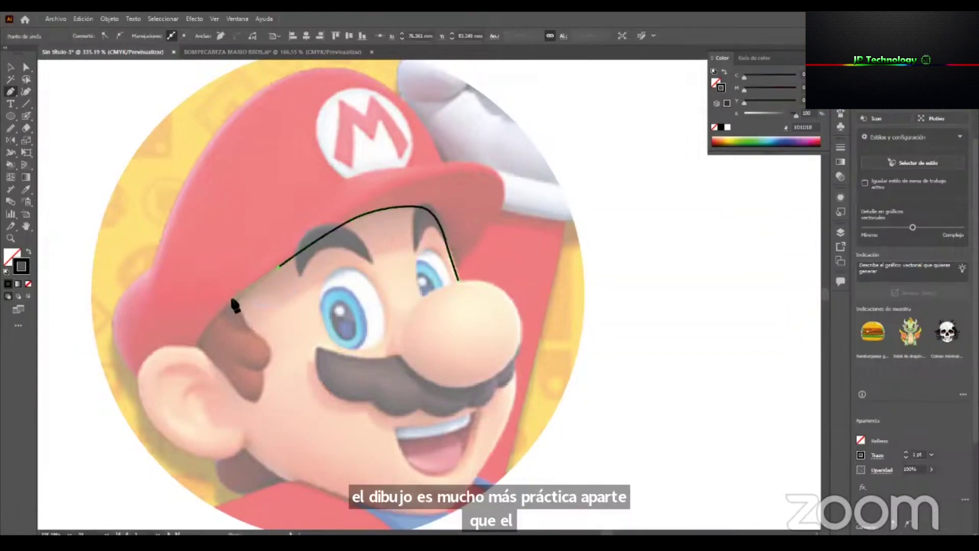
click(195, 345)
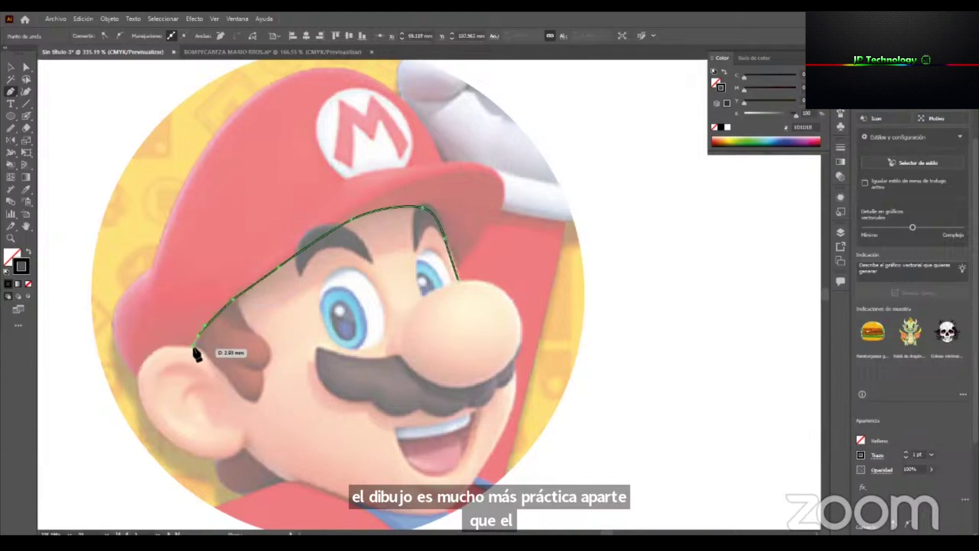
click(217, 380)
click(235, 439)
key(Escape)
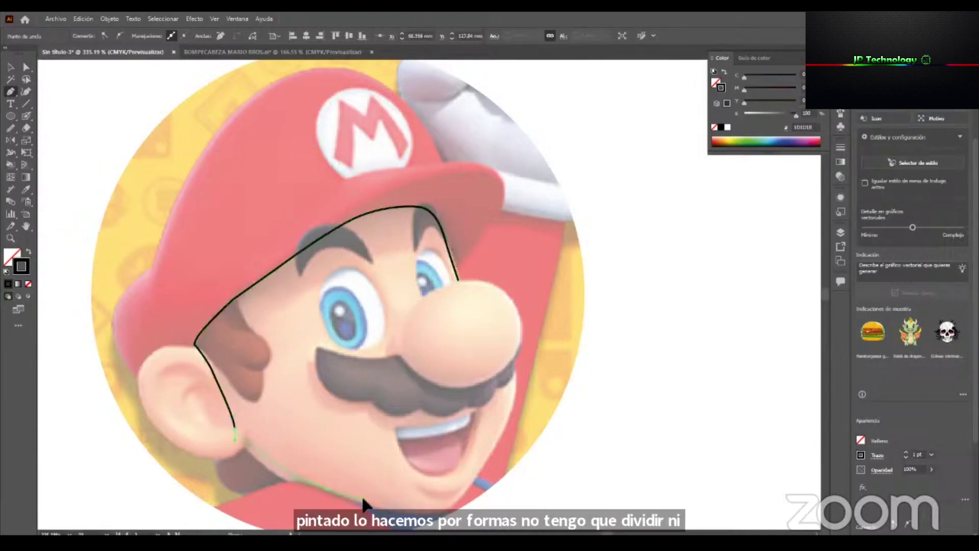
Continue the face path along the jaw, chin and far cheek, and close it across the nose at its starting point.
click(310, 483)
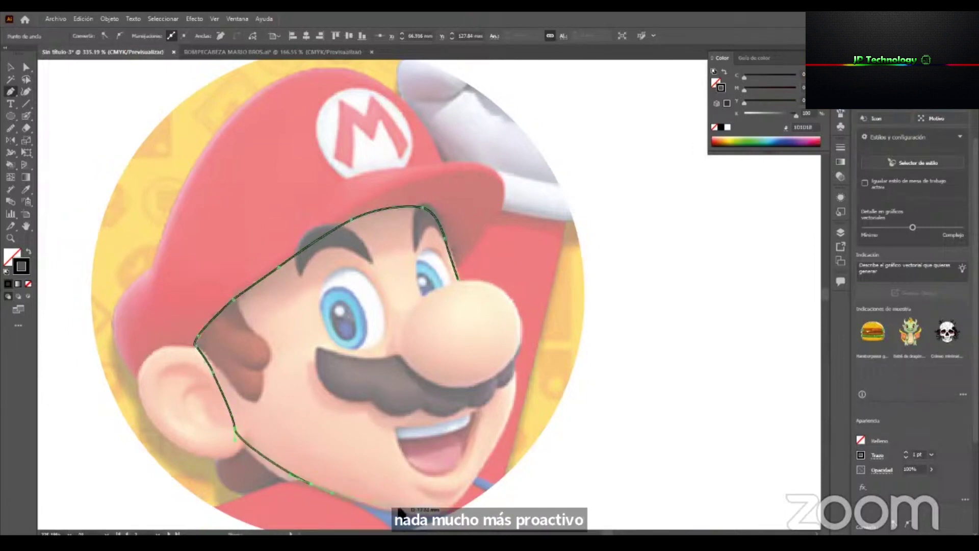
drag(416, 514, 452, 513)
drag(482, 466, 500, 430)
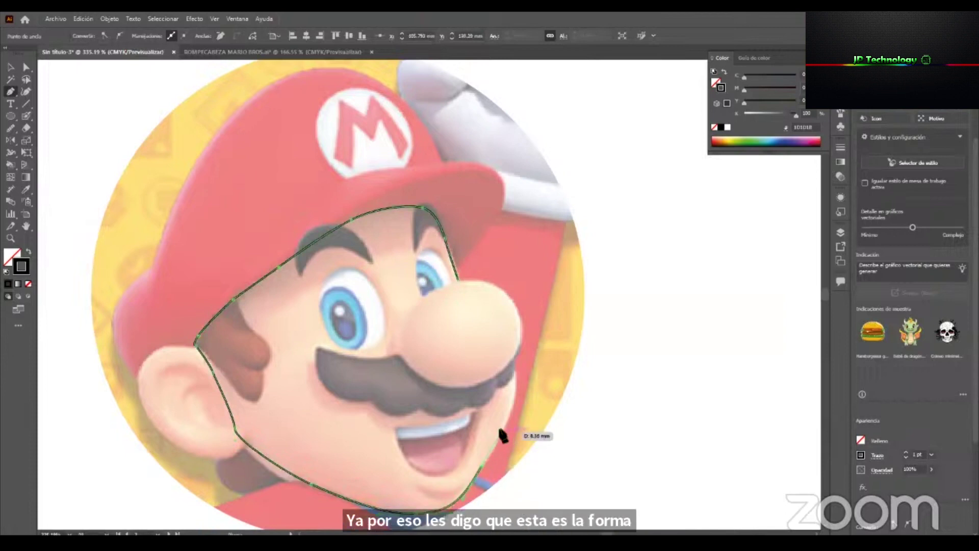
drag(515, 392, 513, 357)
click(459, 281)
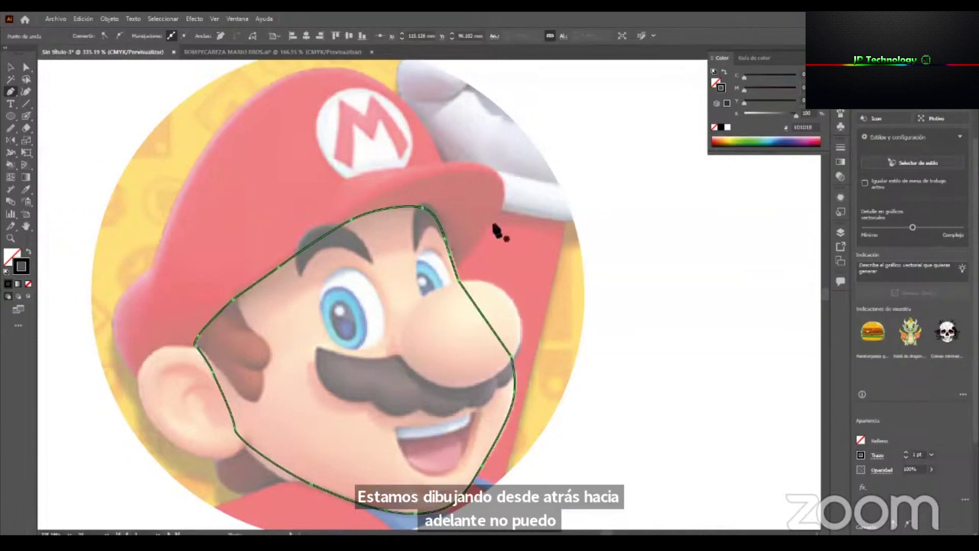
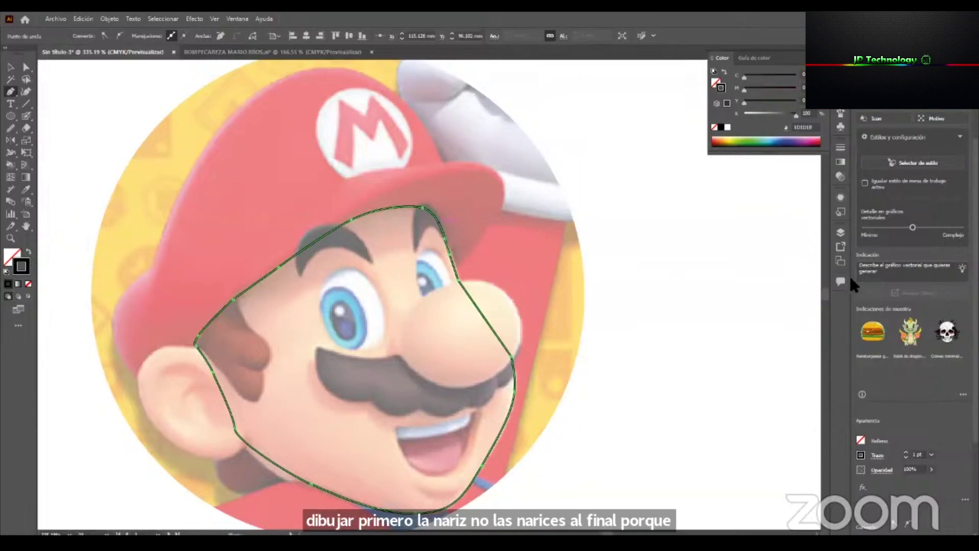
Expand the "dibujo" layer's contents and trace the eyebrow above the larger eye as a closed curved path.
click(841, 232)
click(739, 262)
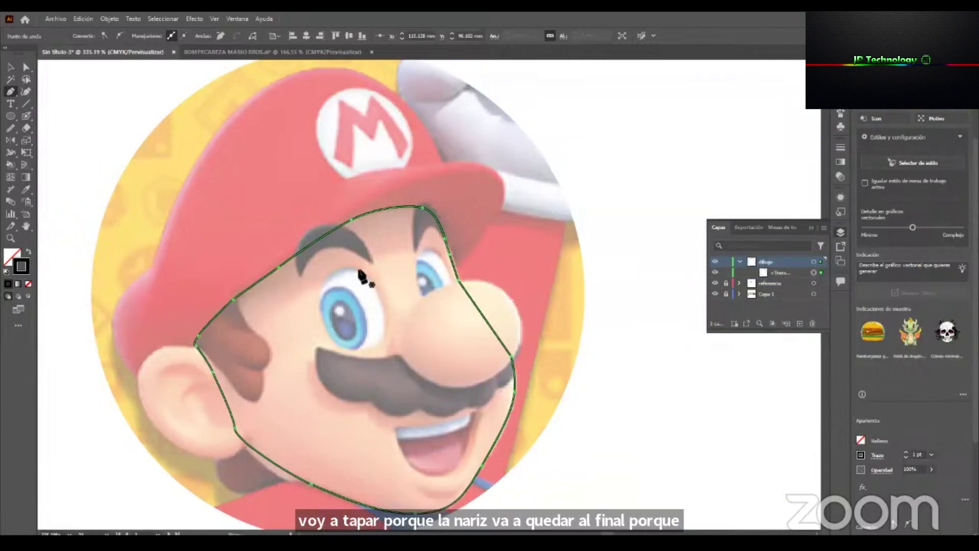
click(371, 263)
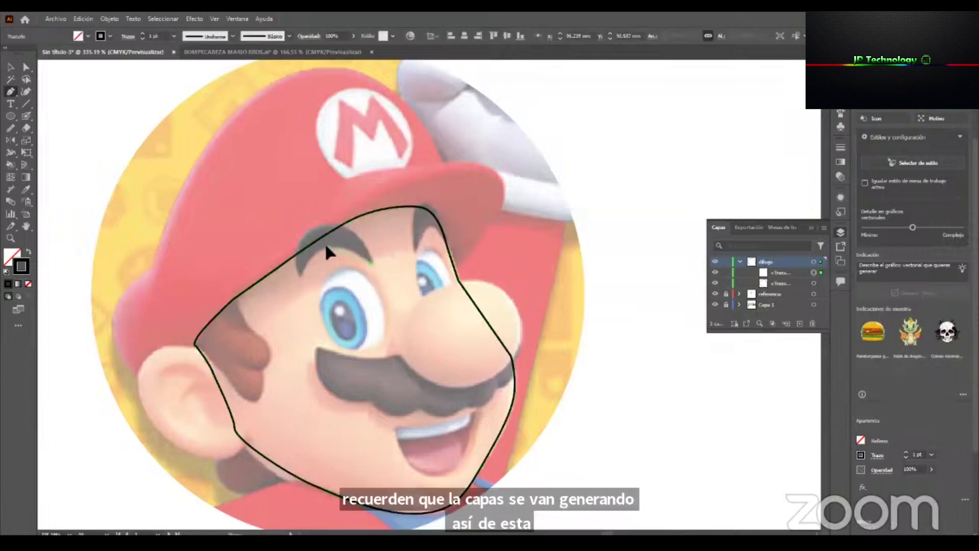
drag(304, 250, 301, 251)
click(300, 278)
drag(306, 234, 326, 217)
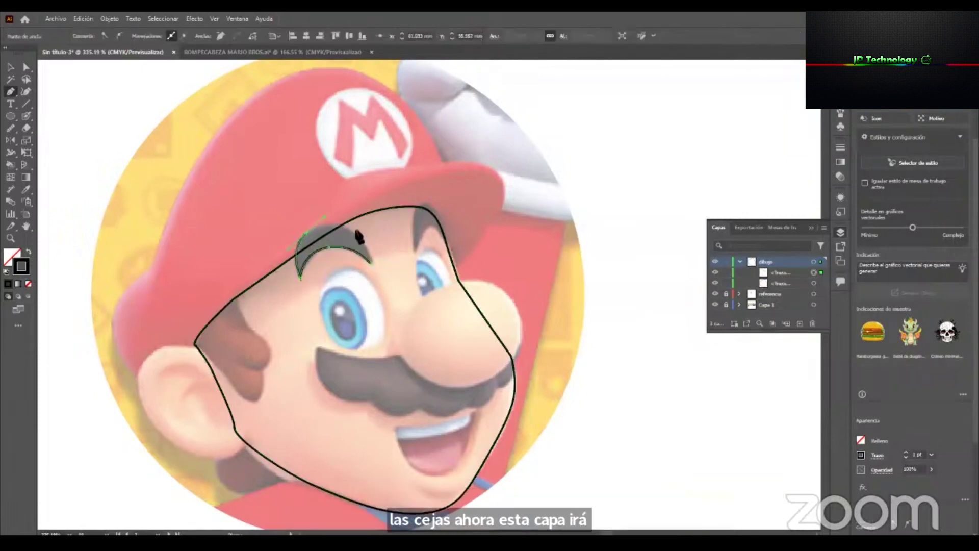
click(371, 263)
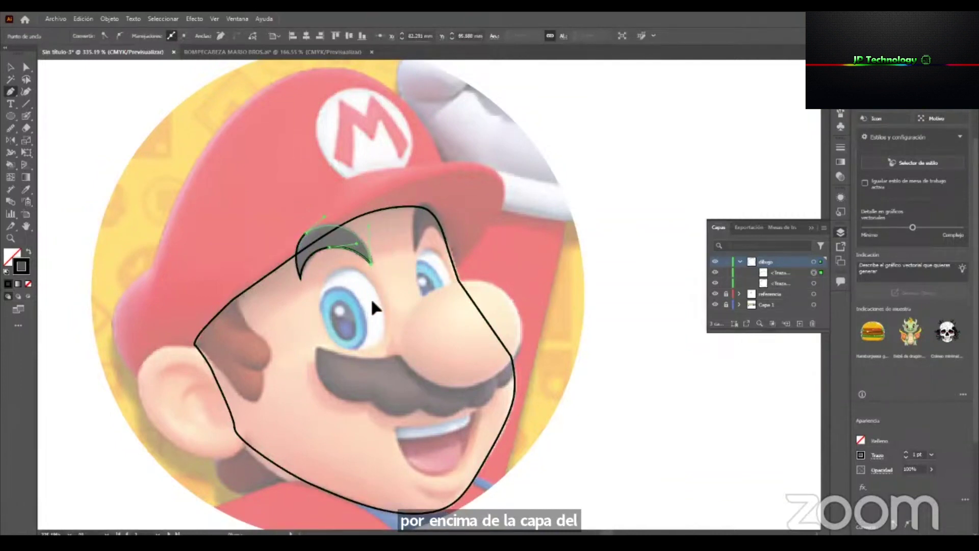
Trace the far eyebrow, near the cap brim's edge, as a closed curved path.
drag(414, 250, 440, 200)
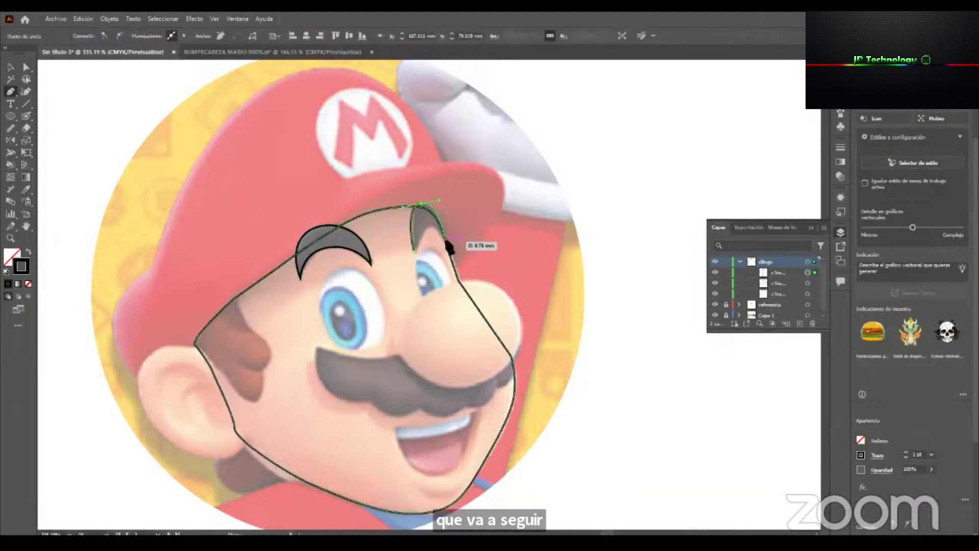
click(444, 237)
drag(432, 225, 424, 226)
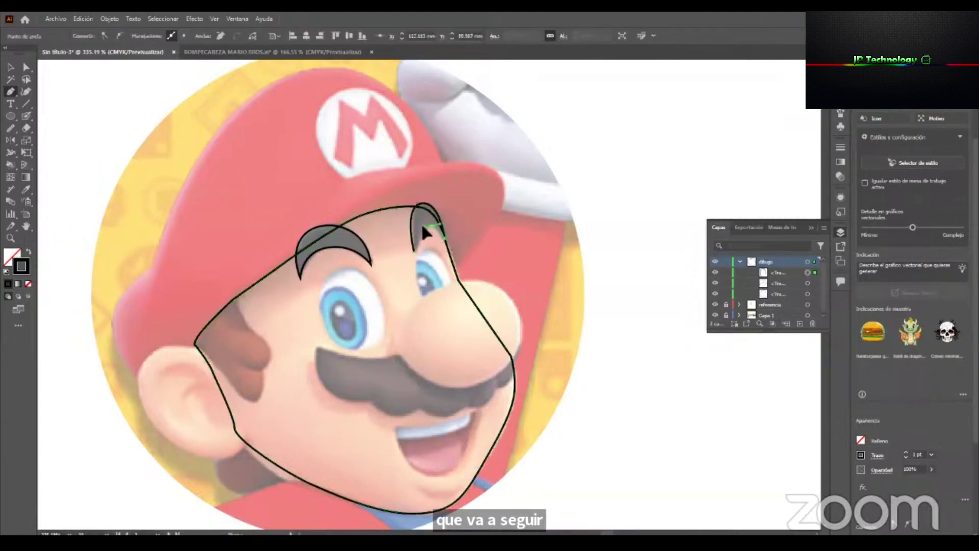
click(413, 248)
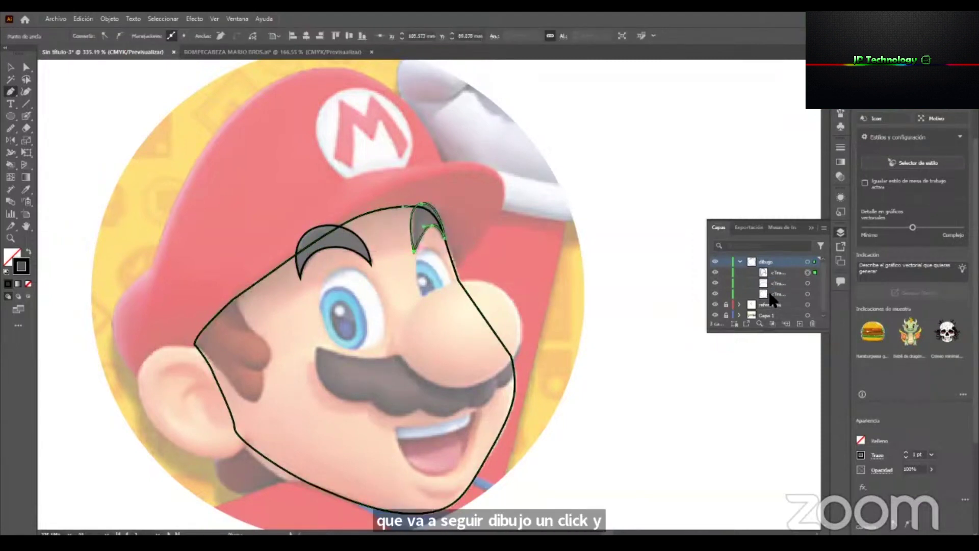
Enlarge the layer list and highlight the bottom and top paths inside "dibujo" to examine their stacking order.
drag(765, 331, 766, 445)
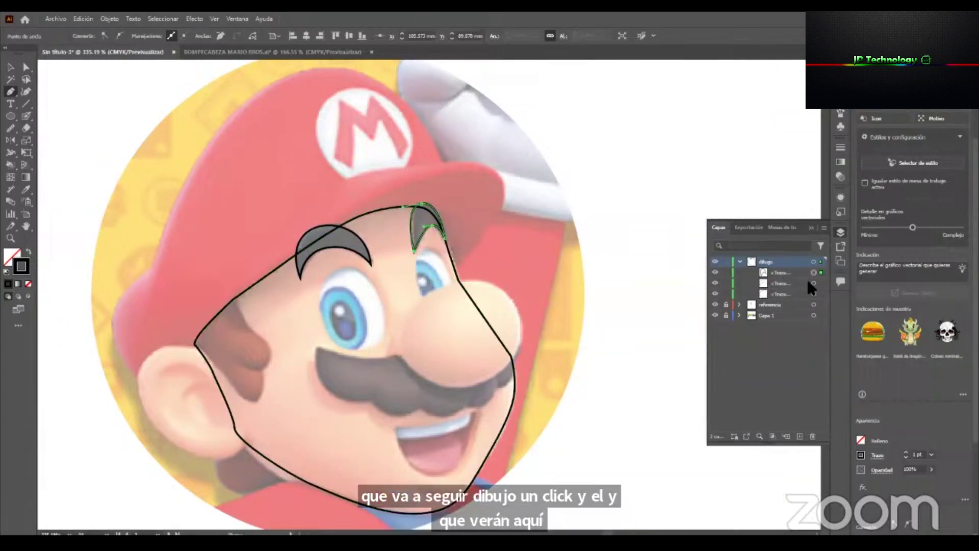
click(782, 292)
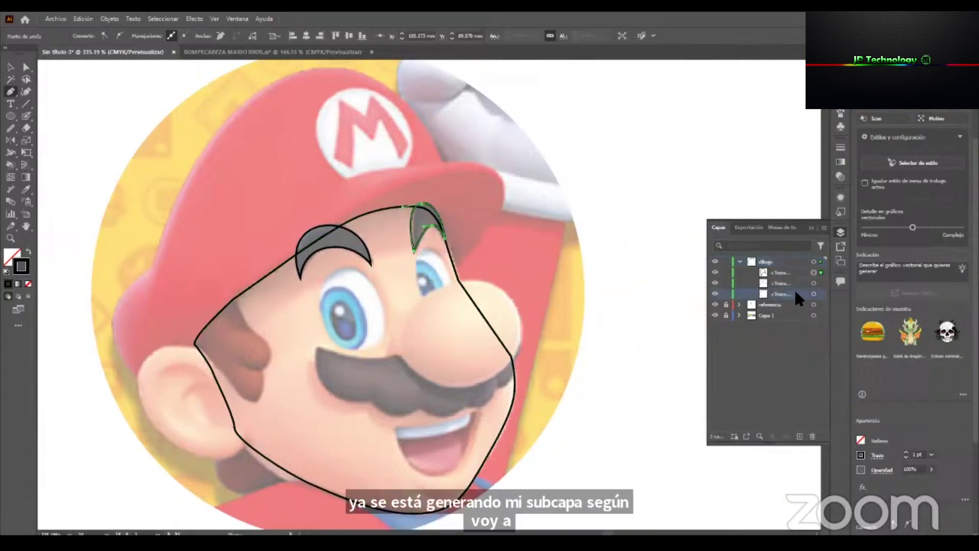
click(796, 273)
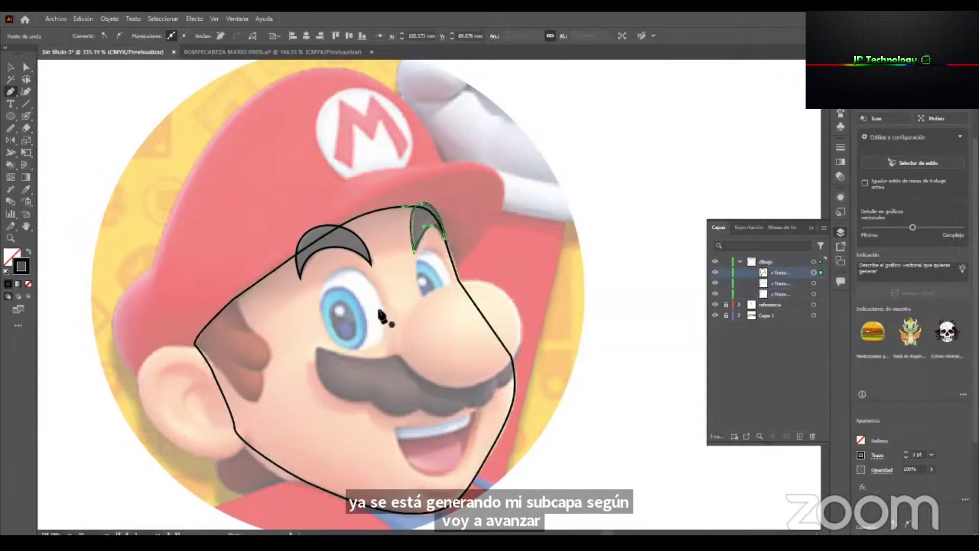
Trace the outer outline of the larger eye as a closed oval path and adjust its lower curve.
drag(413, 352, 431, 333)
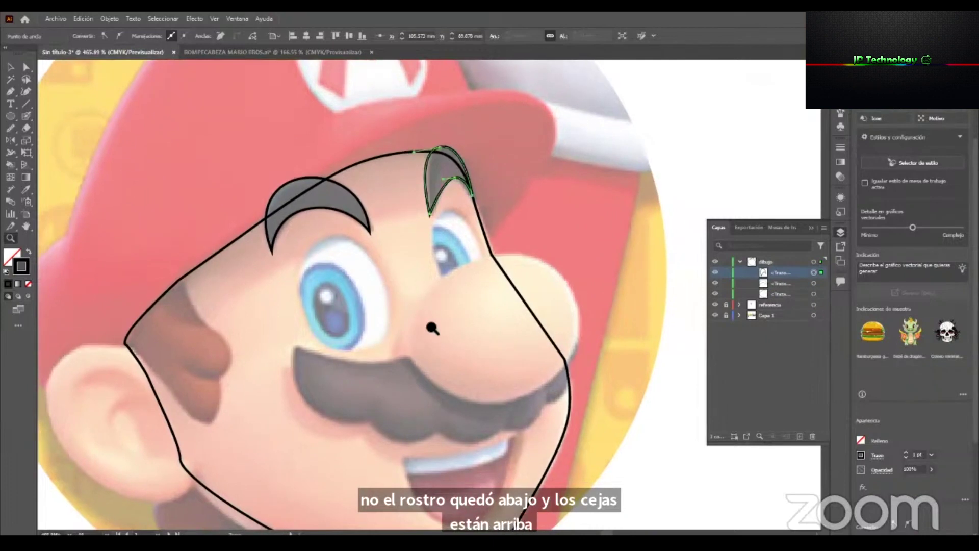
mouse_move(394, 346)
mouse_down()
mouse_move(415, 350)
mouse_move(381, 348)
mouse_up()
key(p)
drag(383, 274, 368, 230)
drag(306, 224, 272, 249)
drag(293, 318, 304, 340)
drag(359, 356, 384, 346)
key(a)
drag(334, 360, 333, 359)
click(350, 291)
Trace the blue iris of the larger eye as a closed oval, redoing the misplaced lower anchor point.
key(z)
drag(368, 283, 378, 287)
key(p)
drag(312, 246, 314, 247)
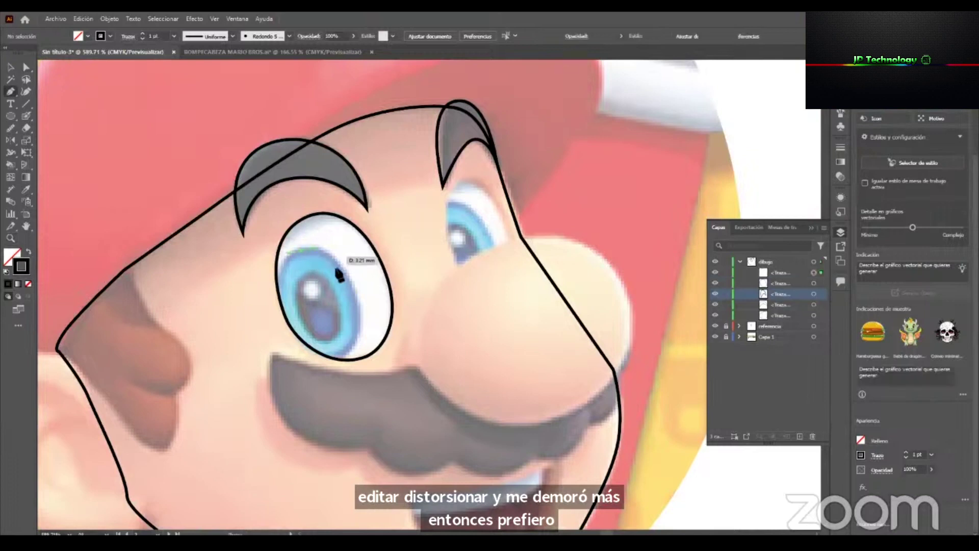
drag(353, 291, 363, 322)
drag(339, 359, 304, 350)
key(ctrl+z)
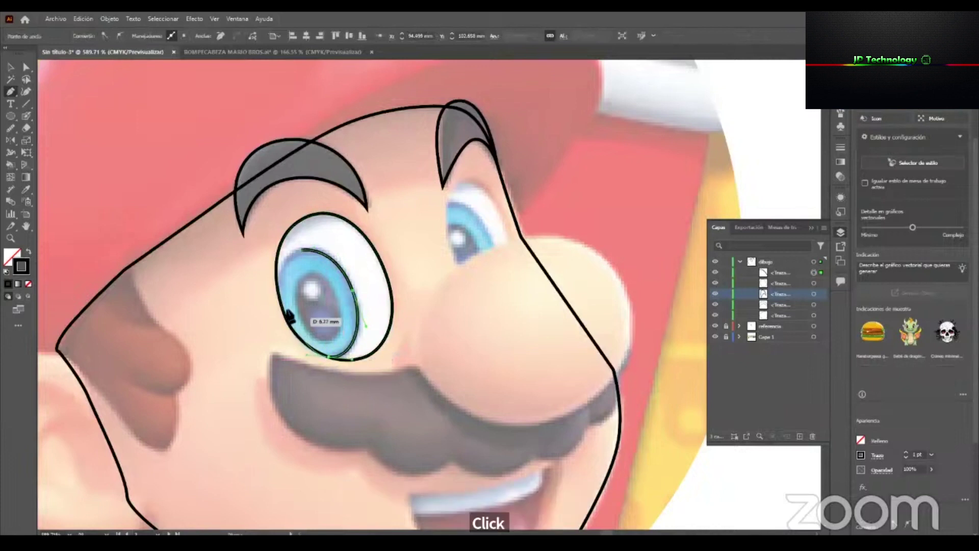
drag(275, 279, 277, 281)
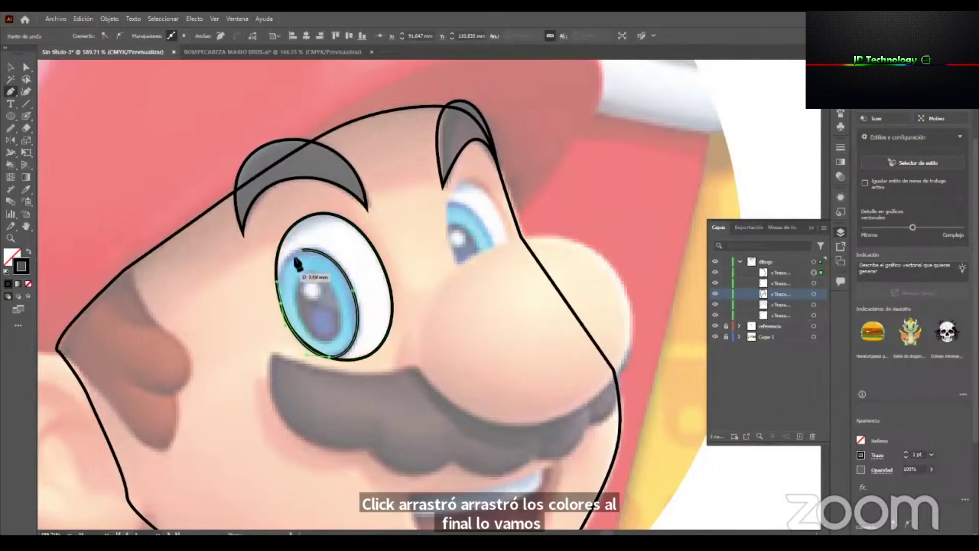
click(320, 243)
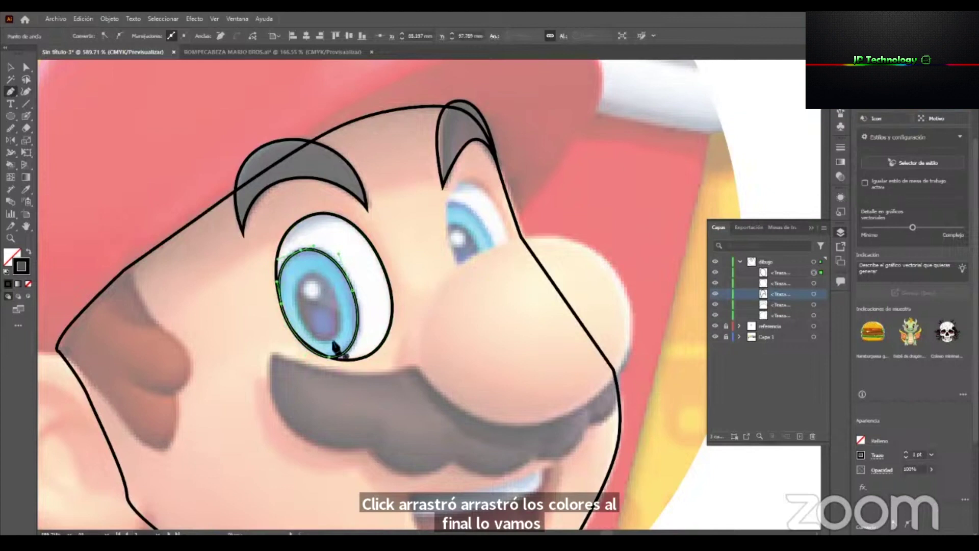
Trace the dark pupil as a closed oval inside the larger eye's iris.
drag(331, 341, 334, 298)
click(326, 278)
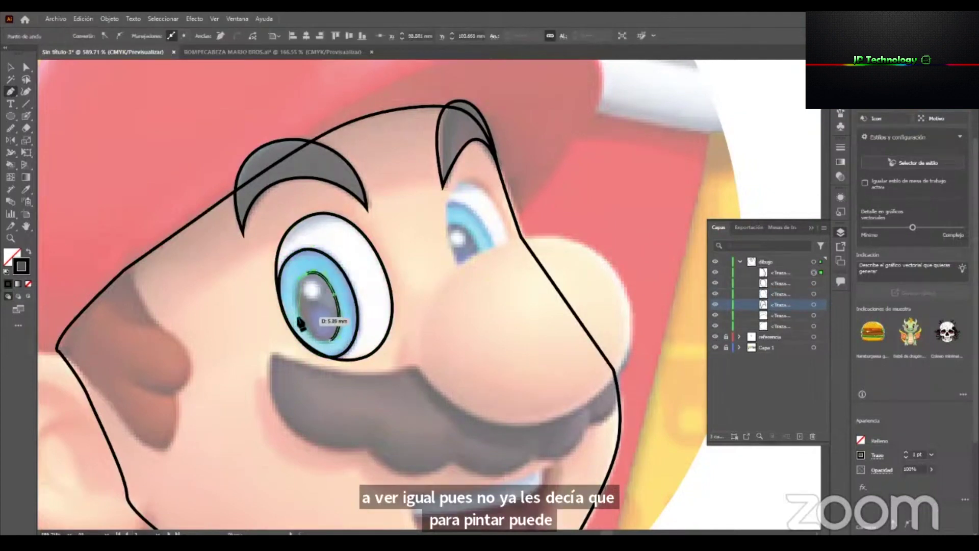
mouse_move(300, 312)
mouse_down()
mouse_move(311, 337)
mouse_move(337, 342)
mouse_up()
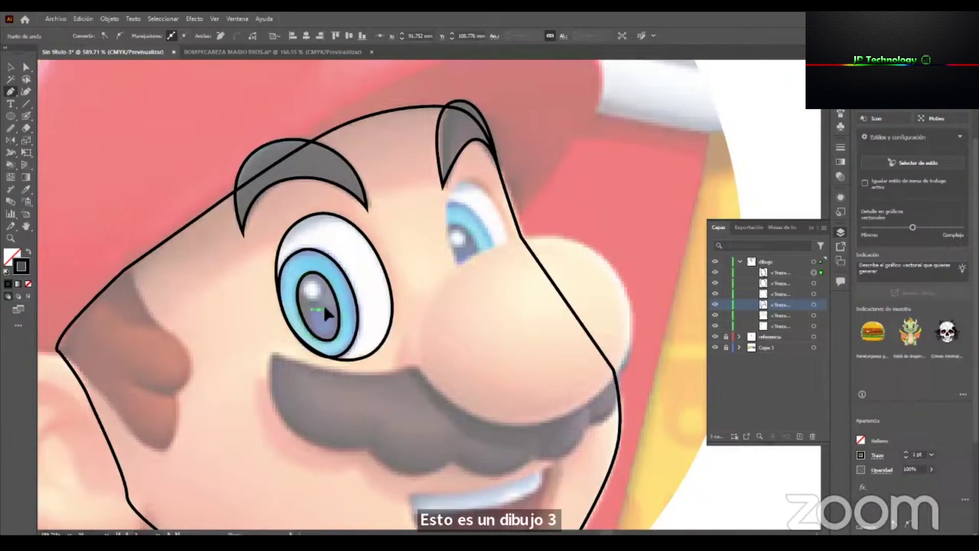
click(318, 309)
drag(330, 332, 321, 339)
key(ctrl+z)
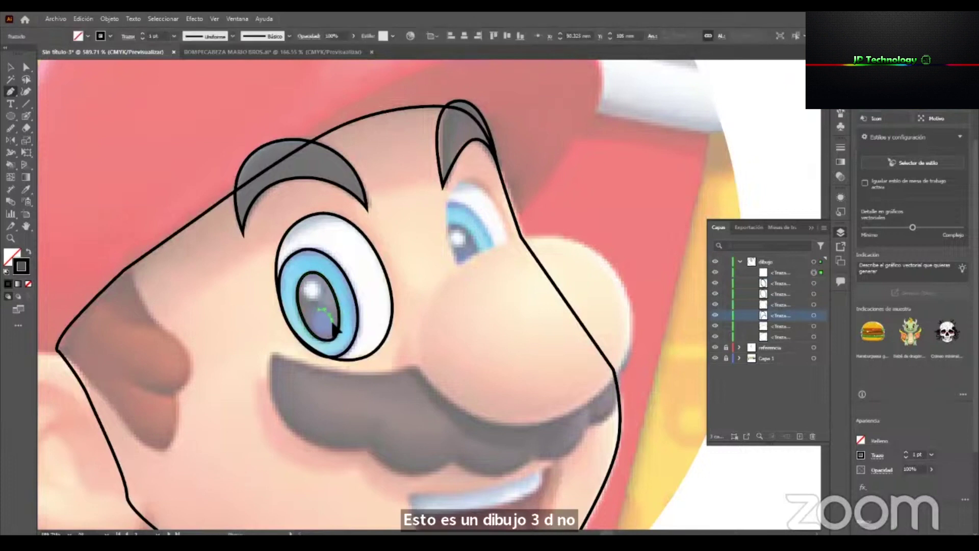
drag(333, 330, 315, 338)
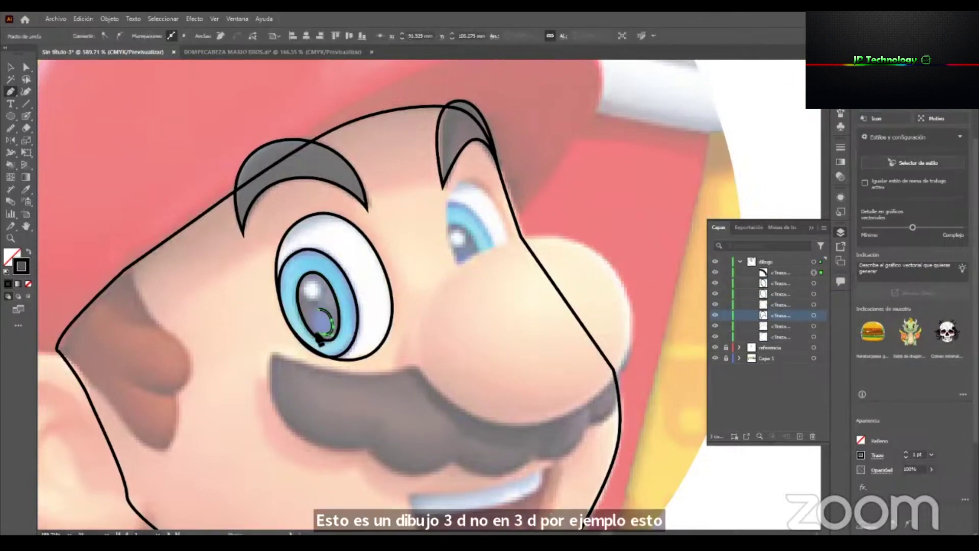
key(ctrl+z)
key(ctrl+z)
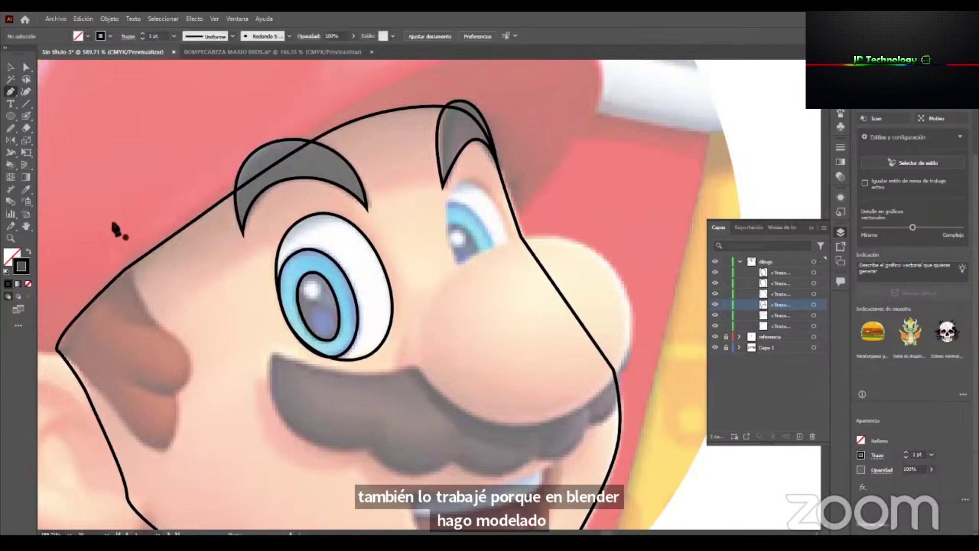
Draw a tilted reflection ellipse about 2.1 by 3.2 mm low in the larger pupil, plus a small circle over its white highlight.
click(11, 117)
drag(314, 310, 337, 341)
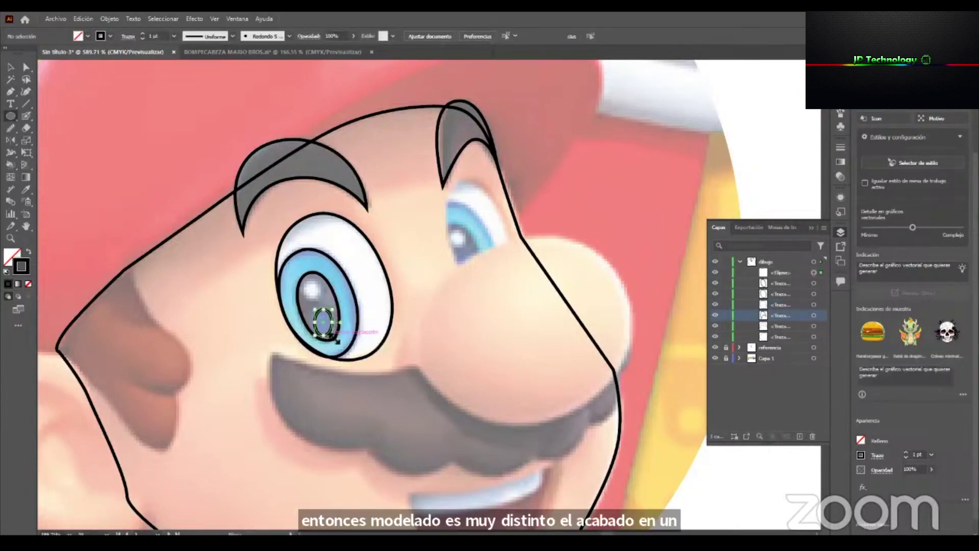
key(v)
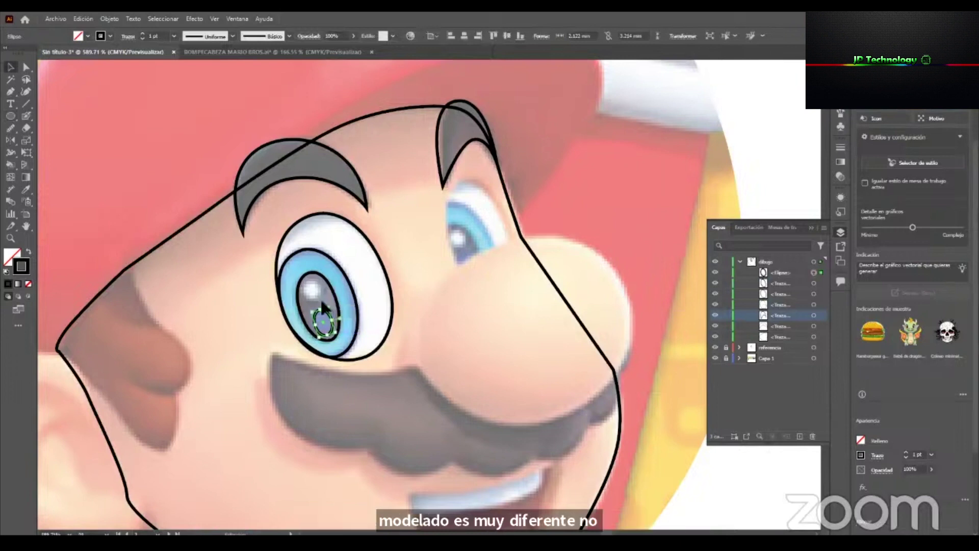
click(11, 116)
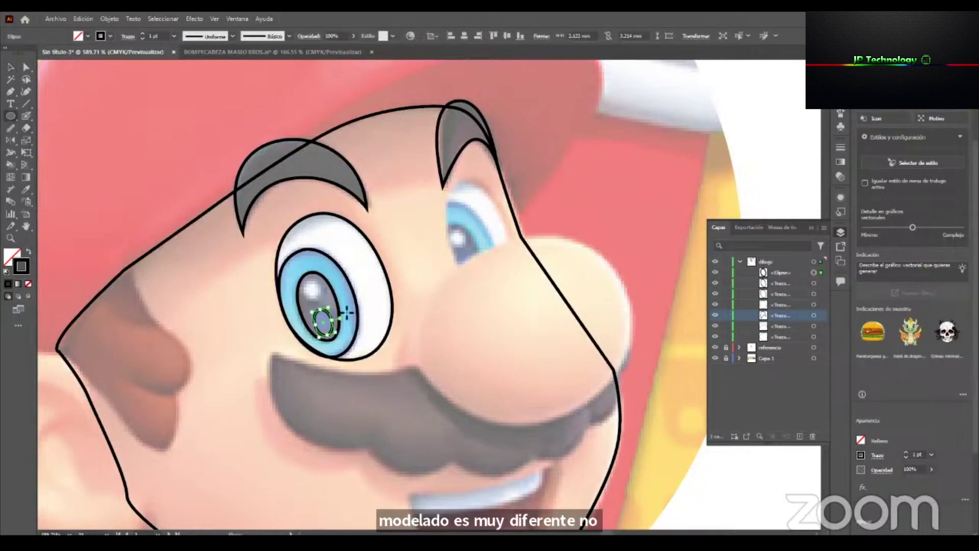
drag(306, 286, 322, 298)
key(v)
drag(383, 260, 321, 283)
click(326, 288)
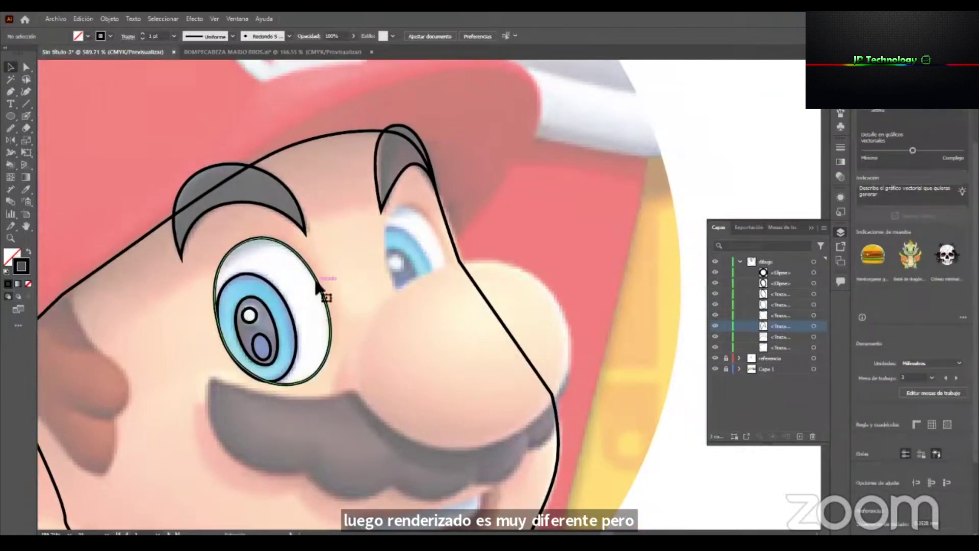
key(p)
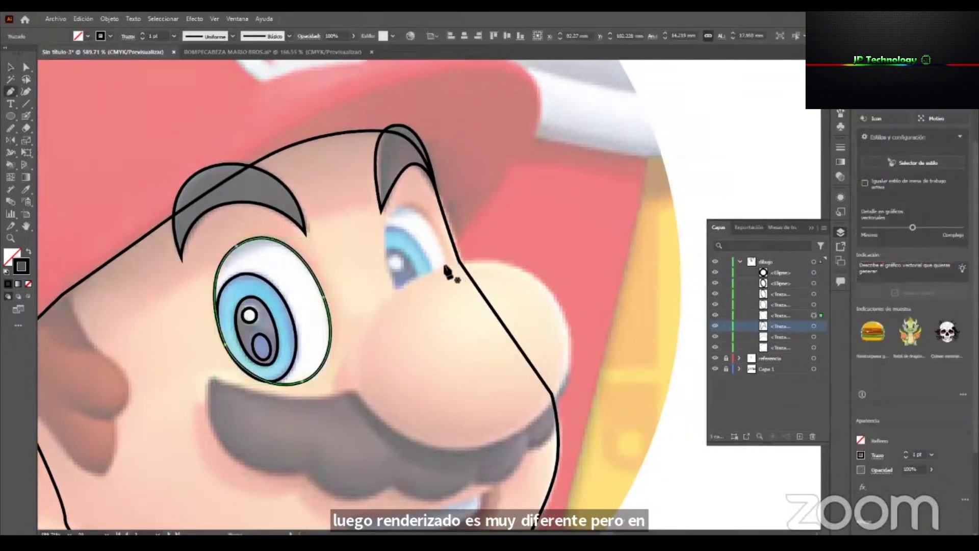
click(447, 265)
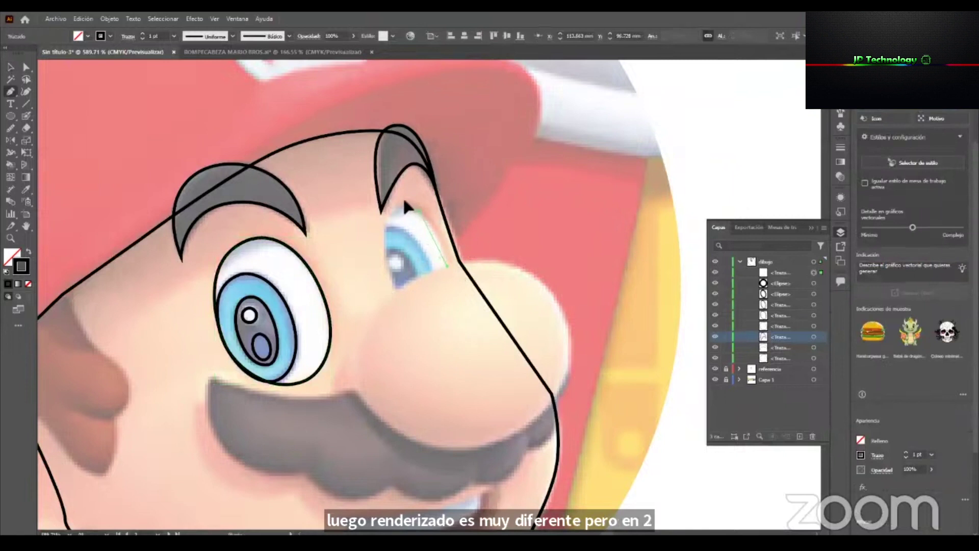
mouse_move(402, 202)
mouse_down()
mouse_move(428, 230)
mouse_move(413, 207)
mouse_move(384, 216)
mouse_move(396, 209)
mouse_up()
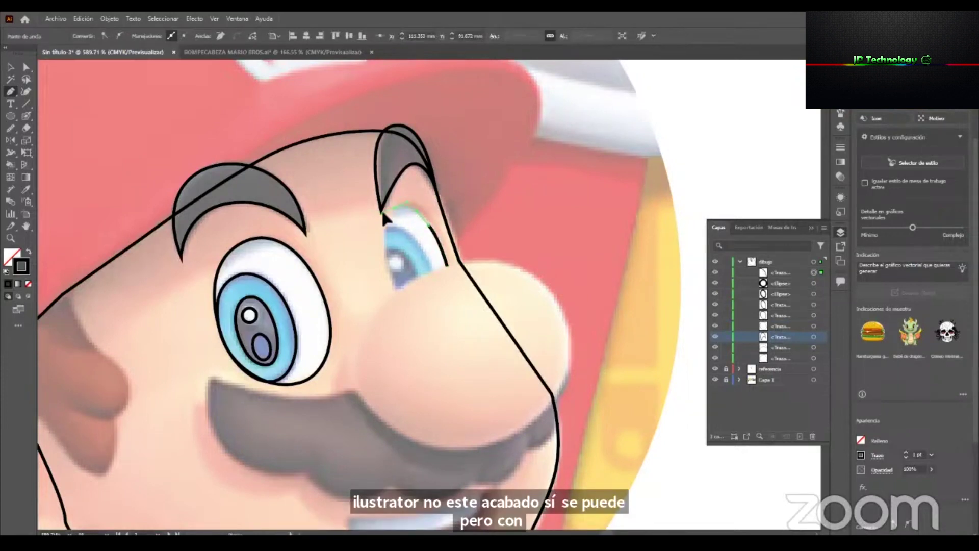
key(Delete)
key(Delete)
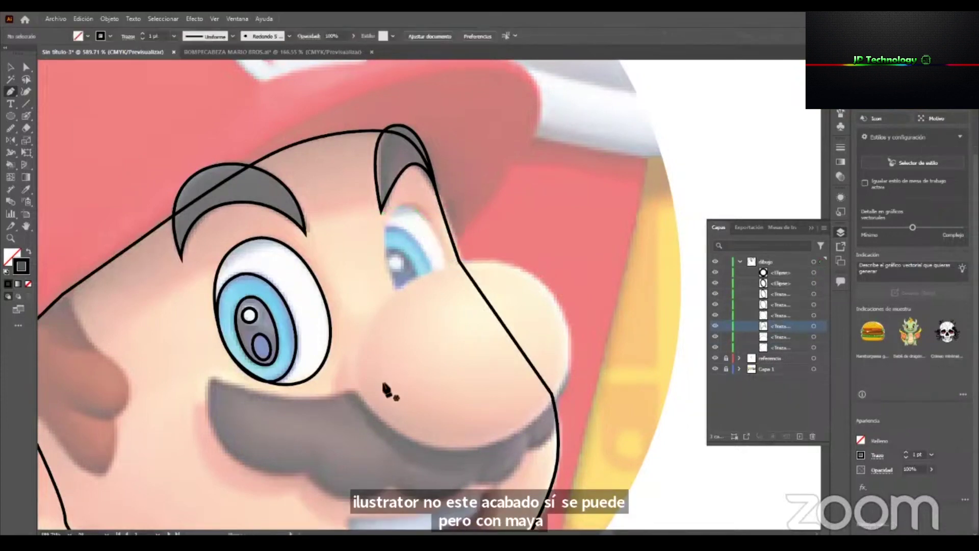
Duplicate all the larger eye's shapes onto the smaller eye and scale the copy down to fit the reference.
key(v)
mouse_move(179, 382)
mouse_down()
mouse_move(392, 286)
mouse_move(411, 287)
mouse_move(376, 280)
mouse_up()
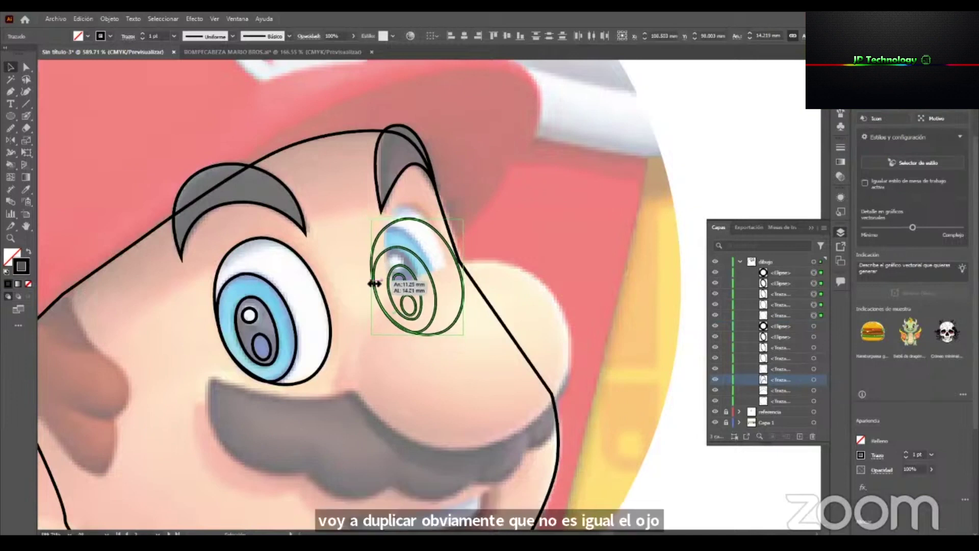
mouse_move(438, 237)
mouse_down()
mouse_move(443, 224)
mouse_move(431, 225)
mouse_up()
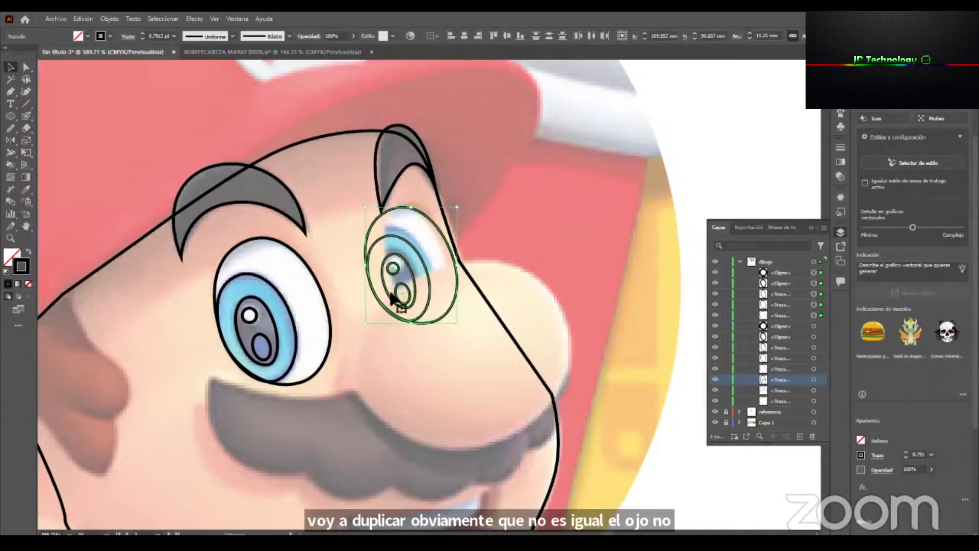
drag(373, 320, 373, 316)
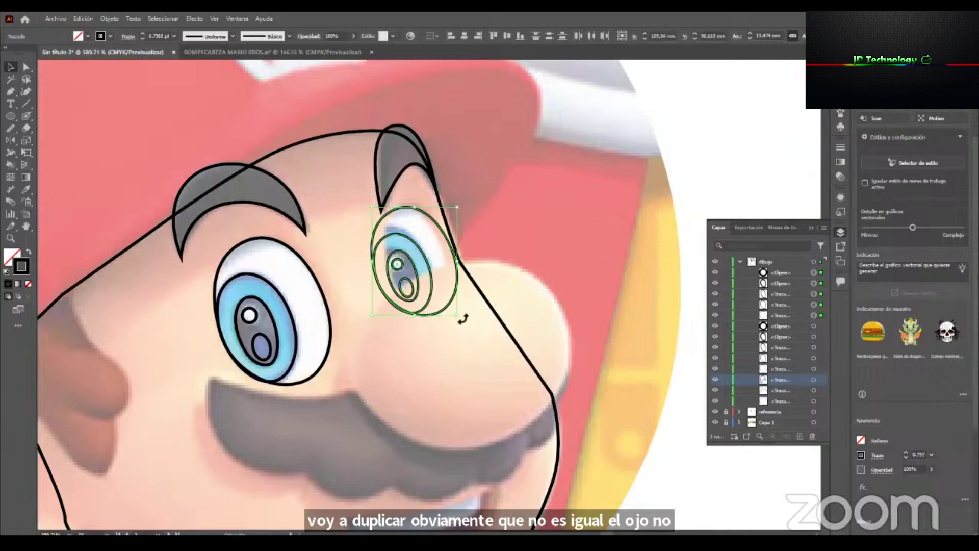
drag(421, 258, 421, 252)
Shrink and narrow the copied eye's outer outline to match the white of the smaller eye, and adjust the iris position.
click(419, 202)
drag(458, 205, 452, 209)
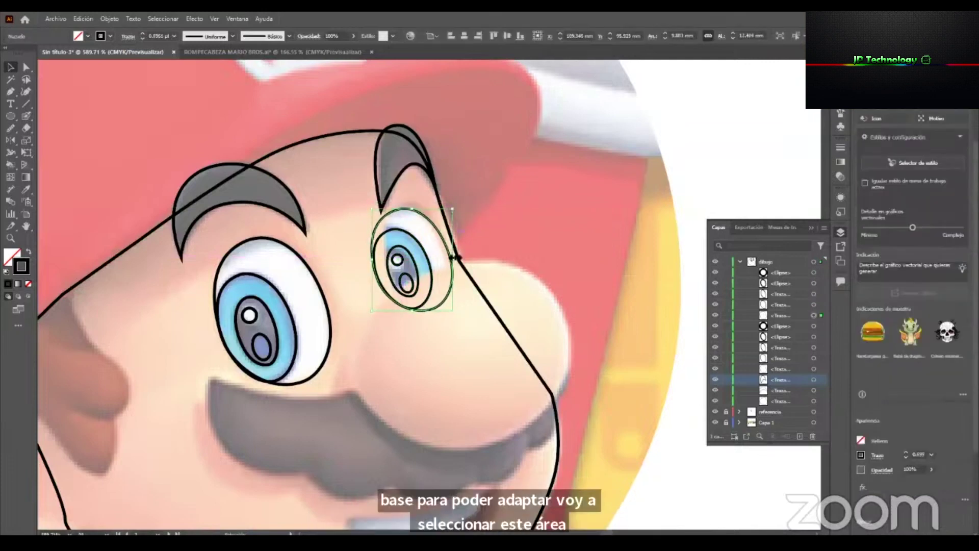
drag(451, 260, 436, 255)
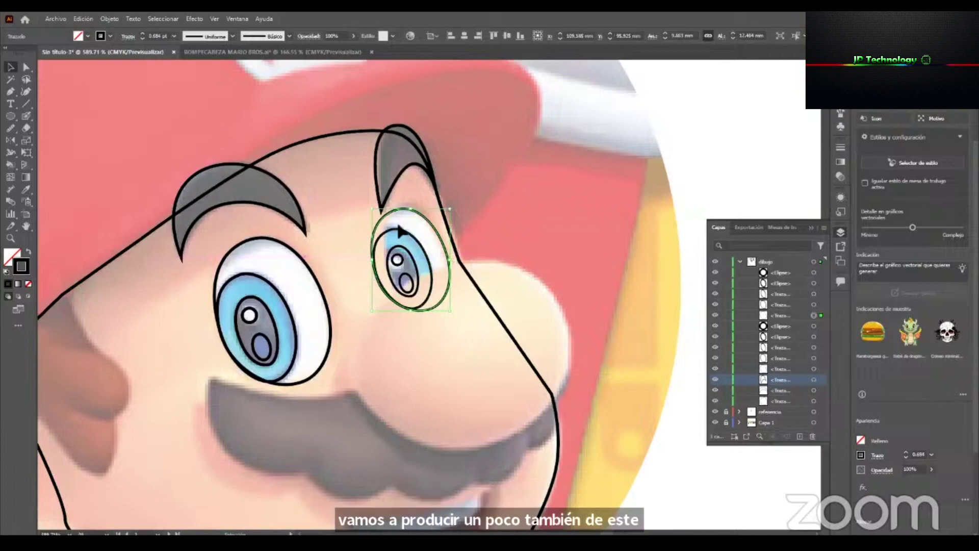
click(375, 228)
drag(377, 229, 377, 228)
Resize and reposition the copied pupil together with its highlight and reflection inside the smaller eye's iris.
drag(399, 286, 416, 267)
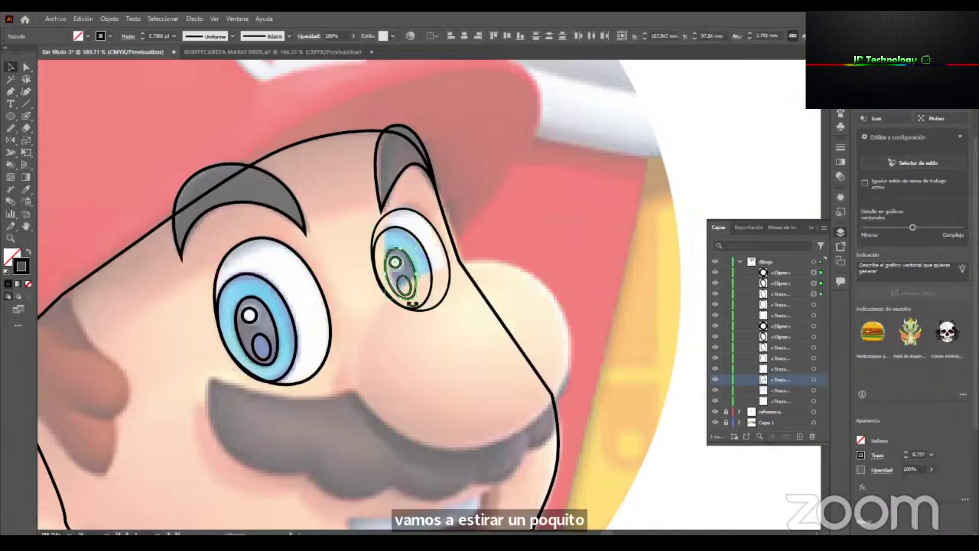
drag(422, 302, 427, 307)
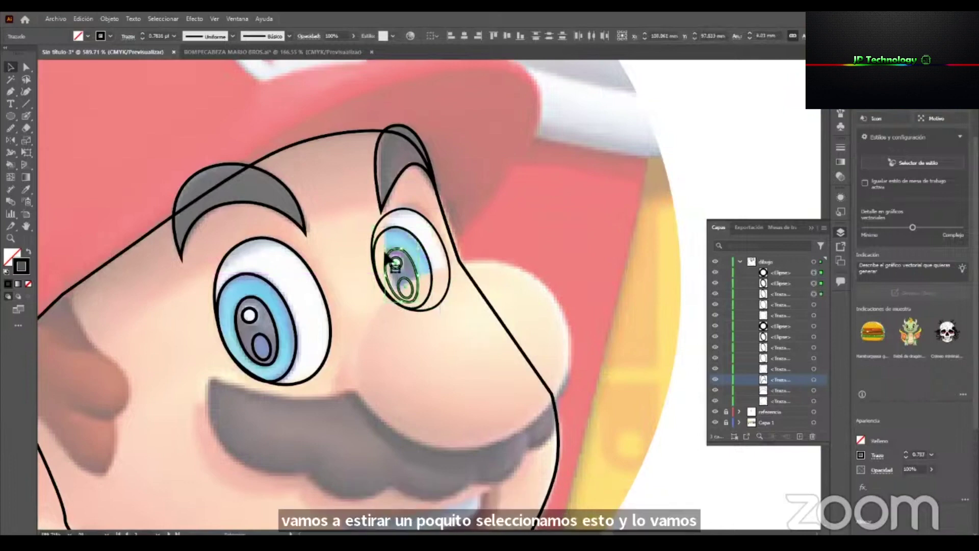
drag(386, 250, 404, 271)
click(416, 259)
click(409, 261)
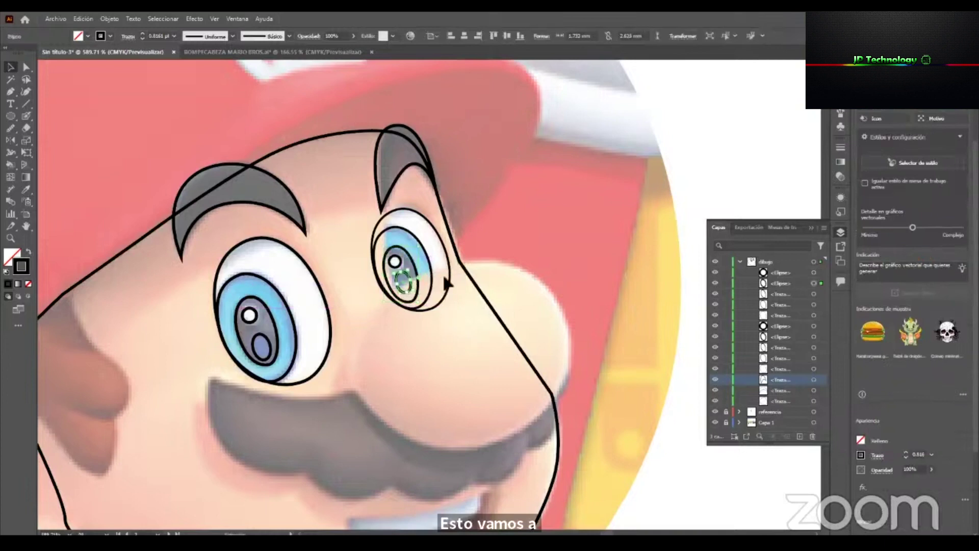
click(535, 226)
Draw a closed cutting path around the unwanted left and lower parts of the smaller eye, following its visible inner edges.
key(p)
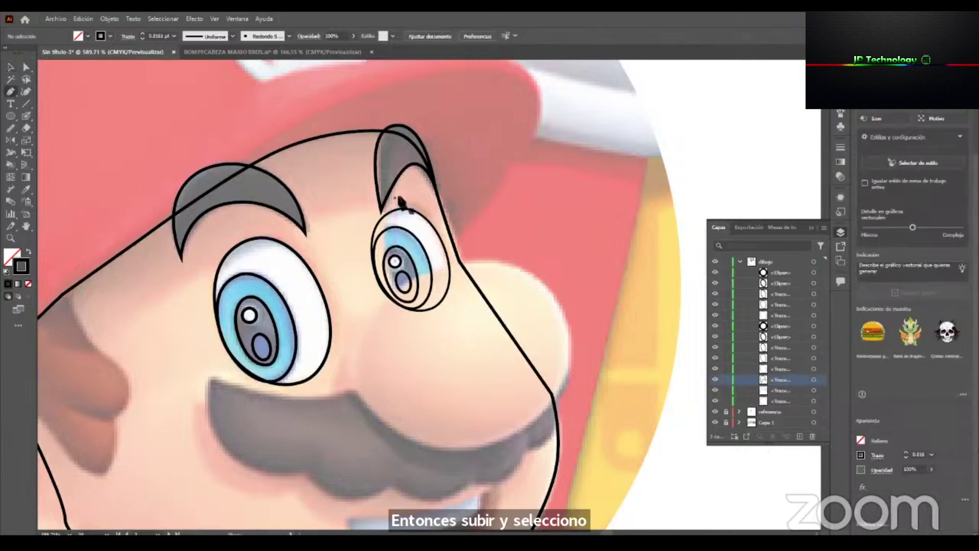
click(390, 203)
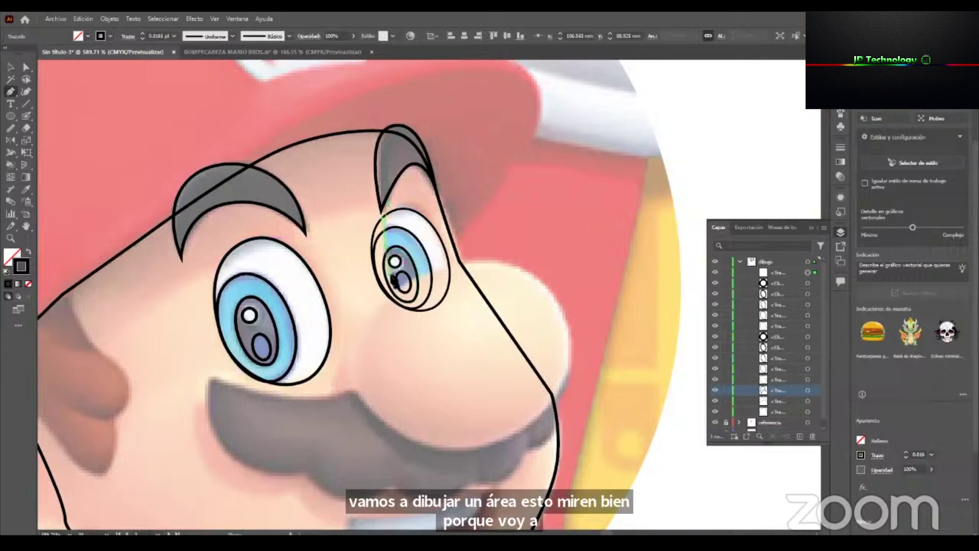
click(397, 295)
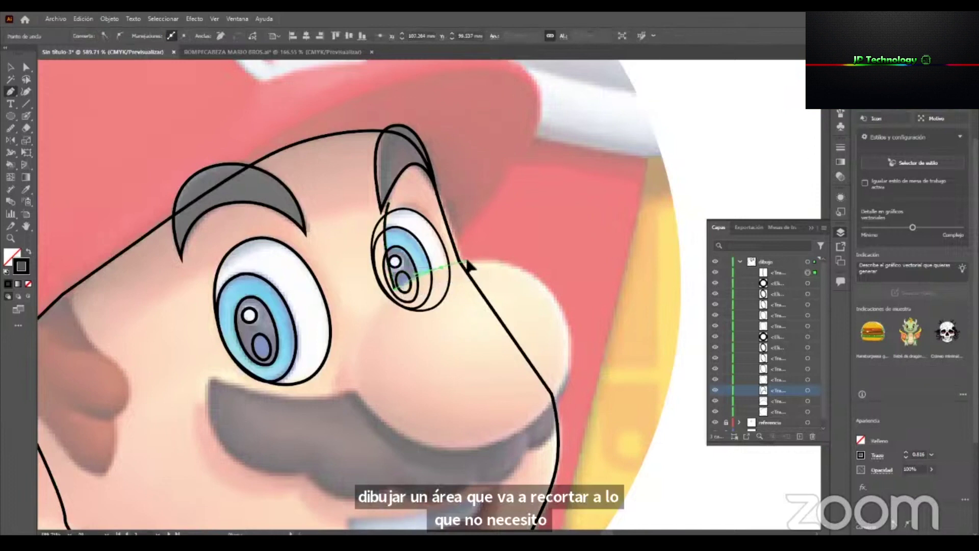
click(464, 294)
click(410, 337)
click(362, 301)
click(341, 246)
click(353, 217)
click(388, 205)
Merge the cutting area with the eye parts it overlaps into one shape using the Shape Builder tool.
key(v)
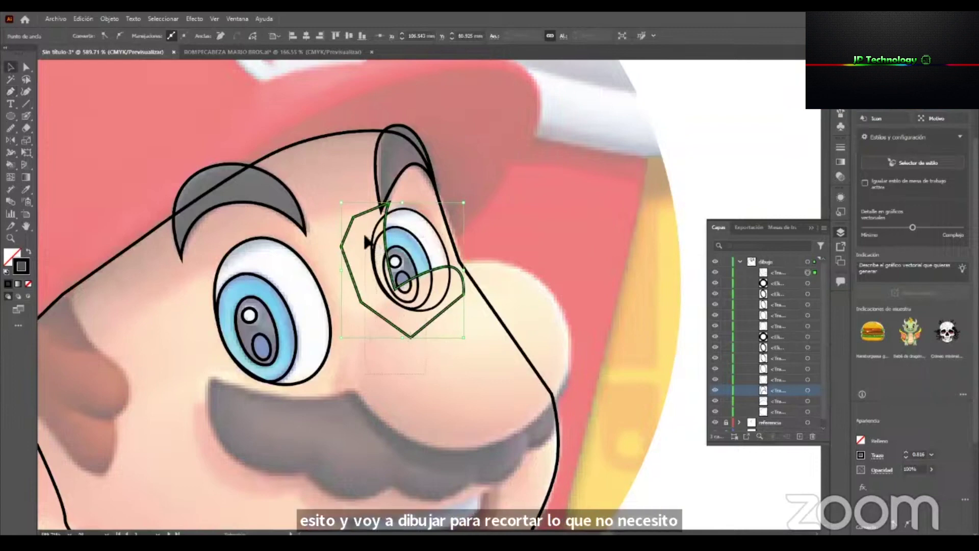
drag(366, 236, 365, 235)
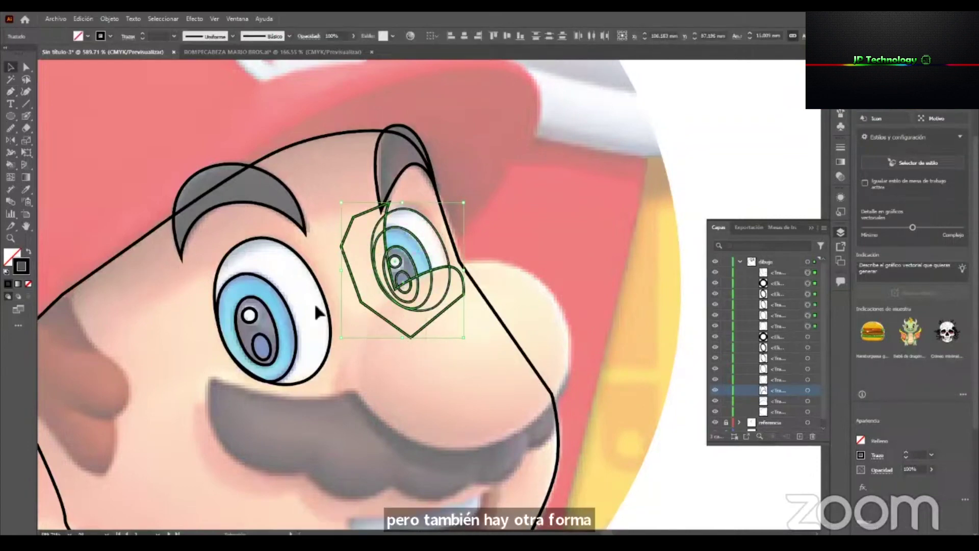
click(11, 166)
click(88, 162)
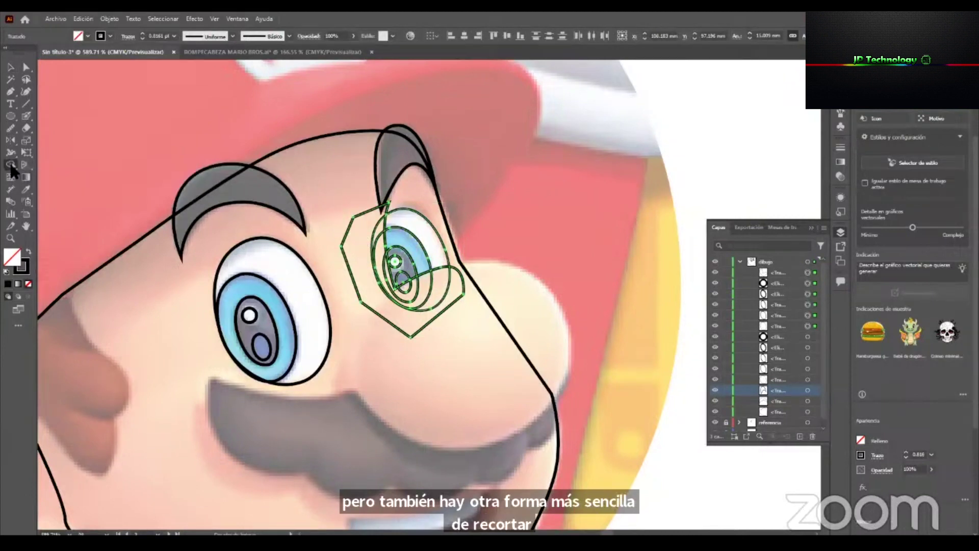
drag(379, 222, 386, 278)
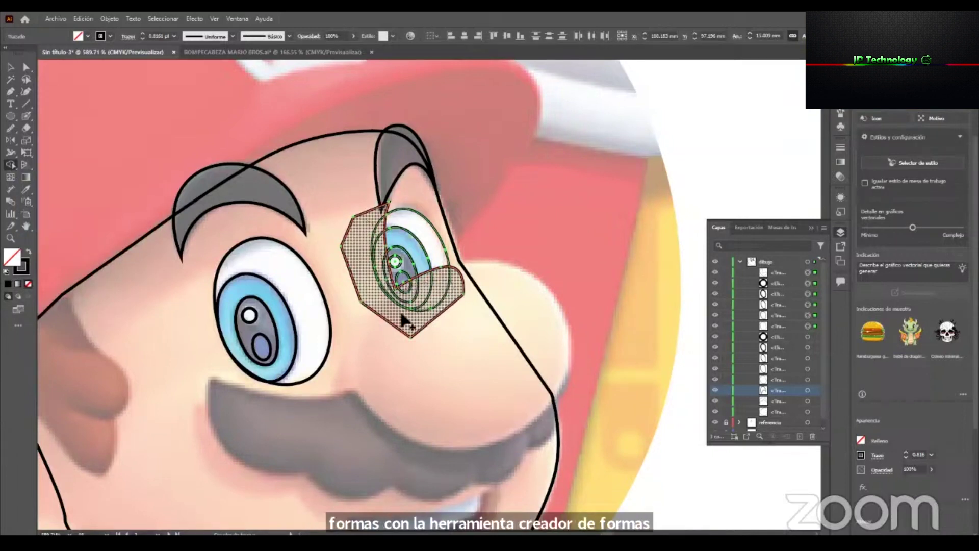
drag(363, 240, 360, 230)
Delete the merged cutting shape so only the needed part of the smaller eye is left.
key(v)
click(485, 225)
click(360, 219)
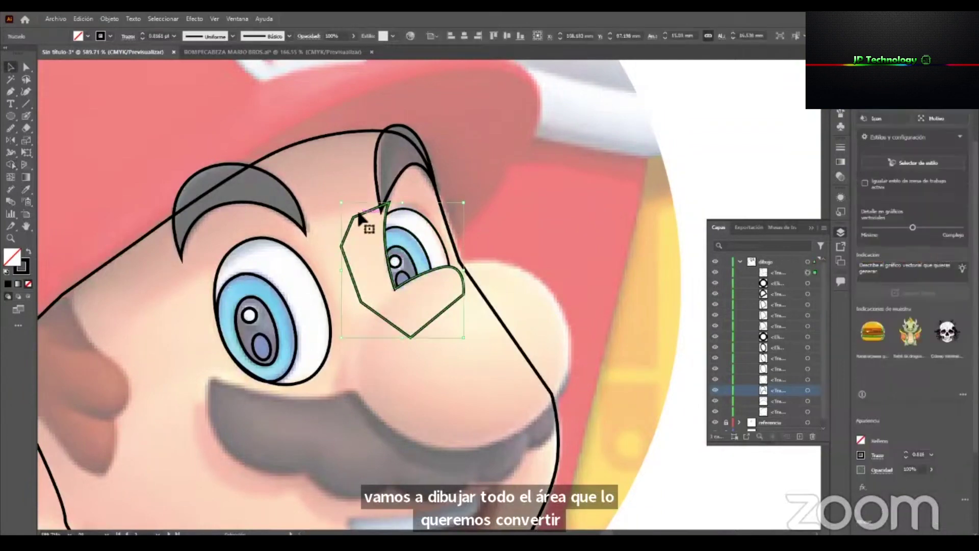
key(Delete)
Start the moustache path with the Pen tool where its upper edge meets the left side of the nose.
key(z)
drag(458, 211, 347, 294)
drag(560, 199, 478, 260)
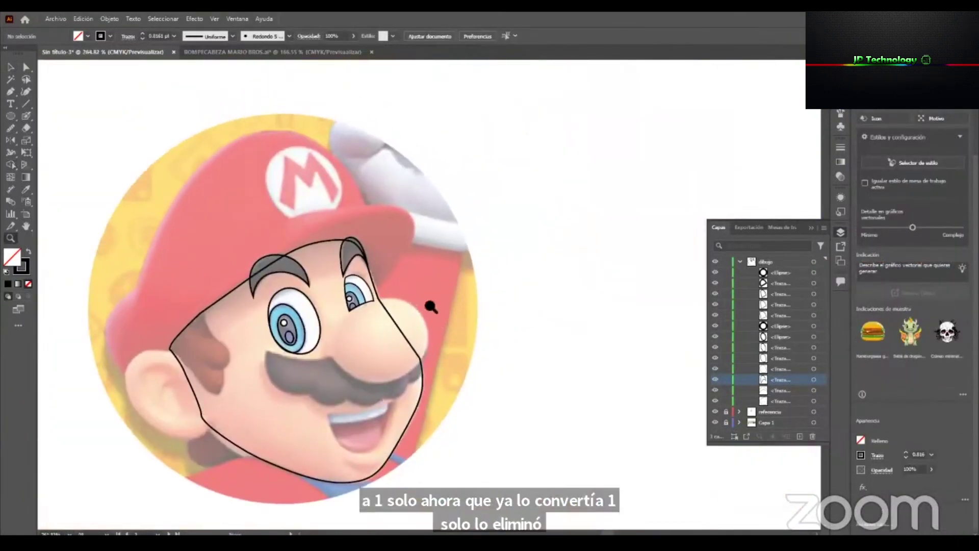
drag(431, 305, 480, 308)
drag(407, 307, 452, 339)
key(p)
click(342, 269)
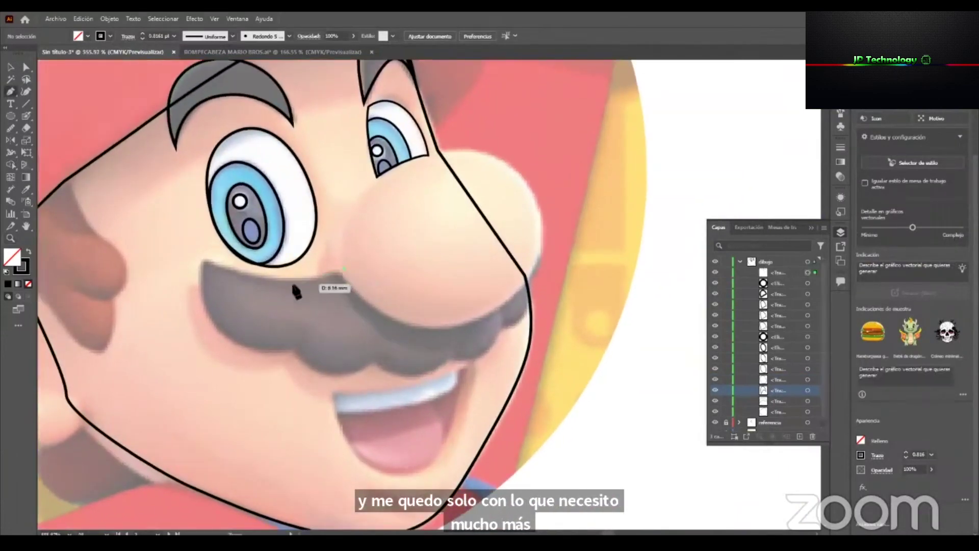
drag(280, 282, 247, 279)
click(205, 261)
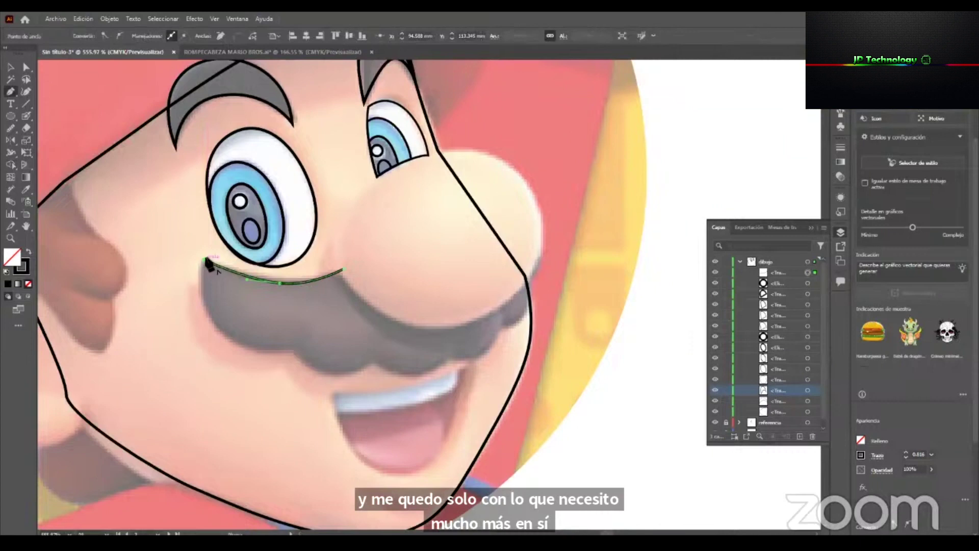
key(ctrl+z)
key(ctrl+z)
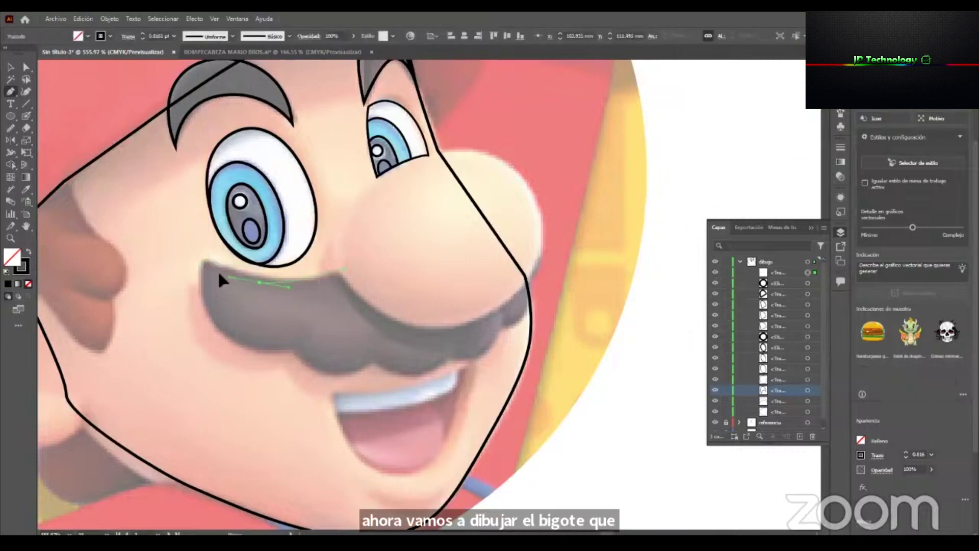
Trace the moustache's upper edge as a shallow curve from the nose to its left tip.
drag(212, 278, 264, 286)
drag(212, 267, 210, 268)
click(203, 261)
Trace the moustache from its left tip around the left end and along the scalloped lower edge to the last notch before the cheek.
drag(227, 335, 229, 338)
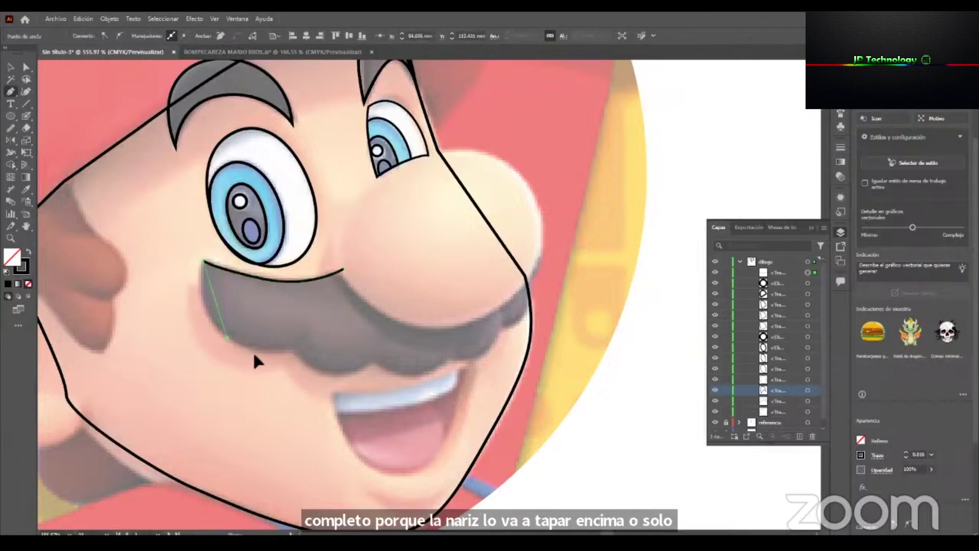
click(292, 347)
drag(332, 371, 342, 370)
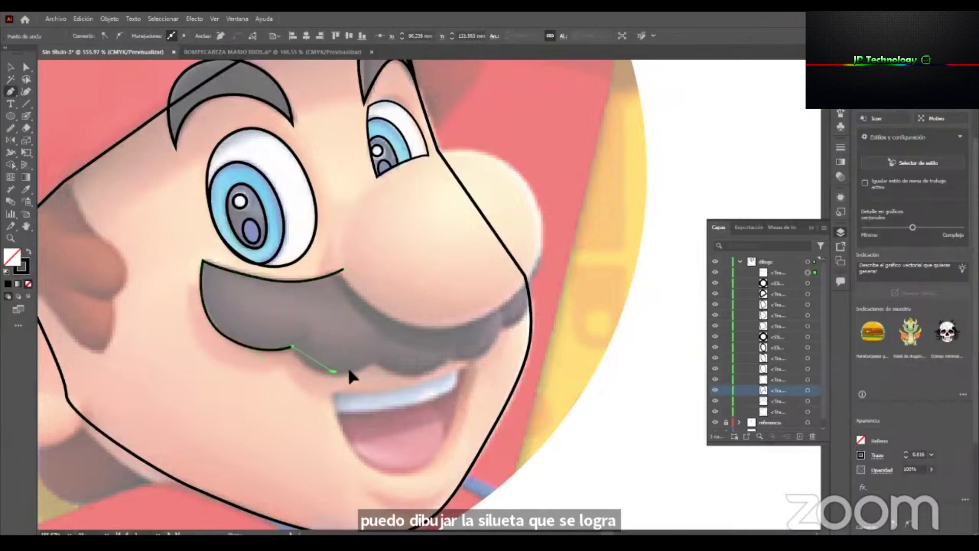
click(371, 359)
drag(414, 374, 498, 335)
click(452, 353)
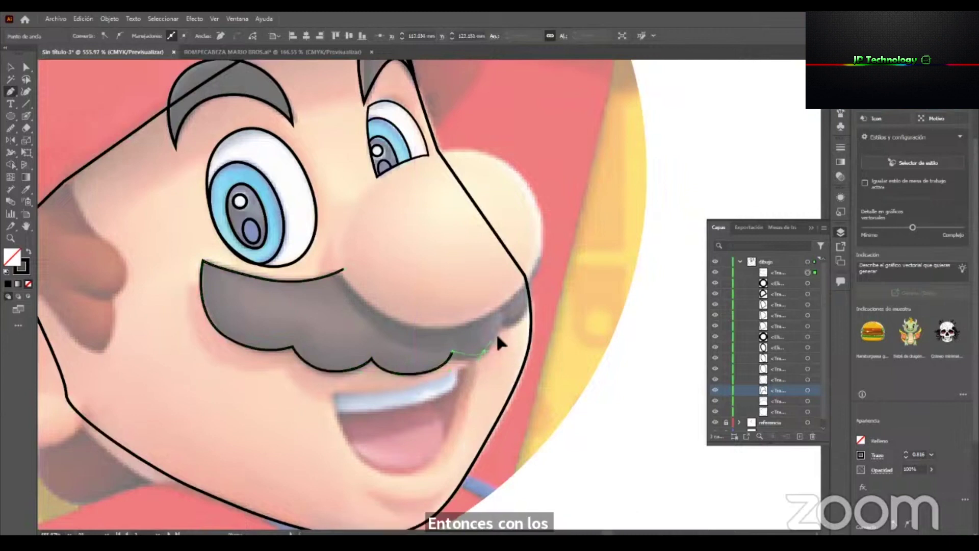
click(501, 322)
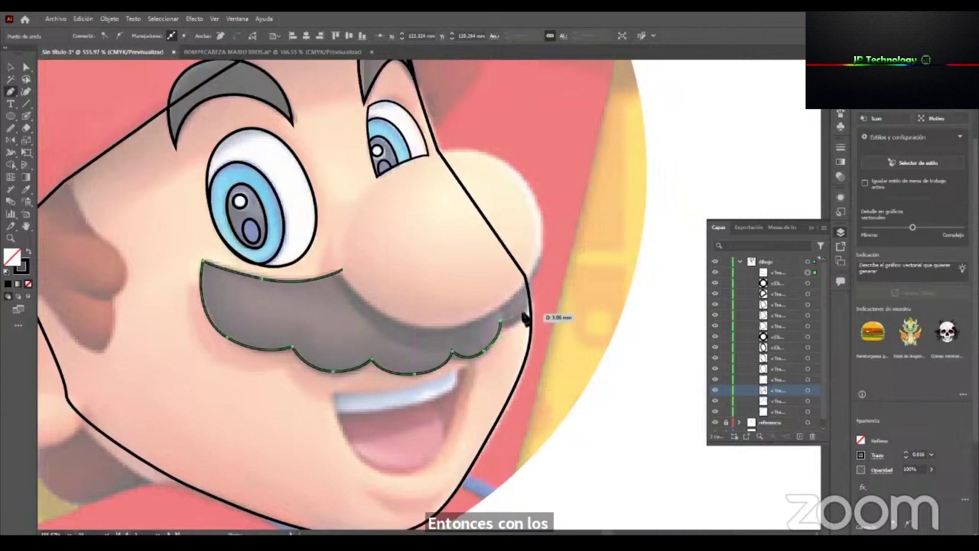
Trace the moustache's right end up beside the nose and close the path with a curve across the nose to its starting point.
drag(524, 313, 534, 297)
click(531, 280)
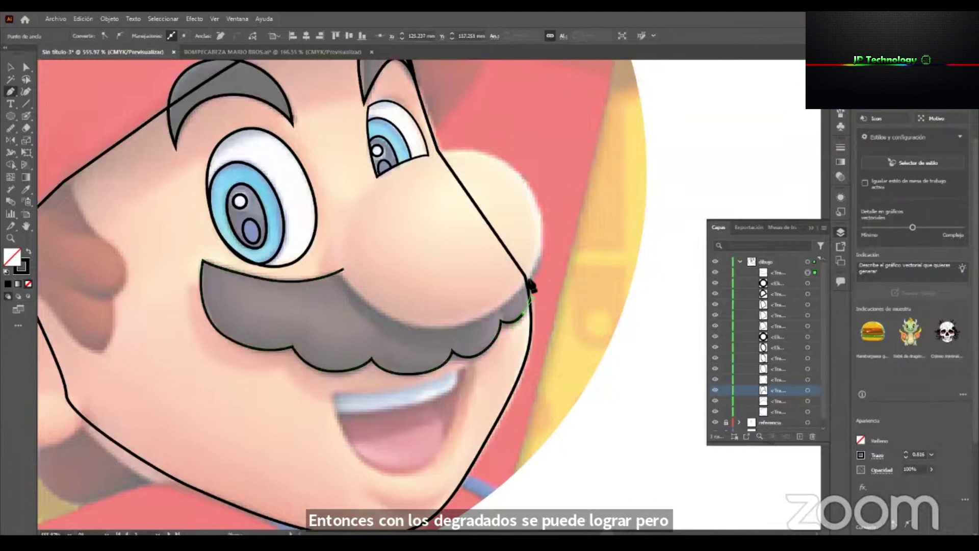
drag(541, 248, 536, 227)
click(541, 247)
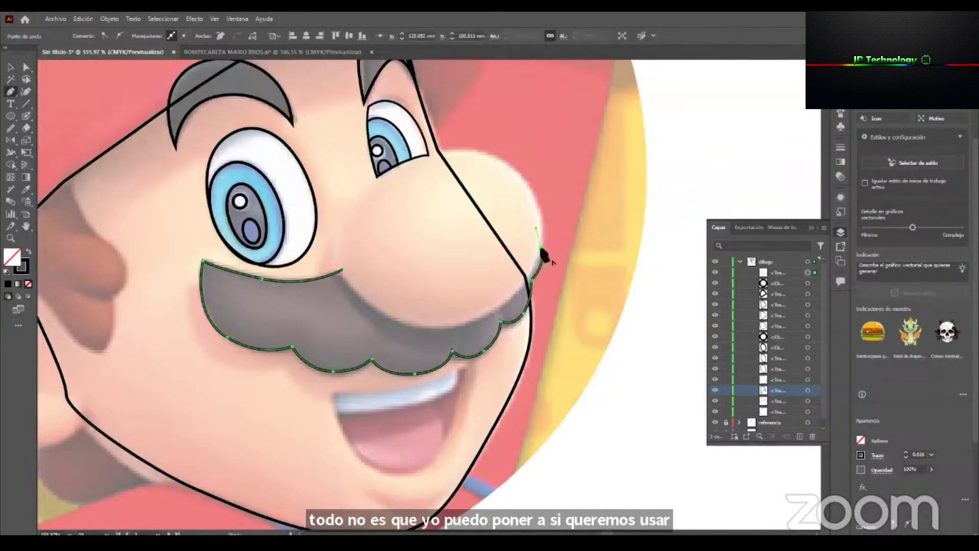
drag(462, 293, 415, 296)
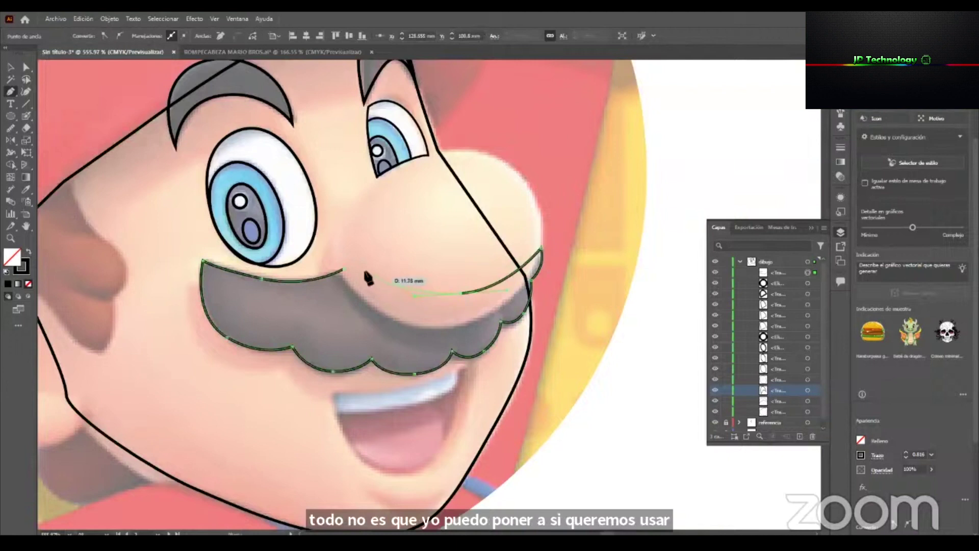
click(344, 269)
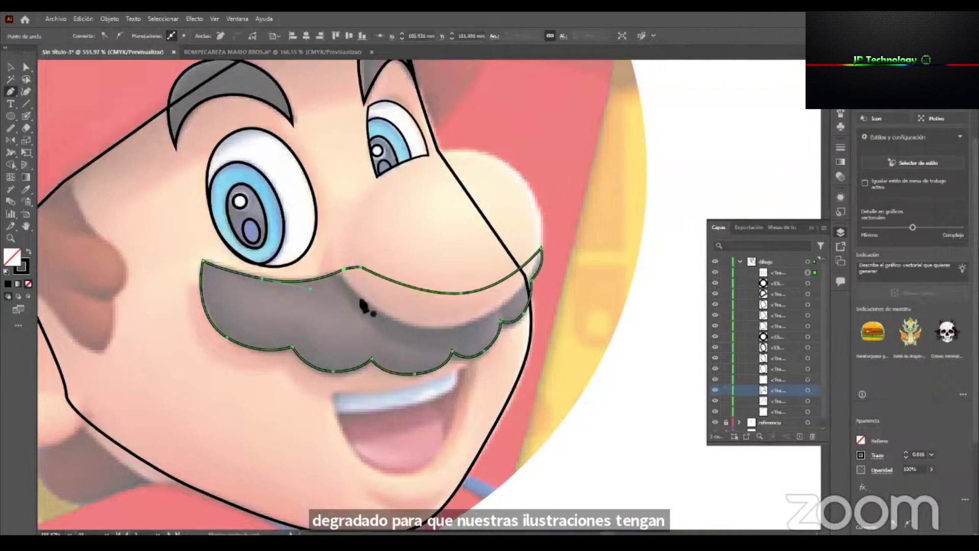
Trace the nose as a closed Pen outline, from its lower left edge over the top and back along the underside.
click(327, 266)
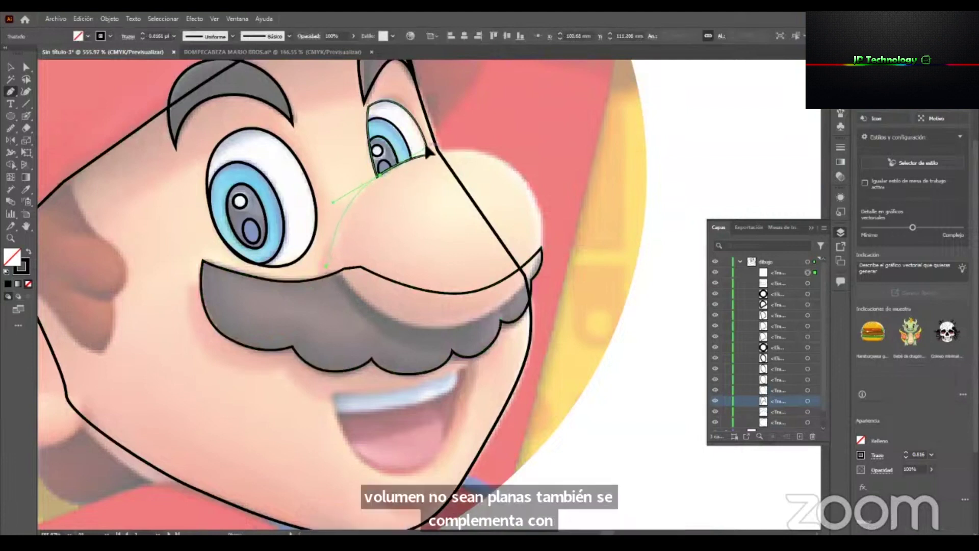
drag(384, 173, 436, 153)
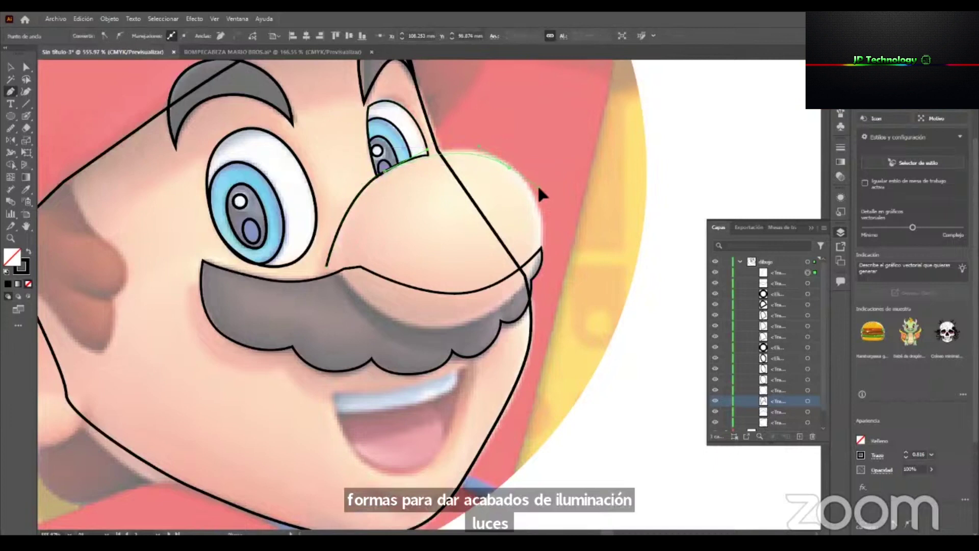
drag(545, 189, 546, 189)
key(ctrl+z)
drag(516, 175, 555, 206)
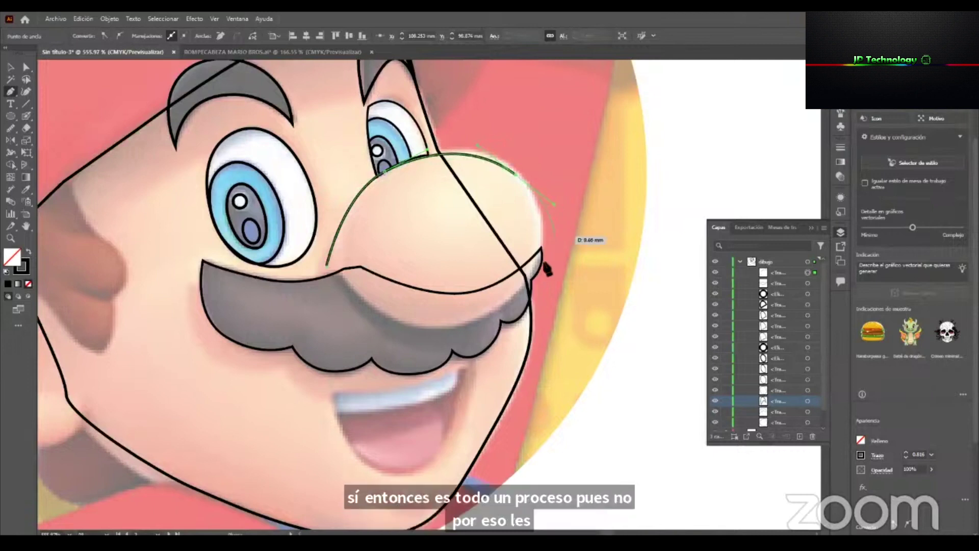
click(500, 323)
drag(412, 326, 368, 319)
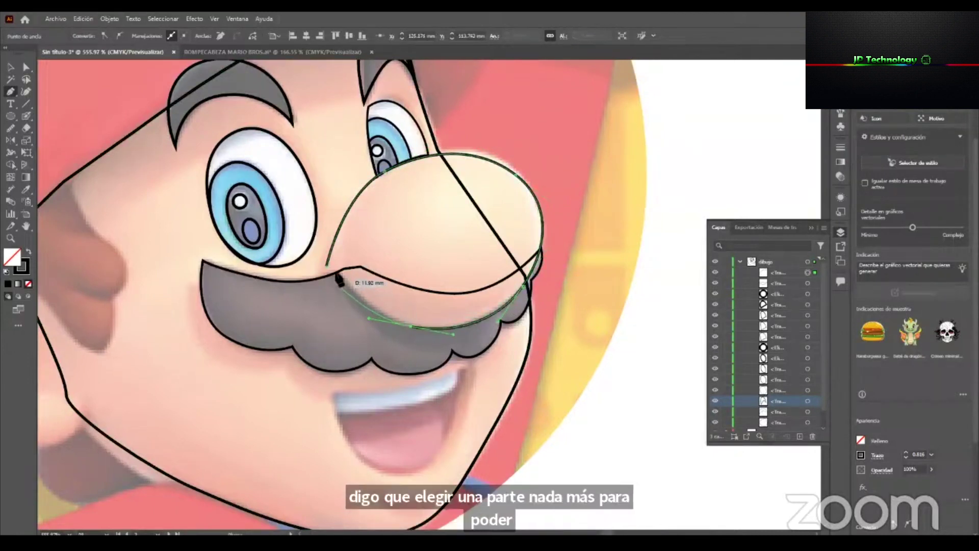
click(327, 265)
Adjust the anchor point on the upper right of the nose outline to follow the reference.
key(a)
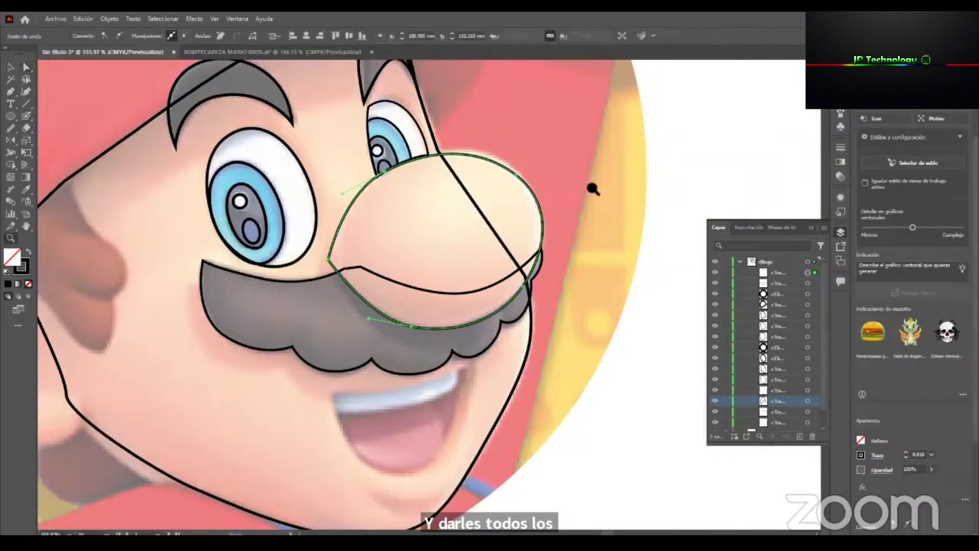
scroll(530, 168, up, 3)
drag(512, 192, 506, 177)
scroll(448, 284, down, 1)
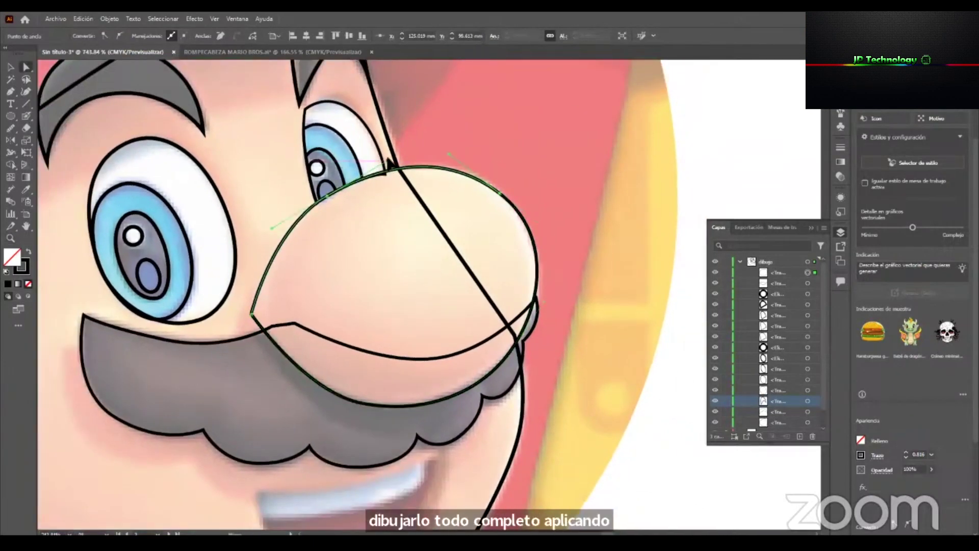
Start the mouth outline with the Pen tool at its upper right corner and curve it down to the bottom of the mouth.
scroll(448, 287, down, 2)
drag(408, 477, 467, 407)
drag(468, 405, 499, 396)
drag(500, 339, 507, 296)
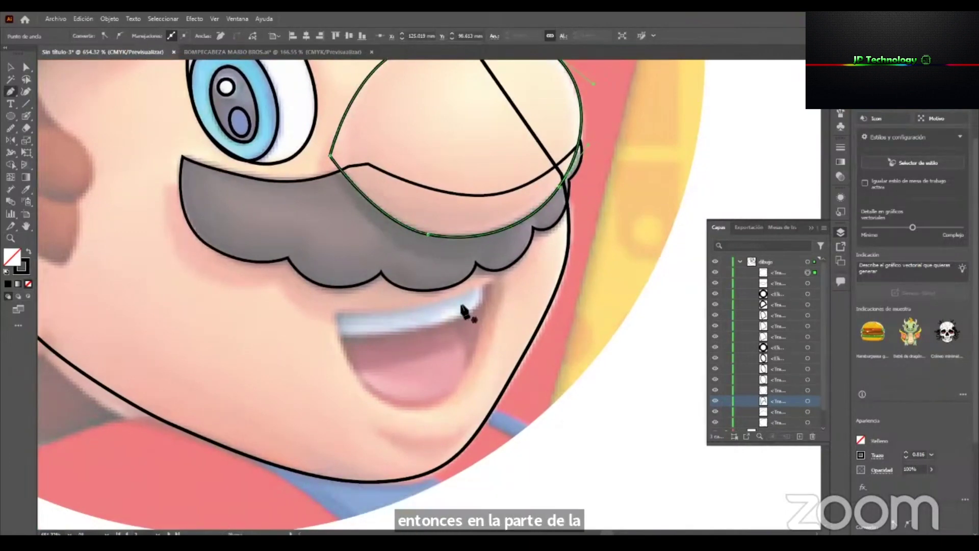
scroll(521, 297, up, 4)
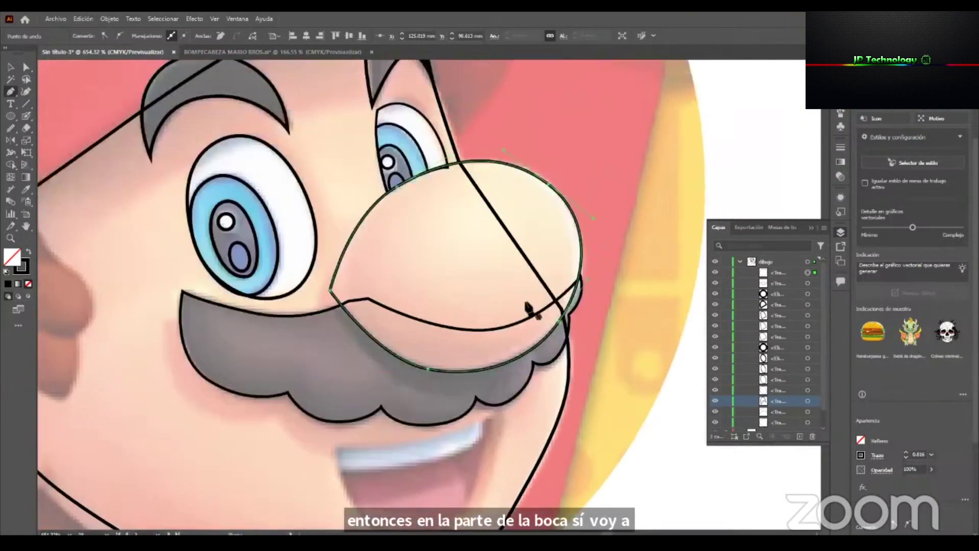
scroll(521, 302, down, 3)
scroll(521, 304, down, 2)
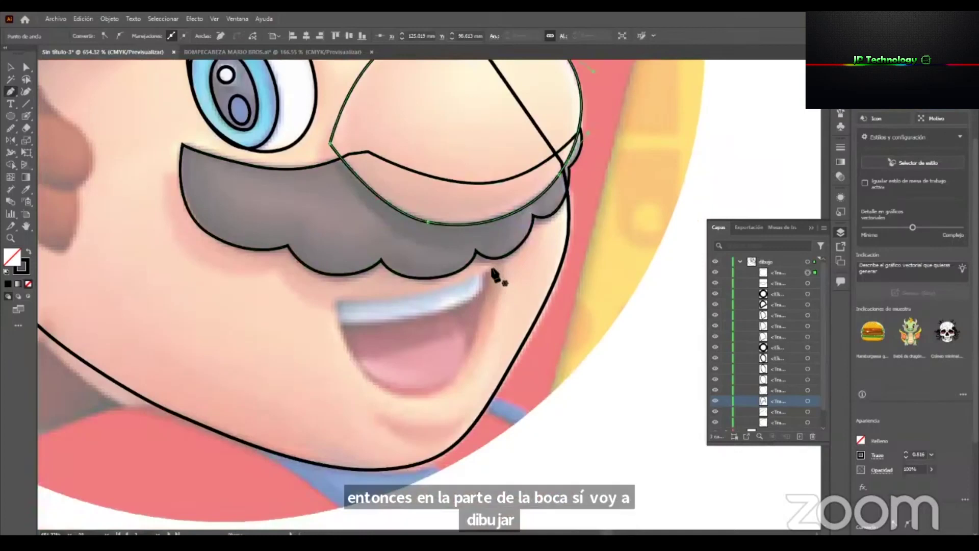
click(492, 269)
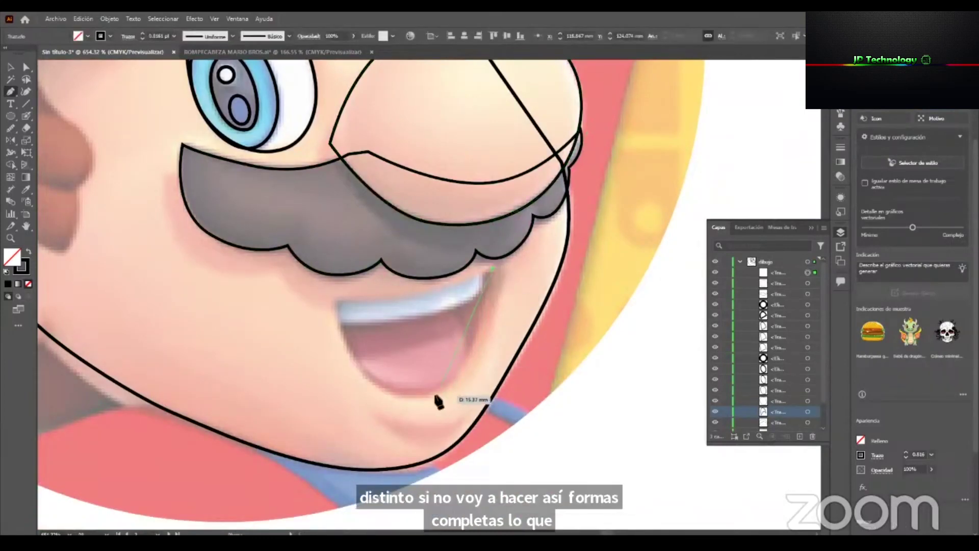
drag(391, 406, 352, 400)
key(ctrl+z)
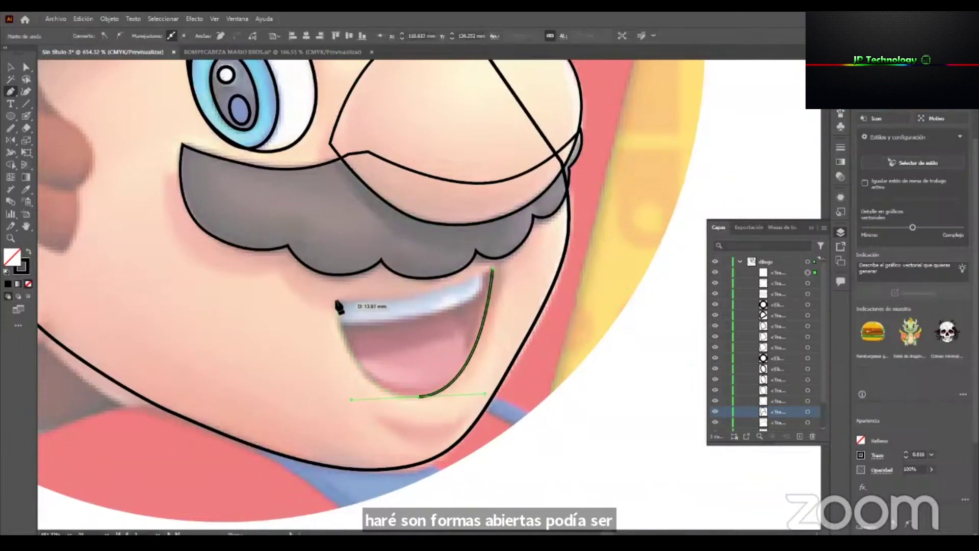
Continue the mouth outline up to its left corner, close it along the teeth's upper edge and deselect it.
drag(331, 274, 337, 304)
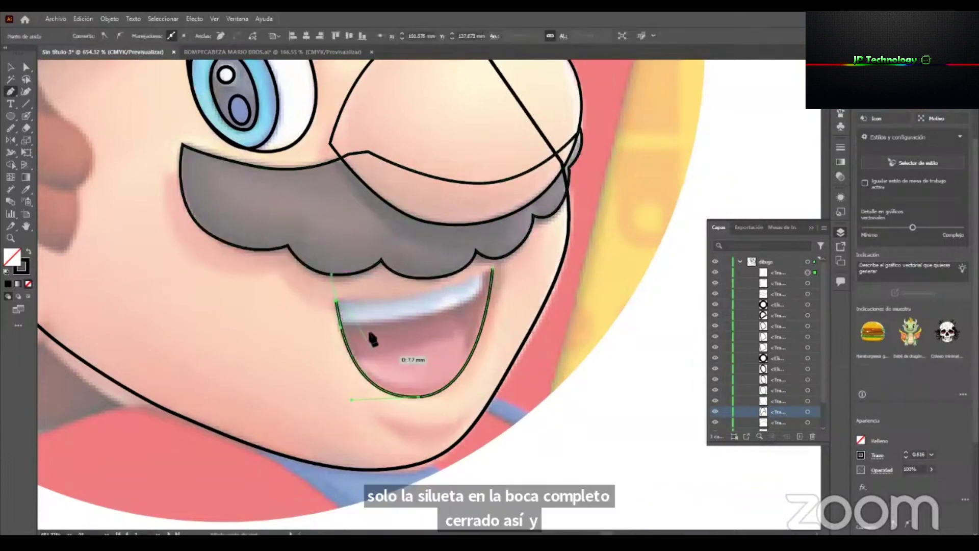
key(ctrl+z)
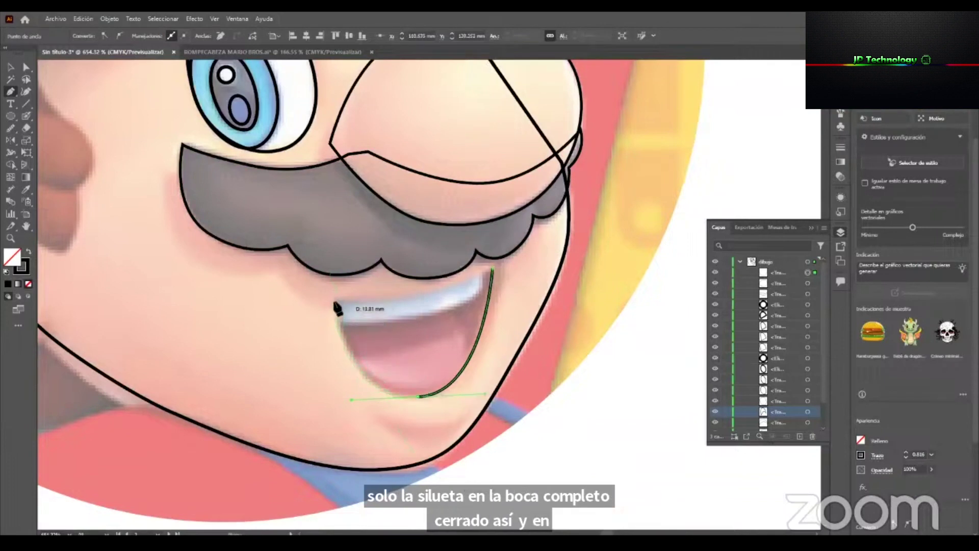
drag(335, 301, 335, 295)
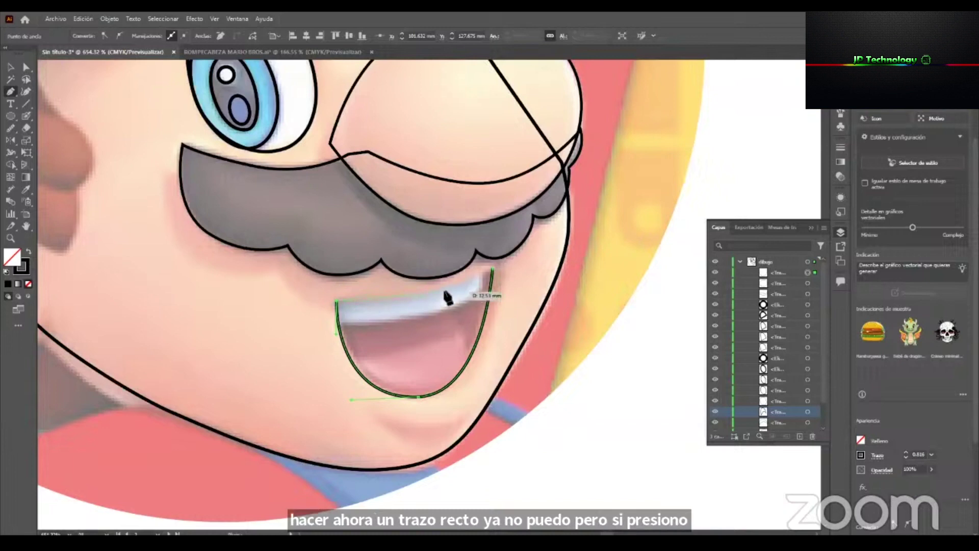
click(492, 271)
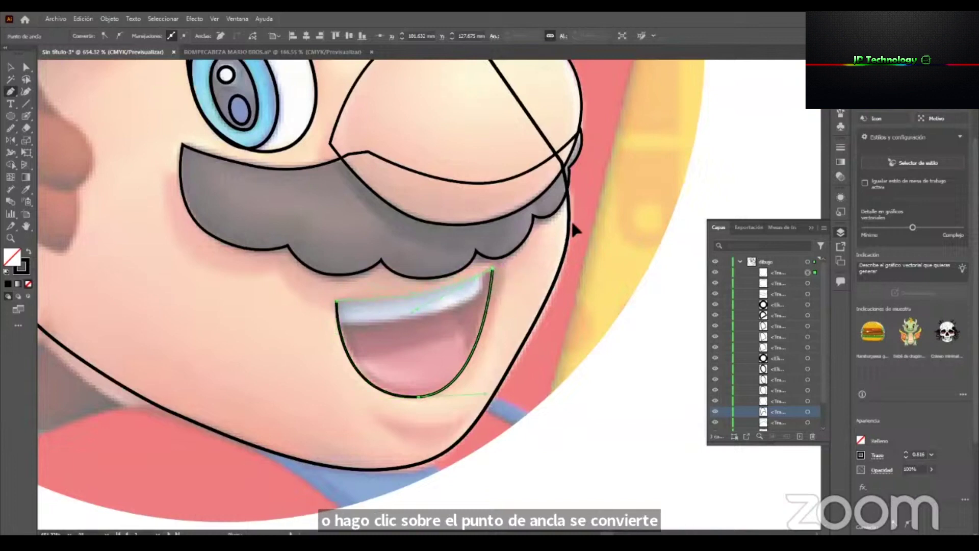
key(a)
click(558, 305)
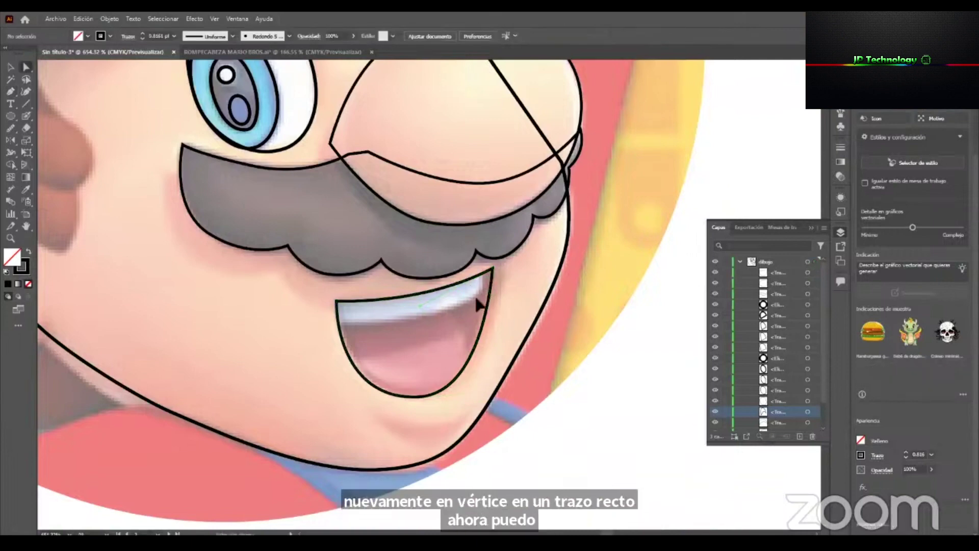
Draw an open Pen path along the teeth's short right end and lower edge to the left side of the mouth.
key(p)
click(482, 274)
click(484, 291)
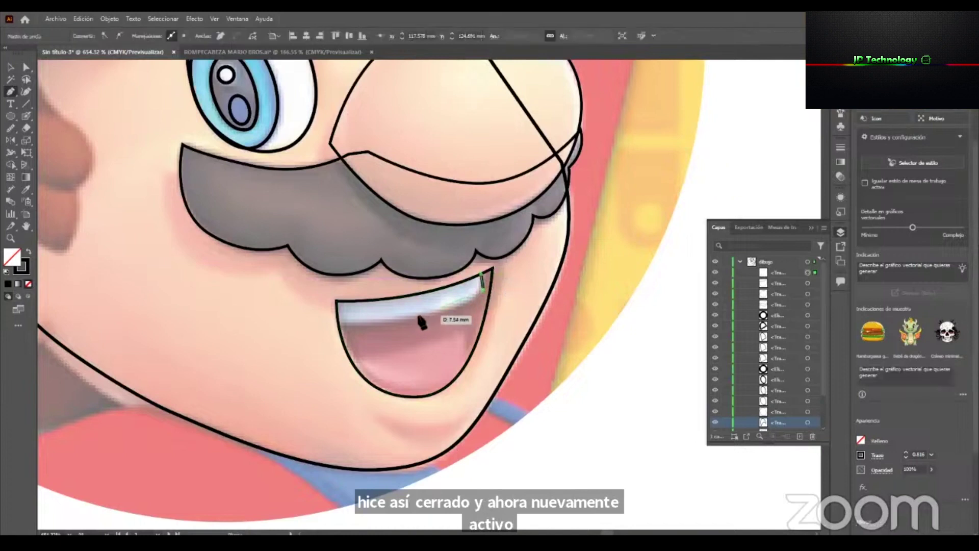
click(339, 323)
drag(263, 318, 233, 323)
key(a)
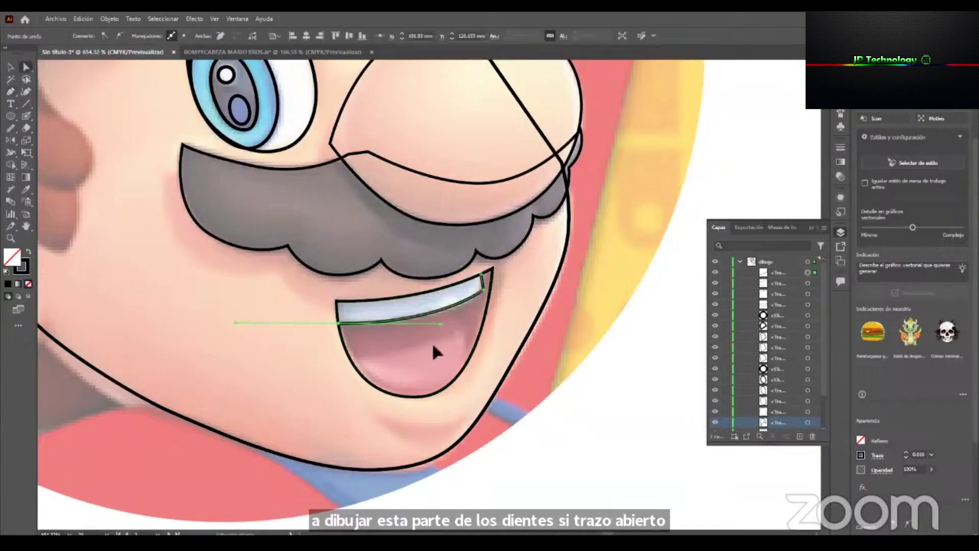
click(516, 349)
Draw the tongue's right edge as an open curve from the teeth's lower edge to the mouth outline, and deselect it.
key(p)
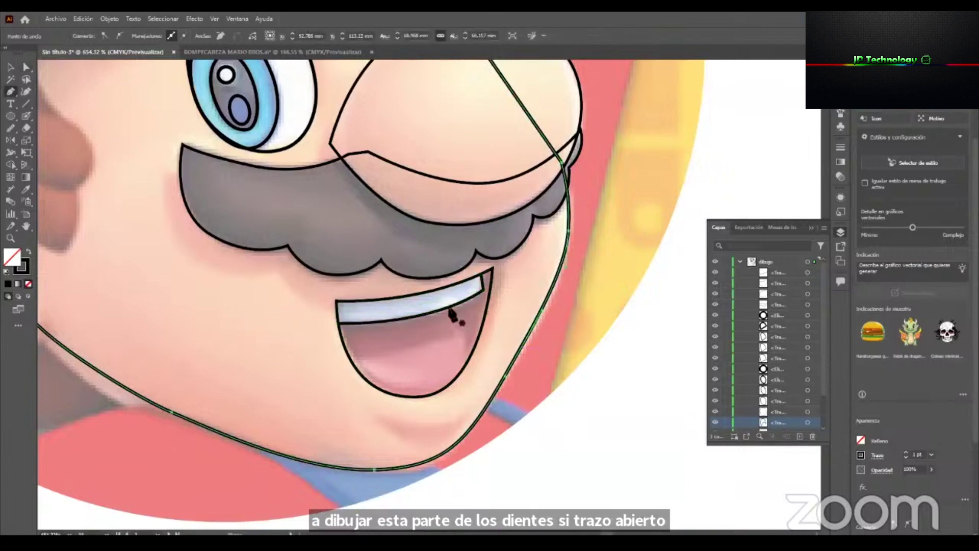
click(449, 308)
drag(460, 372, 444, 405)
key(v)
click(591, 382)
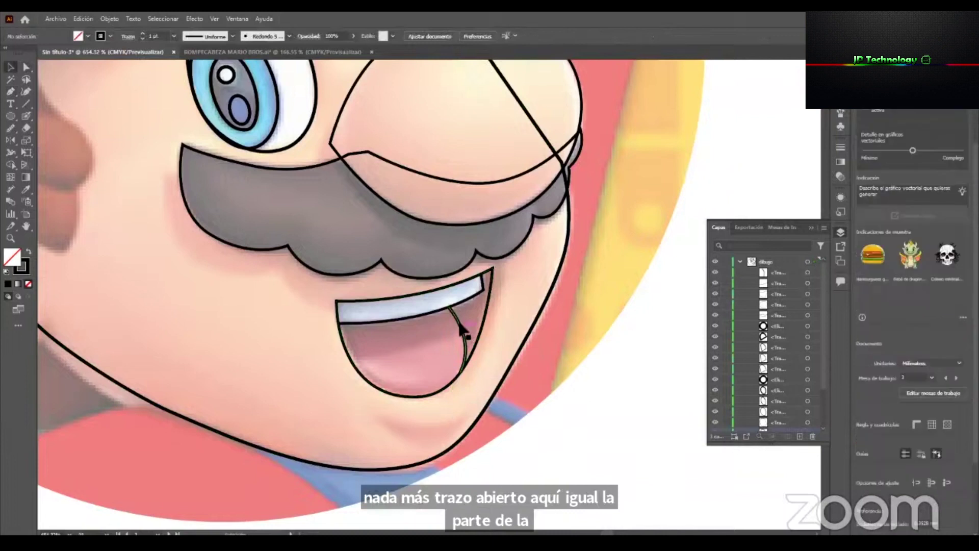
Move the tongue line, the teeth line and the mouth outline aside to examine them as separate paths, undoing the moves.
drag(465, 334, 674, 361)
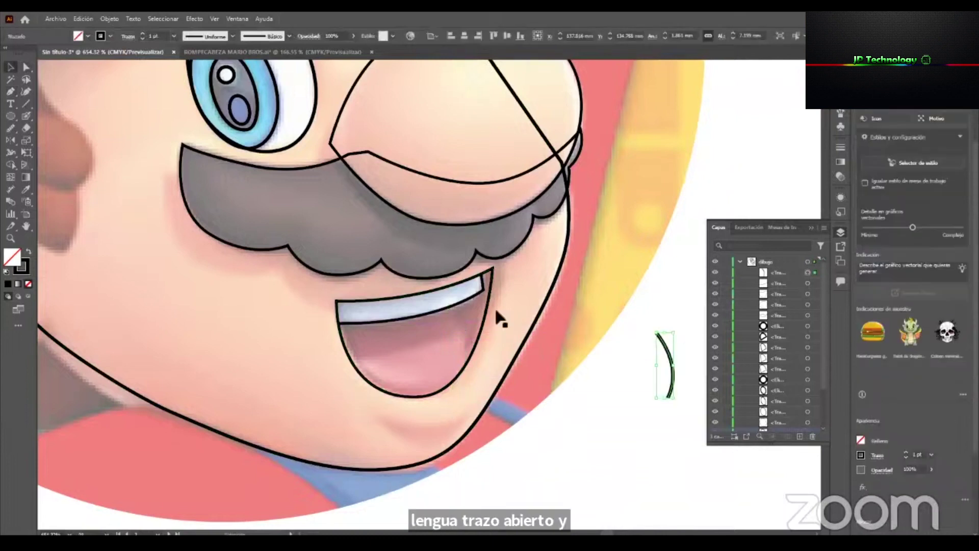
drag(482, 291, 652, 363)
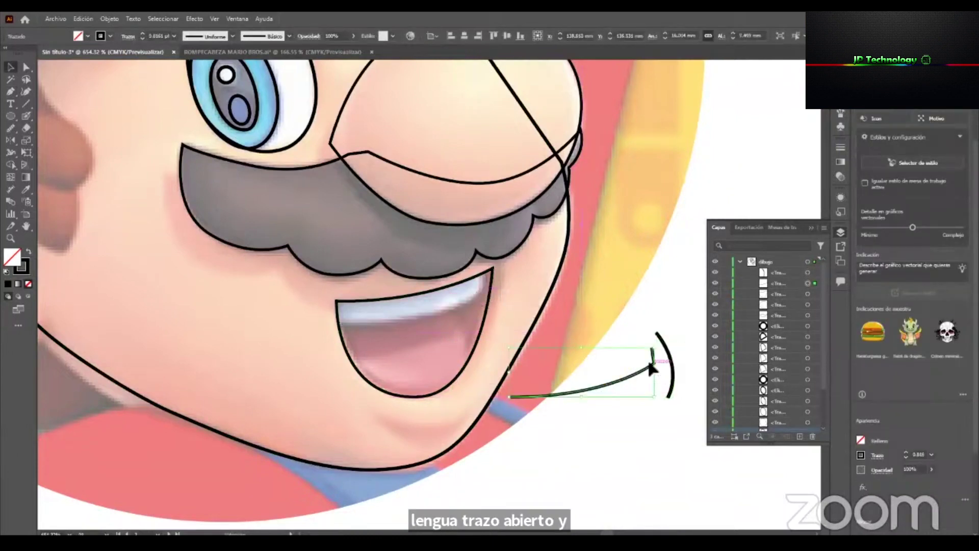
key(ctrl+z)
key(ctrl+z)
key(ctrl+z)
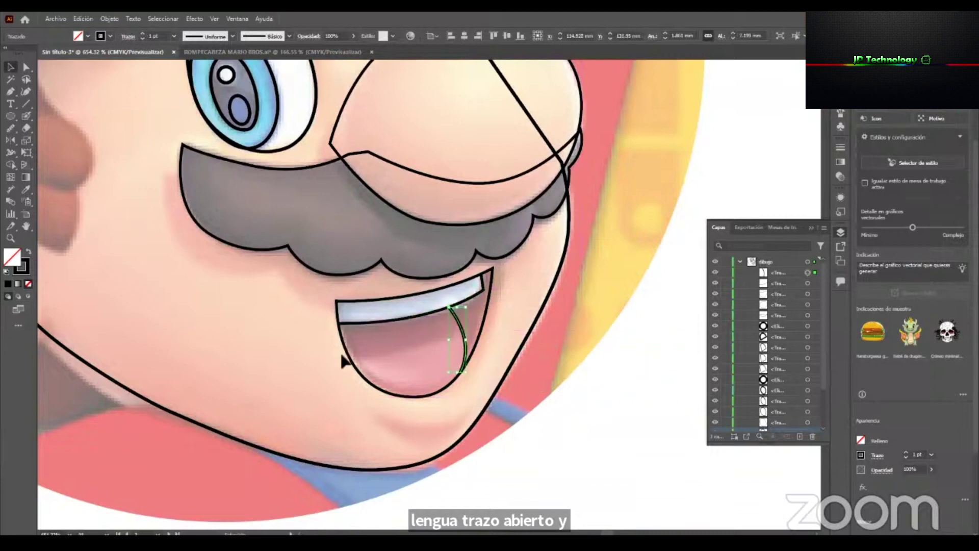
click(449, 285)
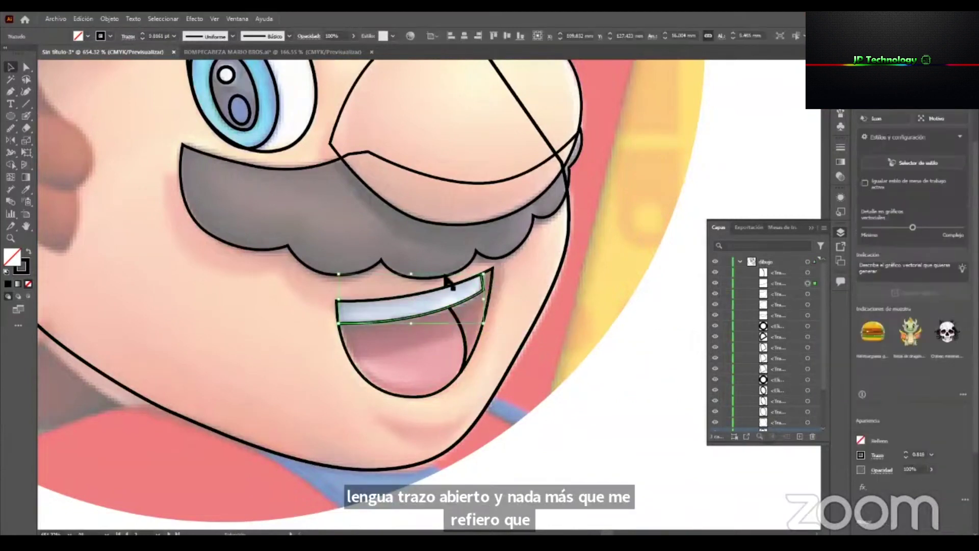
drag(496, 275, 613, 285)
key(ctrl+z)
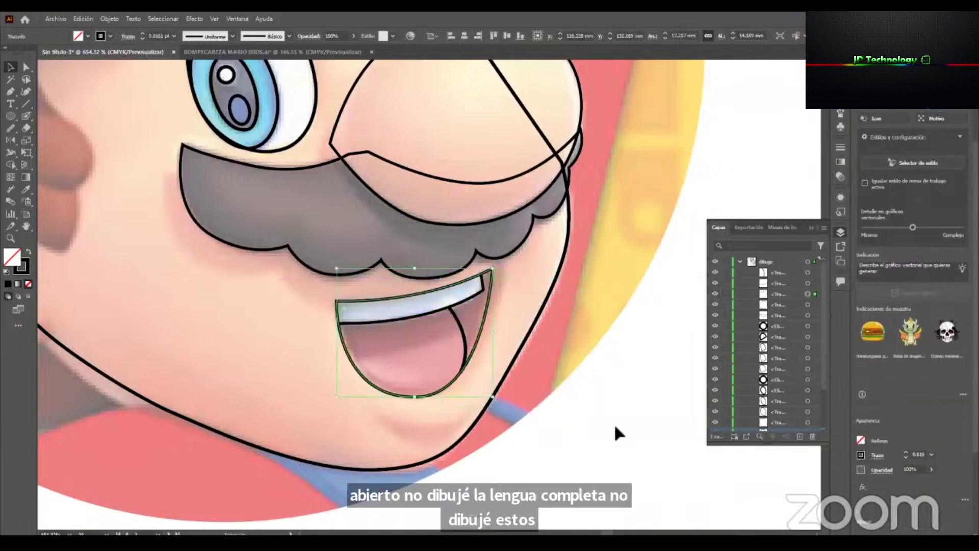
Trace the ear's outer edge as an open Pen path from the sideburn corner to the jaw and deselect it.
key(z)
drag(389, 411, 521, 400)
drag(369, 310, 396, 297)
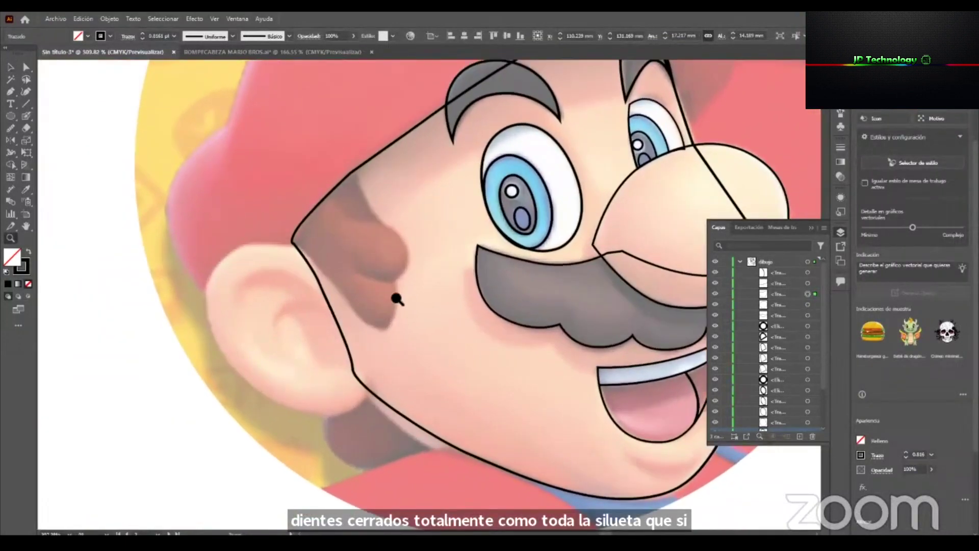
key(p)
click(300, 245)
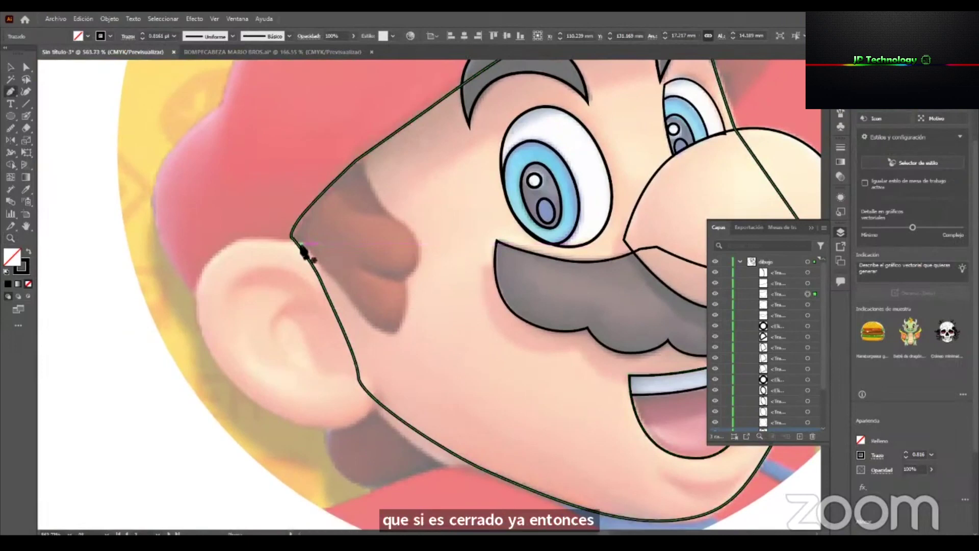
drag(193, 262, 194, 262)
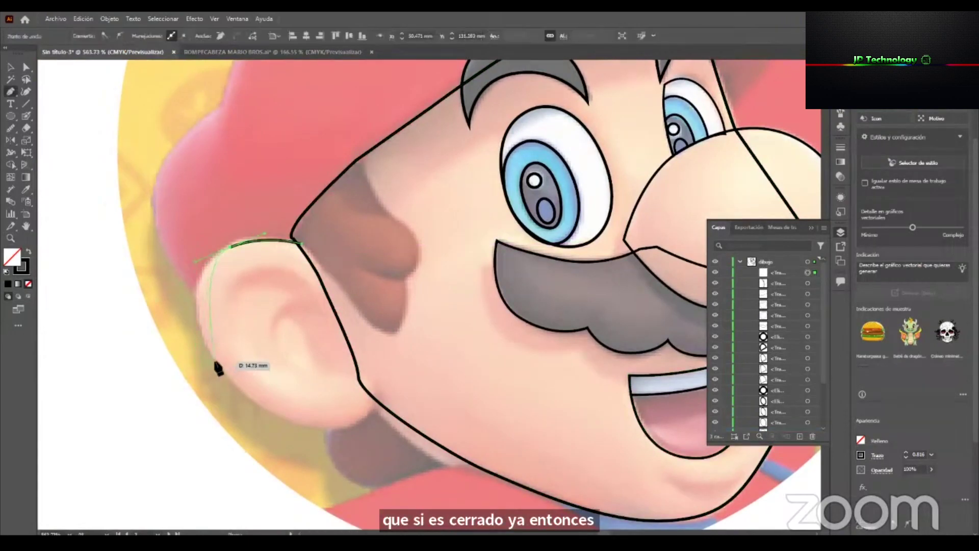
drag(243, 406, 246, 412)
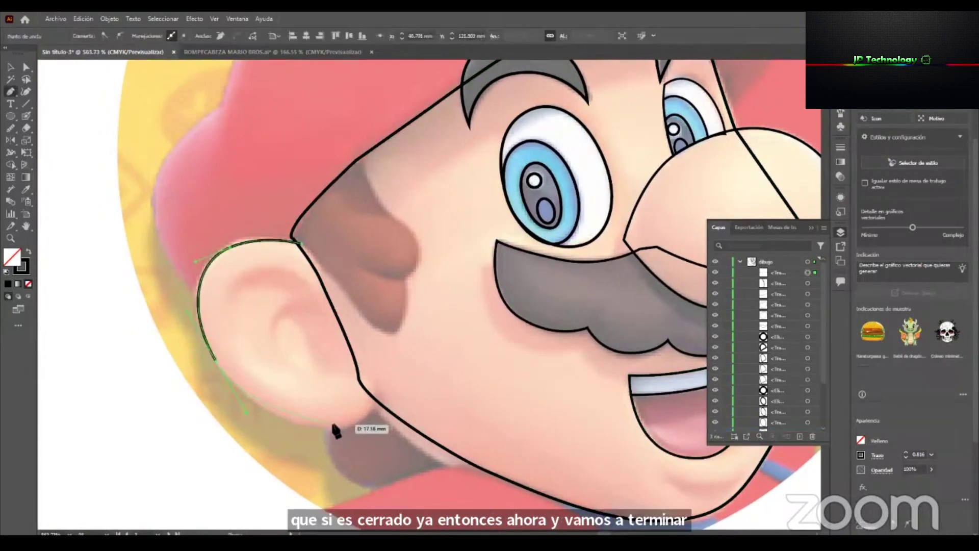
drag(333, 429, 360, 424)
drag(376, 392, 376, 373)
key(a)
key(p)
Draw the ear's inner folds as an open Pen path from the lower lobe through the central corner and around the upper curve.
ctrl+click(221, 304)
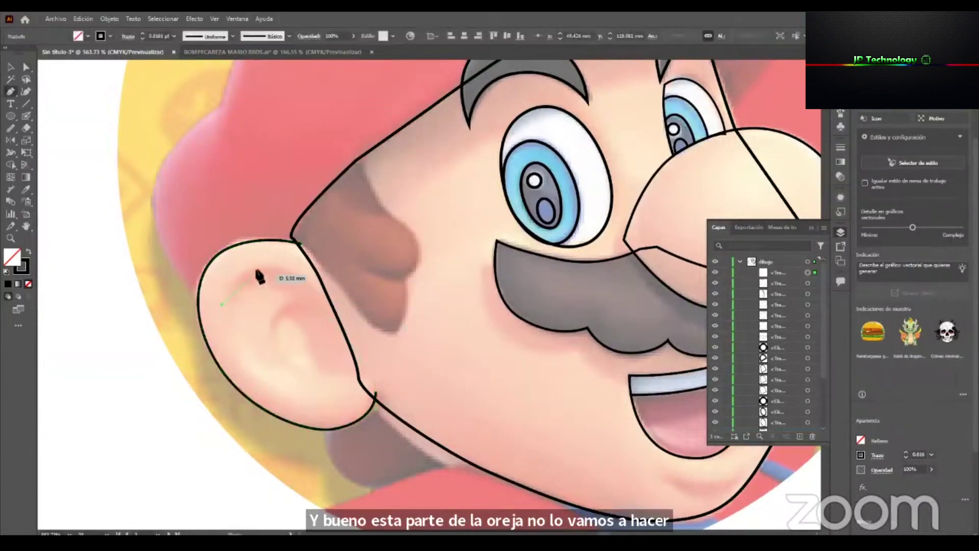
key(ctrl+z)
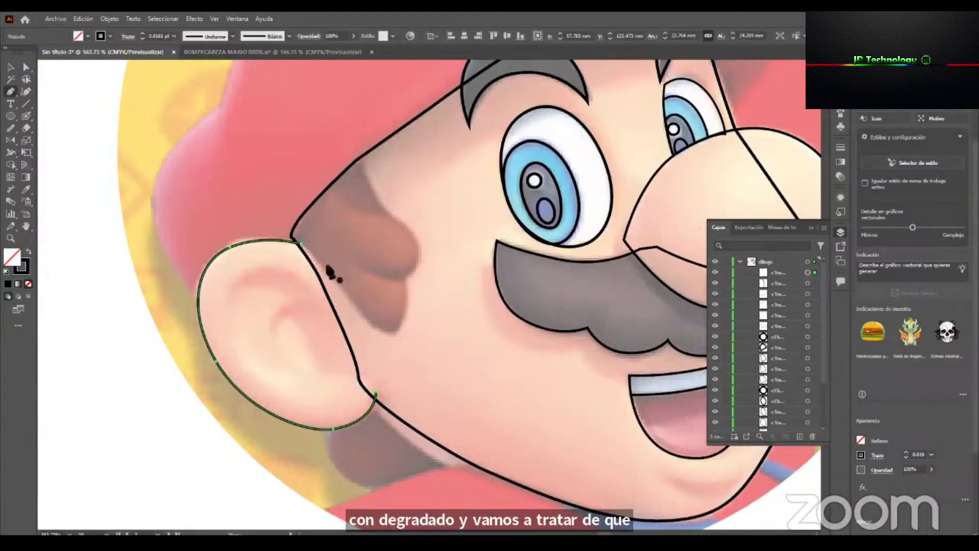
click(307, 378)
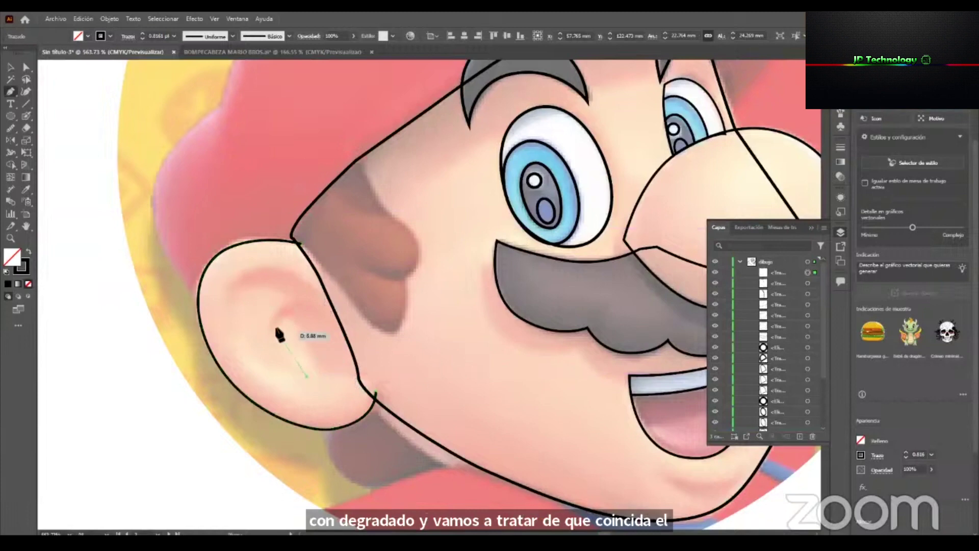
drag(273, 322, 242, 269)
click(322, 309)
drag(231, 315, 228, 349)
key(z)
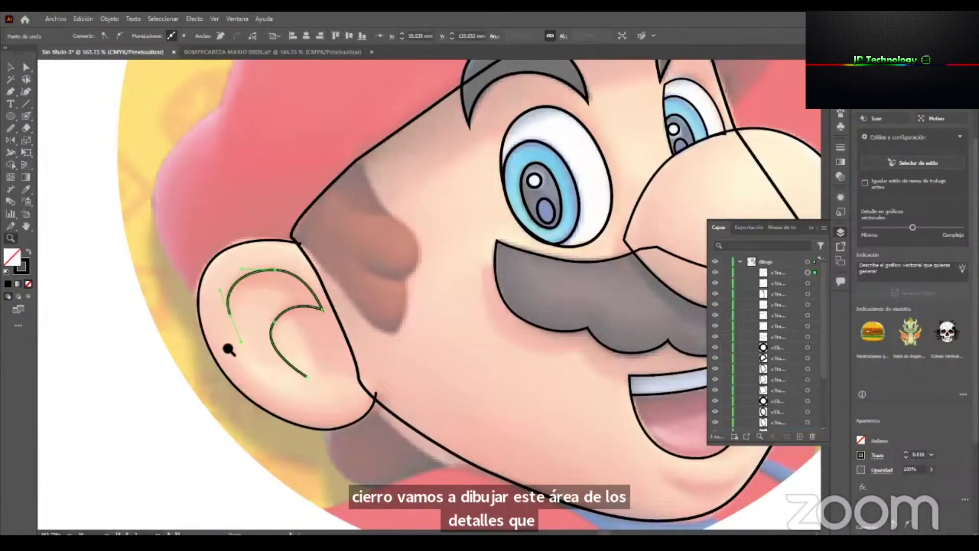
drag(317, 354, 245, 379)
click(238, 342)
Draw the short inner curve along the lower part of the ear as a separate open path.
key(z)
key(a)
click(208, 375)
drag(405, 375, 300, 413)
drag(310, 166, 361, 190)
drag(321, 378, 392, 377)
drag(335, 389, 365, 393)
Trace the sideburn with the Pen tool from the cap line around its wavy edge to the ear corner, and close it.
key(p)
drag(280, 292, 318, 346)
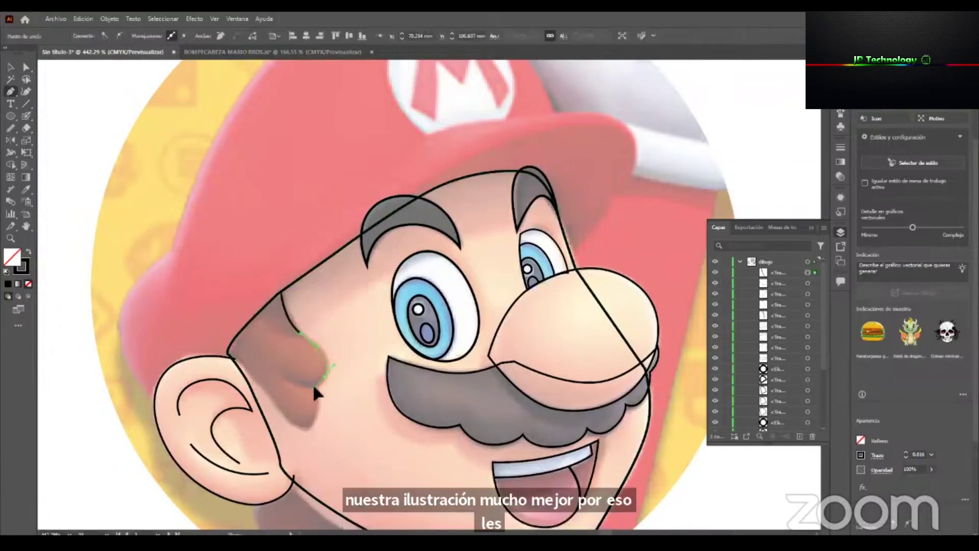
drag(314, 384, 284, 400)
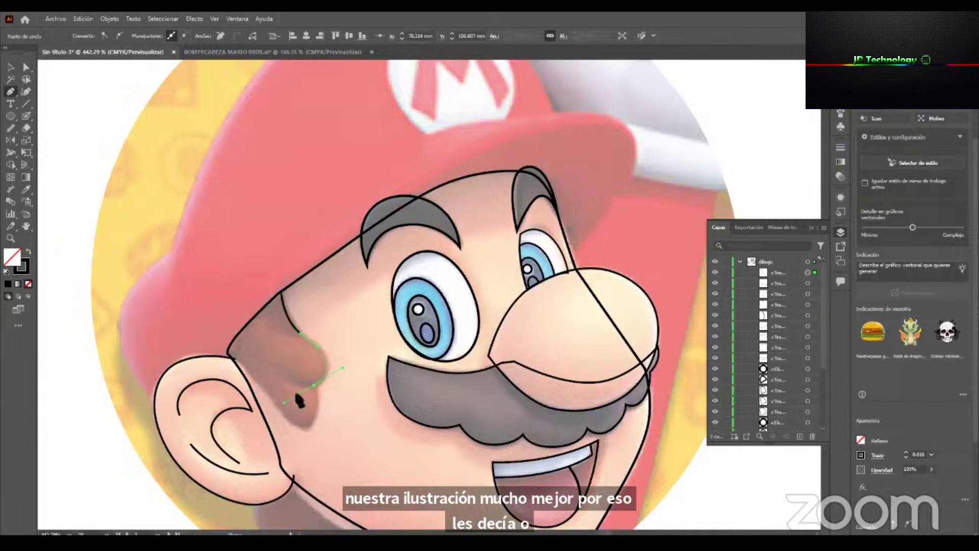
drag(308, 429, 285, 418)
drag(263, 384, 226, 354)
click(228, 354)
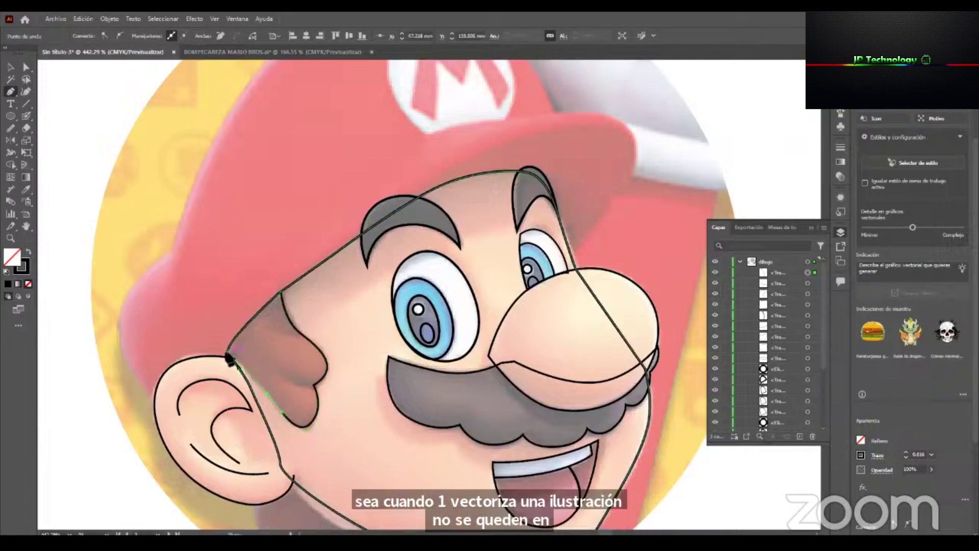
drag(281, 292, 335, 234)
Draw the underside of the cap's visor as a closed Pen shape around its right tip and back along the forehead.
key(z)
drag(287, 329, 332, 329)
drag(439, 235, 511, 240)
drag(503, 364, 499, 338)
click(554, 260)
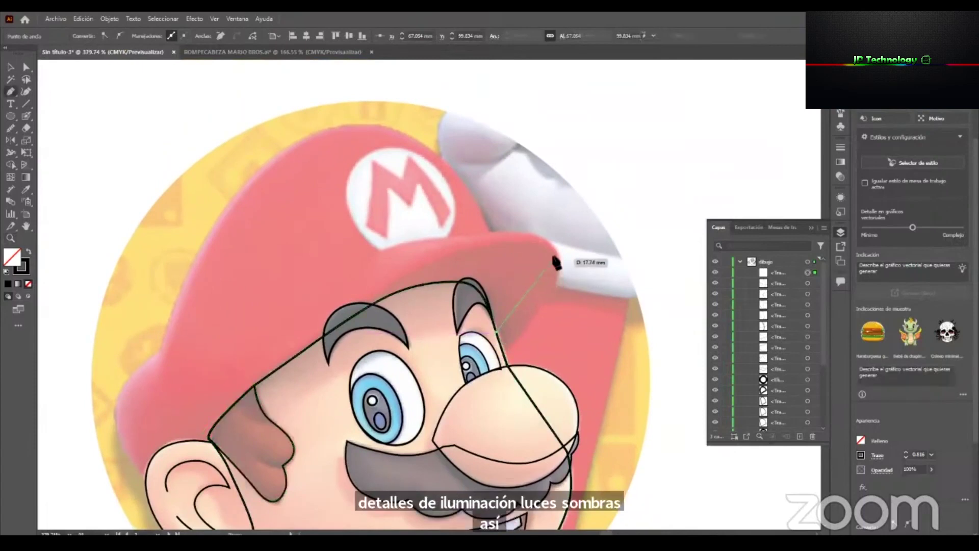
drag(541, 225, 543, 227)
drag(440, 259, 409, 274)
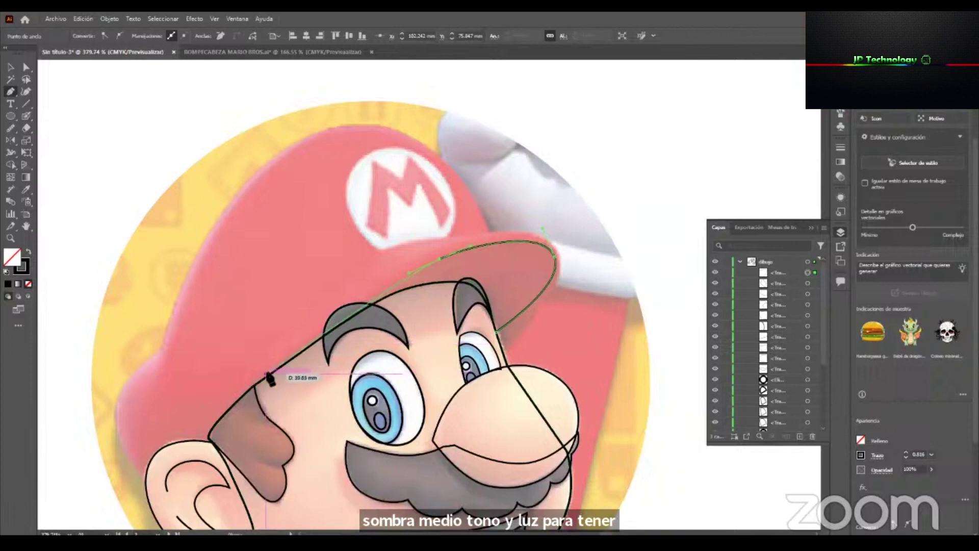
drag(269, 377, 218, 424)
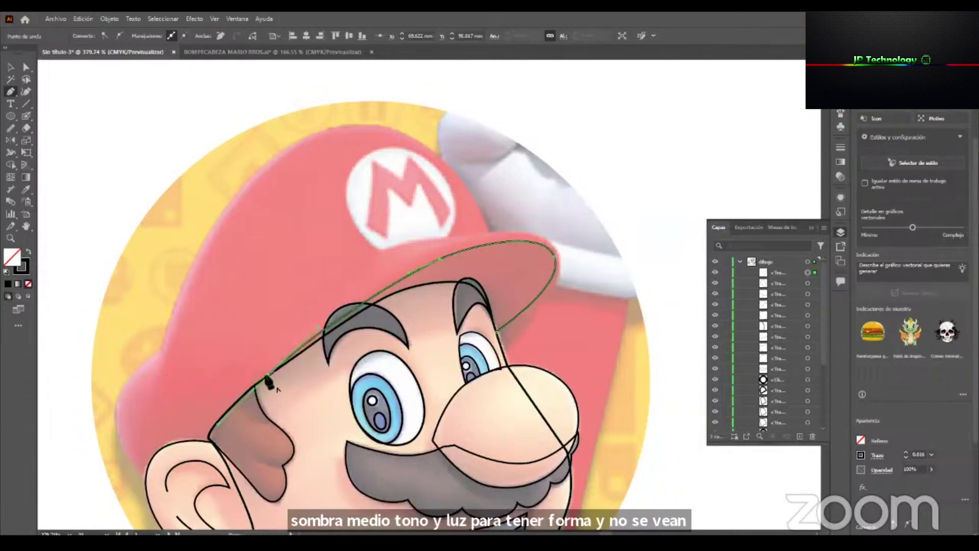
drag(447, 289, 489, 291)
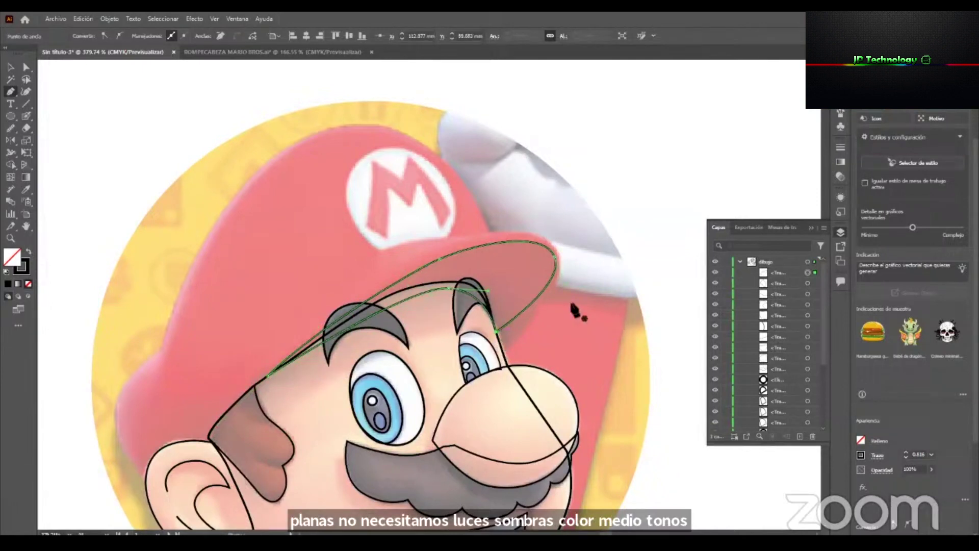
Draw a small closed Pen shape for the shaded piece between the visor's right end, the brow and the nose.
click(505, 356)
click(508, 360)
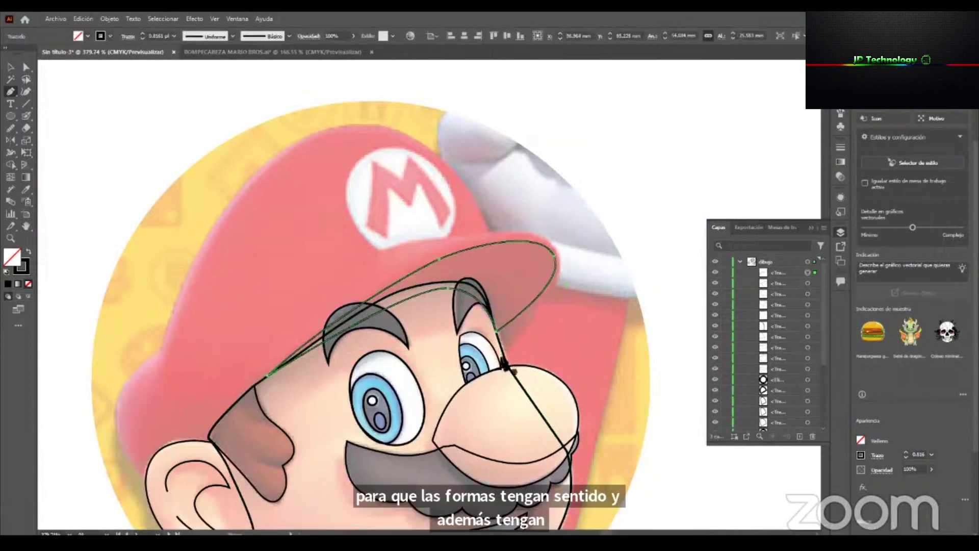
click(504, 356)
drag(534, 312, 506, 367)
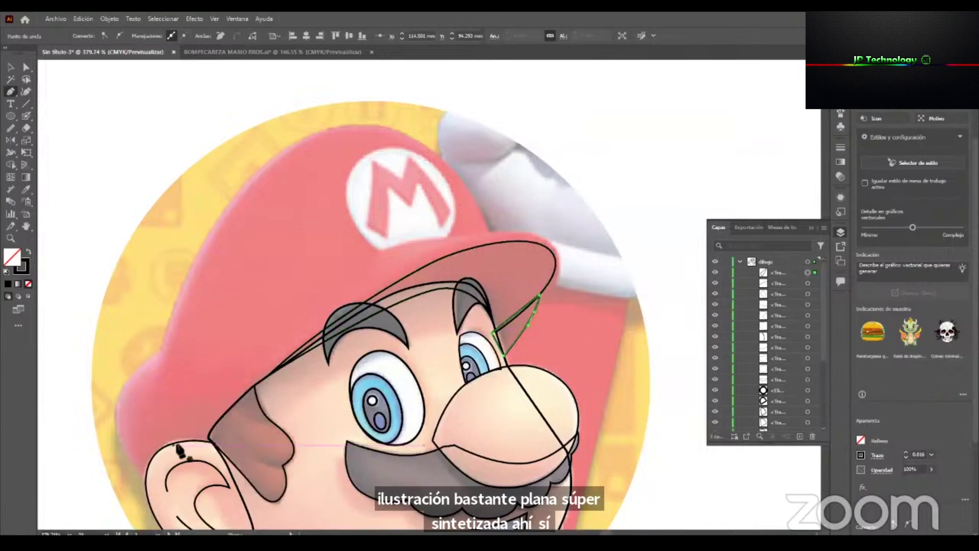
Trace the visor's upper edge from the ear to its right tip, redrawing the overly wide curve near the tip.
click(177, 444)
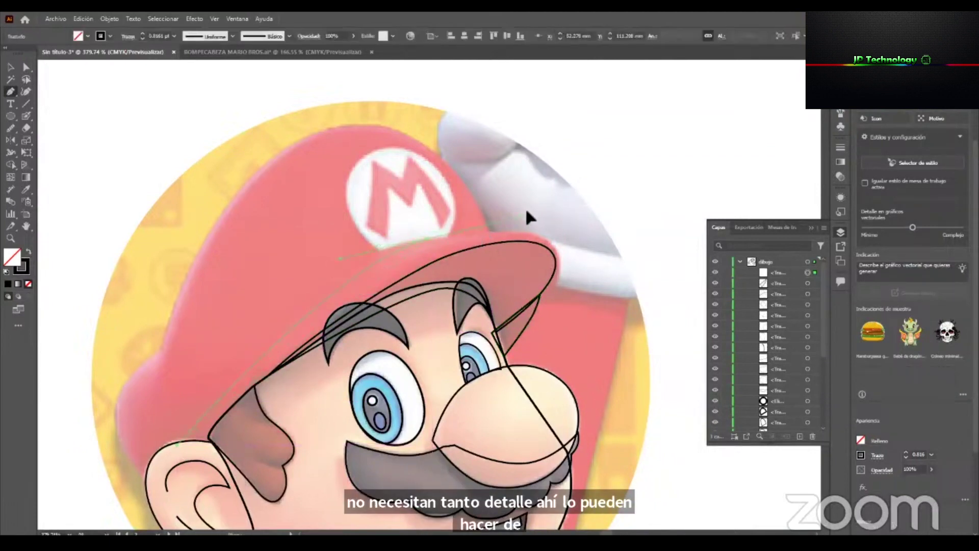
drag(583, 202, 585, 203)
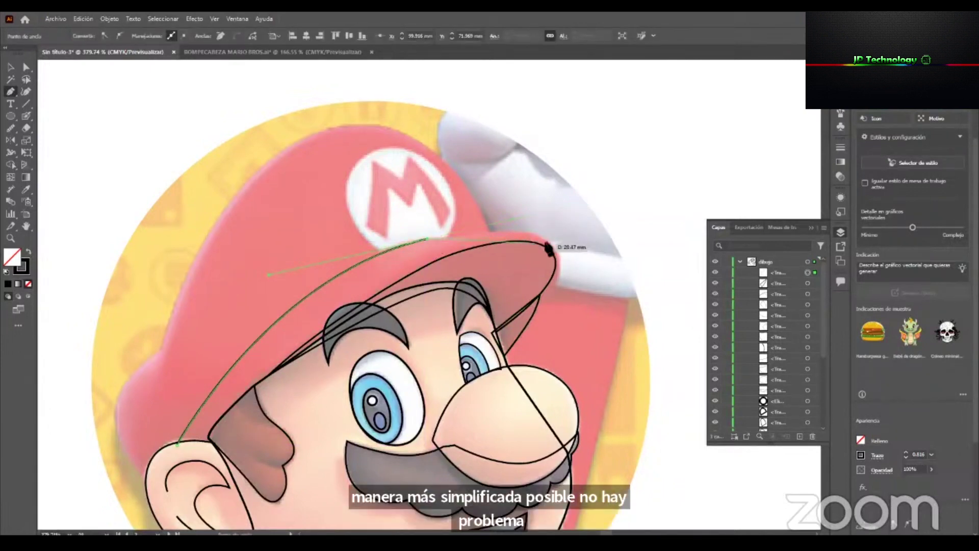
drag(552, 249, 581, 262)
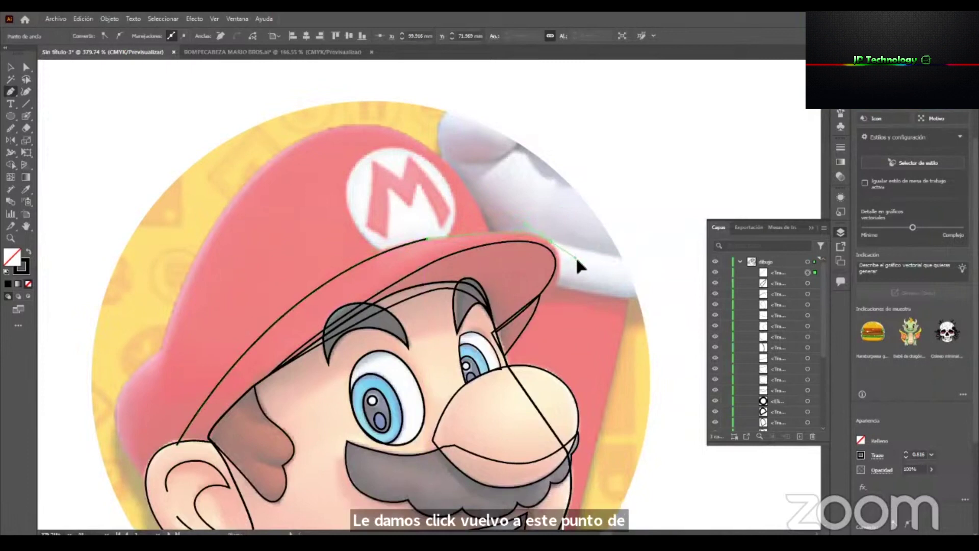
click(429, 239)
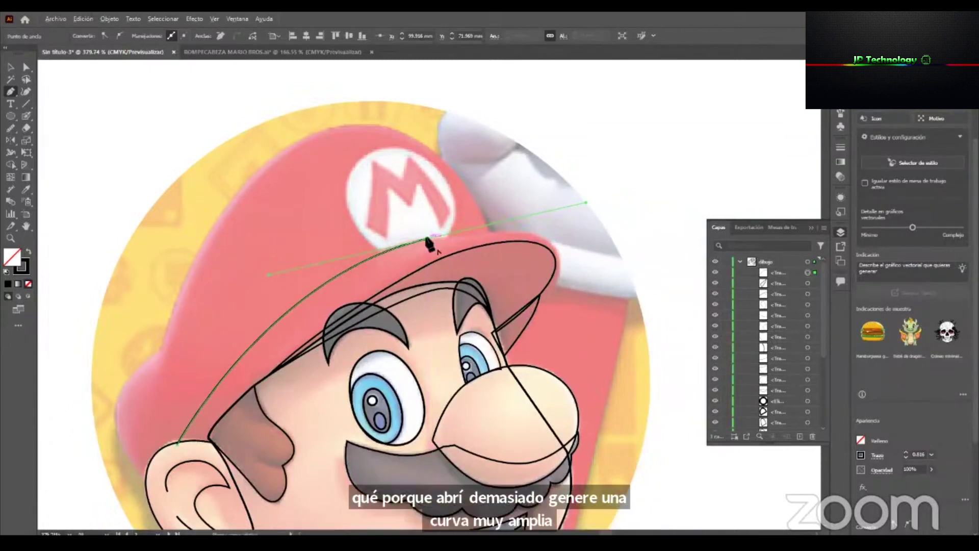
drag(511, 231, 559, 240)
key(ctrl+z)
drag(550, 293, 534, 305)
Continue the visor path back along its underside to the sideburn and close it at the top of the ear.
click(549, 264)
drag(492, 251, 451, 261)
click(252, 395)
click(214, 444)
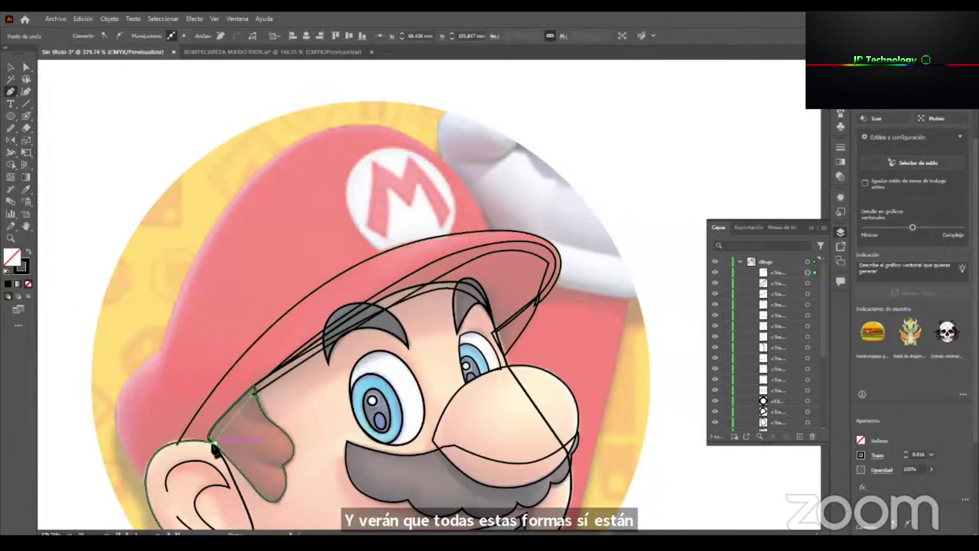
click(179, 444)
Send the closed visor shape to the back of the drawing and deselect it.
key(v)
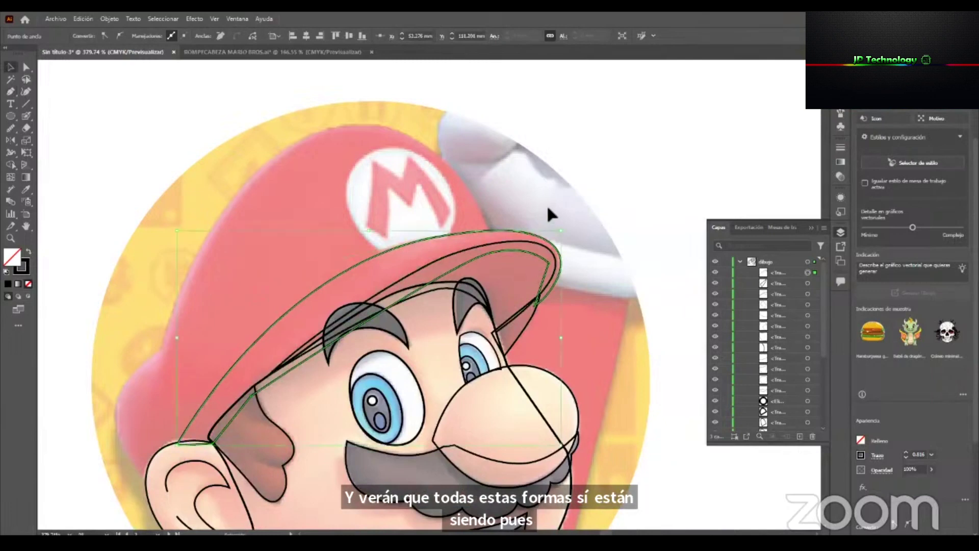
click(495, 231)
right_click(495, 230)
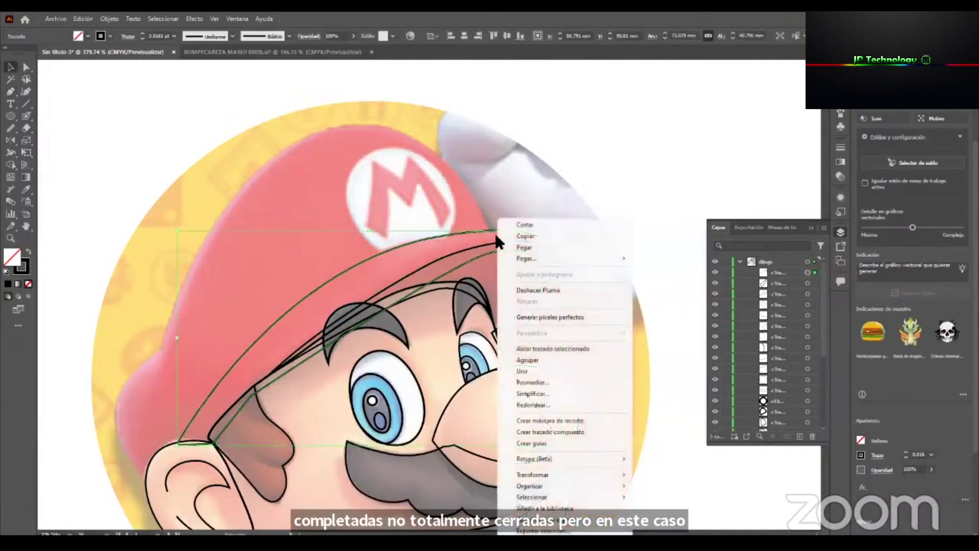
mouse_move(604, 484)
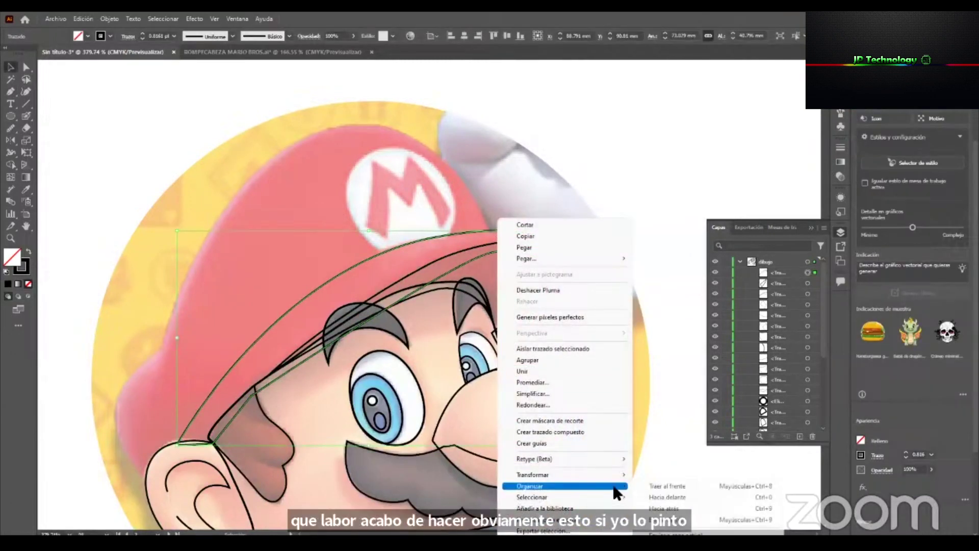
click(674, 525)
click(573, 207)
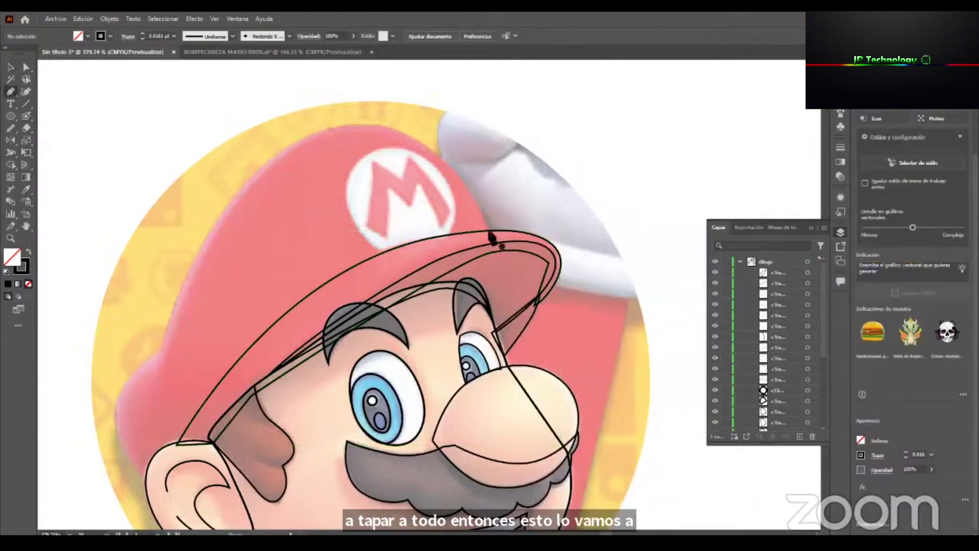
Trace the cap's crown with the Pen tool from the visor's upper edge over the top and around the back to the ear.
click(487, 231)
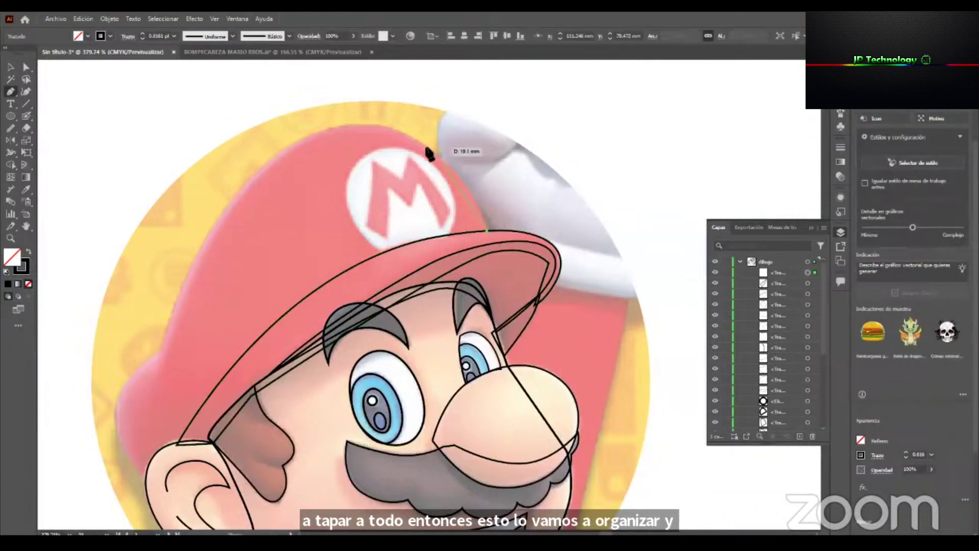
click(371, 112)
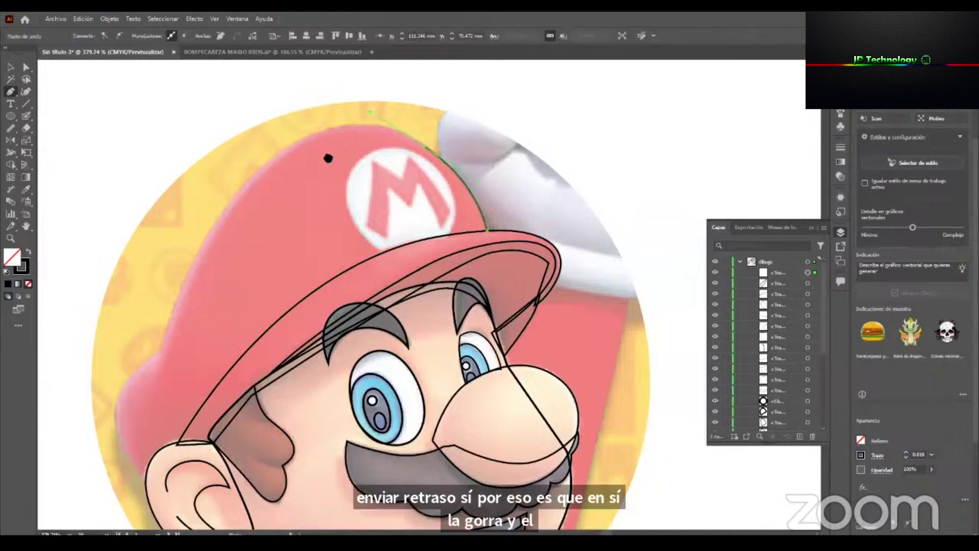
scroll(326, 158, left, 2)
drag(275, 185, 278, 186)
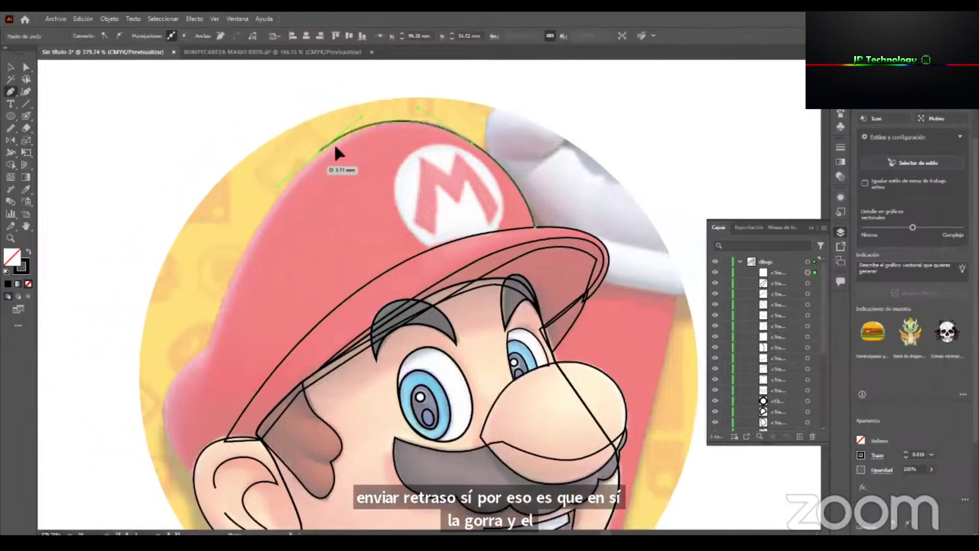
click(298, 161)
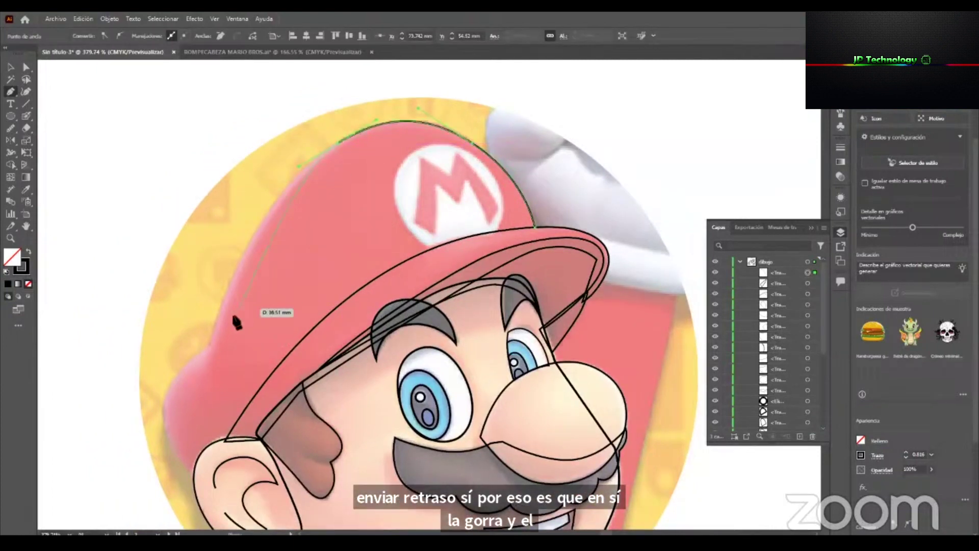
key(ctrl+z)
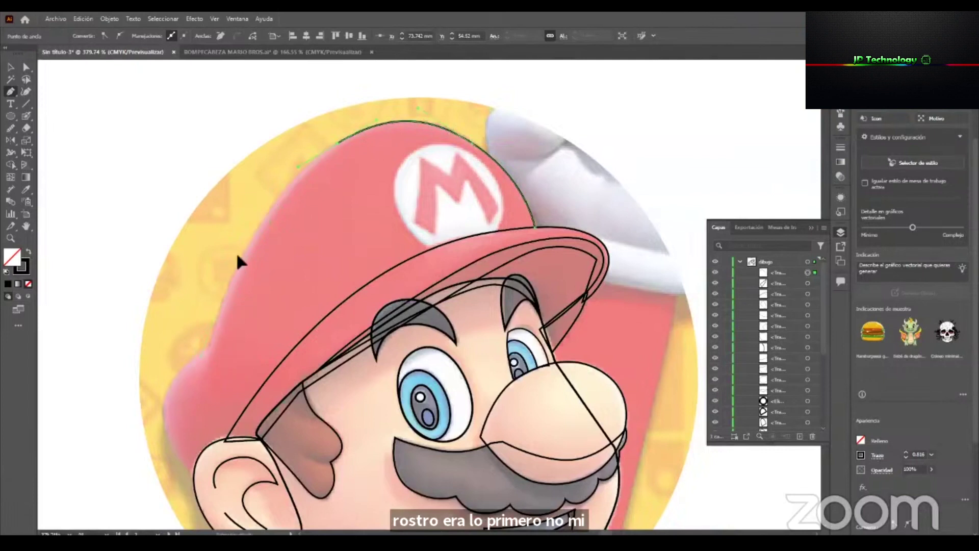
click(230, 262)
scroll(212, 353, down, 3)
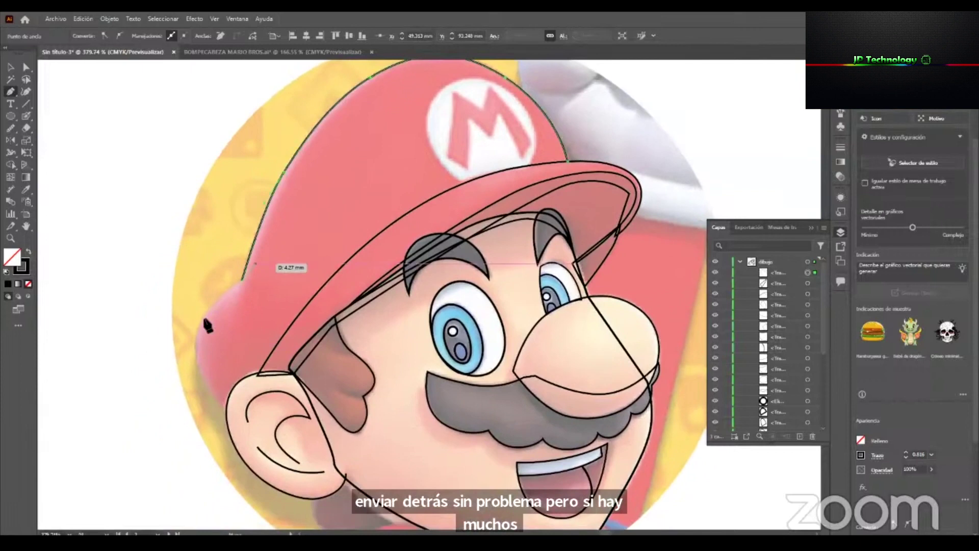
click(227, 411)
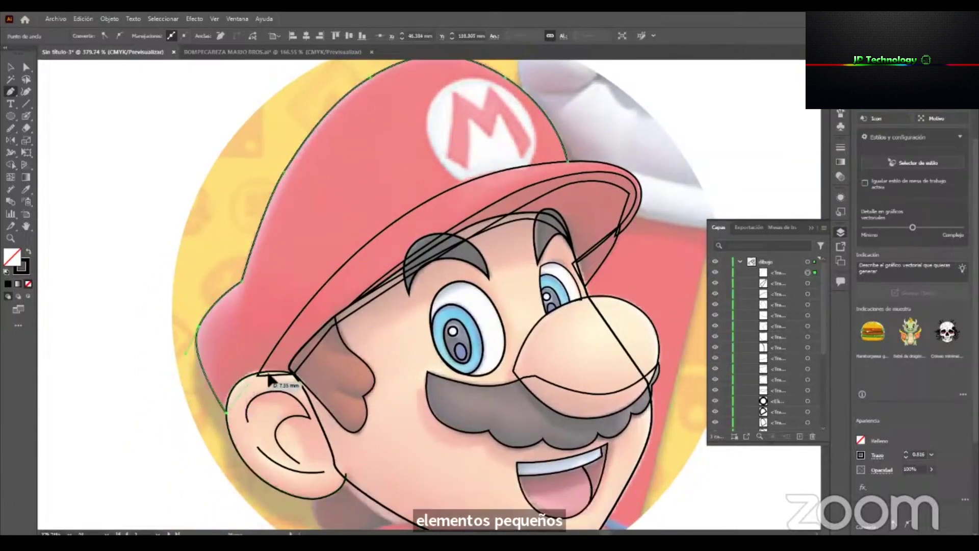
Continue the crown path behind the visor along the forehead and close it at its starting point on the visor.
click(292, 380)
click(411, 269)
drag(520, 220, 564, 216)
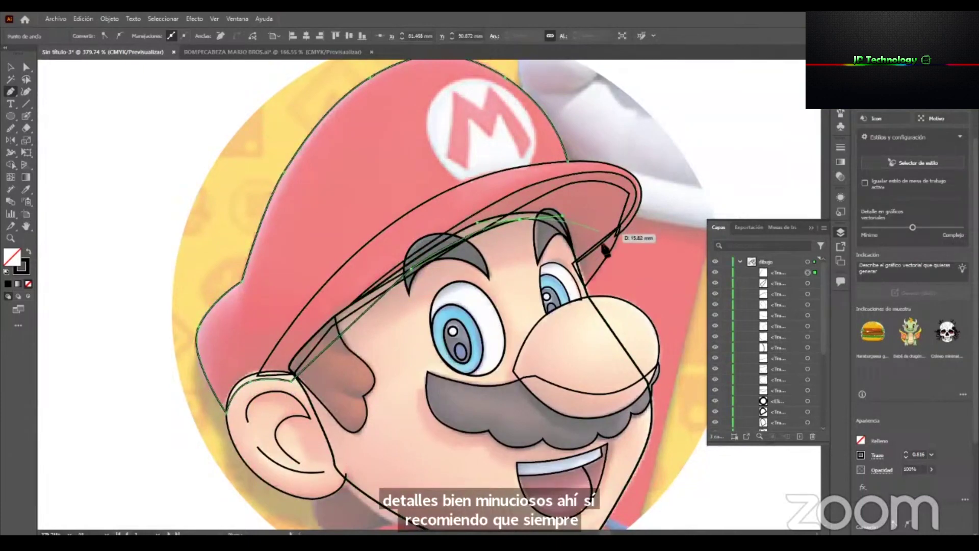
click(568, 163)
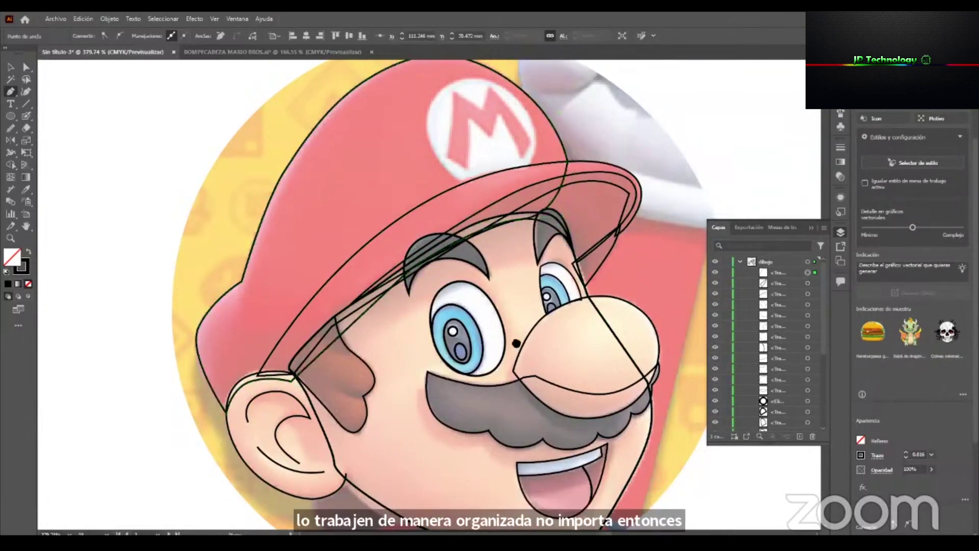
Send the closed crown shape to the back of the drawing and deselect it.
drag(516, 343, 472, 437)
key(v)
right_click(444, 198)
mouse_move(570, 467)
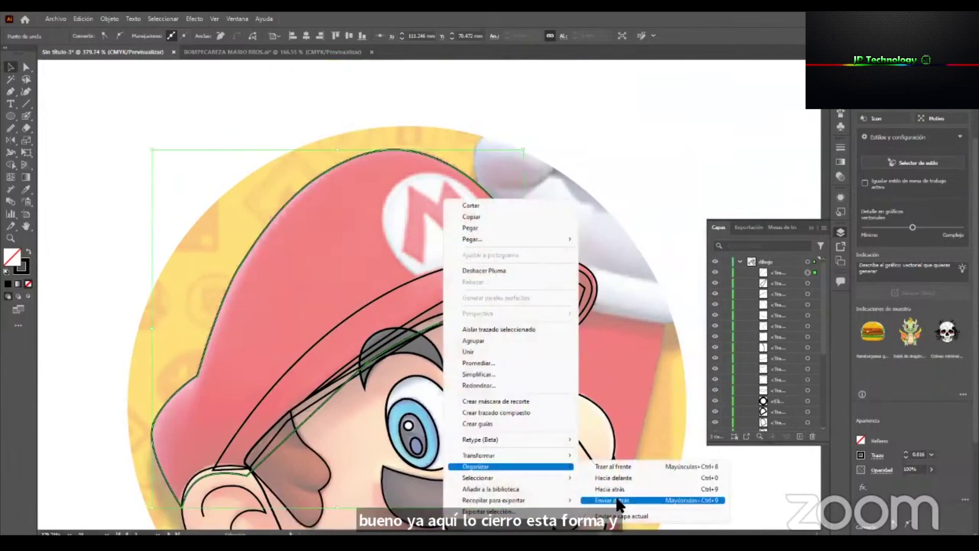
click(617, 501)
click(556, 166)
Begin tracing the cap's white circular emblem with the Pen tool from the visor edge up its right side.
key(z)
drag(493, 189, 505, 194)
key(p)
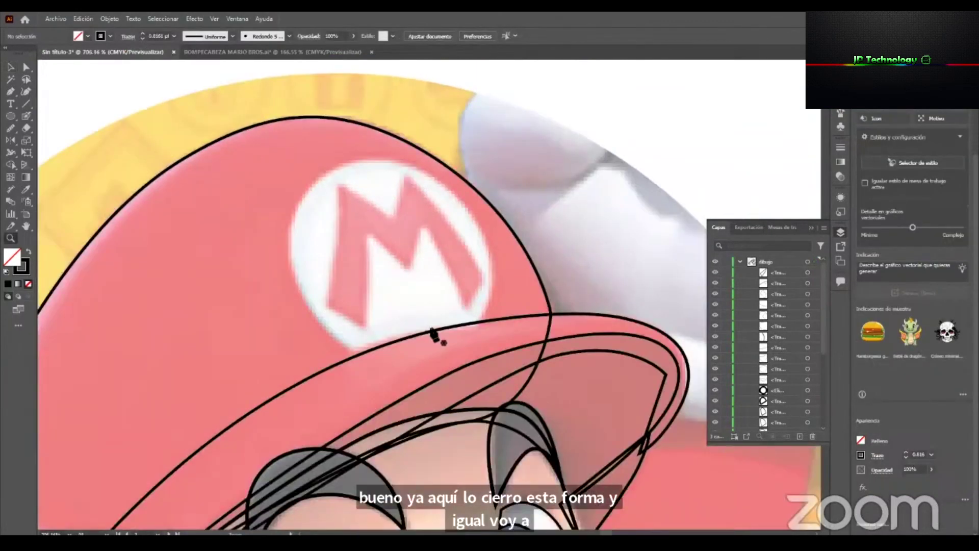
click(473, 322)
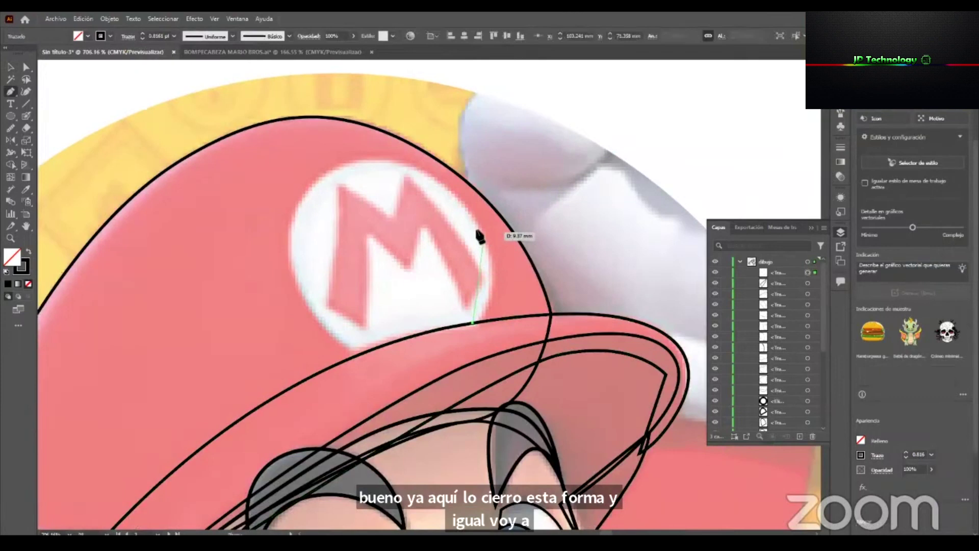
drag(451, 176, 452, 176)
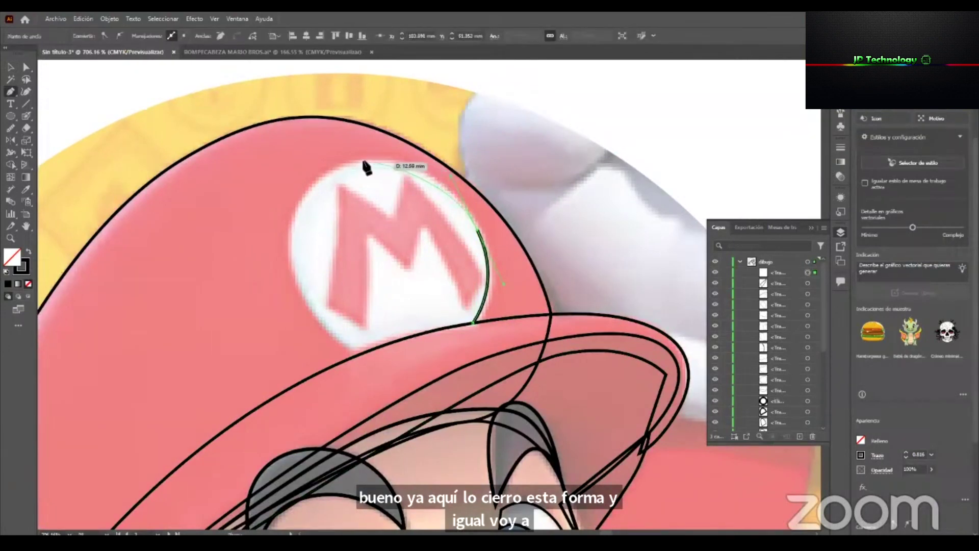
Finish tracing the white emblem on the cap with curved Pen segments and close its outline at the brim.
click(326, 168)
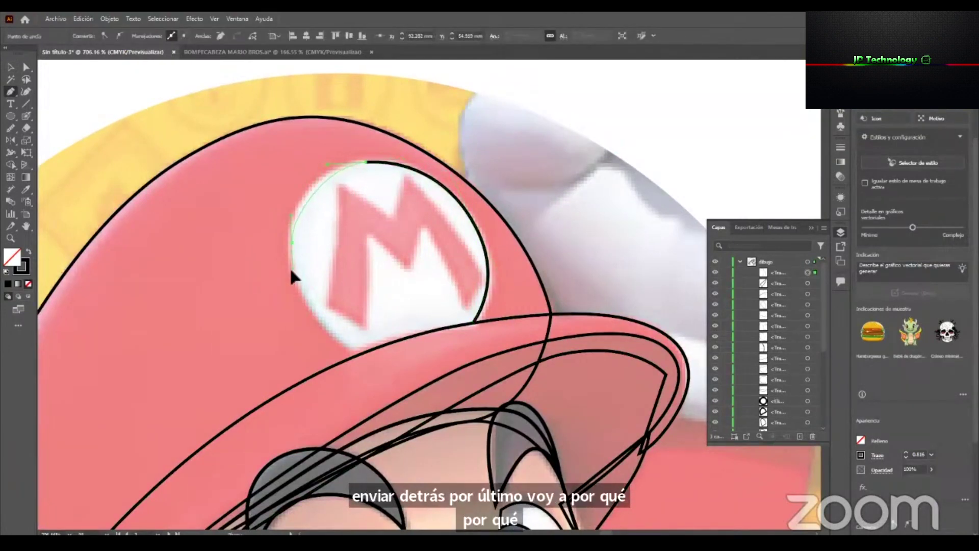
drag(357, 351, 391, 382)
click(357, 356)
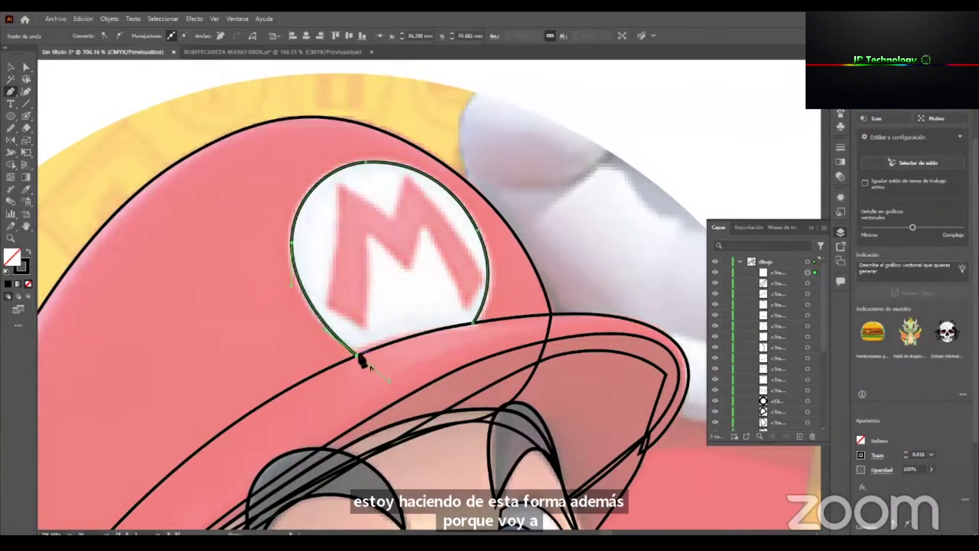
click(471, 323)
Trace the letter M inside the cap emblem as a closed Pen outline, curving its outer edge near the emblem's border.
click(463, 308)
click(424, 219)
click(412, 270)
click(366, 230)
click(366, 326)
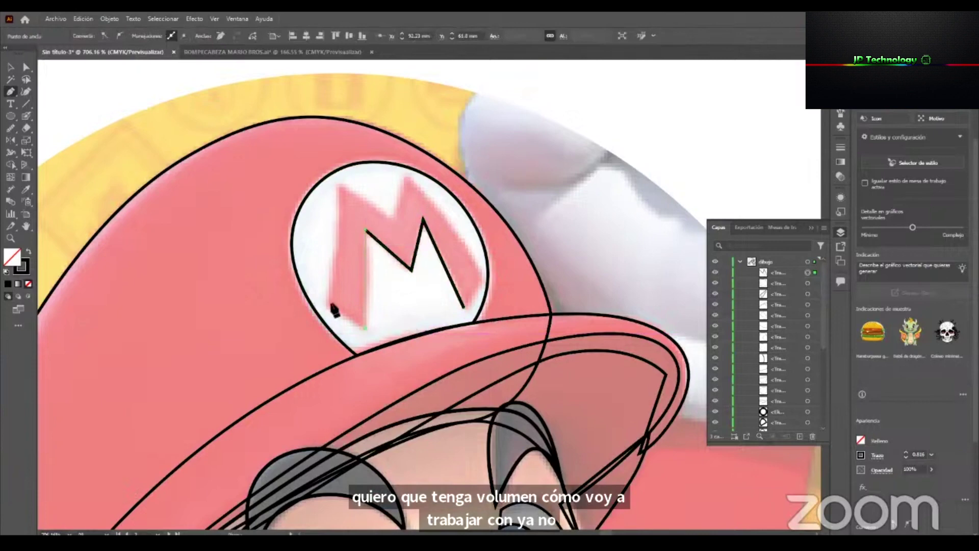
click(326, 303)
click(339, 184)
click(391, 219)
click(408, 176)
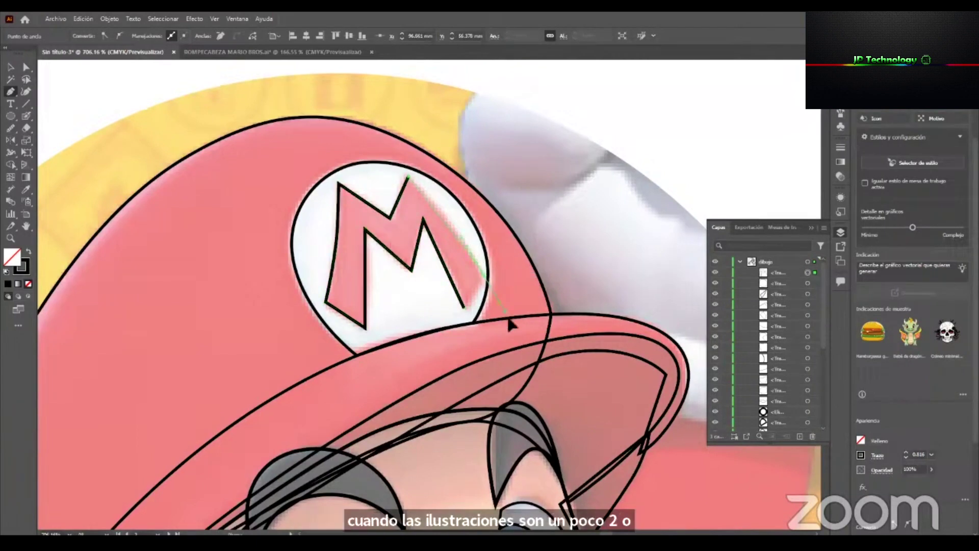
drag(521, 345, 519, 339)
click(484, 274)
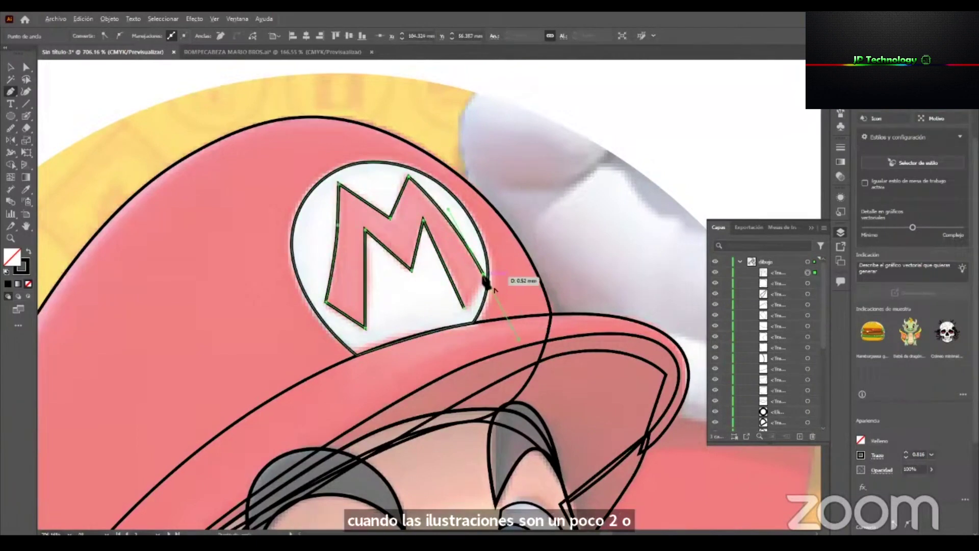
drag(464, 307, 450, 318)
Examine the shading and volume of the finished Mario illustration in the ROMPECABEZA MARIO BROS document, with the guides hidden.
key(z)
drag(461, 290, 373, 323)
key(v)
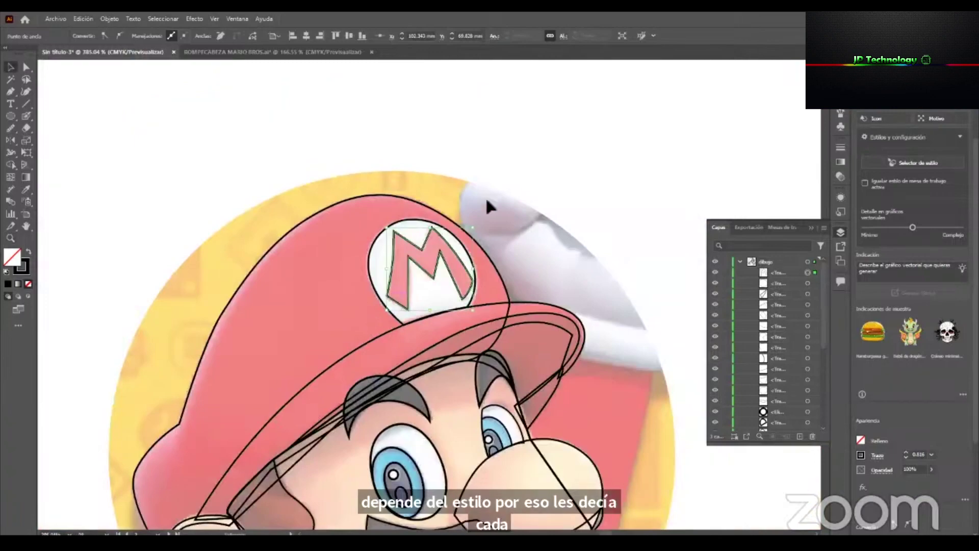
click(288, 52)
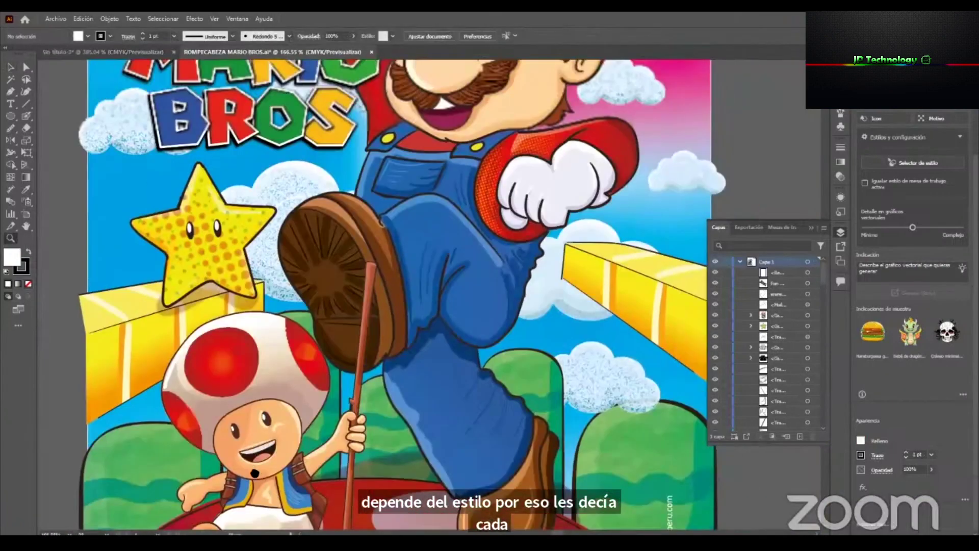
drag(370, 287, 255, 474)
drag(338, 145, 314, 429)
key(v)
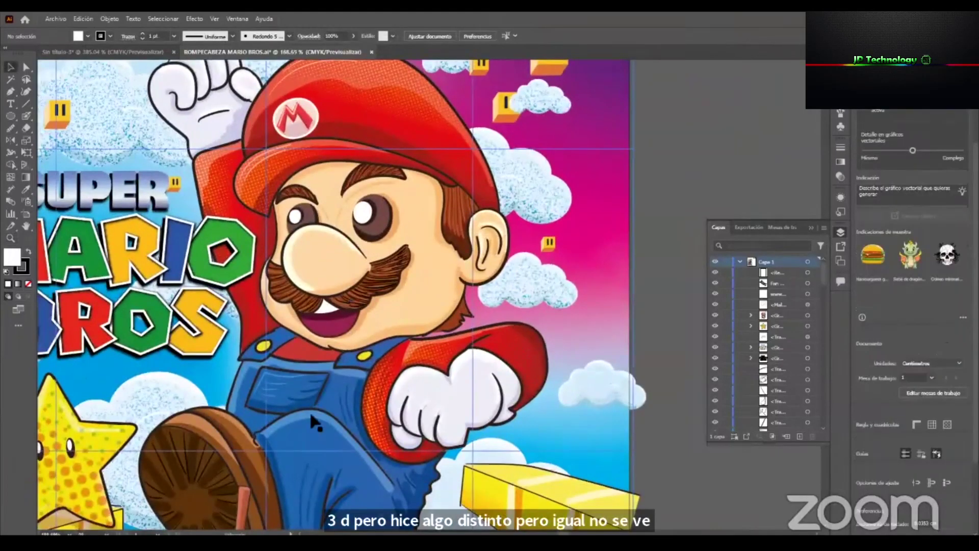
scroll(326, 377, down, 3)
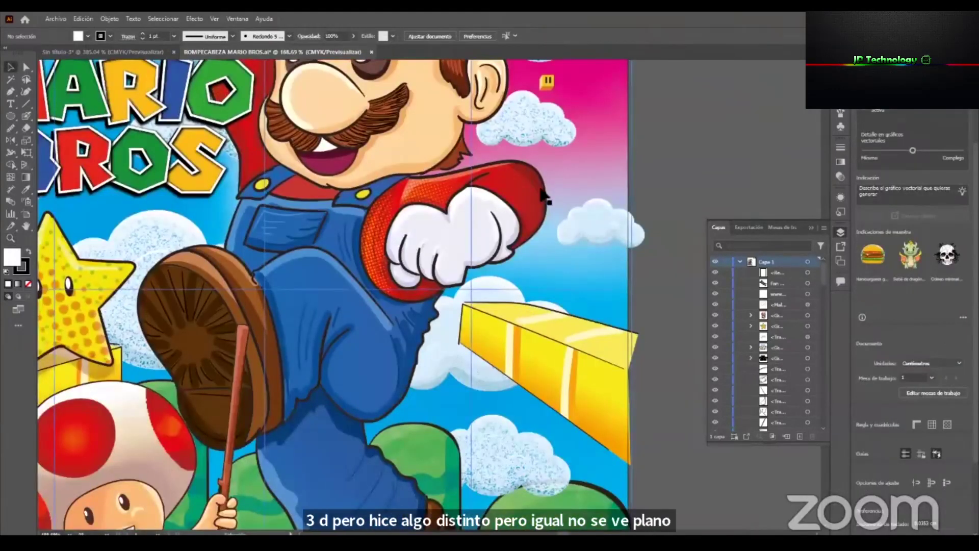
drag(391, 433, 551, 347)
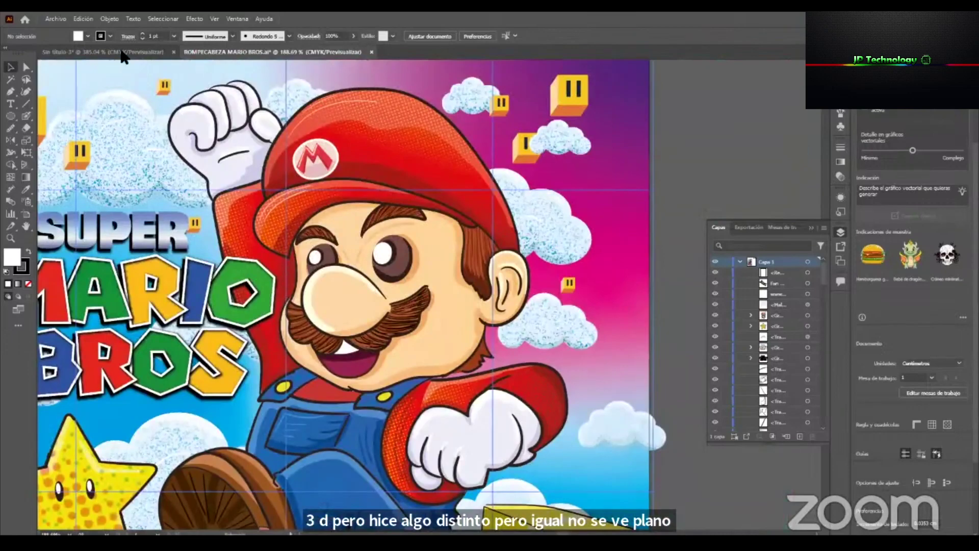
key(ctrl+;)
drag(386, 355, 448, 409)
key(z)
drag(425, 327, 334, 198)
drag(382, 292, 371, 291)
mouse_move(384, 254)
mouse_down()
mouse_move(449, 249)
mouse_move(381, 251)
mouse_up()
Return to the traced Mario head document, deselect the artwork and collapse the dibujo layer.
click(162, 51)
drag(421, 356, 386, 260)
drag(386, 260, 276, 328)
drag(409, 226, 392, 162)
drag(392, 162, 470, 206)
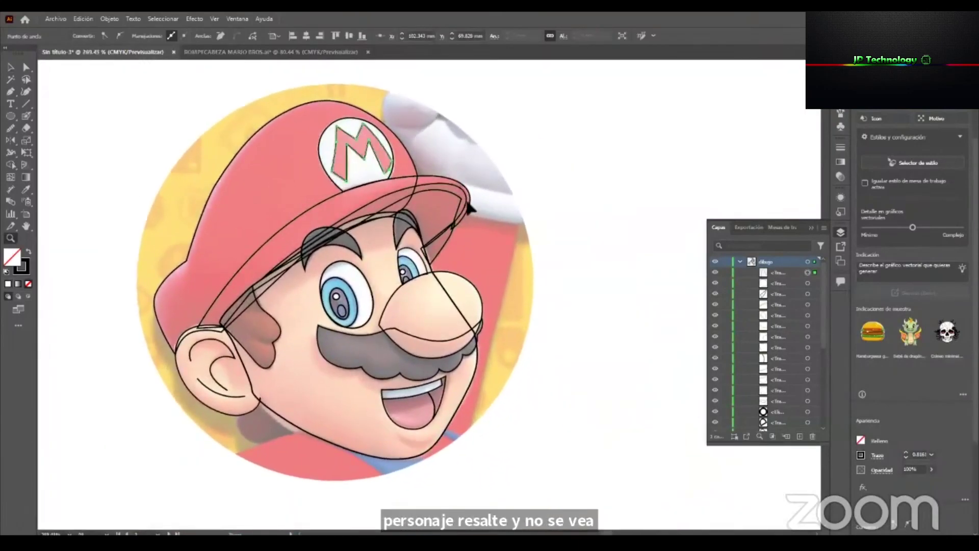
click(584, 282)
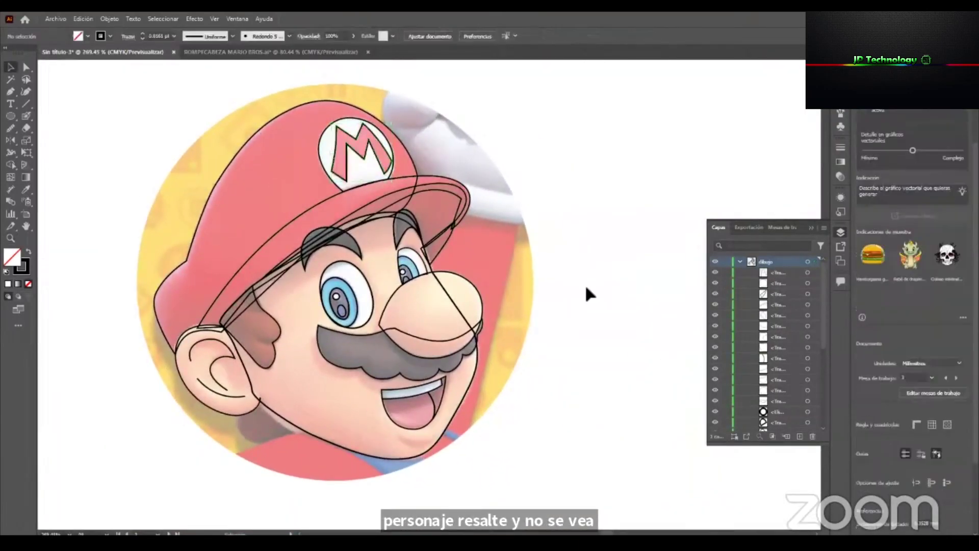
click(740, 262)
Unlock the referencia layer and move the Mario reference image to the right of the line drawing.
scroll(527, 243, down, 2)
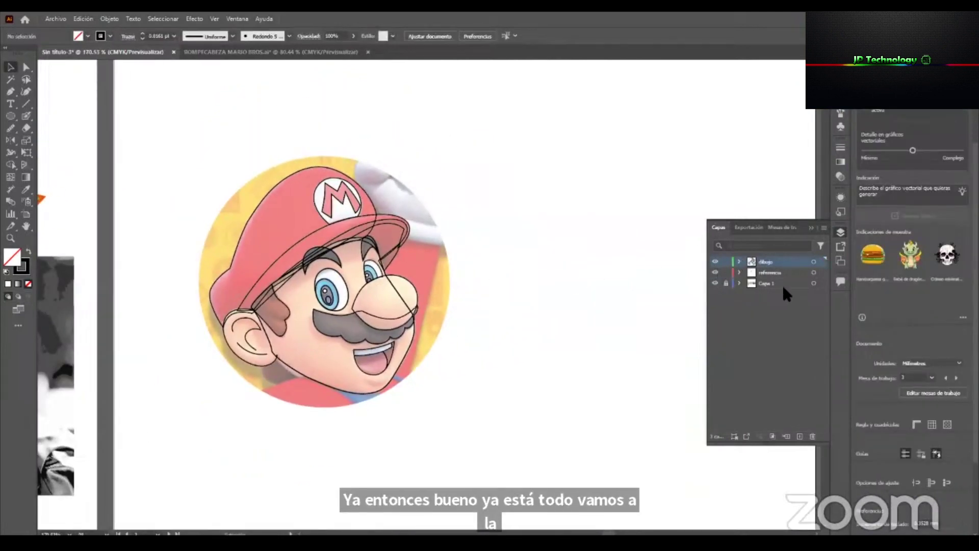
click(764, 274)
drag(278, 378, 543, 372)
drag(378, 266, 292, 282)
Set the reference image's opacity to 100% and lock the referencia layer again.
click(157, 35)
drag(139, 49, 221, 65)
click(519, 145)
drag(360, 302, 373, 267)
scroll(372, 266, up, 2)
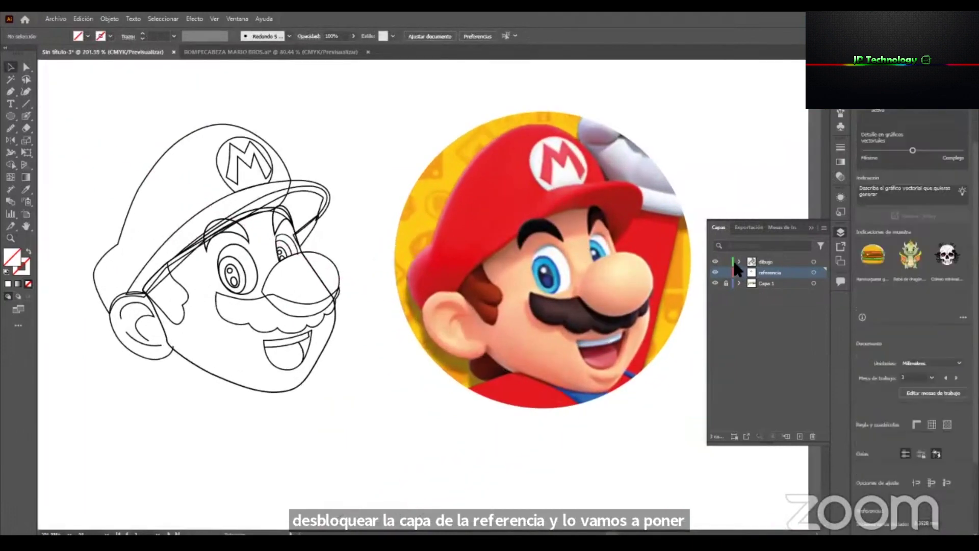
drag(392, 274, 444, 284)
drag(404, 249, 420, 250)
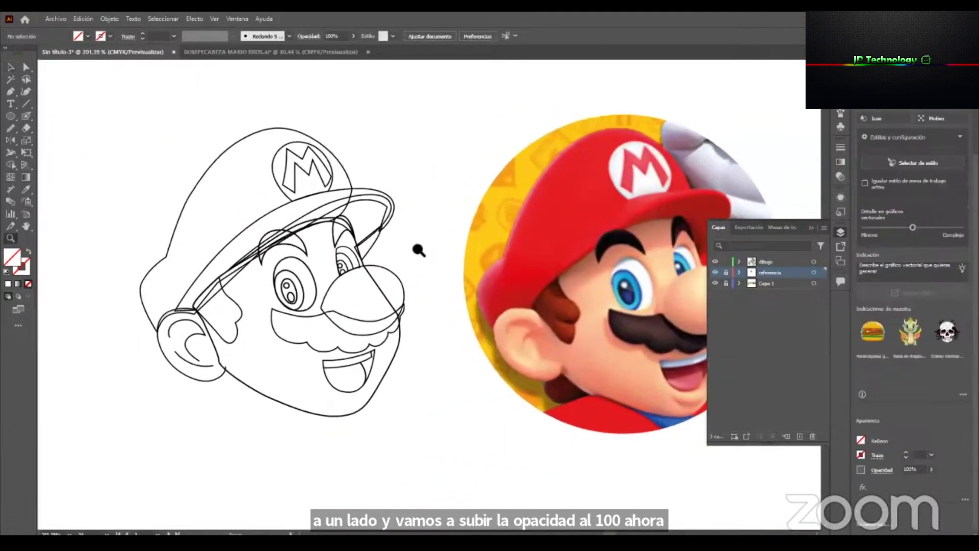
drag(372, 322, 341, 335)
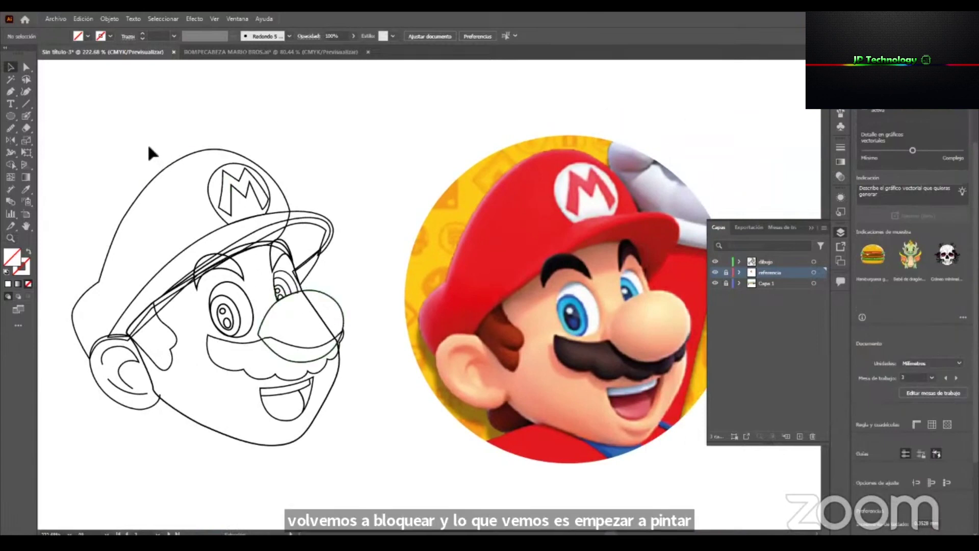
Select the face outline and place the floating gradient settings between the line drawing and the reference image.
click(213, 430)
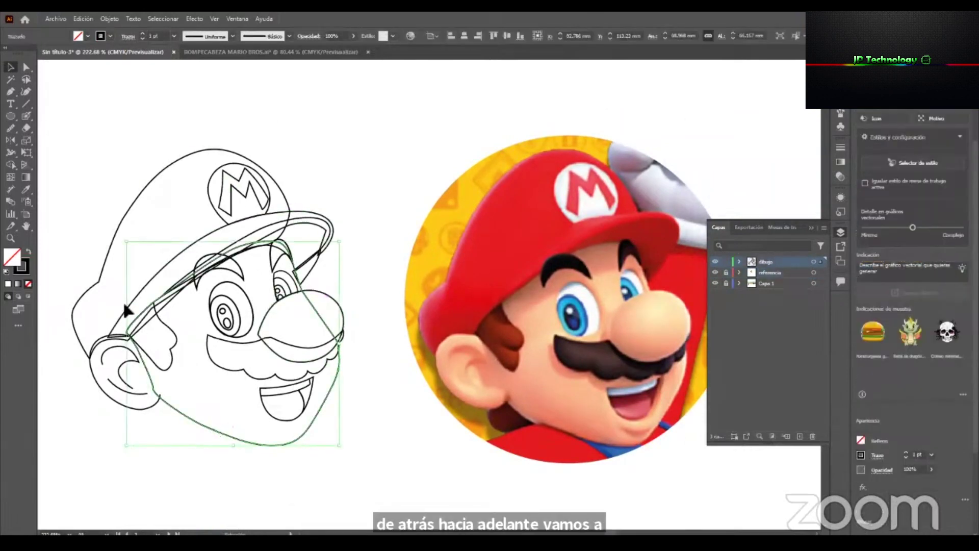
click(840, 161)
drag(744, 143, 385, 95)
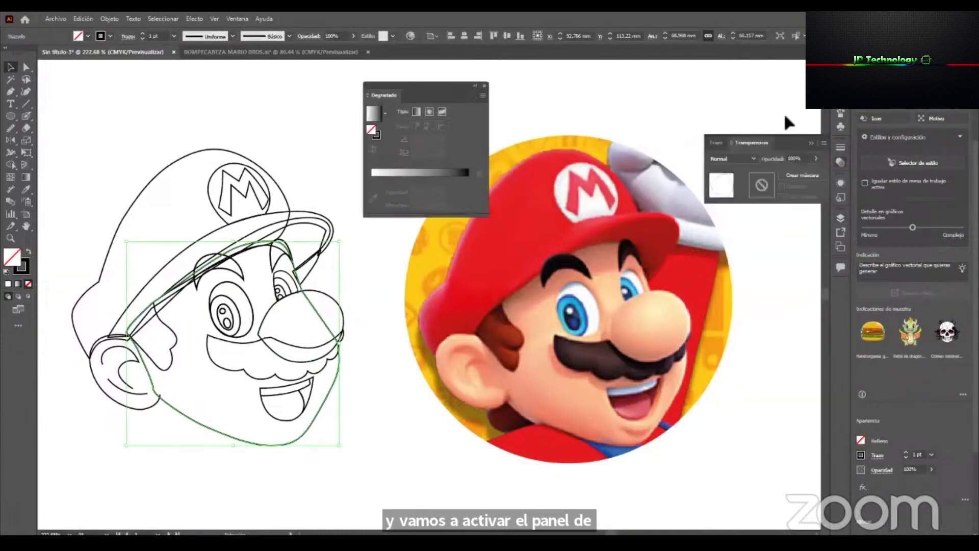
click(812, 143)
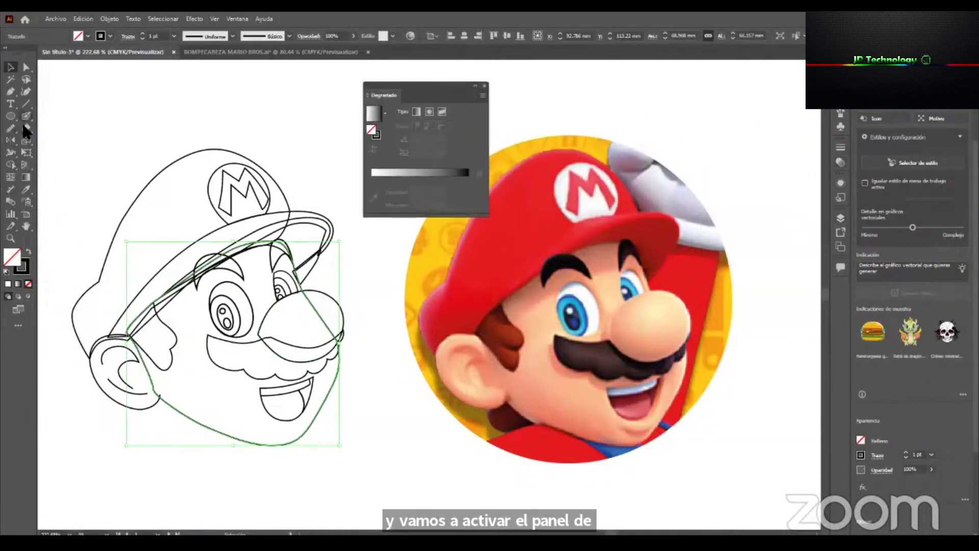
click(25, 177)
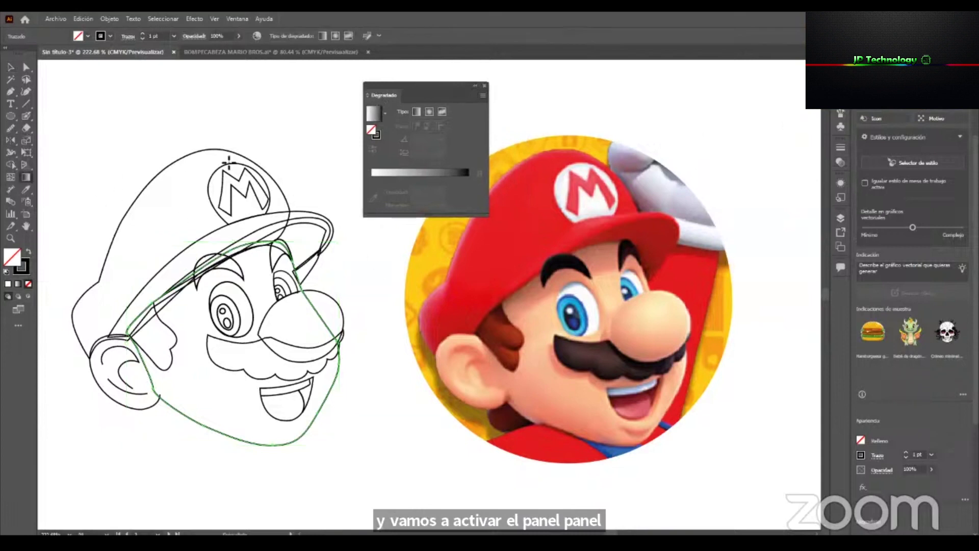
Fill the face with a skin tone sampled from the reference cheek and add that tone as a middle gradient stop.
click(26, 189)
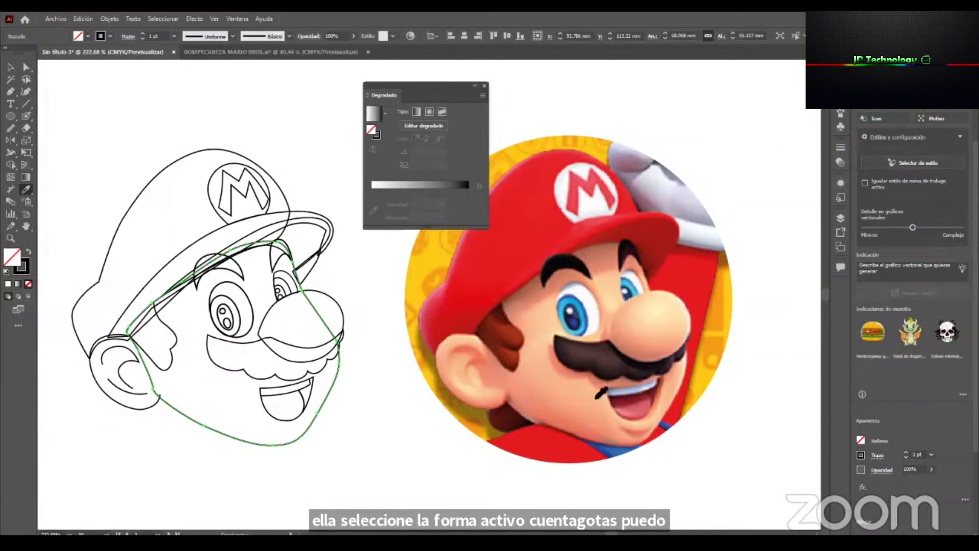
click(540, 318)
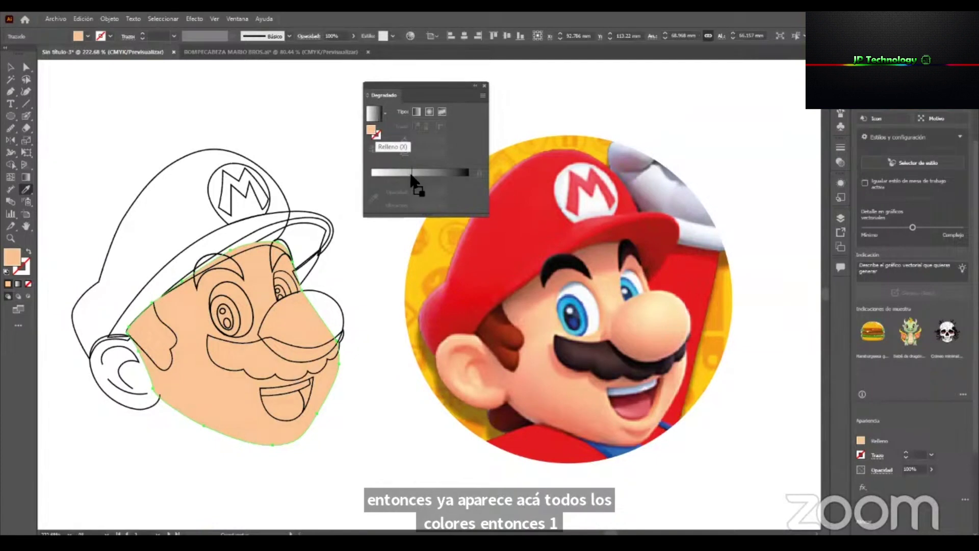
click(414, 173)
Recolour the face gradient's end stop with the reference's reddish chin shadow and its start stop with a light skin tone.
click(468, 192)
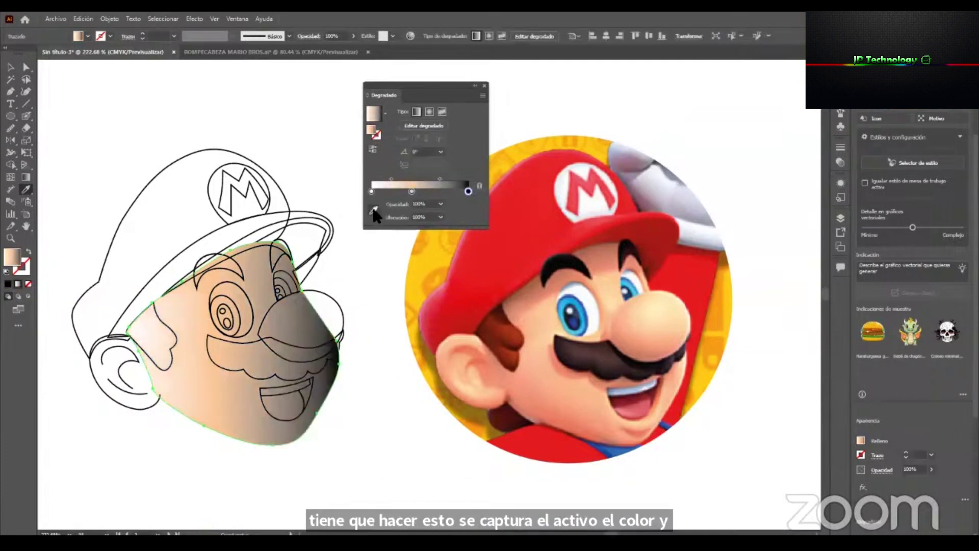
drag(436, 100, 436, 109)
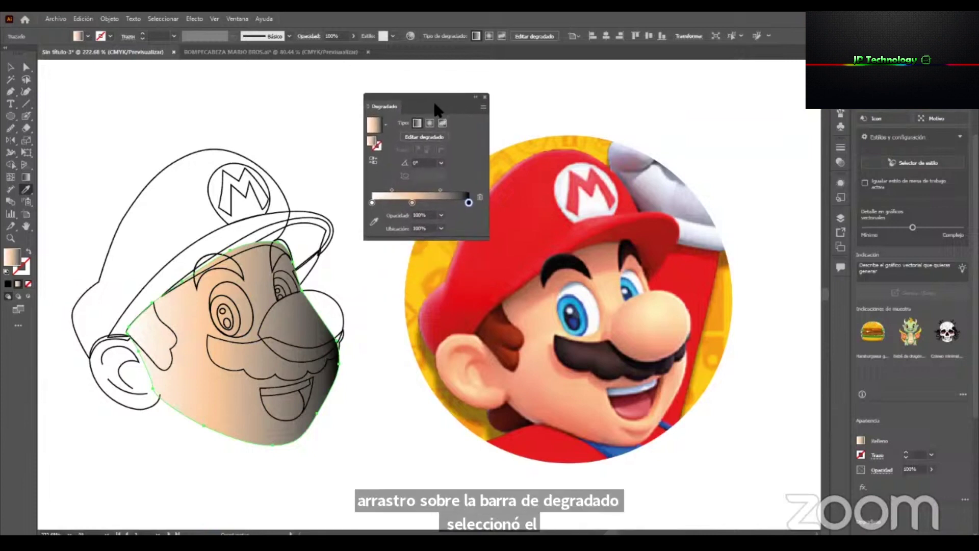
click(374, 220)
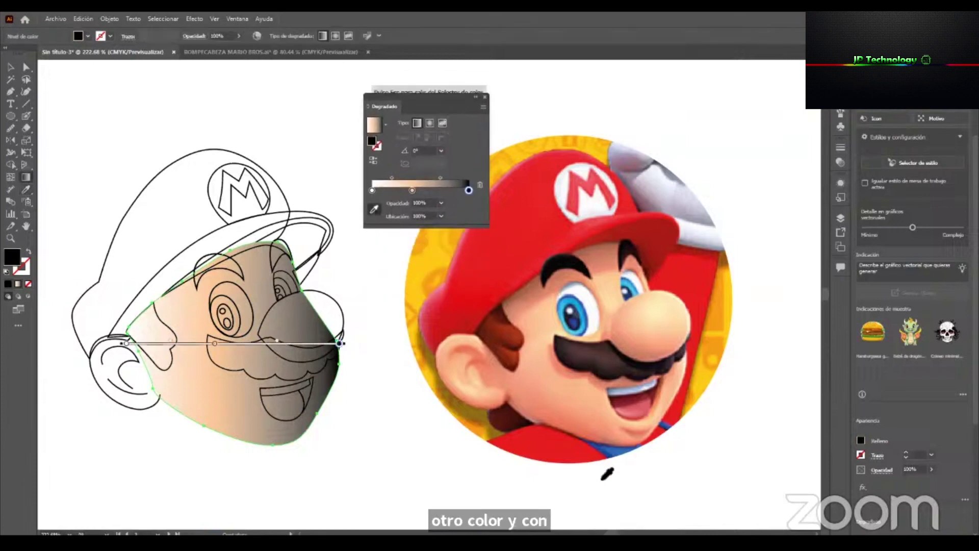
click(575, 433)
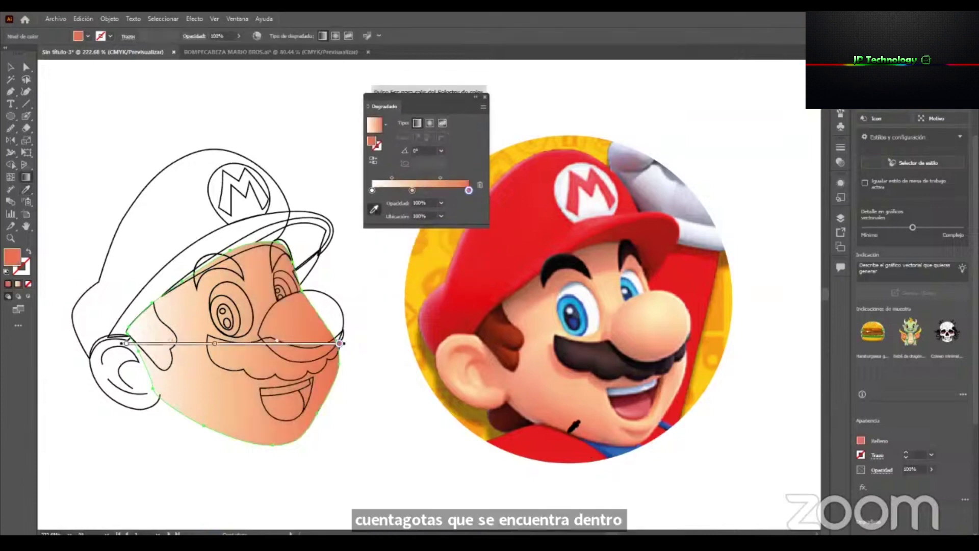
click(372, 190)
click(612, 299)
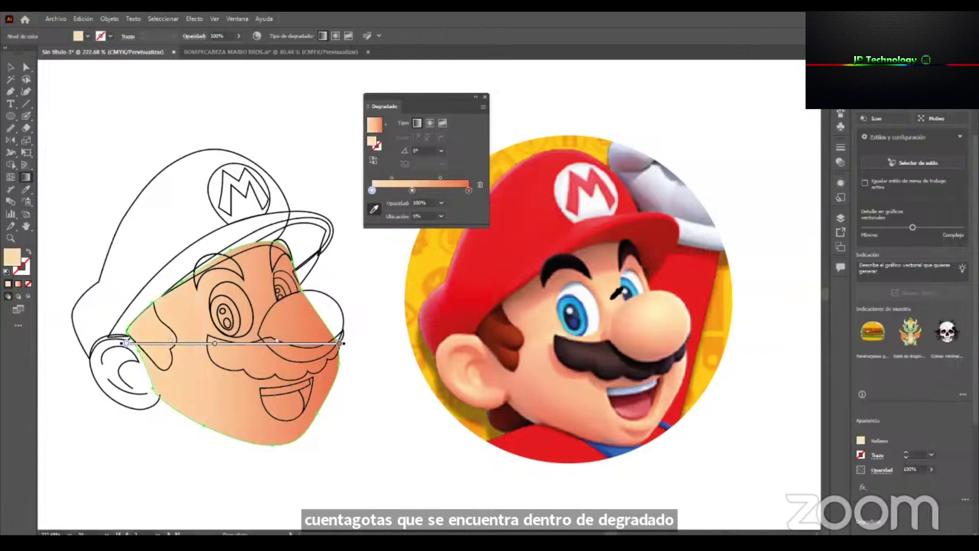
Make the face gradient radial and stretch it from the middle of the face to beyond the lower right of the chin.
click(429, 124)
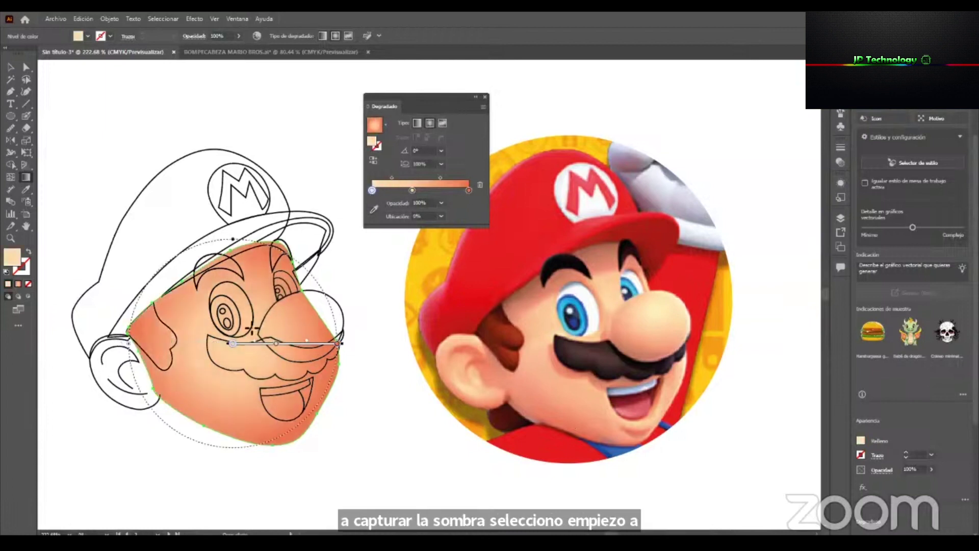
drag(245, 312, 346, 434)
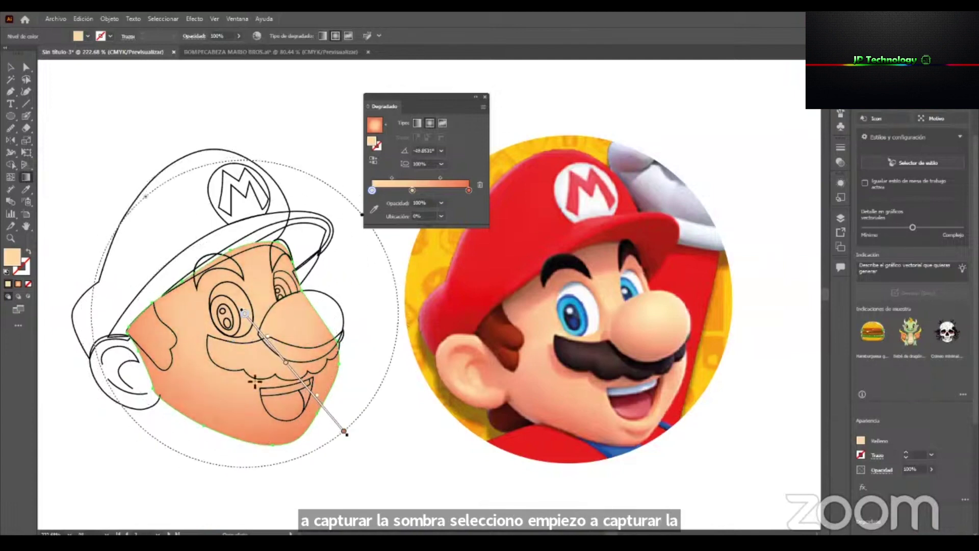
drag(248, 340, 381, 431)
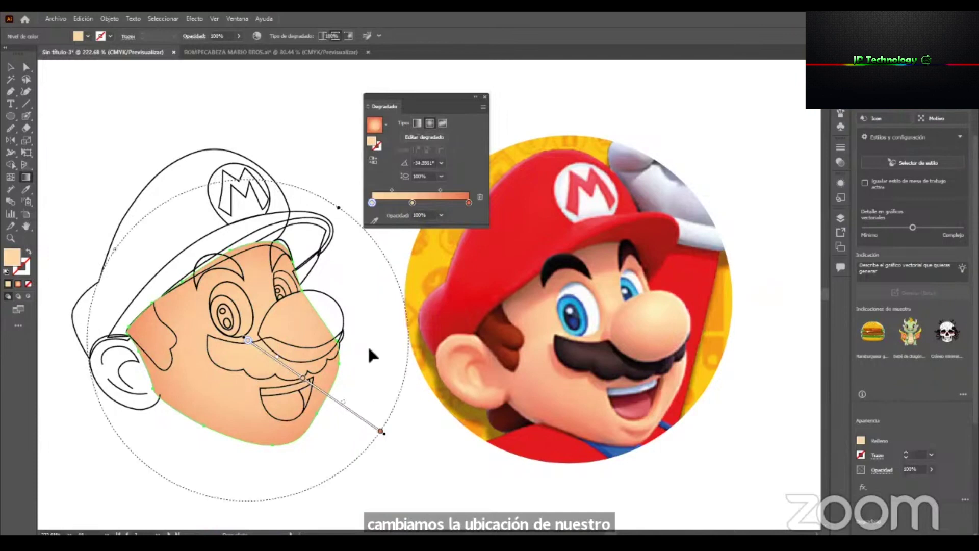
Select the nose shape and apply the face's radial skin gradient to it with the Eyedropper.
key(v)
click(334, 301)
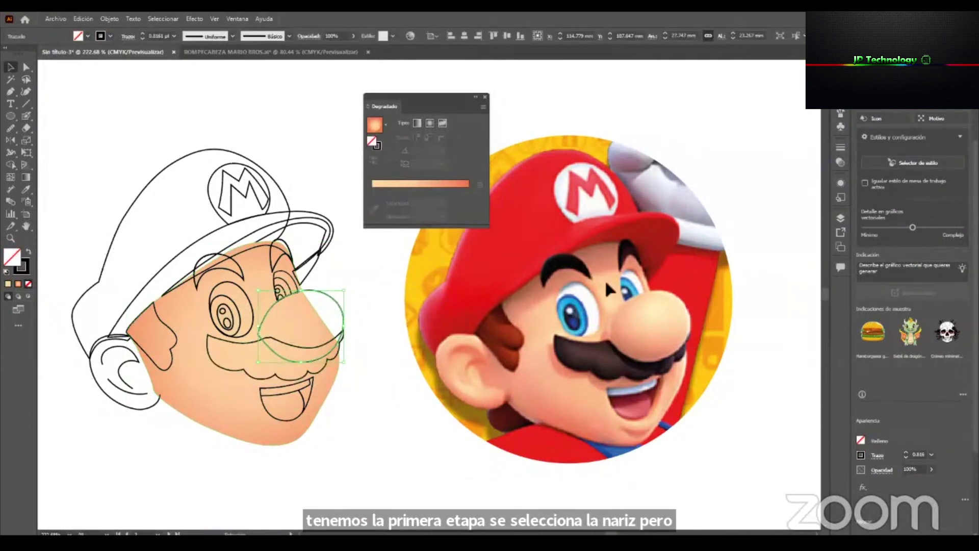
key(i)
click(200, 323)
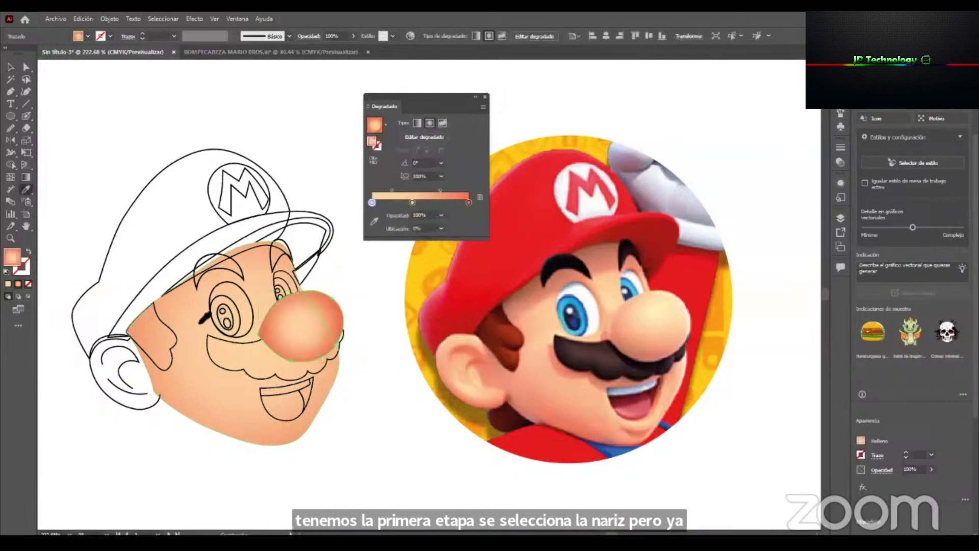
Redirect the nose's radial gradient from its upper middle to just beyond its lower right edge.
key(g)
drag(315, 295, 340, 373)
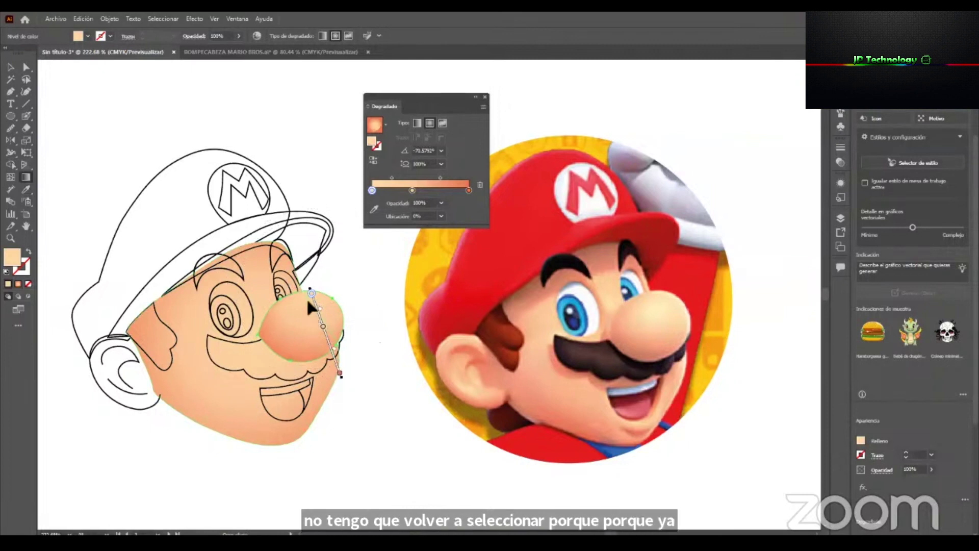
mouse_move(313, 294)
mouse_down()
mouse_move(324, 342)
mouse_move(319, 317)
mouse_move(301, 327)
mouse_move(341, 376)
mouse_up()
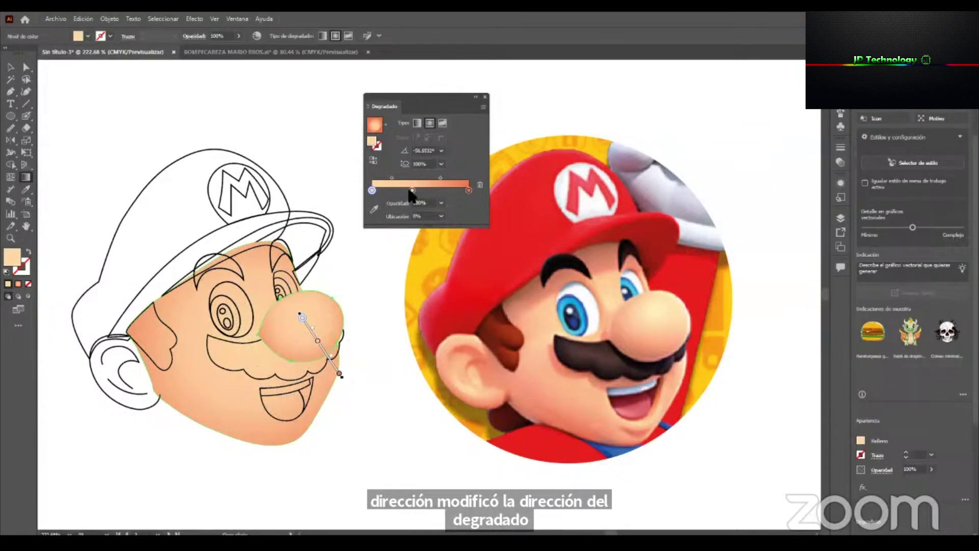
Add an inner stop at about 36% to the nose gradient and recolour its start stop with the reference nose's light tone.
mouse_move(411, 191)
mouse_down()
mouse_move(436, 191)
mouse_move(362, 193)
mouse_up()
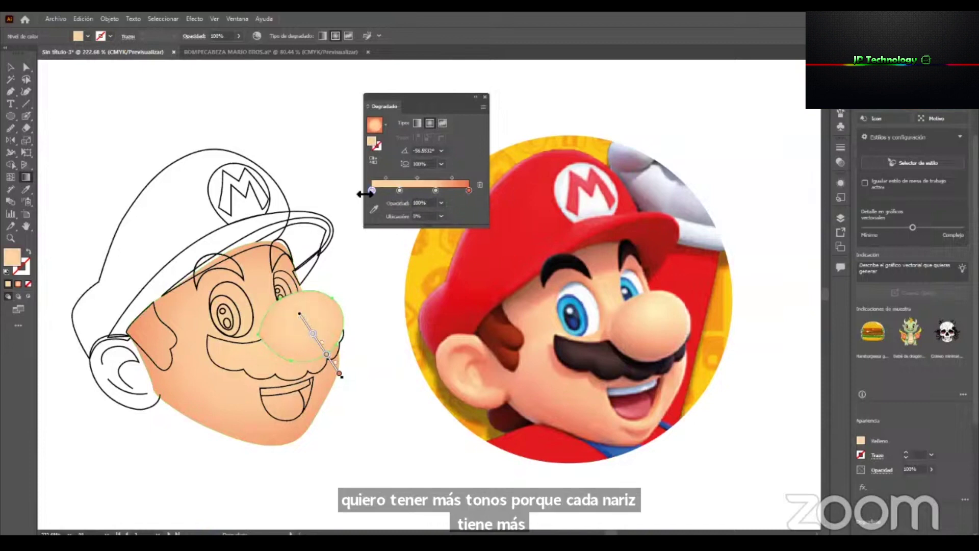
click(374, 209)
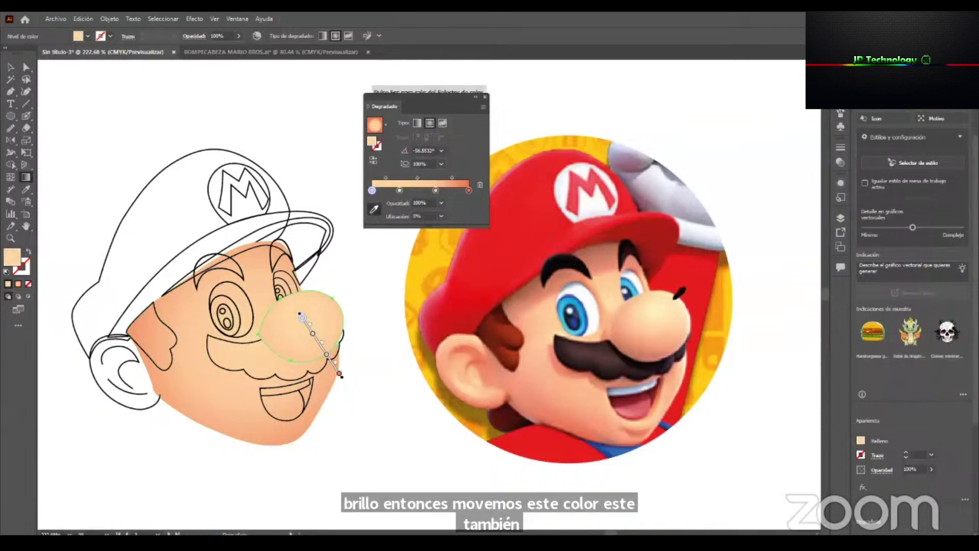
click(679, 304)
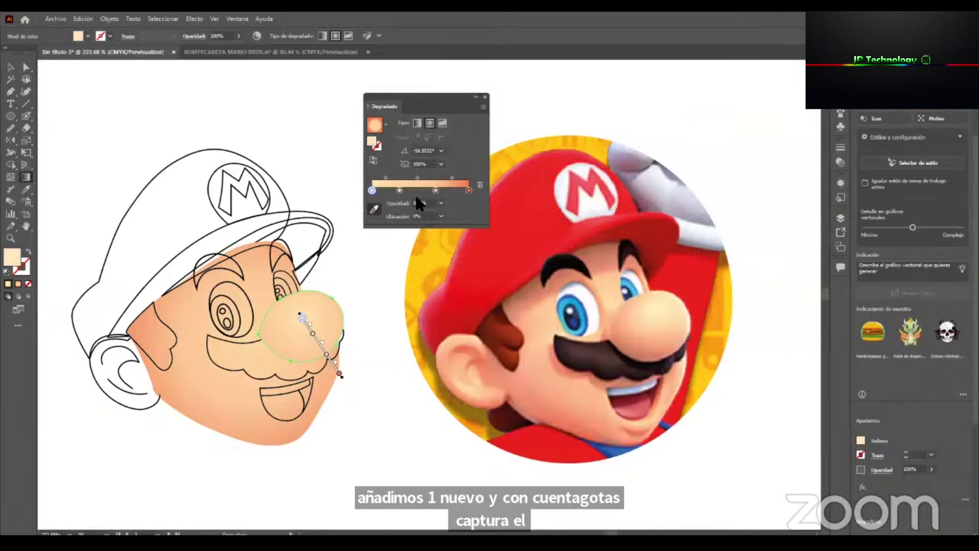
drag(400, 191, 407, 191)
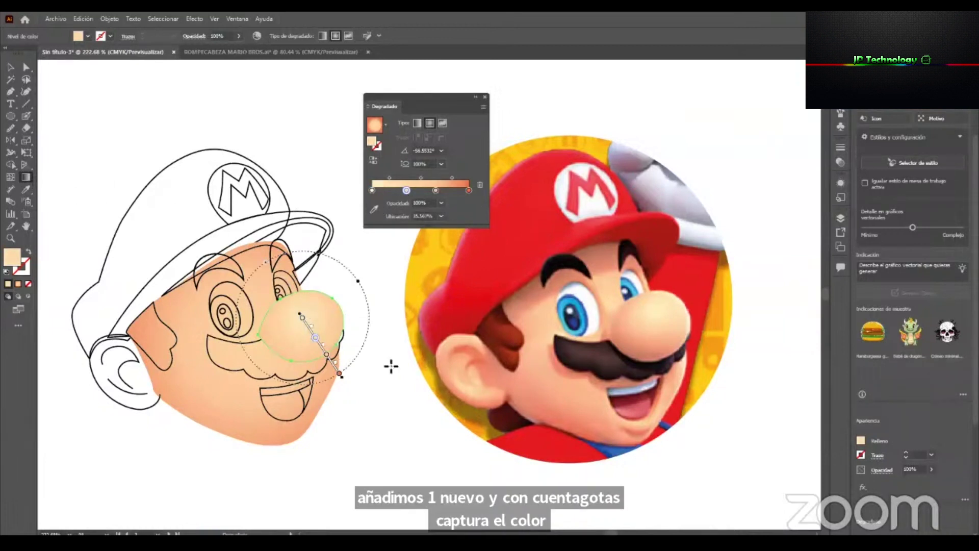
Redraw the nose's gradient diagonally from its centre to the lower right edge and deselect the nose.
drag(312, 309, 366, 350)
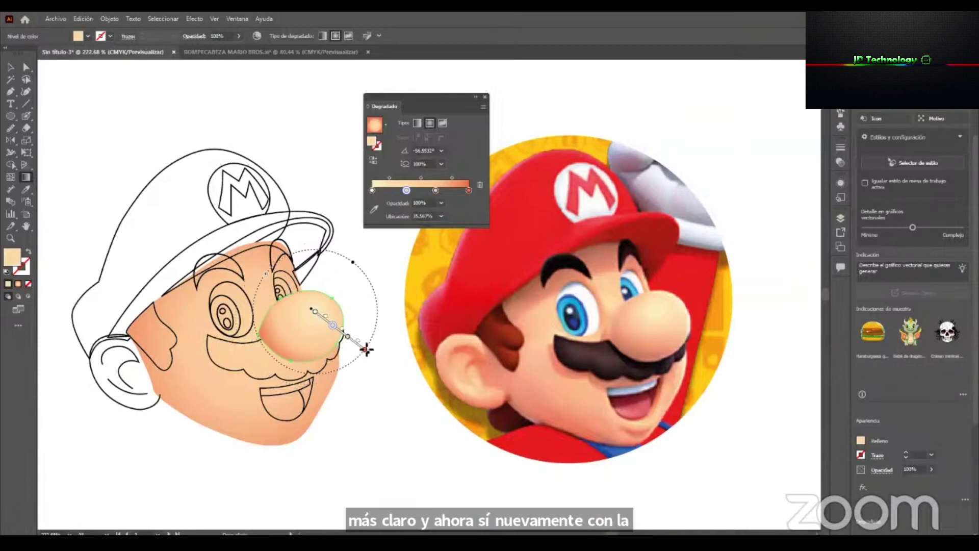
drag(300, 312, 343, 353)
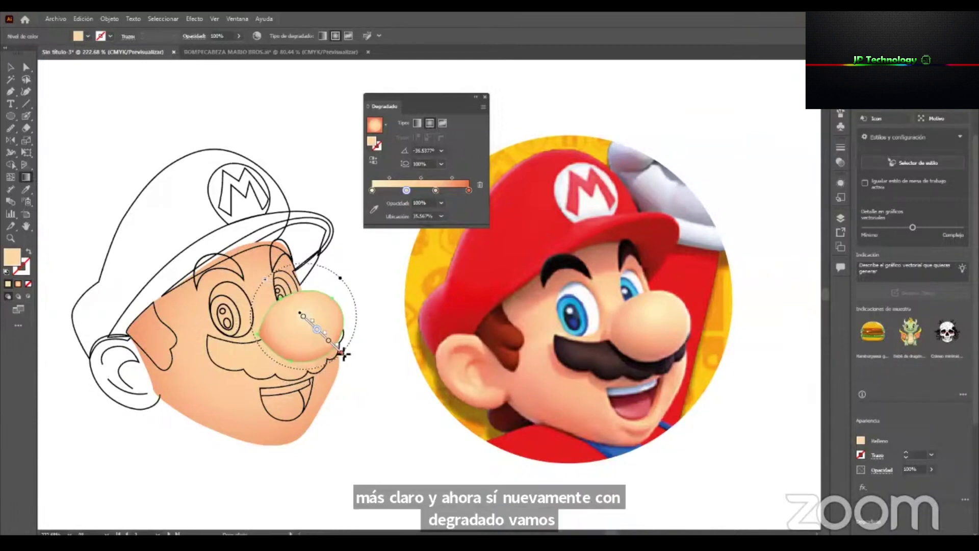
key(v)
click(371, 421)
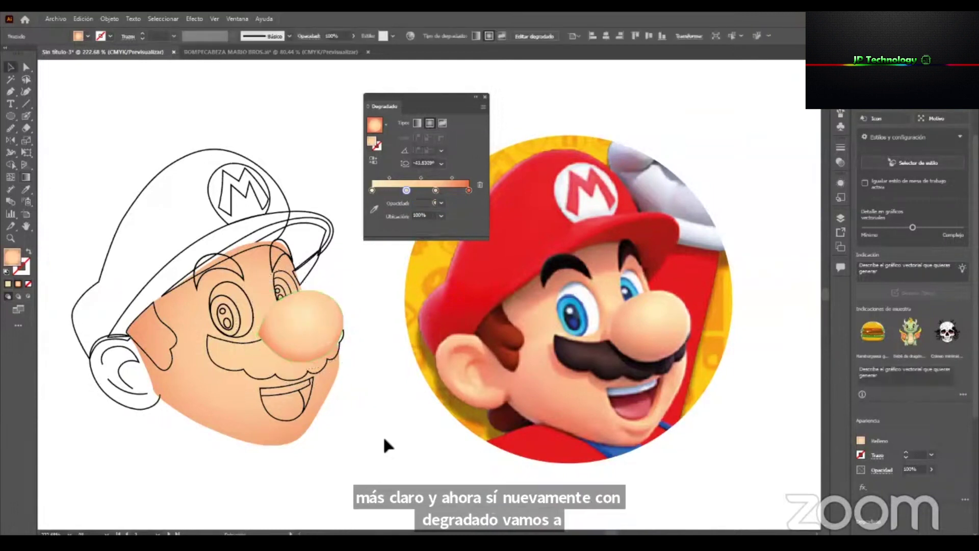
Select the outer ear shape and apply the face's radial skin gradient to it with the Eyedropper.
scroll(387, 409, left, 1)
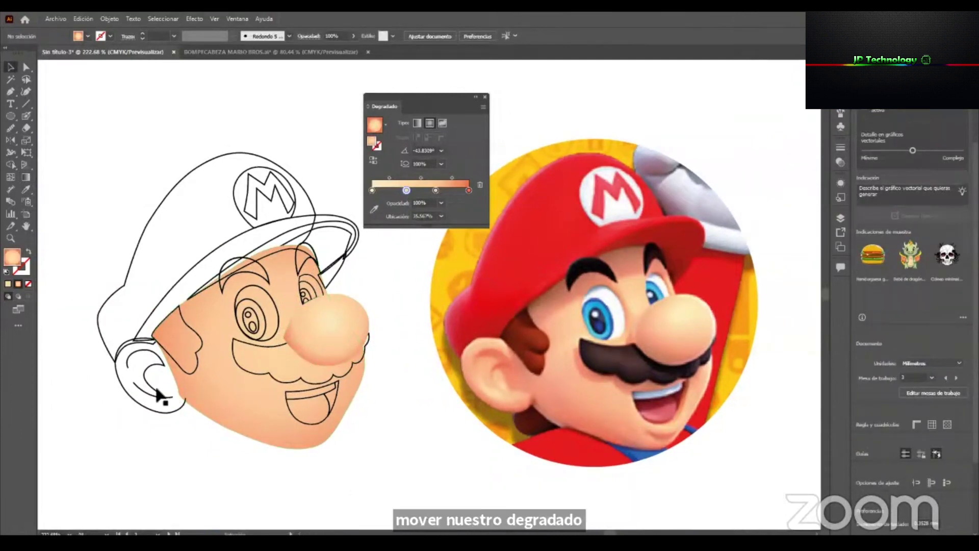
click(162, 407)
key(i)
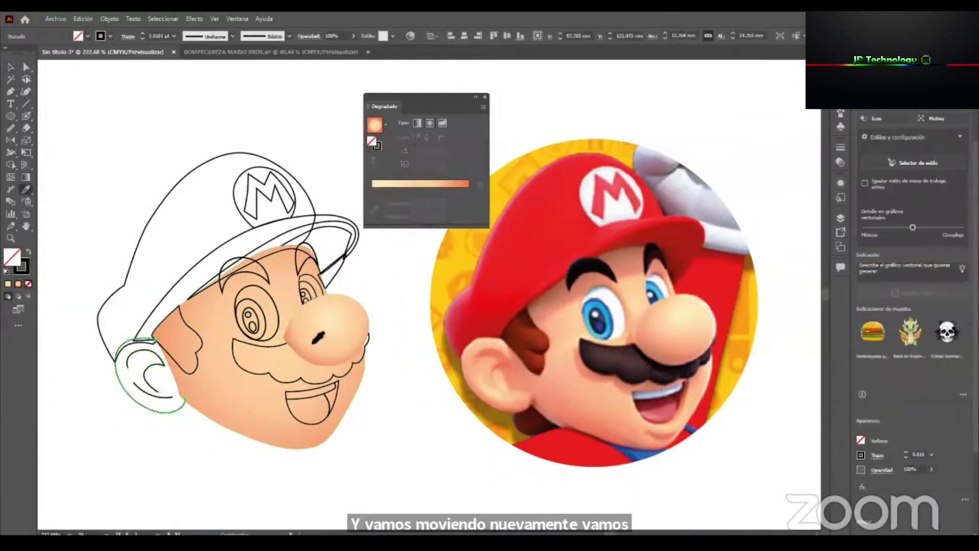
click(313, 338)
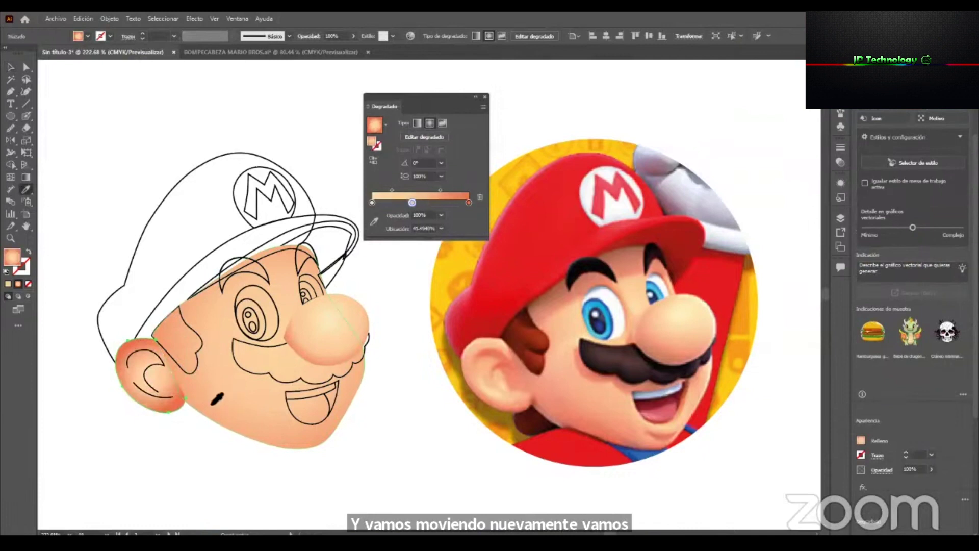
Stretch the ear's radial gradient from the ear's inner edge diagonally down onto the jaw and widen it slightly.
key(g)
drag(155, 359, 196, 429)
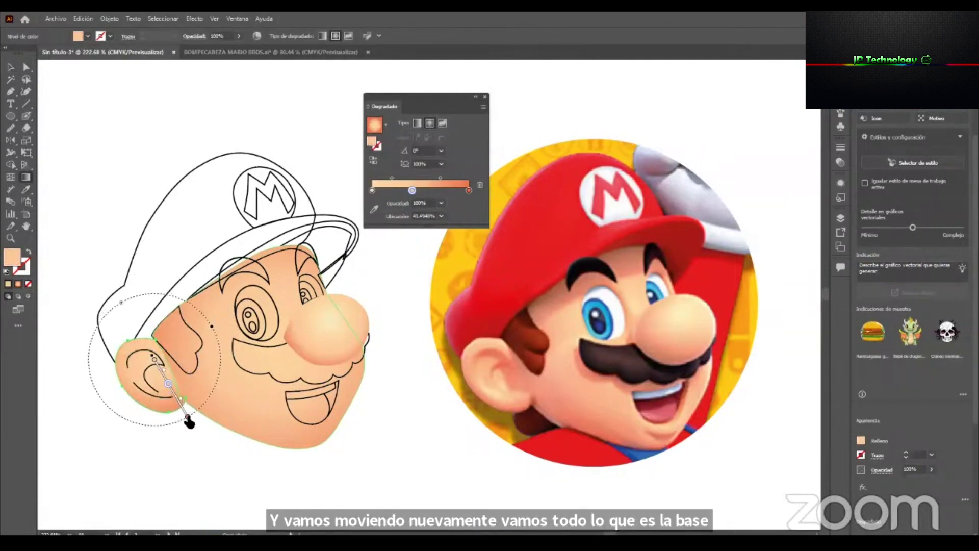
mouse_move(165, 363)
mouse_down()
mouse_move(201, 426)
mouse_move(197, 402)
mouse_move(210, 418)
mouse_move(210, 408)
mouse_up()
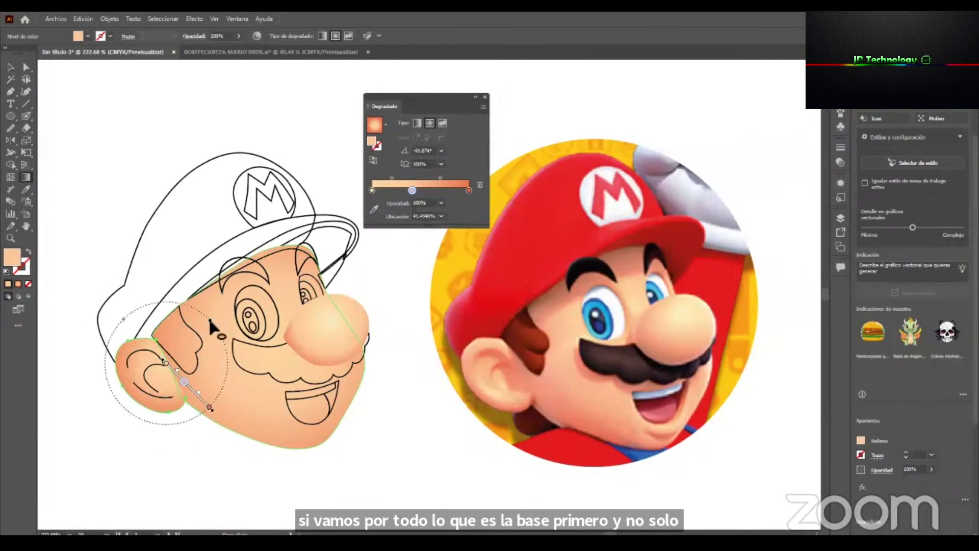
mouse_move(210, 320)
mouse_down()
mouse_move(179, 353)
mouse_move(216, 319)
mouse_move(246, 317)
mouse_move(209, 330)
mouse_move(218, 322)
mouse_up()
Reselect the outer ear and shift its gradient slightly down and left towards the ear's middle.
key(a)
click(223, 432)
drag(209, 427, 186, 441)
key(v)
click(152, 408)
key(g)
mouse_move(138, 379)
mouse_down()
mouse_move(87, 407)
mouse_move(129, 397)
mouse_move(122, 403)
mouse_move(105, 414)
mouse_move(146, 367)
mouse_move(125, 393)
mouse_move(119, 388)
mouse_move(131, 383)
mouse_up()
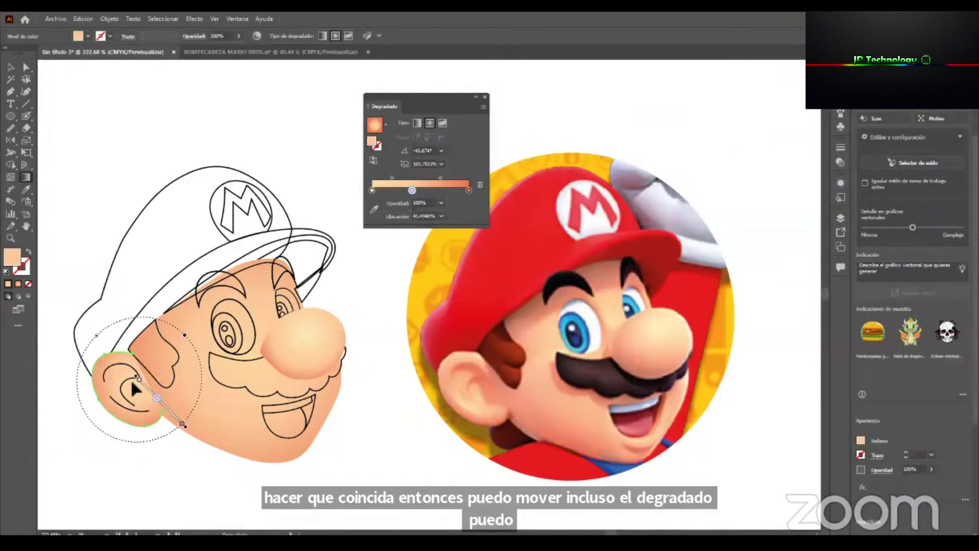
key(a)
click(212, 402)
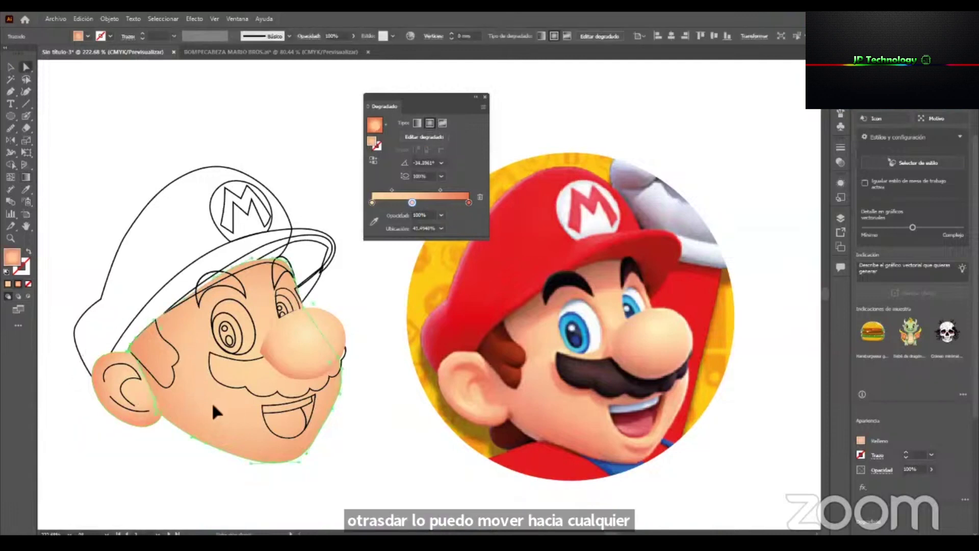
key(g)
key(v)
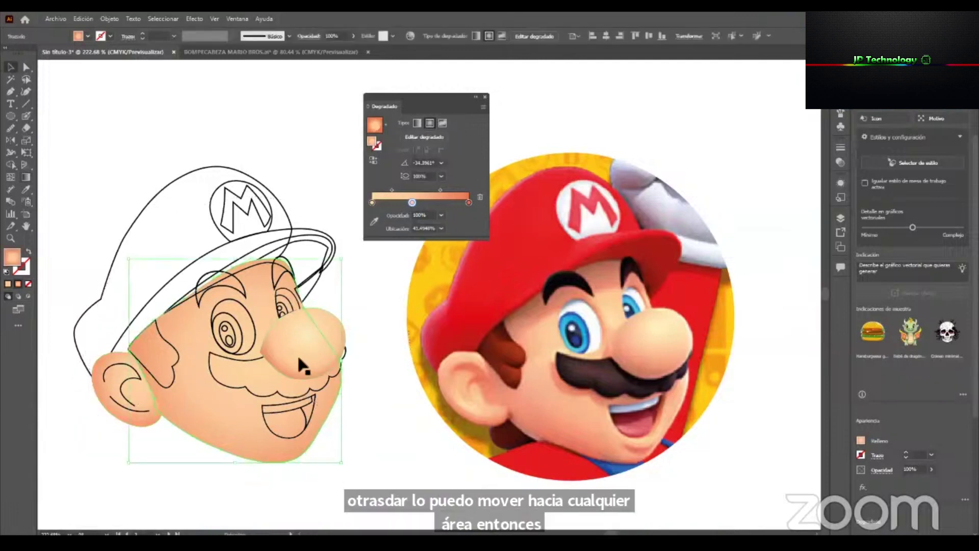
Select both eyebrows and fill them with the black sampled from the reference eyebrow.
click(219, 278)
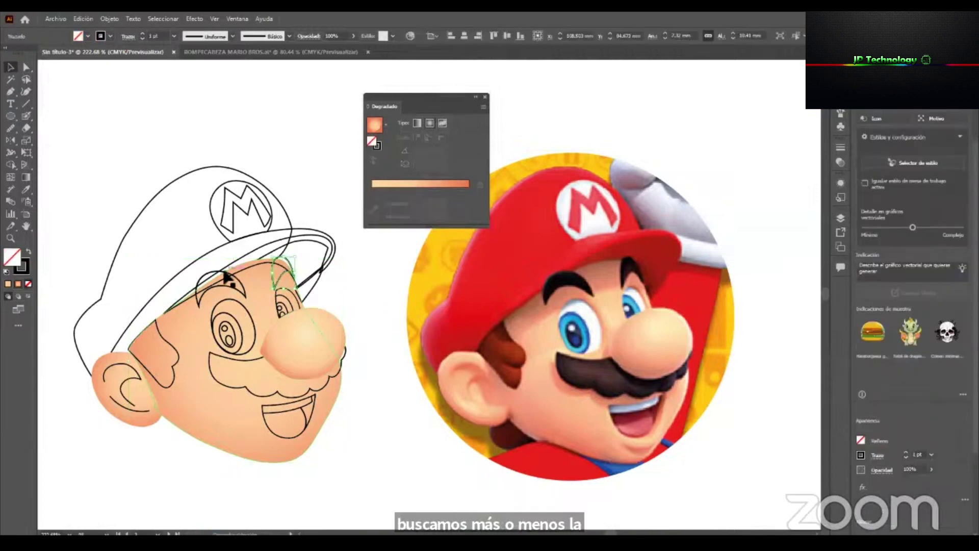
shift+click(207, 272)
shift+click(234, 257)
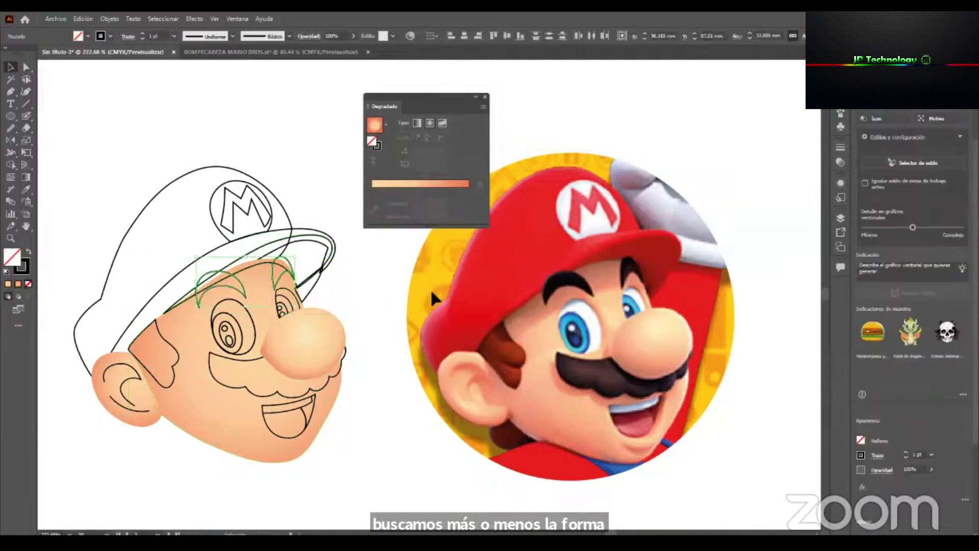
key(i)
click(568, 281)
key(v)
click(359, 283)
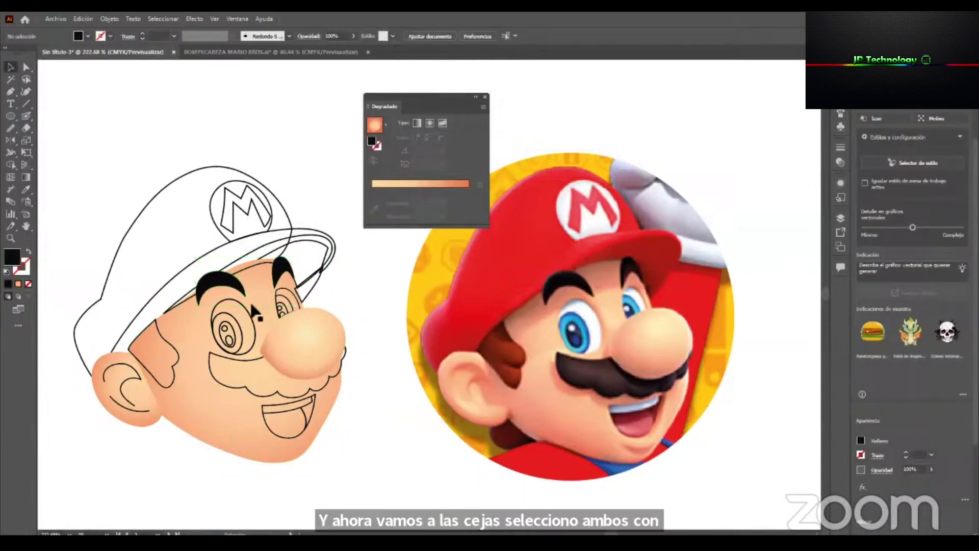
Fill the white of the larger eye with the white sampled from the reference eye.
scroll(290, 298, up, 5)
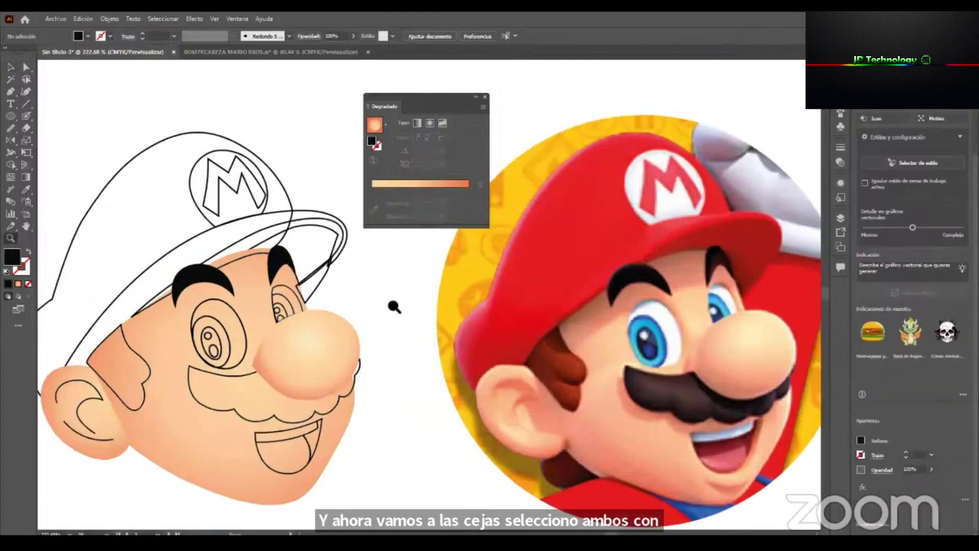
scroll(233, 292, down, 4)
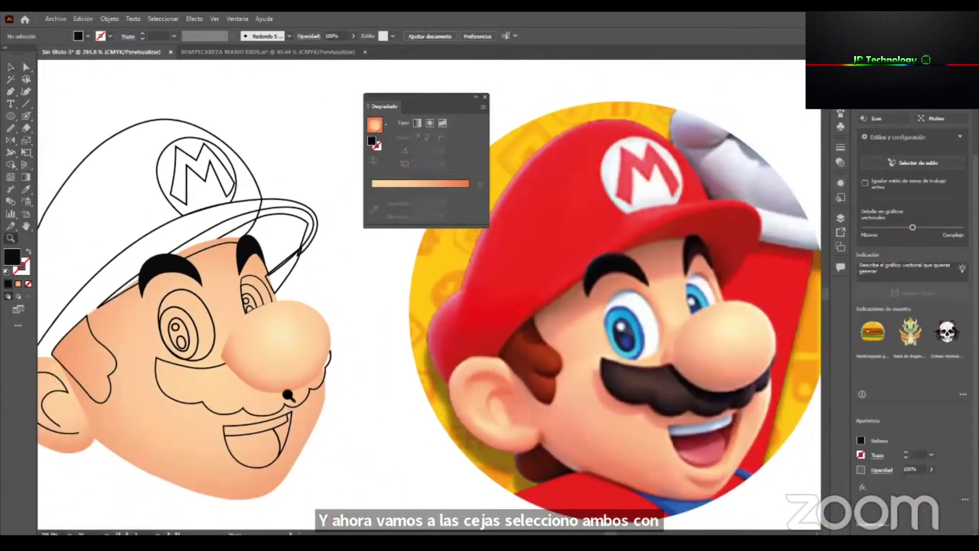
scroll(203, 344, up, 3)
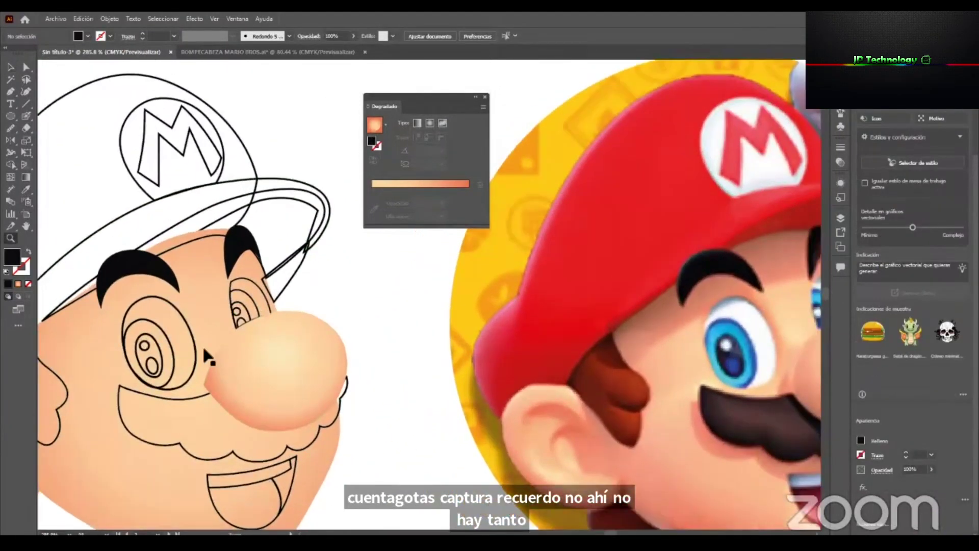
click(176, 308)
key(i)
click(785, 318)
scroll(656, 342, right, 1)
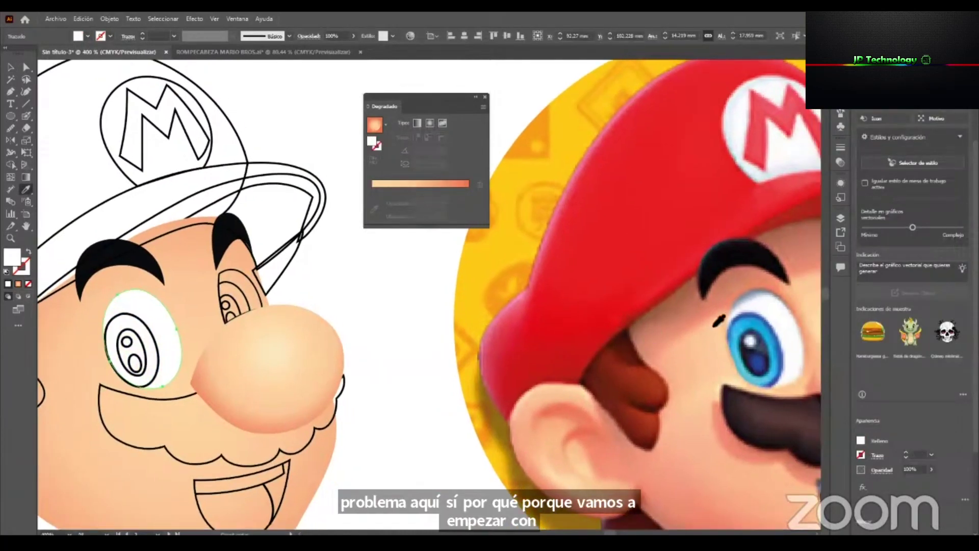
Give the eye white a radial gradient with a white middle stop and an end stop sampled from the reference eye's grey-blue shading.
click(397, 184)
drag(412, 203, 421, 213)
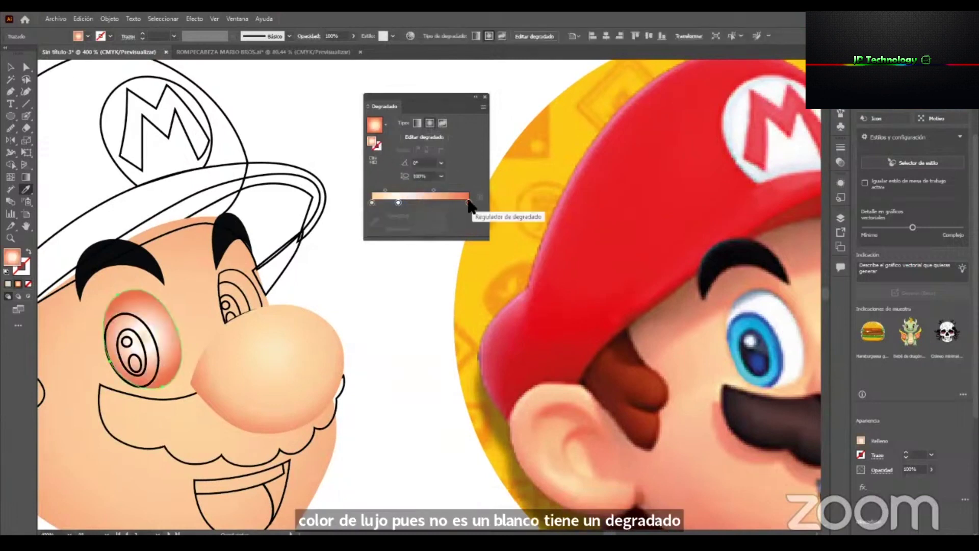
click(376, 222)
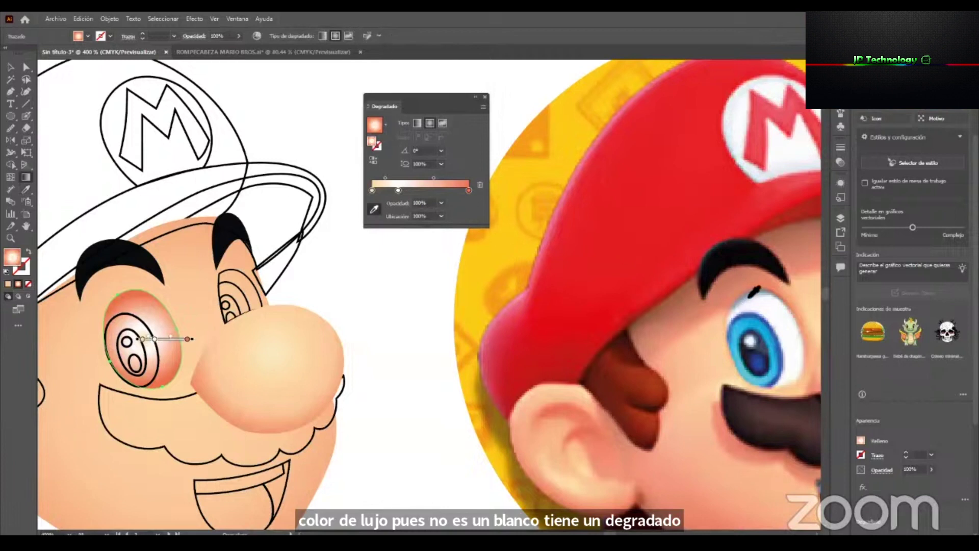
click(467, 191)
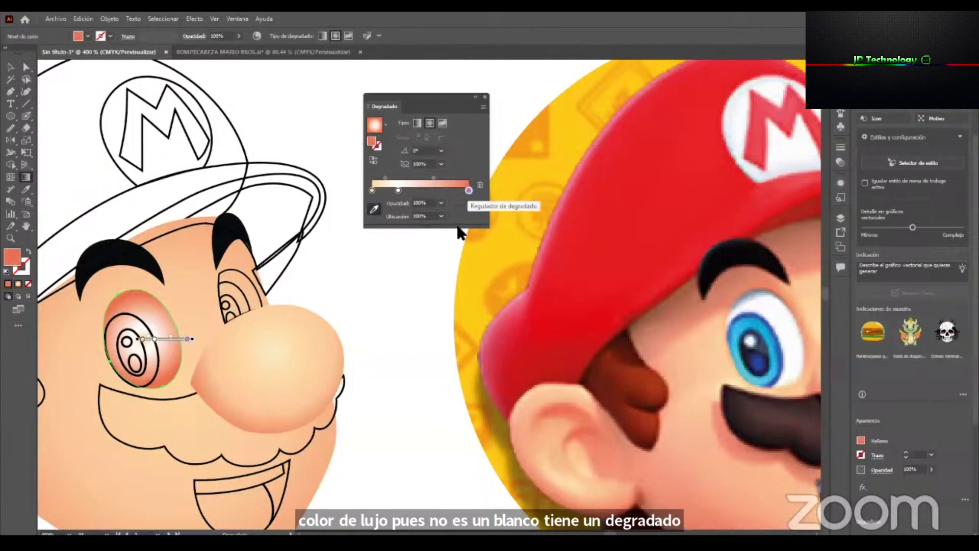
click(750, 300)
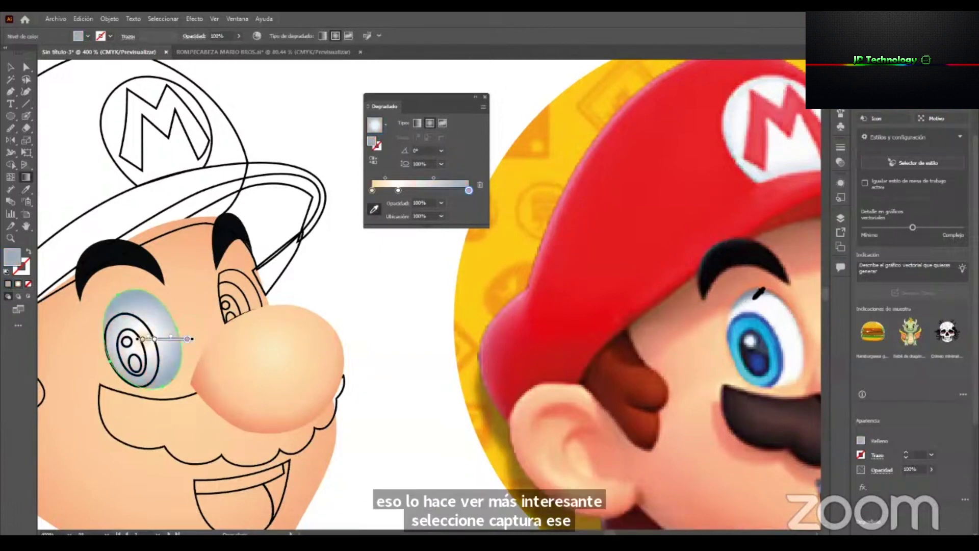
Move the eye gradient's middle stop slightly outward and recolour its start stop with the reference eye's white.
drag(399, 190, 410, 191)
click(372, 191)
click(773, 318)
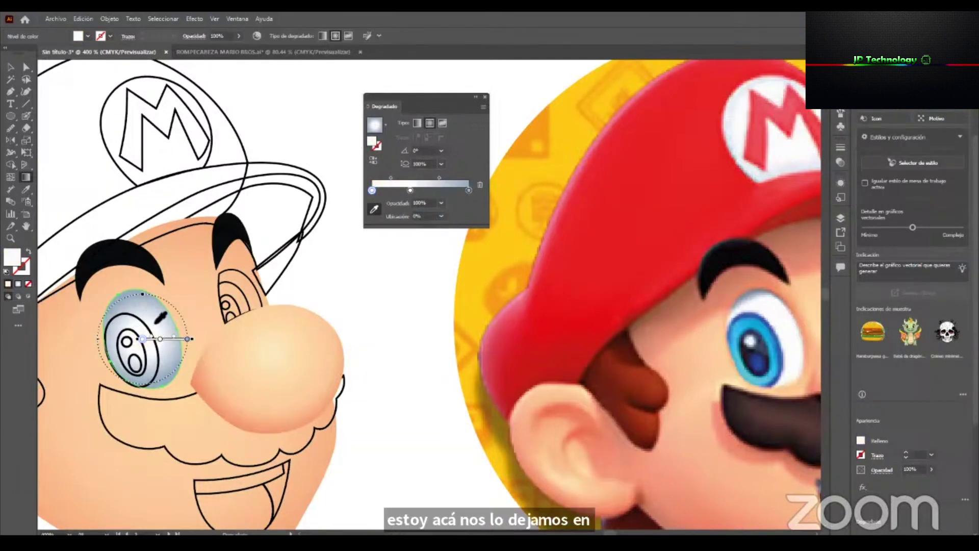
Reshape the eye white's gradient into an oval tilted about 17° and adjust its outer stops to leave a thin grey-blue edge.
mouse_move(194, 339)
mouse_down()
mouse_move(192, 326)
mouse_move(193, 345)
mouse_move(202, 330)
mouse_up()
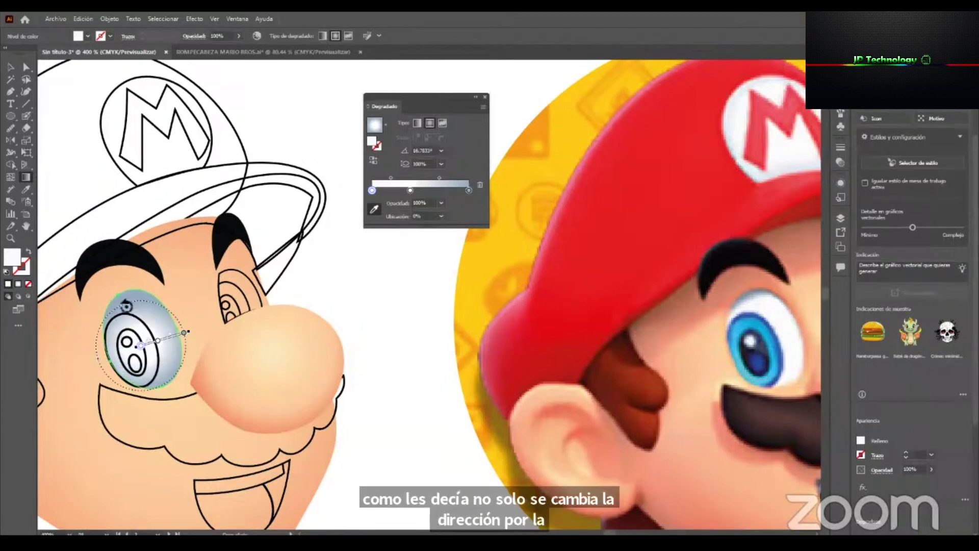
drag(126, 295, 124, 287)
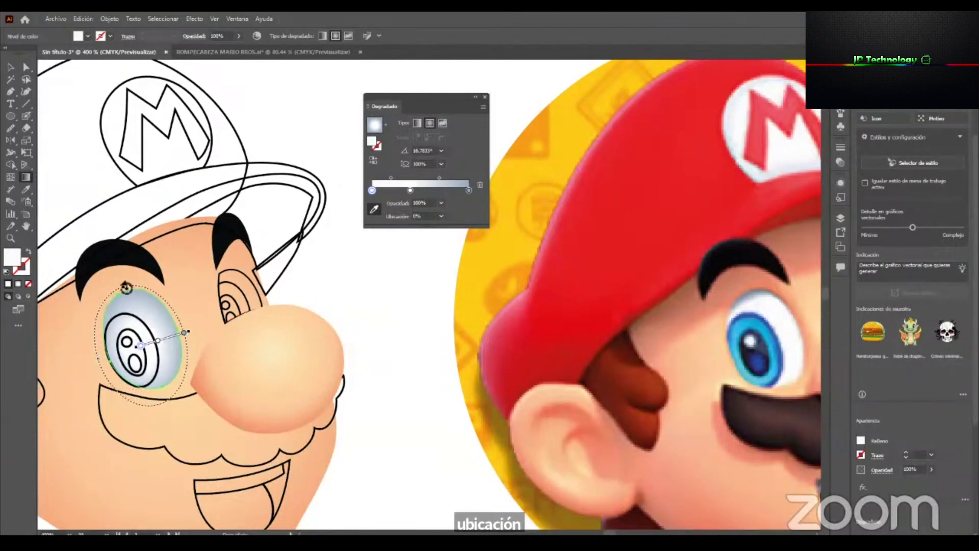
click(165, 338)
mouse_move(169, 344)
mouse_down()
mouse_move(181, 344)
mouse_move(175, 336)
mouse_up()
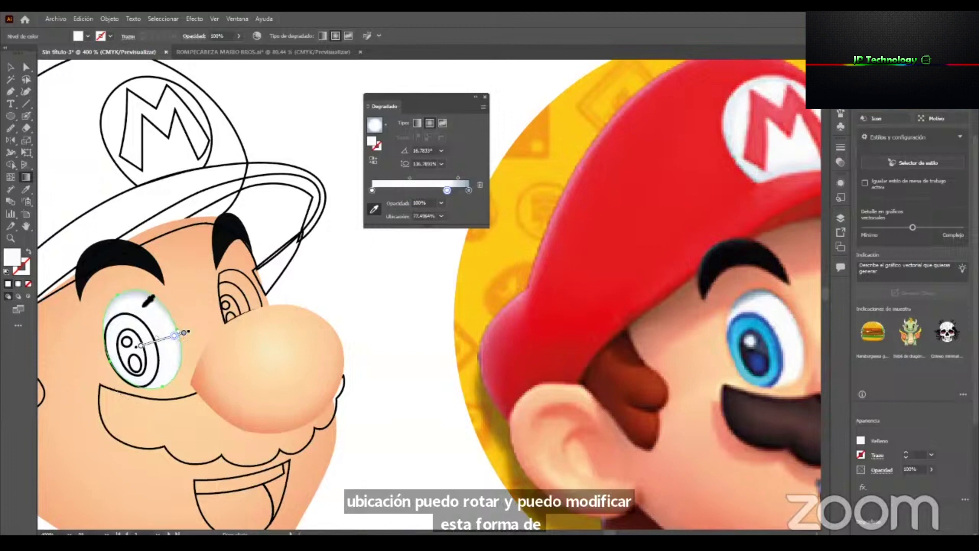
drag(174, 336, 182, 333)
click(175, 337)
mouse_move(175, 338)
mouse_down()
mouse_move(162, 344)
mouse_move(175, 350)
mouse_up()
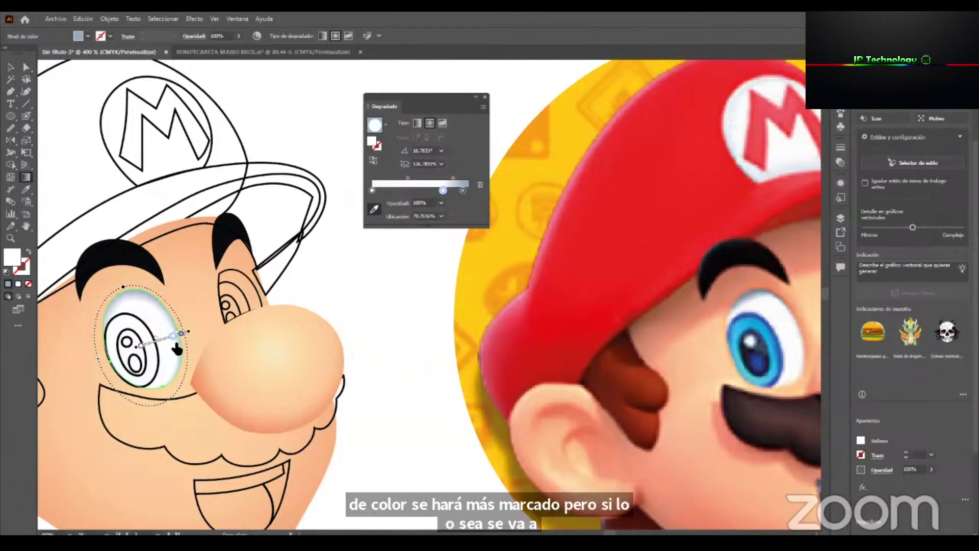
drag(177, 349, 177, 349)
Fill the larger eye's iris with the blue sampled from the reference iris and leave it without an outline.
key(v)
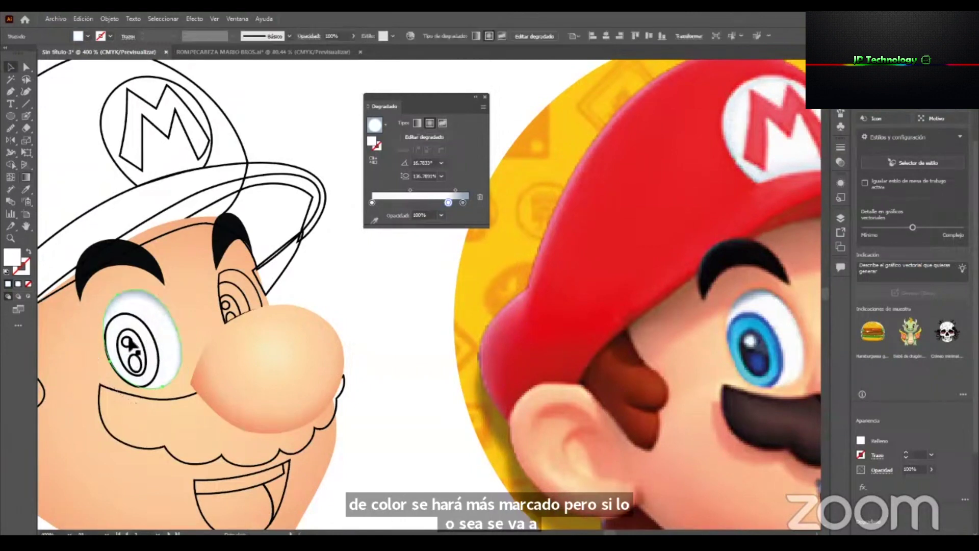
key(i)
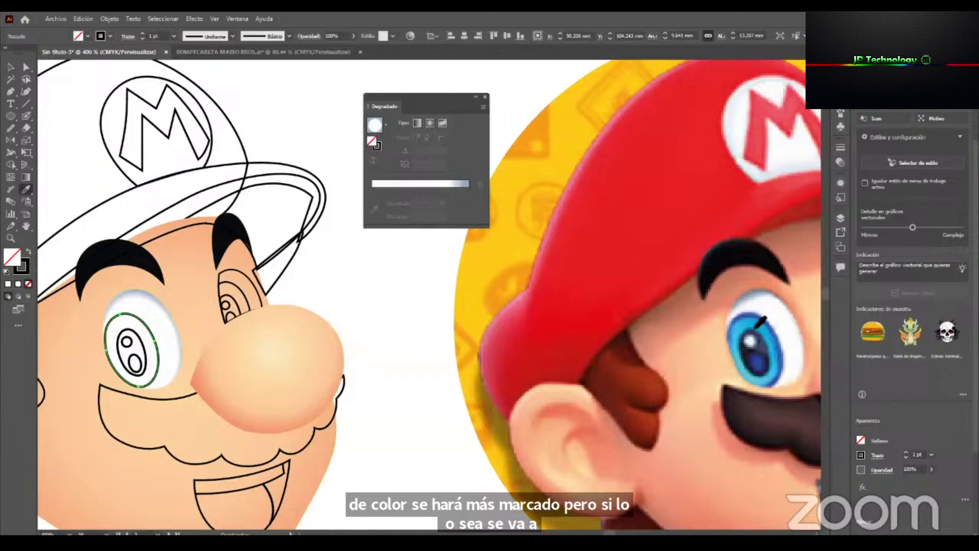
click(755, 328)
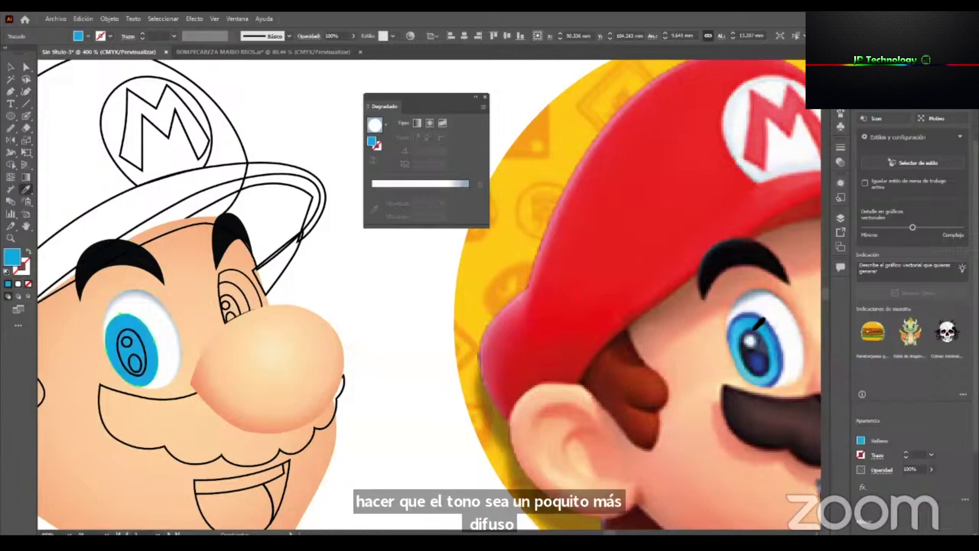
Give the iris a radial gradient with a blue middle stop, a dark blue end stop and a light teal-blue start stop sampled from the reference iris.
click(412, 185)
click(462, 202)
click(374, 221)
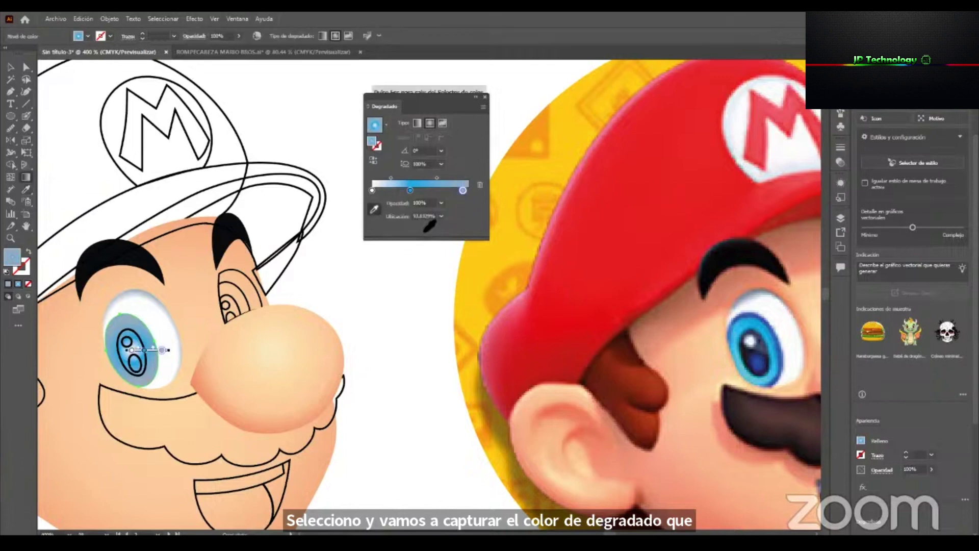
click(749, 317)
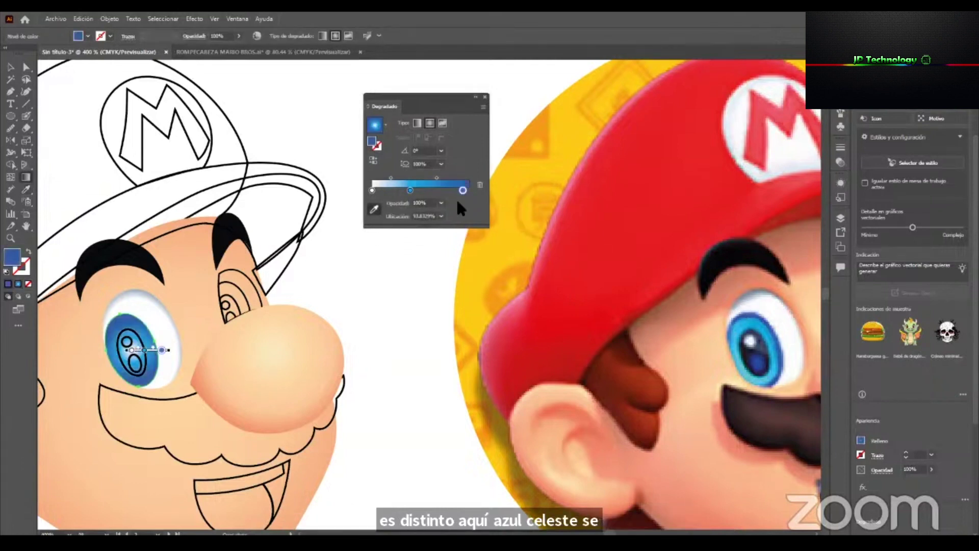
click(372, 190)
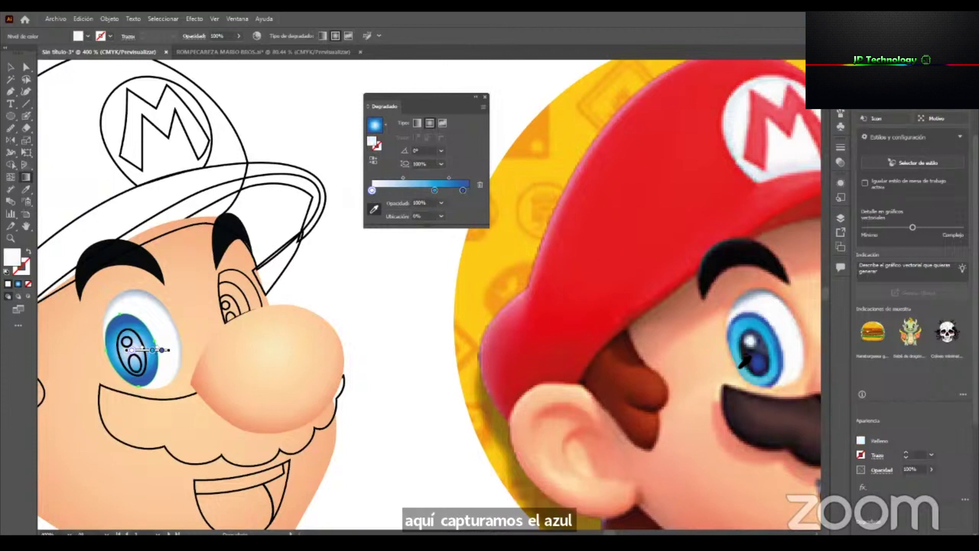
click(742, 364)
drag(372, 190, 381, 191)
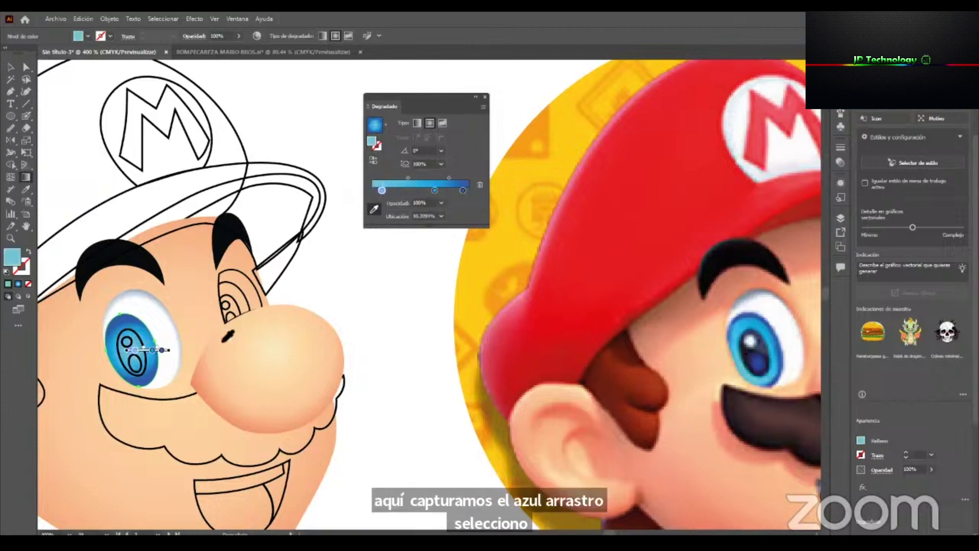
Reshape the iris gradient into an oval tilted about 14° and set its middle stop at about 85% for a thin dark rim.
drag(128, 319, 128, 312)
drag(171, 354, 155, 345)
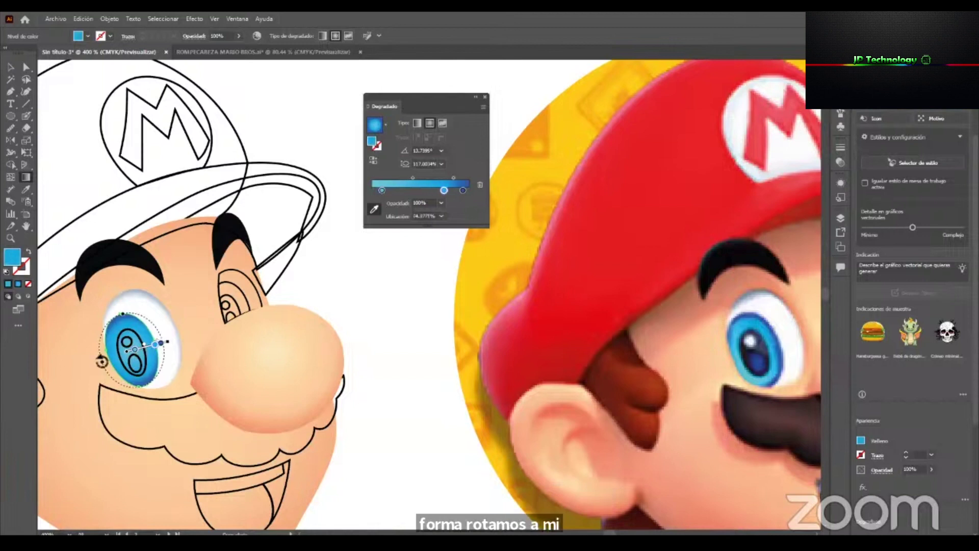
drag(100, 357, 122, 312)
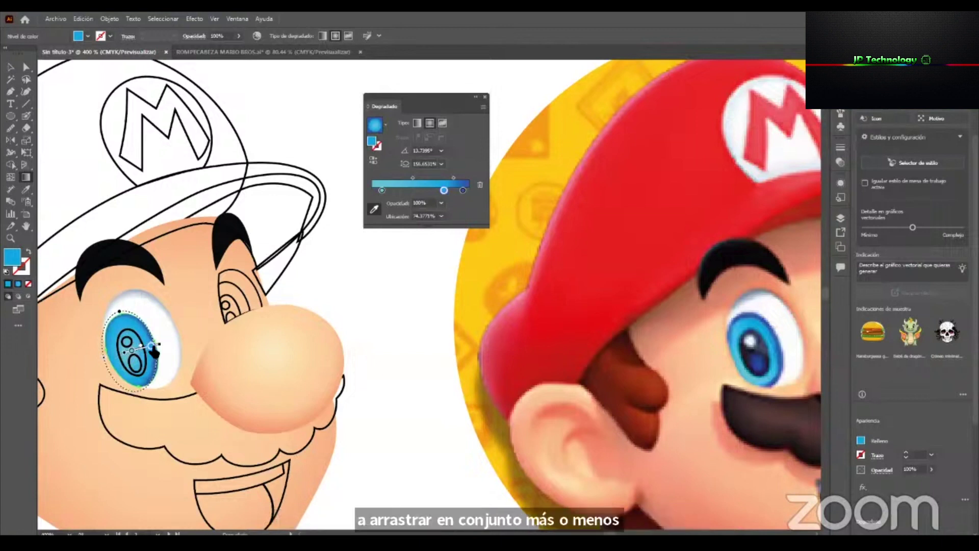
drag(150, 346, 152, 346)
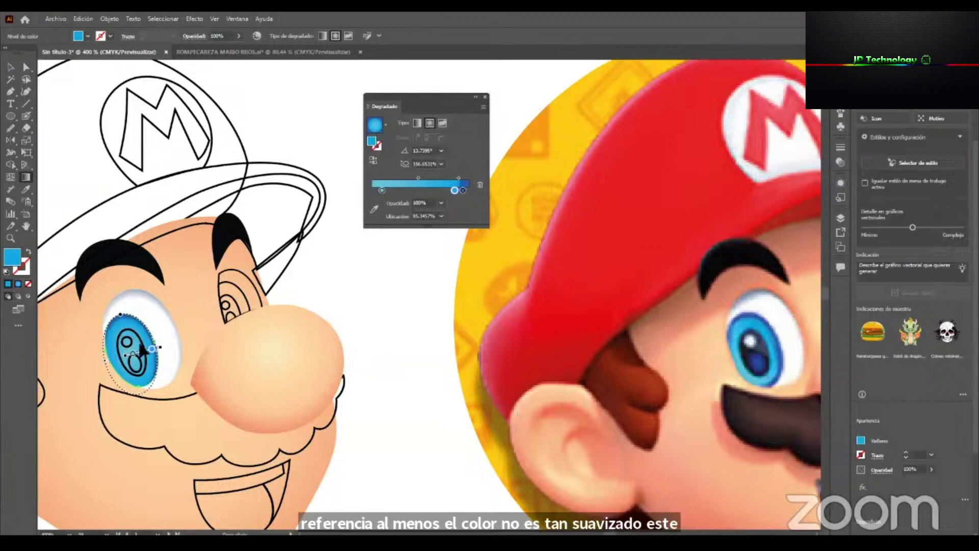
Swap the fill and stroke of the larger eye's pupil so it is solid black without an outline.
key(a)
click(142, 346)
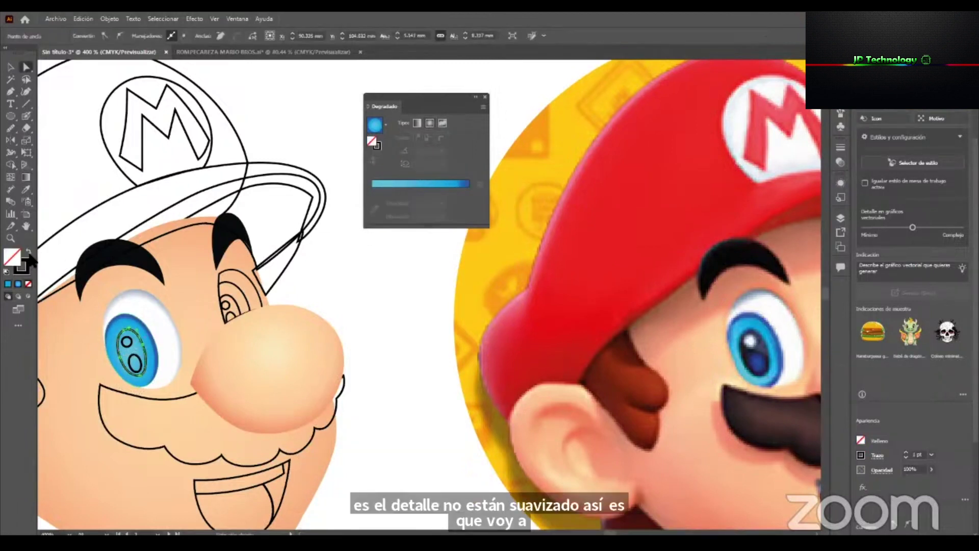
click(29, 251)
Fill the pupil's lower oval with dark blue and its small upper circle with white, both sampled from the reference eye.
key(v)
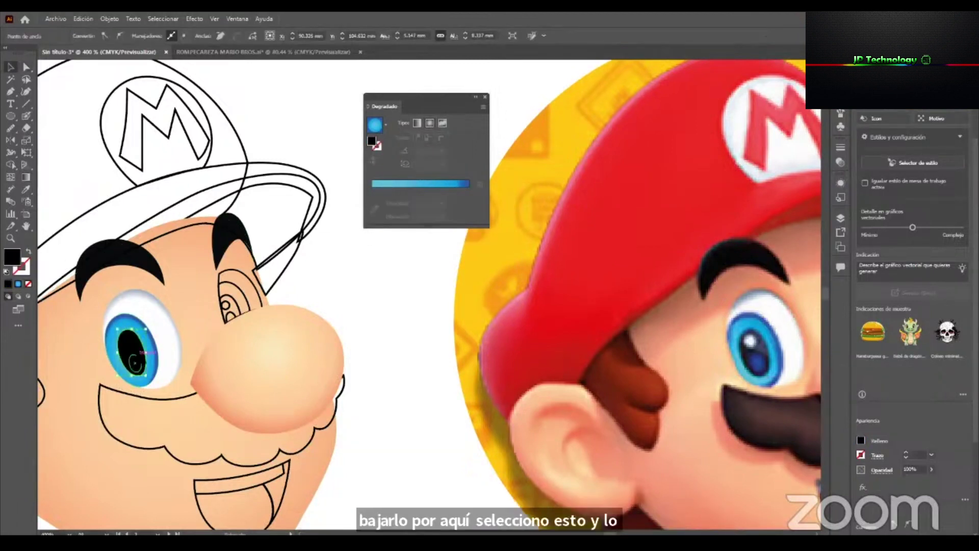
click(134, 357)
key(i)
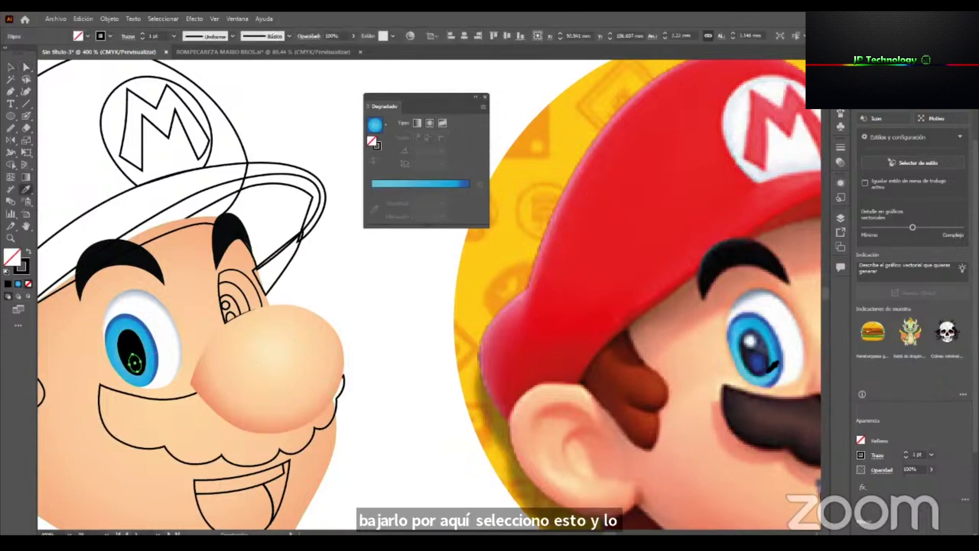
click(760, 365)
key(v)
click(128, 344)
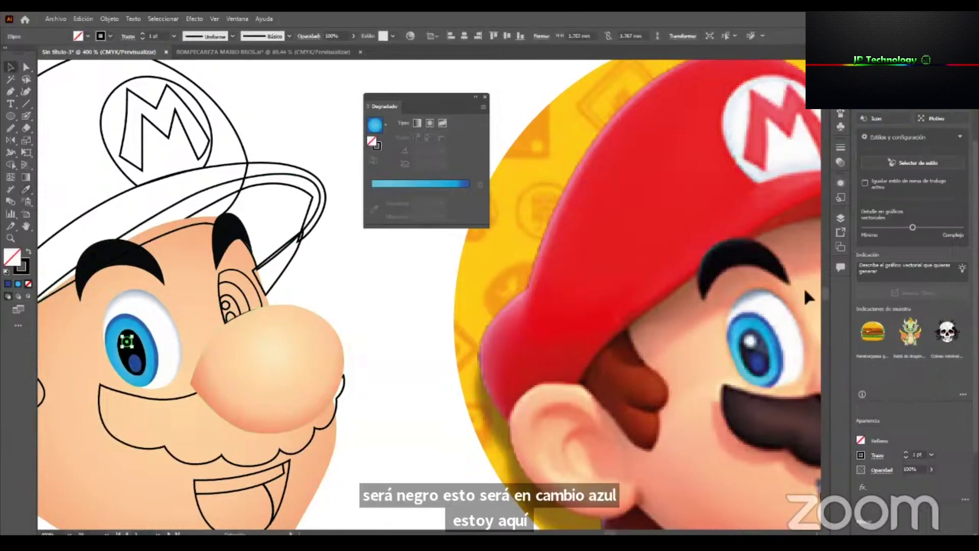
key(i)
click(771, 312)
key(v)
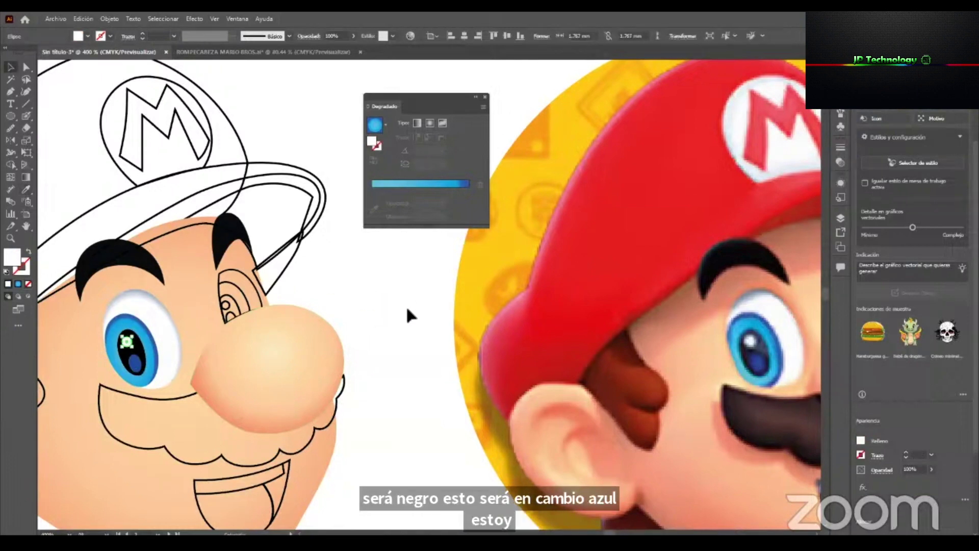
click(408, 310)
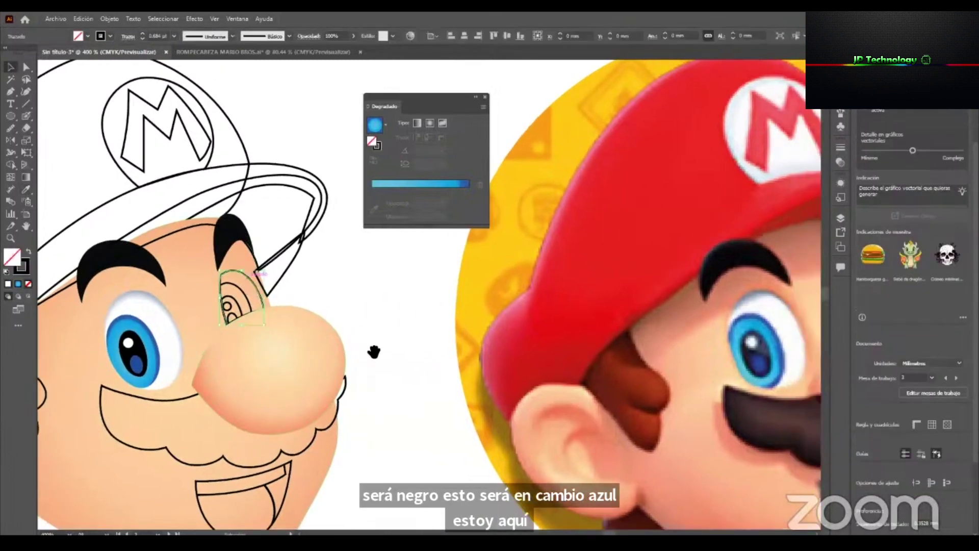
Copy the larger eye white's gradient fill onto the white of the smaller eye.
click(274, 289)
scroll(336, 368, right, 2)
scroll(340, 385, right, 1)
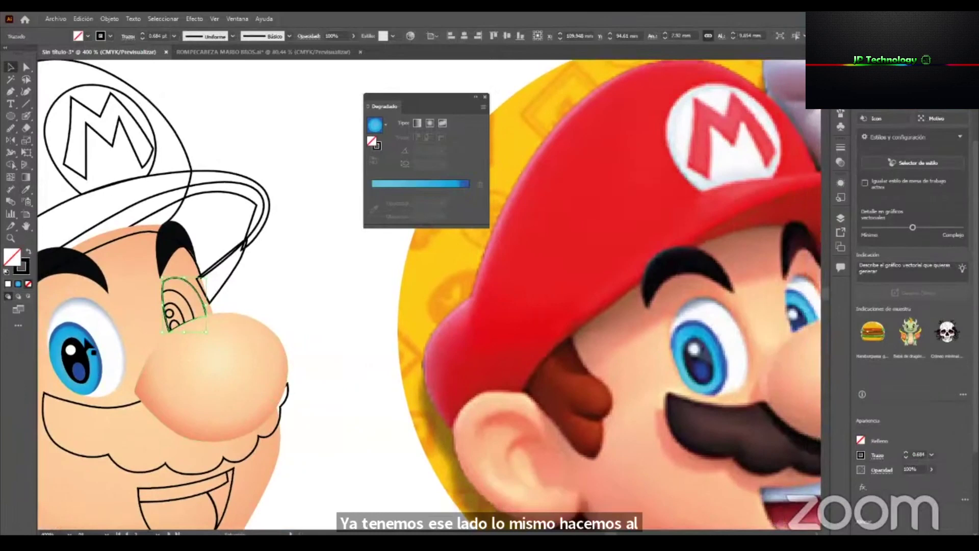
key(i)
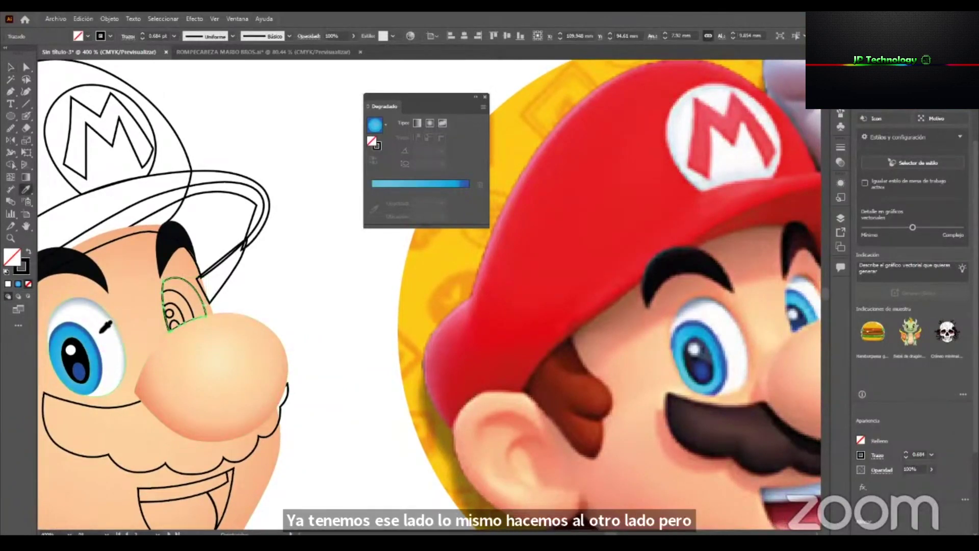
click(116, 329)
key(g)
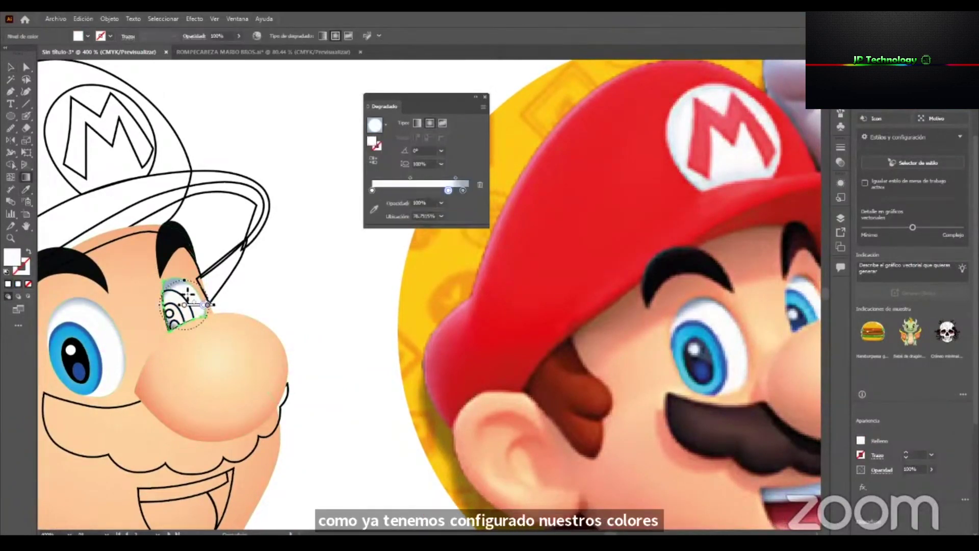
Redraw the smaller eye white's radial gradient as a circle centred near the eye's lower inner corner, angled about -64°.
mouse_move(184, 305)
mouse_down()
mouse_move(174, 304)
mouse_move(175, 274)
mouse_move(176, 307)
mouse_move(209, 292)
mouse_up()
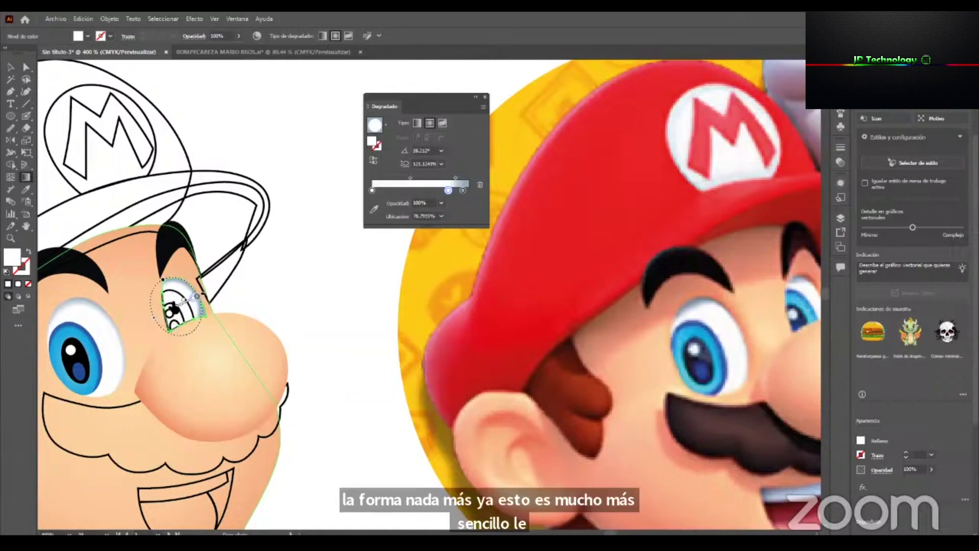
drag(170, 294, 167, 260)
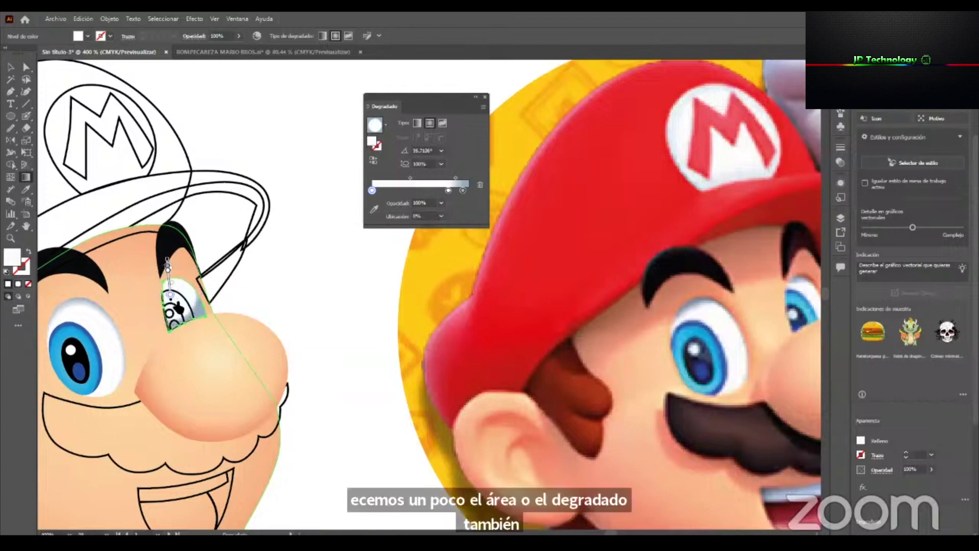
mouse_move(172, 302)
mouse_down()
mouse_move(197, 330)
mouse_move(189, 328)
mouse_up()
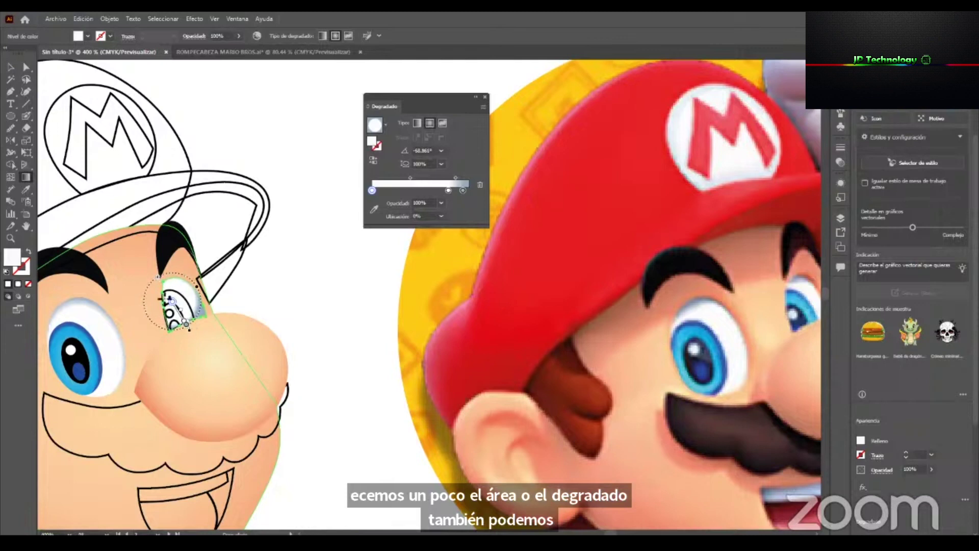
click(155, 301)
key(ctrl+z)
drag(172, 292, 190, 328)
drag(173, 293, 173, 316)
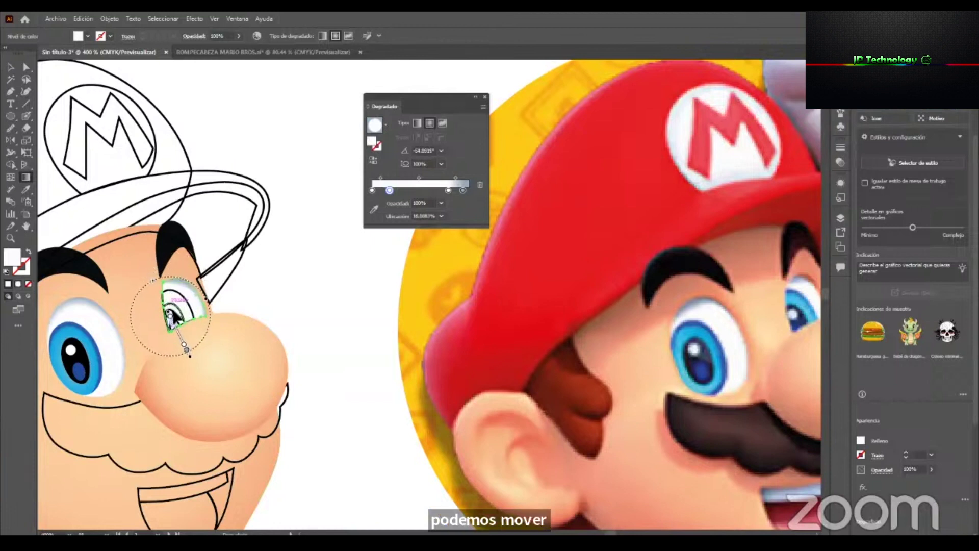
Copy the larger iris's gradient onto the smaller eye's iris and redraw it from the inner edge at about -50°.
key(a)
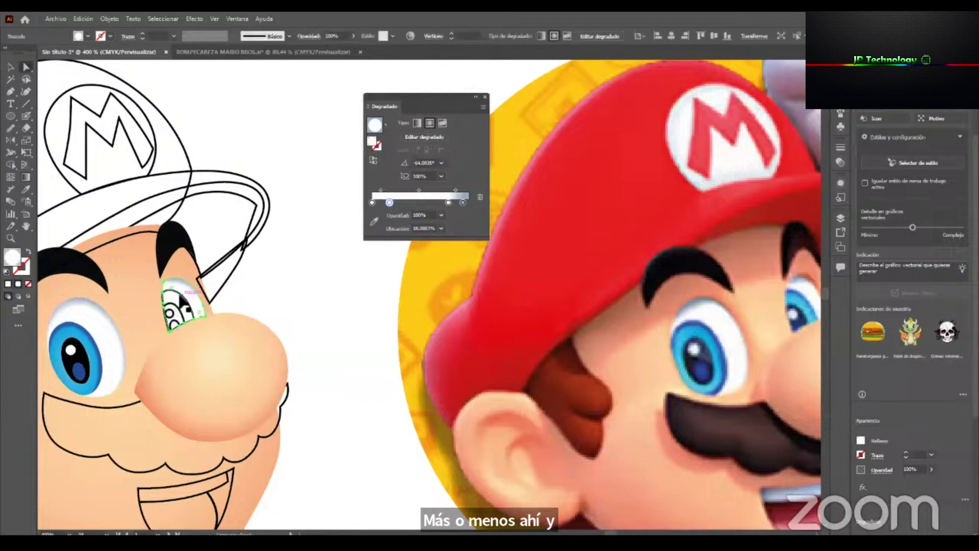
click(181, 304)
key(i)
click(92, 336)
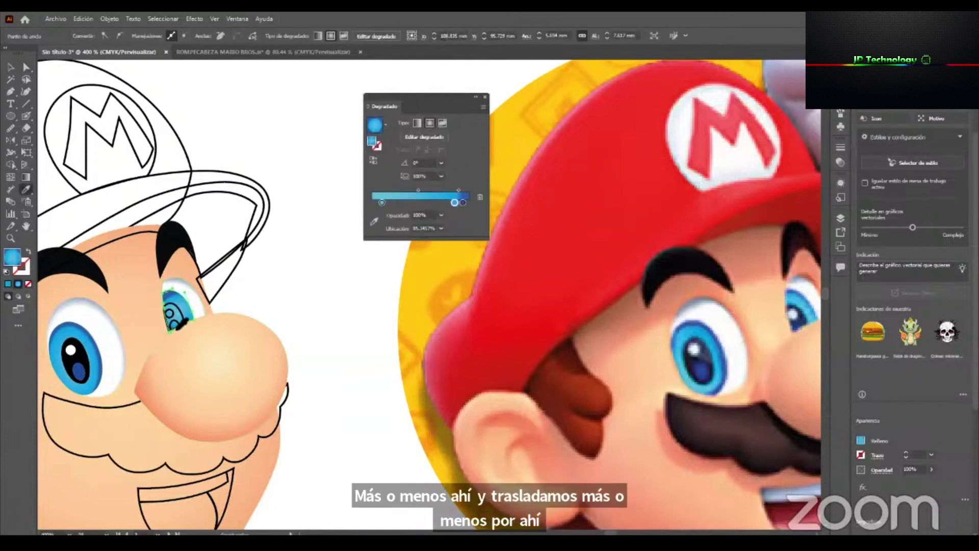
key(g)
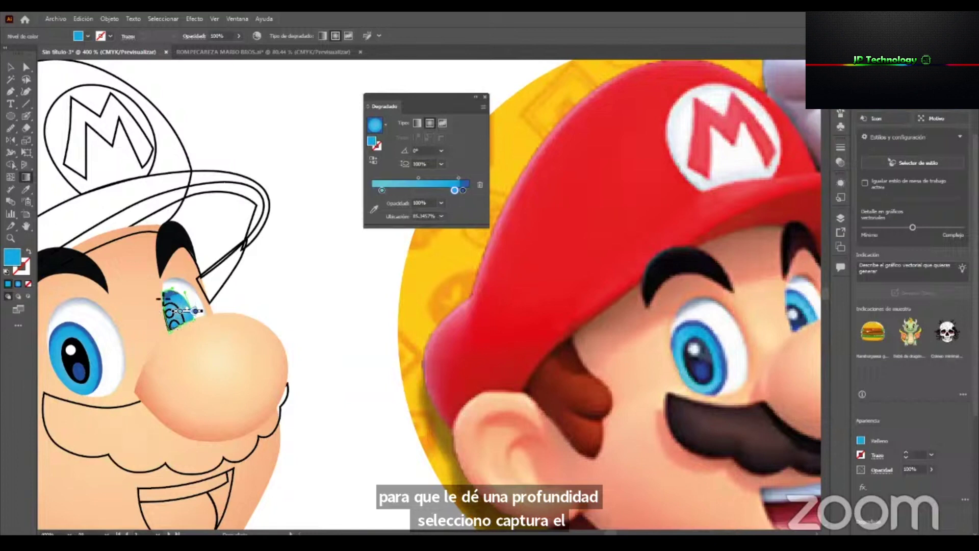
drag(159, 293, 183, 323)
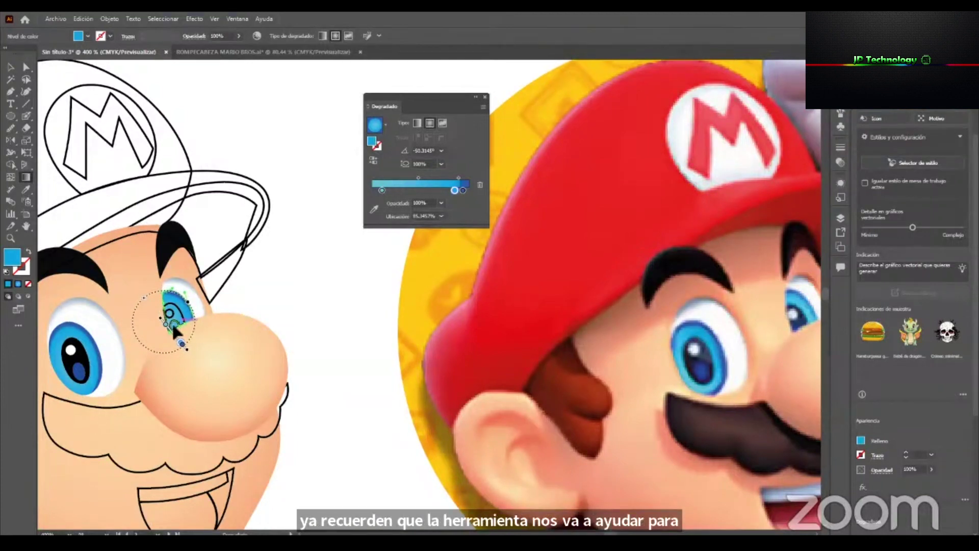
Fill the smaller eye's pupil with black and its upper highlight circle with the white copied from the larger eye.
key(v)
click(178, 309)
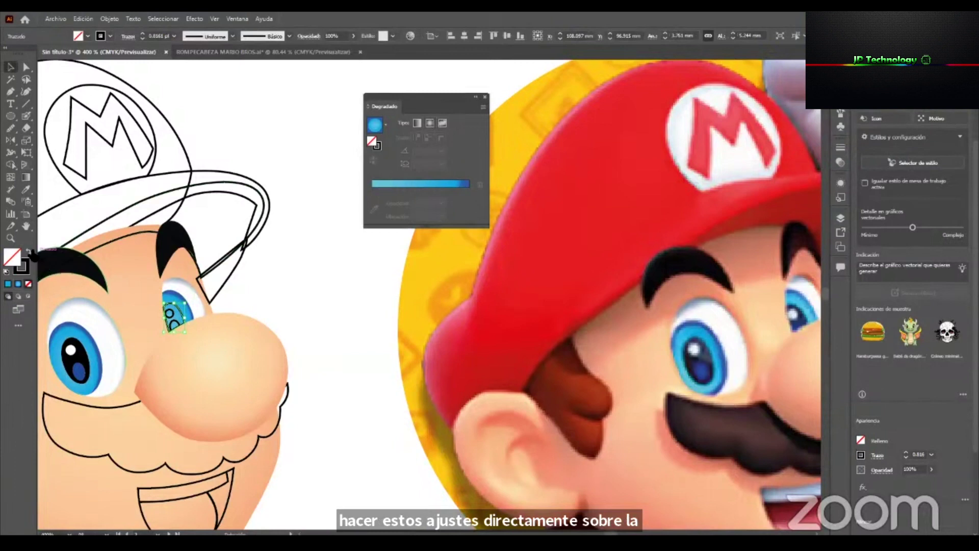
click(171, 313)
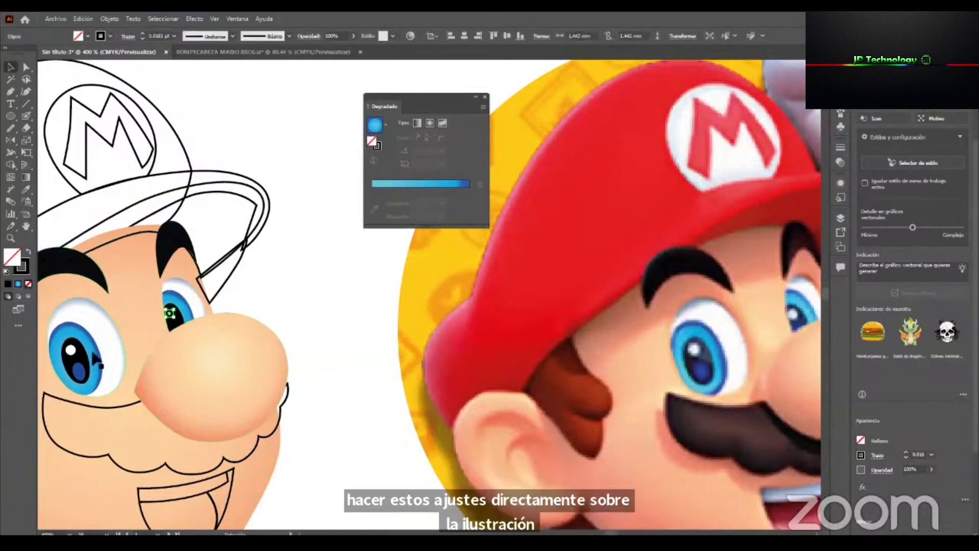
key(i)
click(69, 350)
Fill the lower oval of the smaller eye's pupil with the dark blue copied from the larger eye.
key(v)
click(174, 323)
key(i)
click(79, 371)
Fill the moustache with the dark brown sampled from the reference moustache and leave it without an outline.
key(z)
drag(189, 354, 126, 380)
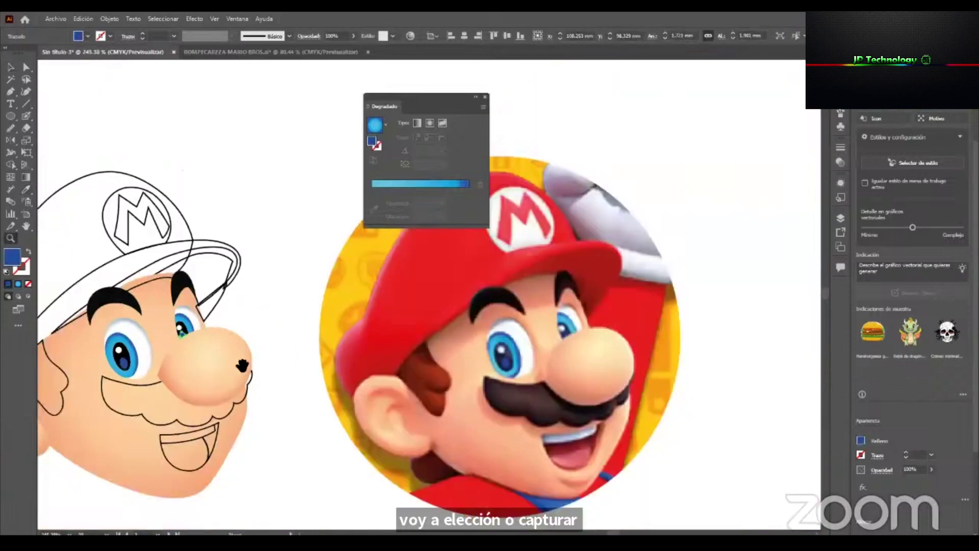
drag(197, 371, 266, 351)
key(v)
click(341, 309)
drag(338, 318, 360, 314)
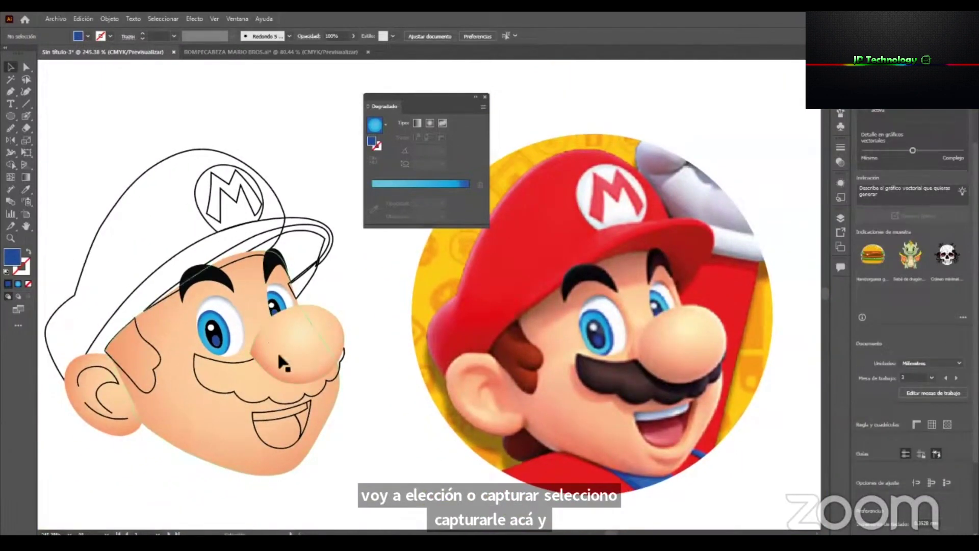
click(235, 390)
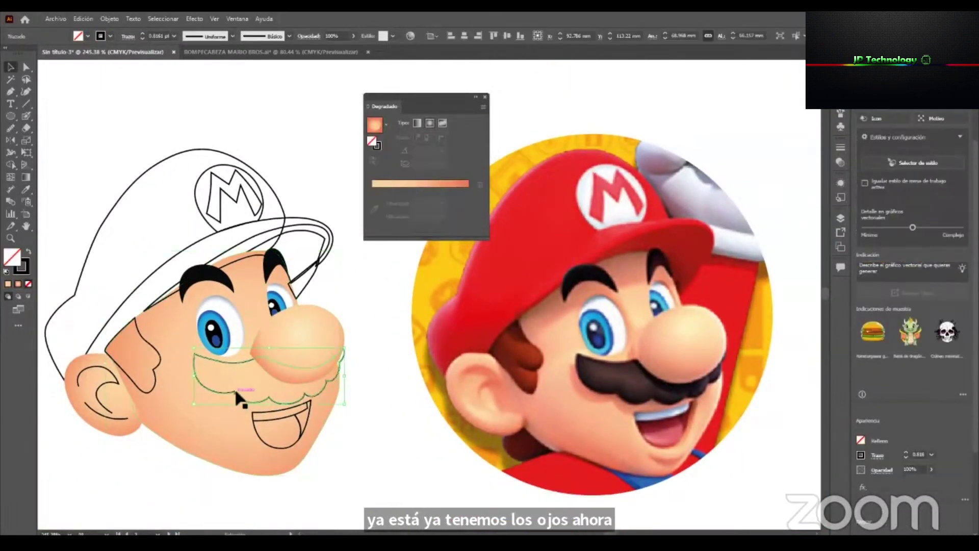
key(i)
click(591, 371)
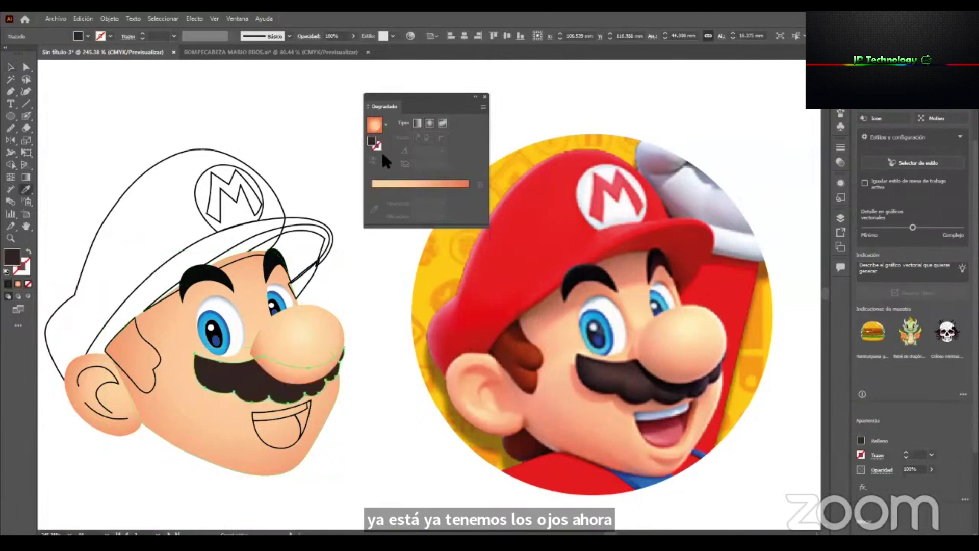
Apply the radial gradient to the moustache and replace its red end stop with near-black sampled from the reference moustache.
click(408, 185)
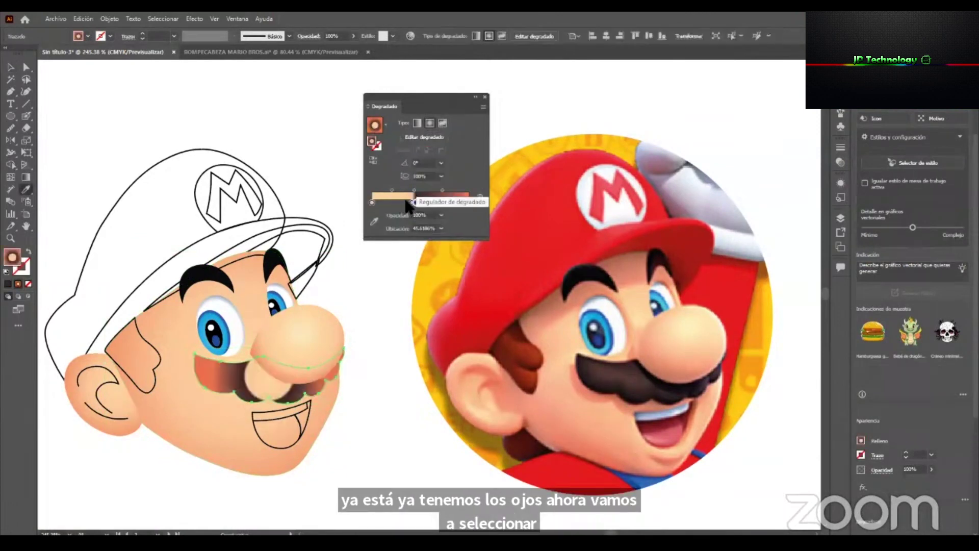
click(466, 202)
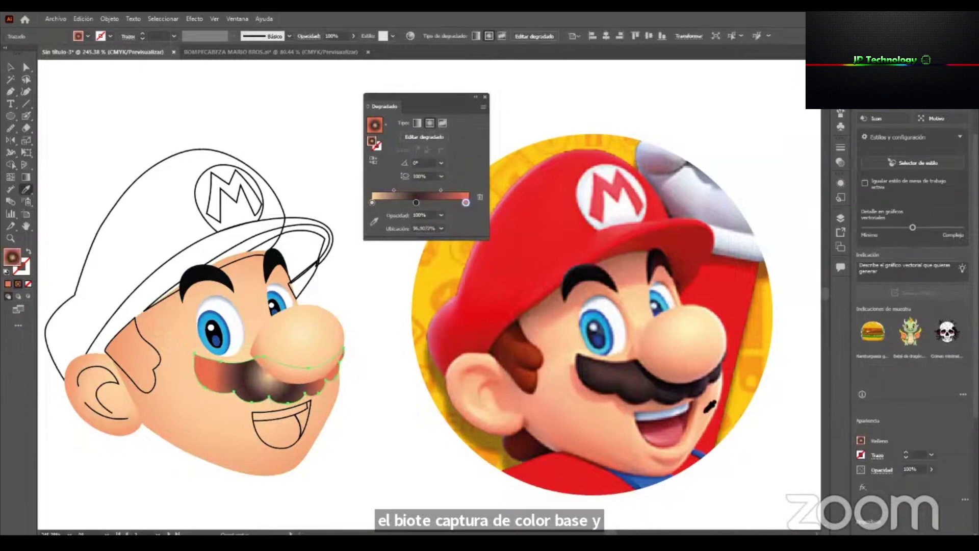
click(632, 404)
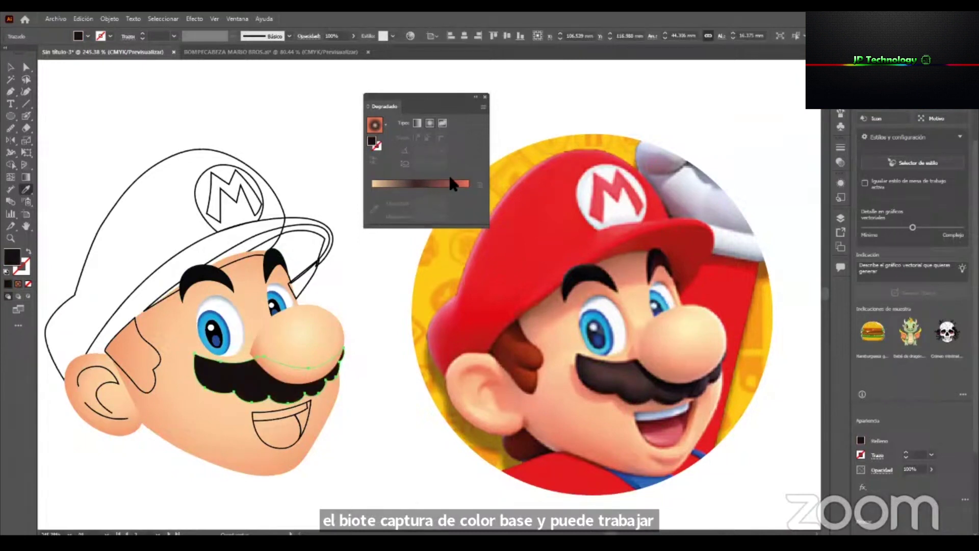
click(435, 182)
key(ctrl+z)
click(461, 199)
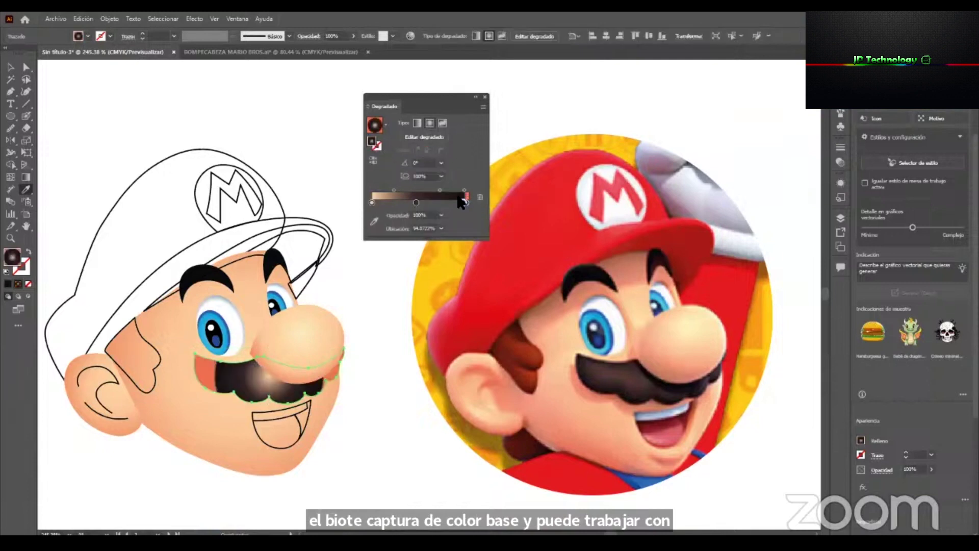
drag(467, 203, 472, 209)
Recolour the moustache gradient's first stop with the dark maroon sampled from the reference moustache.
click(372, 203)
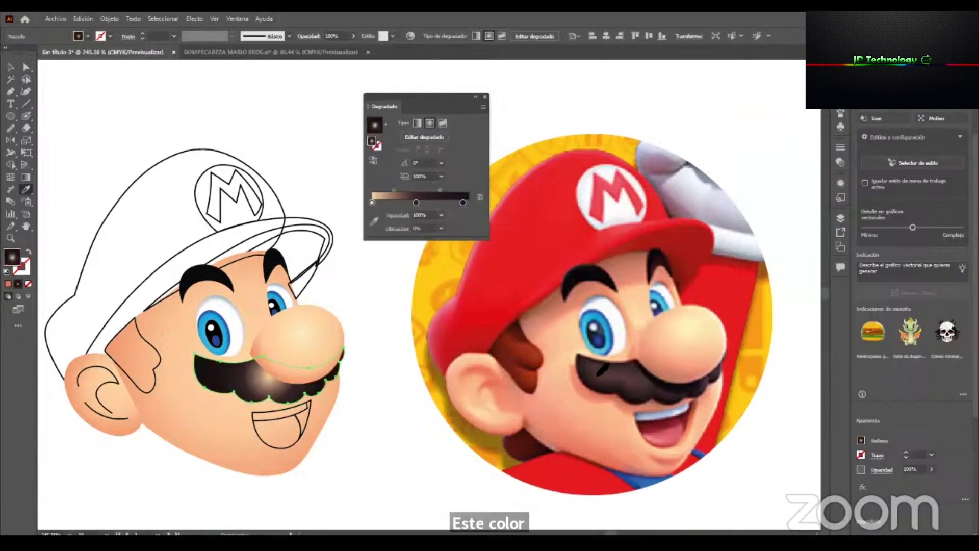
click(597, 375)
key(ctrl+z)
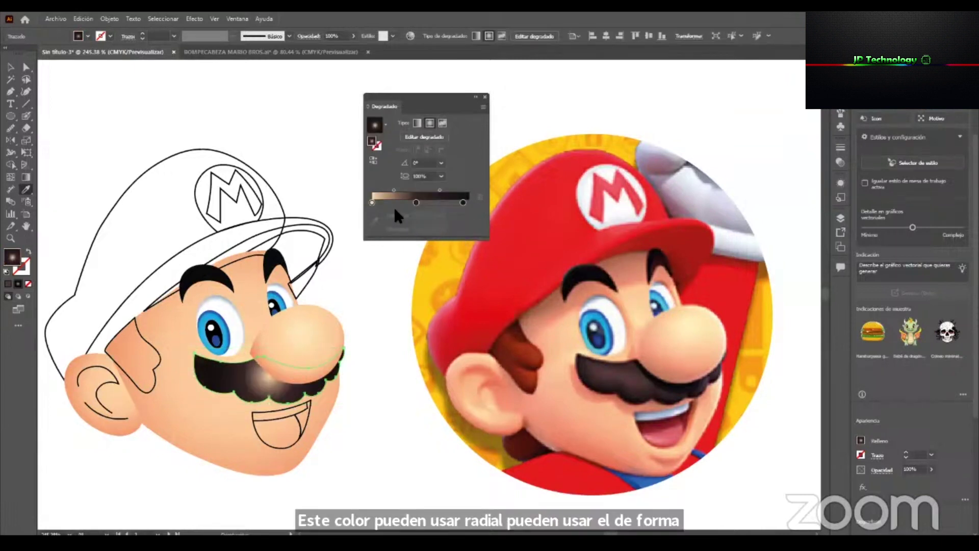
click(372, 202)
click(369, 220)
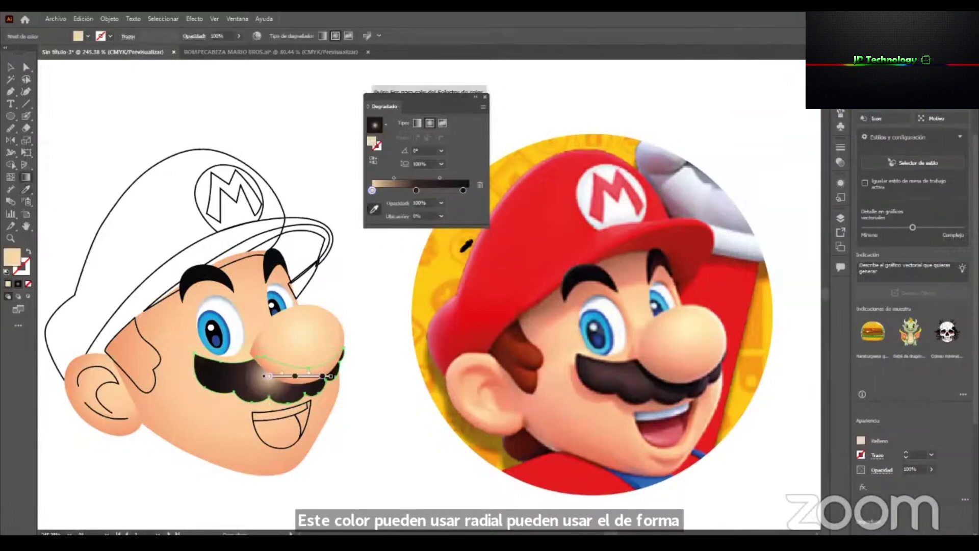
click(622, 362)
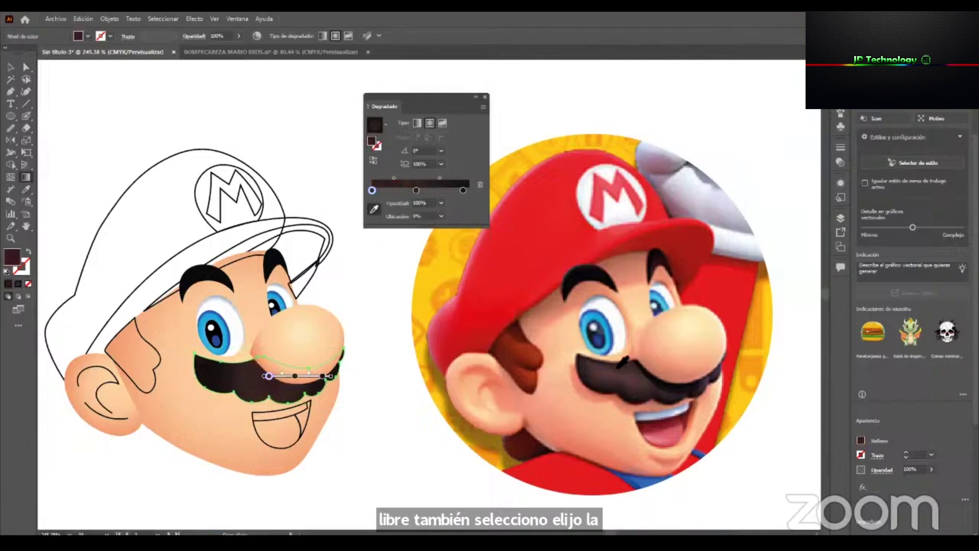
Change the moustache gradient to linear and redraw it from the upper edge downwards at about -97°.
drag(416, 190, 372, 190)
click(418, 124)
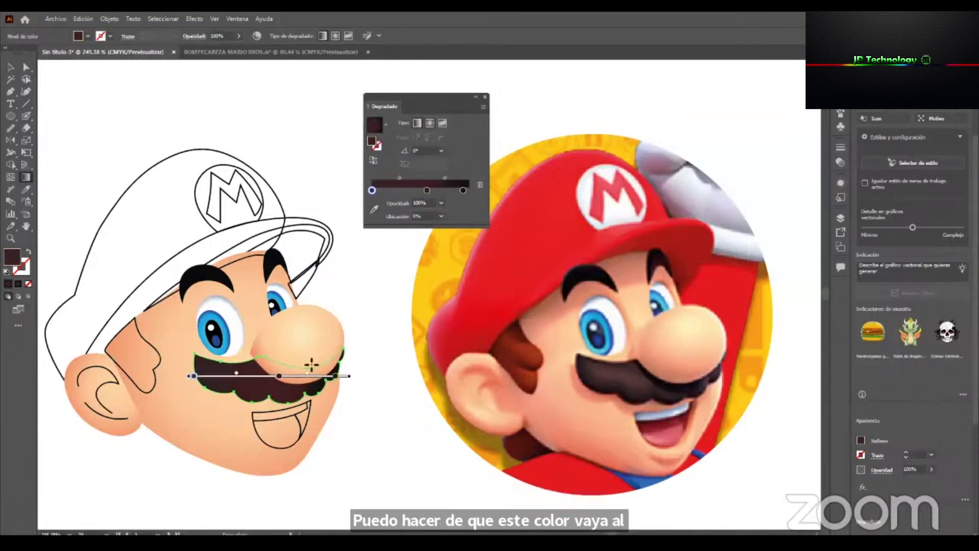
drag(268, 362, 264, 400)
key(v)
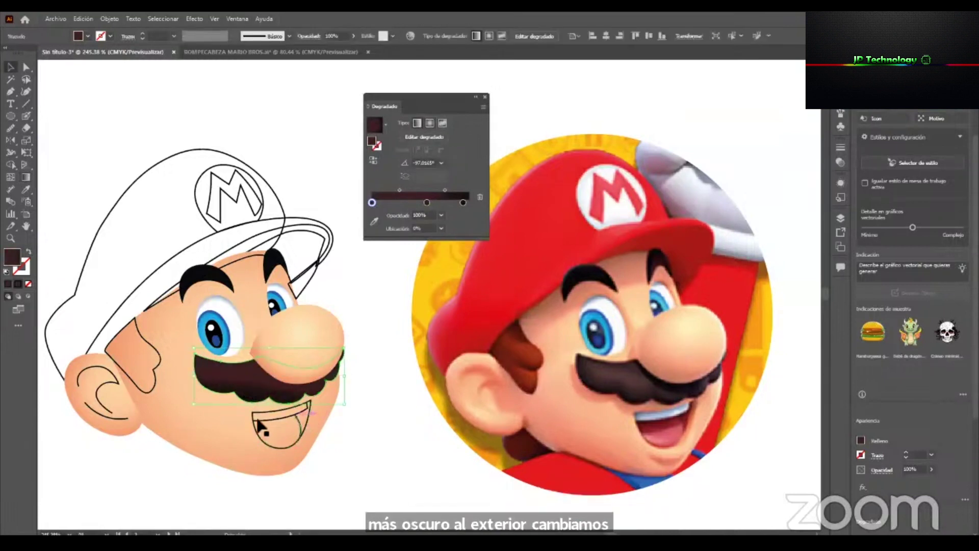
Fill the sideburn with the reddish brown sampled from the reference hair and leave it without an outline.
drag(147, 390, 167, 389)
click(181, 352)
key(i)
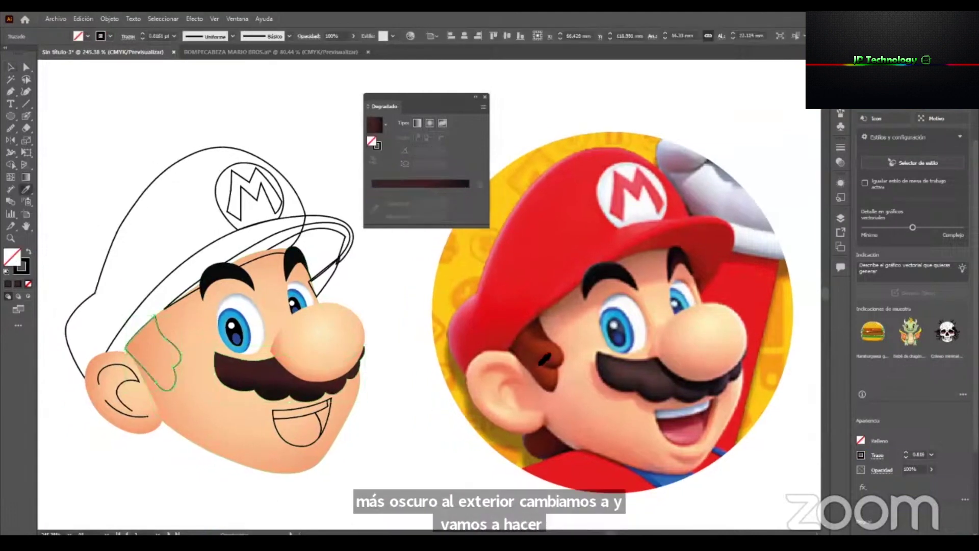
click(543, 339)
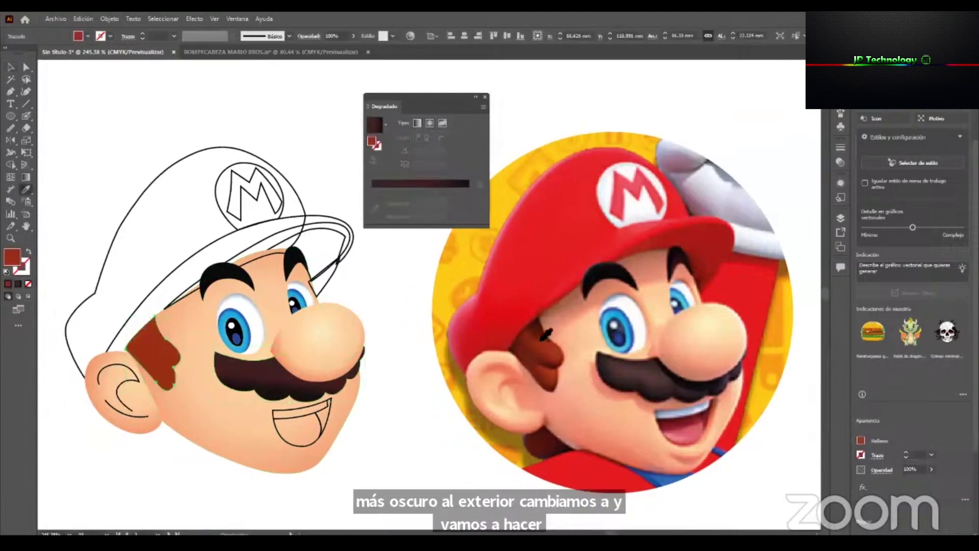
Give the sideburn the linear gradient with reddish brown as the middle stop between dark end stops, removing the surplus stops.
click(415, 185)
drag(463, 203, 464, 229)
drag(427, 202, 491, 206)
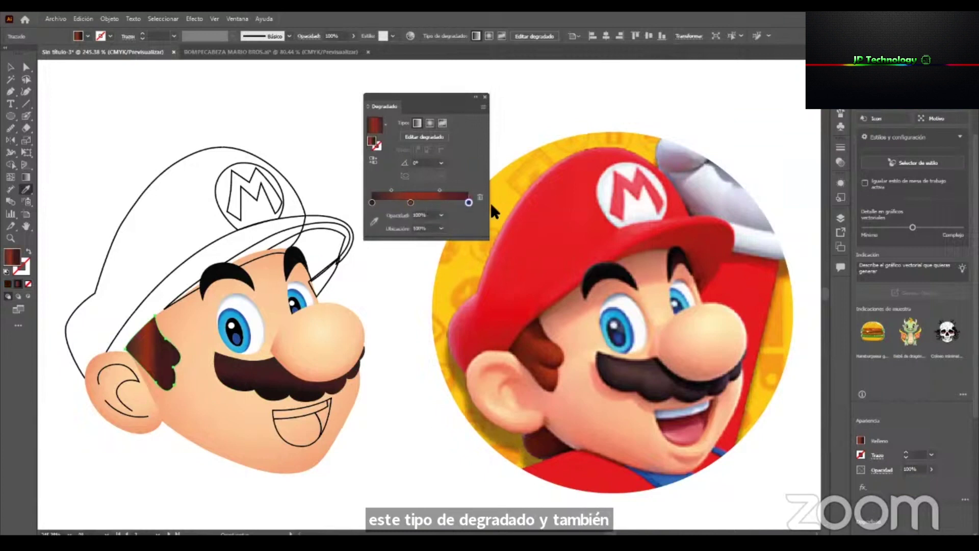
click(388, 202)
mouse_move(388, 202)
mouse_down()
mouse_move(376, 222)
mouse_move(362, 205)
mouse_up()
Recolour the sideburn gradient's two end stops with dark red-brown sampled from the reference, and deselect the shape.
click(374, 222)
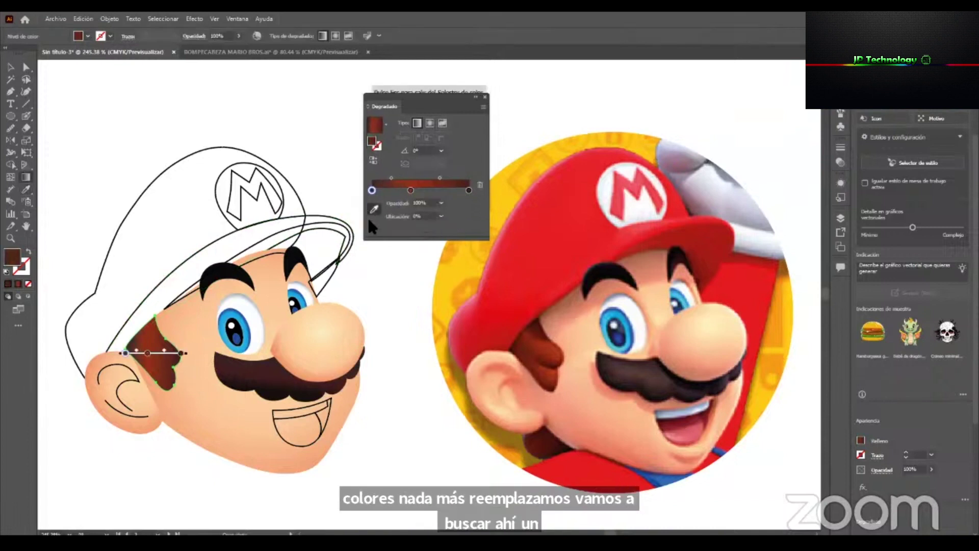
click(511, 348)
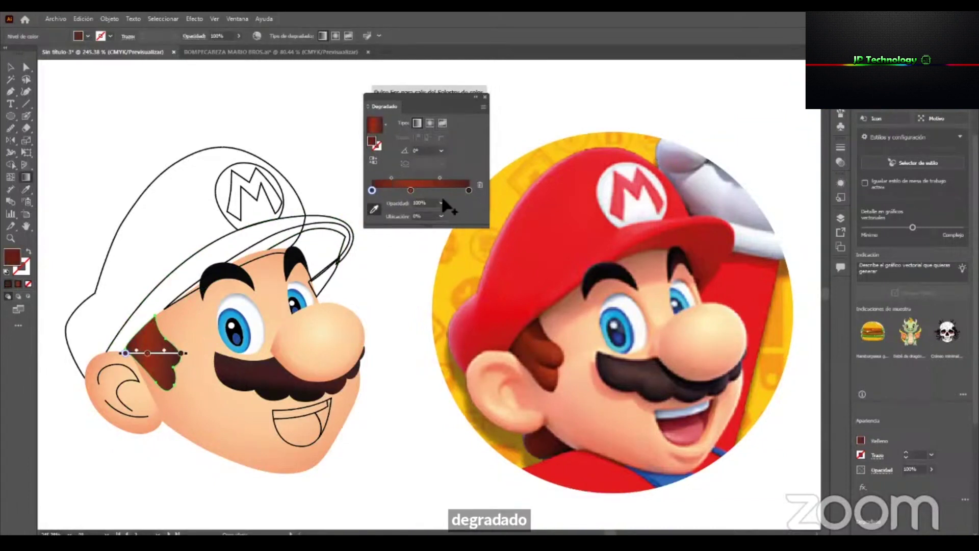
click(469, 190)
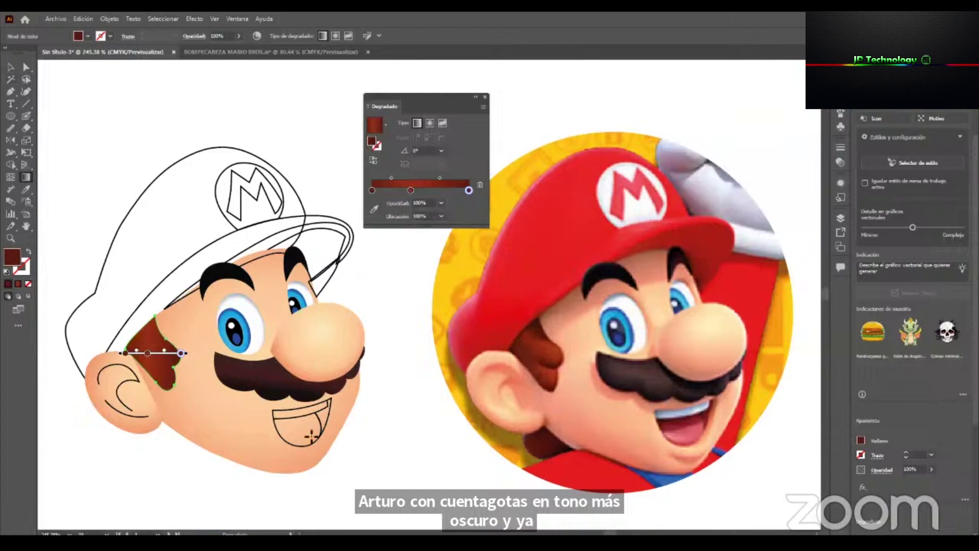
click(9, 69)
click(411, 285)
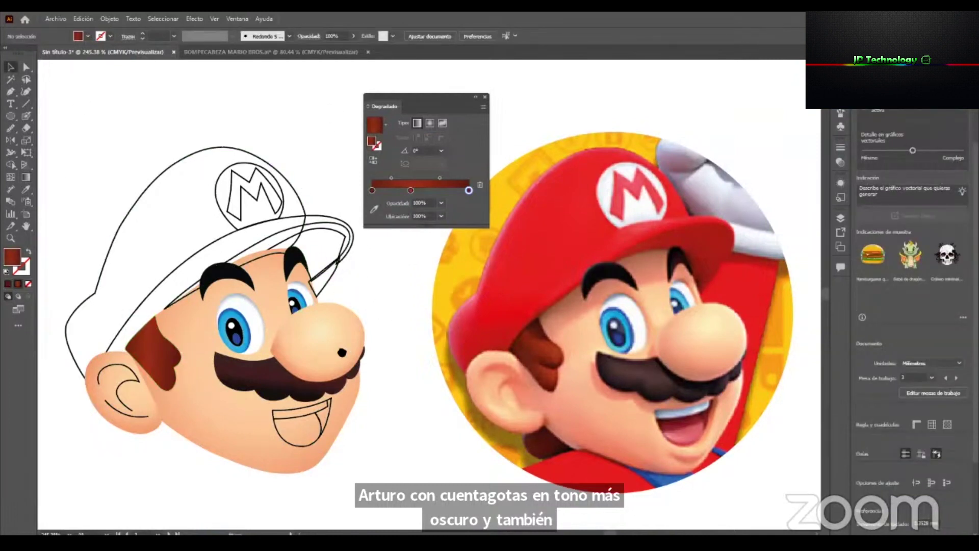
Fill the underside of the cap's visor with the dark red sampled from the reference cap.
drag(343, 352, 331, 378)
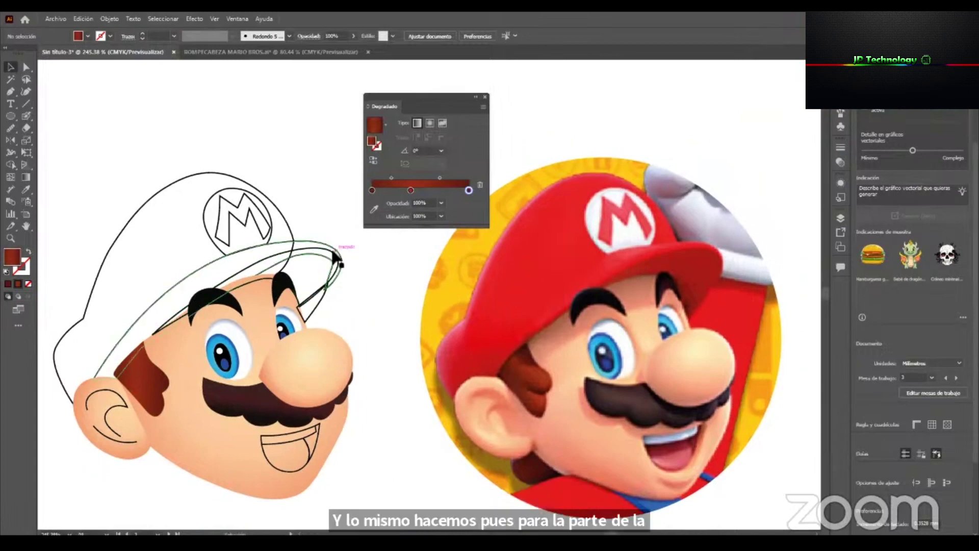
click(337, 254)
key(i)
click(461, 264)
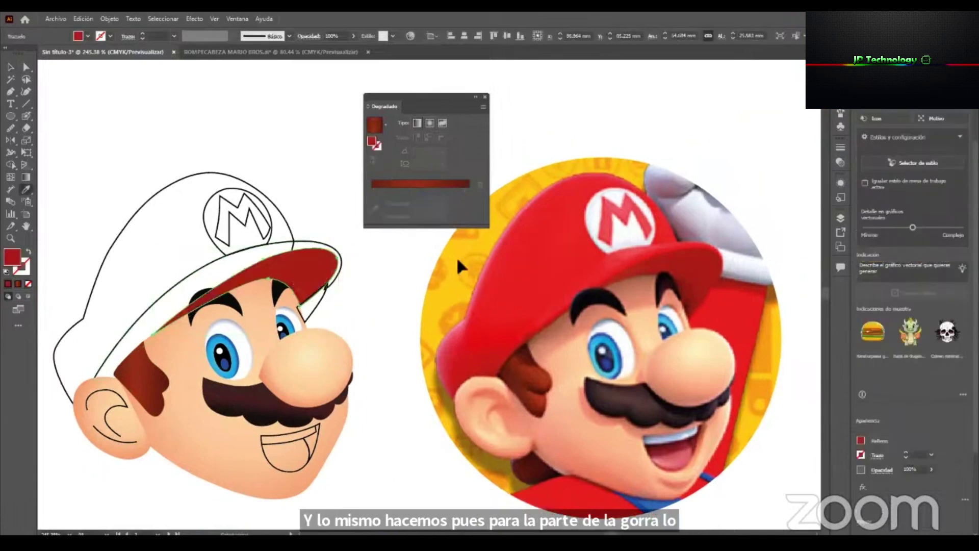
Fill the cap's visor and crown with the bright reds sampled from the matching parts of the reference cap.
key(v)
click(316, 244)
key(i)
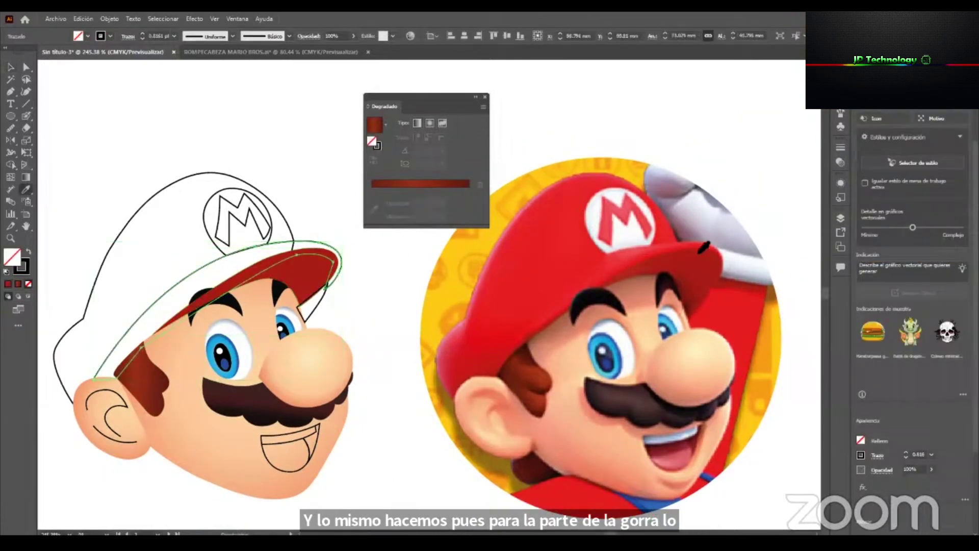
click(672, 235)
key(v)
click(269, 201)
key(i)
click(554, 185)
key(v)
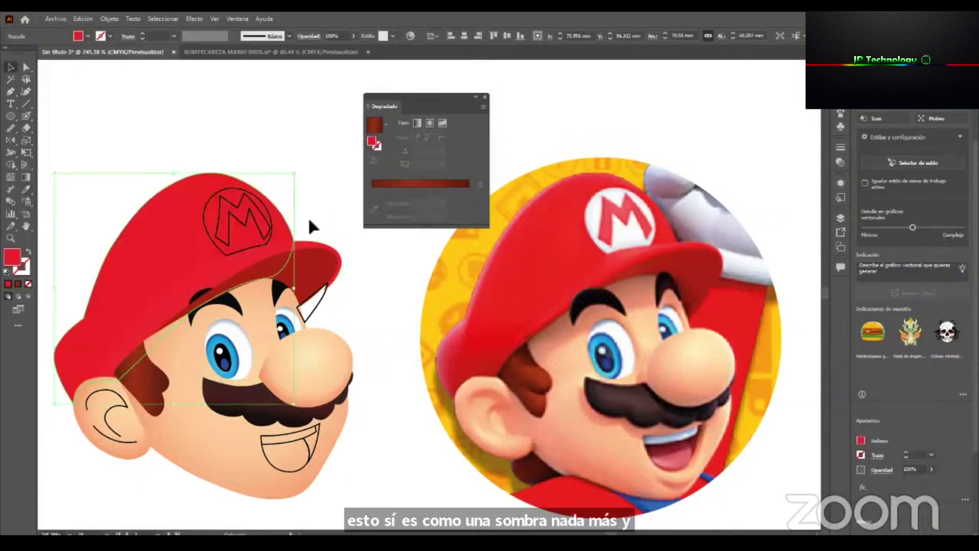
Fill the cap emblem's circle with the off-white sampled from the reference emblem.
click(263, 206)
key(i)
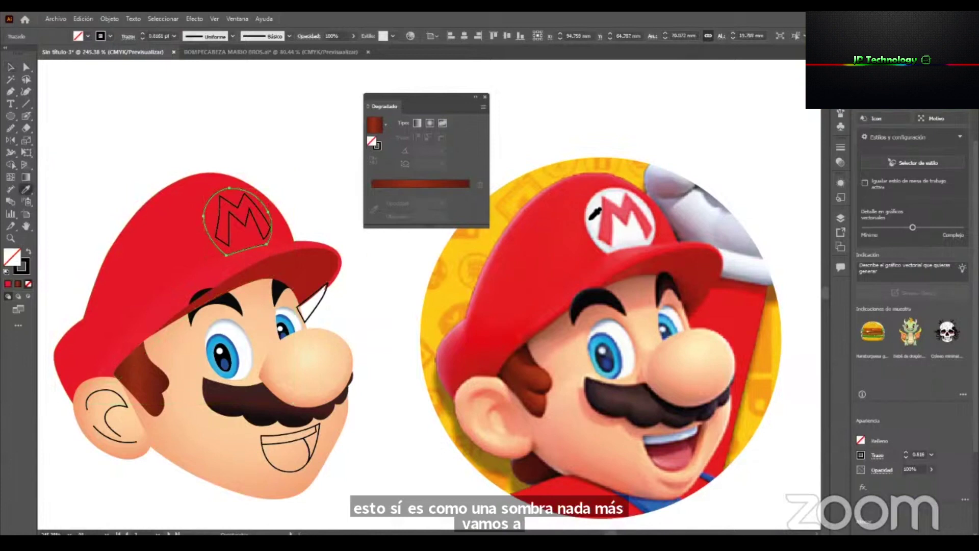
click(594, 214)
key(v)
Fill the emblem's letter M with the pinkish red sampled from the reference M, and deselect it.
click(254, 202)
key(i)
click(621, 215)
key(v)
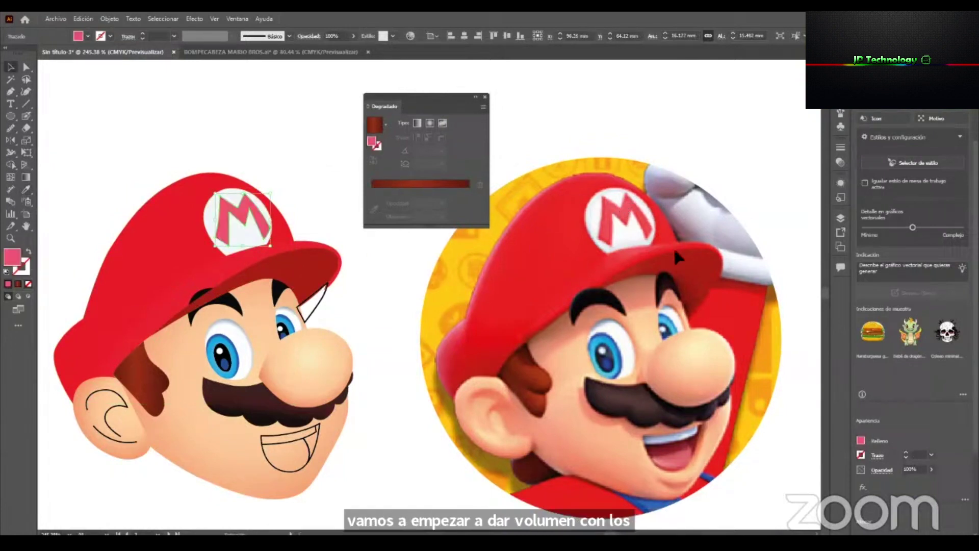
key(i)
click(610, 244)
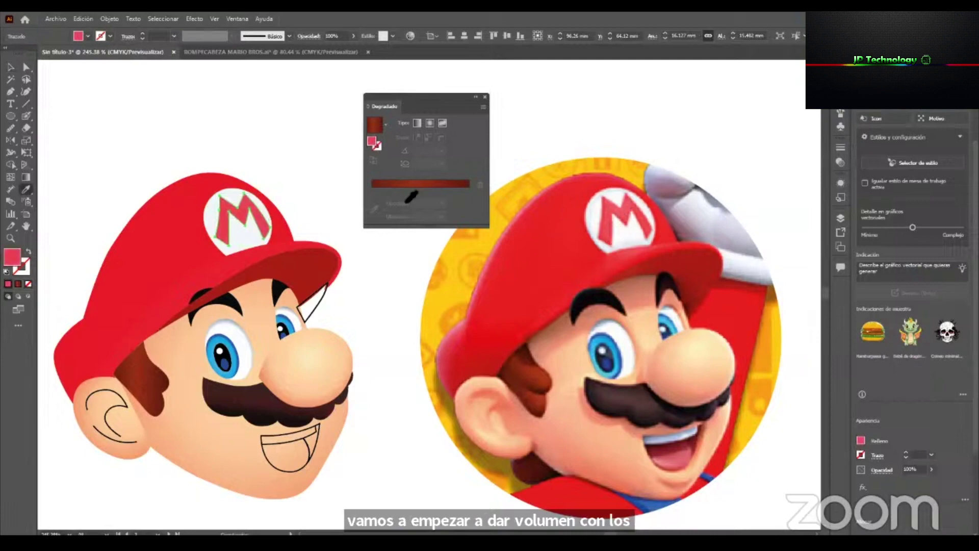
key(v)
click(377, 380)
Select the cap's crown, visor and visor underside together and send them behind the face.
key(space)
drag(425, 360, 445, 384)
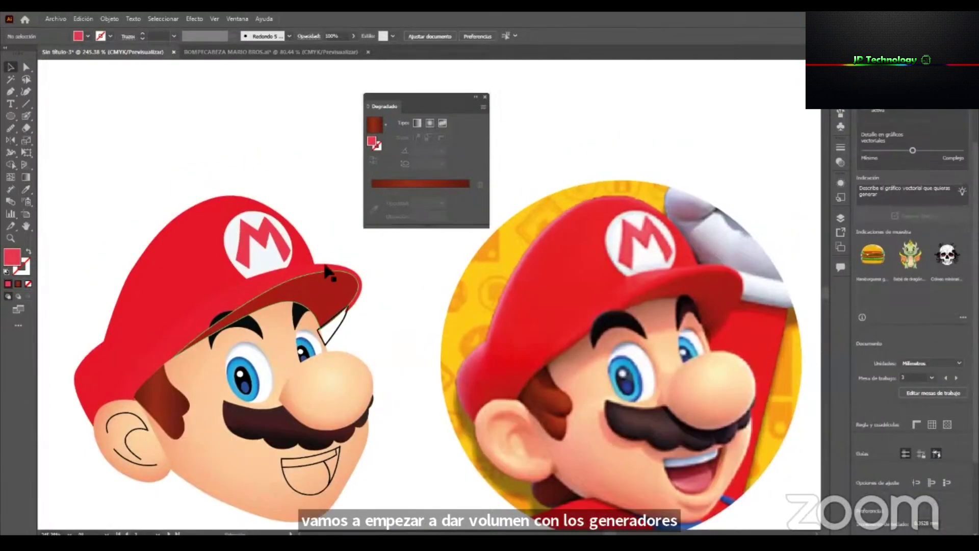
click(276, 272)
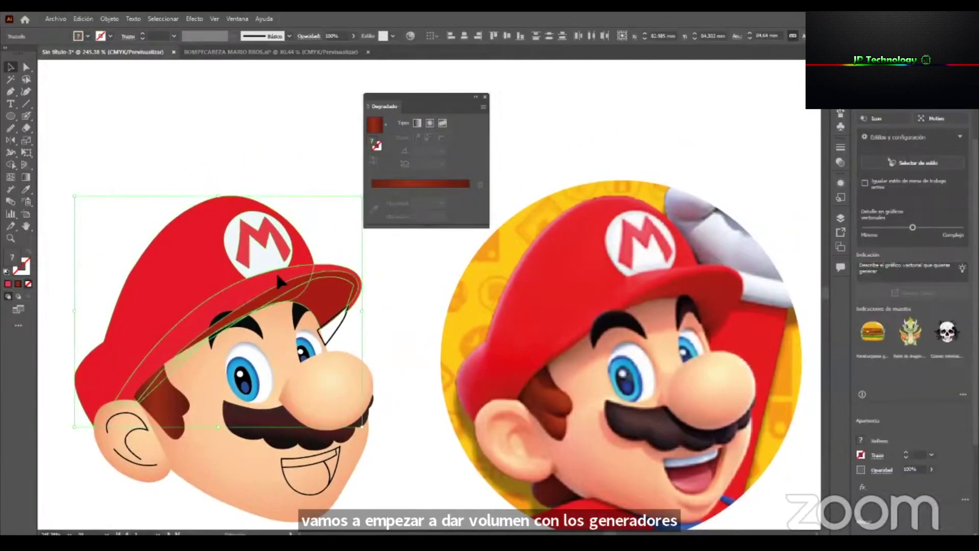
right_click(276, 272)
mouse_move(364, 488)
click(405, 470)
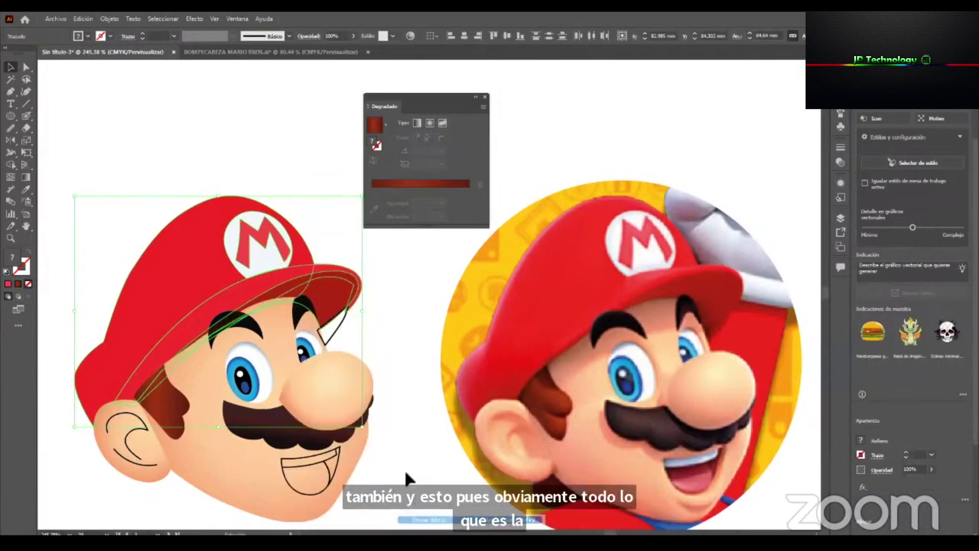
click(405, 468)
Fill the small piece of cap beside the smaller eye with the dark red sampled from the reference and send it to the back.
click(337, 323)
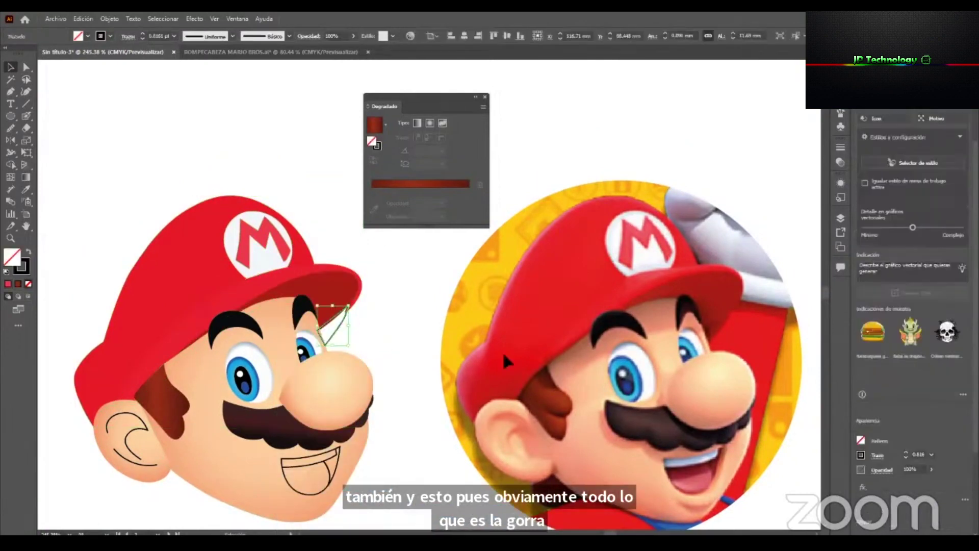
click(715, 334)
key(v)
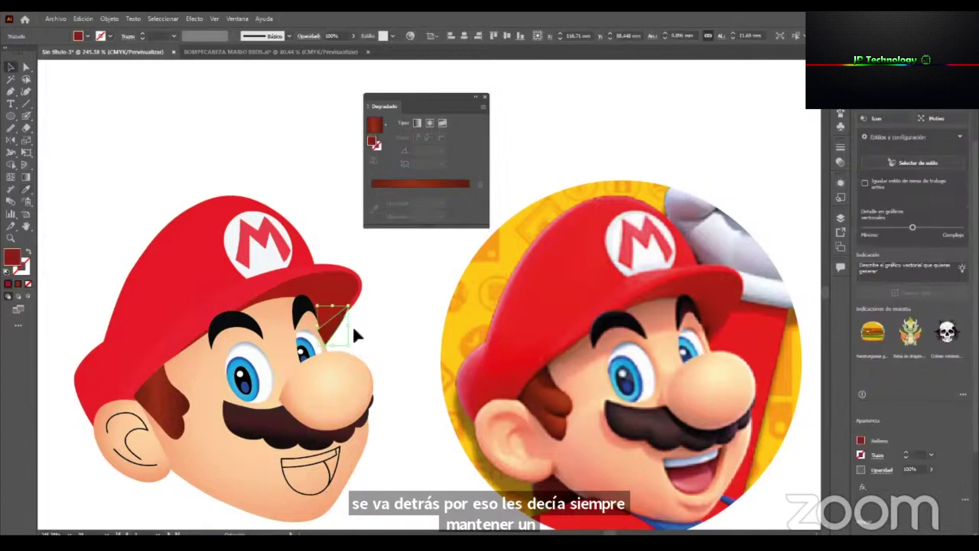
right_click(352, 327)
mouse_move(470, 486)
click(508, 520)
click(400, 366)
Send the cap's crown, visor and visor underside to the back again, behind the small dark red piece.
drag(381, 363, 417, 337)
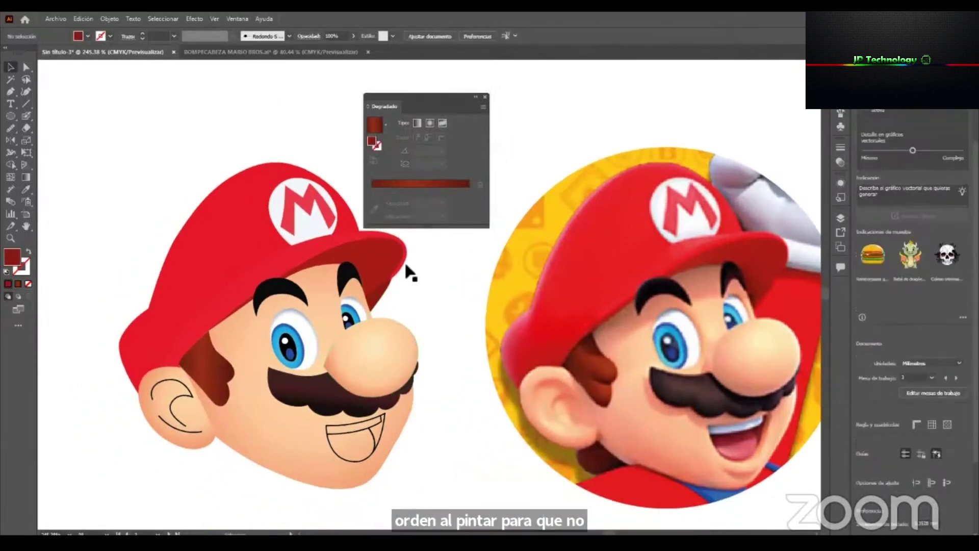
click(405, 265)
drag(424, 302, 402, 376)
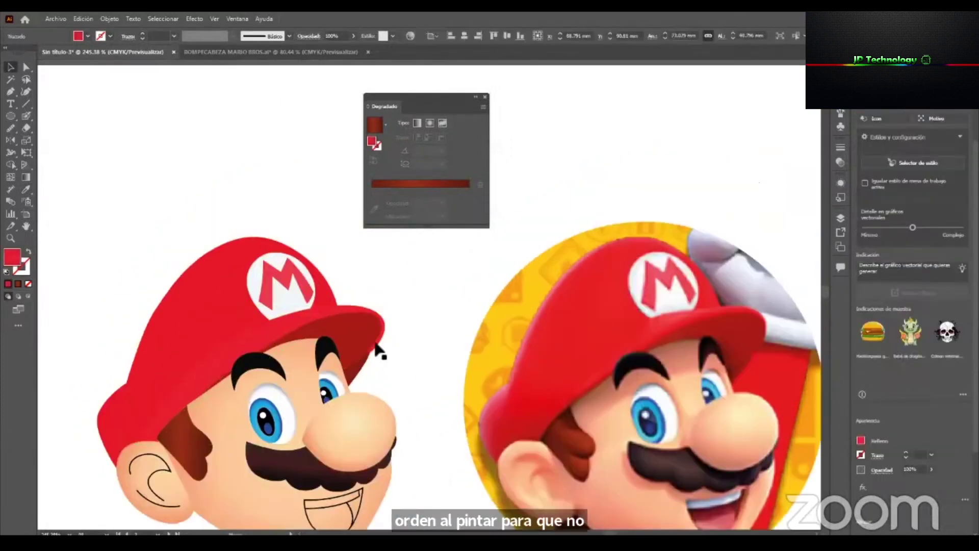
right_click(277, 282)
mouse_move(387, 487)
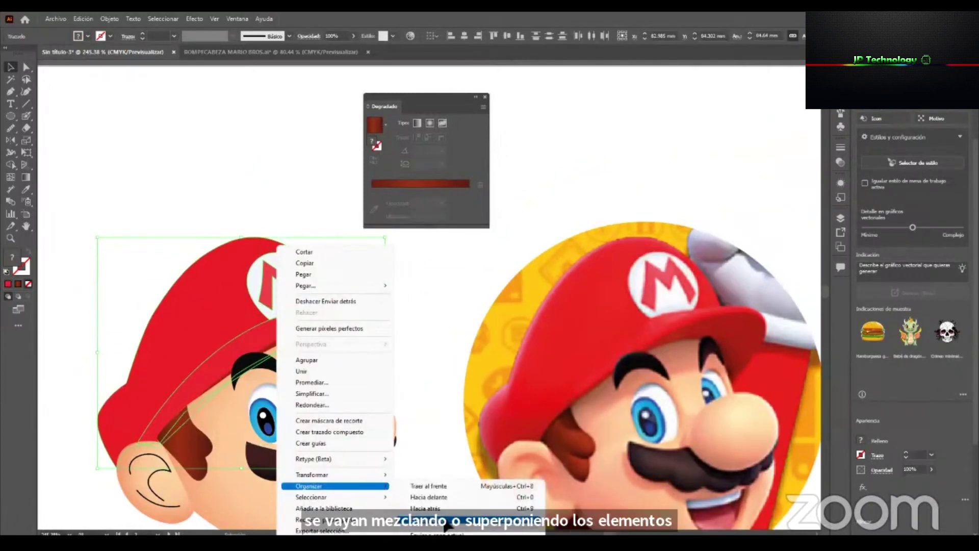
click(445, 529)
click(389, 376)
Give the cap's visor a linear gradient fill and remove its two starting dark colour stops.
drag(389, 376, 368, 326)
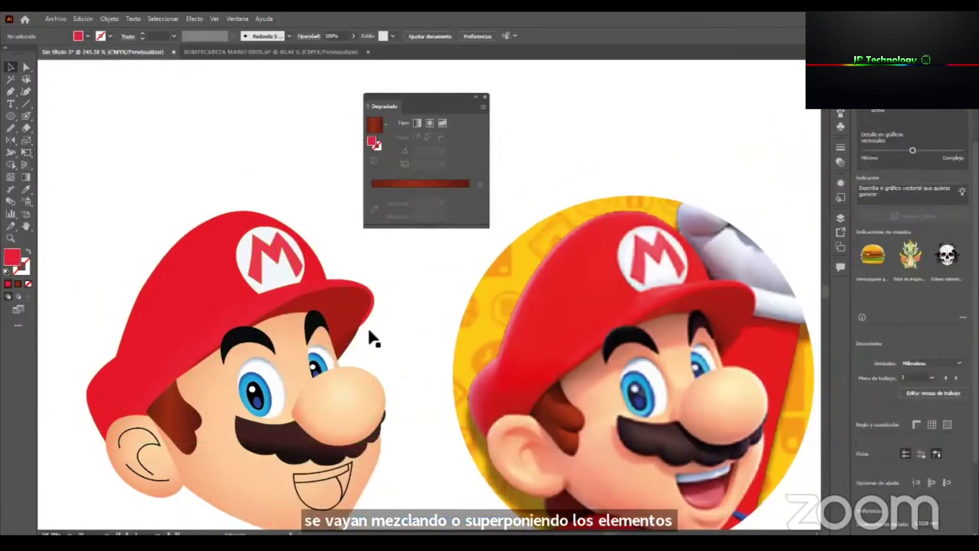
click(240, 305)
key(i)
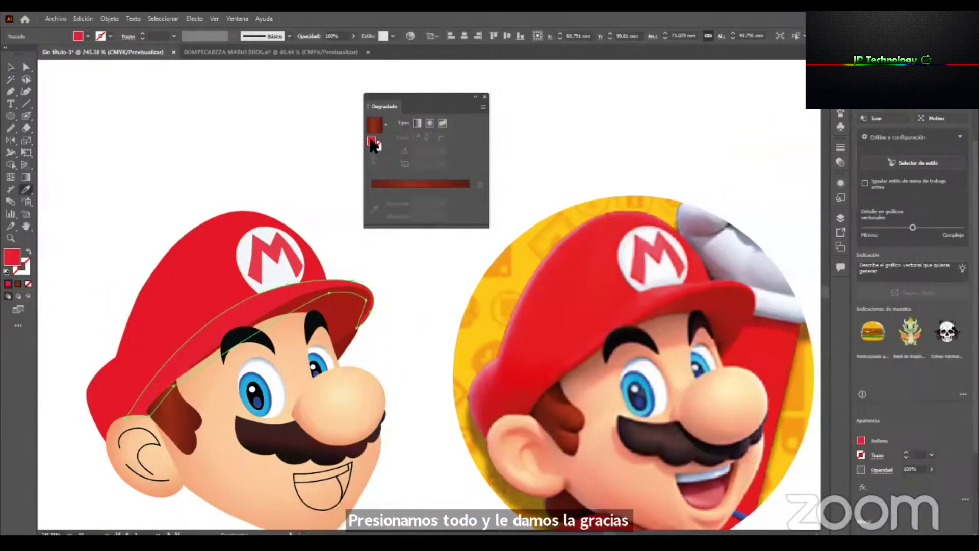
click(424, 185)
click(411, 203)
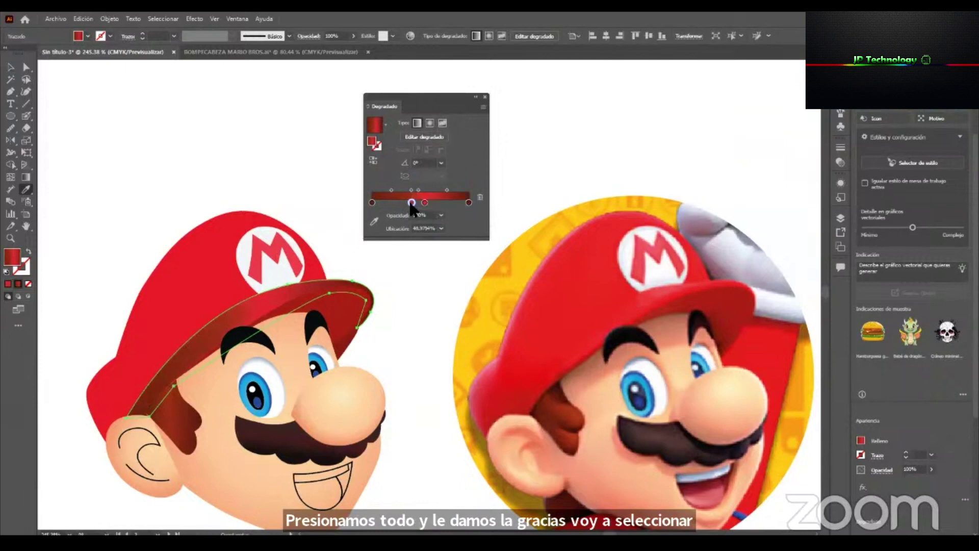
drag(410, 203, 373, 218)
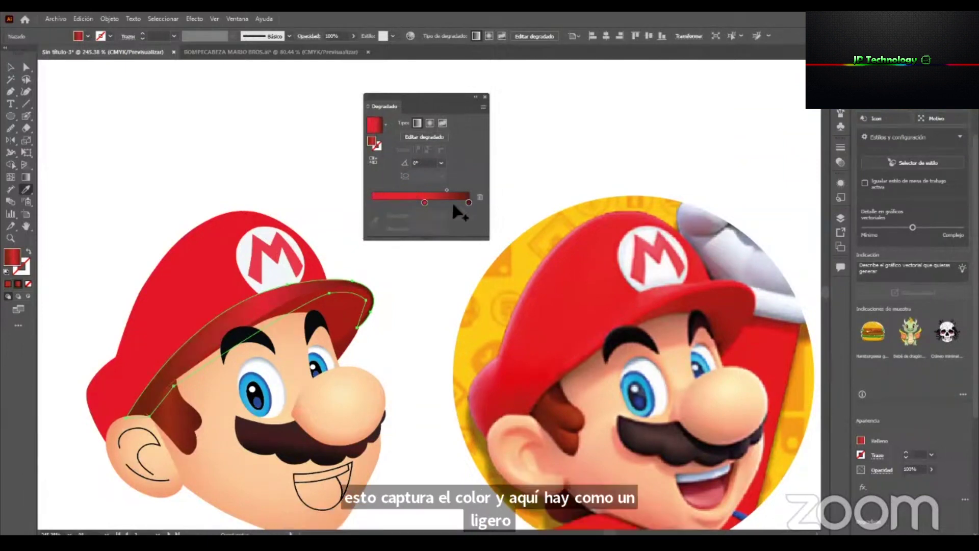
Colour the visor gradient's end stop with the light red sampled from the reference visor and move the other red stop to about 43%.
click(469, 203)
click(375, 221)
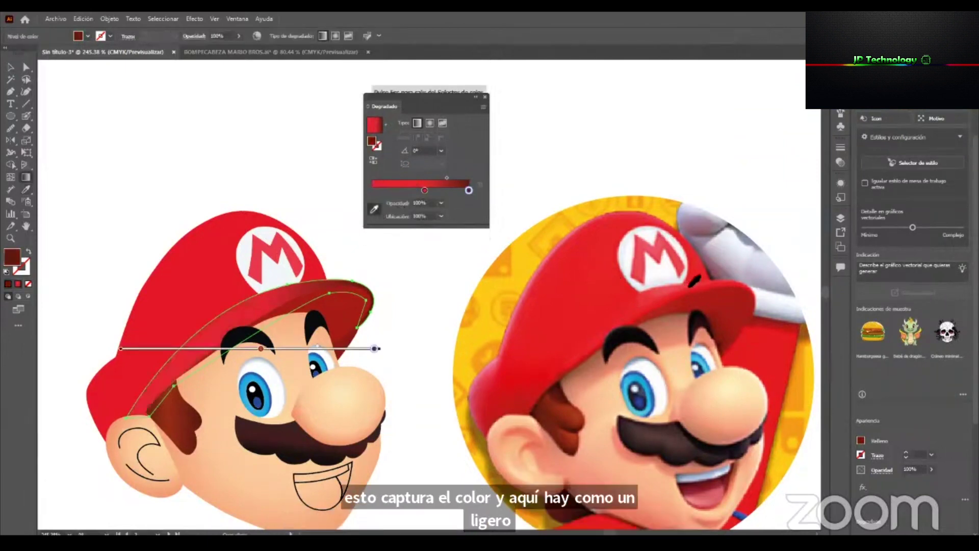
click(681, 283)
drag(425, 191, 413, 193)
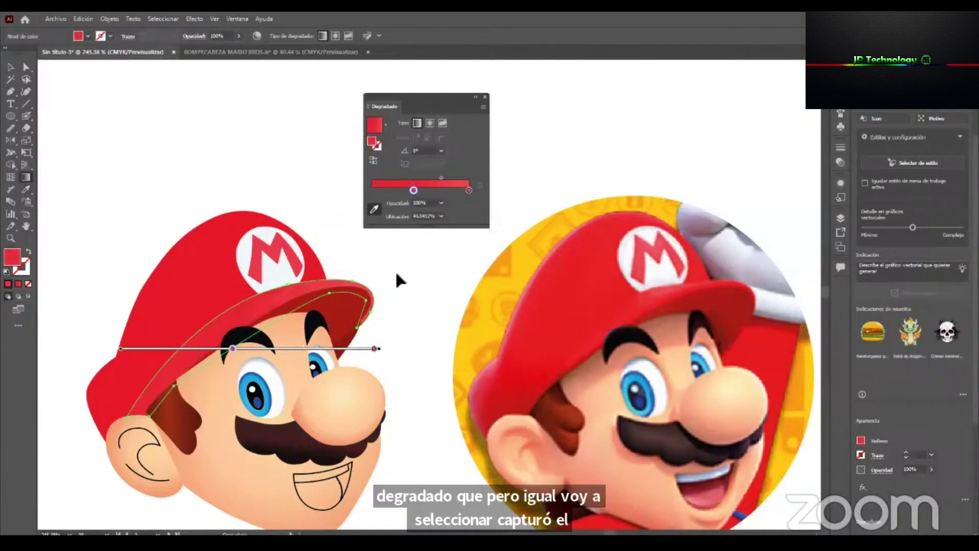
Redraw the visor's gradient diagonally at about 69° so the lighter red runs along its upper edge, and deselect it.
key(a)
click(401, 292)
drag(397, 317, 383, 317)
click(256, 305)
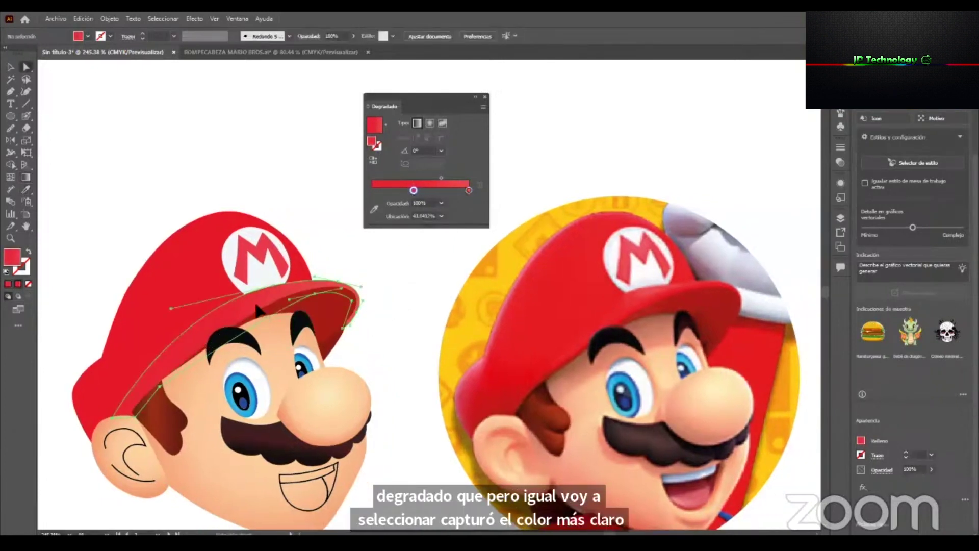
key(g)
drag(209, 307, 254, 297)
drag(199, 359, 227, 281)
key(v)
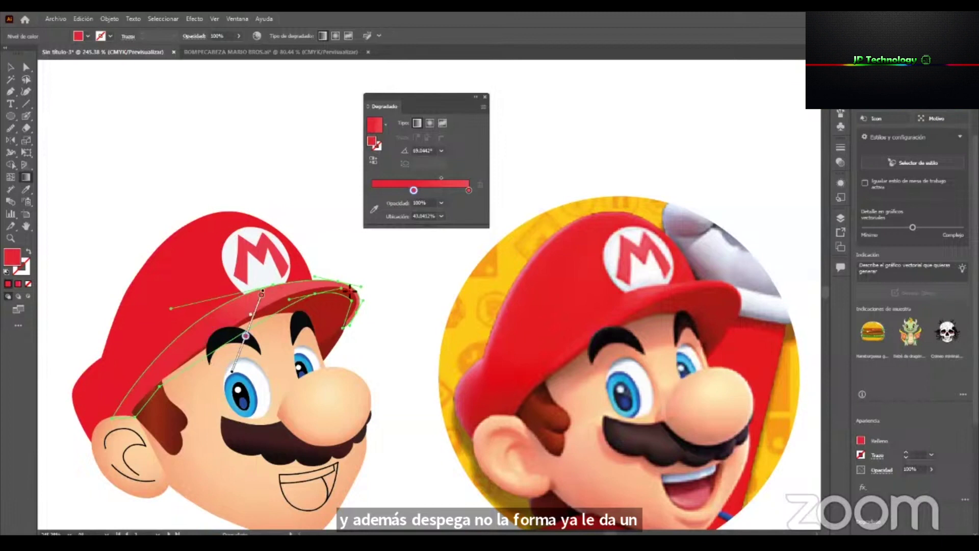
click(376, 308)
drag(376, 308, 385, 311)
Give the cap's crown a linear gradient with an end stop in dark red sampled above the reference ear, and move its middle stop towards the end.
click(211, 304)
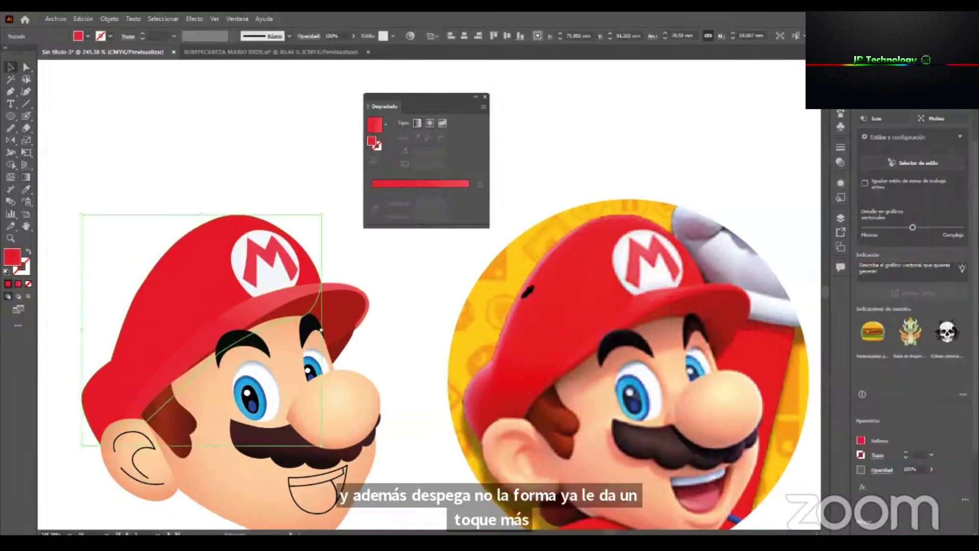
key(i)
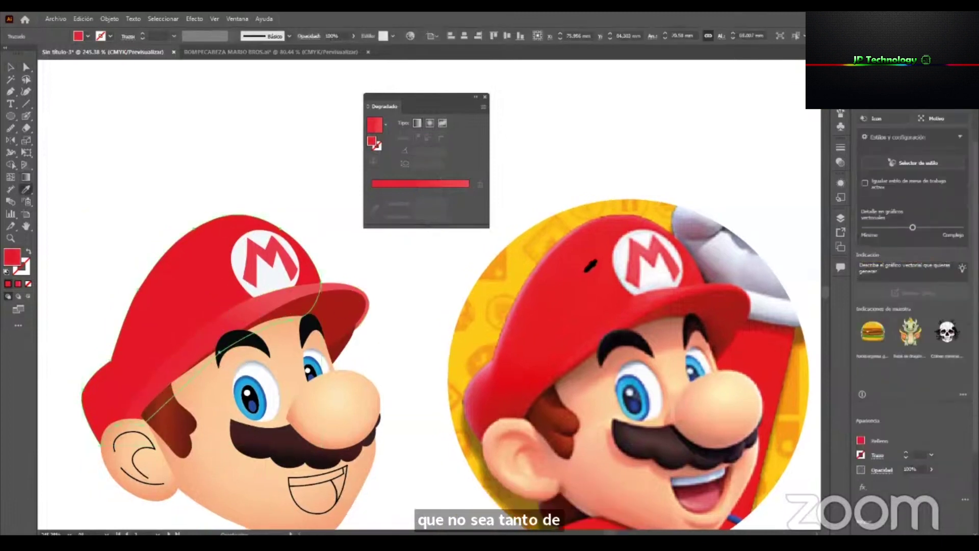
click(412, 185)
click(469, 202)
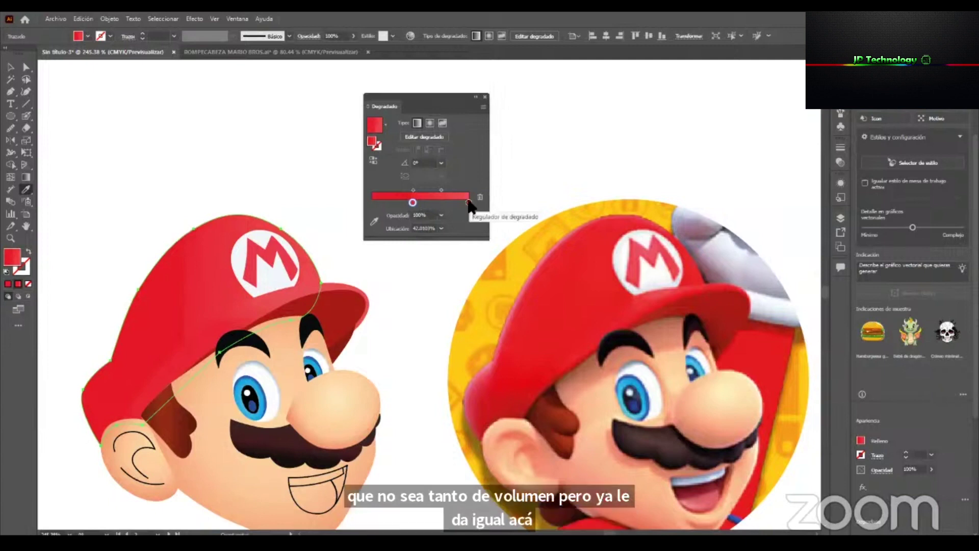
click(485, 428)
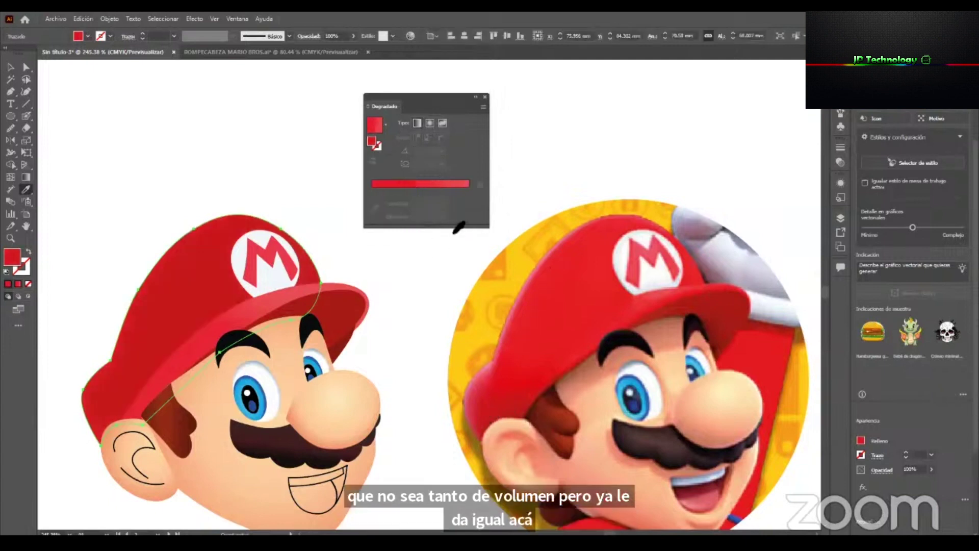
click(454, 184)
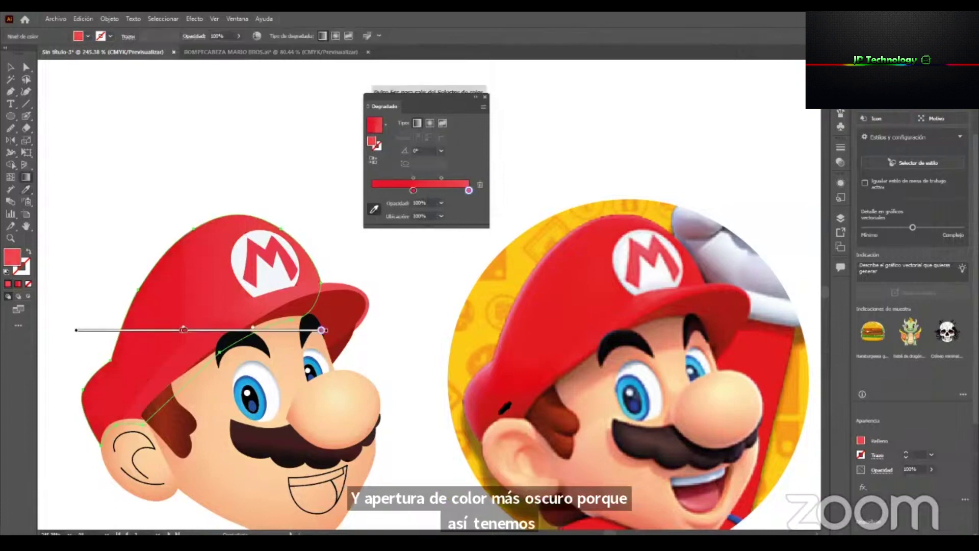
click(499, 414)
drag(414, 190, 428, 190)
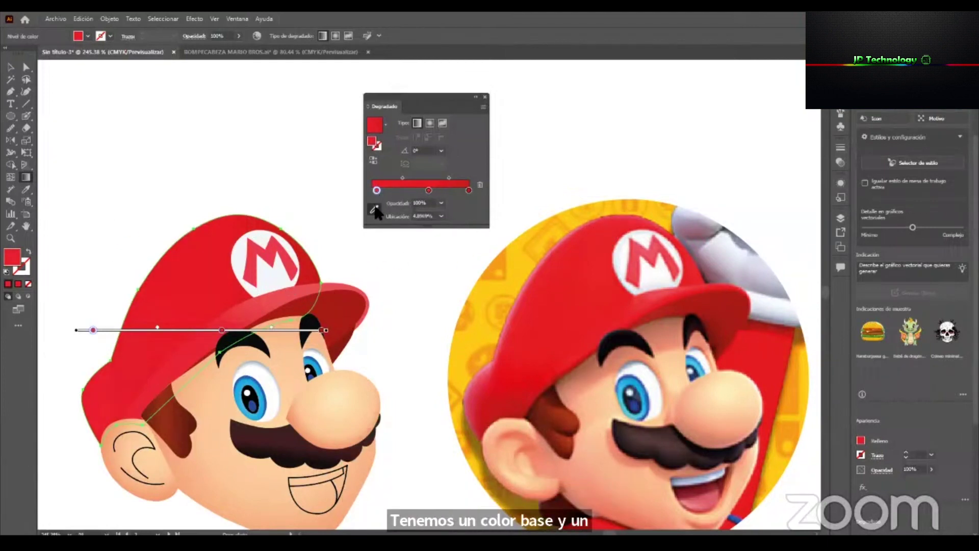
Redraw the crown's gradient diagonally at about -53° from the upper edge towards the visor, and deselect the crown.
mouse_move(192, 252)
mouse_down()
mouse_move(192, 306)
mouse_move(236, 334)
mouse_up()
mouse_move(137, 238)
mouse_down()
mouse_move(204, 328)
mouse_move(194, 328)
mouse_up()
mouse_move(174, 251)
mouse_down()
mouse_move(200, 300)
mouse_move(225, 317)
mouse_up()
key(v)
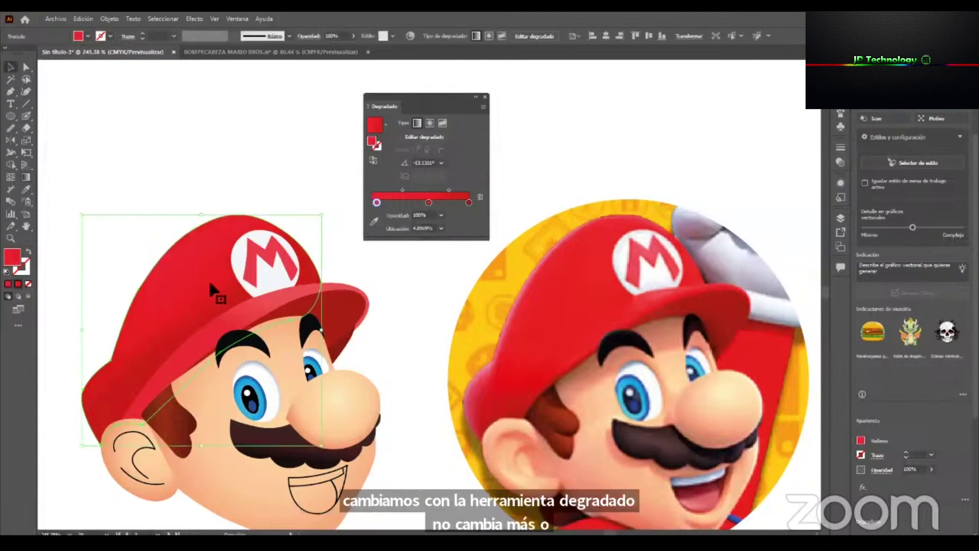
click(25, 177)
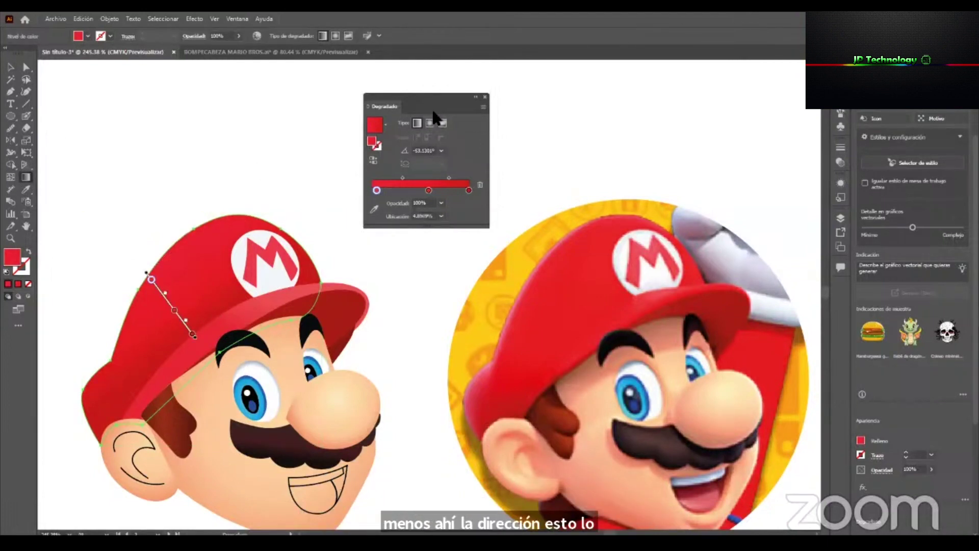
click(10, 67)
click(241, 116)
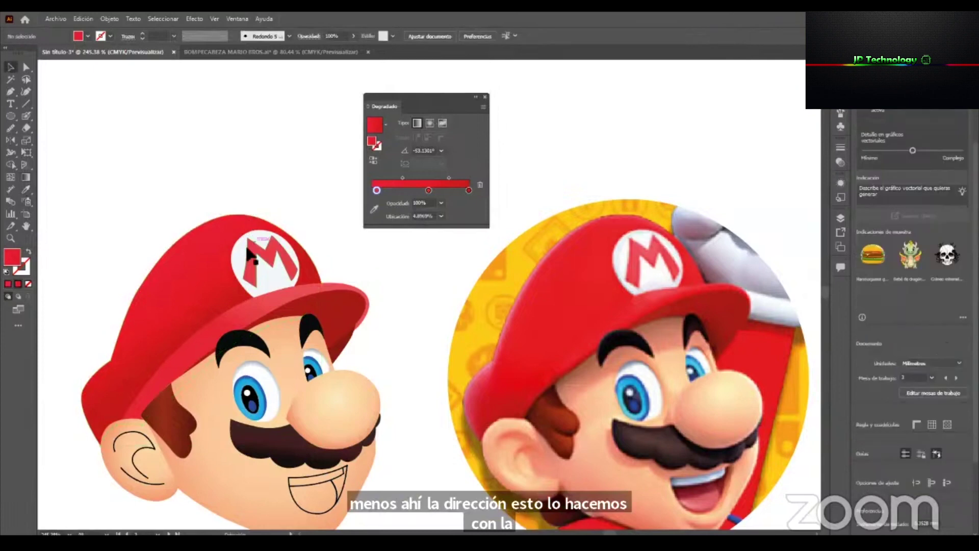
Select all the mouth outlines together and make them into a Live Paint group.
drag(185, 221, 203, 188)
drag(313, 387, 306, 381)
key(z)
drag(382, 478, 248, 360)
key(v)
shift+click(354, 357)
key(z)
drag(363, 412, 391, 425)
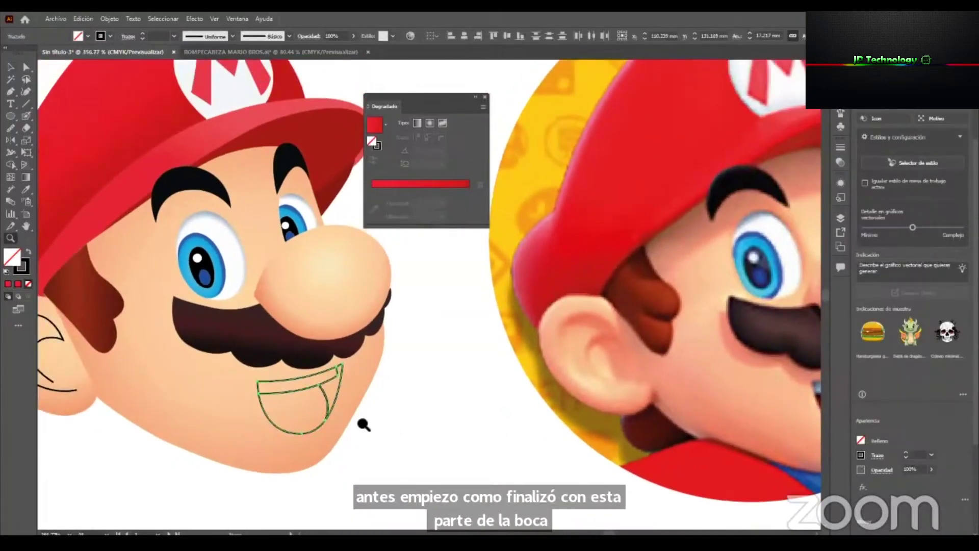
click(10, 67)
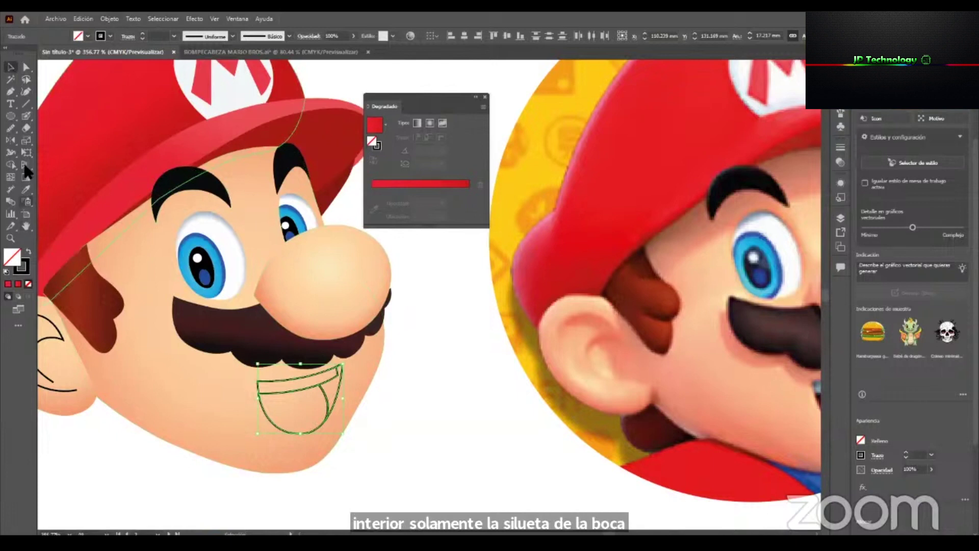
click(110, 19)
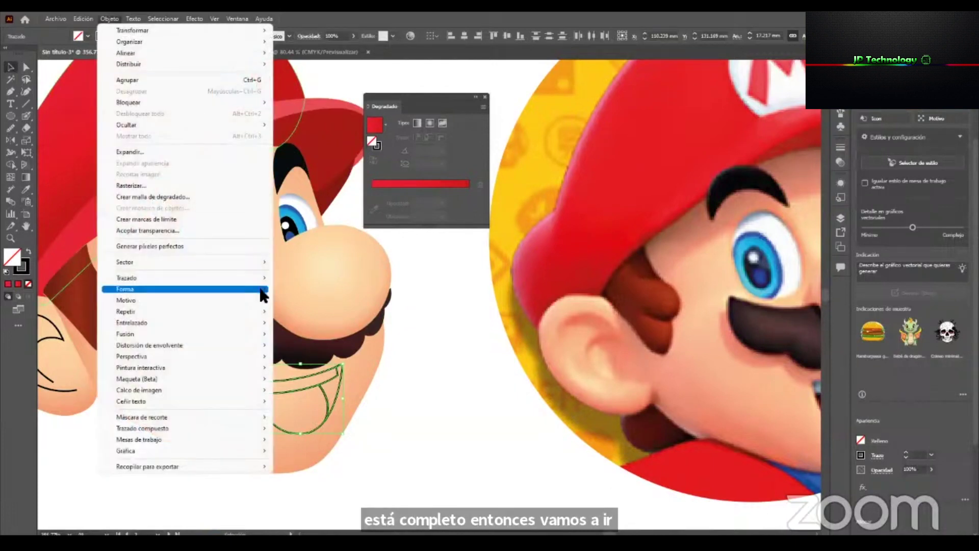
mouse_move(220, 367)
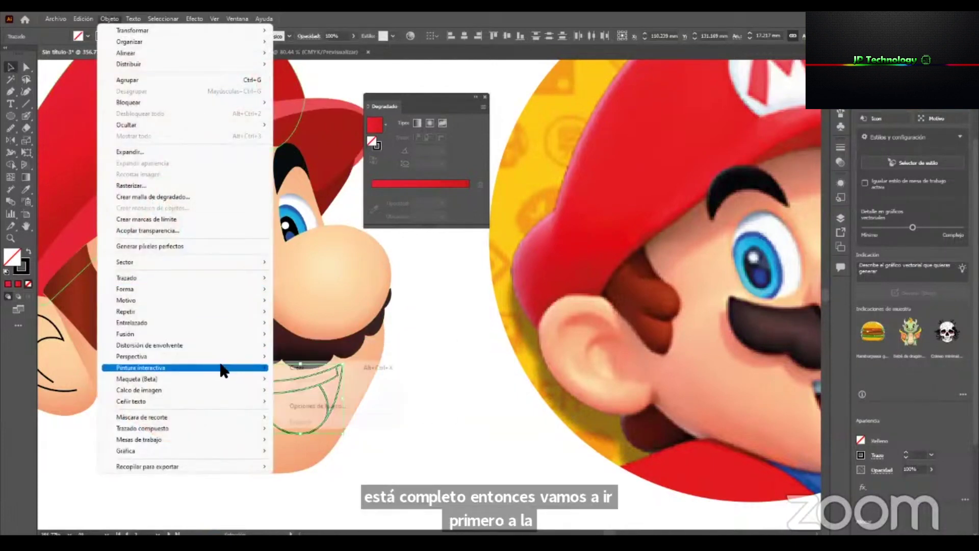
click(361, 371)
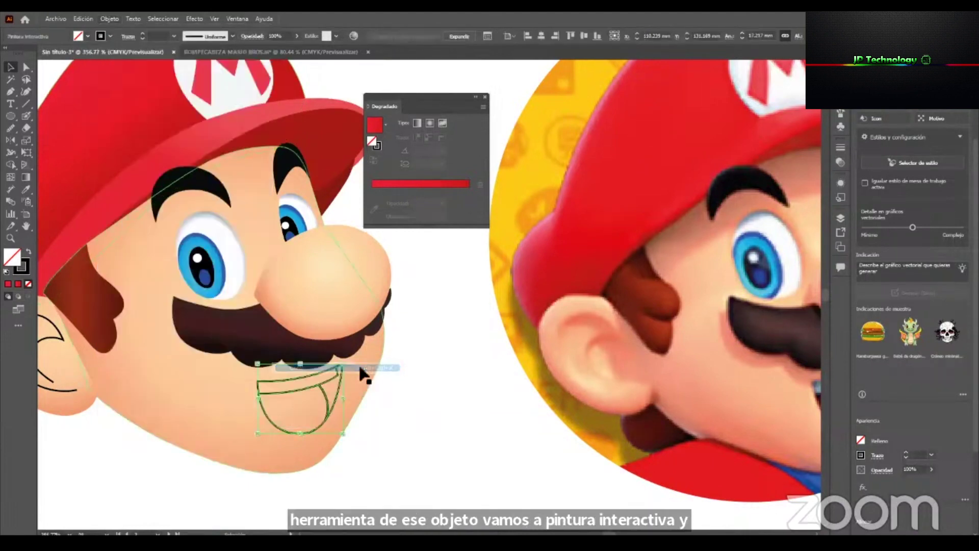
Activate the Live Paint Bucket and place the enlarged colour swatches as a floating palette over the reference image.
click(10, 169)
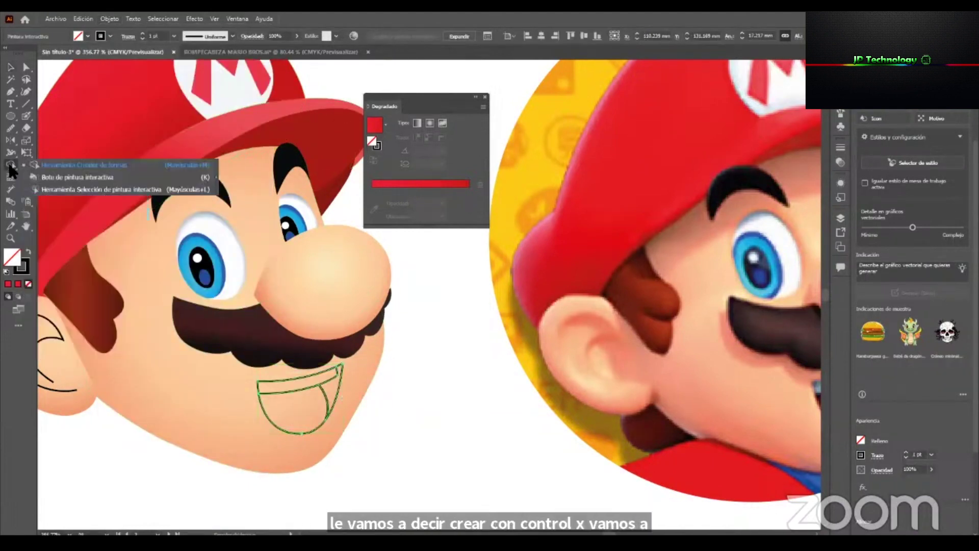
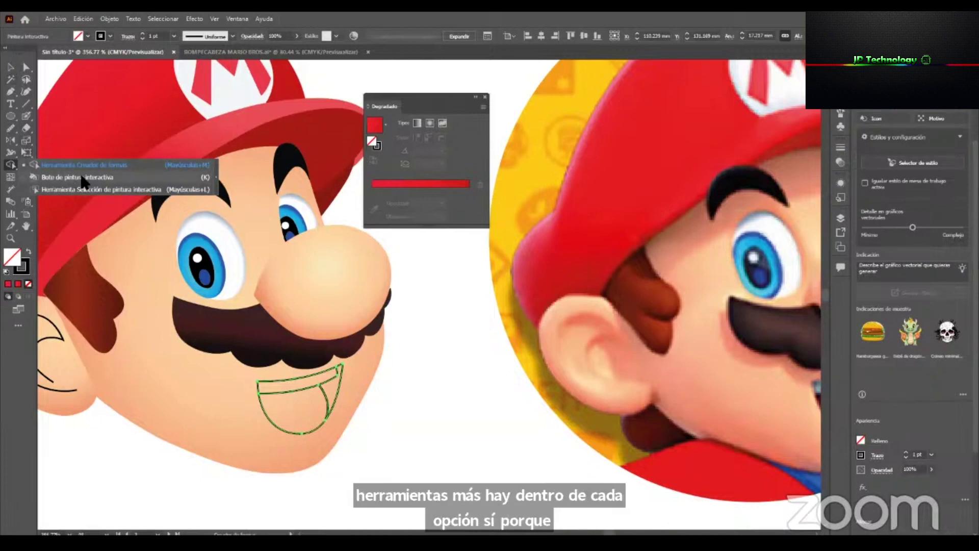
click(82, 178)
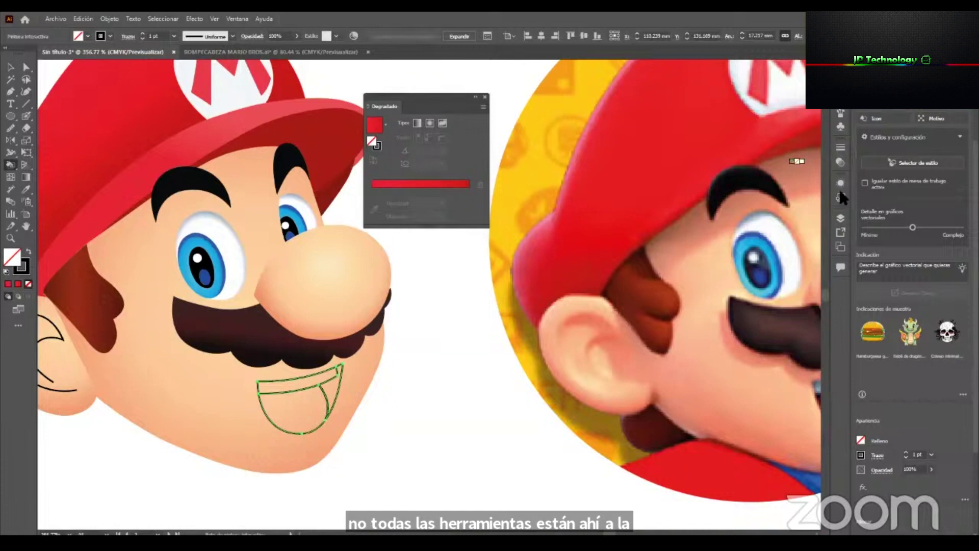
click(842, 99)
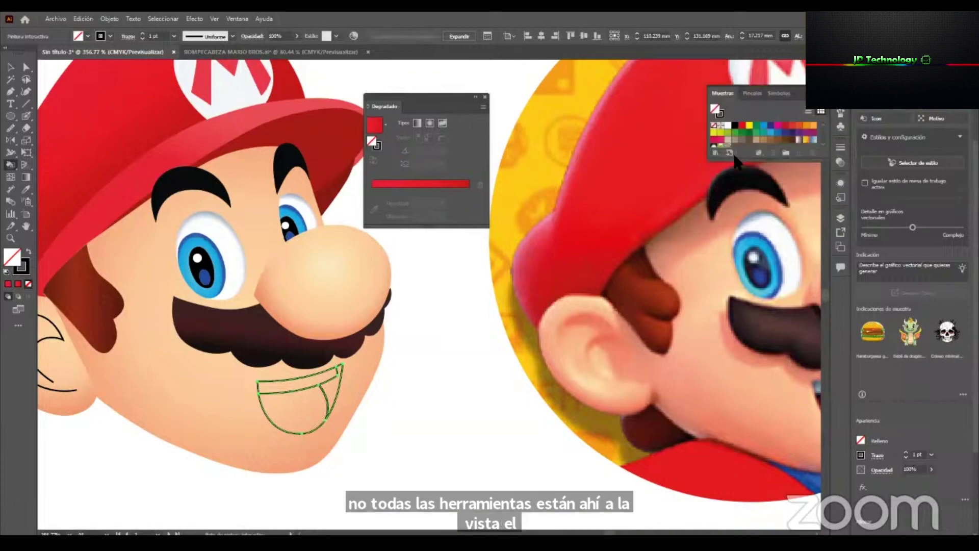
drag(737, 161, 738, 220)
drag(720, 96, 588, 117)
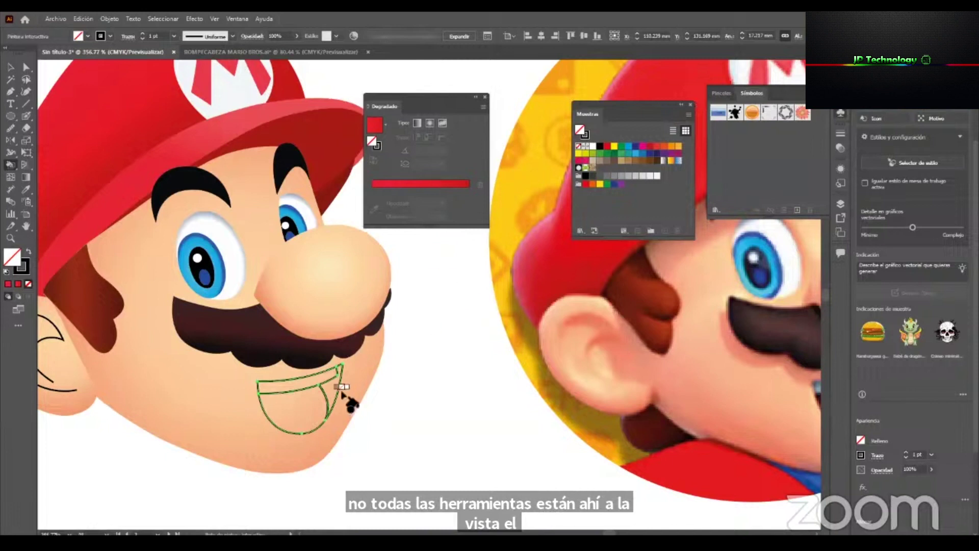
Paint the mouth's upper teeth strip with a white swatch and the tongue area with an orange-red swatch.
click(657, 176)
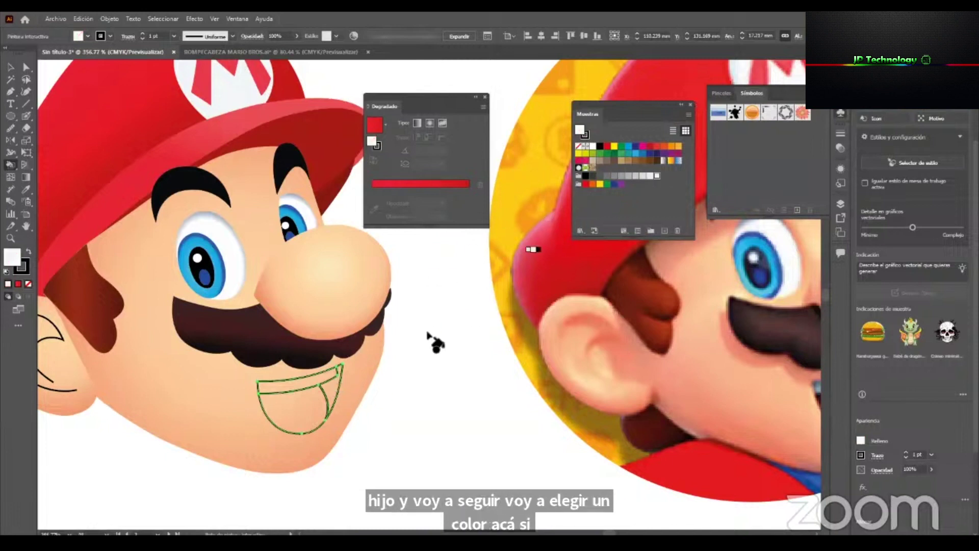
click(291, 389)
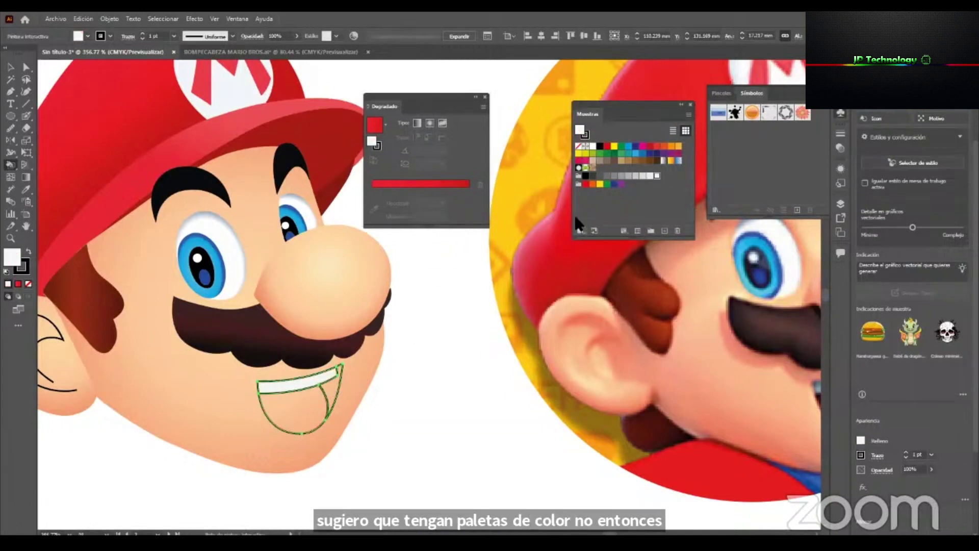
click(659, 148)
click(293, 406)
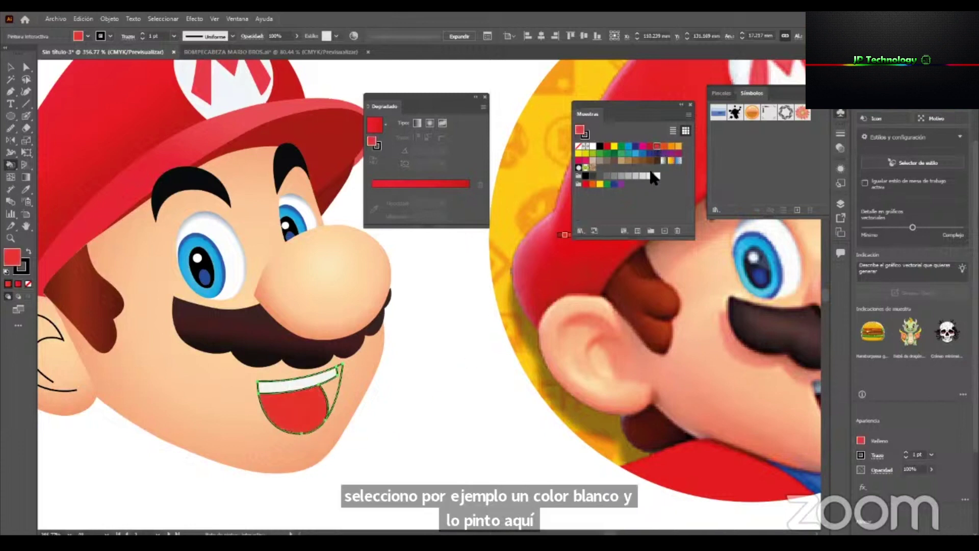
Paint the narrow area beside the tongue with a darkened red, and shift the whole mouth group slightly down and to the right.
click(651, 147)
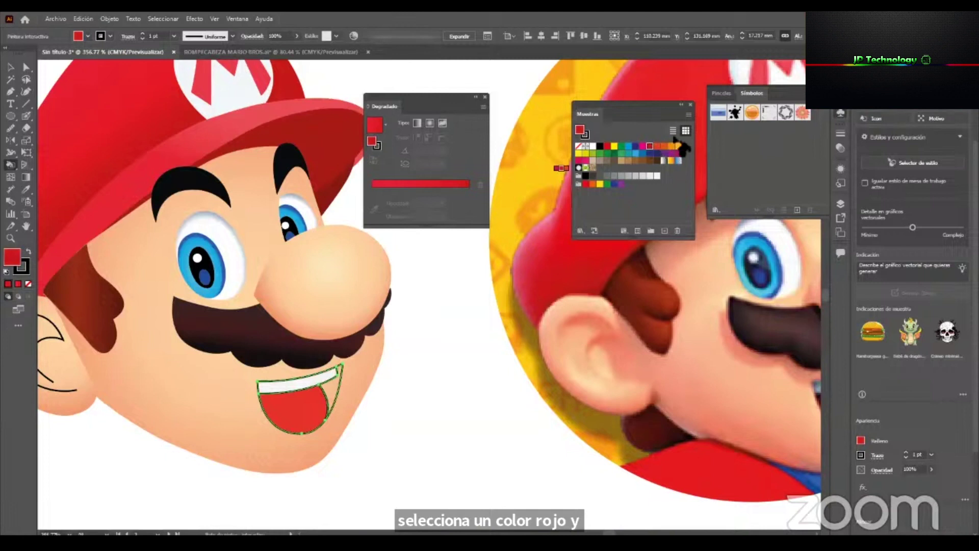
click(841, 64)
click(762, 114)
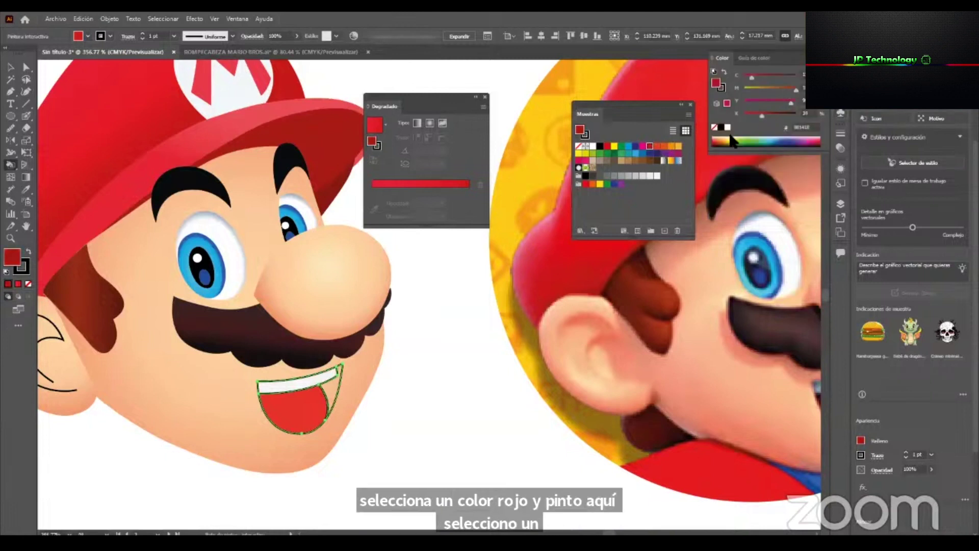
click(332, 395)
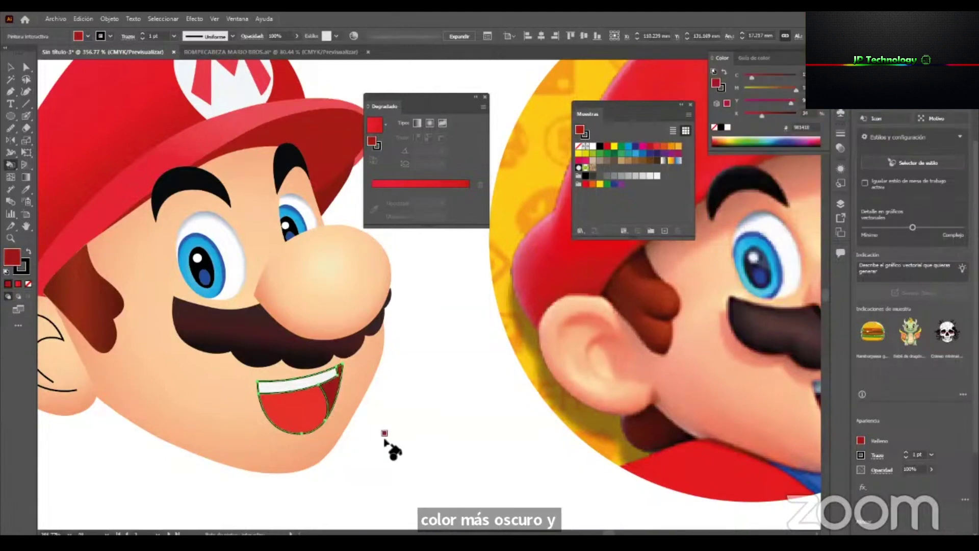
key(v)
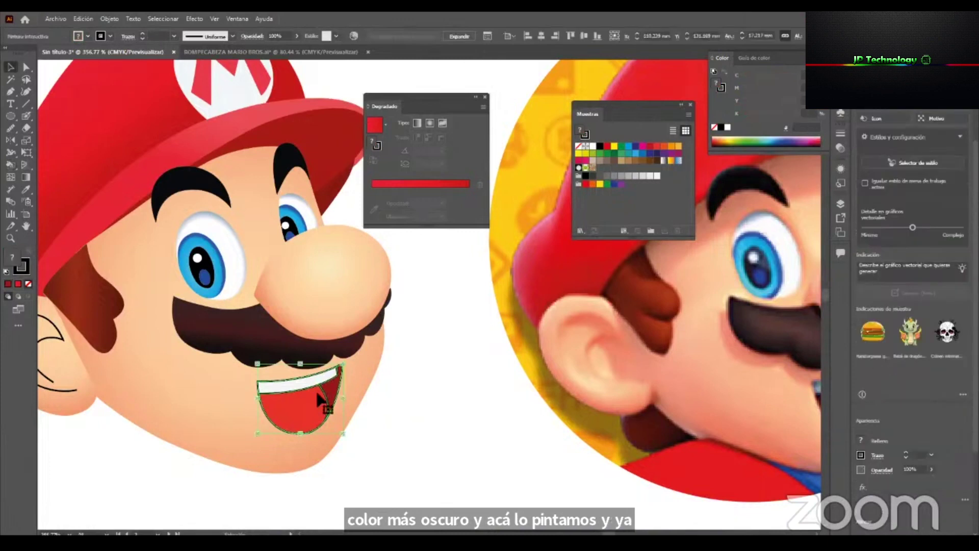
drag(317, 392, 334, 404)
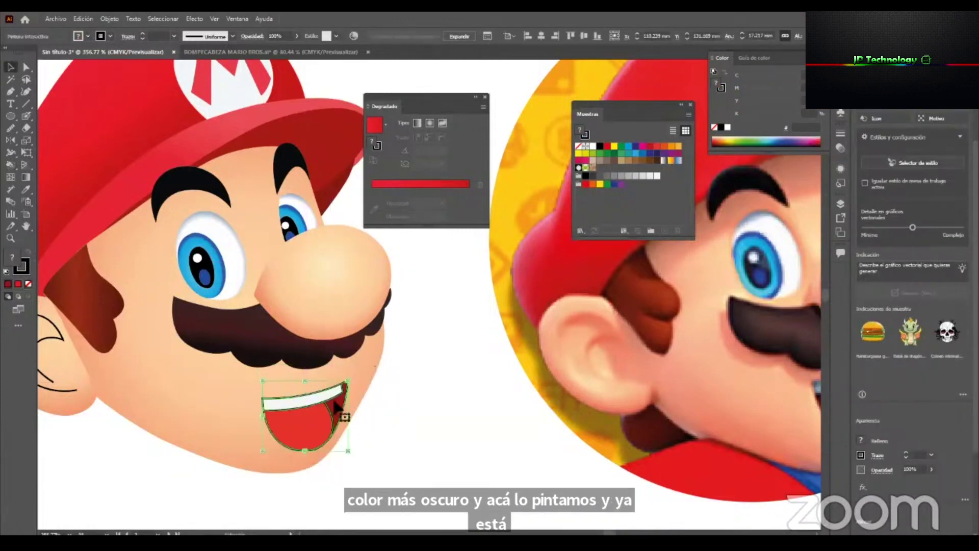
Undo the mouth's last move and expand its Live Paint group into ordinary shapes.
key(ctrl+z)
click(109, 21)
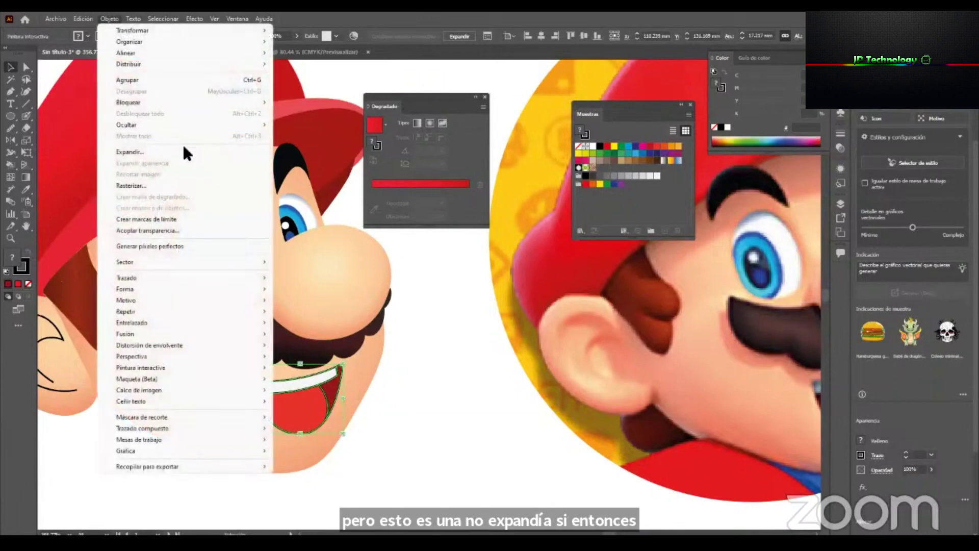
click(185, 151)
click(470, 337)
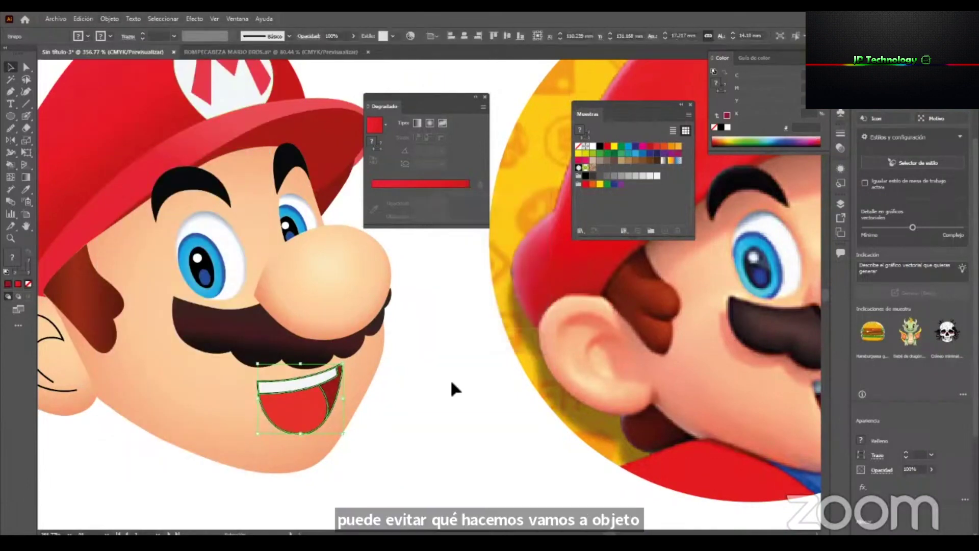
Ungroup the expanded mouth twice so its fills and outlines become separate pieces.
right_click(331, 391)
click(366, 268)
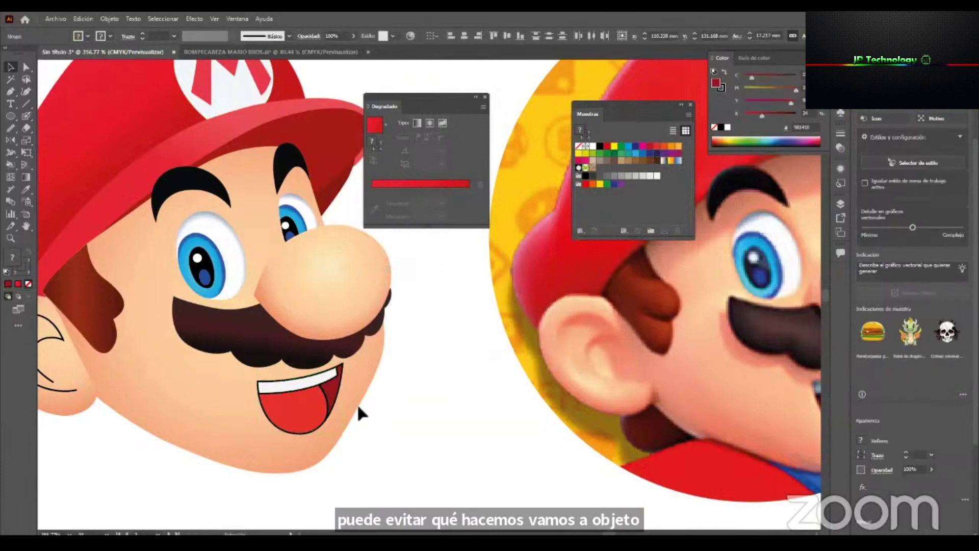
right_click(306, 402)
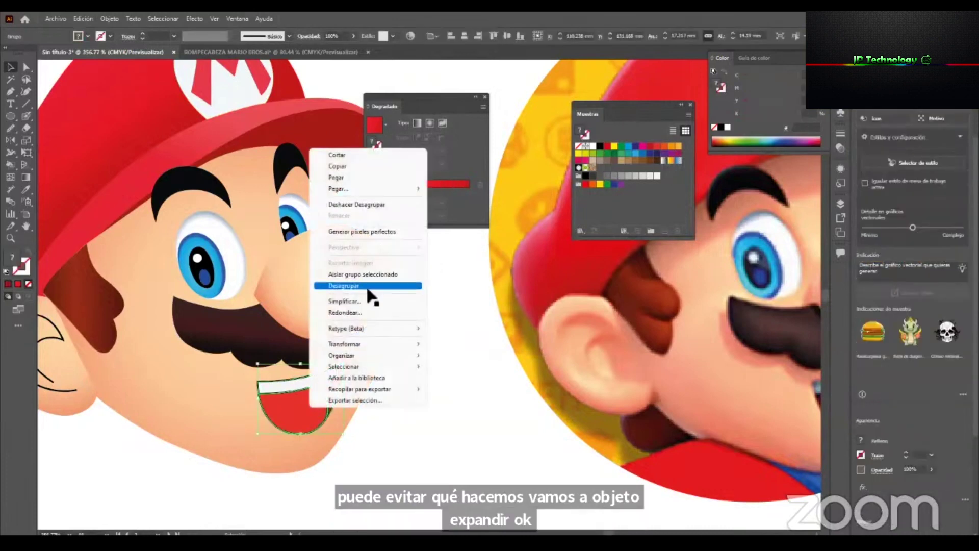
click(368, 289)
Try moving three pieces of the expanded mouth off the face one at a time, undoing each move.
drag(304, 392, 418, 382)
key(ctrl+z)
drag(333, 392, 471, 346)
key(ctrl+z)
drag(345, 370, 506, 341)
key(ctrl+z)
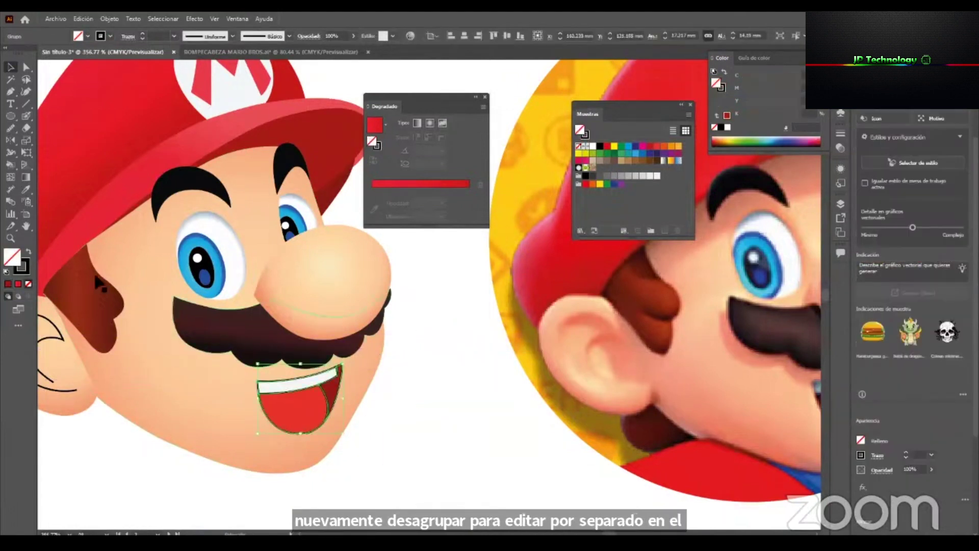
Try removing the black stroke from the mouth outlines, and undo the removal.
click(28, 285)
click(433, 453)
key(z)
drag(372, 390, 332, 441)
key(v)
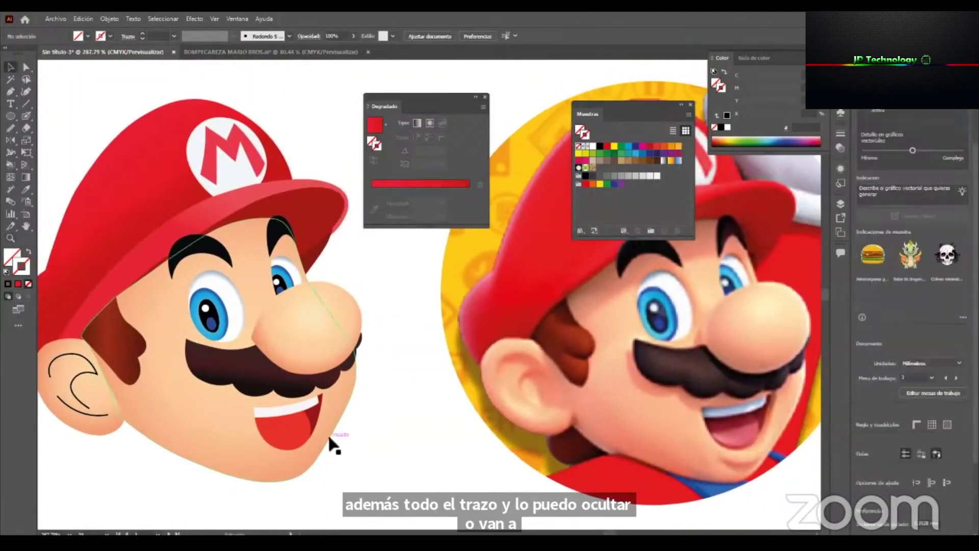
drag(380, 367, 362, 371)
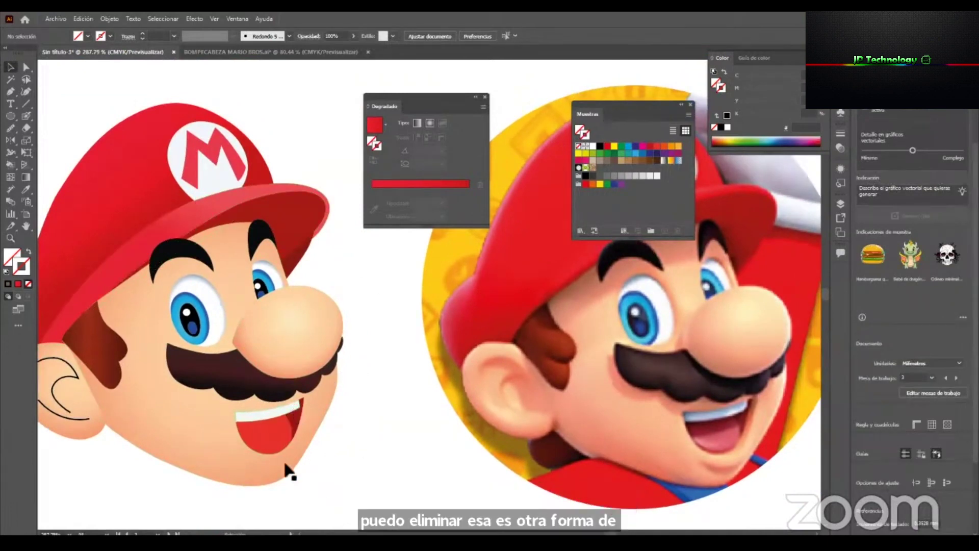
drag(374, 347, 409, 301)
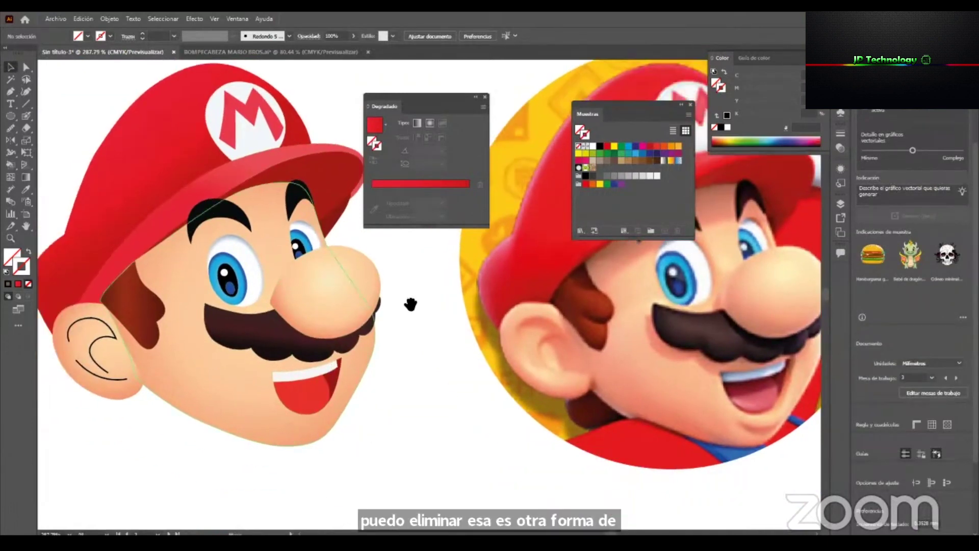
key(ctrl+z)
click(386, 385)
Examine up close whether the mouth's outline strokes meet without gaps around the teeth, tongue and dark red area.
key(z)
drag(301, 379, 478, 379)
key(a)
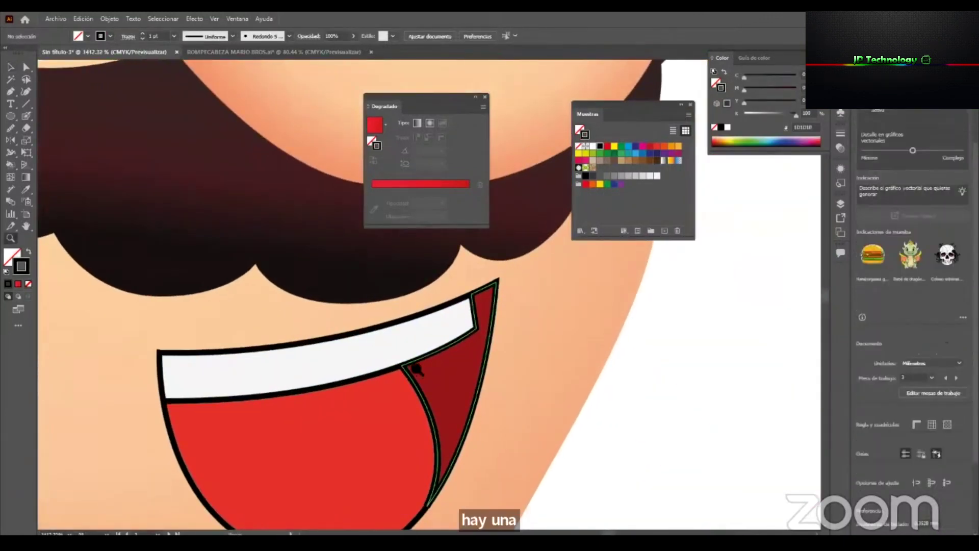
alt+scroll(407, 369, up, 3)
key(z)
drag(396, 360, 145, 427)
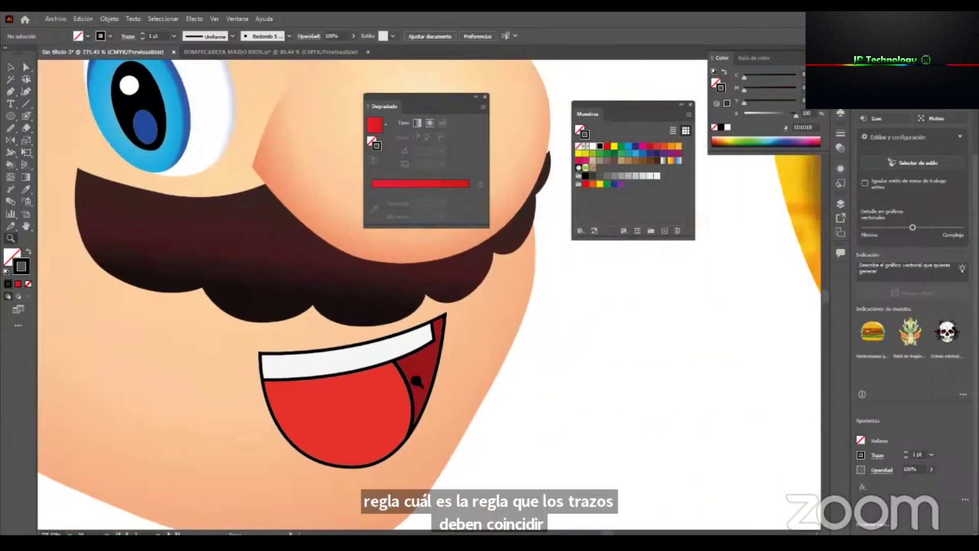
drag(396, 363, 505, 393)
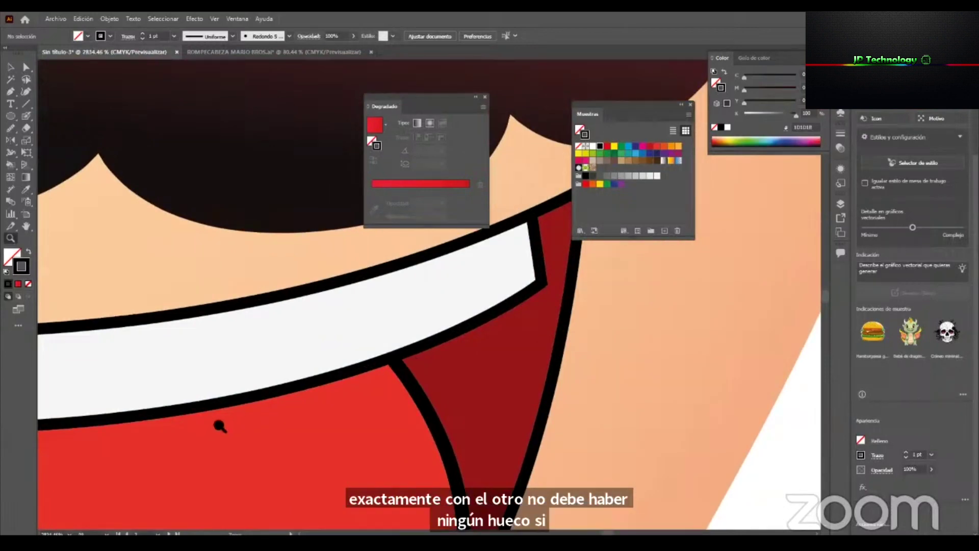
drag(239, 422, 225, 423)
drag(397, 391, 277, 418)
key(v)
Select the mouth's black outlines and set their stroke to none.
click(427, 366)
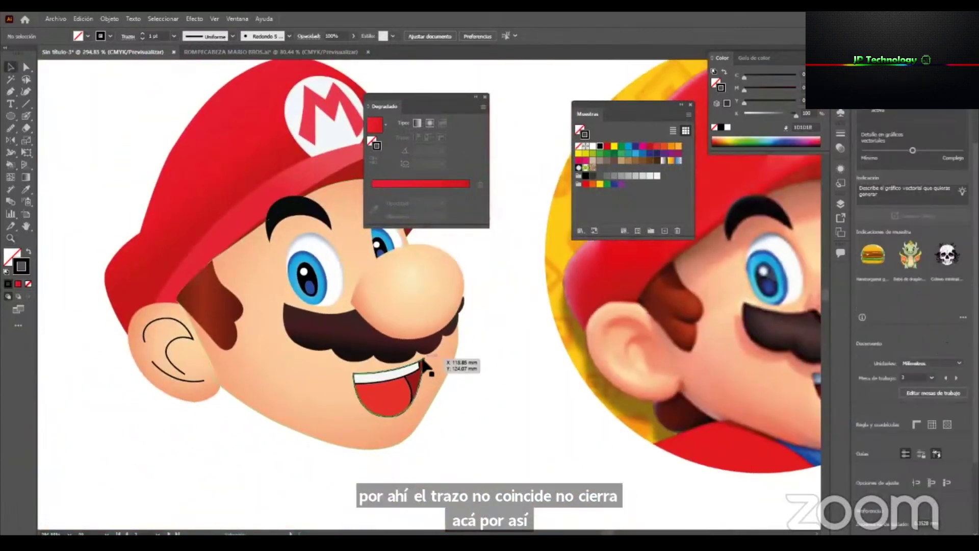
click(28, 285)
click(484, 432)
drag(334, 426, 271, 469)
key(z)
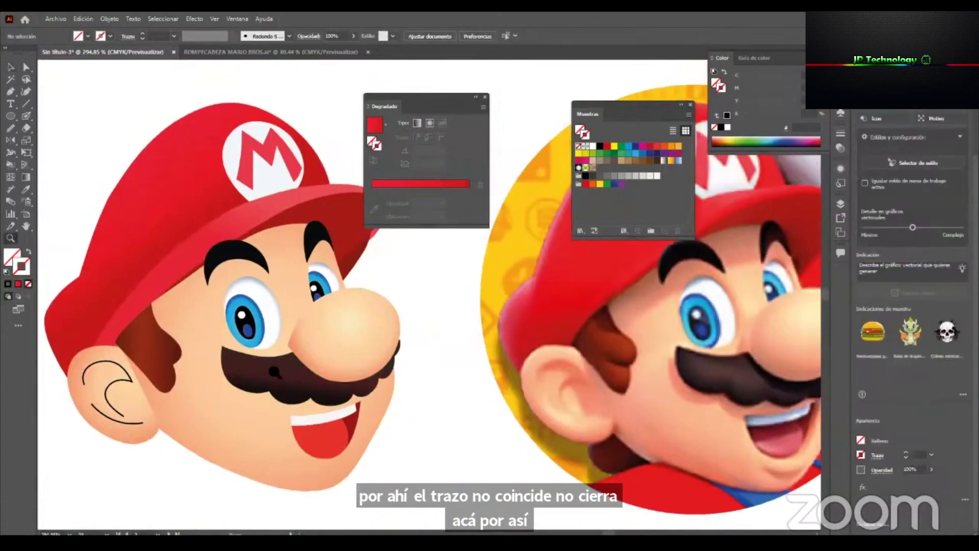
drag(274, 371, 262, 374)
drag(262, 374, 327, 373)
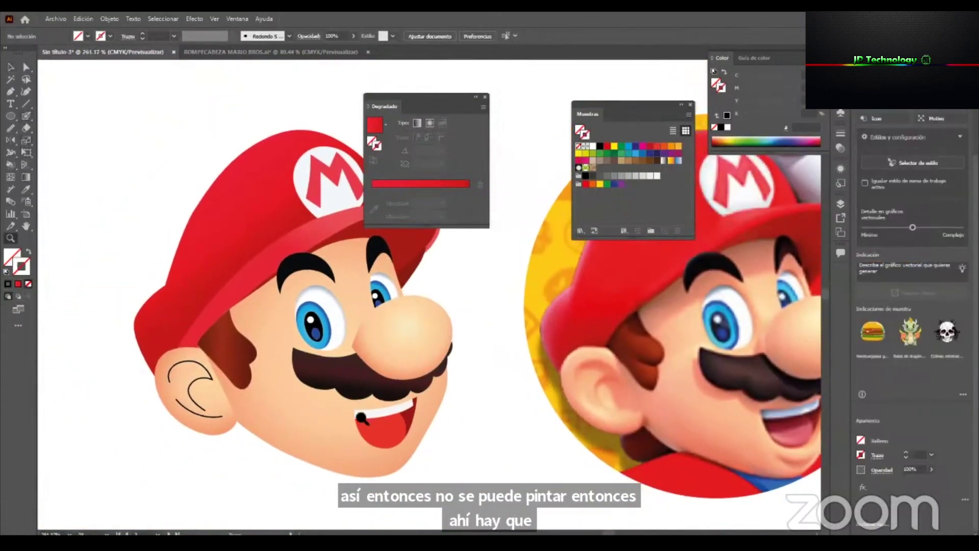
Select both curved lines inside the ear, try a 16 pt stroke, and set their weight to 4 pt.
drag(183, 426, 327, 432)
key(v)
drag(192, 383, 199, 361)
shift+click(237, 360)
key(z)
drag(323, 366, 275, 368)
drag(403, 393, 305, 416)
drag(247, 424, 181, 437)
key(v)
drag(238, 404, 209, 423)
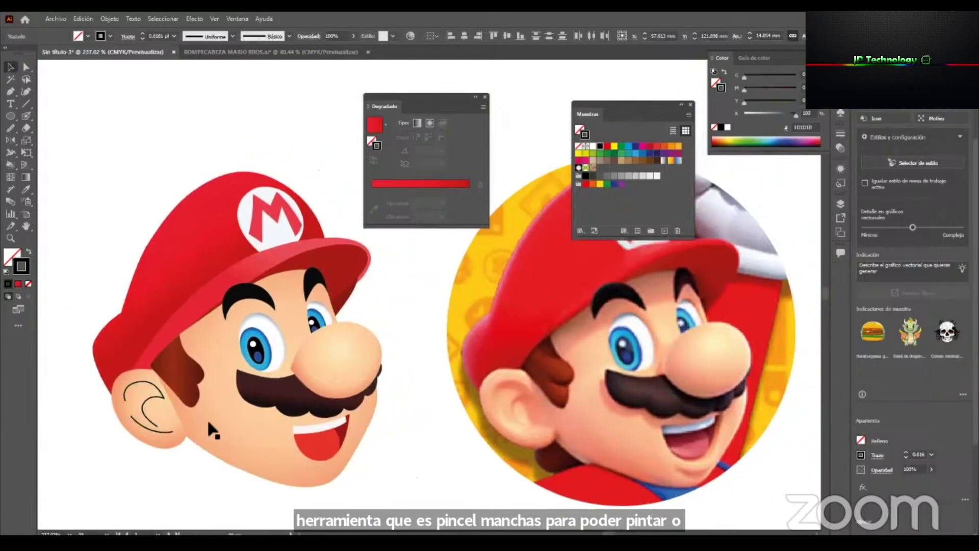
click(136, 415)
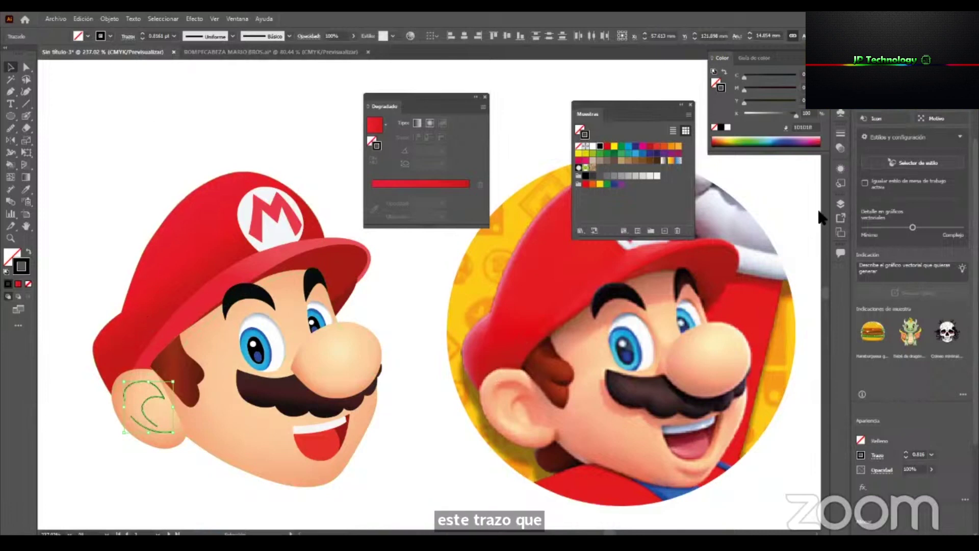
key(ctrl+F10)
click(772, 144)
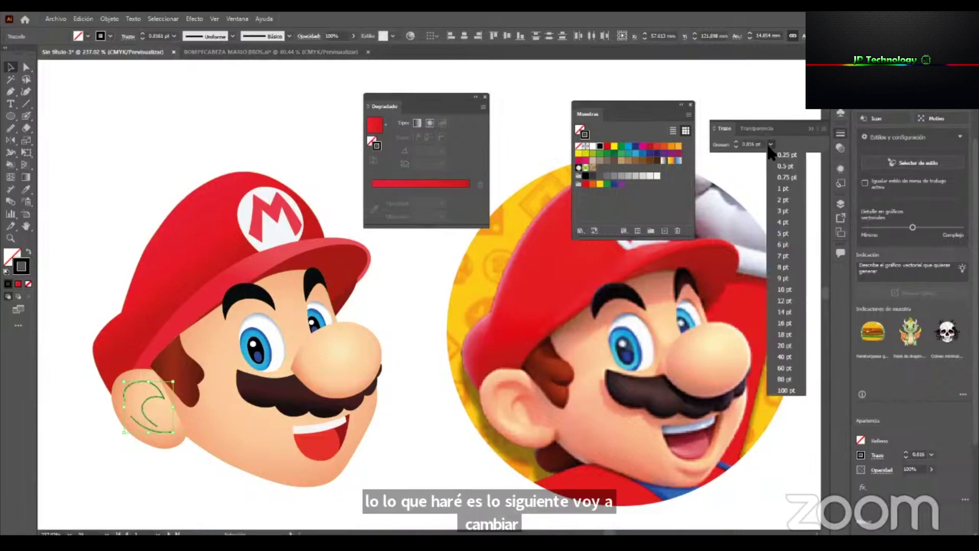
click(783, 322)
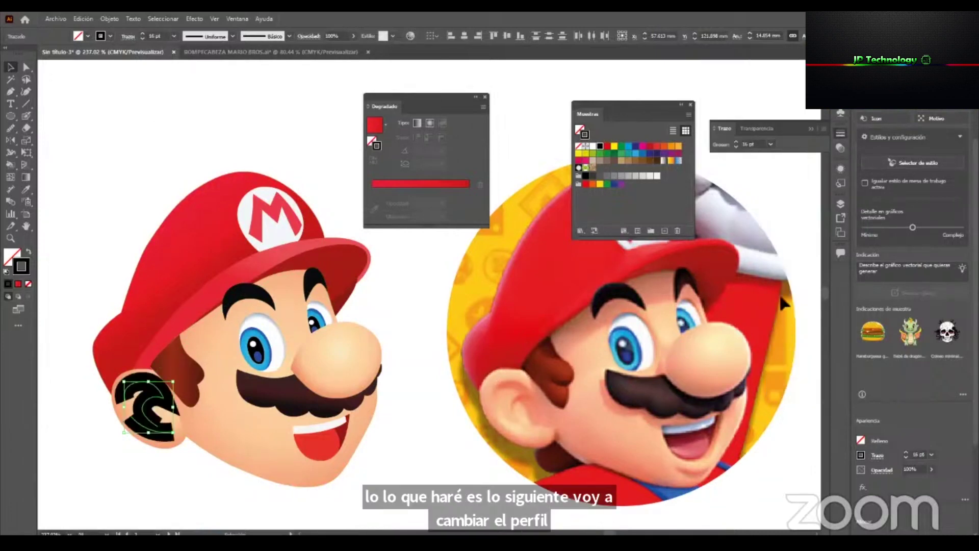
click(772, 145)
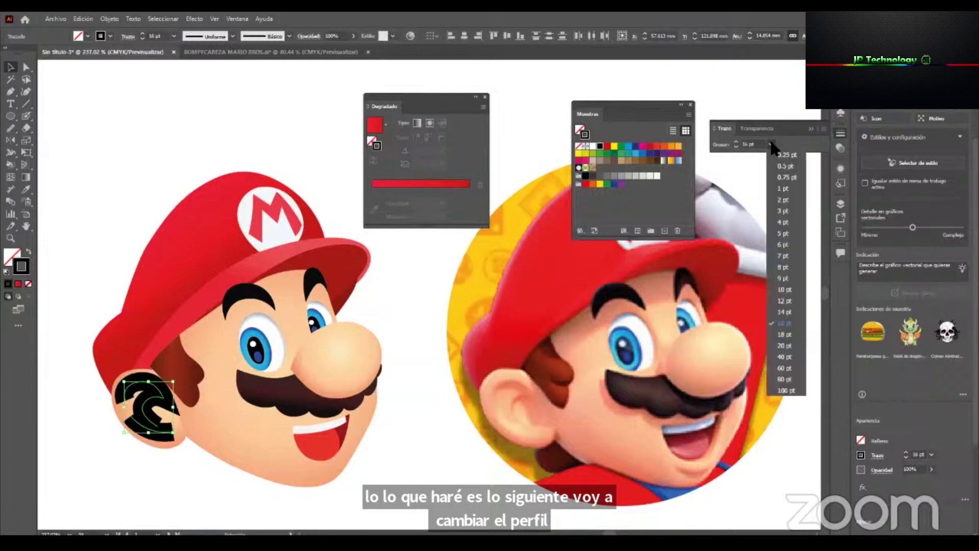
click(780, 222)
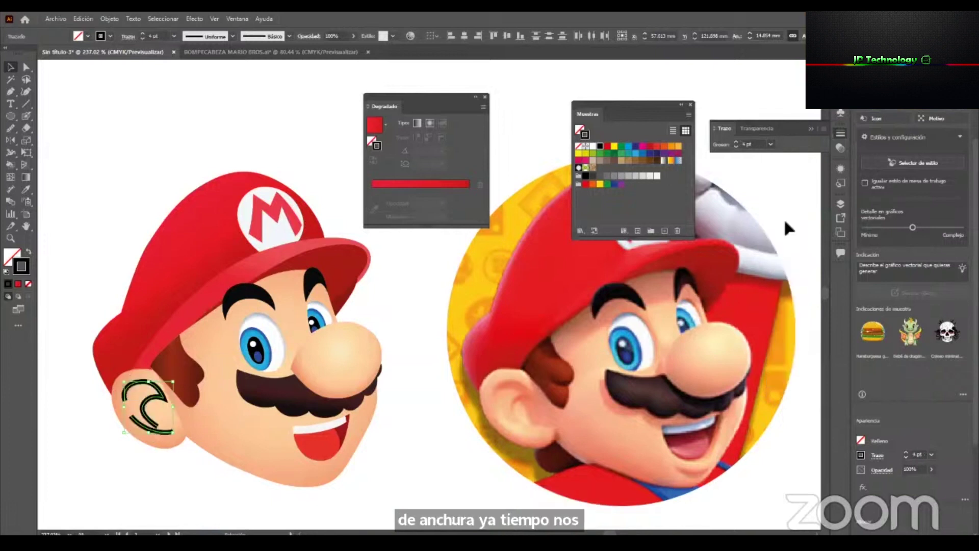
Give the ear lines round caps and round corner joins, and apply the first tapered width profile.
click(716, 128)
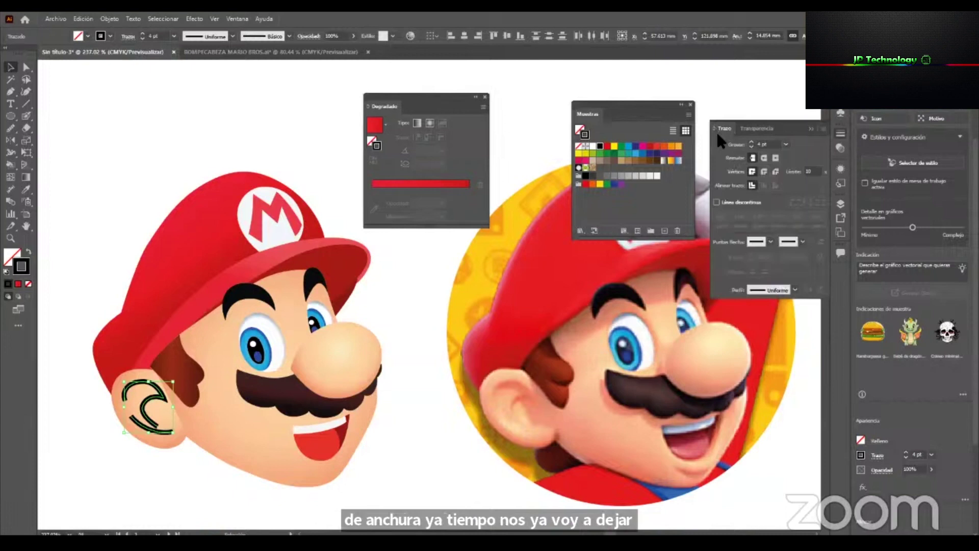
click(763, 171)
click(764, 158)
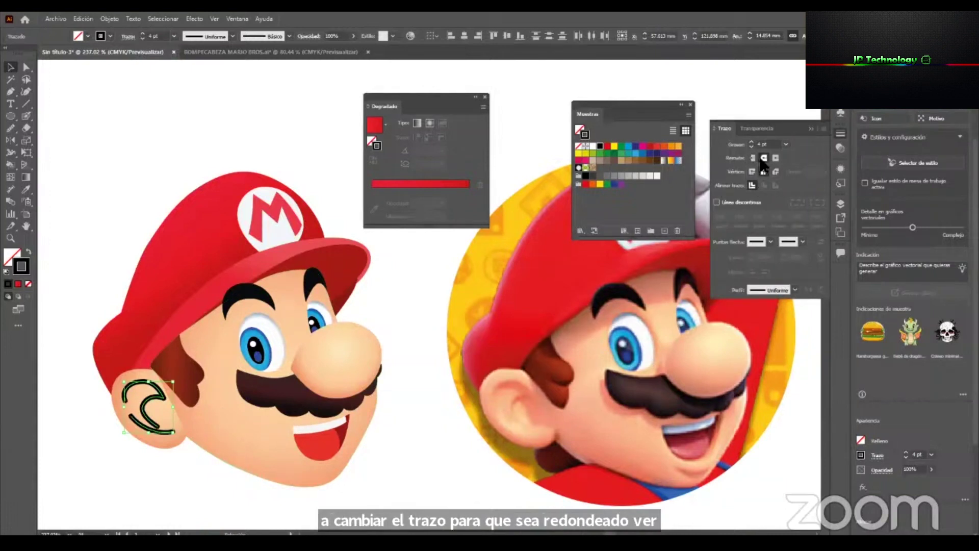
click(794, 290)
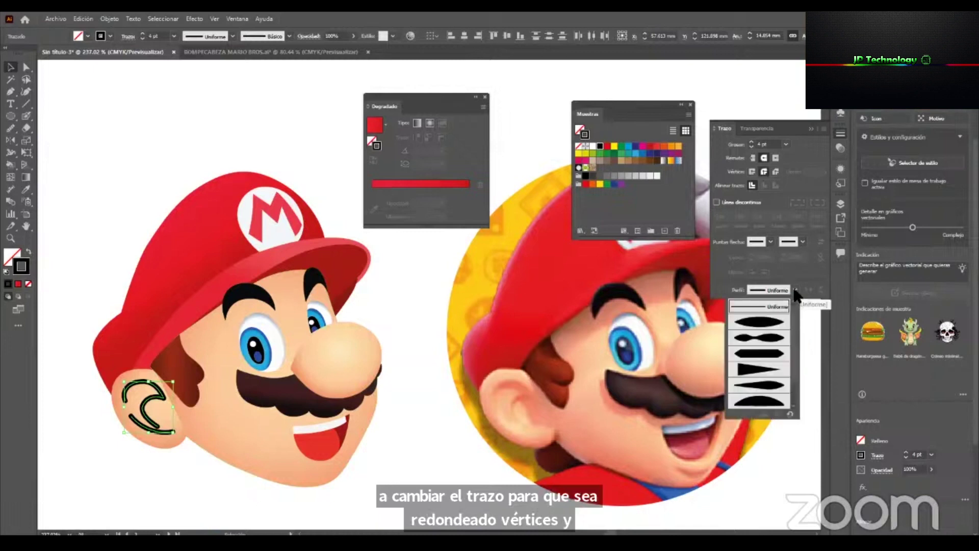
click(760, 314)
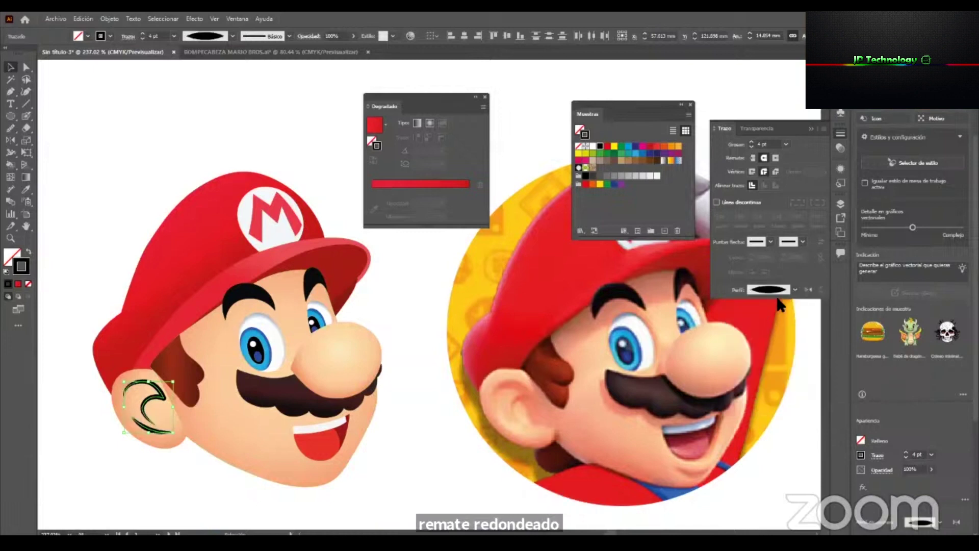
click(794, 291)
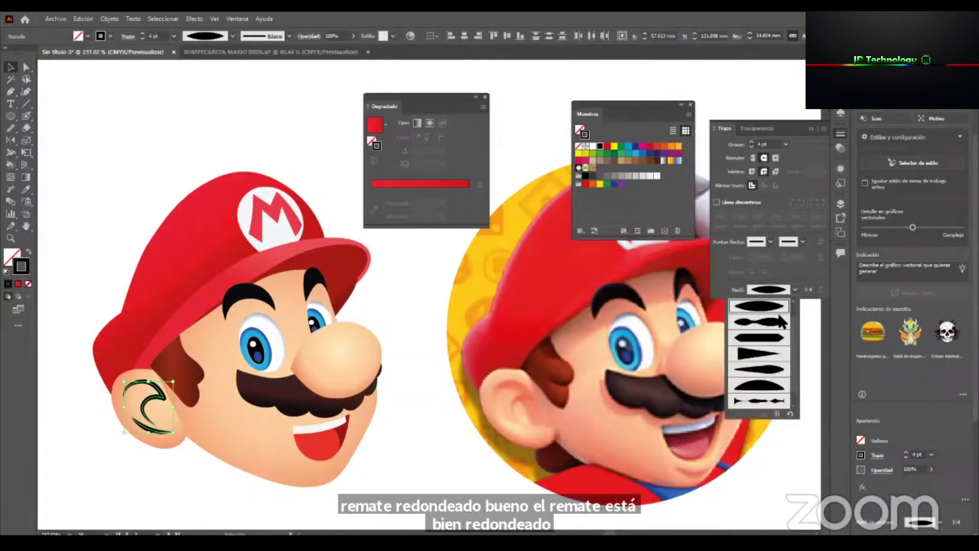
scroll(780, 319, up, 1)
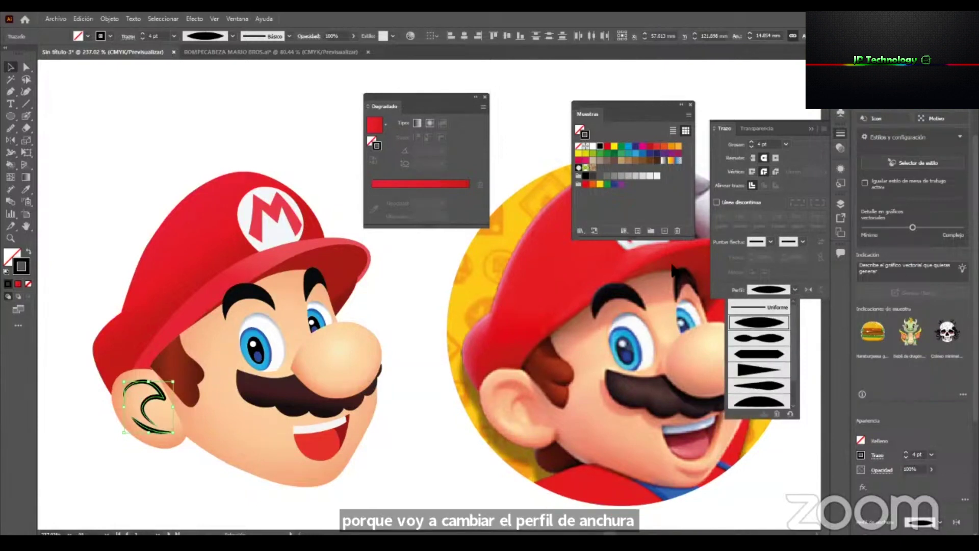
Expand the appearance of the tapered ear lines into filled shapes and deselect them.
click(102, 34)
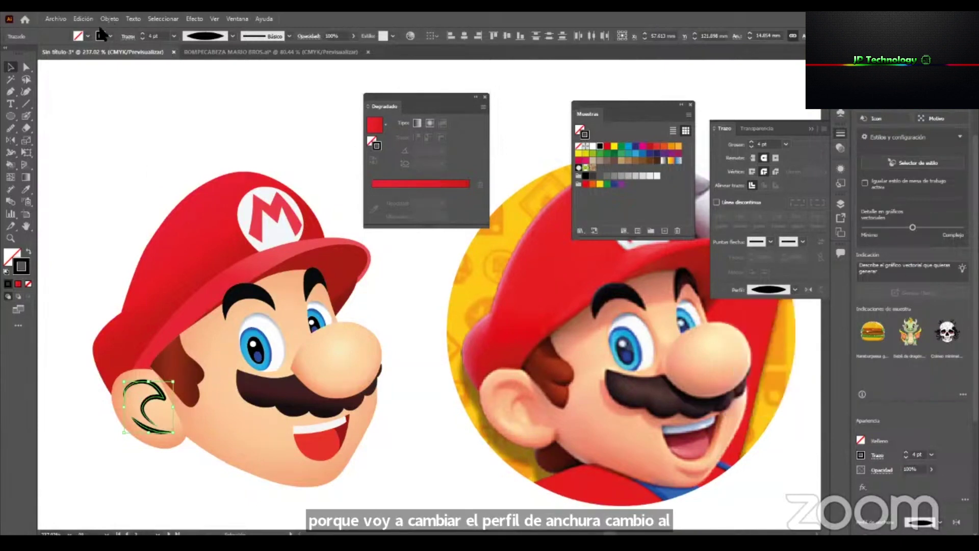
click(110, 18)
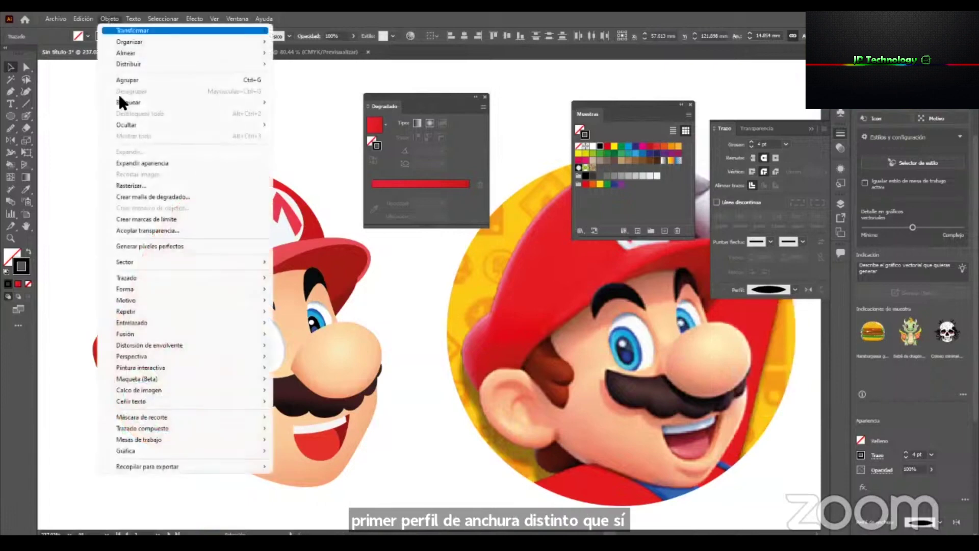
click(208, 163)
click(71, 295)
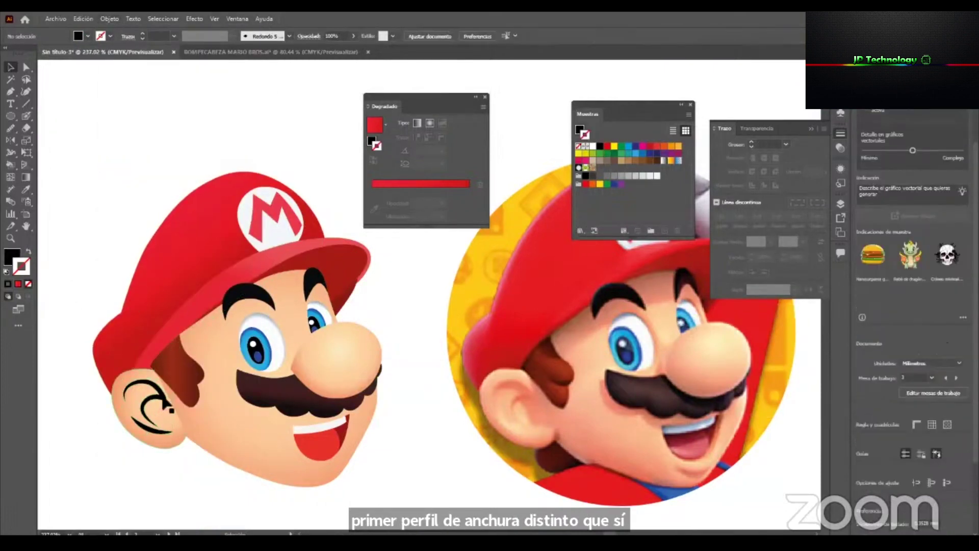
Unite the upper inner-ear shape into a single form with Pathfinder, and move the Pathfinder controls away from the drawing.
click(163, 397)
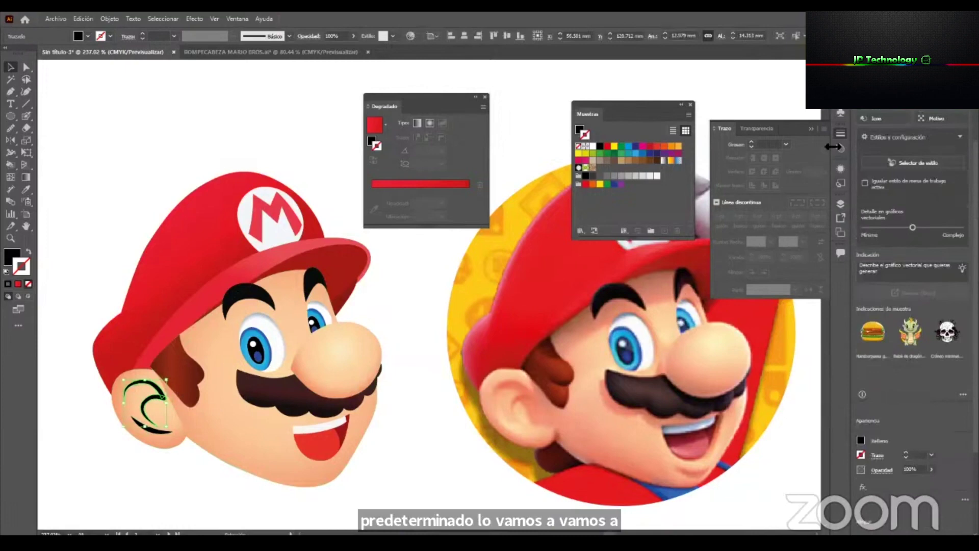
click(249, 19)
click(357, 214)
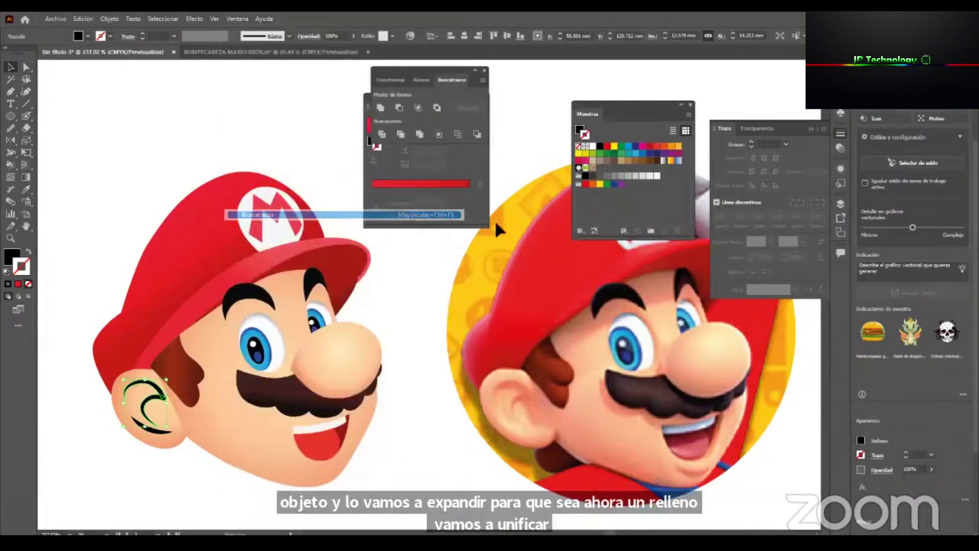
click(378, 106)
drag(448, 69, 724, 89)
Recolour the upper and lower inner-ear shapes with the Eyedropper, sampling shadow and skin tones from the reference ear.
key(i)
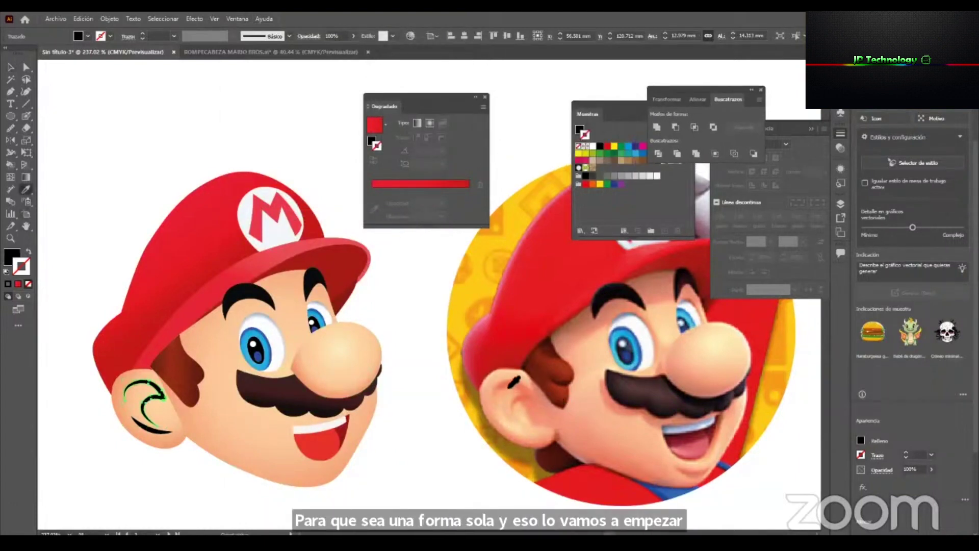
click(510, 386)
key(v)
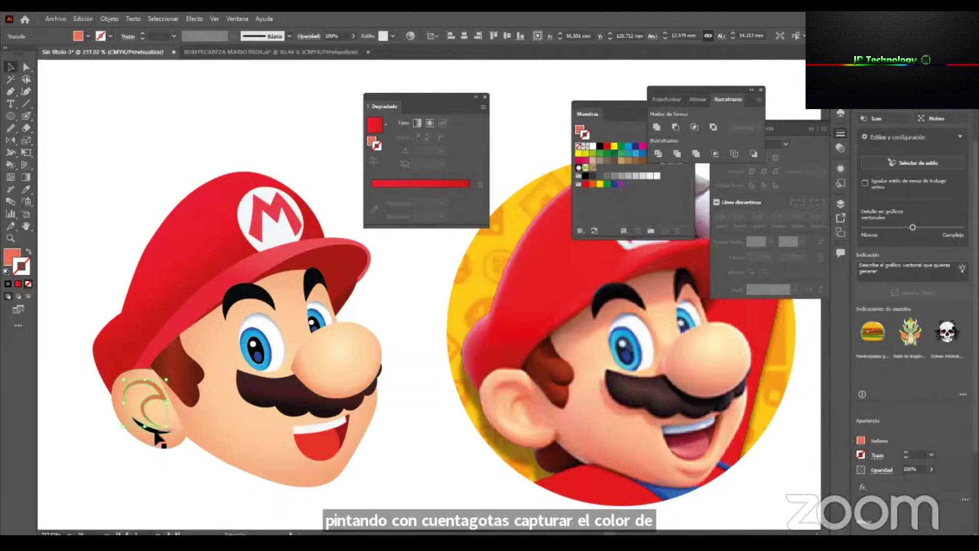
click(154, 430)
key(i)
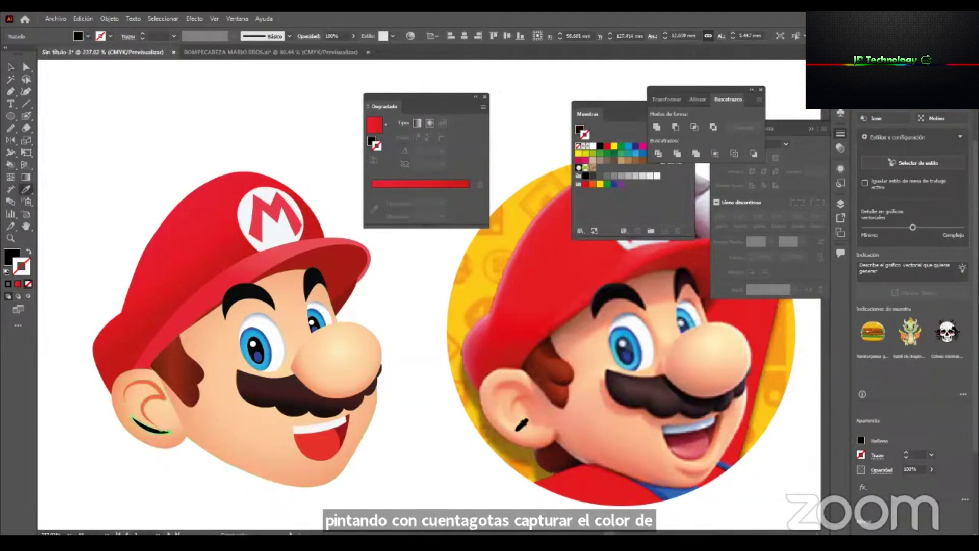
click(522, 424)
key(v)
click(201, 469)
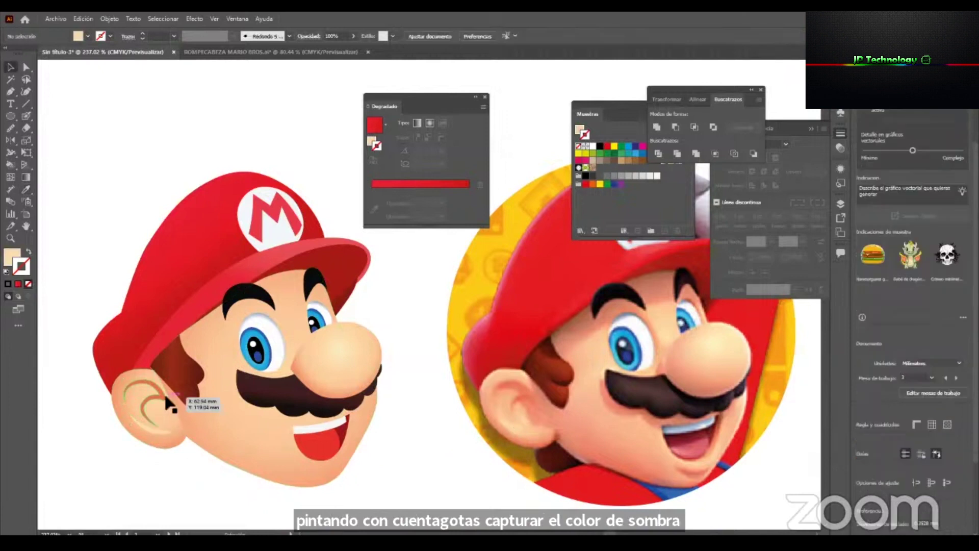
Bring up the Transparency controls, place them between the drawing and the reference, and deselect the inner-ear shapes.
scroll(153, 403, up, 1)
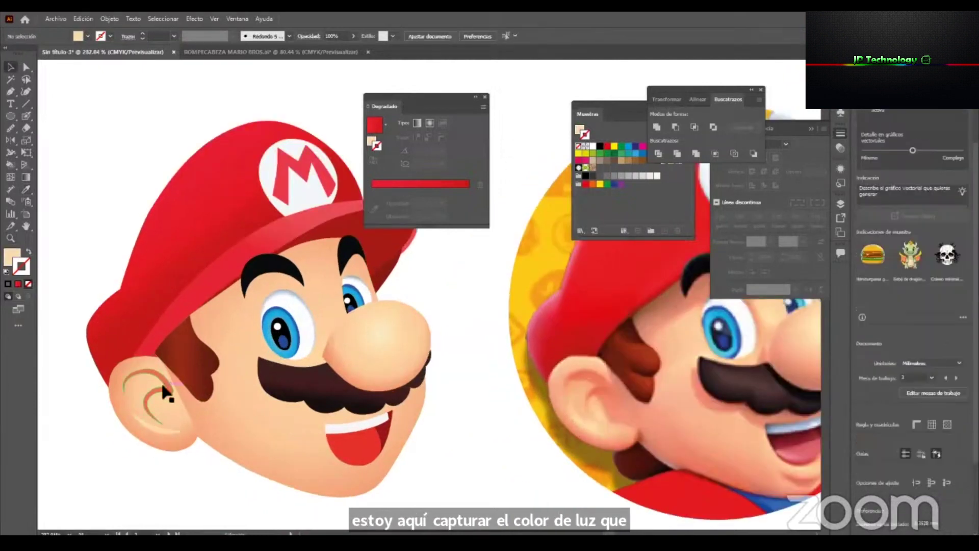
click(157, 428)
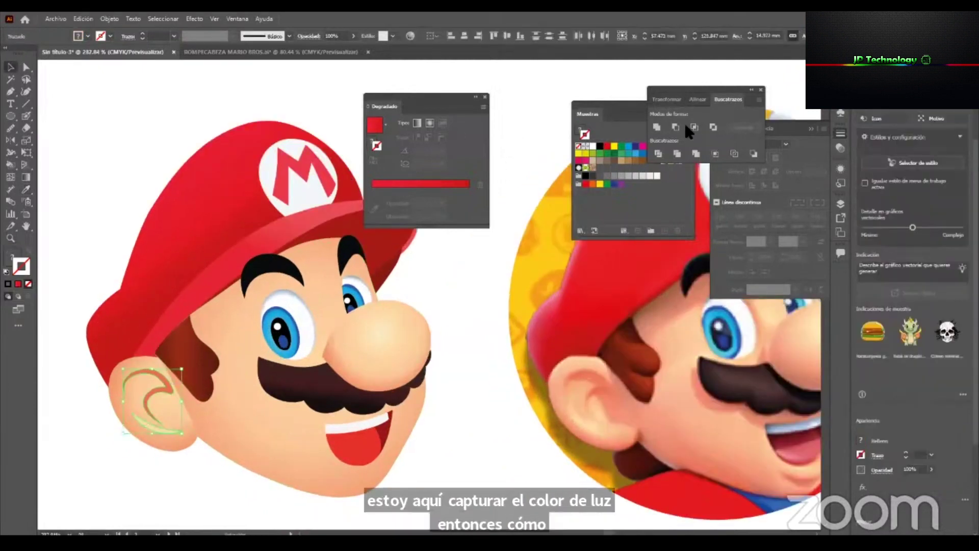
click(840, 169)
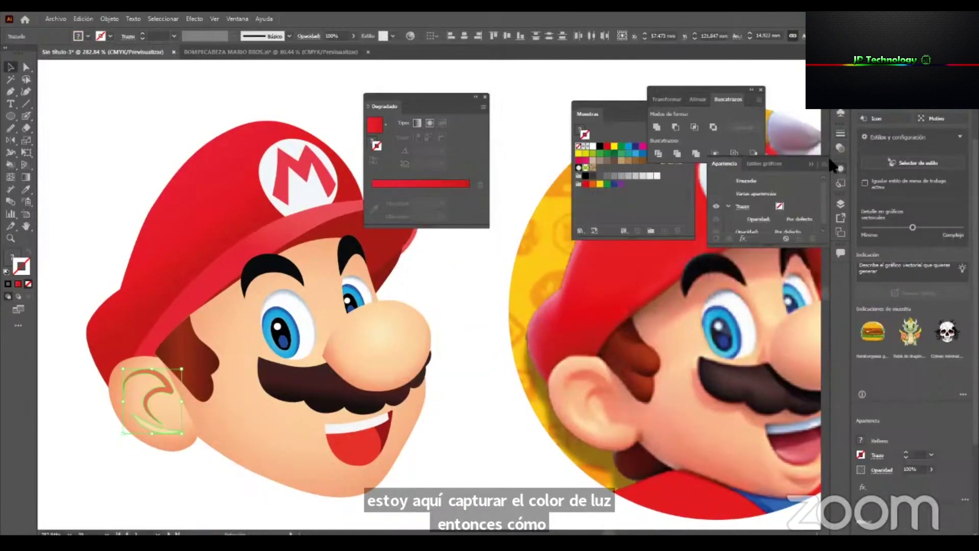
click(839, 147)
drag(736, 130, 466, 250)
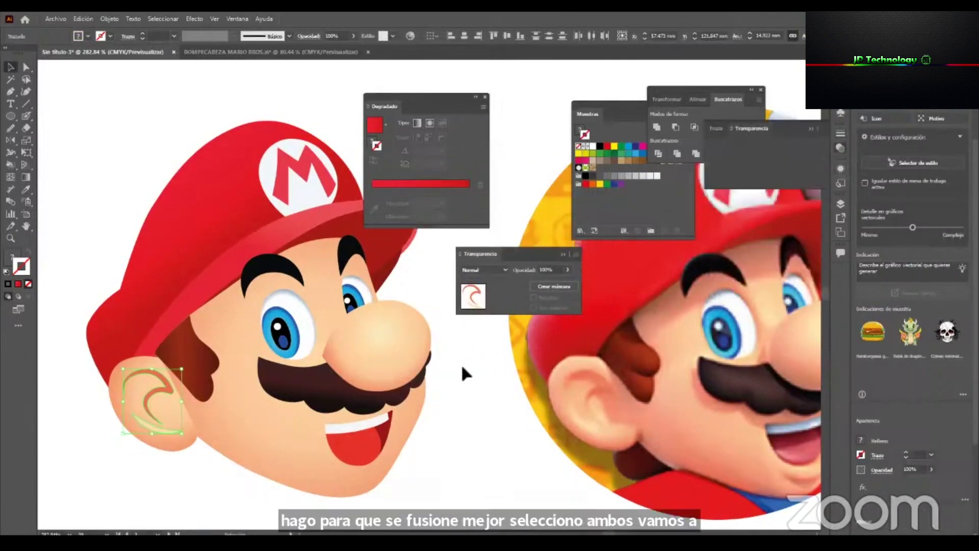
click(453, 339)
Set the upper inner-ear shadow to Multiply blending with 60% opacity.
click(163, 375)
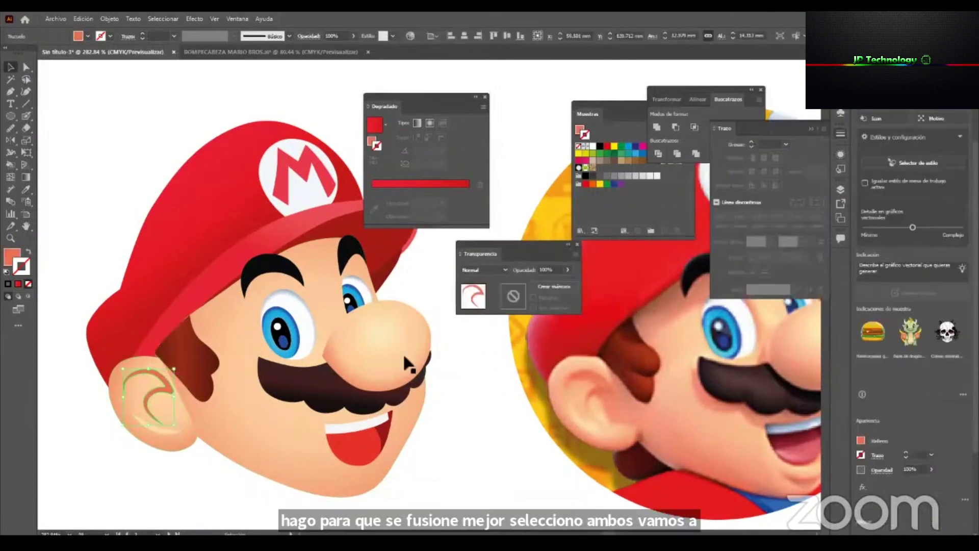
click(505, 270)
click(483, 306)
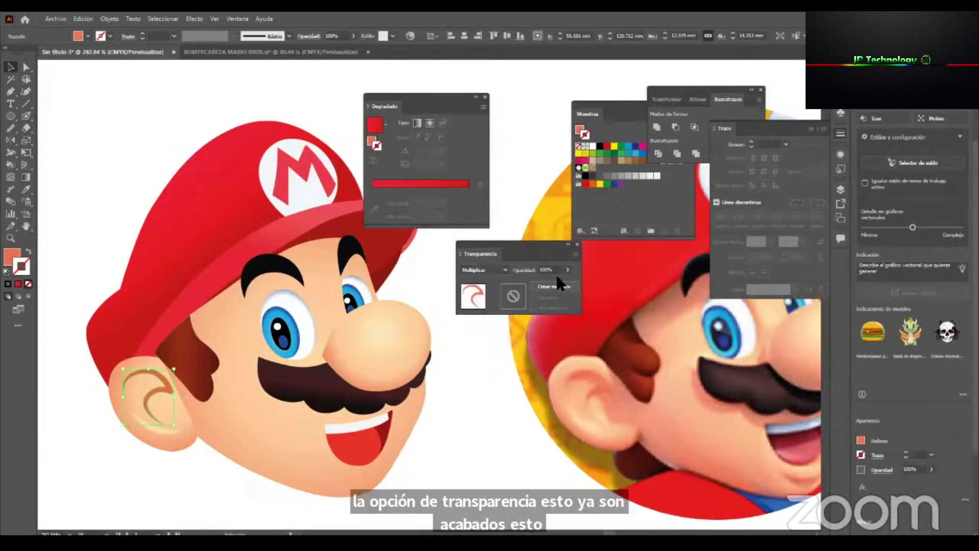
click(546, 284)
Soften the upper inner-ear shadow with a Gaussian blur of 2 pixels and deselect it.
click(195, 20)
mouse_move(304, 197)
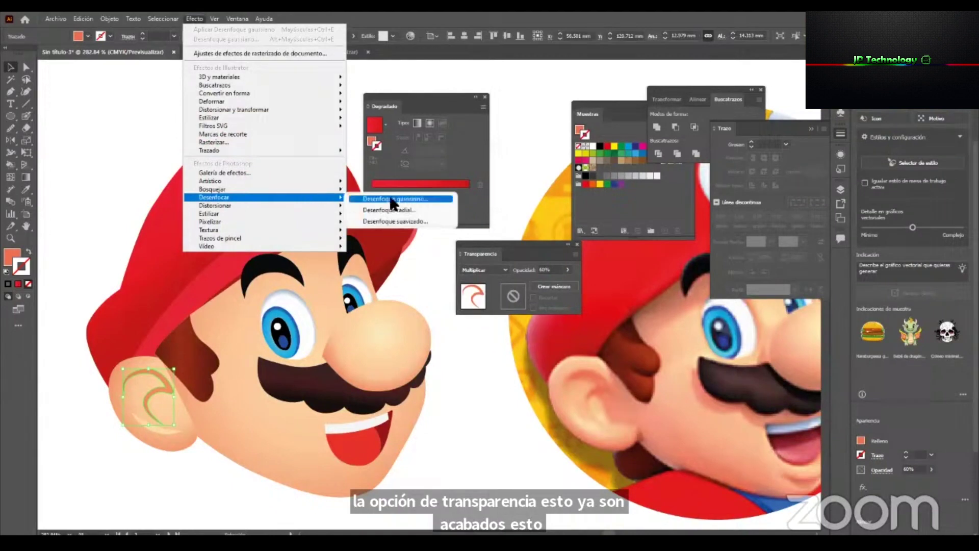
click(403, 204)
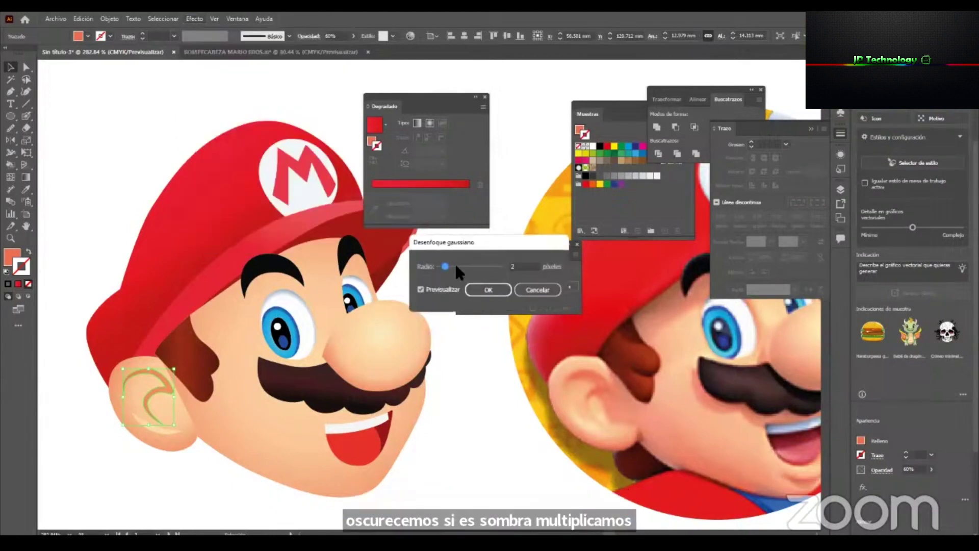
click(488, 289)
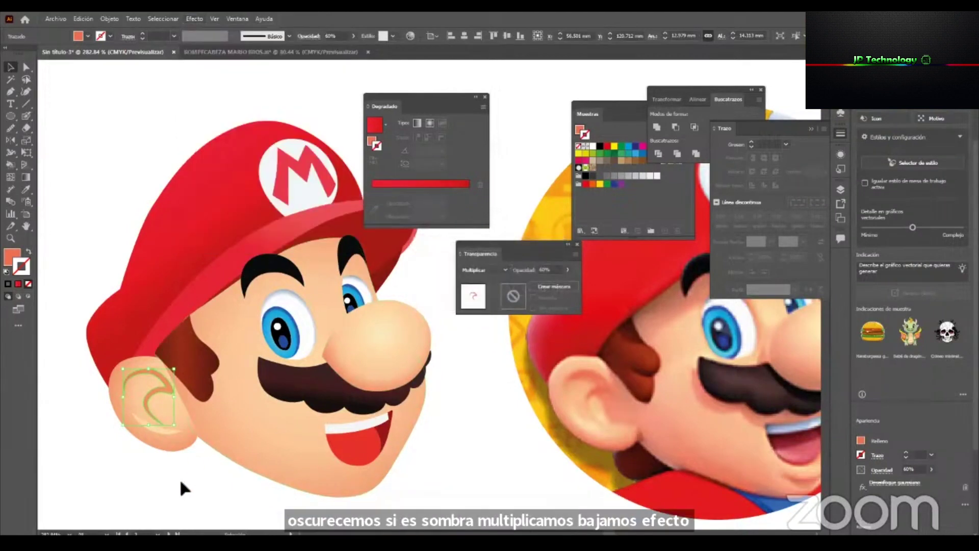
click(179, 476)
Set the lower inner-ear highlight to Overlay (Superponer) blending and reduce its opacity to 72%.
click(167, 430)
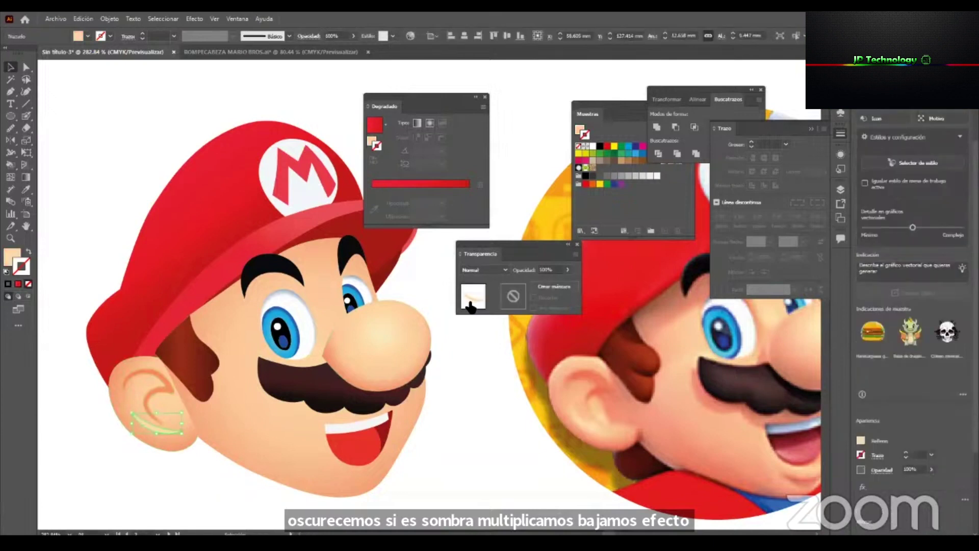
click(495, 269)
click(494, 366)
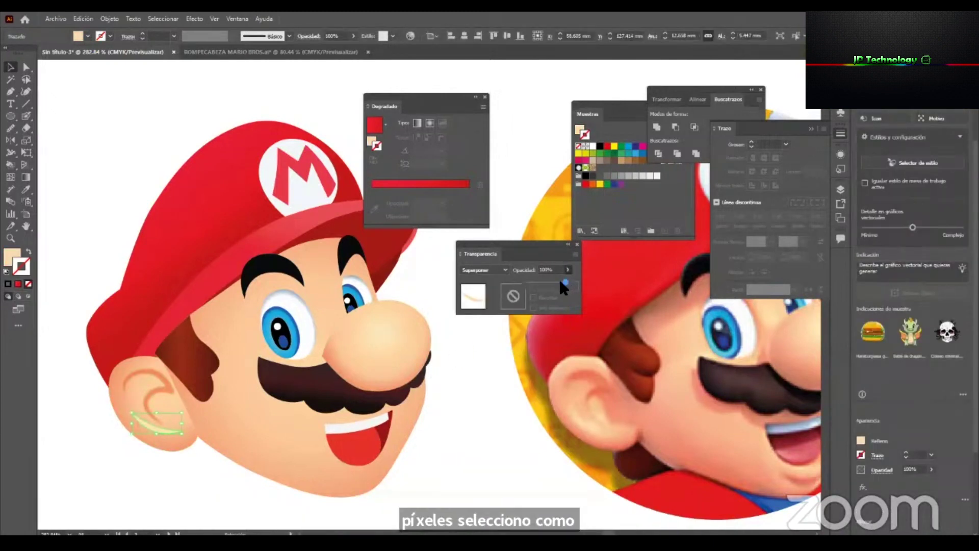
Soften the lower inner-ear highlight with a Gaussian blur.
click(193, 19)
mouse_move(326, 198)
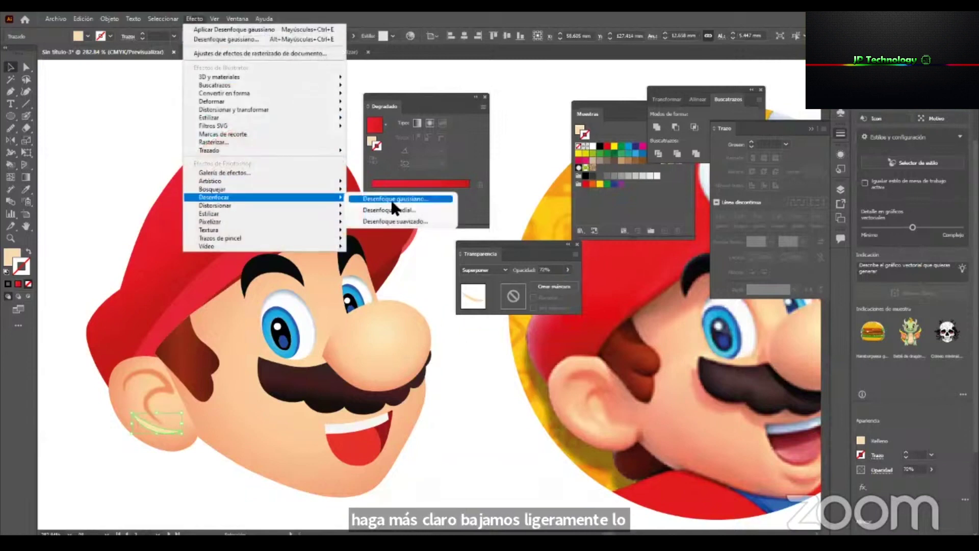
click(391, 198)
click(489, 289)
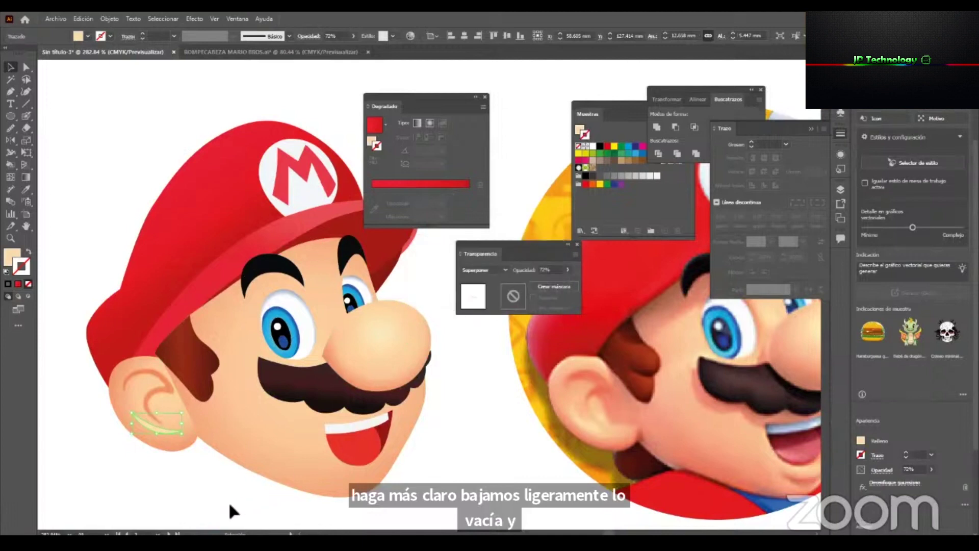
Lower the opacity of the upper inner-ear shadow to 30% and deselect it.
click(168, 425)
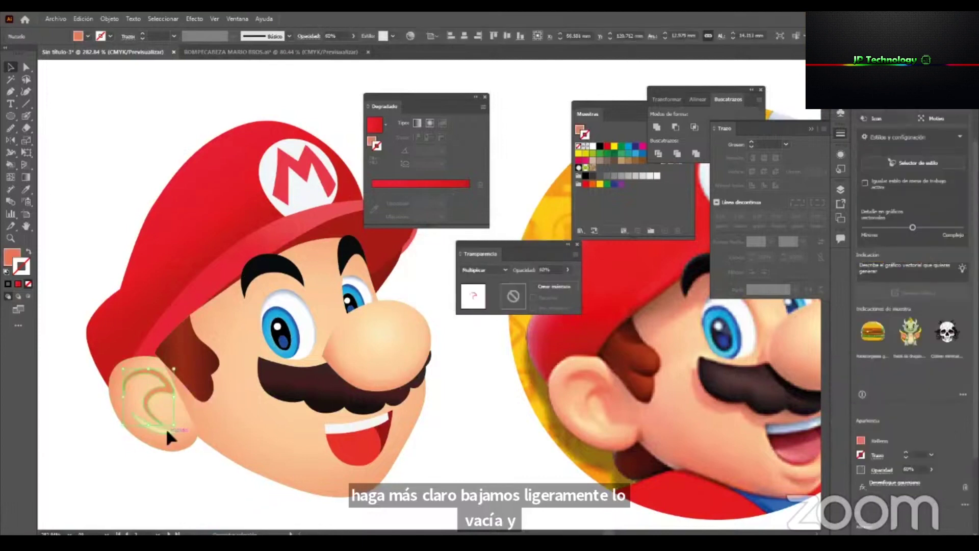
shift+click(166, 427)
click(463, 426)
click(170, 392)
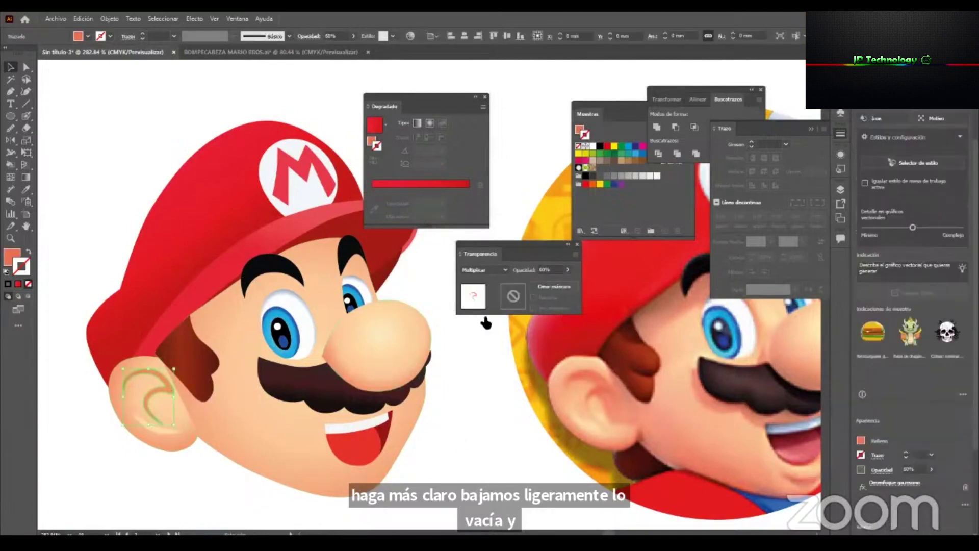
click(516, 271)
text(50)
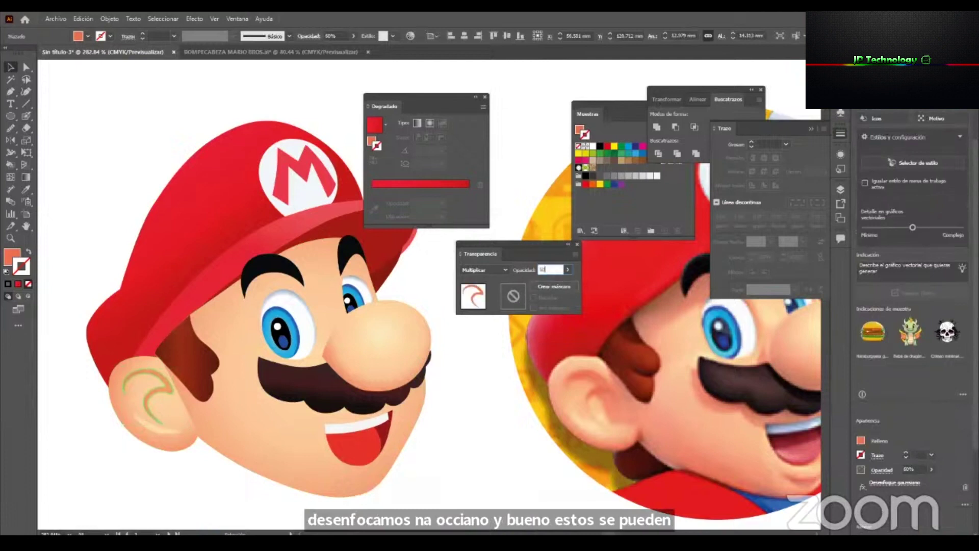
text(30)
click(432, 463)
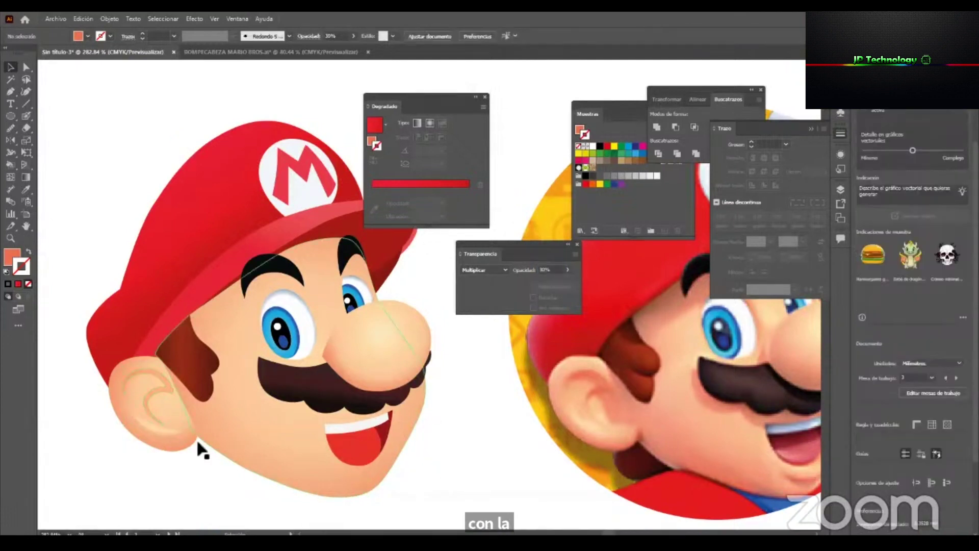
Set the opacity of the lower inner-ear highlight to 50% and deselect it.
click(164, 430)
click(545, 270)
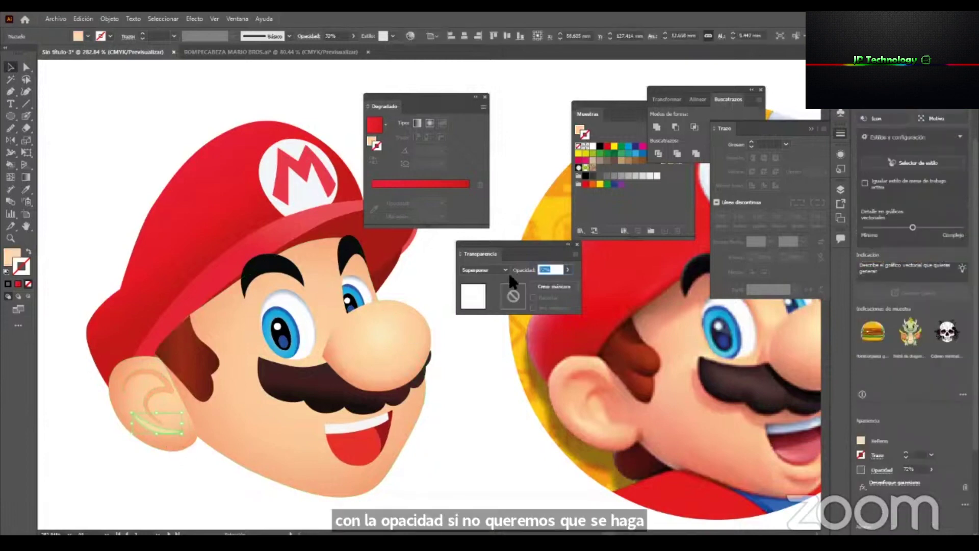
text(50)
key(Return)
click(473, 438)
Compare the drawn head with the reference, from the ear details to the shadows around the nose and moustache.
key(z)
drag(291, 373, 221, 443)
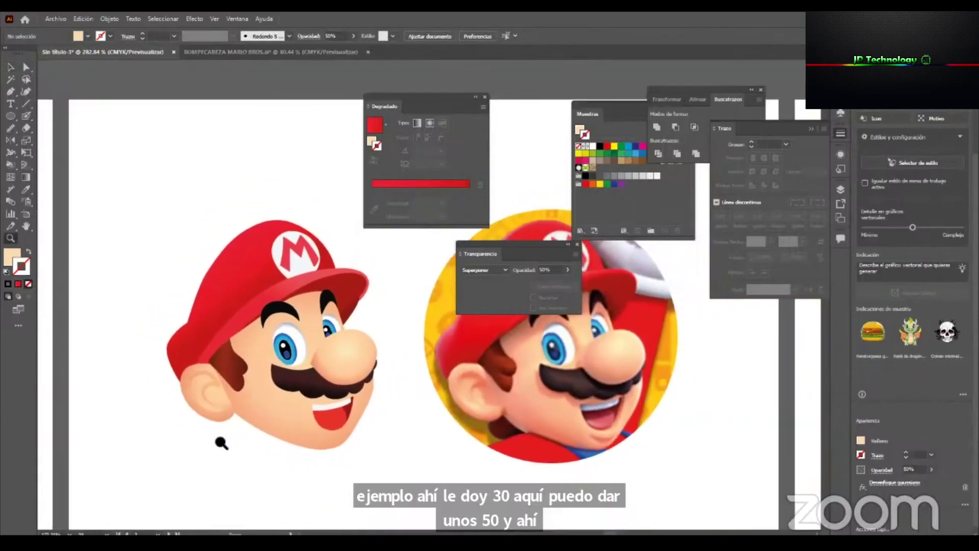
drag(317, 381, 288, 402)
key(v)
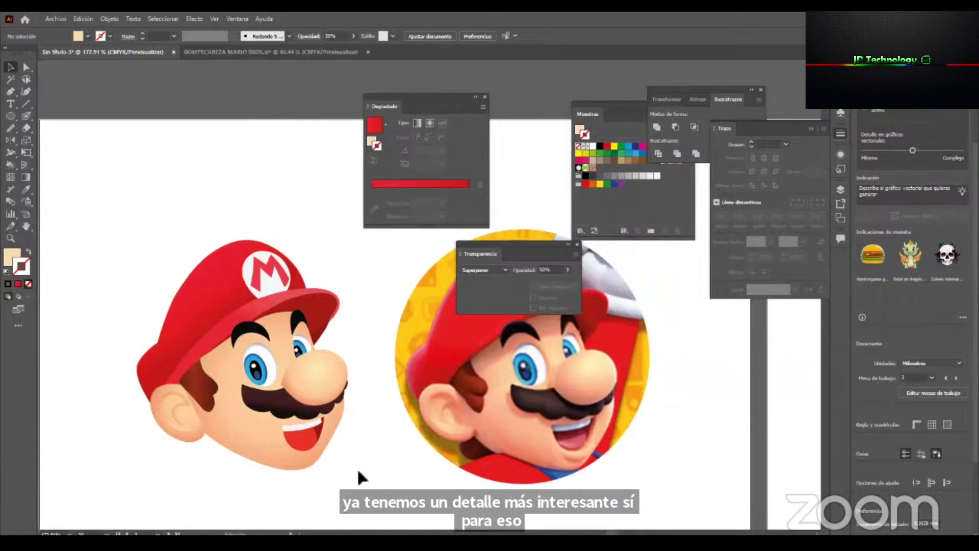
key(ctrl+space)
drag(487, 420, 529, 431)
key(ctrl+space)
drag(305, 377, 334, 400)
key(space)
drag(199, 396, 248, 393)
key(ctrl+space)
click(243, 422)
click(402, 390)
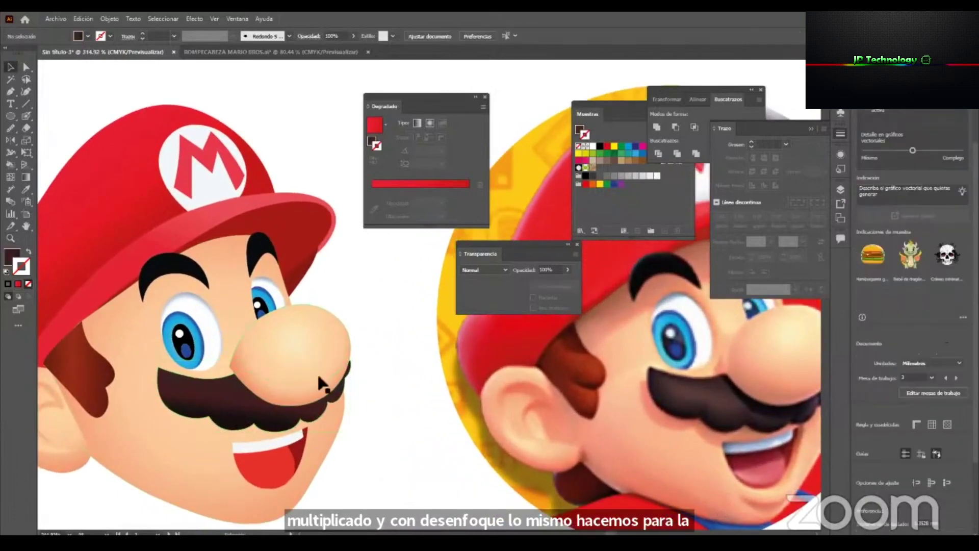
Cut a crescent from offset copies of the nose with Minus Front and place it along the nose's lower edge.
click(317, 376)
key(ctrl+space)
drag(264, 395, 284, 393)
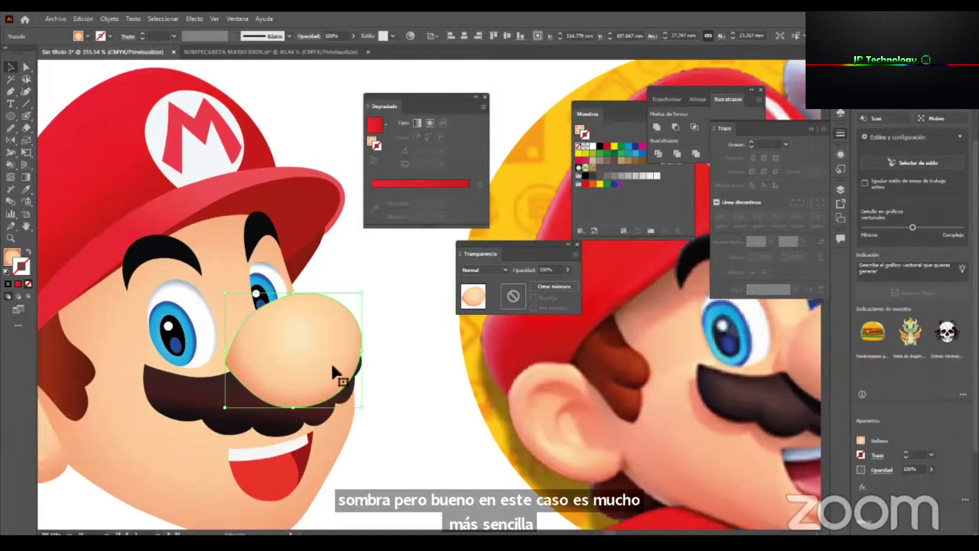
mouse_move(301, 366)
mouse_down()
mouse_move(299, 344)
mouse_move(300, 355)
mouse_up()
shift+click(298, 386)
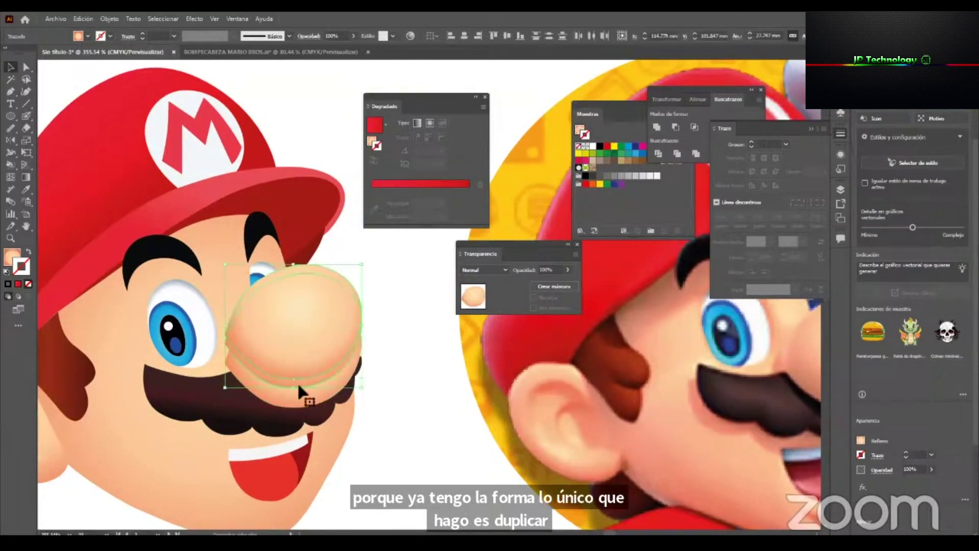
click(675, 131)
drag(277, 409, 280, 410)
Fill the nose crescent with the dark moustache tone sampled from the reference, and bring the nose to the front.
key(i)
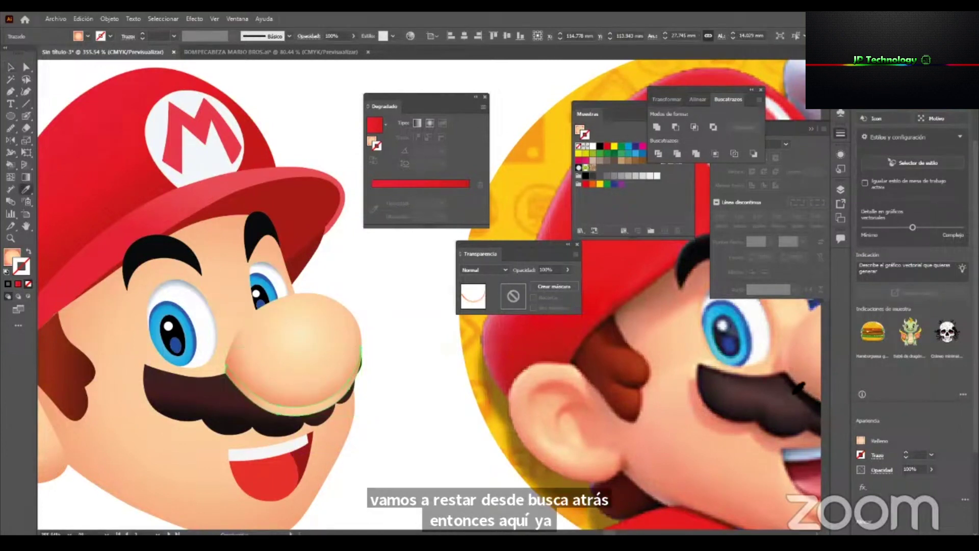
click(803, 393)
key(v)
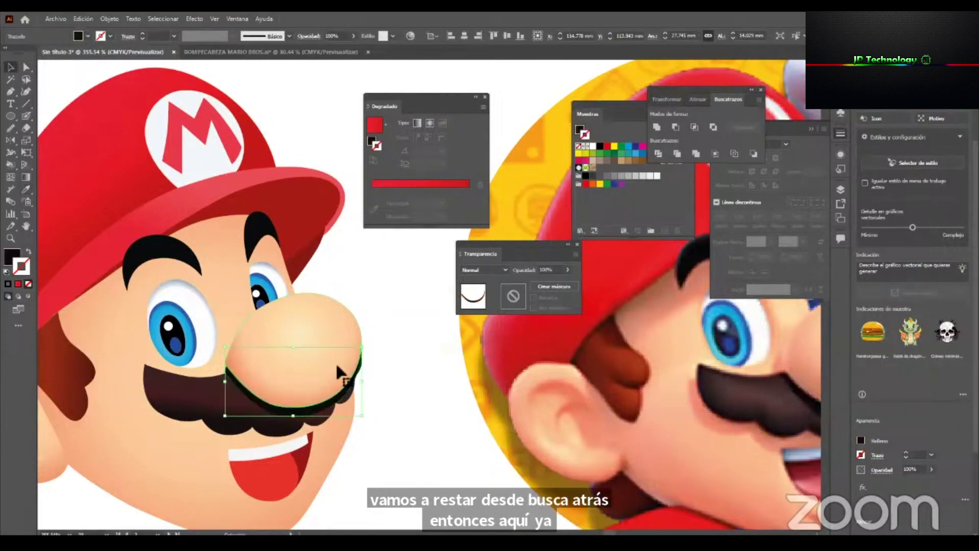
right_click(336, 363)
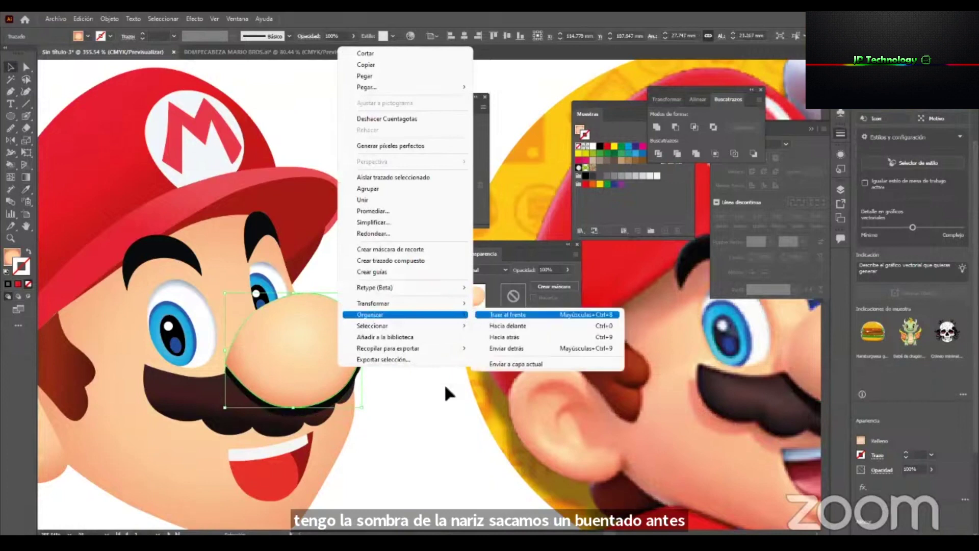
Set the crescent shadow under the nose to Multiply blending with 60% opacity and deselect it.
click(357, 392)
click(358, 392)
click(498, 269)
click(492, 303)
drag(554, 279, 551, 276)
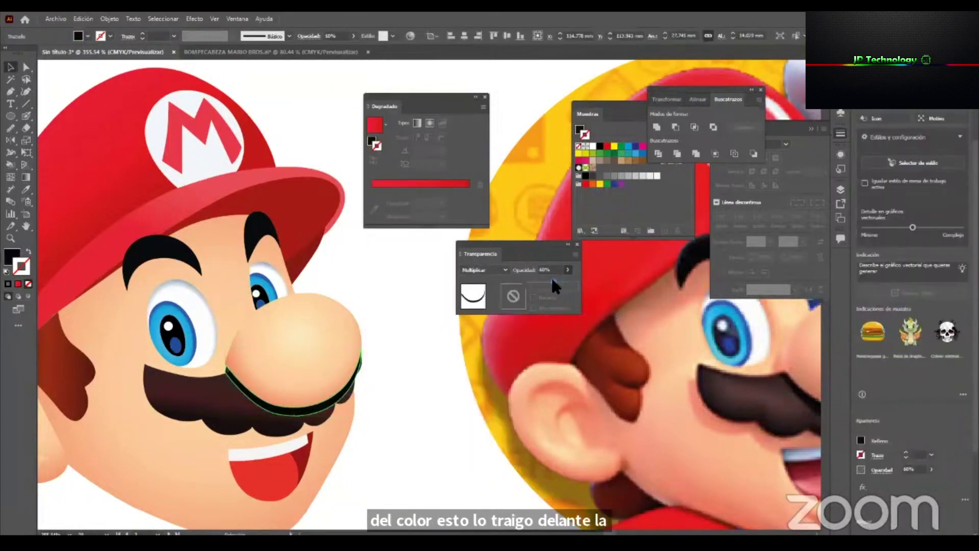
click(420, 349)
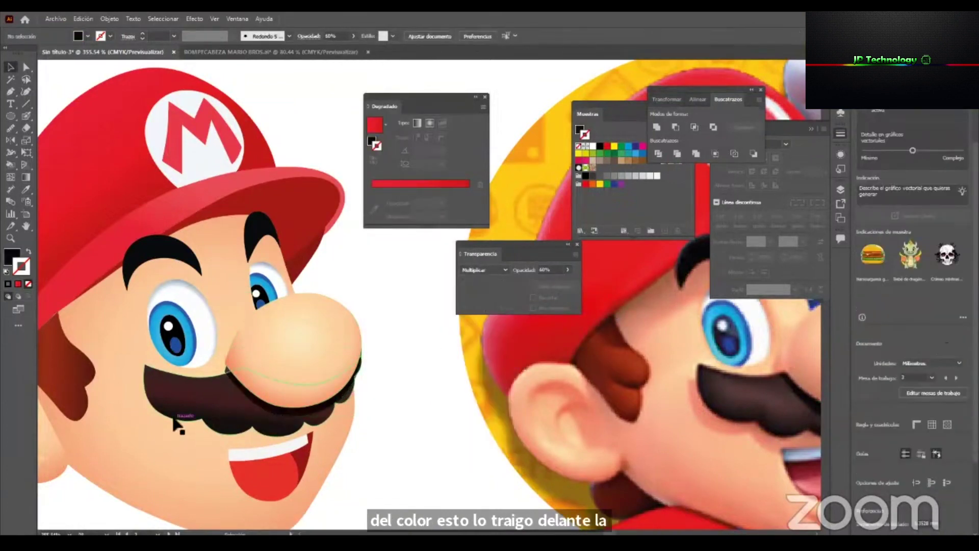
Reshape the nose shadow by moving its end anchor point where the nose meets the moustache.
click(251, 398)
key(a)
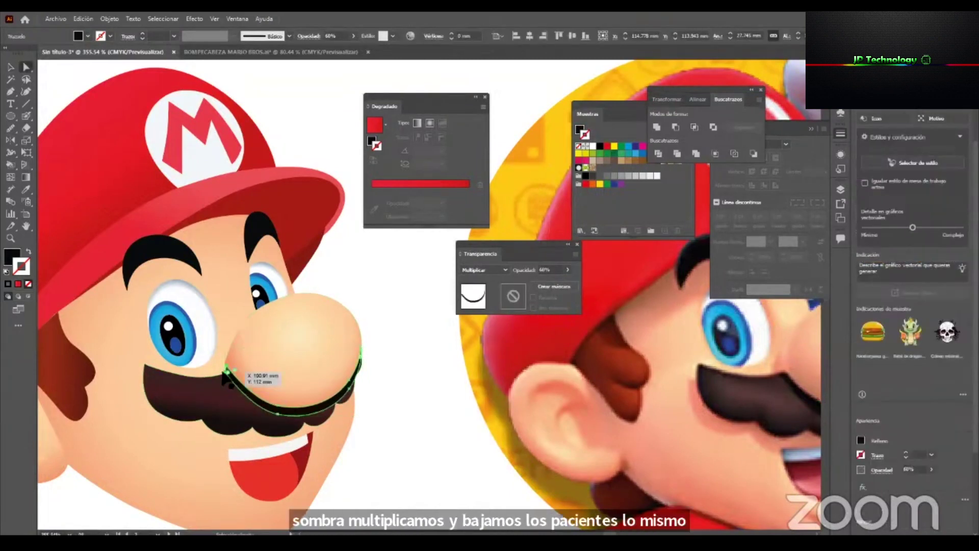
click(223, 371)
drag(225, 378, 232, 388)
key(v)
Build a thin shadow strip from offset moustache copies by subtracting them, and fit it along the moustache's lower edge.
click(190, 392)
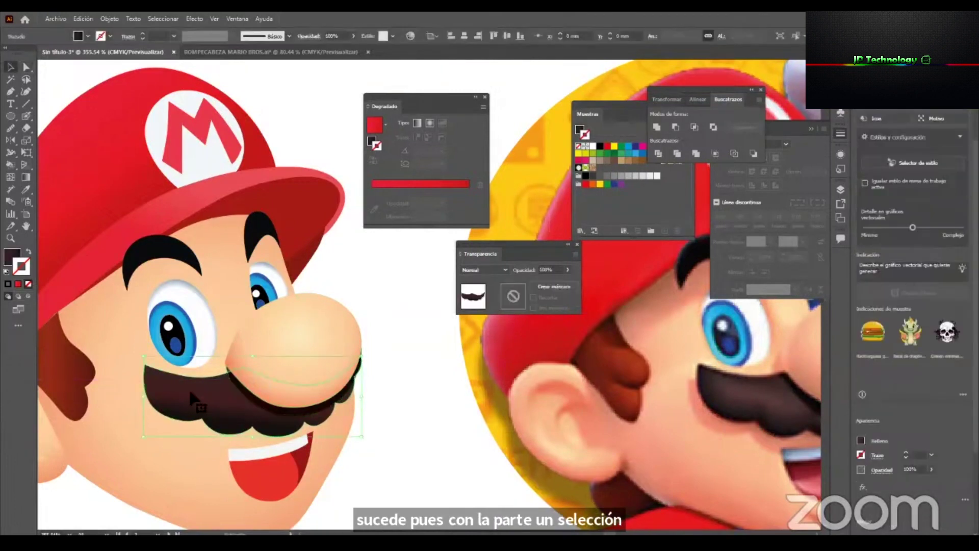
drag(190, 390, 183, 447)
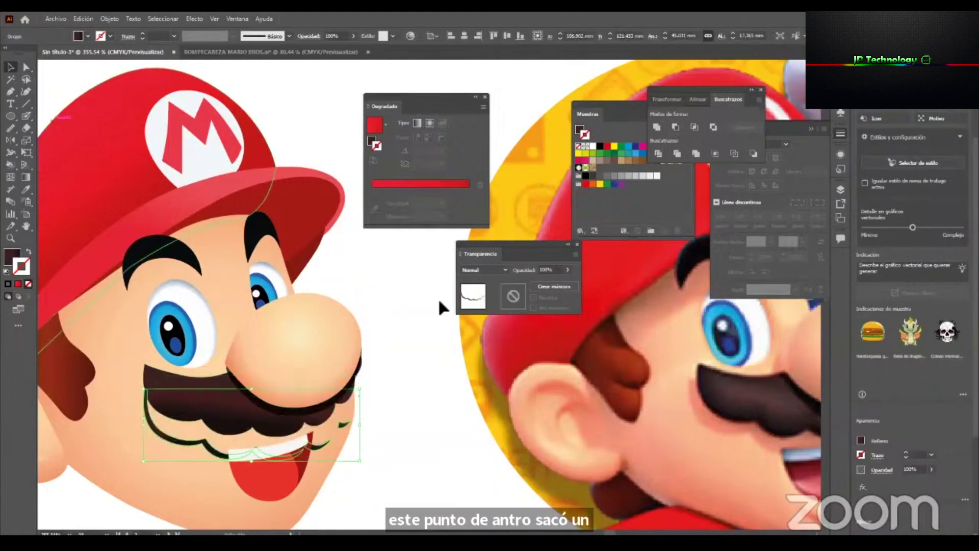
drag(211, 442, 206, 427)
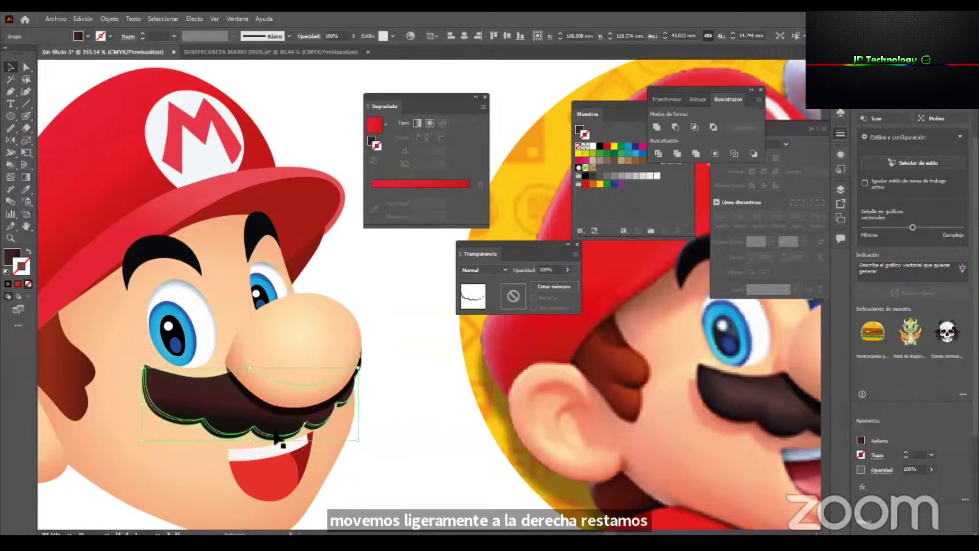
Copy the nose shadow's dark fill, Multiply blending and 60% opacity onto the moustache shadow with the Eyedropper.
key(i)
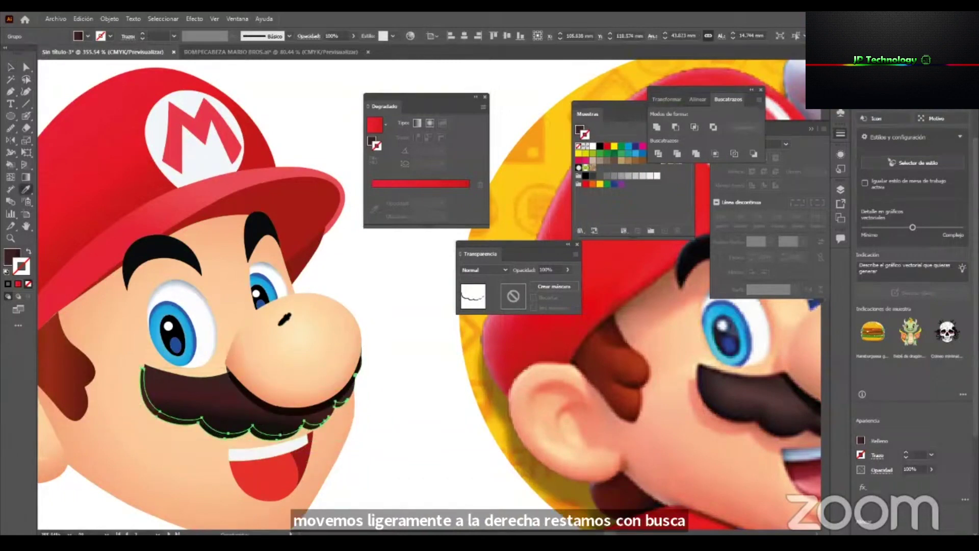
click(277, 411)
key(v)
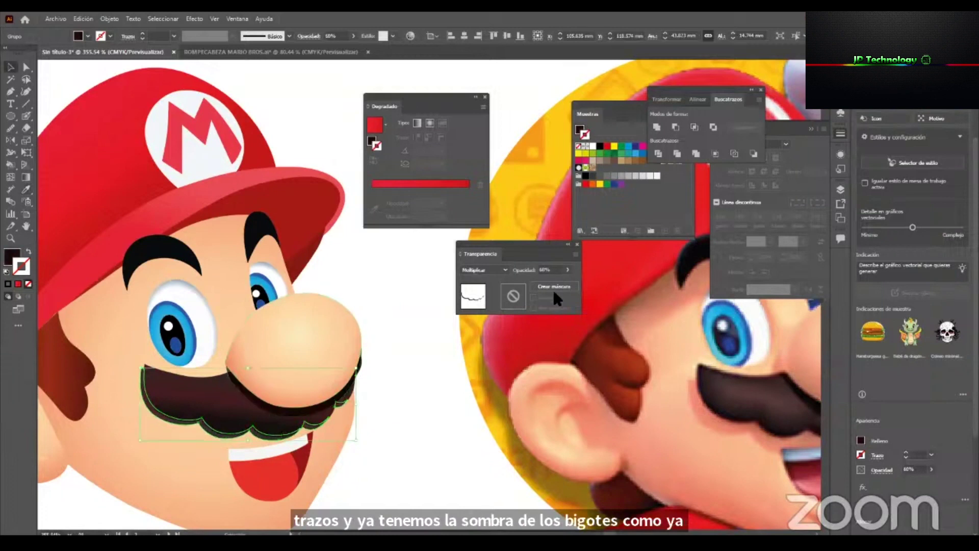
key(i)
drag(151, 437, 292, 432)
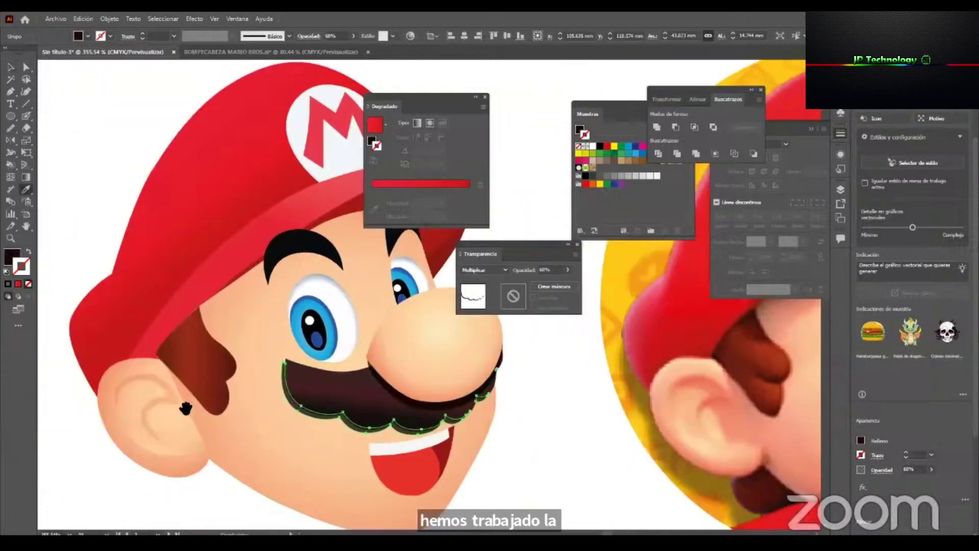
Copy the ear shadow's salmon fill and Multiply blending onto the moustache shadow, and set its opacity to 54%.
click(164, 380)
key(v)
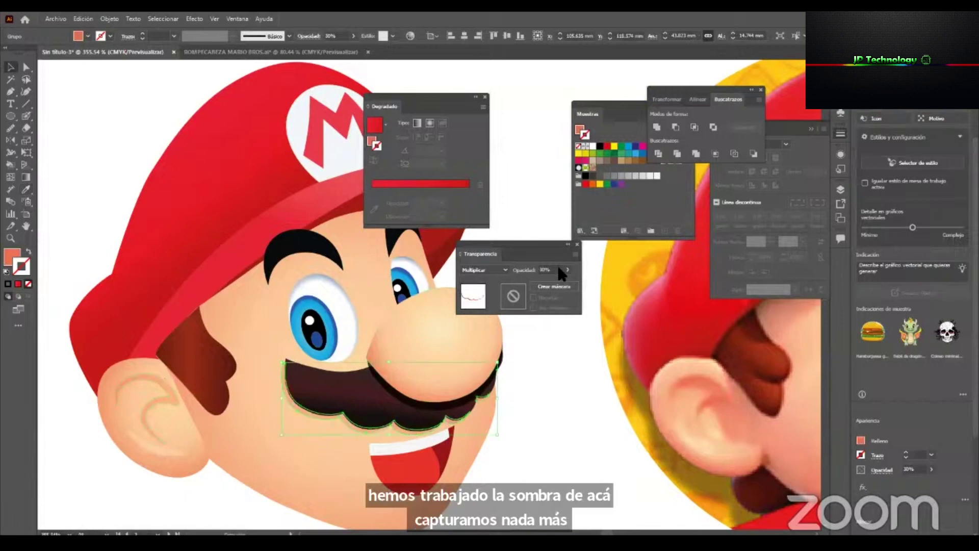
click(567, 269)
drag(547, 280, 550, 282)
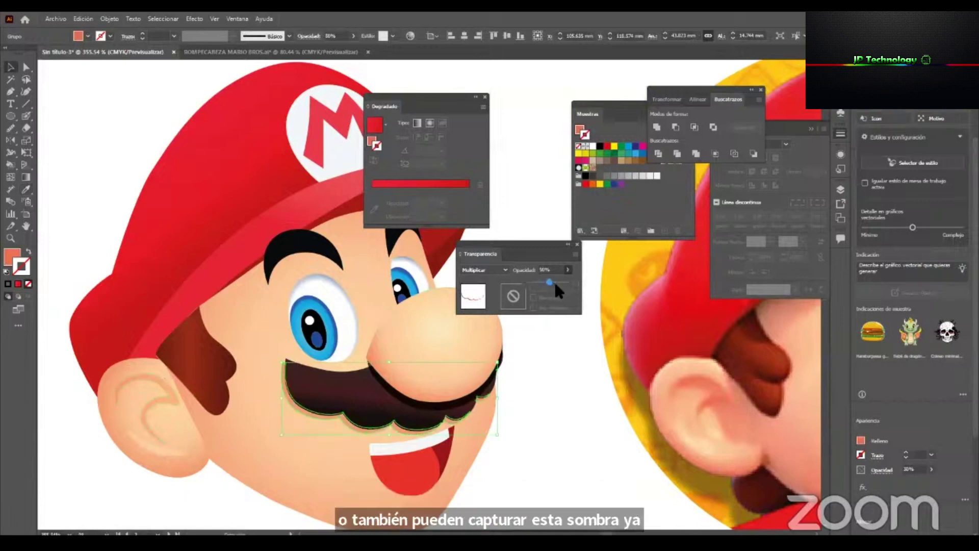
click(536, 437)
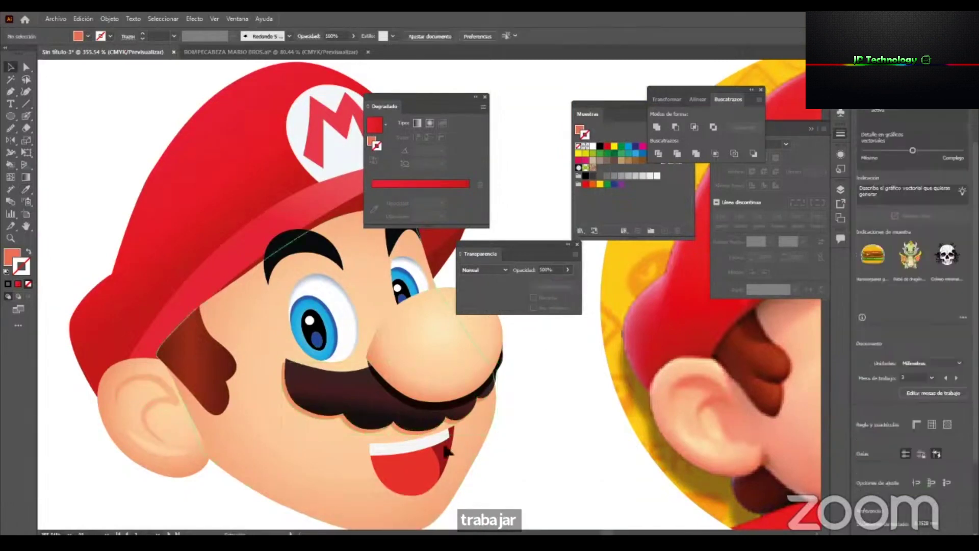
click(439, 423)
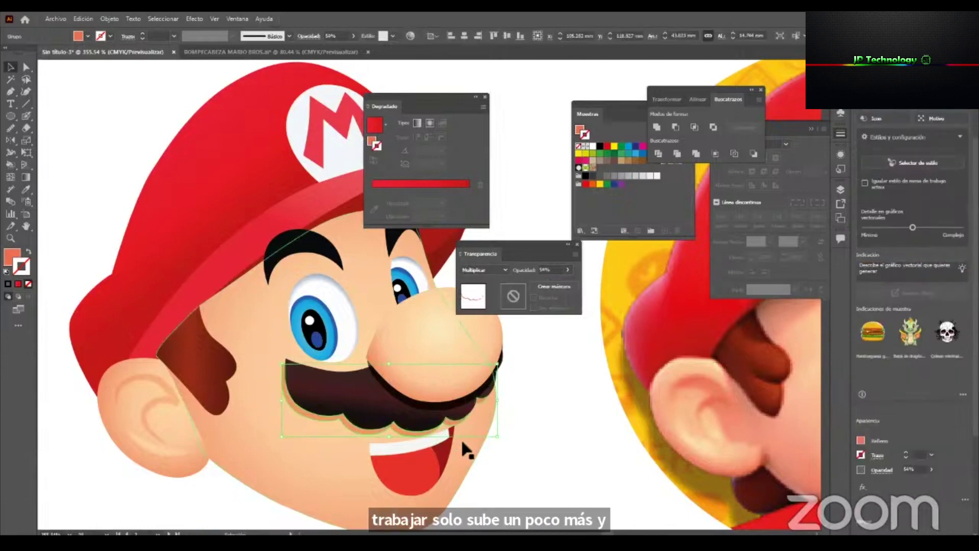
click(487, 452)
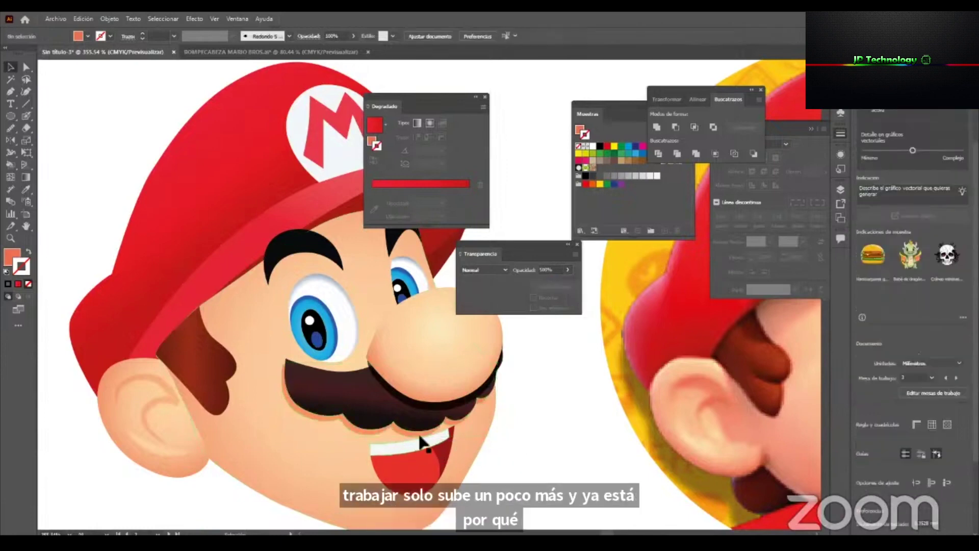
Fine-tune the position of the moustache shadow along the moustache's lower edge and deselect it.
click(457, 438)
drag(338, 384, 340, 376)
key(z)
drag(514, 394, 189, 449)
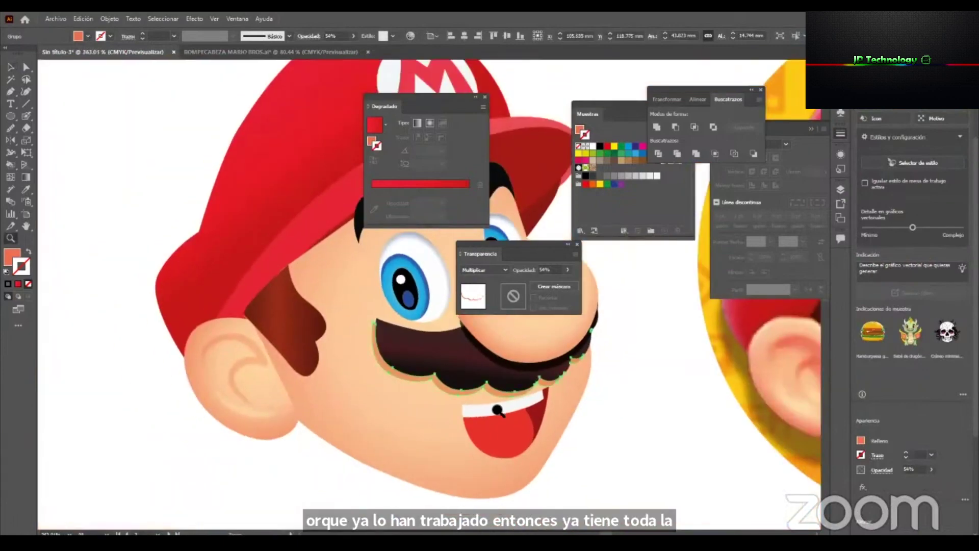
key(v)
drag(507, 415, 332, 471)
click(520, 437)
key(z)
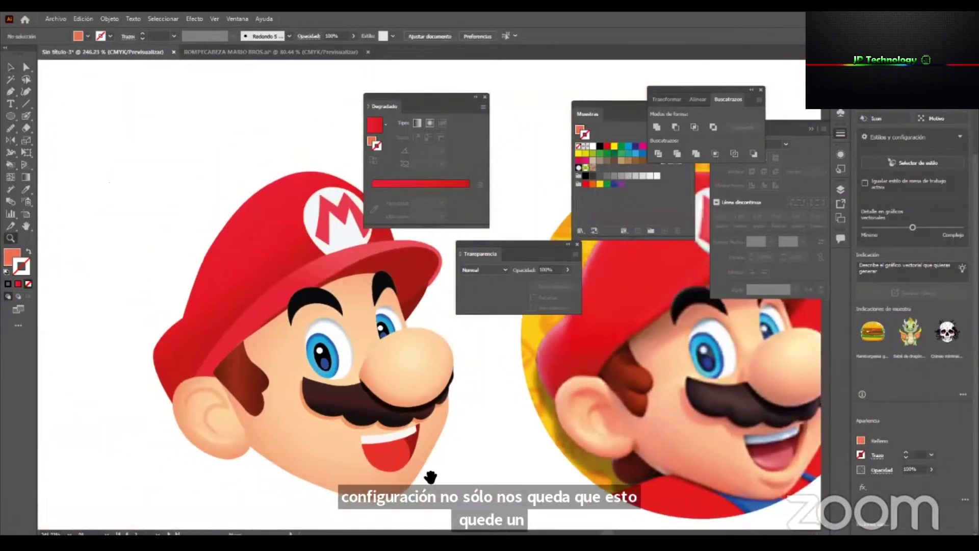
drag(430, 477, 402, 477)
key(v)
drag(435, 427, 432, 412)
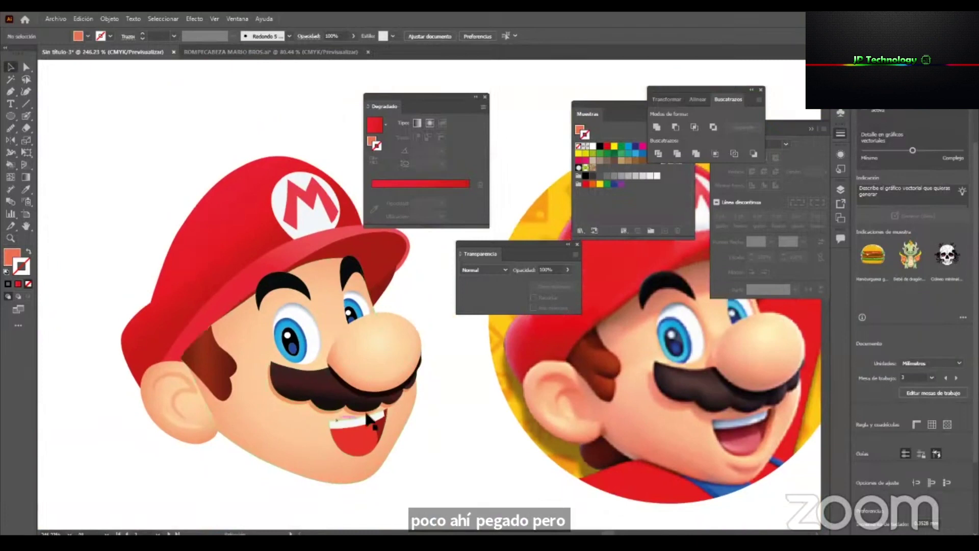
mouse_move(340, 320)
mouse_down()
mouse_move(302, 342)
mouse_move(332, 323)
mouse_up()
Draw a closed curved shadow band with the Pen tool under the cap's brim, from the sideburn across the forehead.
key(z)
key(p)
drag(398, 388, 397, 440)
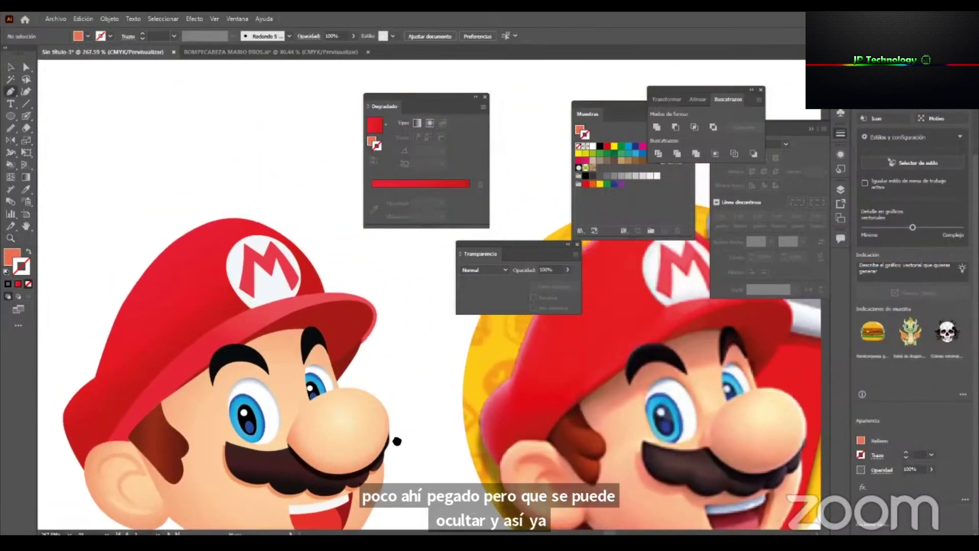
click(328, 364)
drag(288, 360, 250, 370)
drag(199, 407, 154, 427)
click(147, 415)
drag(242, 364, 311, 313)
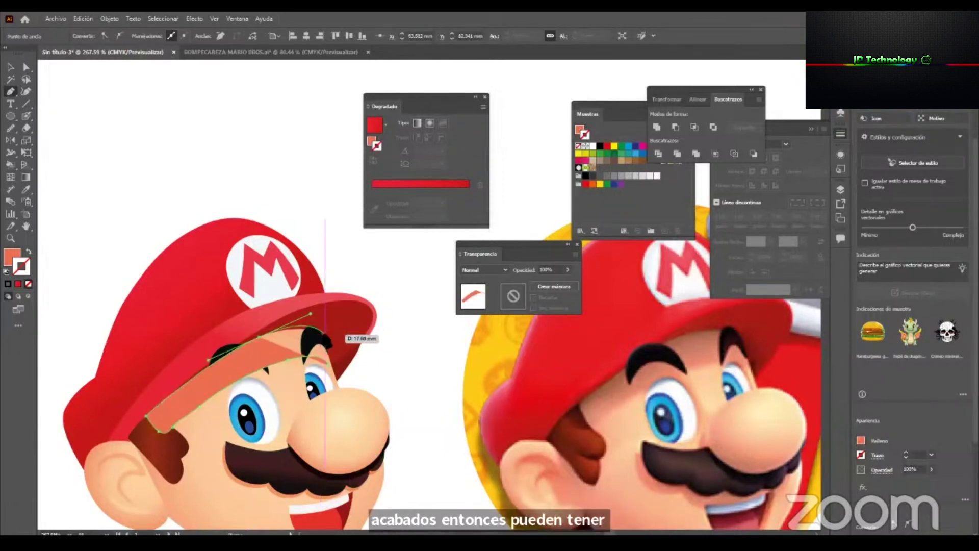
drag(336, 375, 337, 380)
Copy the ear shadow's Multiply appearance onto the forehead band with the Eyedropper and set its opacity to 27%.
key(i)
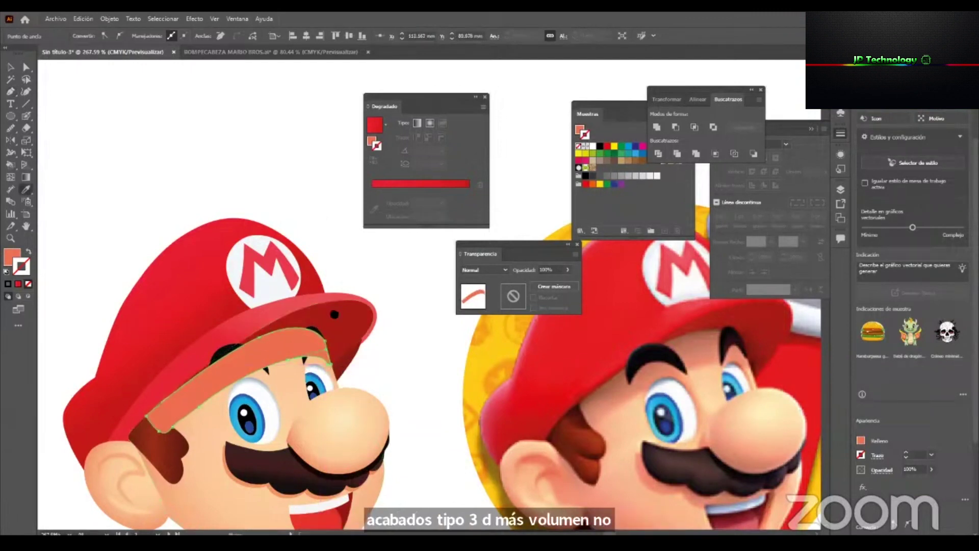
scroll(436, 334, down, 2)
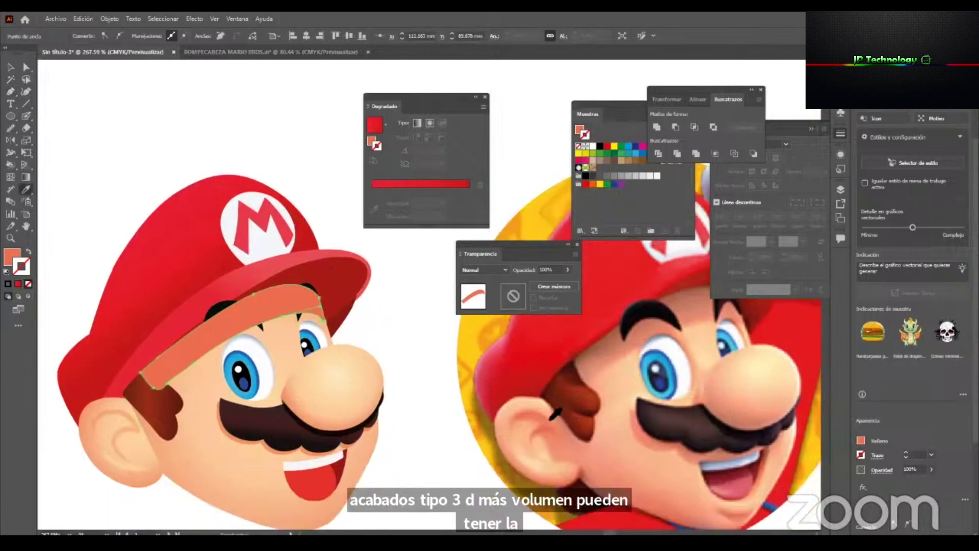
click(132, 422)
key(v)
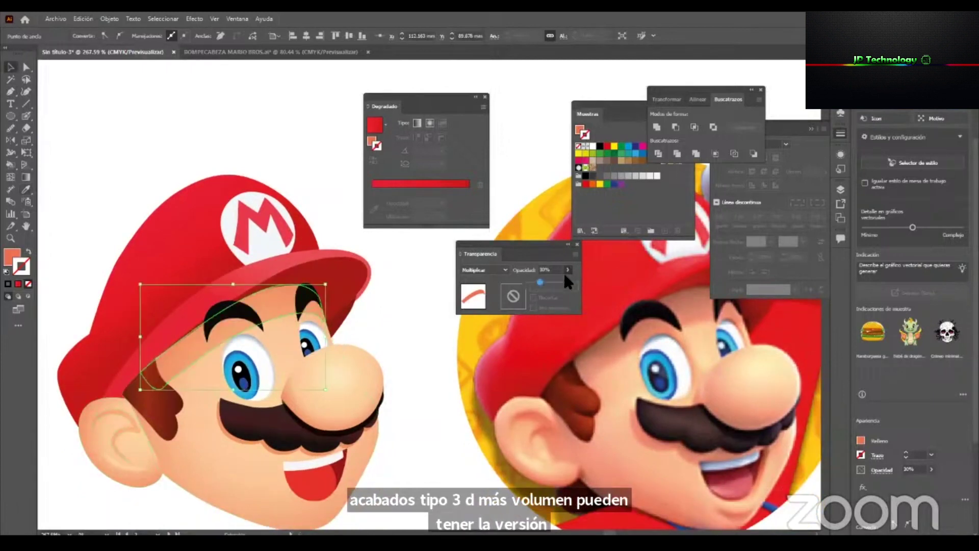
drag(540, 280, 537, 282)
click(411, 325)
Trace a crescent shadow about 15.5 mm wide over the reference's chin with the Pen tool and move it below the vector mouth.
drag(364, 348, 350, 326)
drag(377, 409, 335, 413)
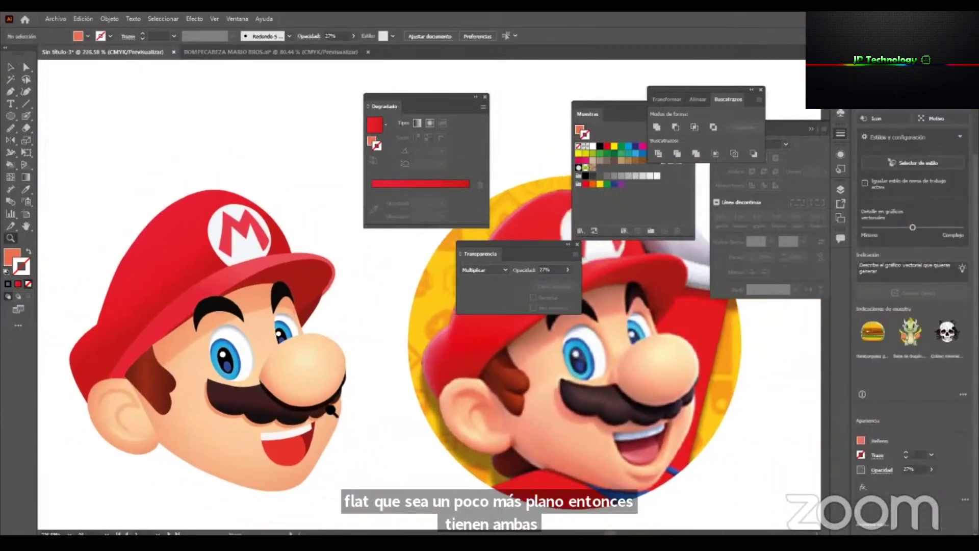
key(p)
scroll(329, 486, up, 2)
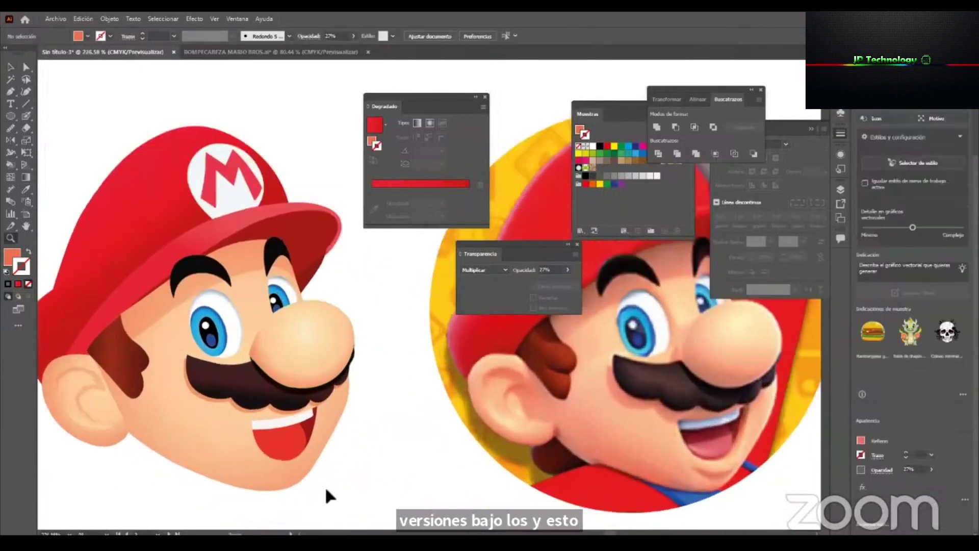
click(744, 468)
click(698, 466)
drag(718, 479, 725, 479)
click(744, 462)
key(v)
drag(721, 471, 286, 476)
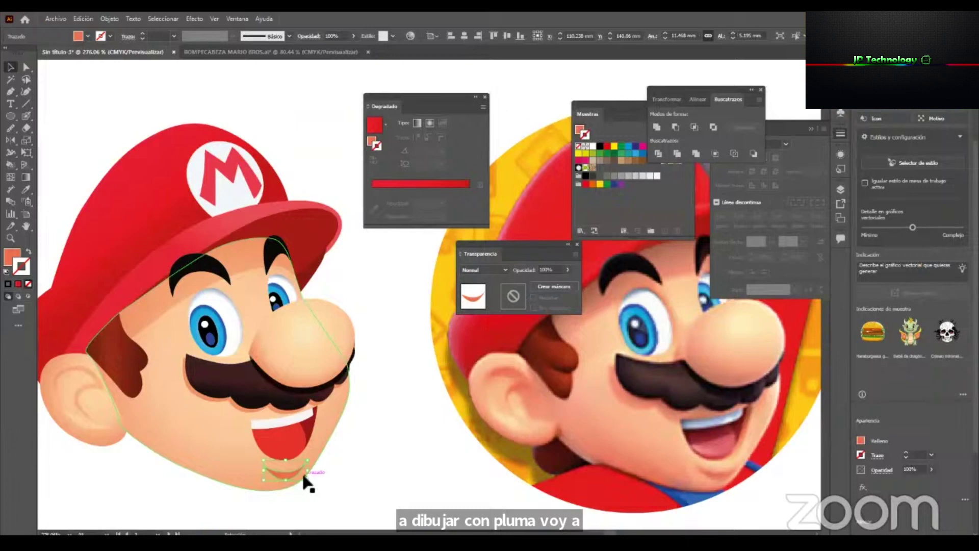
Apply a Gaussian Blur to the chin shadow and set it to Multiply blending with 34% opacity.
key(Right)
click(189, 20)
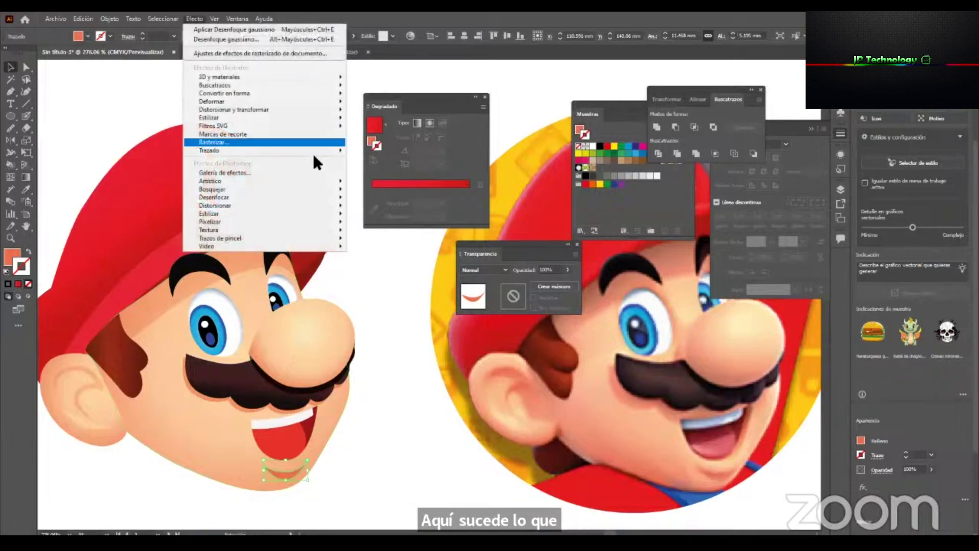
mouse_move(336, 197)
click(376, 200)
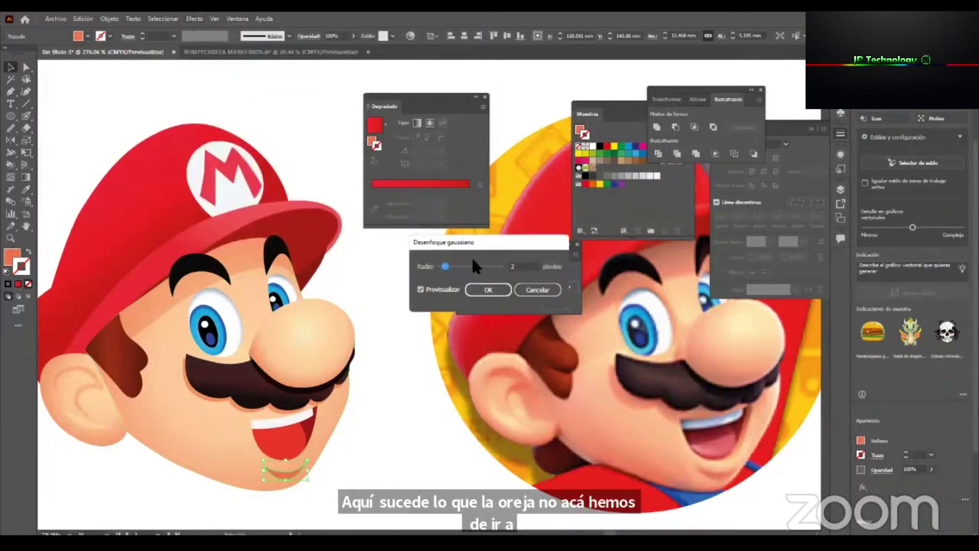
drag(518, 269, 480, 272)
key(Return)
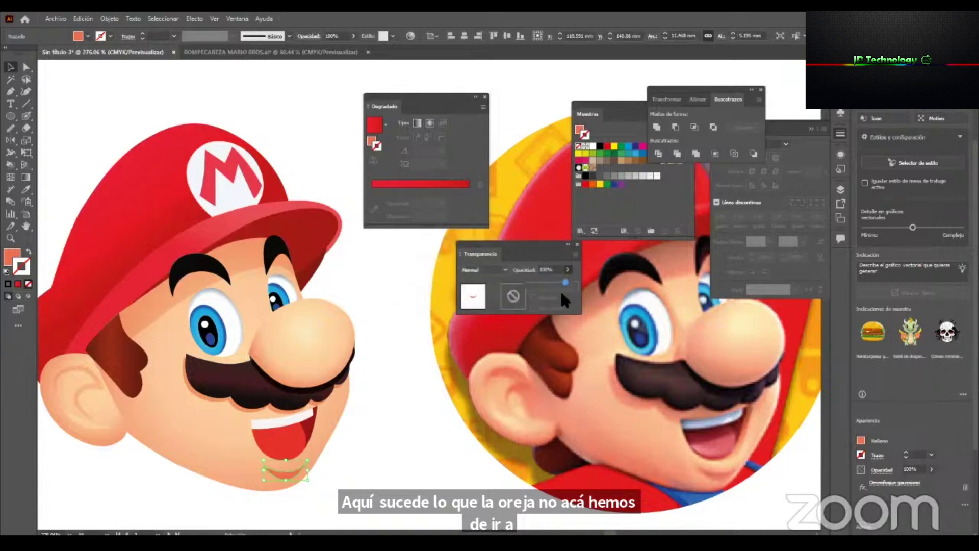
click(543, 280)
click(504, 269)
click(482, 300)
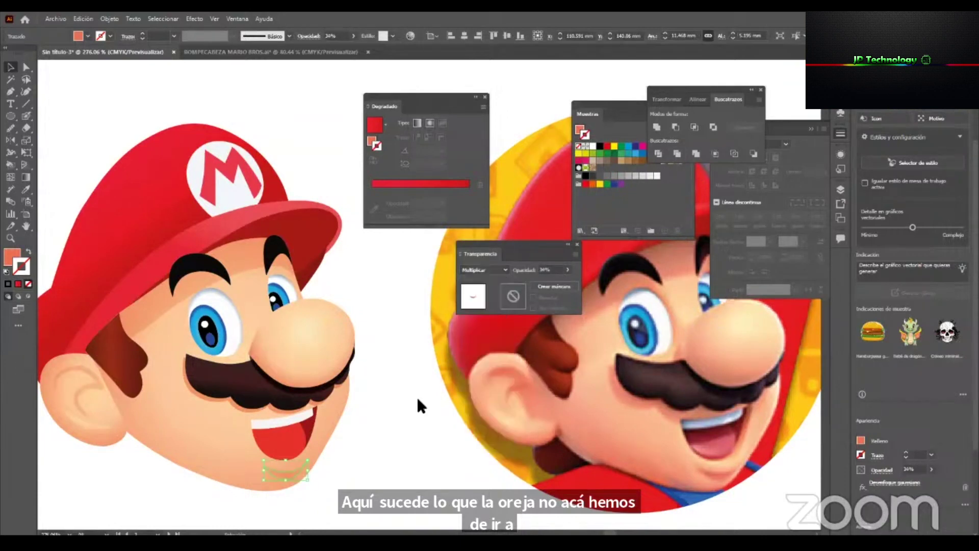
click(398, 428)
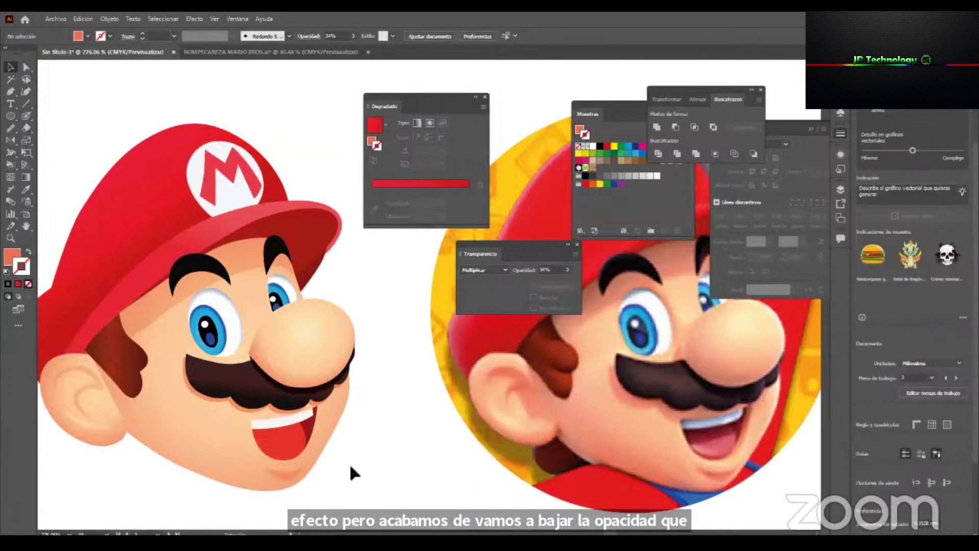
Place a copy of the ear's blurred cream Overlay highlight just below the lower lip and select it for anchor editing.
key(z)
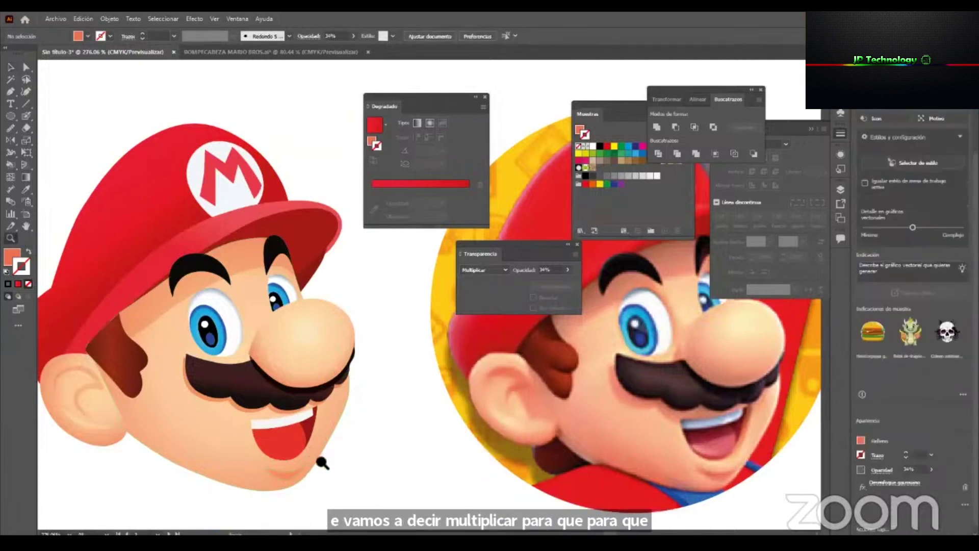
drag(337, 458, 346, 458)
key(v)
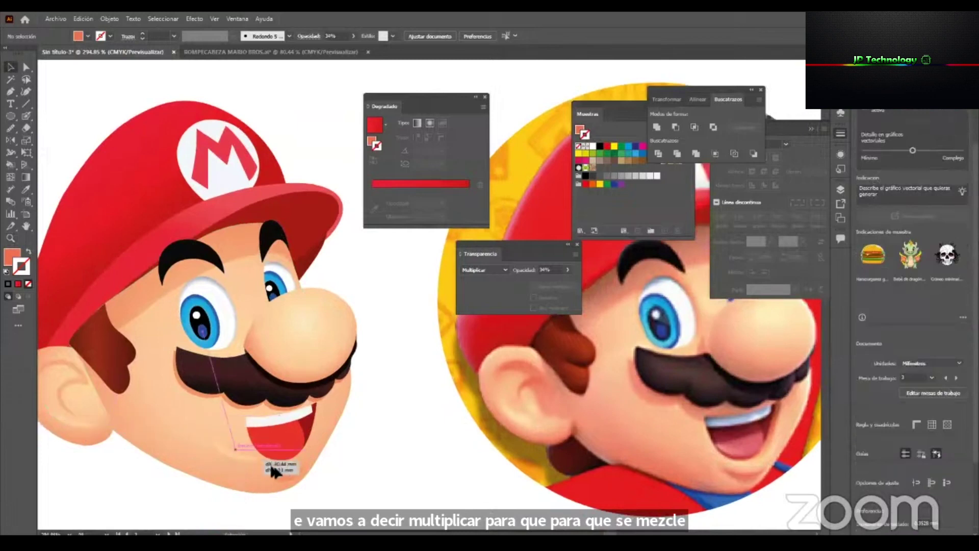
click(274, 463)
drag(320, 453, 356, 454)
key(z)
key(v)
key(a)
click(334, 443)
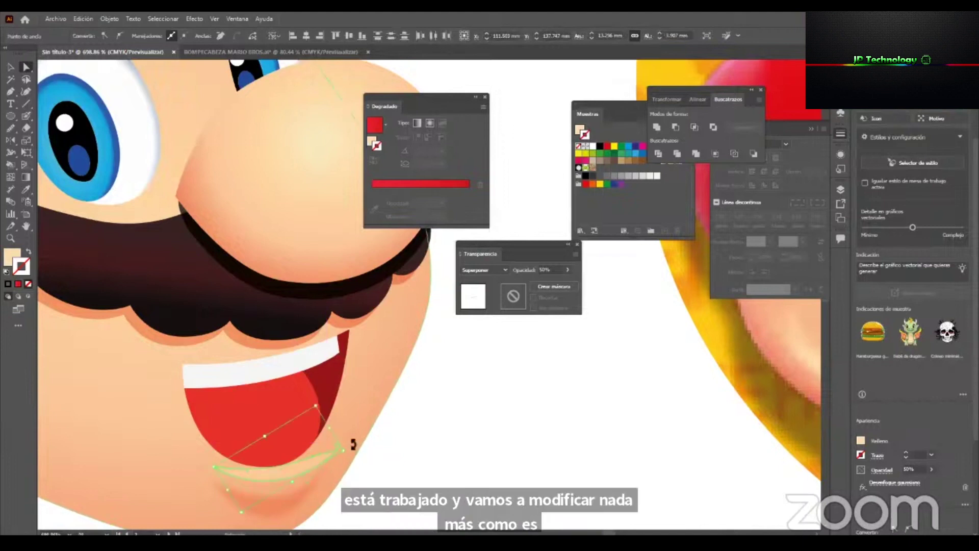
Reshape the lip highlight by moving its end anchor points and curve handles to follow the mouth's lower edge.
scroll(333, 446, up, 3)
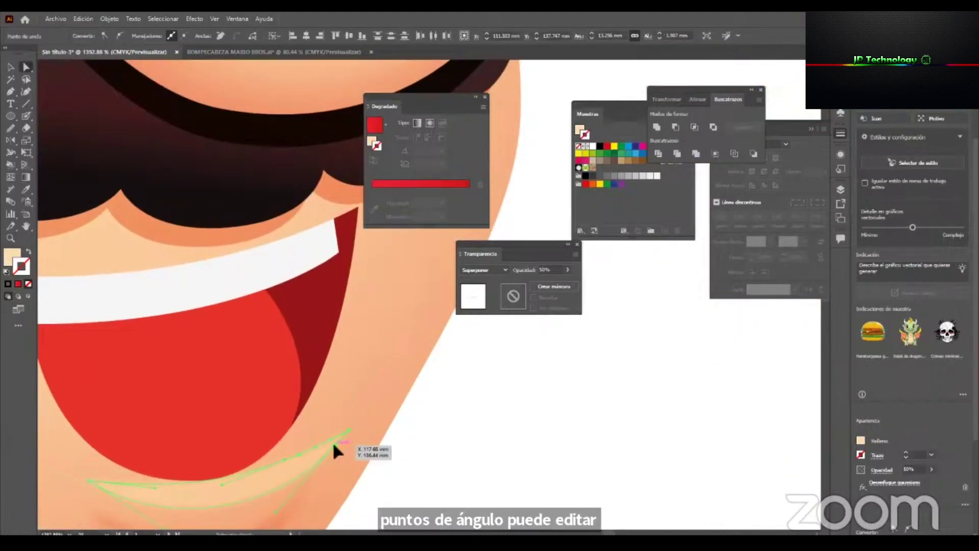
drag(282, 452, 251, 471)
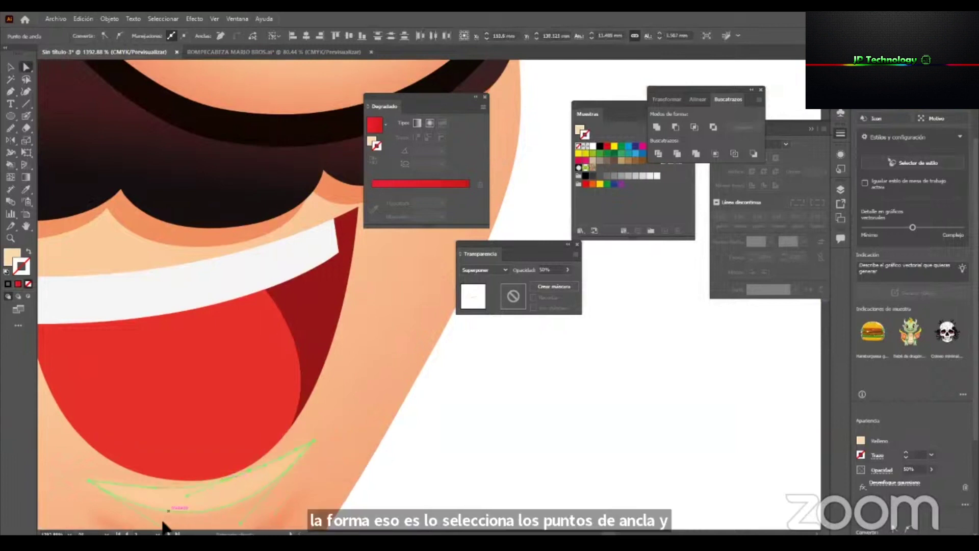
scroll(234, 483, down, 2)
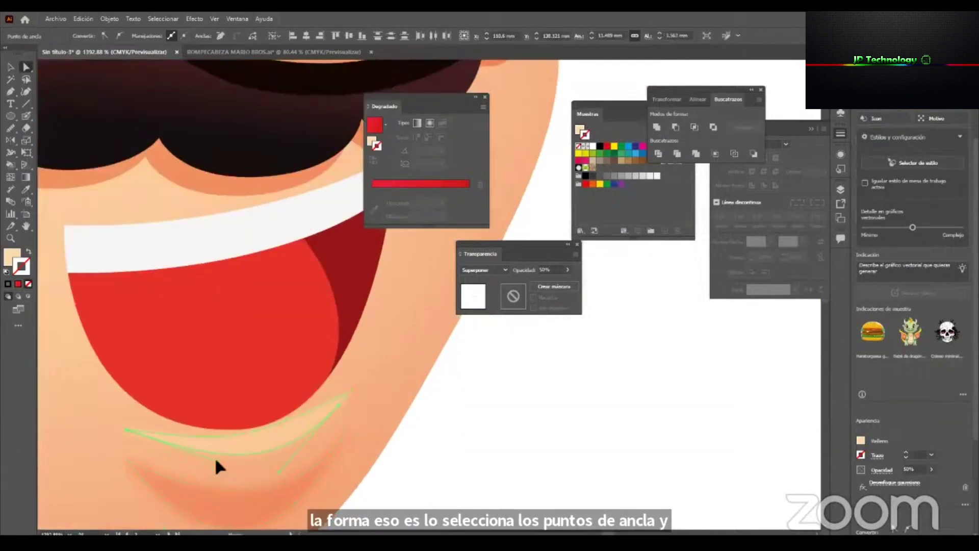
drag(126, 429, 146, 412)
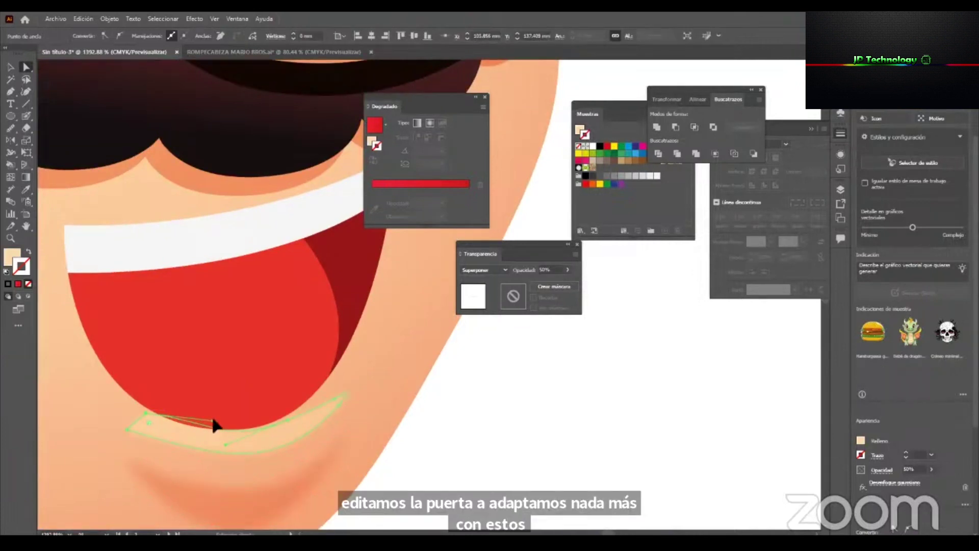
drag(204, 424, 175, 427)
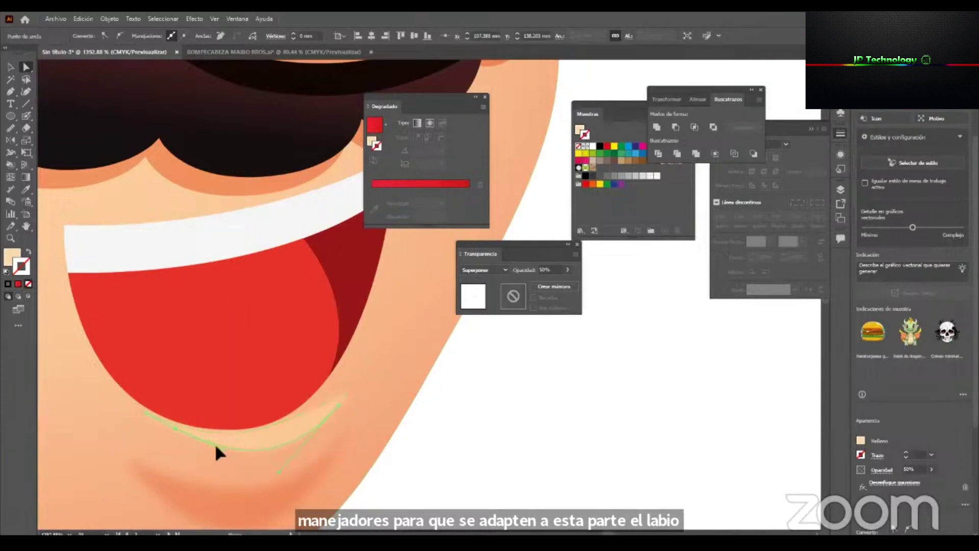
drag(175, 429, 181, 425)
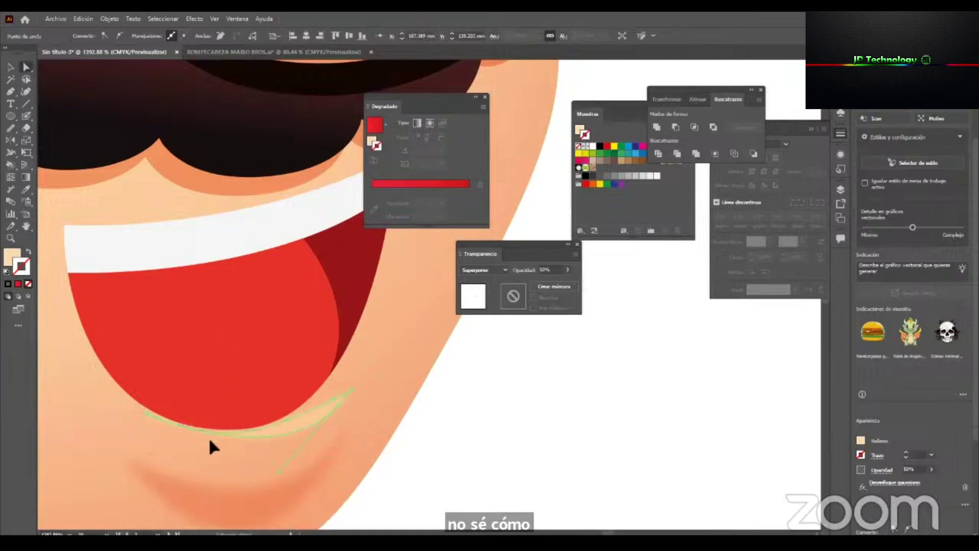
drag(276, 468, 211, 498)
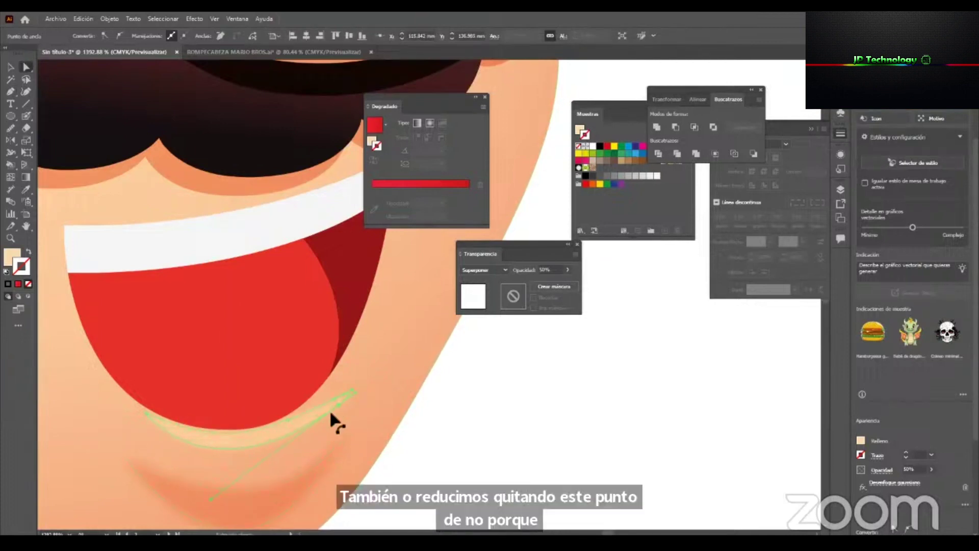
Refine the lip highlight's outer end by adjusting its curve handle and redrawing the edge with the Pencil tool.
key(p)
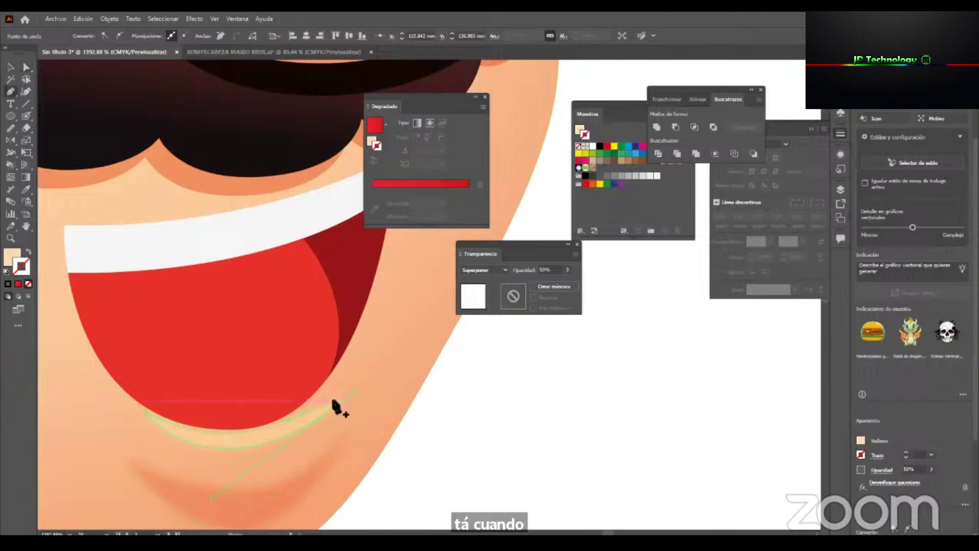
key(a)
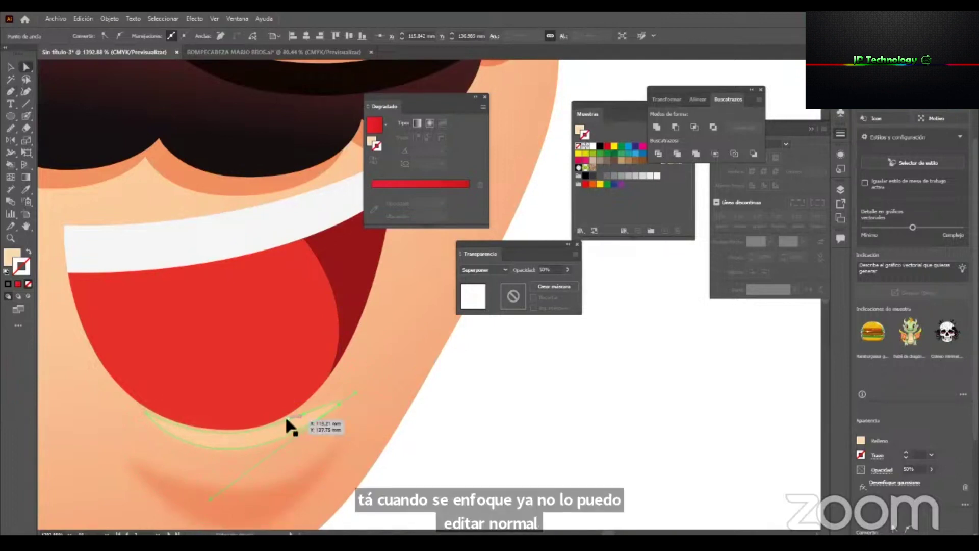
drag(287, 418, 277, 422)
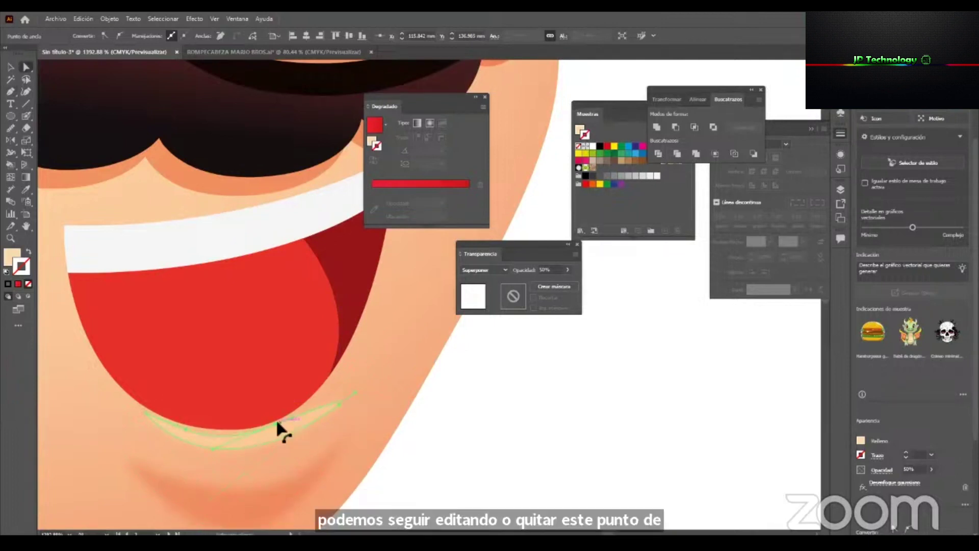
key(p)
key(n)
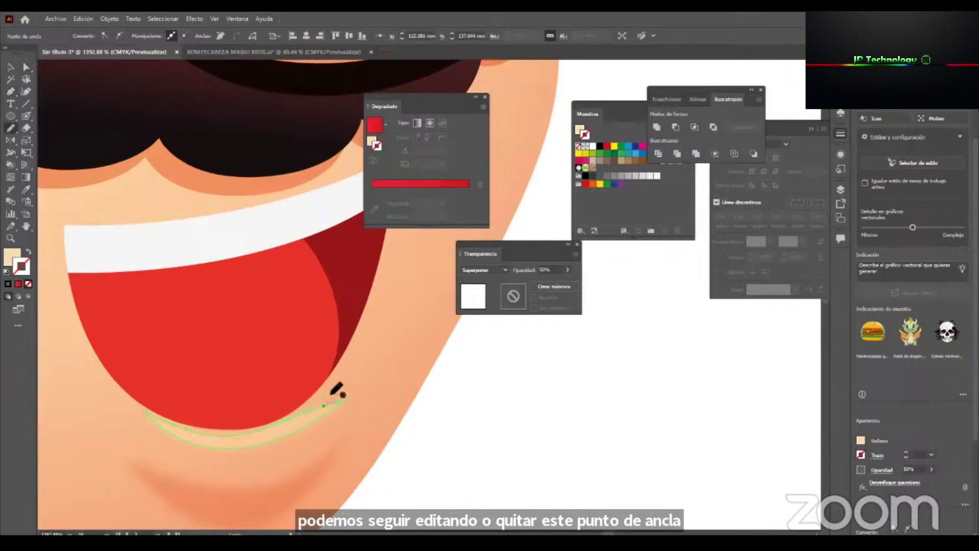
drag(305, 424, 277, 428)
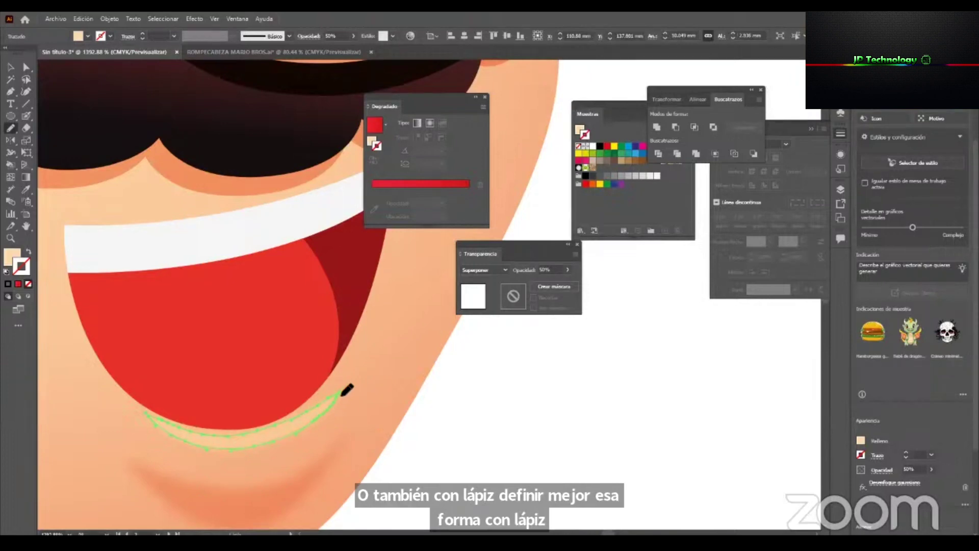
key(z)
drag(326, 409, 182, 475)
ctrl+click(359, 424)
Set the opacity of the forehead shadow under the cap to 40%.
drag(352, 429, 129, 488)
drag(408, 442, 339, 462)
drag(337, 386, 458, 415)
key(v)
key(z)
drag(303, 353, 339, 361)
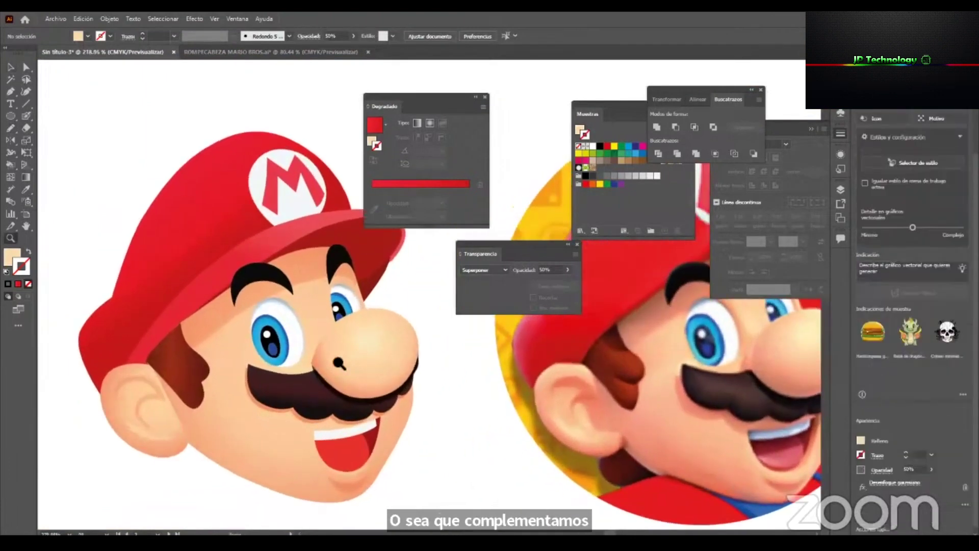
key(v)
click(299, 268)
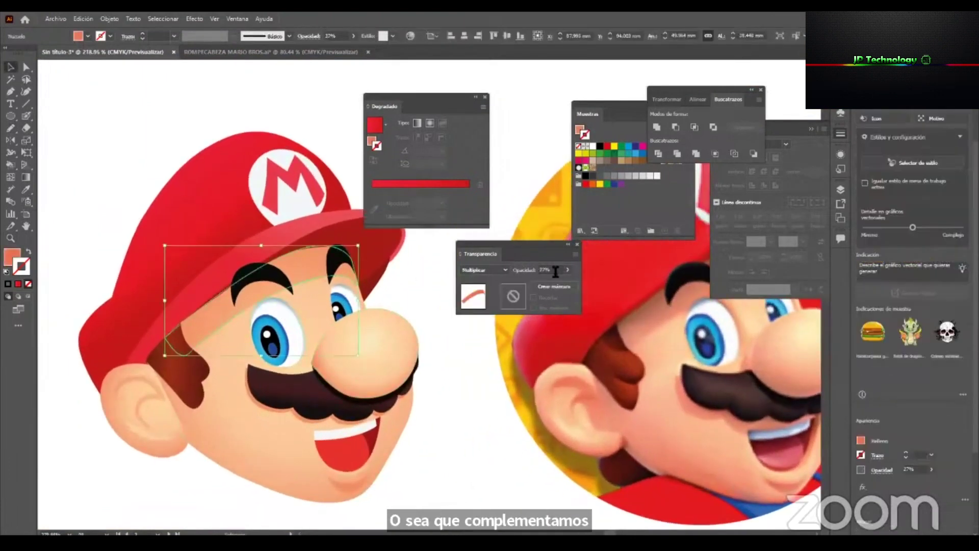
click(544, 285)
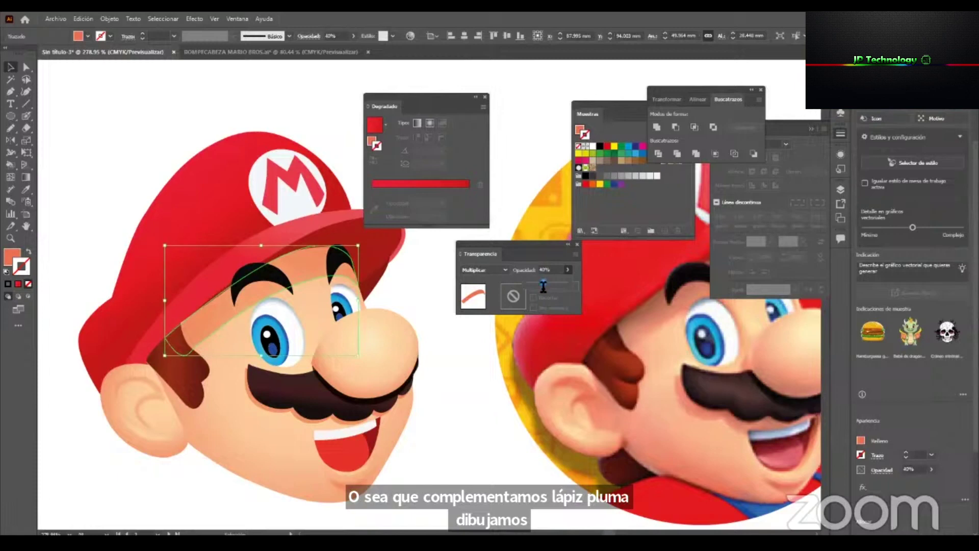
click(465, 403)
Draw a small closed crescent shadow with the Pen tool between the two lobes of the brown sideburn.
scroll(325, 422, right, 1)
key(z)
drag(188, 350, 195, 349)
key(v)
click(179, 314)
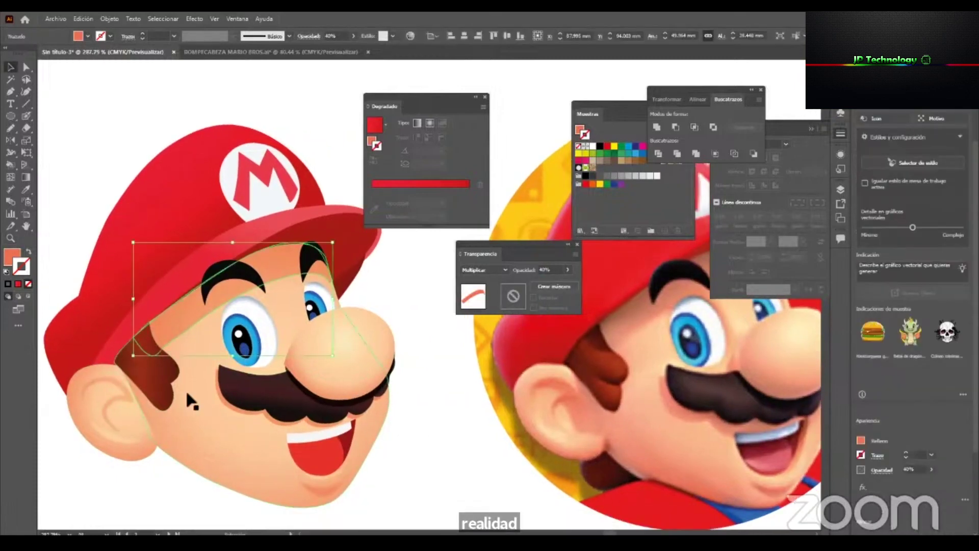
click(155, 385)
scroll(186, 380, up, 3)
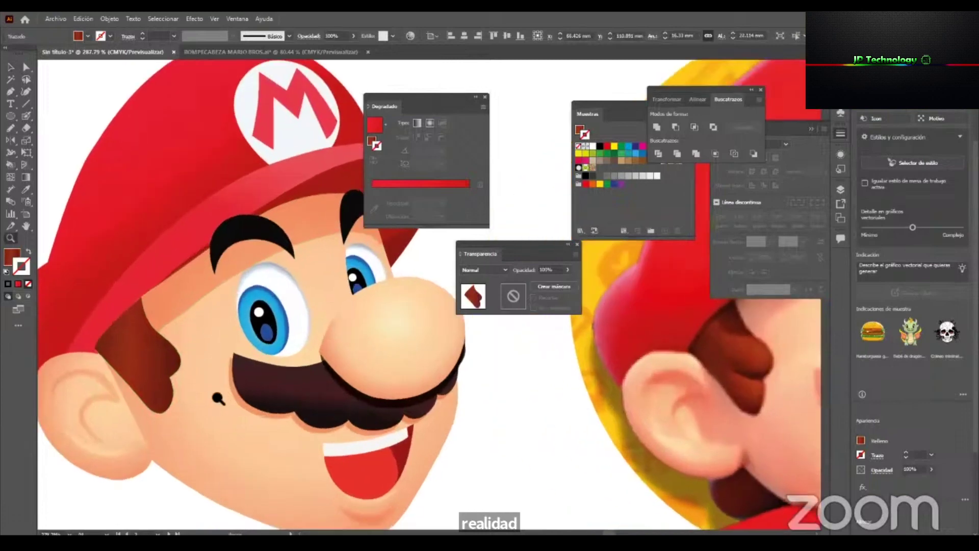
key(p)
click(148, 366)
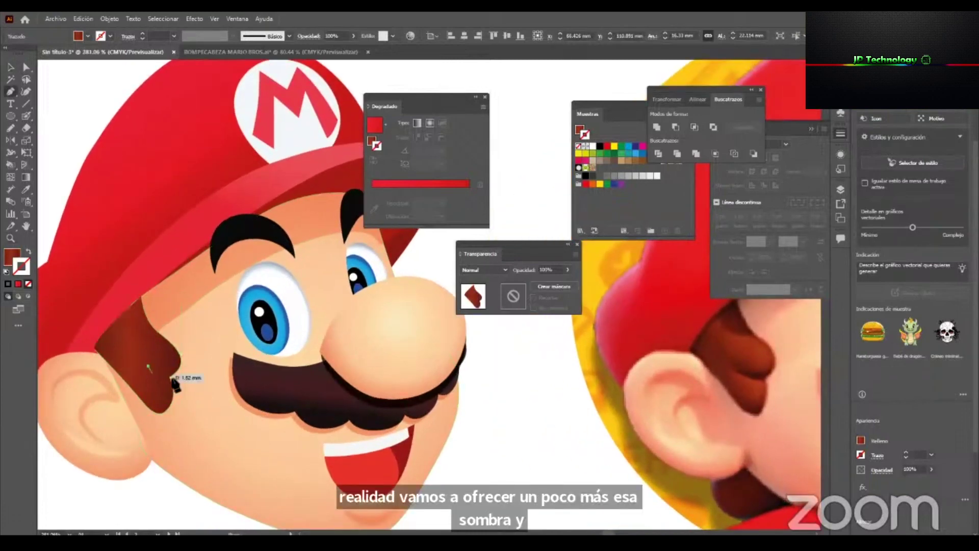
click(172, 376)
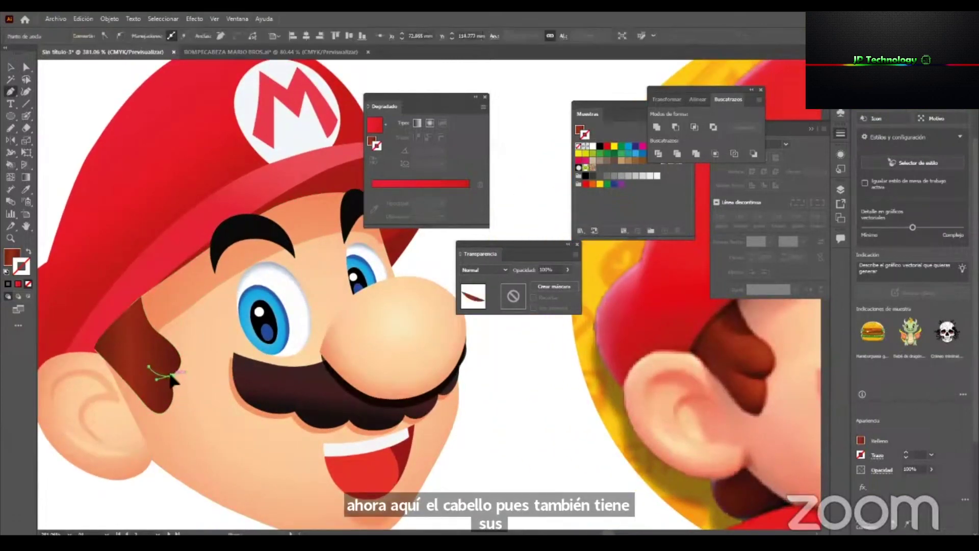
drag(154, 380, 145, 377)
key(ctrl+z)
drag(147, 376, 148, 377)
click(148, 366)
Fill the sideburn crescent with dark brown 431100 and set it to Multiply blending with 32% opacity.
key(i)
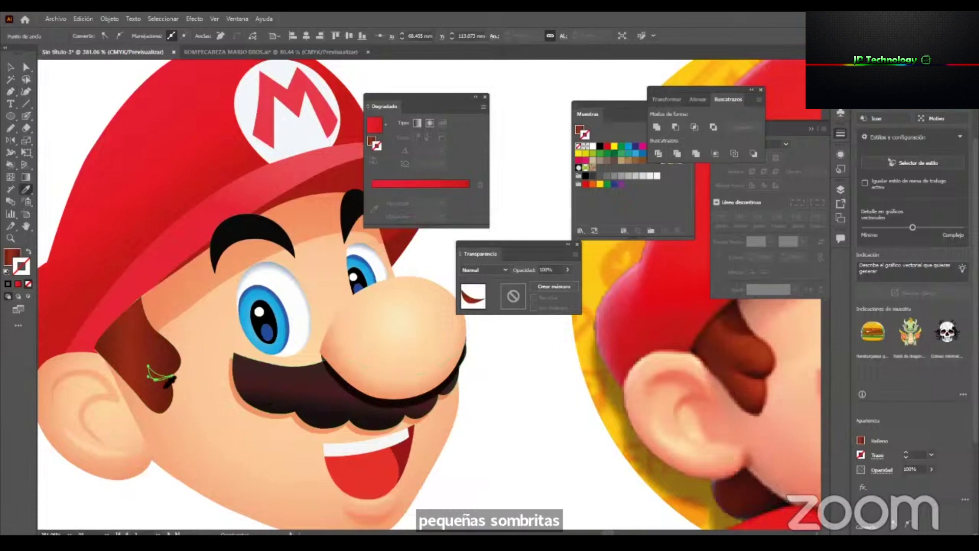
click(582, 131)
click(841, 63)
click(784, 113)
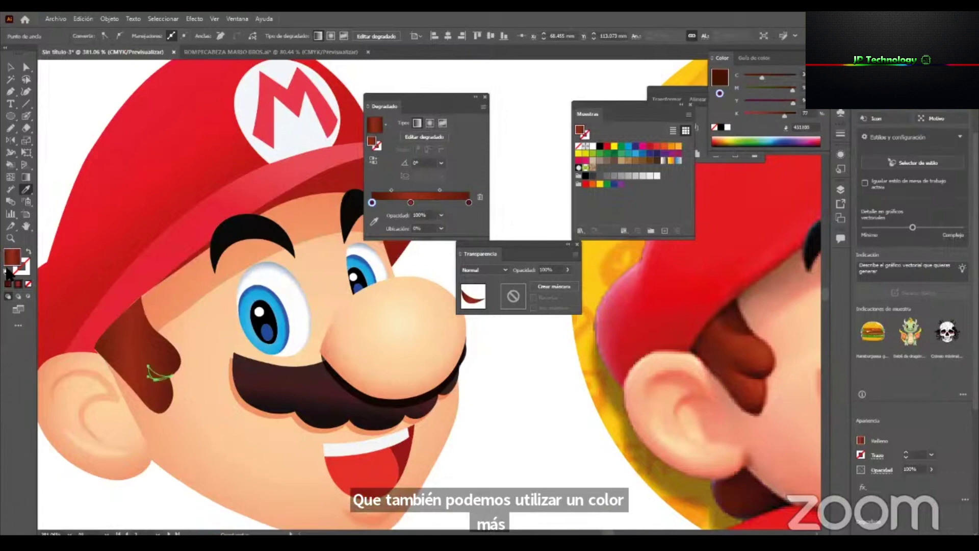
key(v)
click(495, 269)
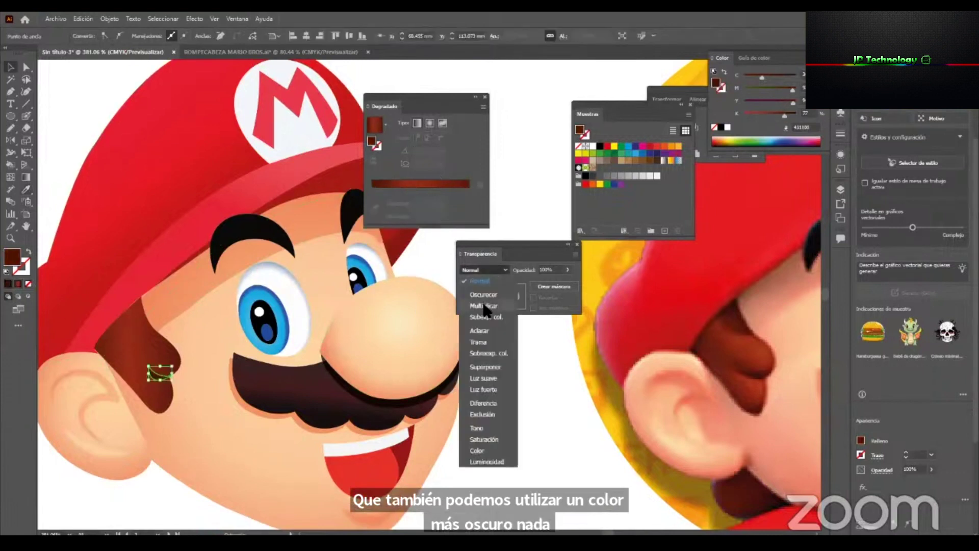
click(475, 321)
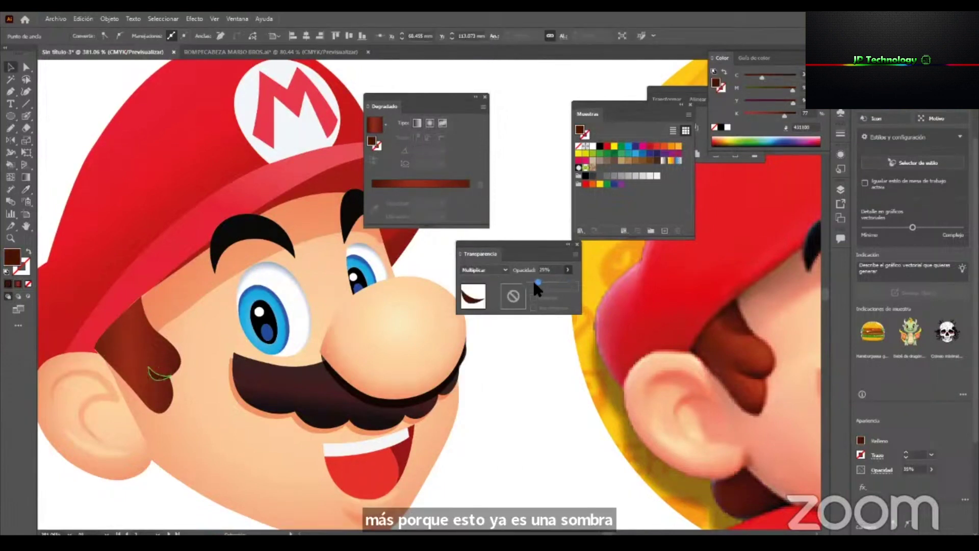
Move the crescent shadow's inner end anchor point further into the sideburn.
key(a)
click(141, 377)
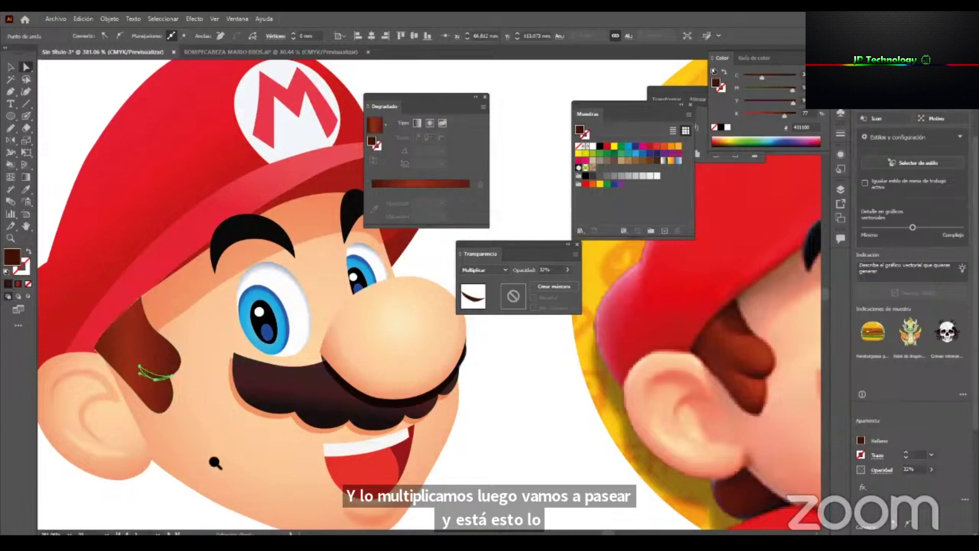
click(215, 463)
Draw a second closed crescent shadow with the Pen tool along the sideburn's lower tip.
key(z)
drag(147, 414, 157, 418)
key(p)
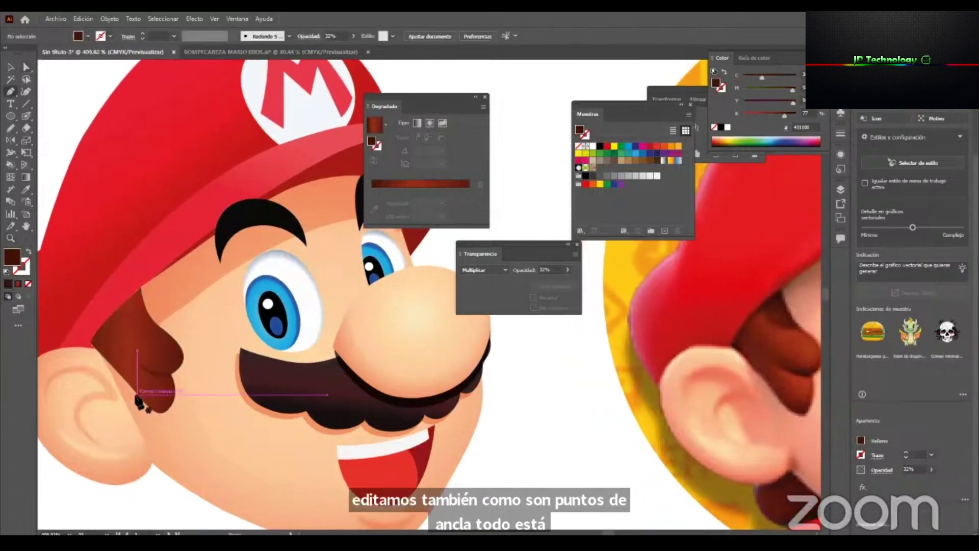
click(142, 400)
drag(172, 403, 140, 405)
click(173, 404)
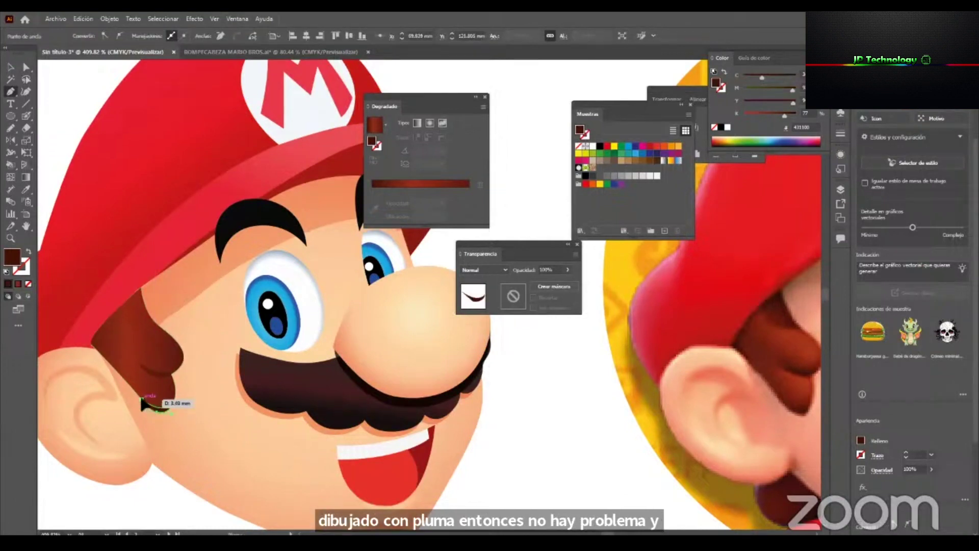
click(141, 399)
scroll(215, 413, down, 2)
key(v)
click(288, 430)
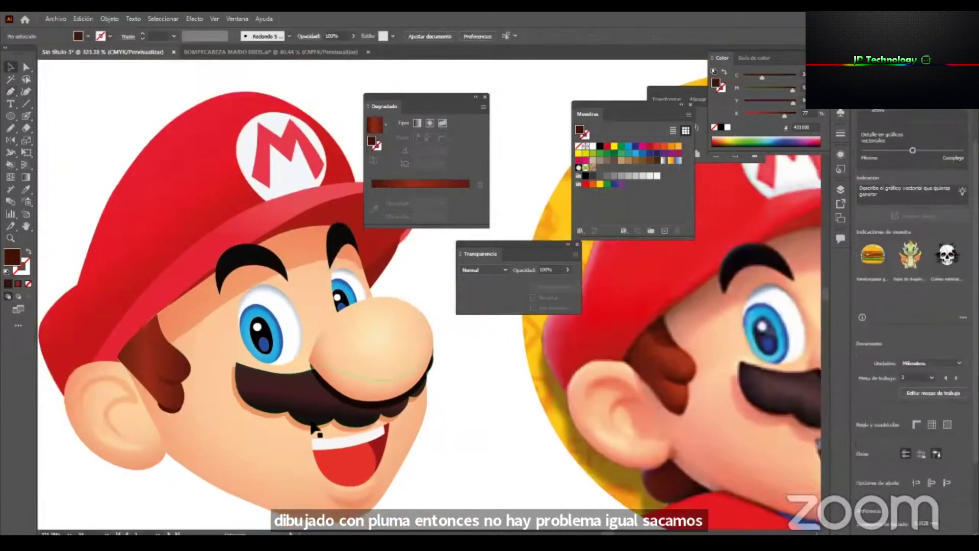
Adjust the lower curve of the tip shadow with its anchor handle so it follows the sideburn's rounded end.
click(293, 416)
key(z)
drag(181, 395, 327, 403)
drag(213, 466, 304, 429)
drag(197, 403, 221, 415)
key(a)
click(258, 417)
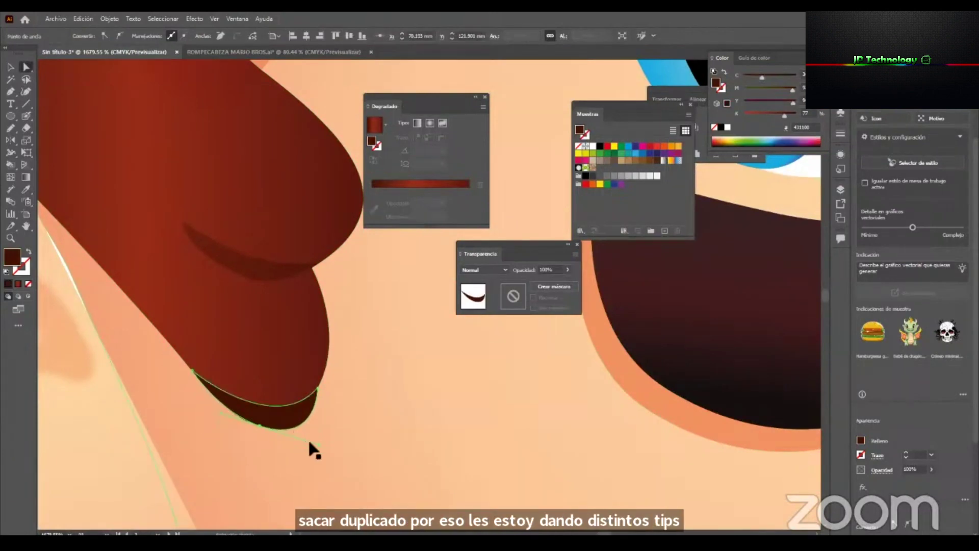
drag(310, 442, 300, 438)
key(z)
drag(326, 394, 212, 435)
drag(295, 349, 198, 386)
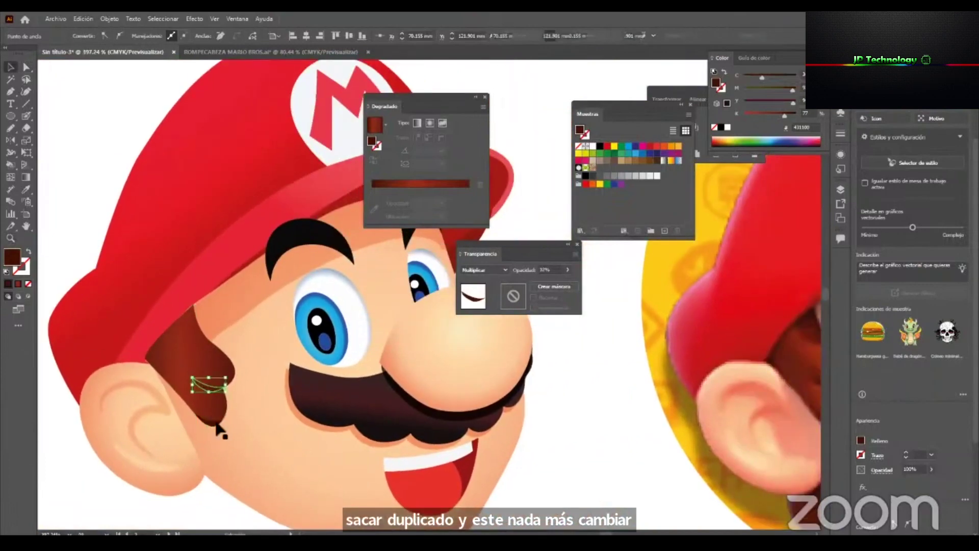
click(201, 387)
drag(218, 427, 181, 441)
key(v)
click(369, 453)
Duplicate the nose slightly offset, copy both shapes beside it and subtract the front one to leave a thin upper crescent.
key(z)
key(v)
mouse_move(343, 478)
mouse_down()
mouse_move(341, 427)
mouse_move(333, 464)
mouse_up()
drag(322, 412, 466, 416)
key(z)
key(v)
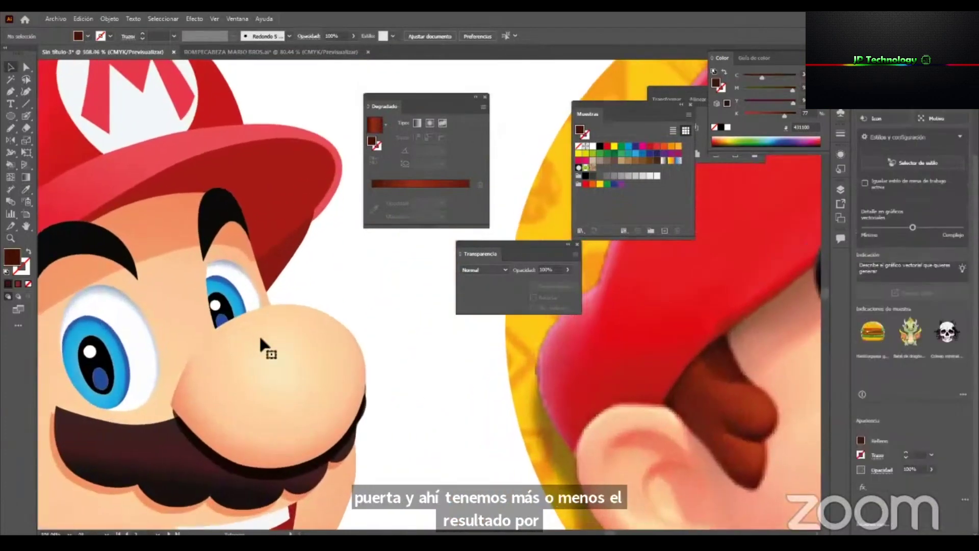
click(289, 361)
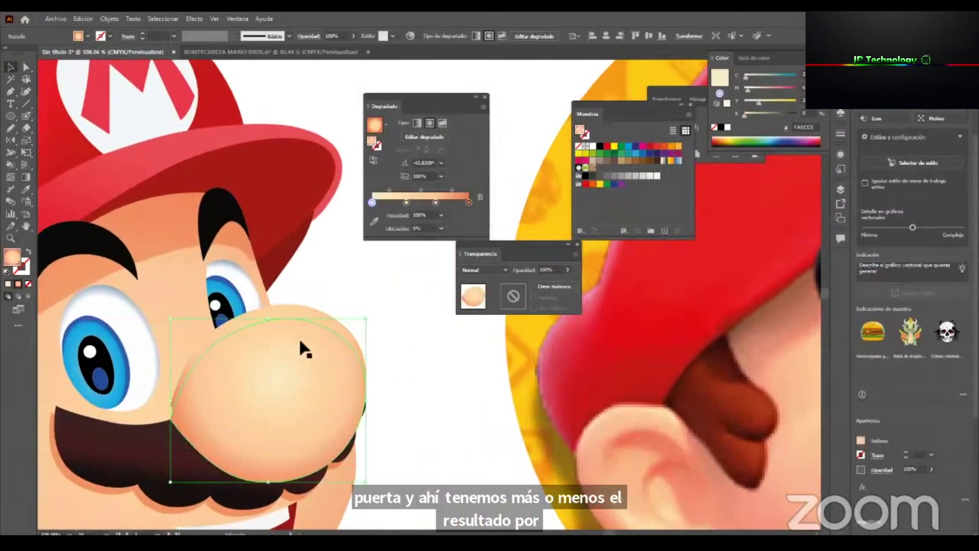
key(ctrl+shift+a)
drag(298, 338, 440, 373)
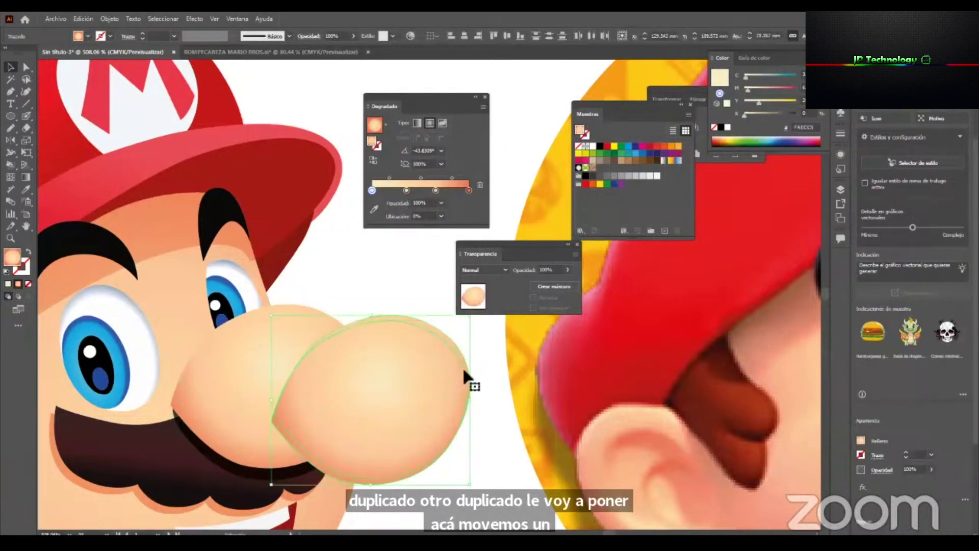
drag(688, 91, 546, 79)
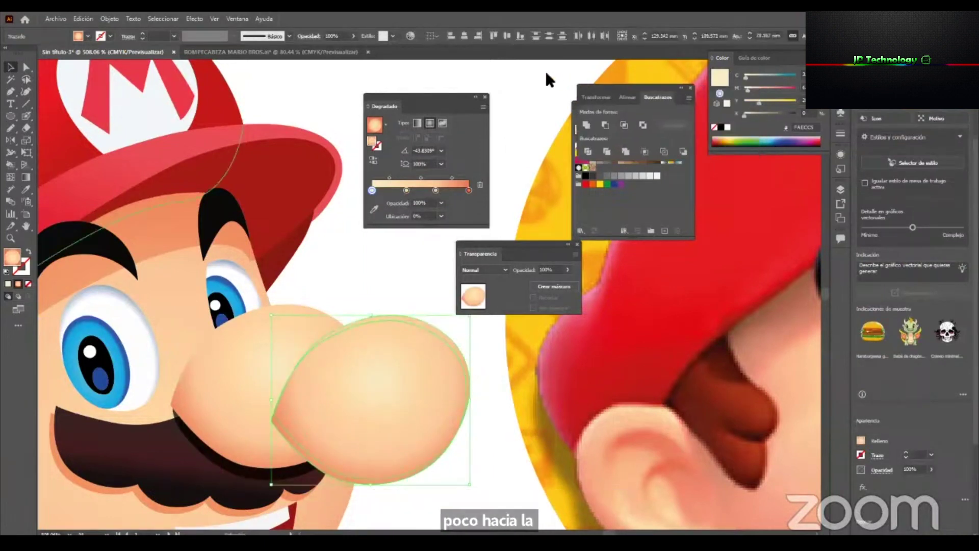
click(533, 116)
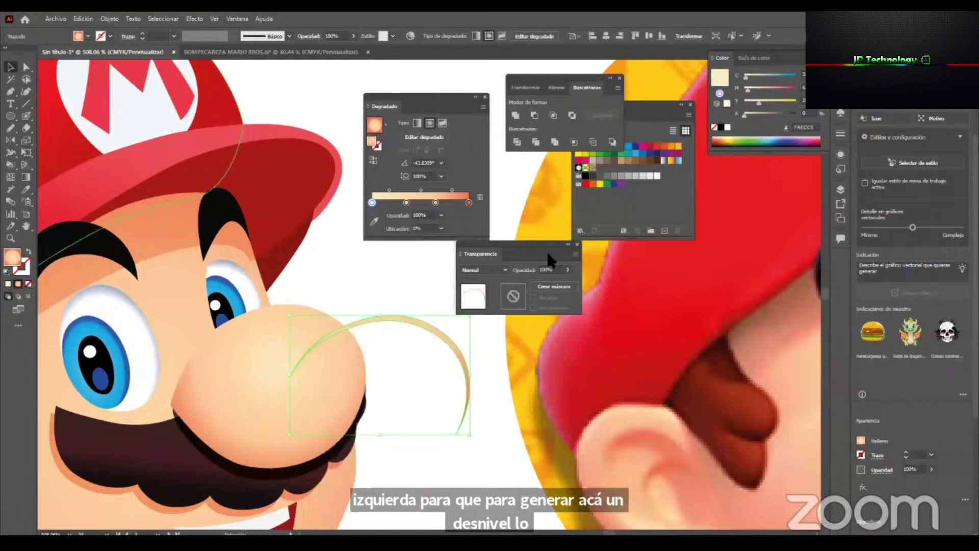
Fill the crescent with the light cream sampled from the reference's nose and place it along the vector nose's upper edge.
key(i)
scroll(638, 350, right, 8)
scroll(689, 348, up, 1)
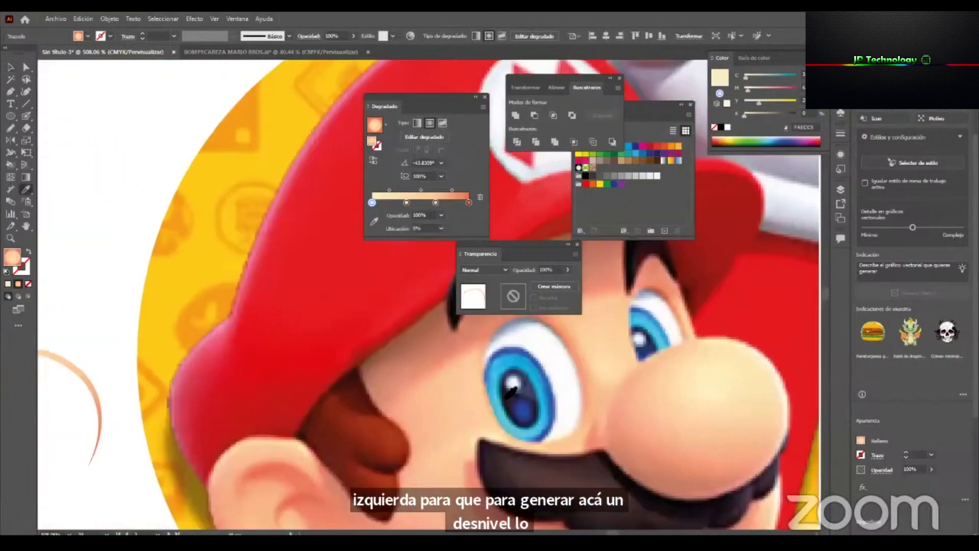
click(729, 367)
scroll(234, 378, left, 10)
key(v)
drag(414, 298, 313, 296)
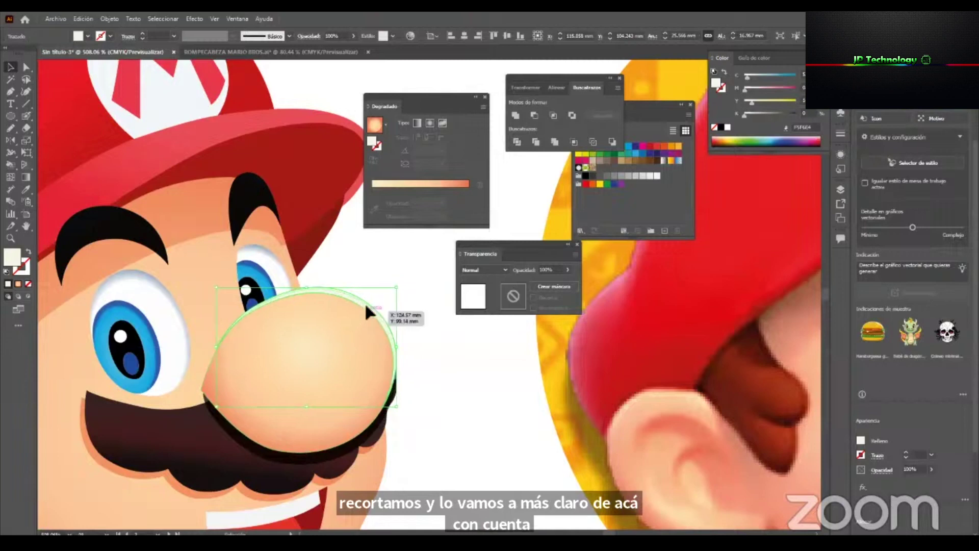
drag(369, 304, 369, 307)
Set the nose crescent highlight to Overlay blending with 40% opacity.
click(498, 270)
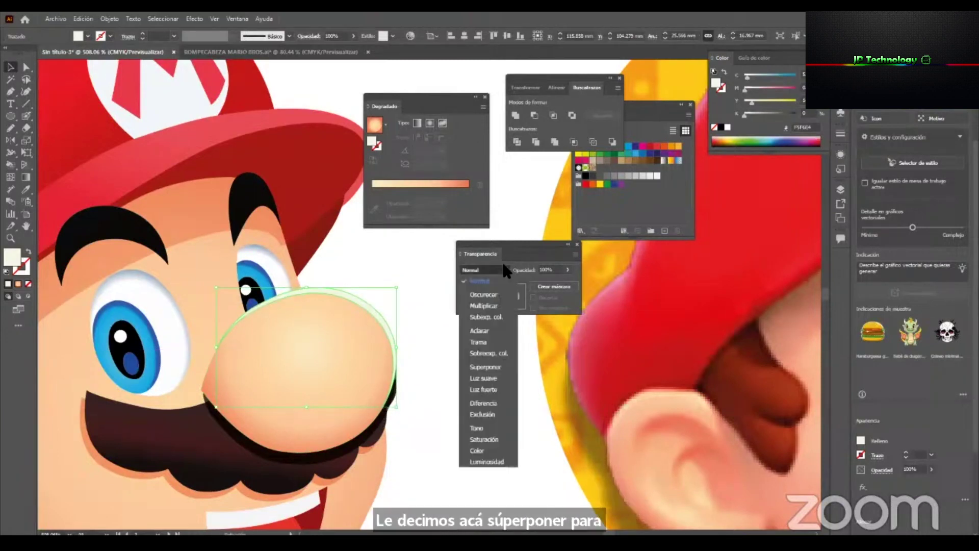
click(477, 357)
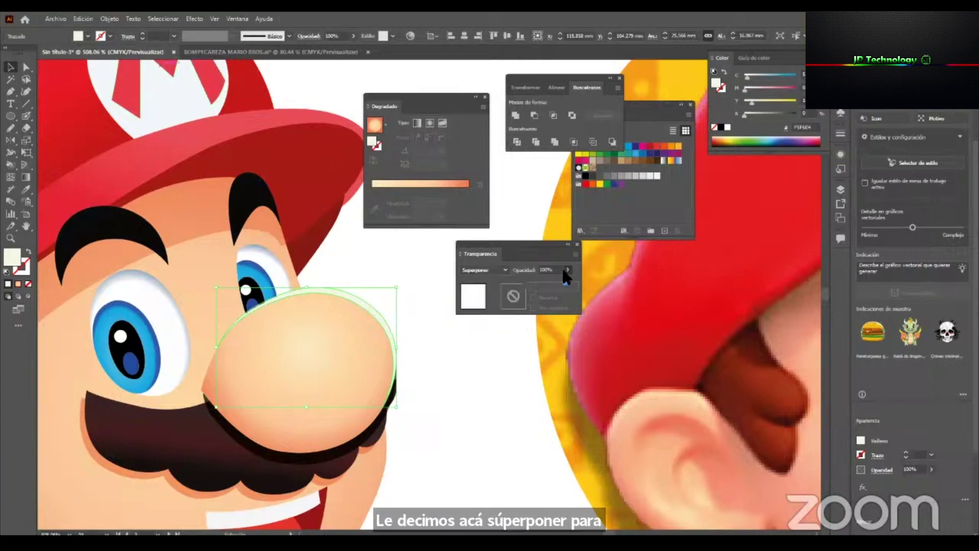
click(540, 284)
drag(542, 284, 541, 284)
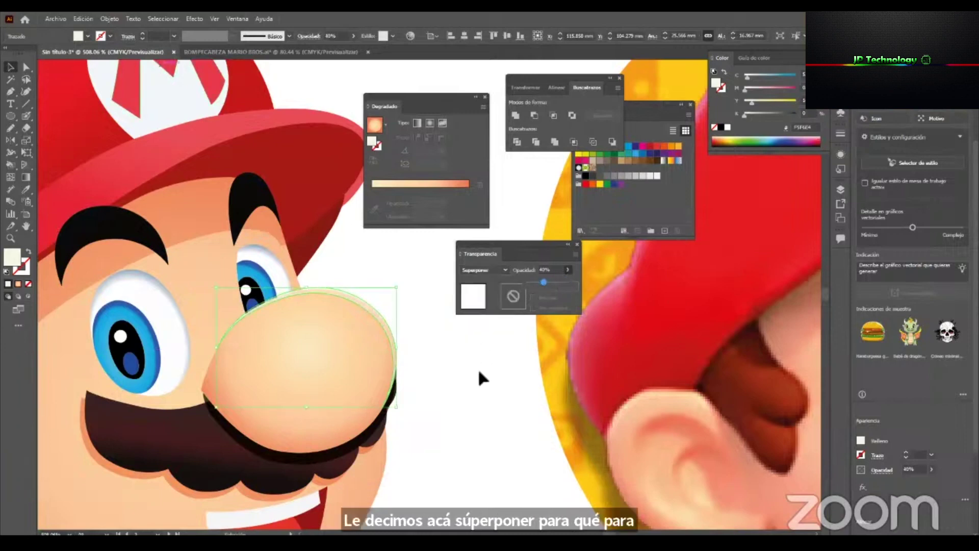
click(478, 368)
Nudge the crescent highlight slightly so it fits the nose's upper contour.
drag(358, 301, 504, 366)
click(313, 288)
click(315, 284)
click(347, 300)
key(z)
drag(360, 313, 205, 345)
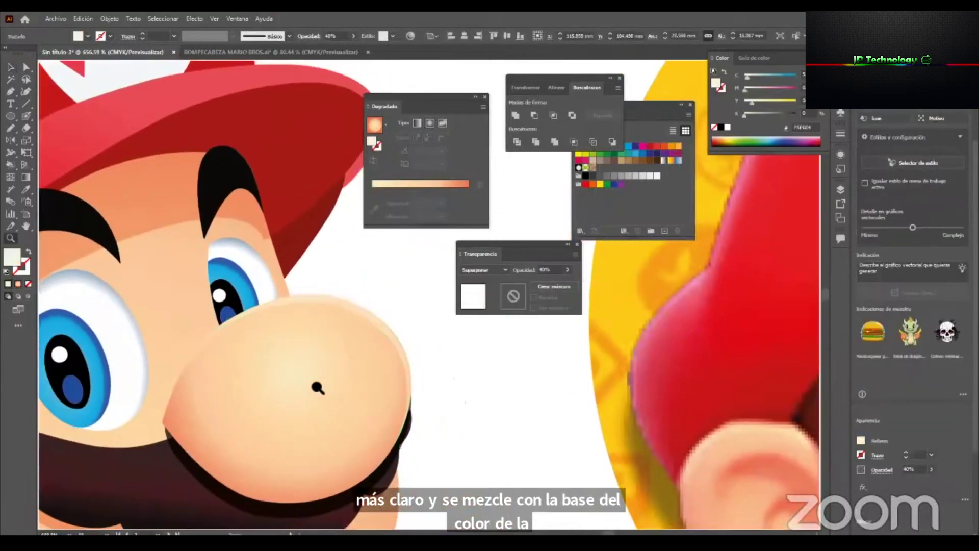
click(409, 407)
Duplicate the red cap crown twice, slightly offset from each other, and subtract the front copy to leave a thin strip following its outer contour.
key(z)
drag(315, 378, 204, 388)
drag(209, 374, 284, 361)
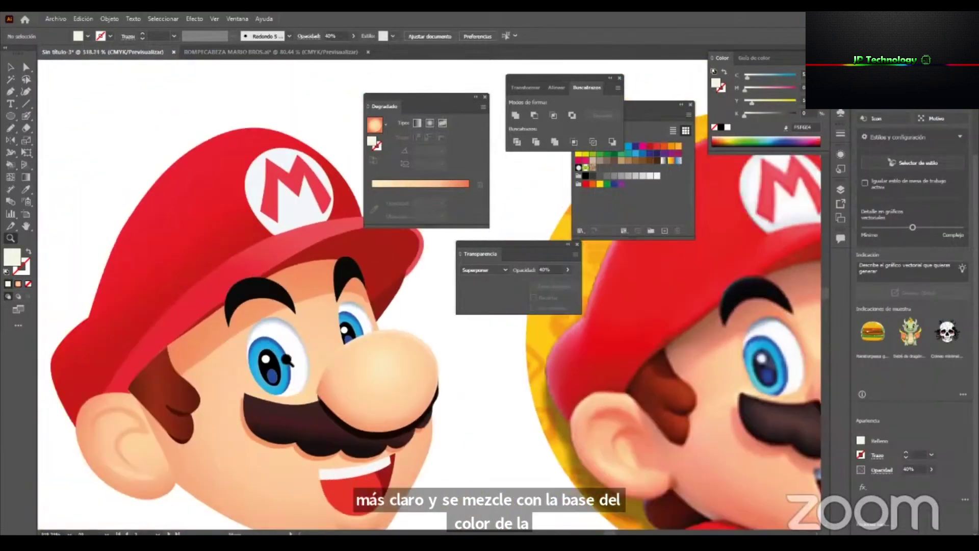
drag(294, 395, 232, 396)
scroll(219, 368, up, 2)
key(v)
click(194, 323)
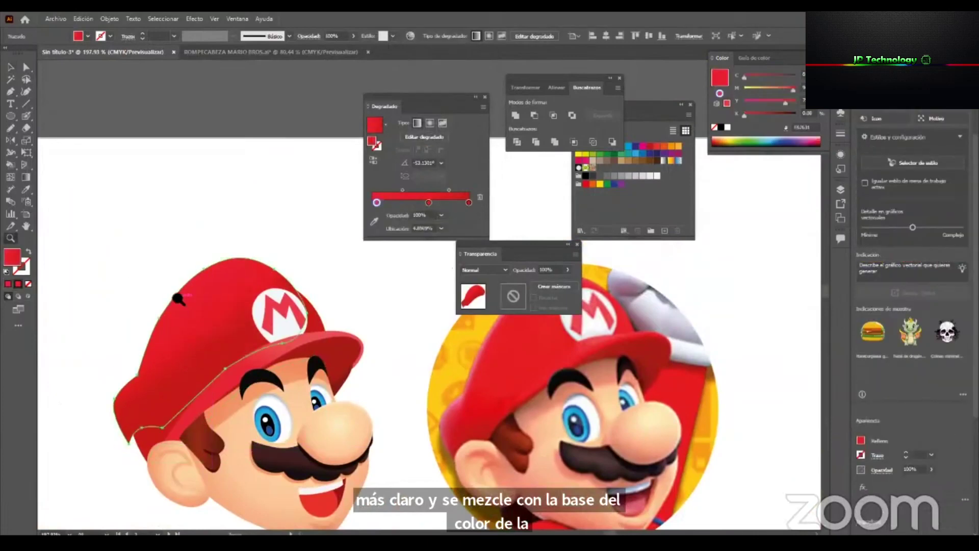
scroll(175, 299, up, 5)
scroll(235, 268, down, 3)
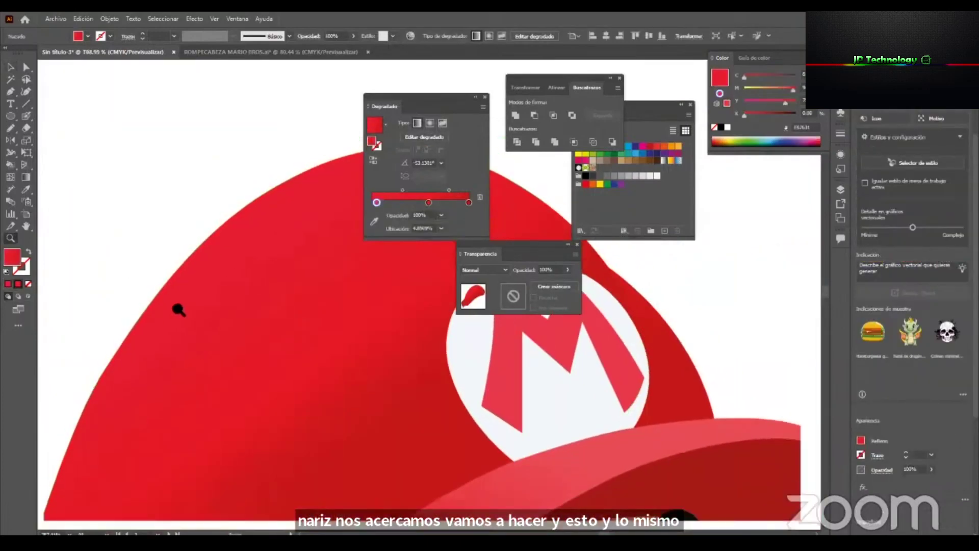
drag(193, 266, 203, 276)
drag(235, 273, 127, 339)
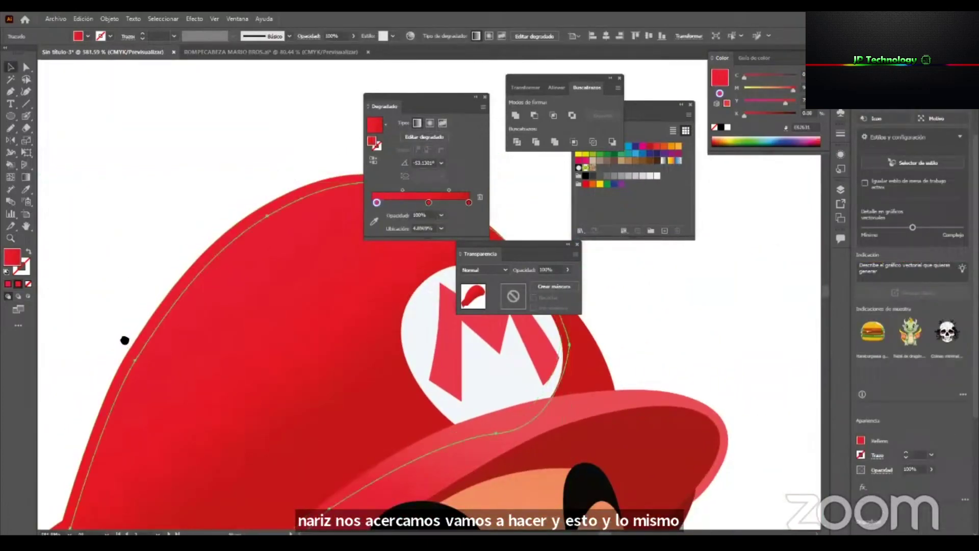
drag(278, 253, 277, 252)
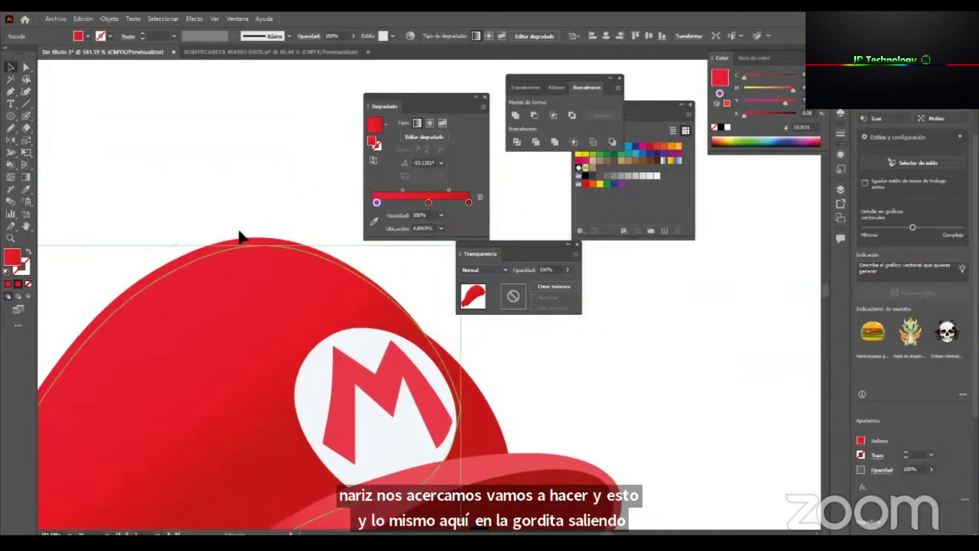
drag(226, 211, 280, 275)
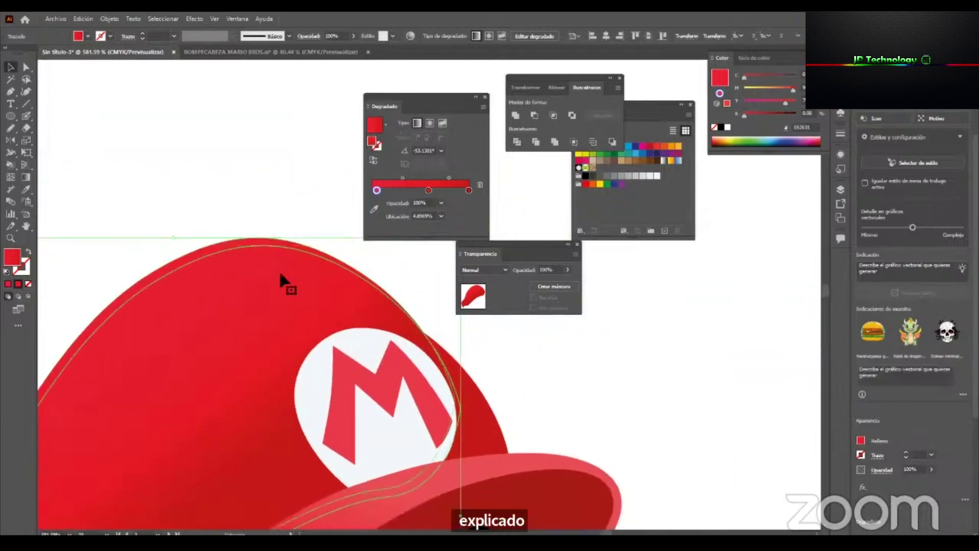
click(535, 116)
Place the thin strip along the cap crown's outer edge and fill it with the pink sampled from the reference cap's rim.
drag(288, 371, 151, 411)
drag(223, 380, 300, 378)
key(v)
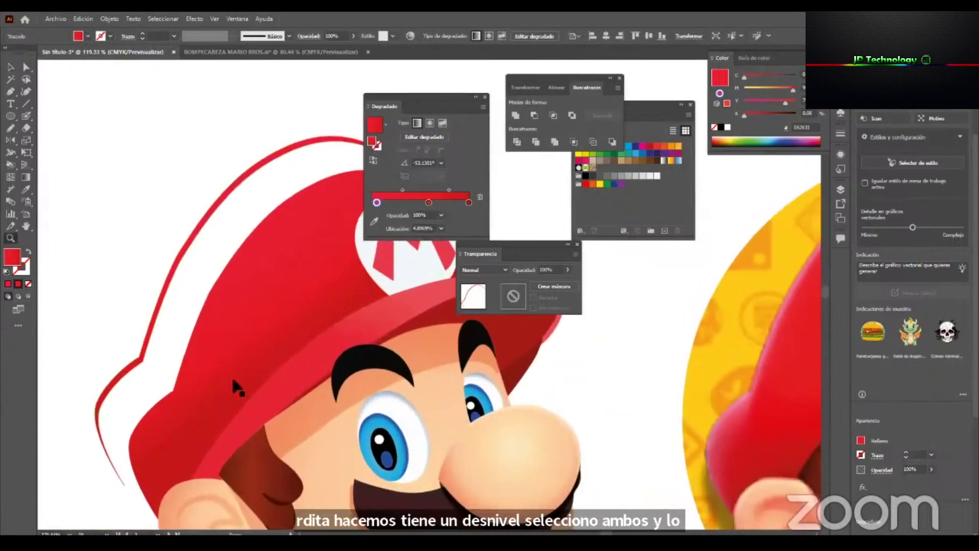
drag(131, 363, 170, 400)
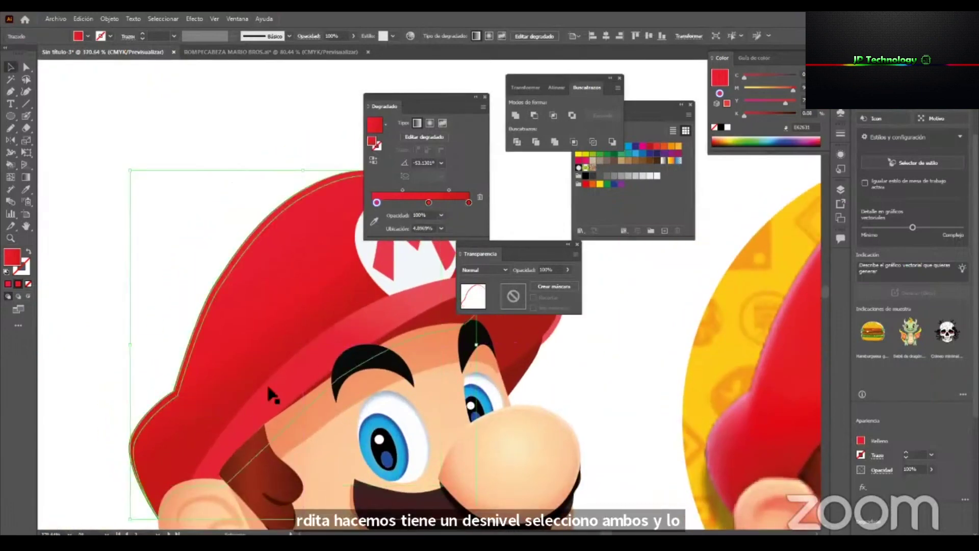
drag(493, 320, 325, 408)
key(i)
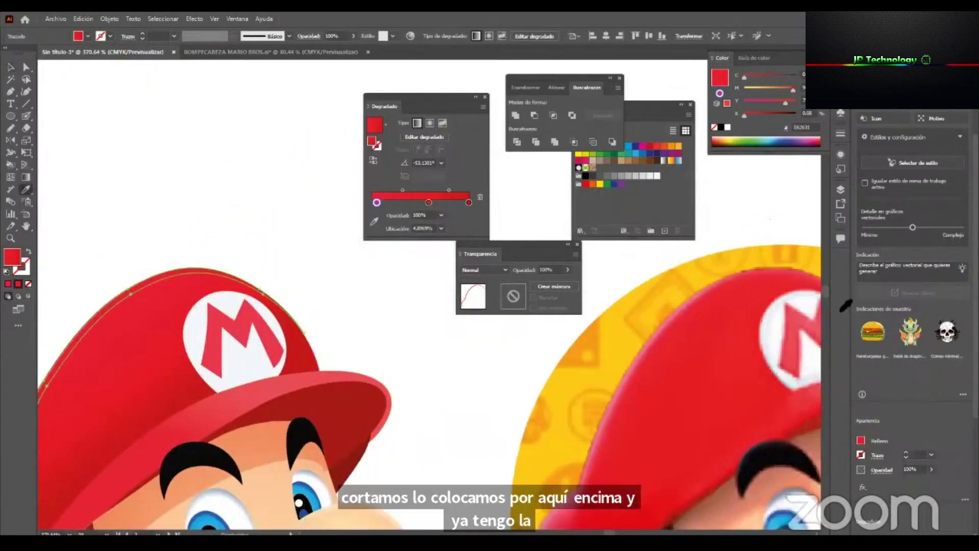
click(682, 311)
drag(199, 360, 271, 338)
Apply a Gaussian Blur with a 3-pixel radius to the pink cap highlight.
key(v)
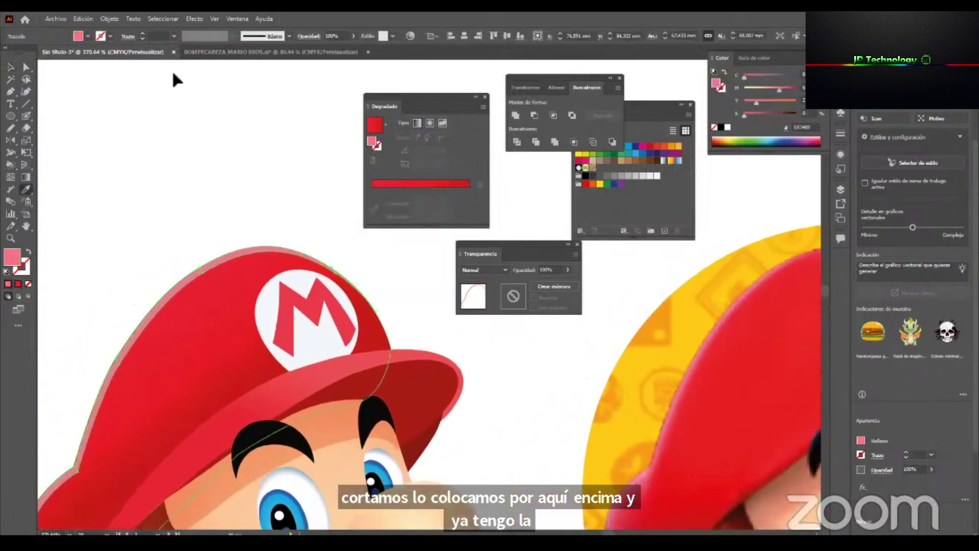
click(196, 20)
mouse_move(328, 198)
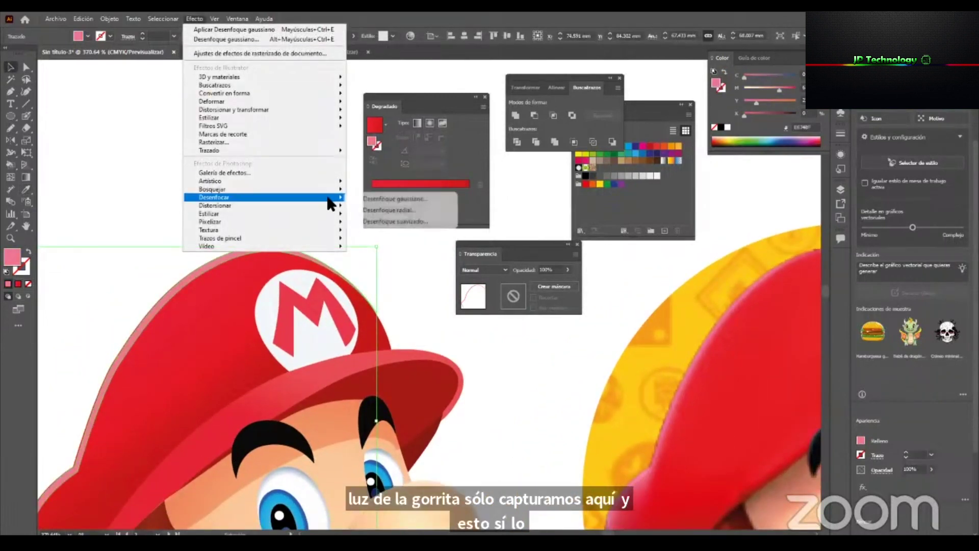
click(408, 199)
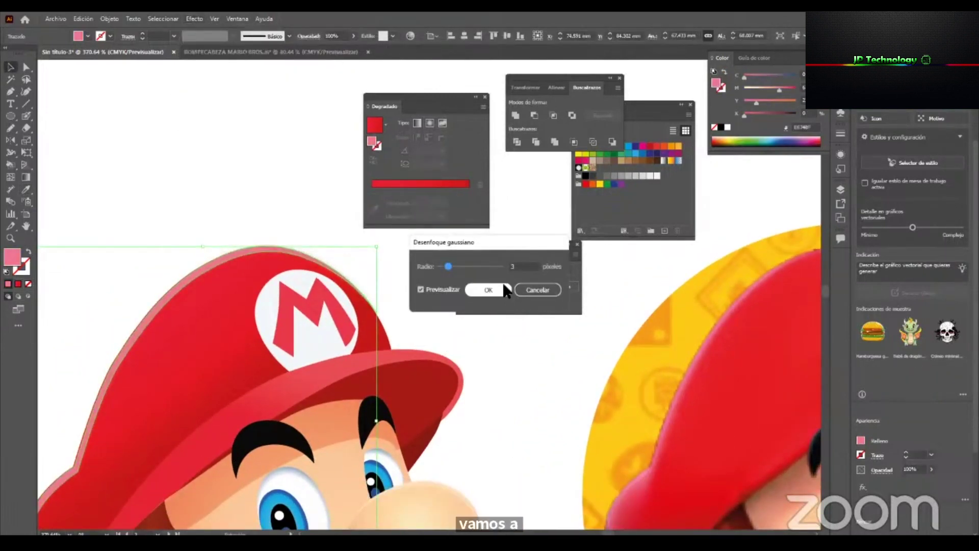
click(503, 289)
click(186, 219)
Copy the cap's letter M twice, the second shifted slightly up and right, and subtract it to leave thin slivers for shading.
key(z)
drag(207, 329, 76, 388)
drag(253, 410, 231, 409)
drag(174, 318, 360, 352)
key(v)
drag(186, 344, 219, 267)
click(247, 327)
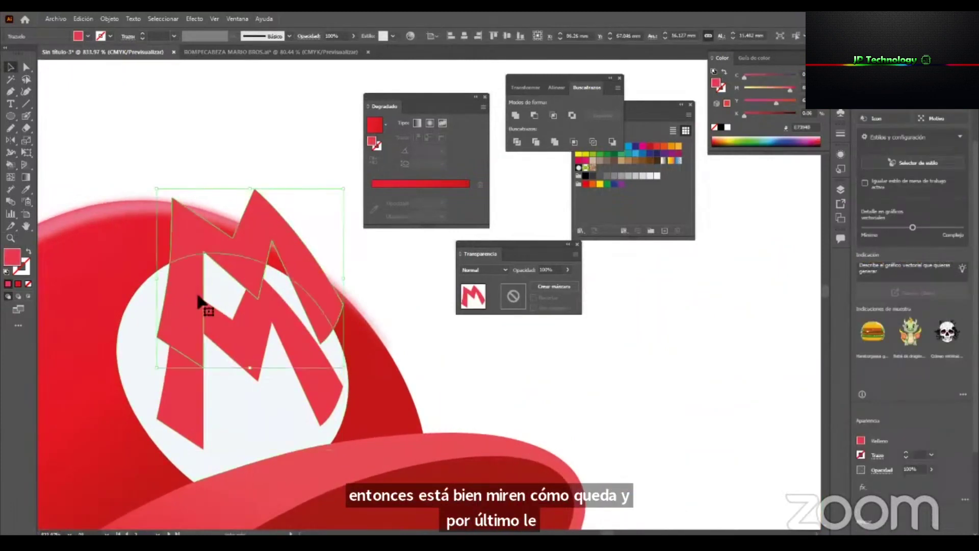
drag(177, 345, 182, 339)
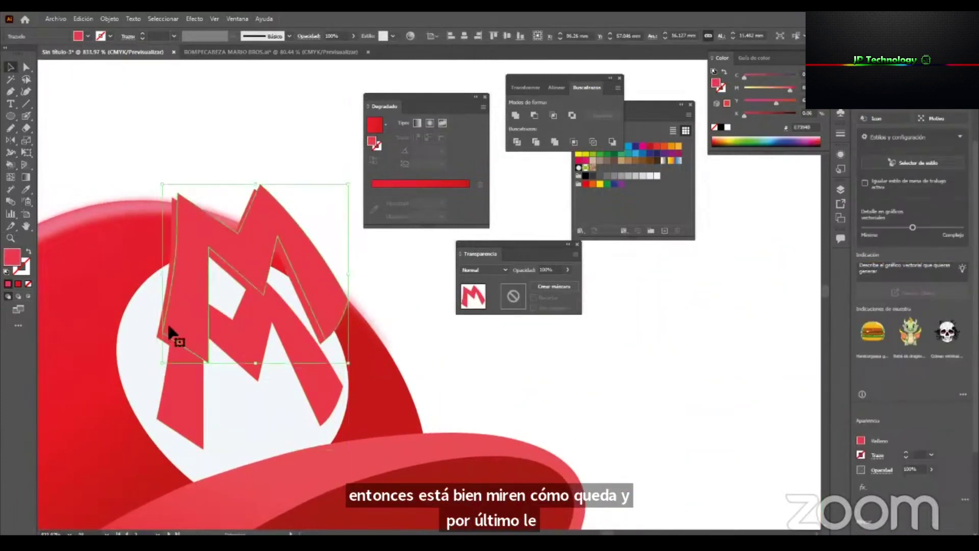
shift+click(168, 293)
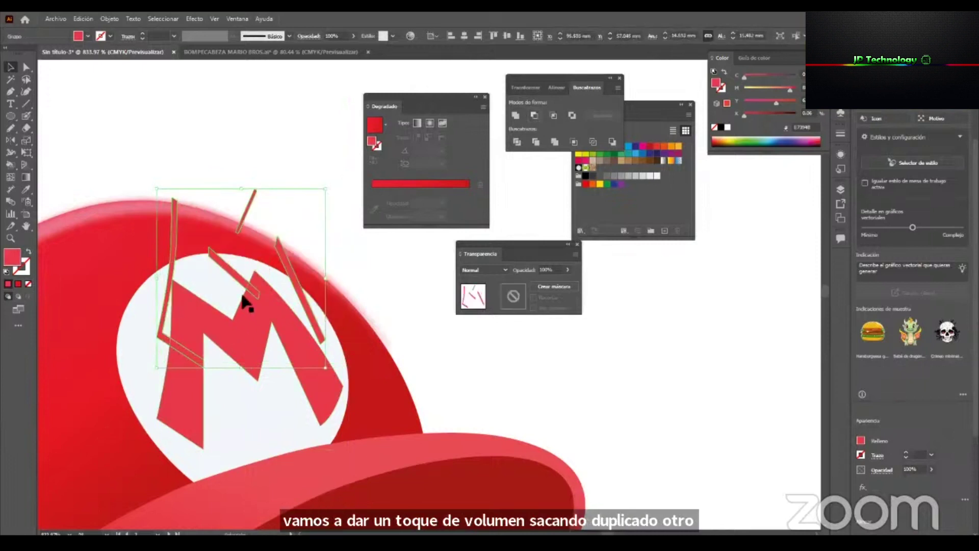
Place the slivers over the letter M and darken their red fill by adding black.
drag(250, 317, 248, 398)
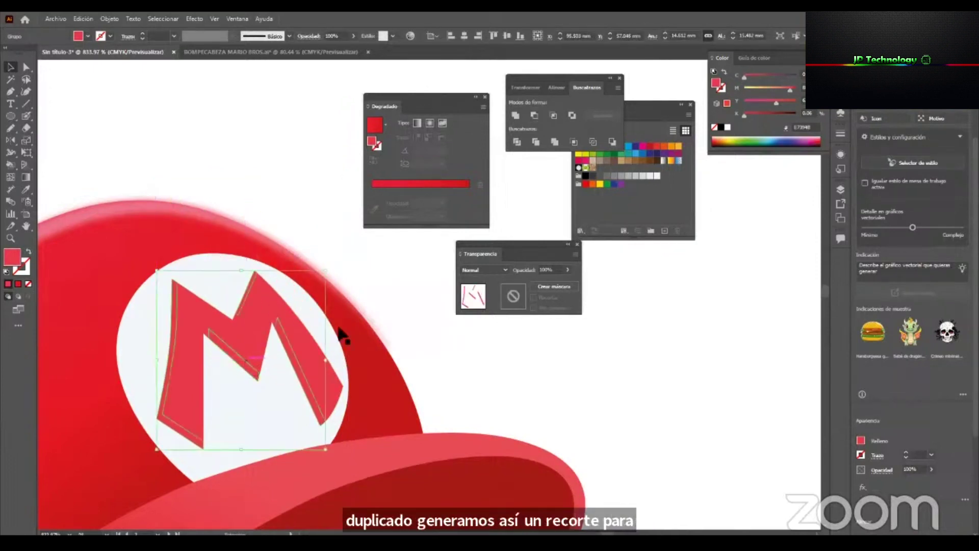
click(758, 114)
click(611, 390)
key(z)
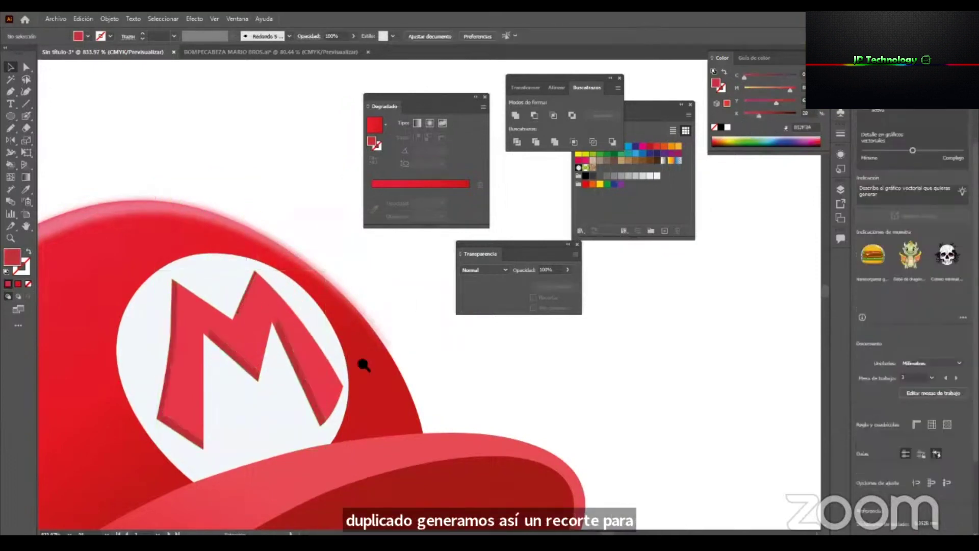
Make two more copies of the M, one shifted slightly down and left, and subtract it to leave slivers on the opposite edges.
drag(321, 362, 219, 410)
drag(311, 363, 355, 338)
key(v)
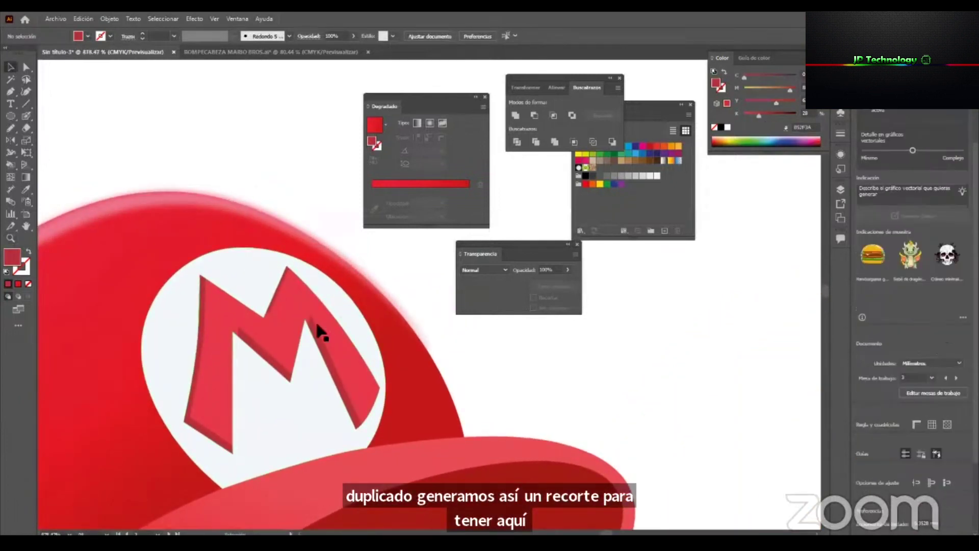
click(316, 323)
key(z)
key(v)
drag(308, 365, 232, 252)
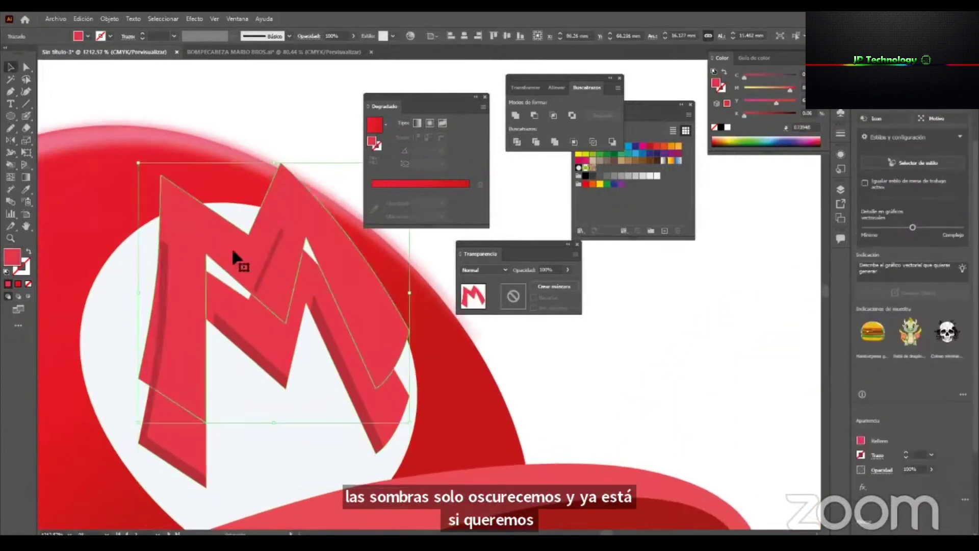
drag(313, 221, 301, 187)
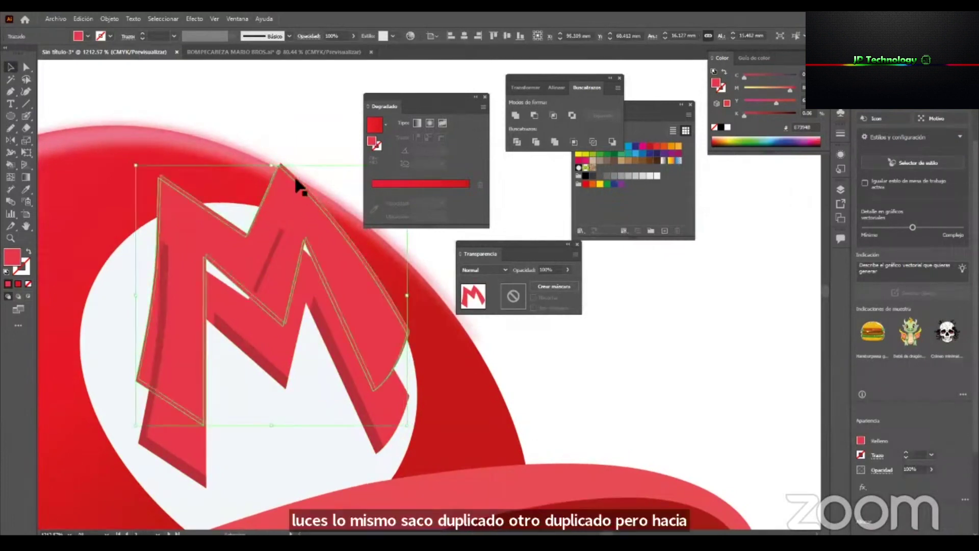
click(516, 142)
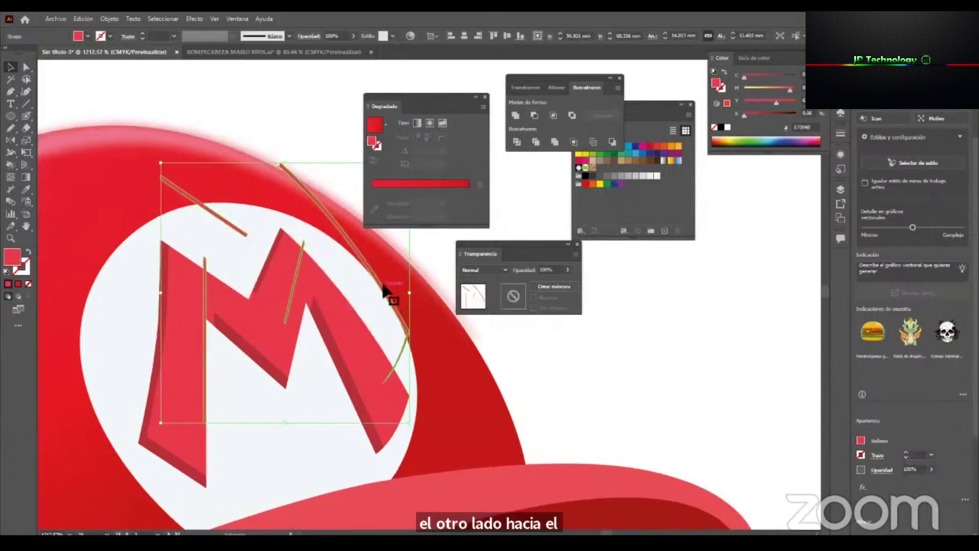
Place the new slivers on the cap's M and fill them with the light pink sampled from the reference cap's rim.
drag(382, 289, 382, 350)
drag(493, 443, 322, 378)
key(i)
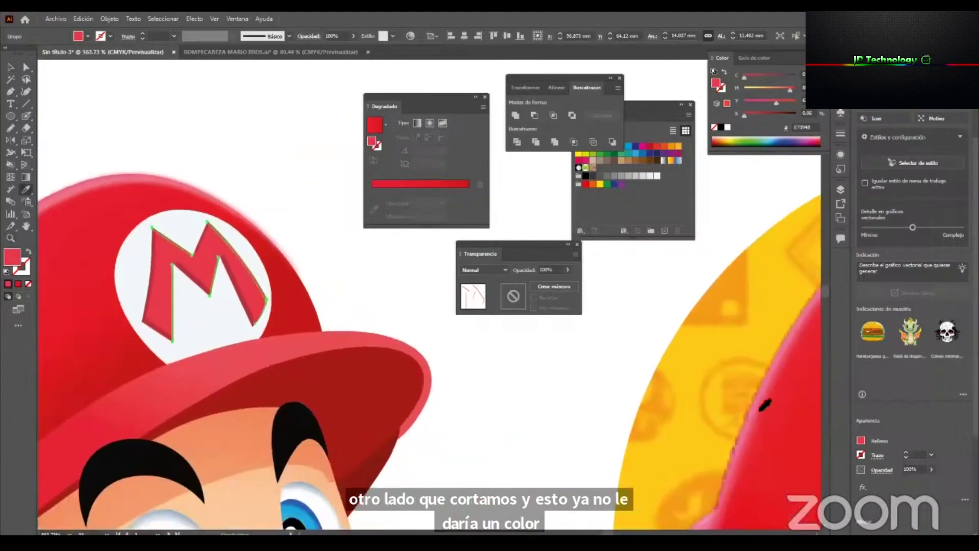
click(755, 409)
key(v)
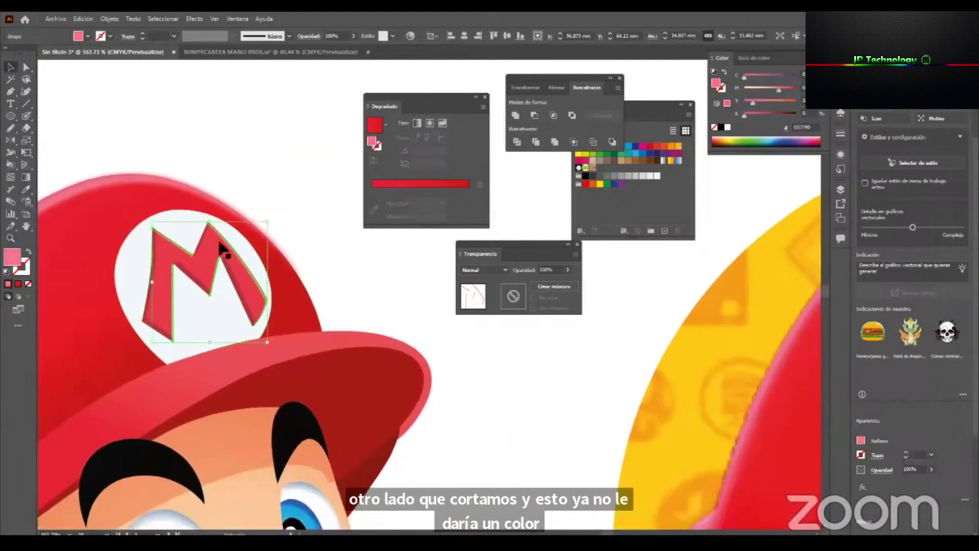
click(327, 235)
Nudge the pink highlight slivers slightly so they line up with the M's edges.
key(z)
drag(247, 266, 167, 116)
drag(227, 145, 286, 245)
key(v)
drag(155, 160, 164, 164)
key(z)
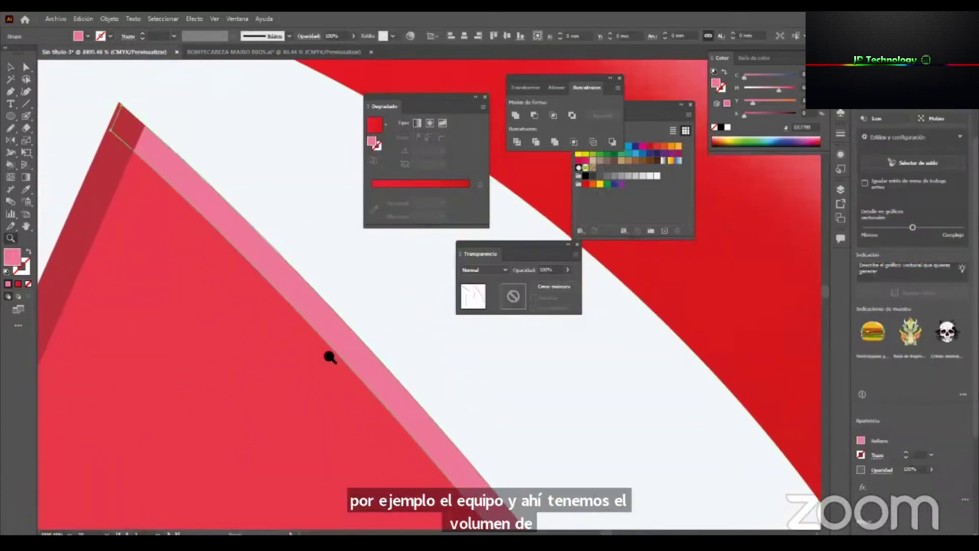
drag(331, 357, 208, 478)
drag(327, 460, 305, 507)
drag(374, 472, 361, 291)
drag(444, 333, 419, 374)
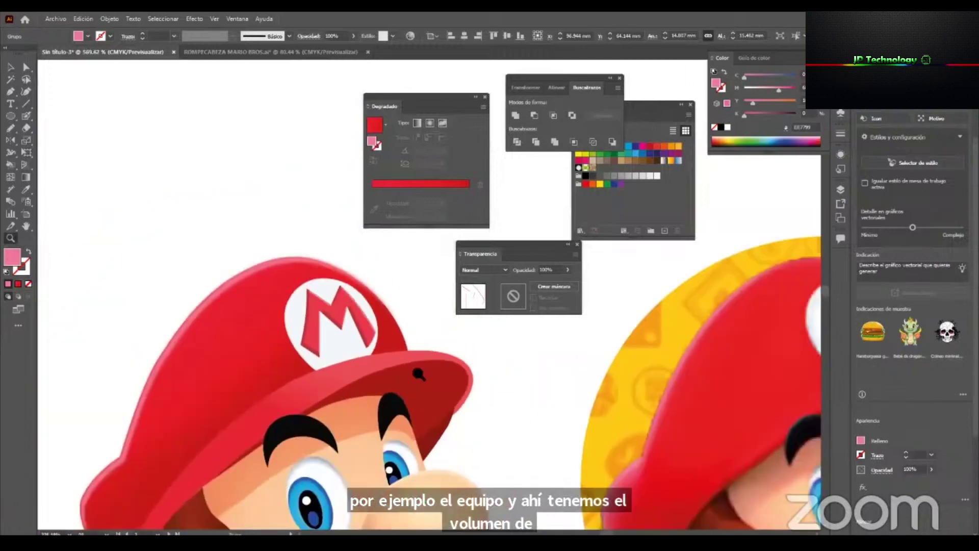
key(a)
click(434, 457)
Compare the whole vector head with the reference image, examining the sharpness of both at close range.
drag(431, 426, 310, 433)
key(z)
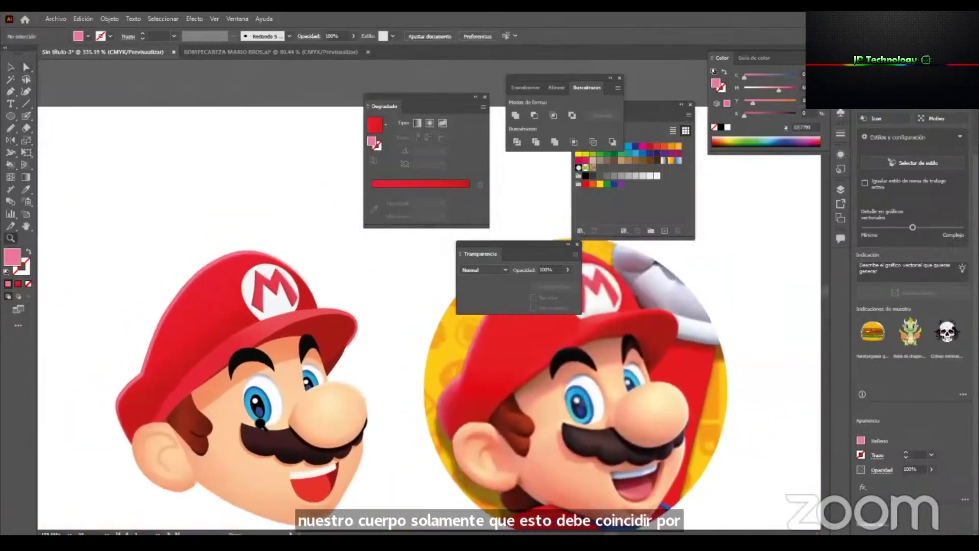
drag(394, 470, 367, 476)
key(v)
drag(342, 411, 199, 418)
key(z)
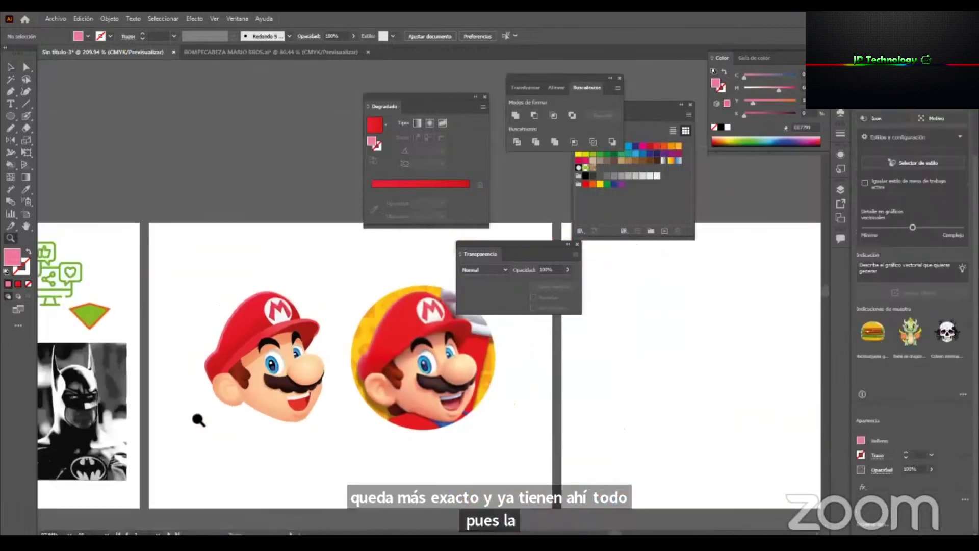
mouse_move(358, 397)
mouse_down()
mouse_move(339, 404)
mouse_move(348, 408)
mouse_up()
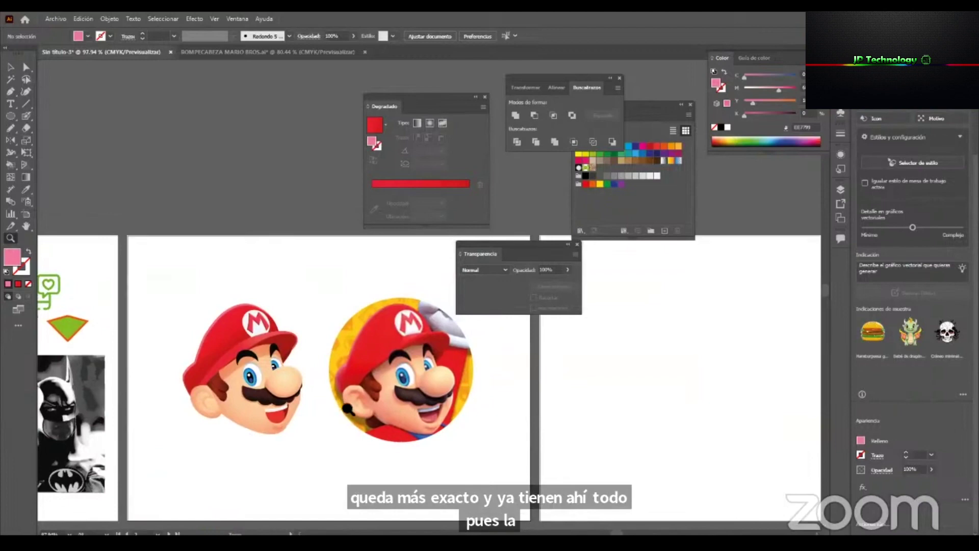
drag(277, 389, 775, 441)
drag(296, 331, 372, 517)
drag(501, 322, 245, 446)
drag(592, 428, 240, 434)
drag(638, 433, 221, 440)
drag(663, 444, 219, 442)
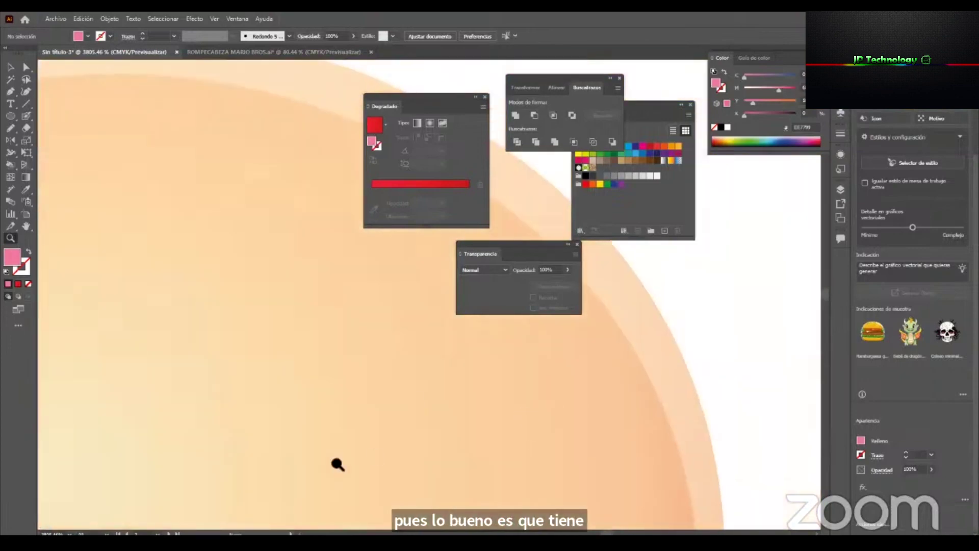
drag(372, 457, 198, 429)
drag(760, 434, 92, 418)
drag(638, 443, 197, 408)
drag(407, 438, 544, 408)
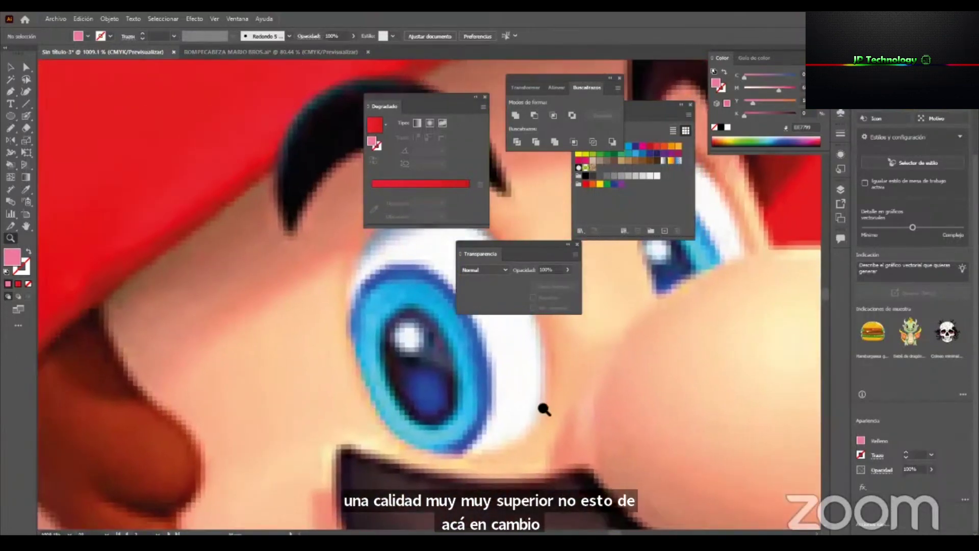
mouse_move(435, 426)
mouse_down()
mouse_move(507, 426)
mouse_move(428, 423)
mouse_up()
drag(204, 438, 467, 409)
mouse_move(347, 434)
mouse_down()
mouse_move(395, 433)
mouse_move(343, 436)
mouse_up()
drag(505, 459, 393, 483)
Draw an ellipse about 20 by 22 mm on the empty area above the cap, using the face's skin gradient fill.
key(v)
key(a)
click(329, 438)
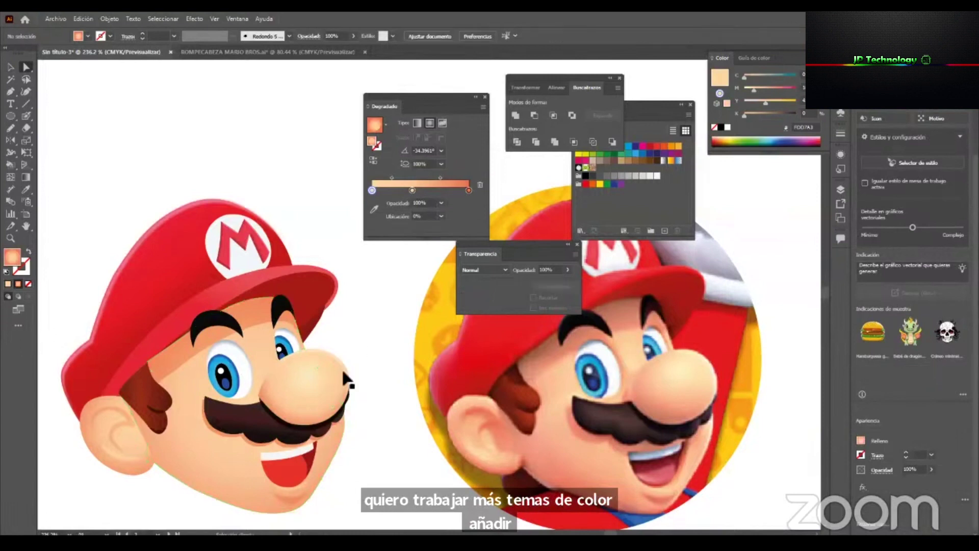
click(11, 177)
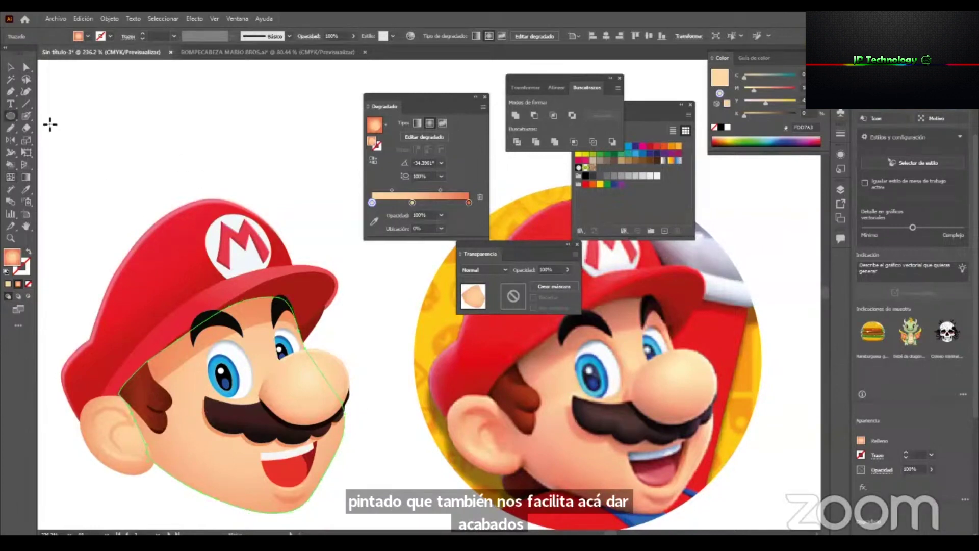
drag(76, 86, 142, 158)
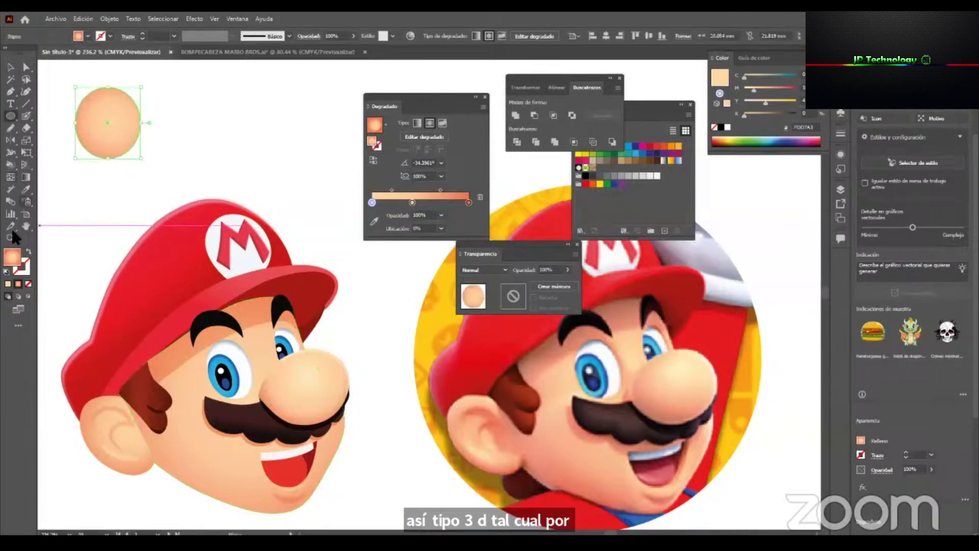
Convert the ellipse to a gradient mesh and add crossing mesh lines through it.
click(11, 177)
click(115, 111)
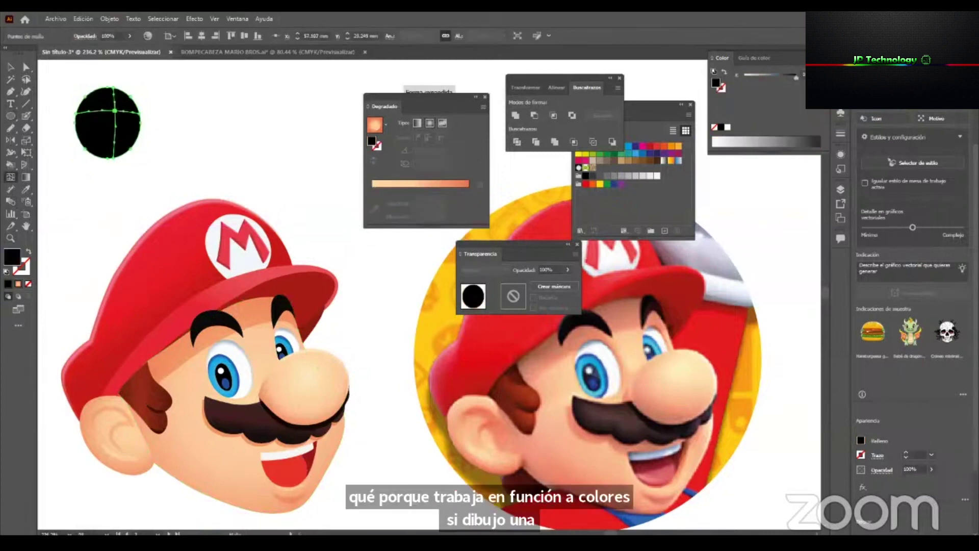
key(a)
click(116, 117)
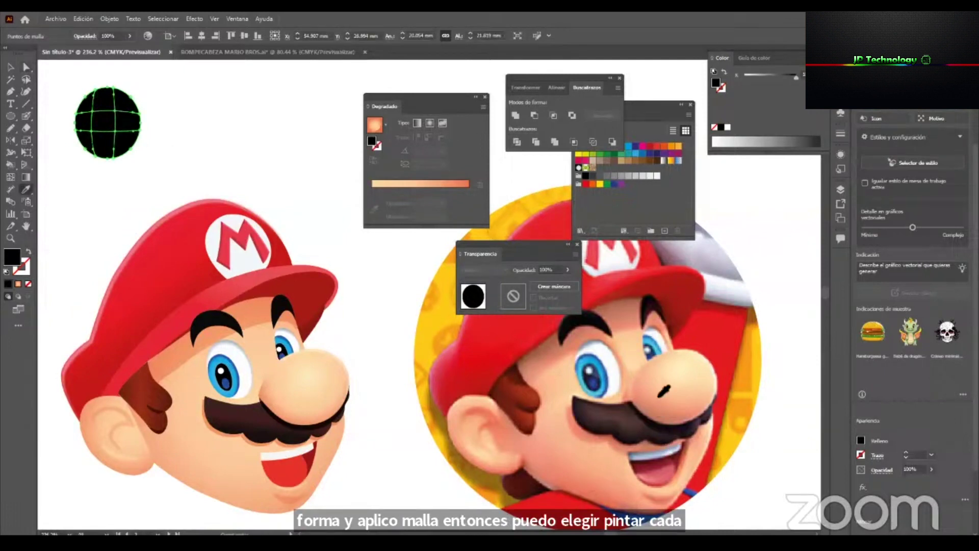
Colour the ellipse's central and upper mesh points with skin tones sampled from the reference Mario's face.
click(571, 388)
key(a)
click(78, 104)
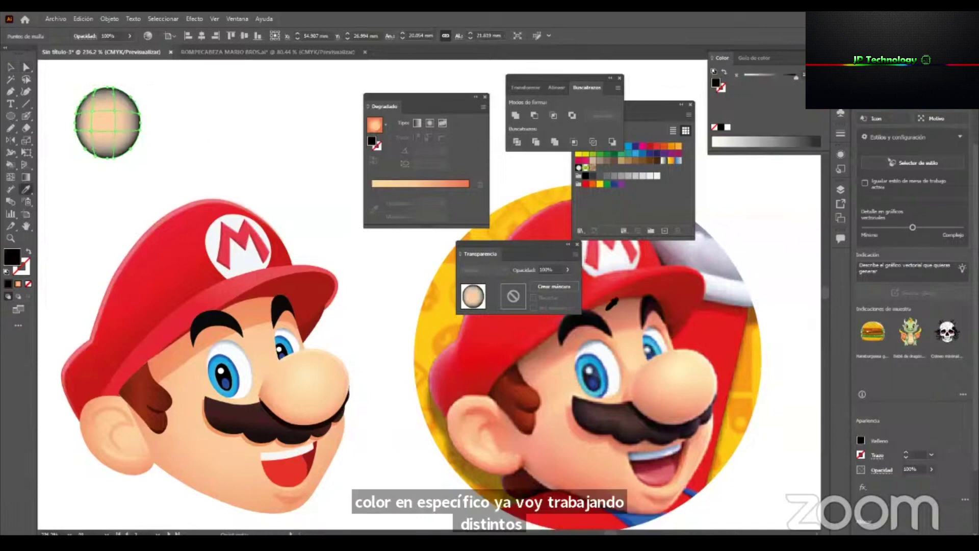
click(623, 317)
key(v)
click(194, 125)
Colour the remaining outer mesh points with skin tones sampled from the reference face, and deselect the ellipse.
key(a)
drag(169, 87, 127, 164)
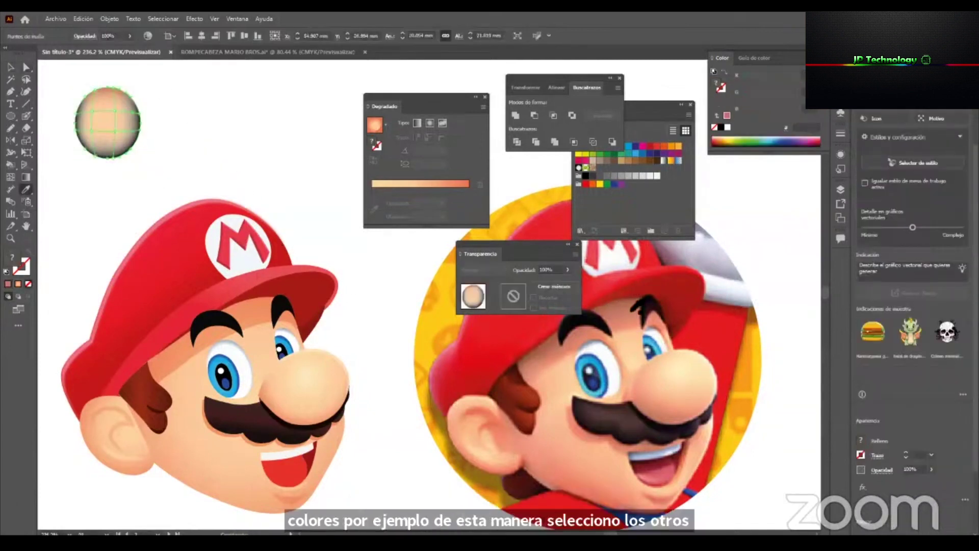
click(633, 311)
drag(59, 149, 55, 146)
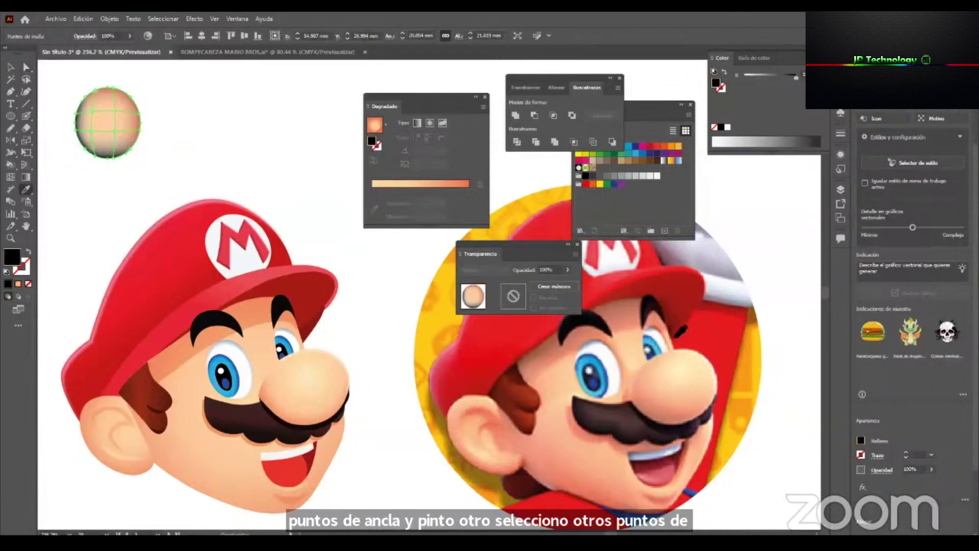
click(654, 416)
key(v)
click(297, 156)
Move the mesh ellipse down beside the vector face for comparison, and return it above the cap.
key(z)
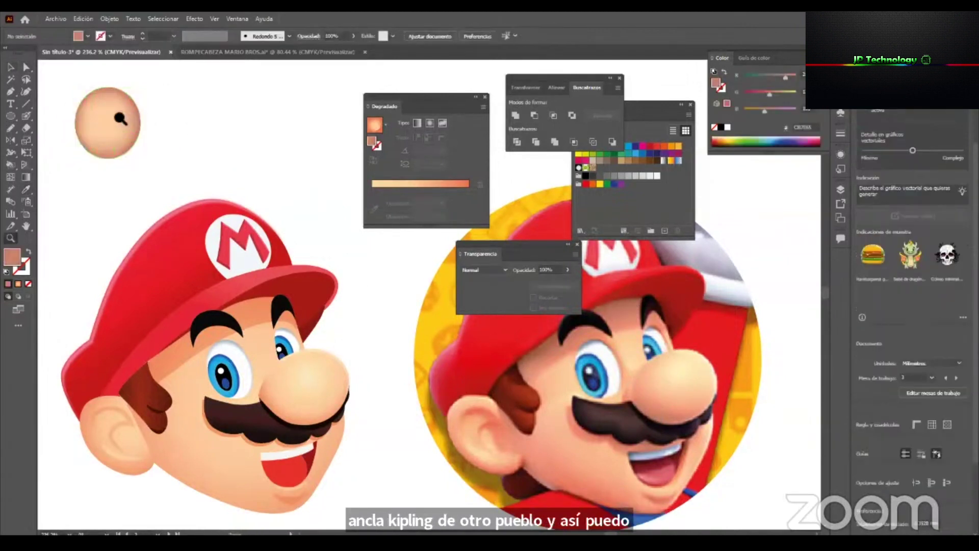
key(v)
drag(115, 120, 365, 422)
key(z)
key(v)
drag(367, 360, 105, 127)
key(z)
drag(365, 458, 406, 358)
key(v)
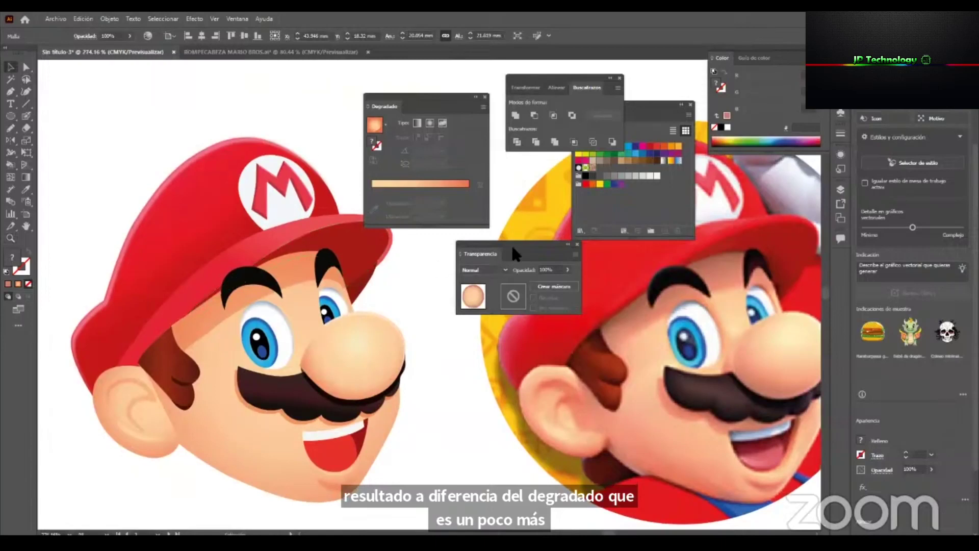
Reset the Essentials Classic (Aspectos esenciales clásicos) workspace to its original layout and deselect the ellipse.
click(919, 19)
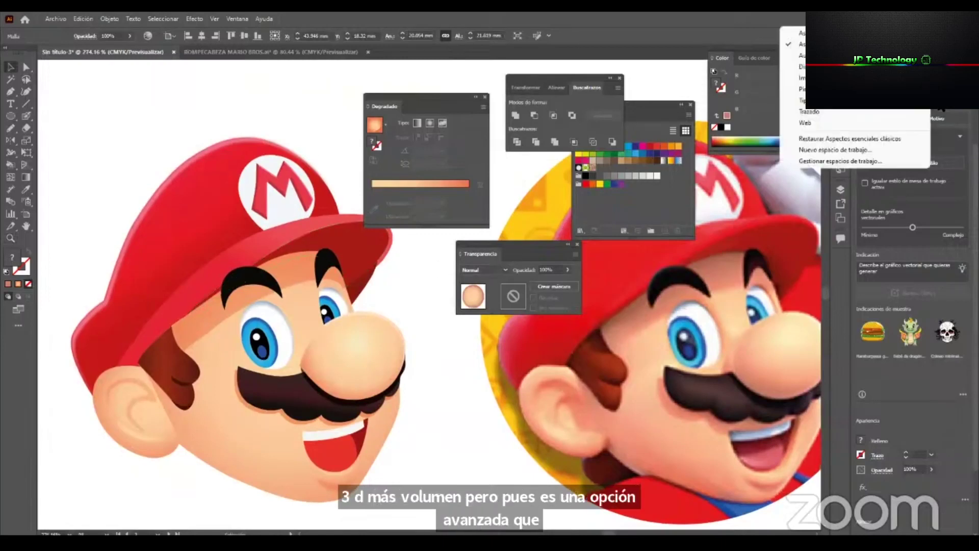
click(850, 139)
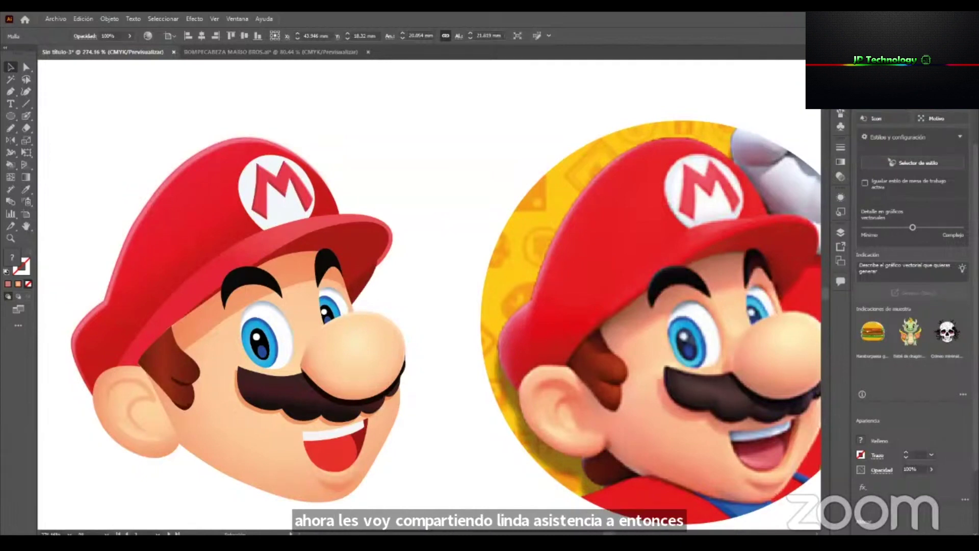
click(437, 257)
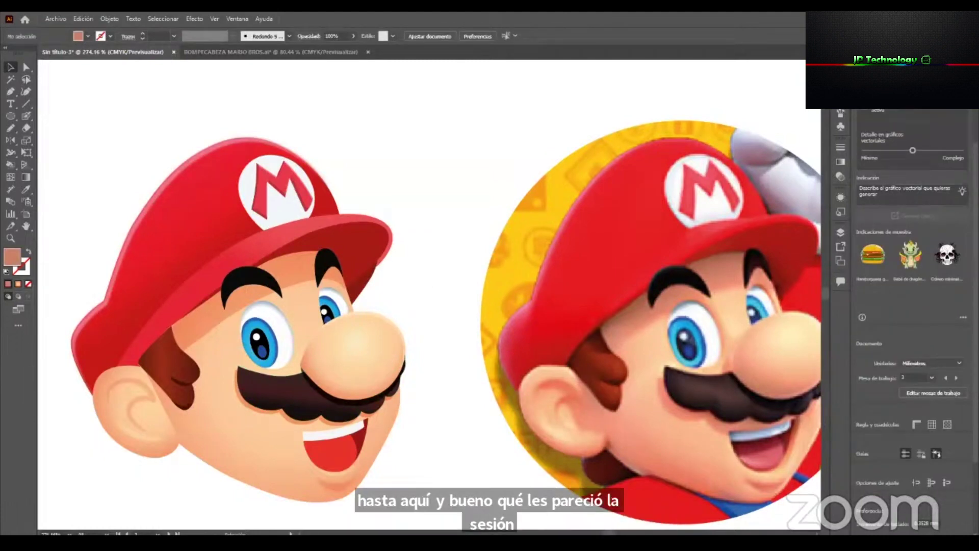
scroll(372, 190, down, 3)
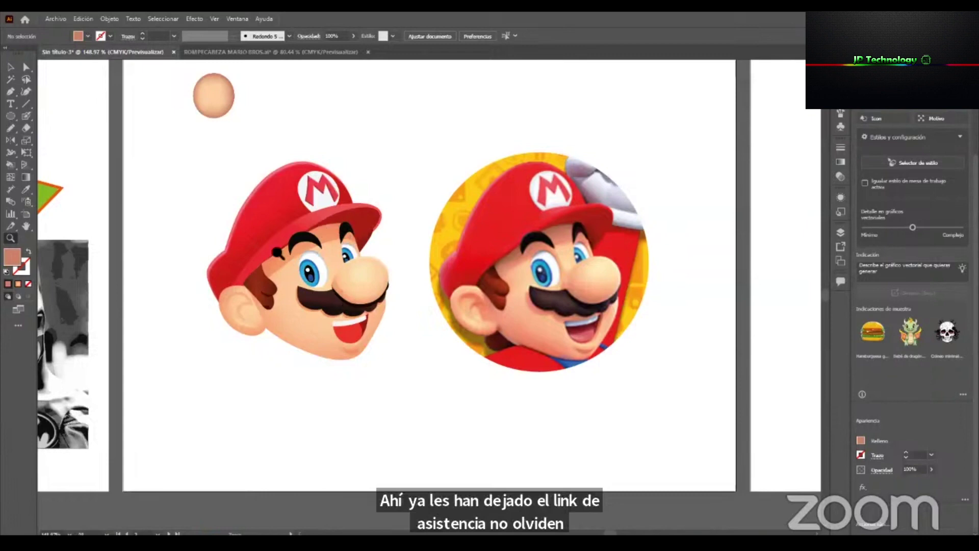
scroll(302, 250, up, 5)
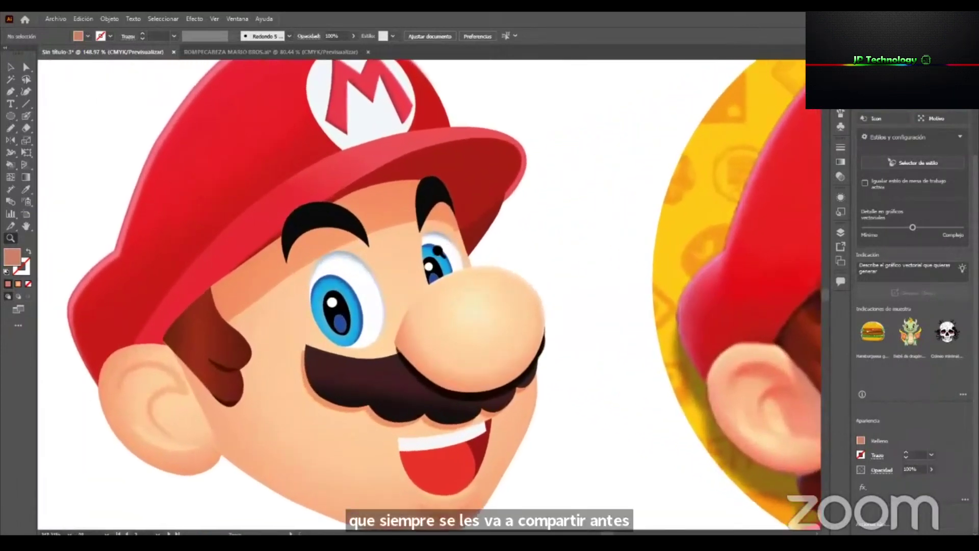
scroll(397, 253, up, 3)
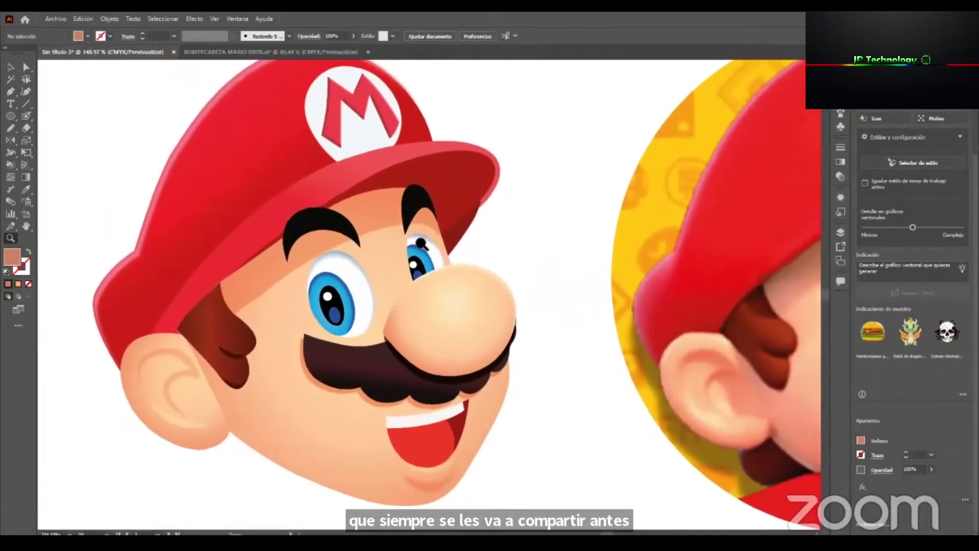
scroll(429, 244, down, 4)
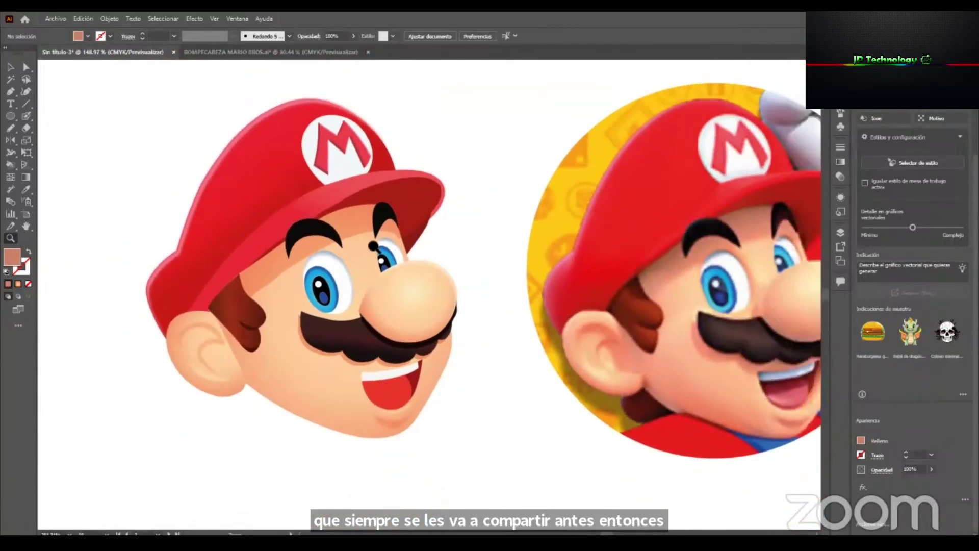
click(10, 67)
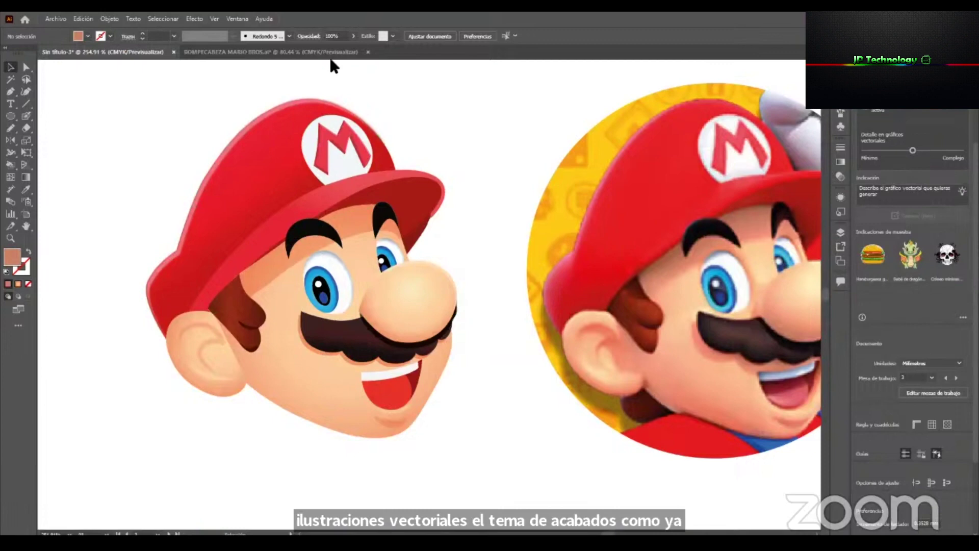
Examine the textured colouring in the ROMPECABEZA MARIO BROS document, and review the Illustrator and Photoshop effects available for the head drawing.
click(304, 53)
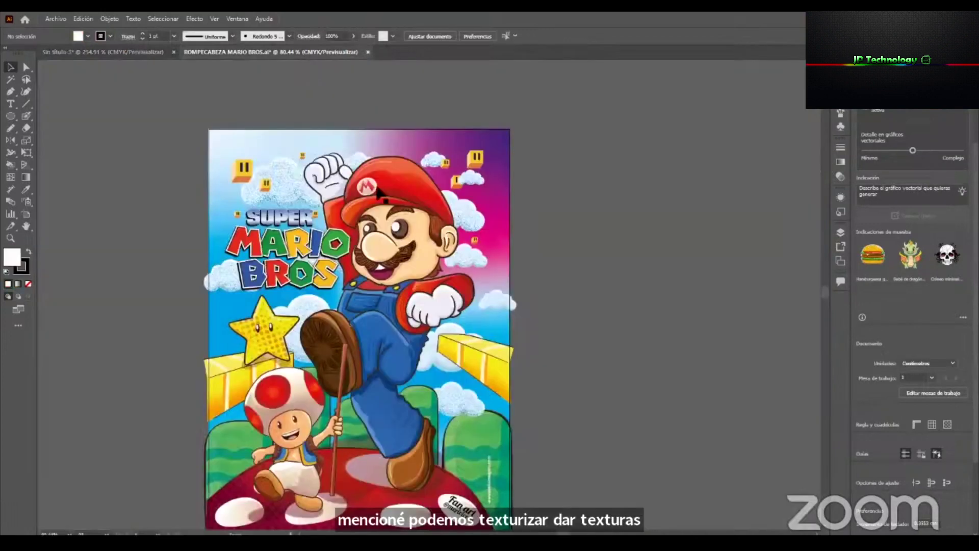
drag(457, 225, 456, 289)
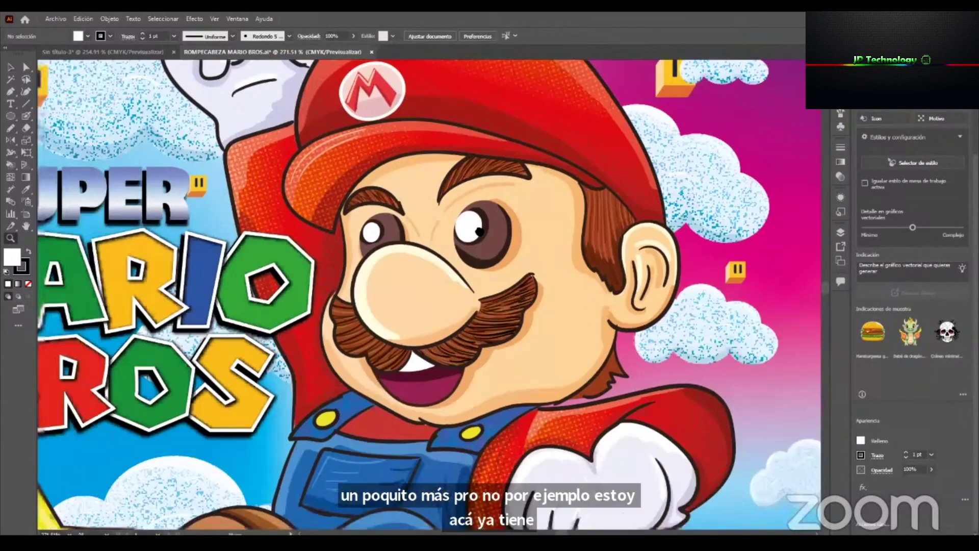
drag(479, 232, 505, 225)
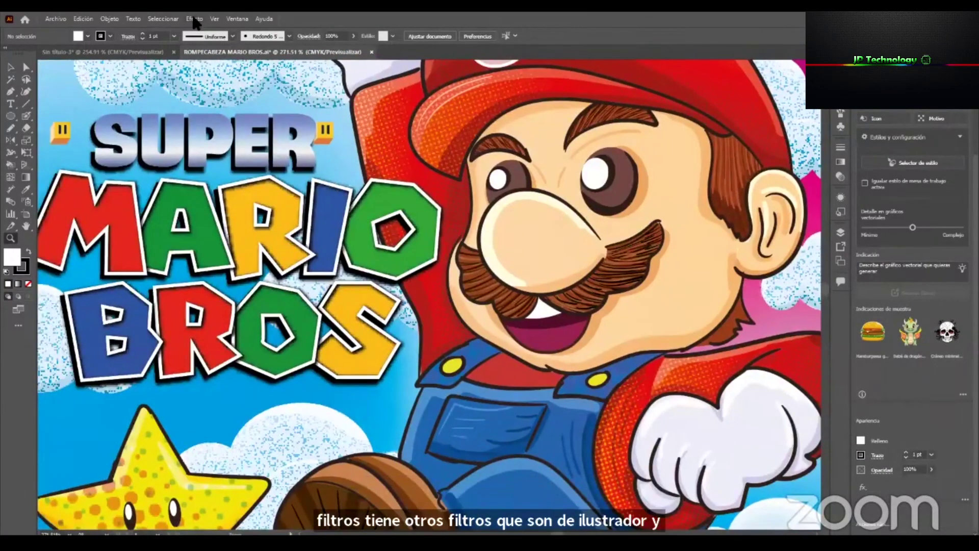
click(155, 52)
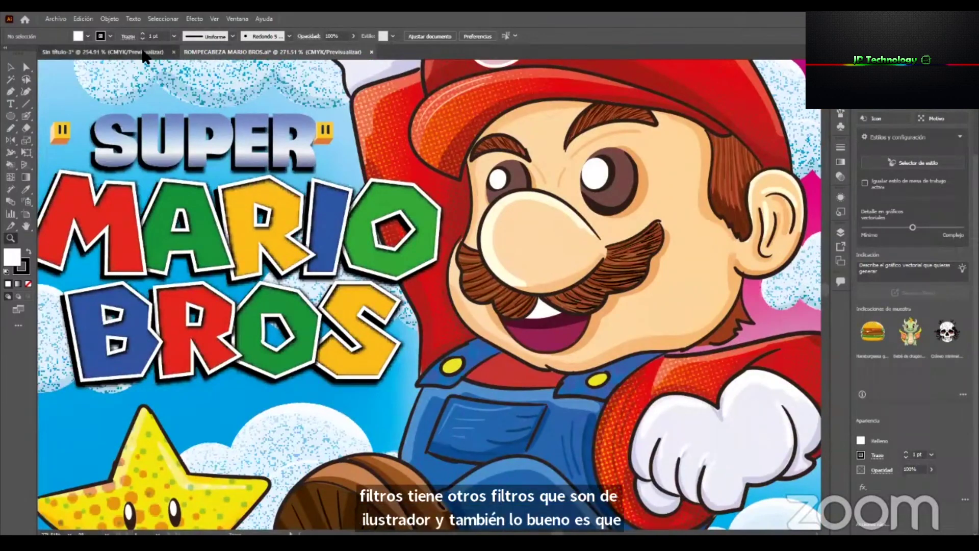
click(197, 20)
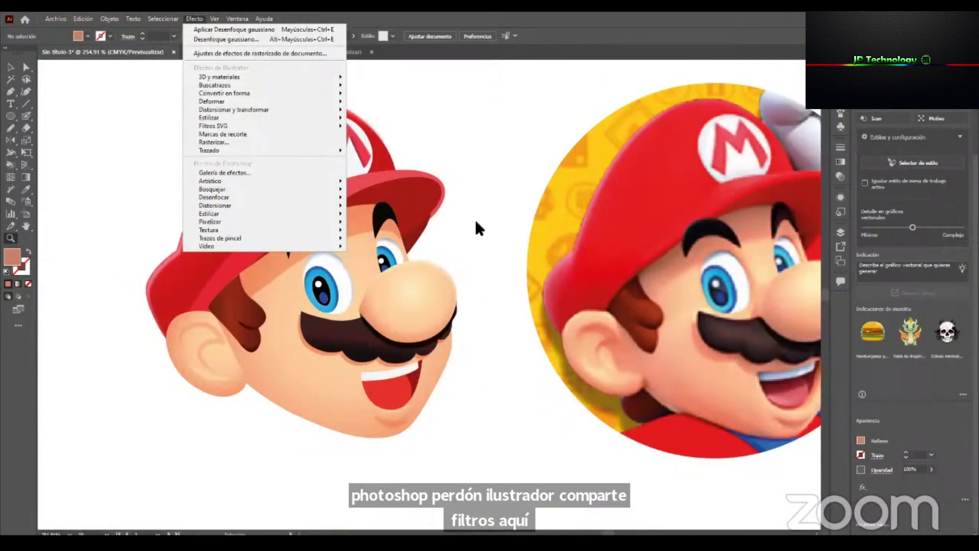
click(411, 139)
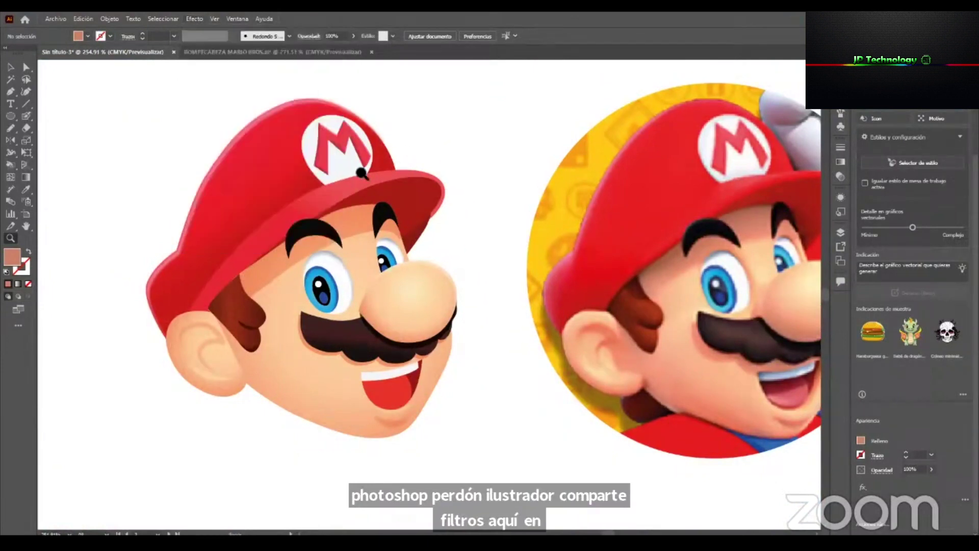
Isolate the crown of the vector head's red cap and paste a copy of it in front.
drag(356, 171, 375, 177)
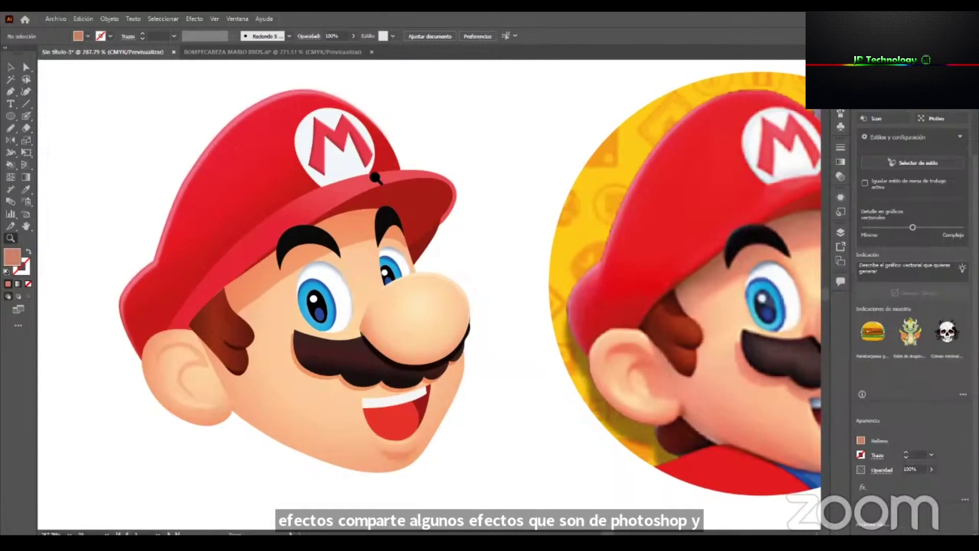
mouse_move(372, 245)
mouse_down()
mouse_move(345, 261)
mouse_move(384, 240)
mouse_up()
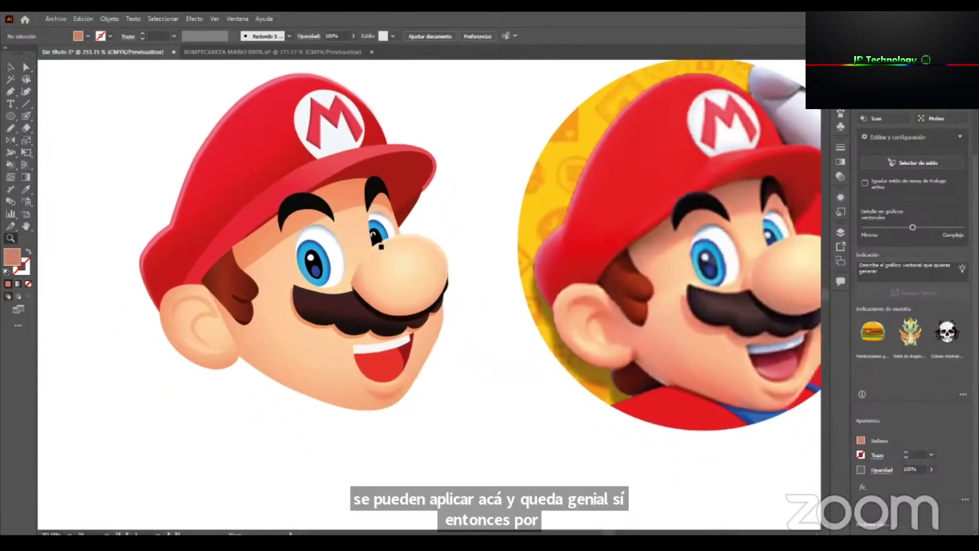
click(264, 161)
drag(302, 135, 401, 250)
key(v)
click(311, 228)
double_click(329, 209)
key(ctrl+c)
key(ctrl+f)
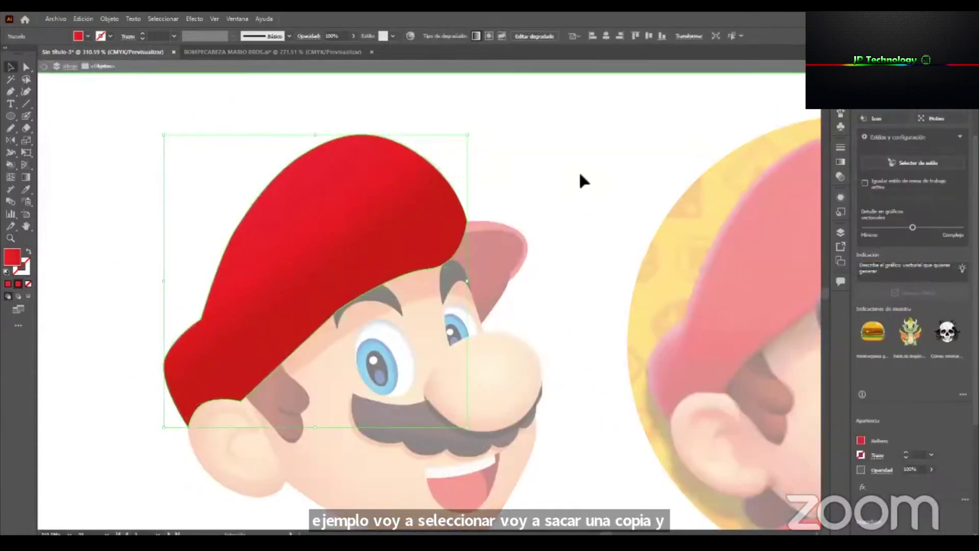
Fill the cap copy with a linear white-to-black gradient at about -118°, running from the upper crown to the lower back edge.
click(840, 161)
click(726, 160)
click(681, 186)
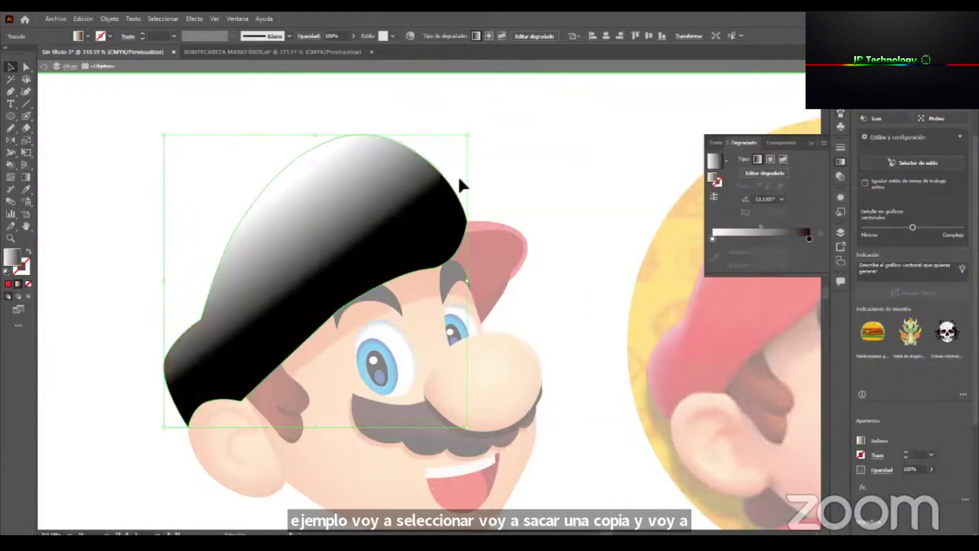
click(771, 159)
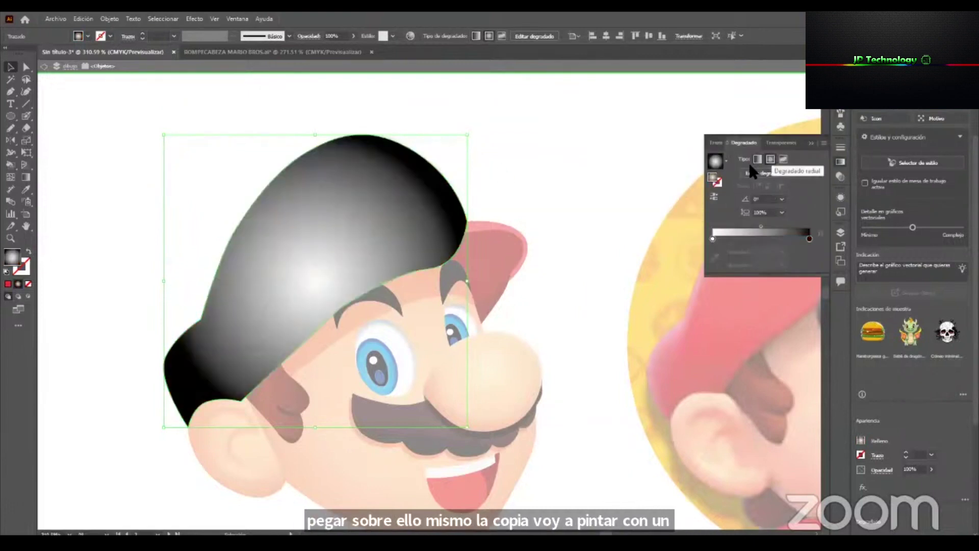
click(758, 160)
key(g)
drag(352, 152, 320, 205)
drag(382, 168, 277, 368)
Apply the Grabado (Mezzotint) effect with type Puntos pequeños to the cap copy, and exit isolation mode.
click(195, 19)
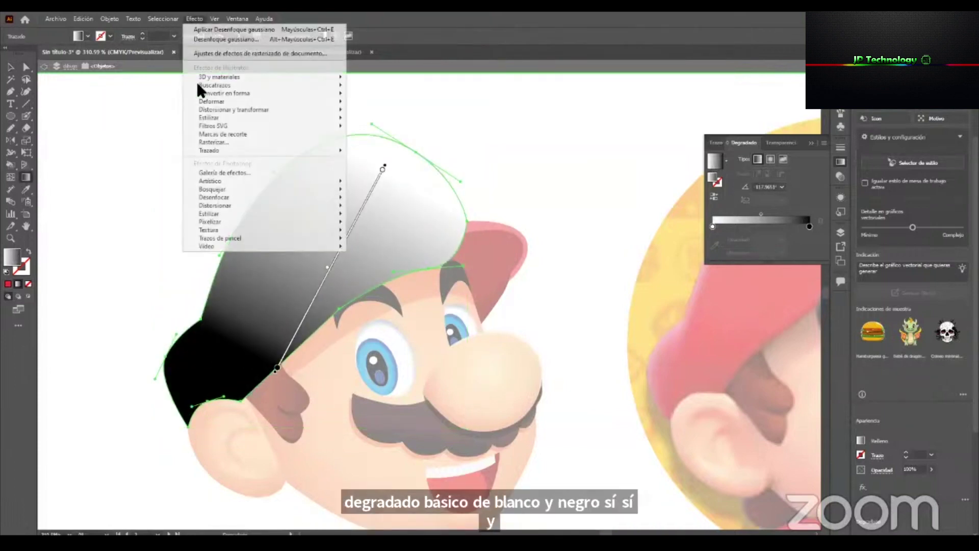
mouse_move(328, 221)
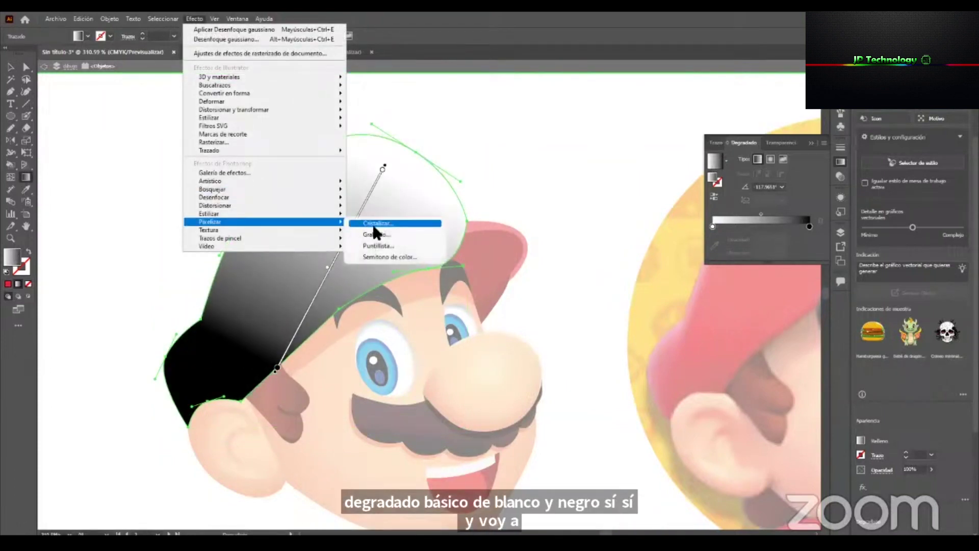
click(399, 234)
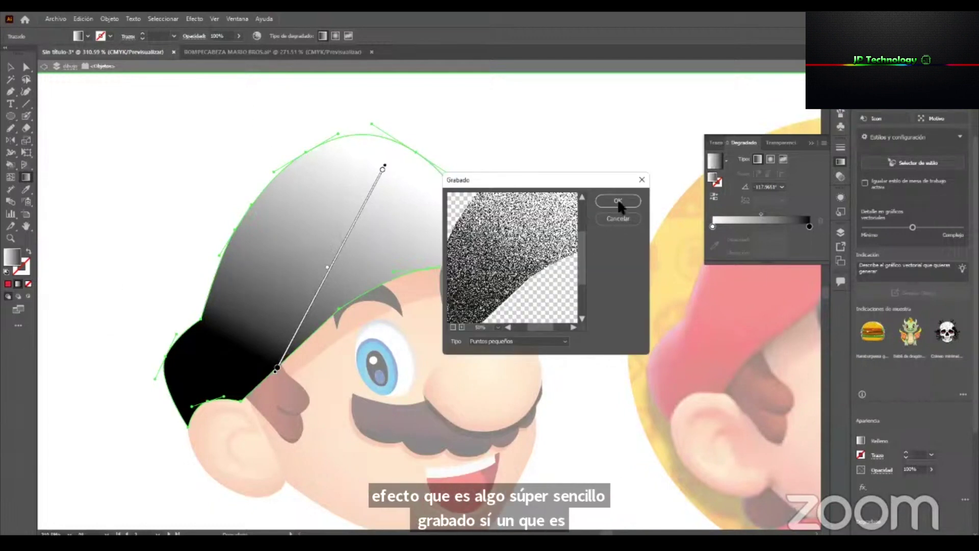
click(616, 203)
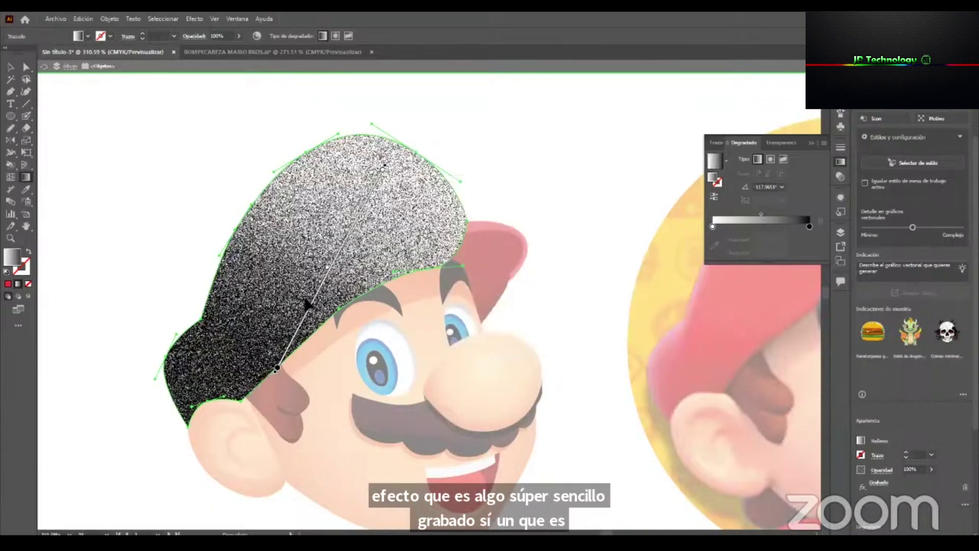
key(a)
click(431, 66)
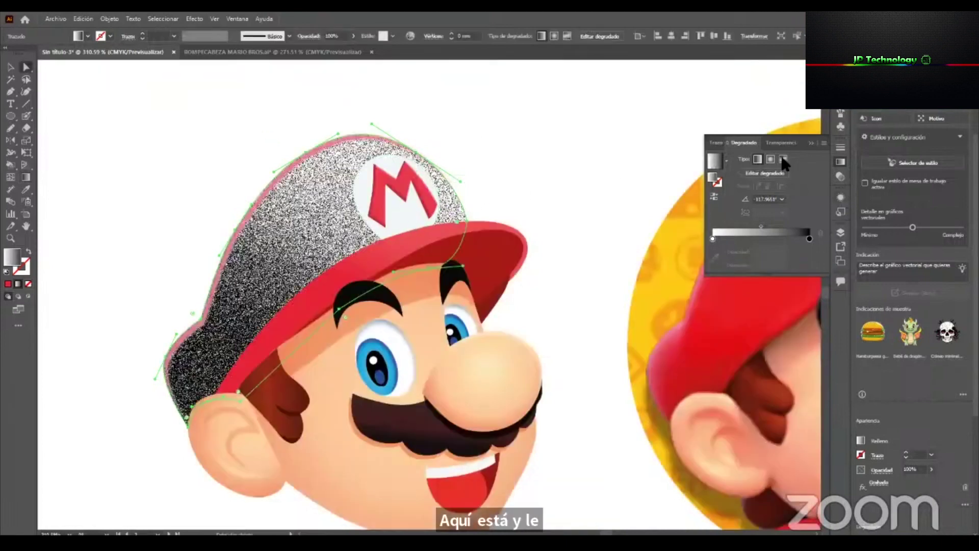
Try the Superponer (Overlay) blending mode on the textured cap copy.
click(841, 176)
click(841, 197)
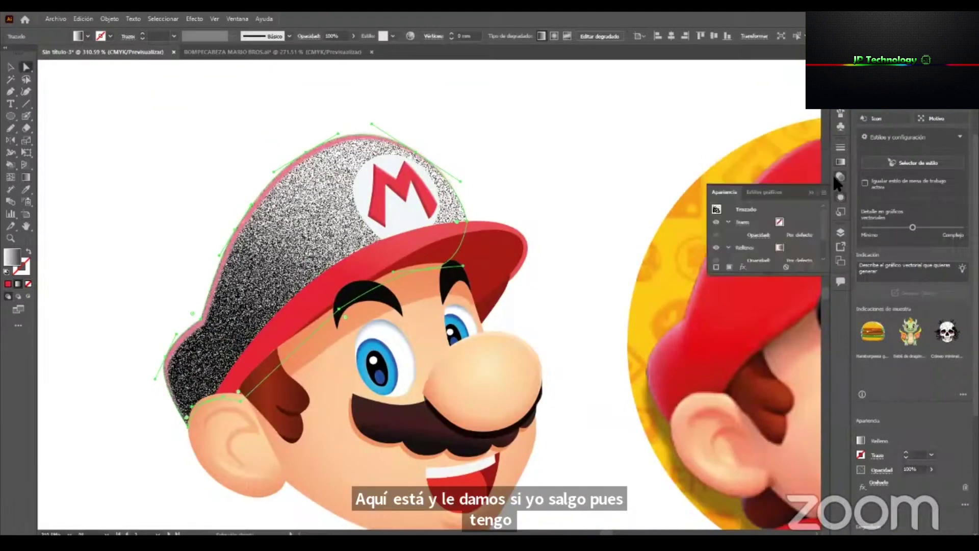
click(841, 177)
click(732, 159)
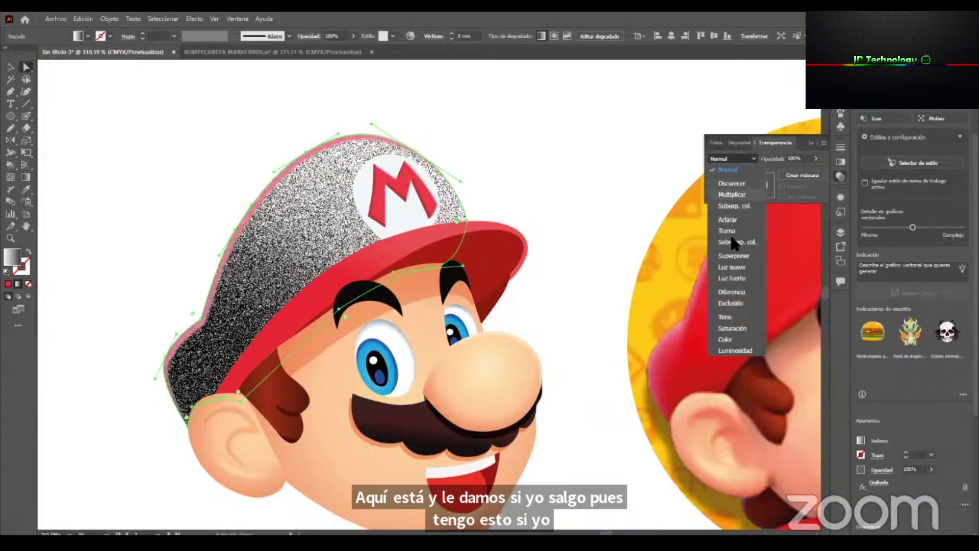
click(731, 257)
key(z)
drag(254, 289, 293, 302)
Set the textured cap copy's blending mode to Multiplicar (Multiply) and its opacity to 27%.
click(734, 158)
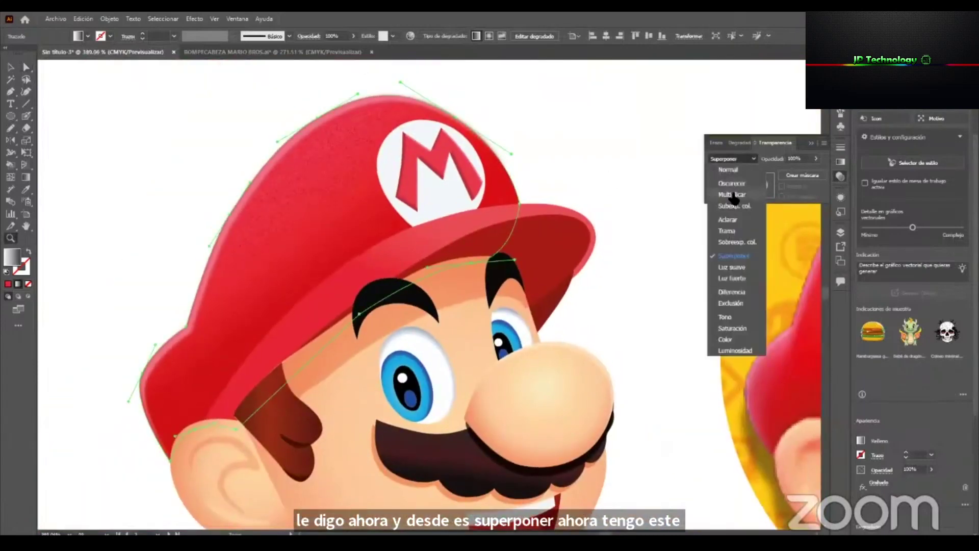
click(735, 198)
click(816, 158)
drag(800, 170, 772, 170)
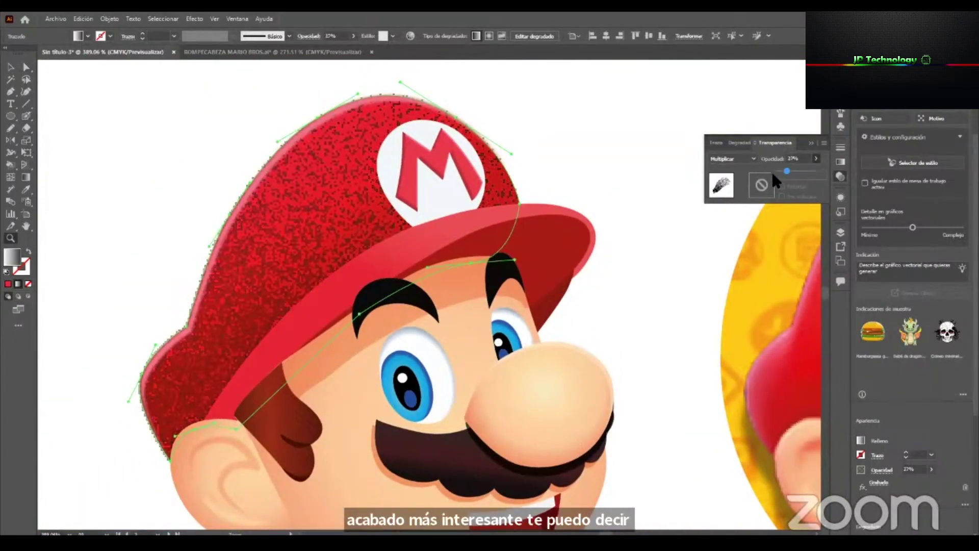
click(601, 165)
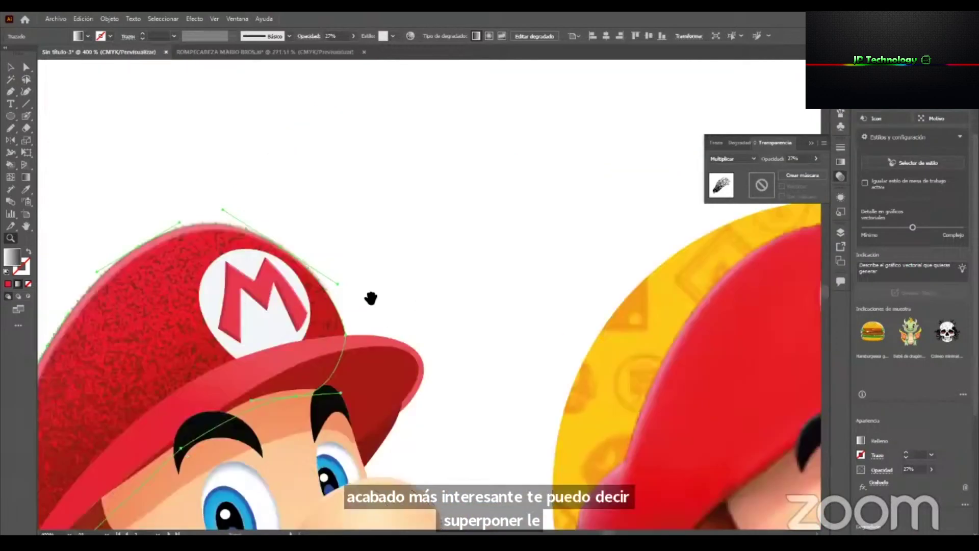
drag(370, 298, 495, 157)
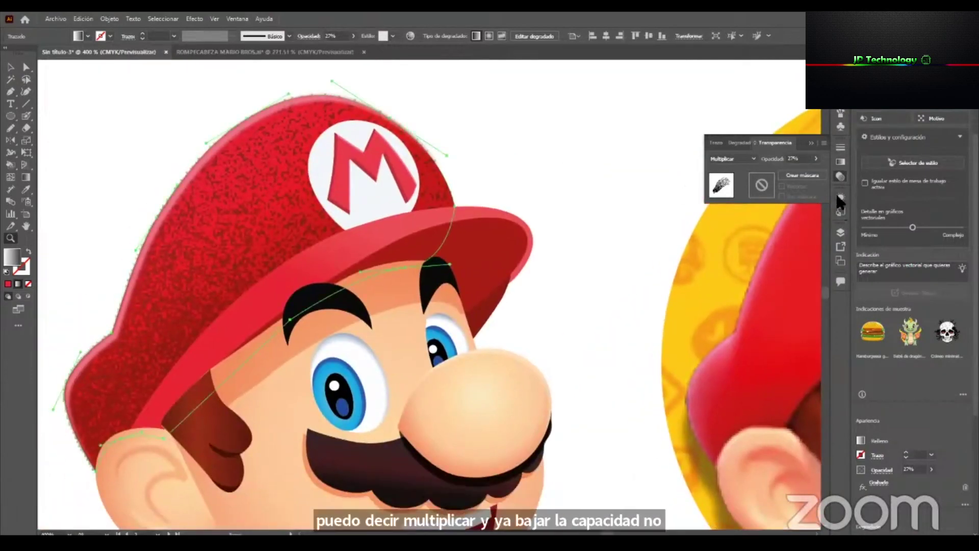
Reopen the Grabado (Mezzotint) effect settings from the textured cap copy's appearance, close them and deselect the cap.
click(839, 197)
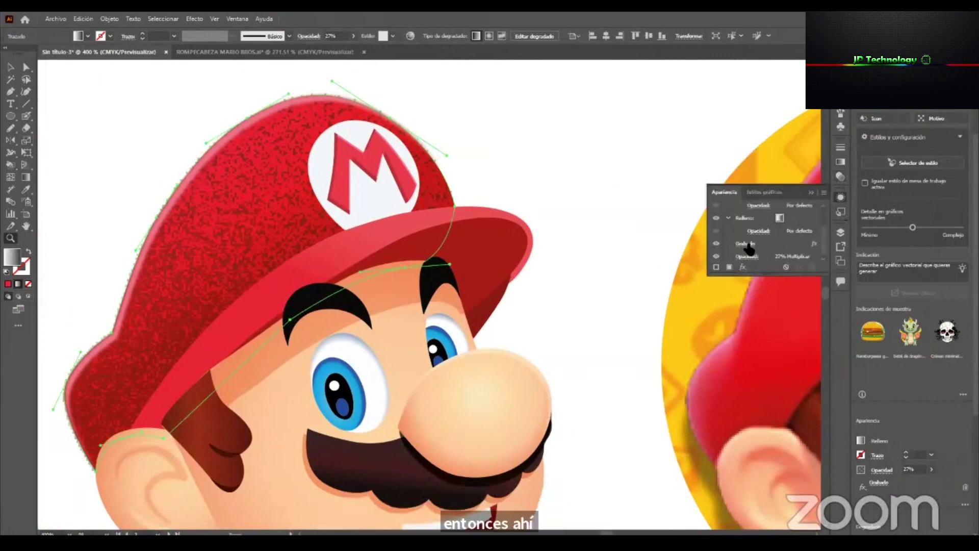
click(746, 244)
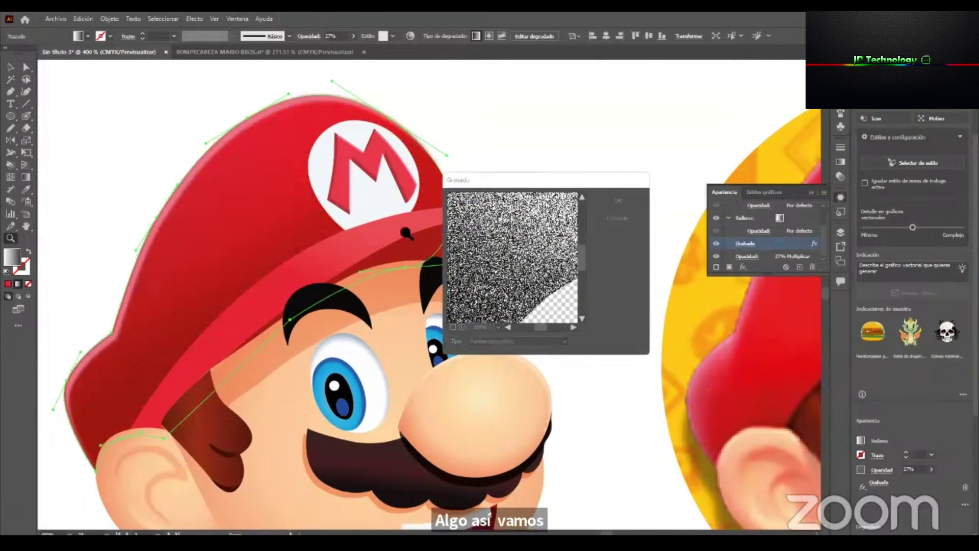
drag(215, 201, 337, 220)
drag(452, 214, 301, 352)
drag(365, 350, 328, 219)
key(a)
click(541, 269)
Compare the vector head's cap finish with the reference picture, and examine the textured shading in the ROMPECABEZA MARIO BROS artwork.
drag(497, 280, 424, 306)
drag(311, 276, 349, 294)
drag(422, 273, 362, 283)
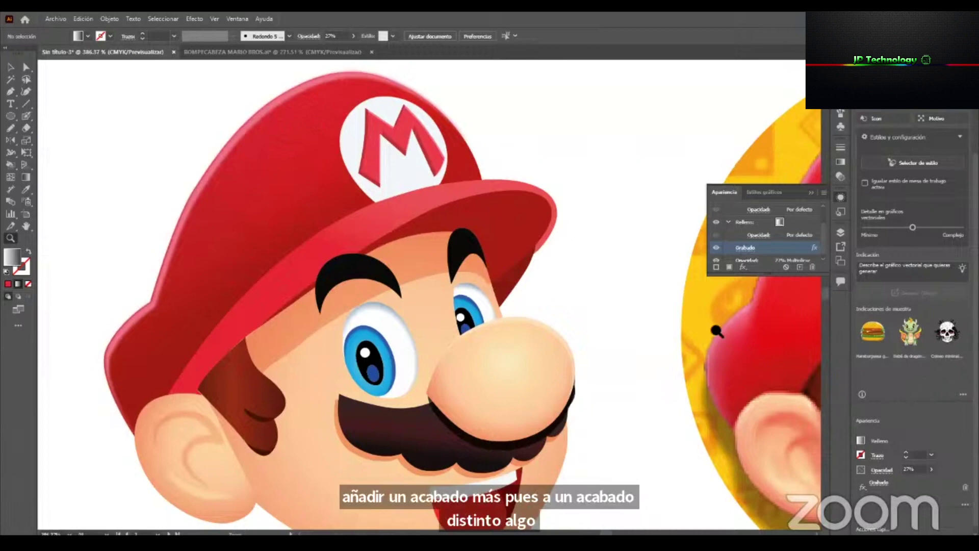
drag(712, 324, 687, 369)
drag(688, 334, 375, 283)
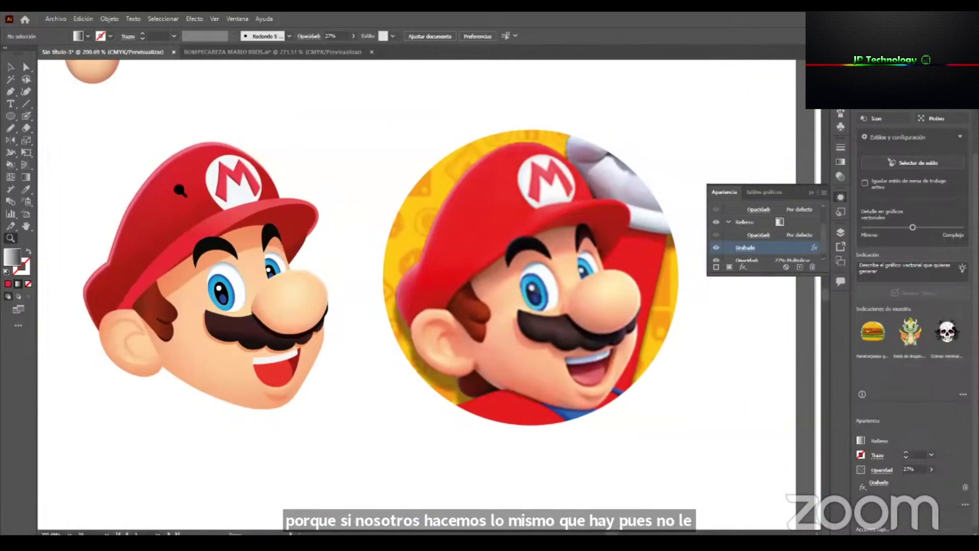
click(230, 52)
drag(533, 252, 449, 291)
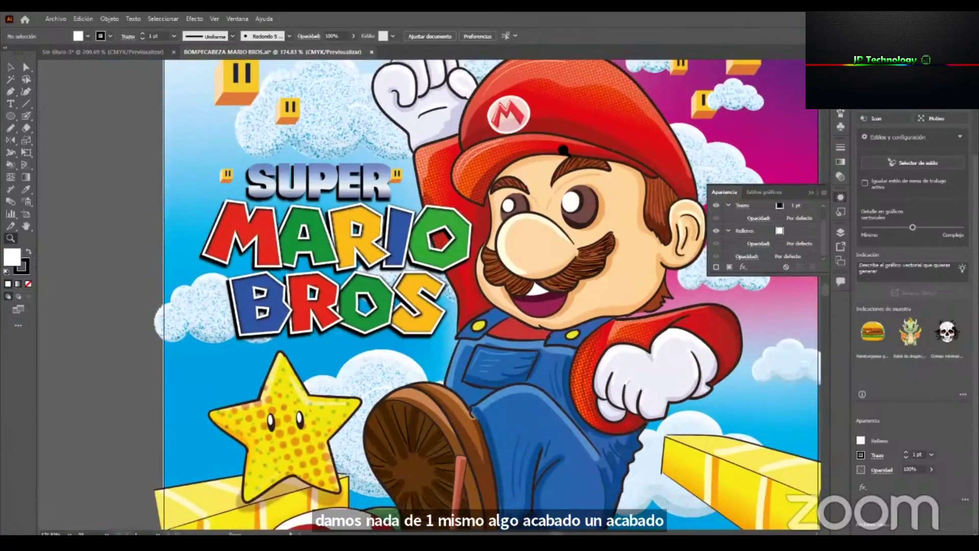
click(136, 53)
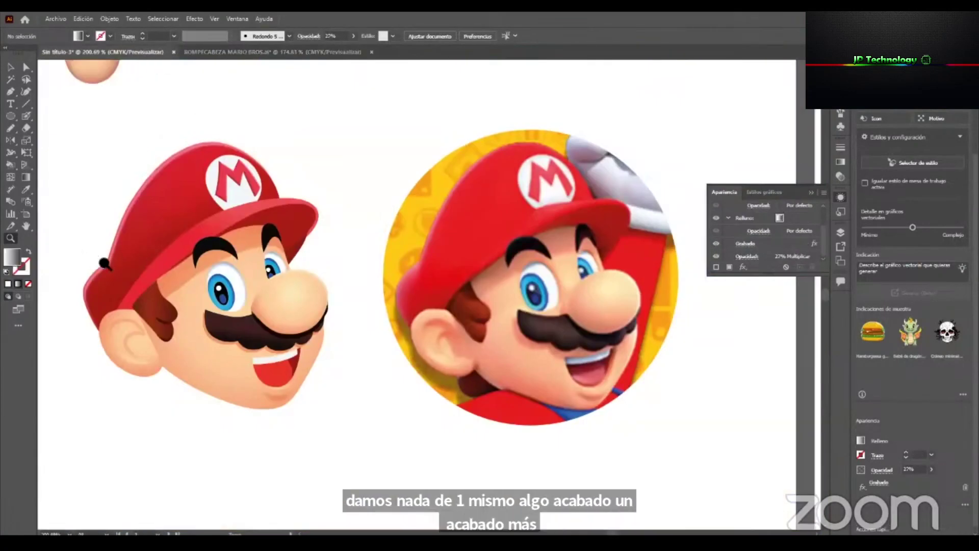
drag(98, 259, 125, 259)
click(10, 67)
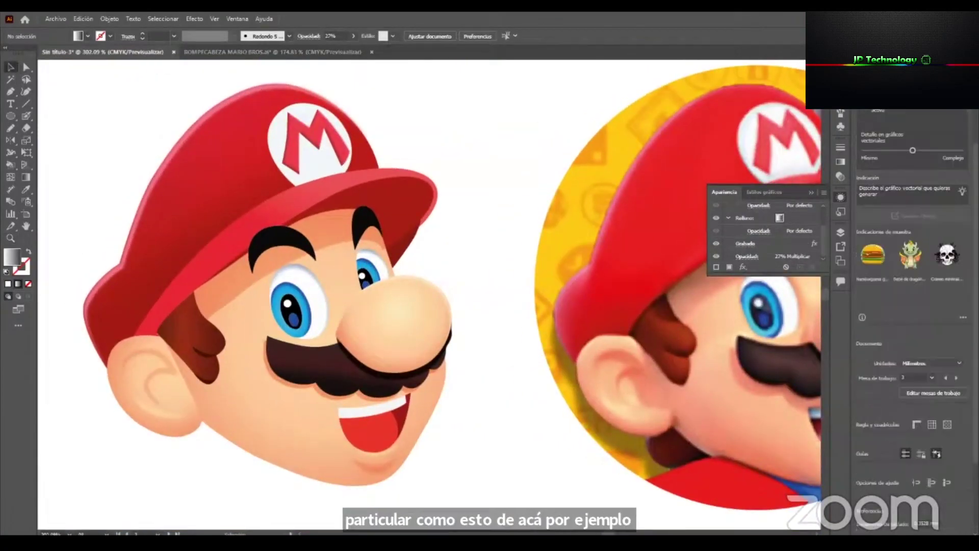